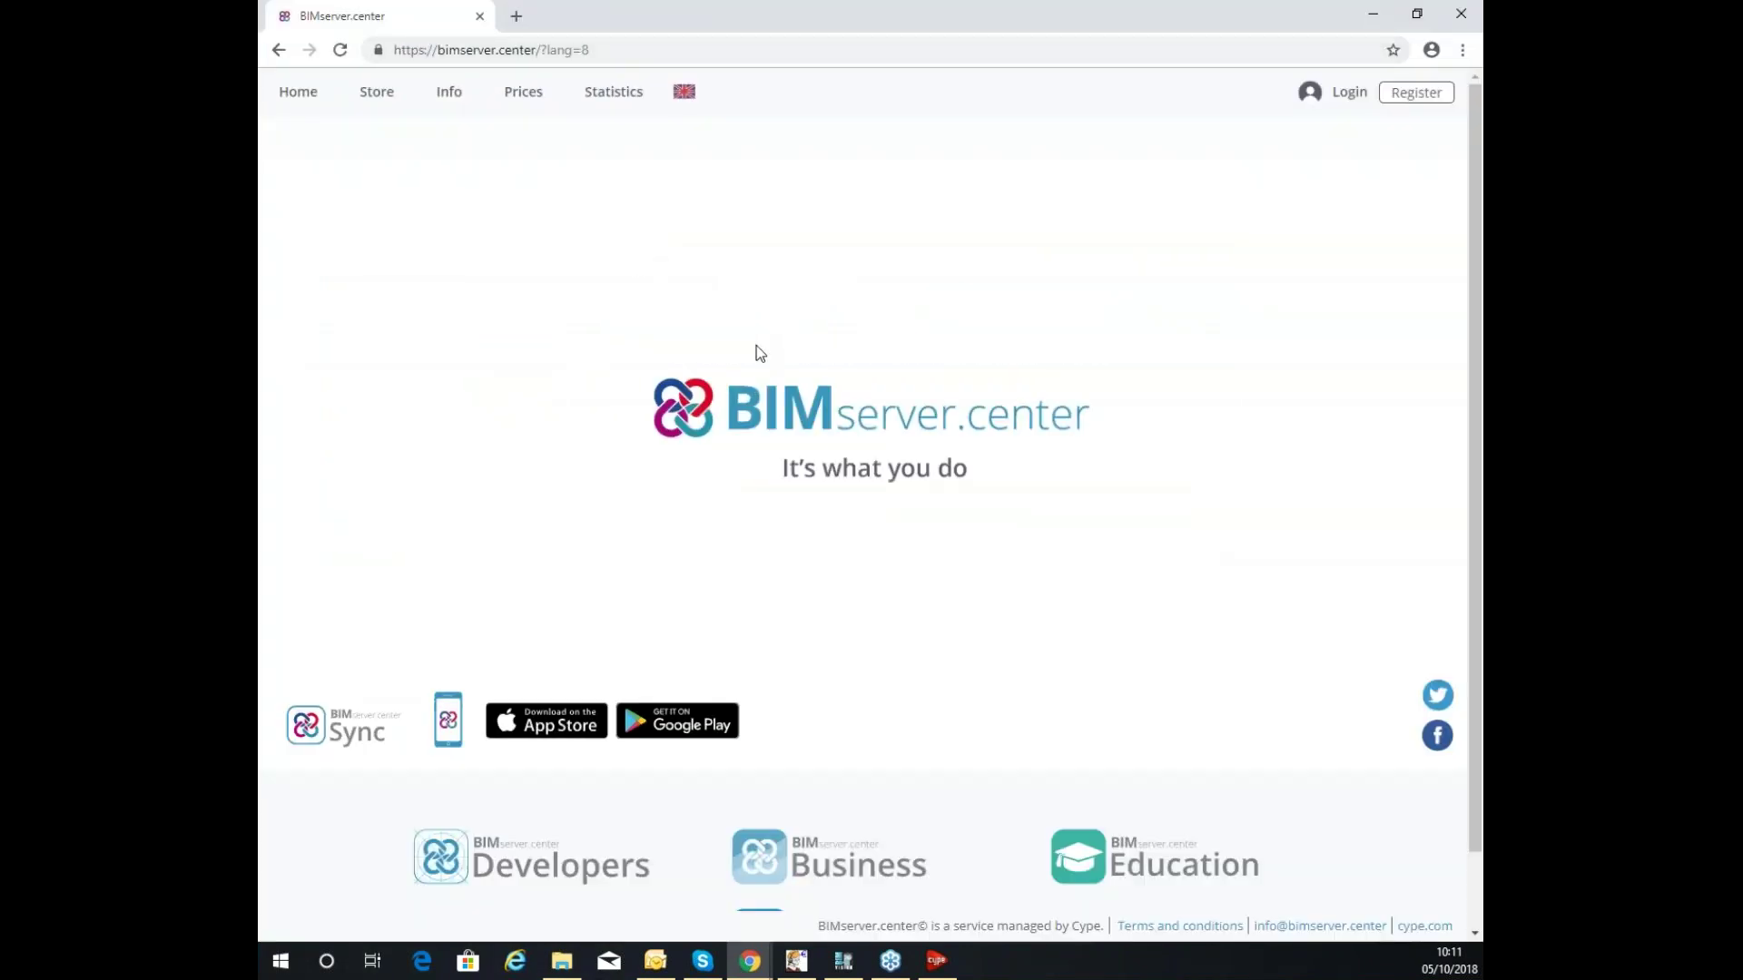
Open the site's information page and switch the site language to English.
left_click(543, 56)
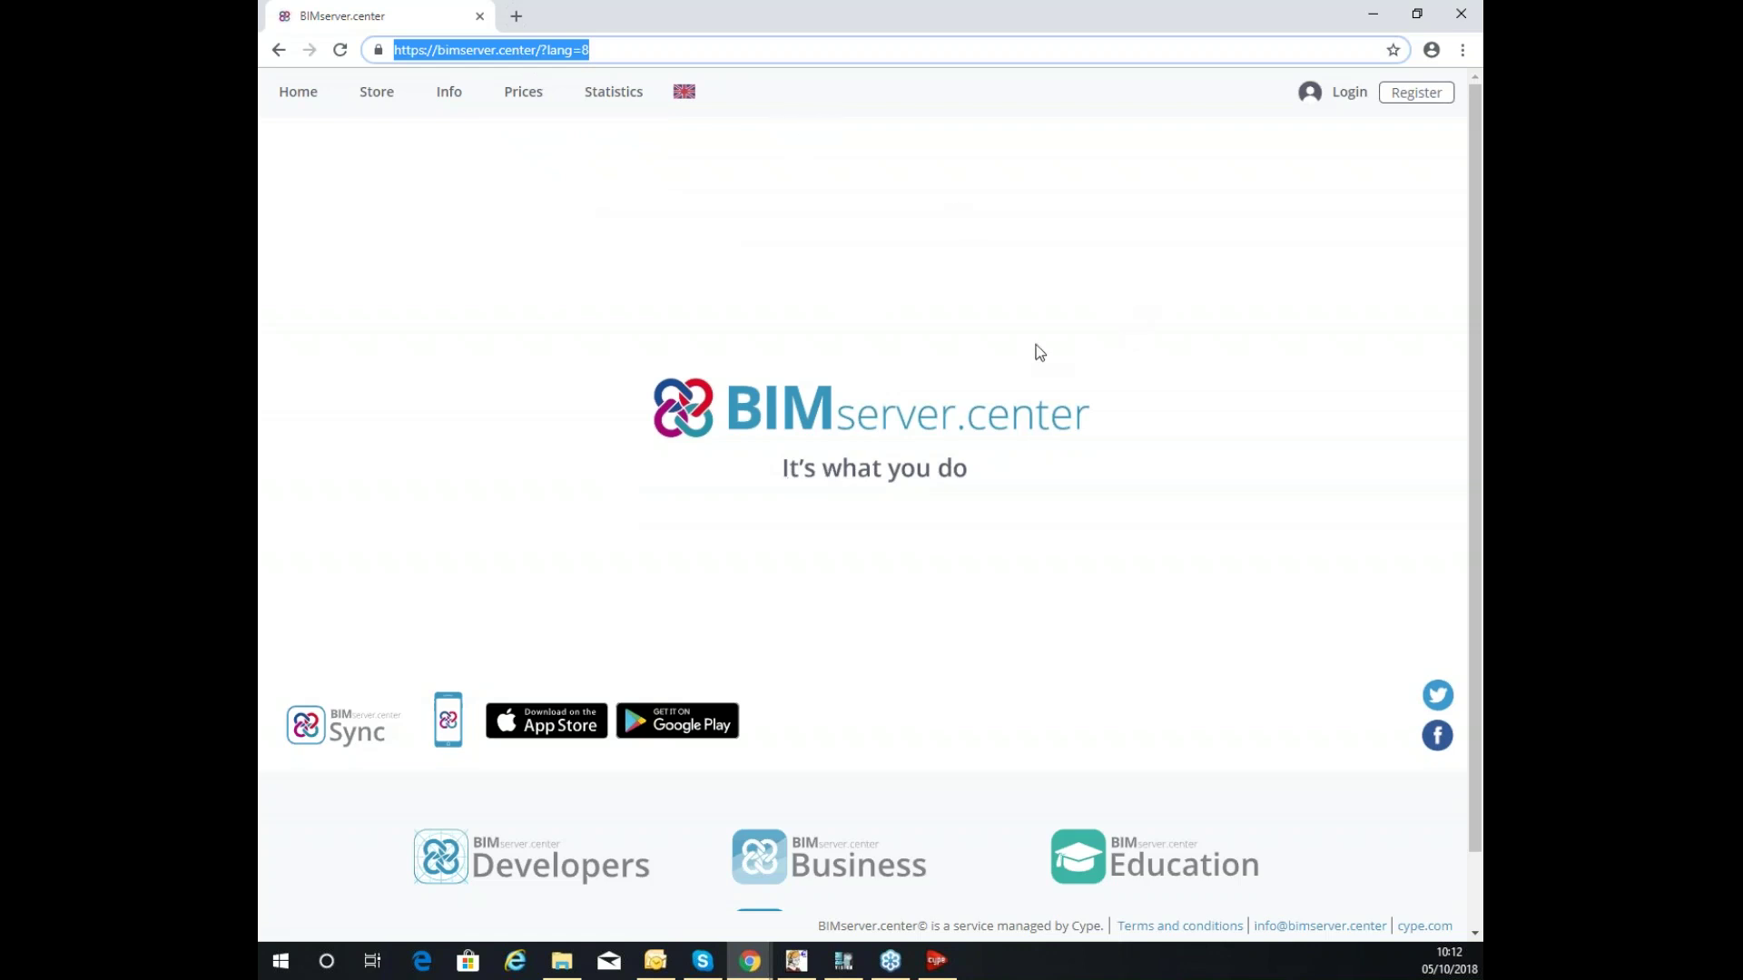
scroll(999, 345, "down", 1)
scroll(383, 720, "up", 1)
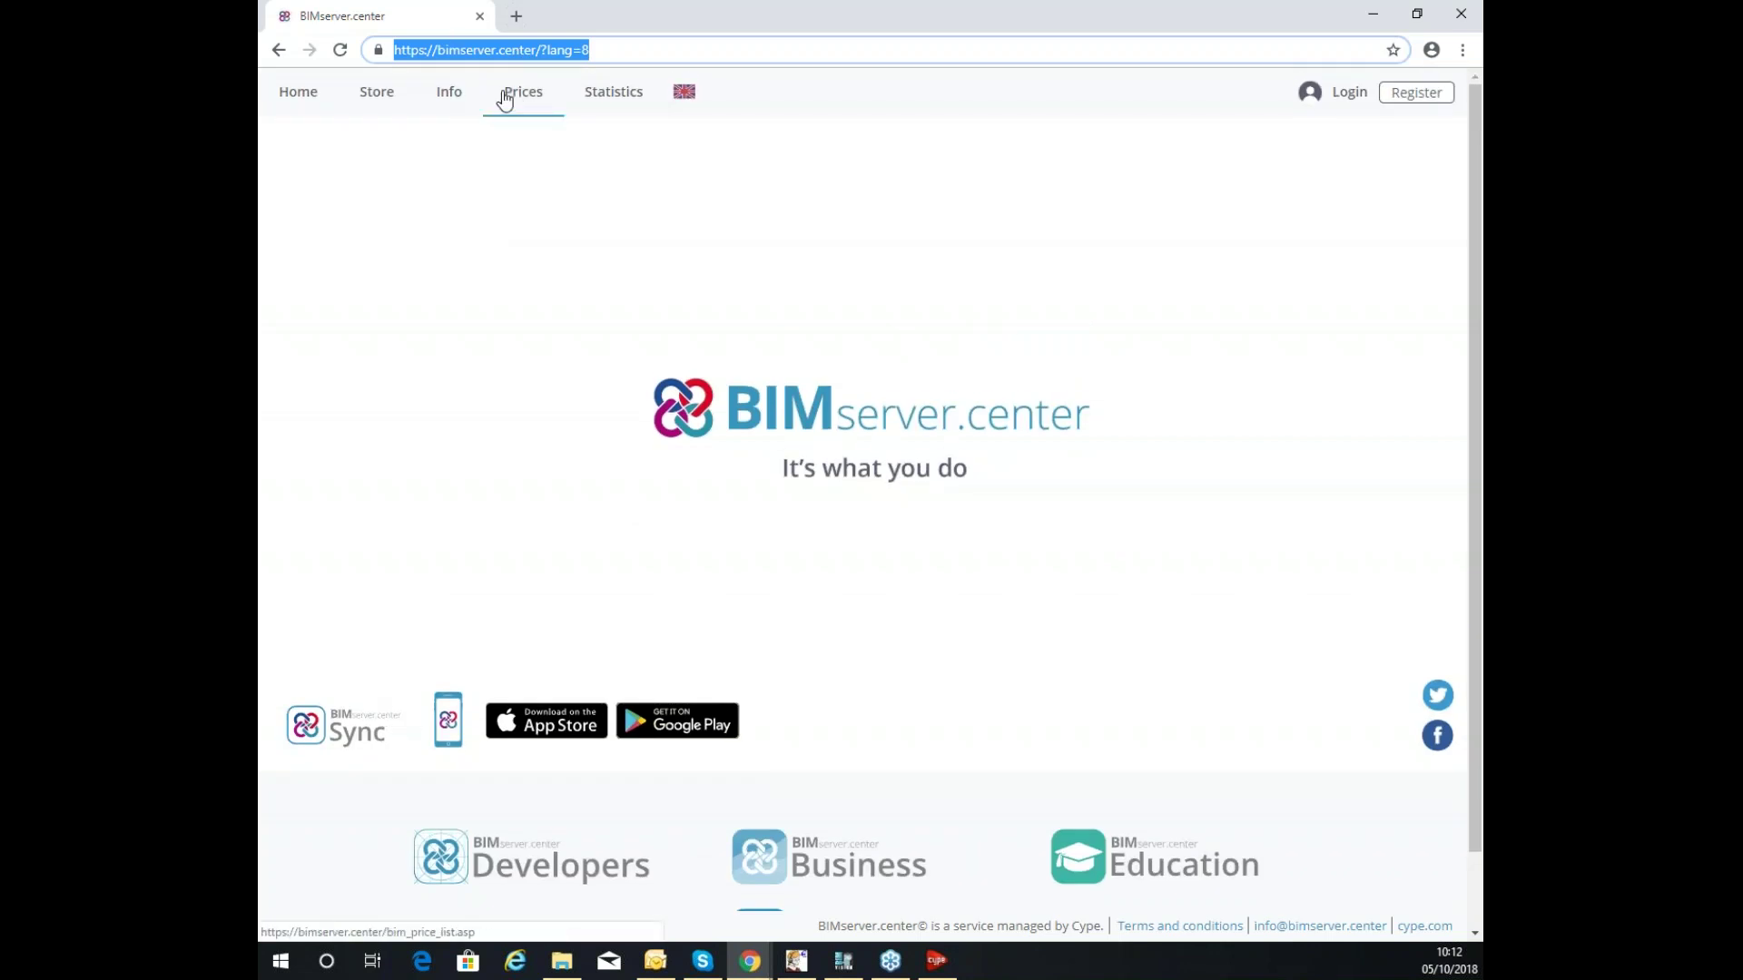
left_click(444, 100)
left_click(933, 96)
left_click(966, 159)
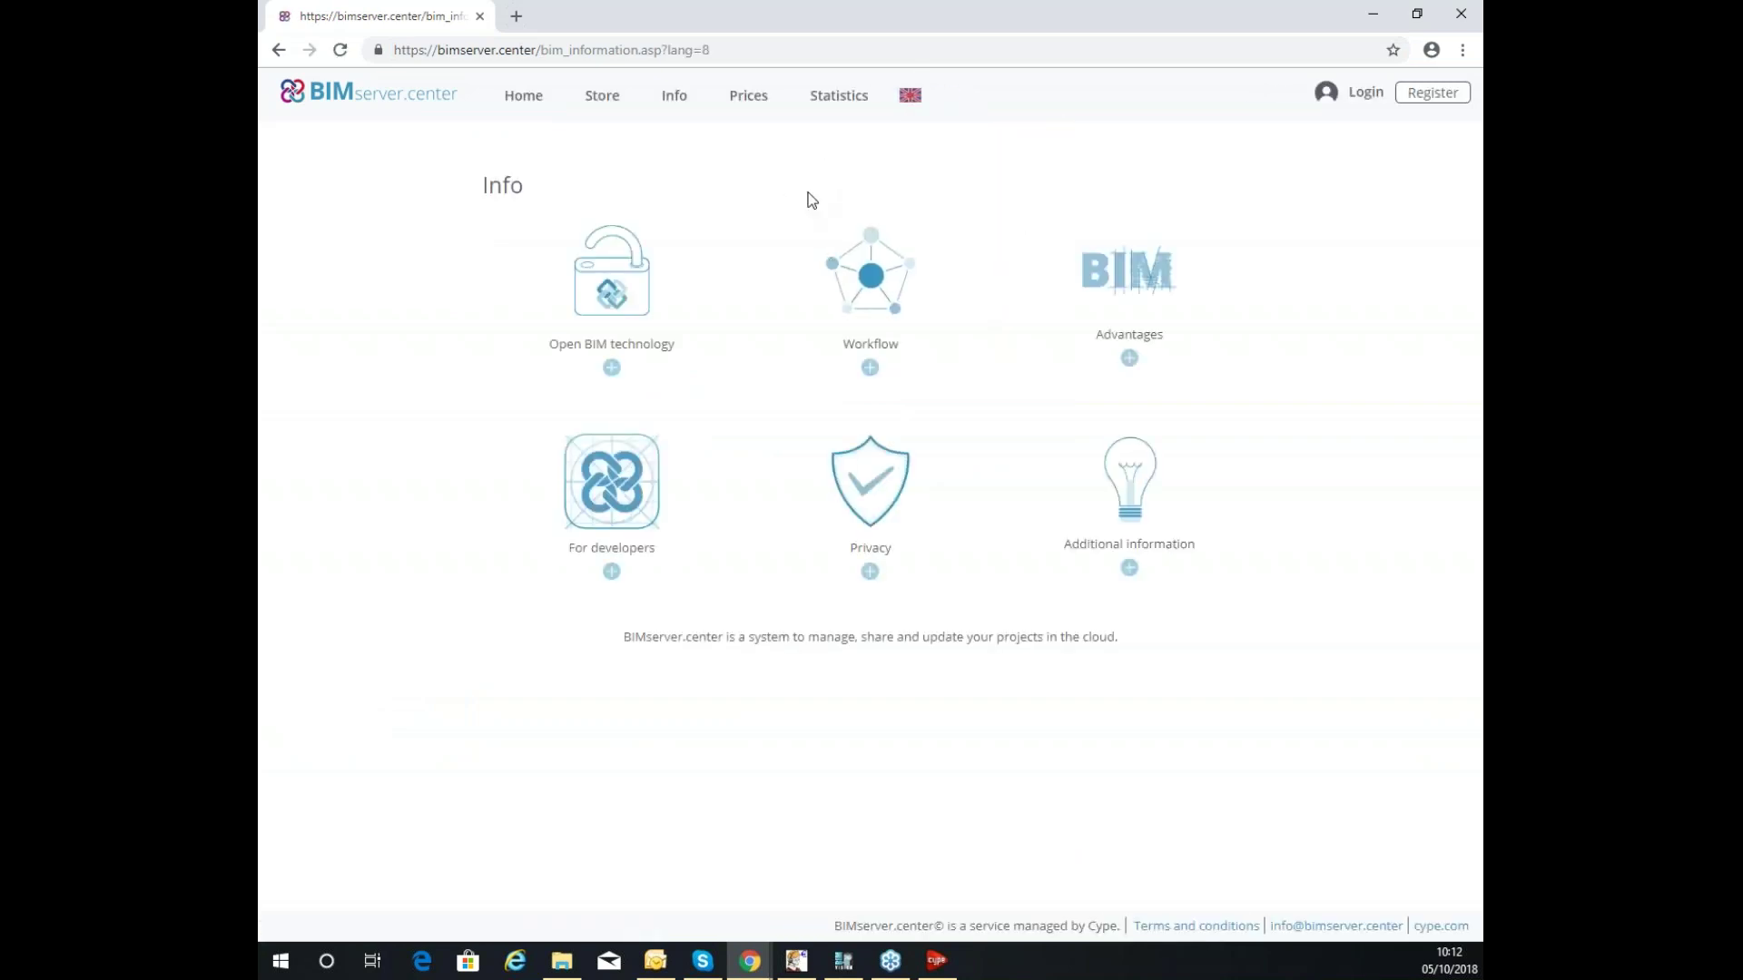
View the subscription price plans, set English again, and return to the home page.
left_click(753, 98)
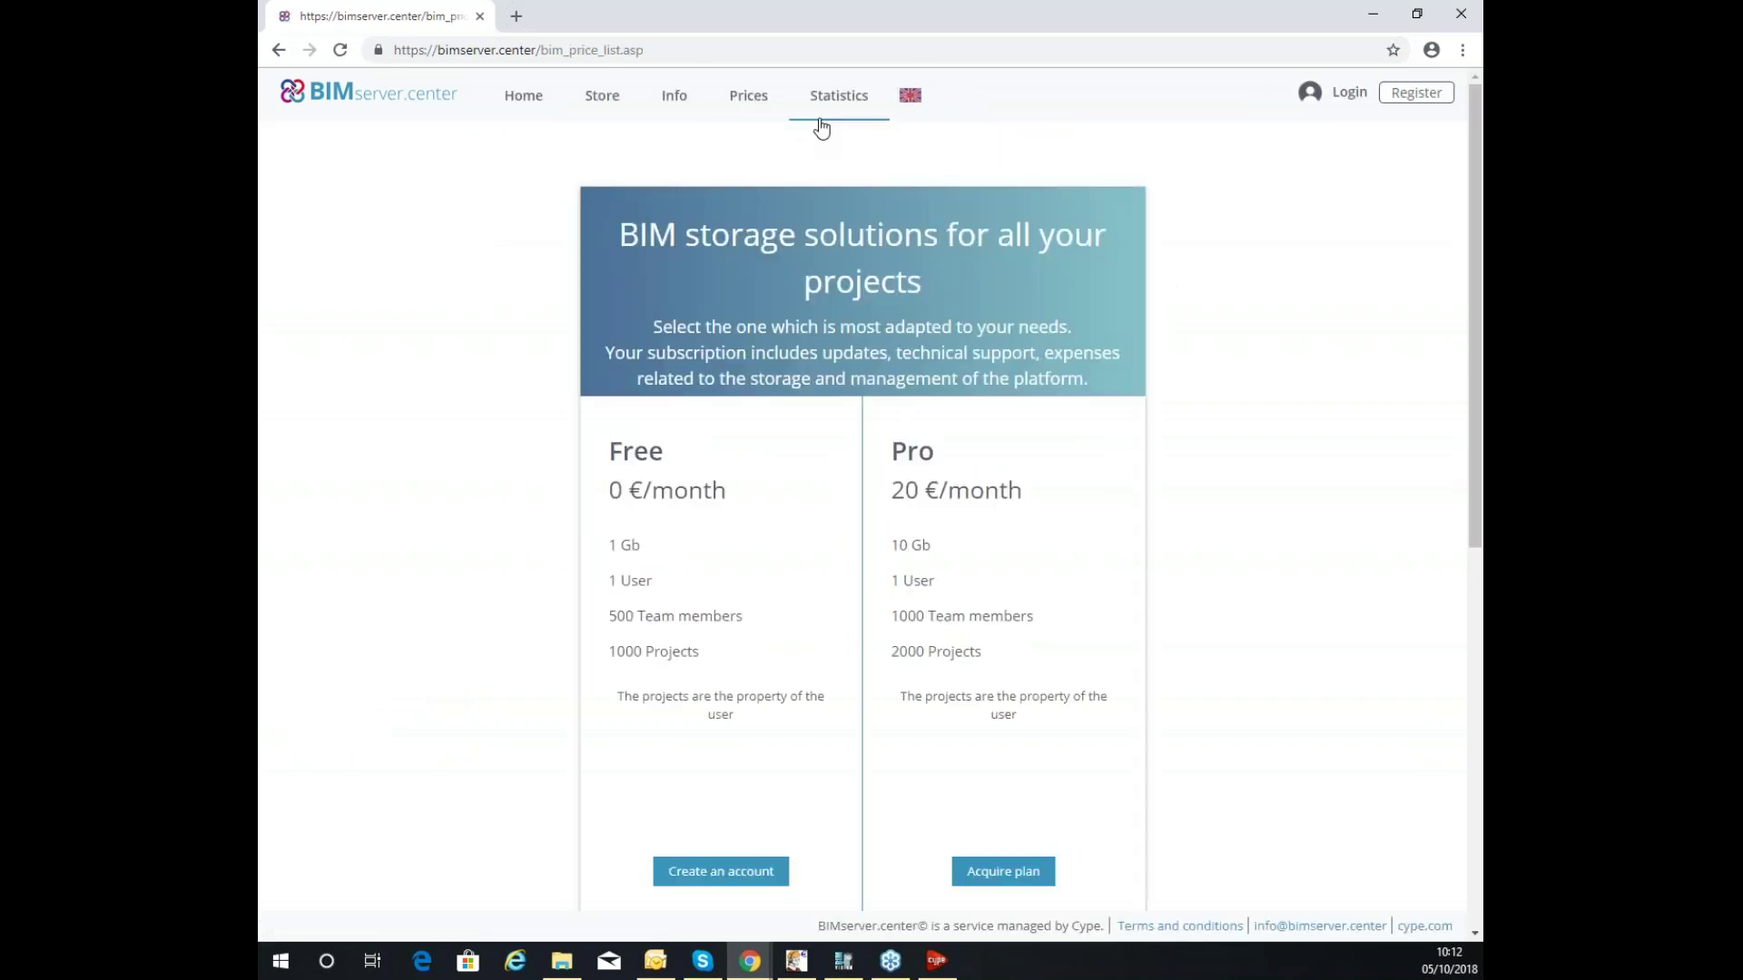
scroll(876, 157, "down", 4)
scroll(877, 162, "up", 4)
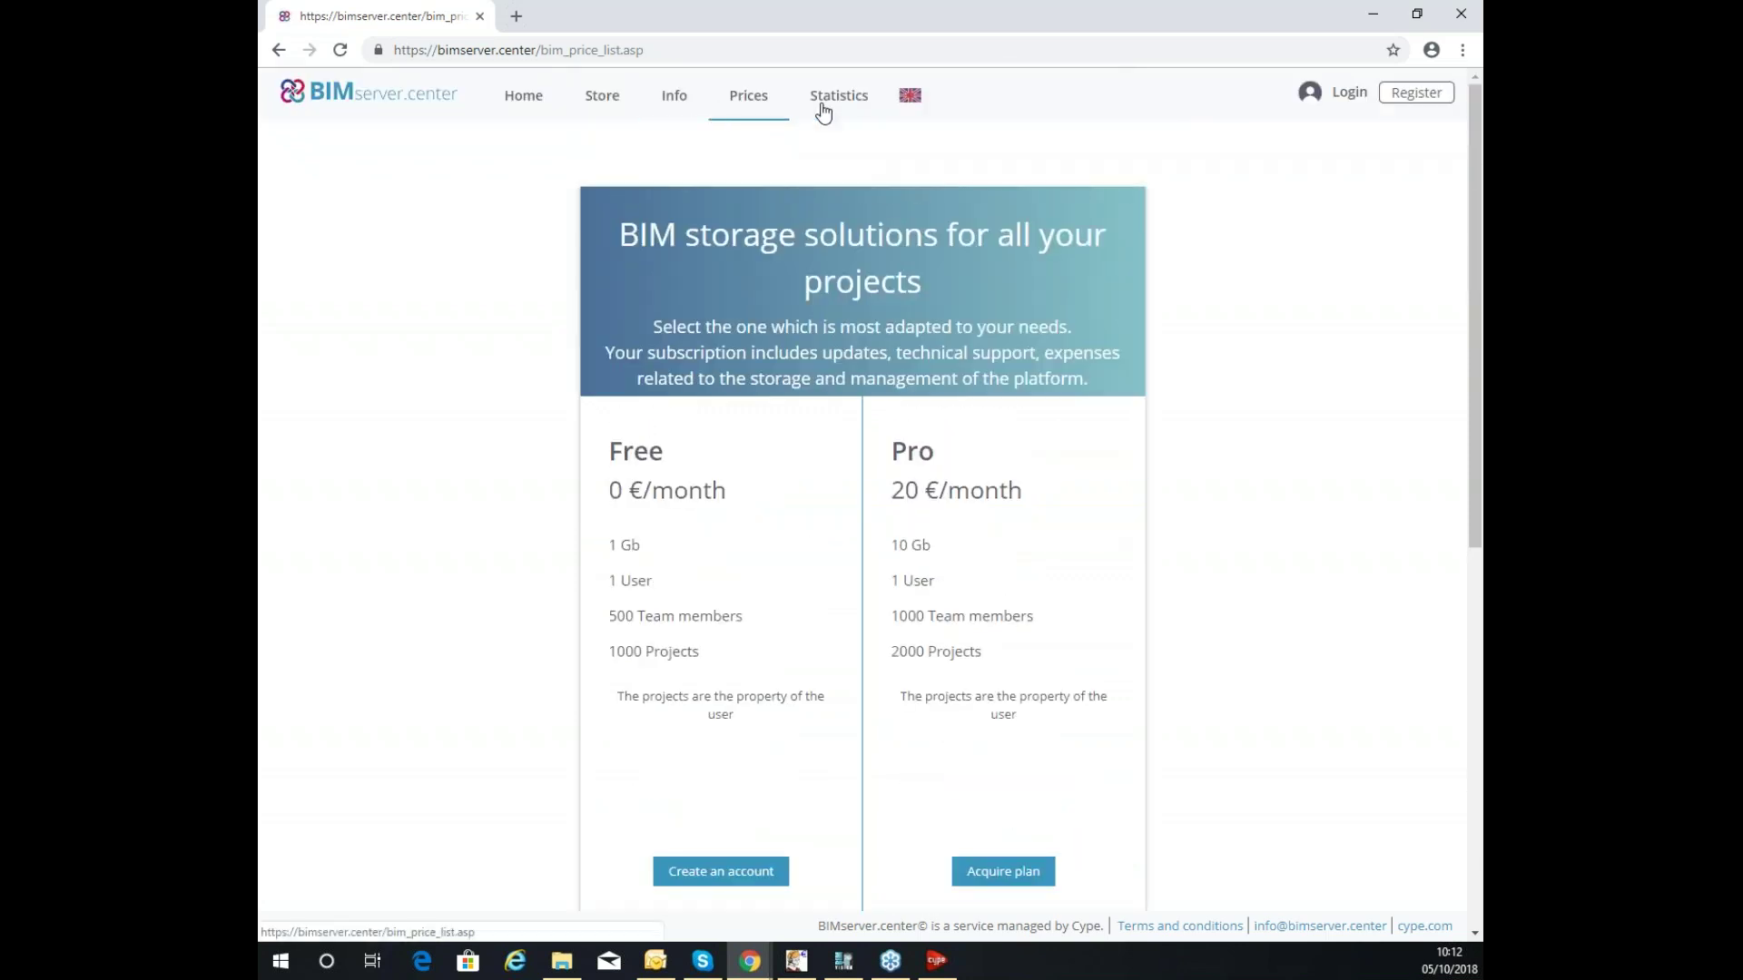
left_click(911, 97)
left_click(962, 159)
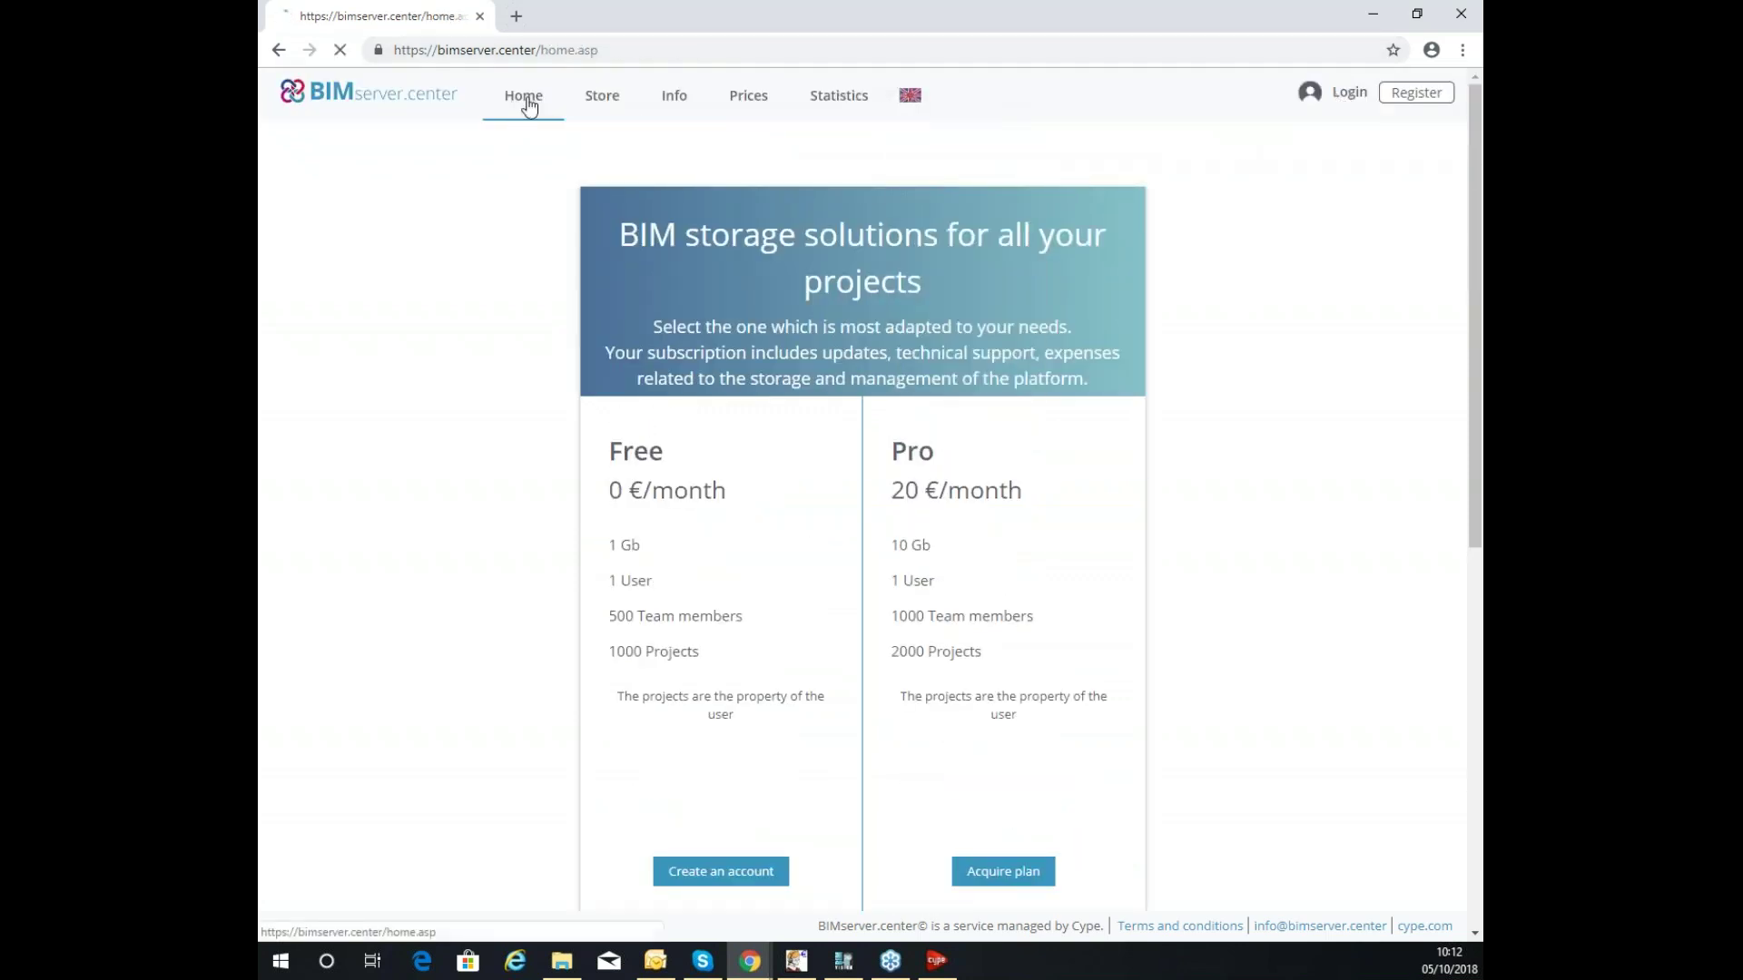
left_click(526, 98)
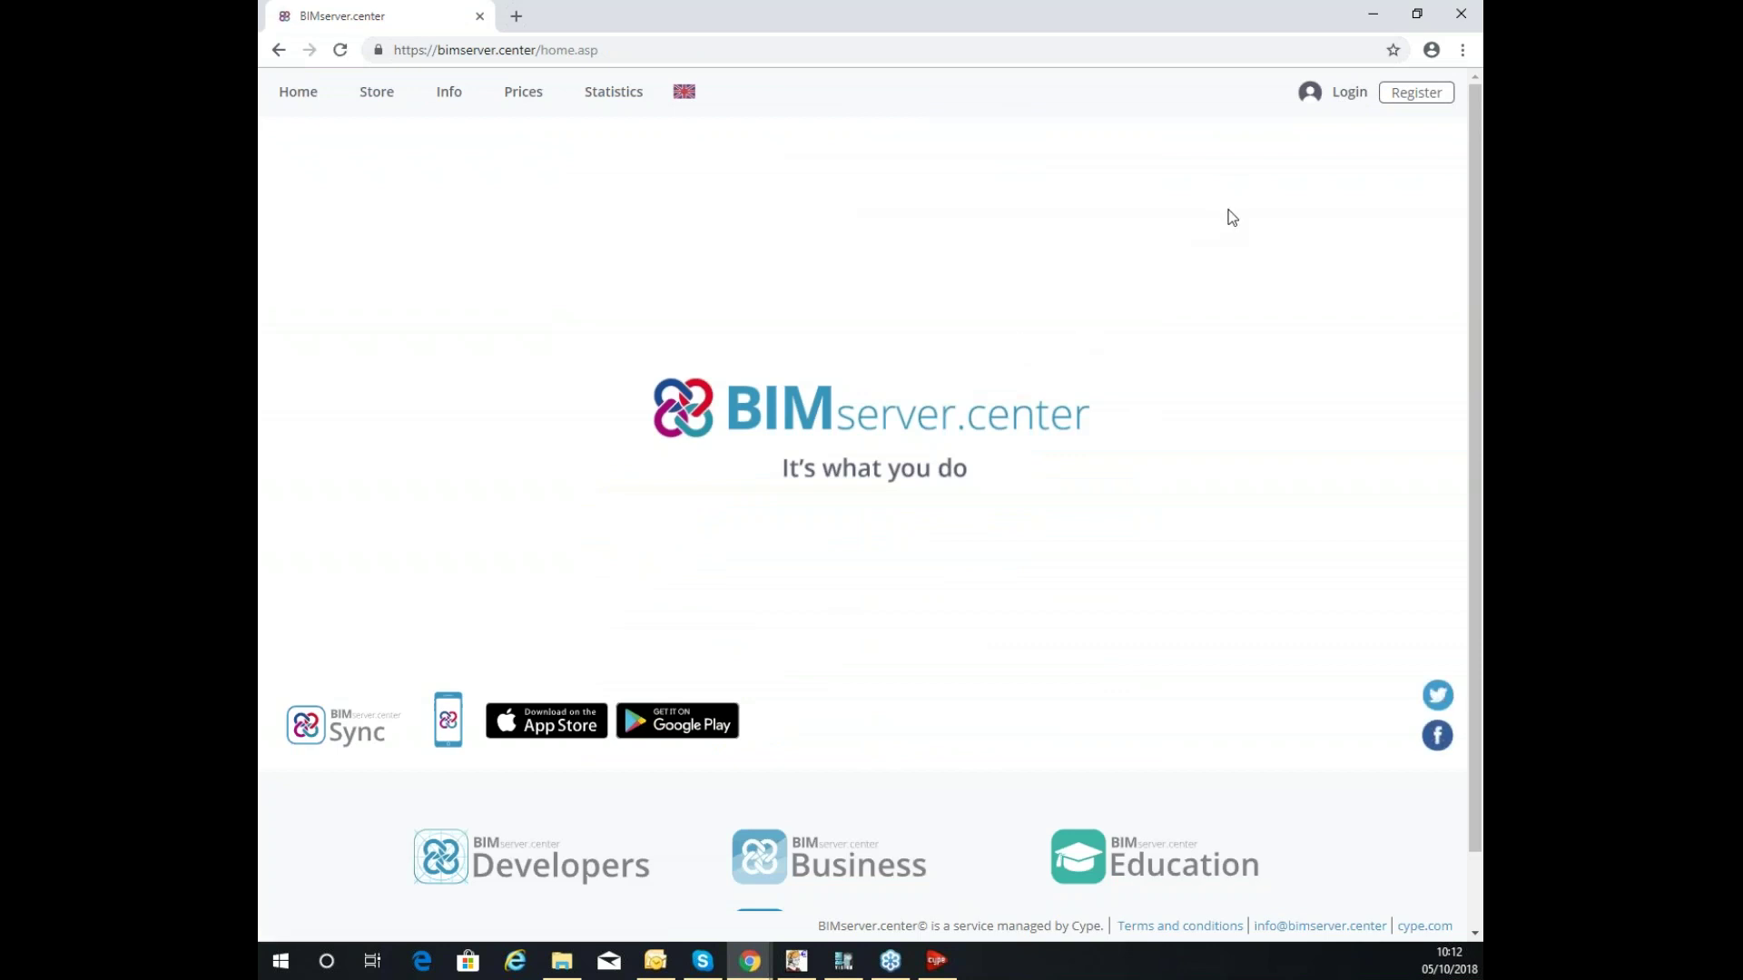
Sign in to the BIMserver.center account with the saved e-mail and password.
left_click(1348, 98)
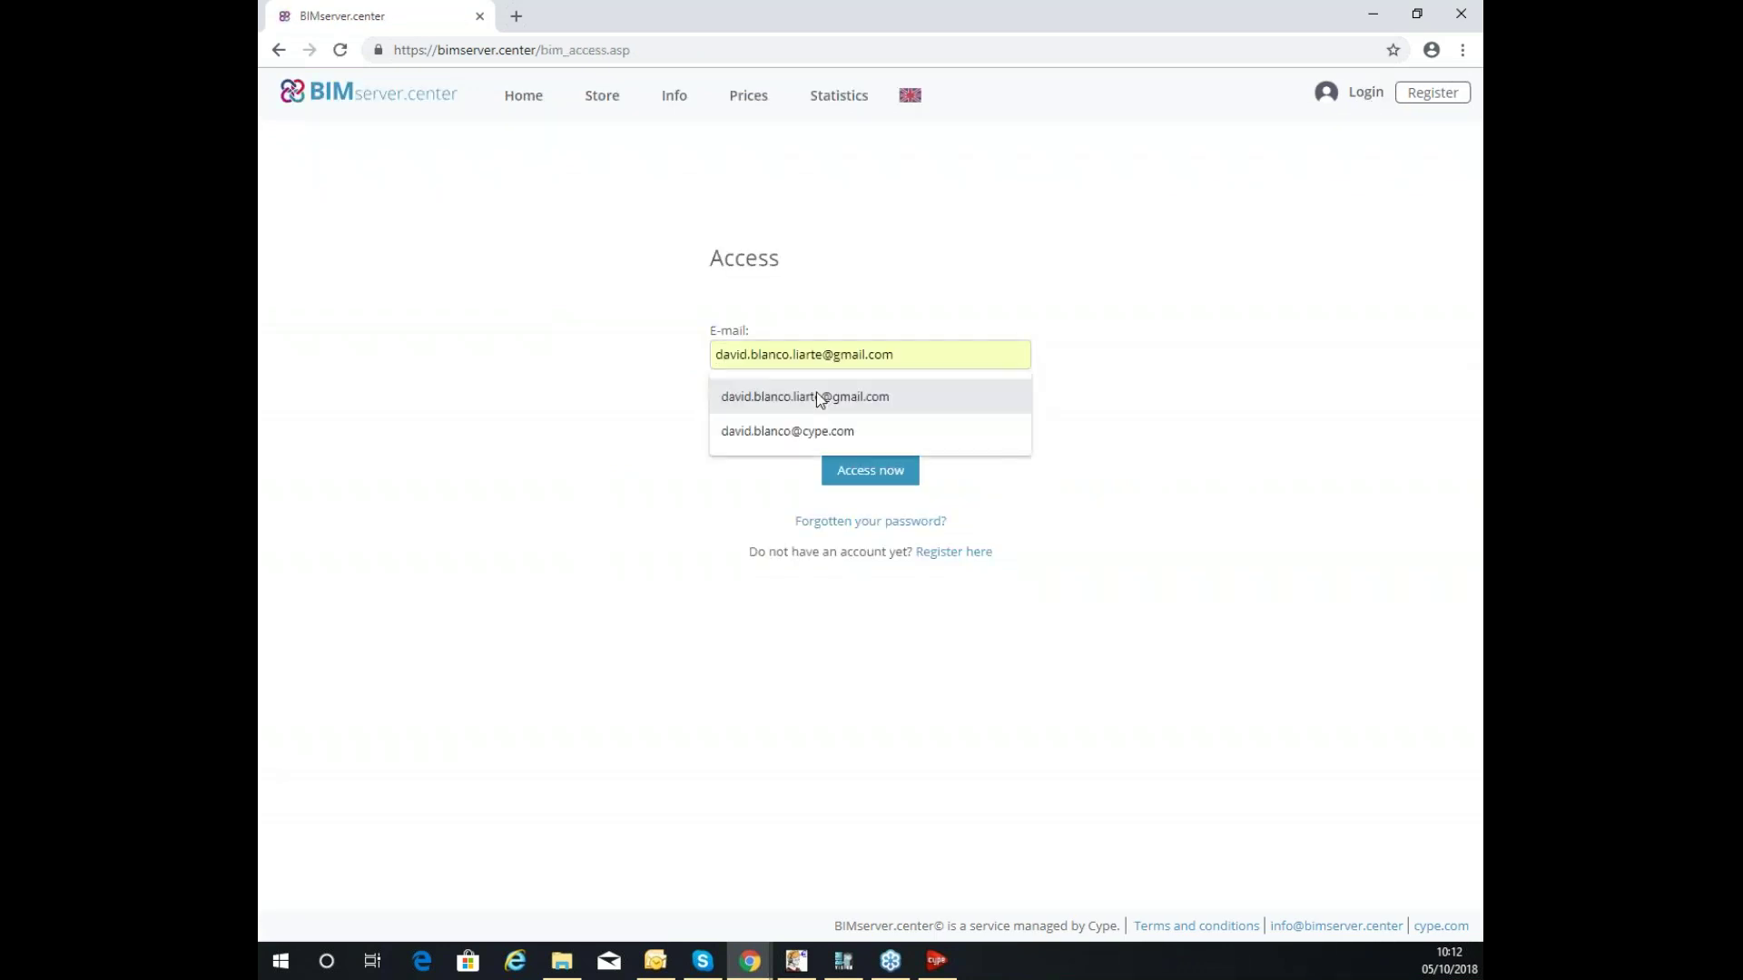
left_click(810, 430)
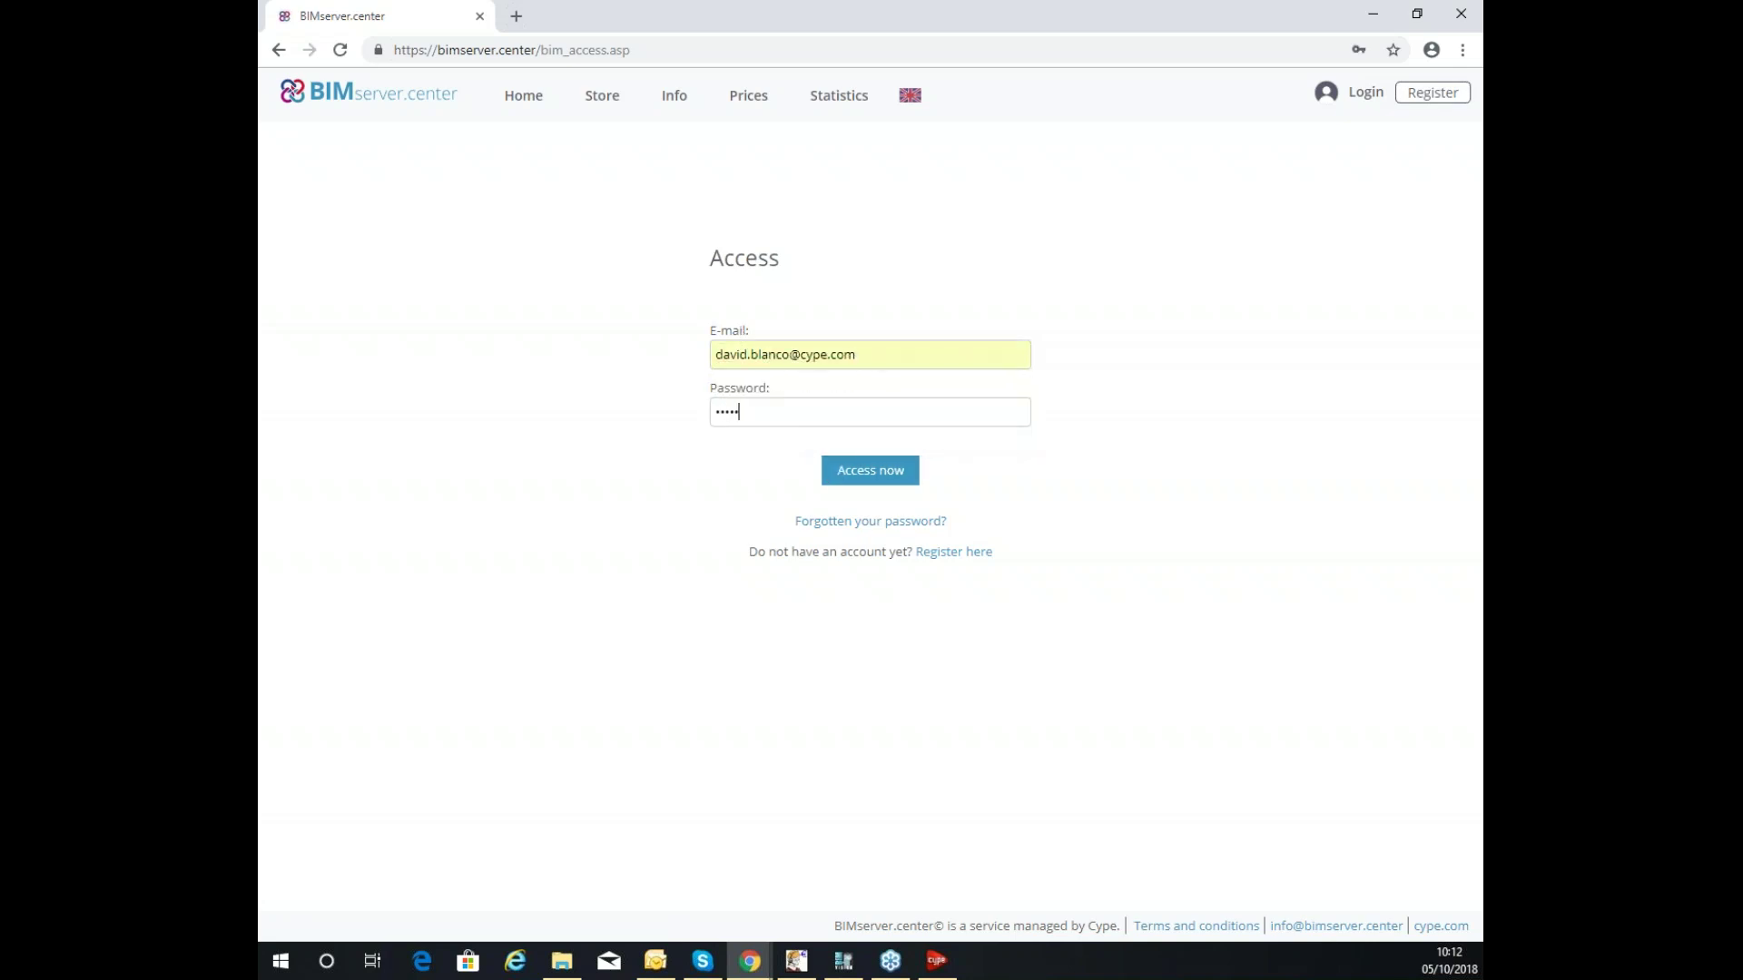
left_click(888, 473)
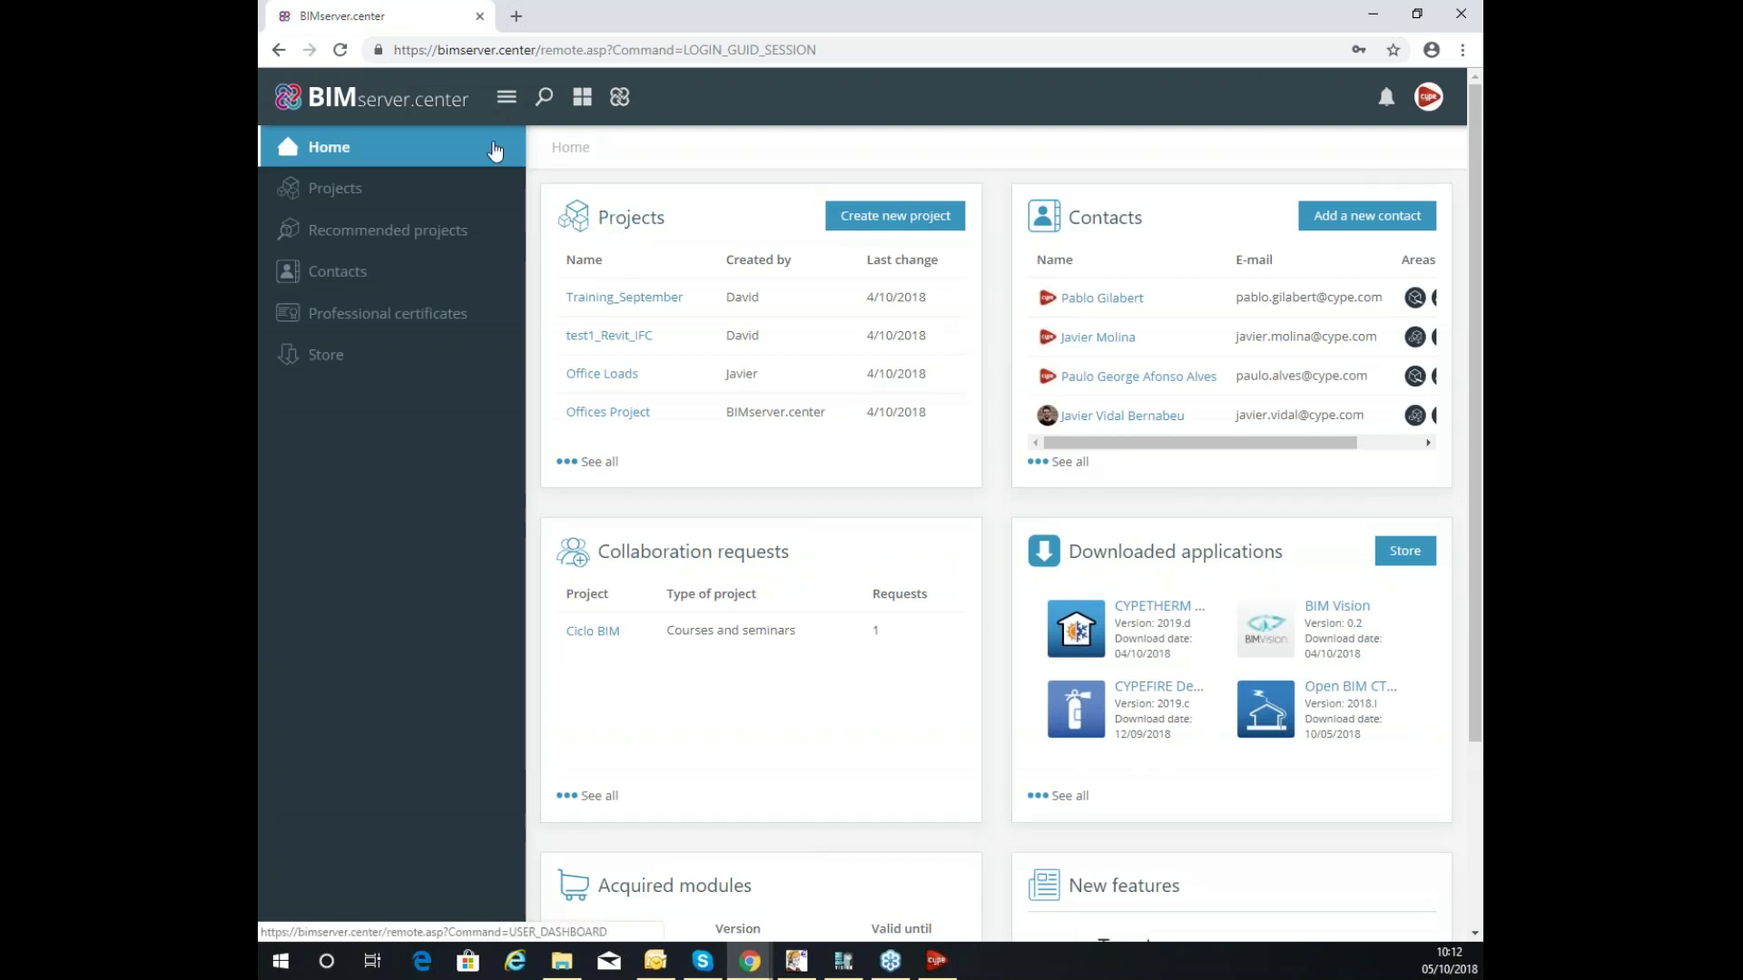
Toggle the sidebar, then show the overview: 18121 users, 24847 projects, 21690 IFC files.
left_click(507, 100)
left_click(334, 96)
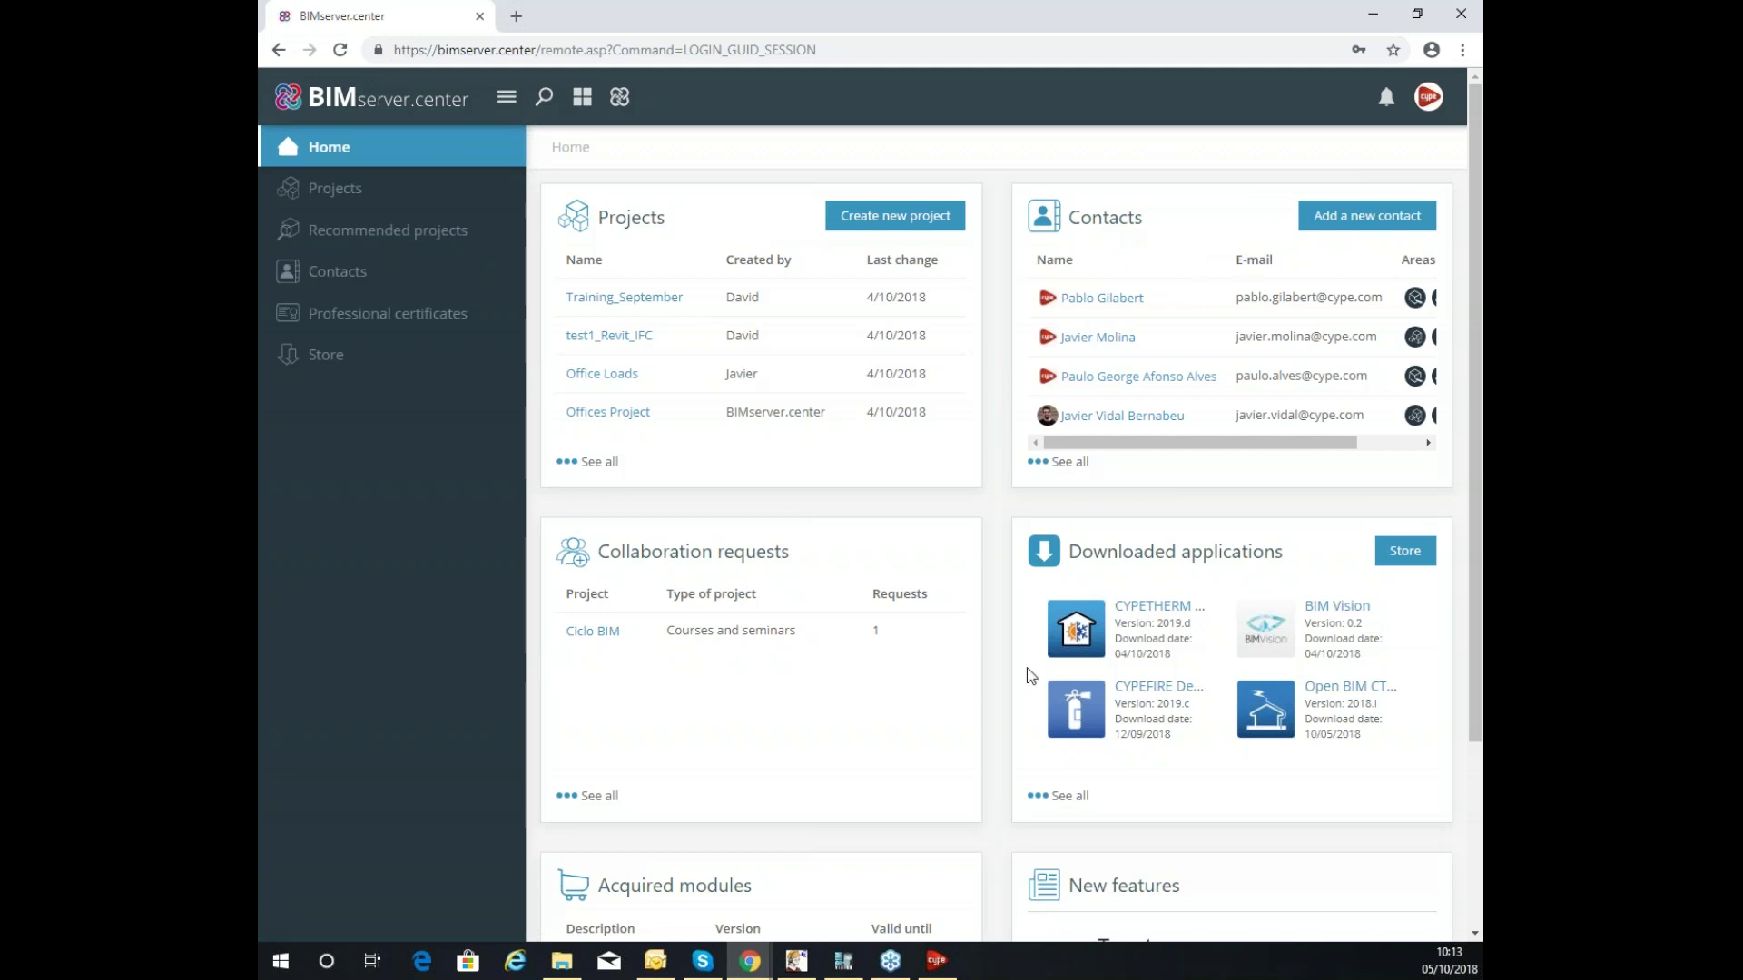
scroll(1101, 548, "down", 1)
scroll(635, 454, "up", 1)
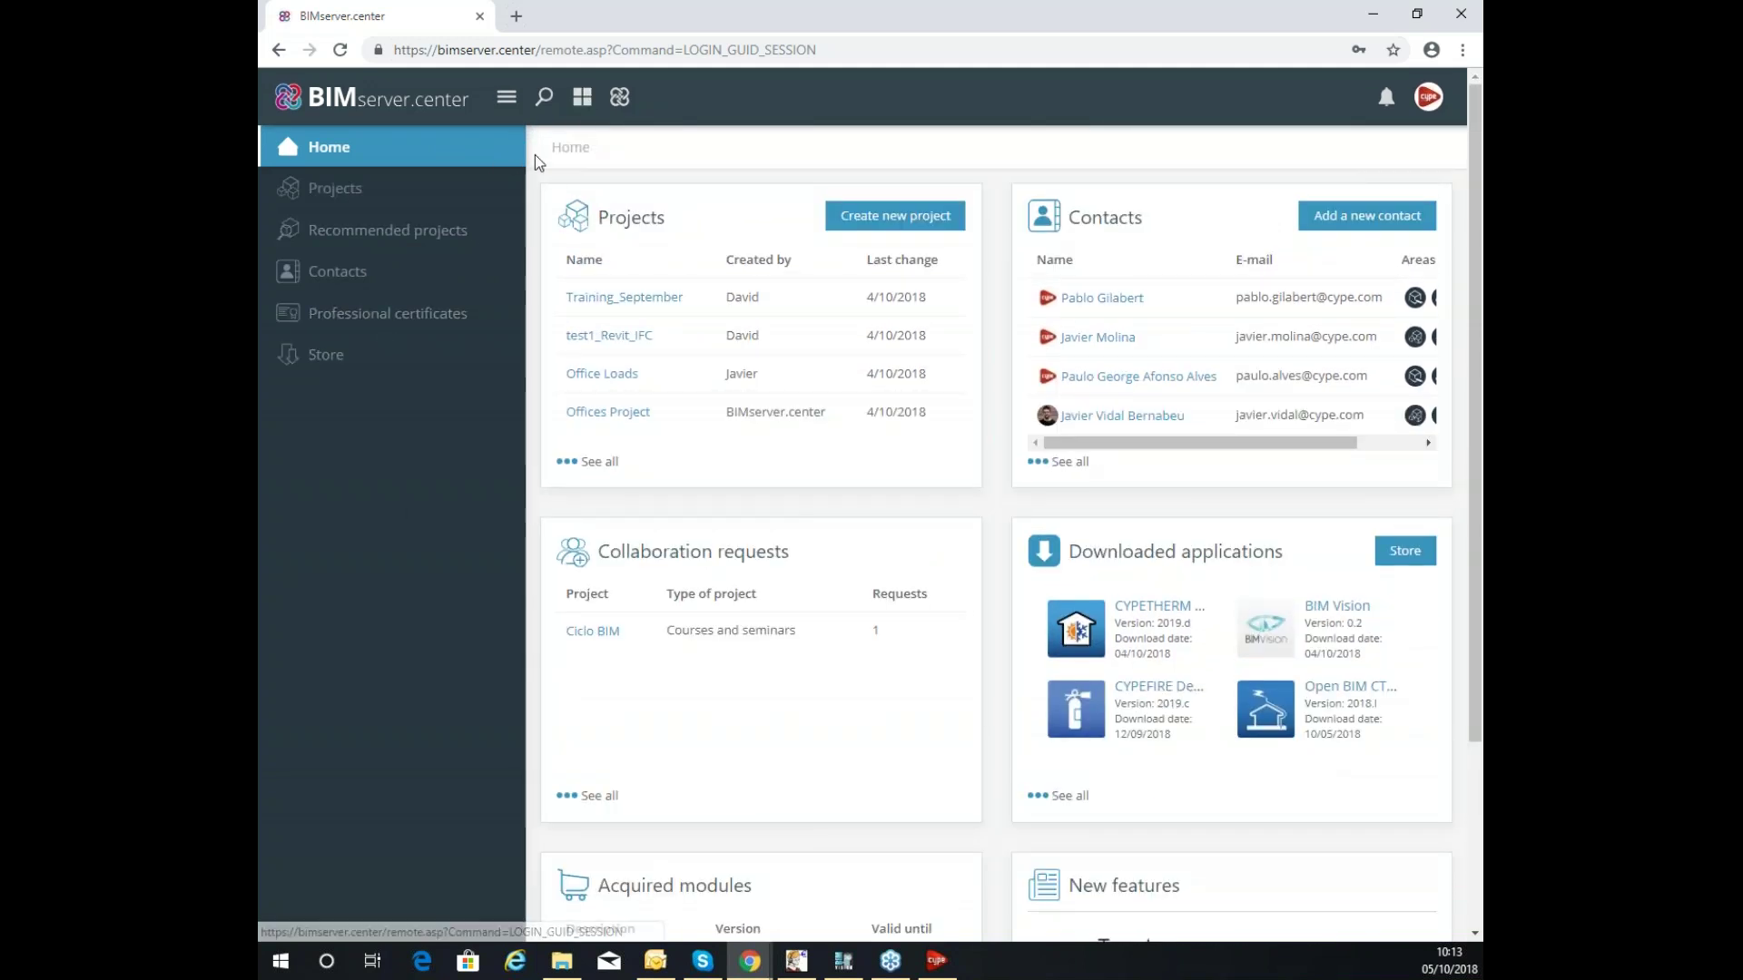
left_click(582, 104)
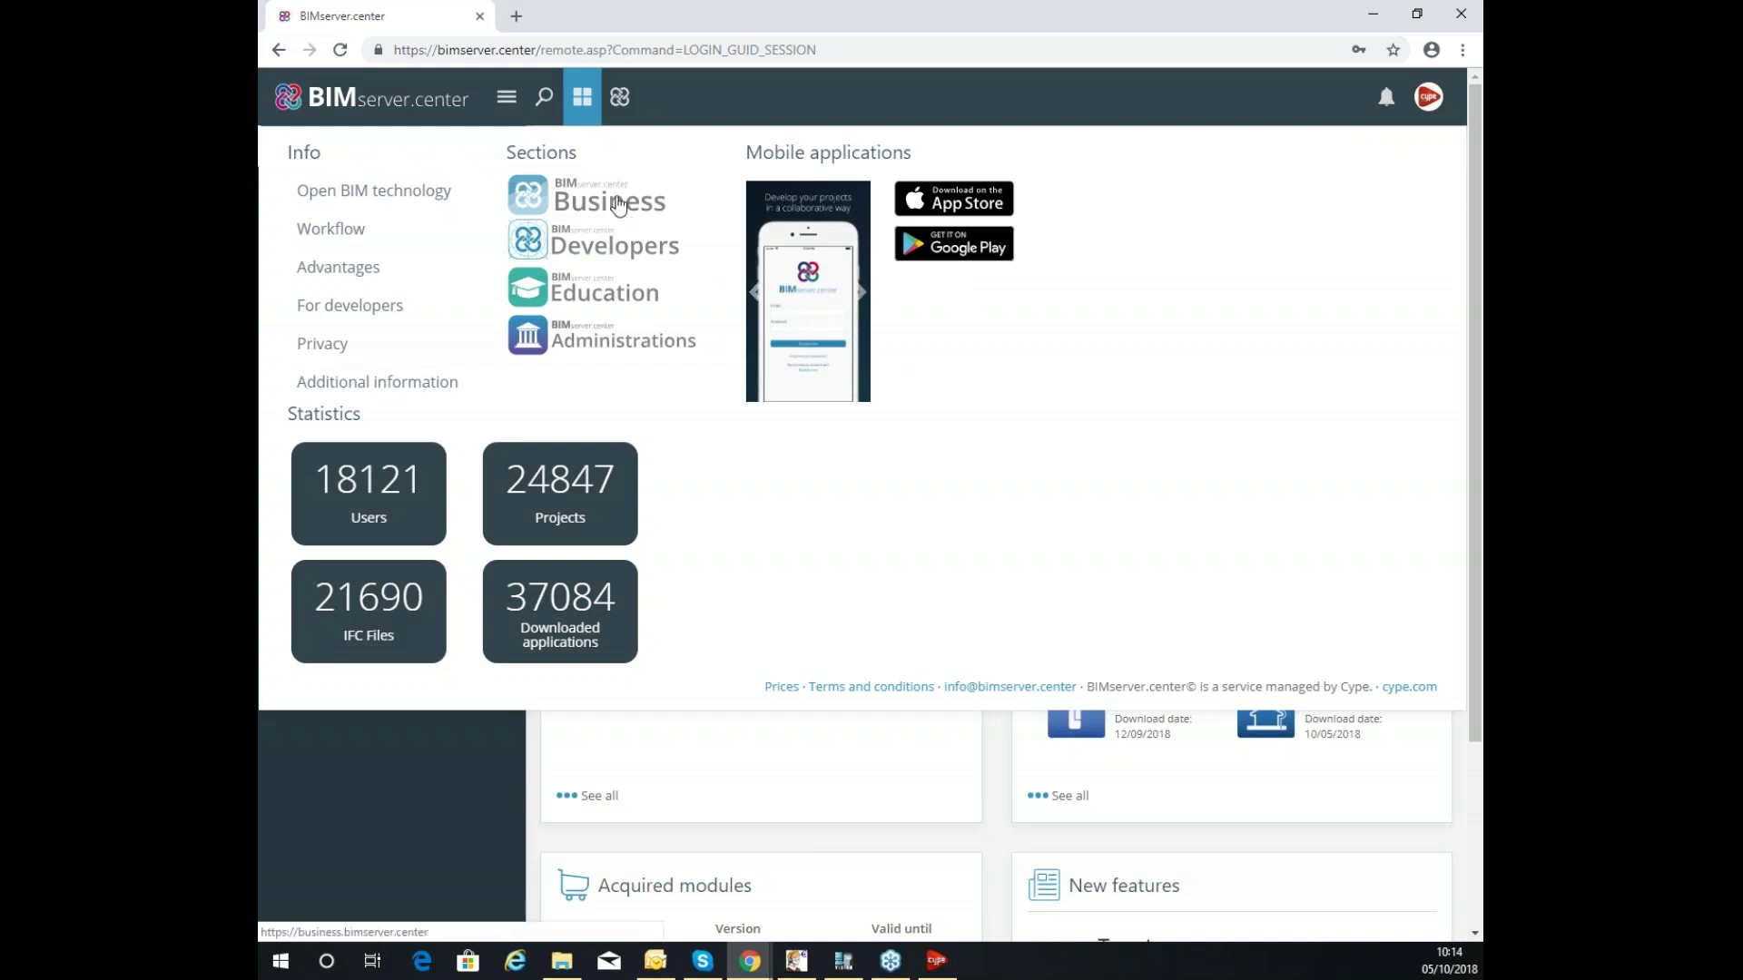
View the Sync app information, close it, and scroll to the acquired CYPEFIRE Design and CYPEGAS modules.
left_click(622, 98)
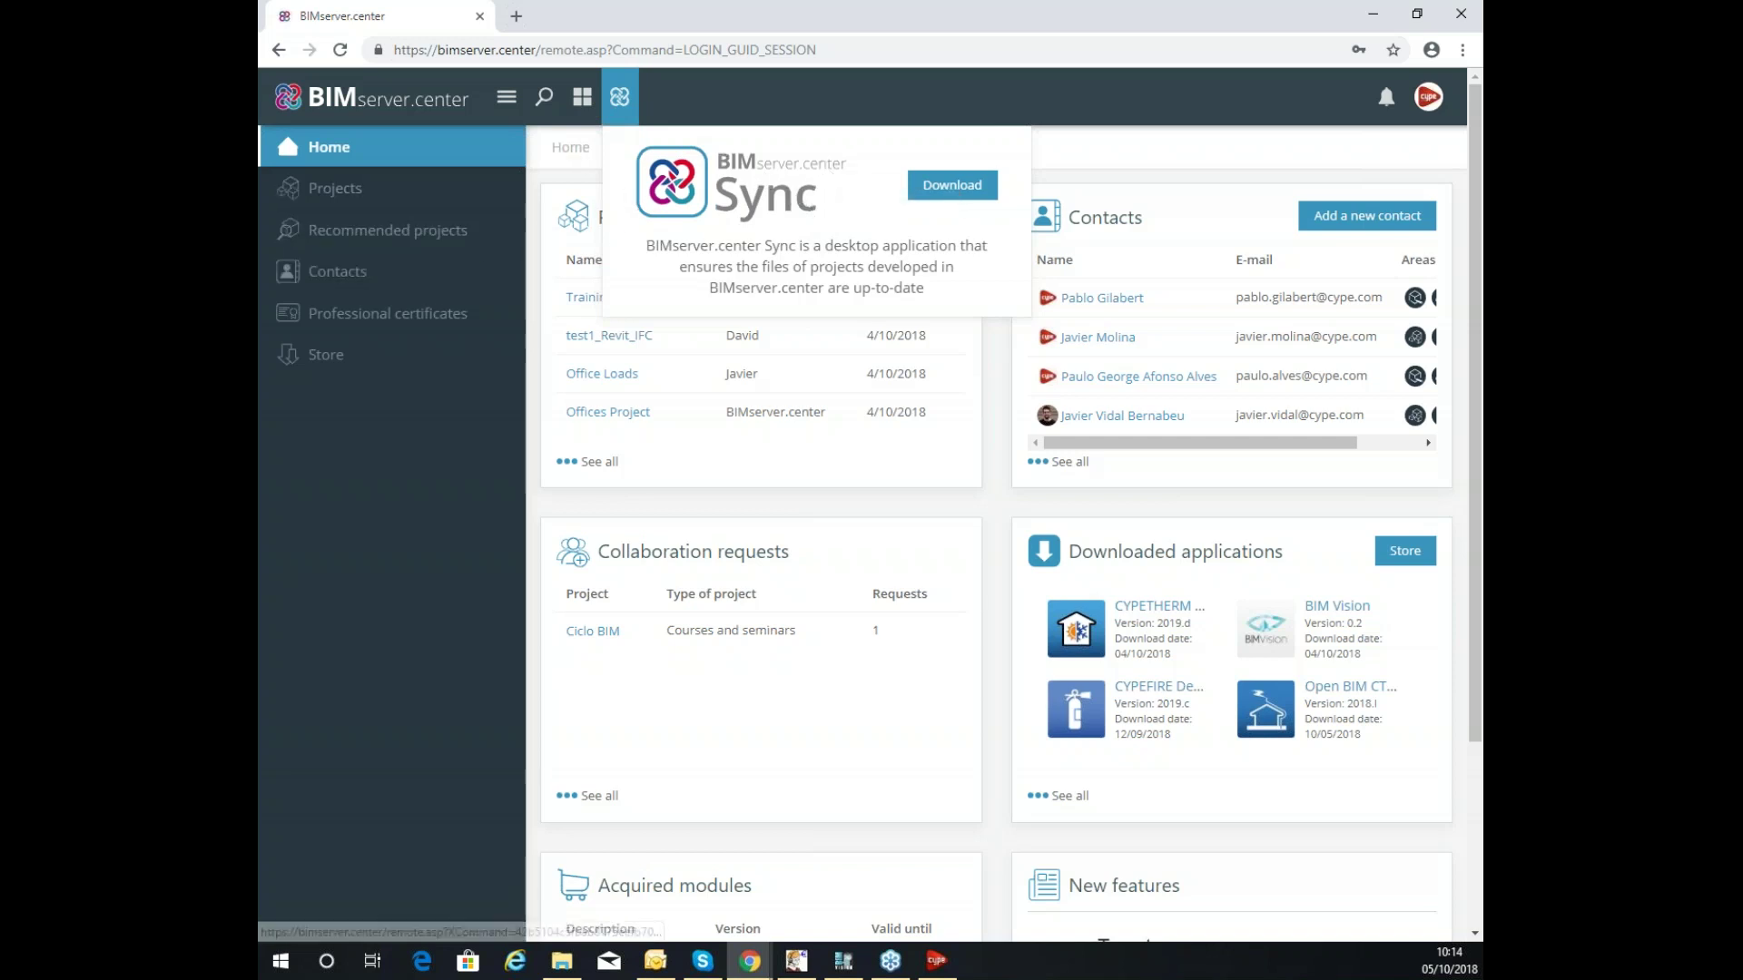
left_click(1178, 135)
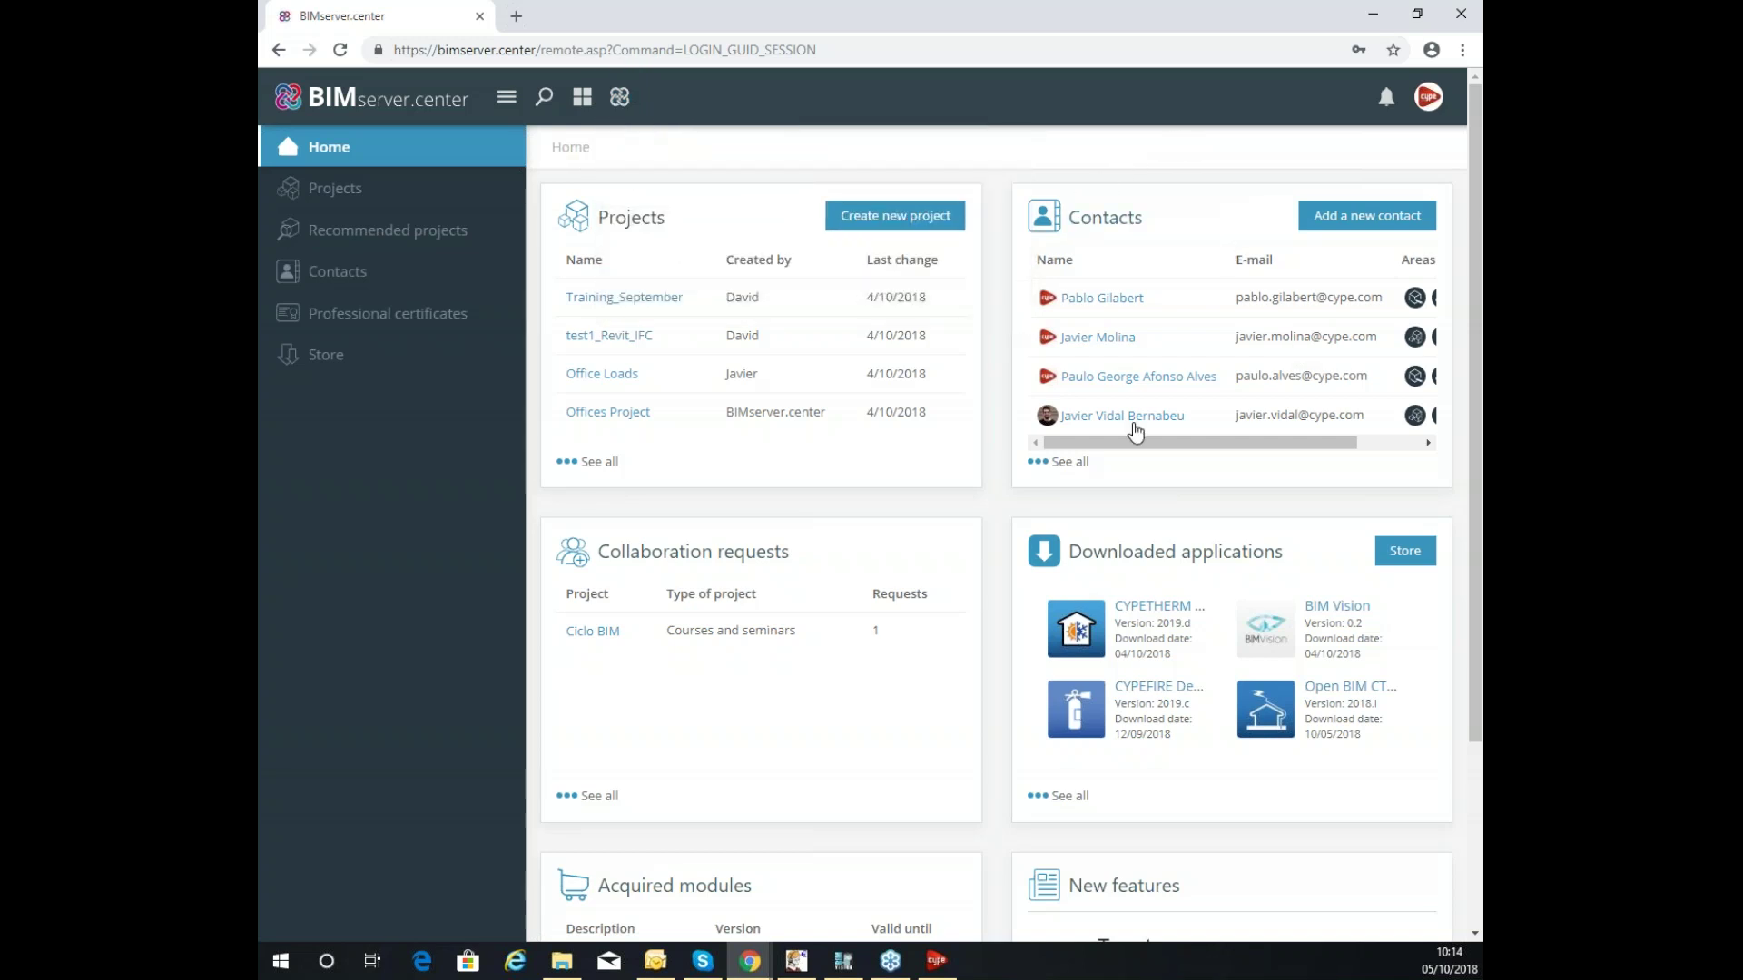
scroll(735, 556, "down", 2)
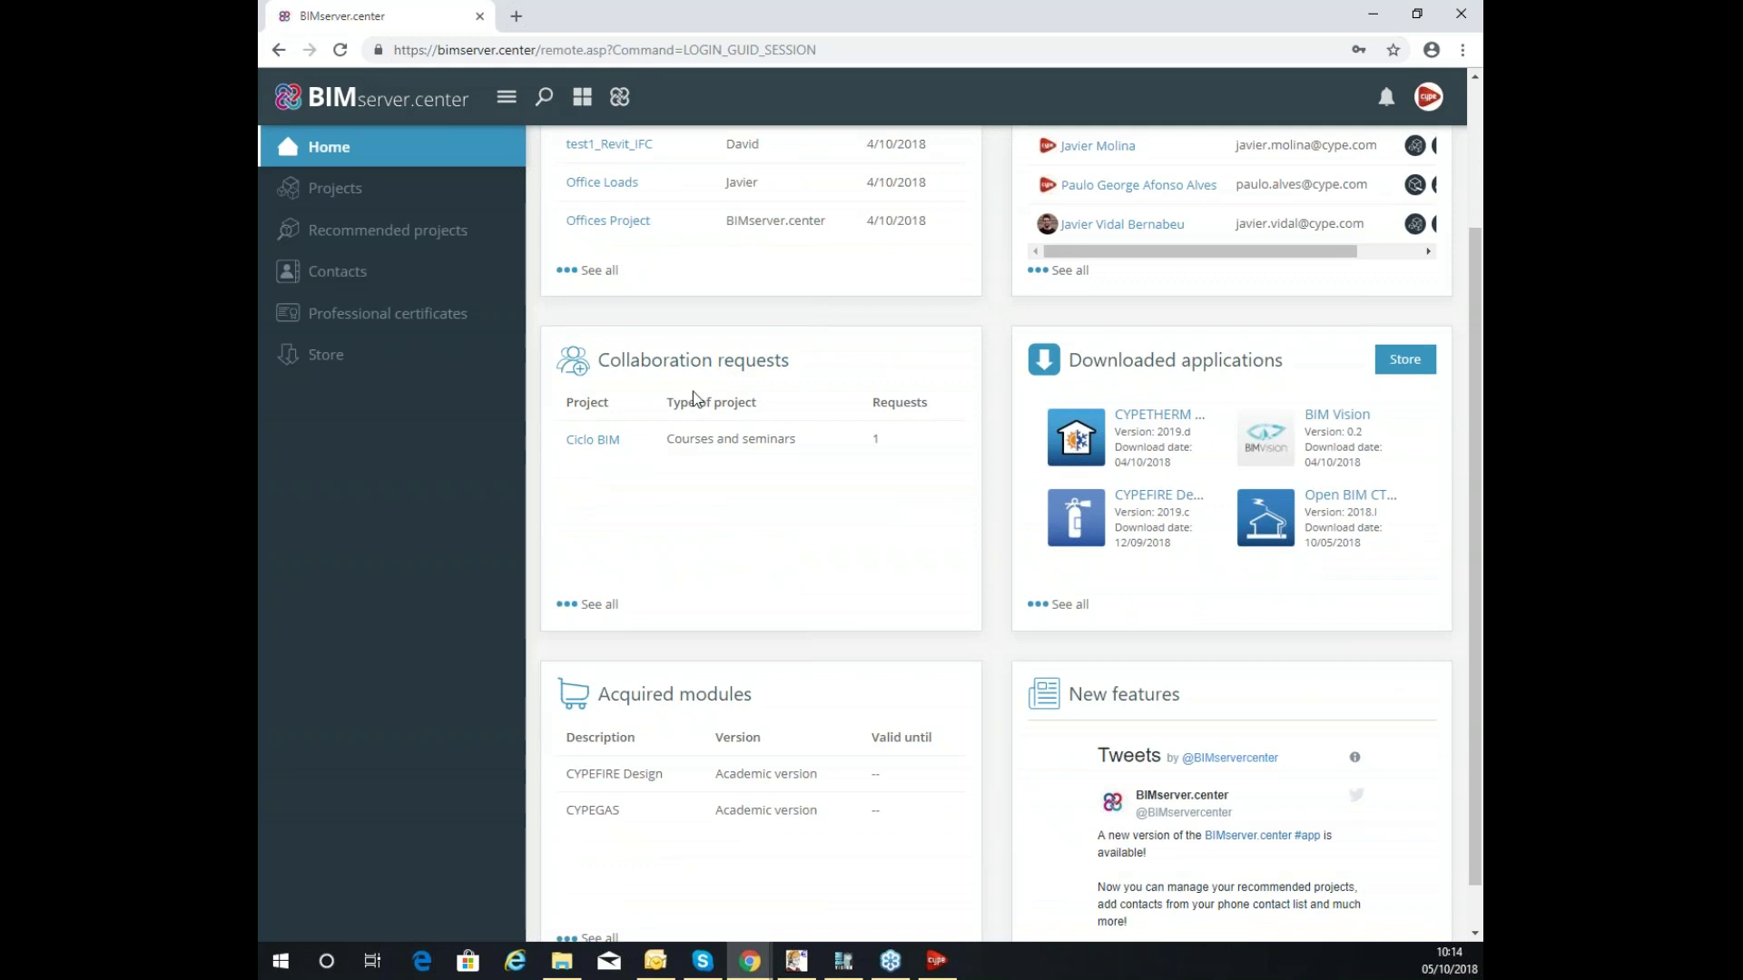
scroll(723, 413, "up", 1)
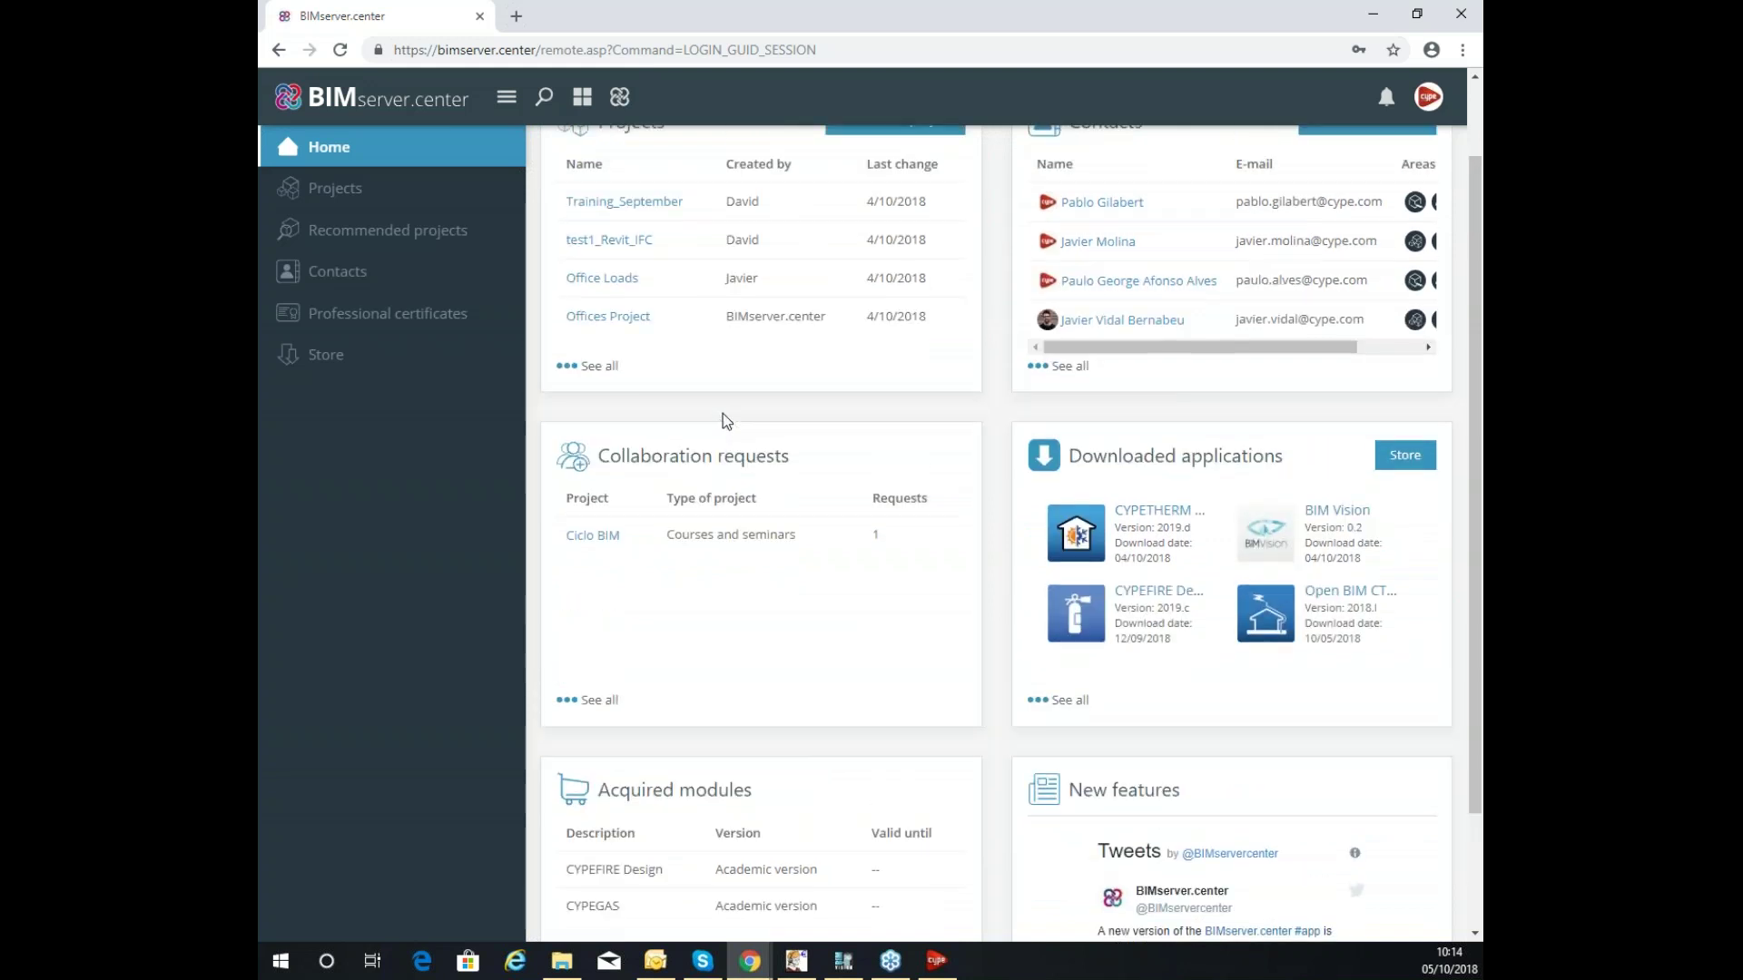
scroll(974, 461, "down", 2)
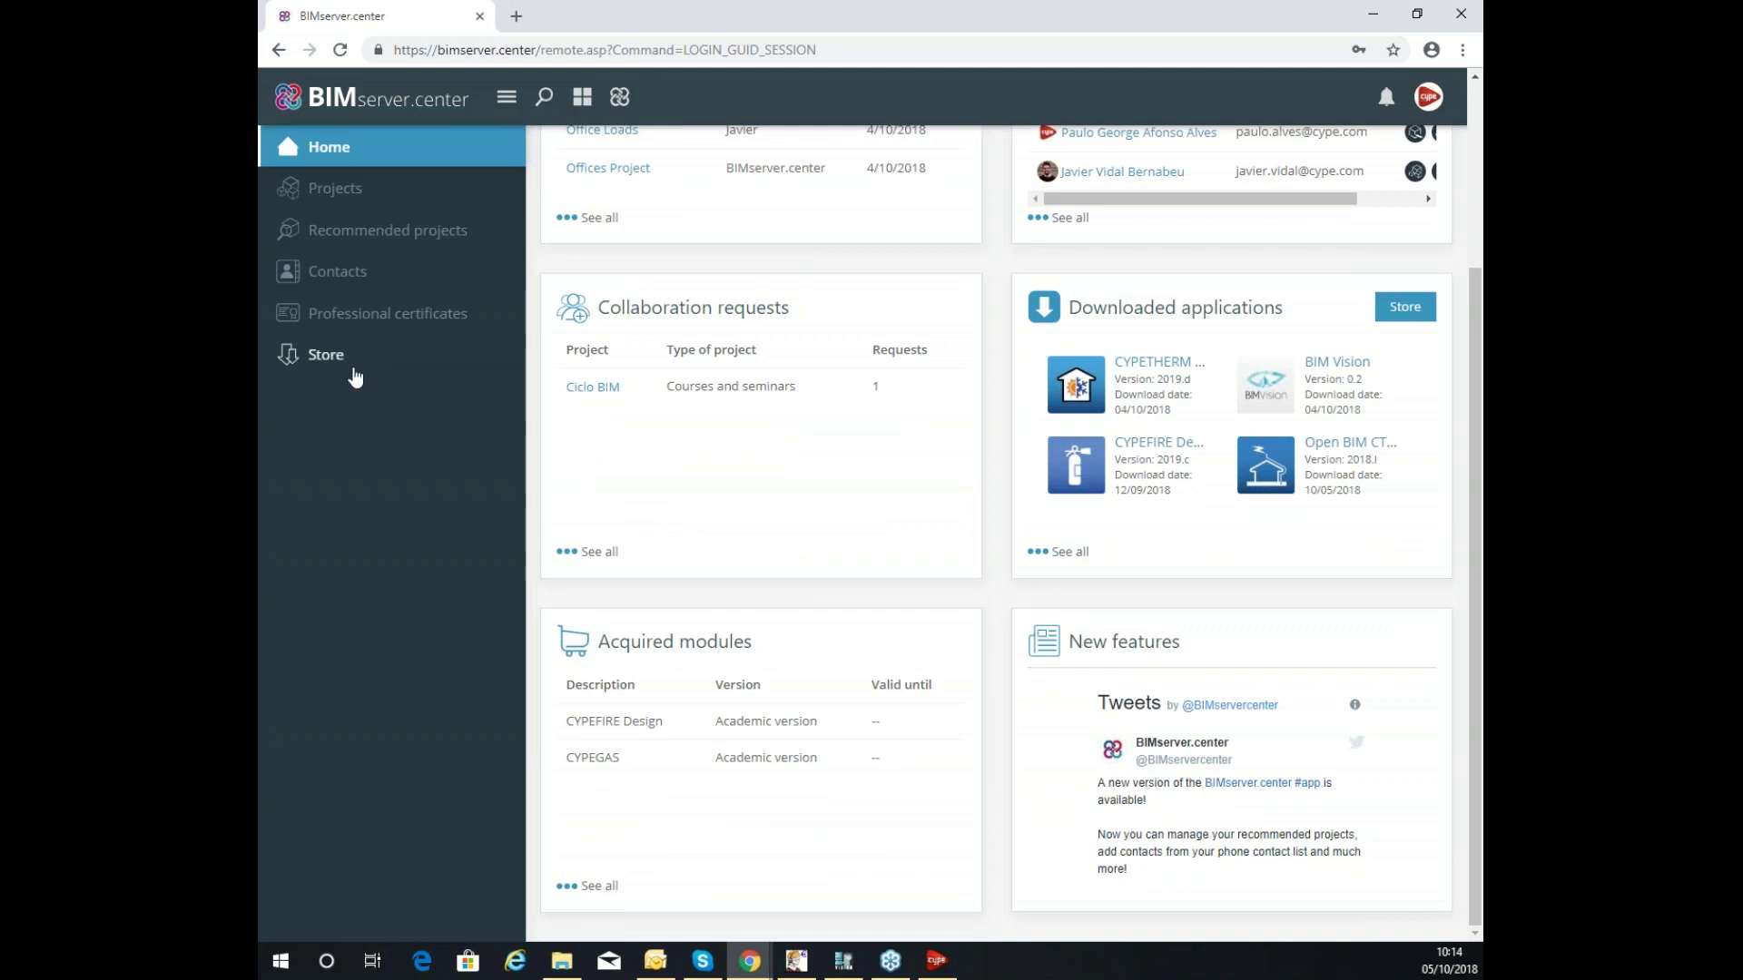
left_click(327, 355)
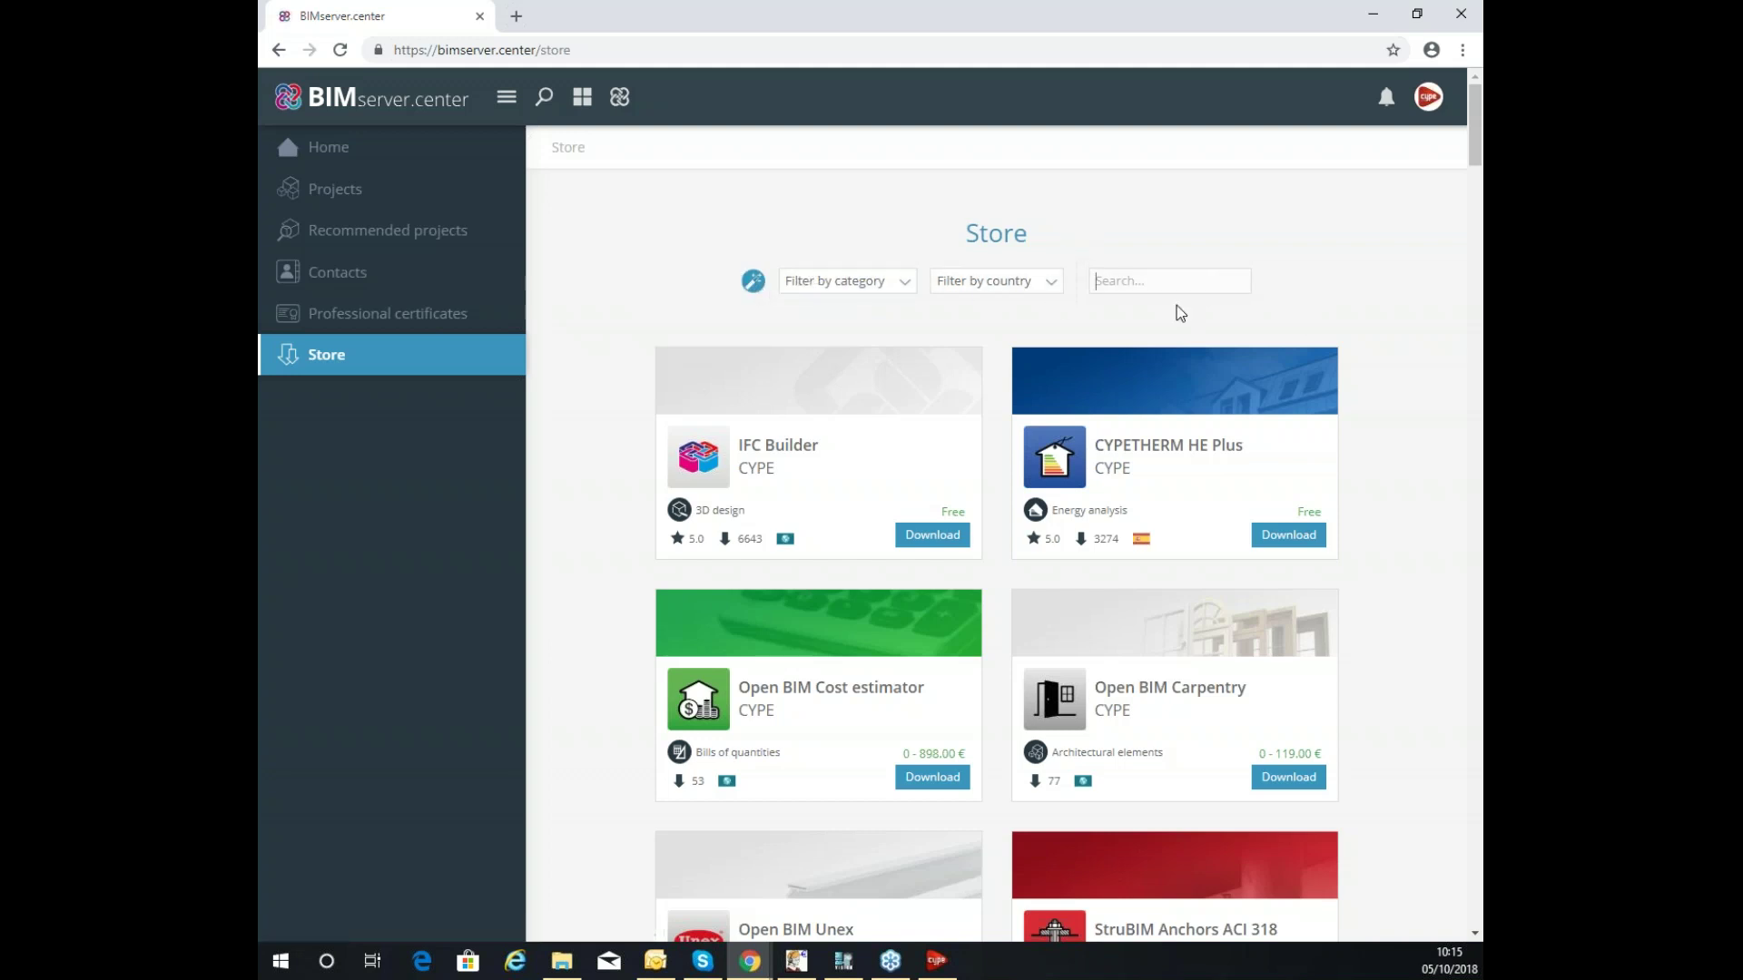
Search the Store for 'therma' and 'loads', then 'if' to find the free IFC Builder app.
type("therma")
key("BackSpace")
key("BackSpace")
key("BackSpace")
key("BackSpace")
key("BackSpace")
key("BackSpace")
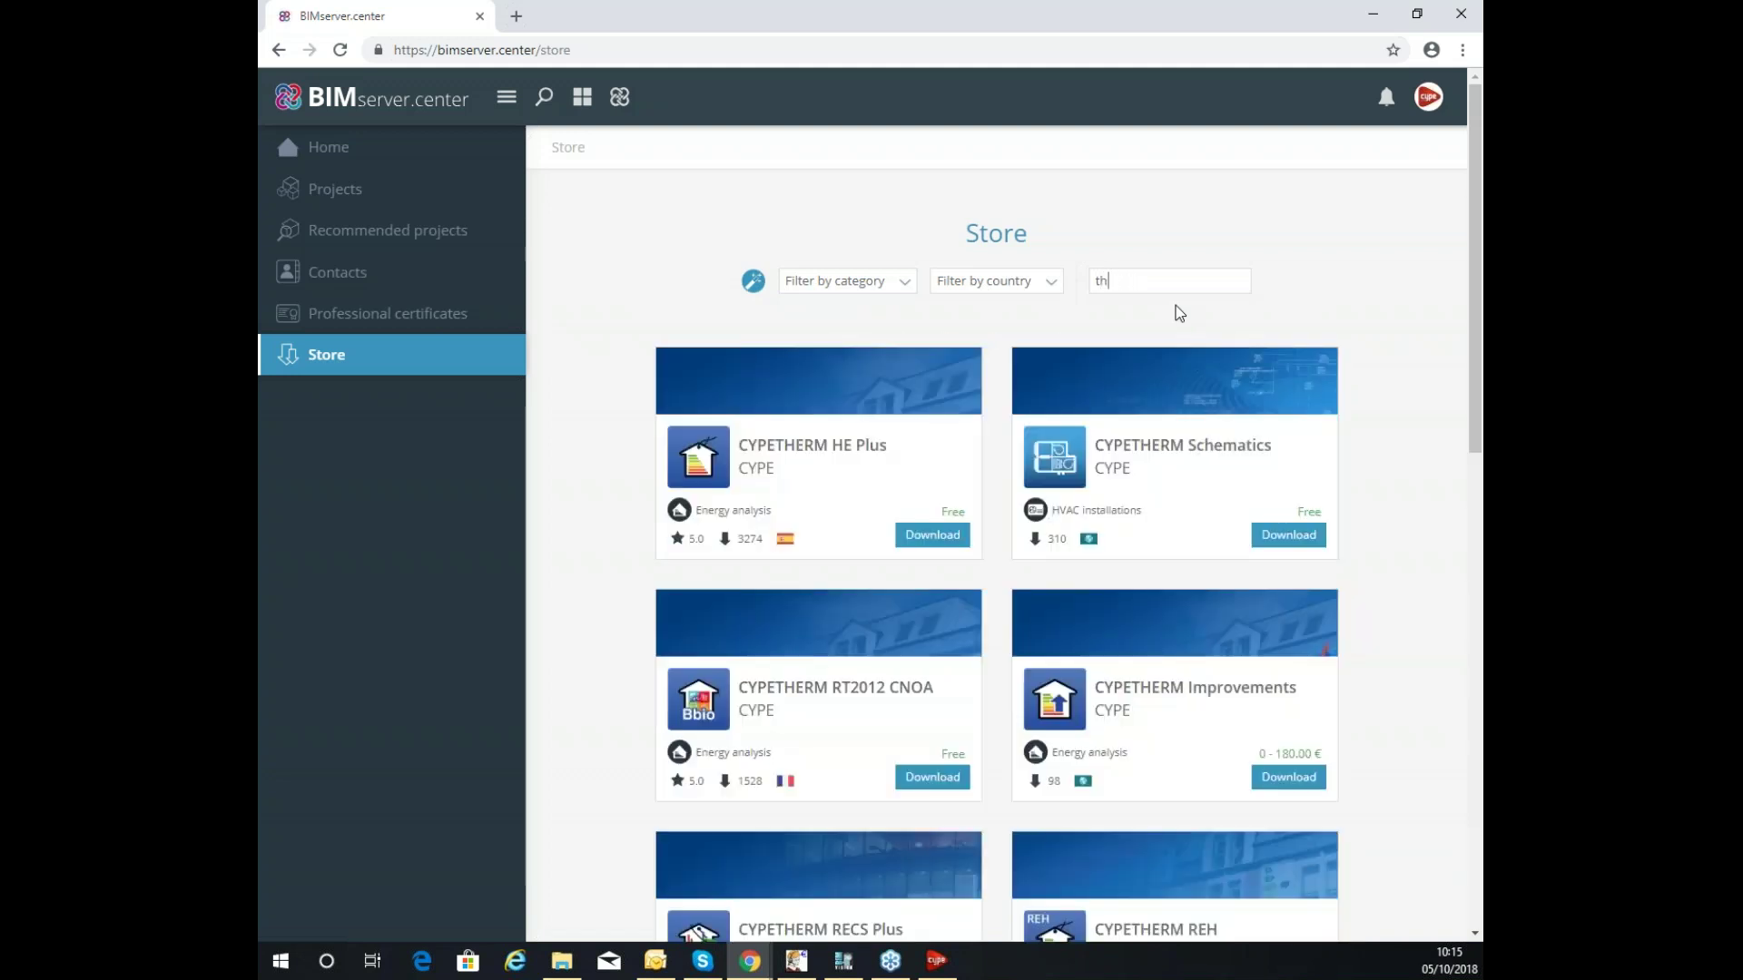
type("loads")
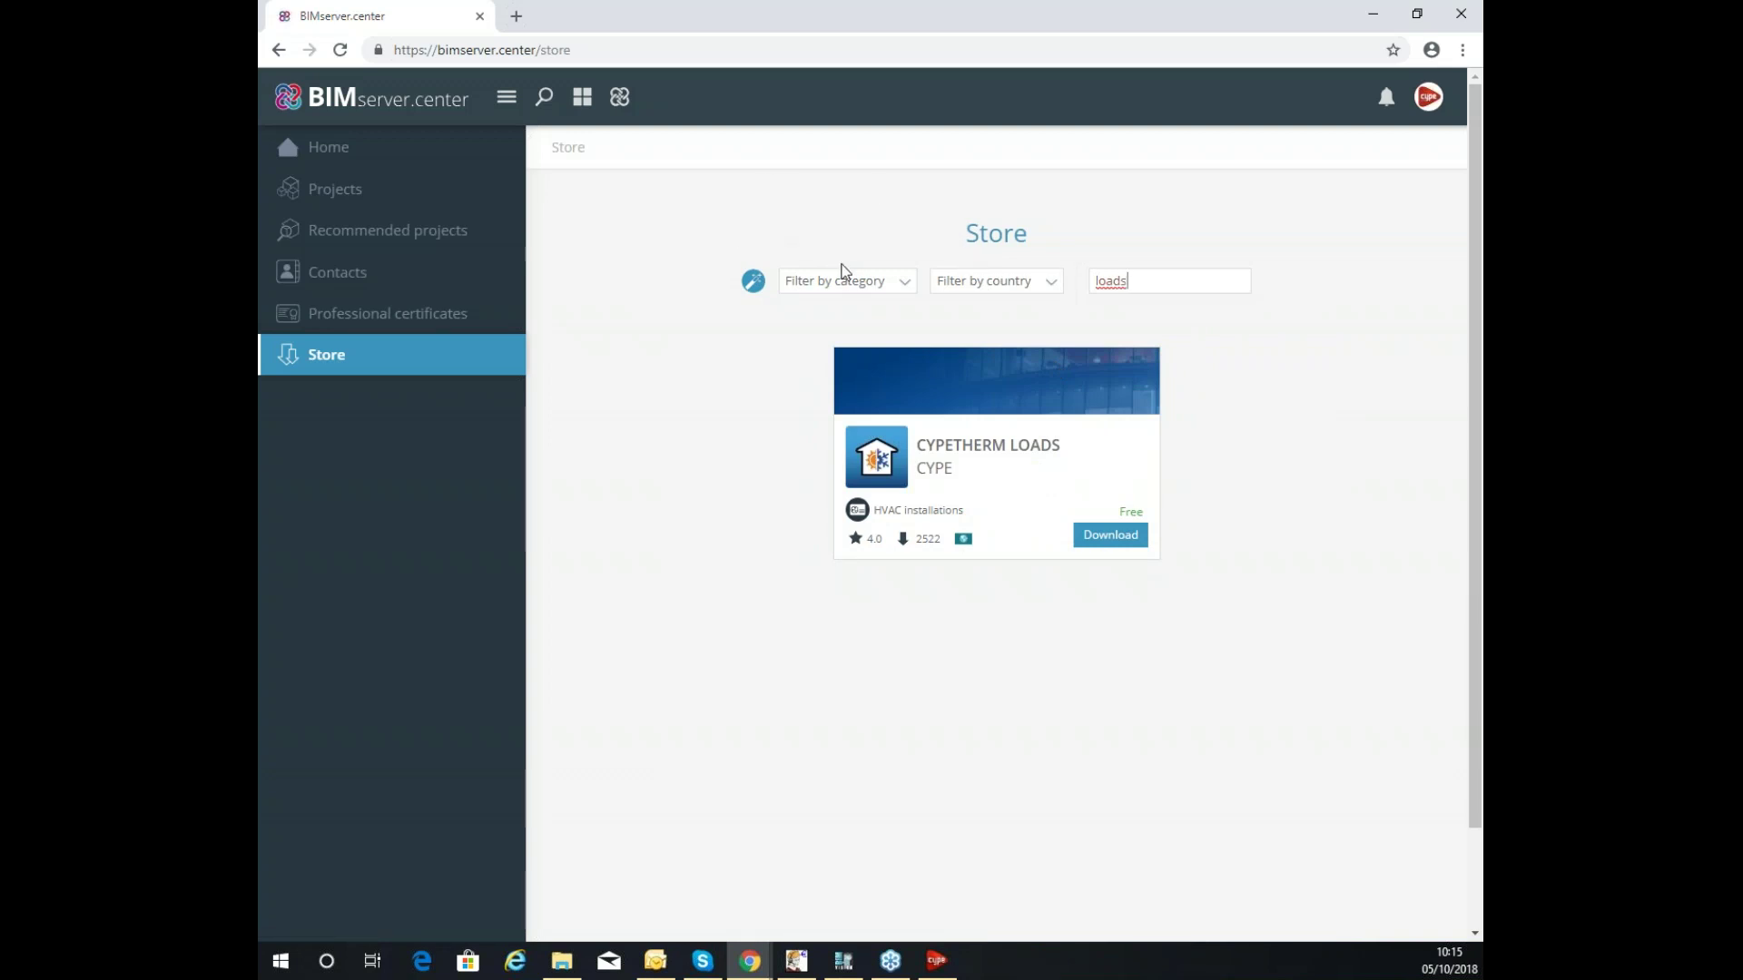
key("ctrl+a")
key("BackSpace")
type("if")
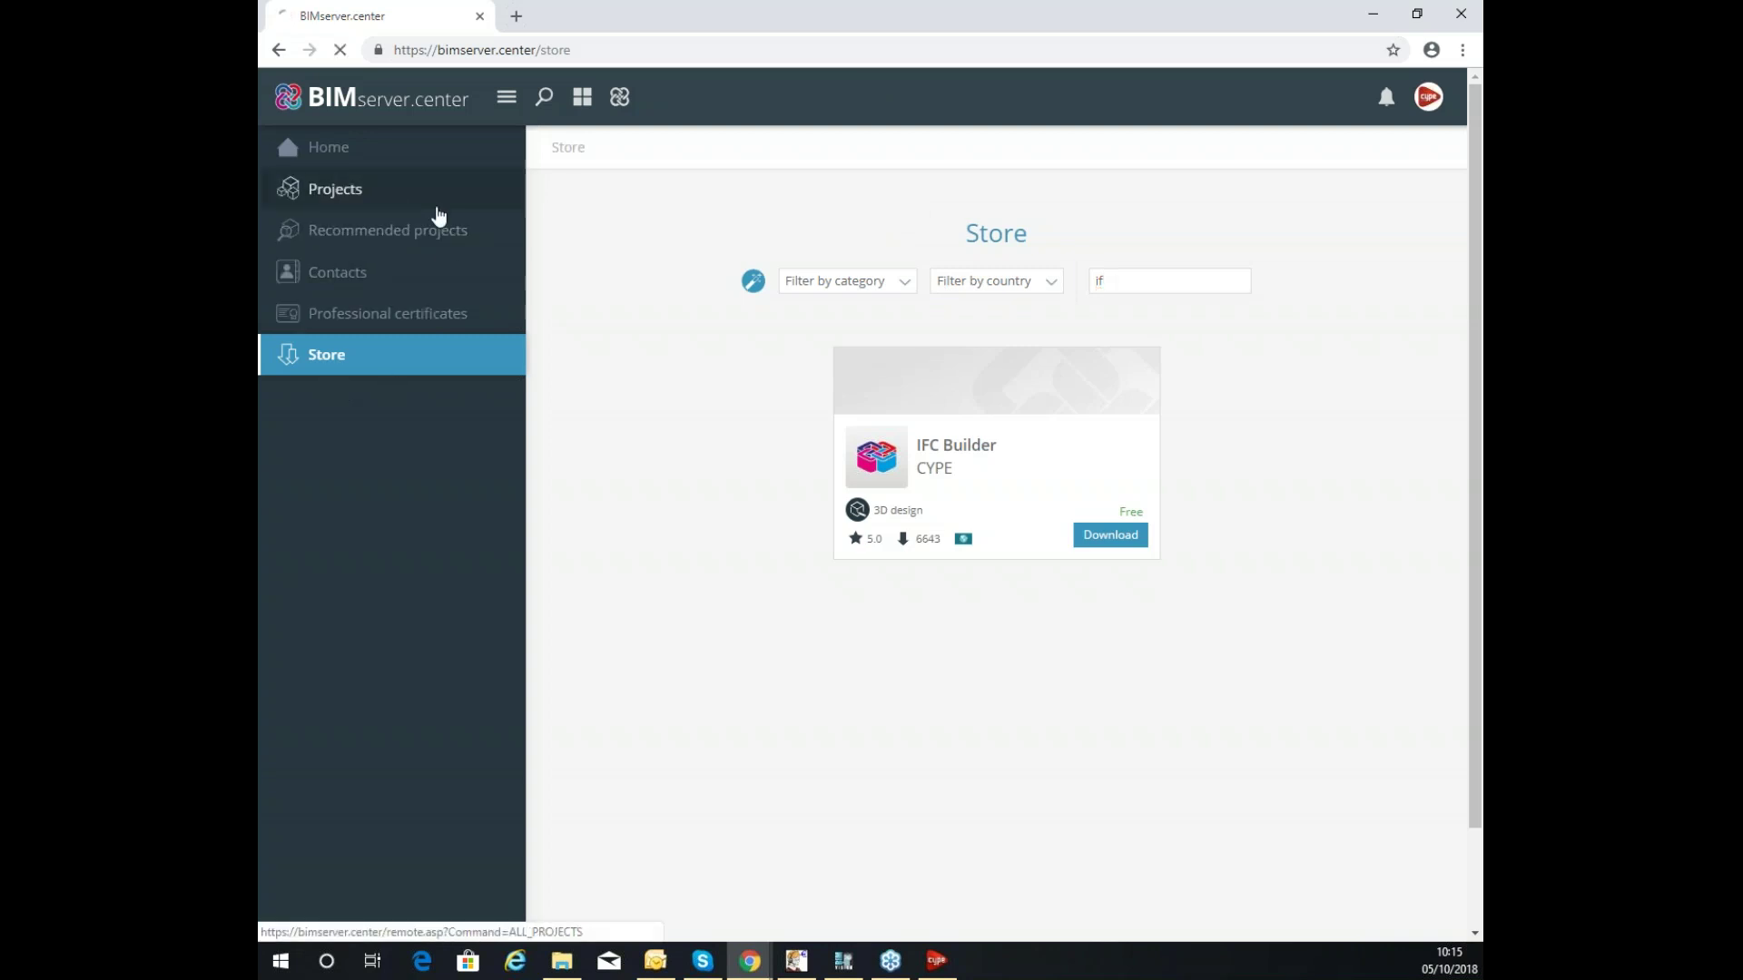
left_click(479, 268)
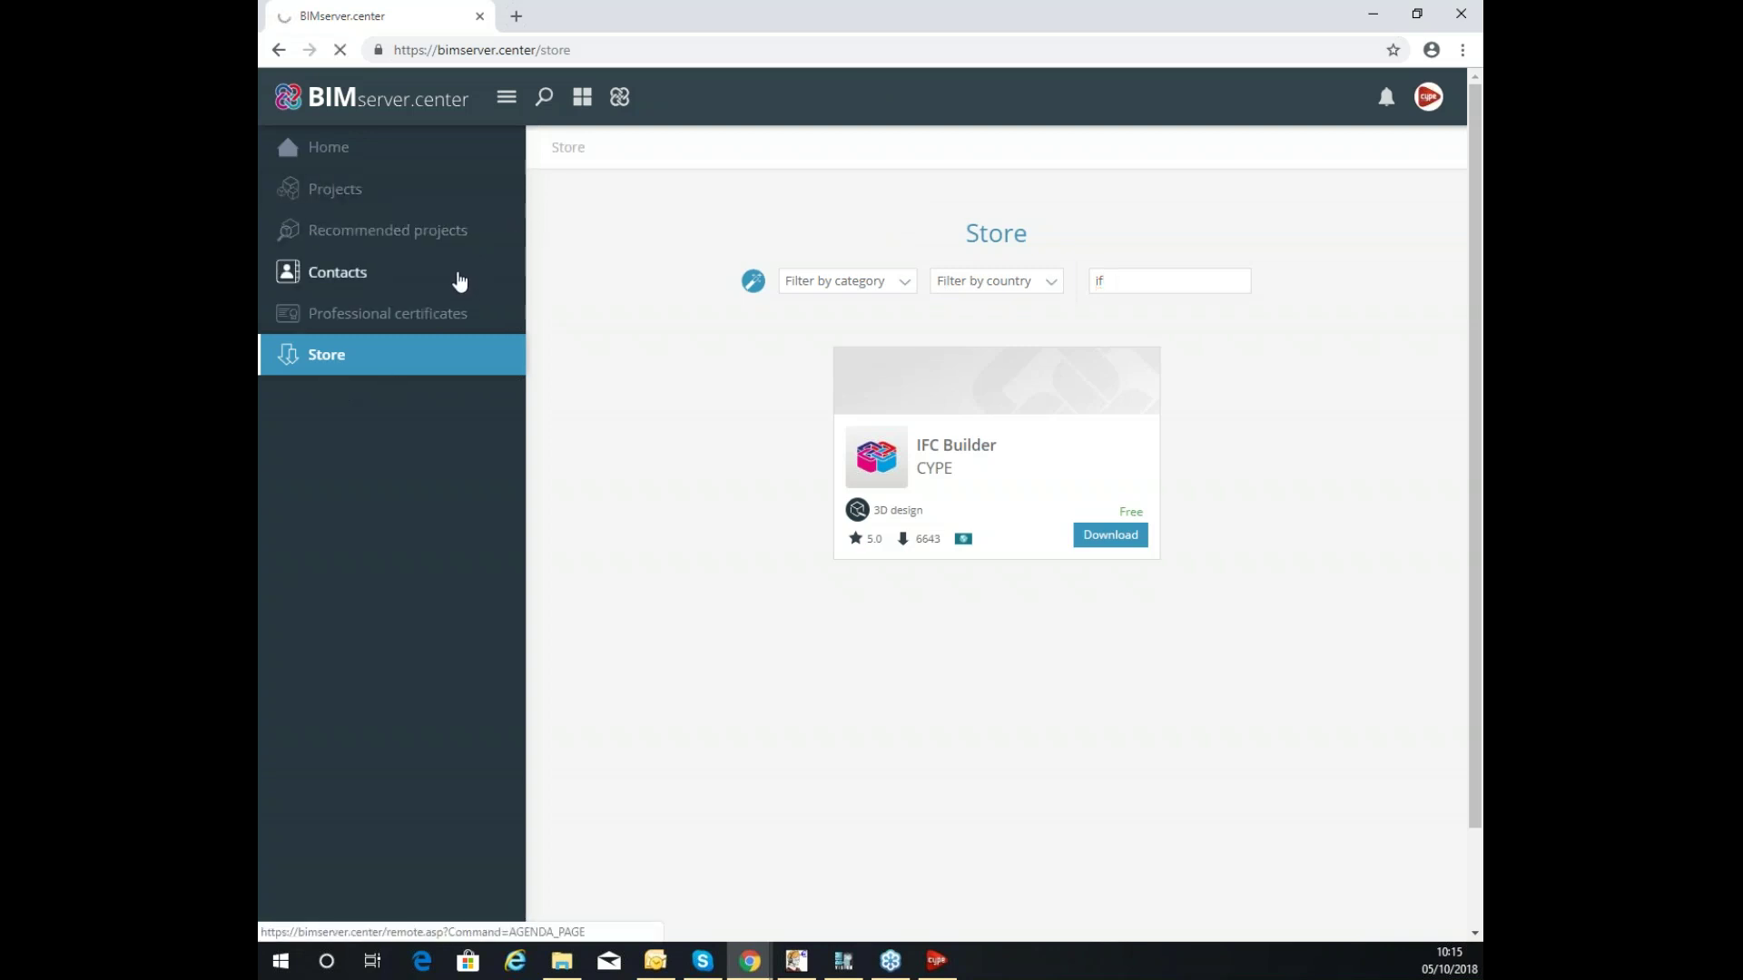
Open Training_September, browse its Work team, Proposed, Requests and History tabs, and return to Files.
left_click(363, 186)
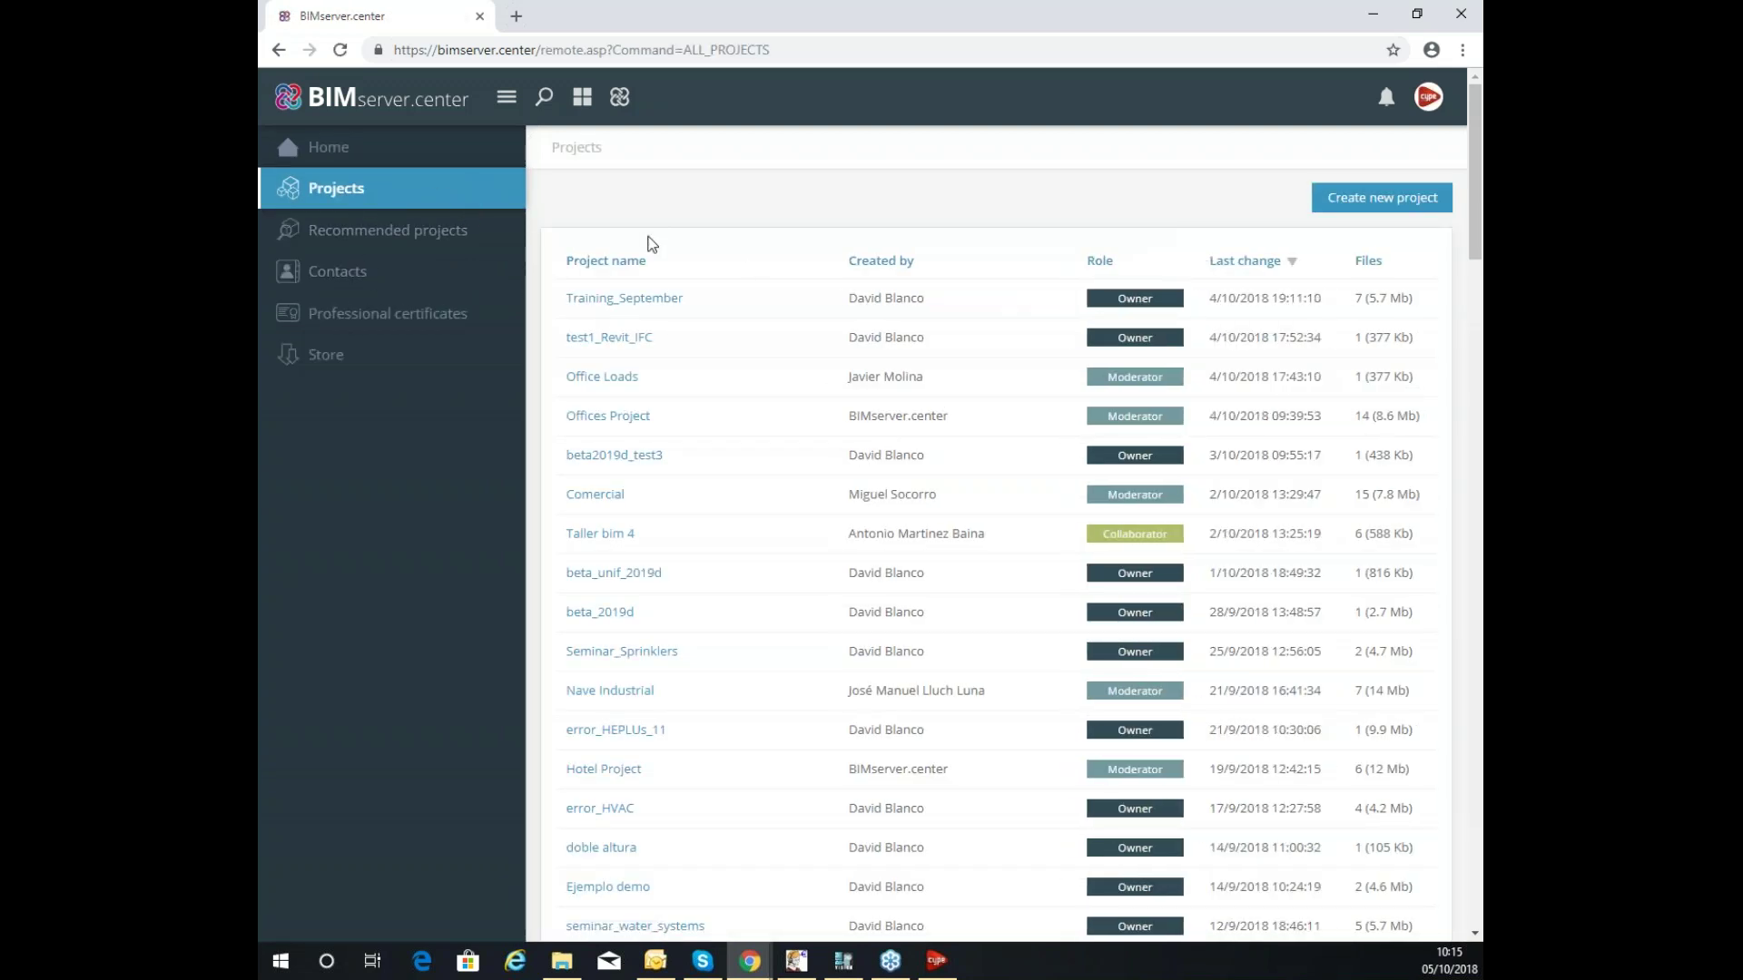
left_click(623, 299)
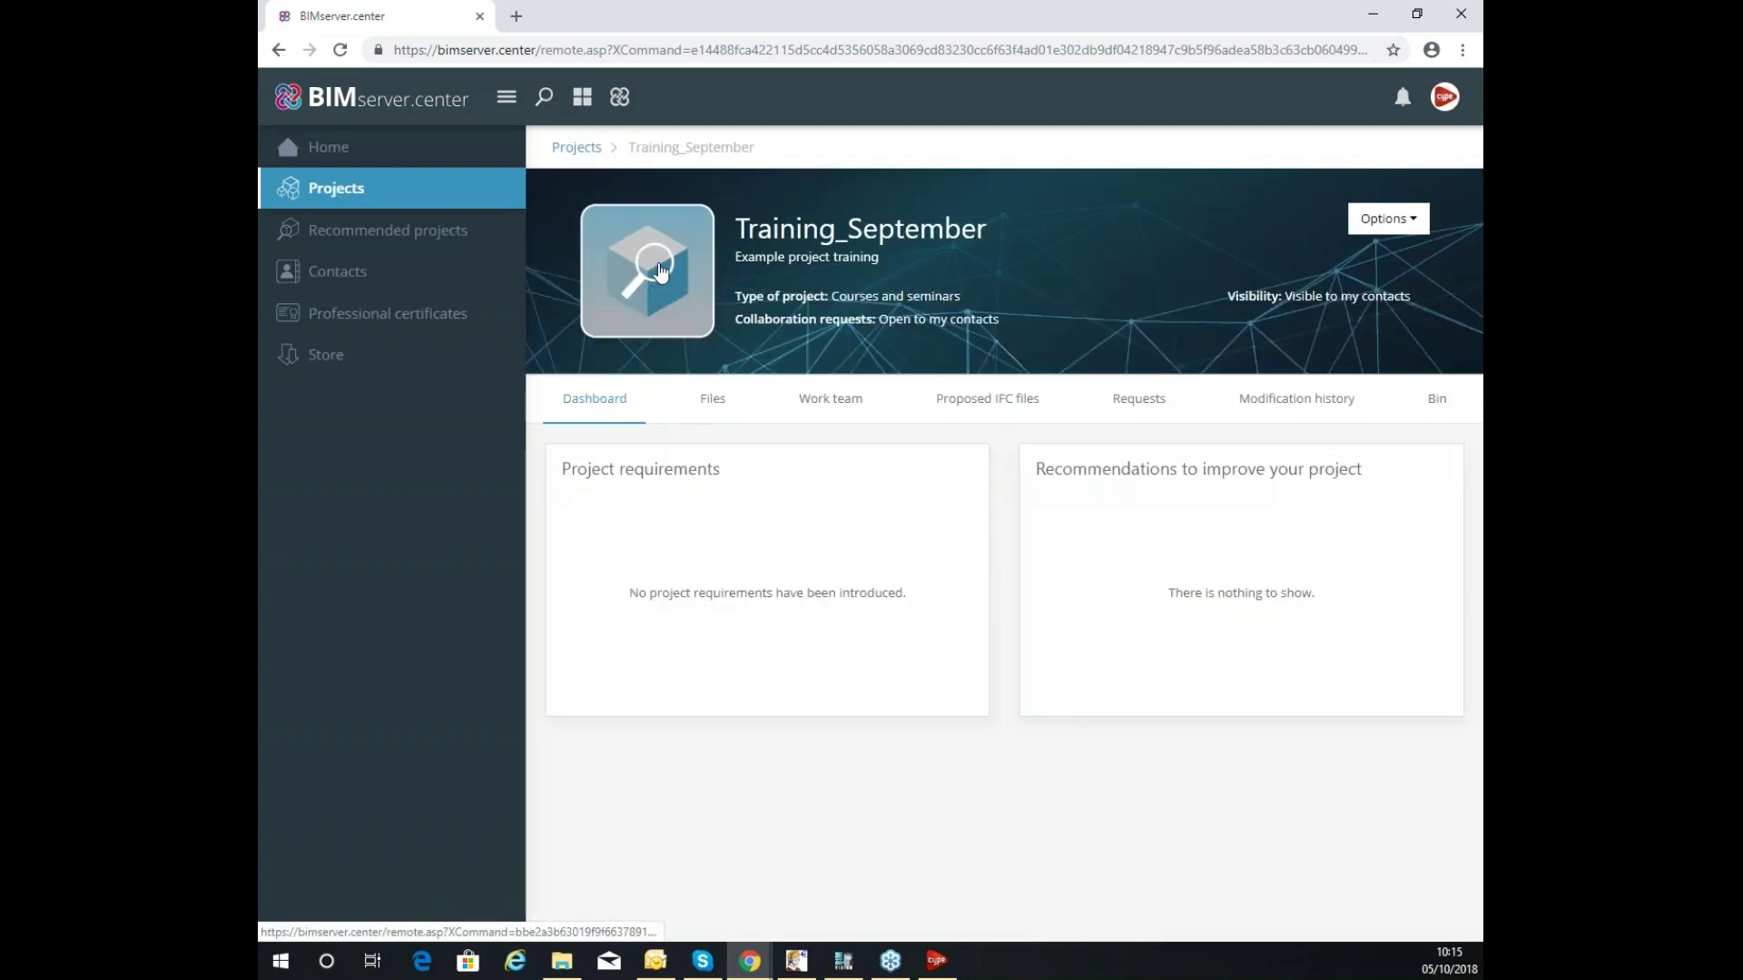
left_click(694, 400)
left_click(824, 399)
left_click(974, 396)
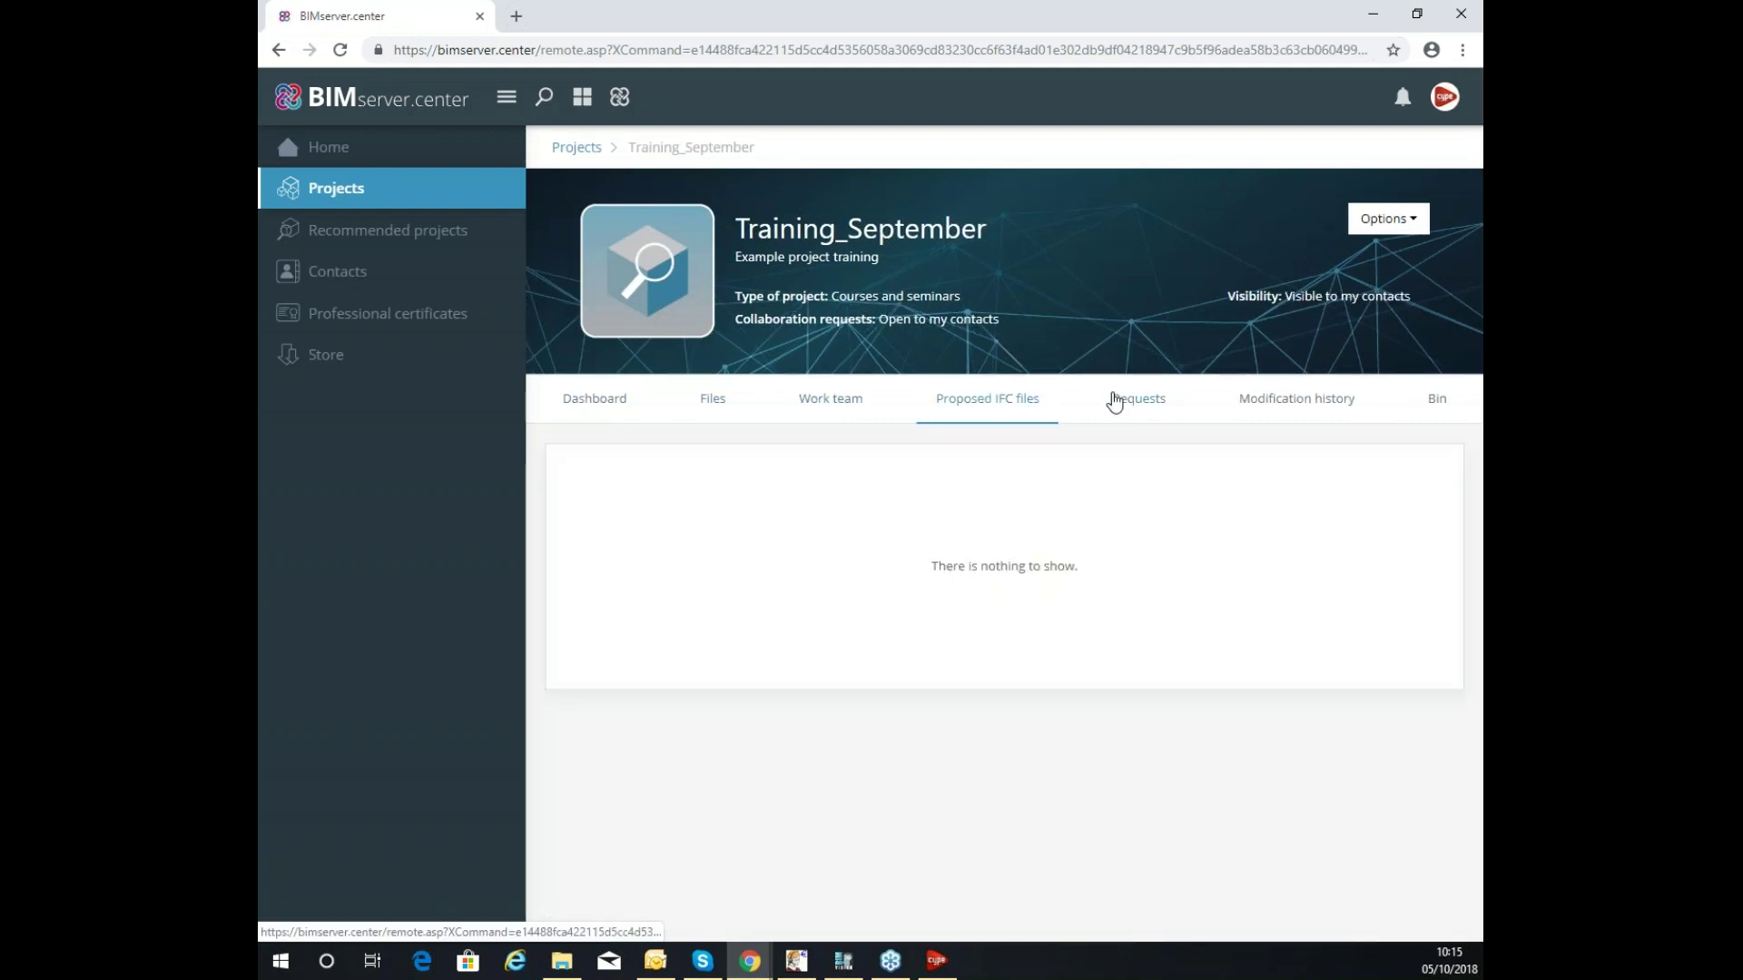
left_click(1141, 397)
left_click(1230, 405)
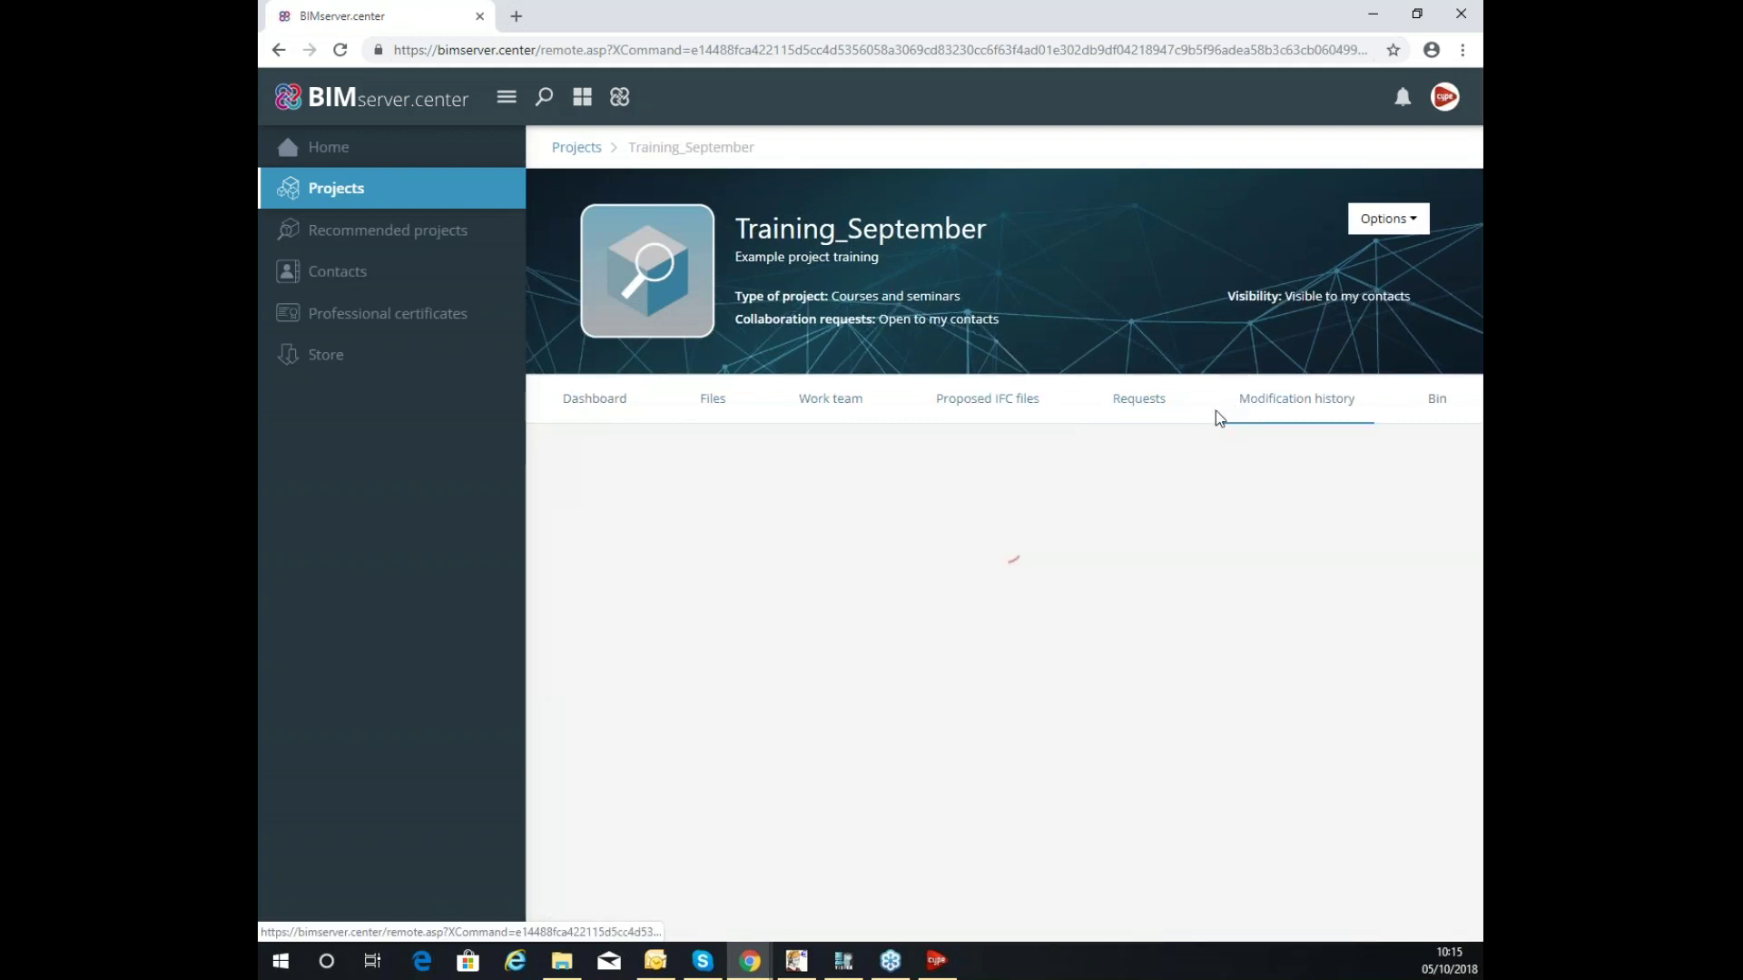
scroll(1186, 451, "down", 3)
scroll(1166, 445, "up", 3)
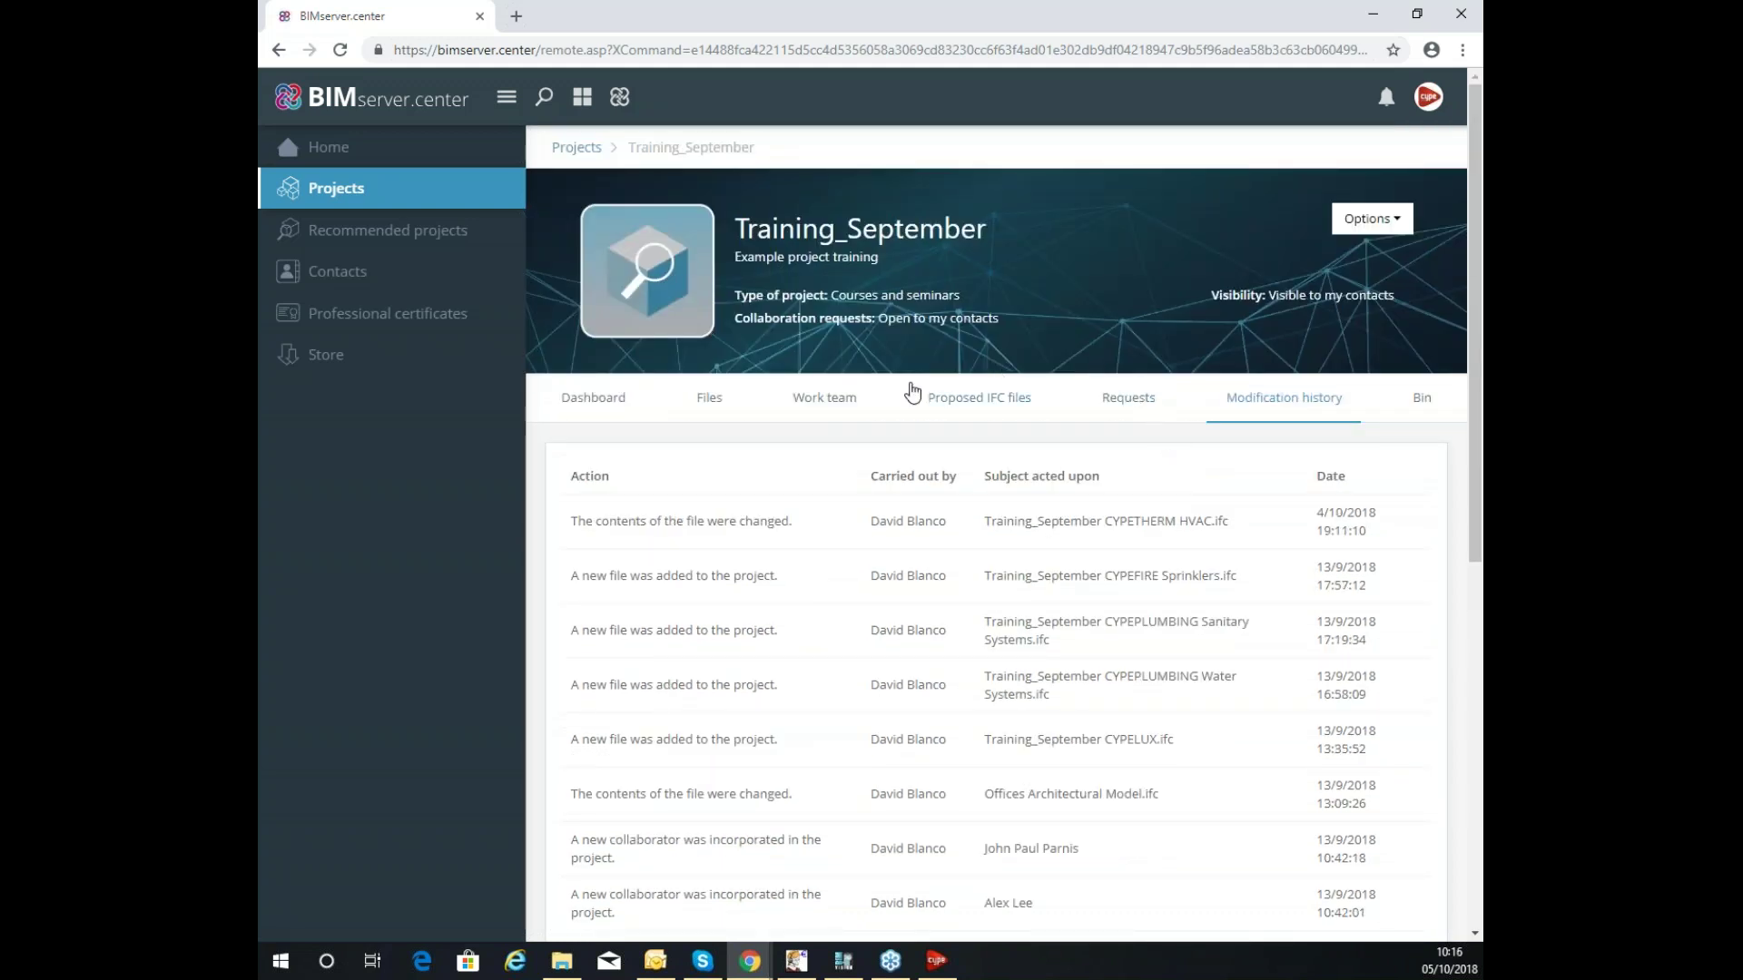
left_click(709, 400)
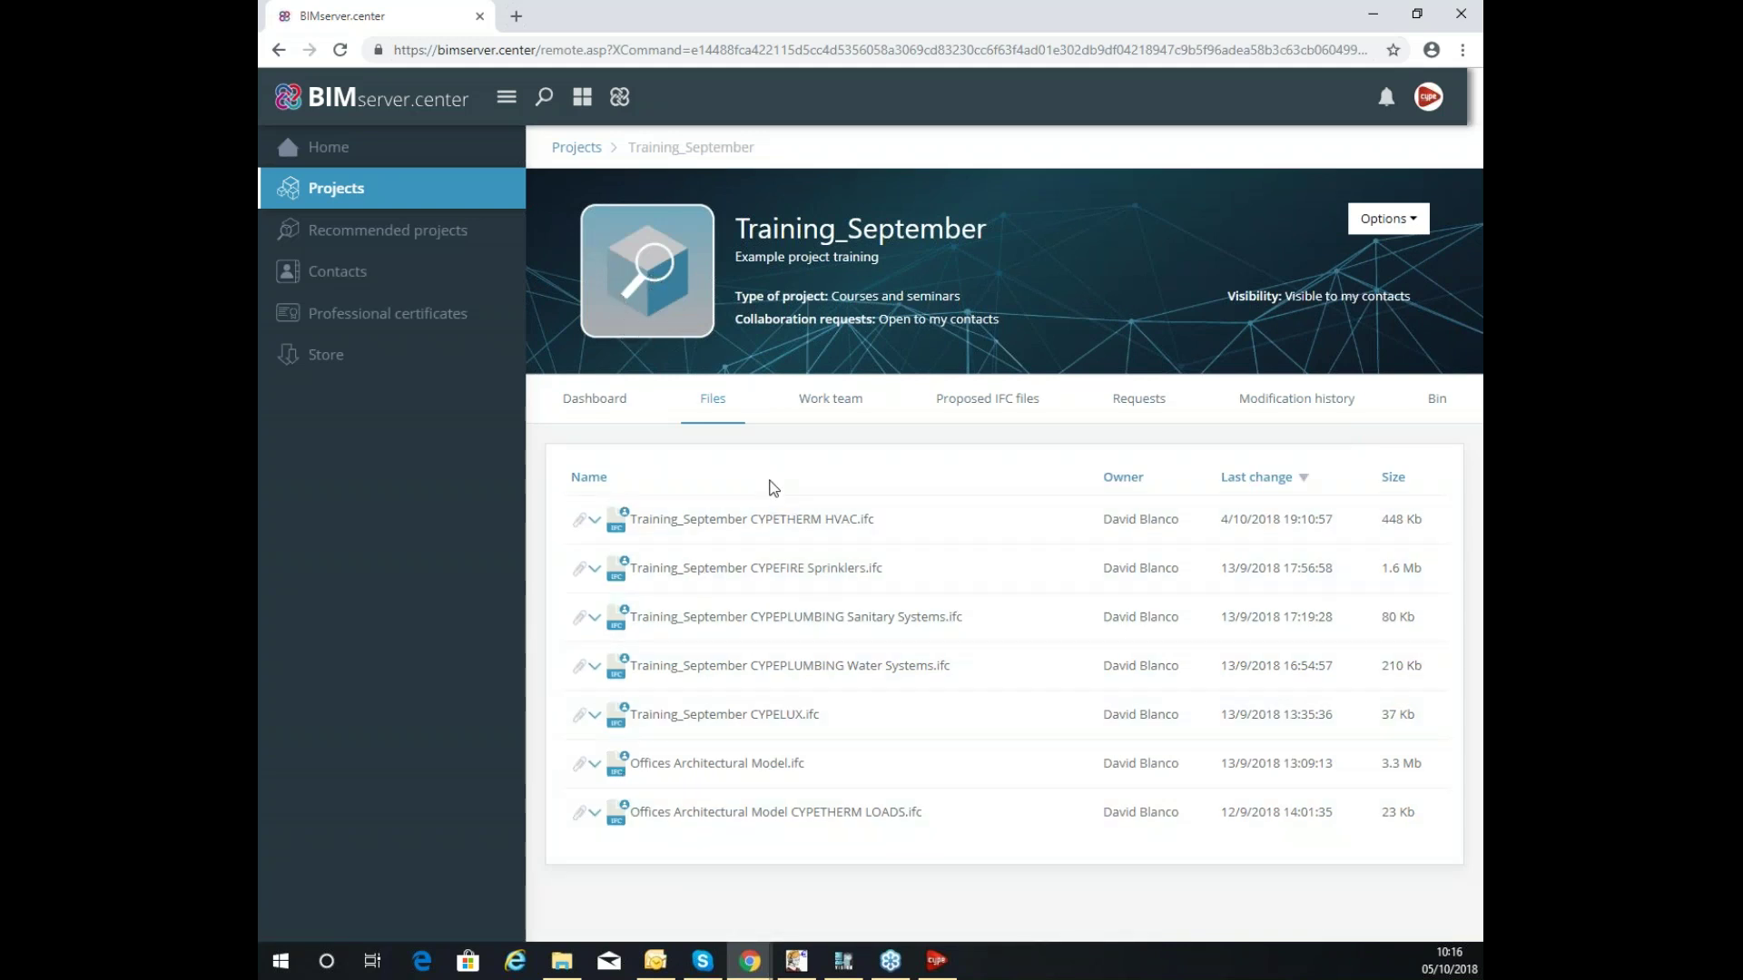
Open the project's 3D view, orbit the building, and list the project's models.
left_click(683, 296)
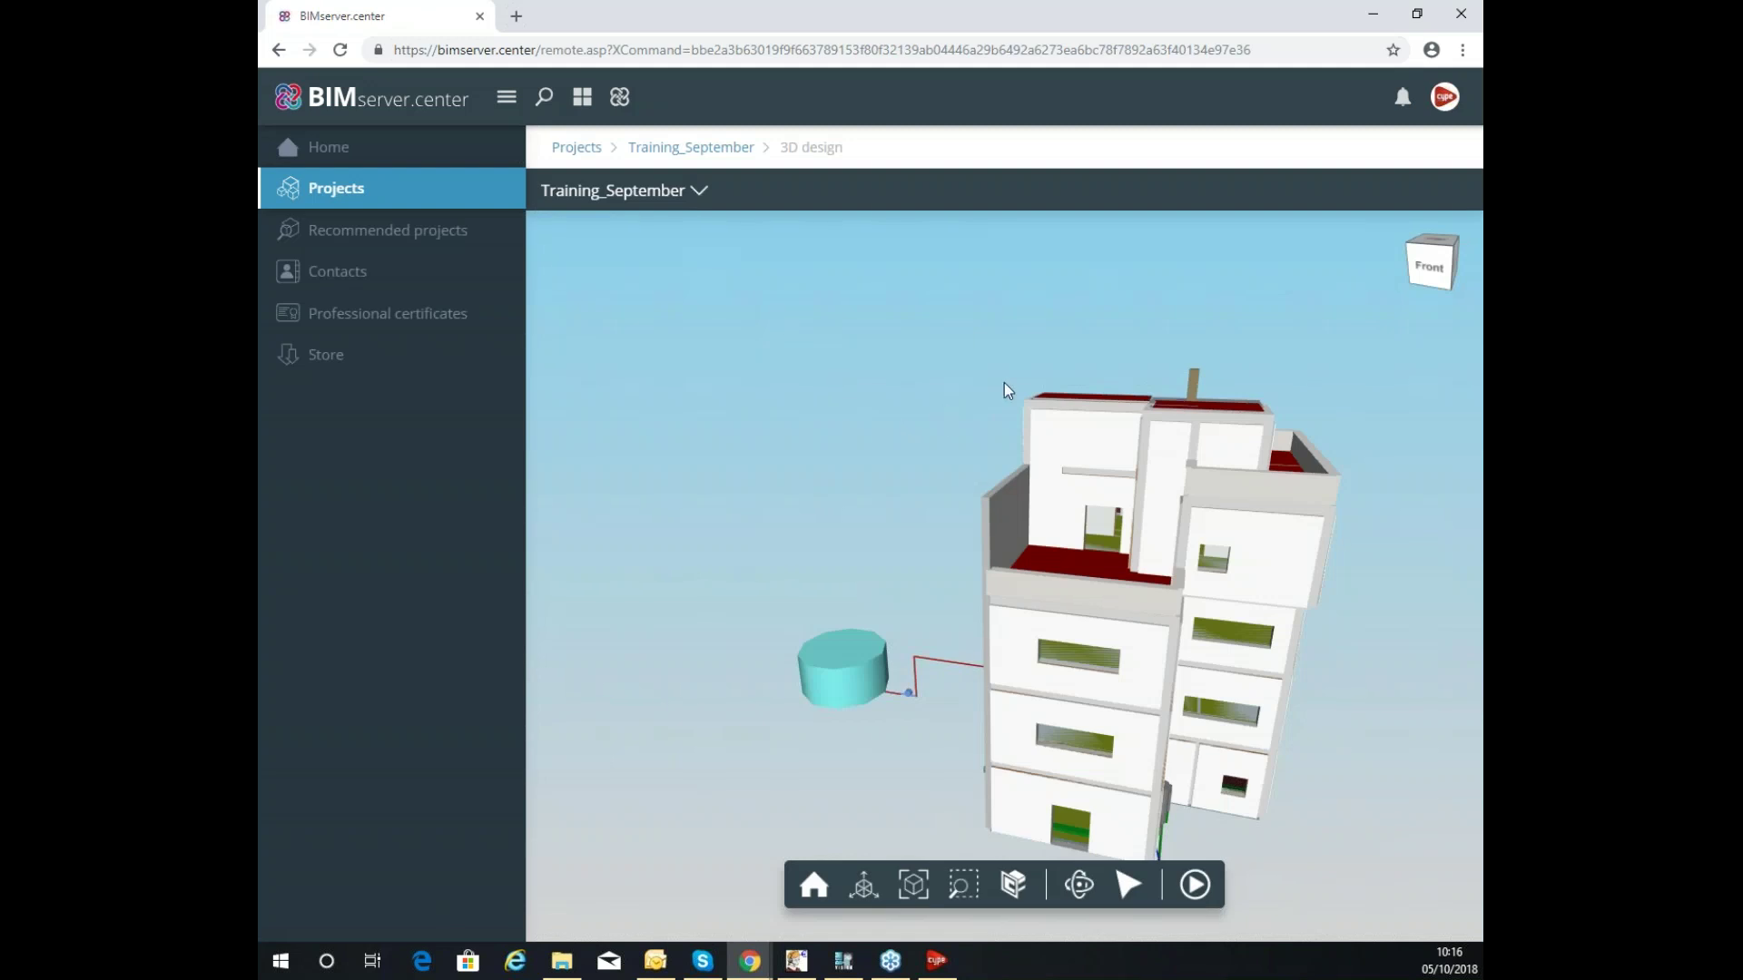
left_click_drag(1004, 383, 781, 436)
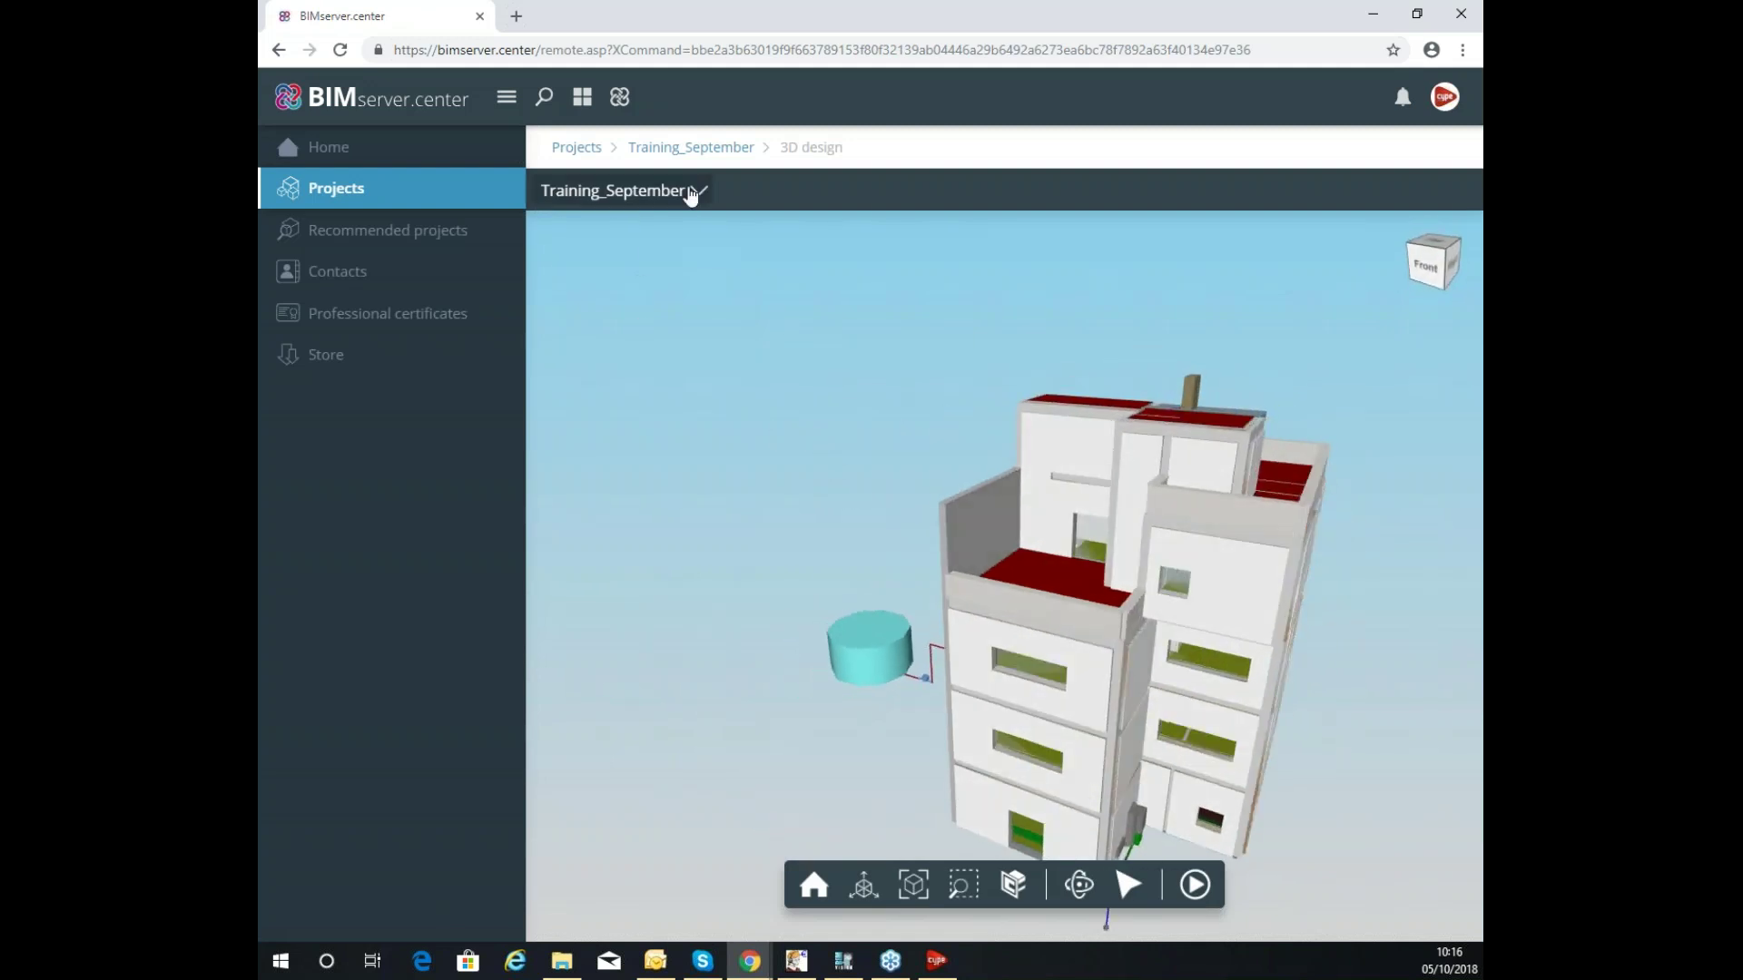
left_click(704, 202)
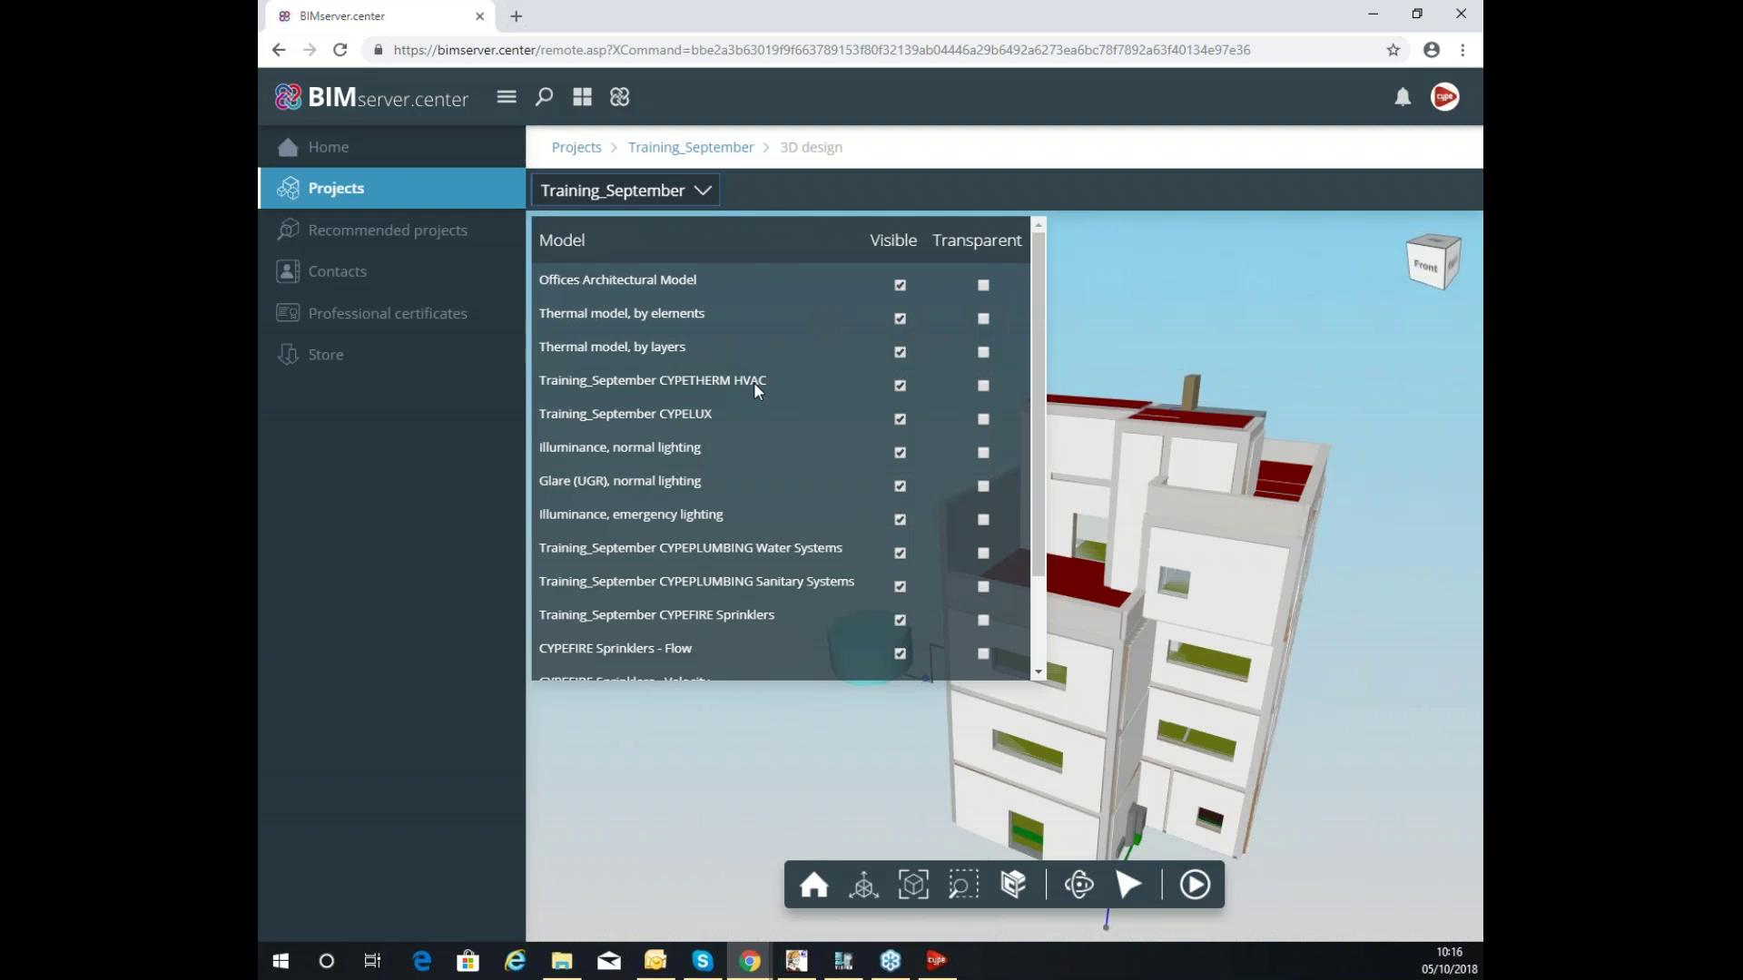
scroll(744, 454, "down", 3)
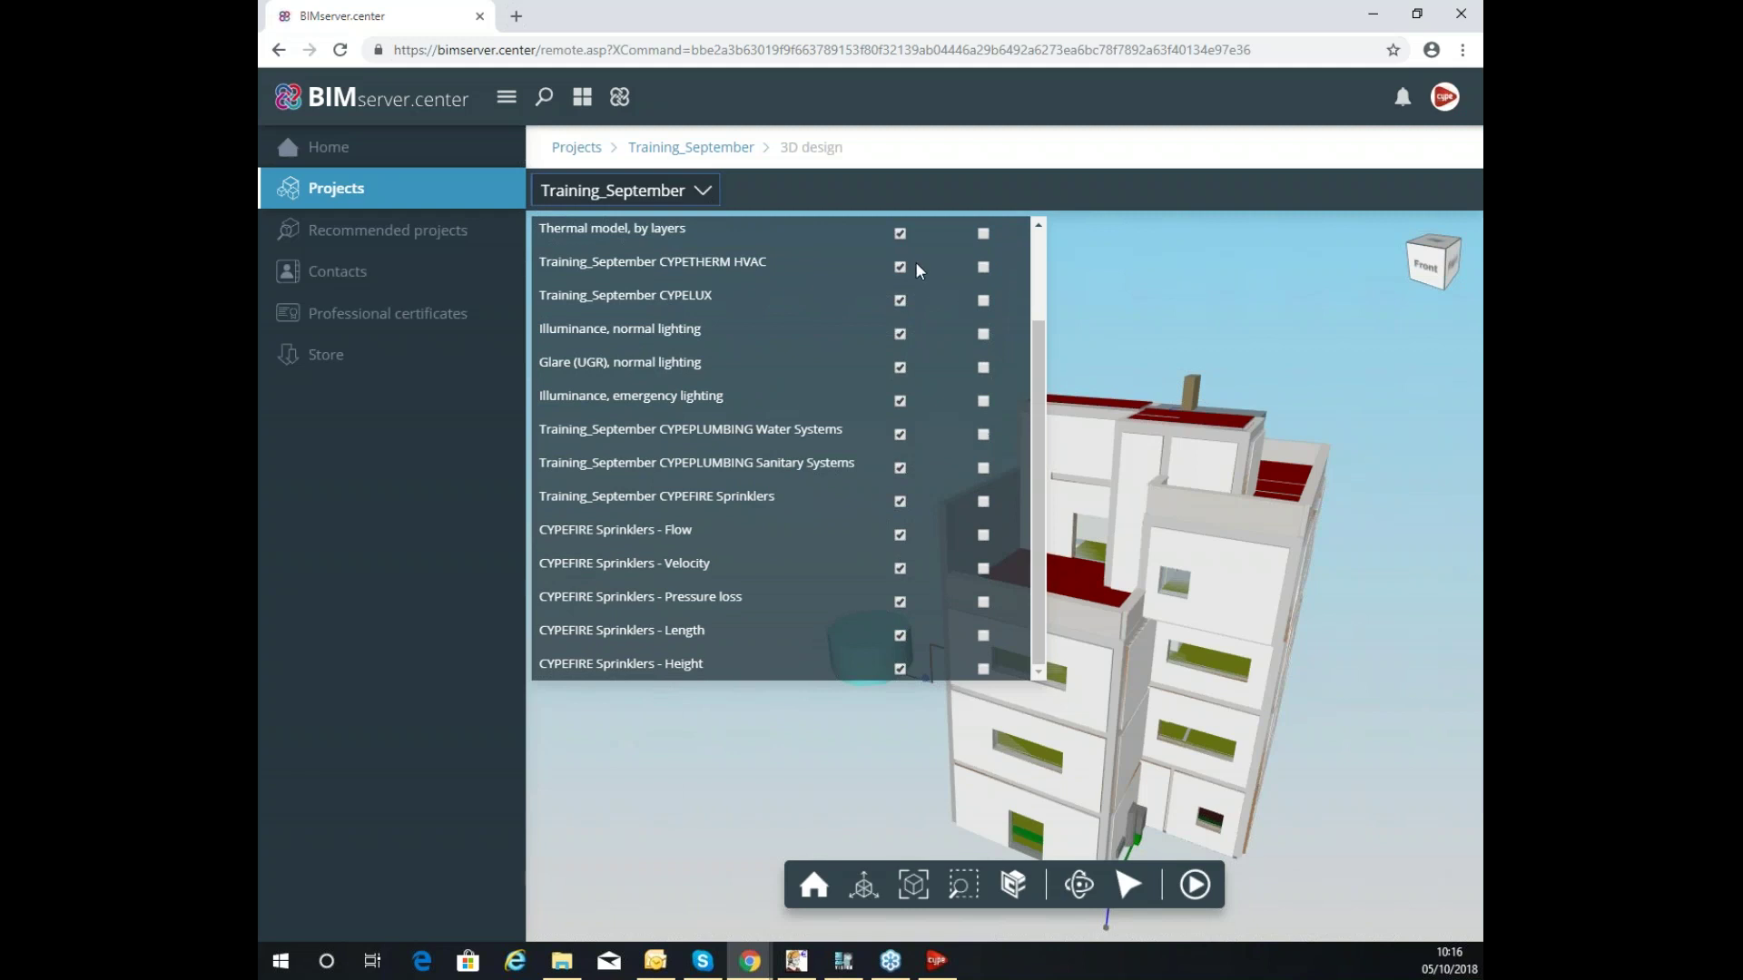
scroll(950, 310, "up", 3)
Make Offices Architectural Model transparent and hide both Thermal models.
left_click(983, 285)
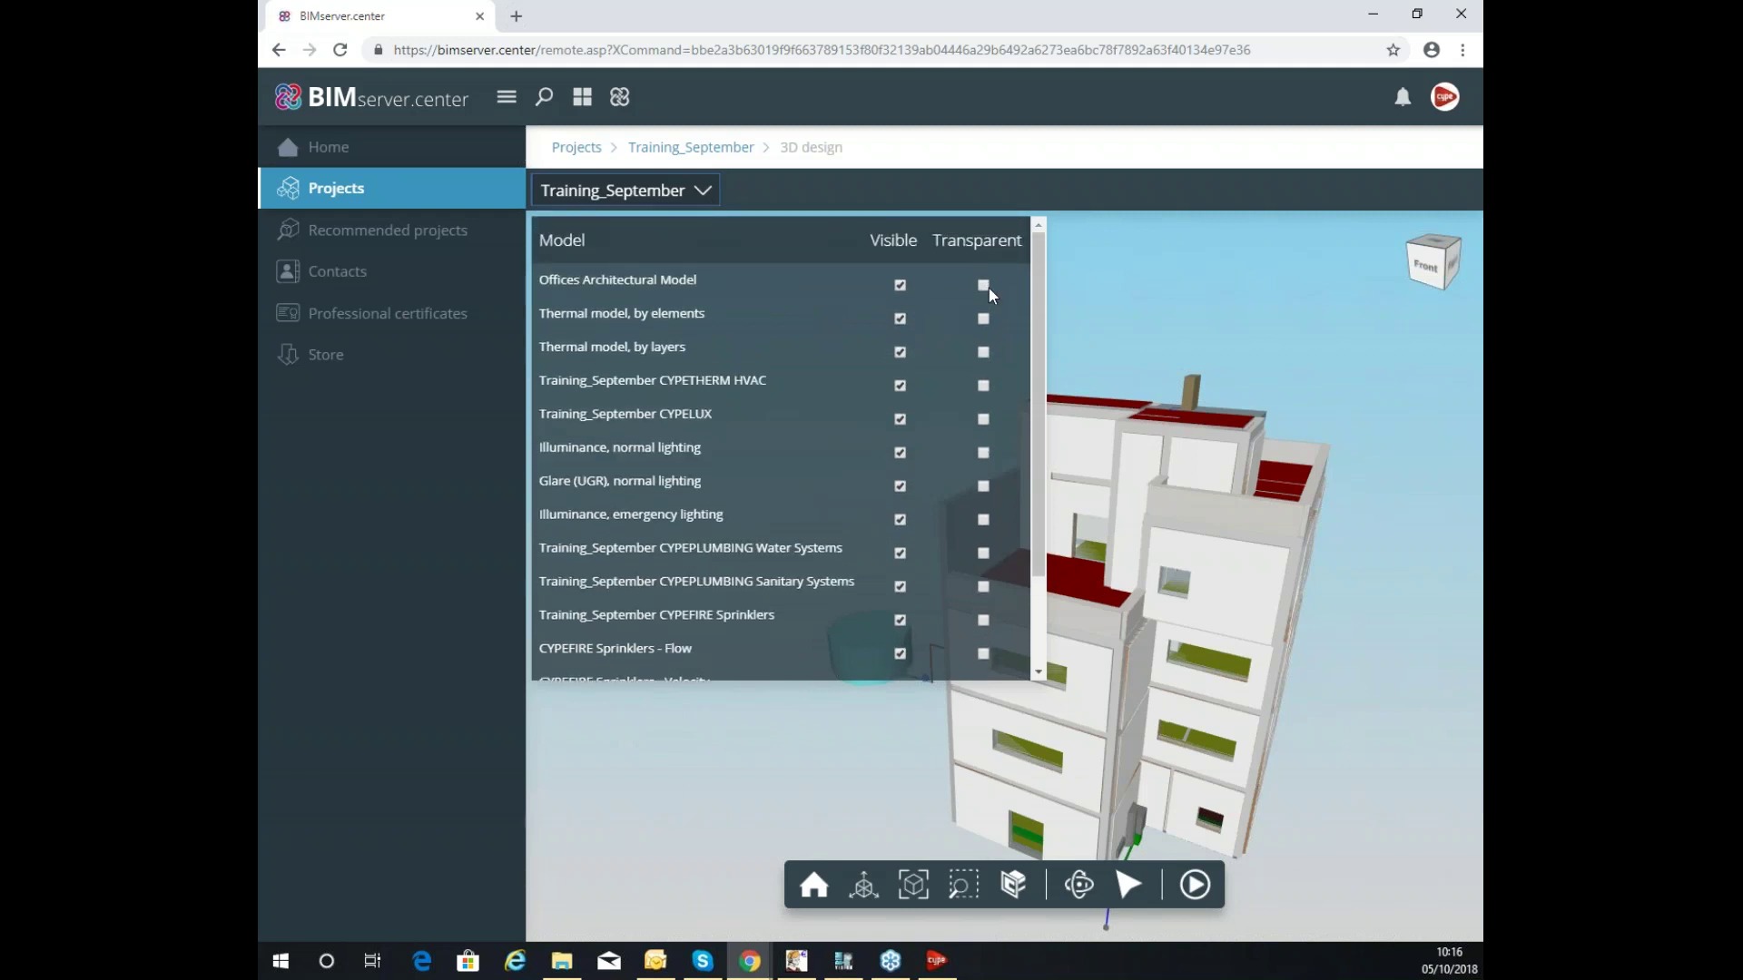
double_click(911, 318)
left_click(900, 321)
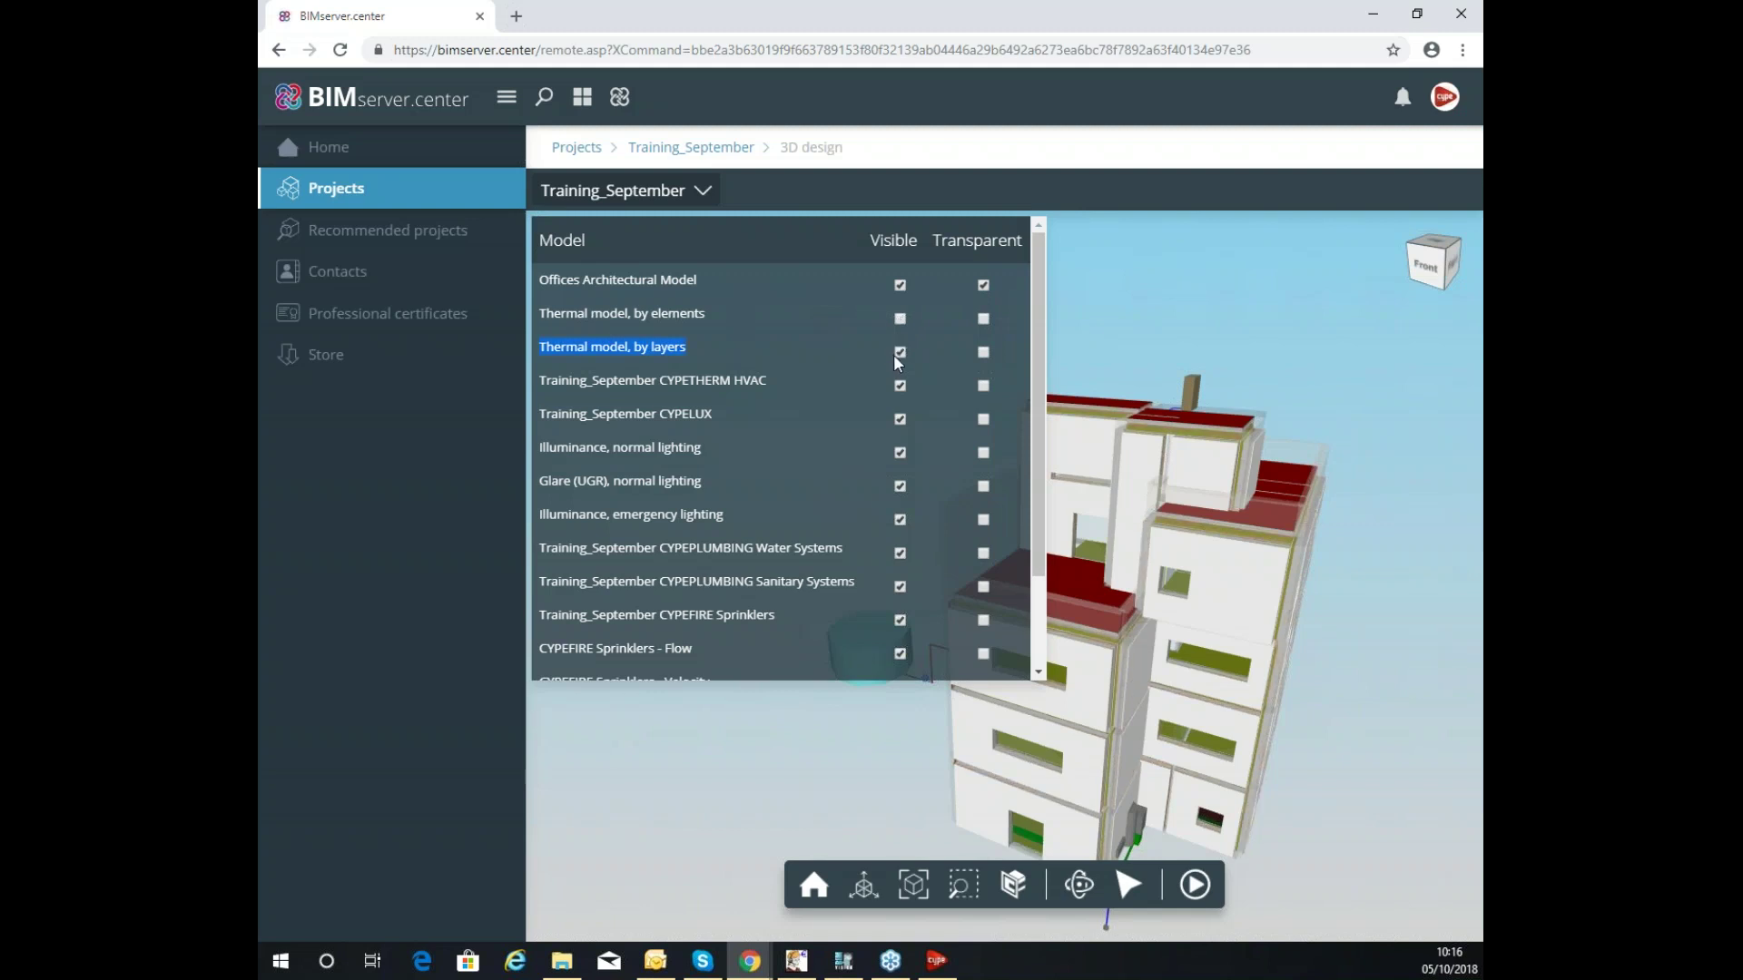
left_click(900, 353)
mouse_move(1214, 401)
left_mouse_down()
mouse_move(1339, 377)
mouse_move(1230, 424)
left_mouse_up()
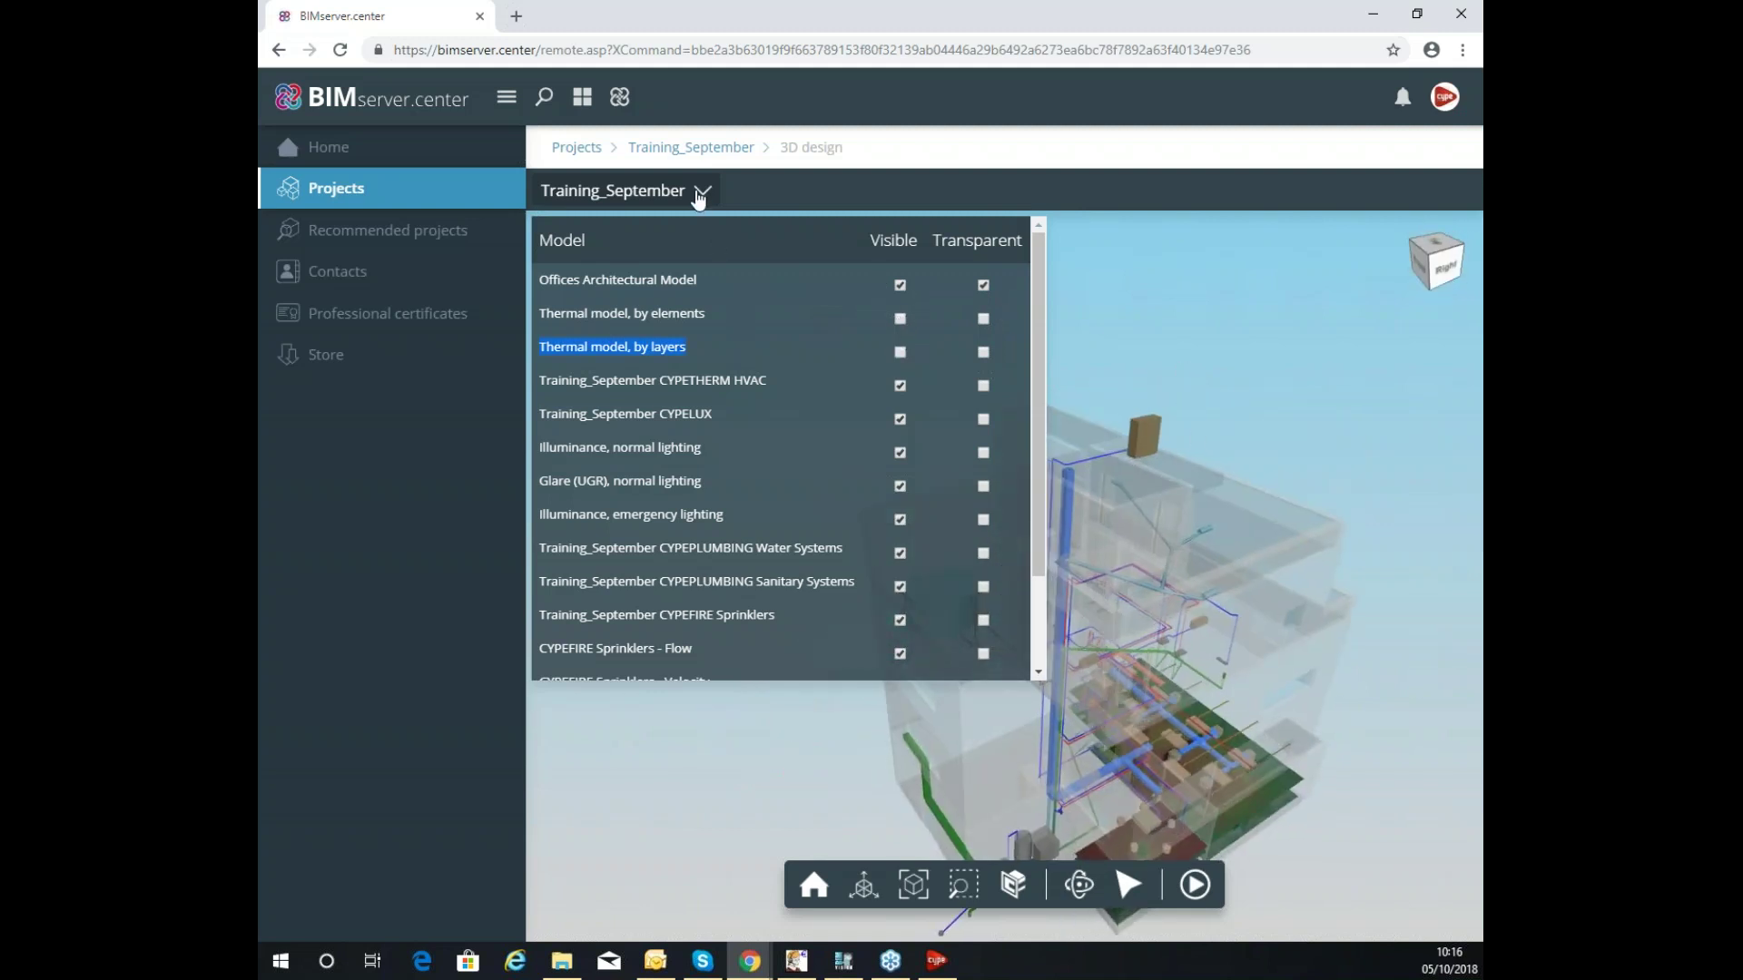
left_click(700, 192)
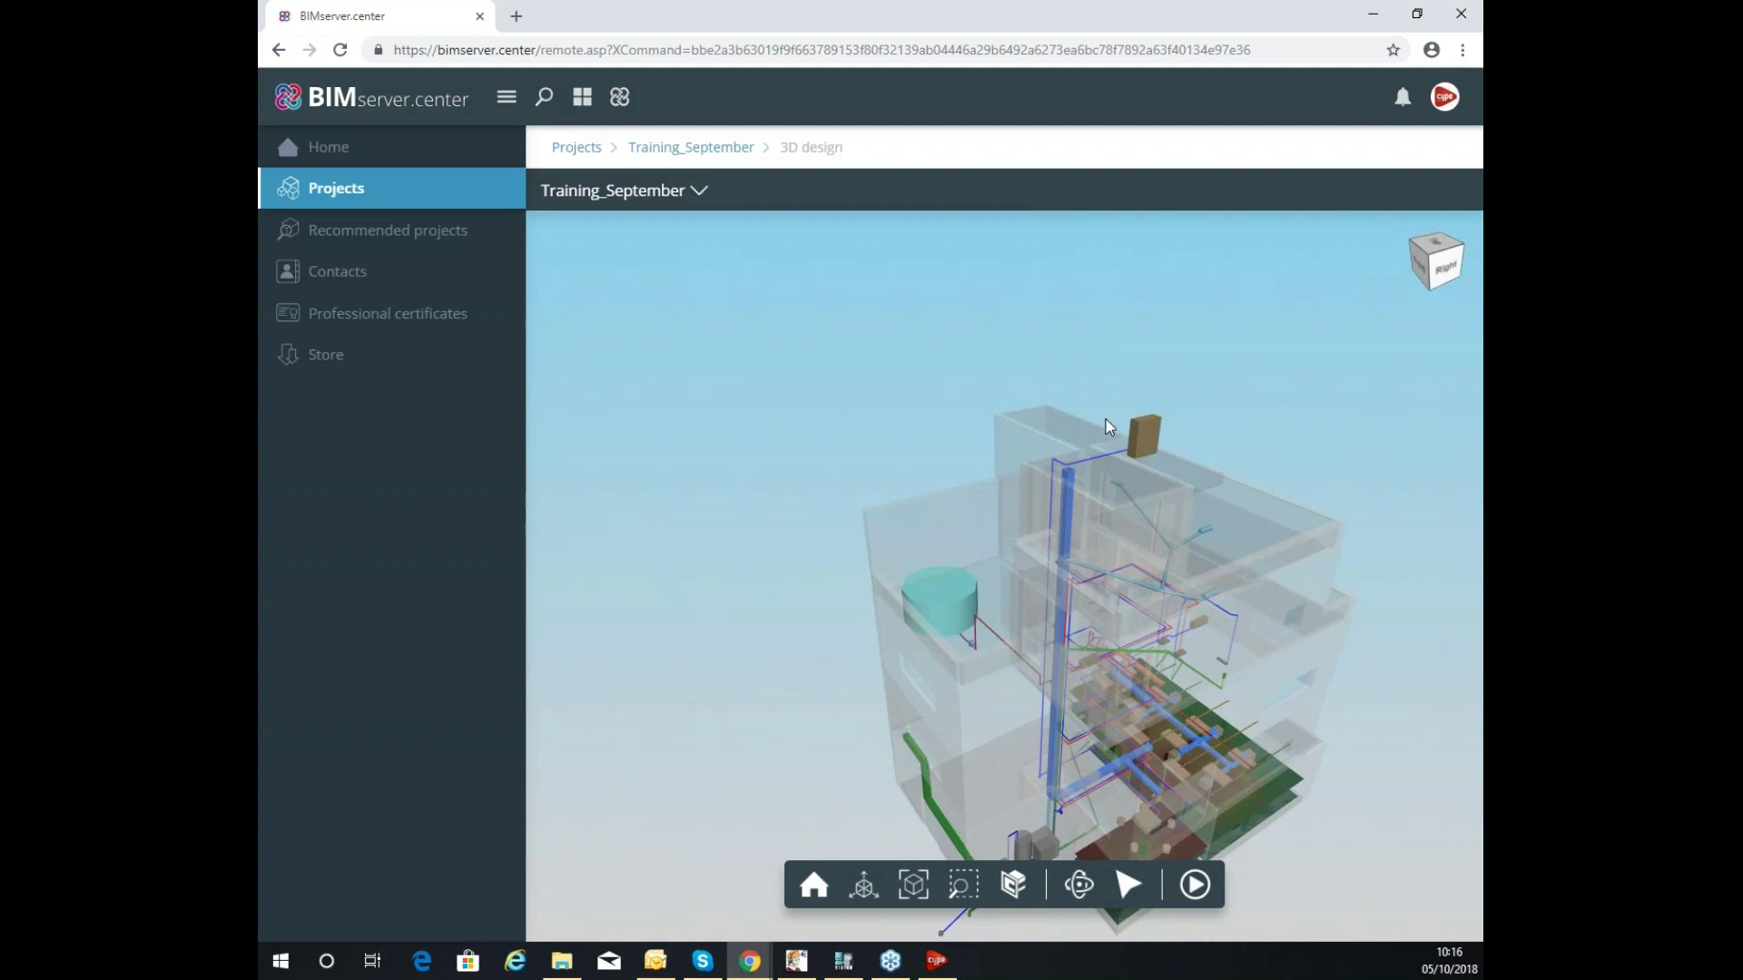
Orbit the translucent building to inspect its installations, then return to Training_September.
scroll(1146, 482, "down", 2)
scroll(1124, 559, "up", 5)
scroll(1090, 390, "down", 3)
left_click_drag(1128, 472, 1072, 467)
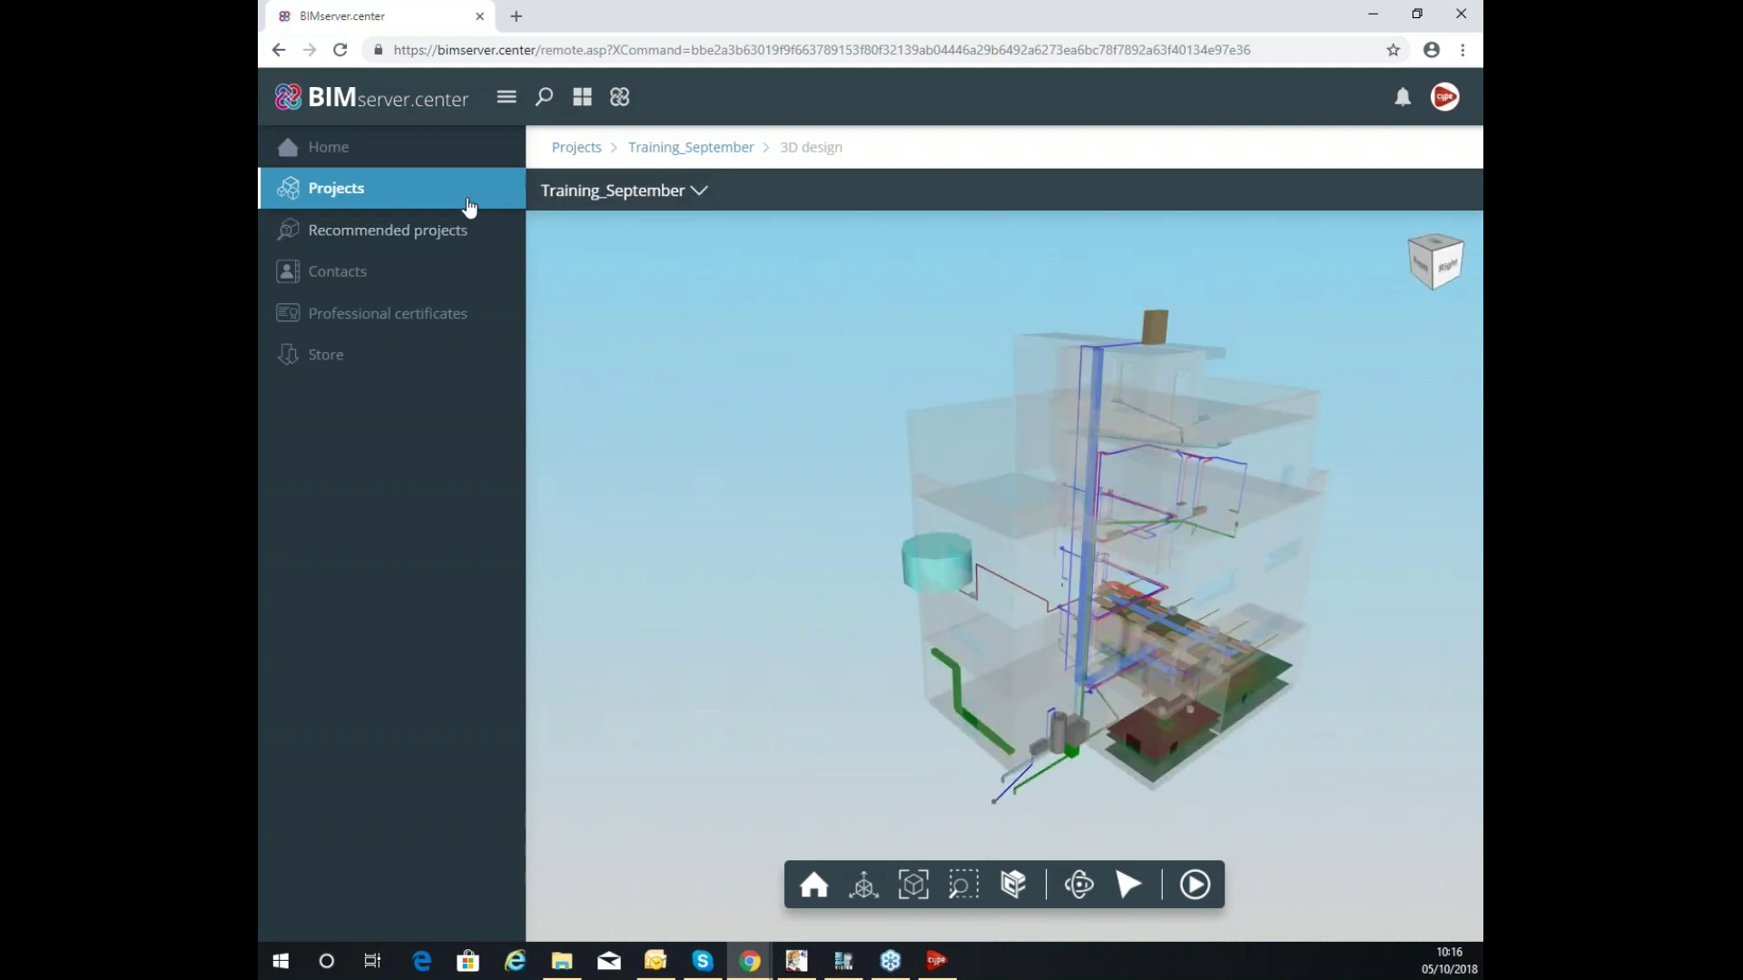
left_click(687, 149)
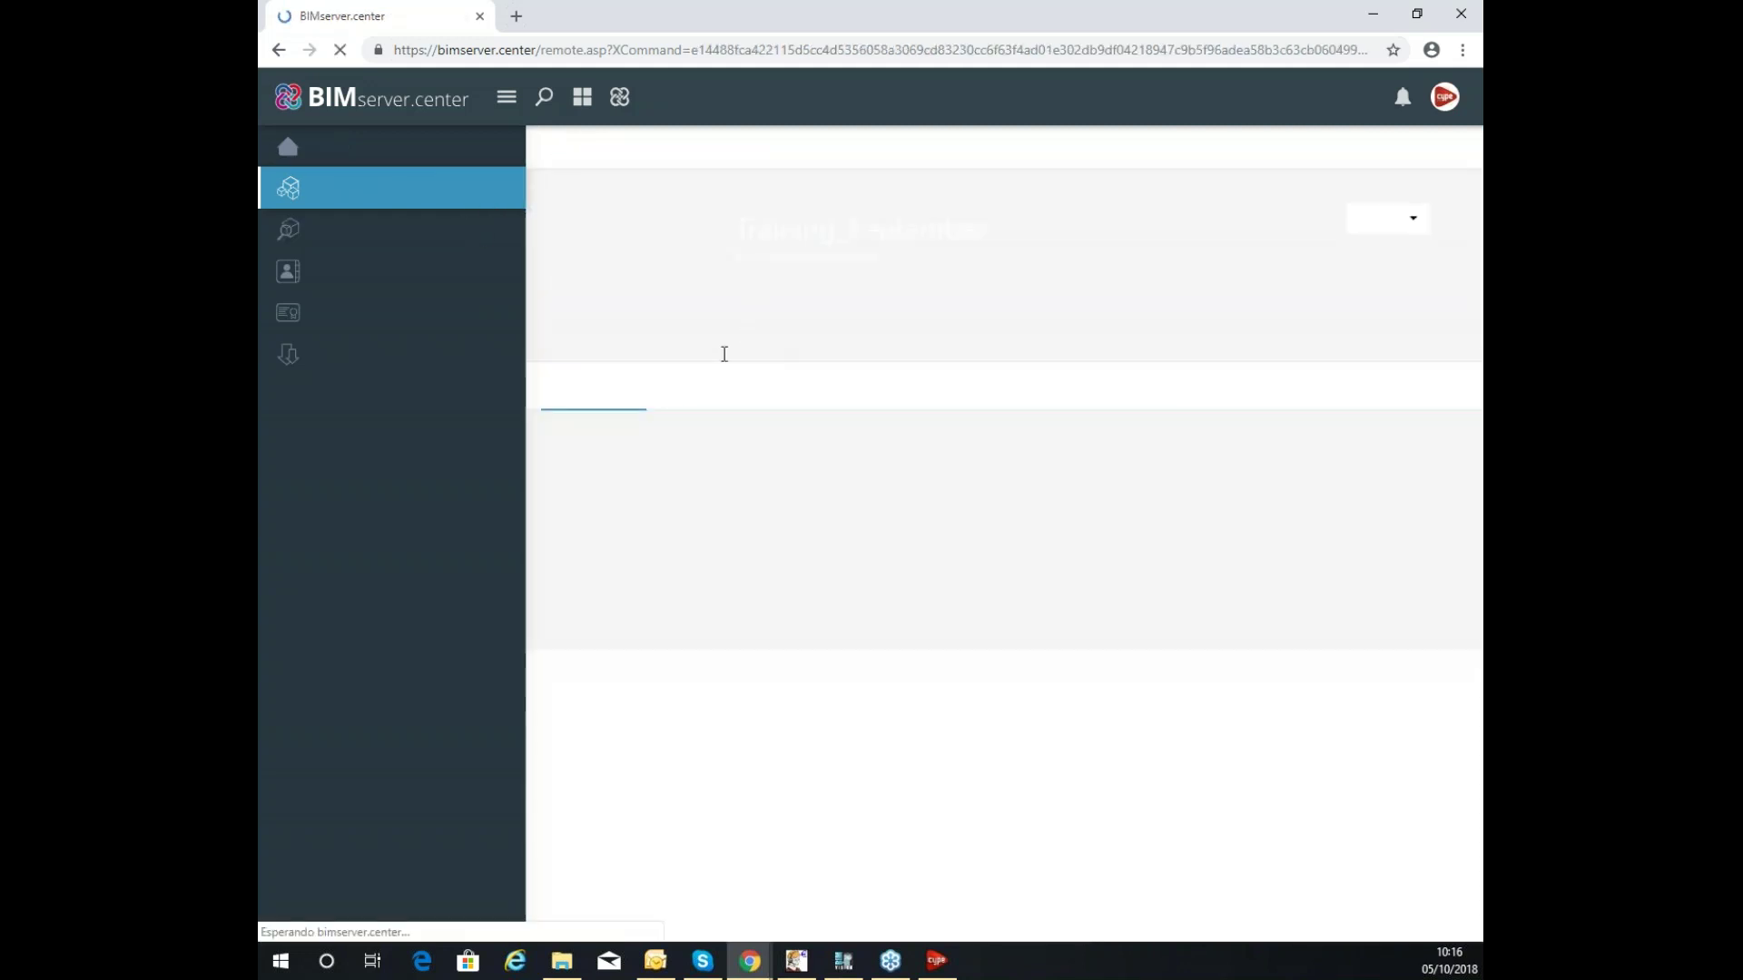
Expand the attachments of the CYPETHERM HVAC and CYPEFIRE Sprinklers IFC files.
left_click(719, 402)
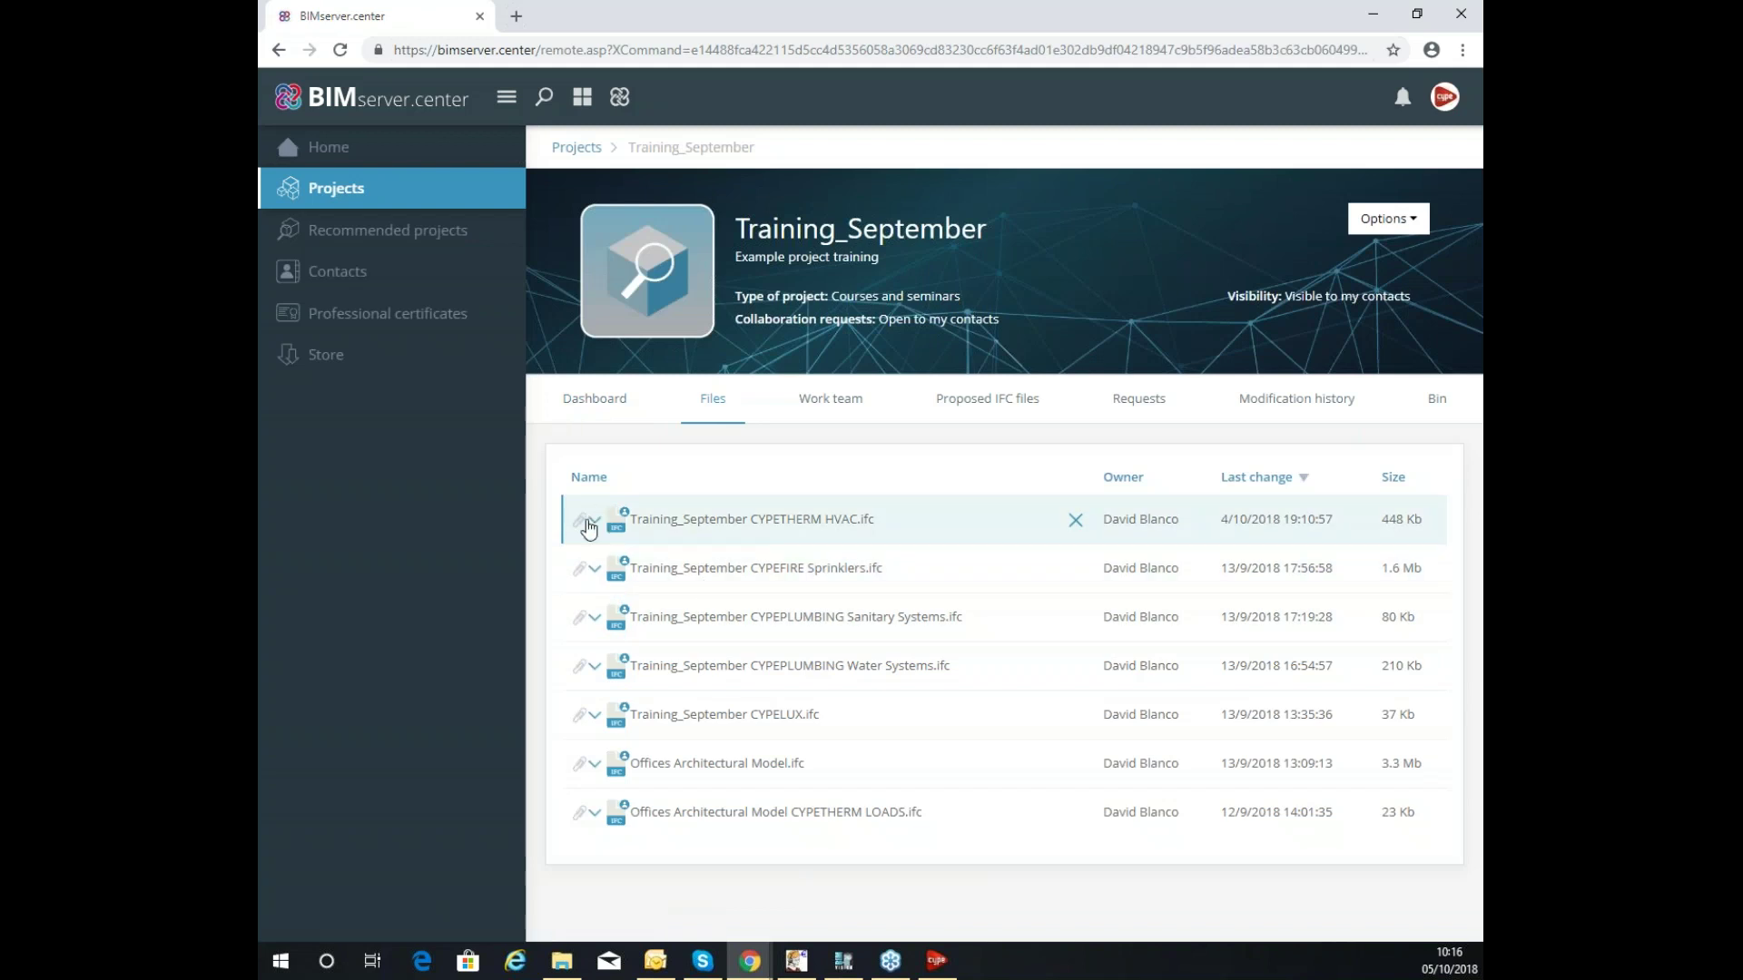
left_click(595, 519)
scroll(767, 448, "down", 2)
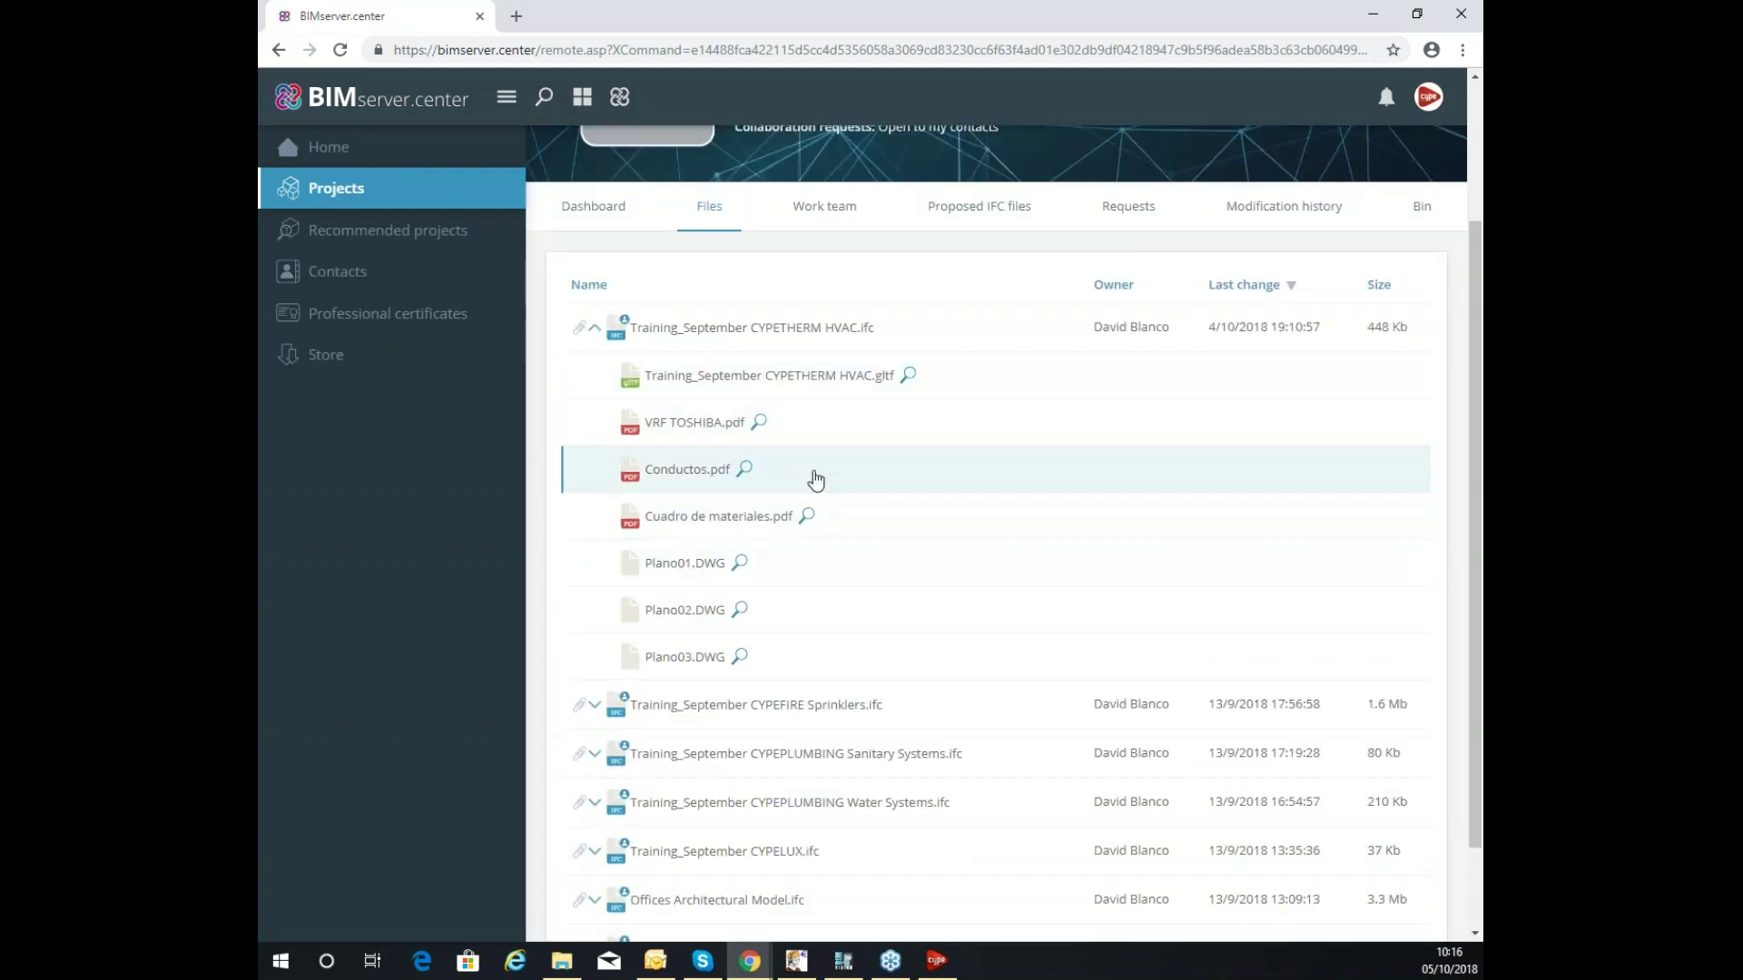
scroll(763, 545, "down", 1)
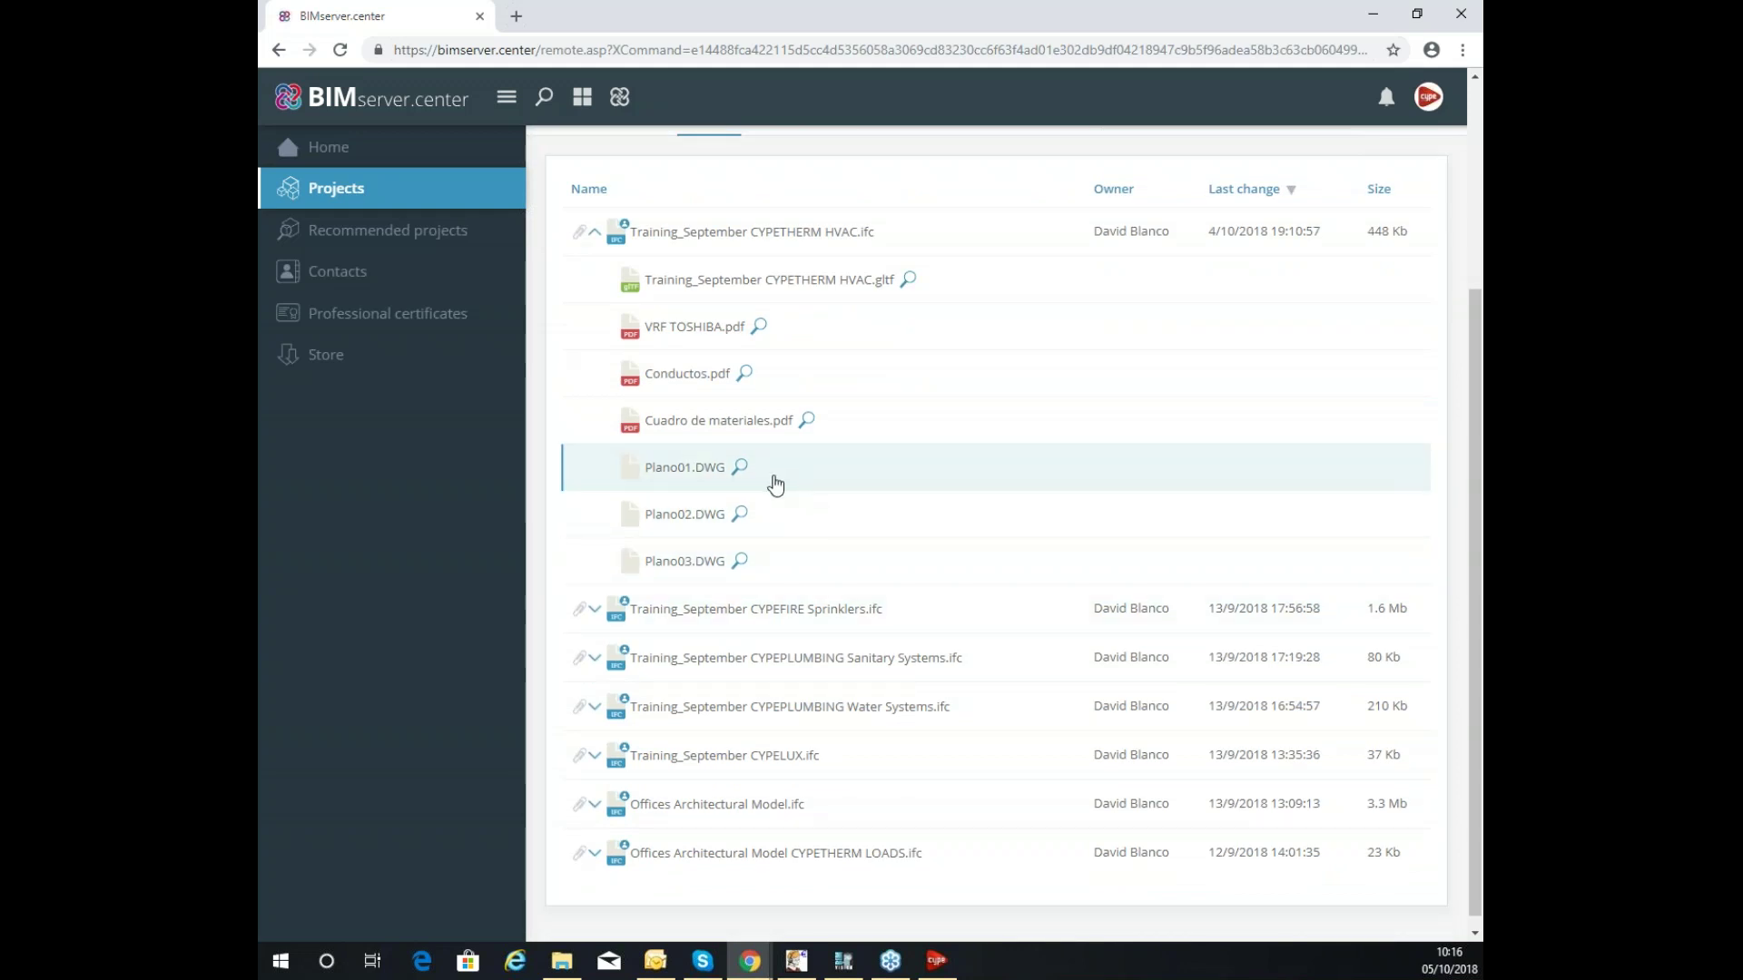
left_click(593, 611)
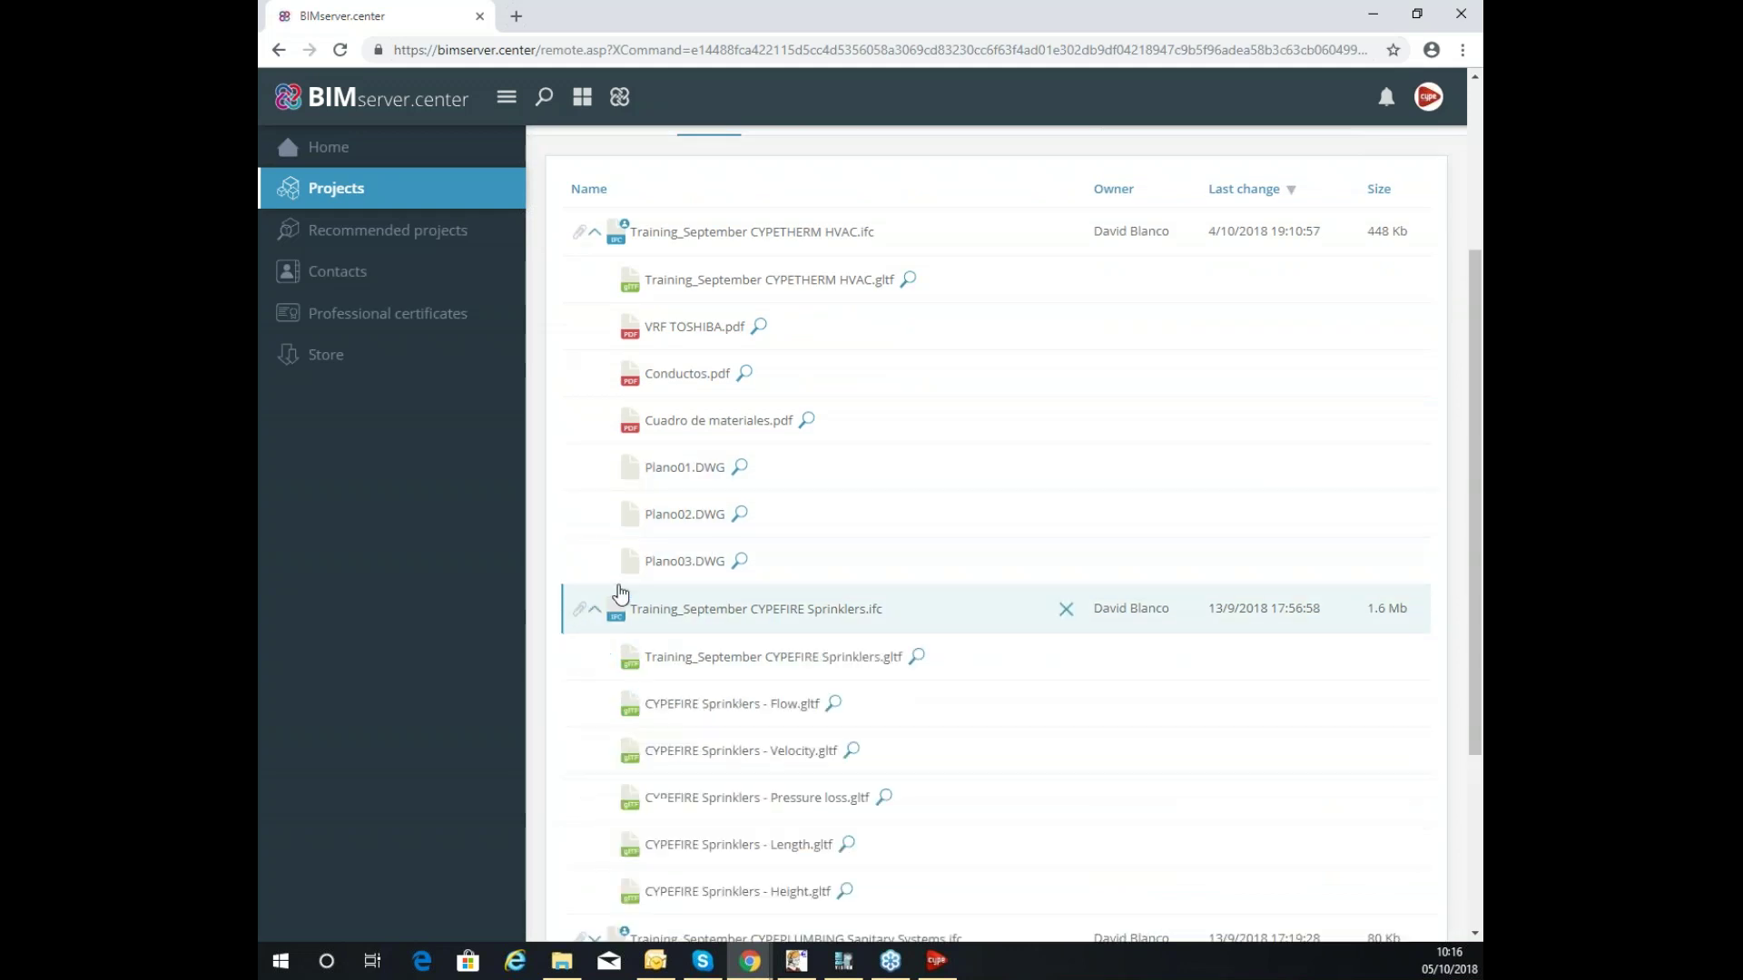
scroll(820, 459, "down", 3)
scroll(727, 482, "up", 3)
scroll(727, 482, "down", 3)
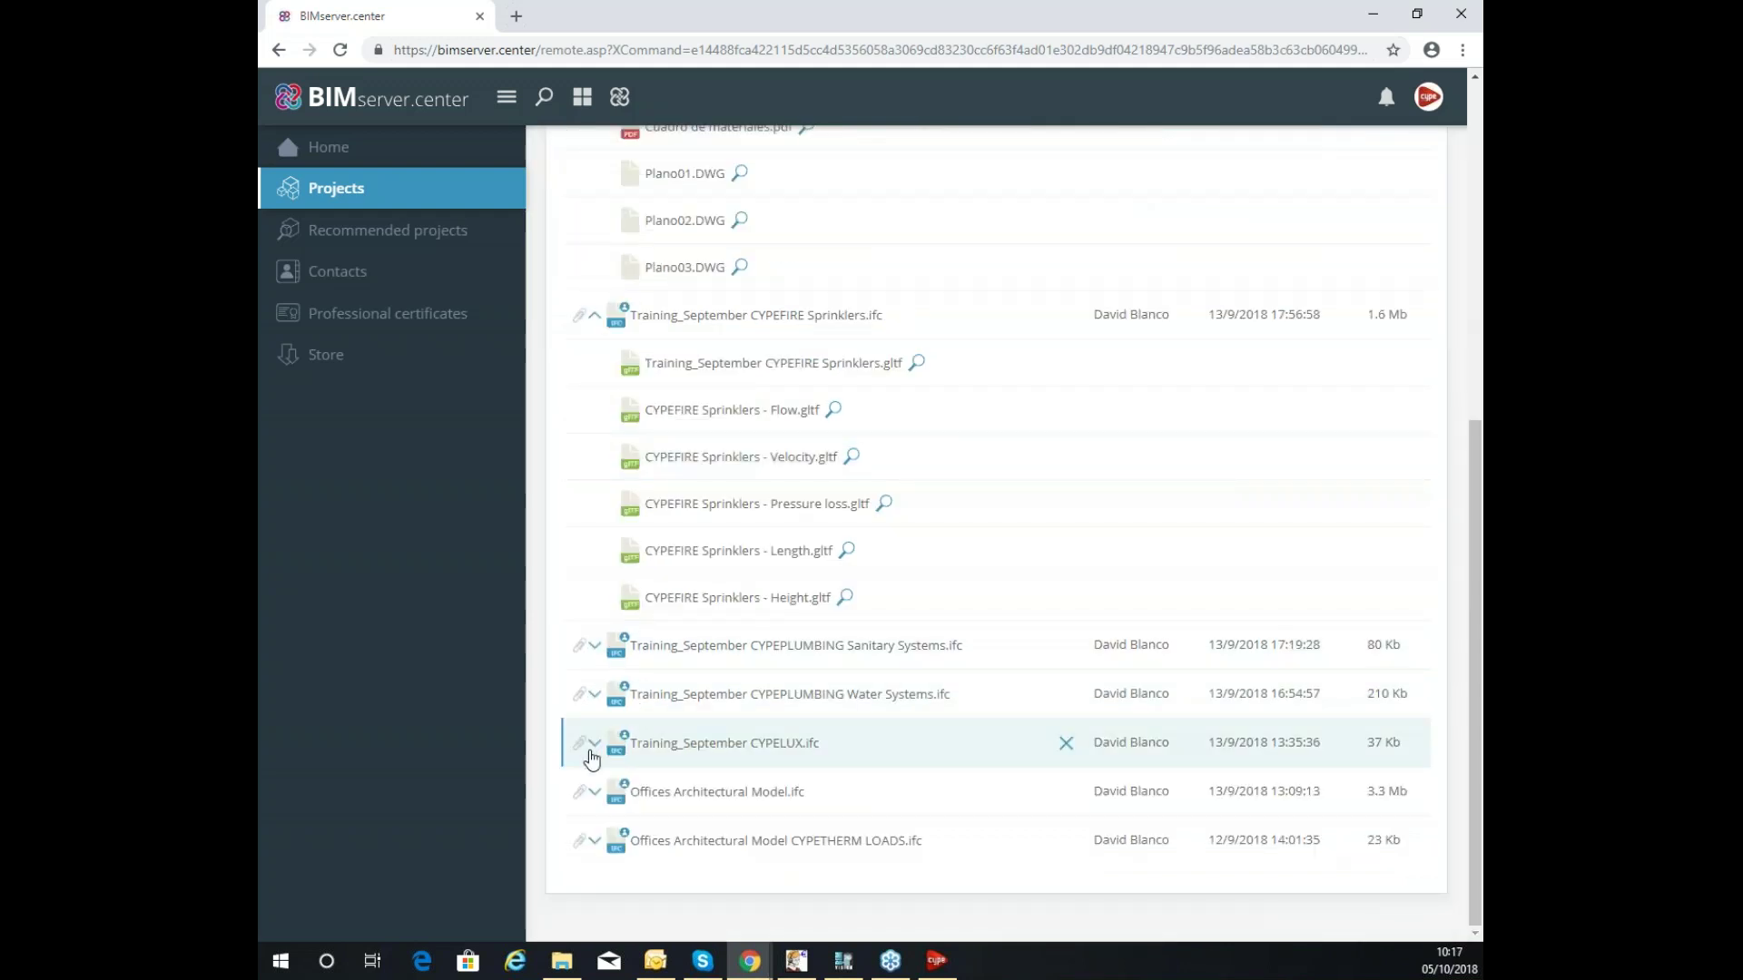
Expand the CYPELUX IFC file's attachments, then go to the list of all projects.
left_click(594, 743)
scroll(786, 565, "down", 3)
scroll(787, 565, "up", 3)
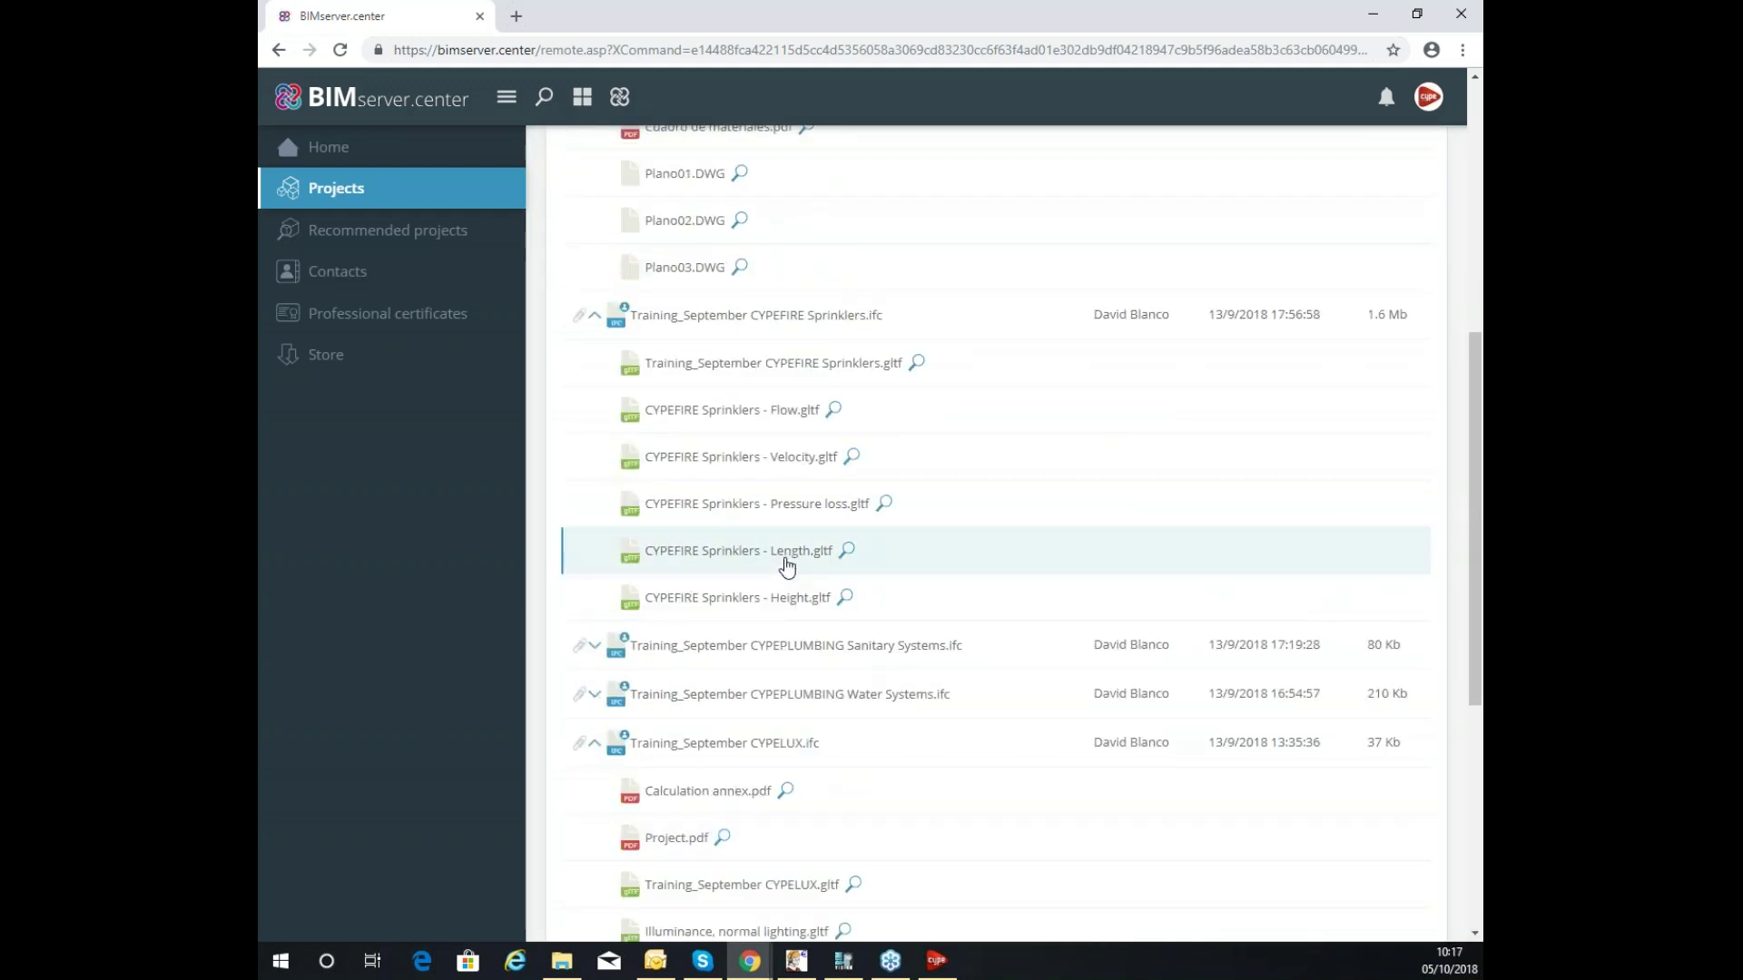
scroll(786, 565, "down", 2)
scroll(782, 564, "up", 3)
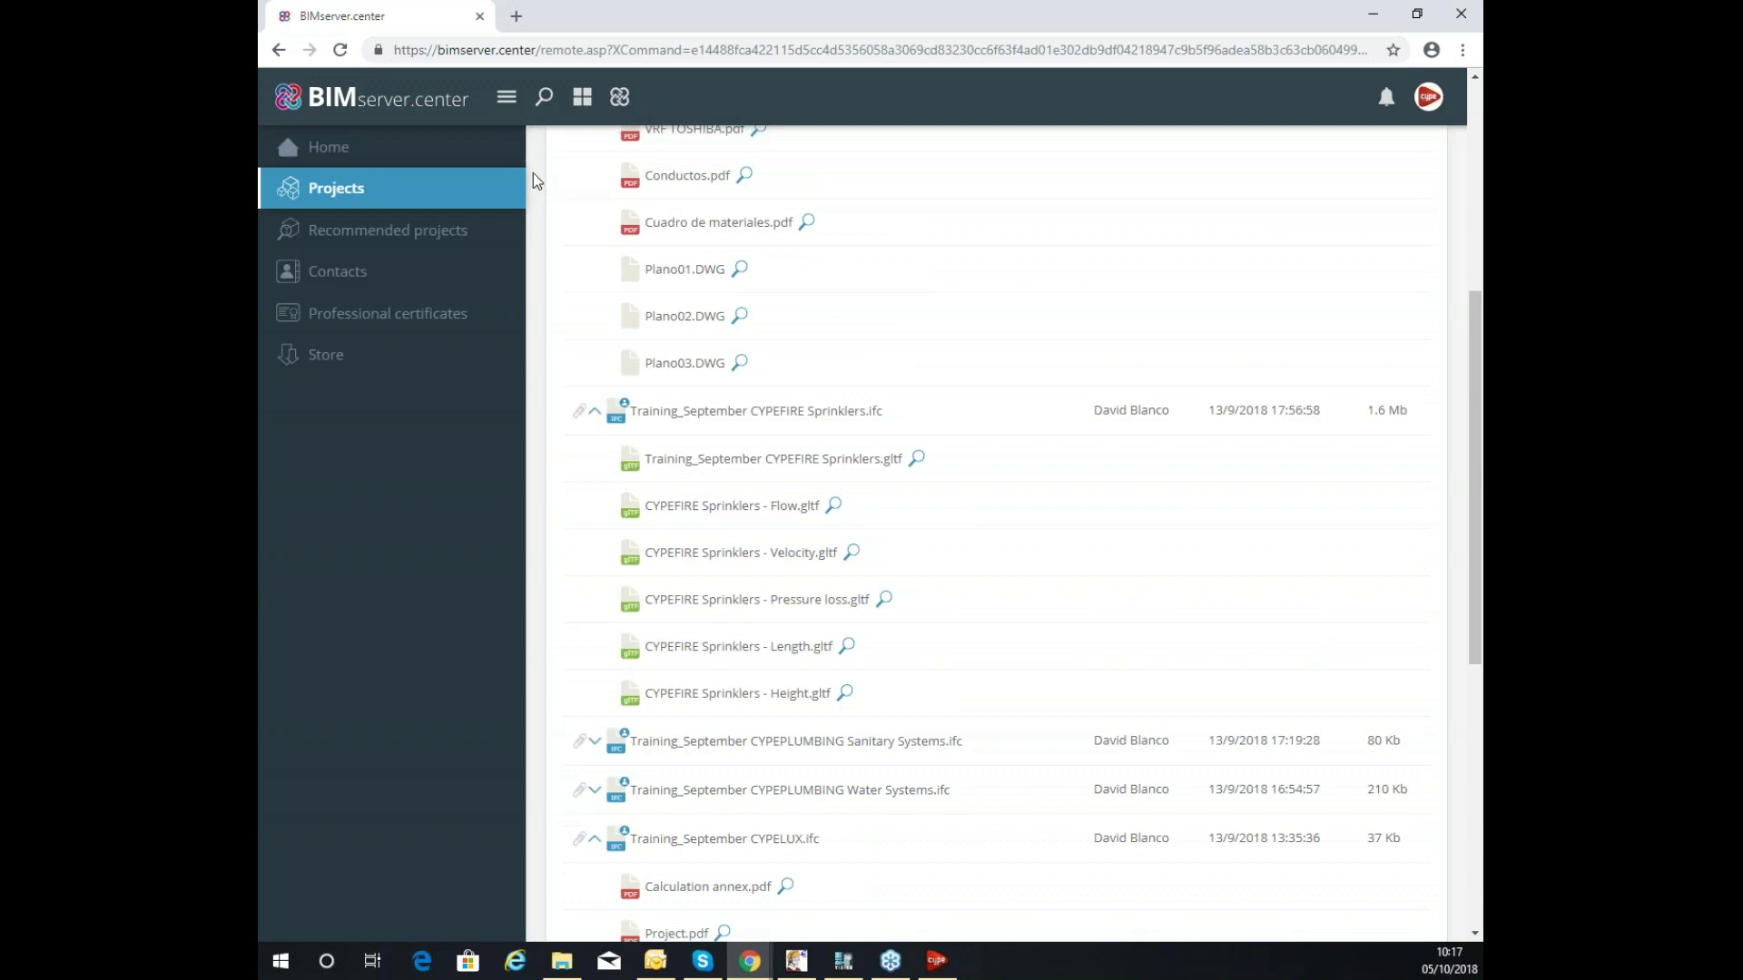
left_click(358, 202)
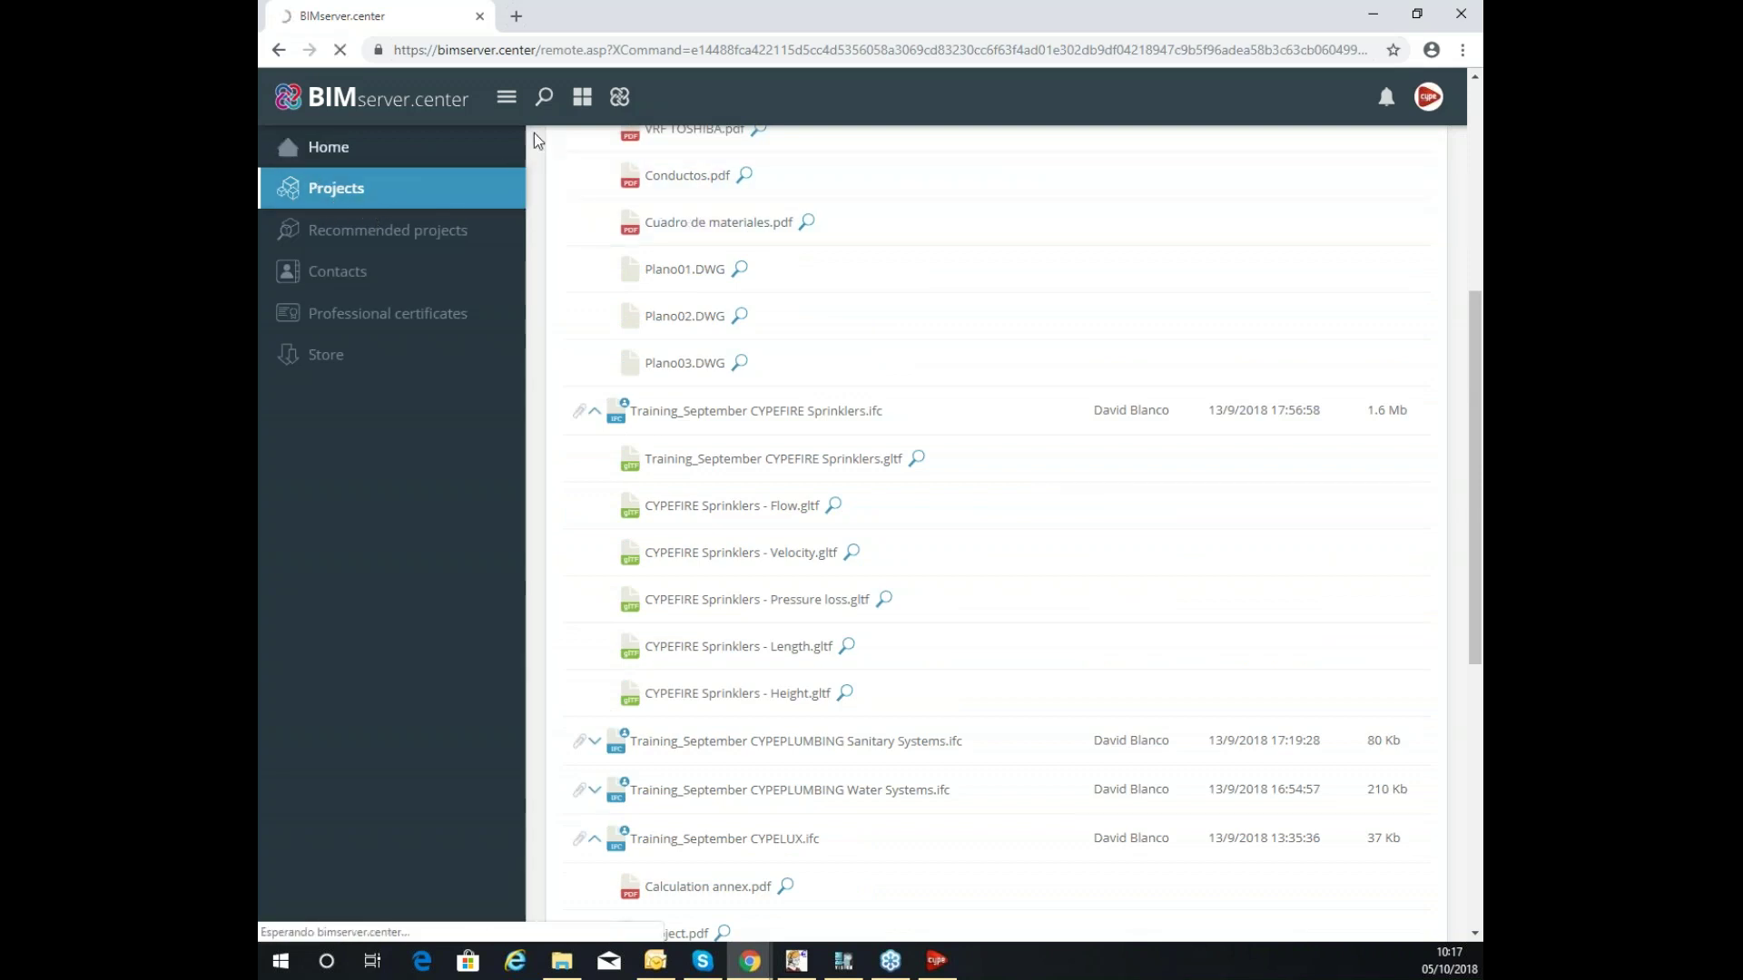
left_click(577, 147)
Start a new project and name it Seminar_Loads_October.
left_click(1389, 212)
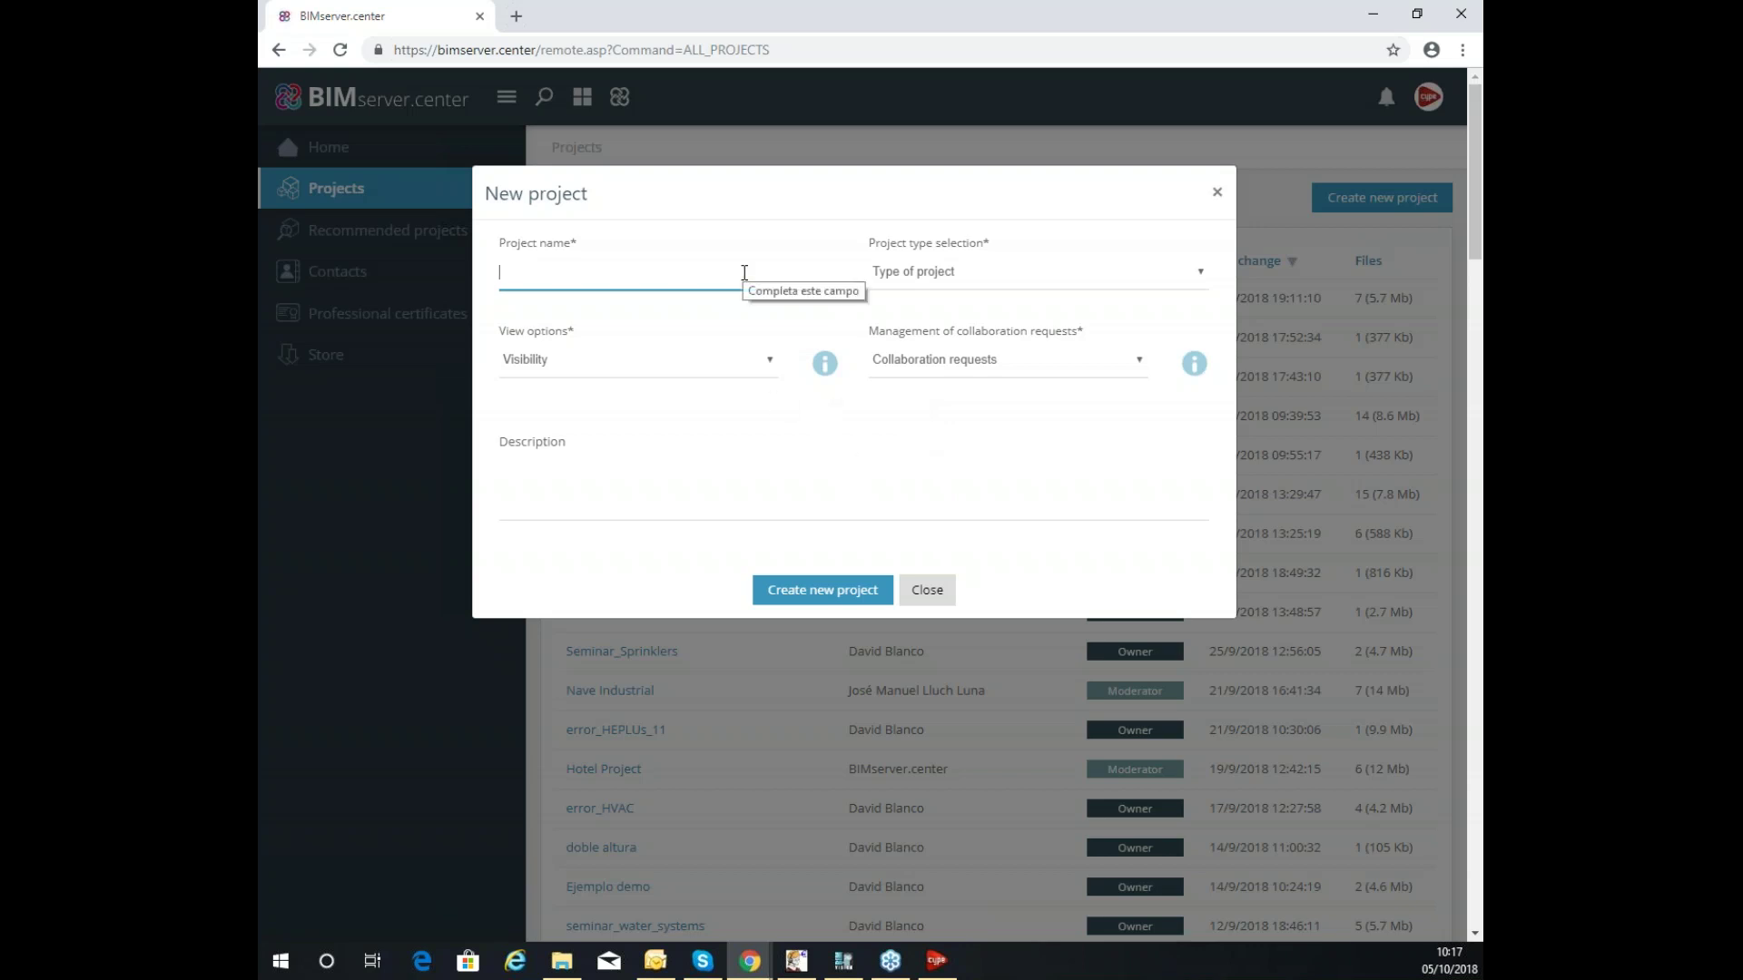
type("Seminar_LO")
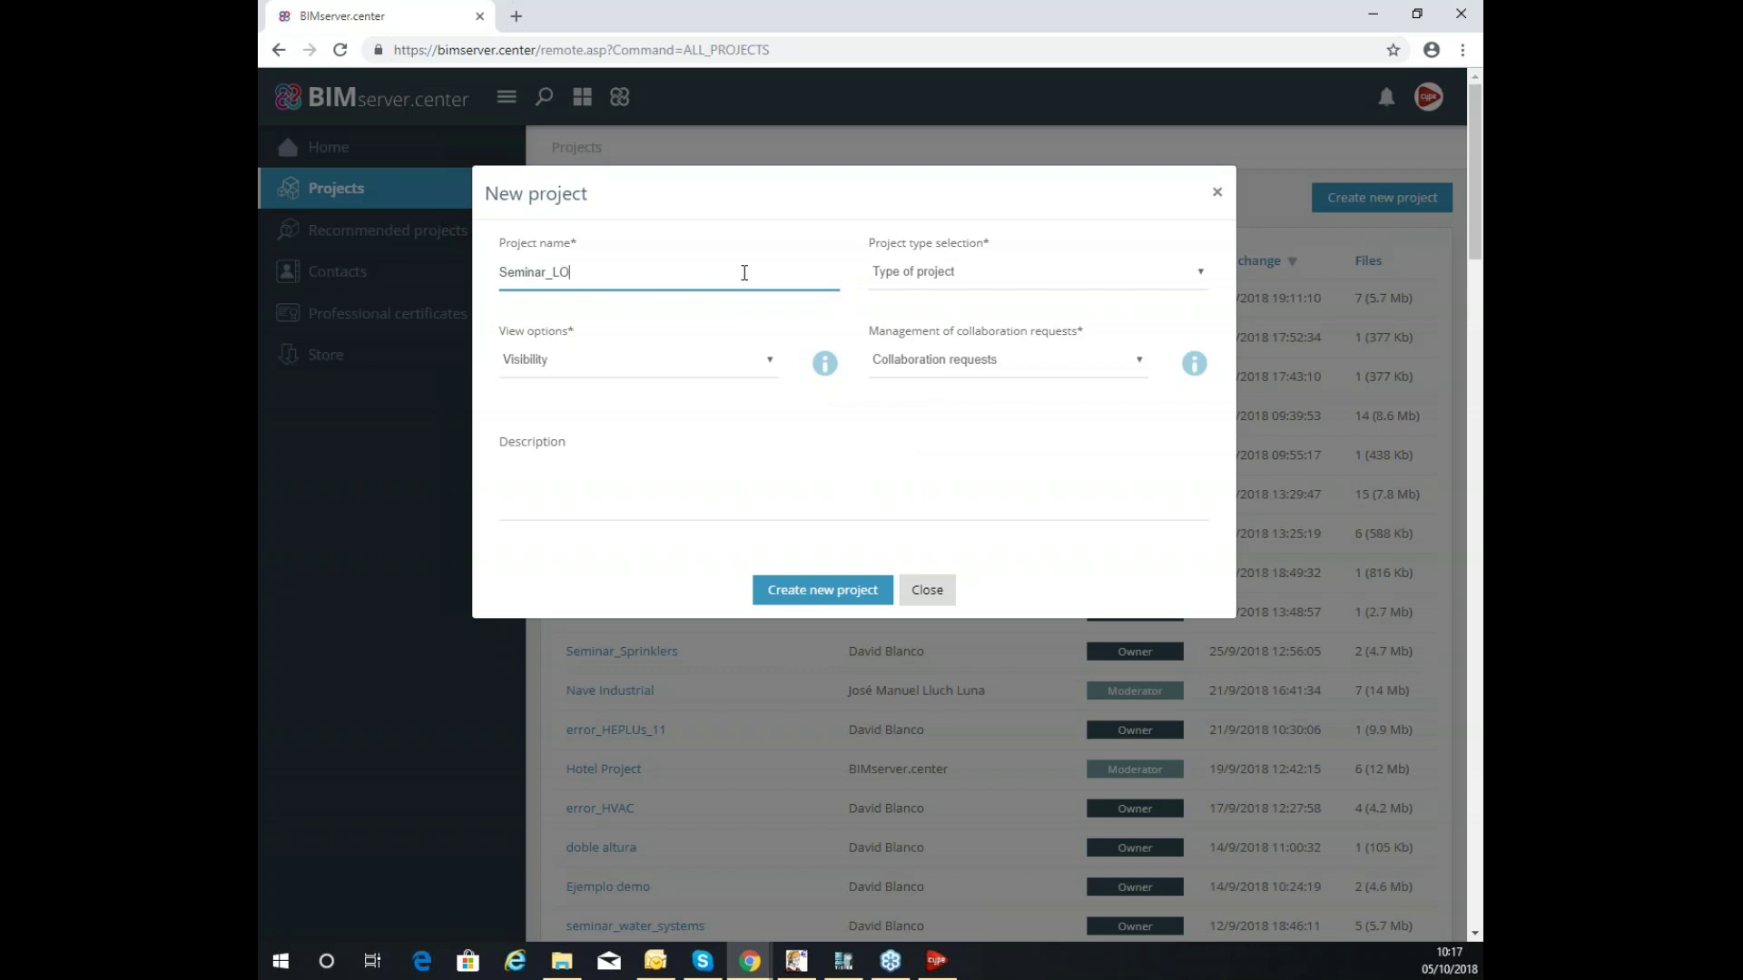
type("ads")
type("_Sept")
type("b")
key("BackSpace")
type("embe")
key("BackSpace")
key("BackSpace")
key("BackSpace")
key("BackSpace")
key("BackSpace")
key("BackSpace")
key("BackSpace")
key("BackSpace")
type("Oct")
Set the project type to Courses and seminars.
left_click(1204, 273)
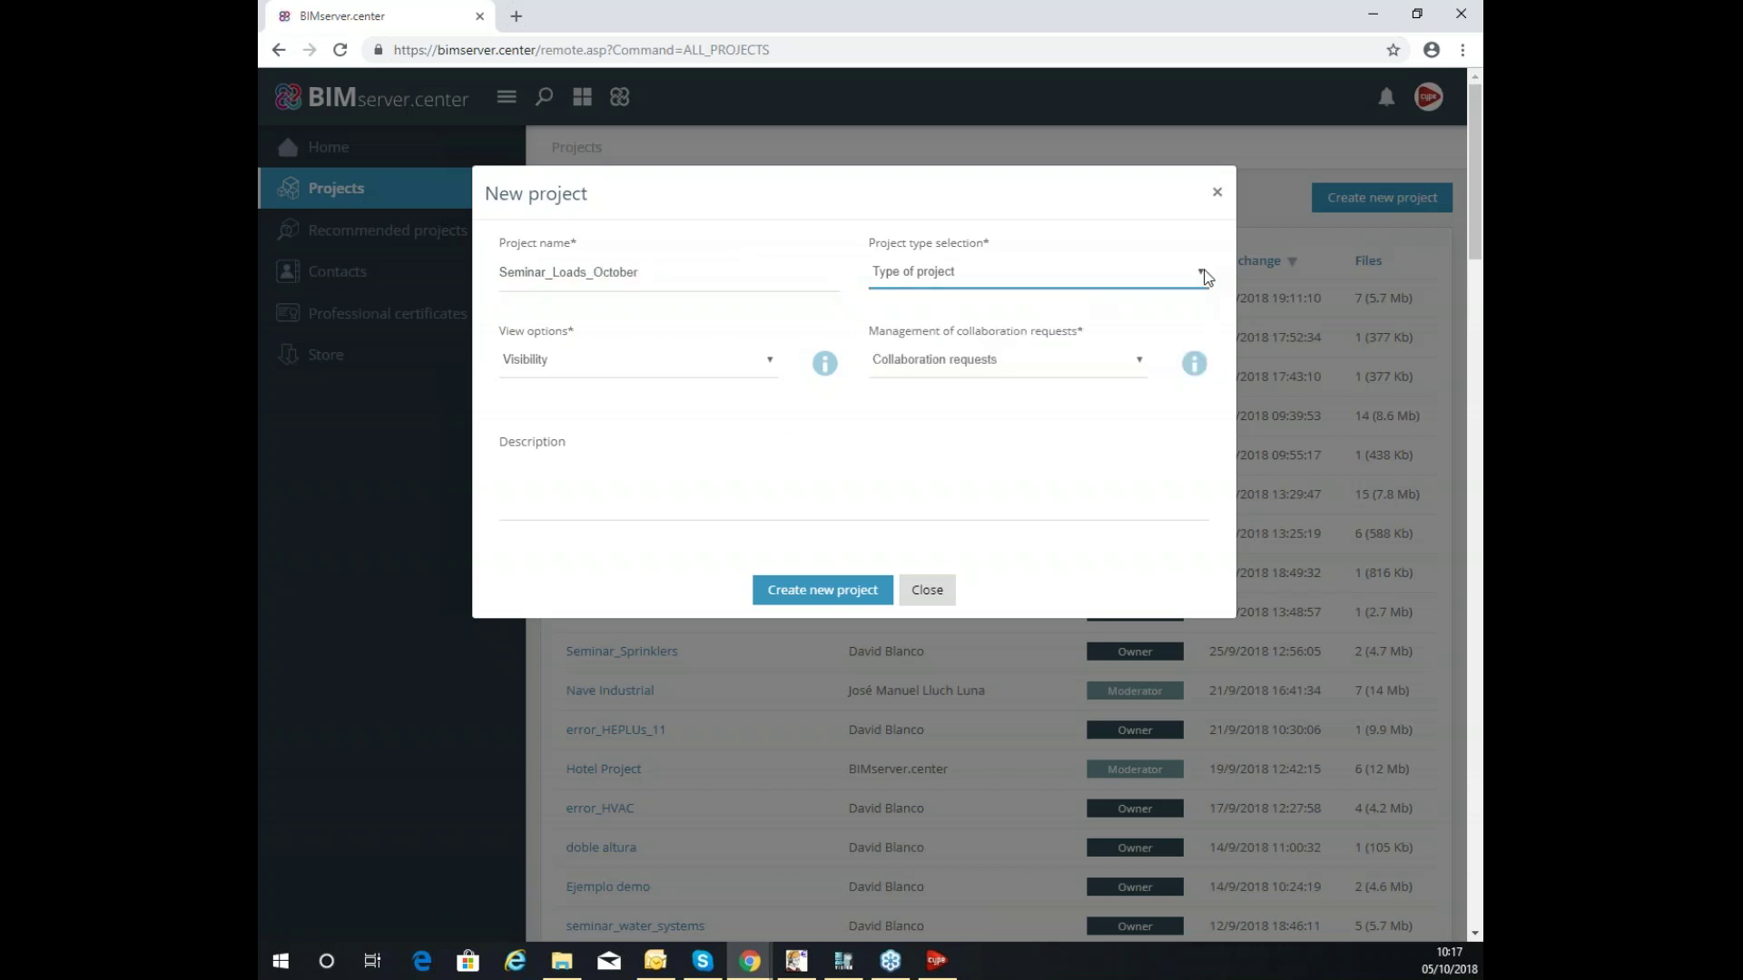
left_click(1205, 272)
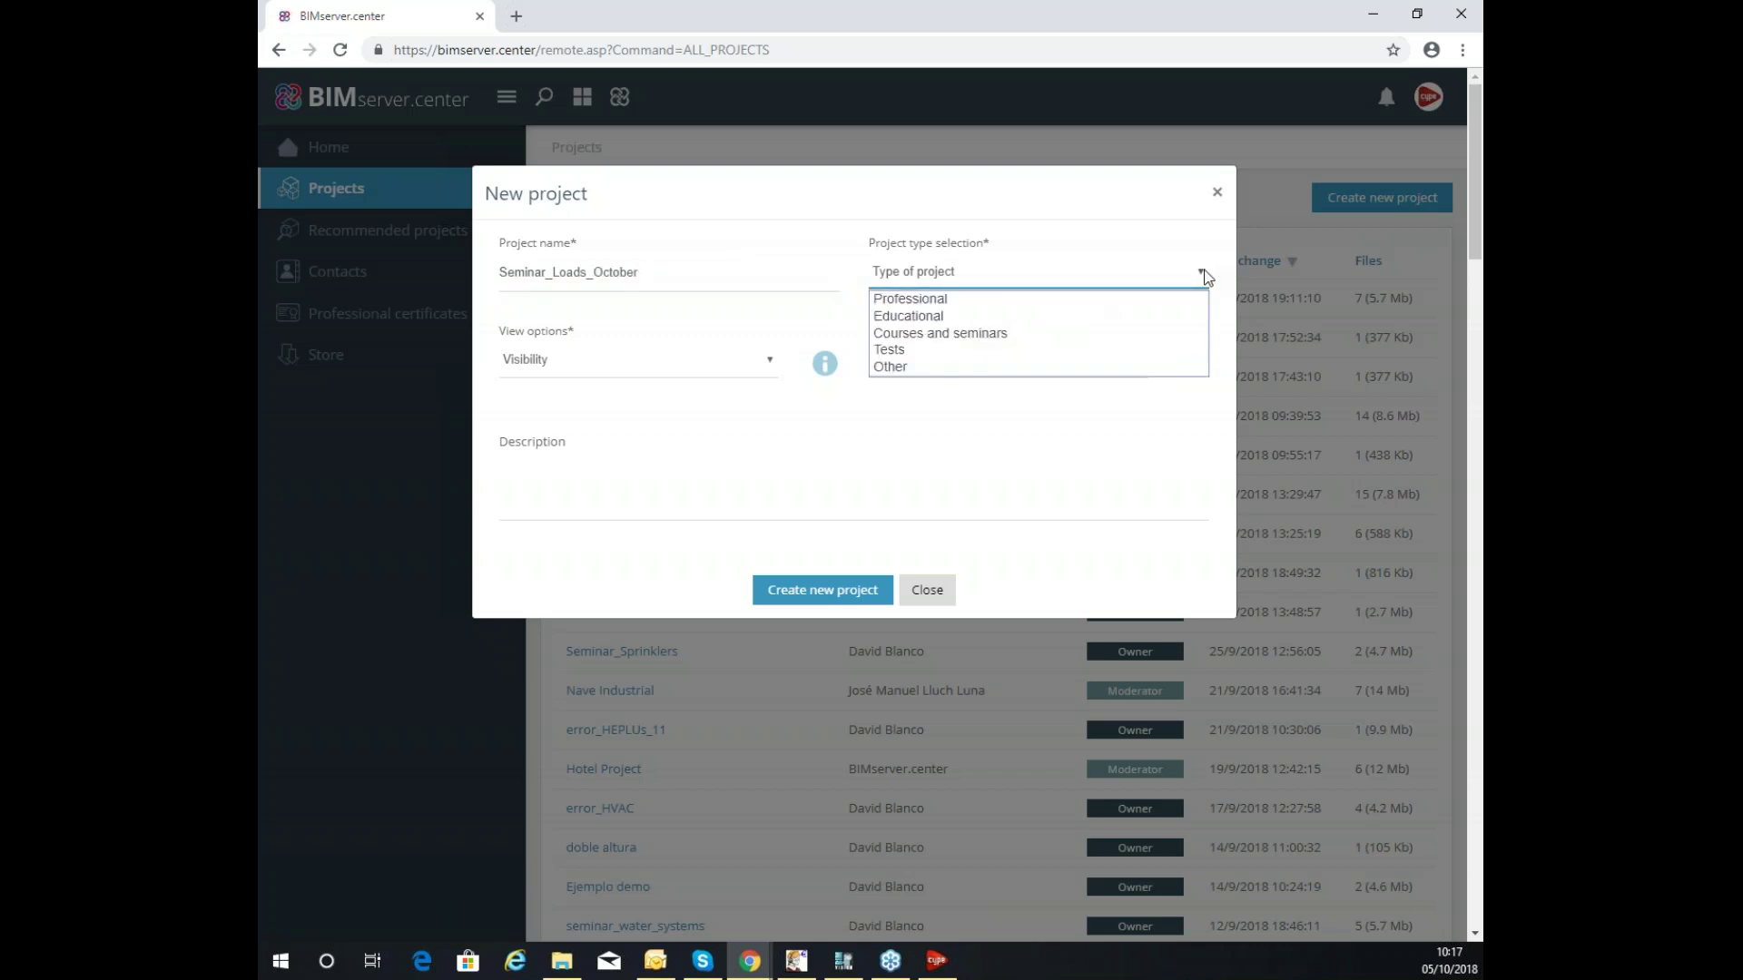
left_click(952, 336)
left_click(1023, 269)
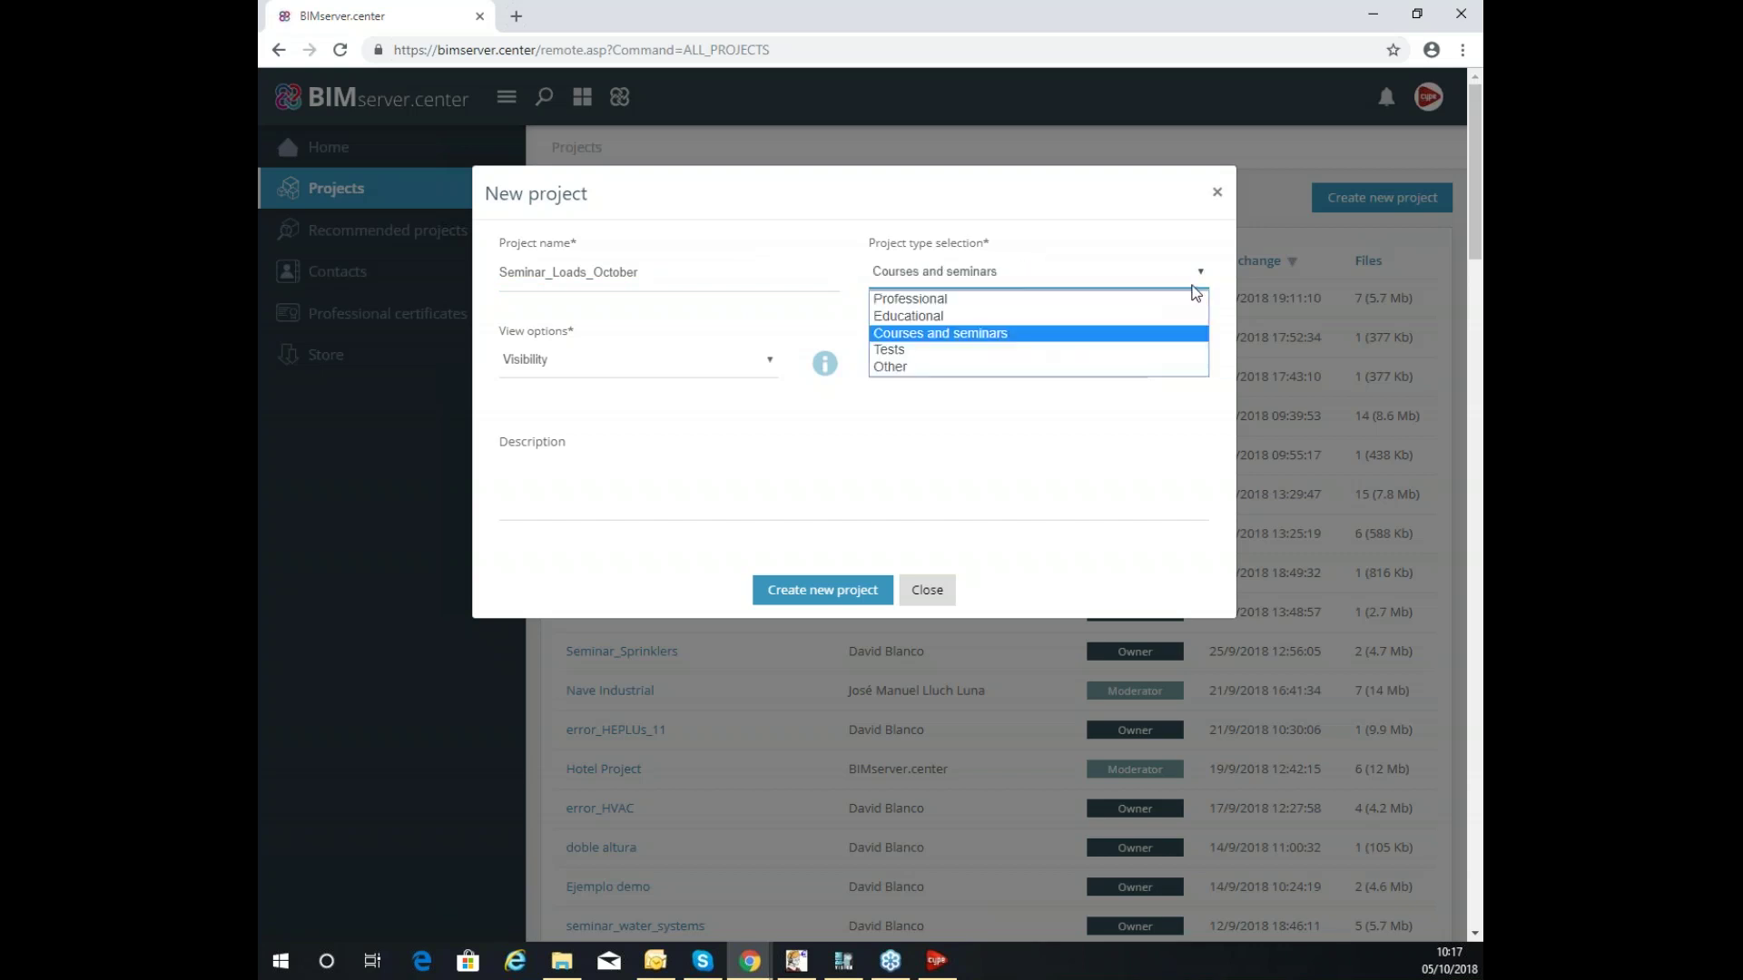
left_click(1176, 278)
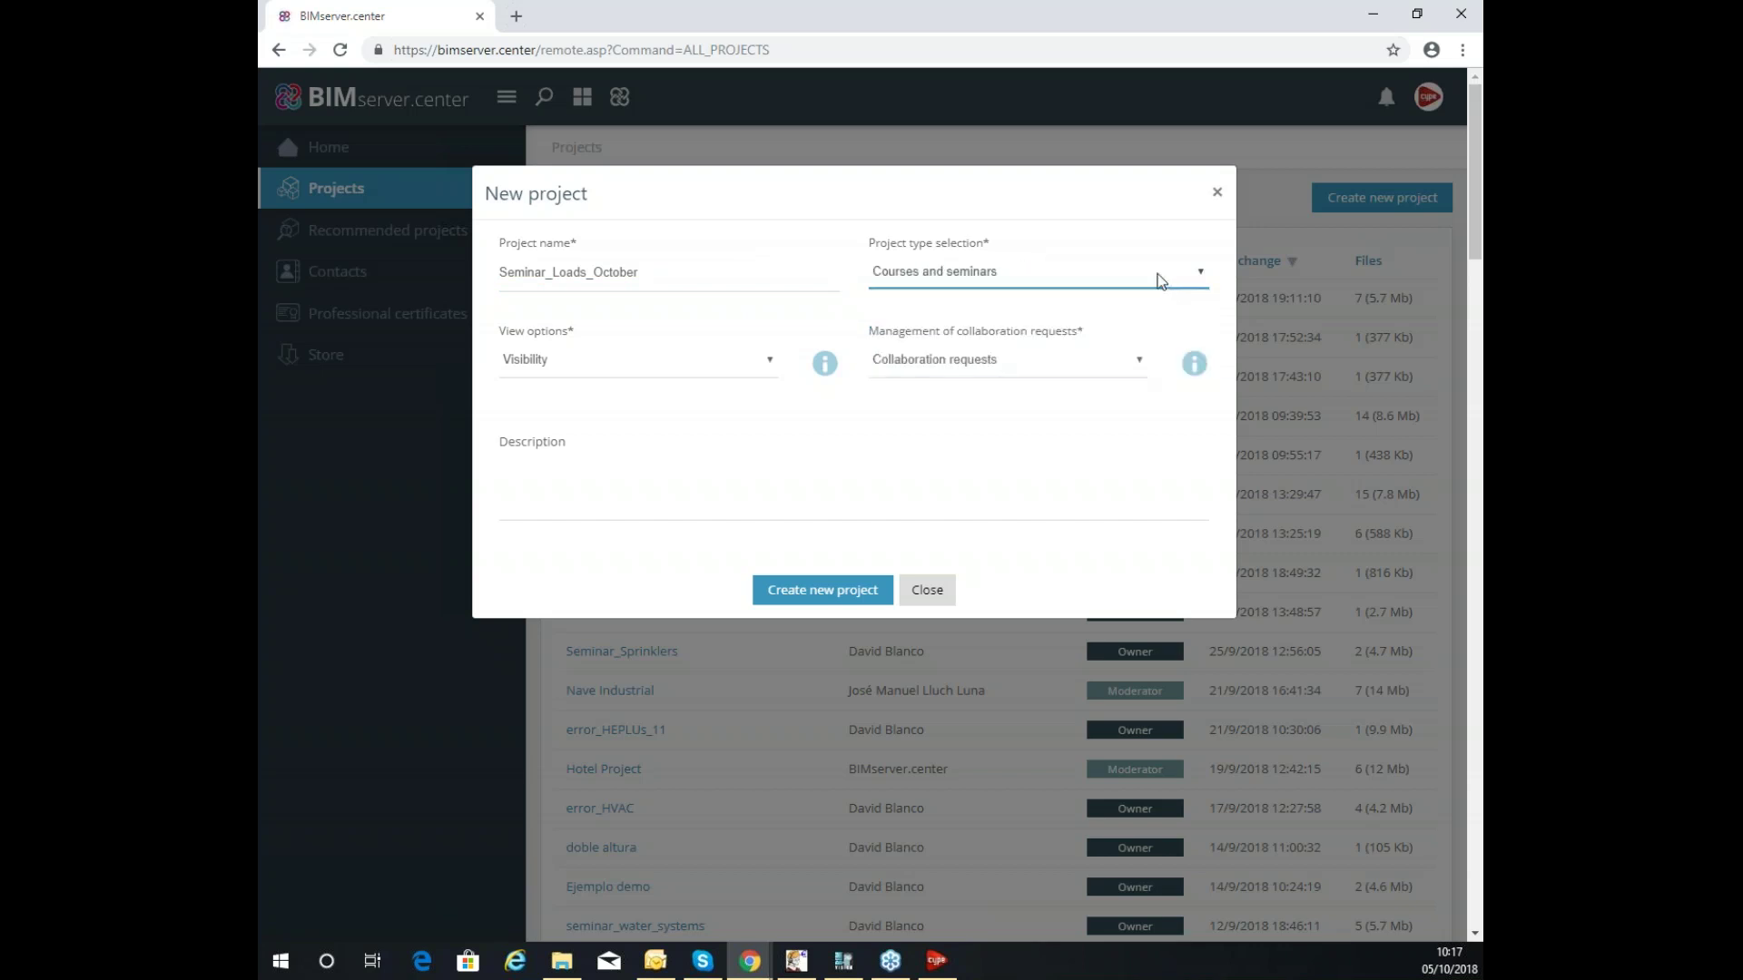
left_click(732, 372)
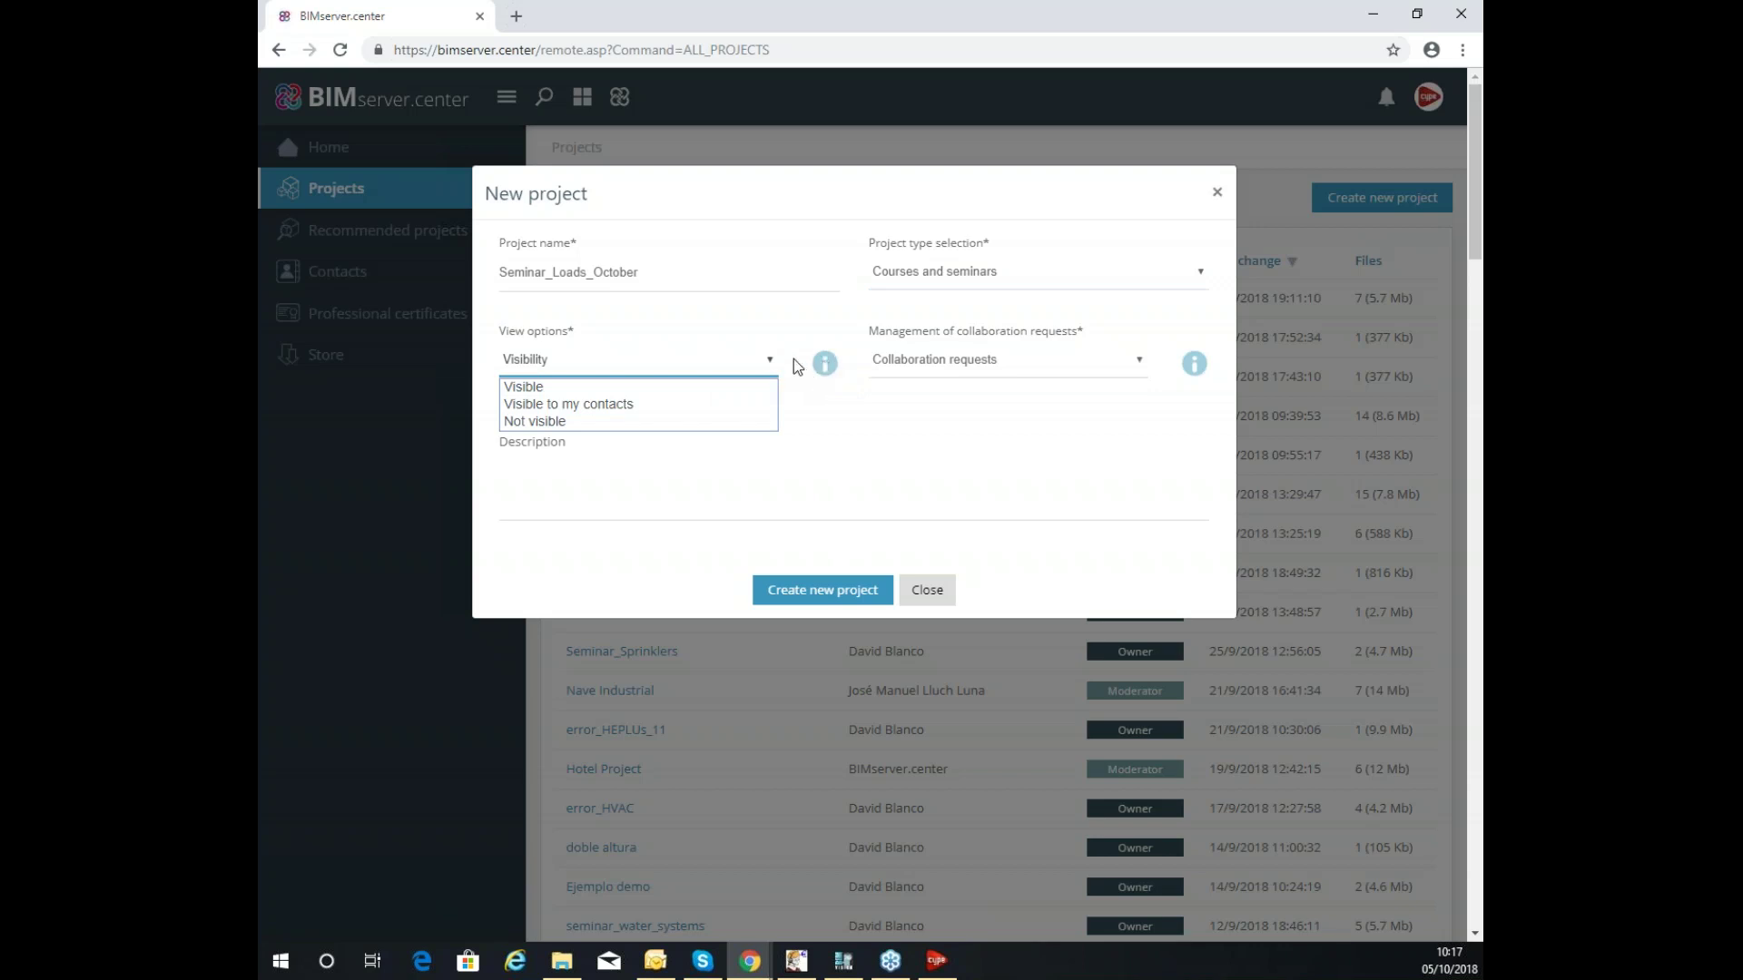
Make the project Not visible with collaboration requests Closed.
left_click(606, 421)
left_click(635, 364)
left_click(853, 334)
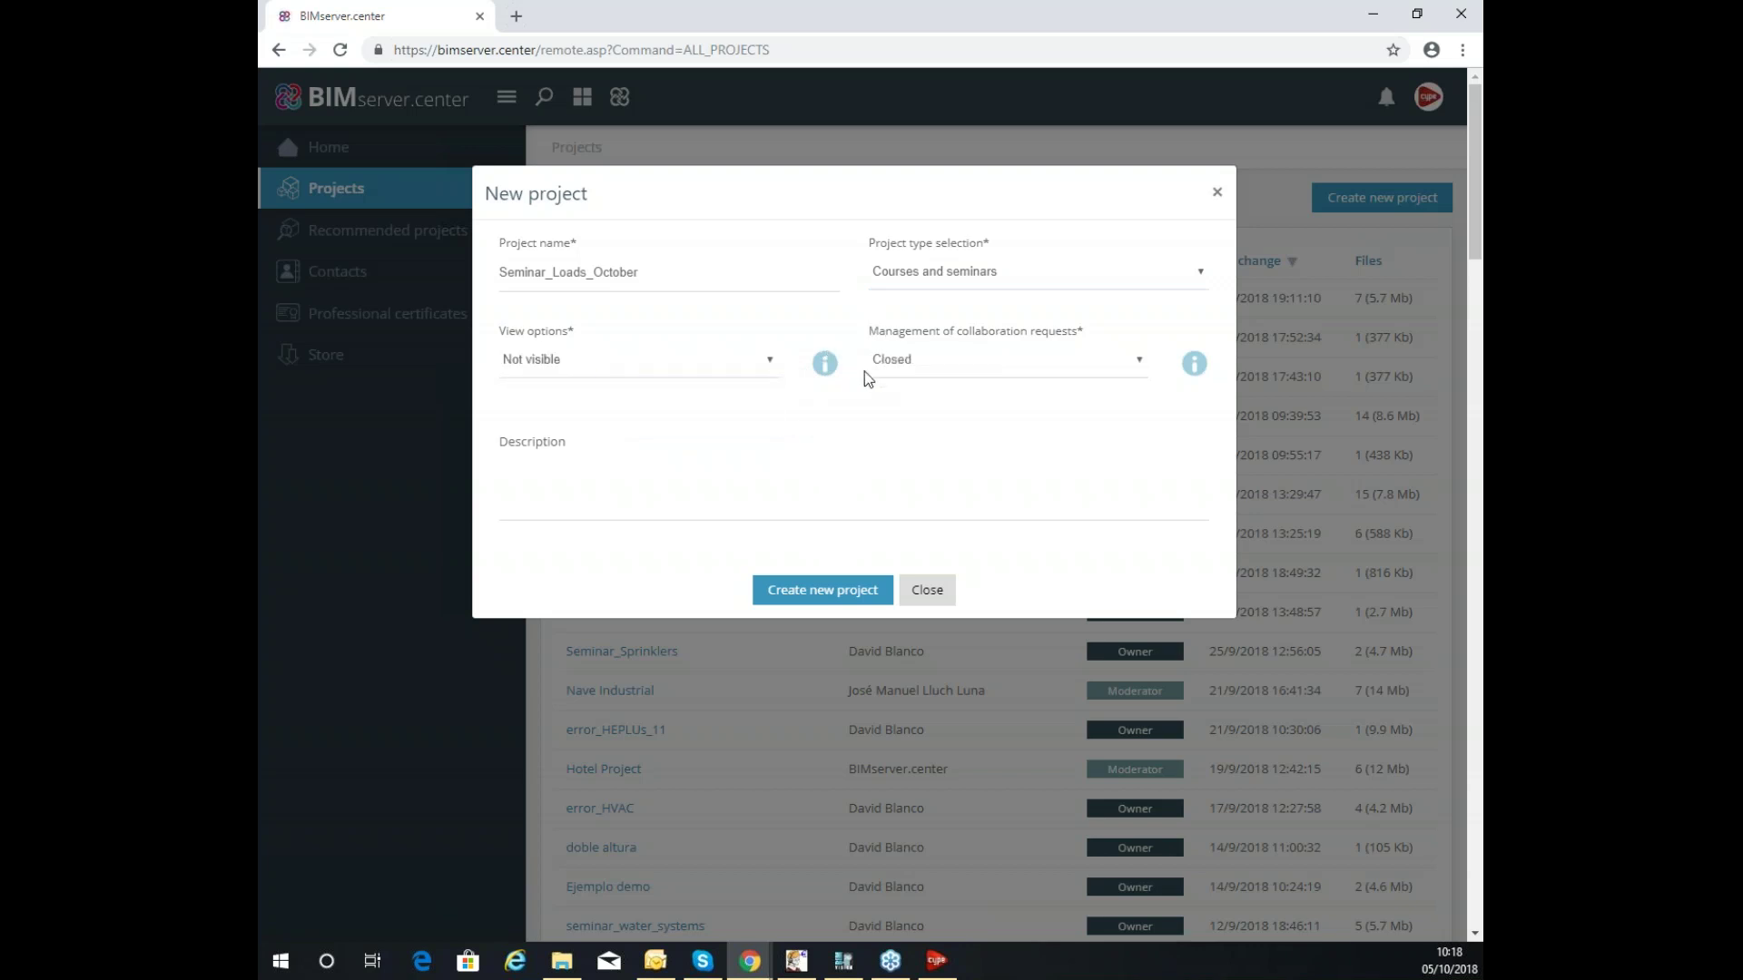
left_click(1146, 363)
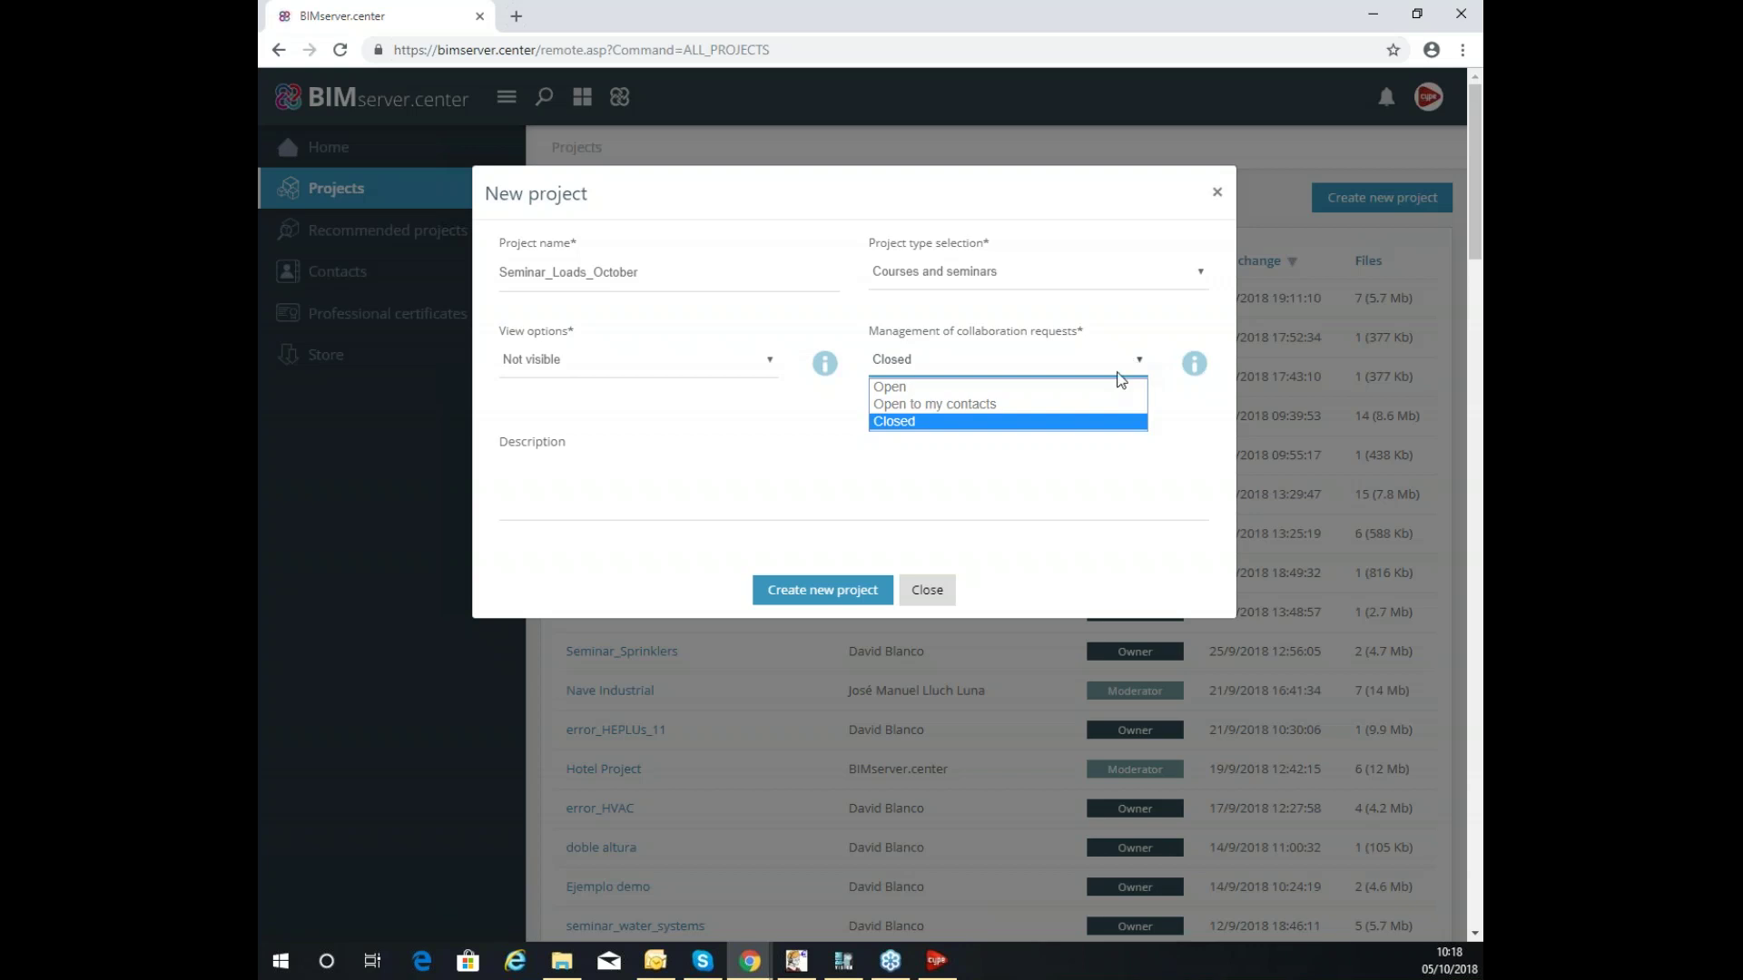
left_click(910, 422)
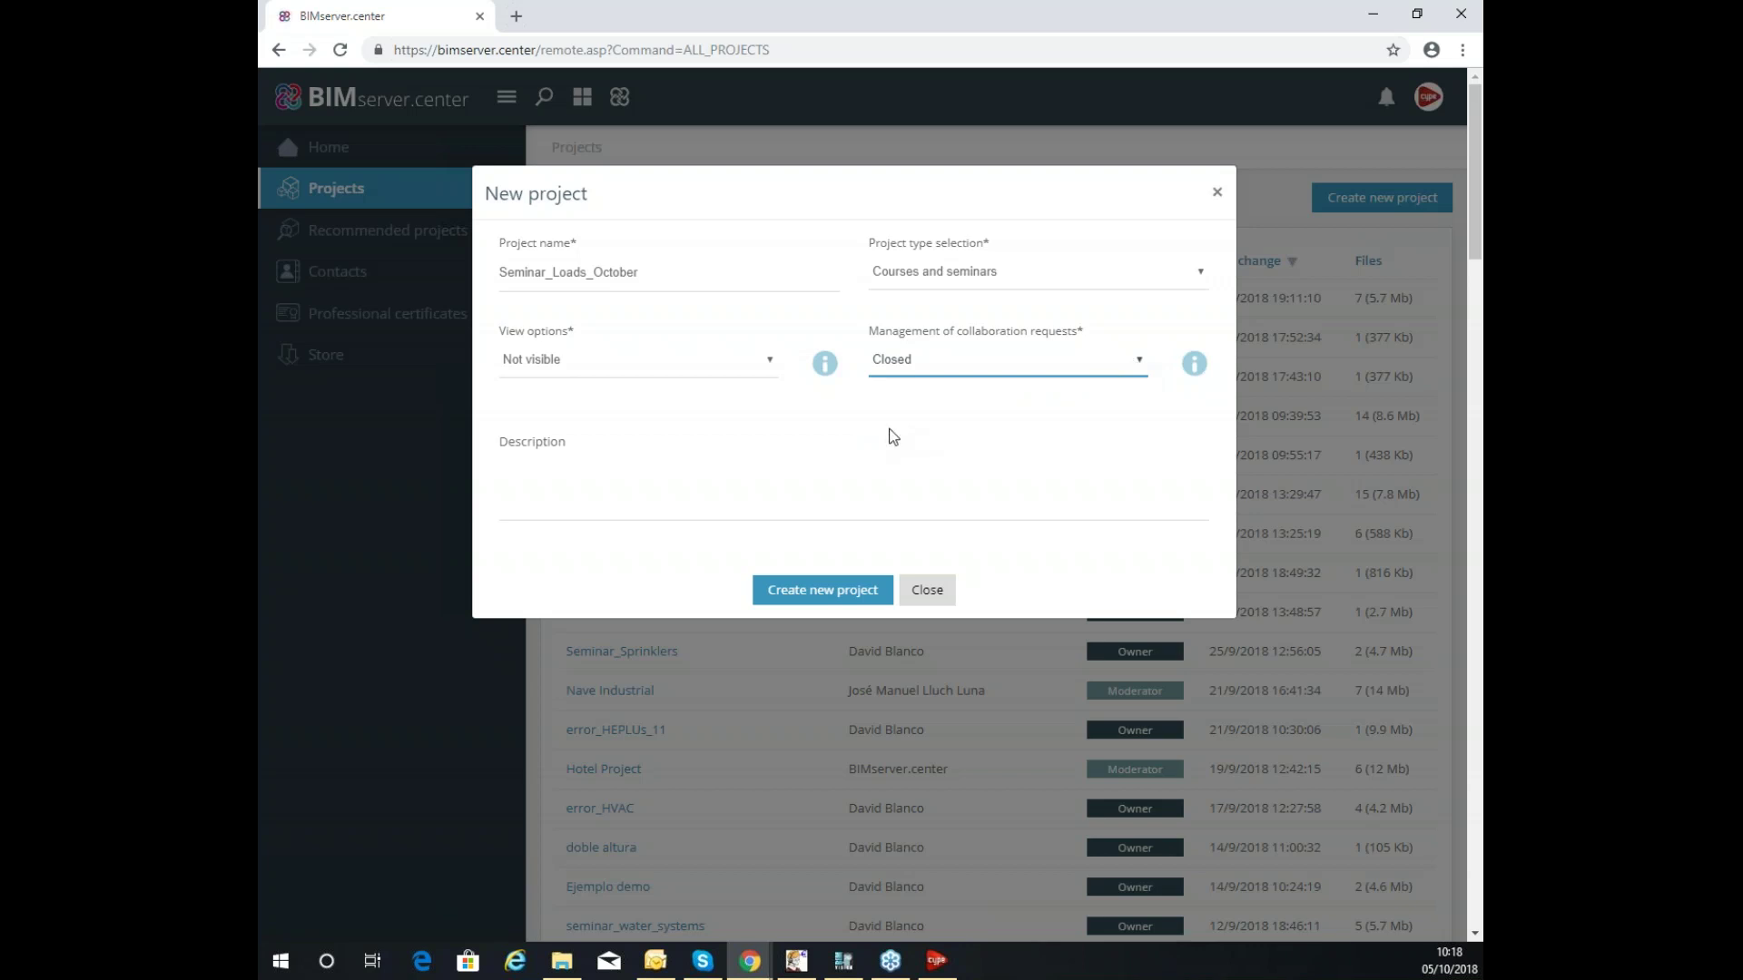
Add the description 'Thermal loads analysis' and create the project.
left_click(813, 500)
type("Thermal loads anal")
type("ysis")
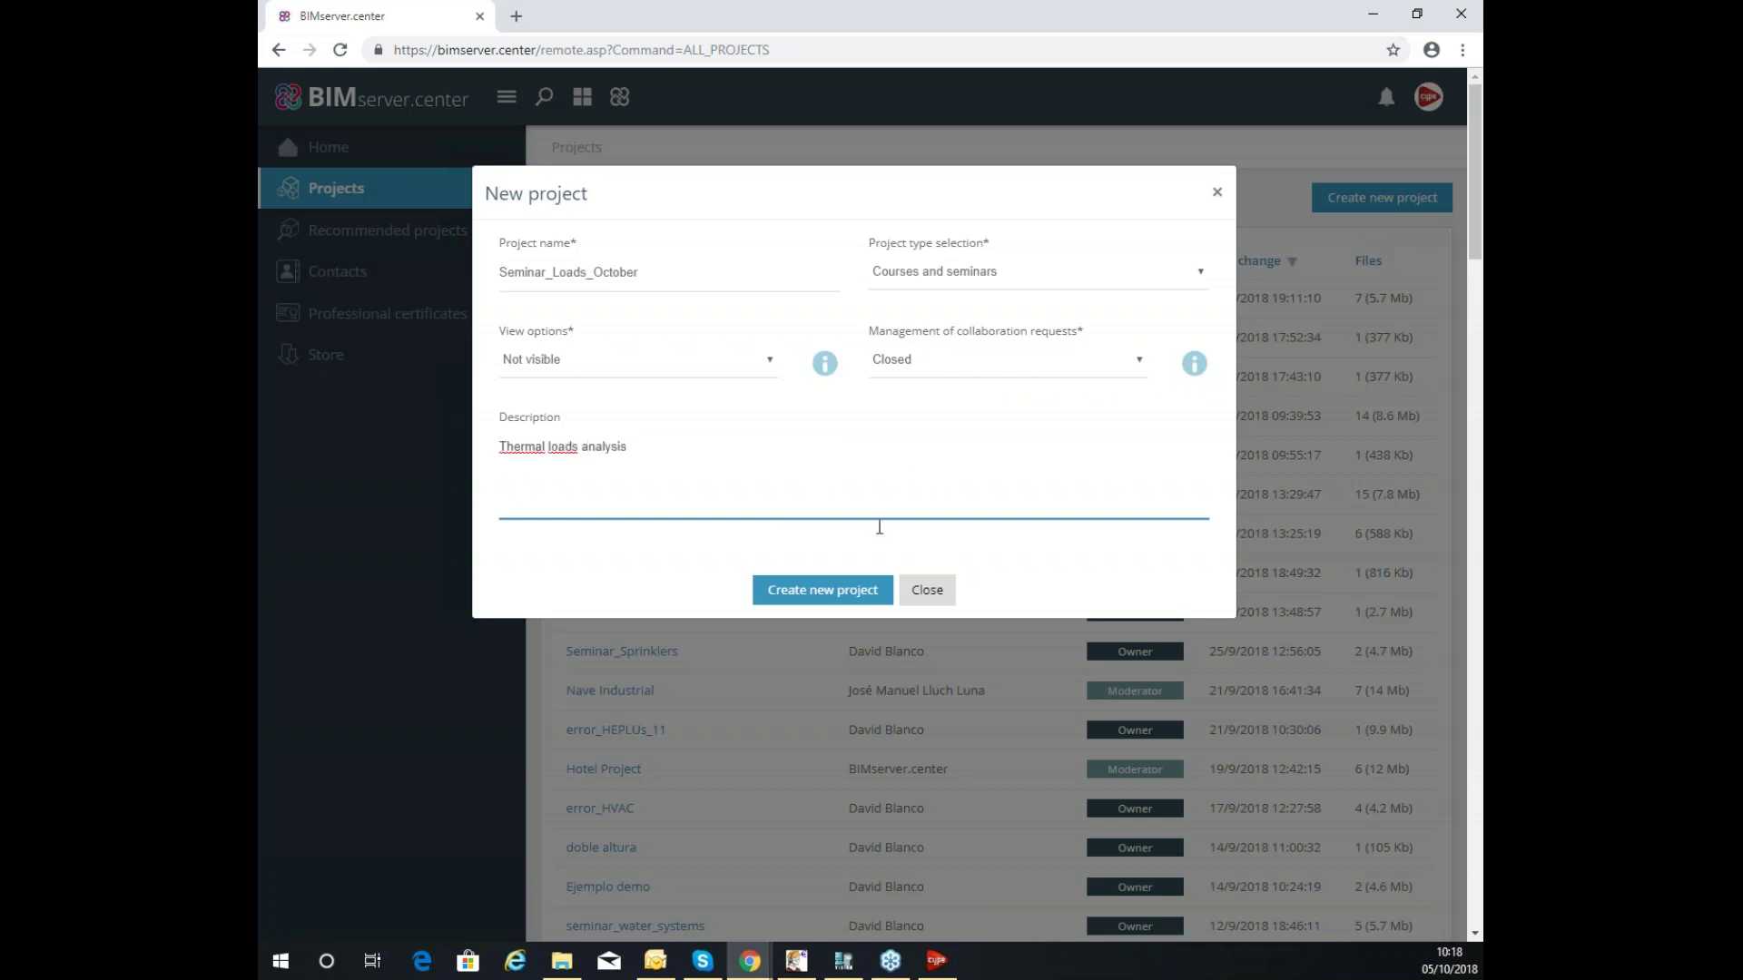
left_click(845, 591)
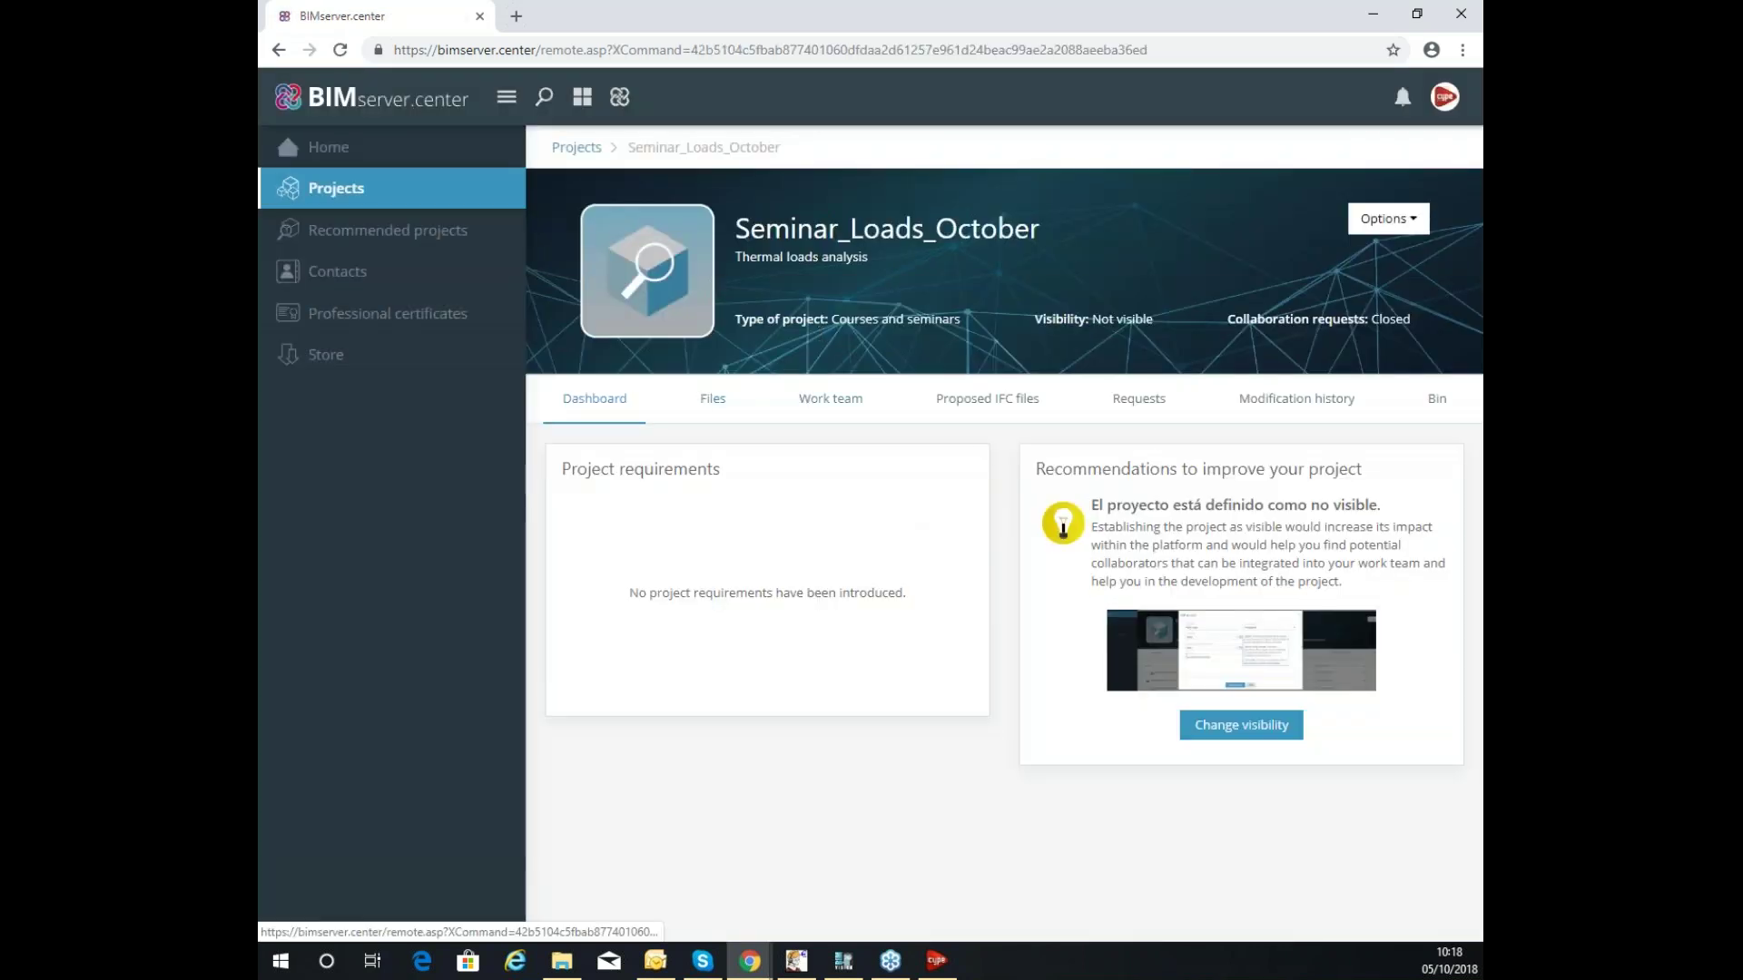
Check Seminar_Loads_October's Files and dashboard, then view its Work team.
left_click(713, 404)
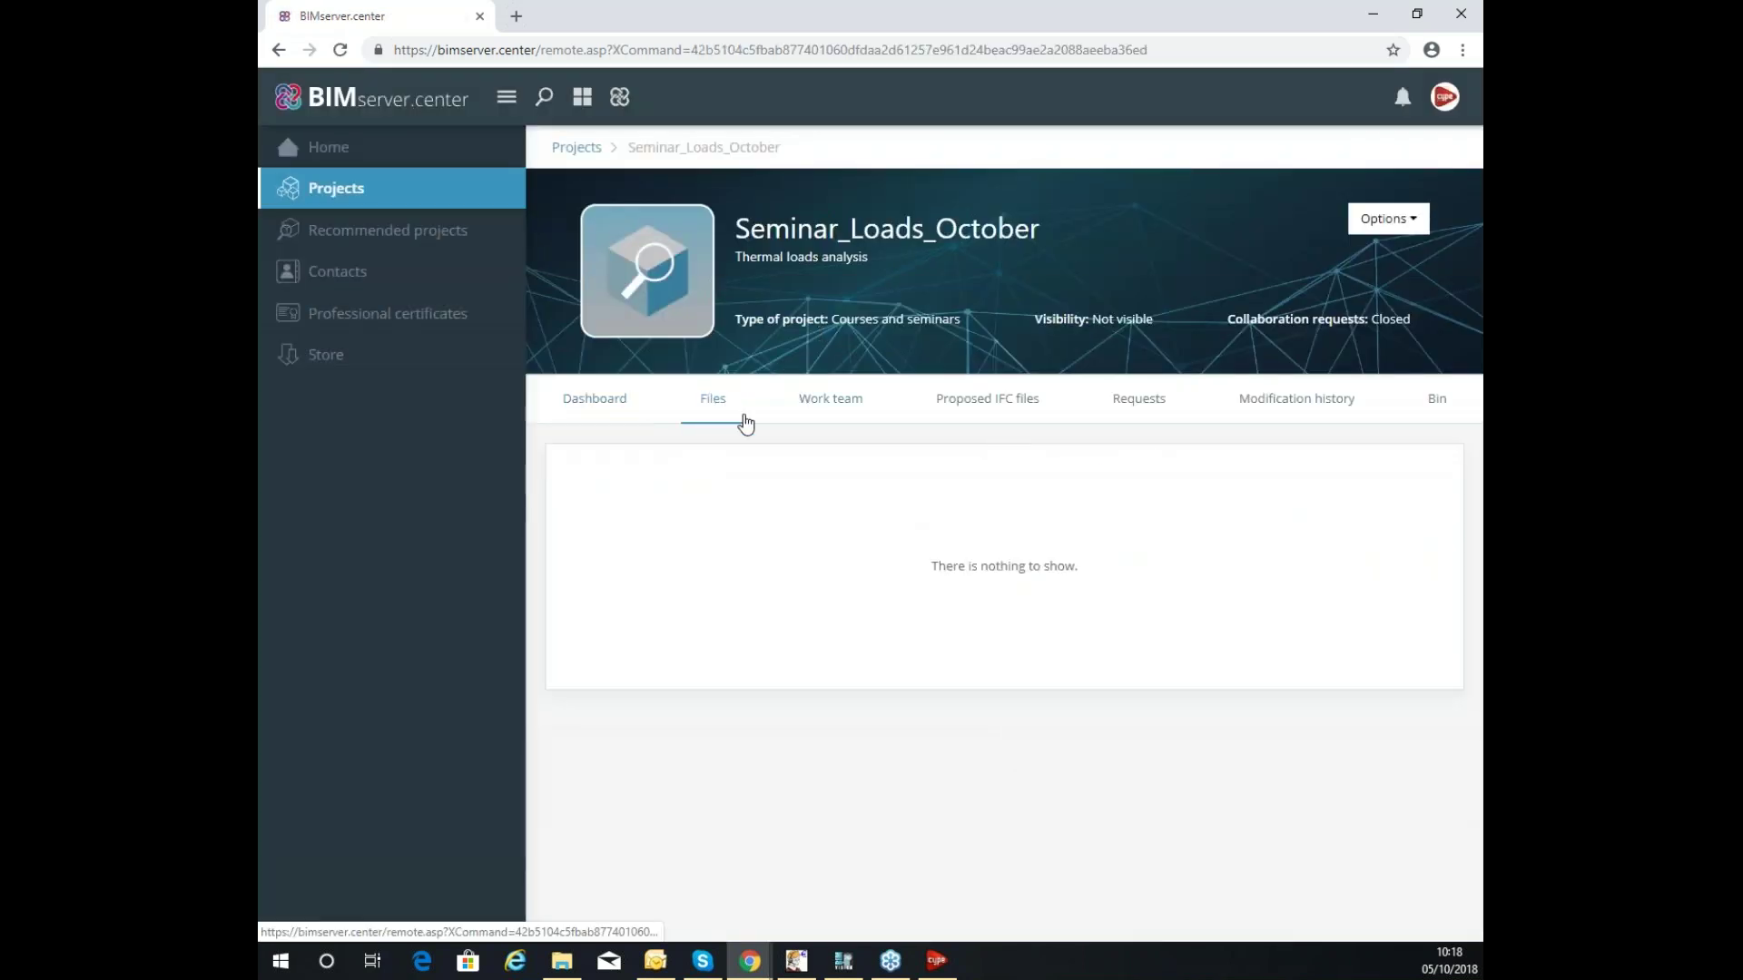
left_click(603, 404)
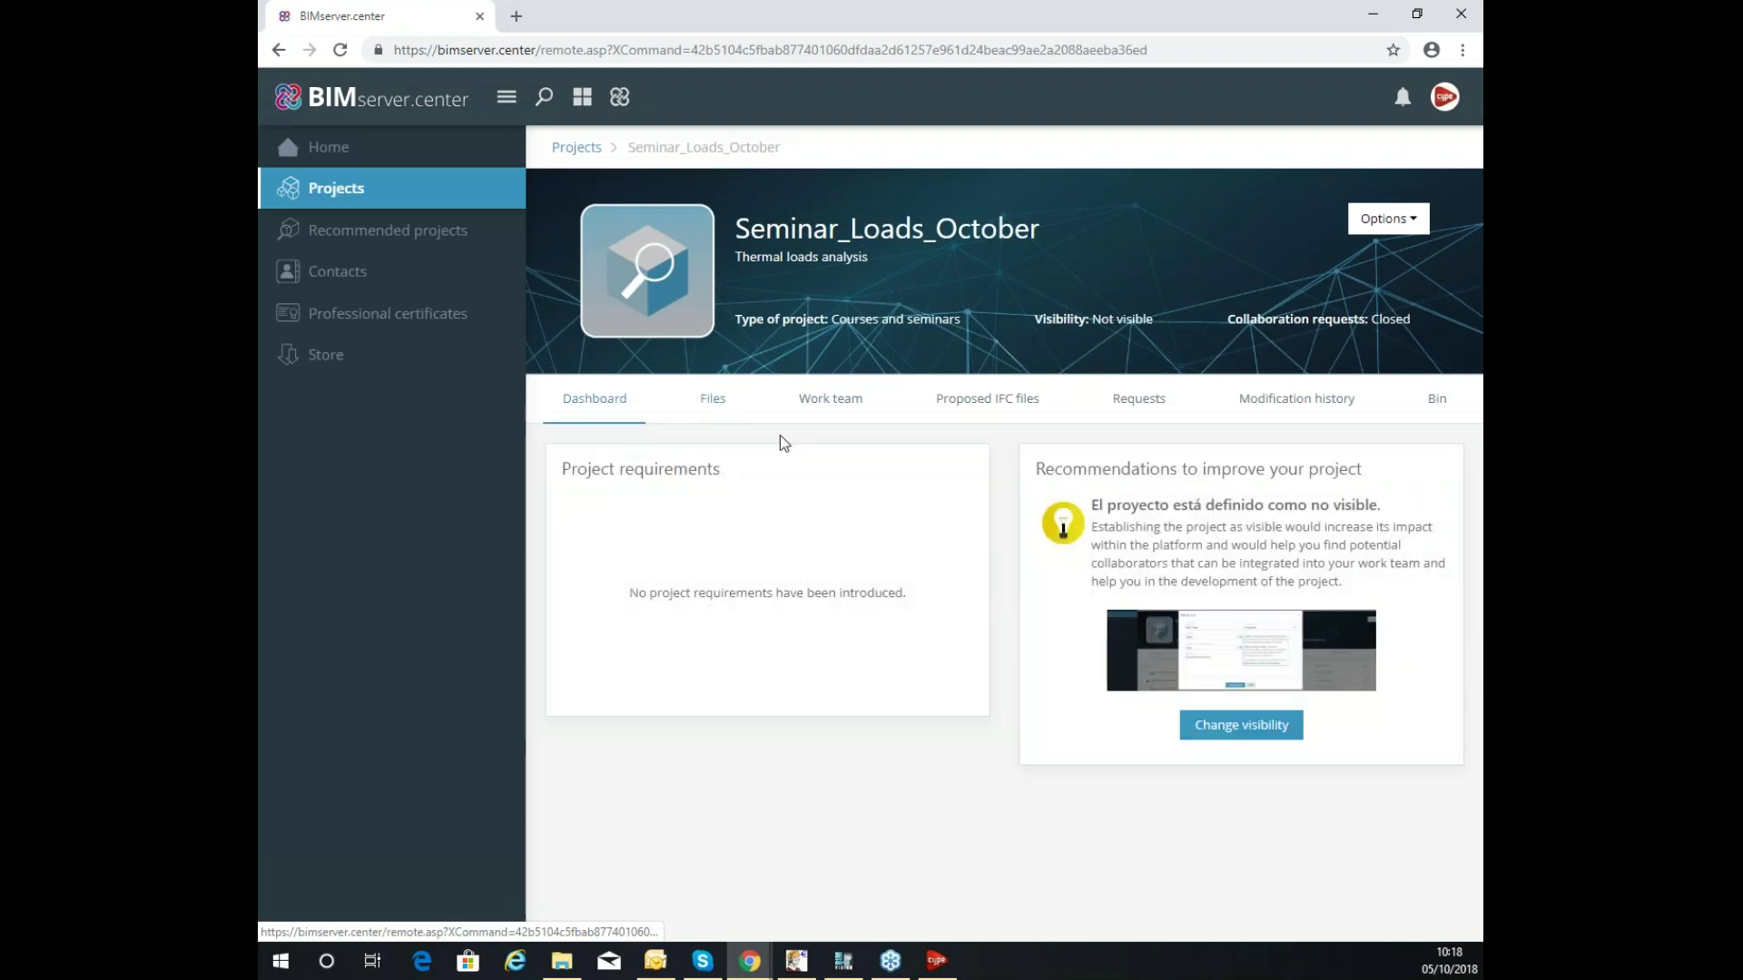
left_click(724, 409)
left_click(847, 404)
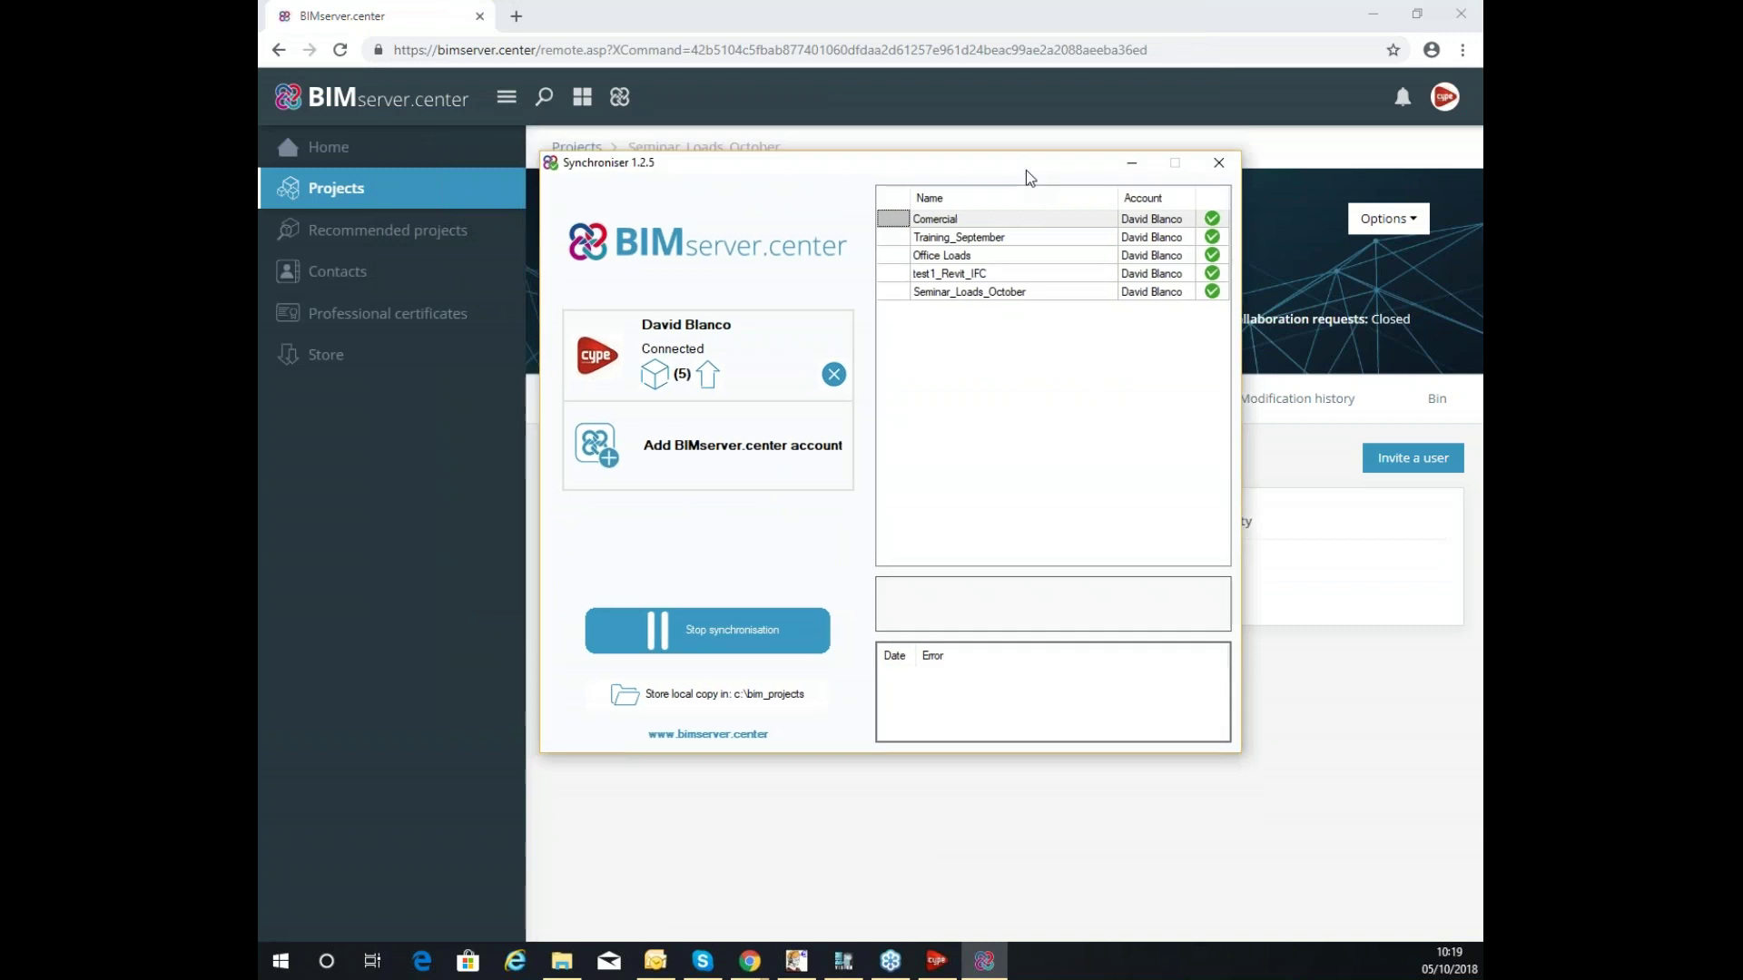
Select Seminar_Loads_October in the Synchroniser's project list, then minimise the Synchroniser.
left_click_drag(1009, 179, 1011, 181)
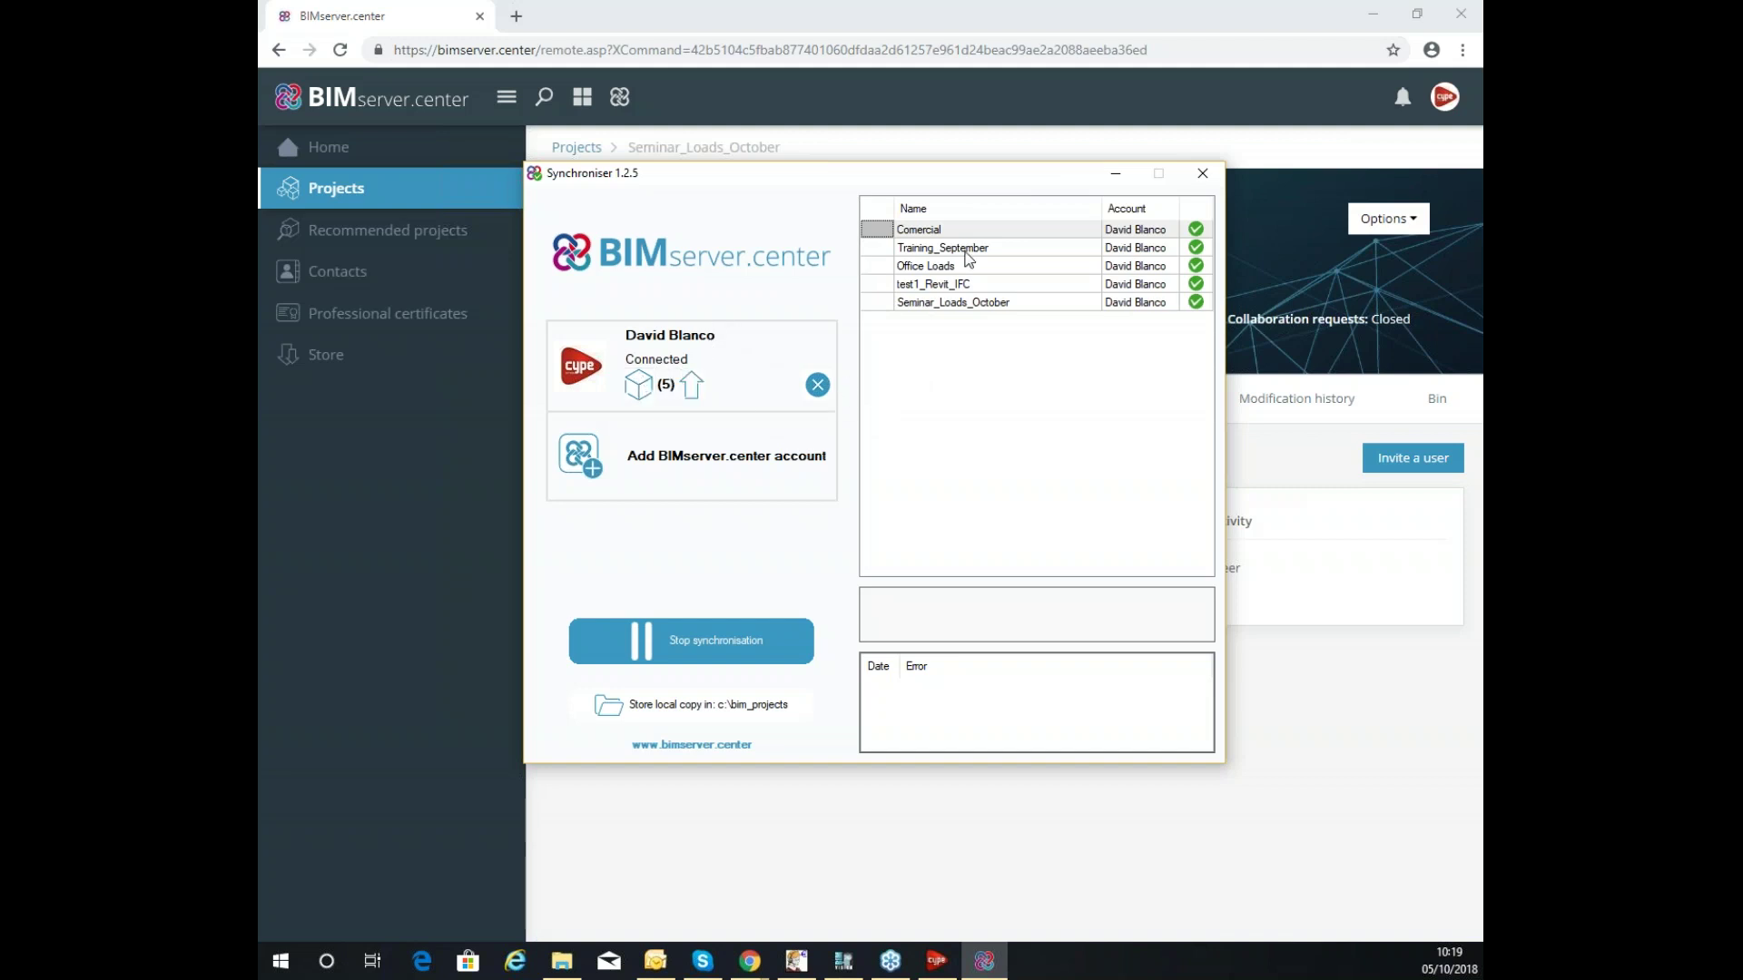
left_click(952, 306)
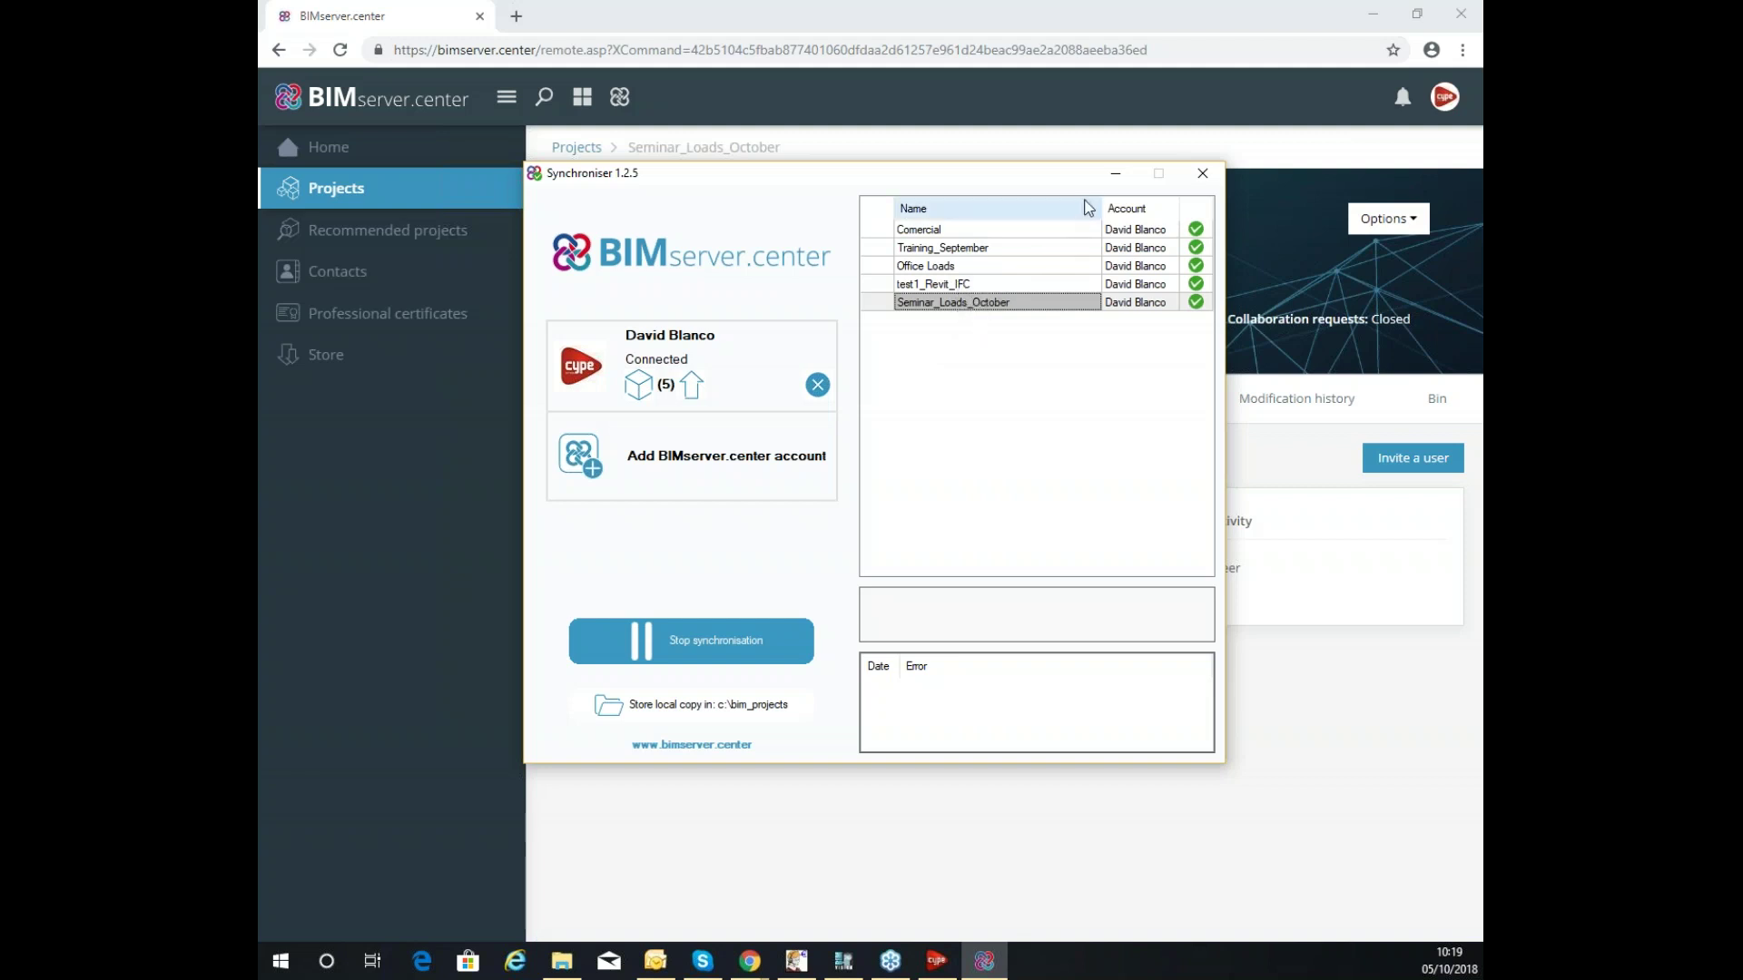
left_click(1116, 173)
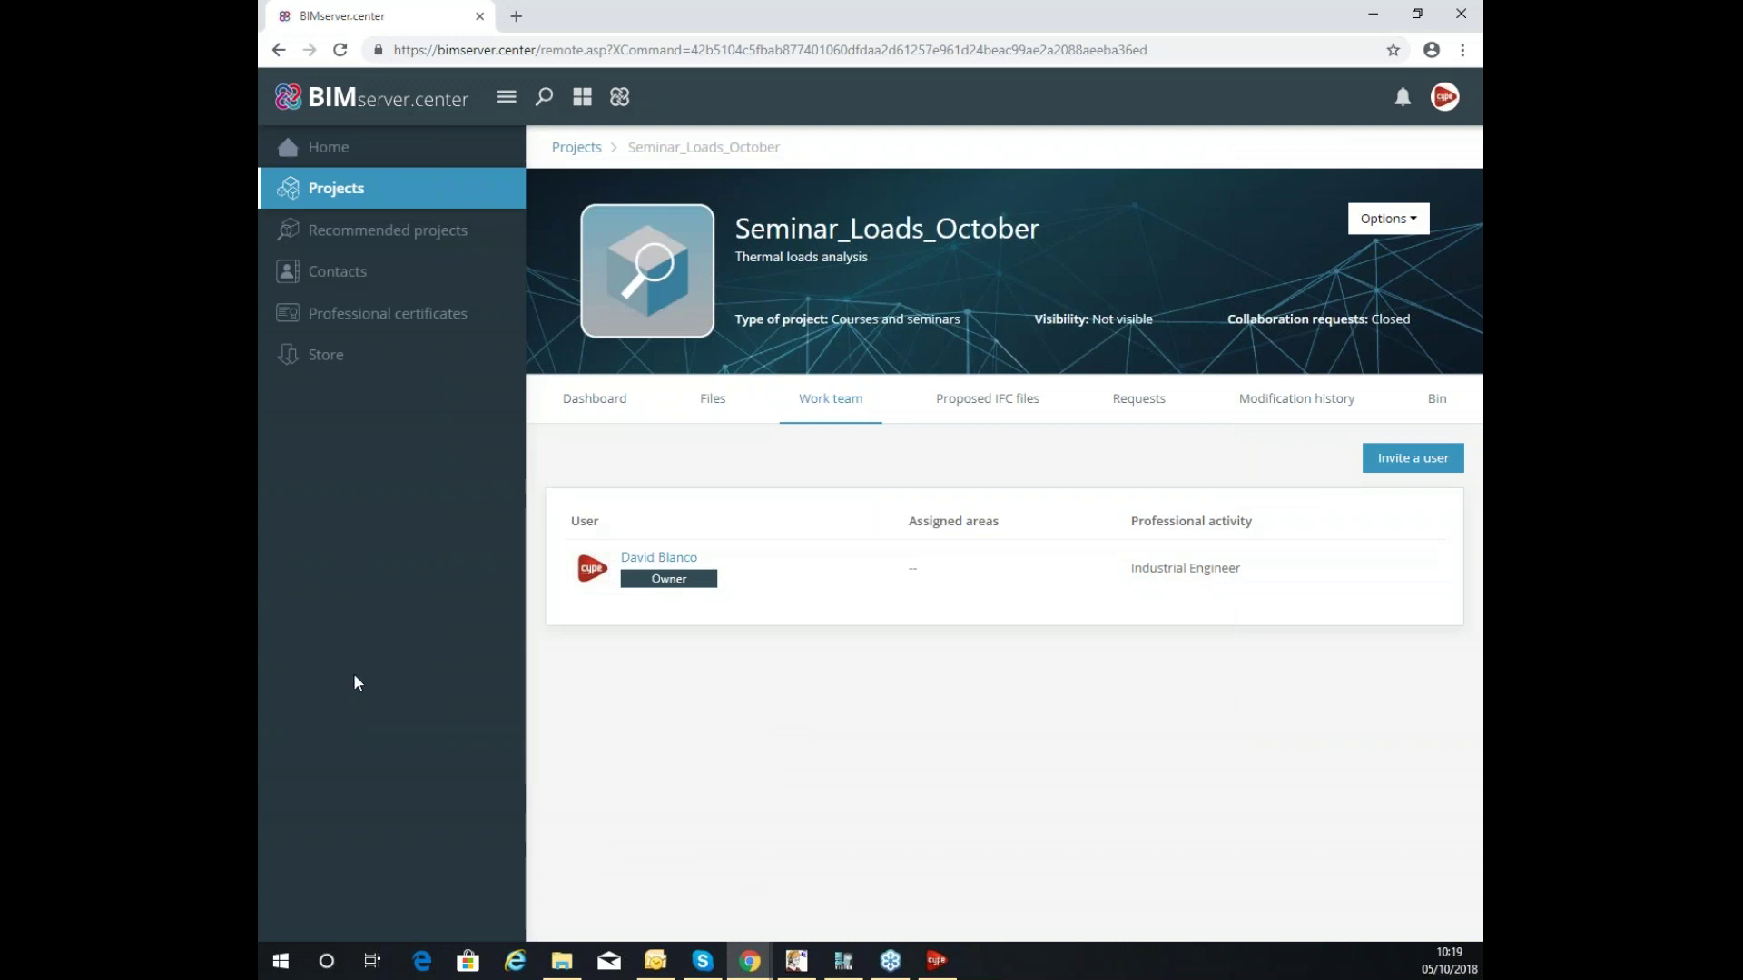
Confirm the project's Files list is empty, then restore Chrome to uncover the CYPE 2019 launcher.
left_click(682, 414)
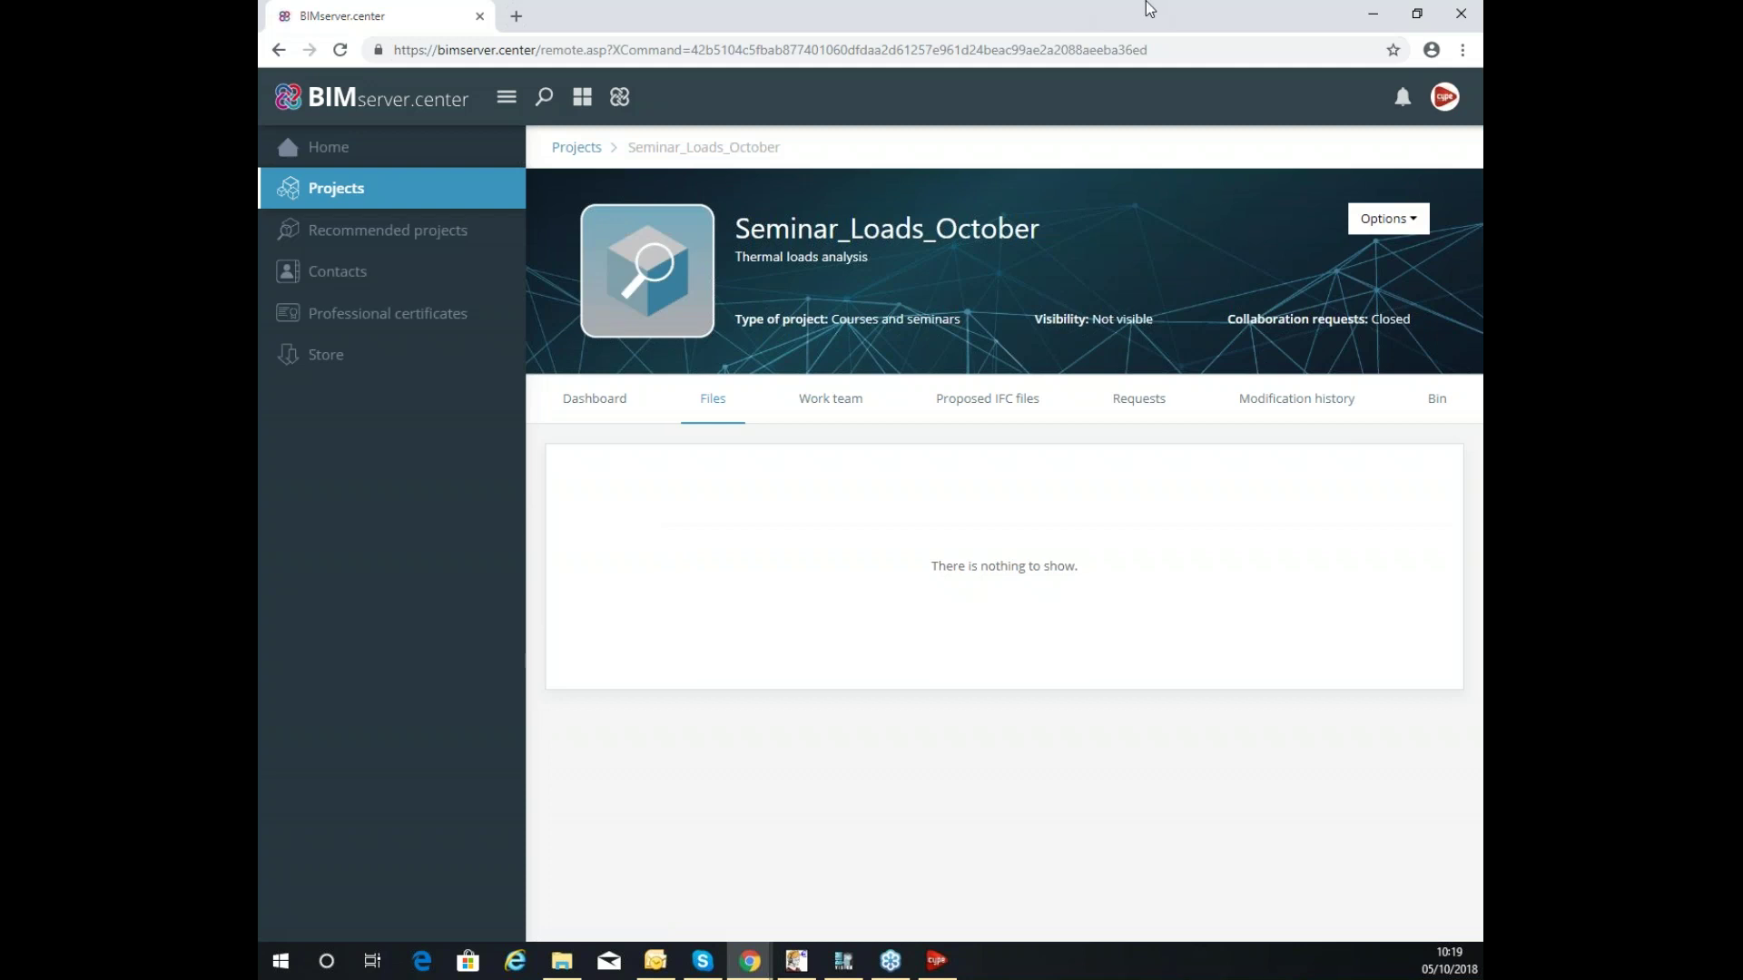
left_click_drag(1214, 11, 258, 385)
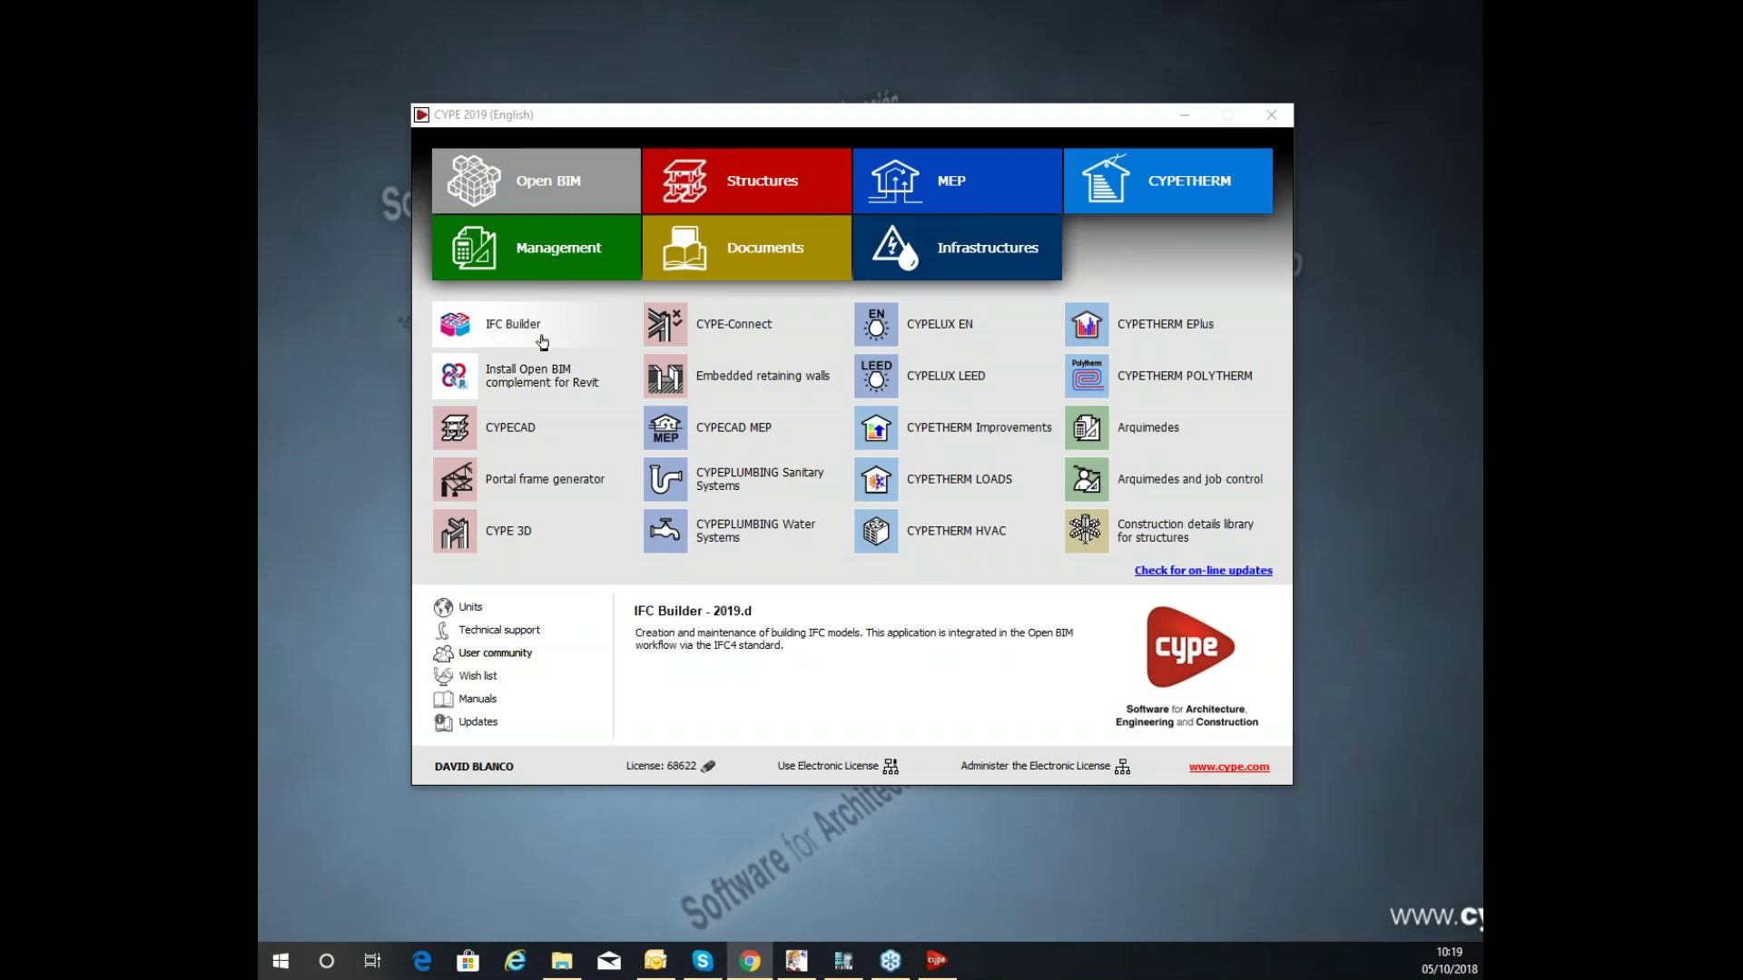
Filter CYPE 2019 to Open BIM applications and launch IFC Builder.
left_click(563, 203)
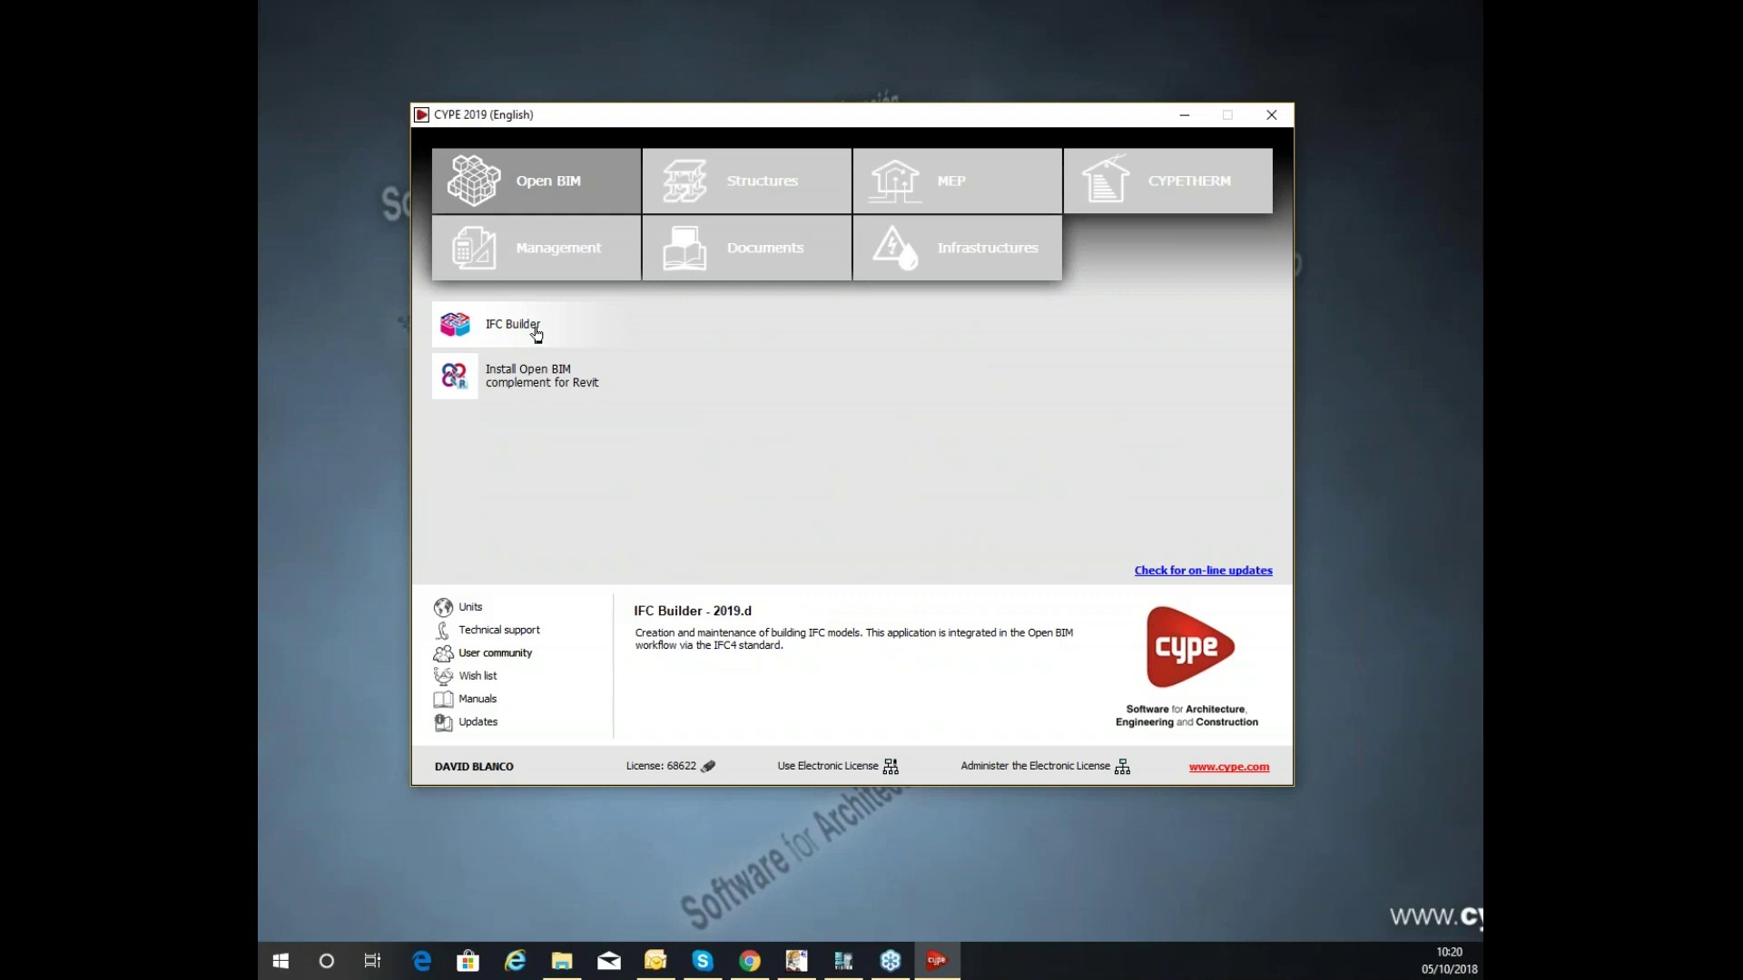
left_click(513, 325)
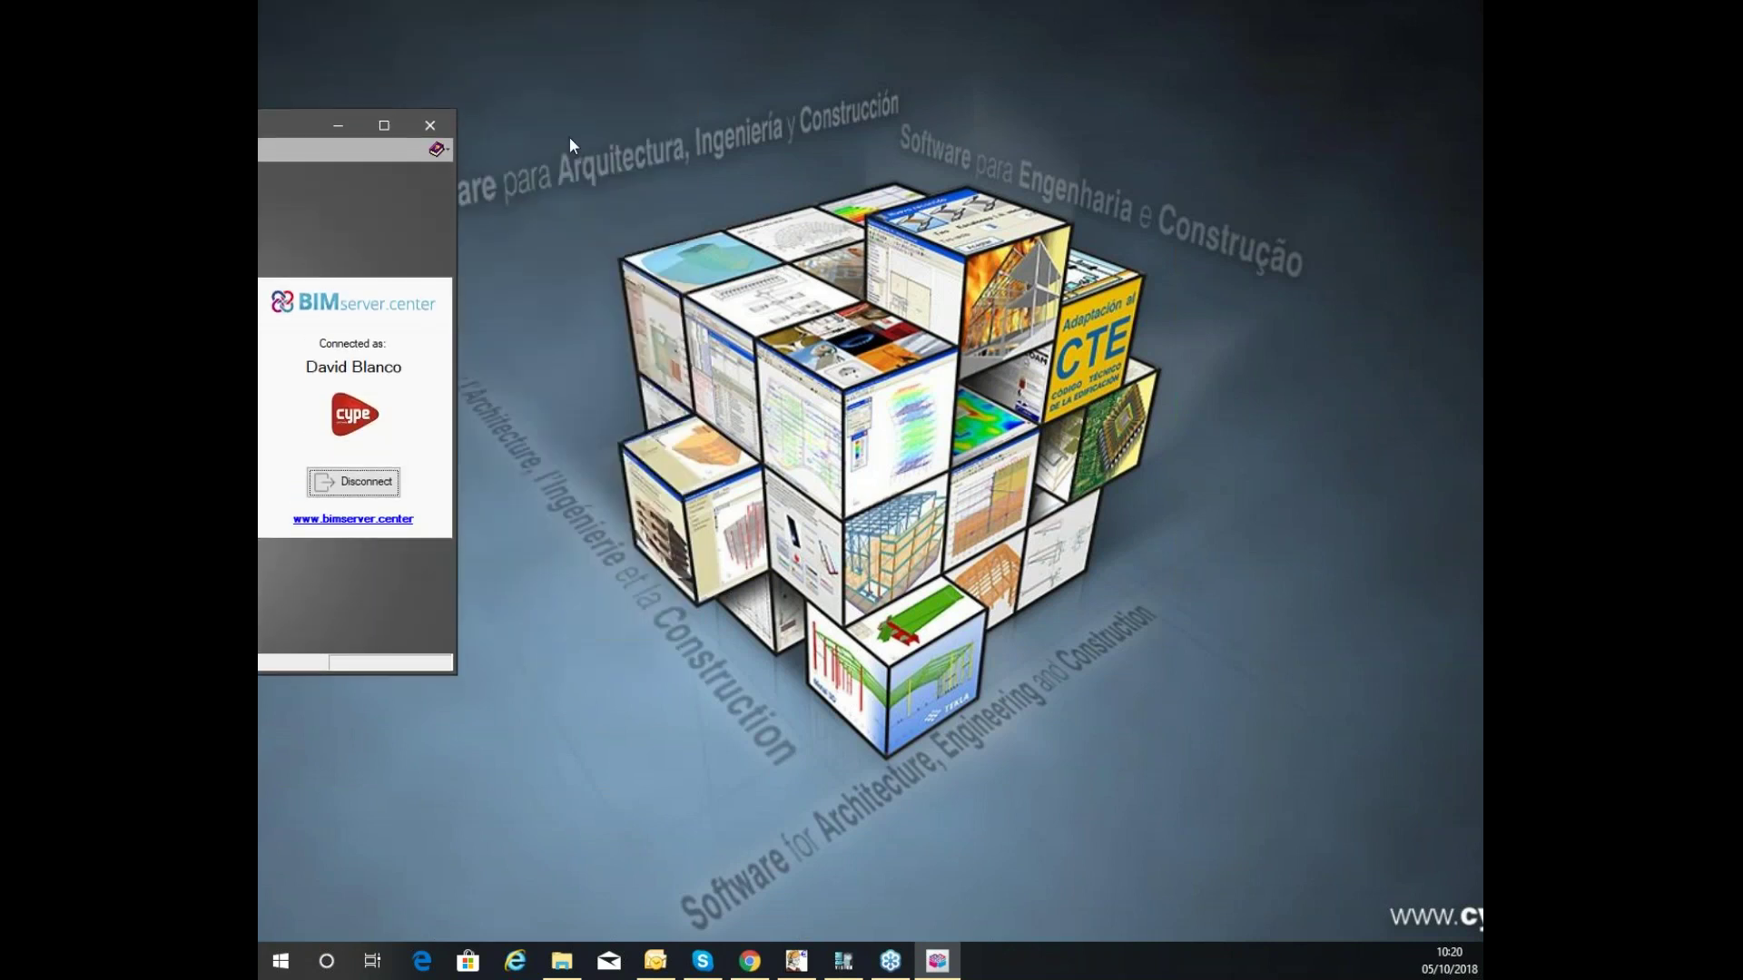
Move the IFC Builder start window to the top and maximise it.
left_click_drag(274, 126, 1035, 5)
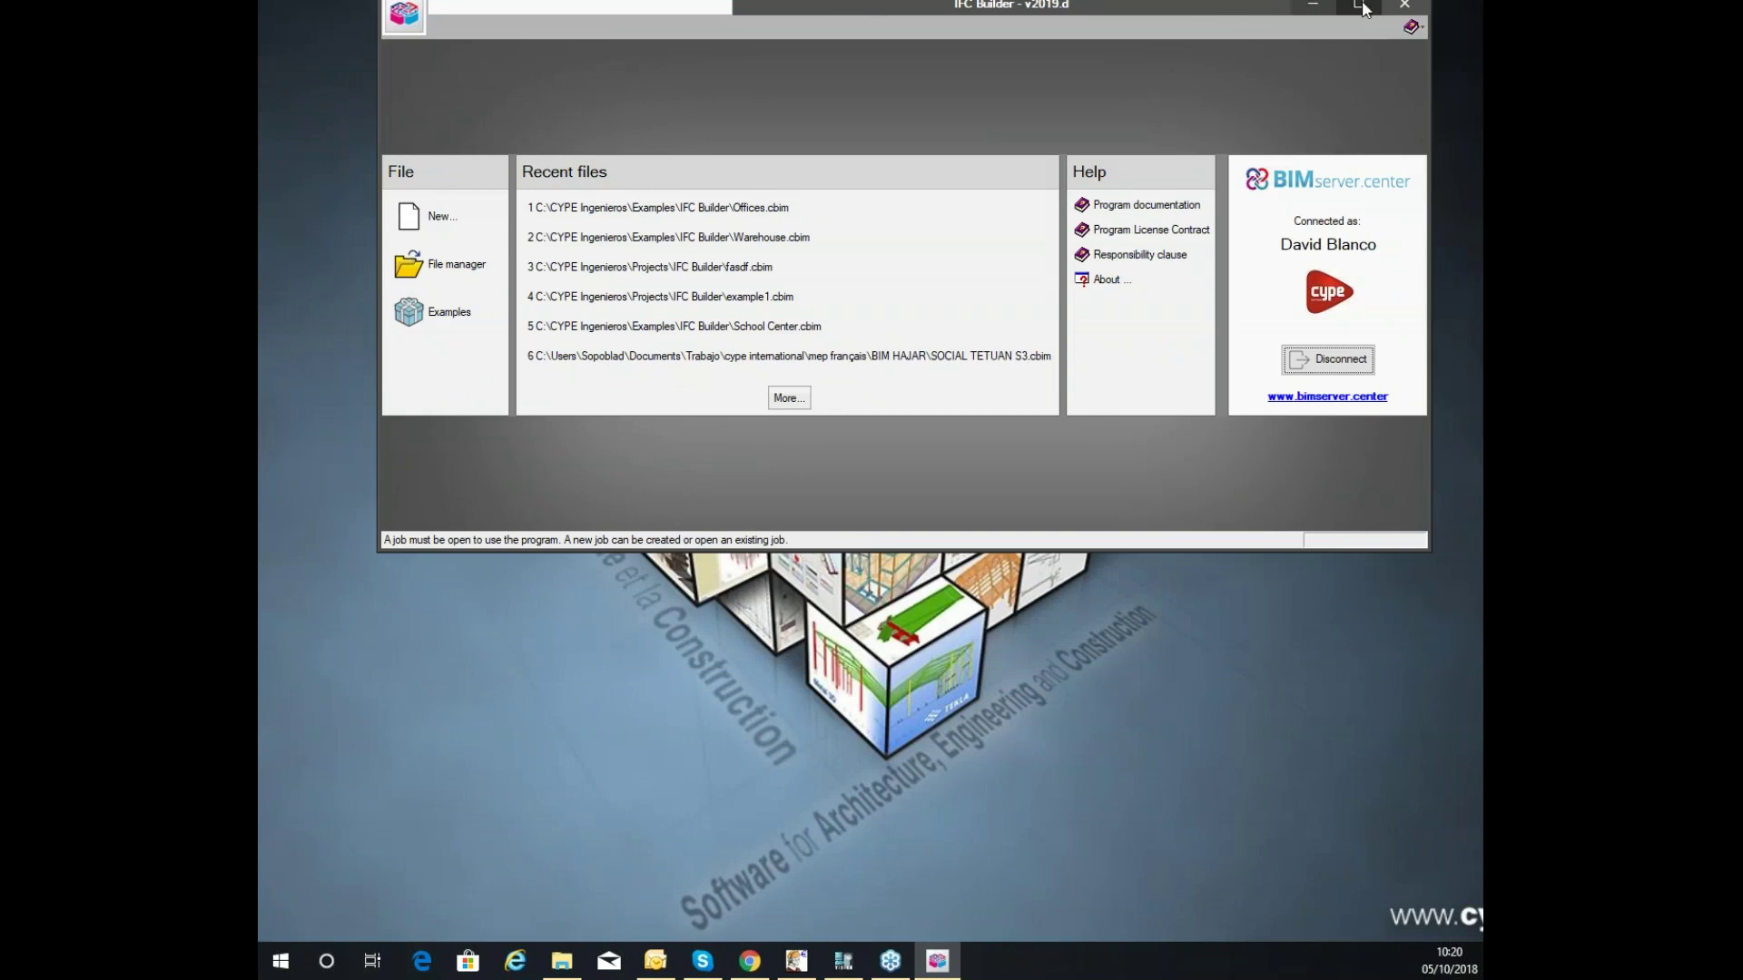
left_click(1359, 5)
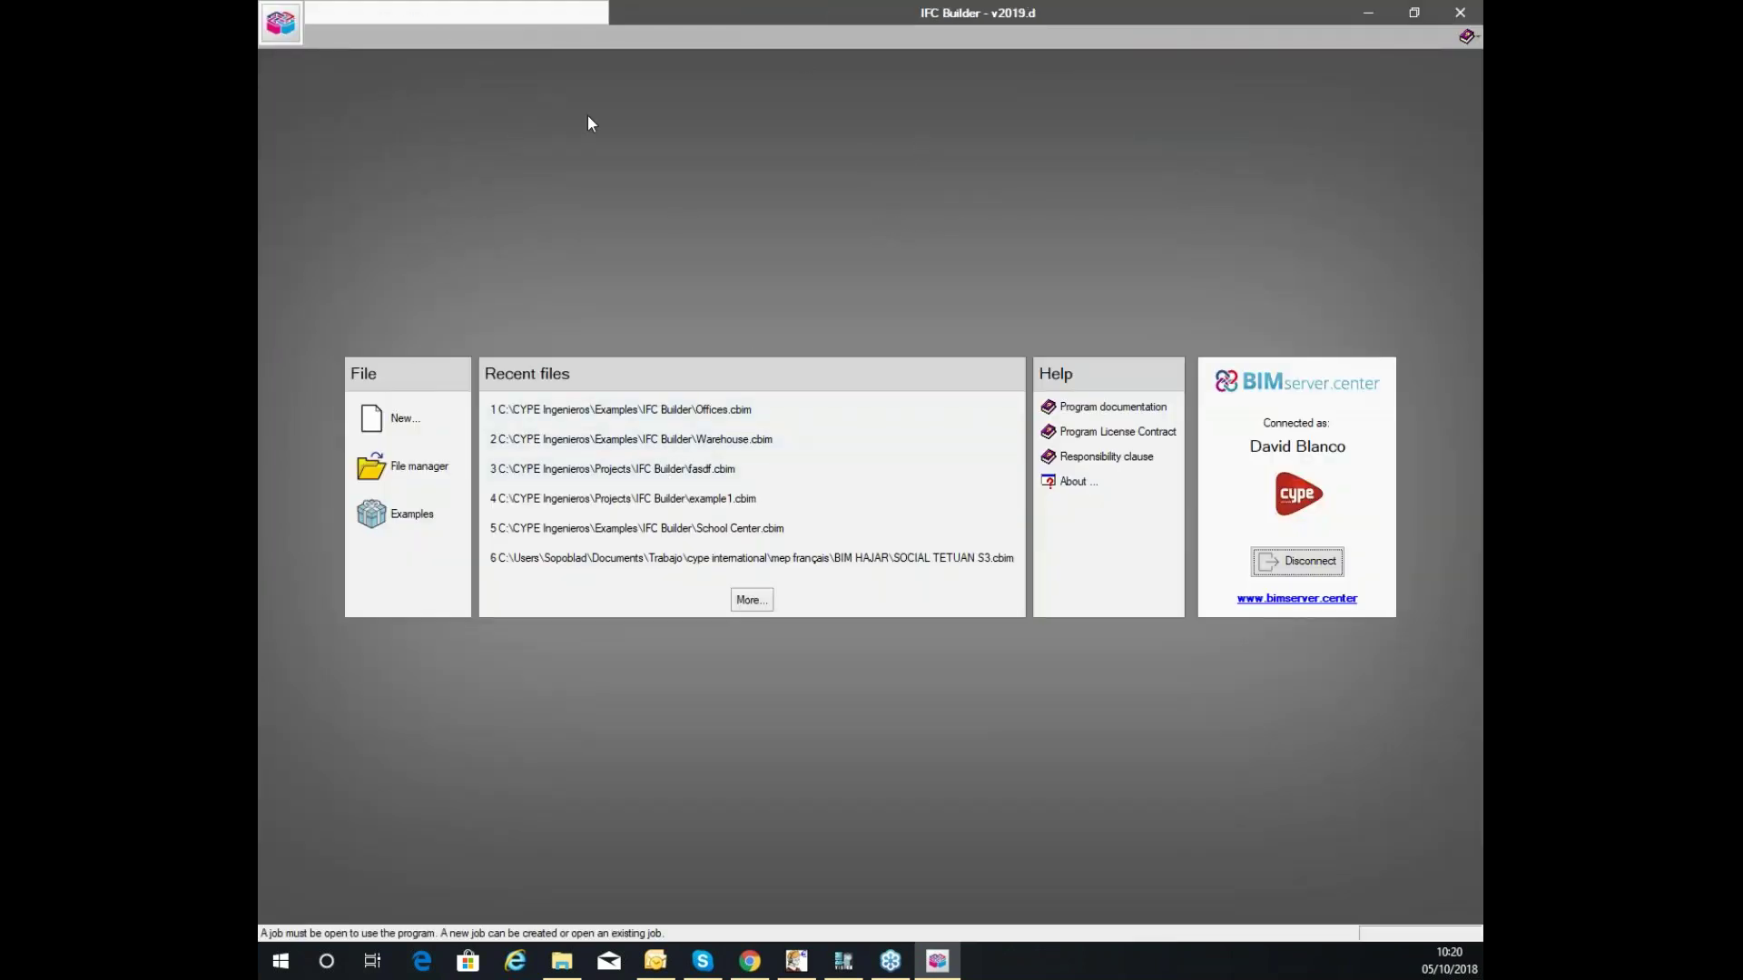
left_click(539, 505)
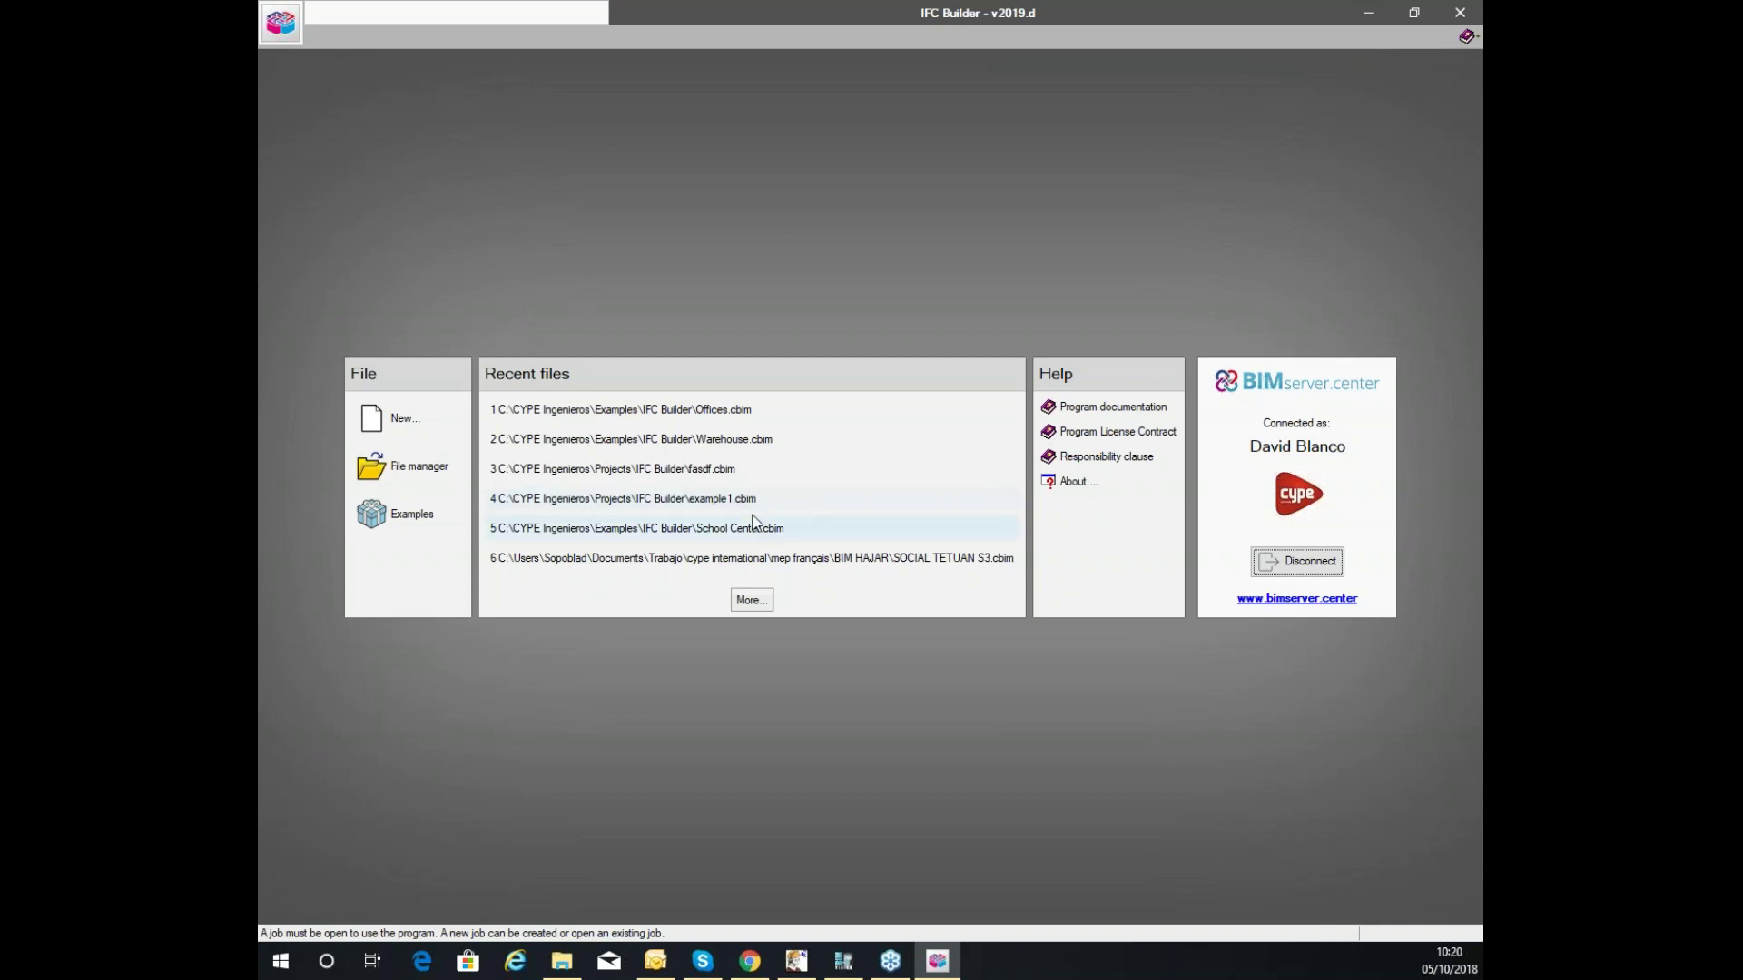
Start a new job named 'new', decline overwriting, and add '1' to the file name.
left_click(414, 416)
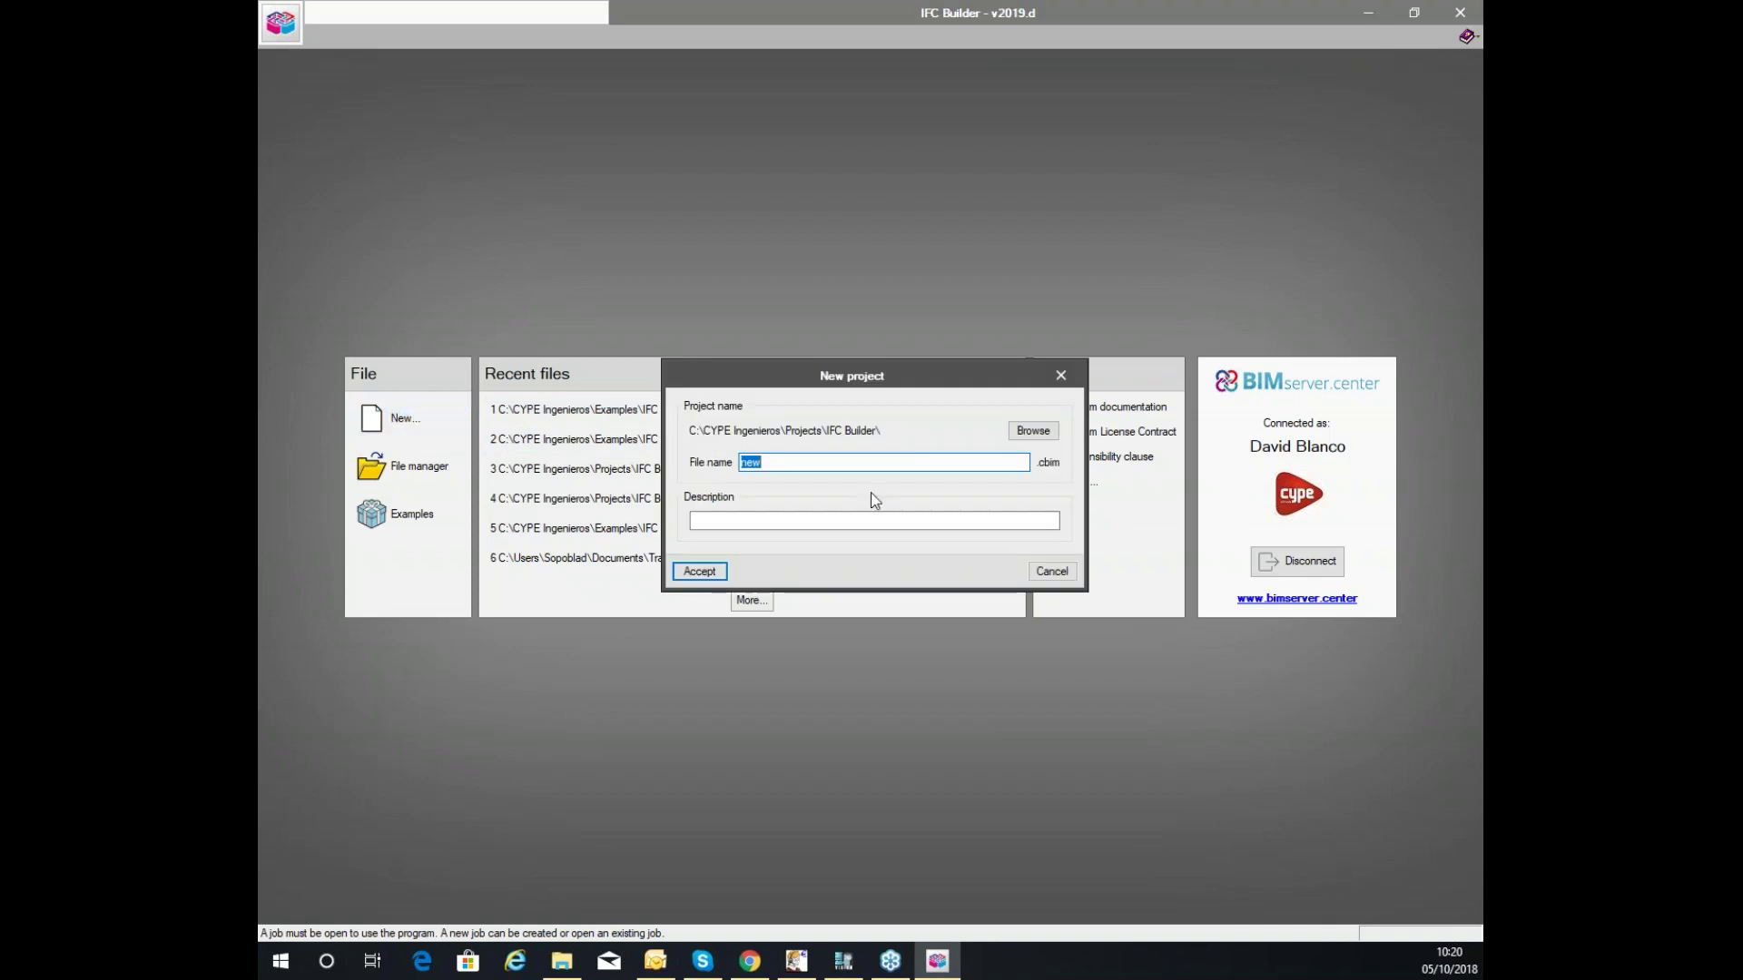
type("new")
left_click(723, 572)
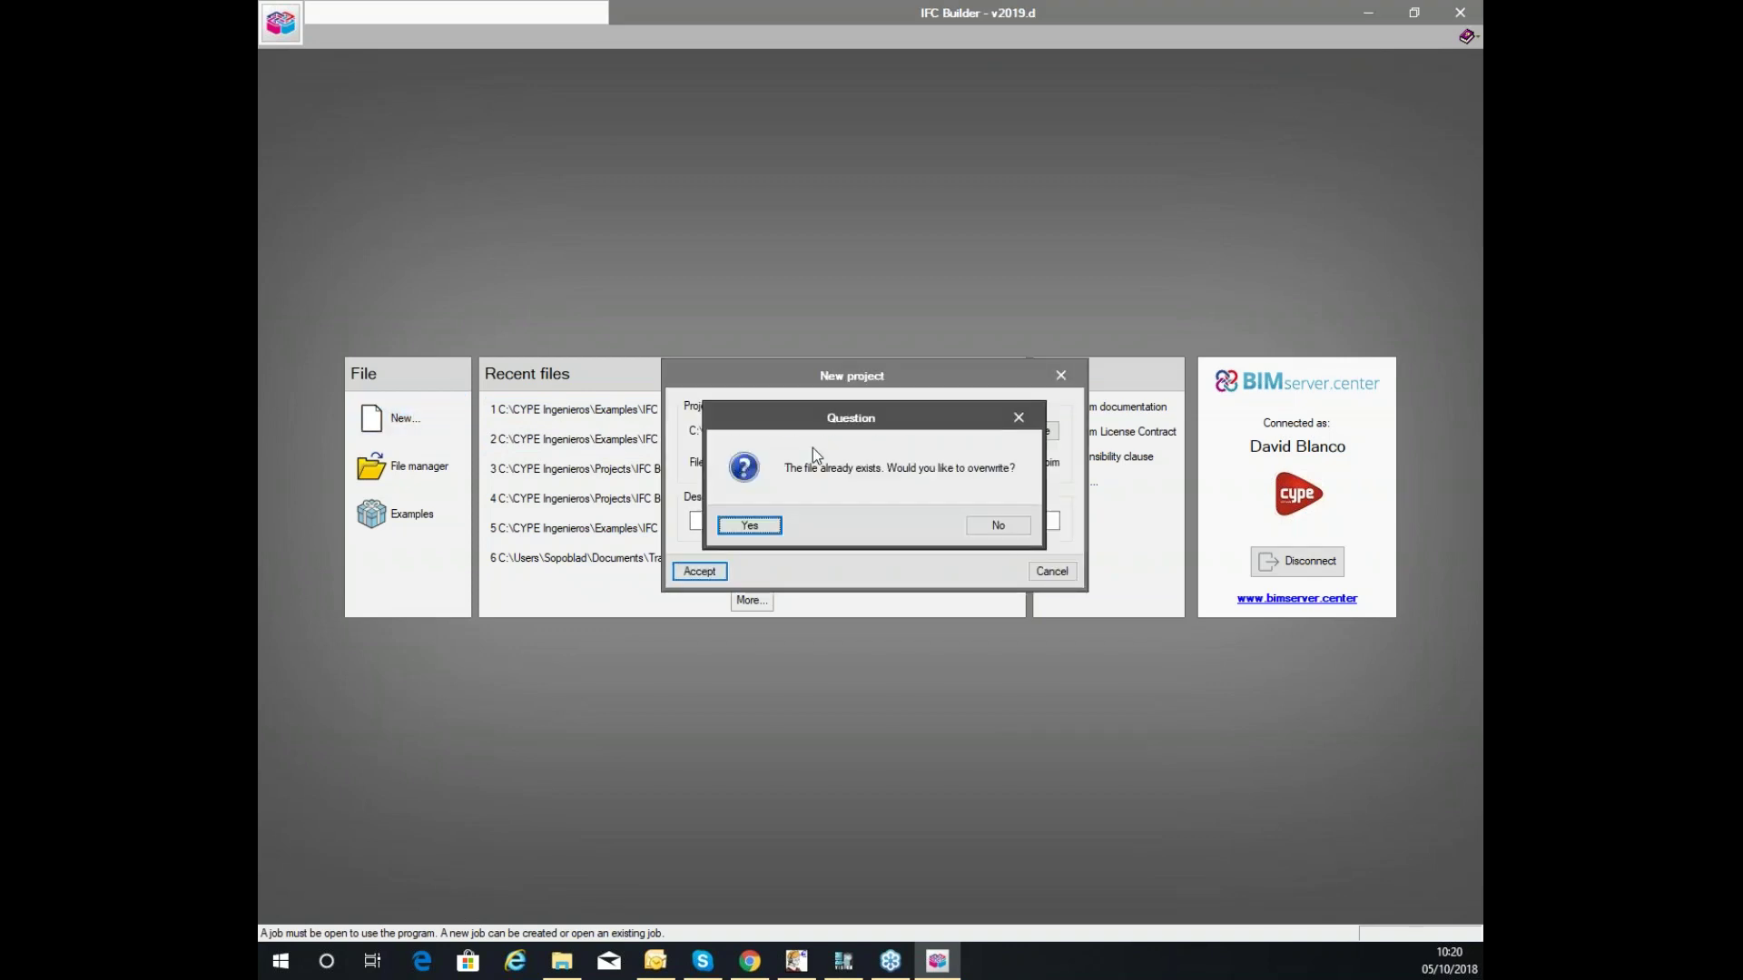
left_click(980, 526)
left_click(894, 465)
type("111")
left_click(699, 571)
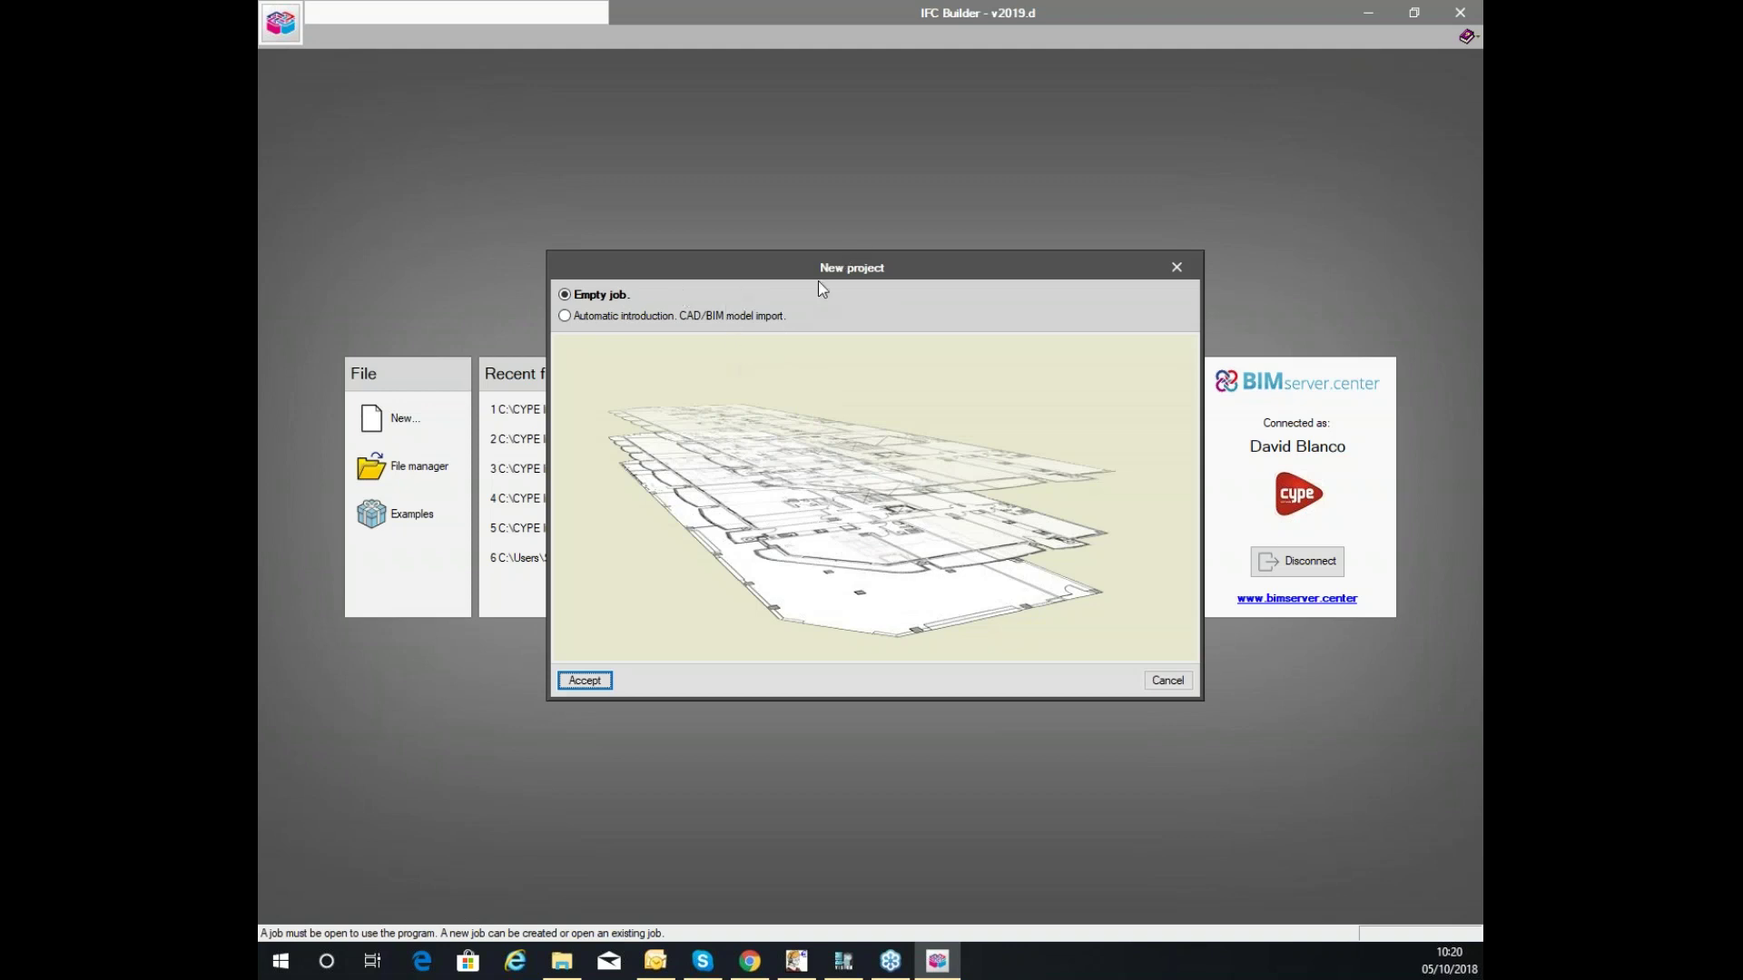
Choose Empty job instead of CAD/BIM import and create the job.
left_click(685, 317)
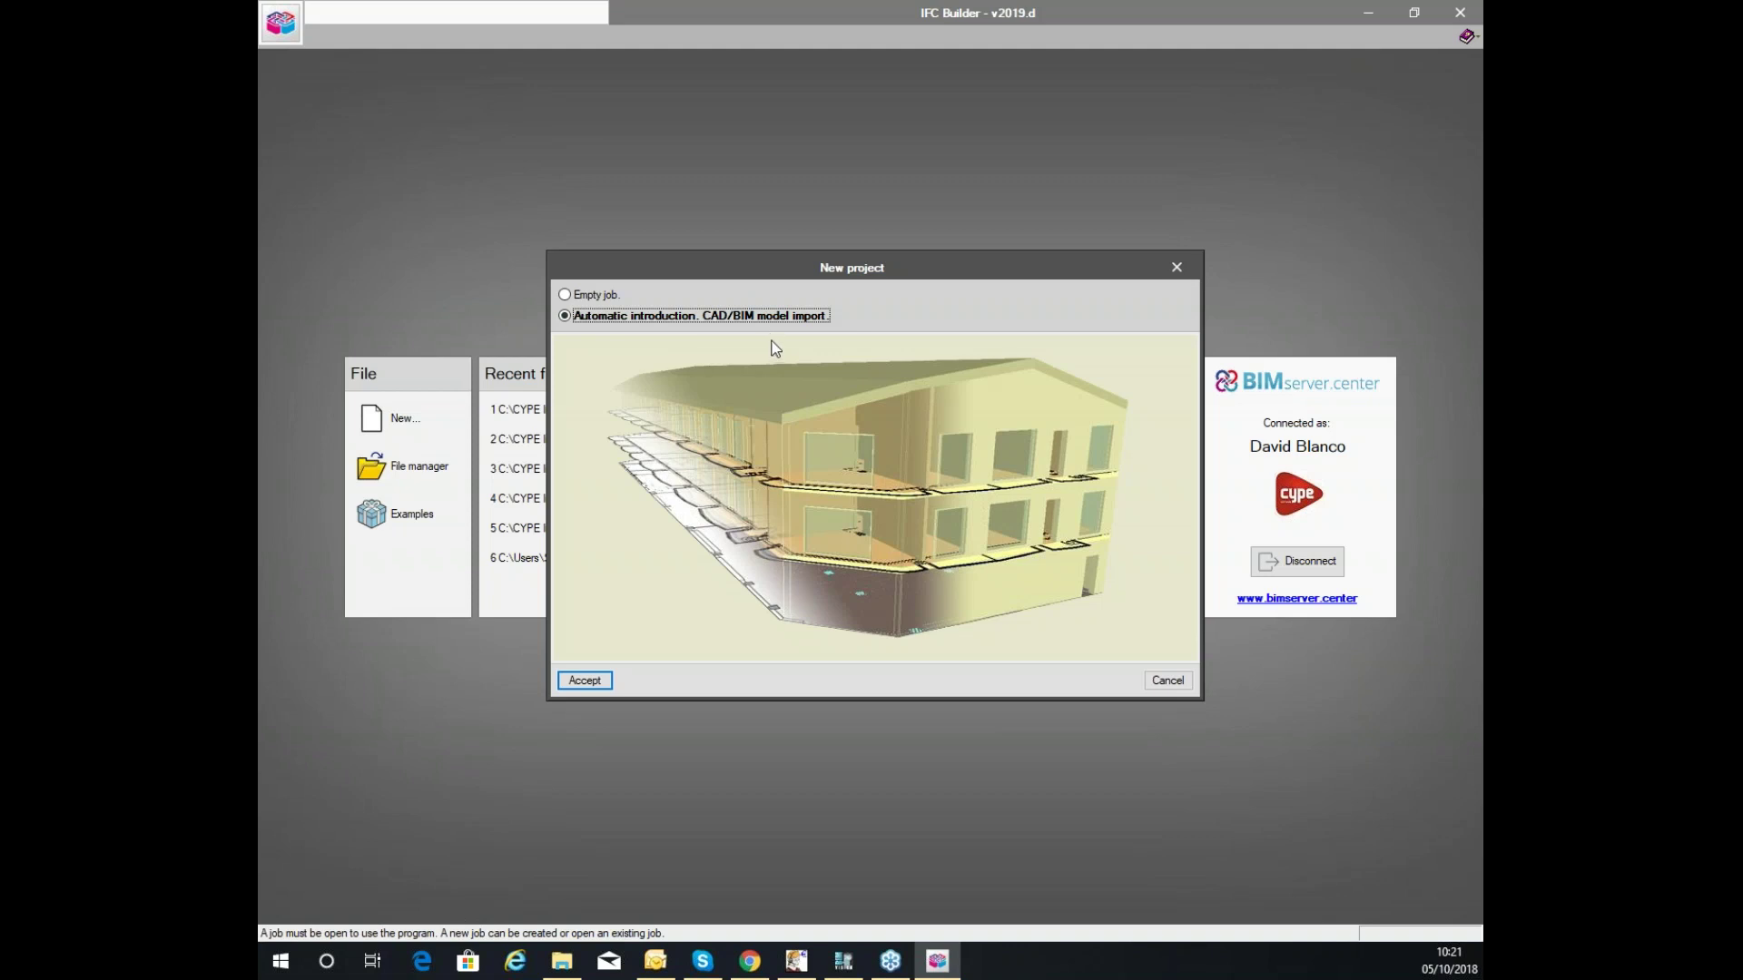
left_click(599, 296)
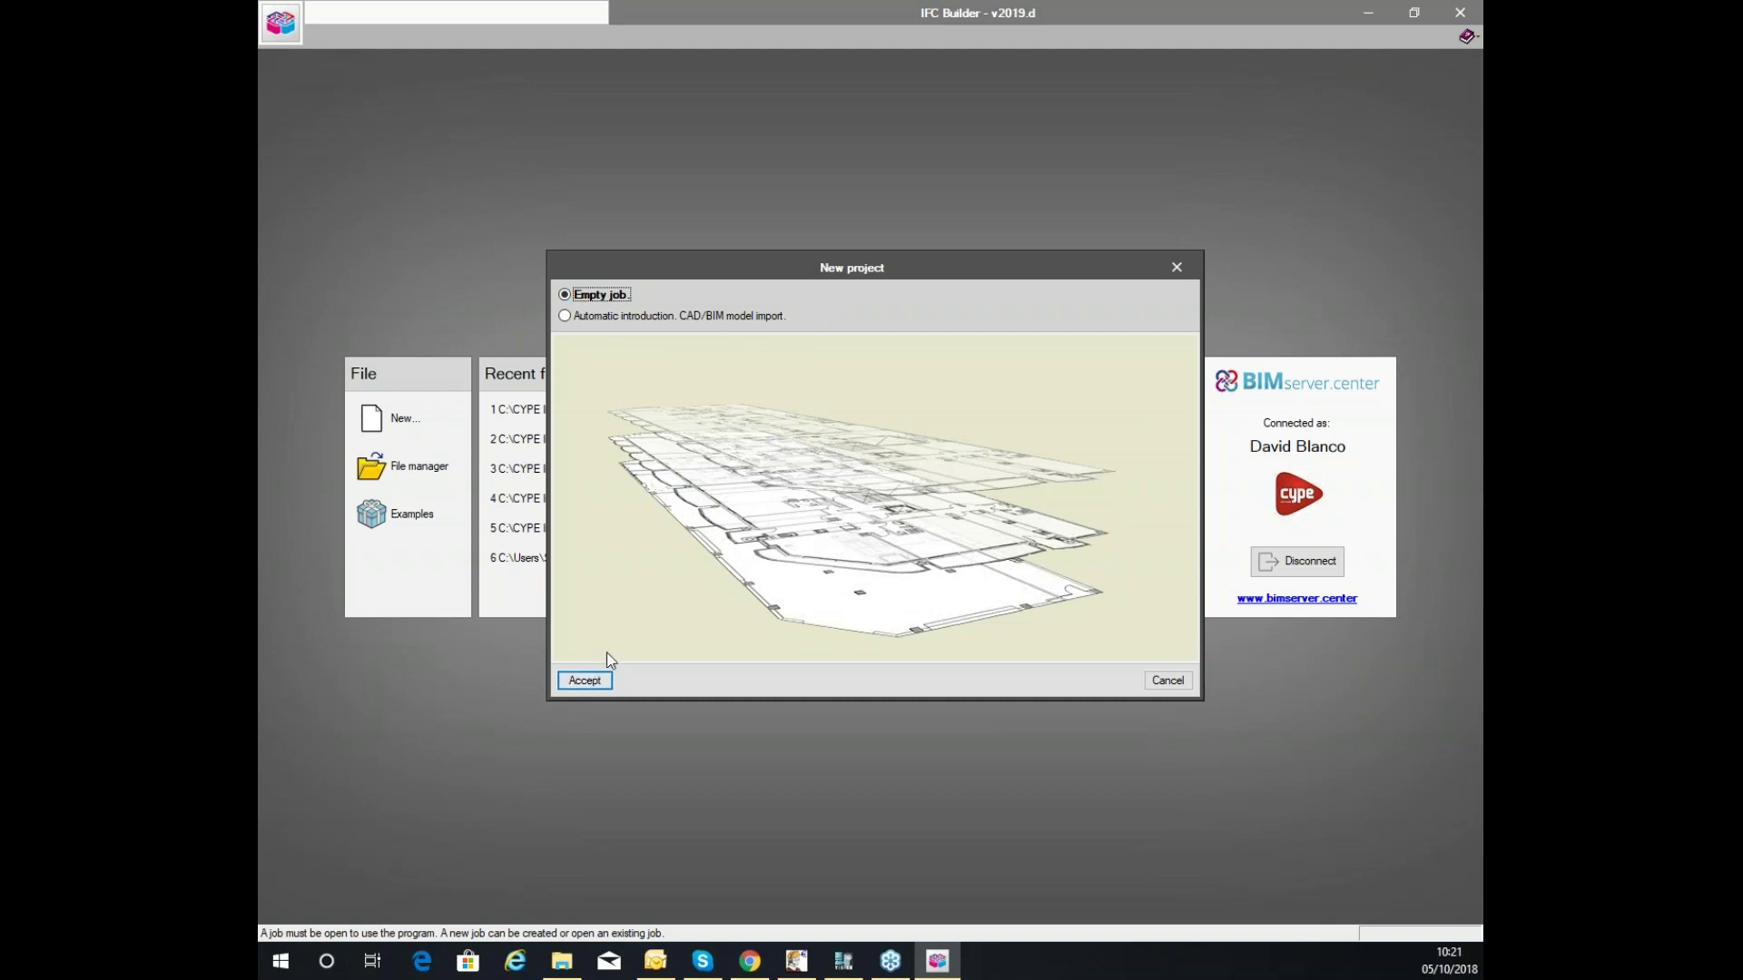
left_click(581, 680)
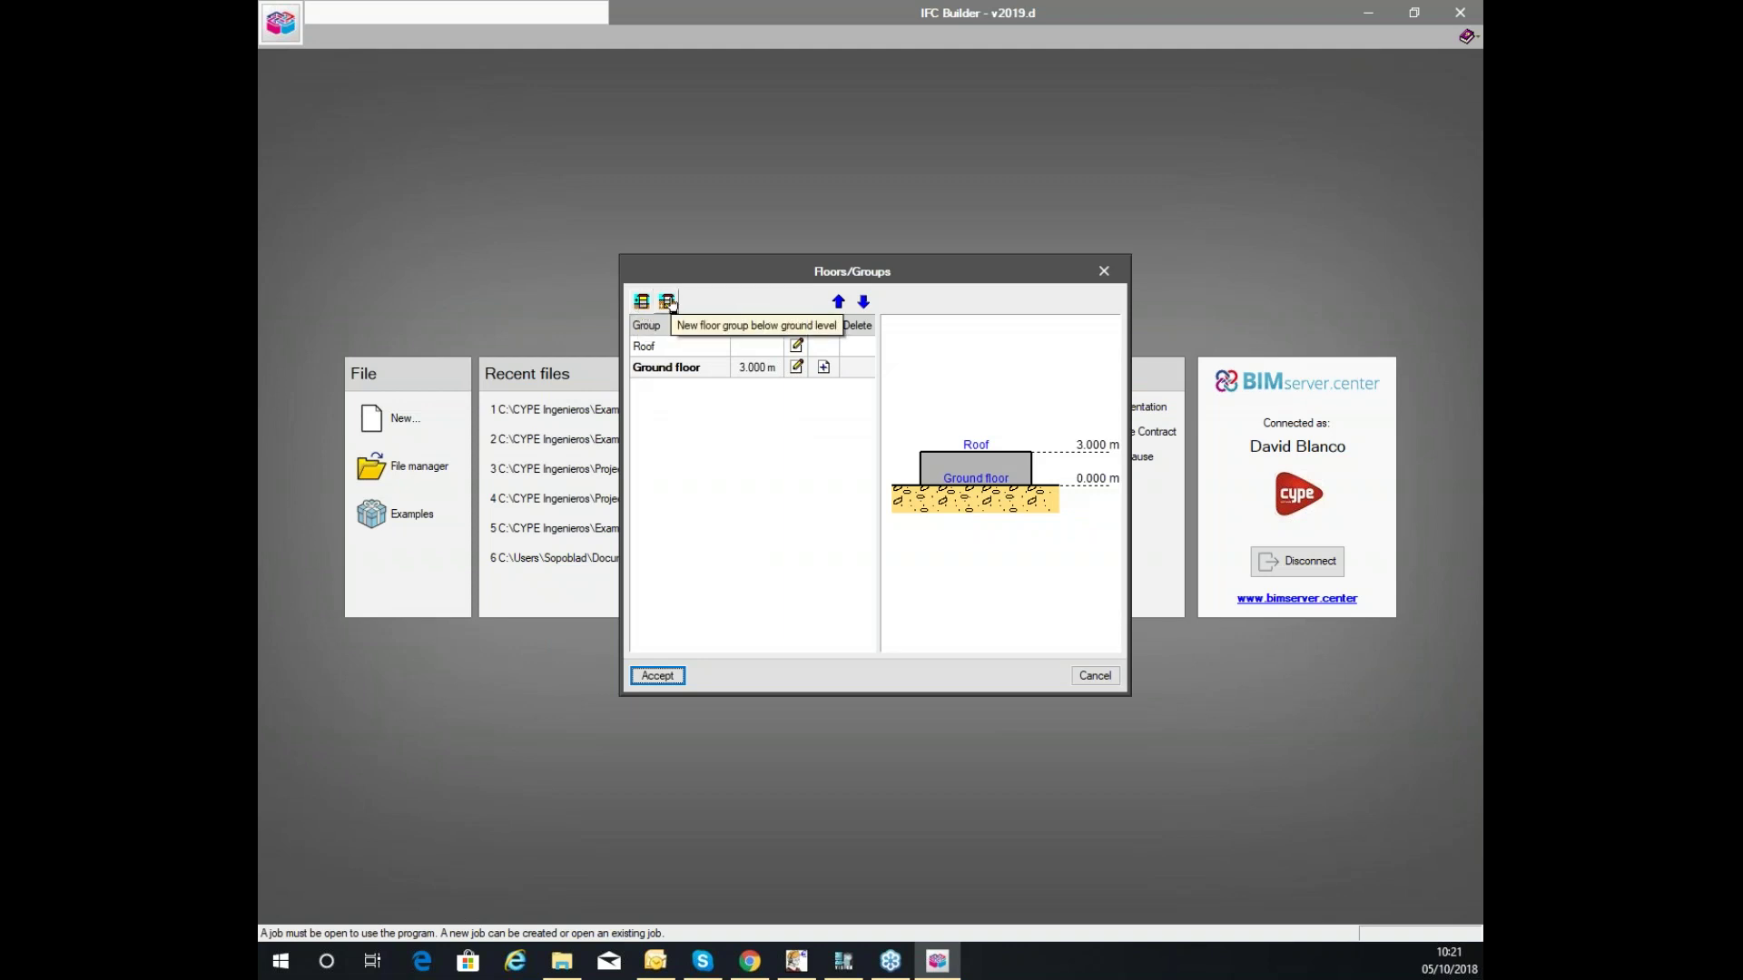
Keep the default Roof and Ground floor groups unchanged and agree to add drawing templates.
left_click(796, 367)
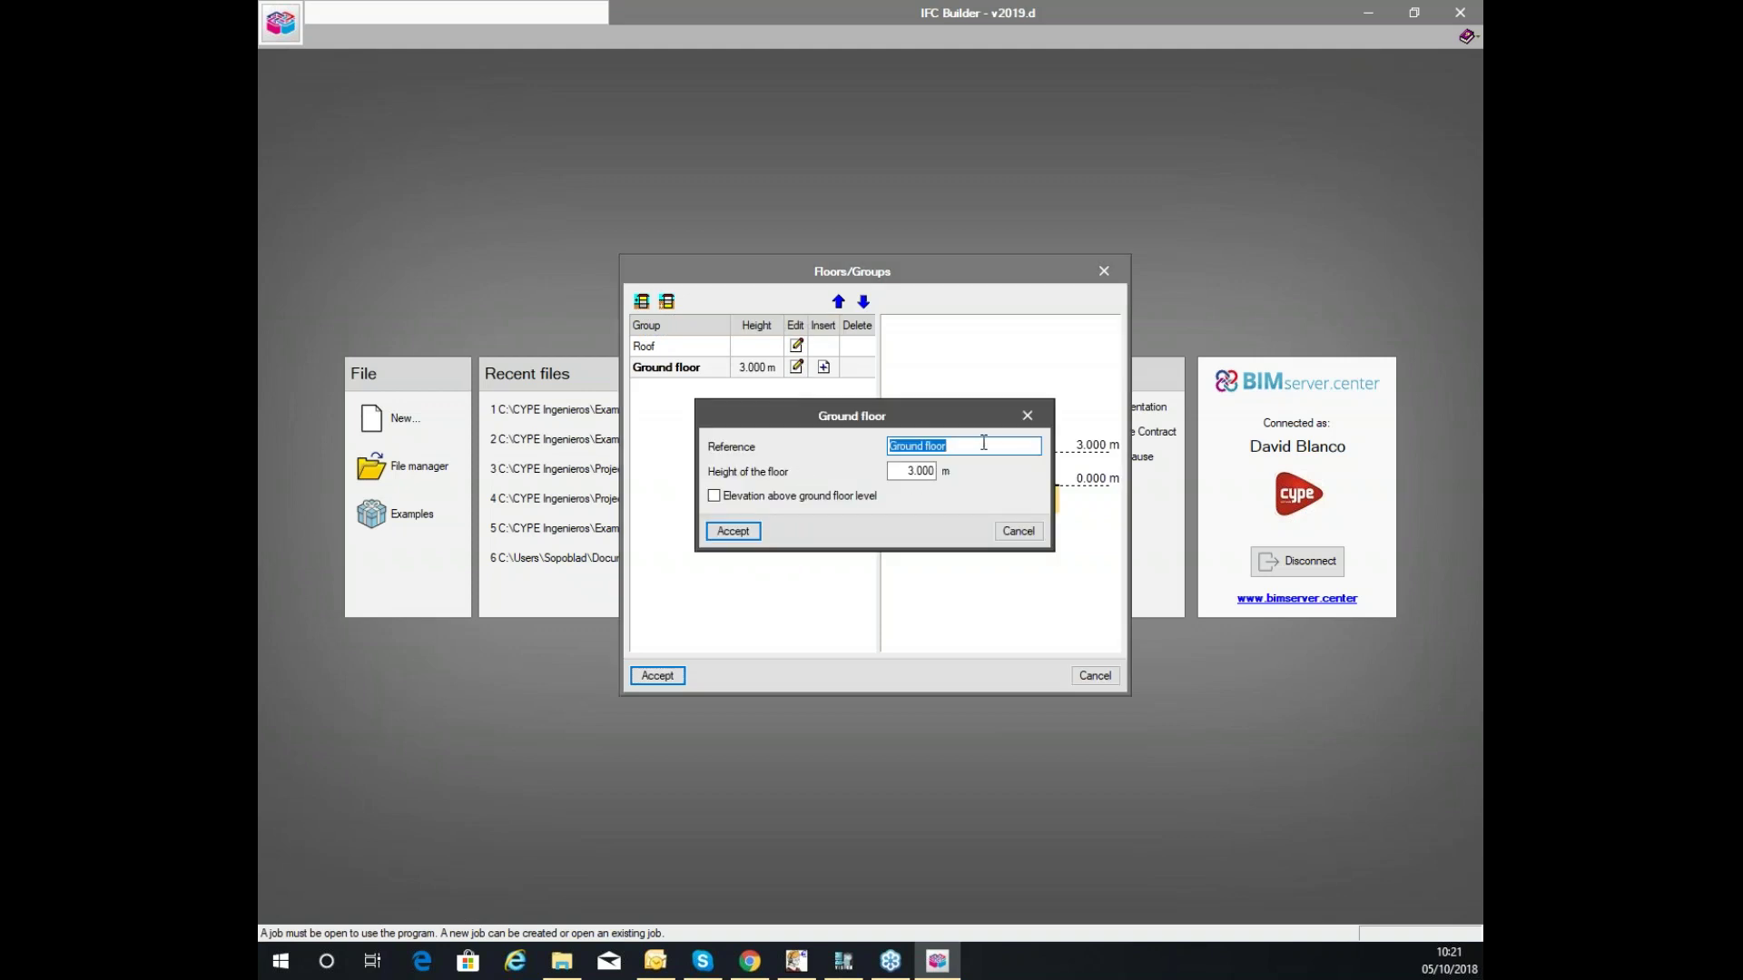
left_click(1019, 532)
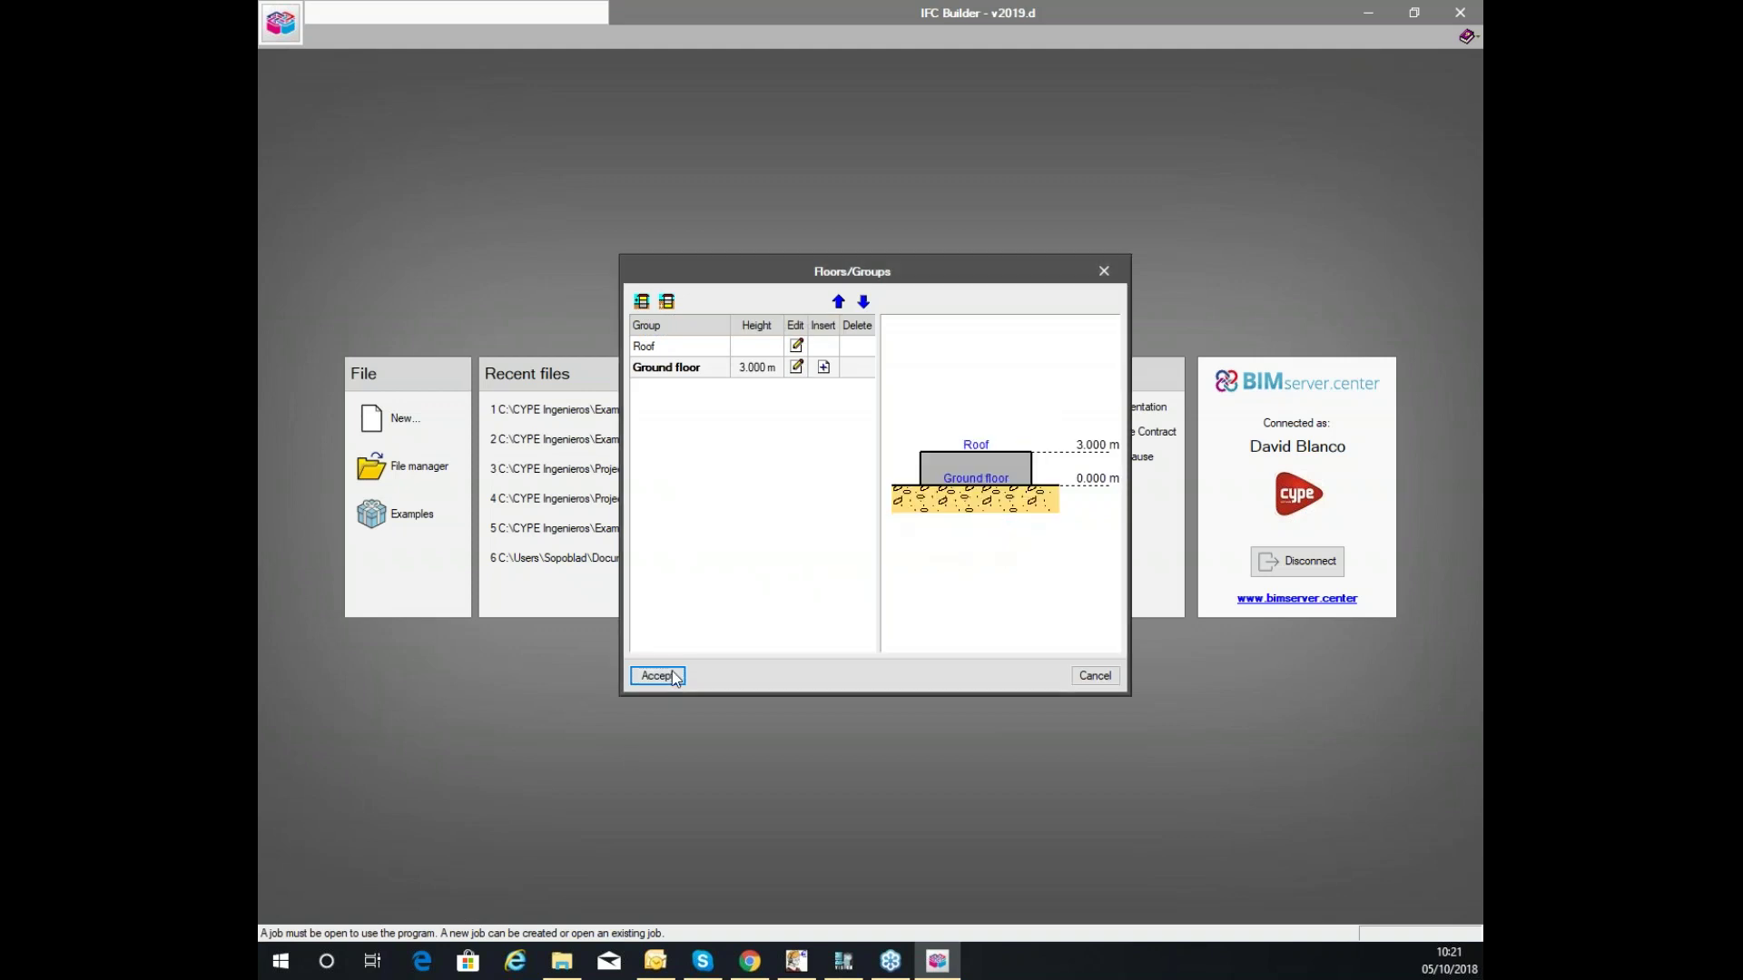
left_click(656, 676)
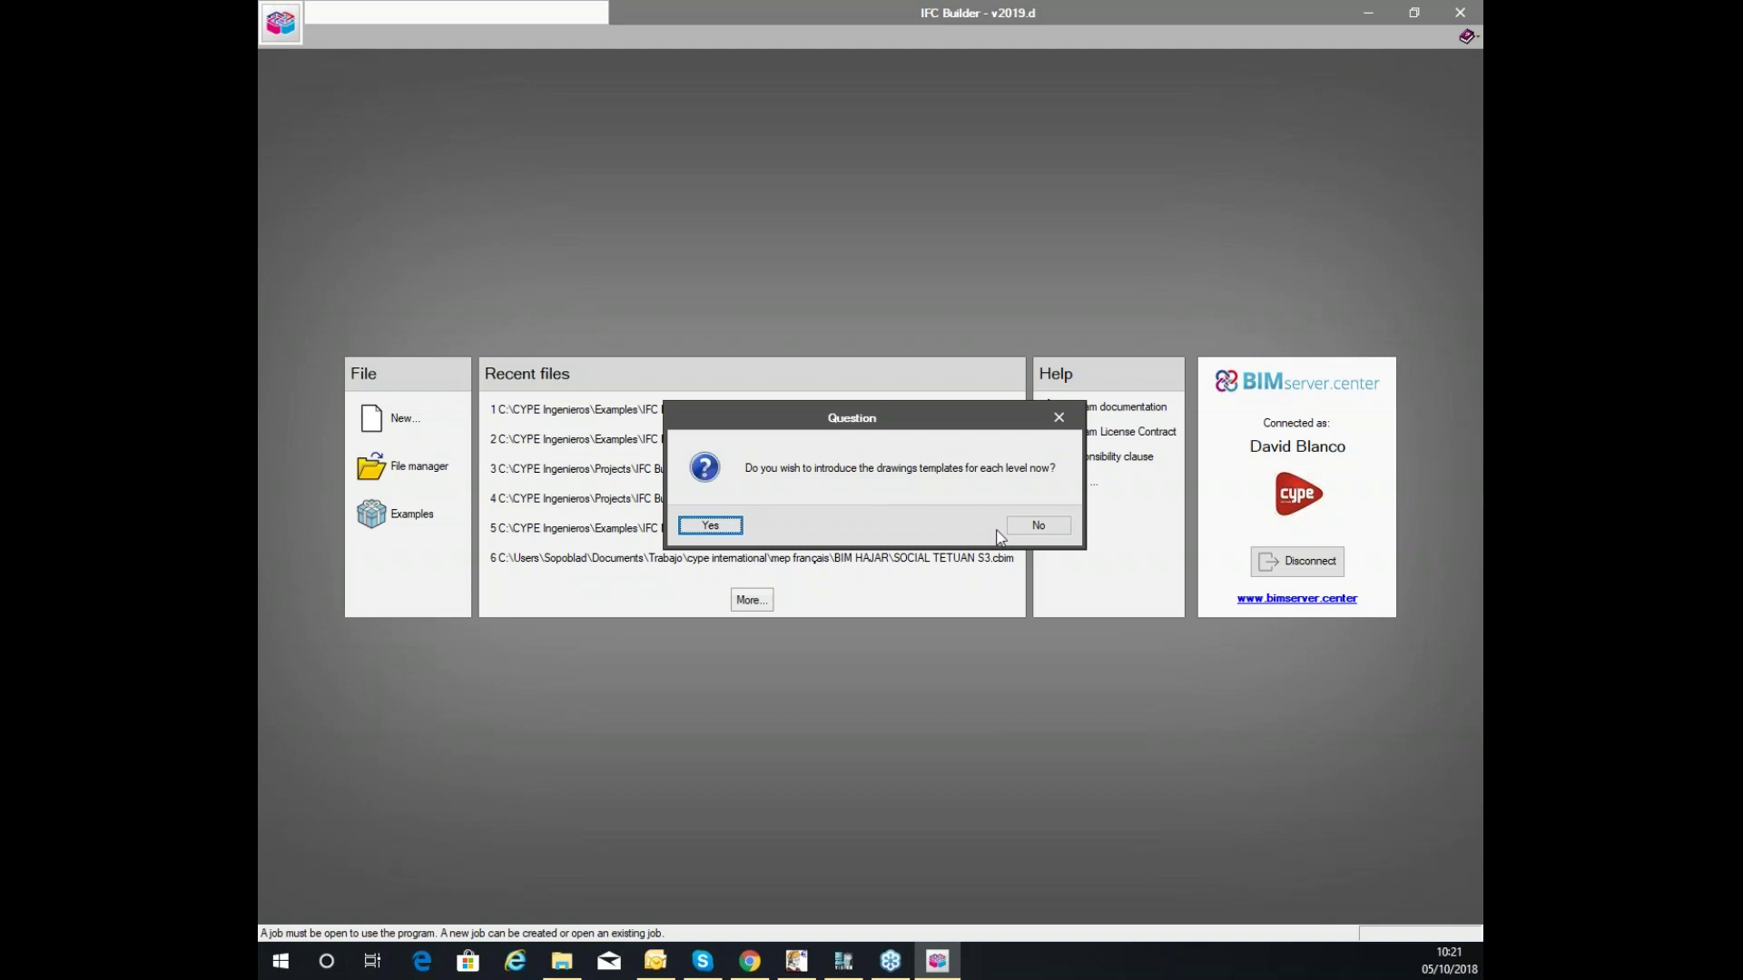
left_click(735, 526)
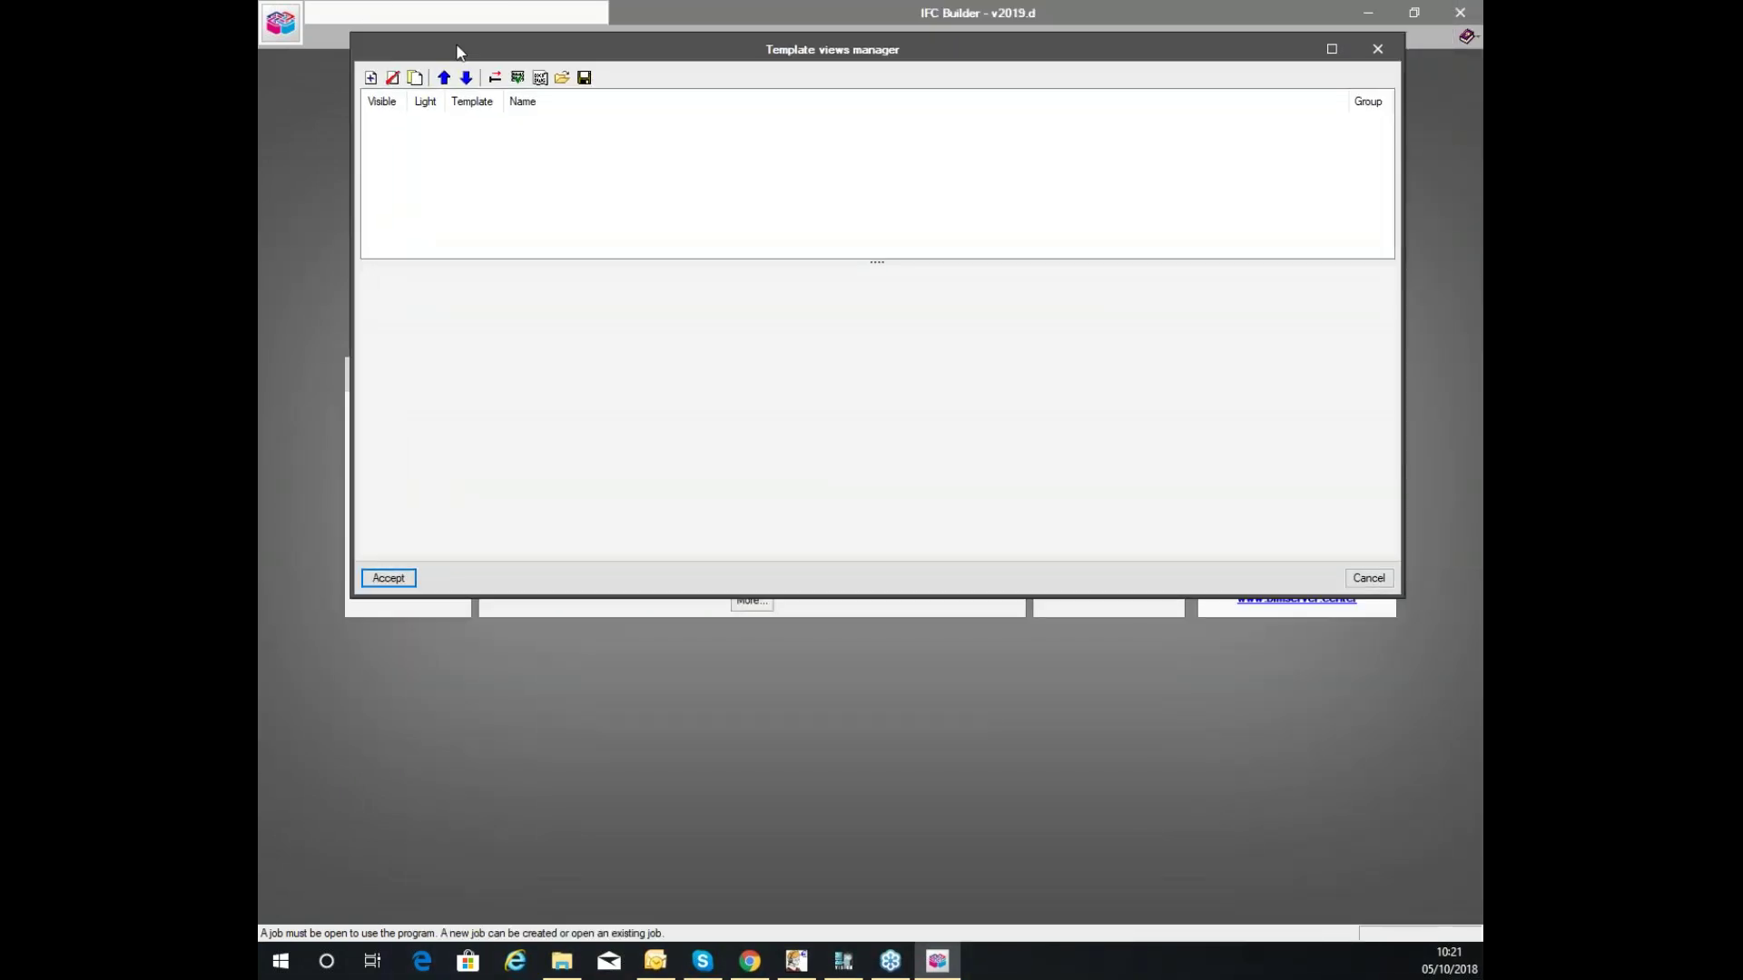
Add Detached house.dwg as a DXF-DWG template file in the Template views manager.
left_click(354, 80)
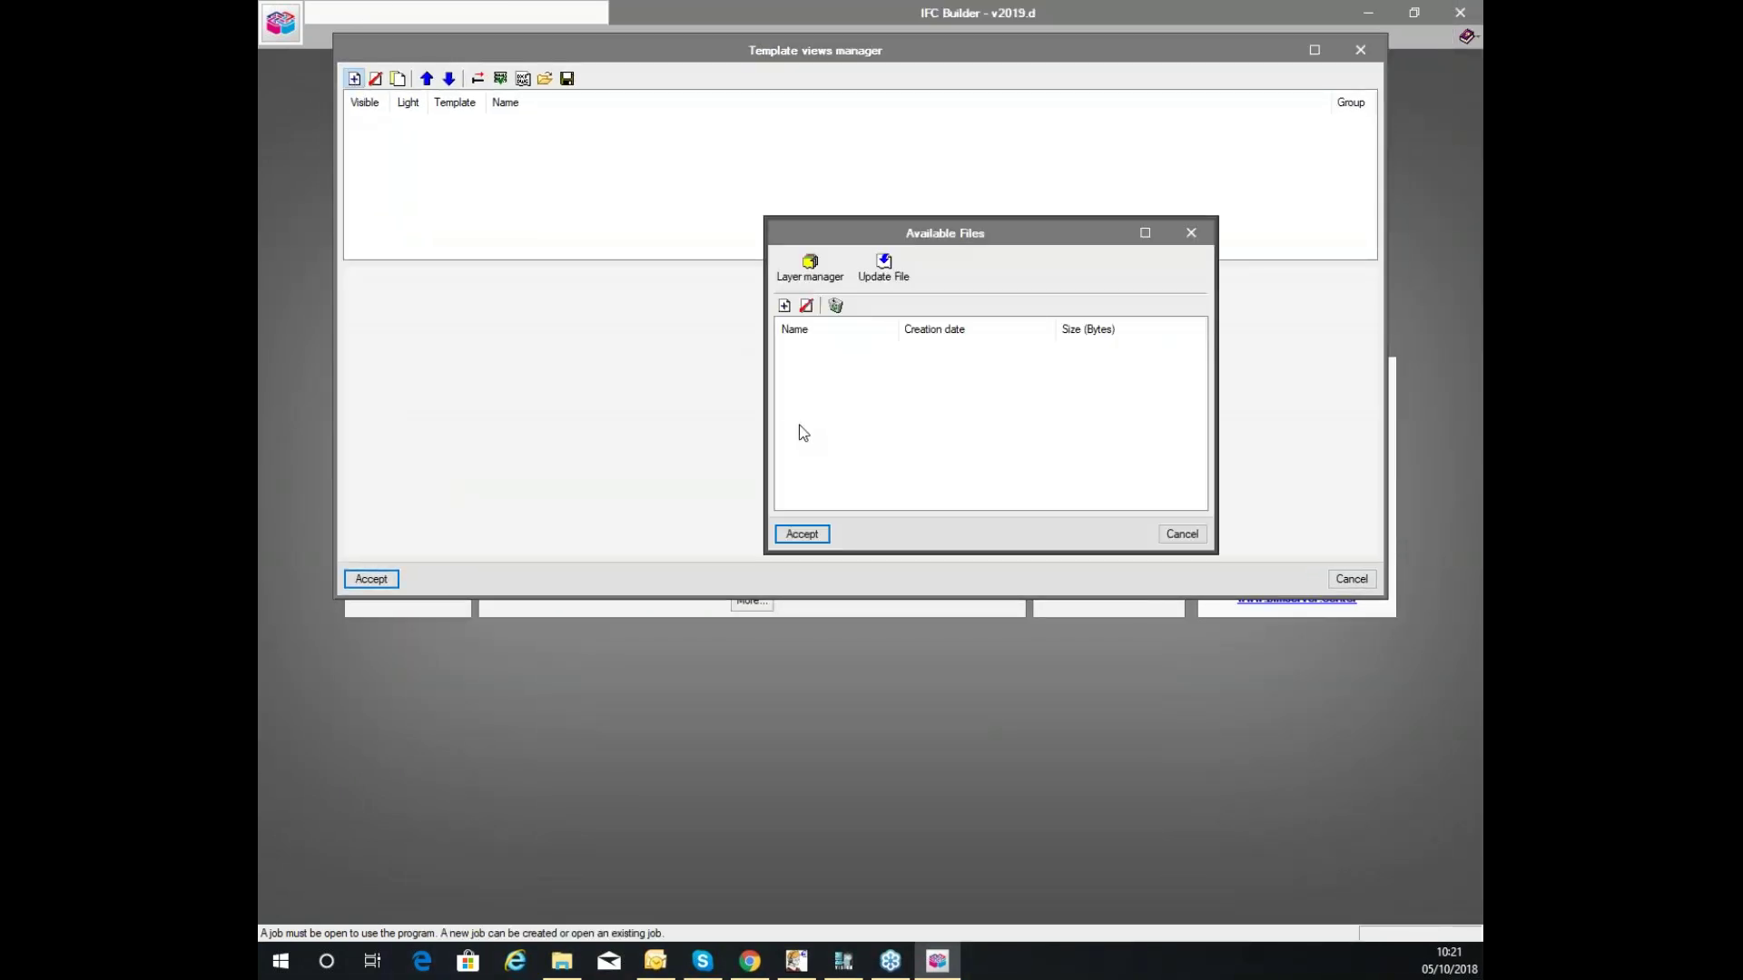
left_click(790, 307)
left_click_drag(881, 234, 663, 162)
scroll(548, 411, "down", 1)
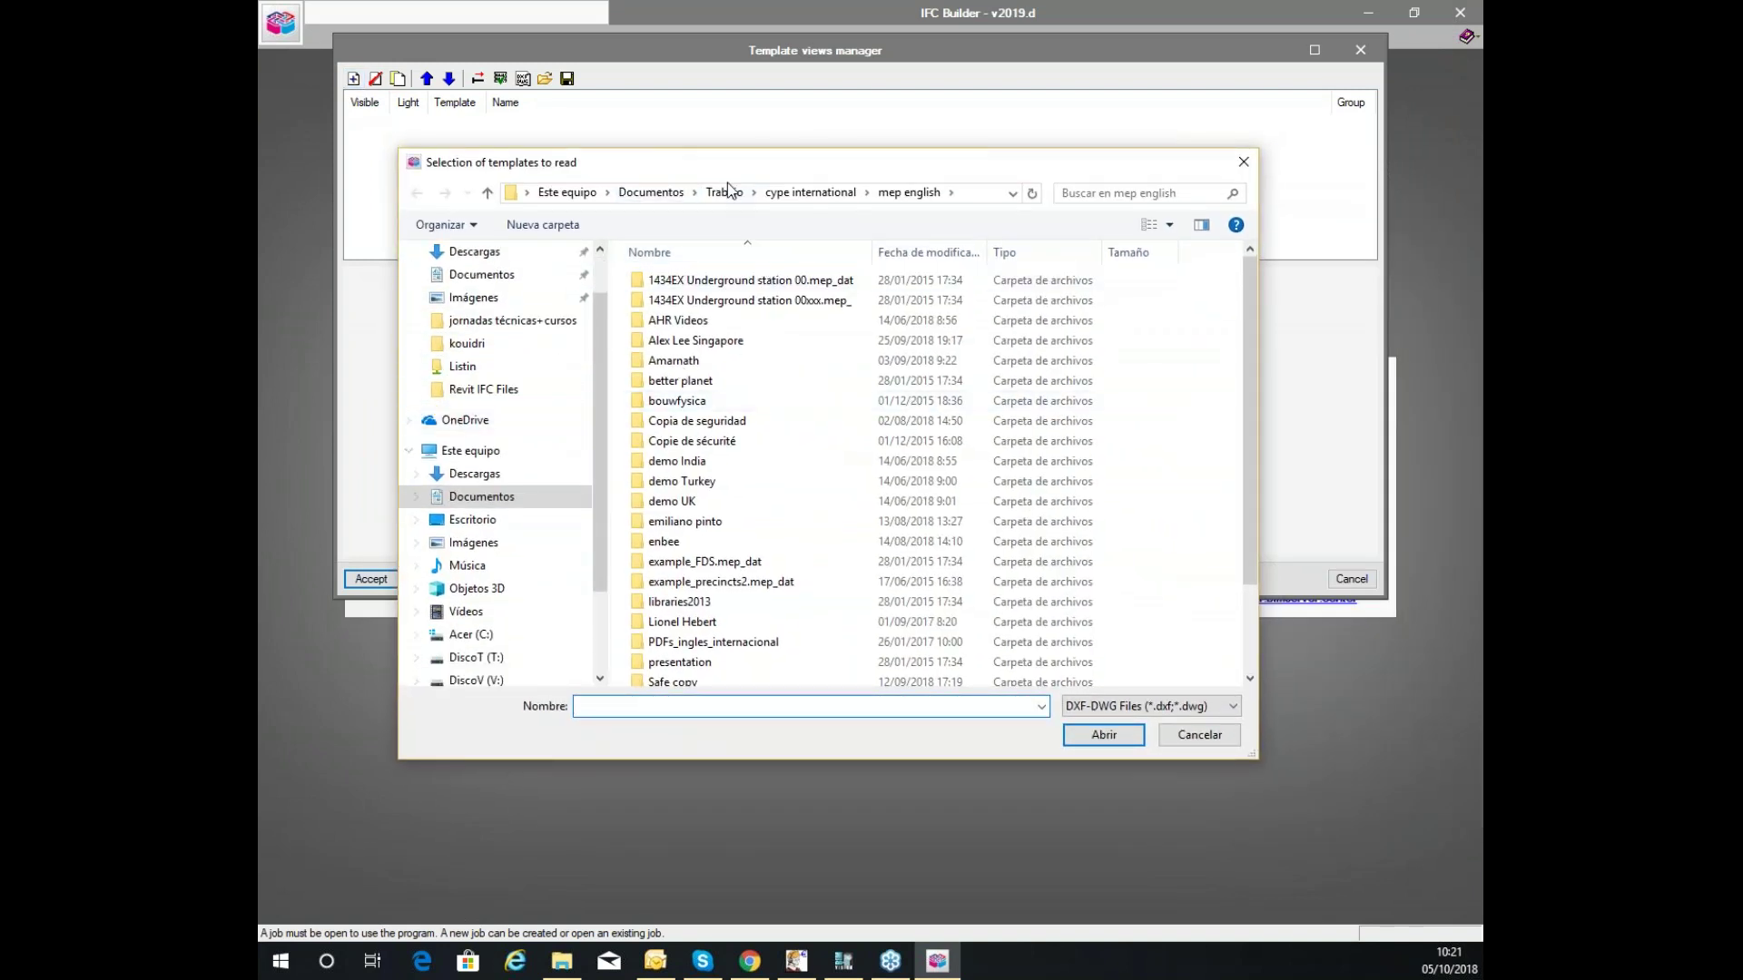
scroll(759, 556, "down", 2)
left_click(717, 676)
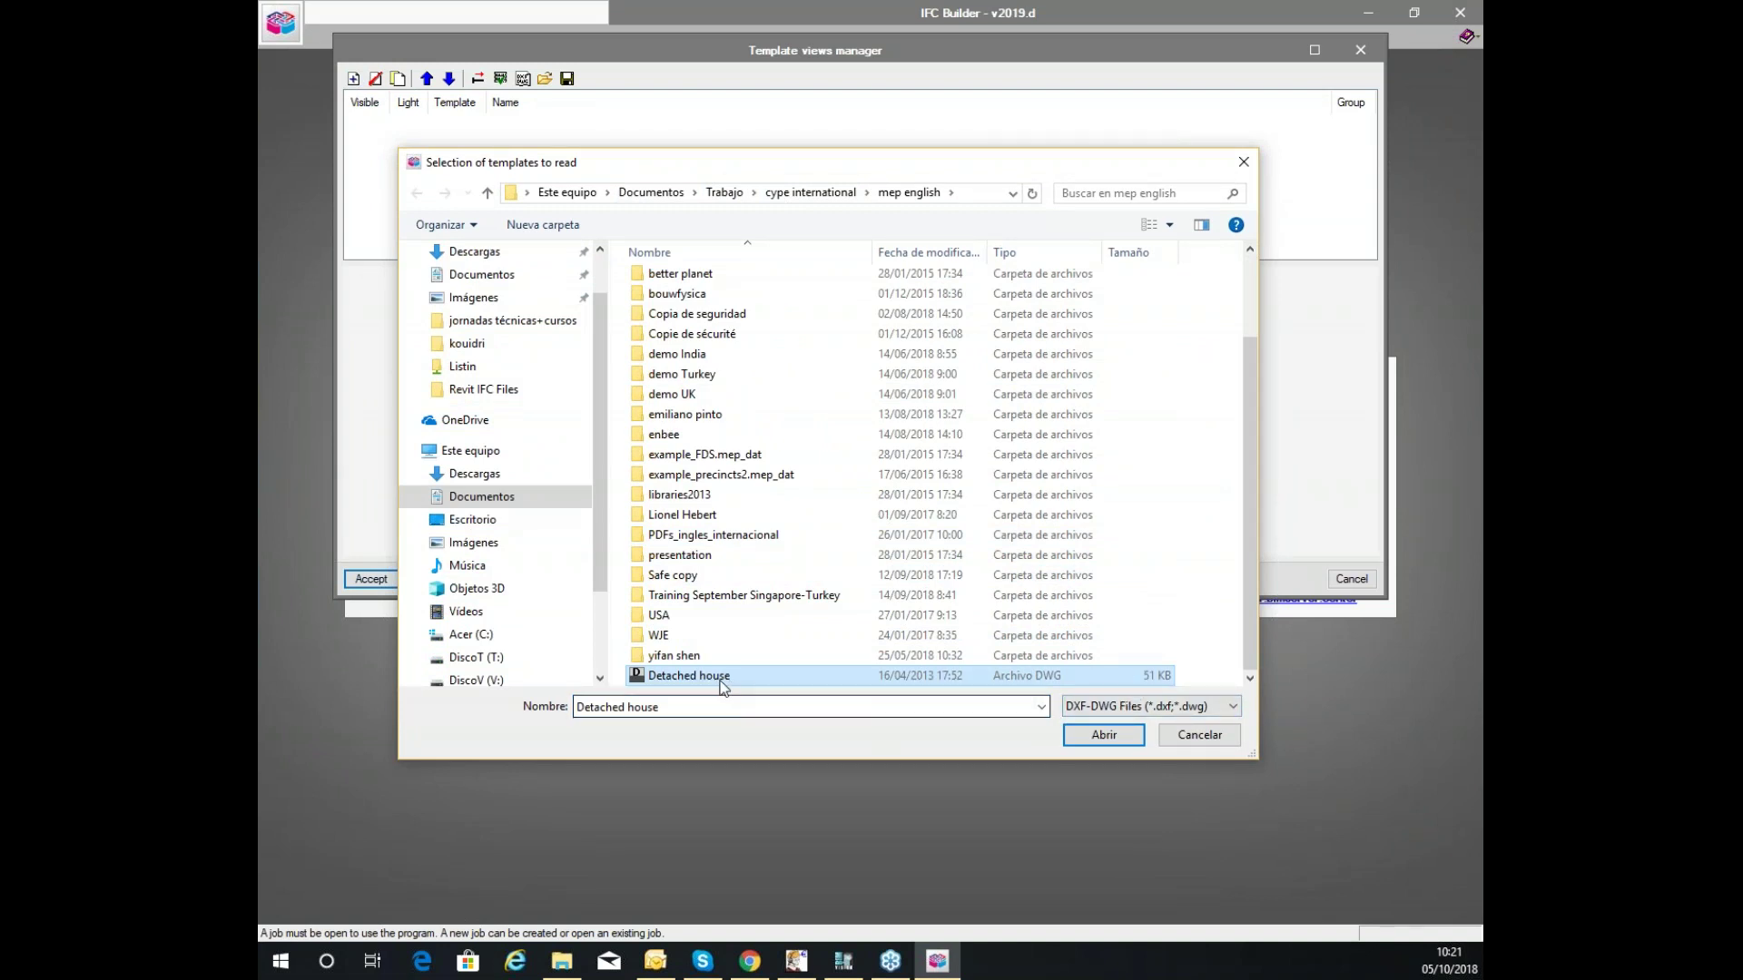
left_click(1155, 708)
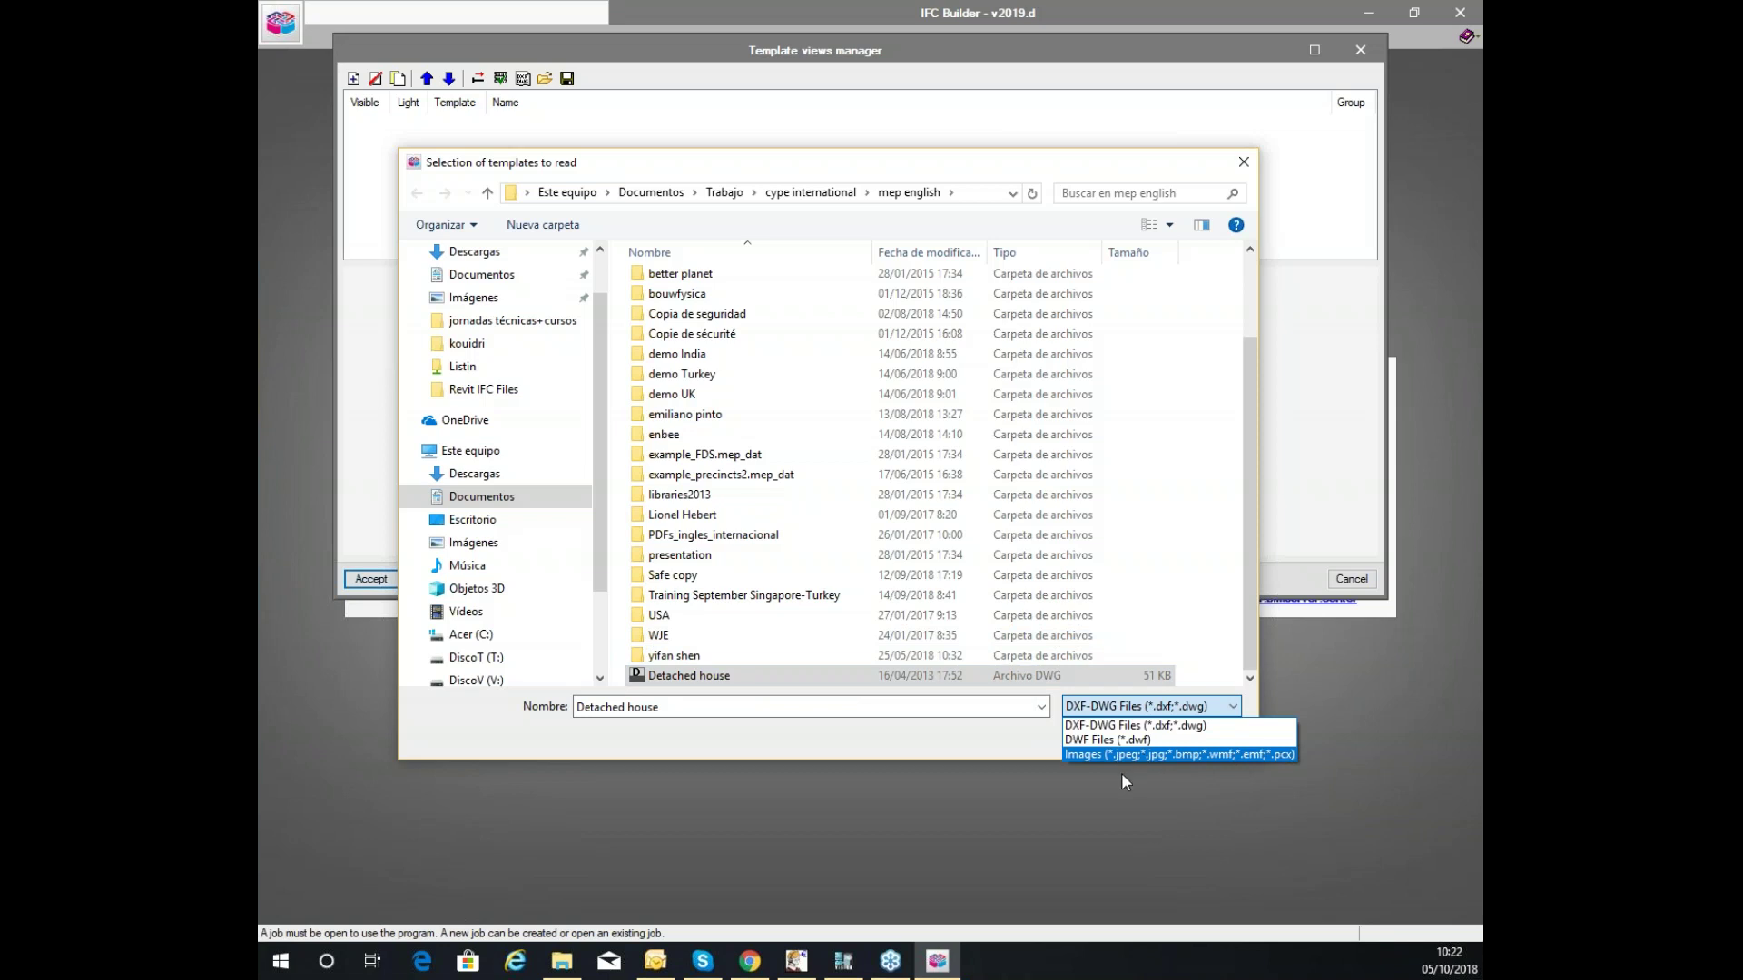
left_click(899, 732)
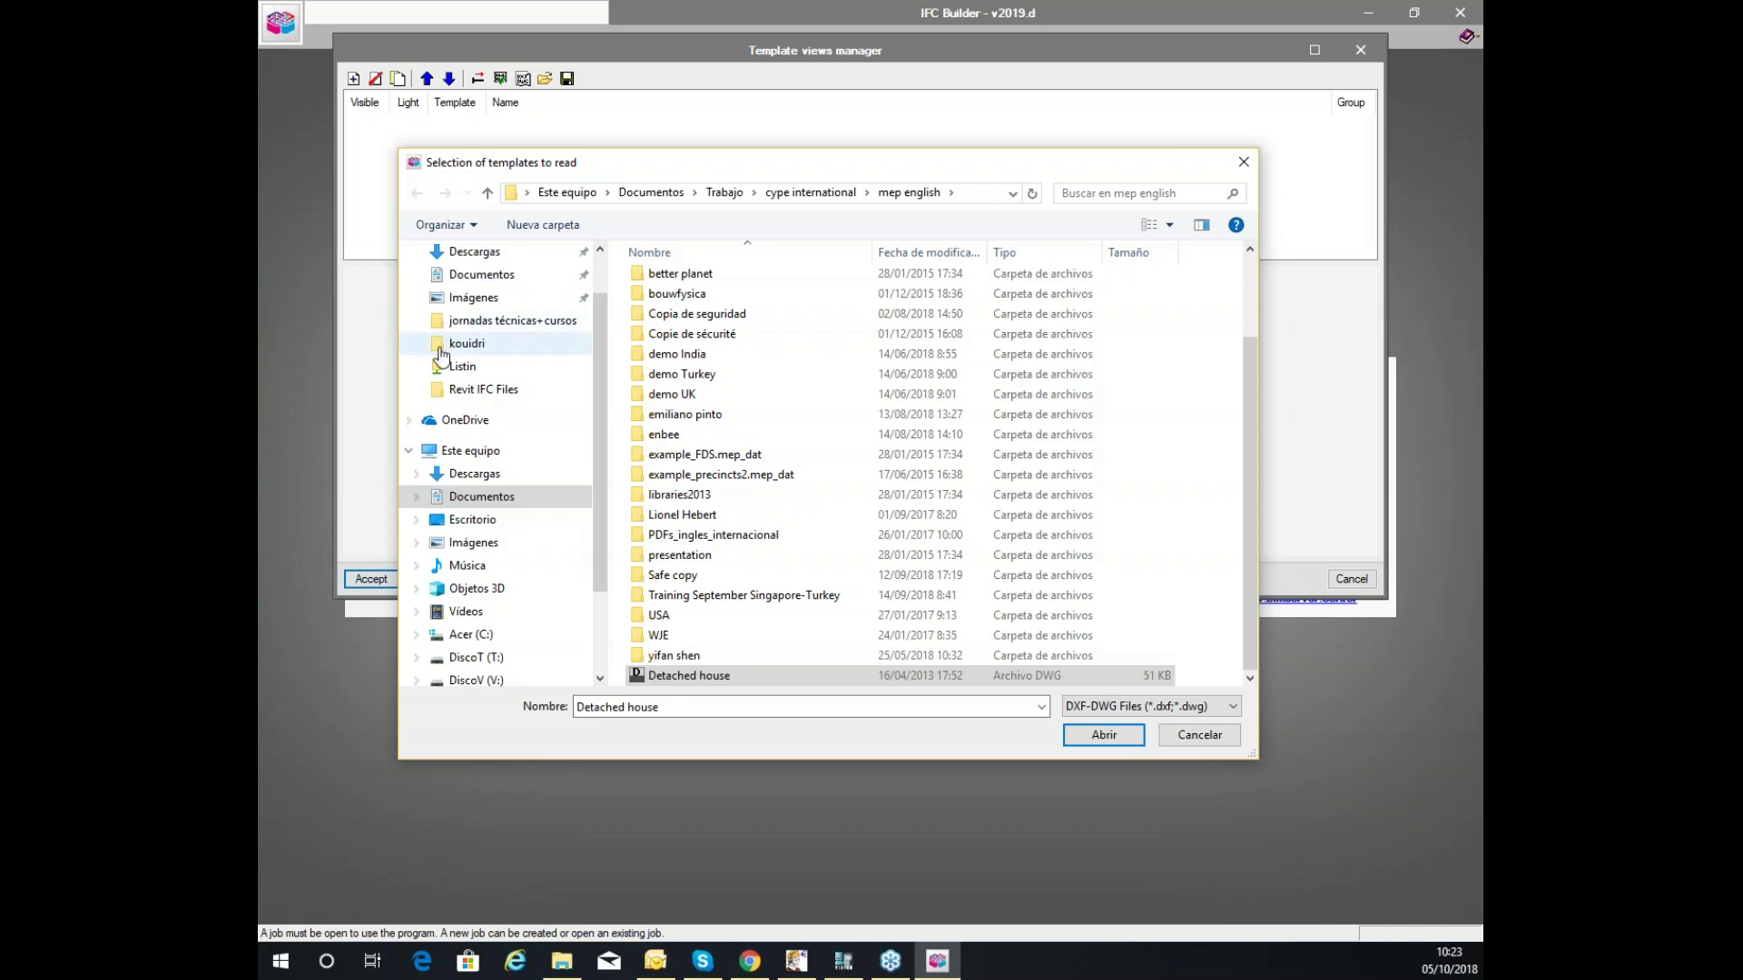
left_click(1114, 742)
left_click(803, 535)
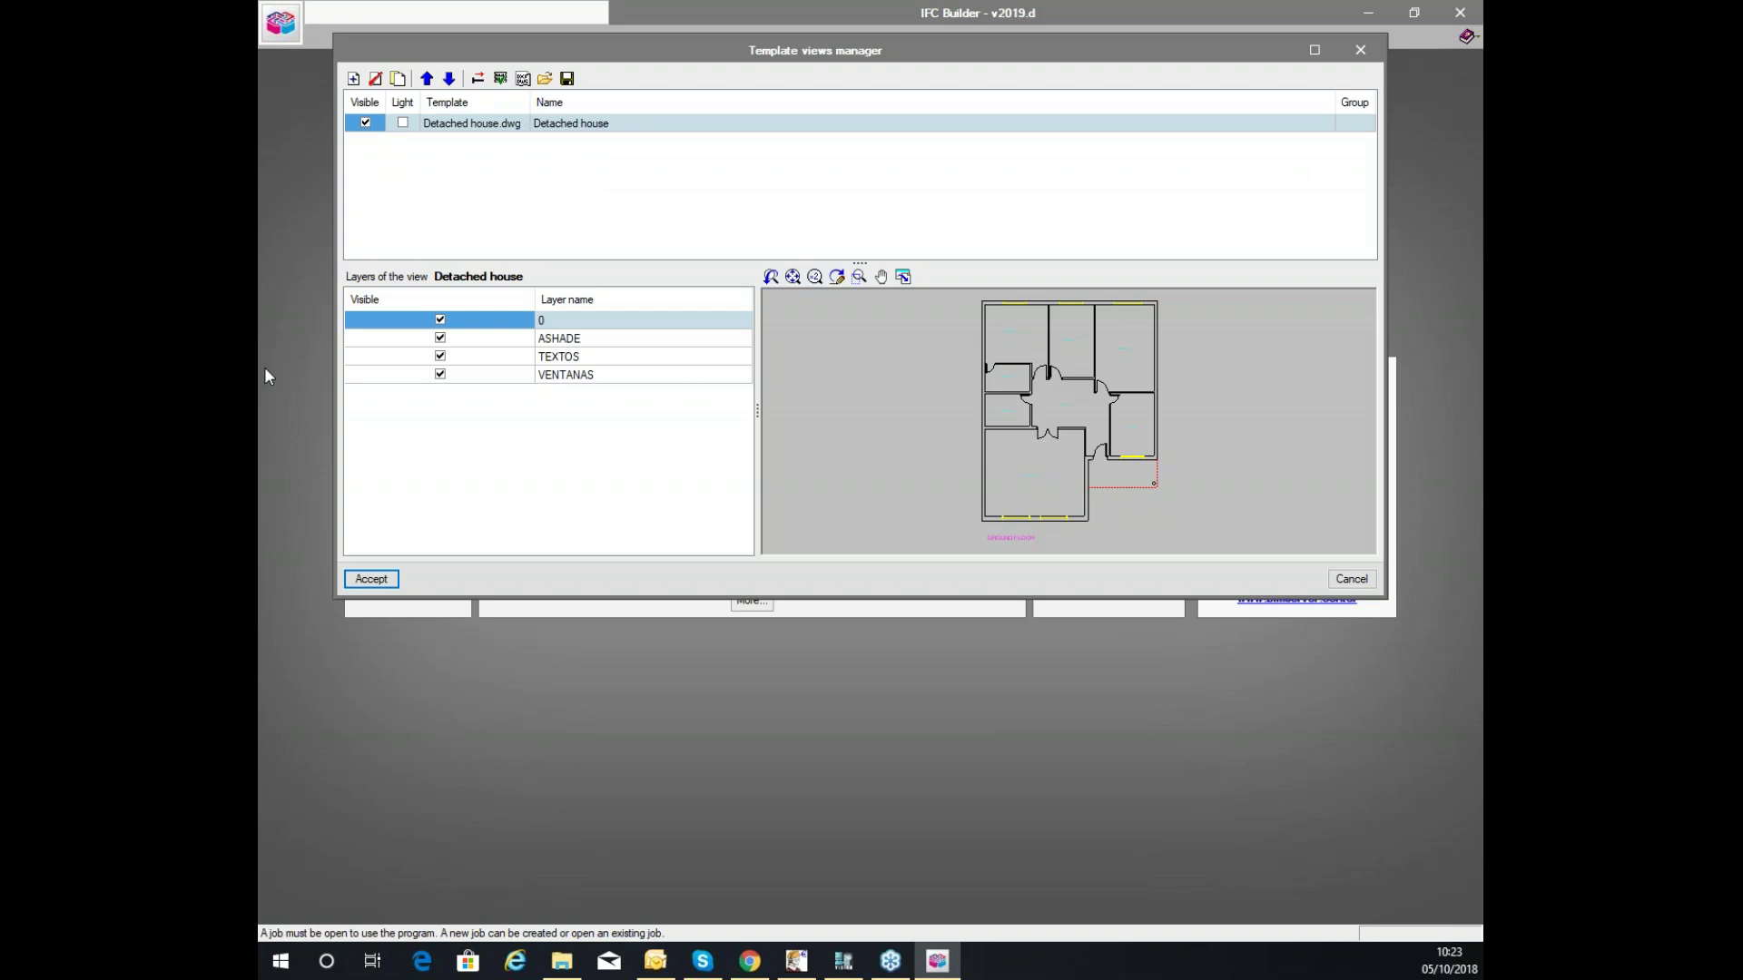
Assign the Detached house view to the Ground floor group and close the template setup.
left_click(500, 79)
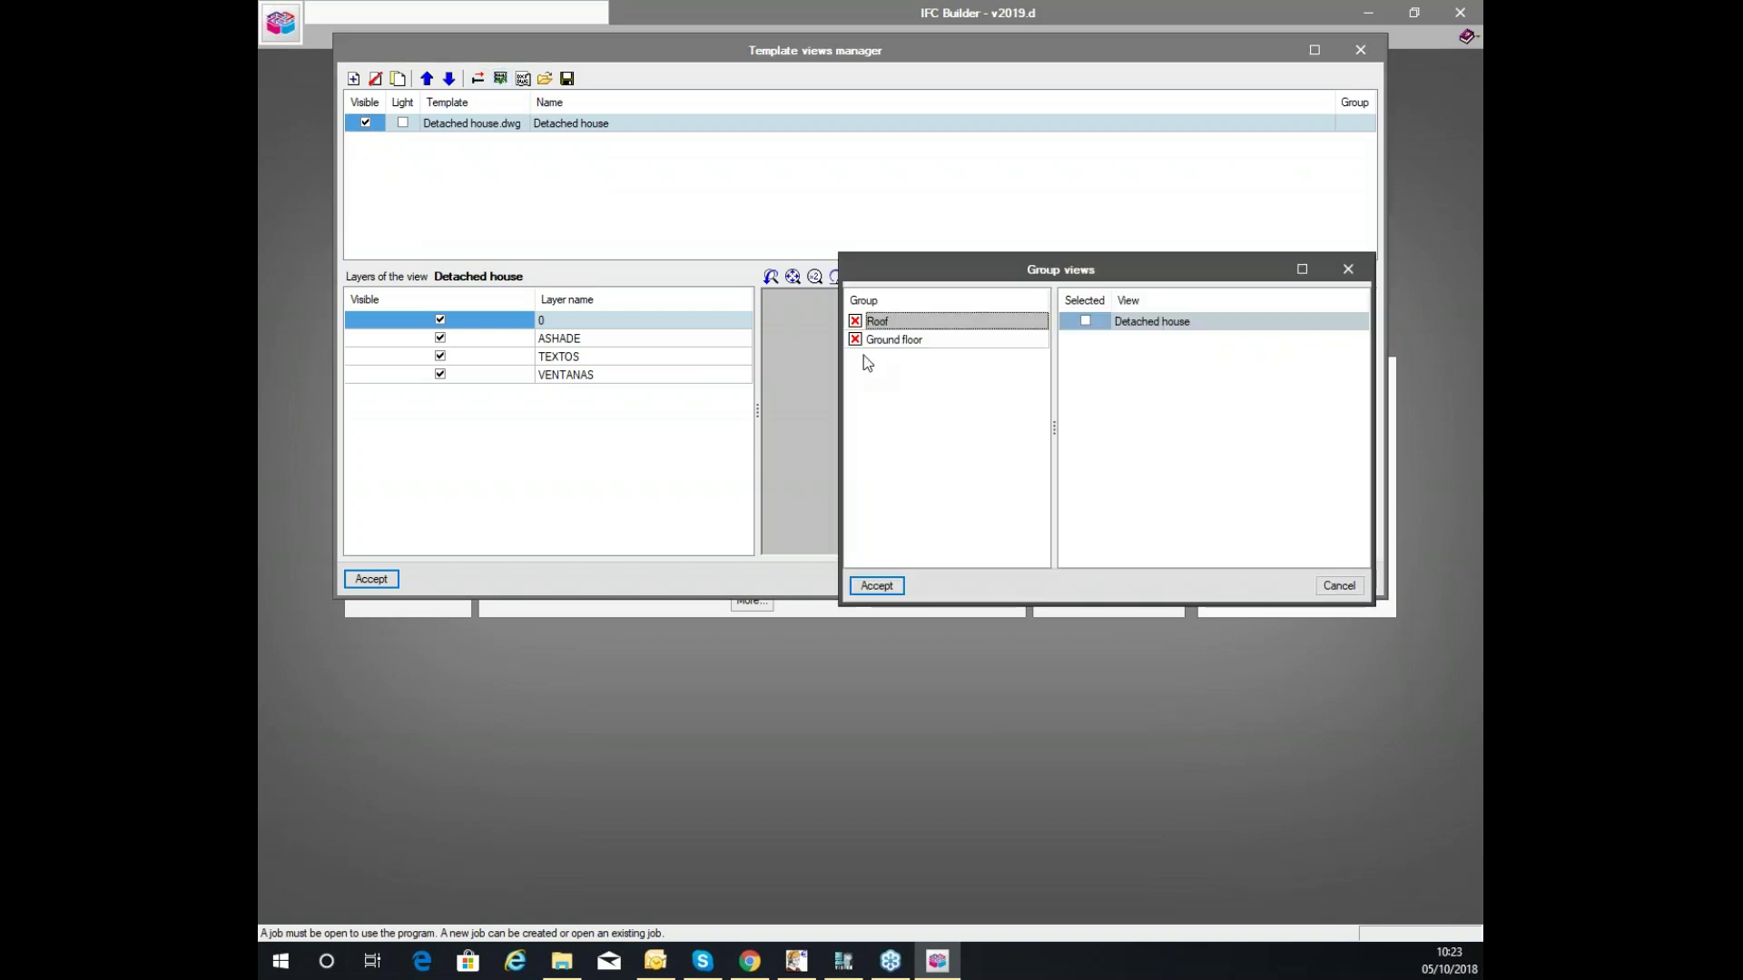
left_click(985, 338)
left_click(1086, 320)
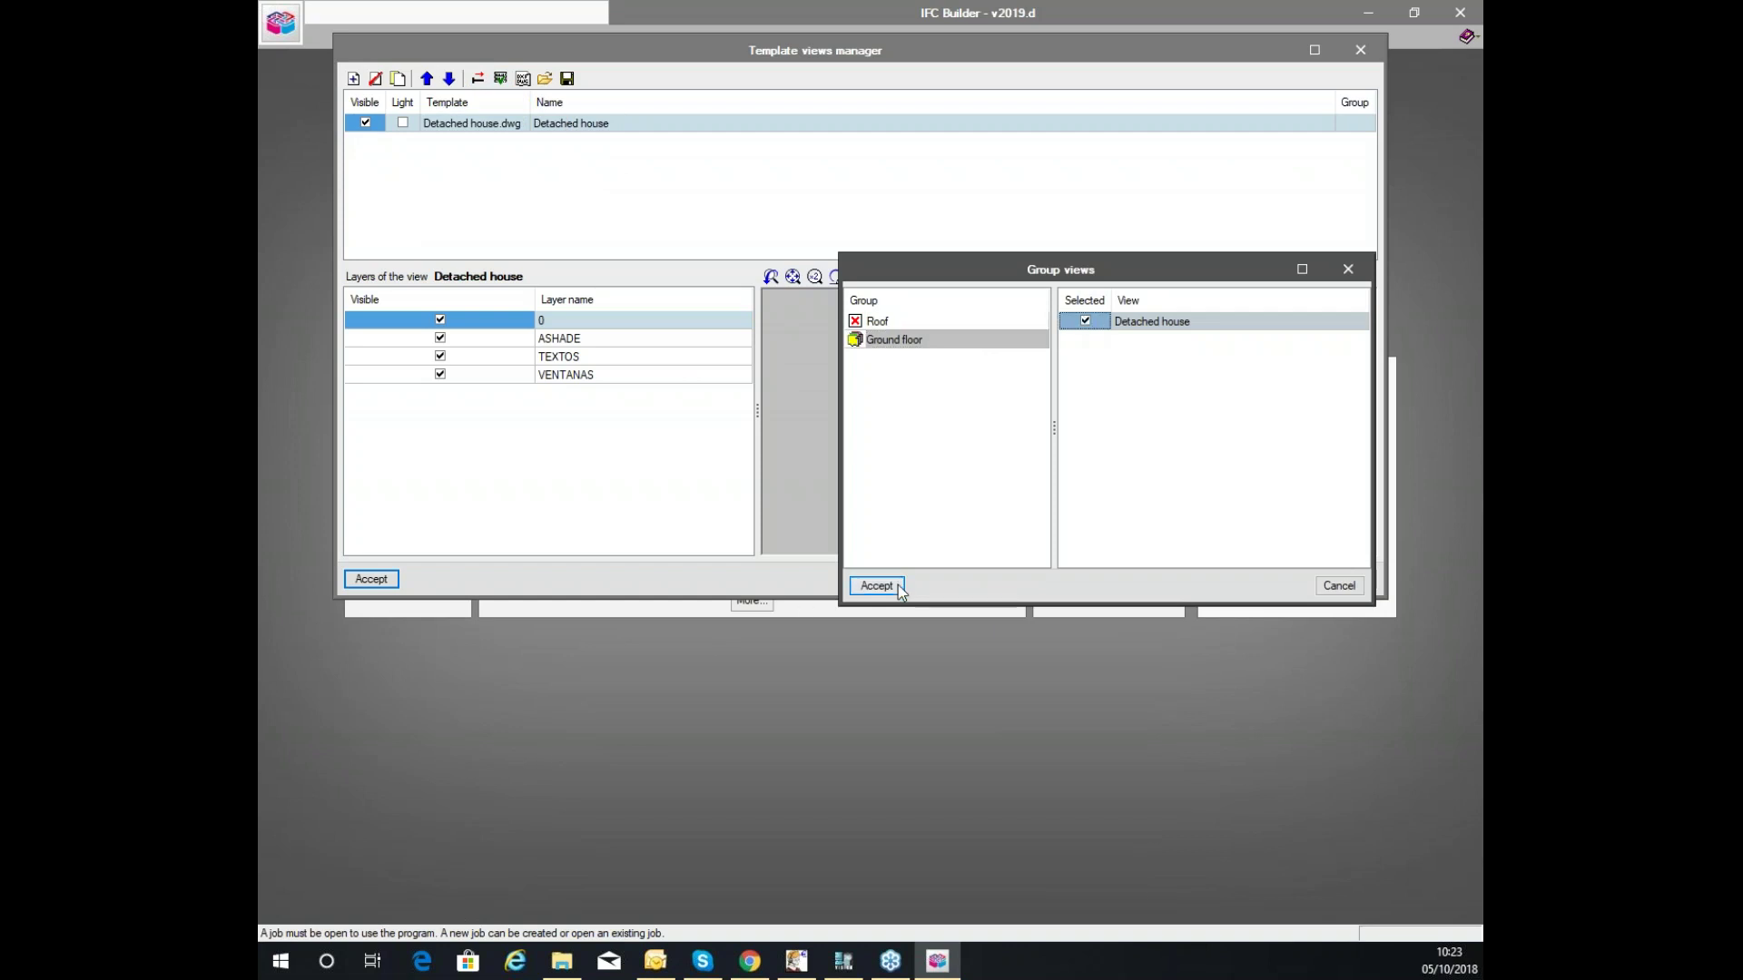
left_click(877, 587)
left_click(371, 579)
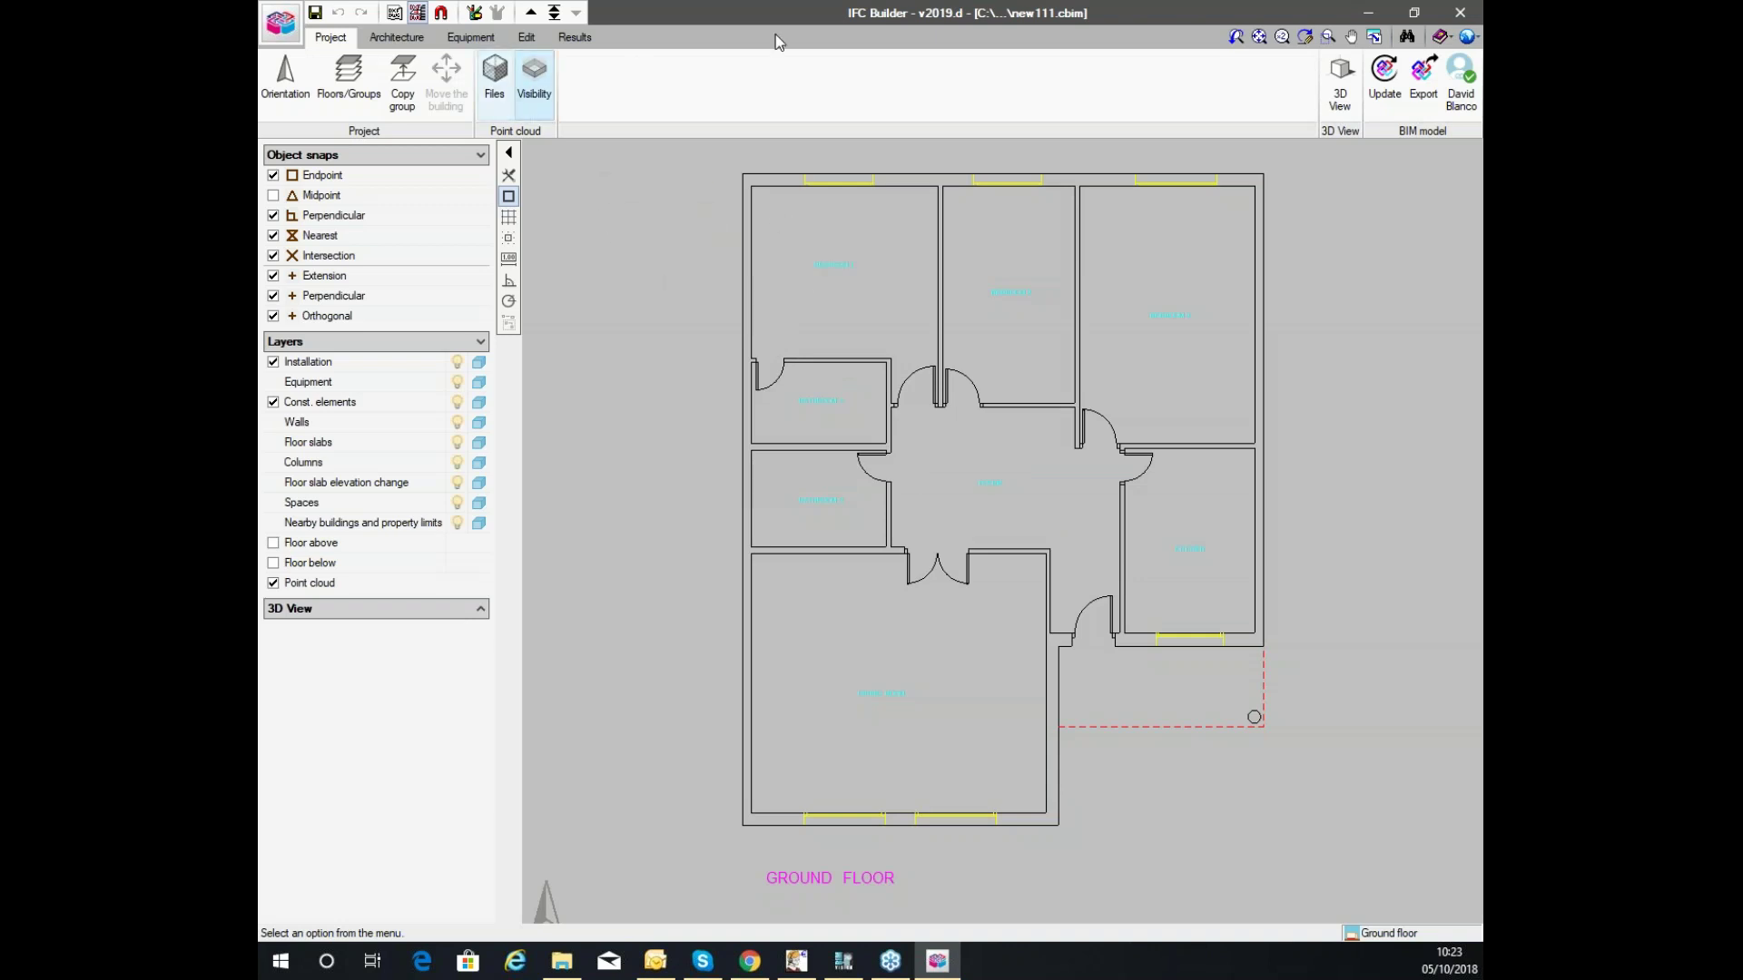
Define the project's north direction with two points on the ground floor plan, redoing it once.
left_click(396, 37)
left_click(470, 37)
left_click(394, 38)
left_click(337, 39)
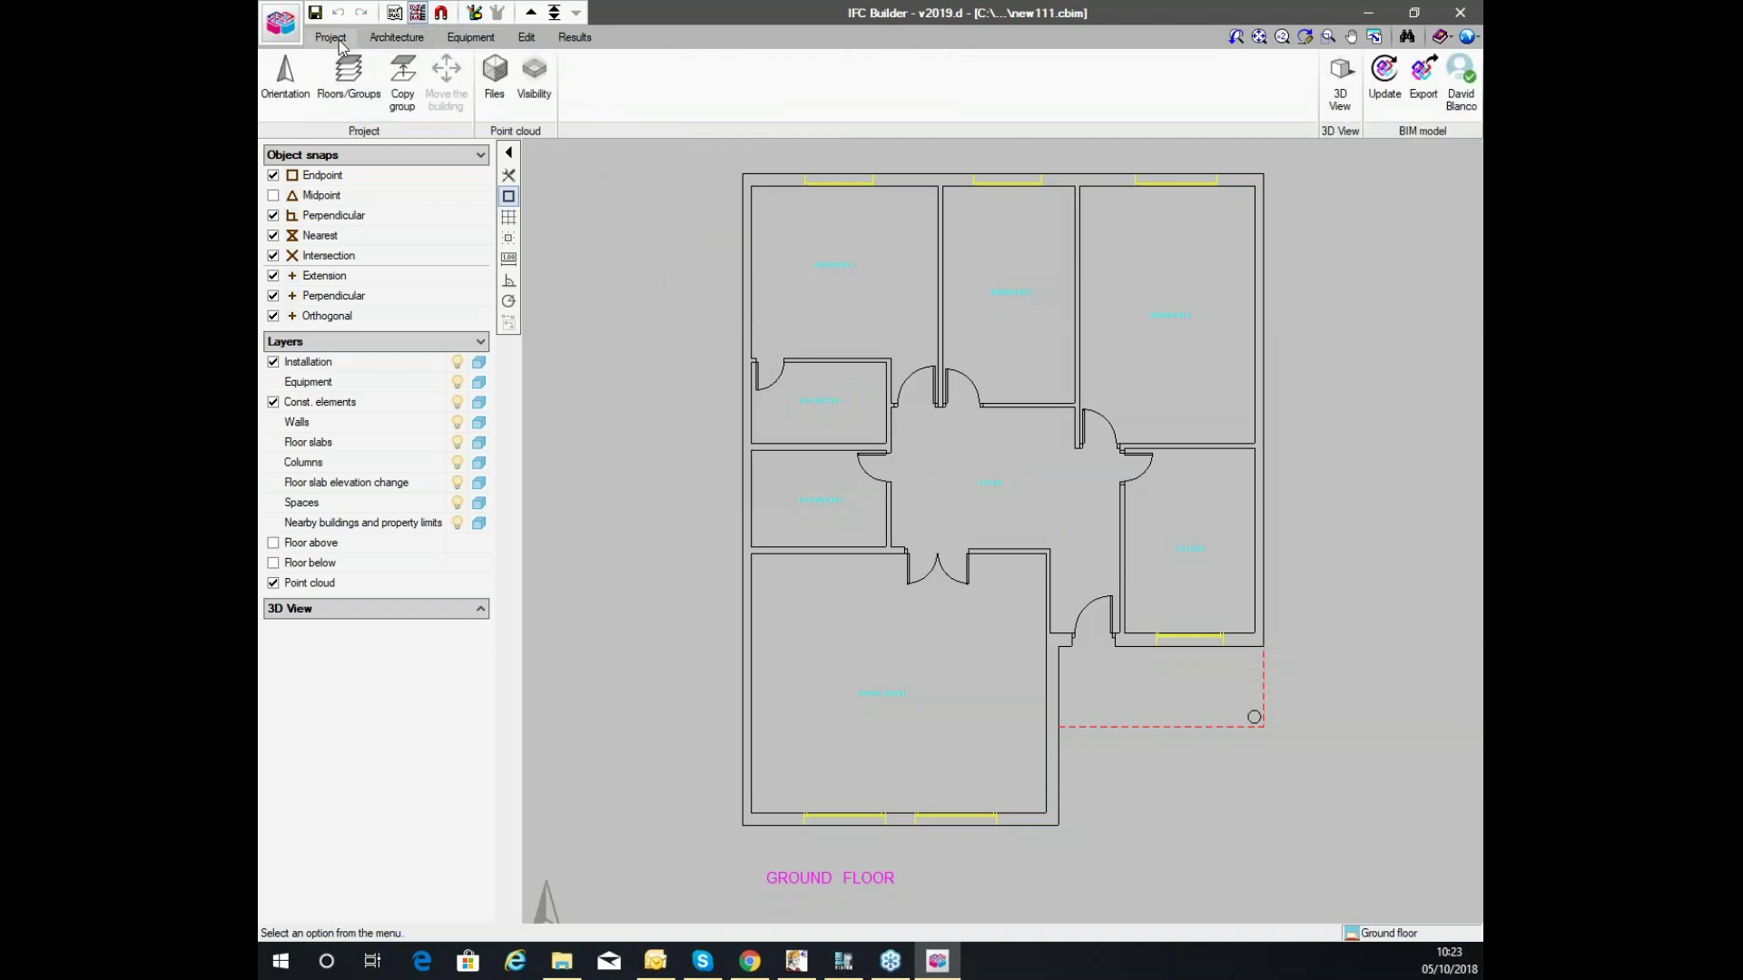
left_click(285, 77)
left_click(561, 526)
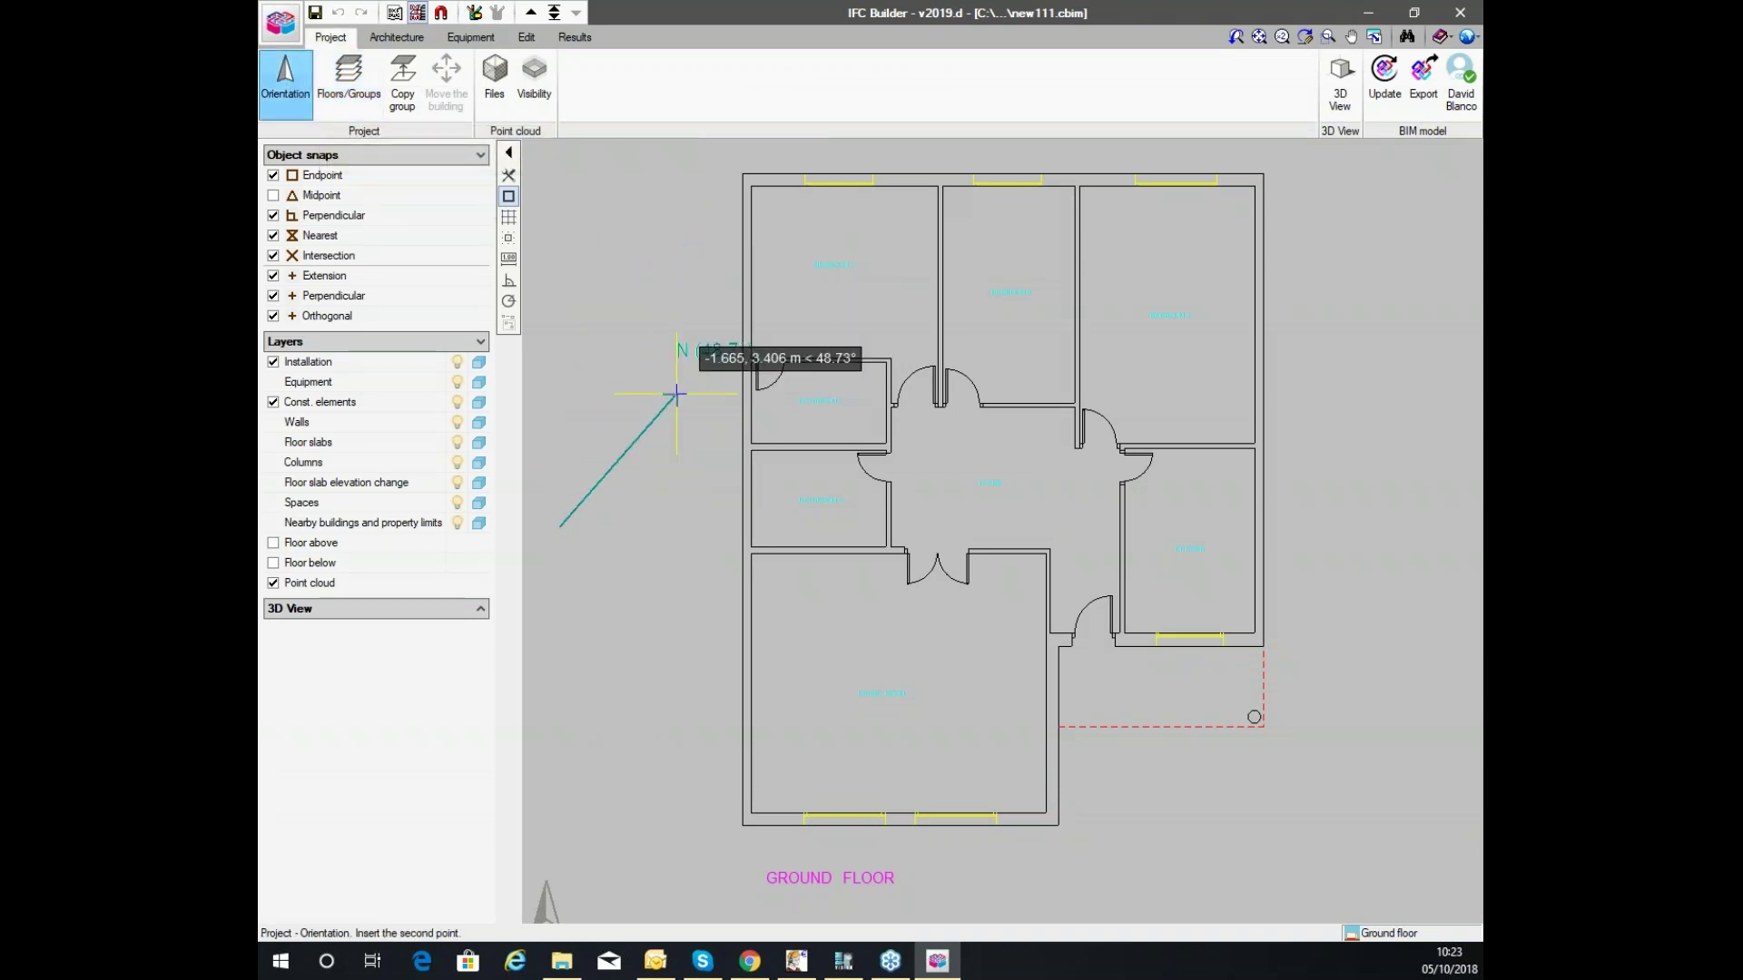
left_click(727, 442)
left_click(615, 636)
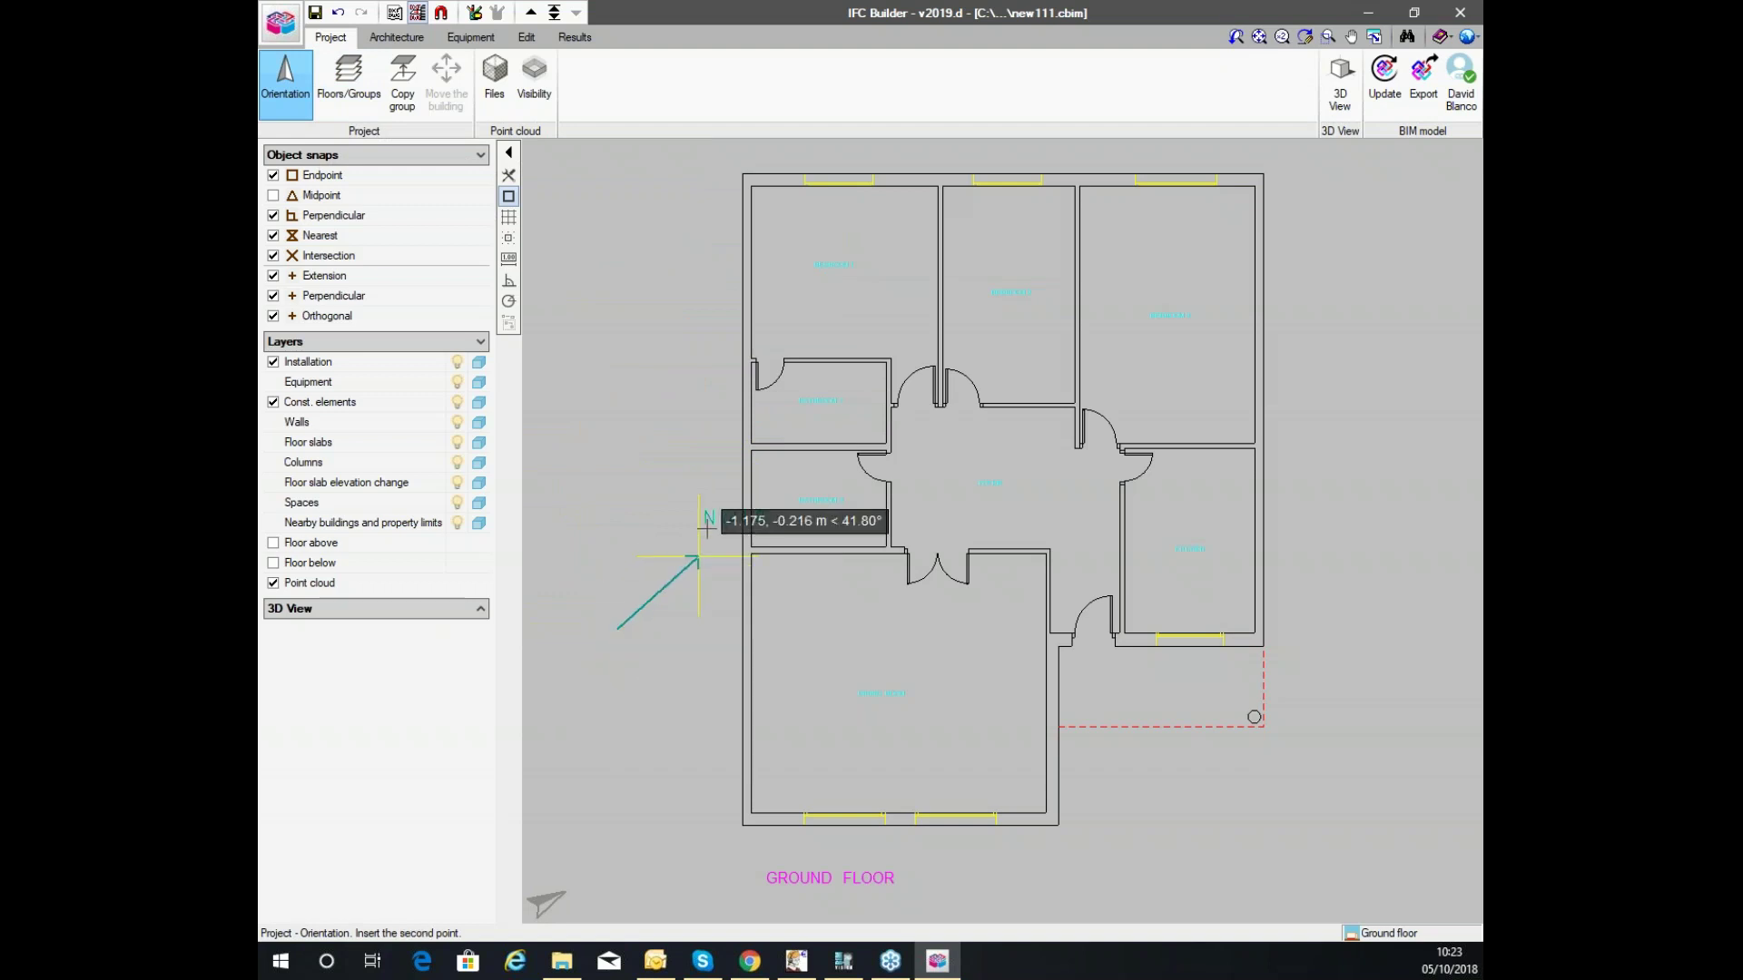
left_click(722, 423)
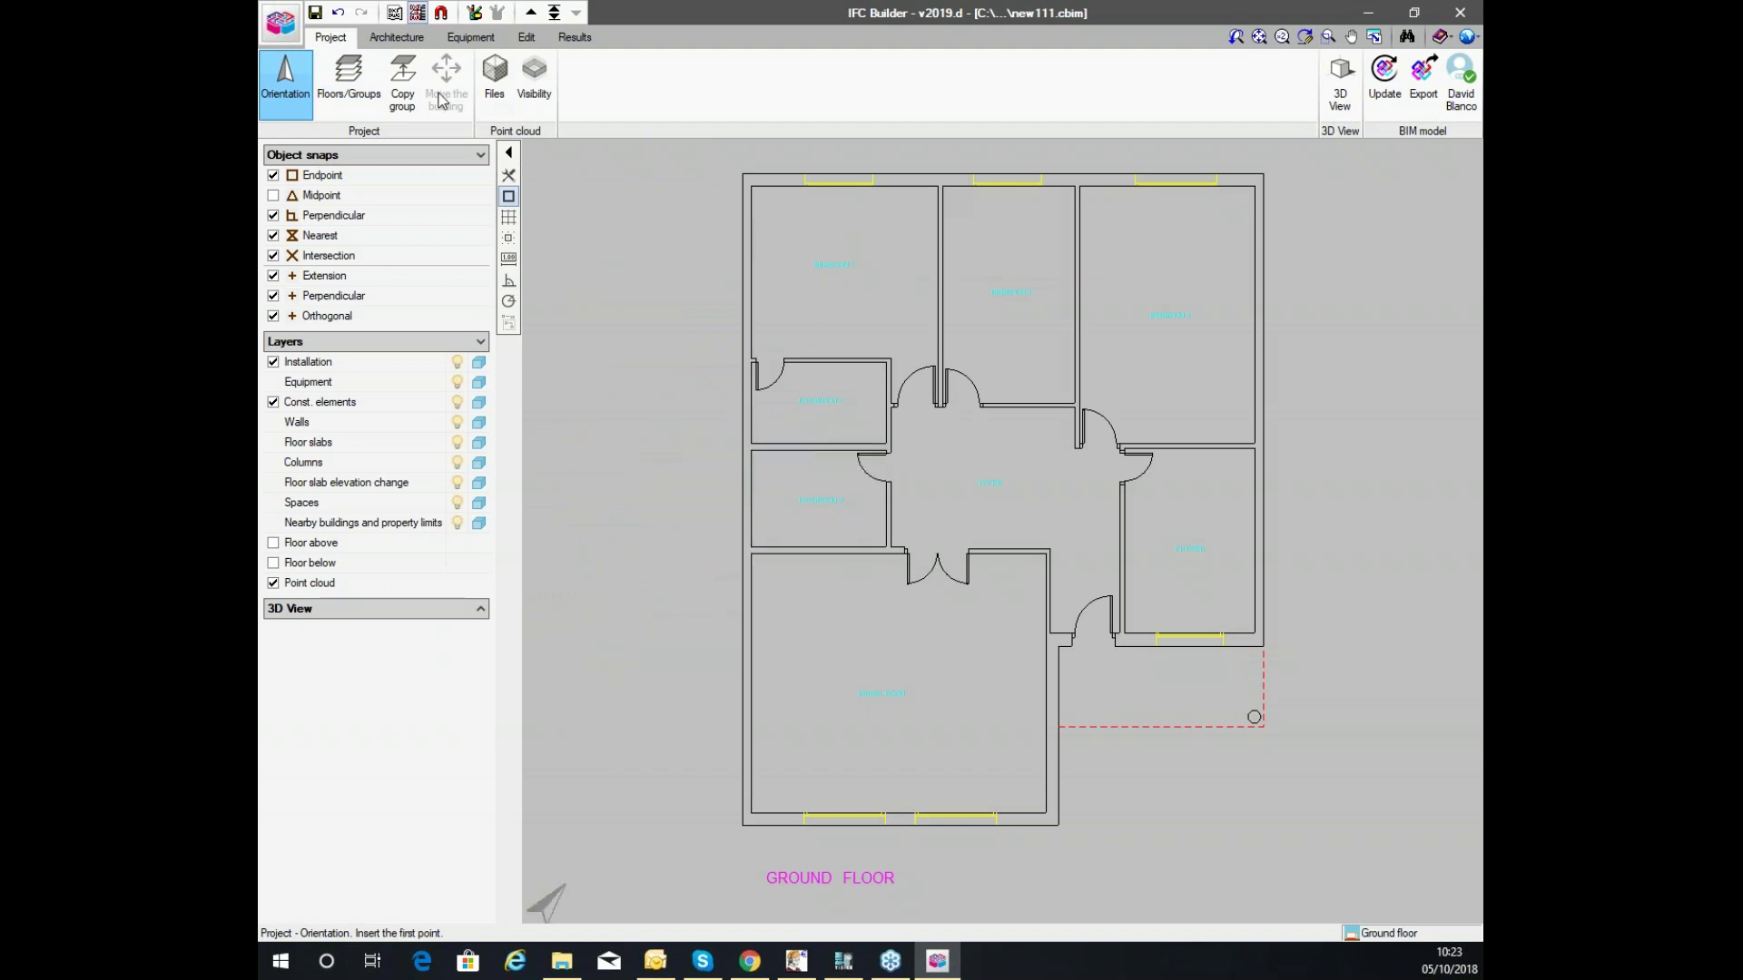
Browse the Architecture, Equipment and Analysis results toolbars, ending back on Architecture.
left_click(399, 37)
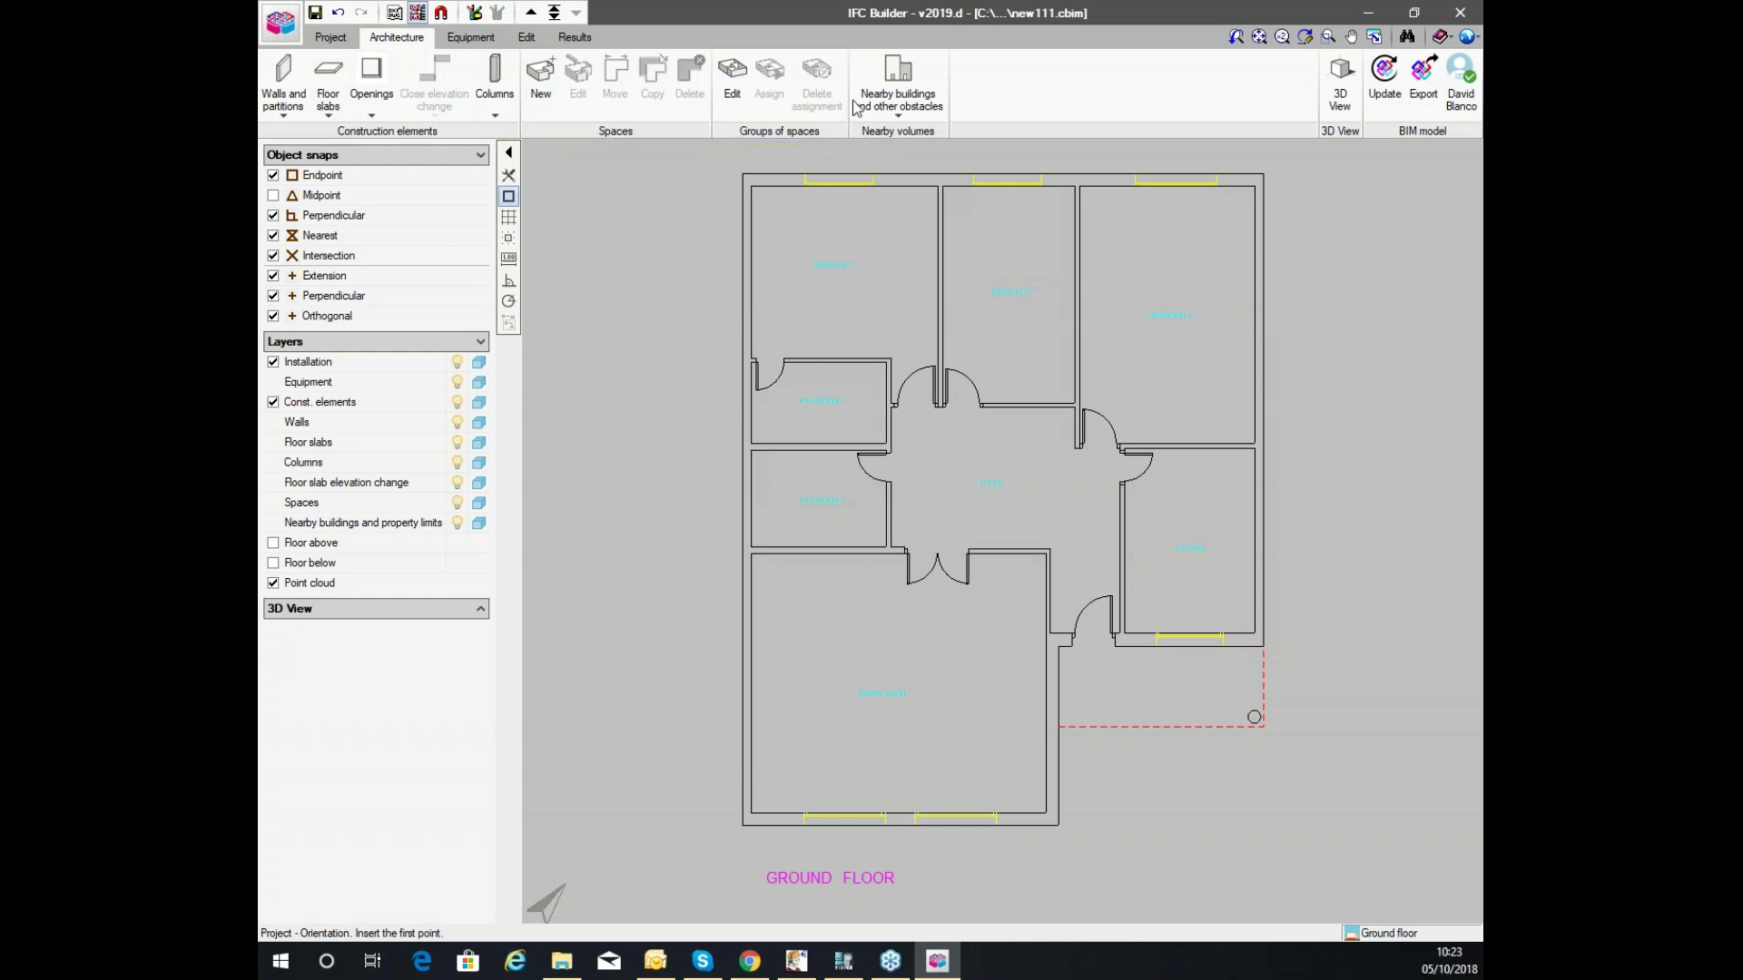
left_click(471, 37)
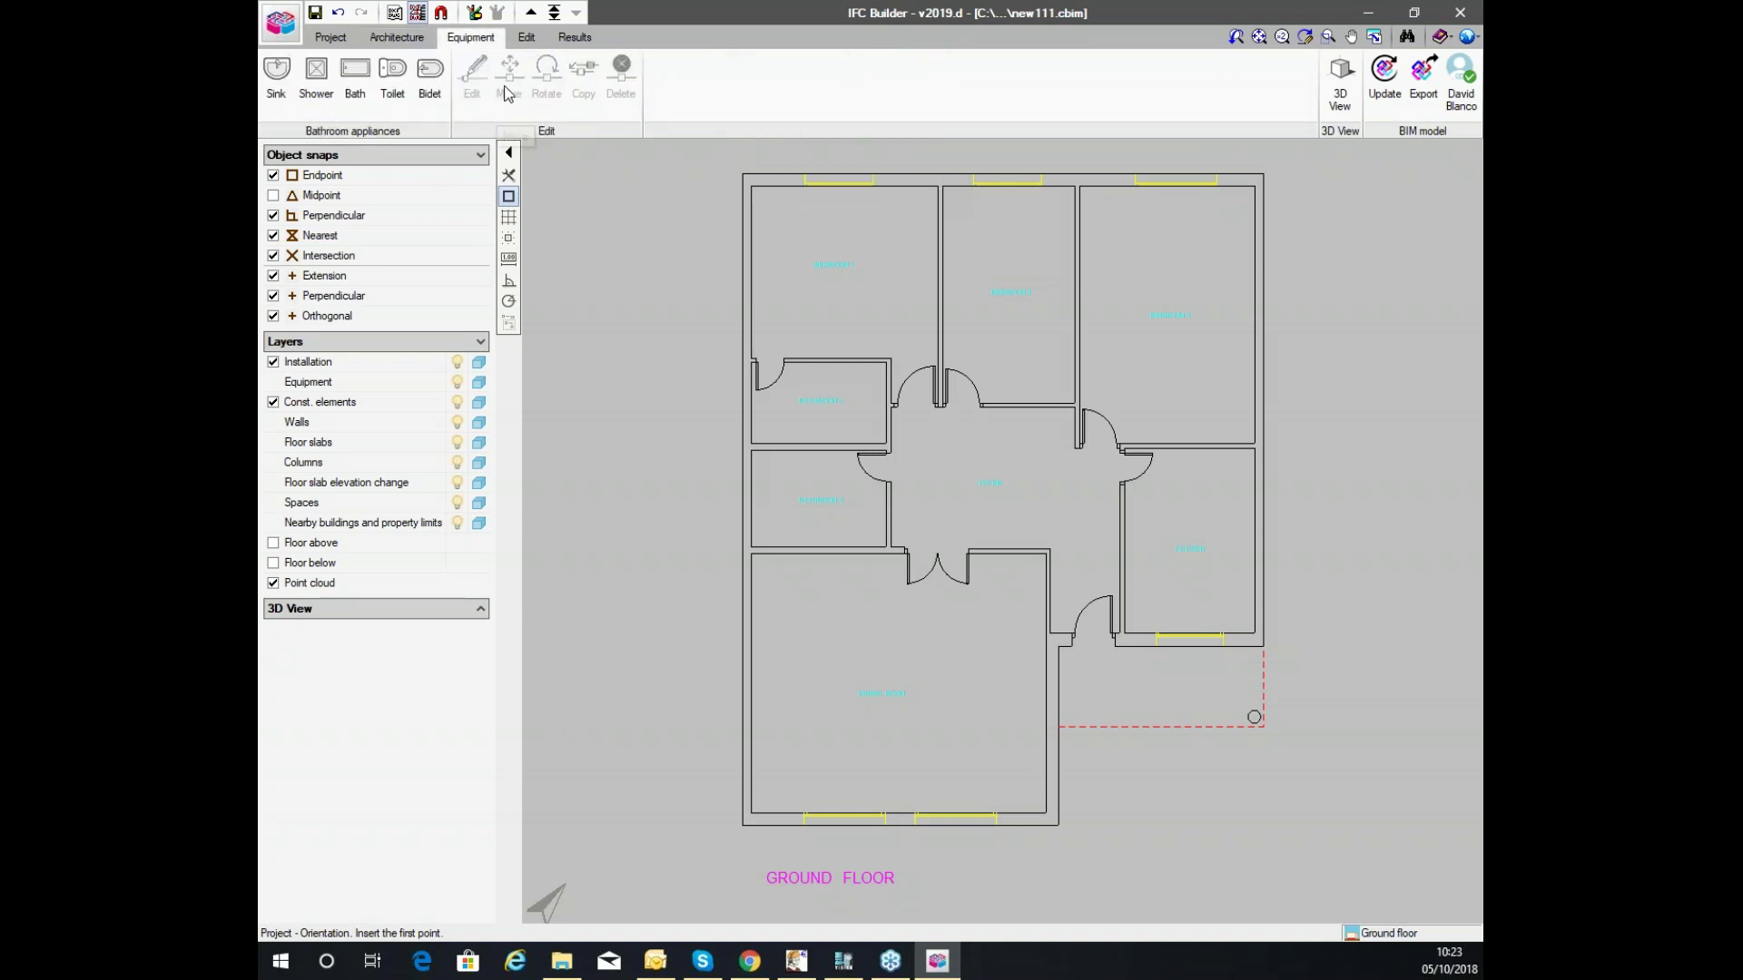
left_click(575, 37)
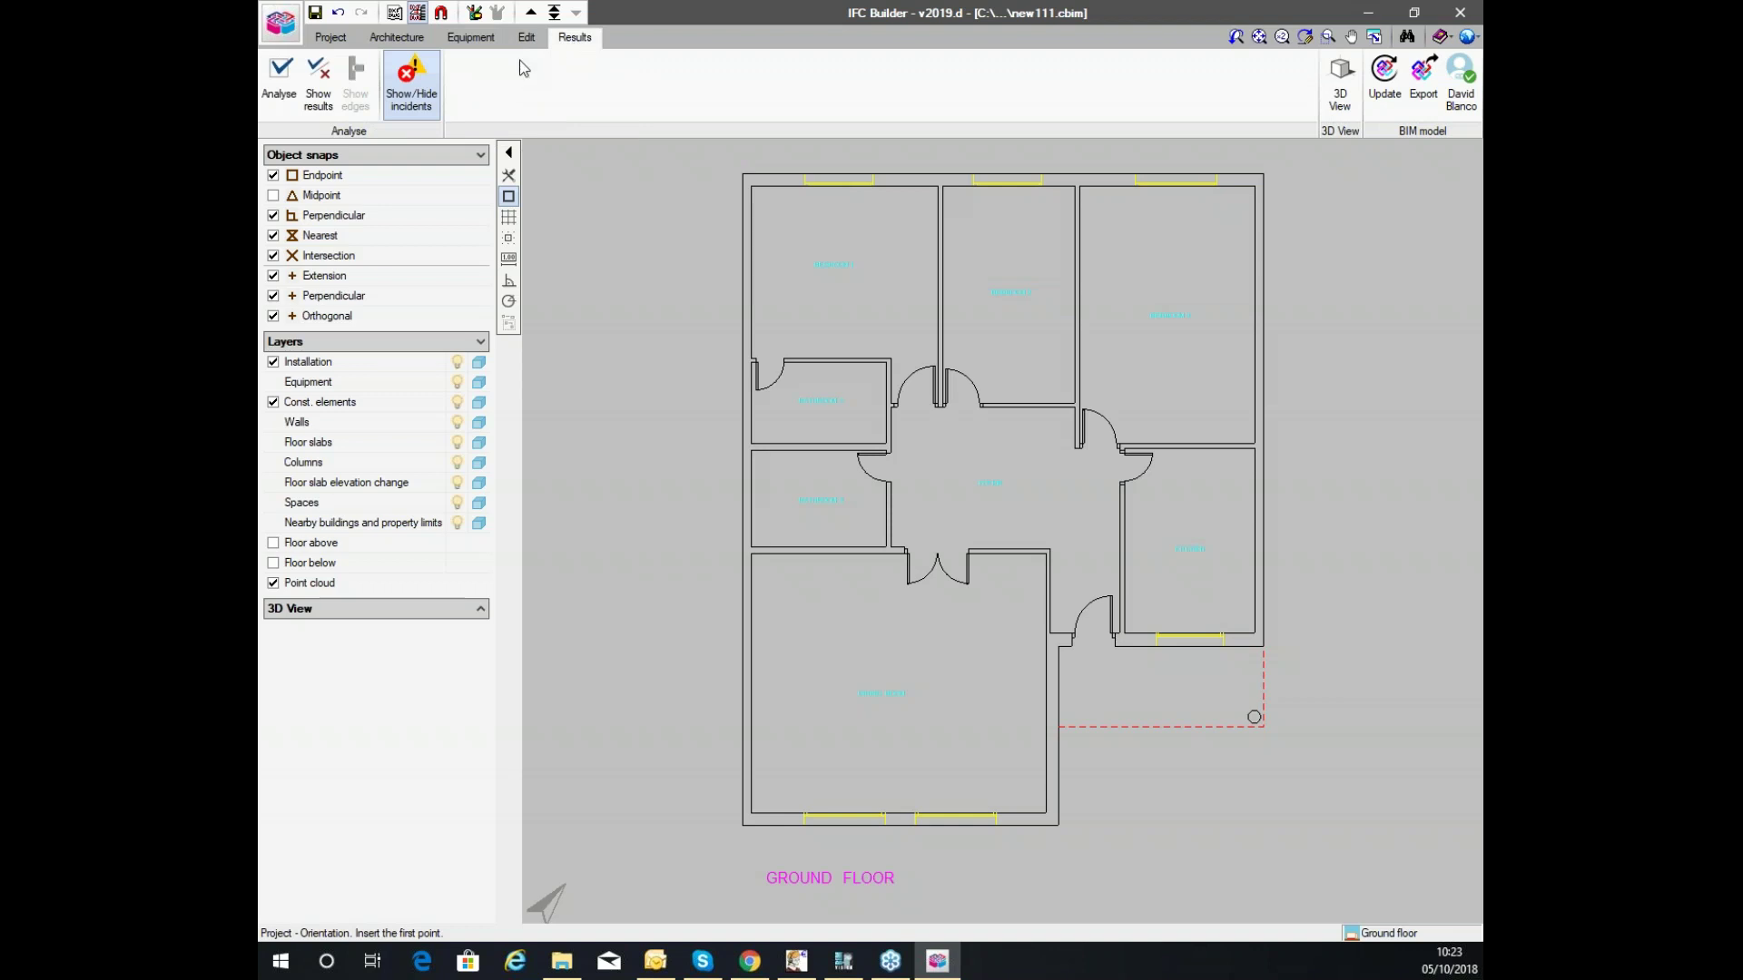
left_click(396, 37)
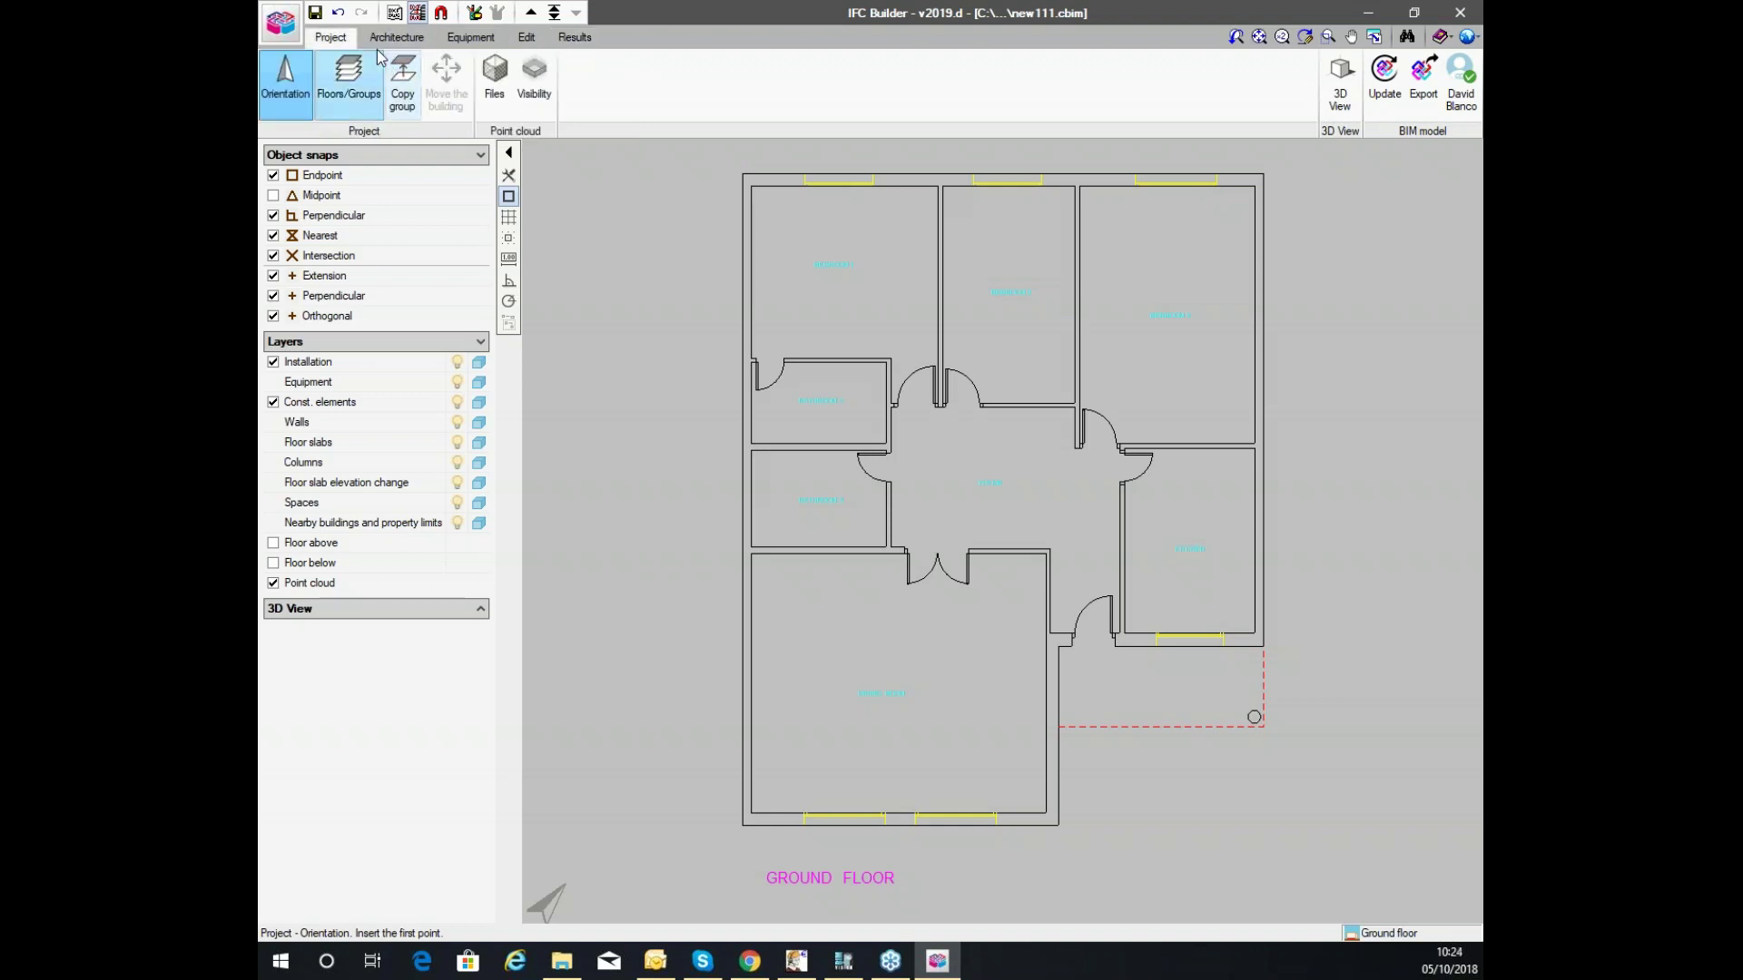
Create external façade wall type W1 with 0.300 m thickness.
left_click(283, 80)
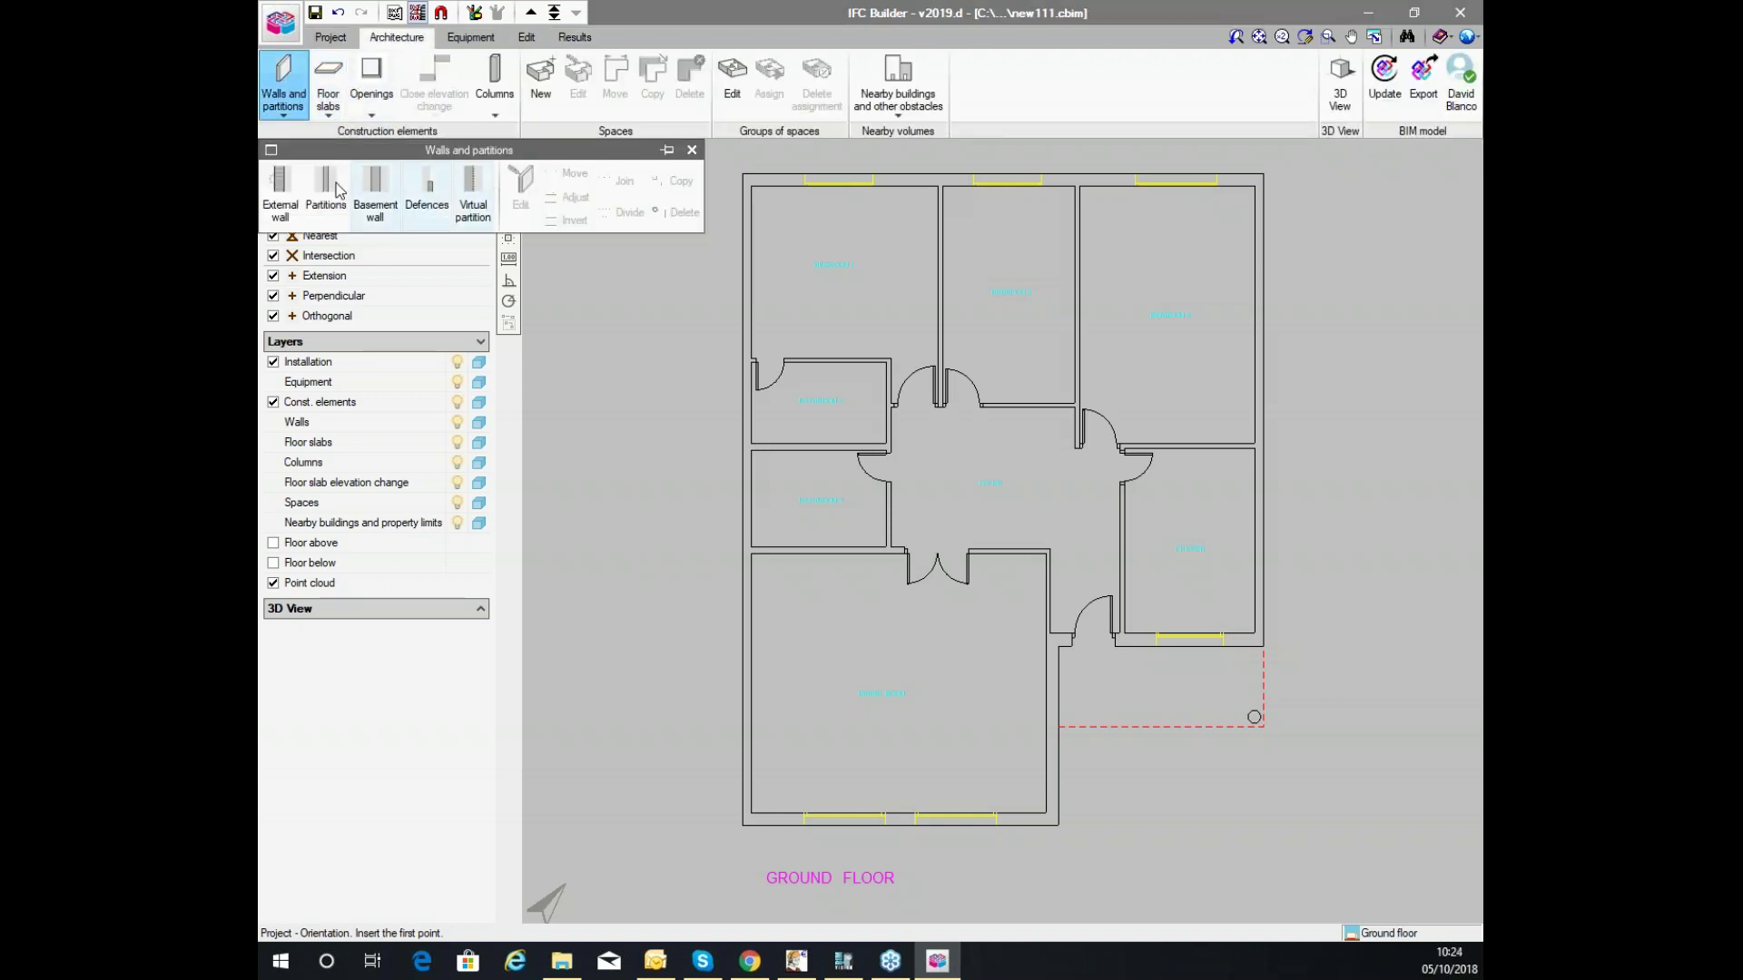
left_click_drag(289, 154, 412, 192)
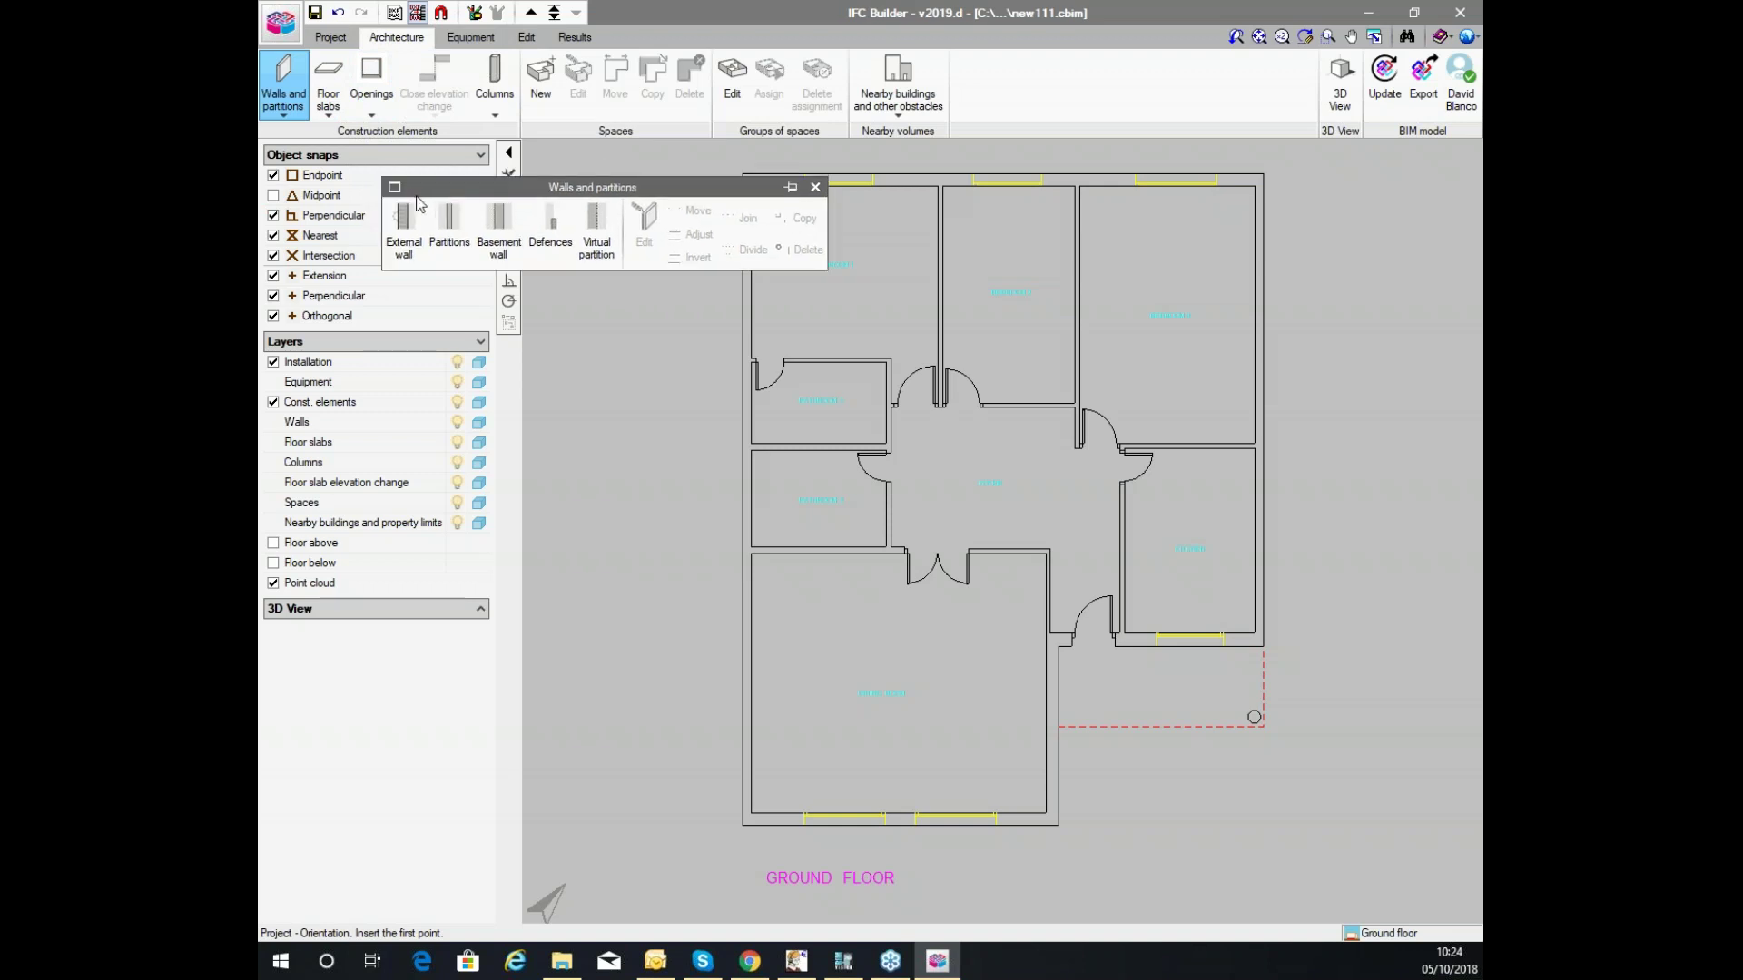
left_click(405, 221)
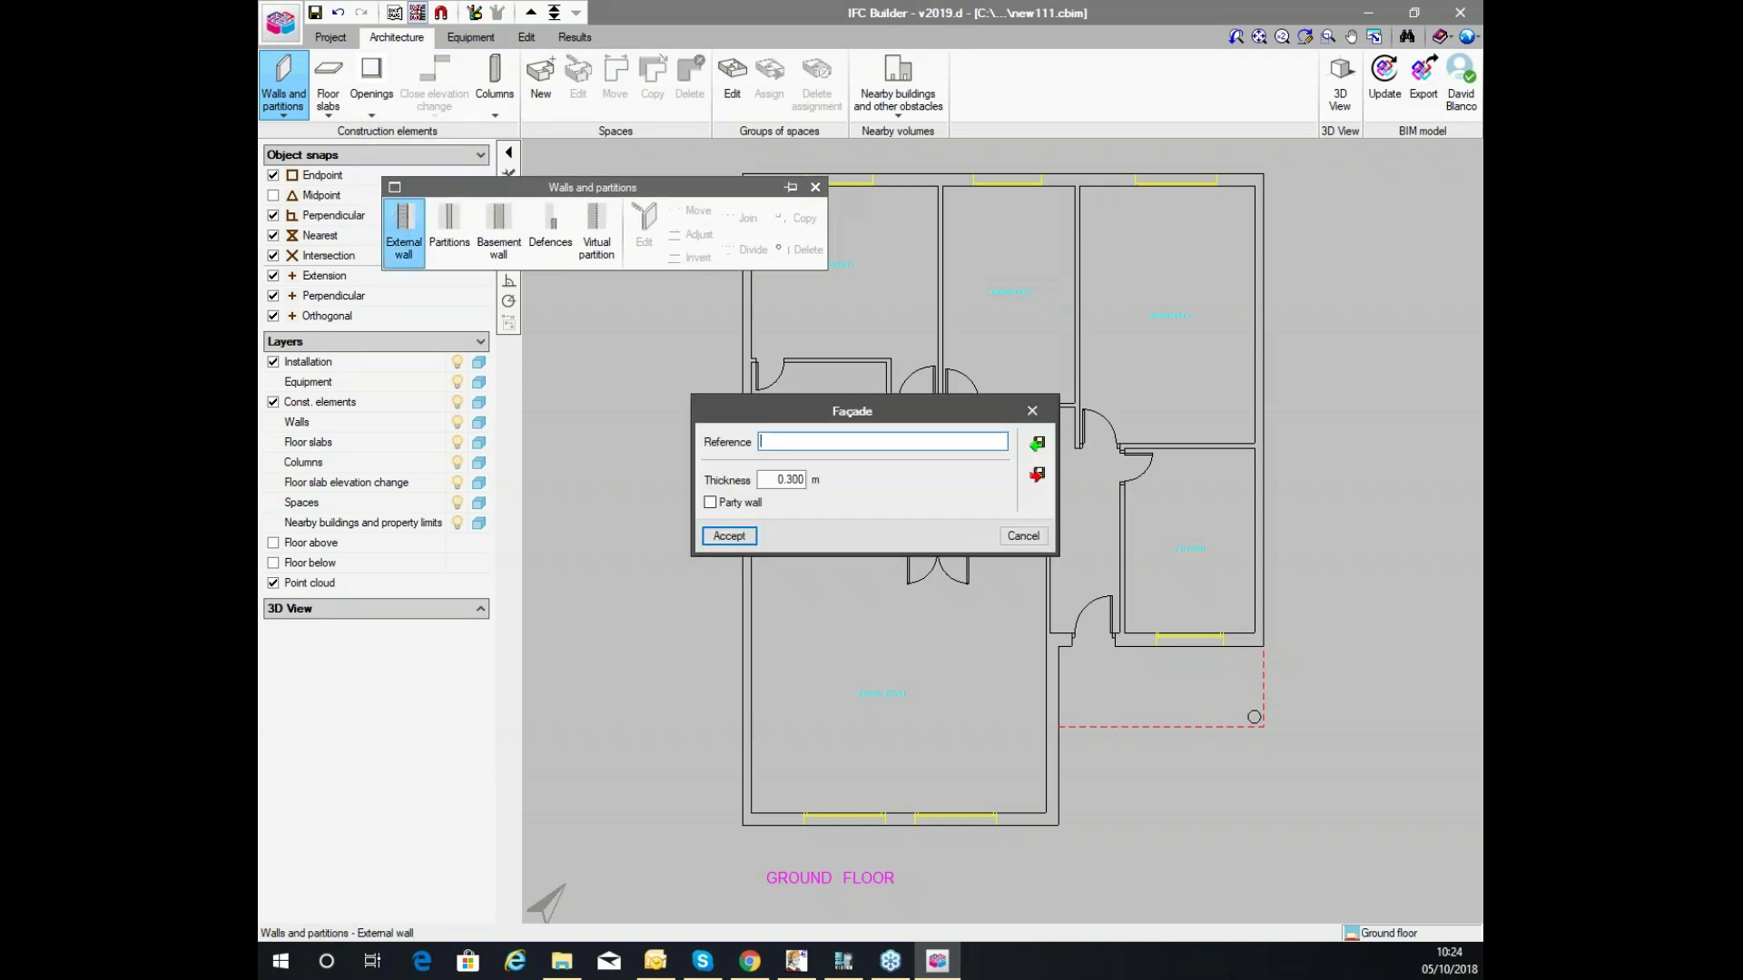
type("W1")
left_click(727, 534)
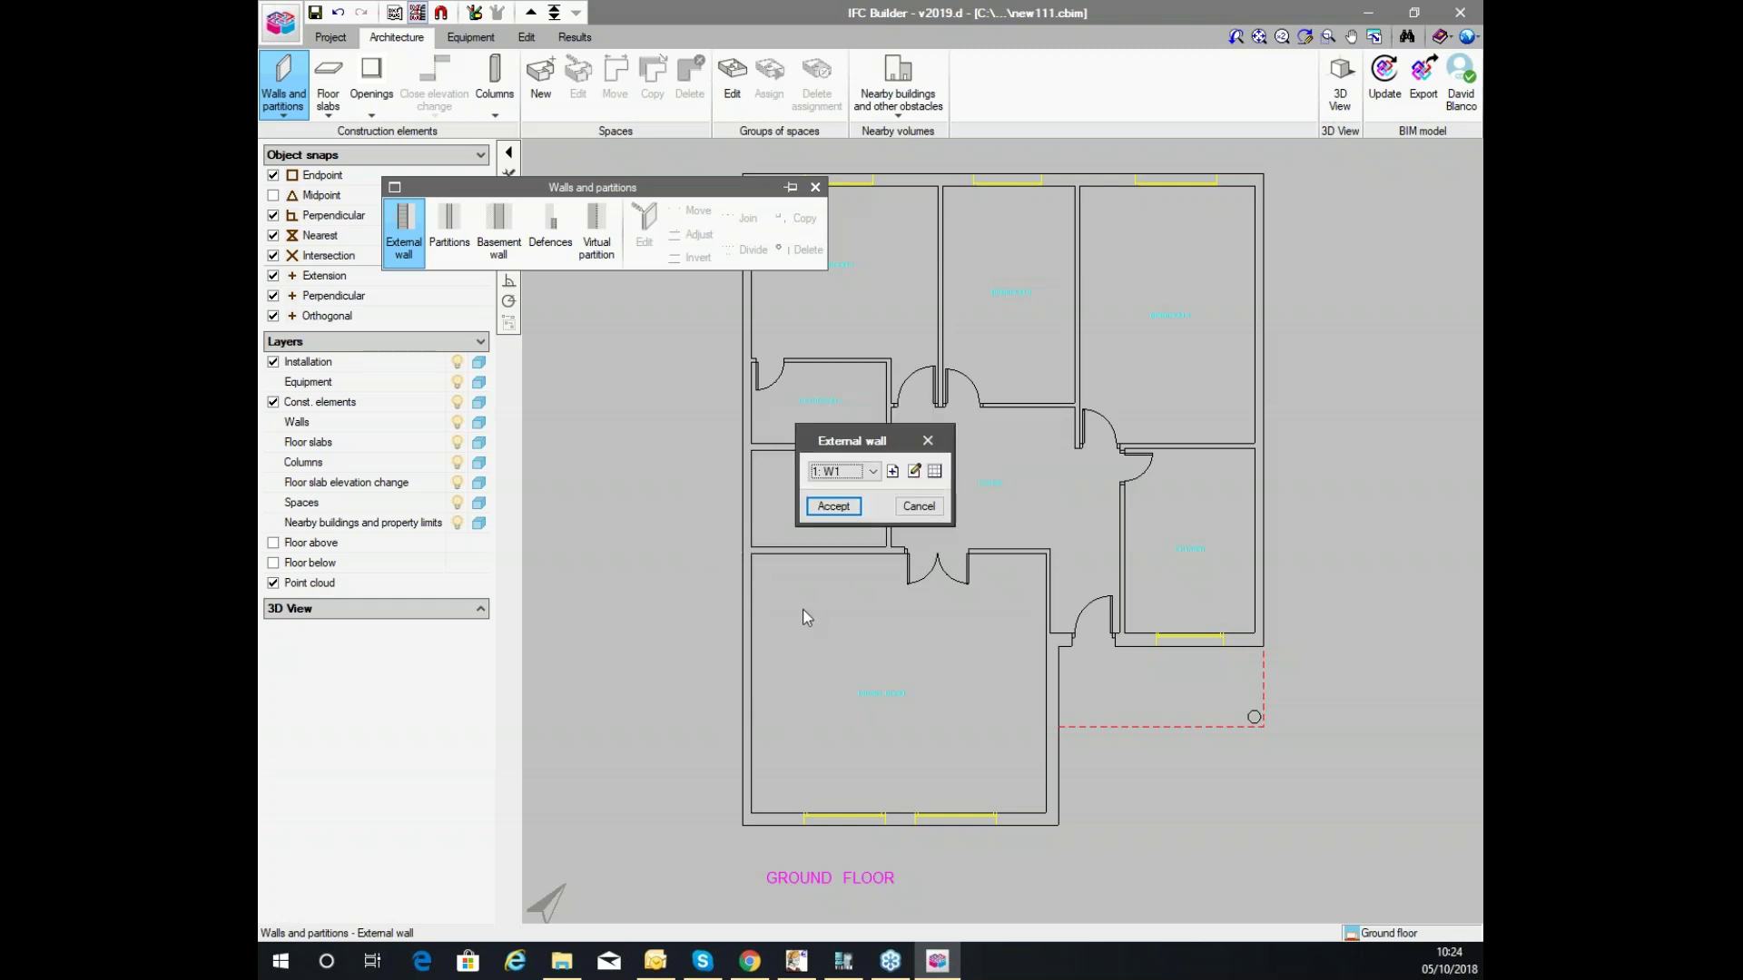
left_click(914, 471)
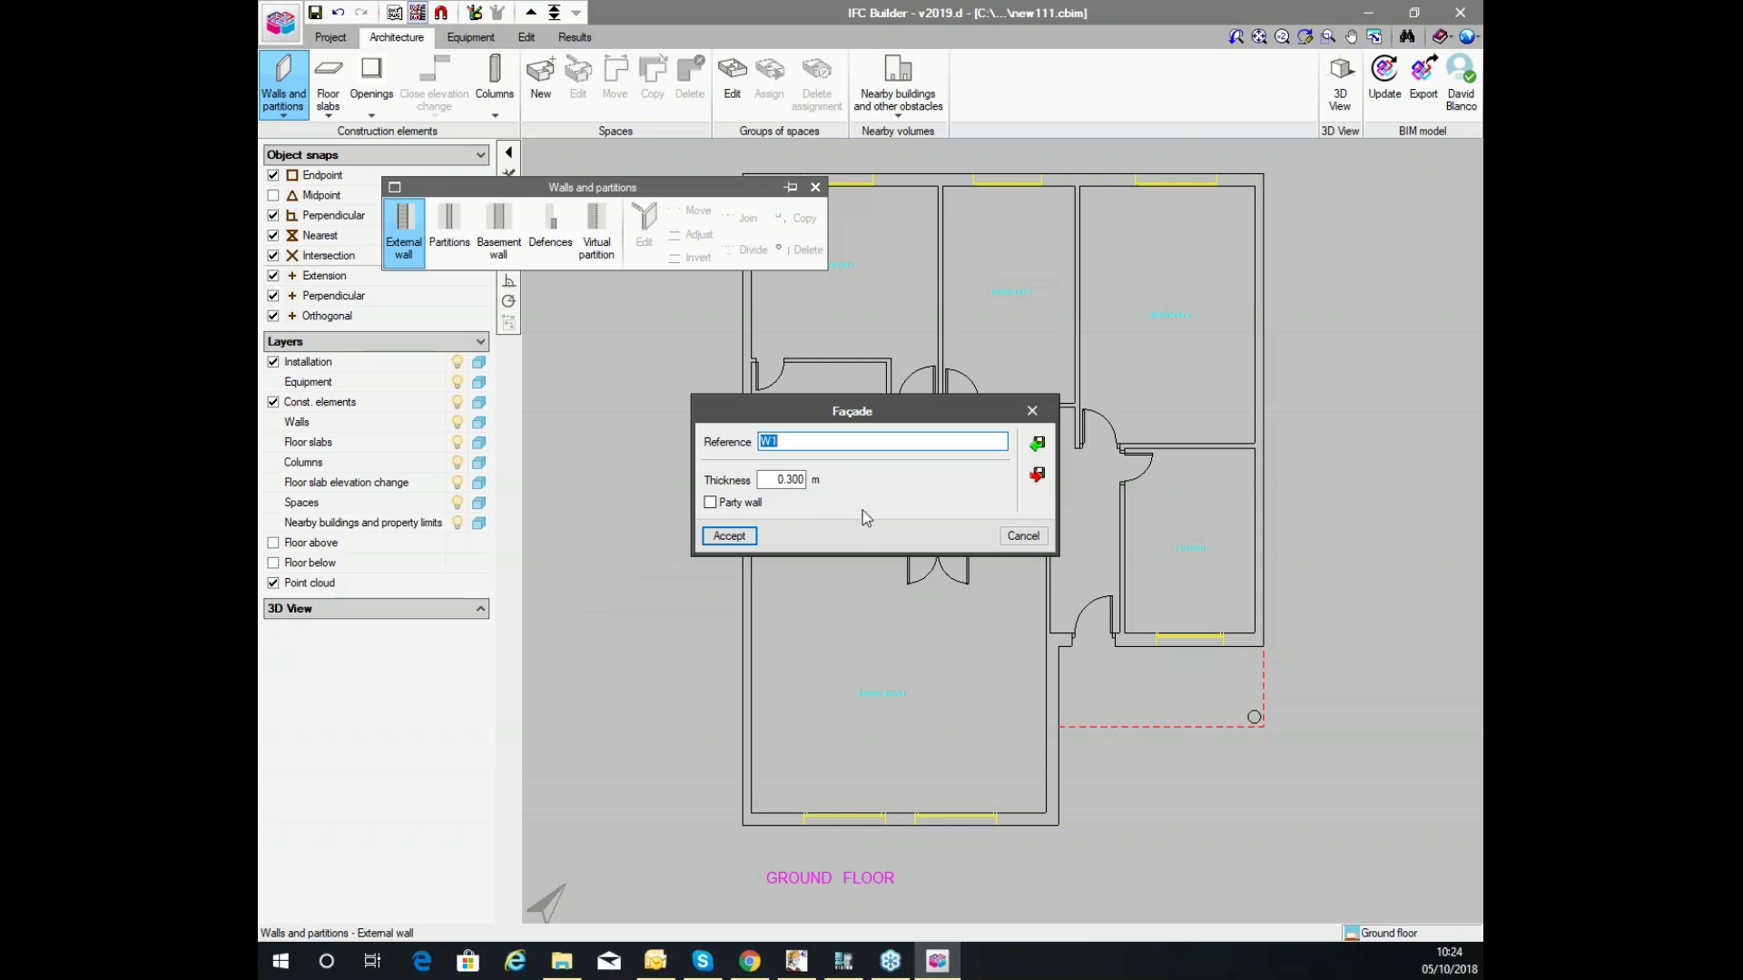
left_click(735, 536)
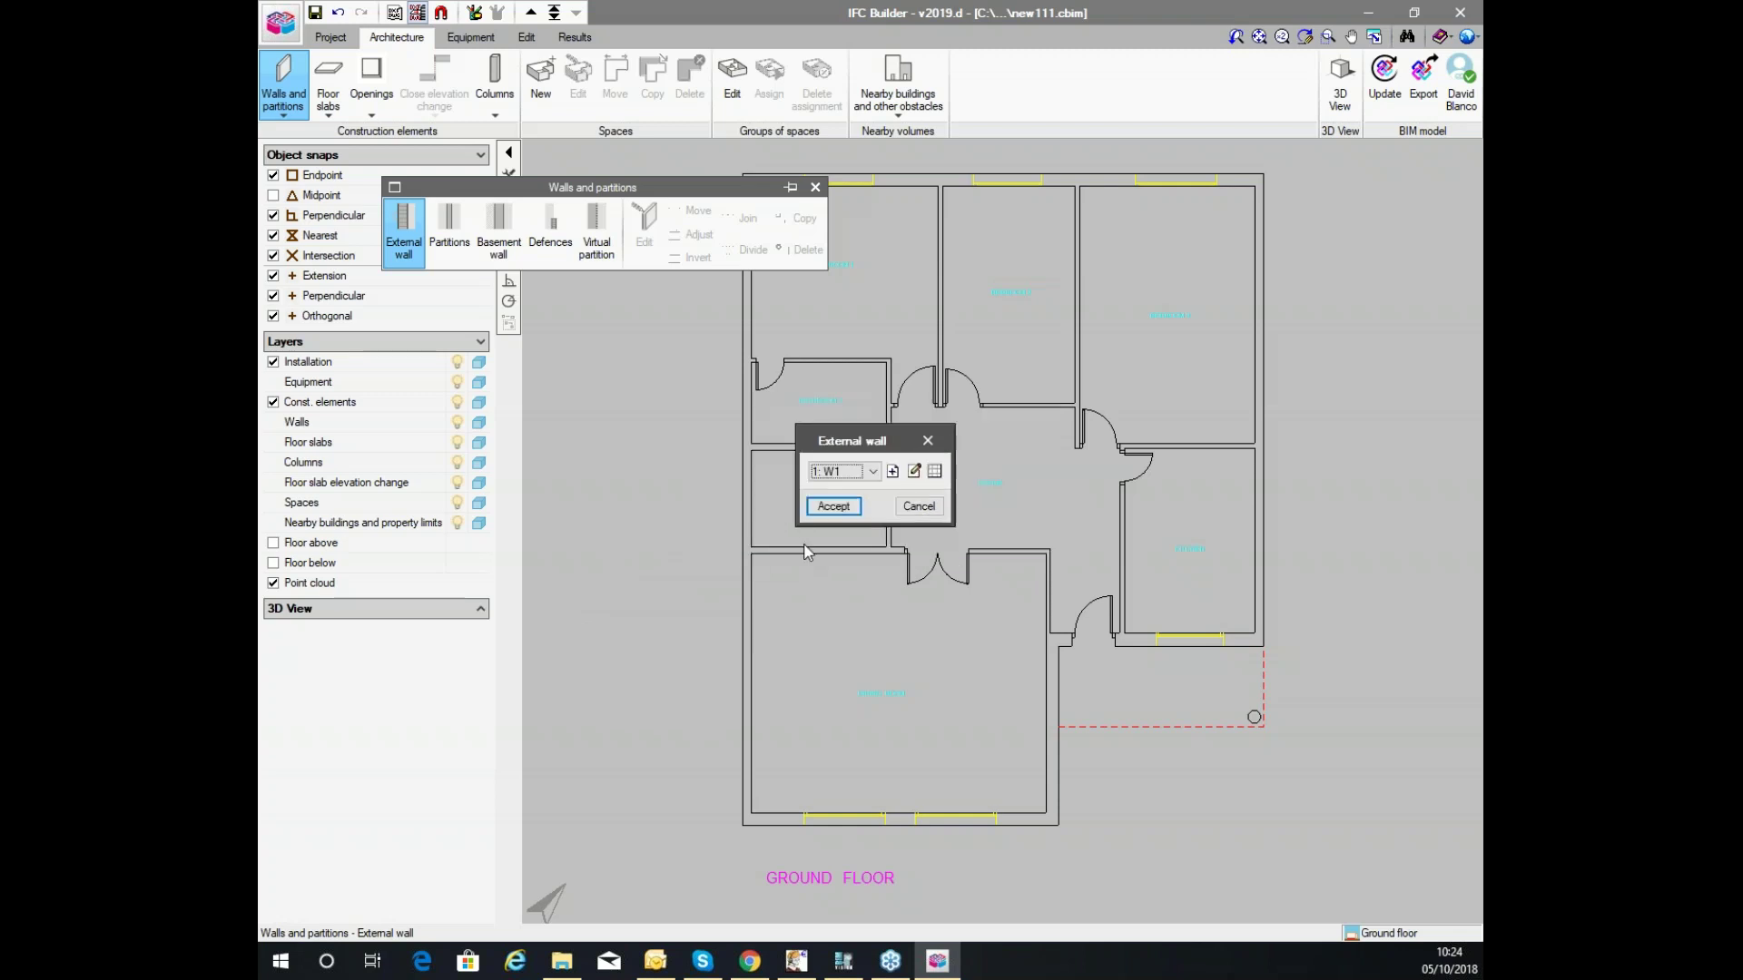
Start drawing W1 external walls and change the point snapping mode.
left_click(833, 505)
left_click(536, 560)
scroll(745, 830, "up", 3)
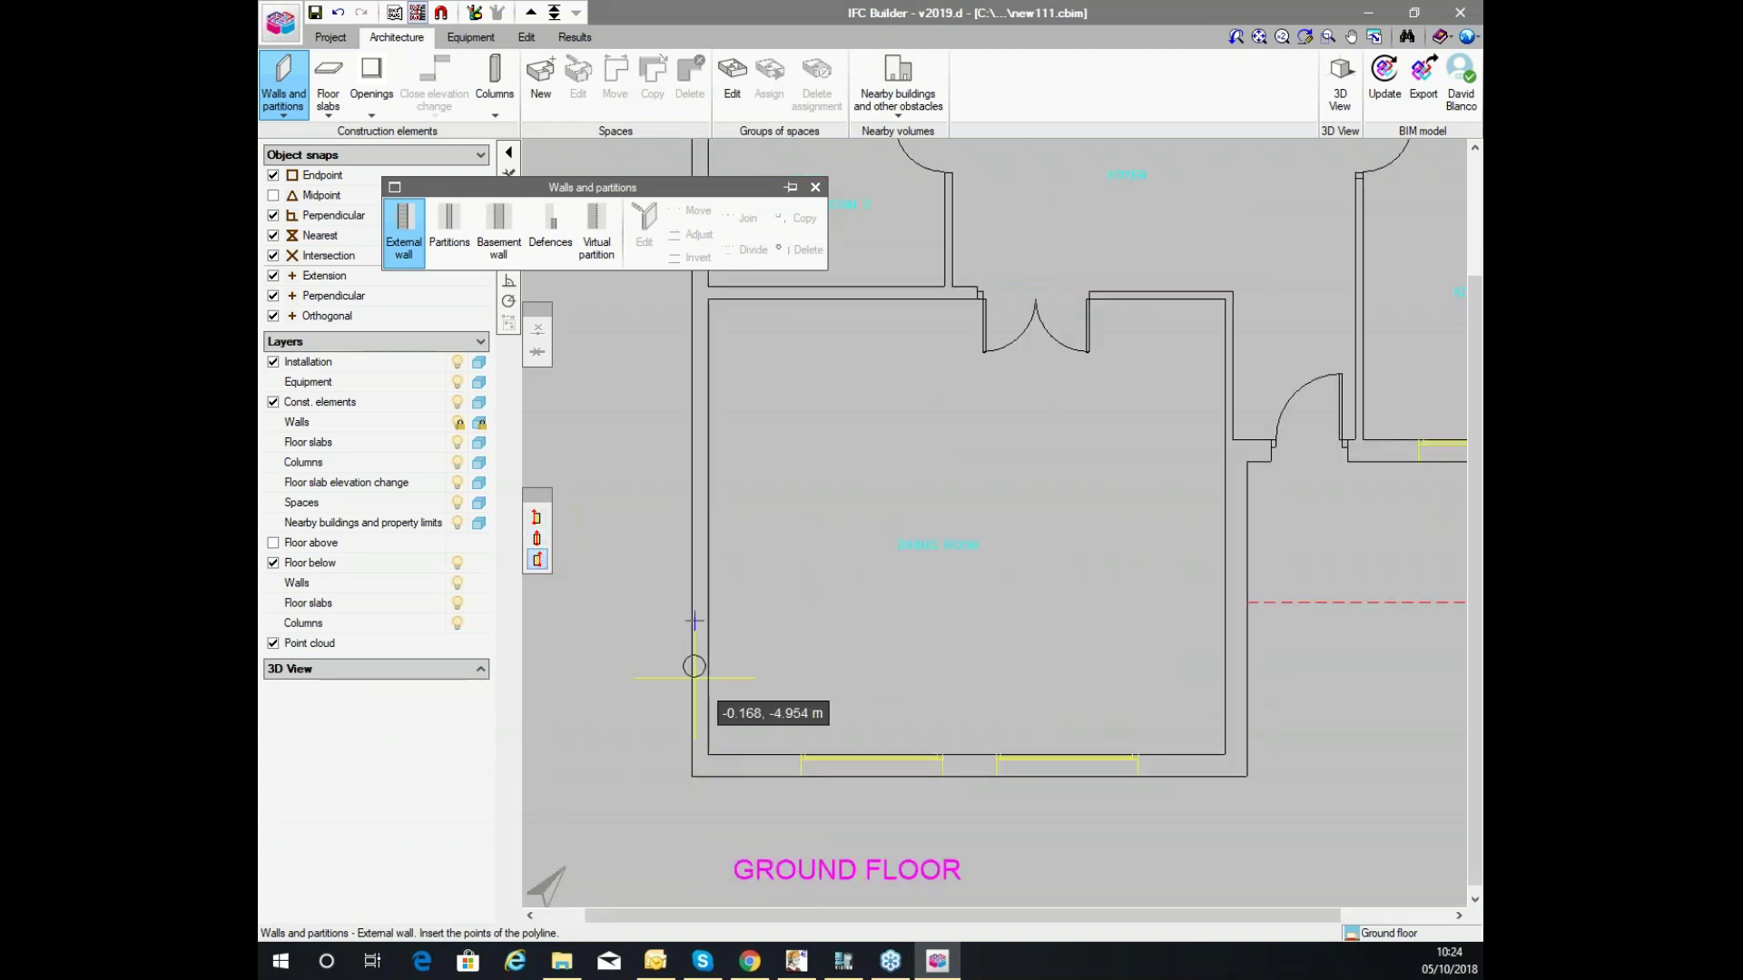
Turn on object snapping and draw a first W1 wall along the bottom edge.
left_click(441, 13)
left_click(763, 409)
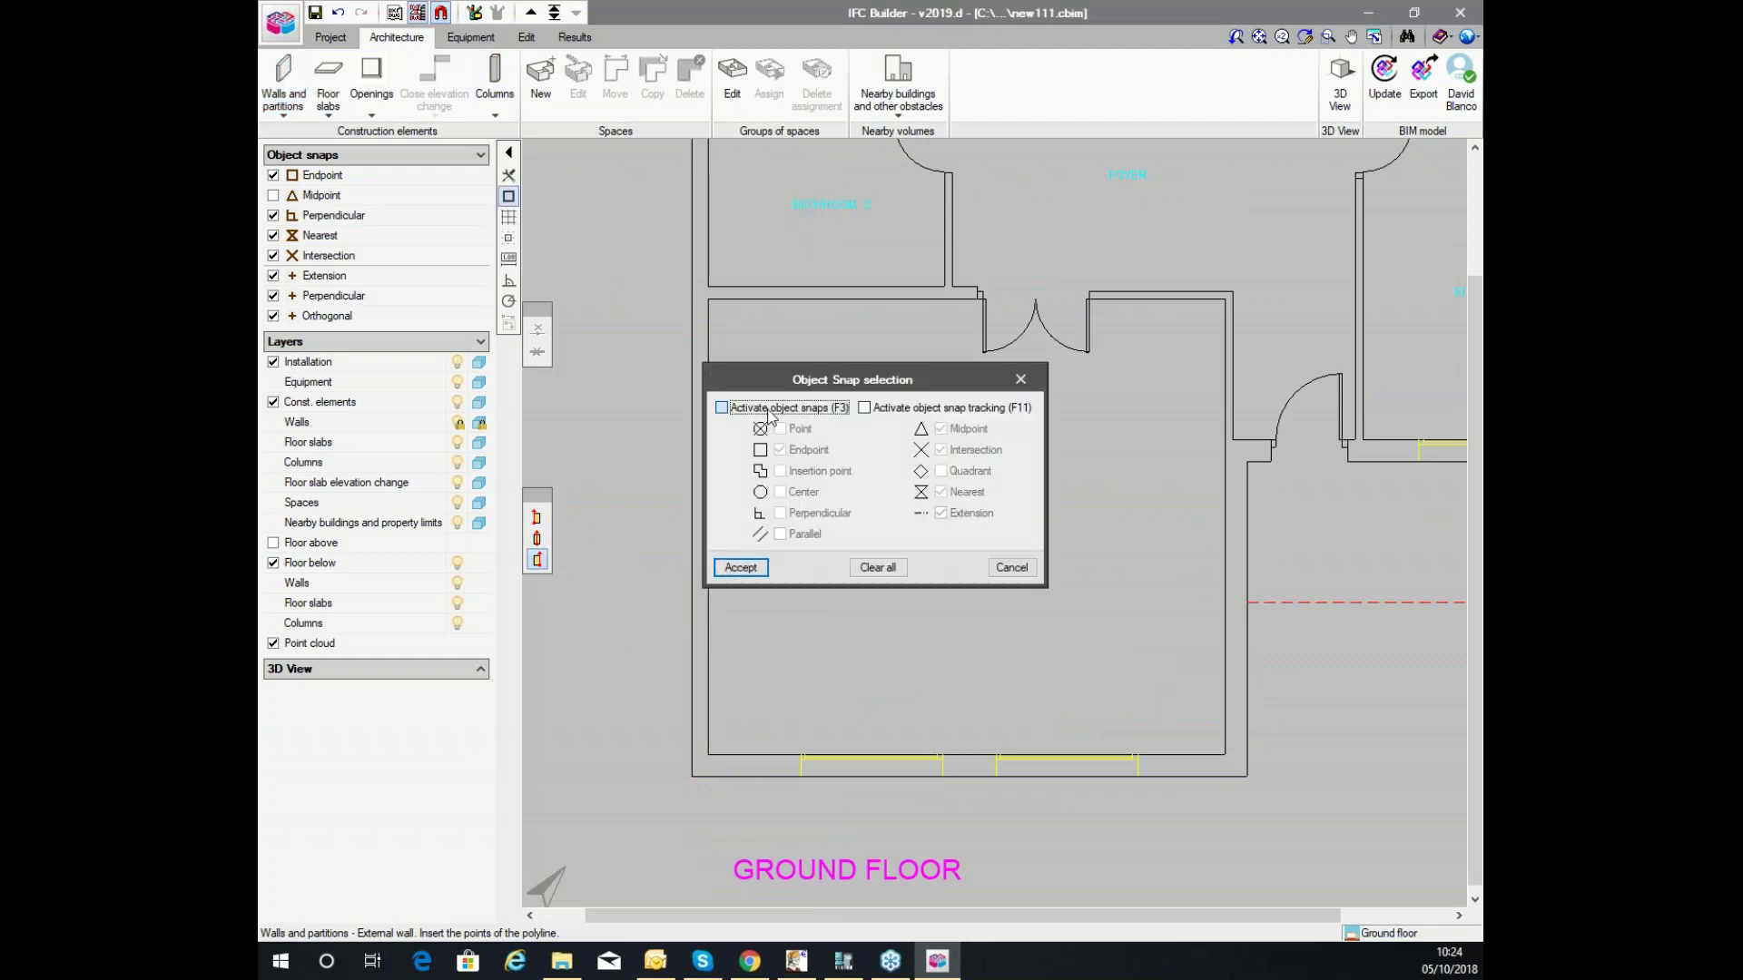
left_click(743, 572)
left_click(694, 777)
left_click(1221, 776)
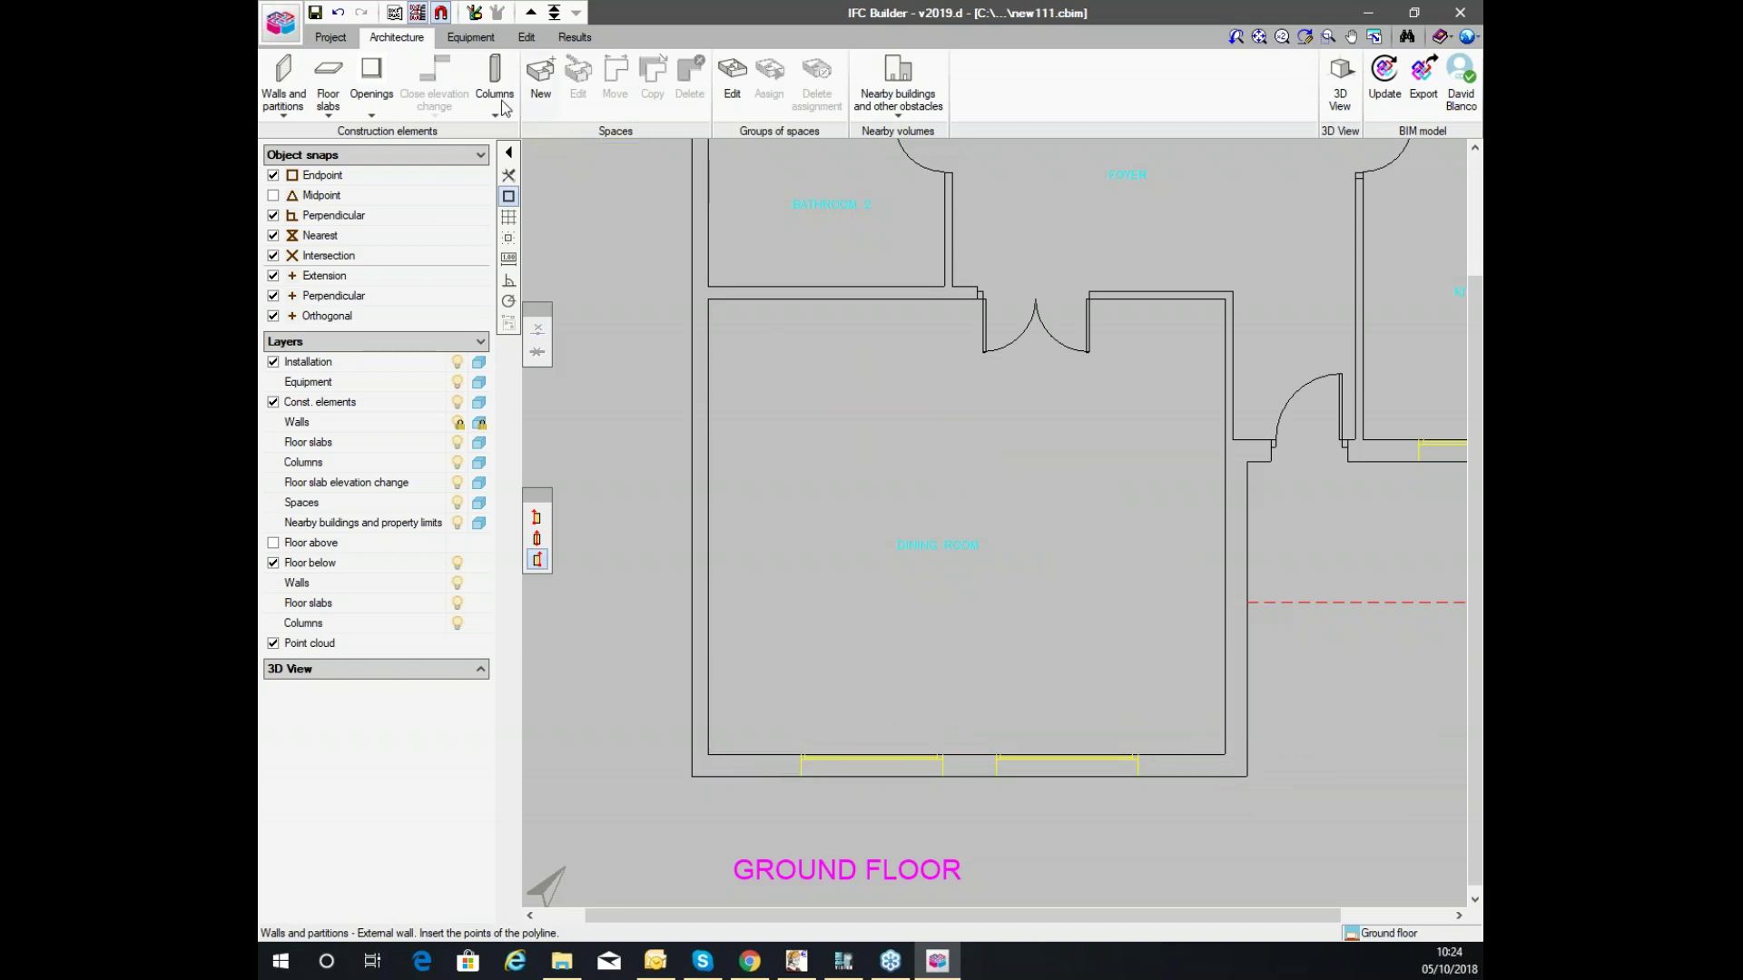
Add Nearest snapping, then draw the closed W1 wall outline through every outer corner.
left_click(441, 12)
left_click(941, 492)
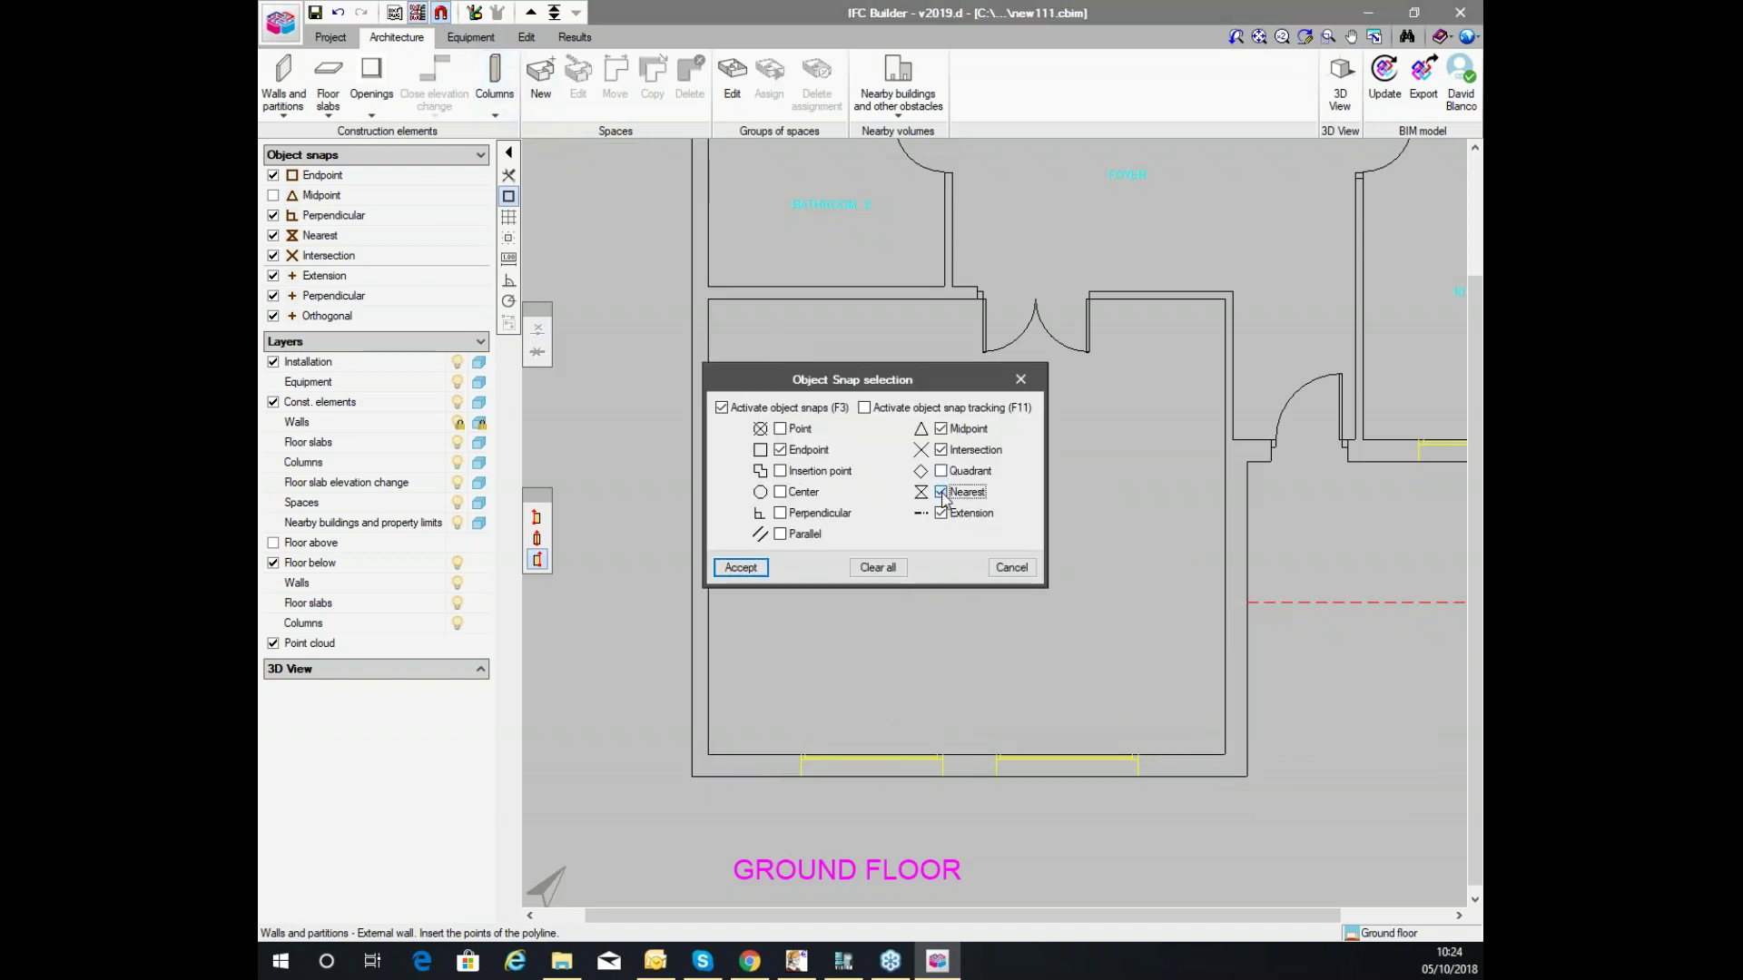
left_click(741, 568)
left_click(693, 777)
left_click(1198, 772)
left_click(1203, 452)
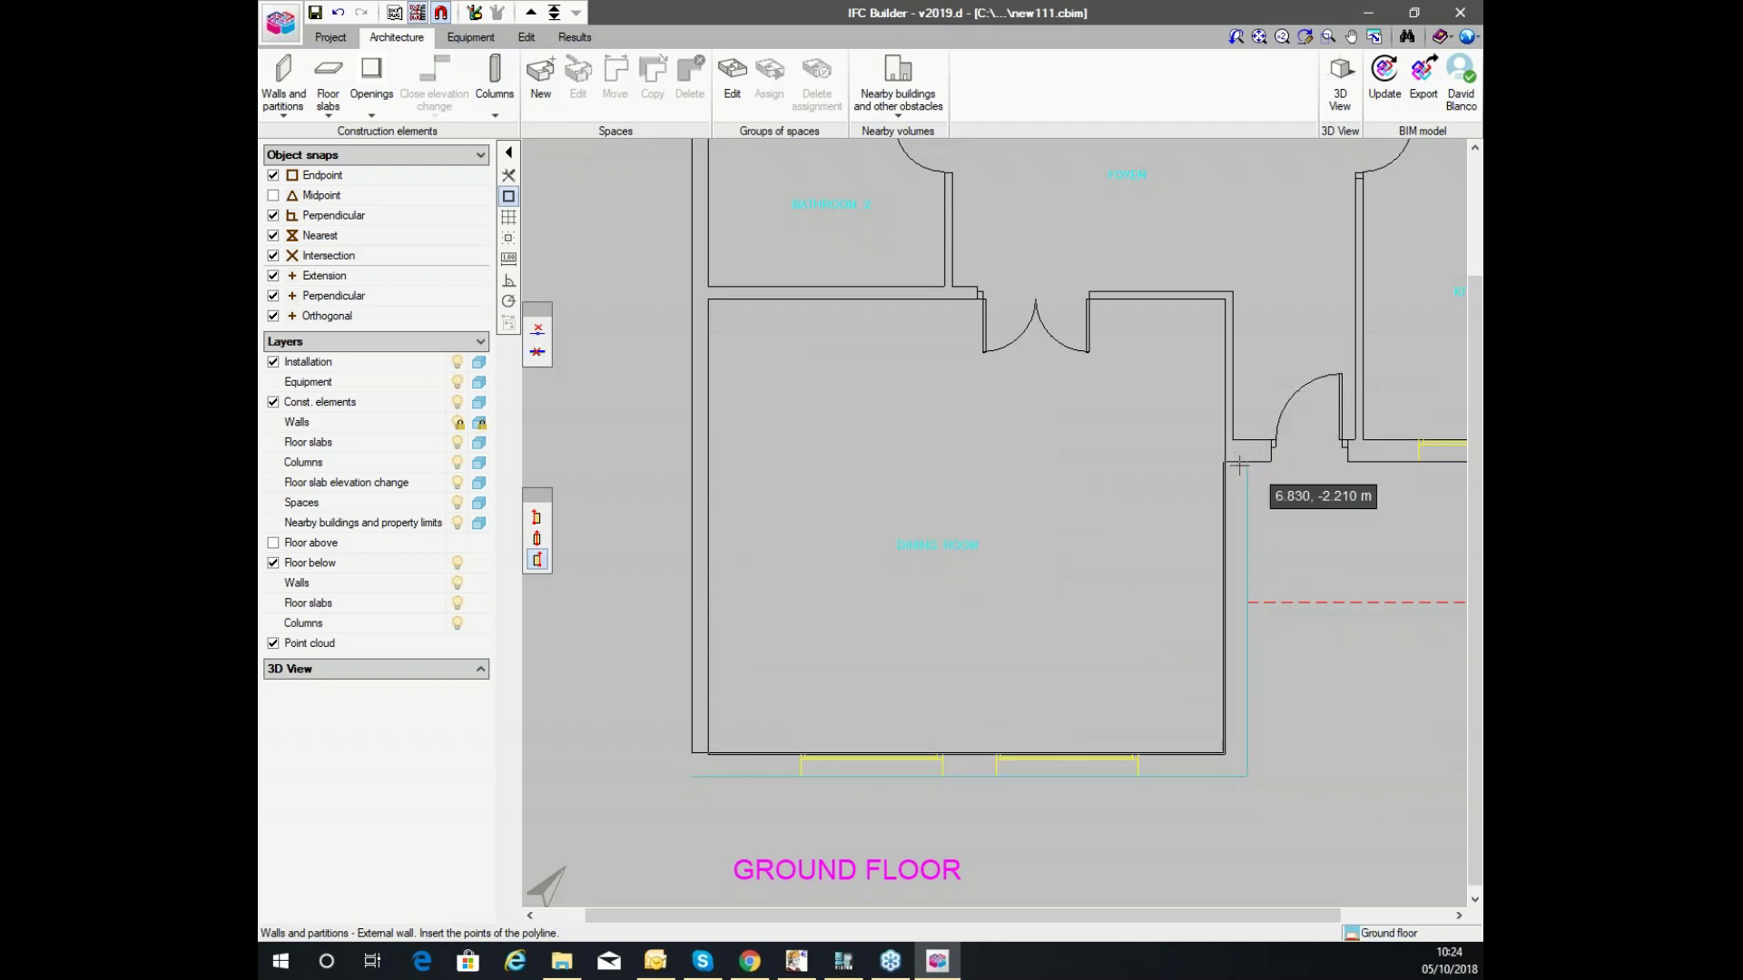
scroll(725, 763, "down", 3)
left_click(1197, 602)
left_click(1198, 159)
left_click(708, 159)
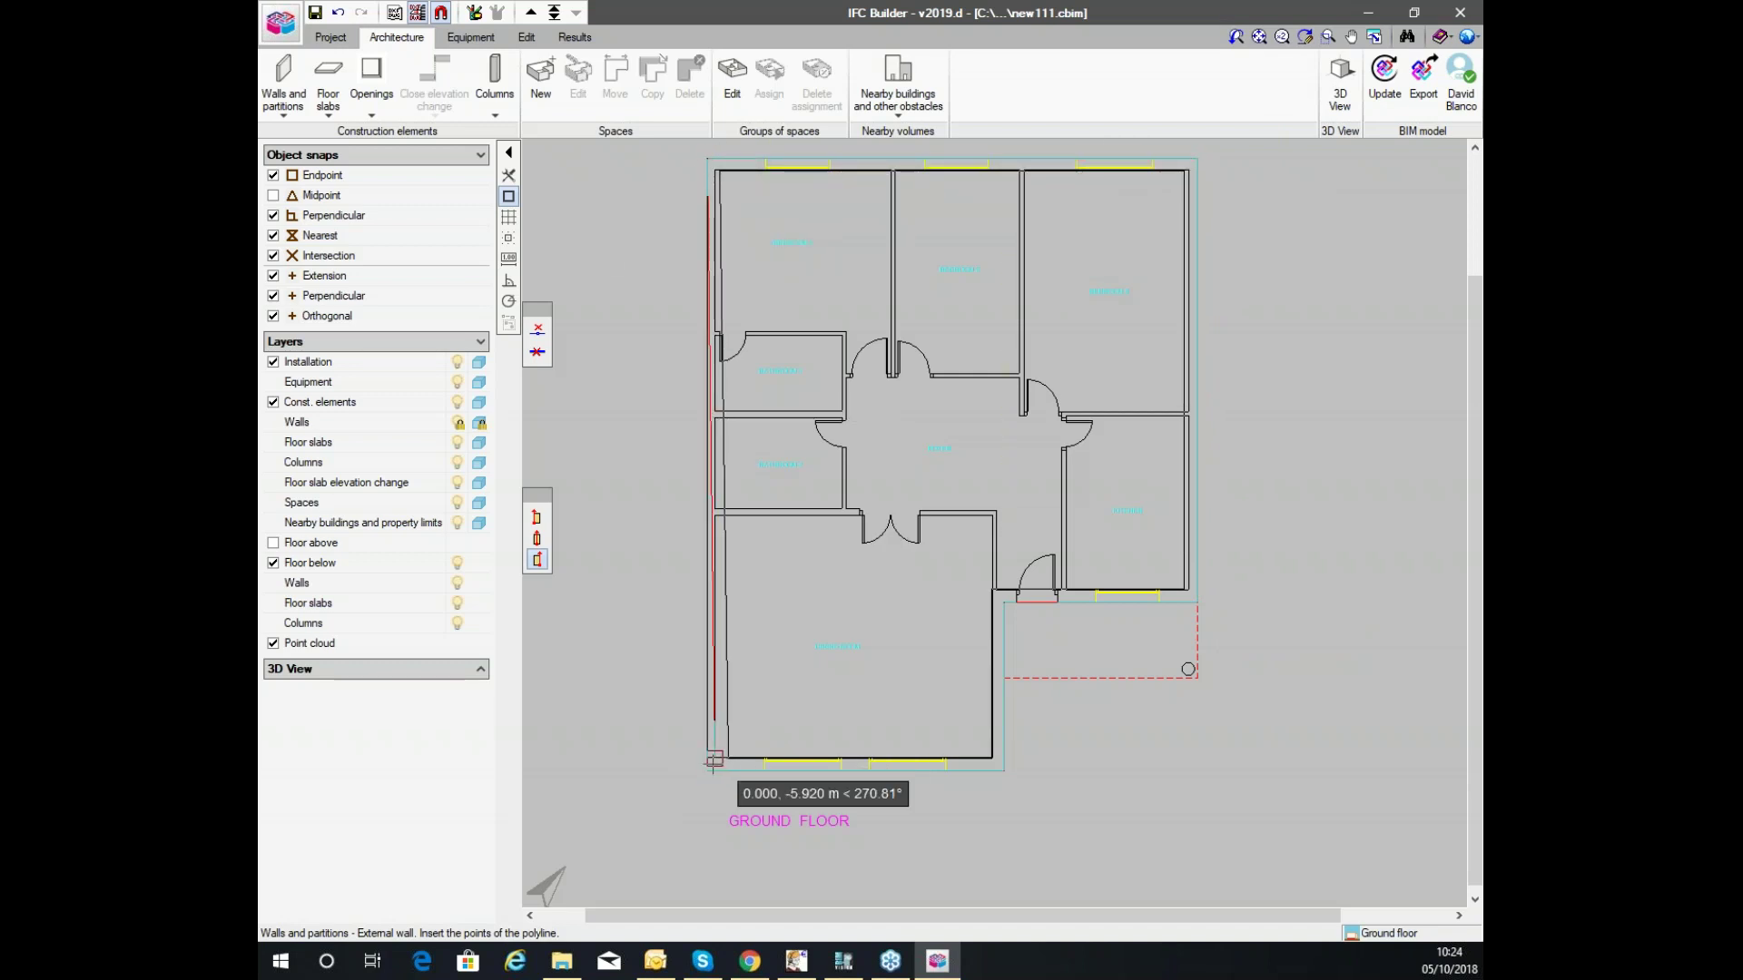
left_click(707, 770)
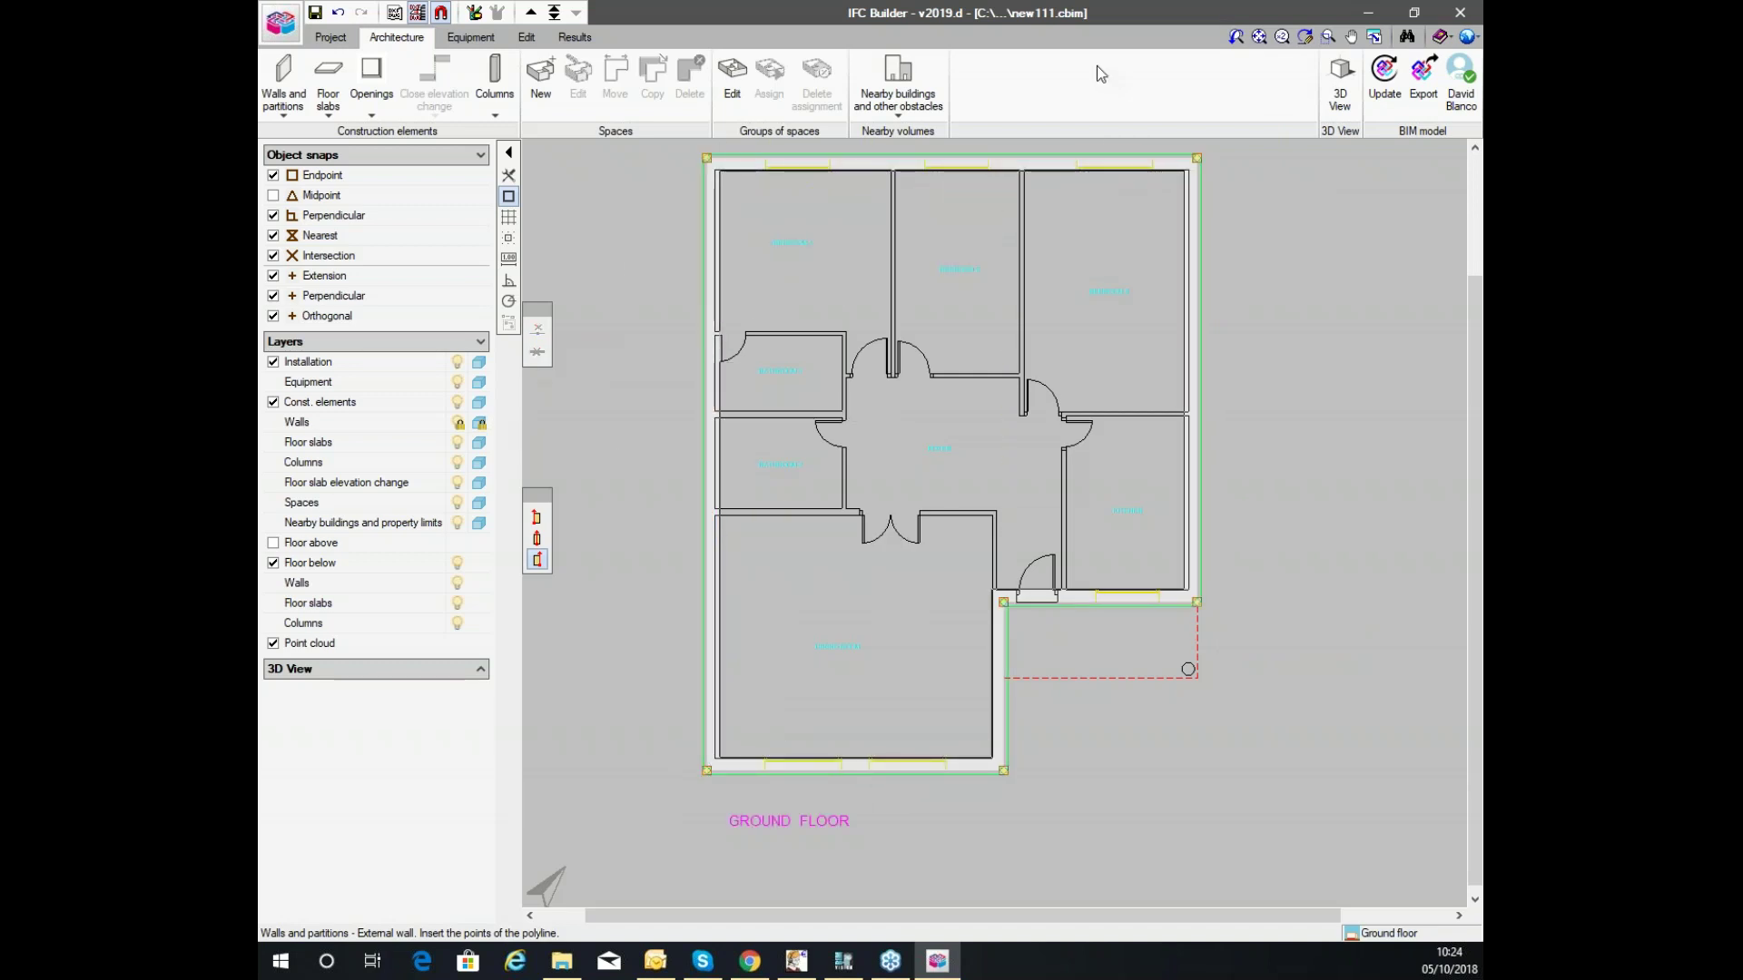
left_click(918, 506)
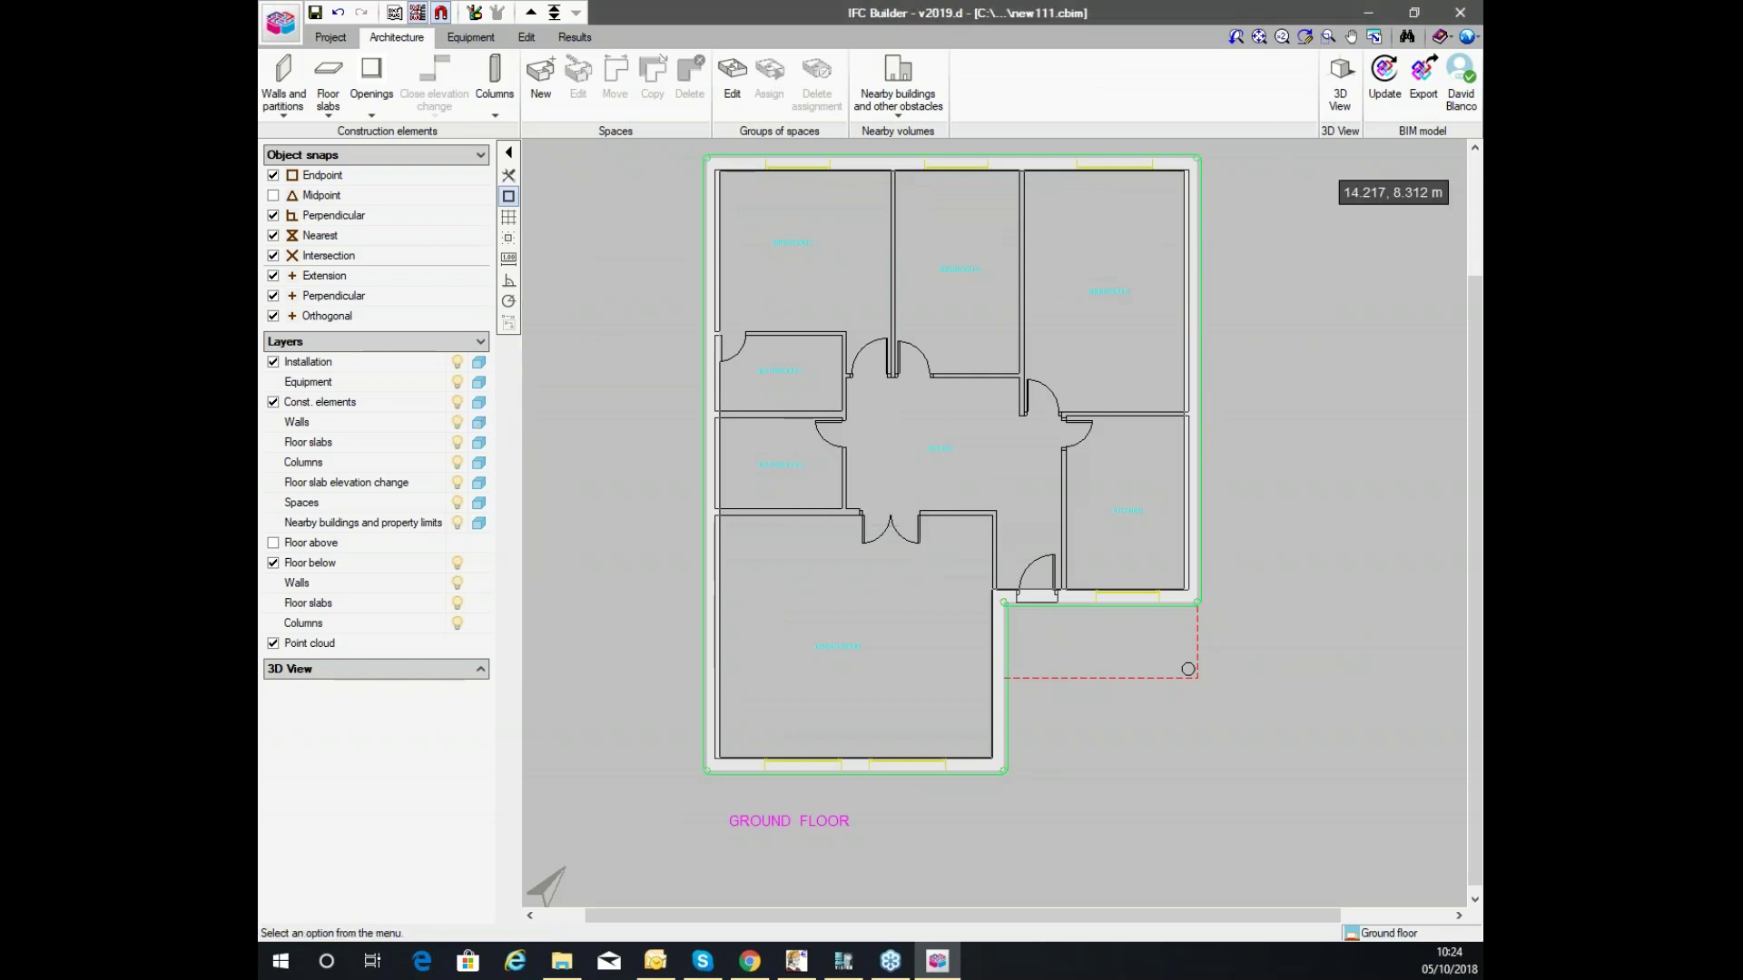
left_click(1342, 81)
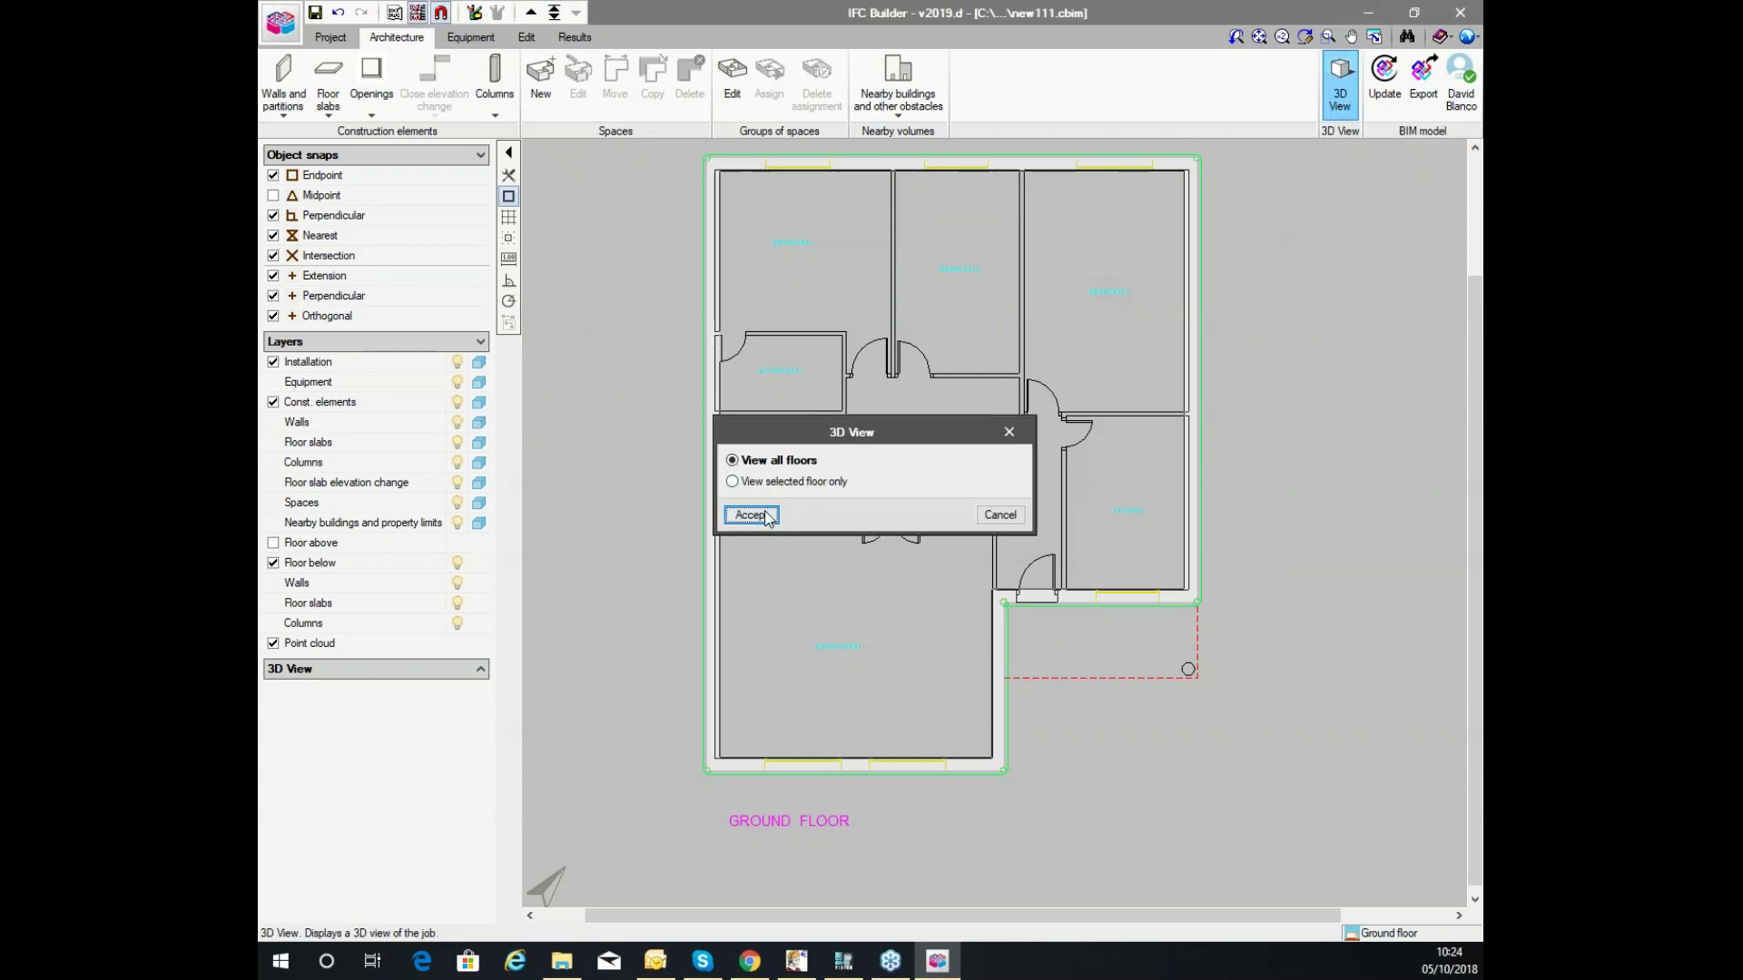
left_click(752, 515)
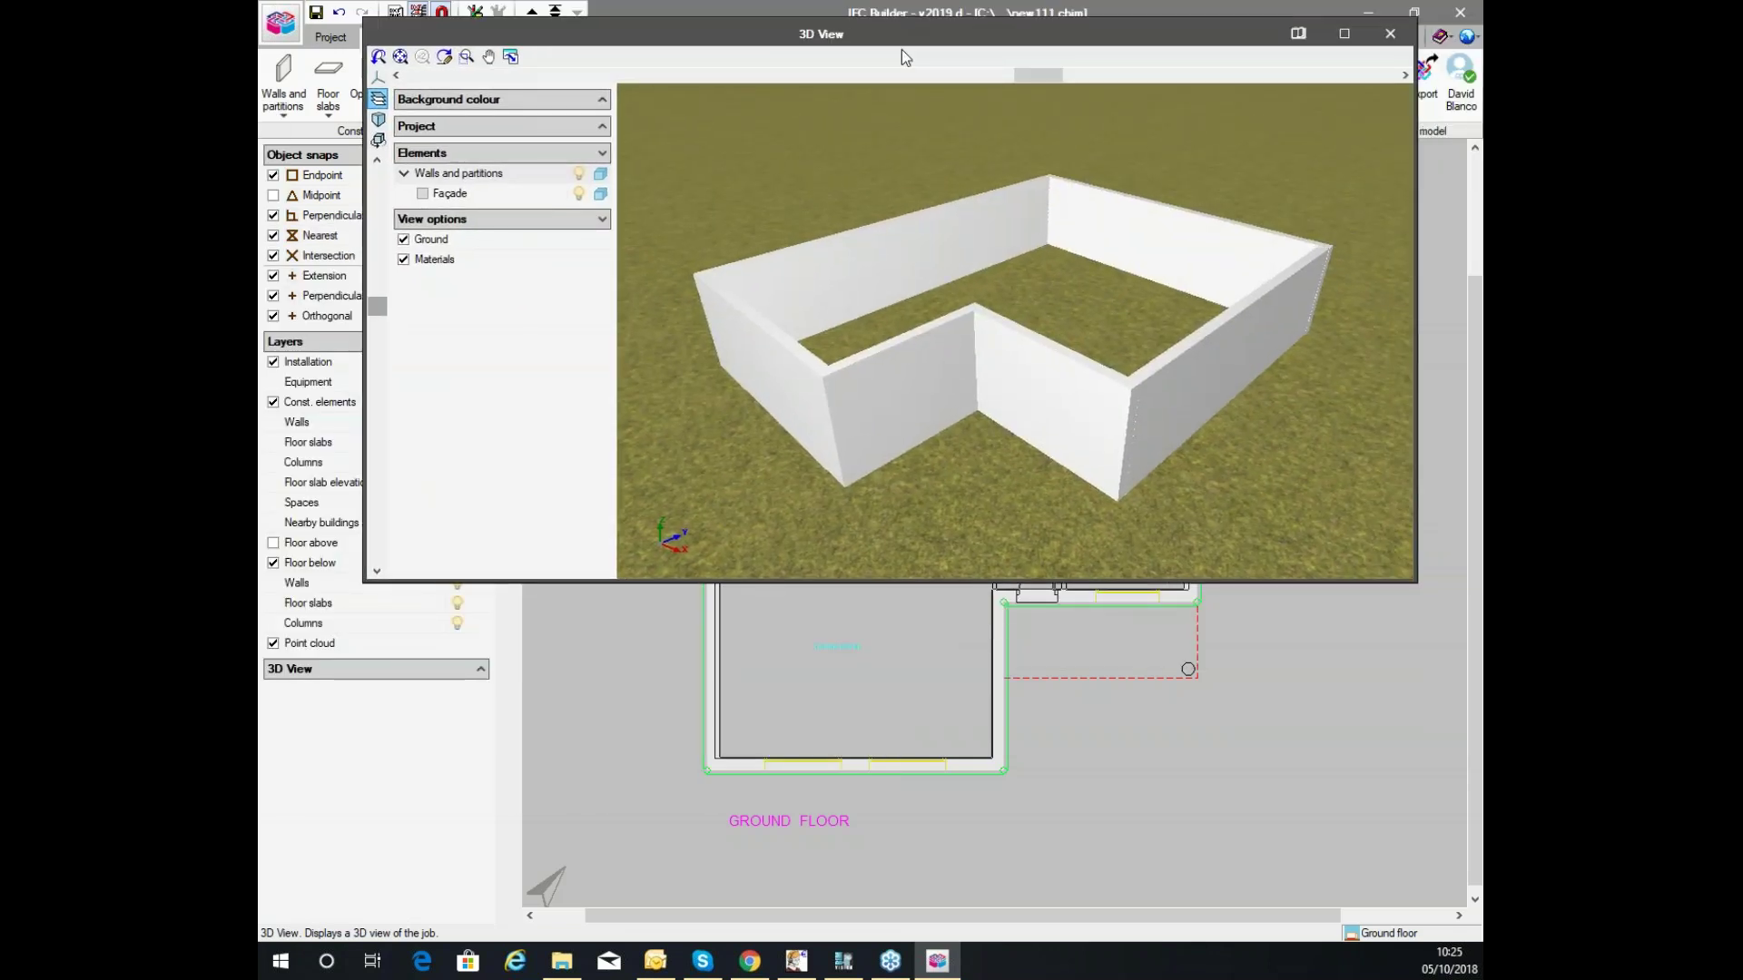
left_click(1289, 116)
middle_click_drag(957, 557, 950, 374)
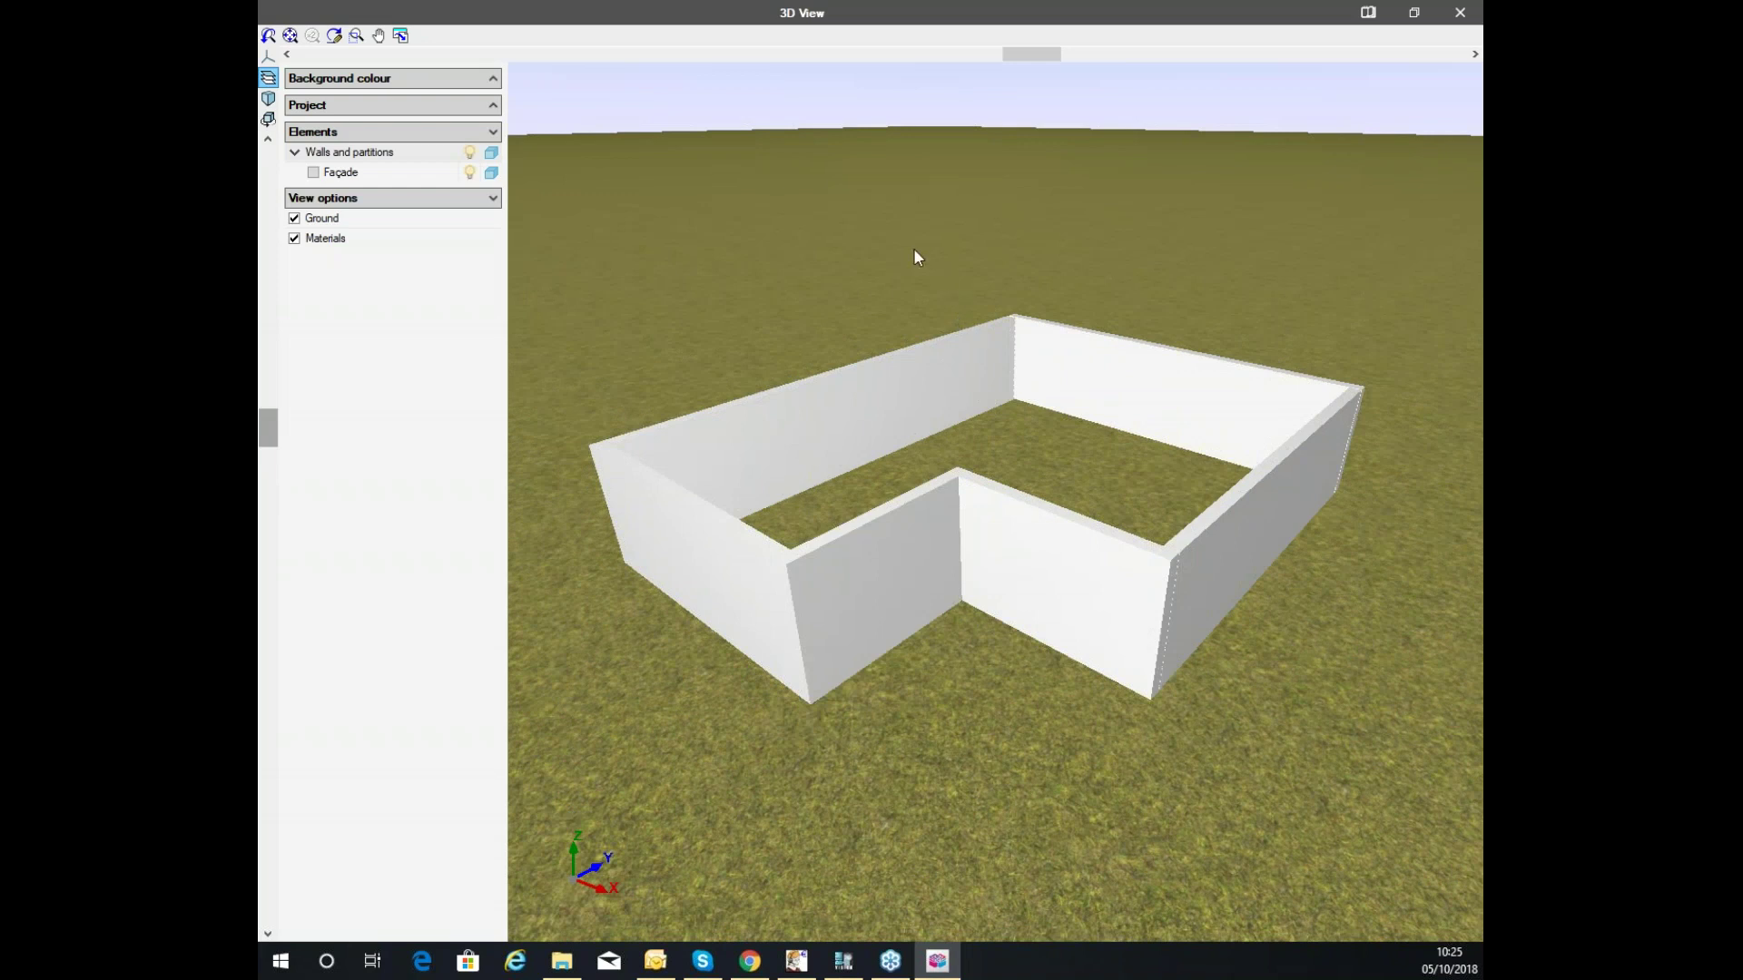
middle_click_drag(944, 454, 1187, 172)
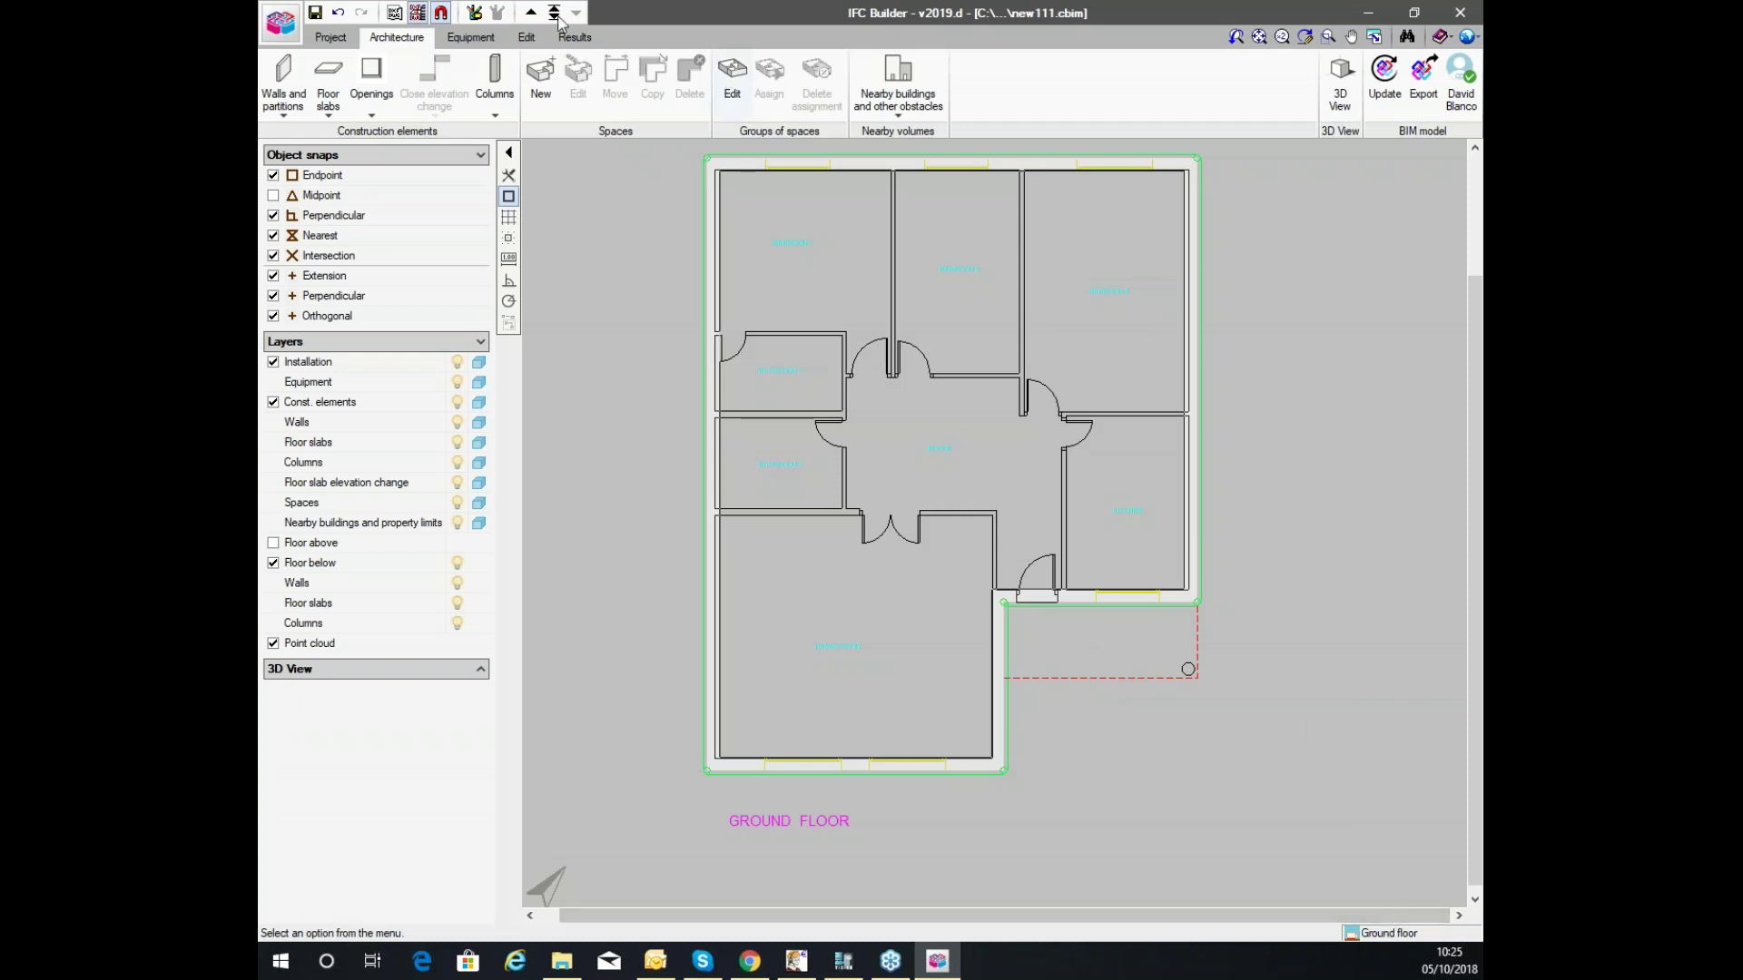
Return the plan view to the Ground floor.
left_click(531, 11)
left_click(553, 12)
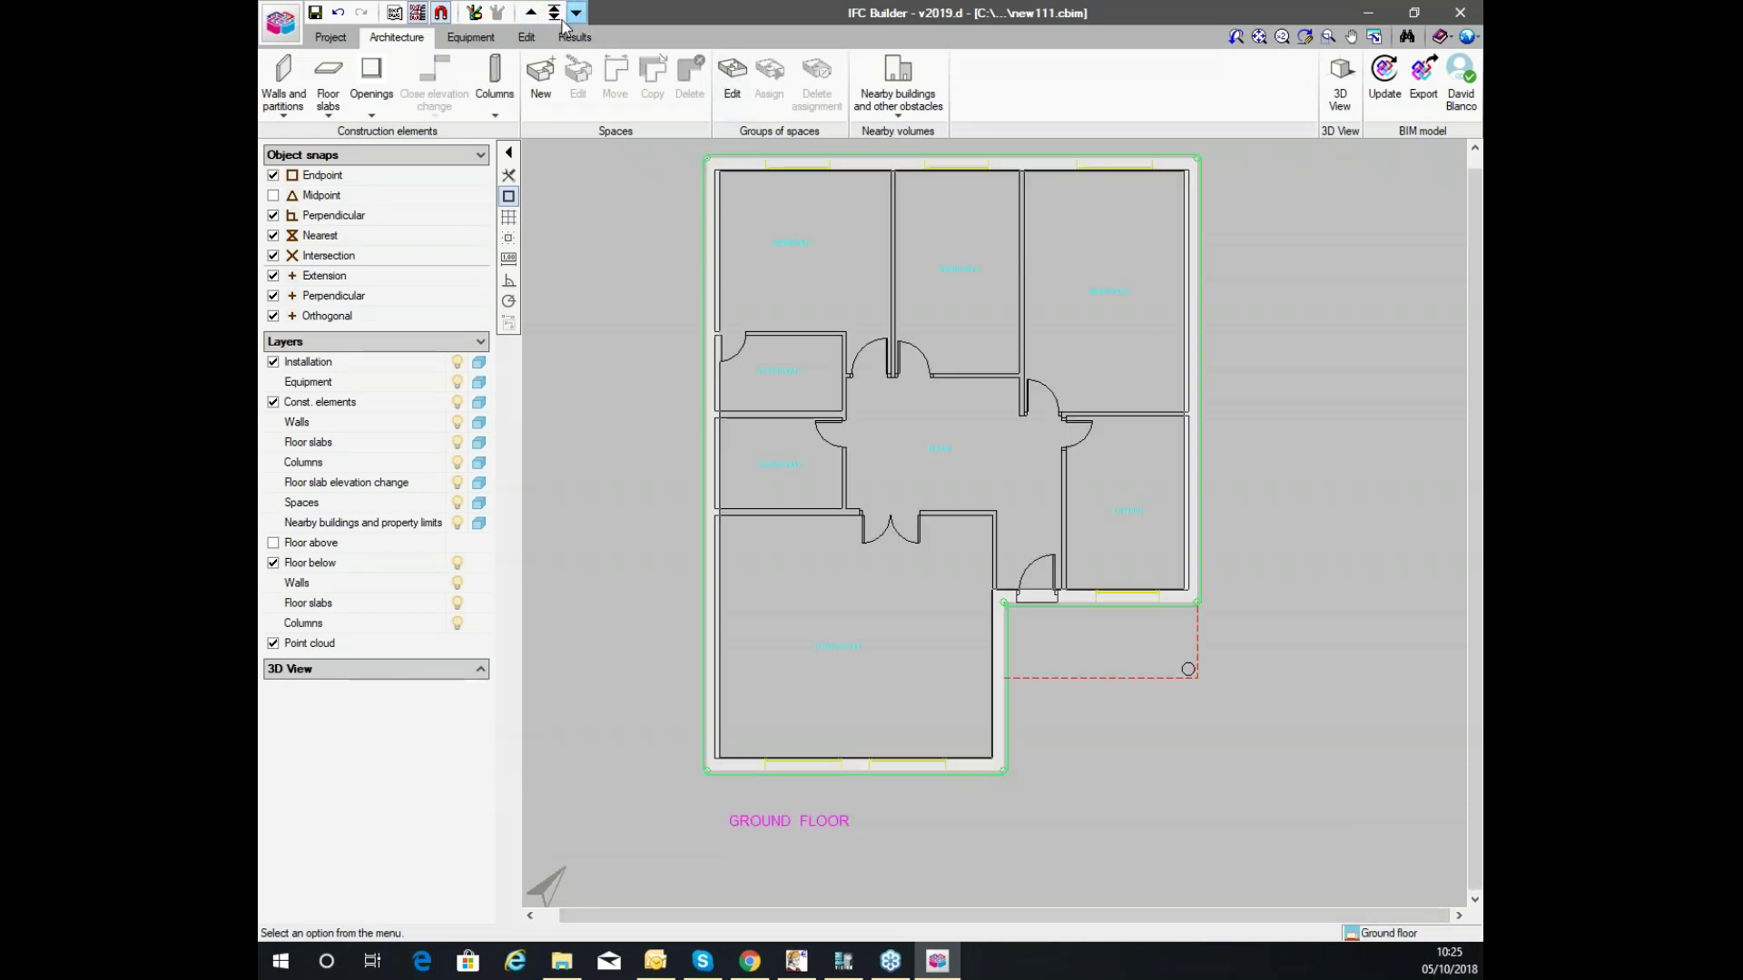
left_click(553, 12)
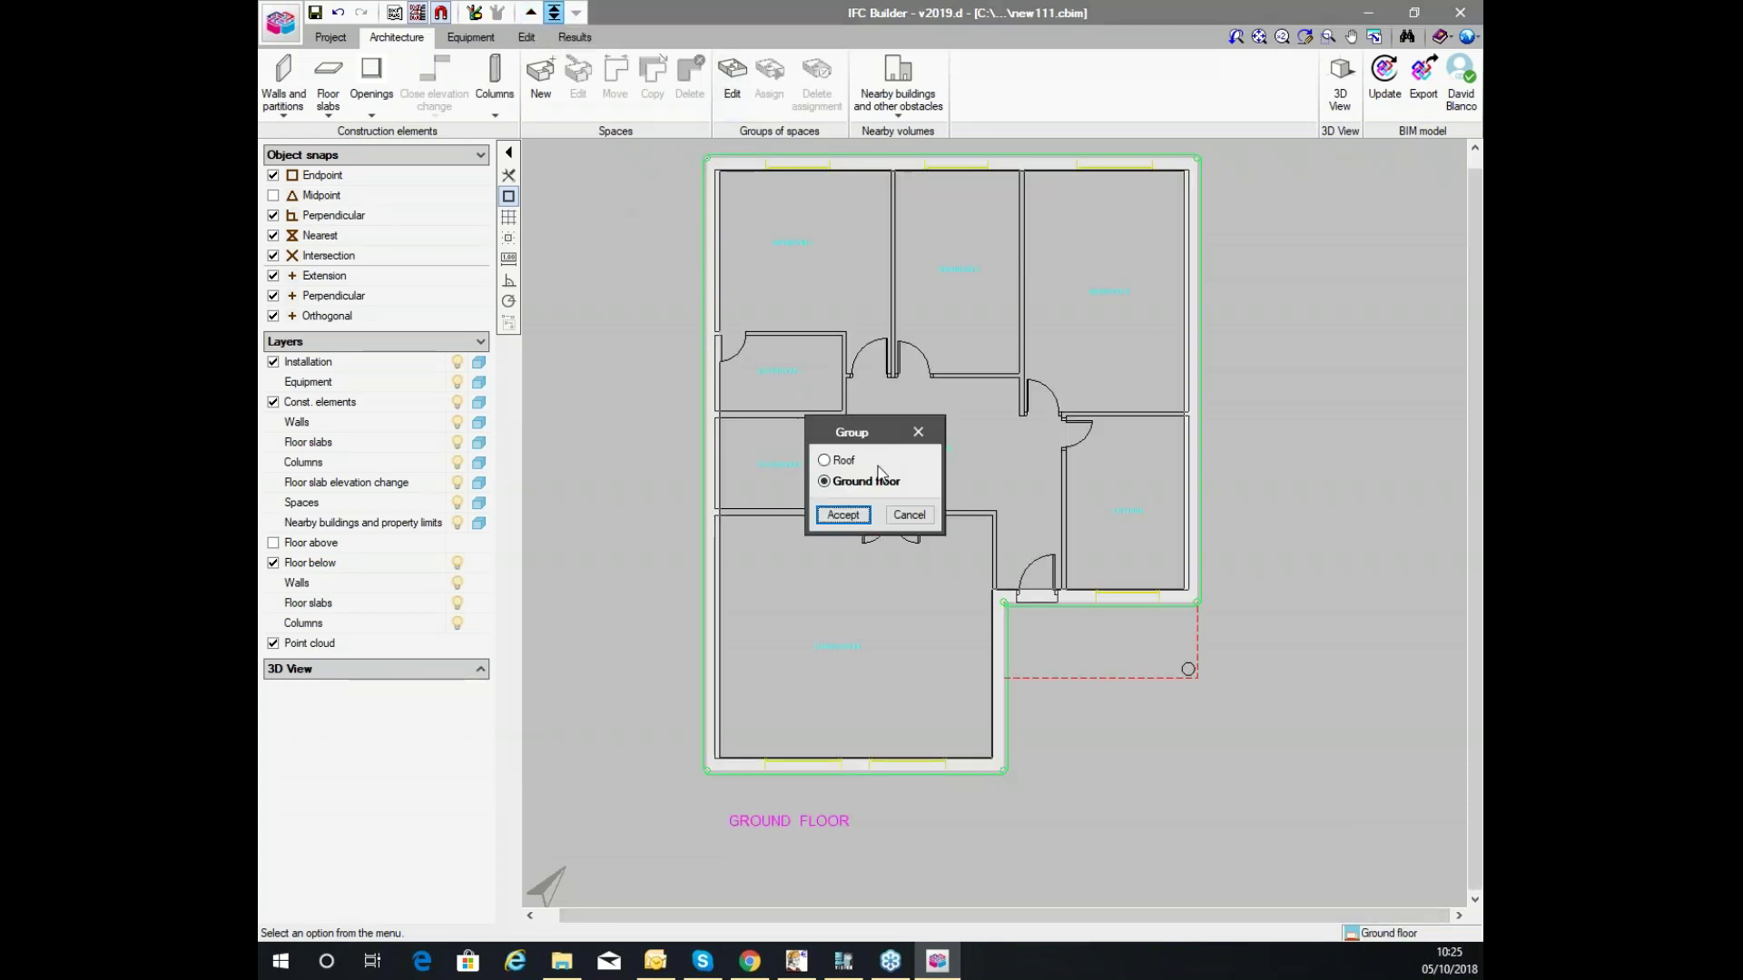
left_click(908, 516)
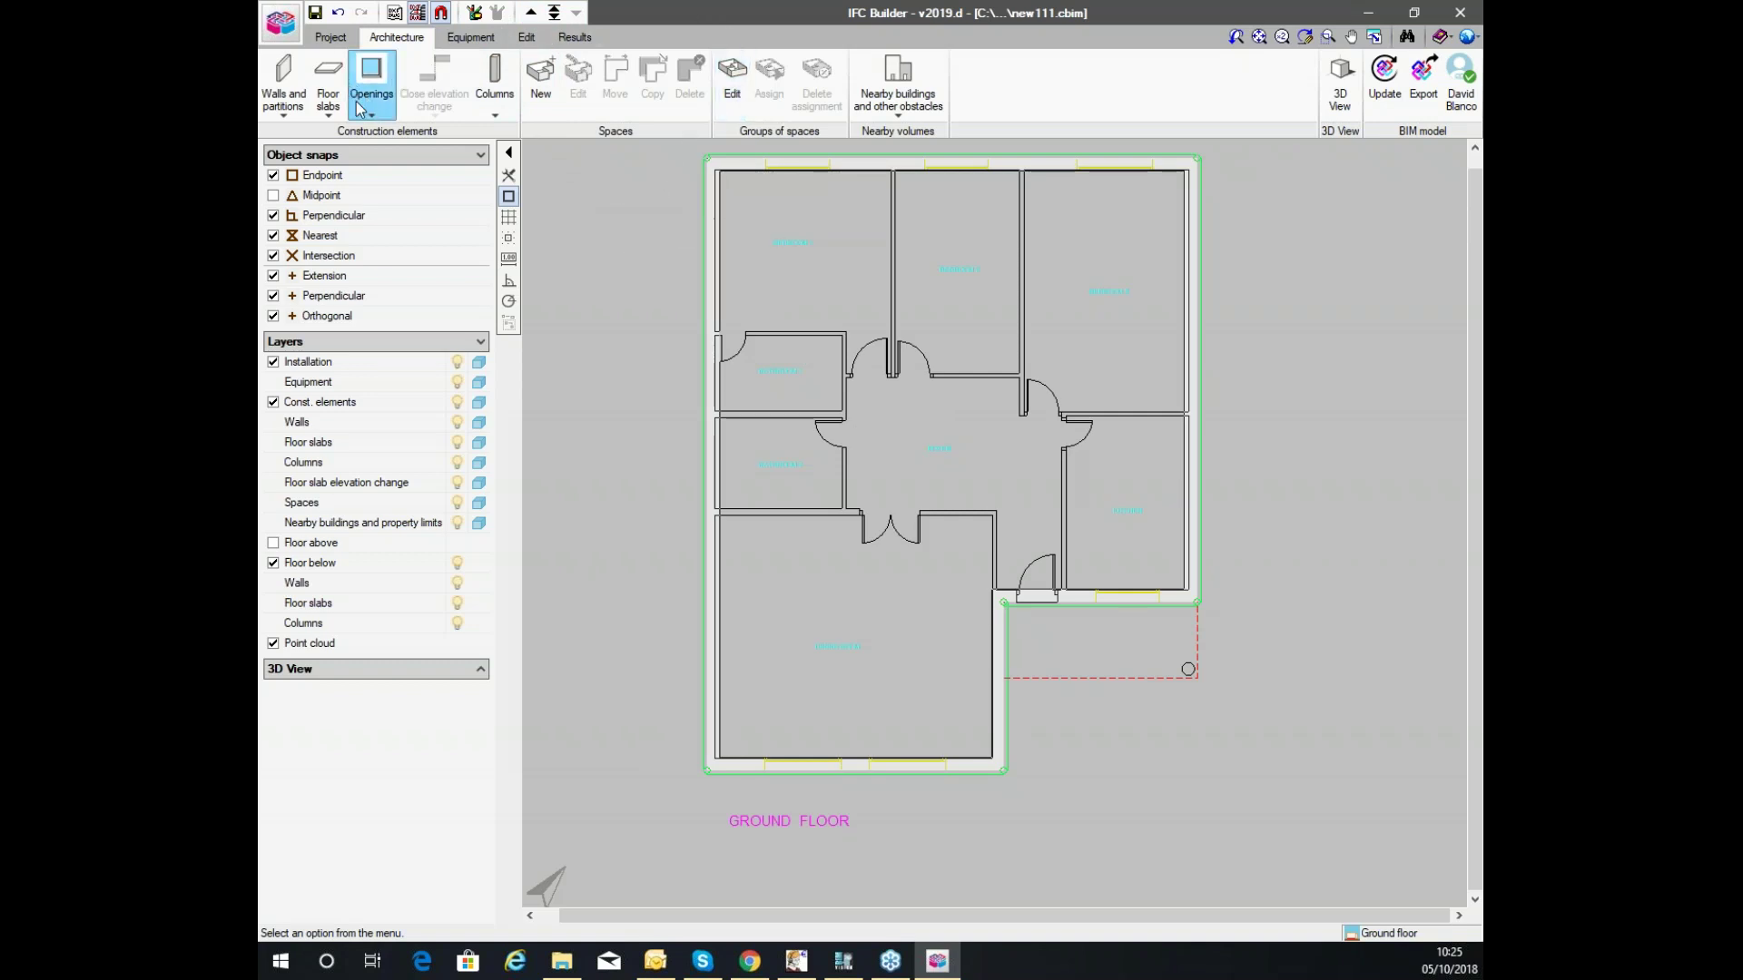
Create a new screed slab type S1, 0.200 m thick.
left_click(328, 88)
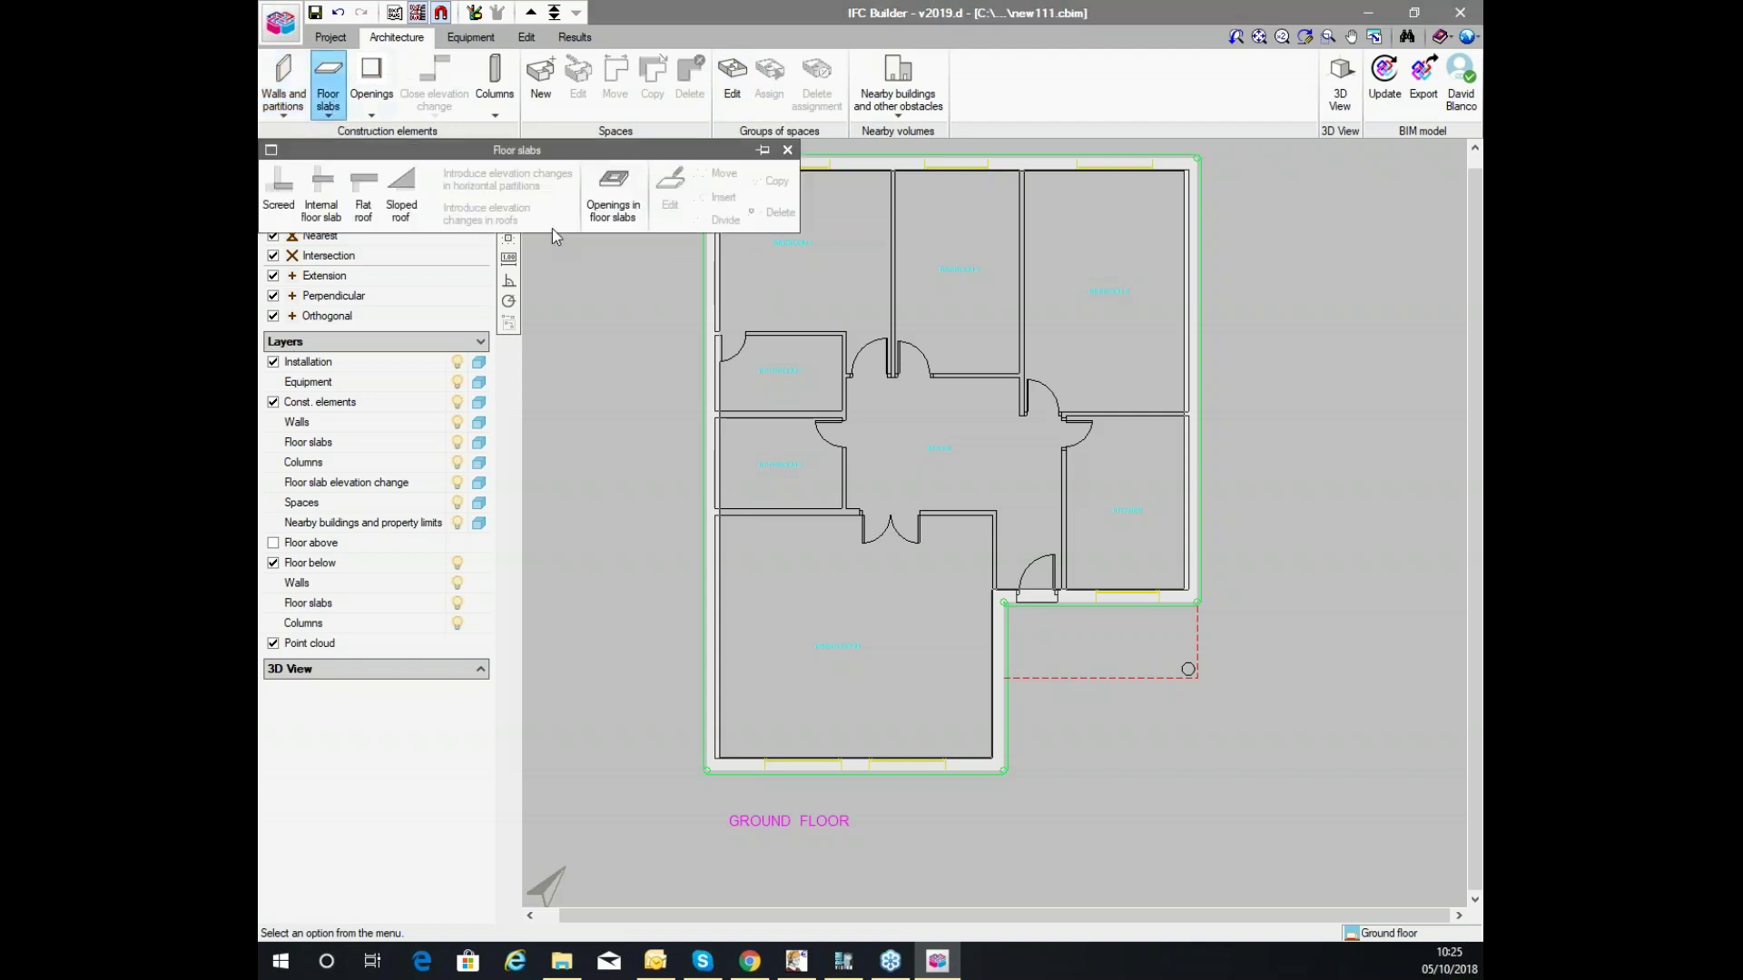
left_click(287, 195)
left_click(282, 195)
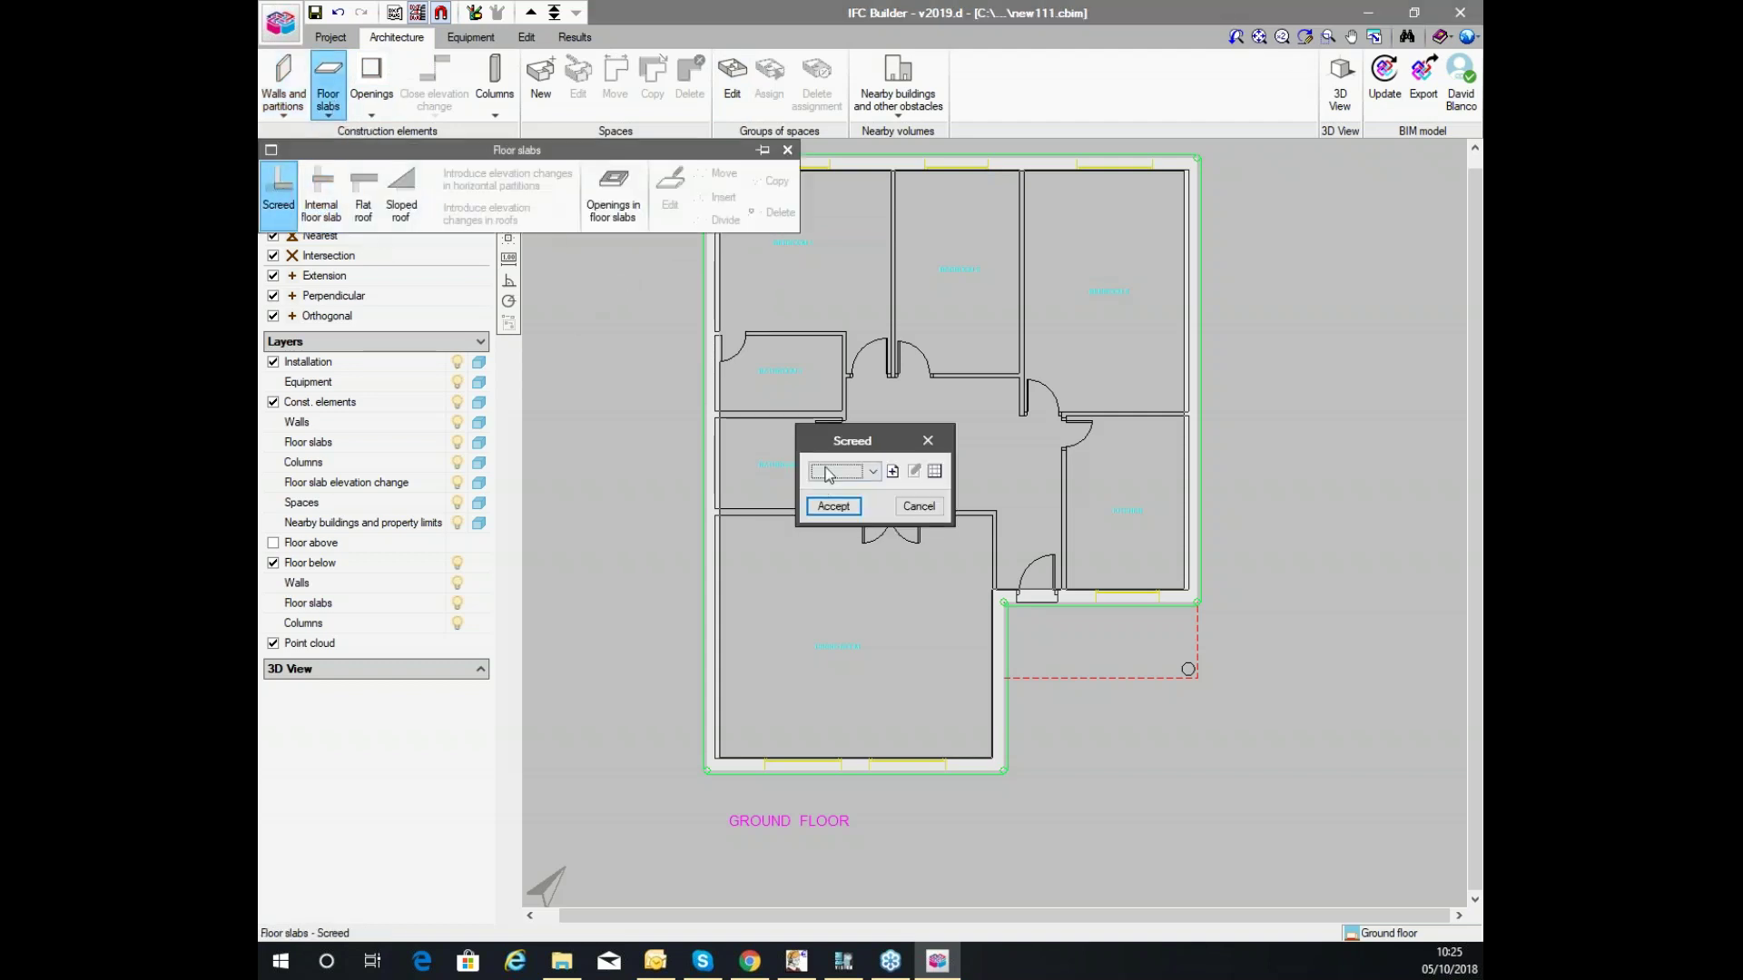
left_click(893, 472)
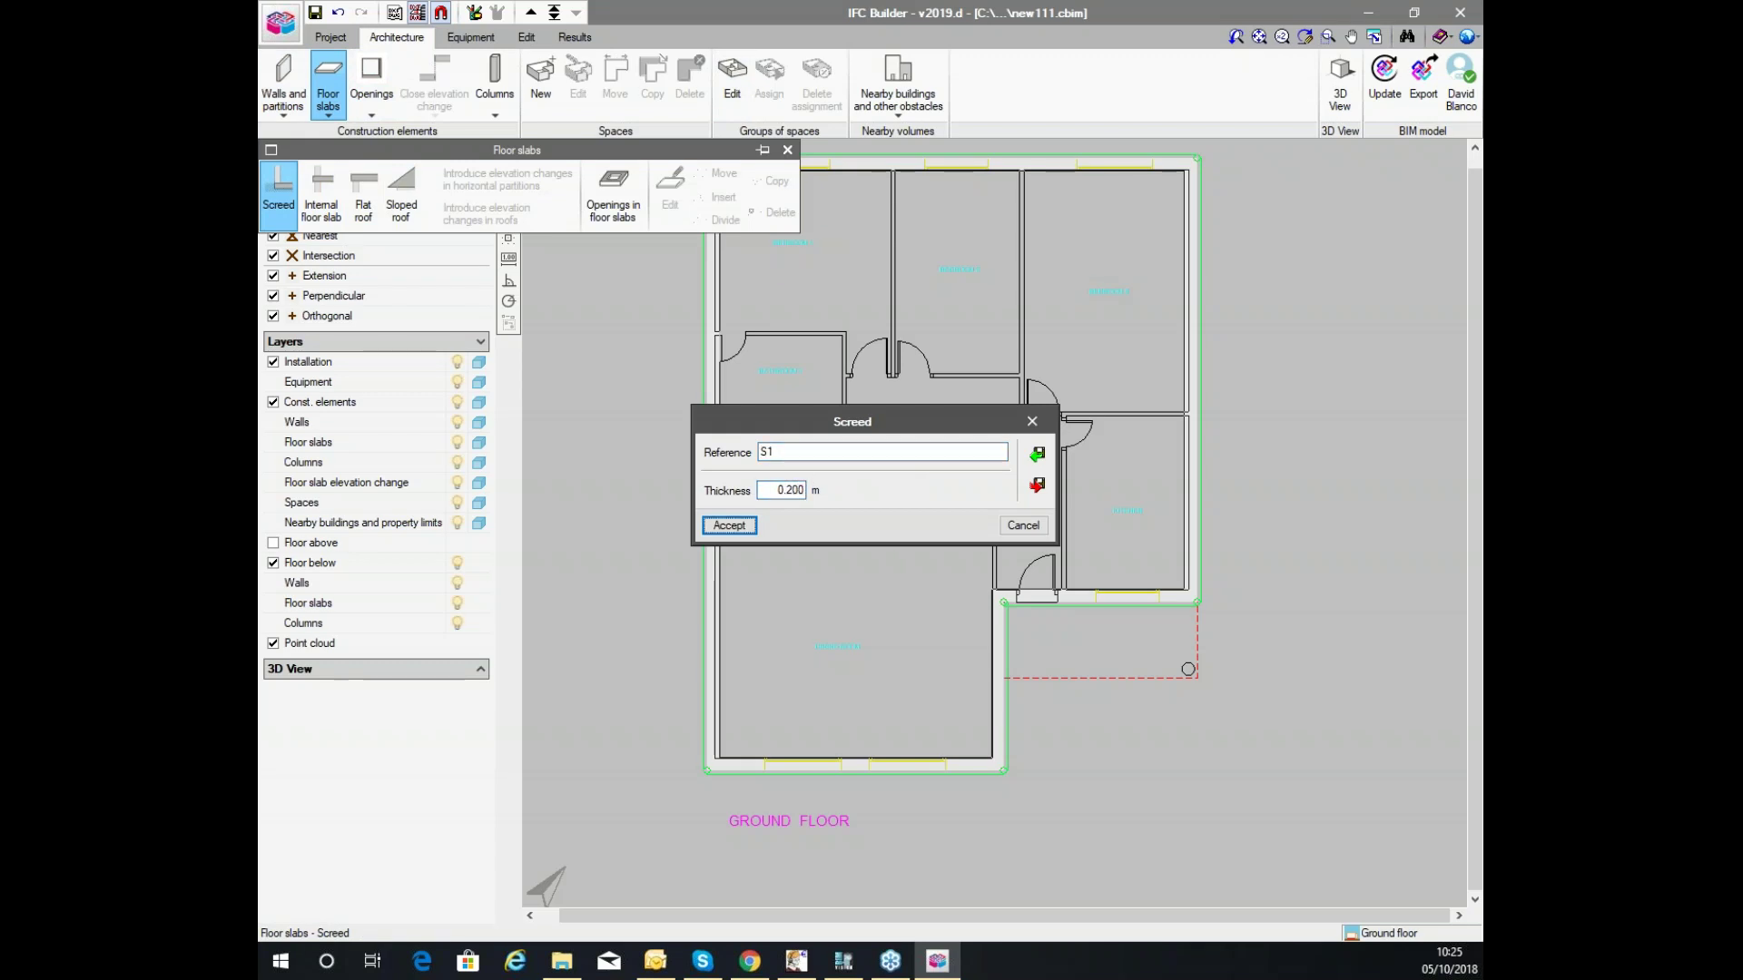
left_click(729, 526)
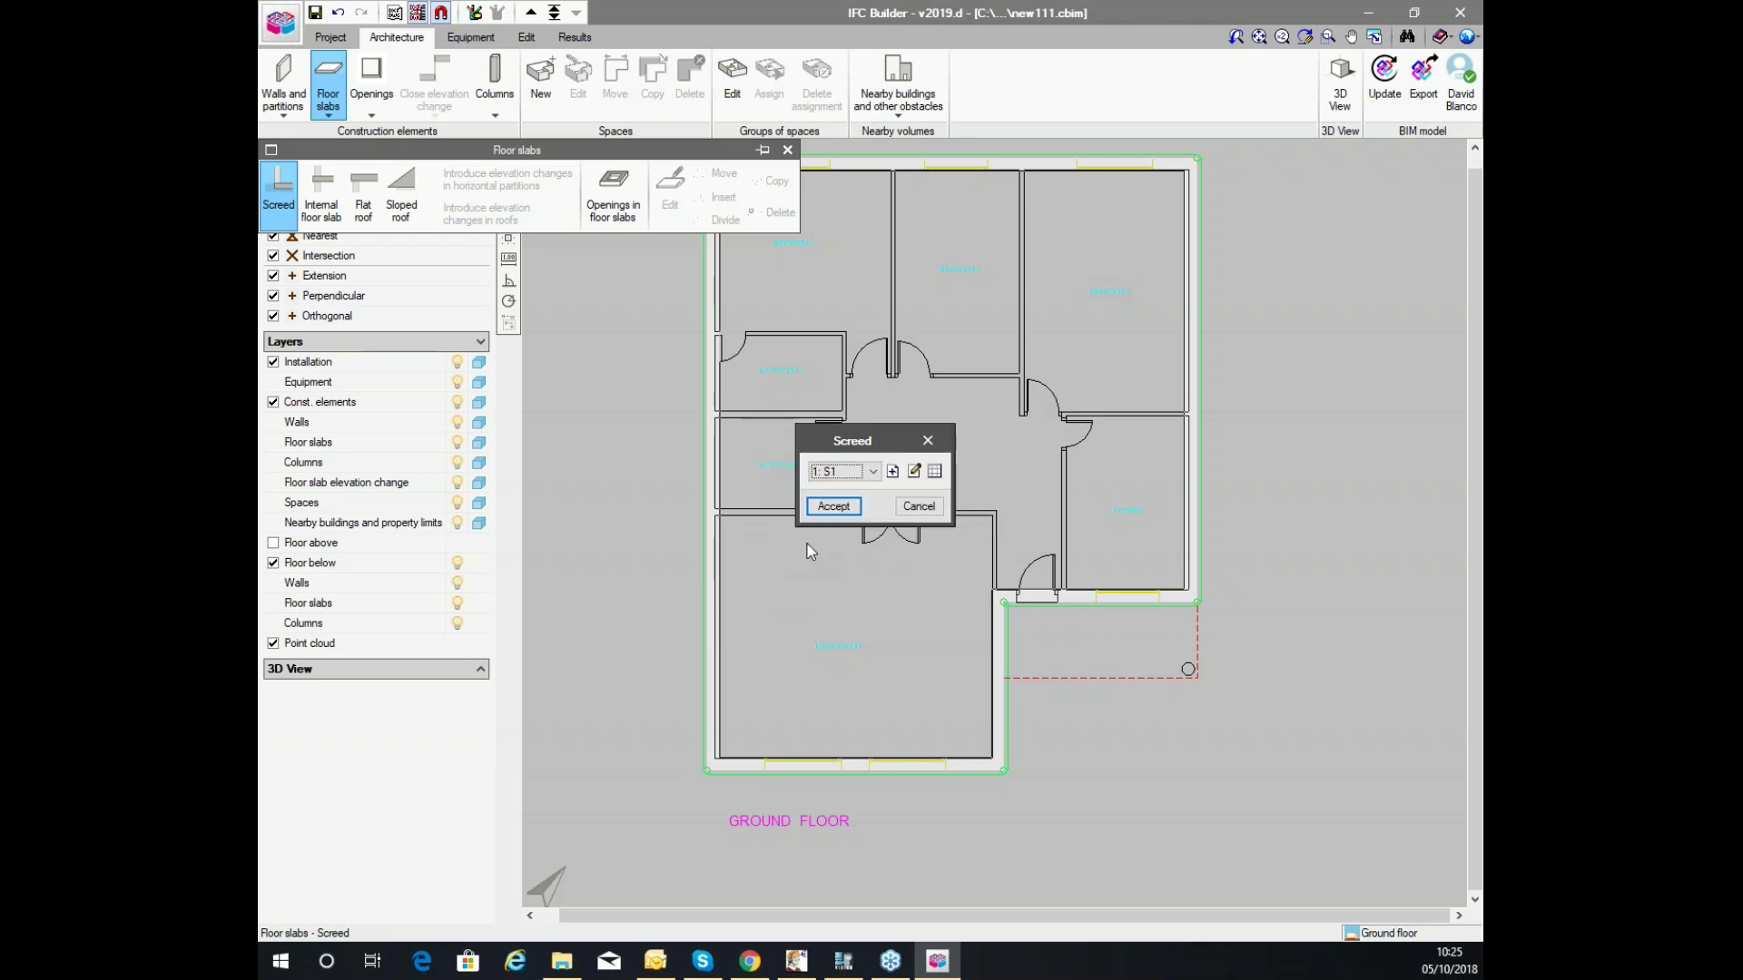
left_click(830, 507)
Outline the S1 screed around the L-shaped ground floor inside the walls.
left_click(1003, 770)
left_click(1003, 601)
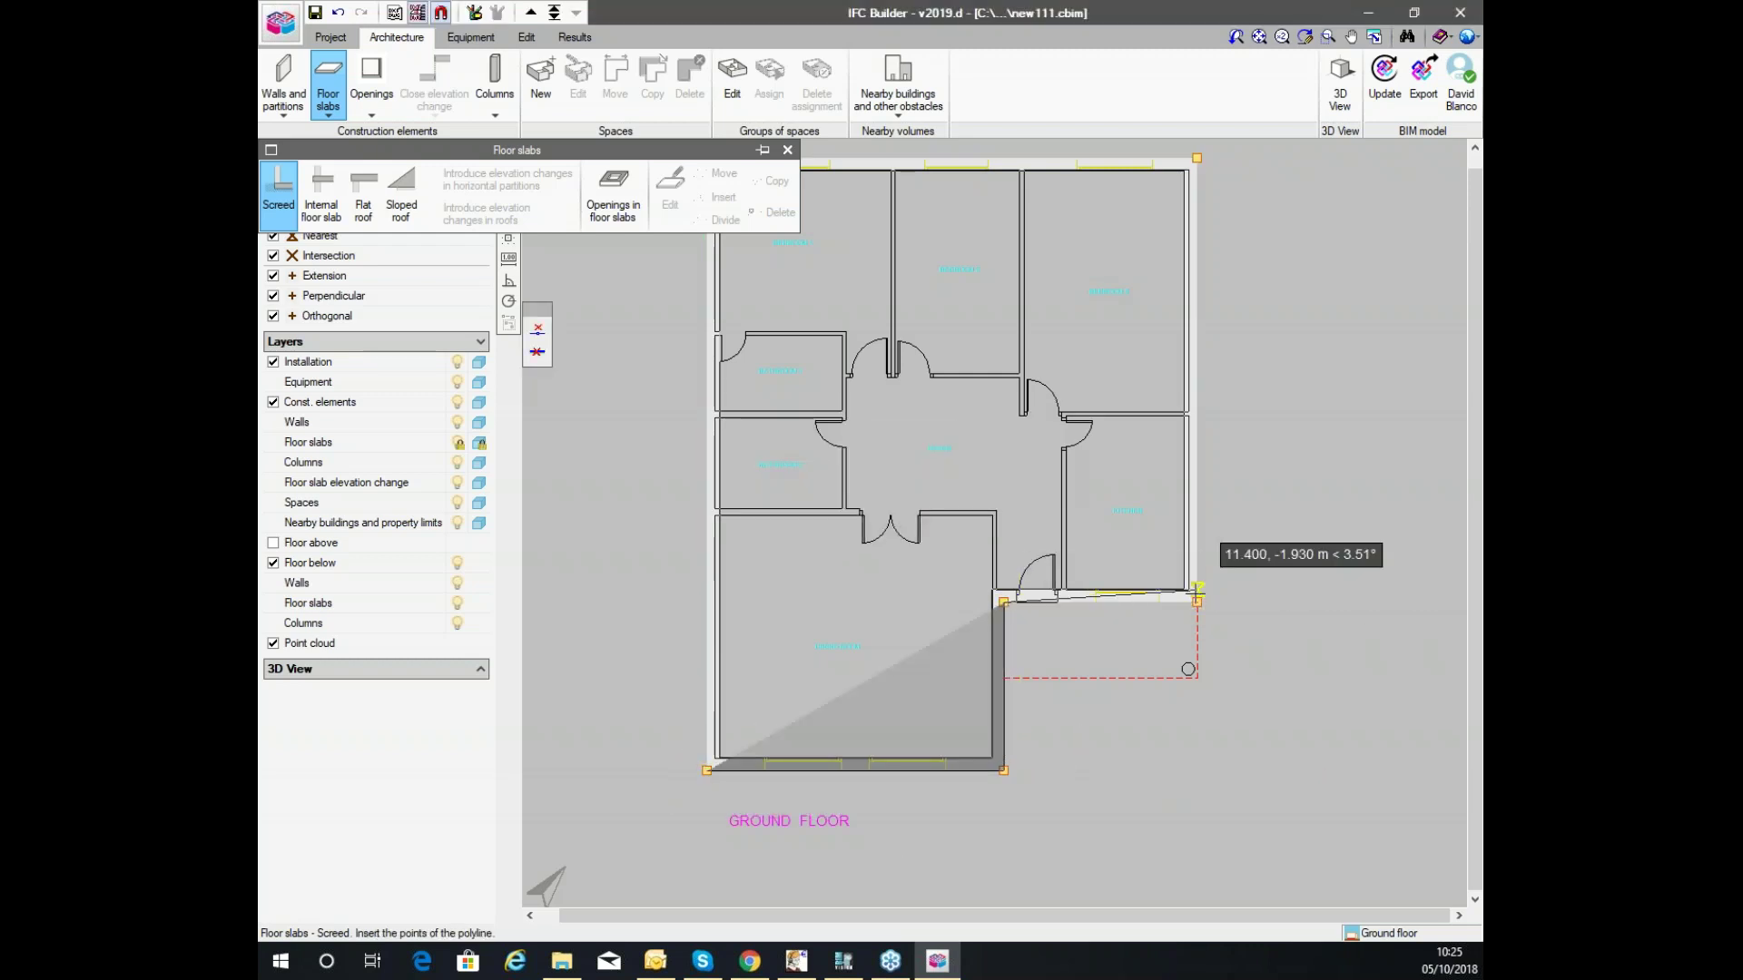
left_click(1196, 602)
left_click(1197, 158)
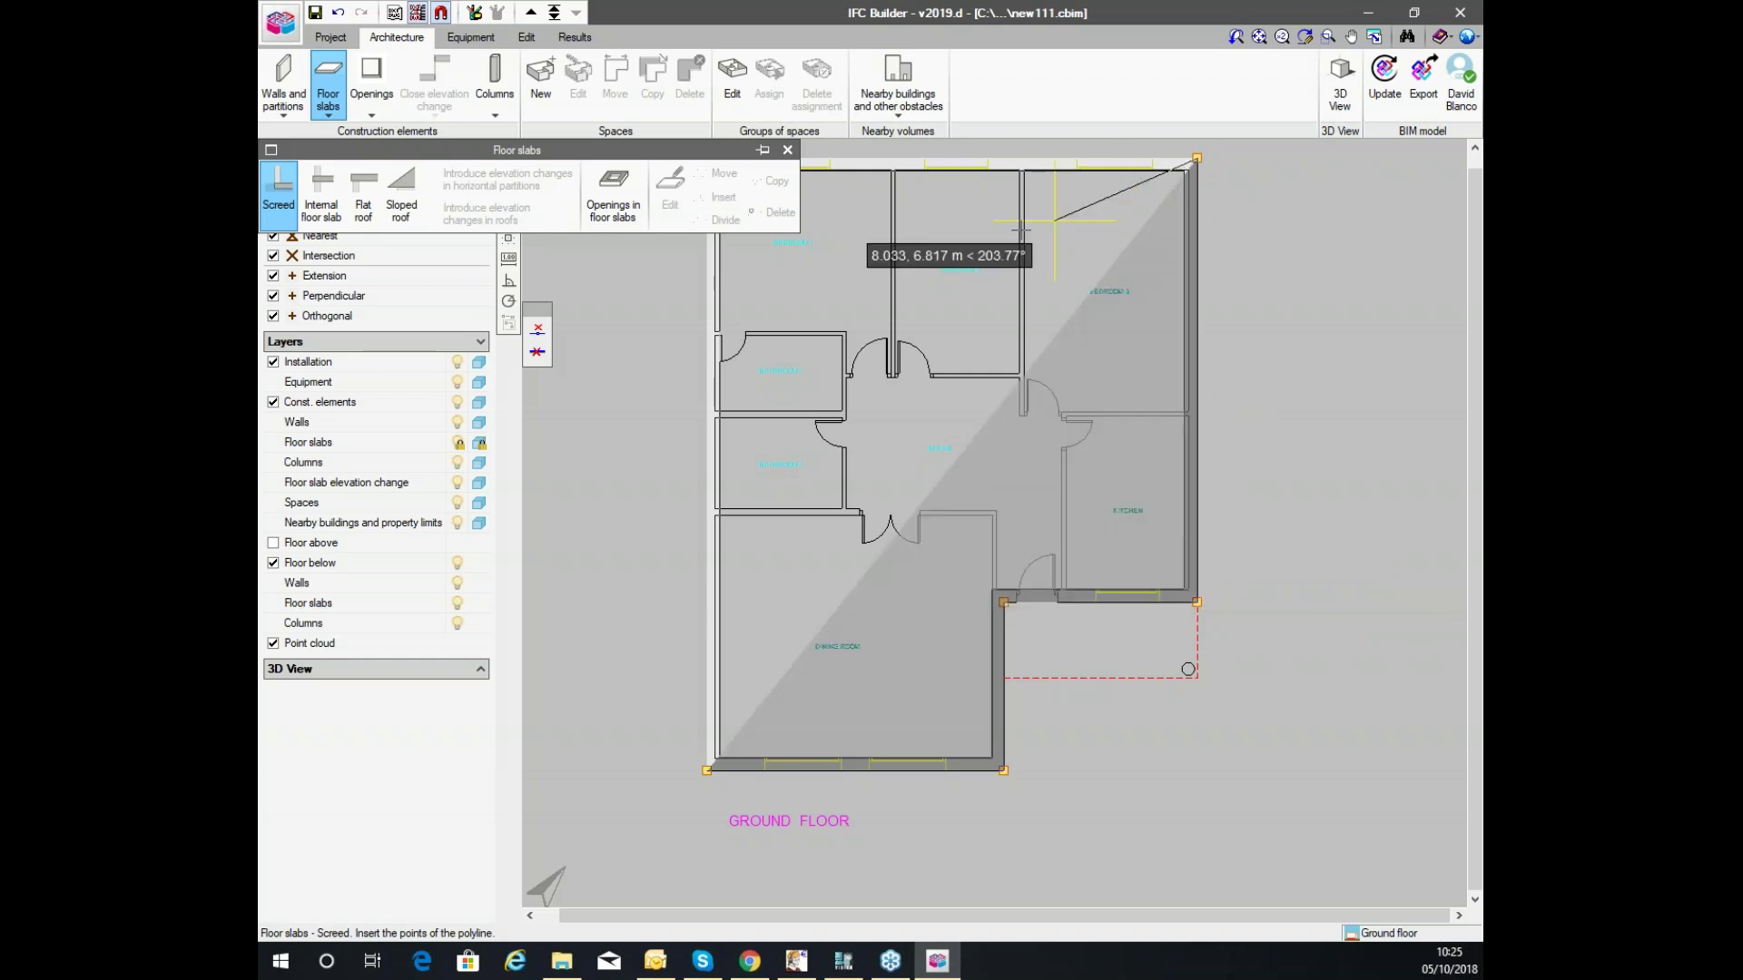
scroll(1032, 348, "down", 3)
left_click(843, 236)
right_click(843, 237)
scroll(1137, 370, "up", 3)
scroll(1044, 361, "down", 3)
scroll(1028, 216, "up", 3)
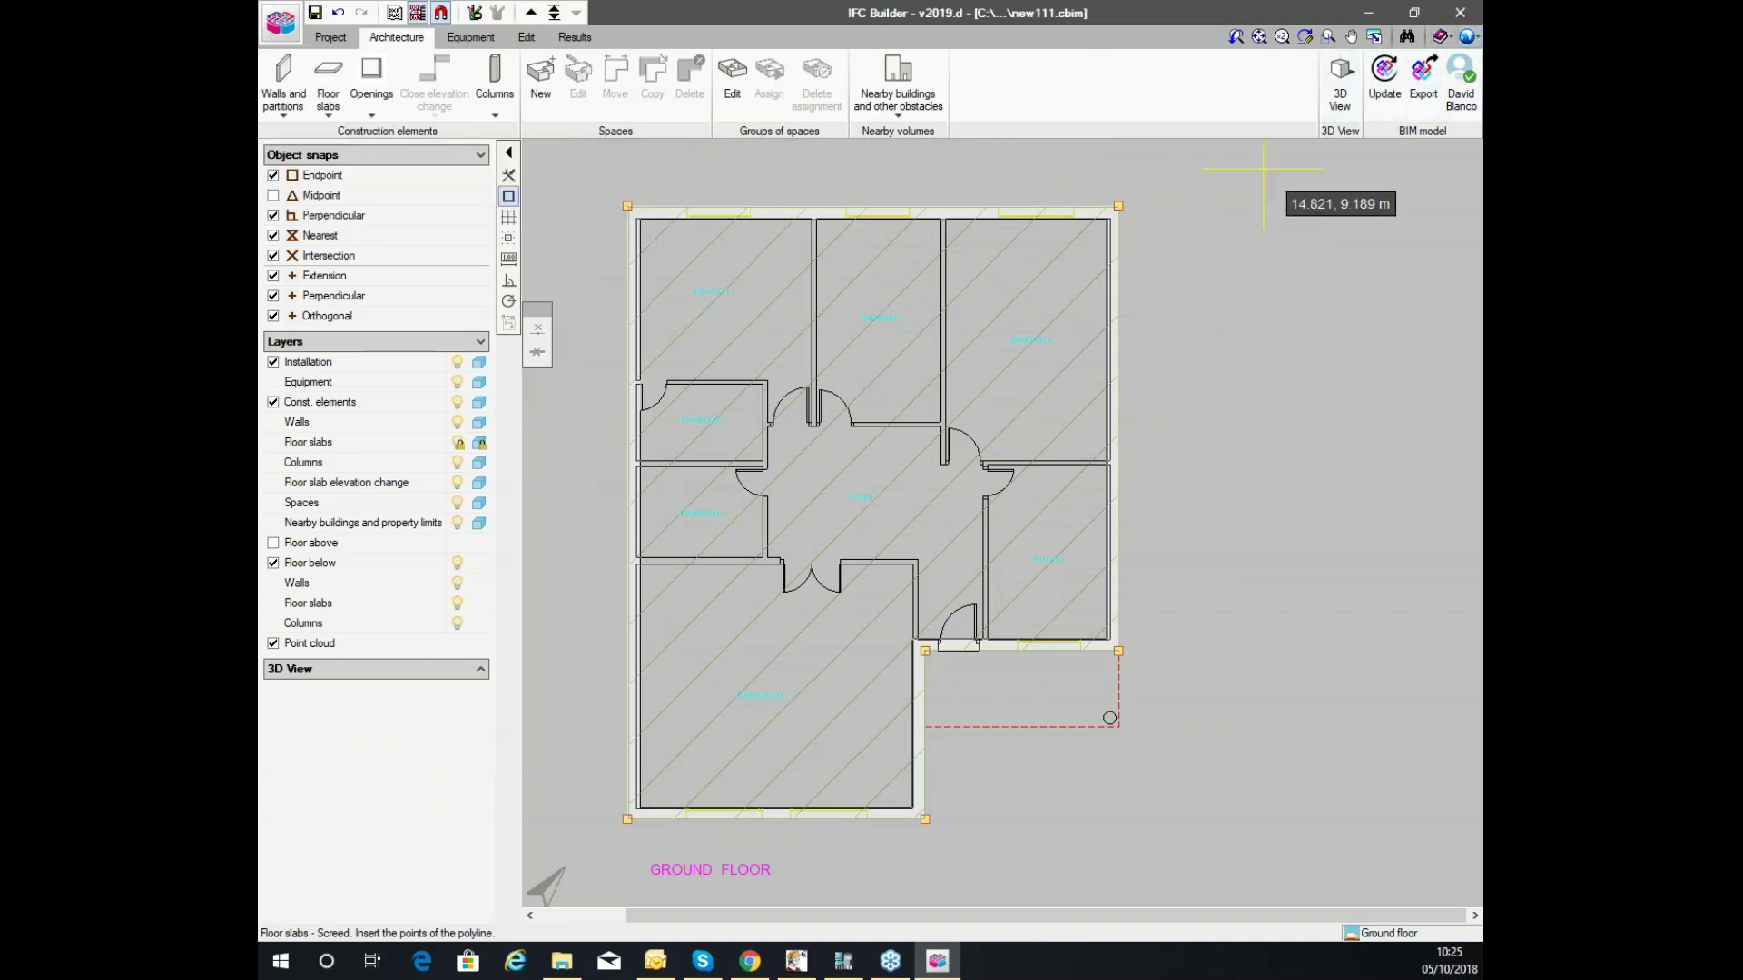
left_click(1470, 37)
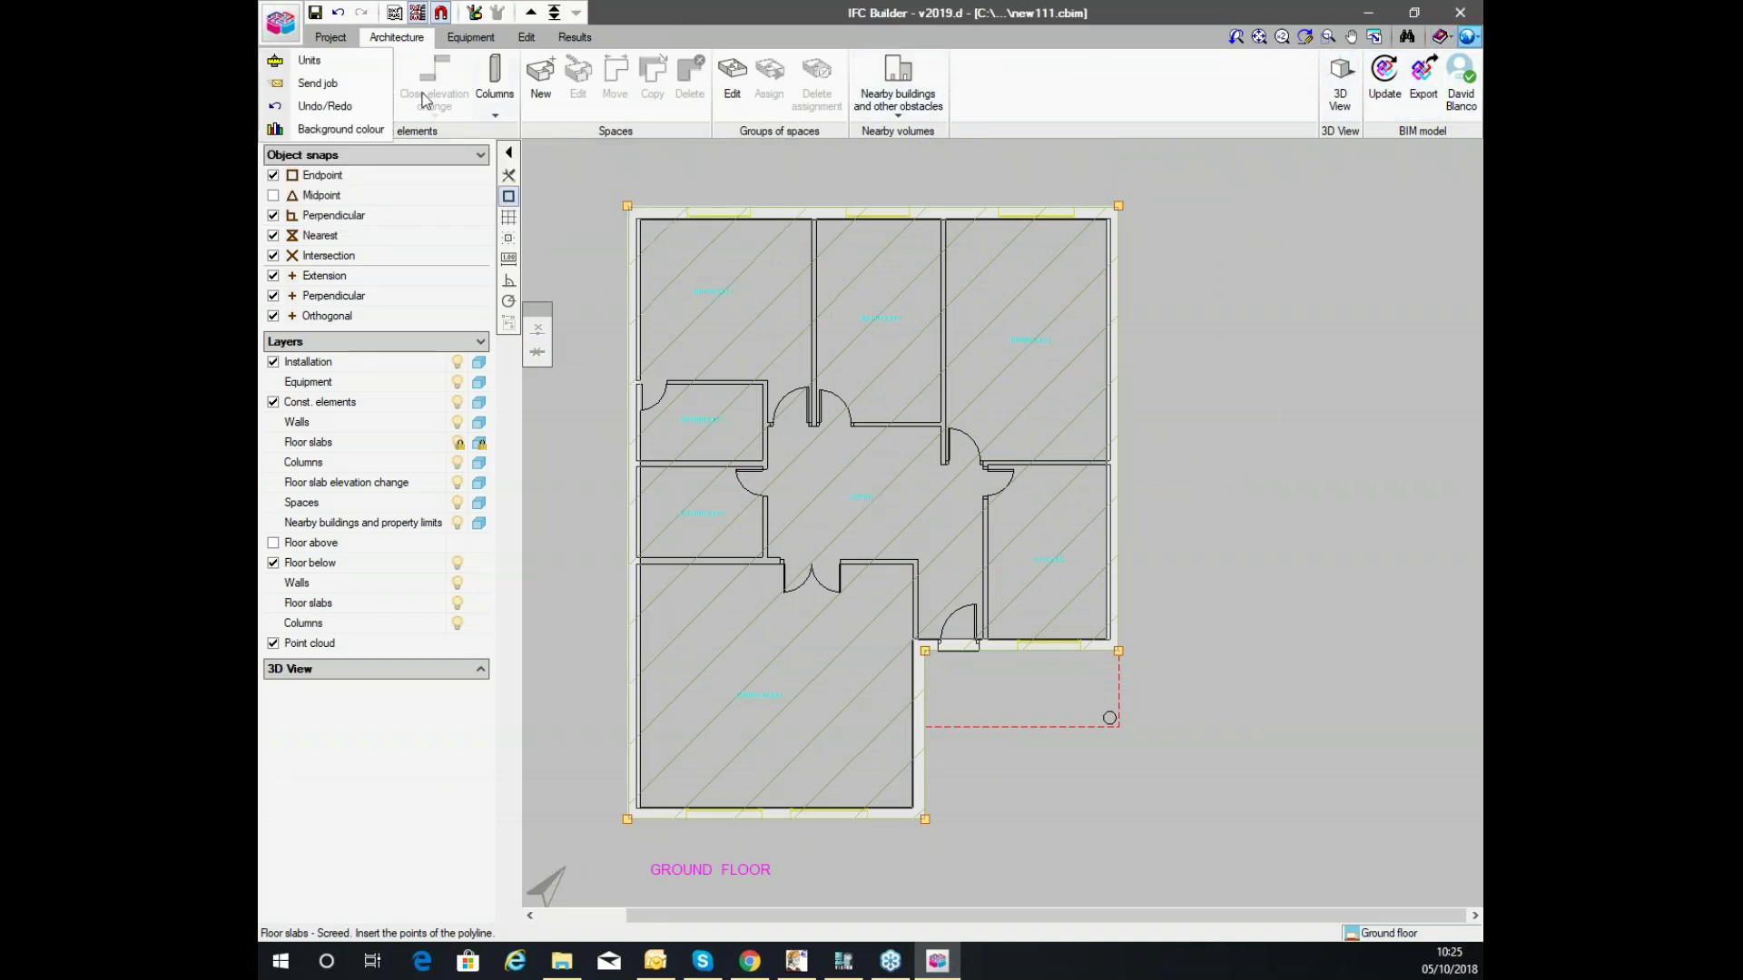
left_click(309, 61)
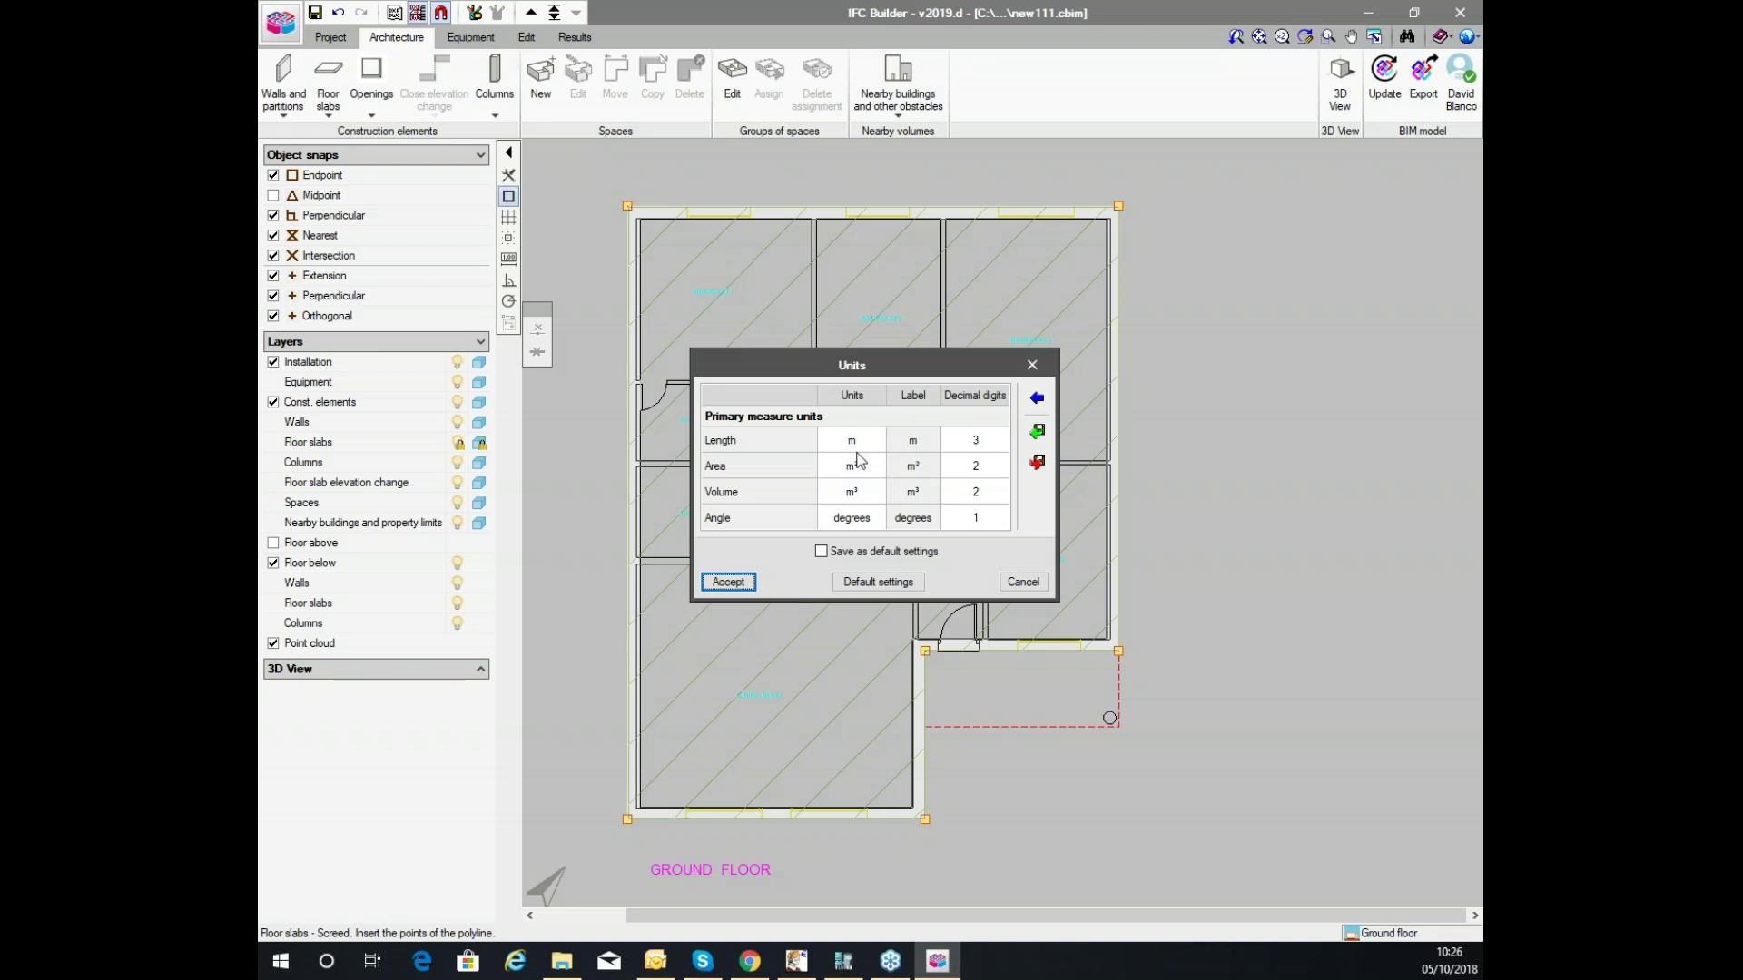
left_click(1033, 404)
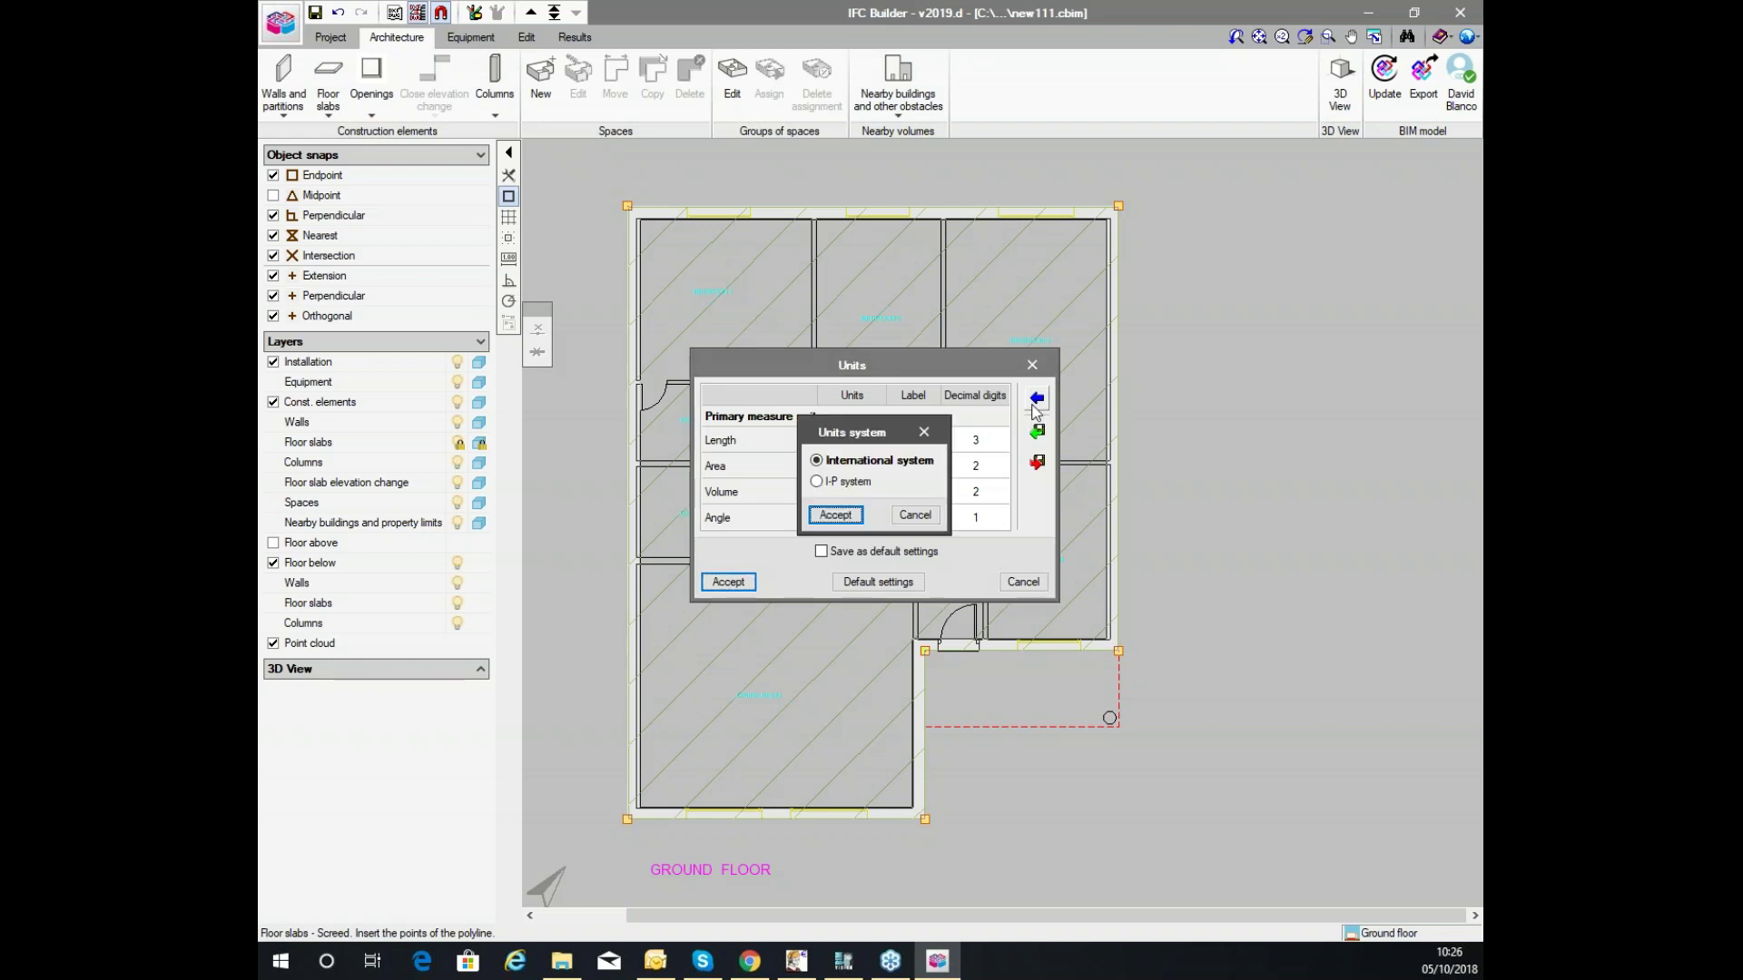
left_click(914, 516)
left_click(865, 442)
left_click(868, 442)
left_click(869, 442)
left_click(980, 441)
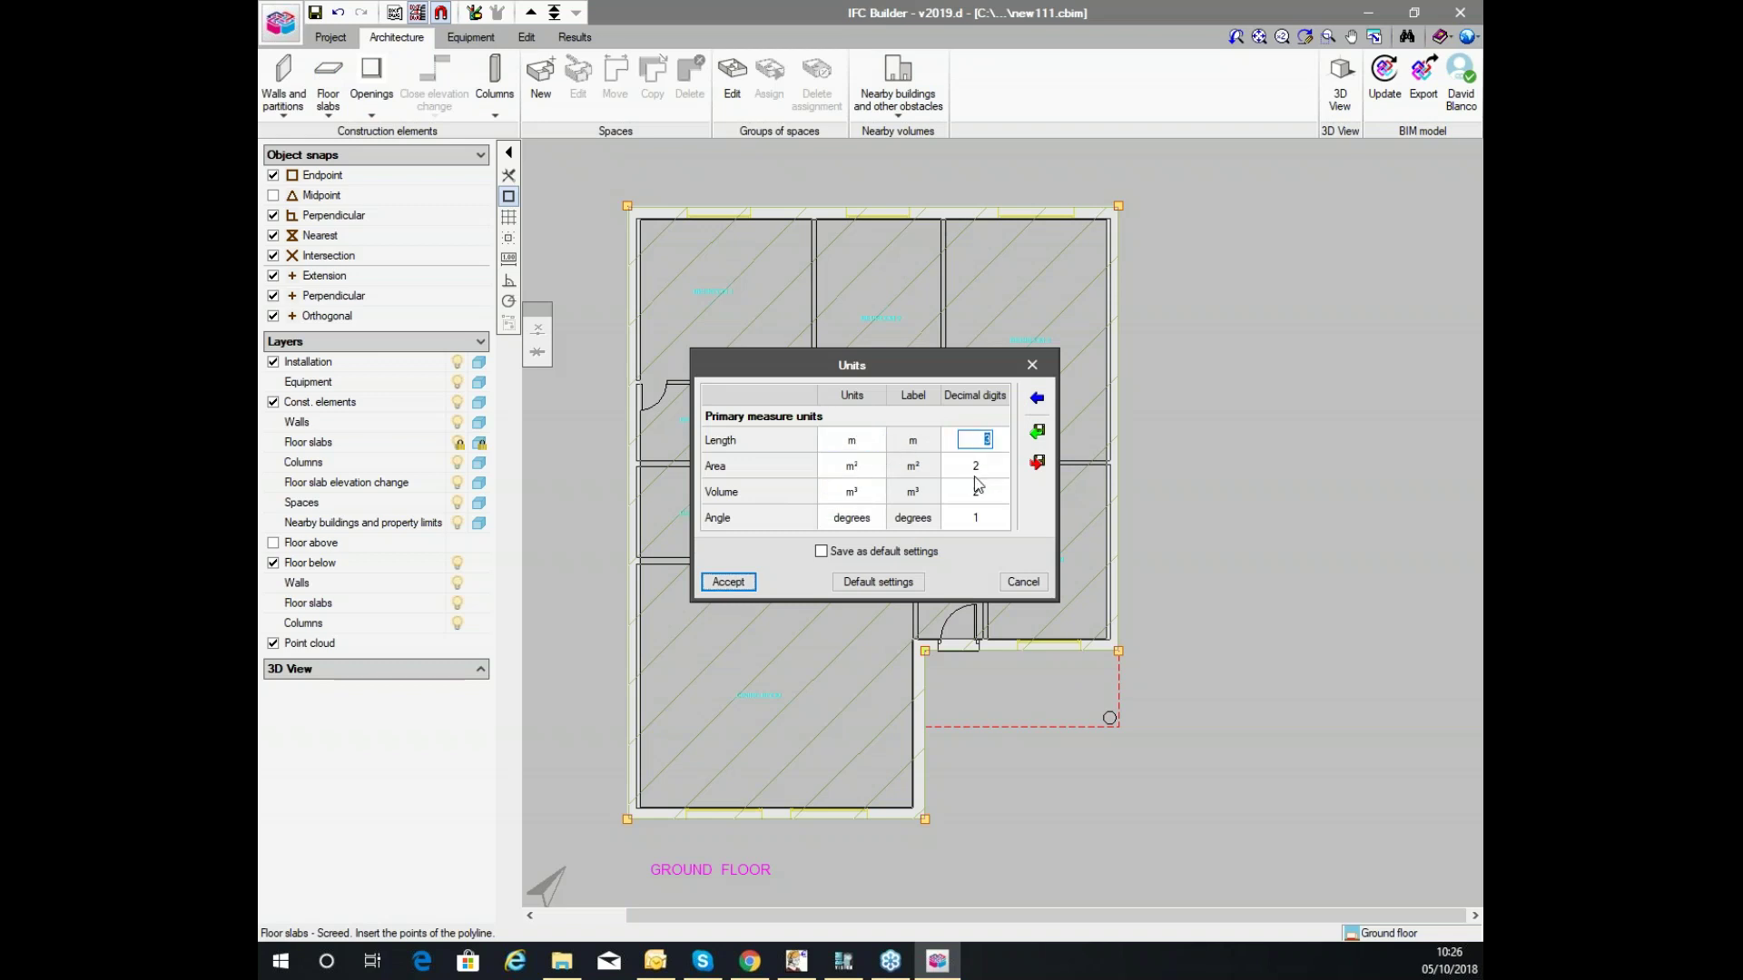
key("Down")
key("Down")
left_click(1022, 584)
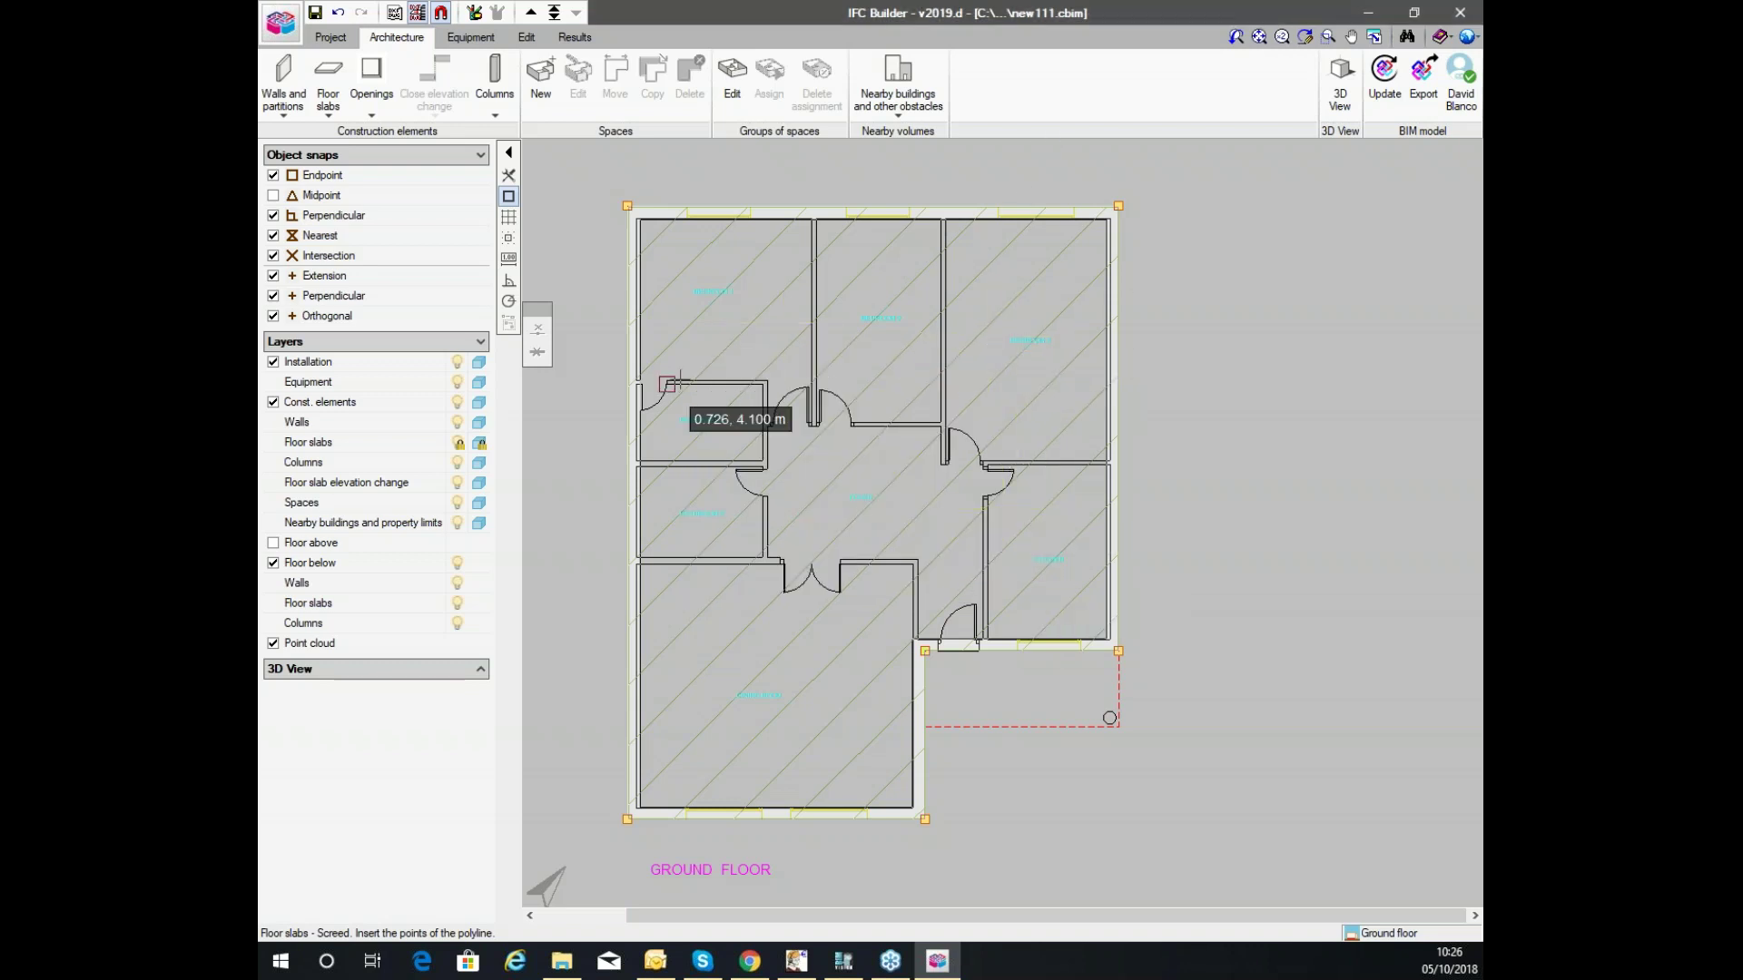
Create glazed opening type Window1, 1.020 x 1.020 m, at 1.200 m height.
left_click(371, 80)
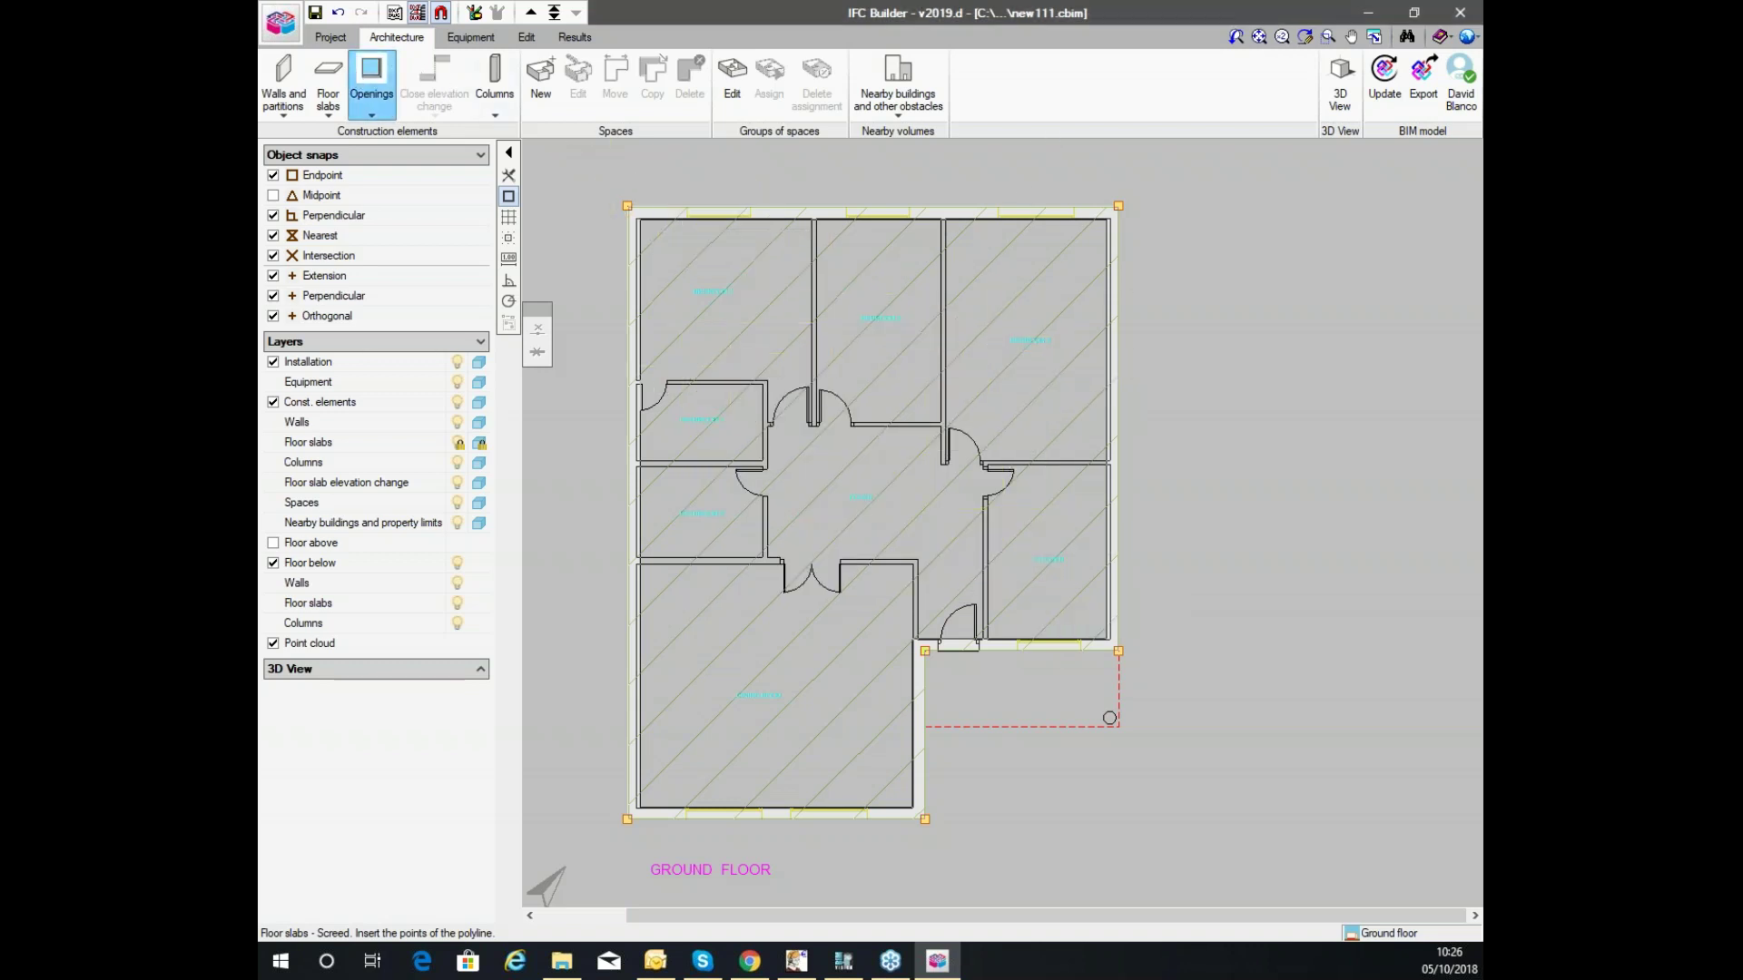
left_click(345, 192)
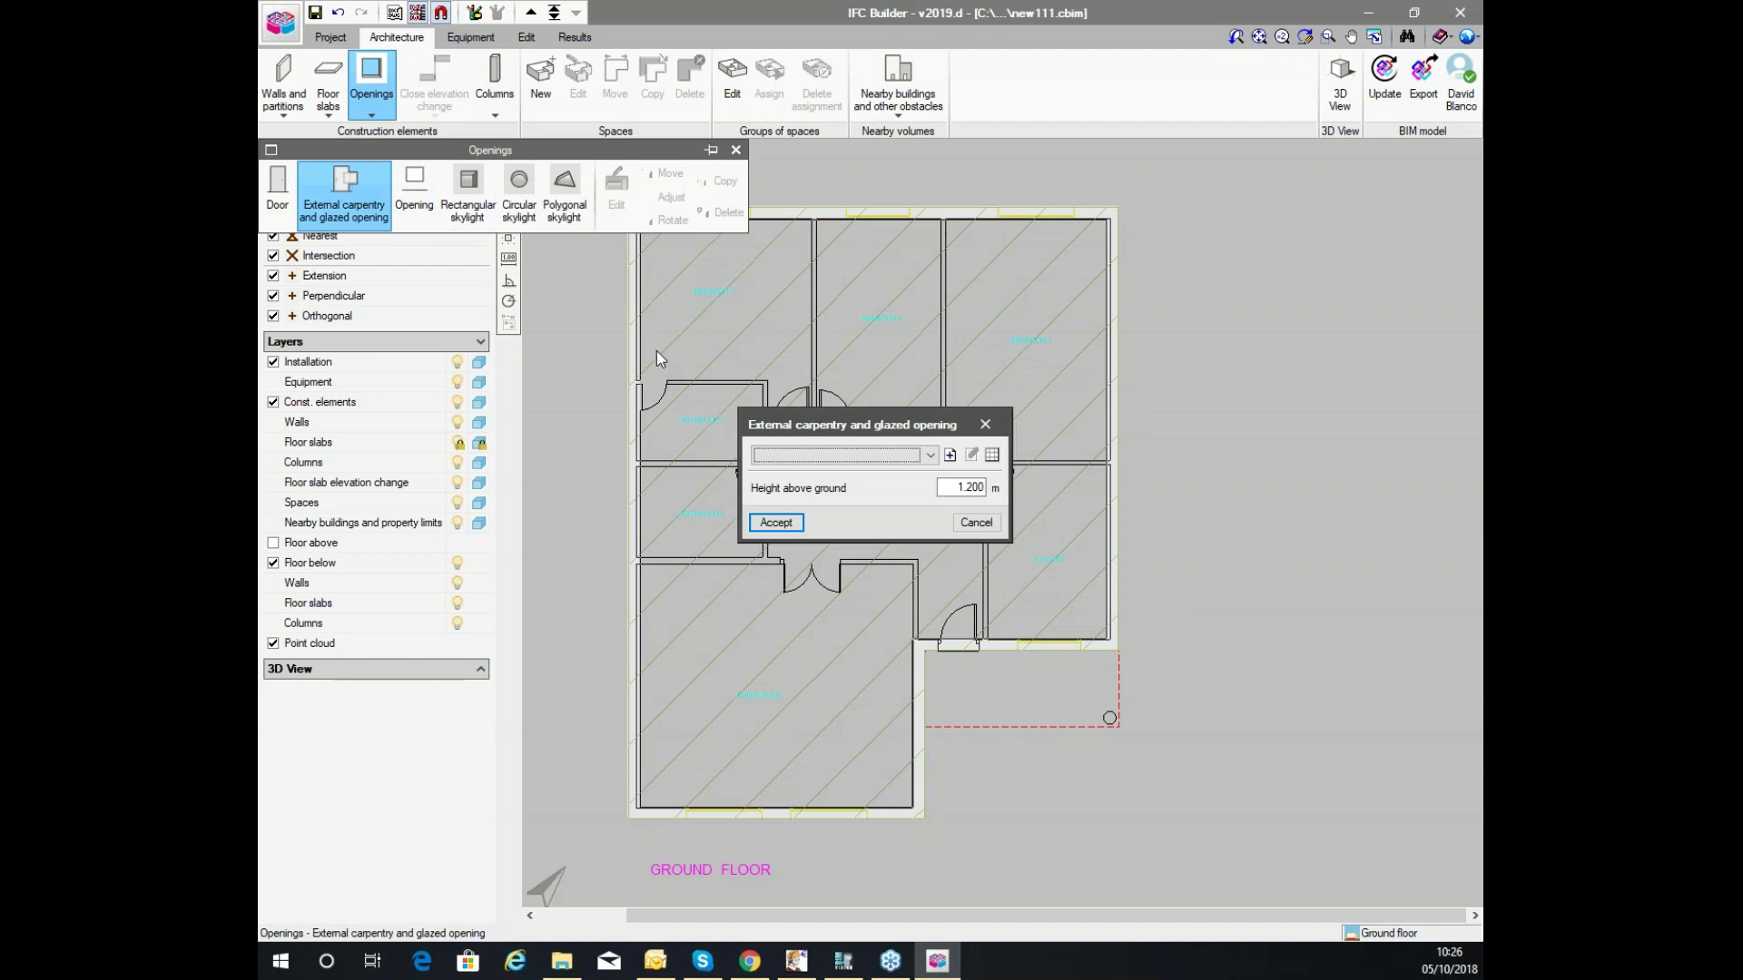
left_click(949, 456)
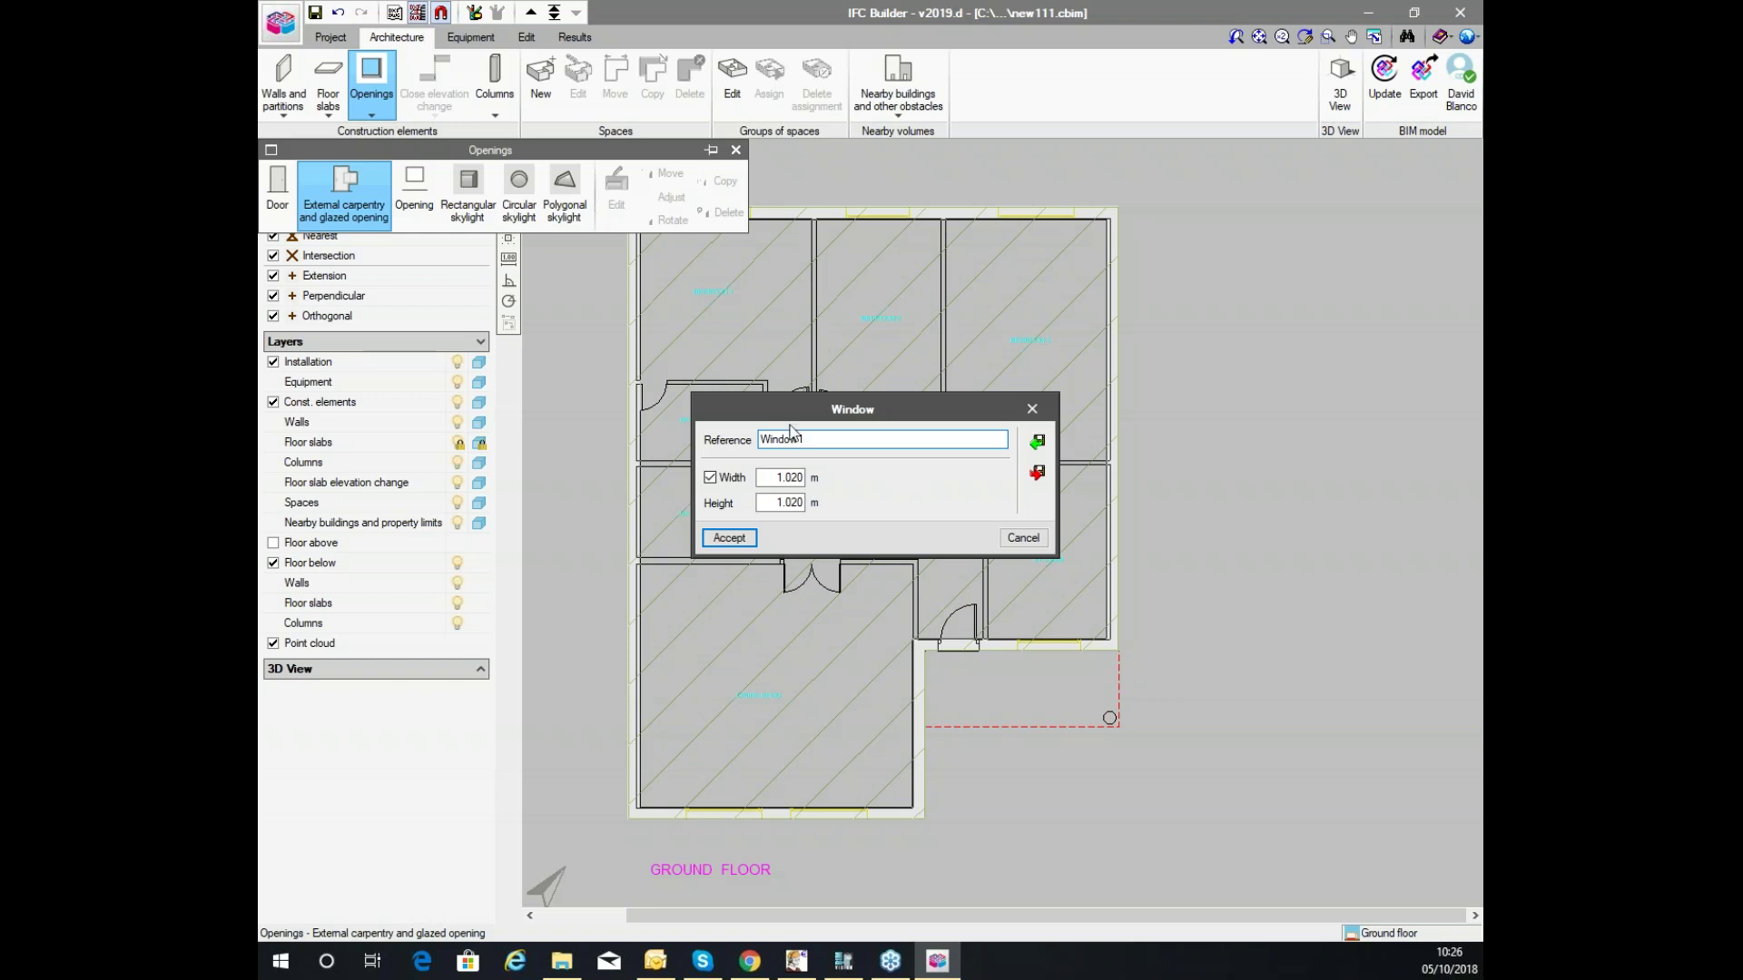
left_click(735, 538)
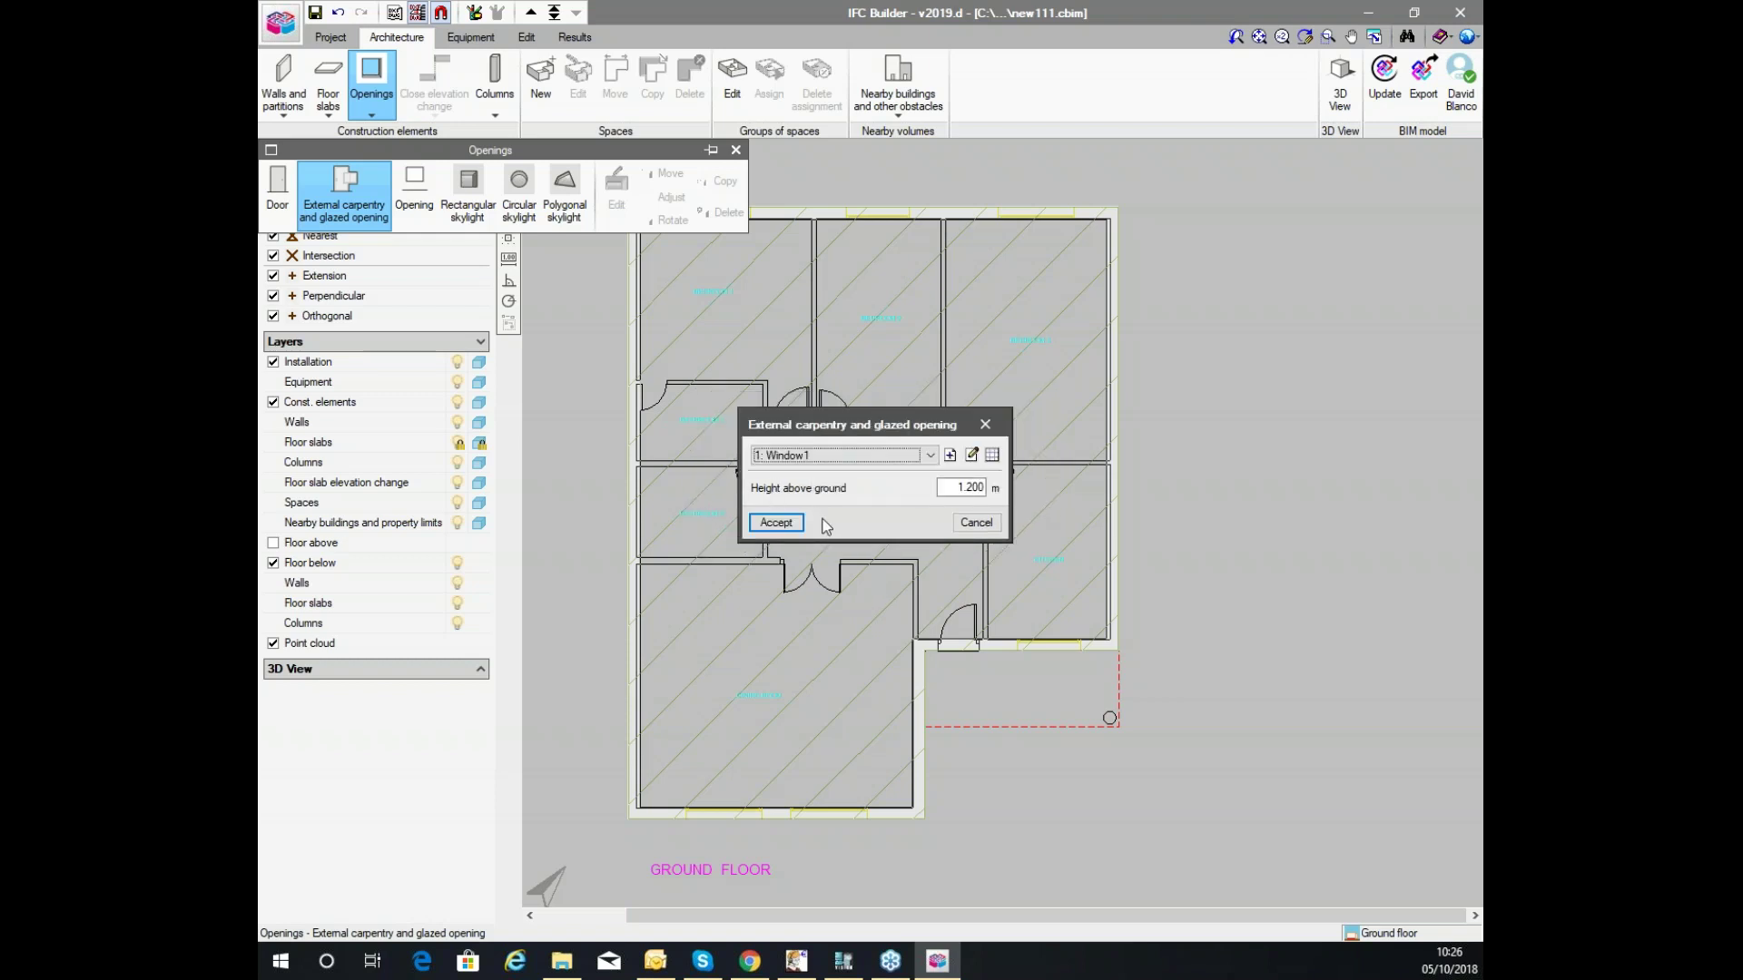
left_click(775, 523)
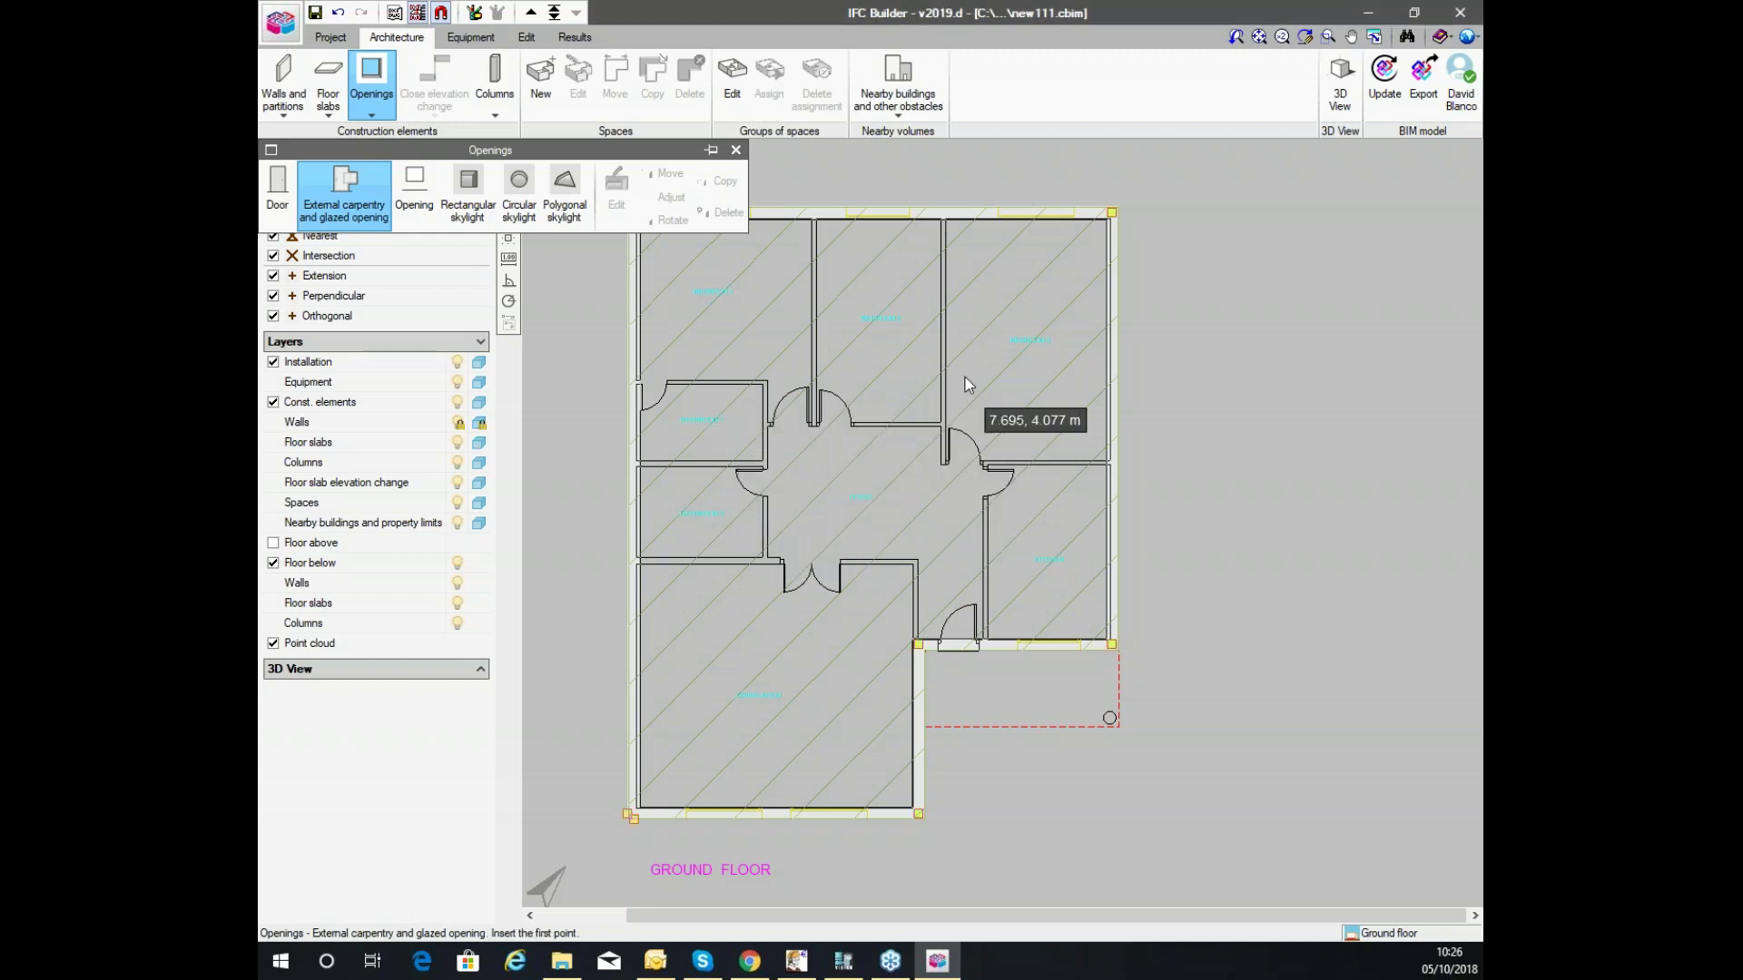
Place two Window1 windows in the top exterior wall.
scroll(961, 394, "down", 3)
scroll(939, 276, "up", 5)
left_click(854, 363)
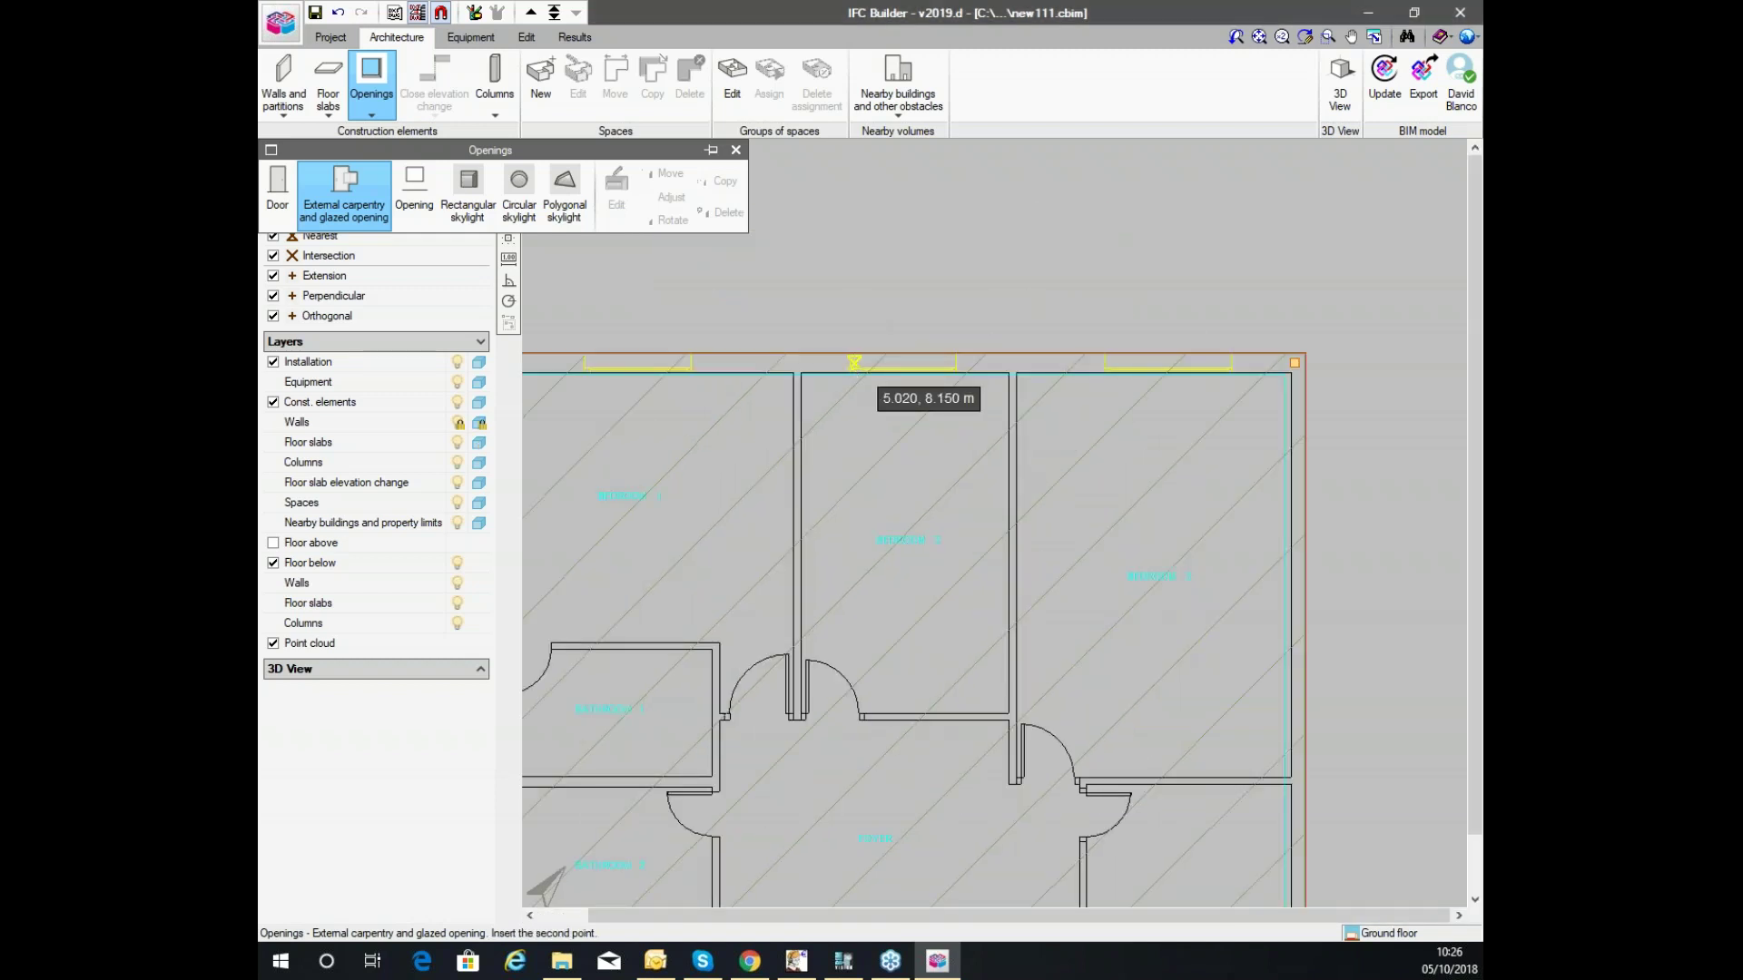
left_click(959, 363)
scroll(1149, 363, "up", 1)
left_click(1106, 363)
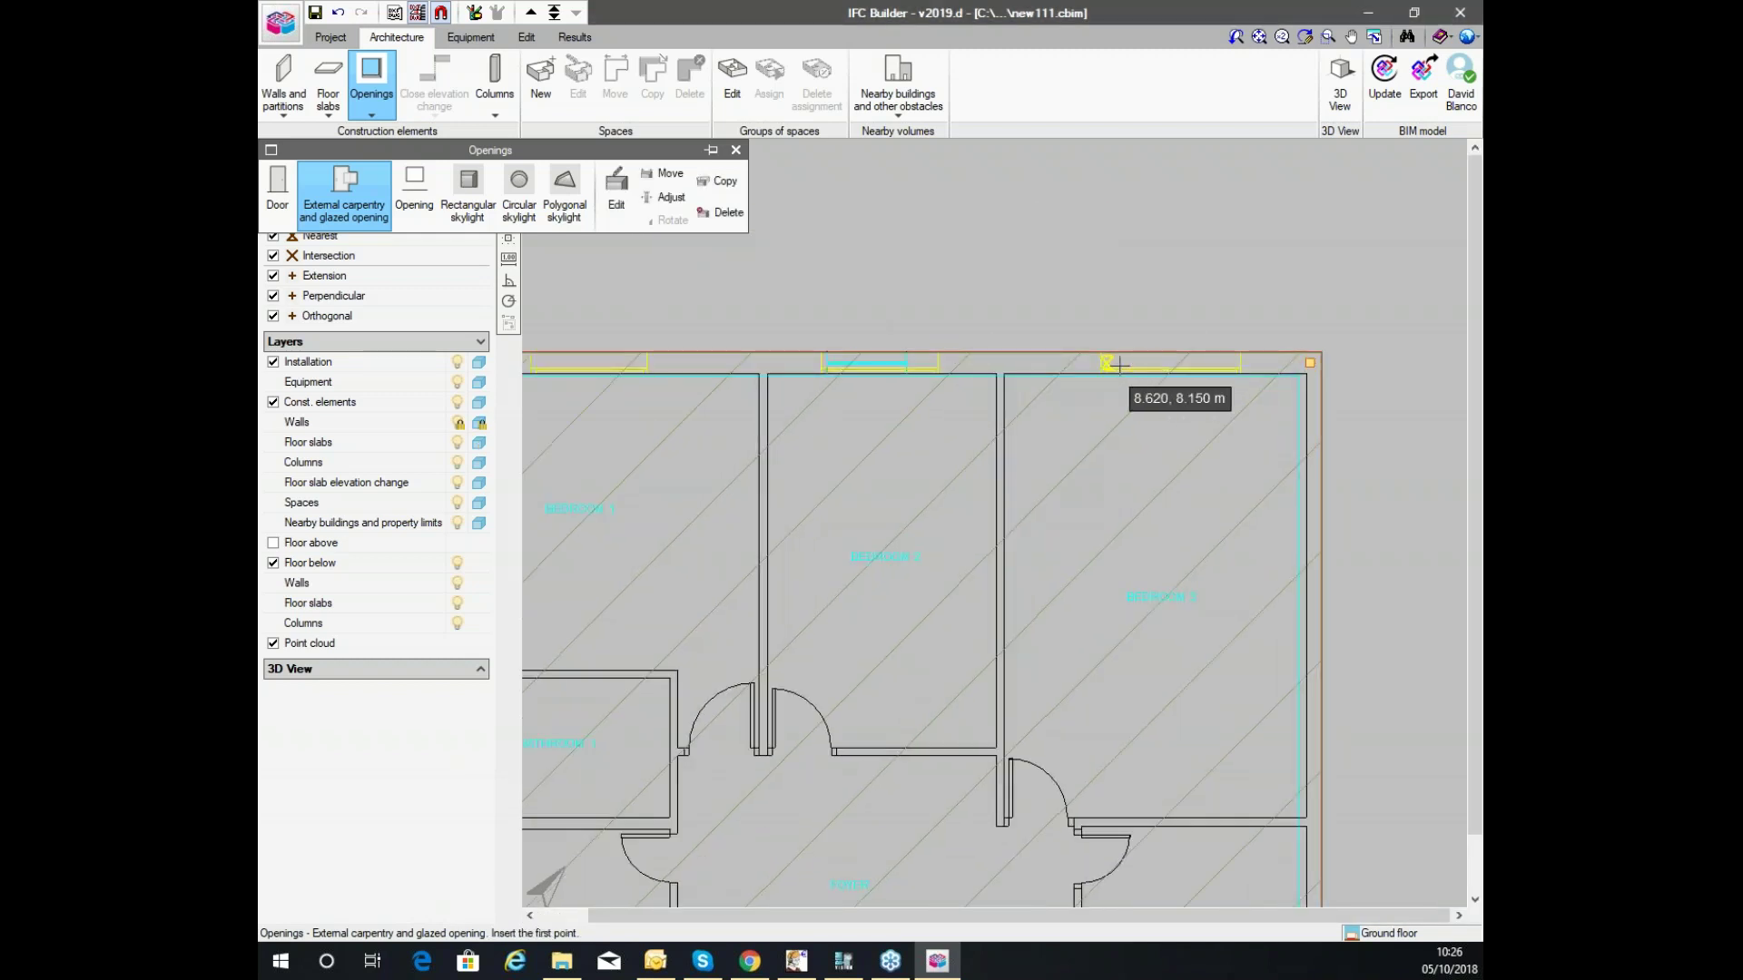
left_click(1222, 363)
Recheck Window1's unchanged dimensions and add another window in the top bedroom wall.
right_click(1184, 390)
left_click(991, 456)
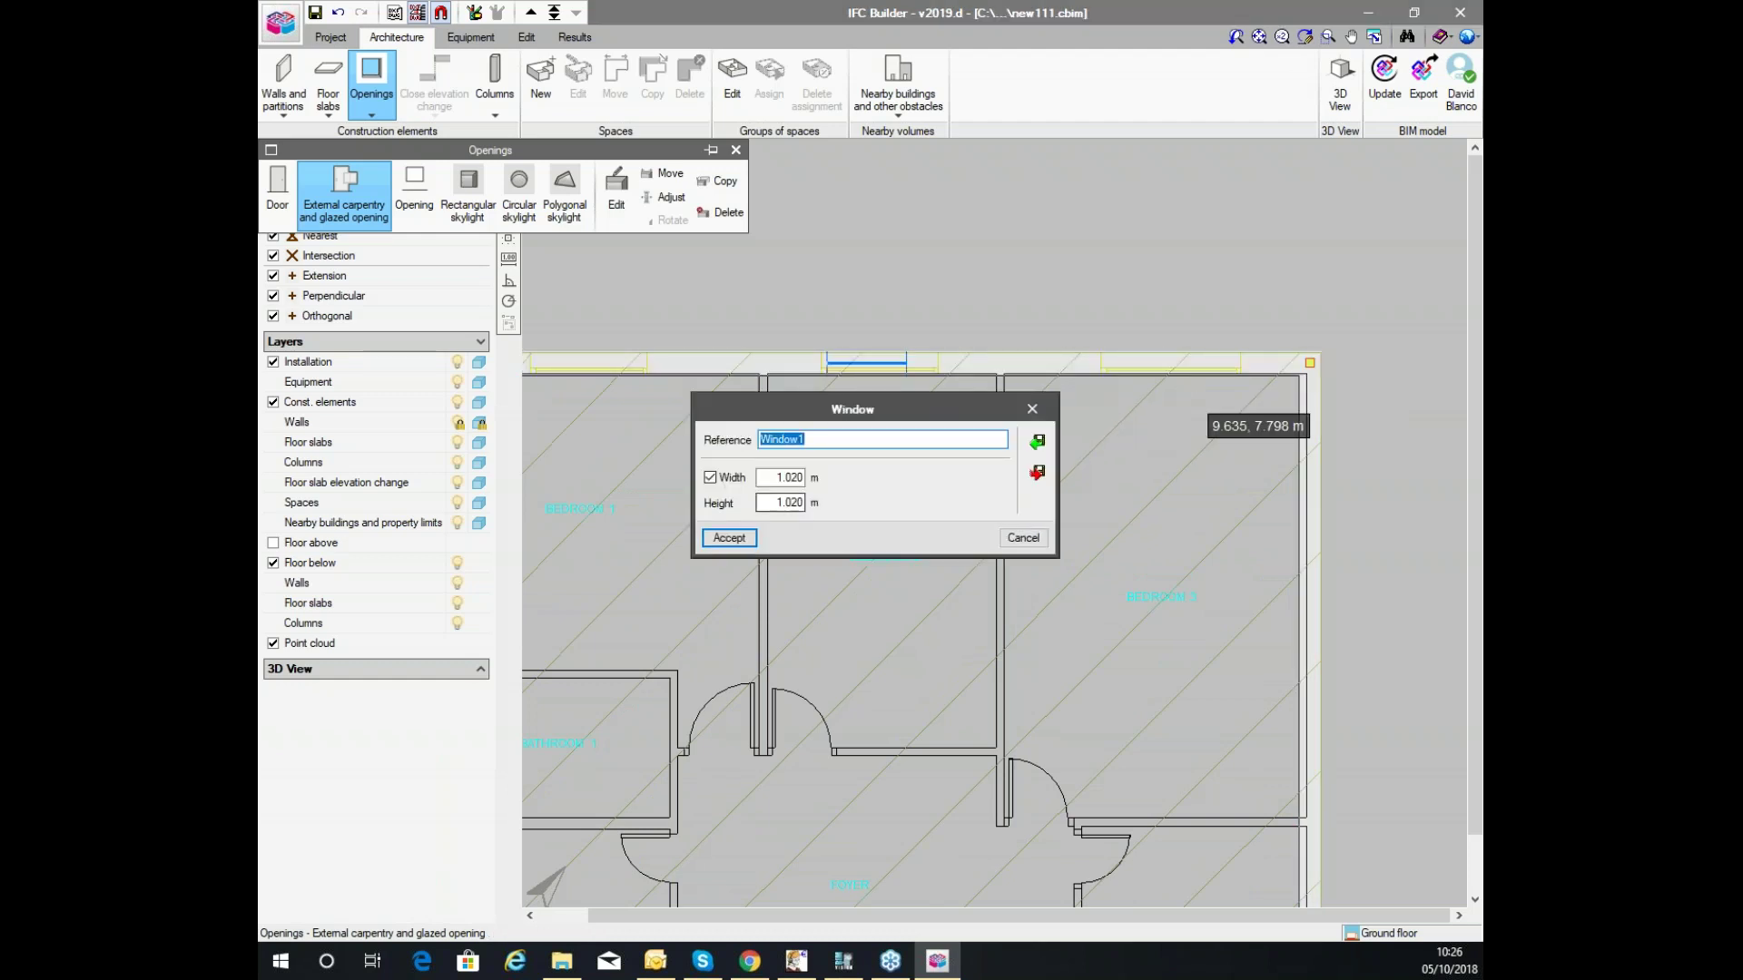
left_click(729, 538)
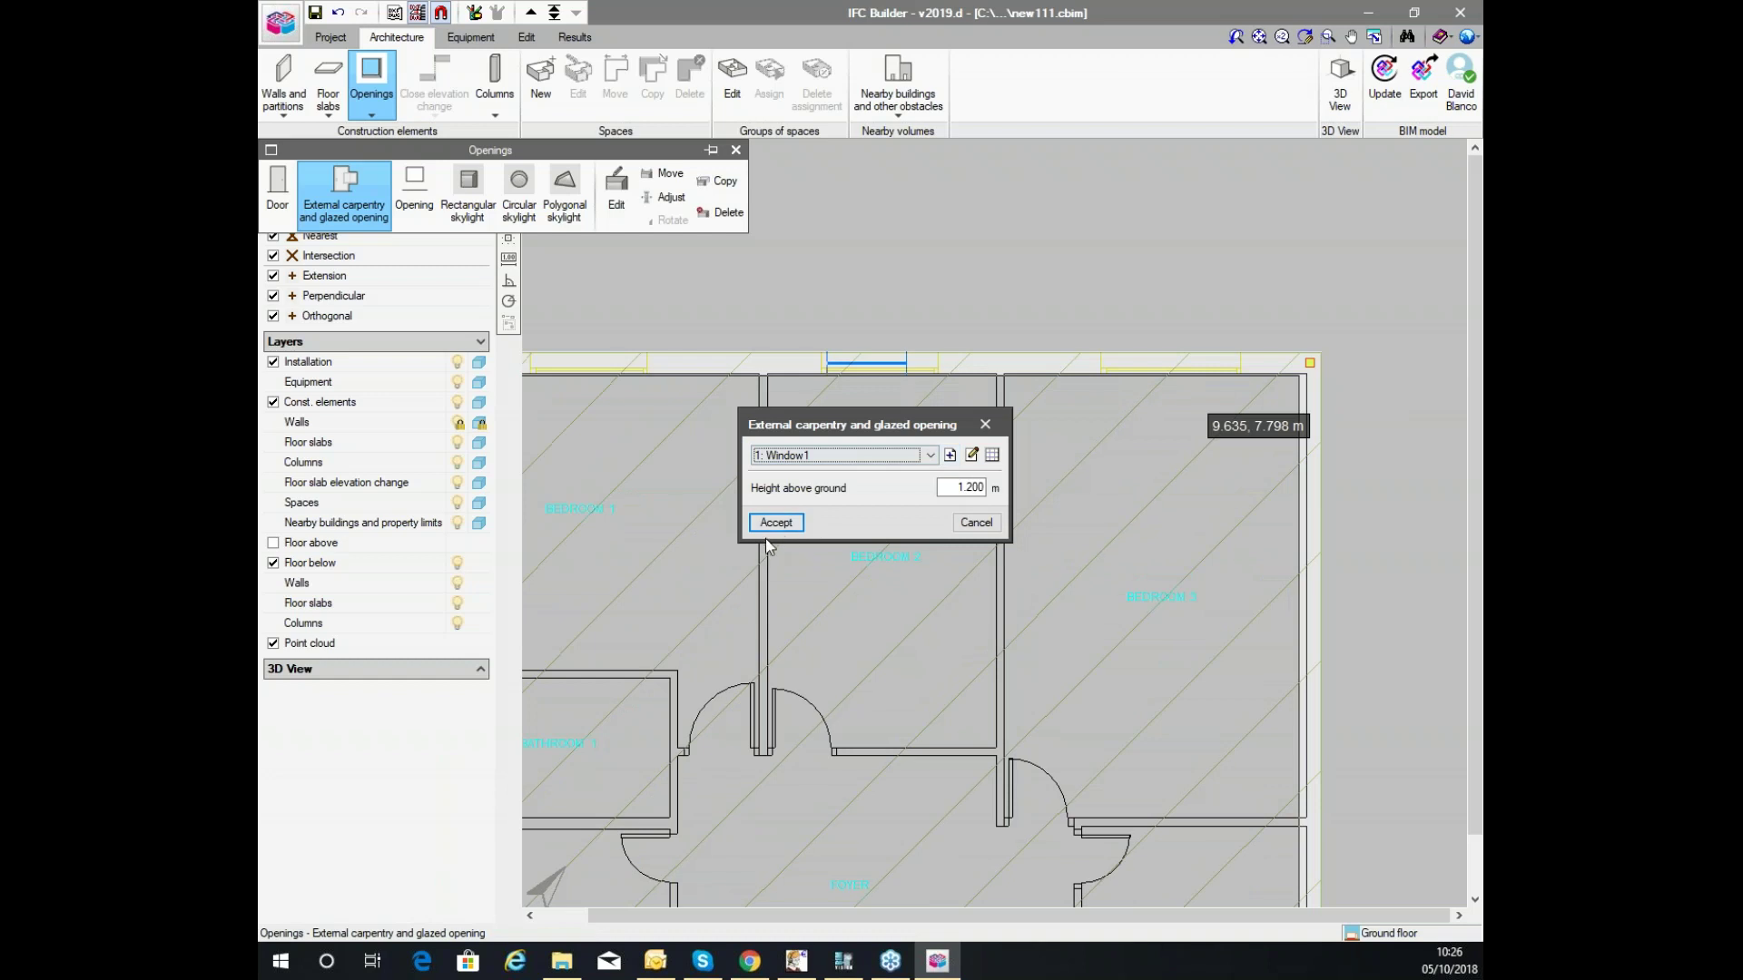
left_click(774, 523)
left_click(1117, 365)
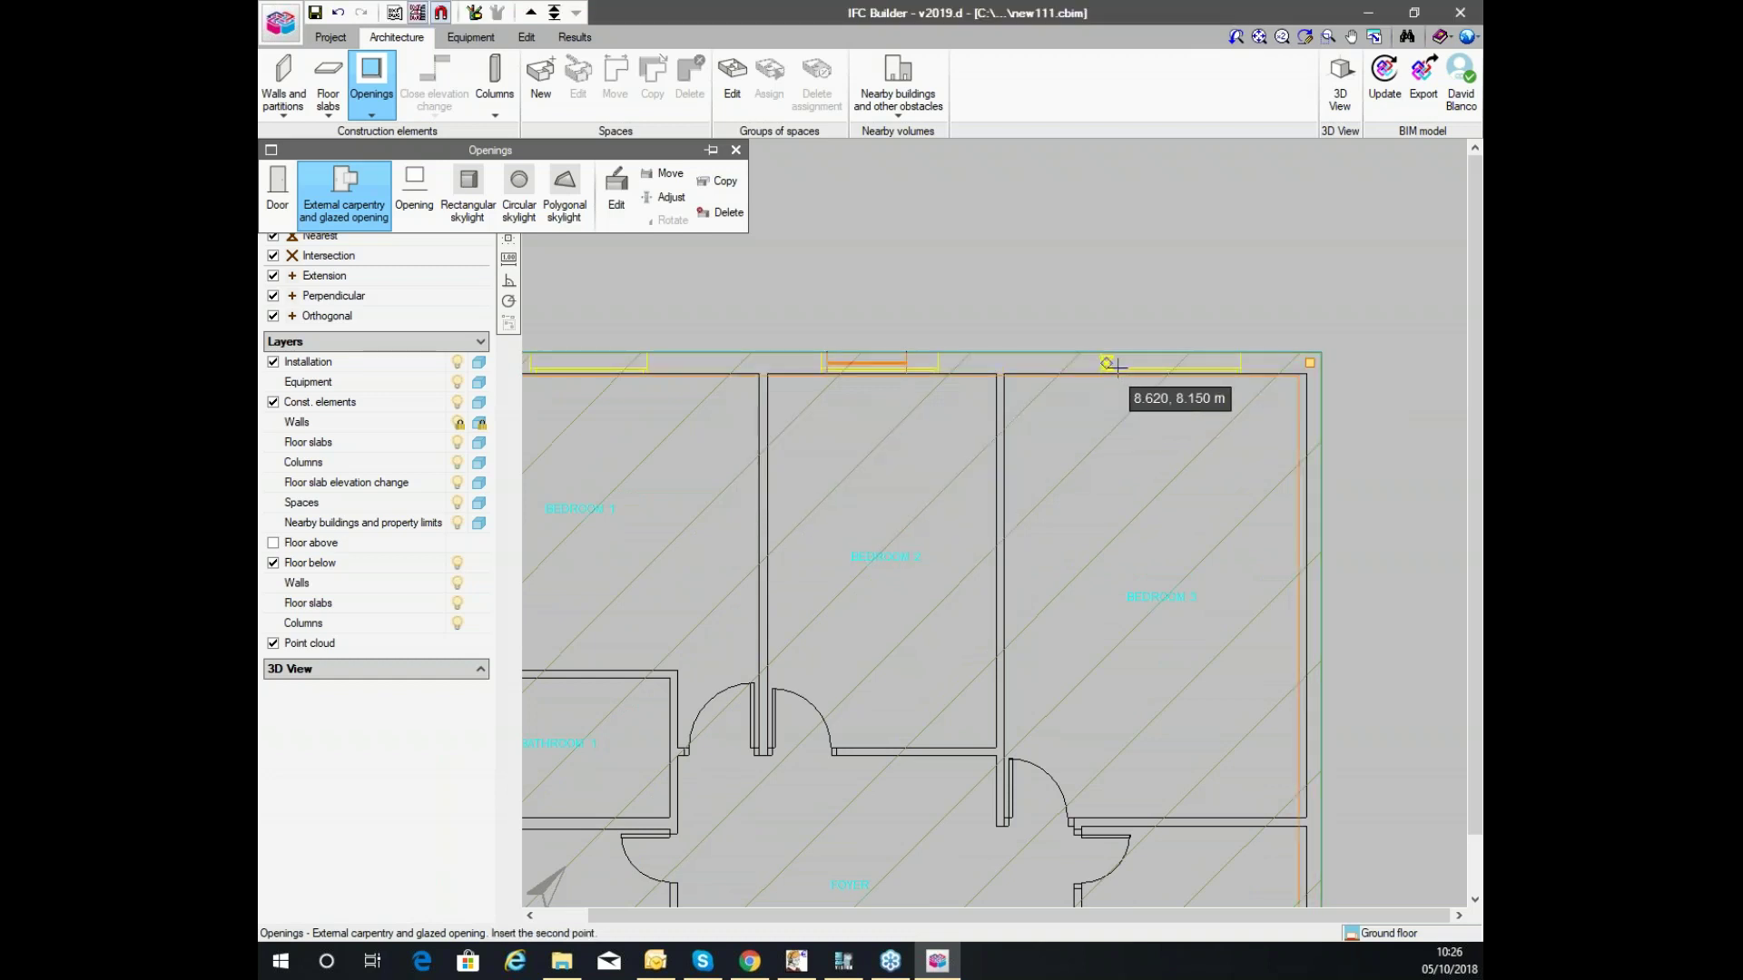
left_click(1240, 363)
scroll(1119, 324, "down", 2)
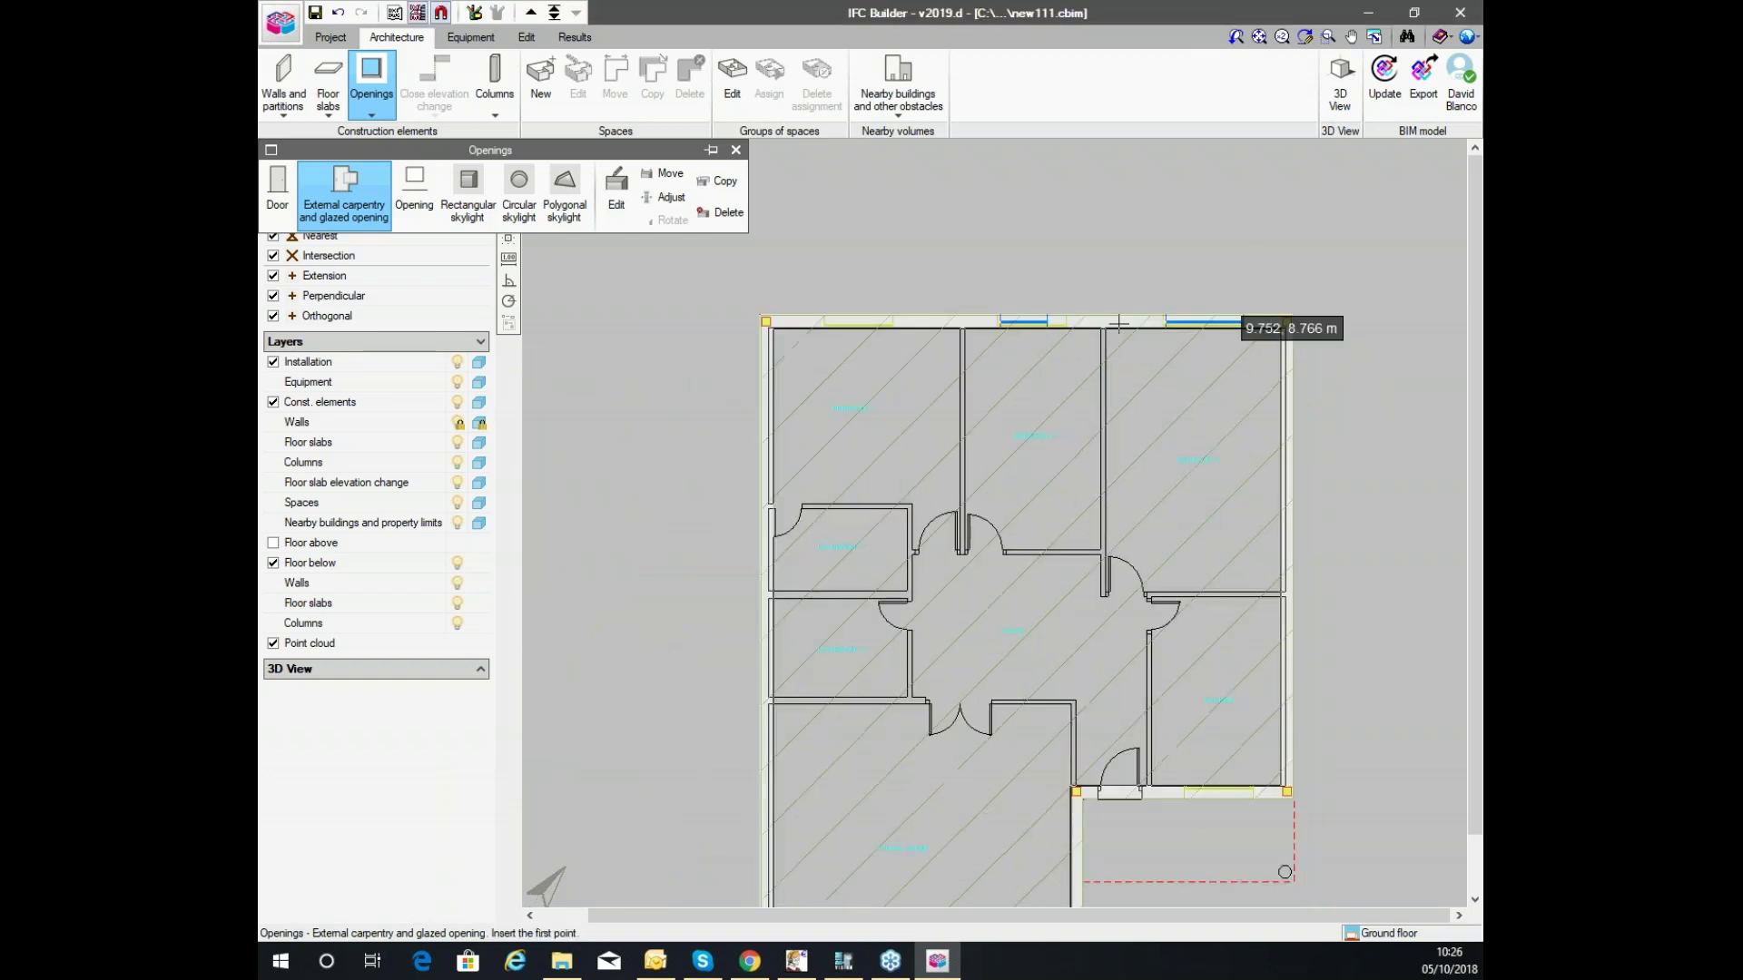
scroll(1119, 324, "up", 4)
Switch to editing the placed openings and request a 3D view of the building.
left_click(662, 197)
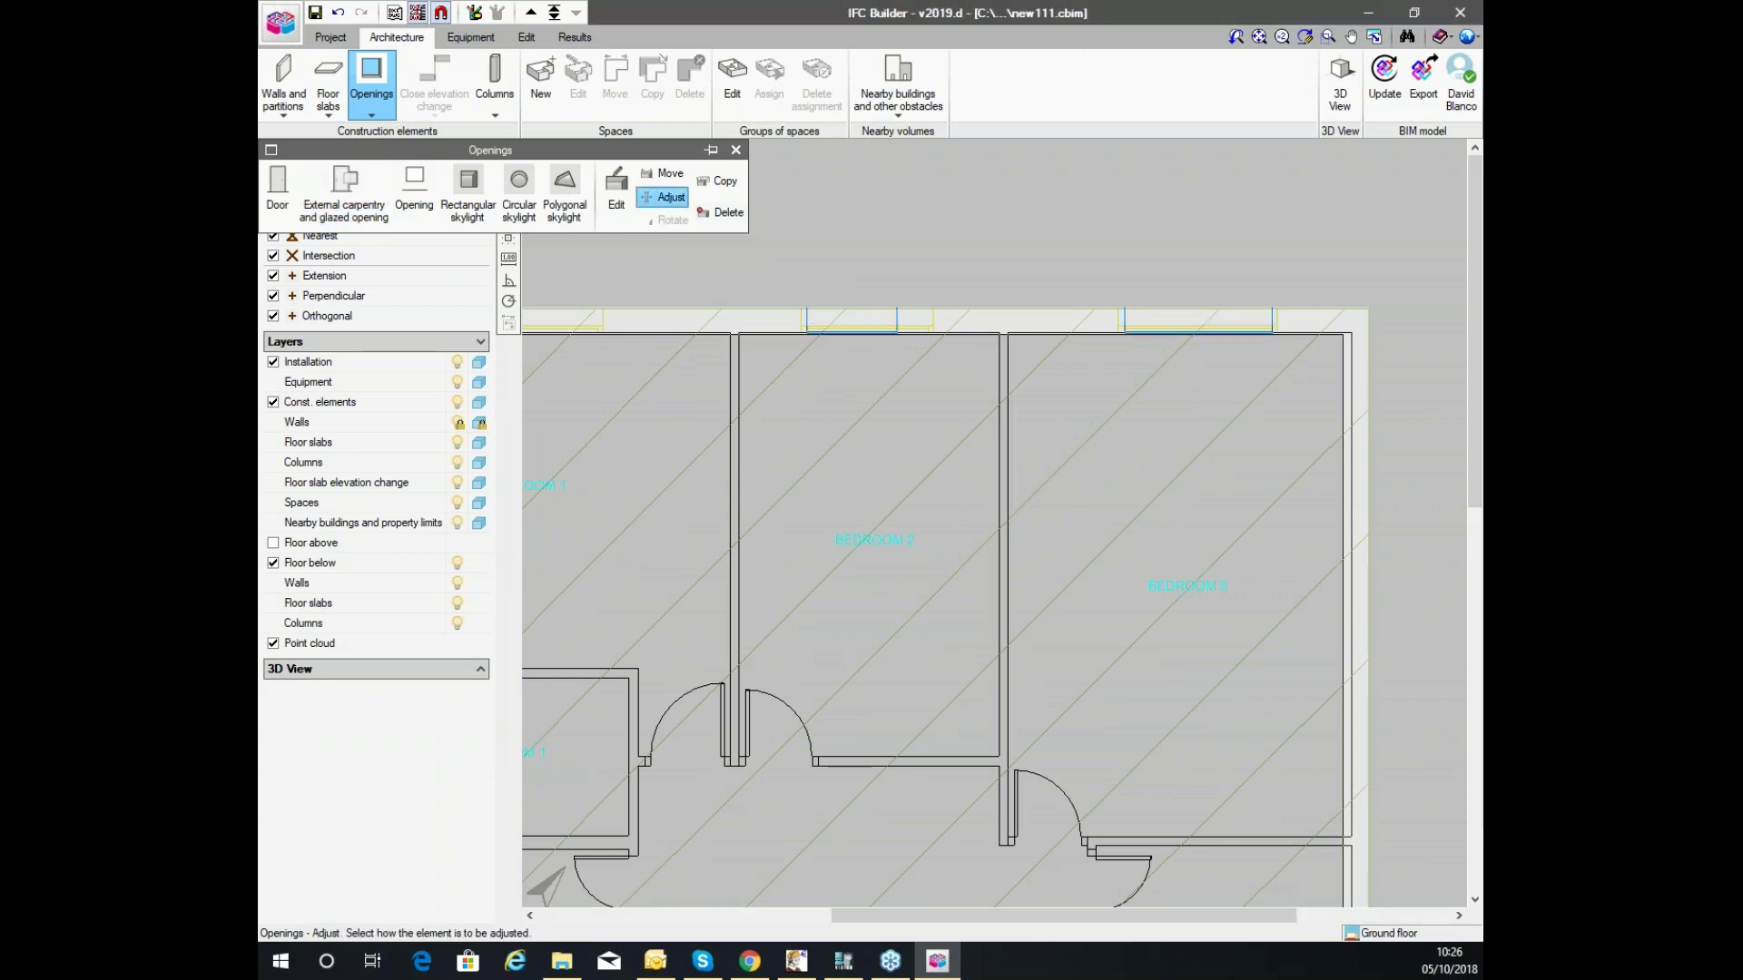
scroll(1152, 291, "down", 3)
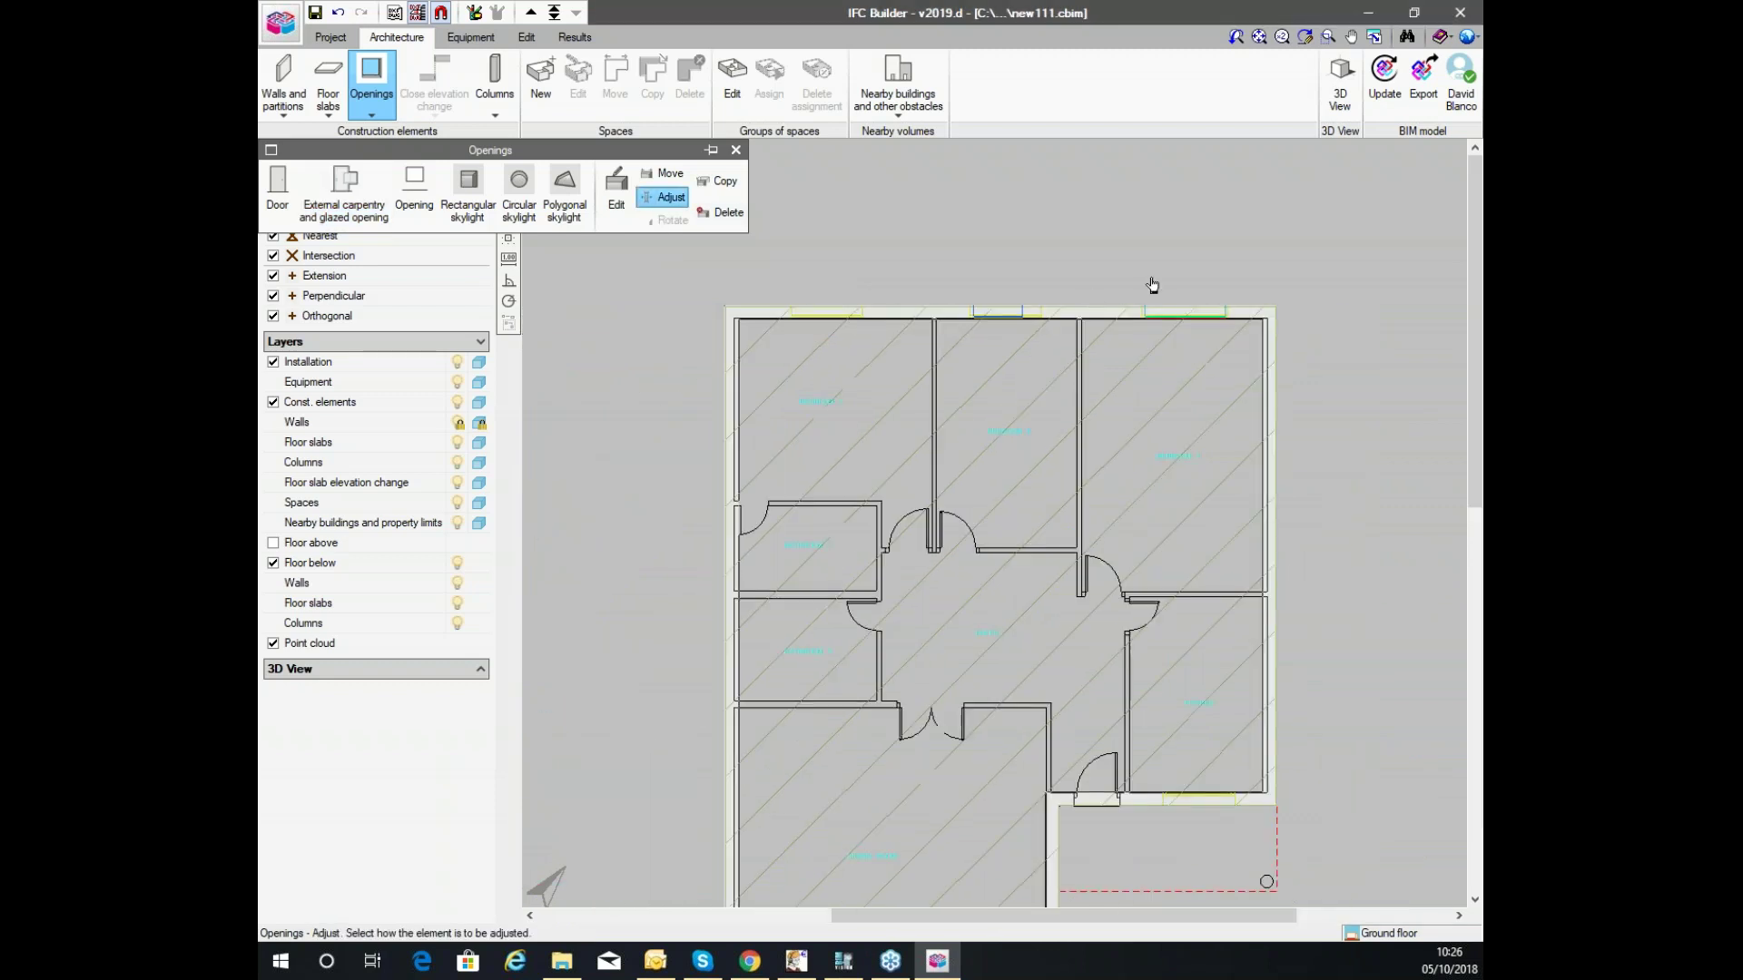
left_click(1329, 91)
Generate the 3D view and orbit around the house.
left_click(750, 515)
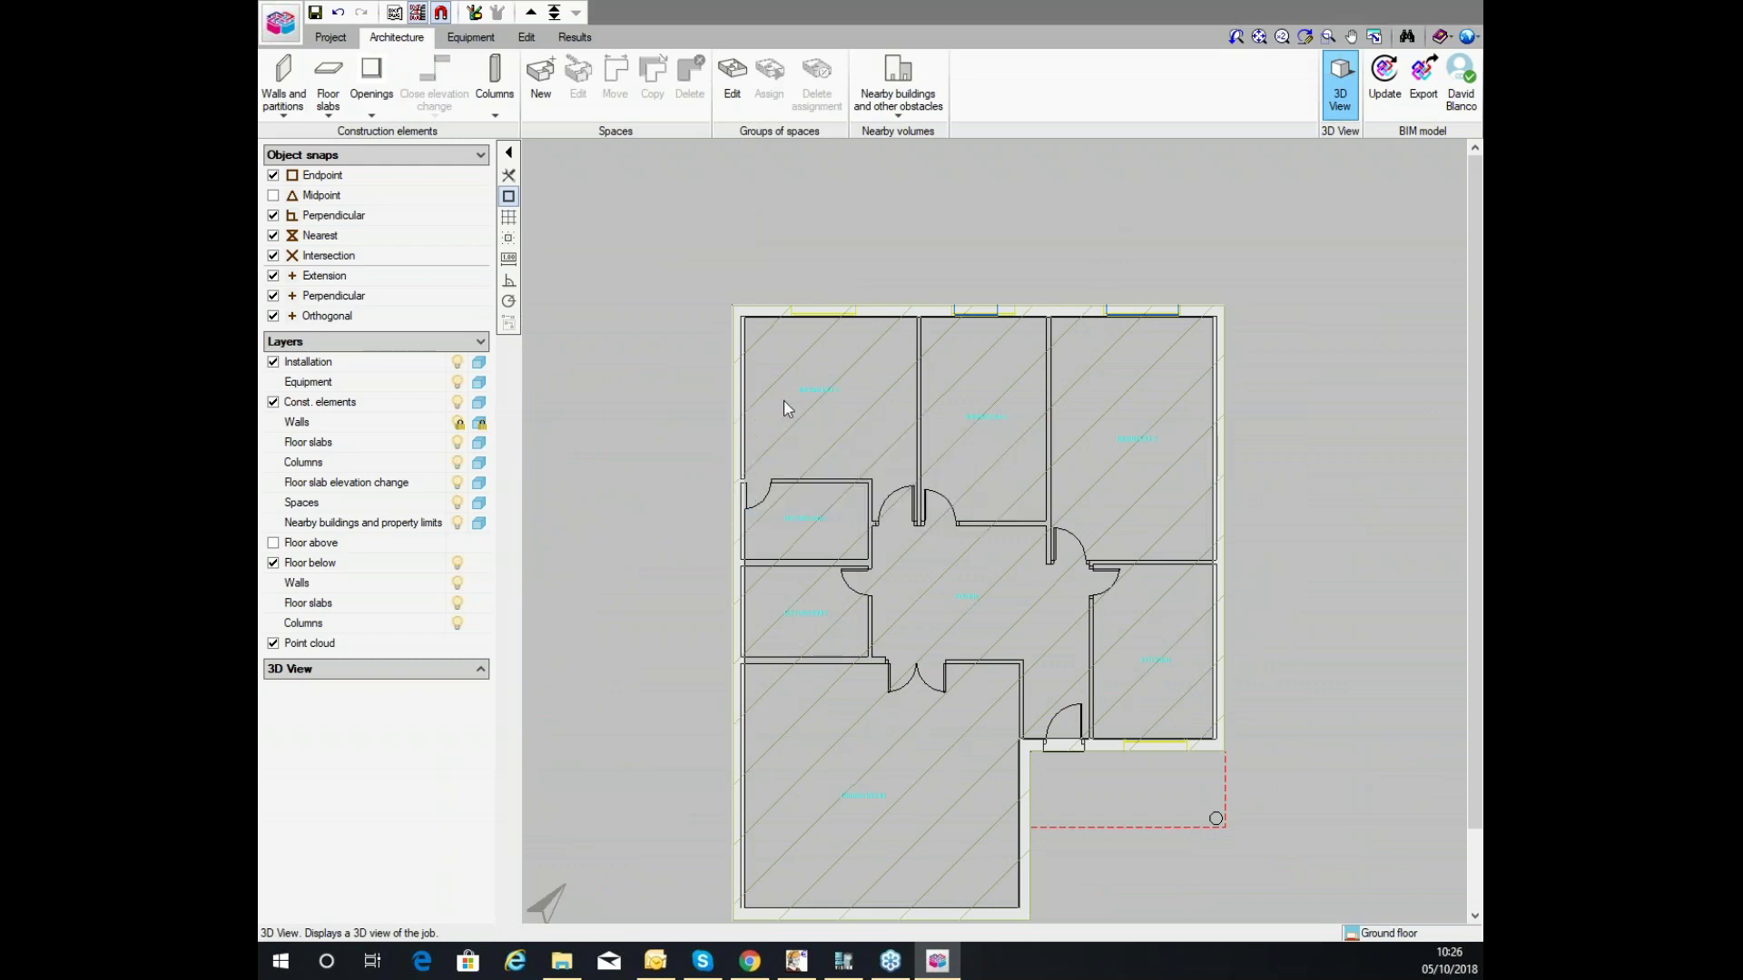
left_click_drag(818, 330, 902, 345)
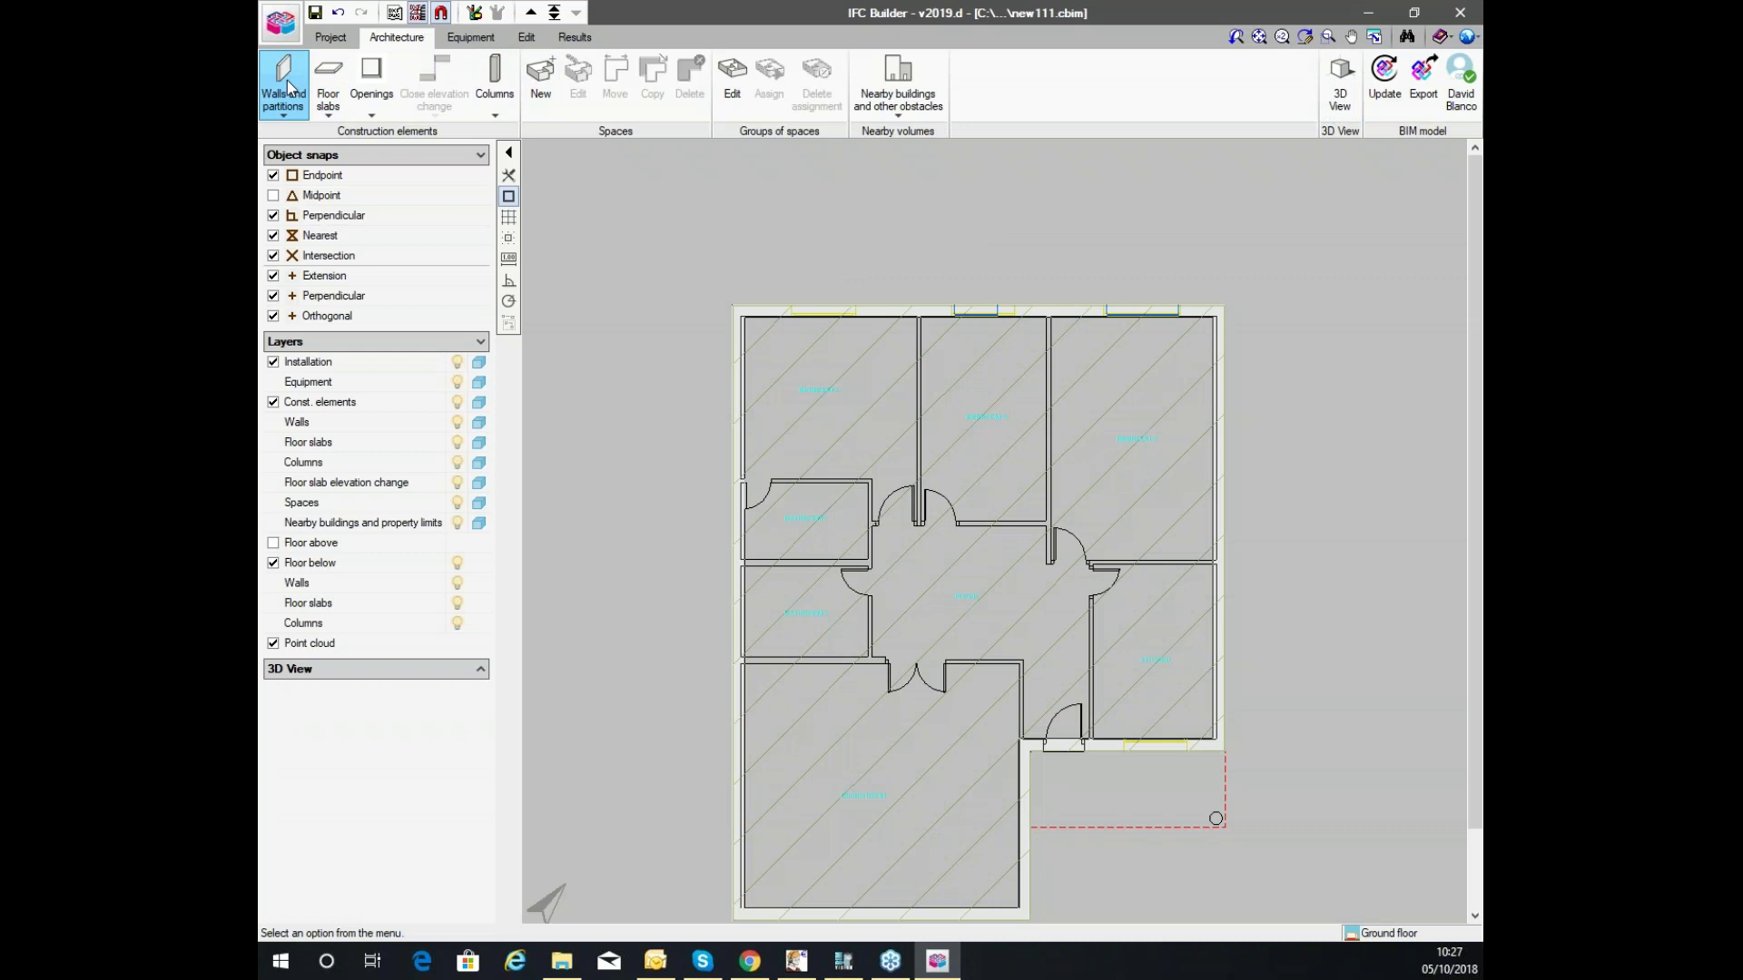
left_click(283, 83)
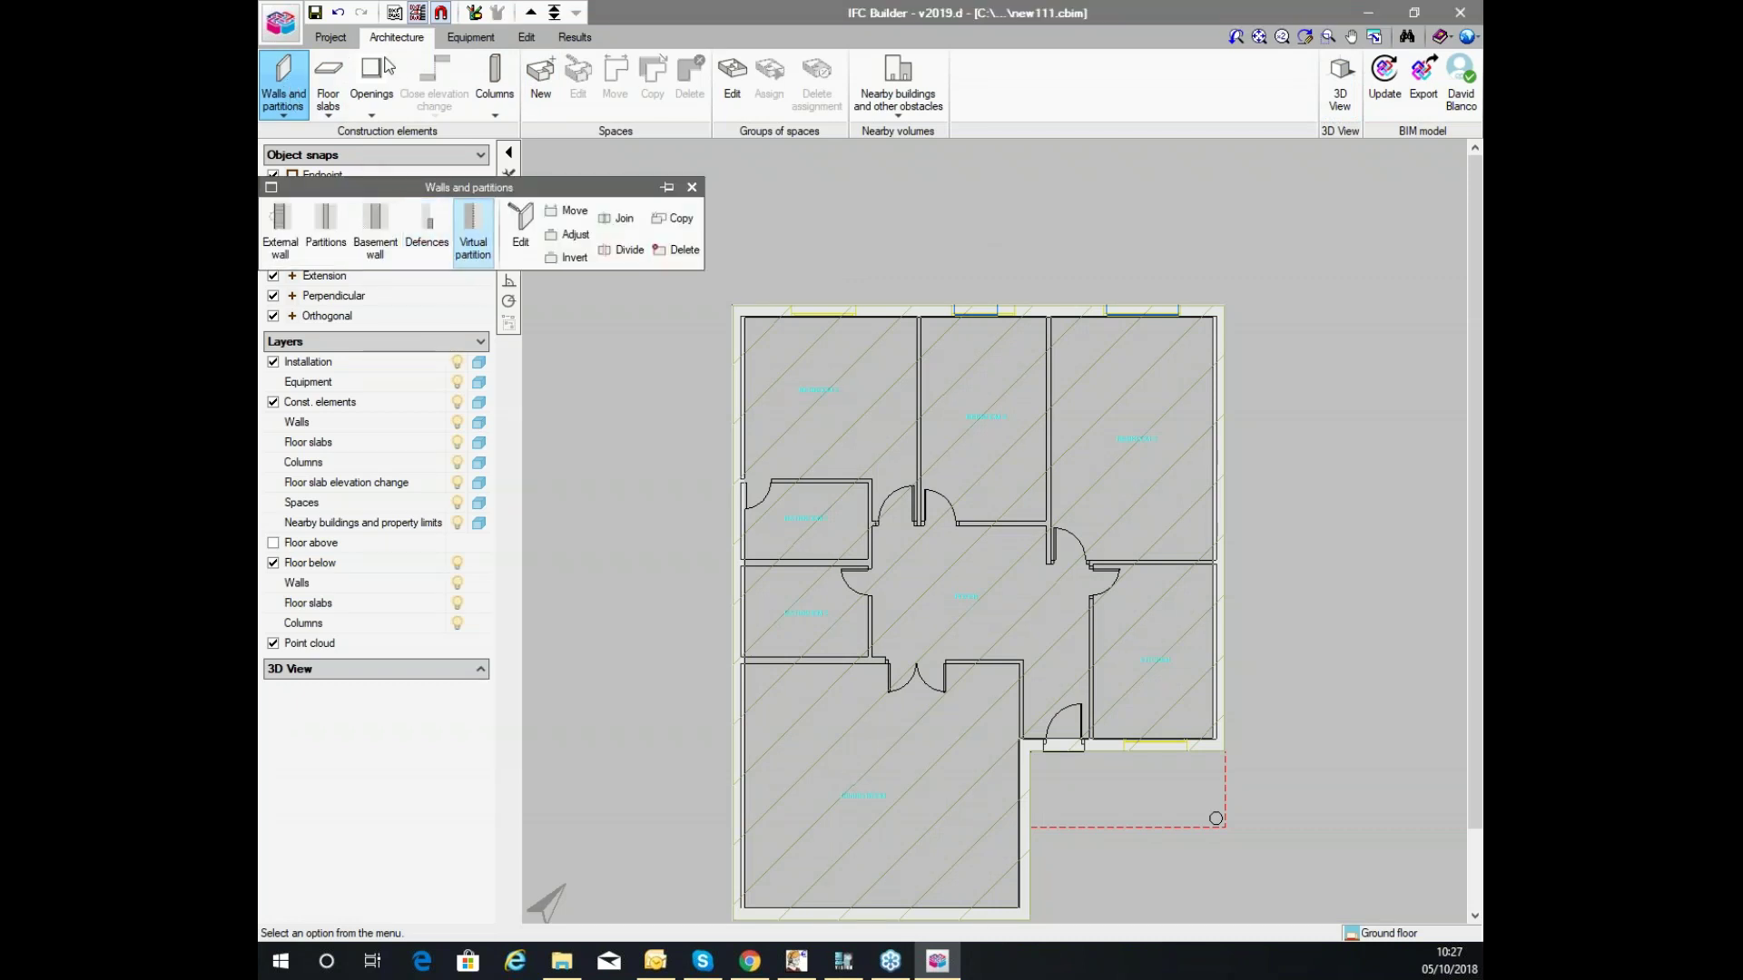
Draw a five-sided 8 m high nearby obstacle to the upper right of the house.
left_click(897, 81)
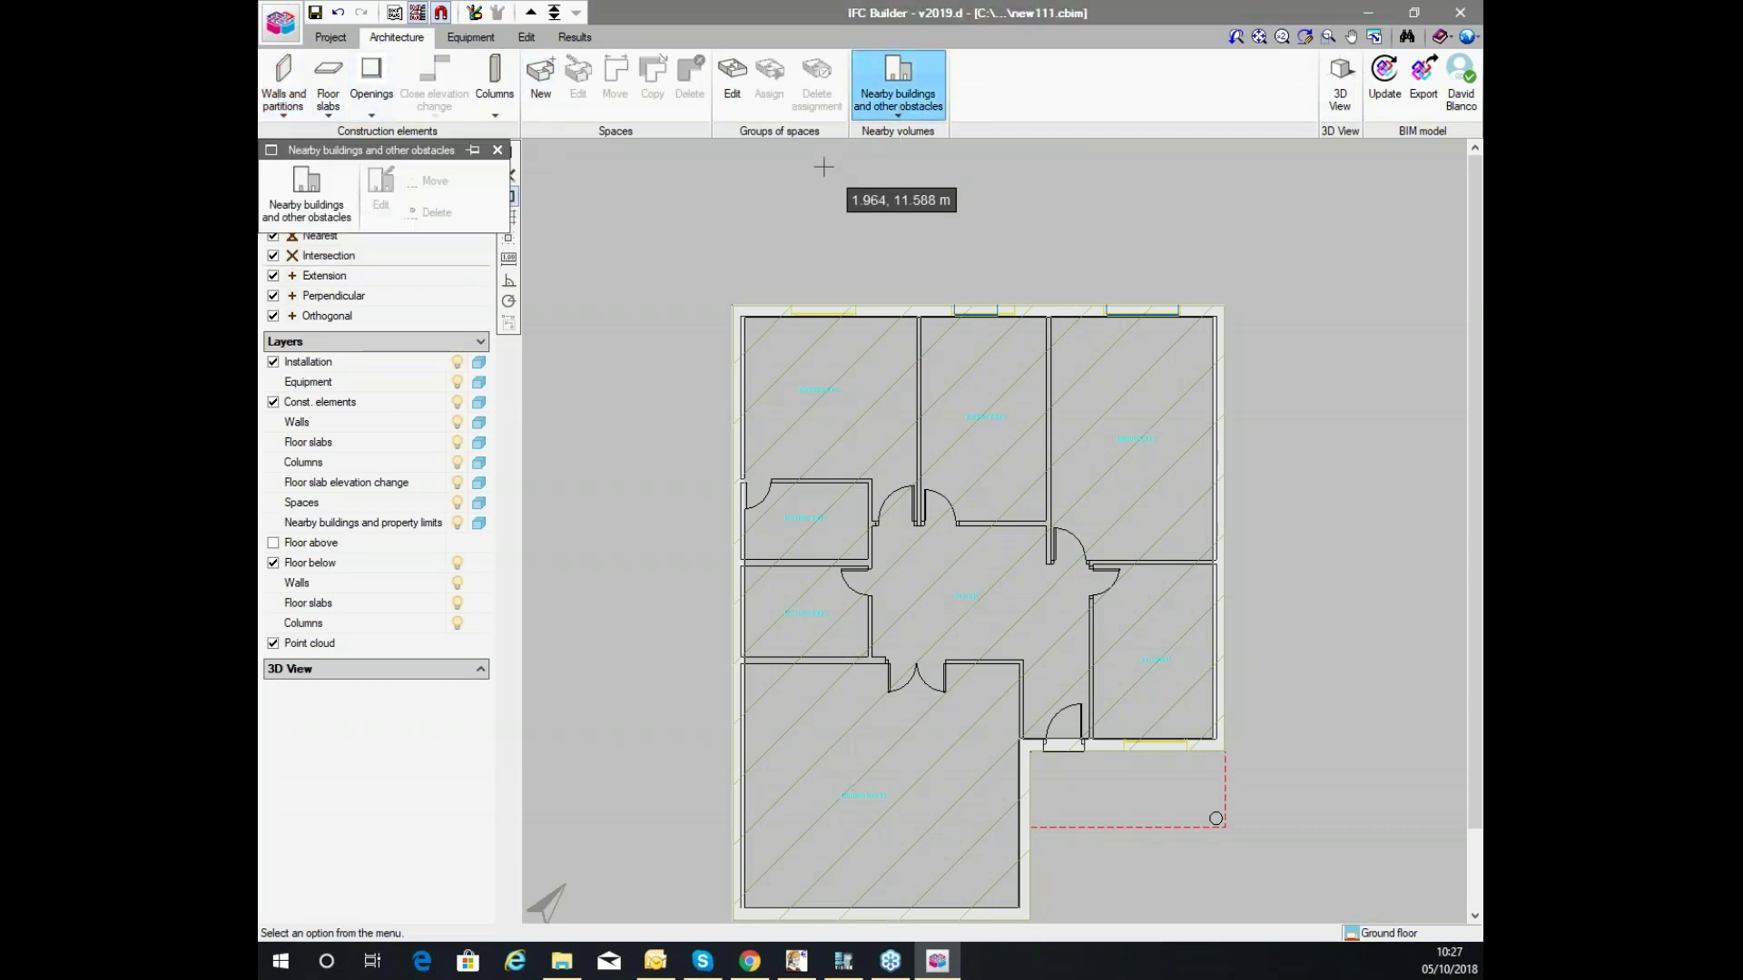
scroll(912, 354, "down", 3)
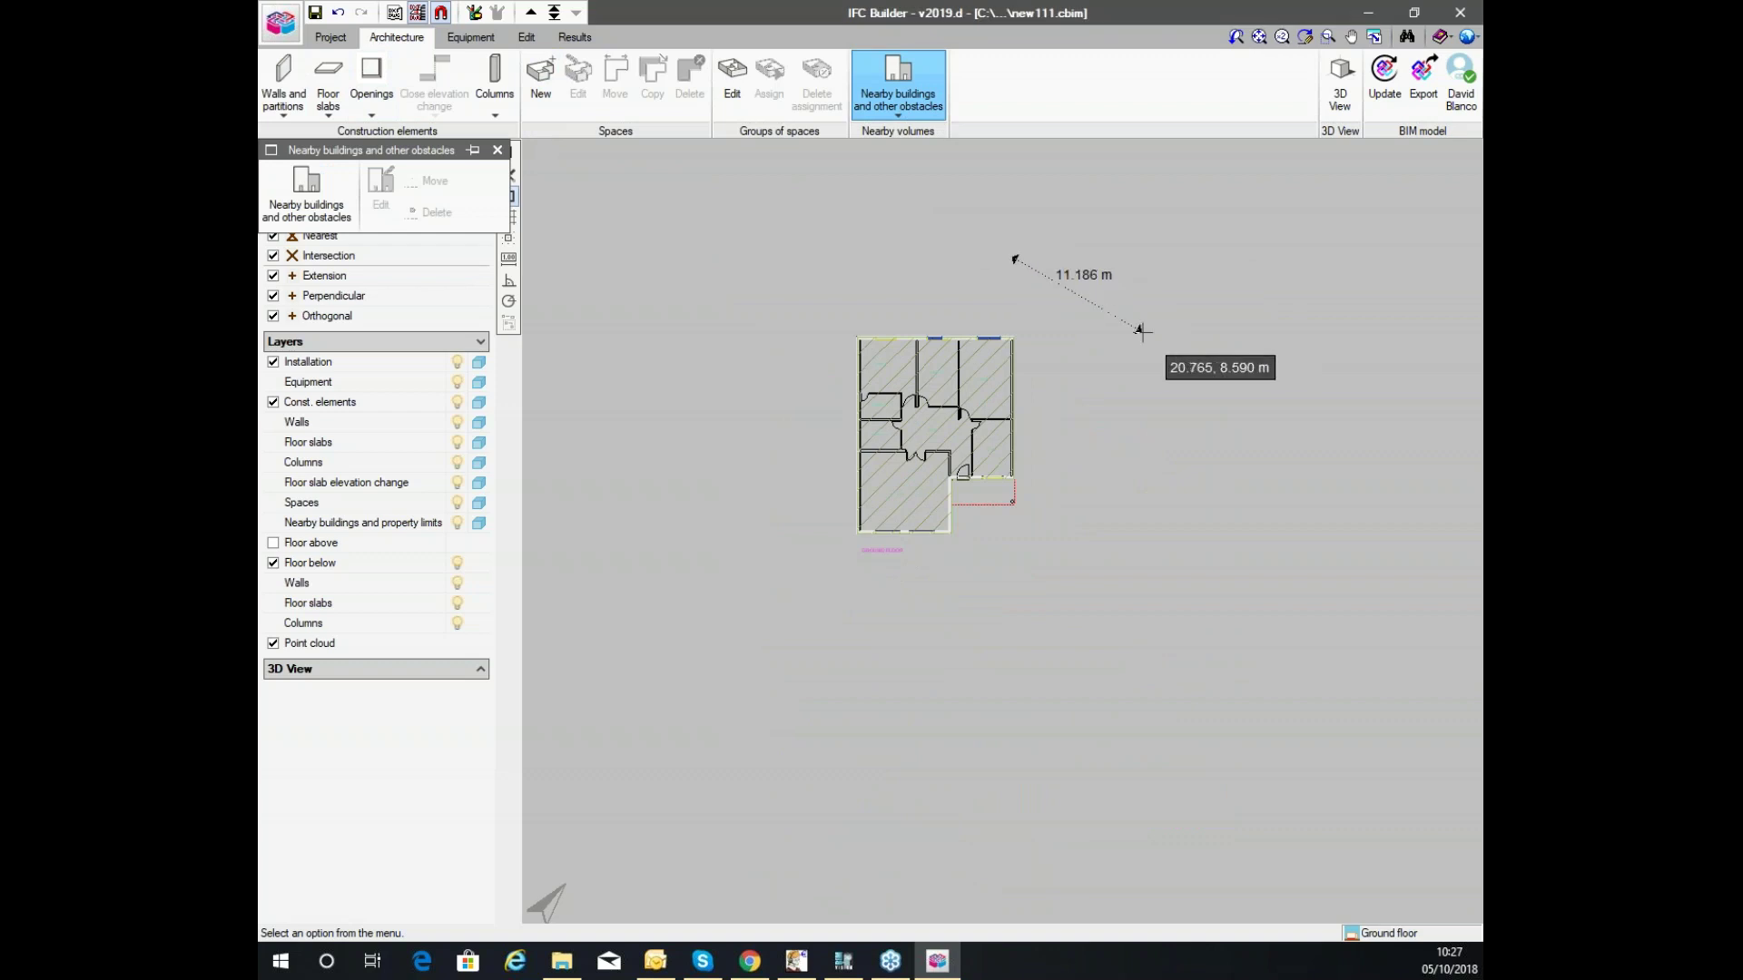
left_click(897, 111)
left_click(896, 109)
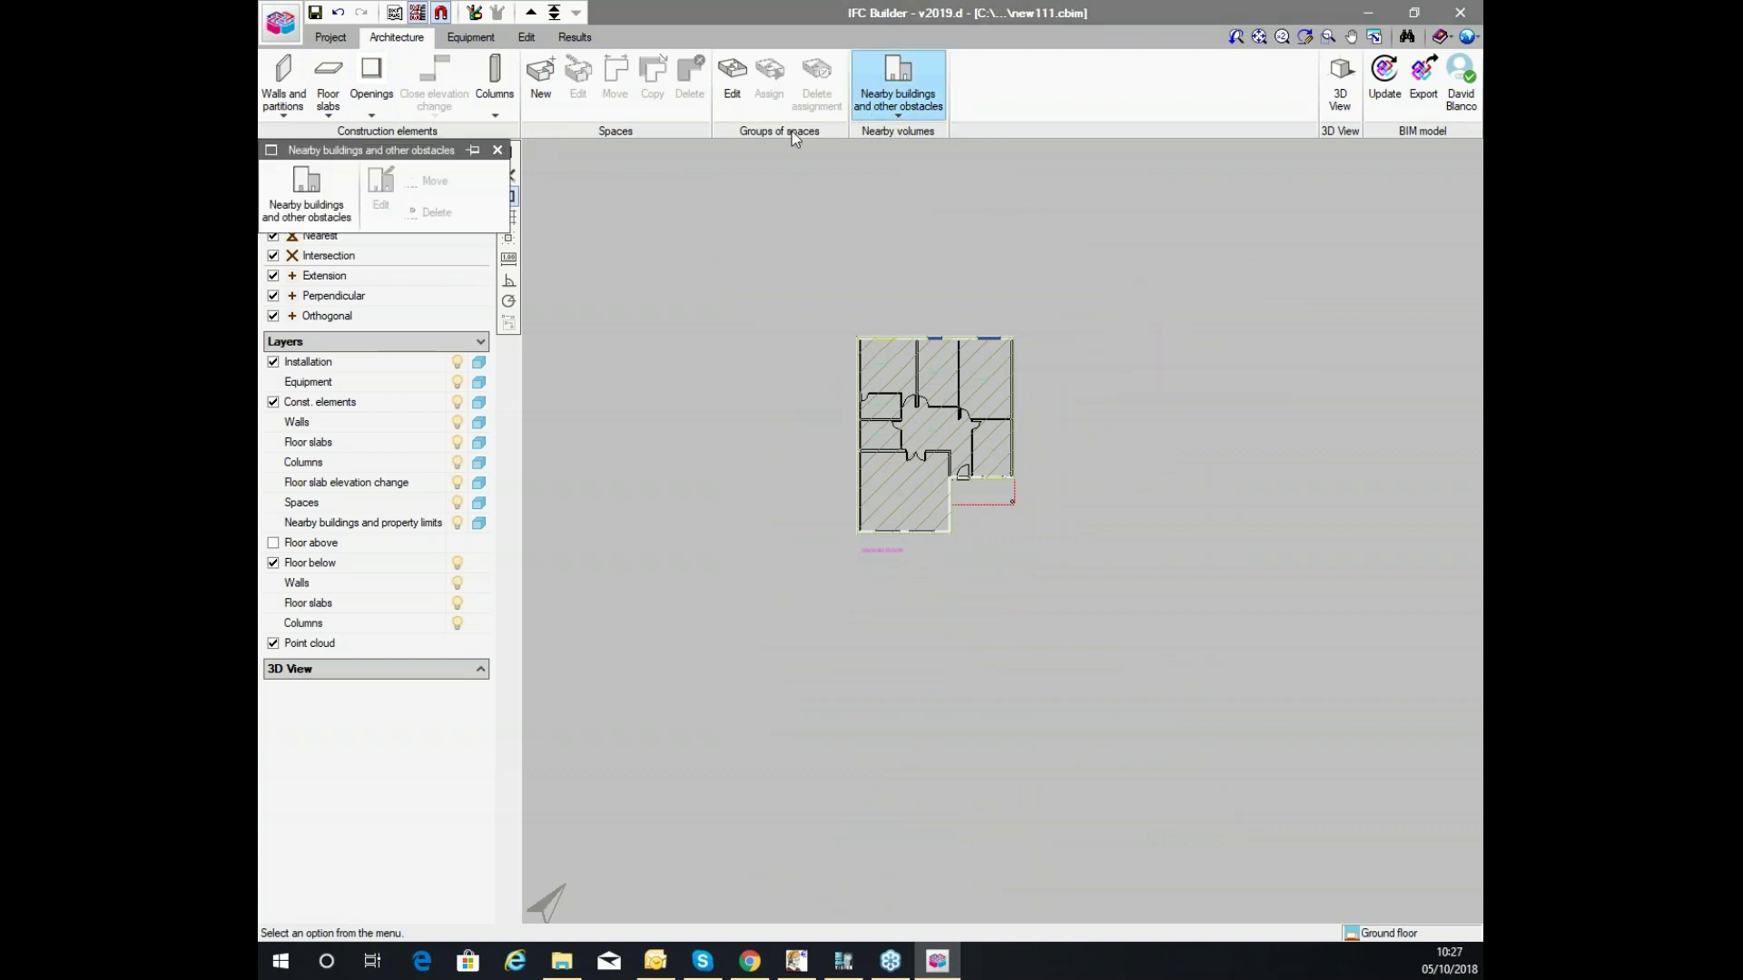
left_click(313, 199)
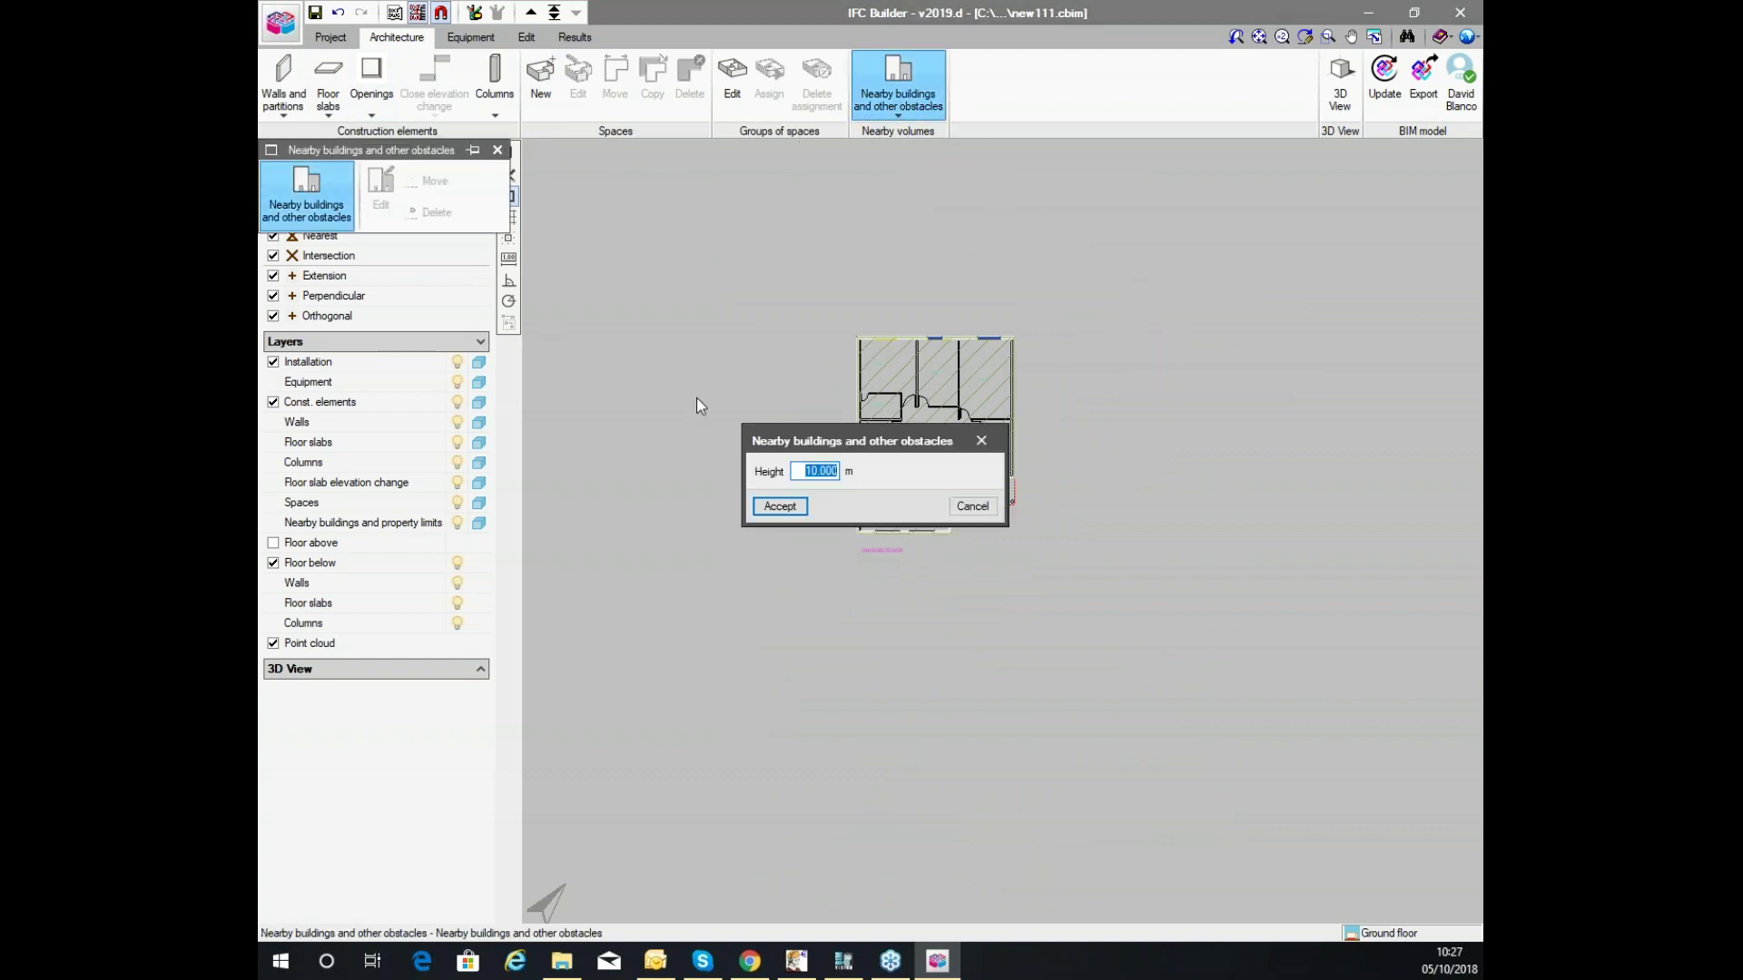
left_click(777, 506)
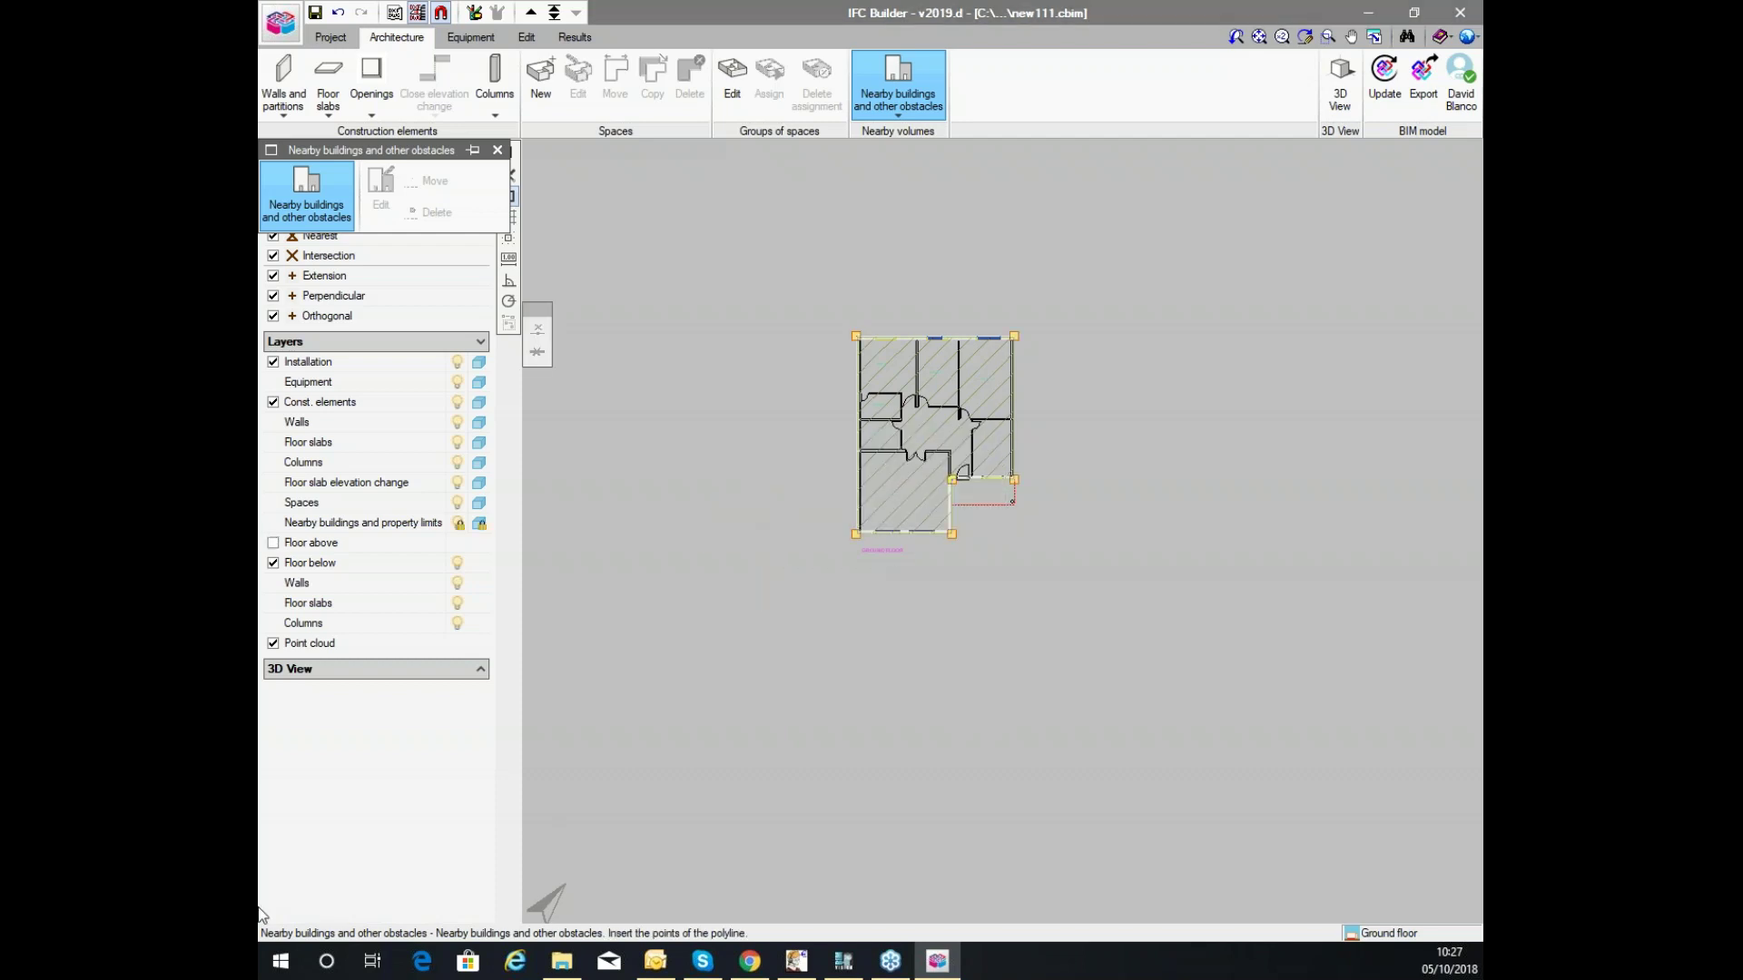
left_click(1055, 270)
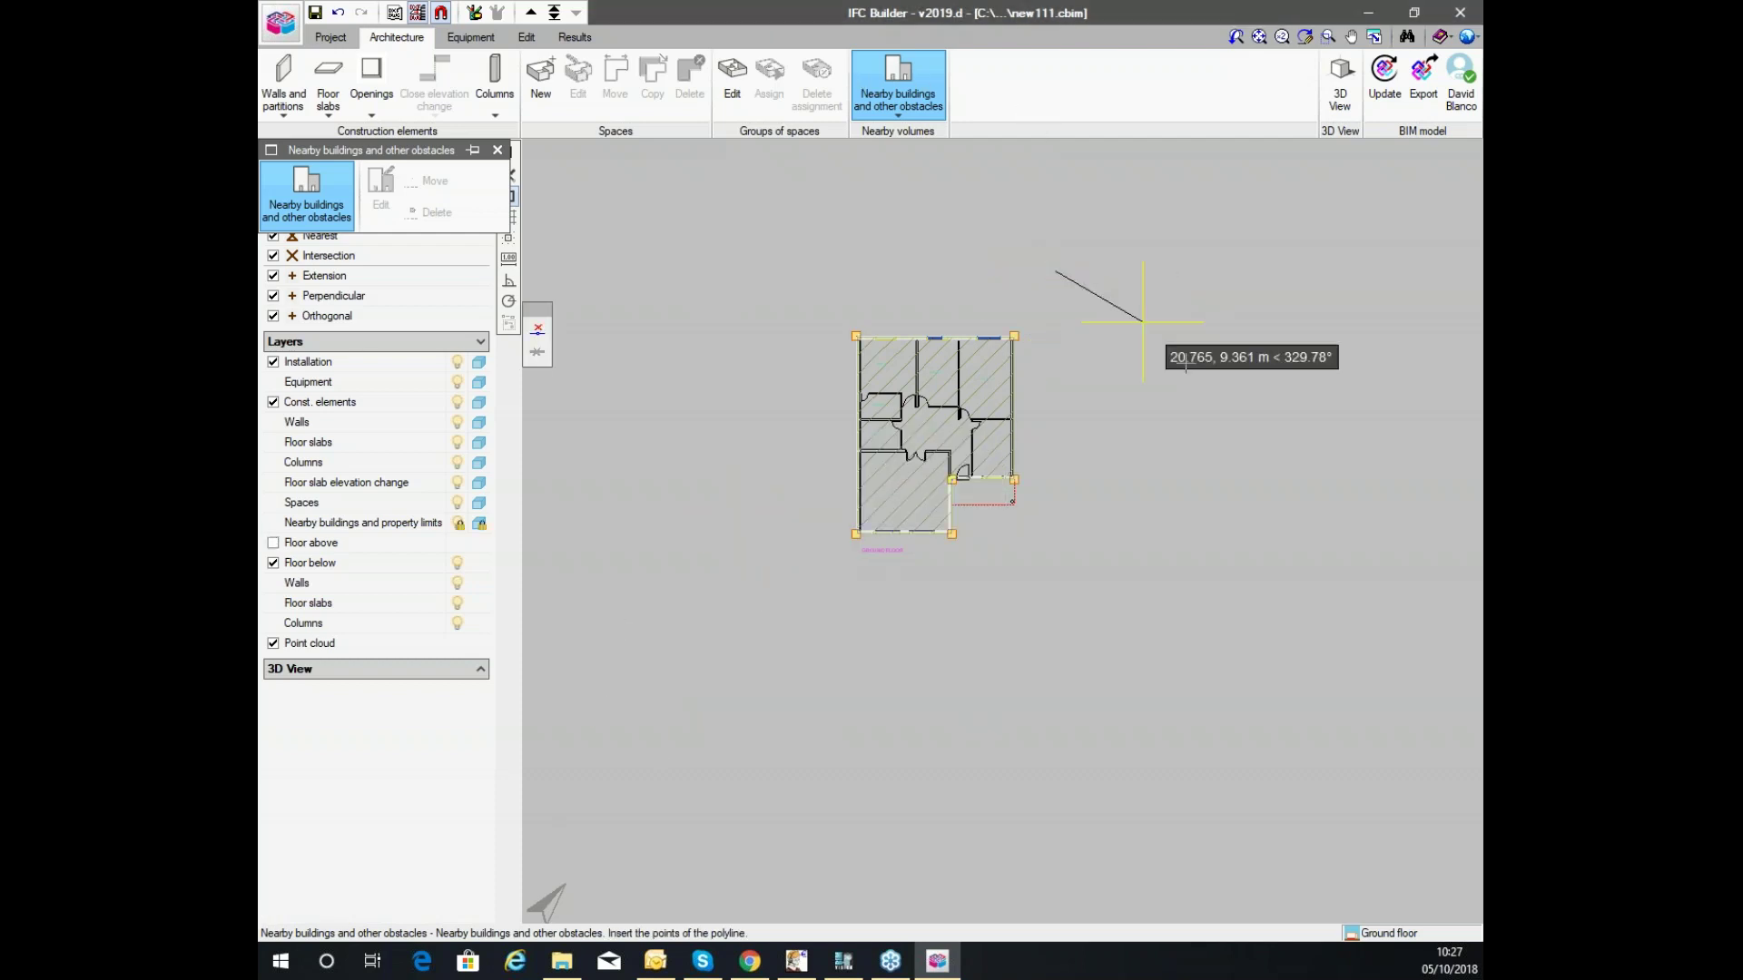
left_click(1190, 361)
left_click(1189, 543)
left_click(1364, 427)
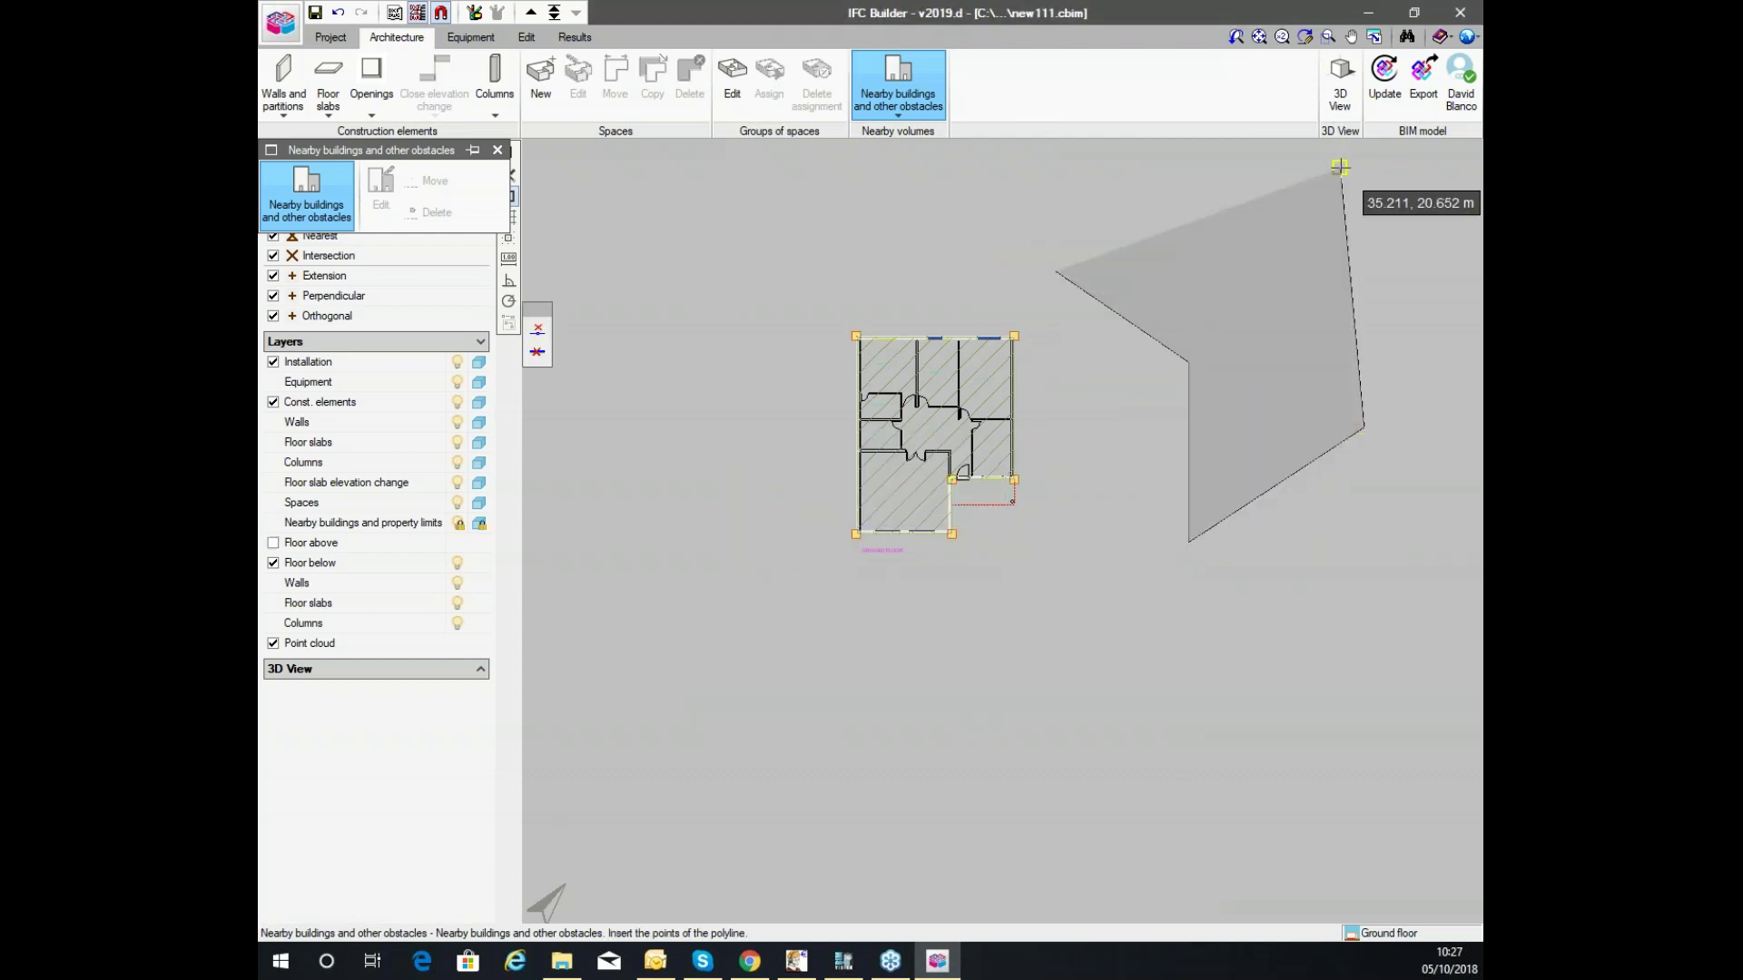
left_click(1340, 167)
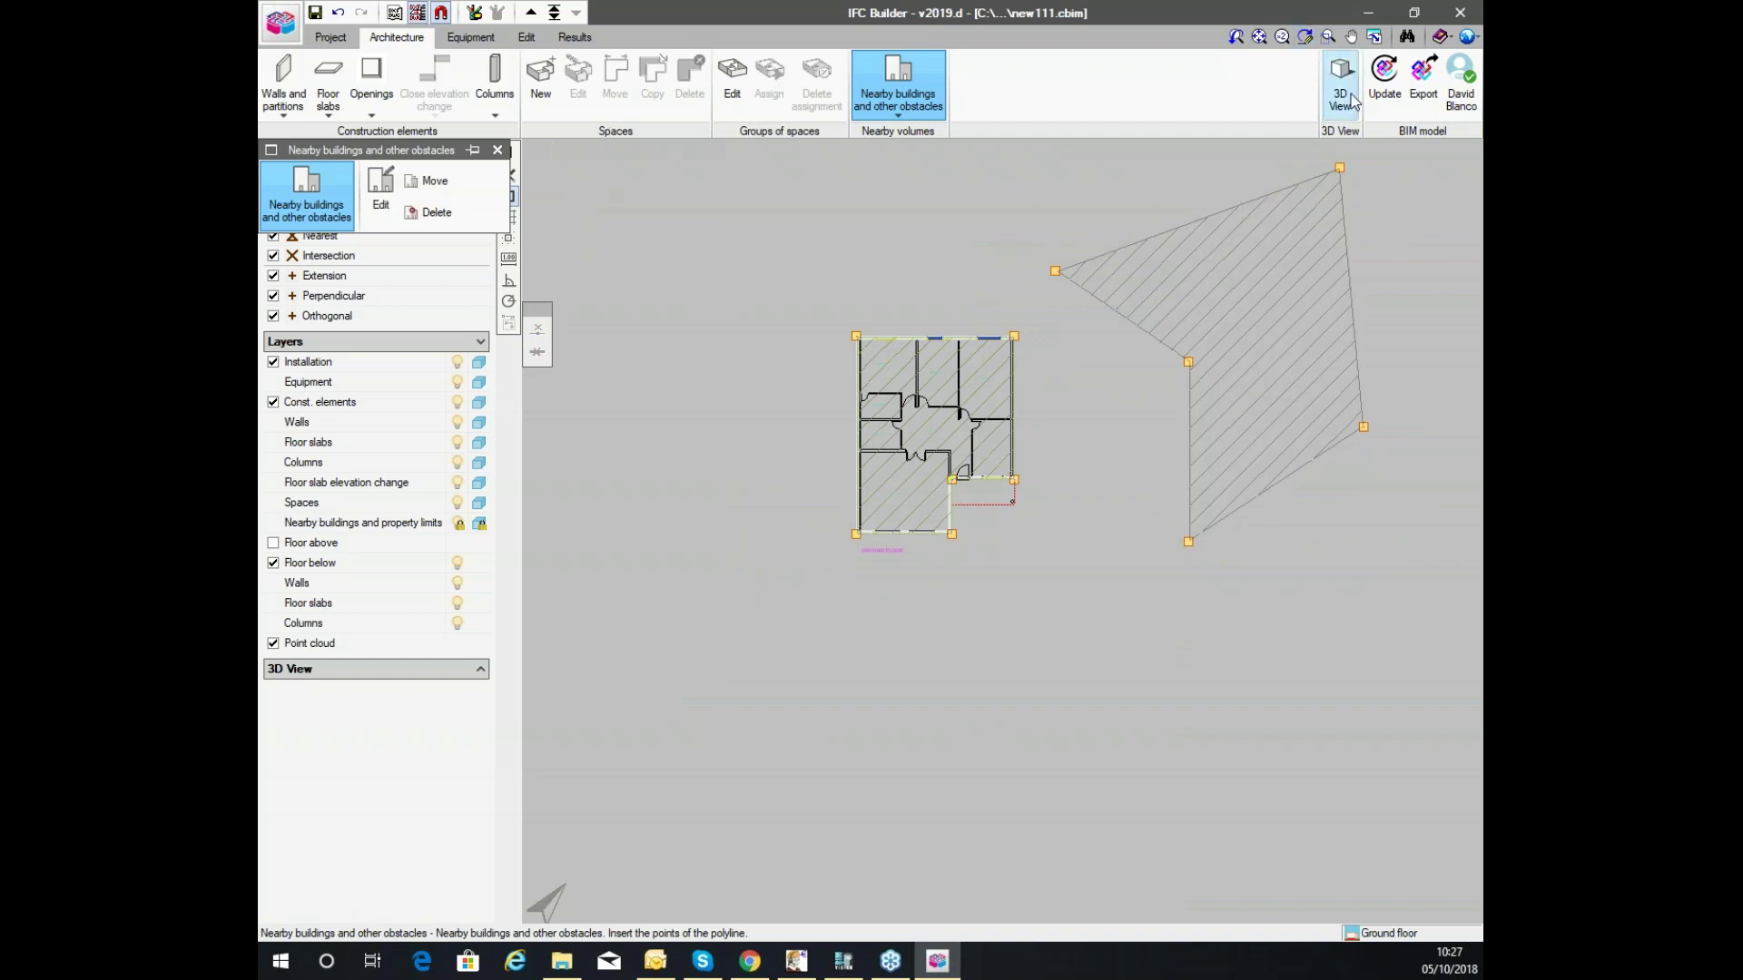
Open the 3D view and orbit to inspect the obstacle beside the house.
left_click(1353, 103)
left_click(768, 514)
left_click_drag(959, 396, 1138, 261)
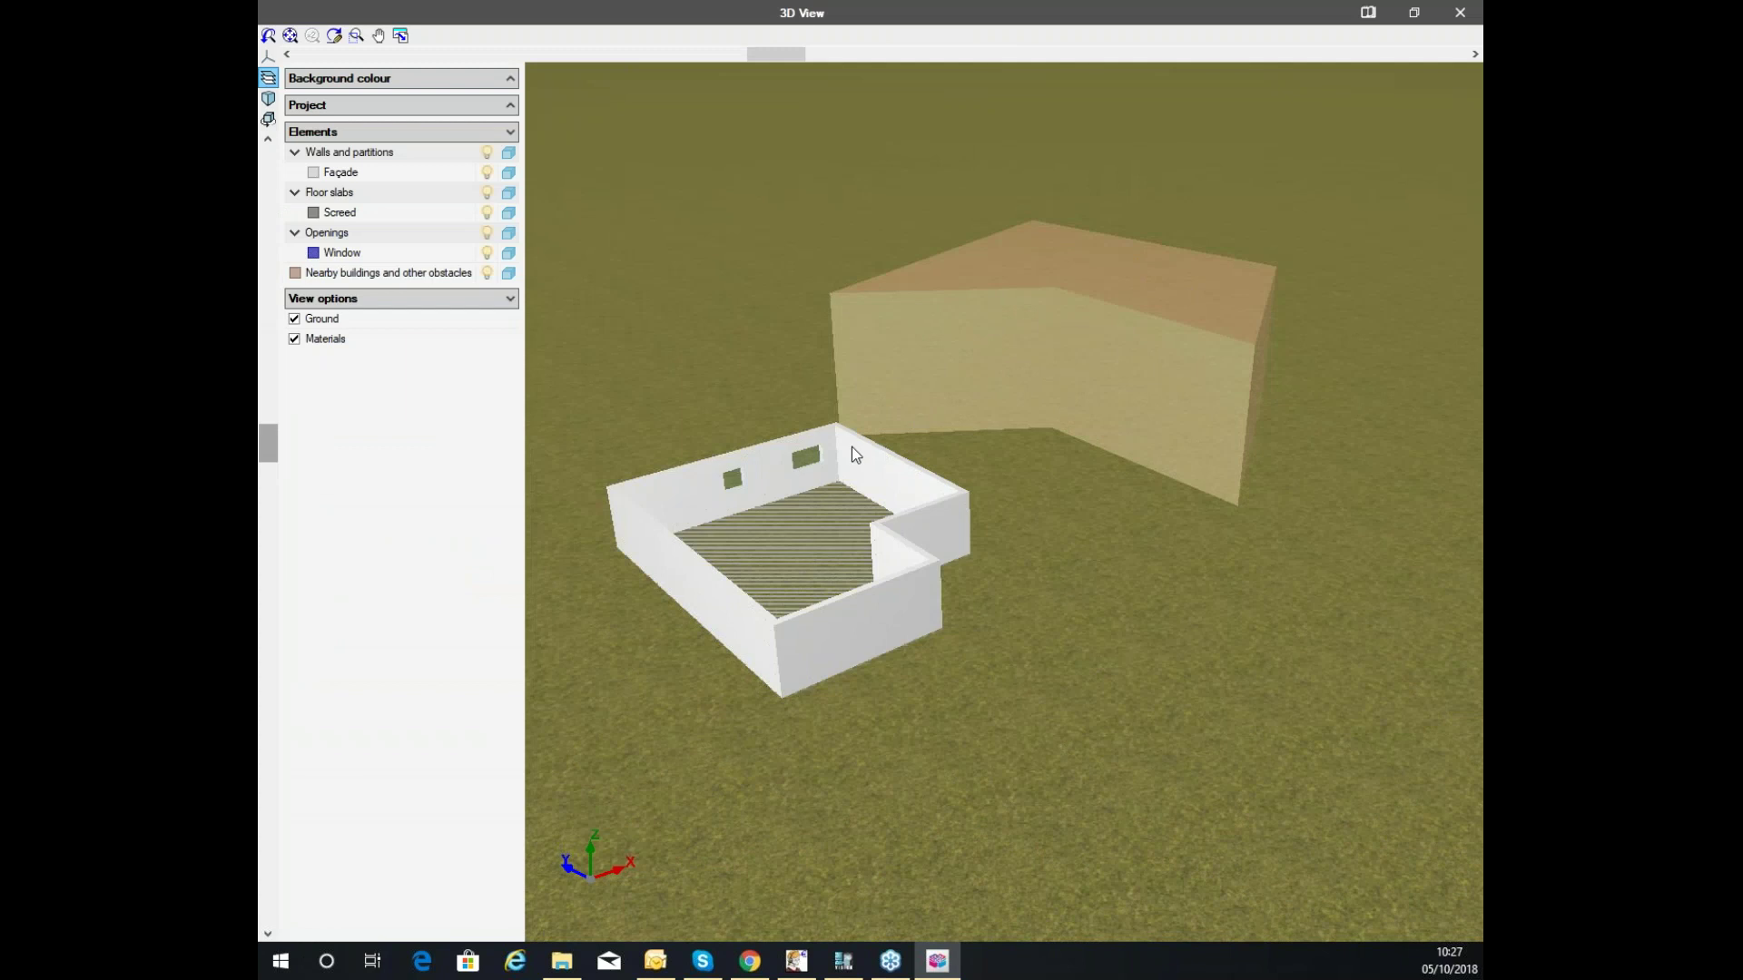
left_click_drag(738, 433, 894, 556)
Back in the plan, create a new Office space type for the new space.
left_click(1460, 12)
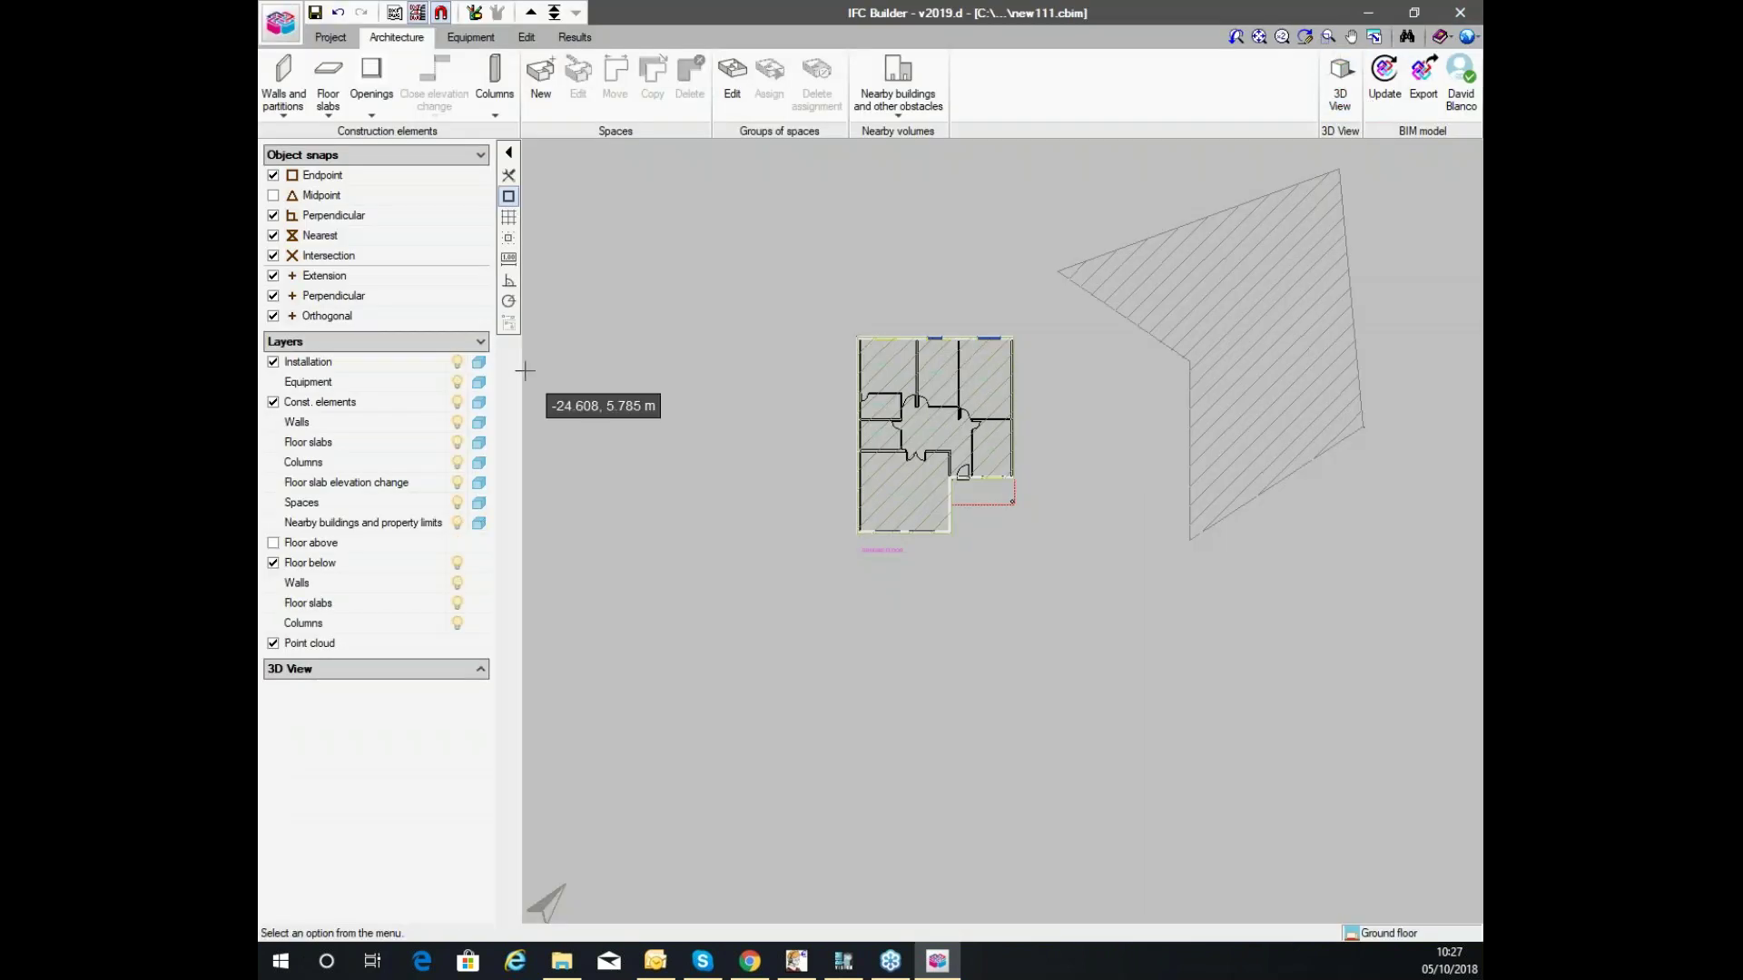
scroll(656, 350, "up", 3)
scroll(872, 435, "up", 5)
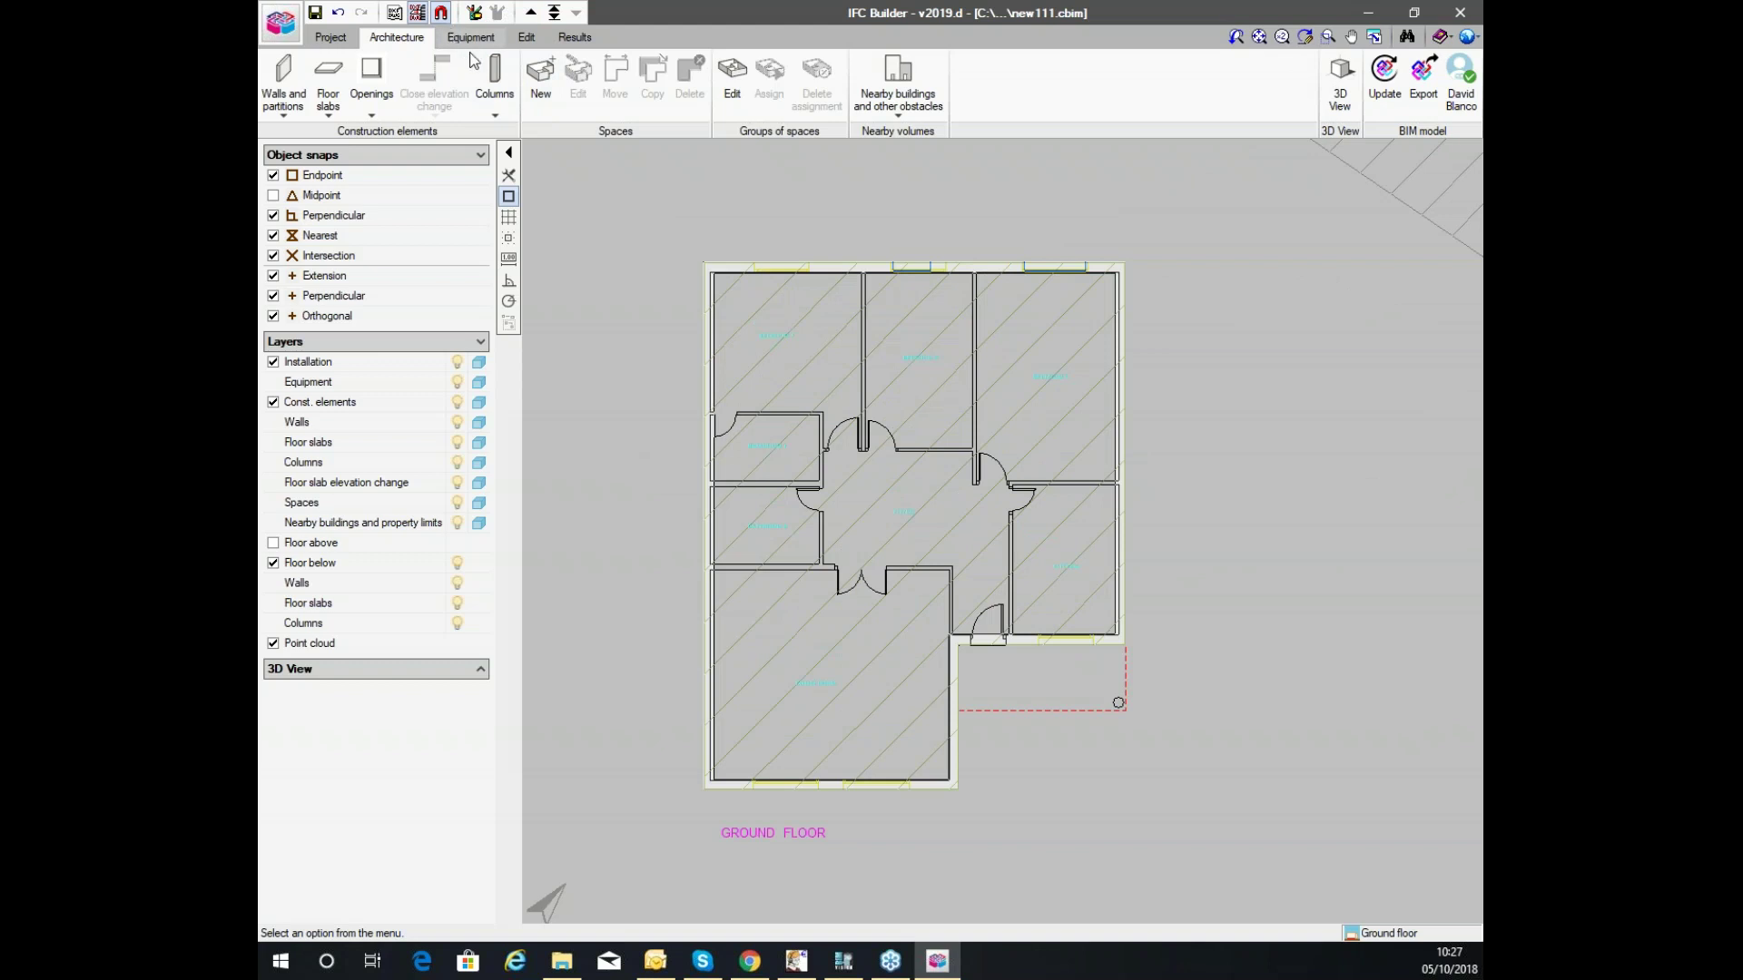
left_click(544, 96)
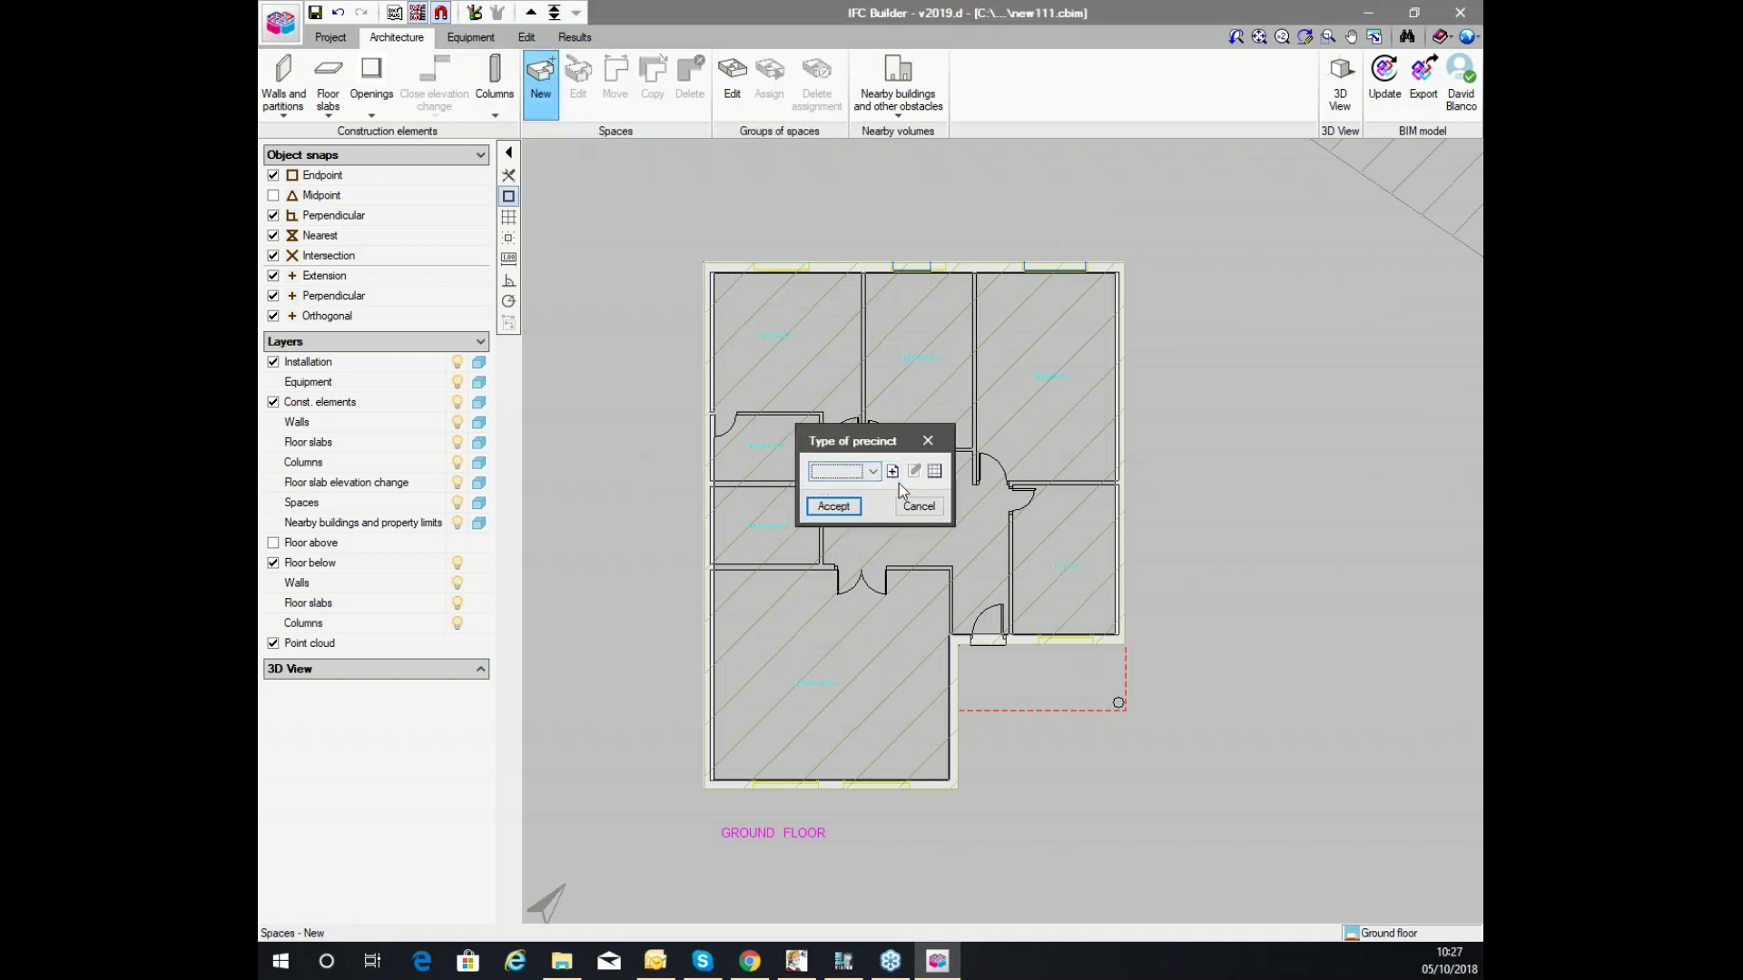
left_click(892, 471)
type("Office")
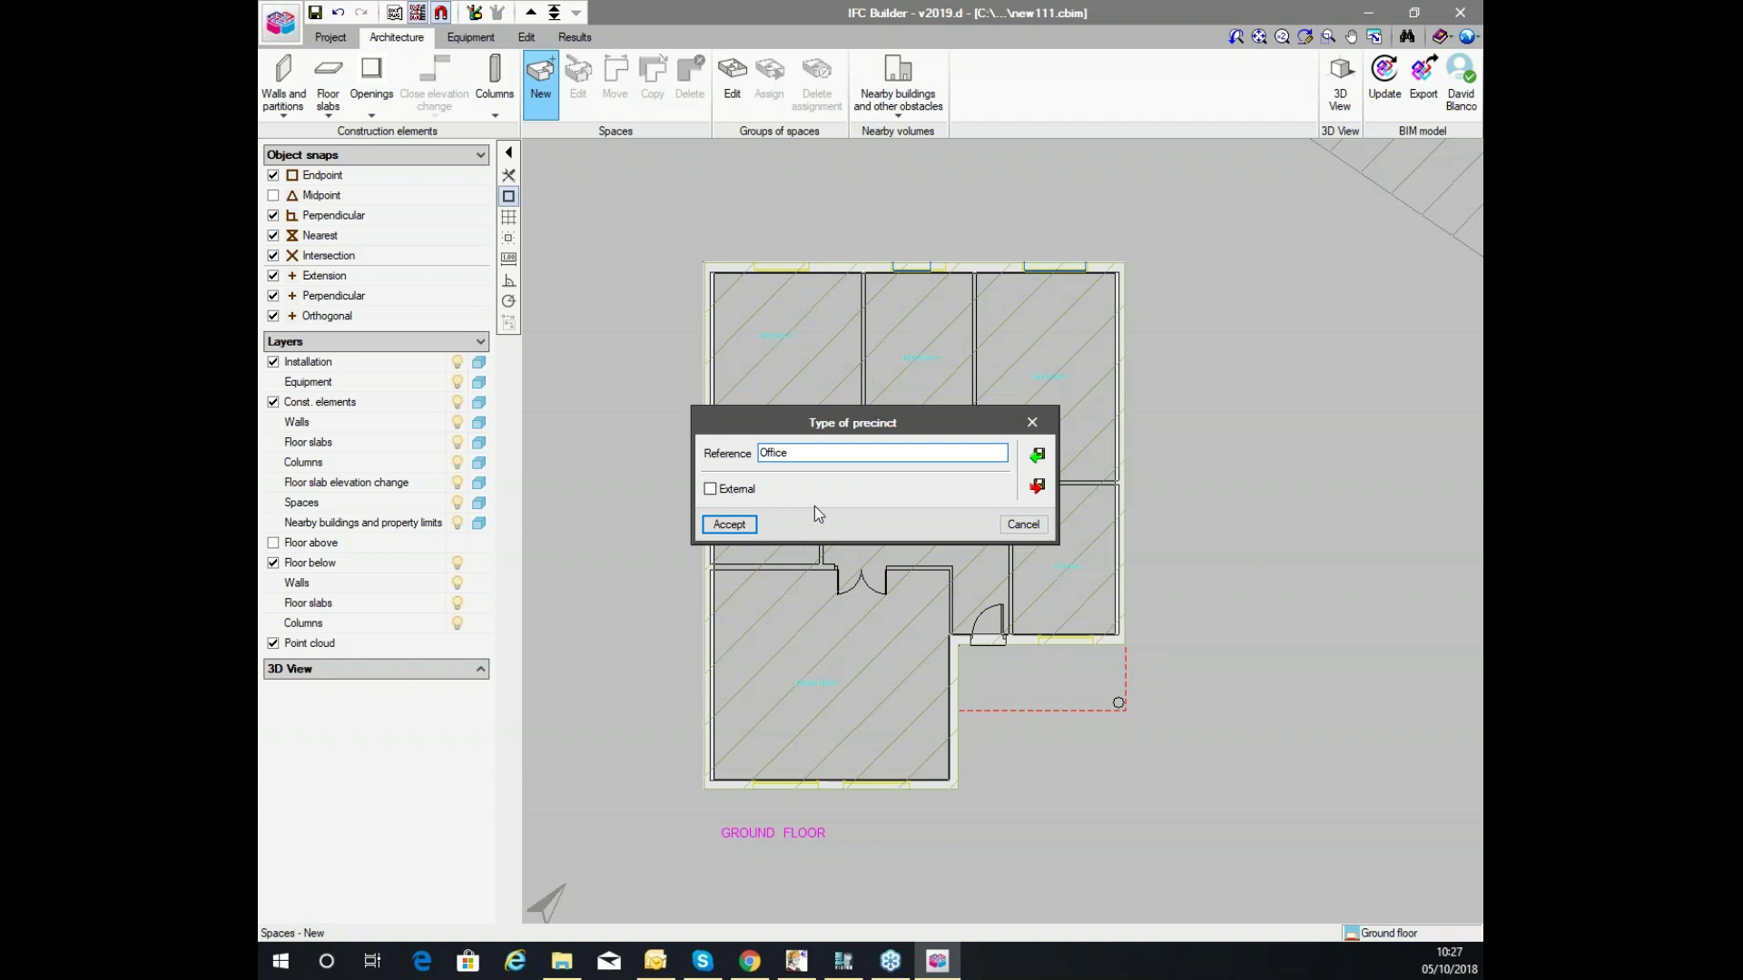
left_click(731, 524)
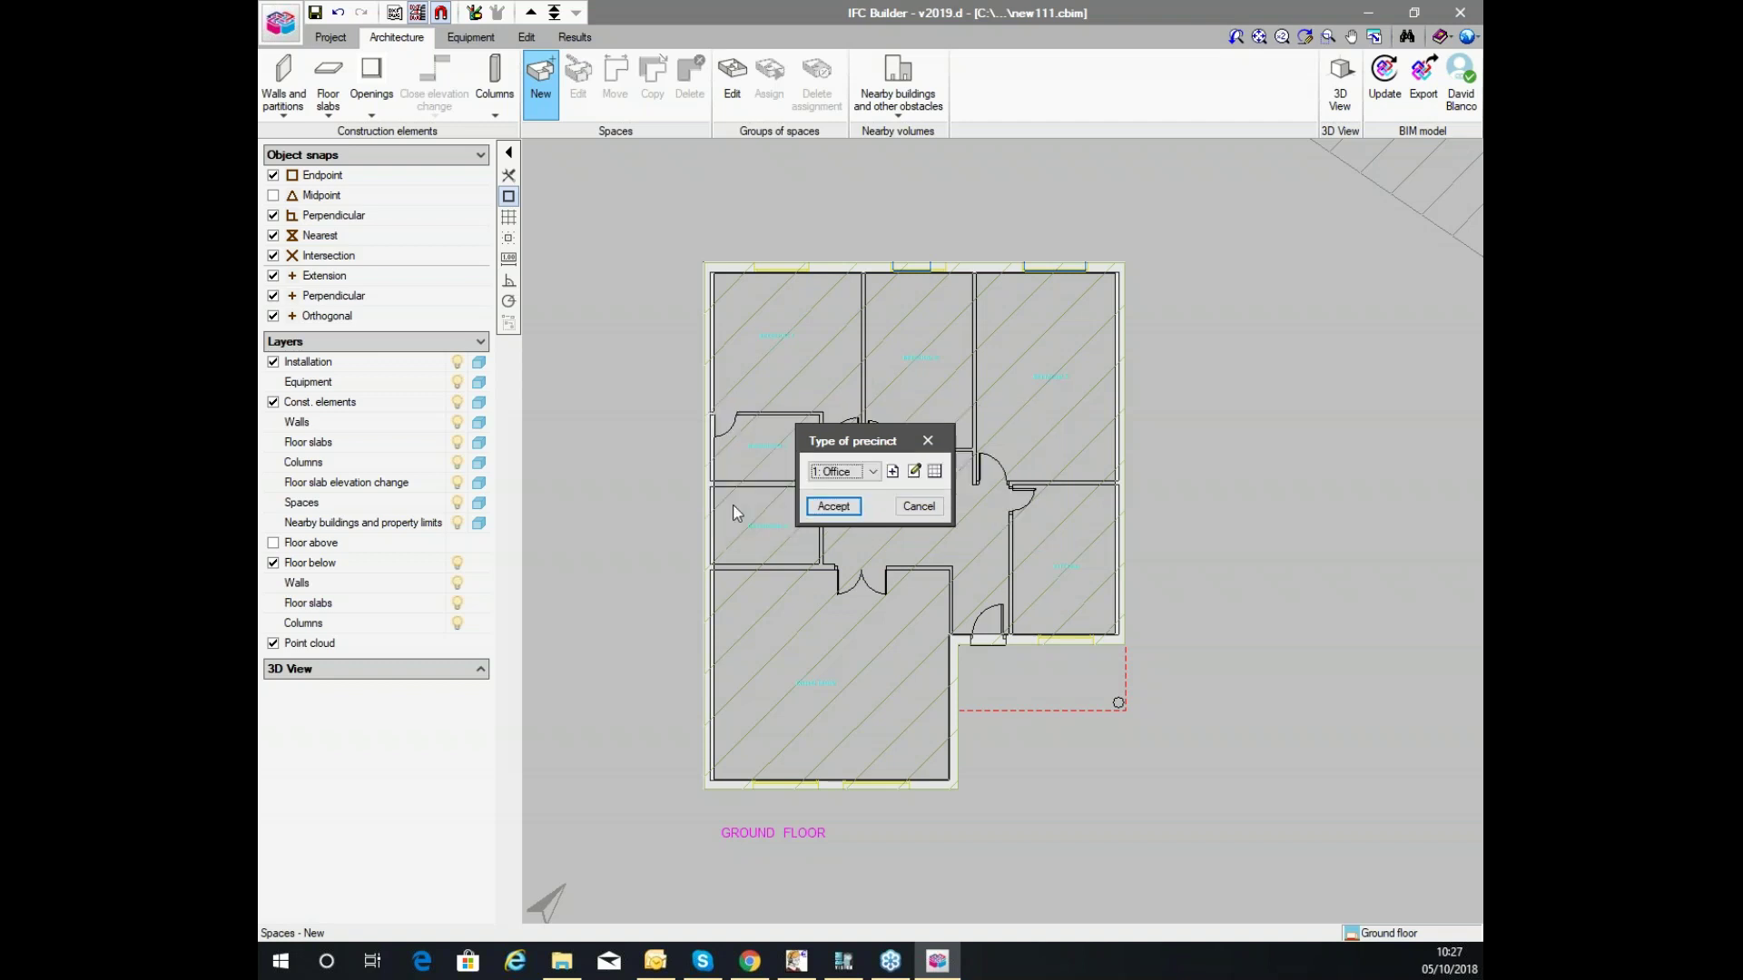
left_click(833, 505)
Place space office1 in the top-left room and finish placing spaces.
left_click(819, 369)
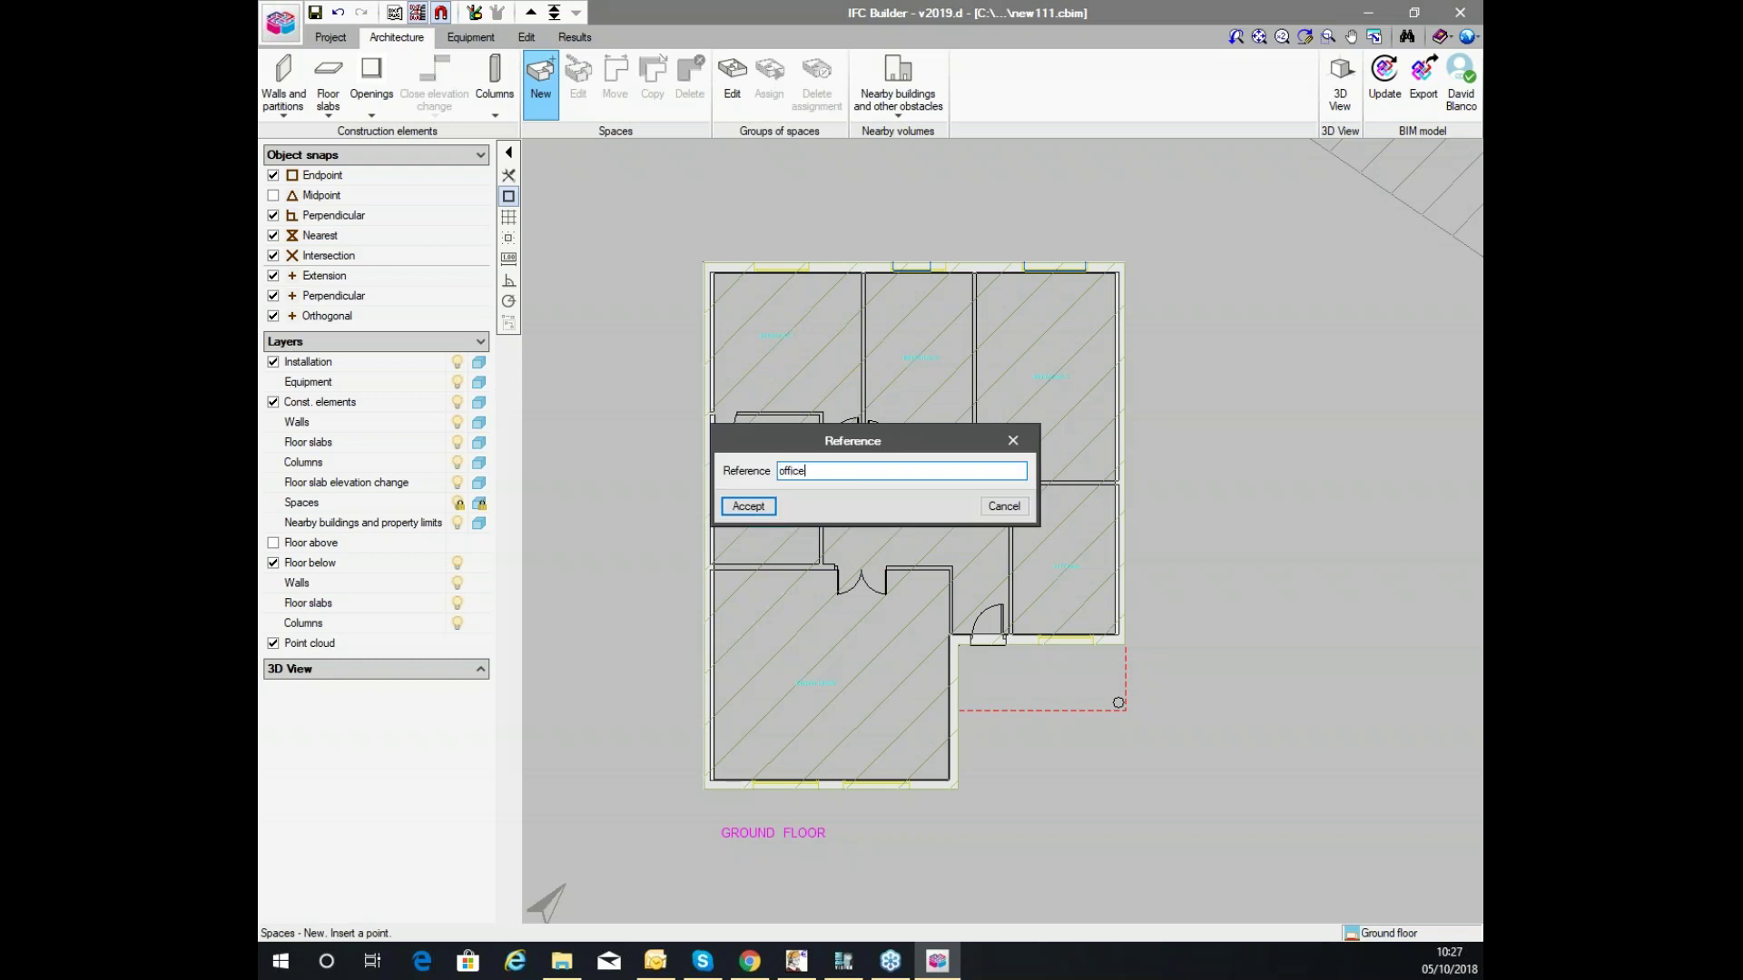
type("office1")
key("Return")
scroll(923, 390, "up", 3)
scroll(922, 342, "down", 5)
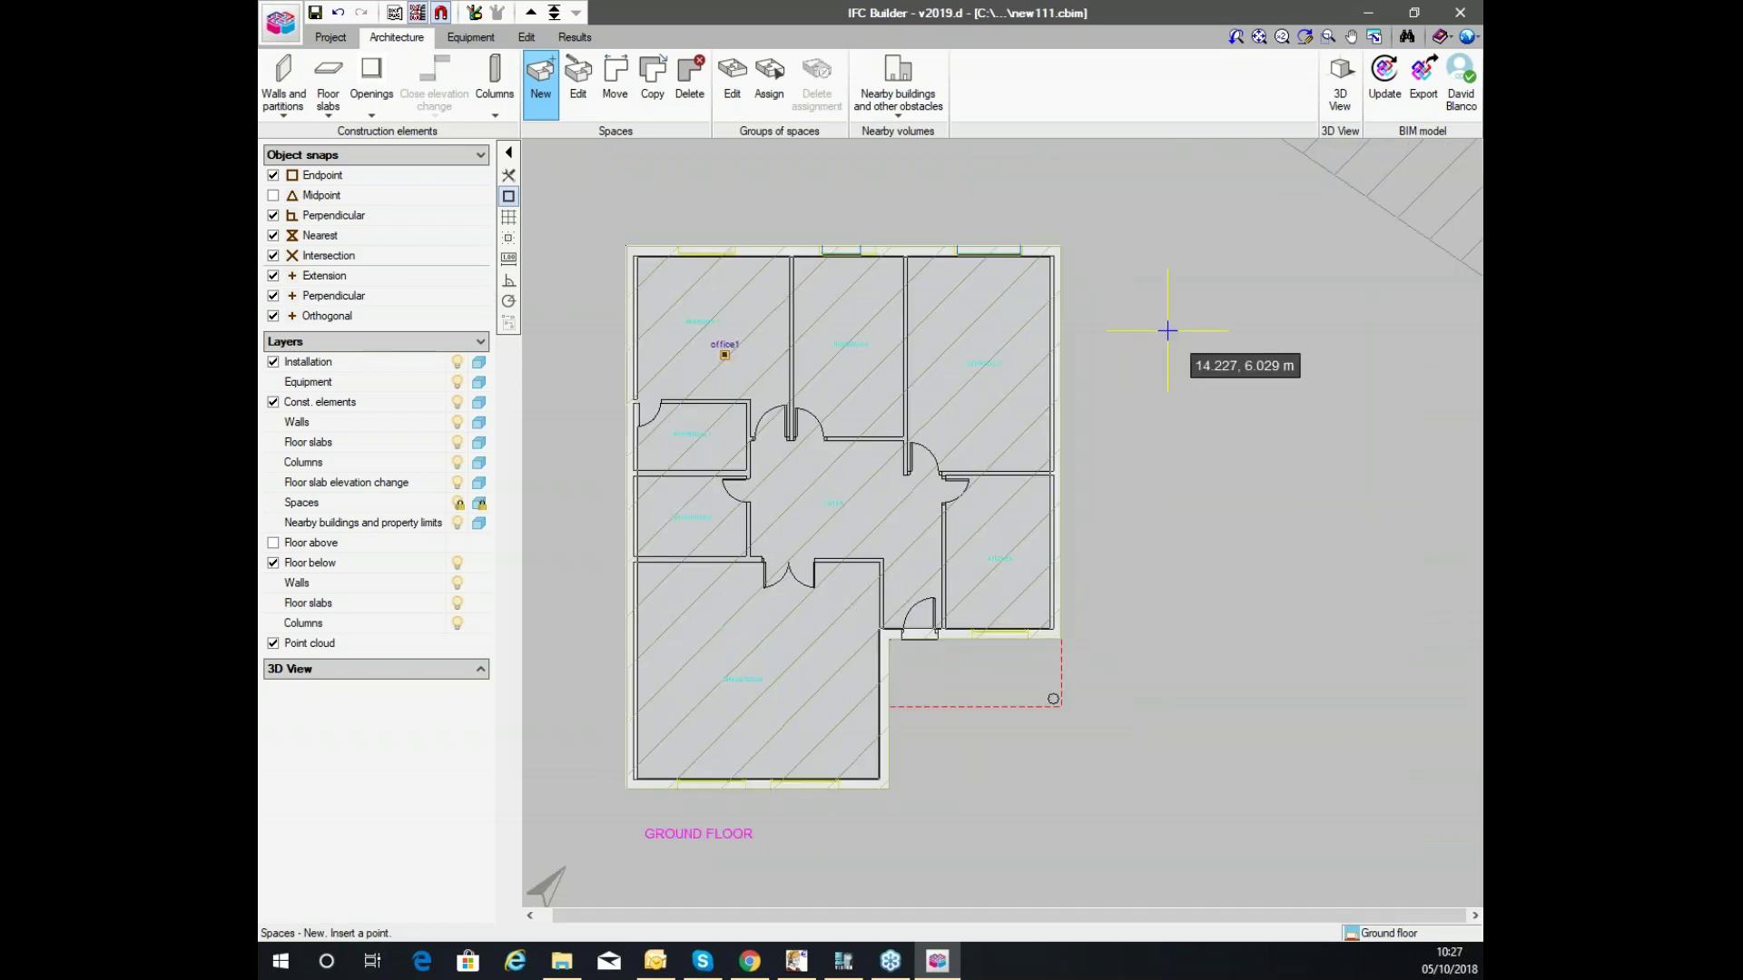
right_click(1168, 330)
left_click(894, 500)
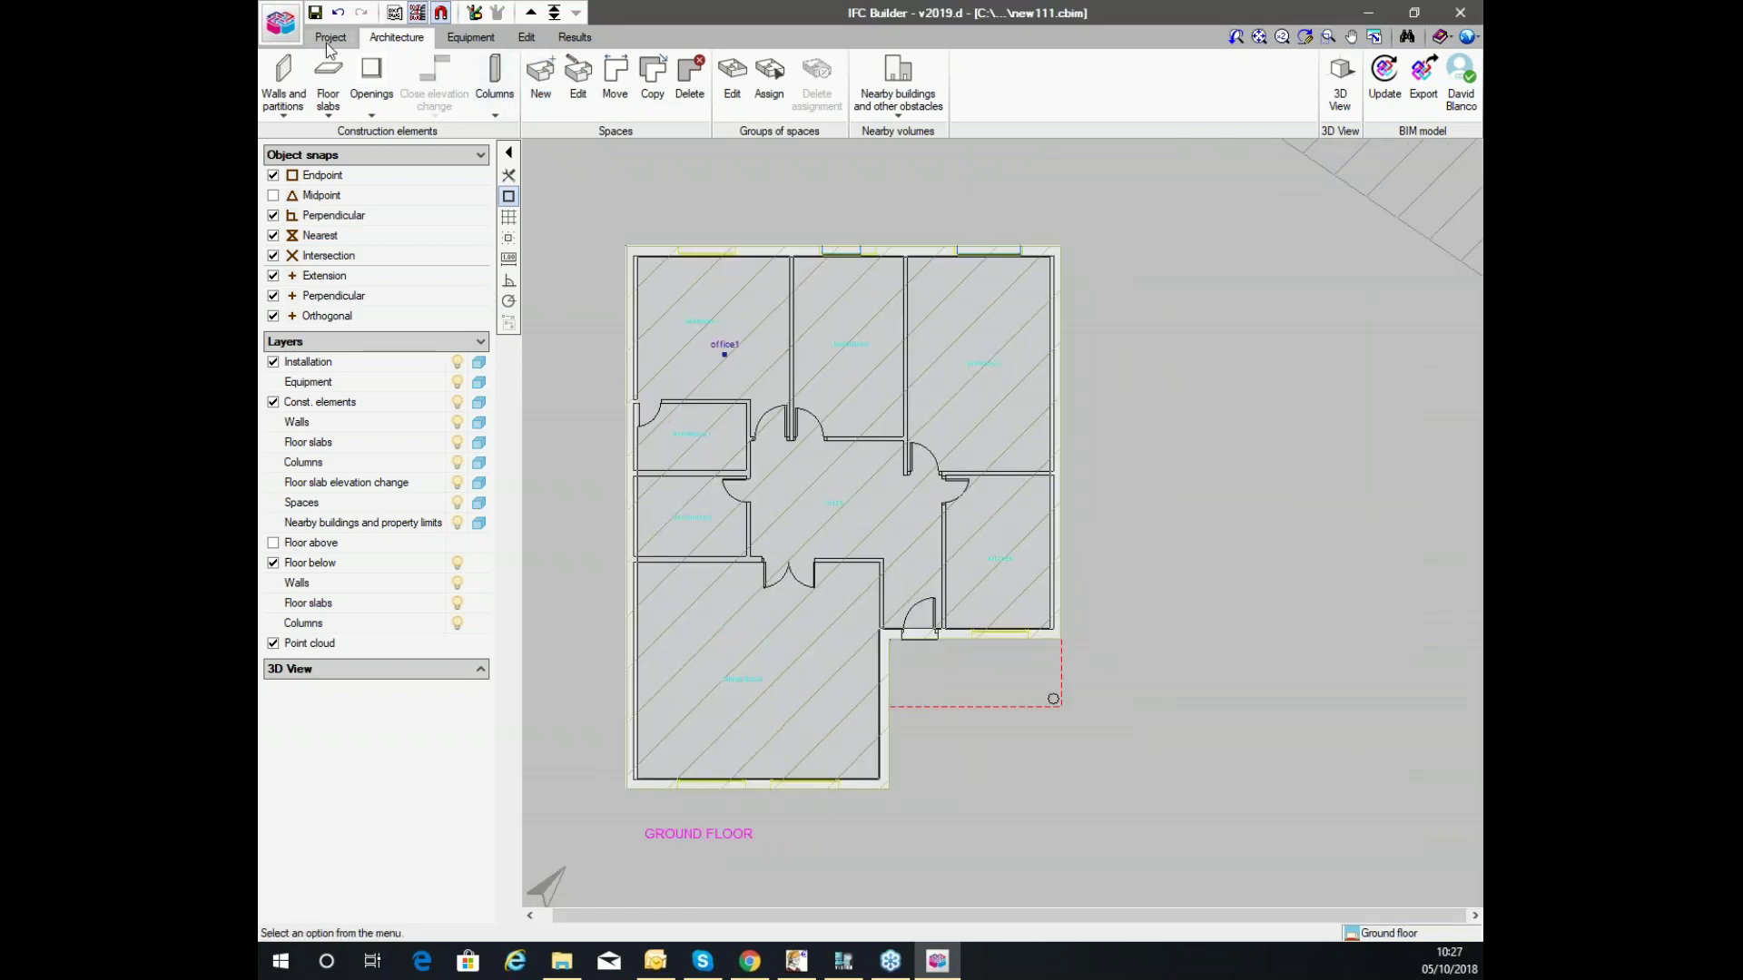
Open the File manager from the application menu, then close it.
left_click(281, 25)
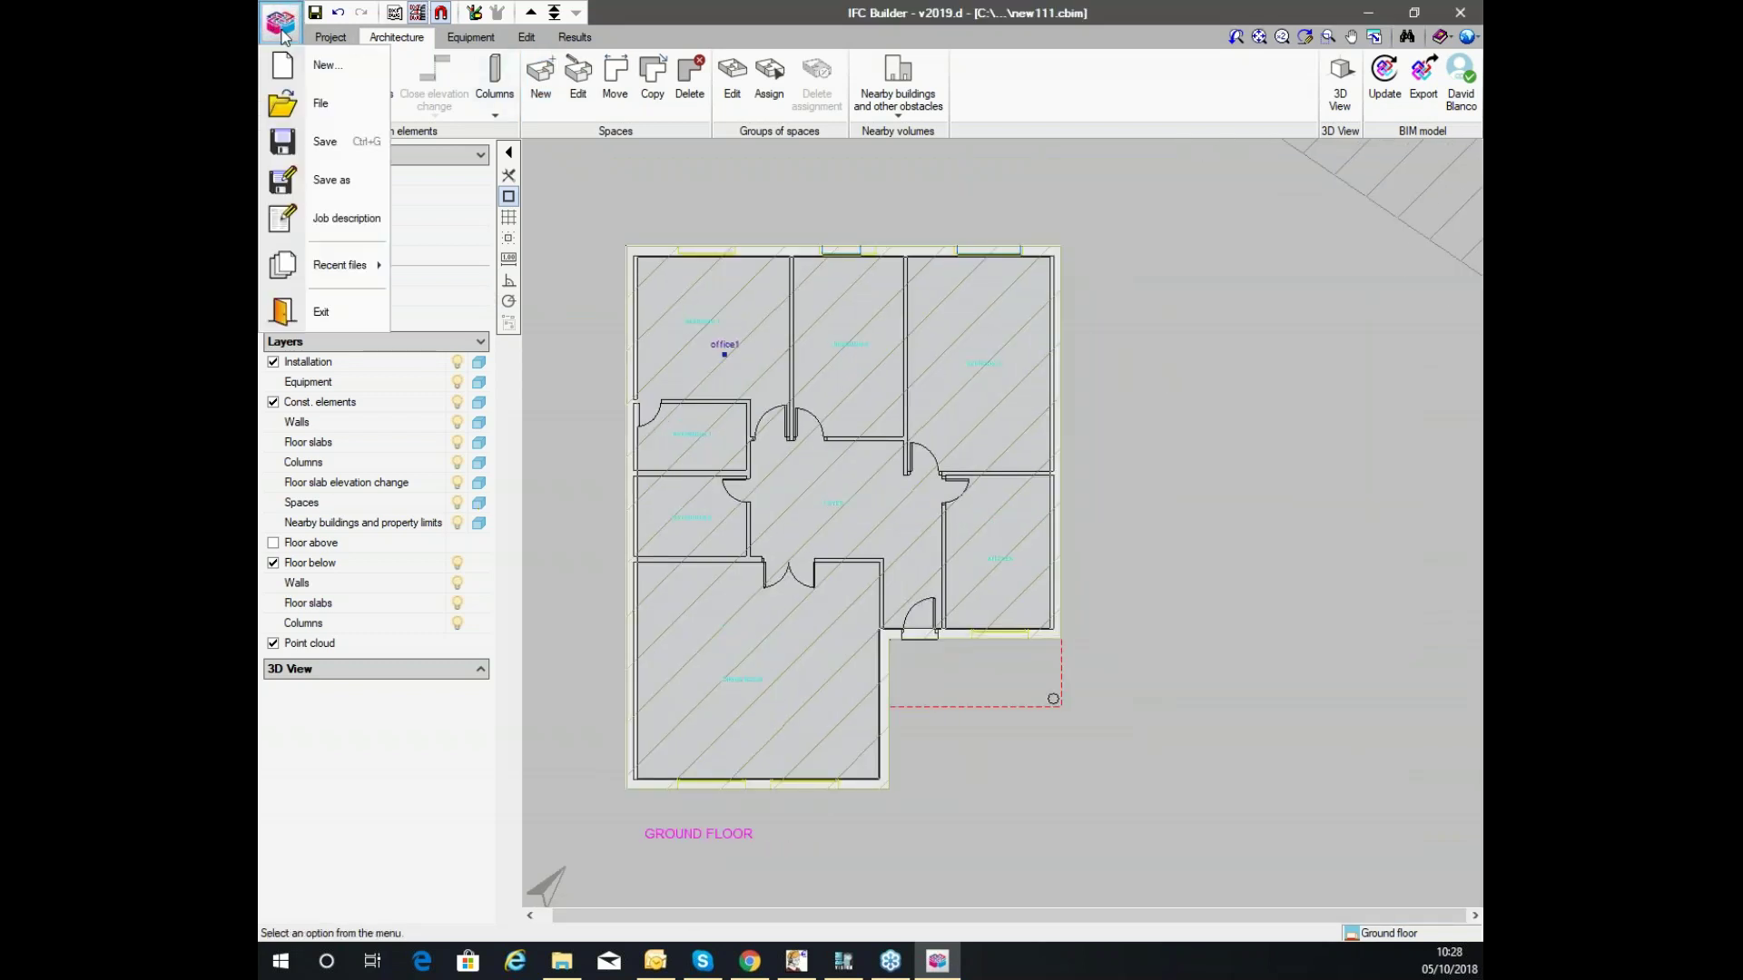
left_click(322, 110)
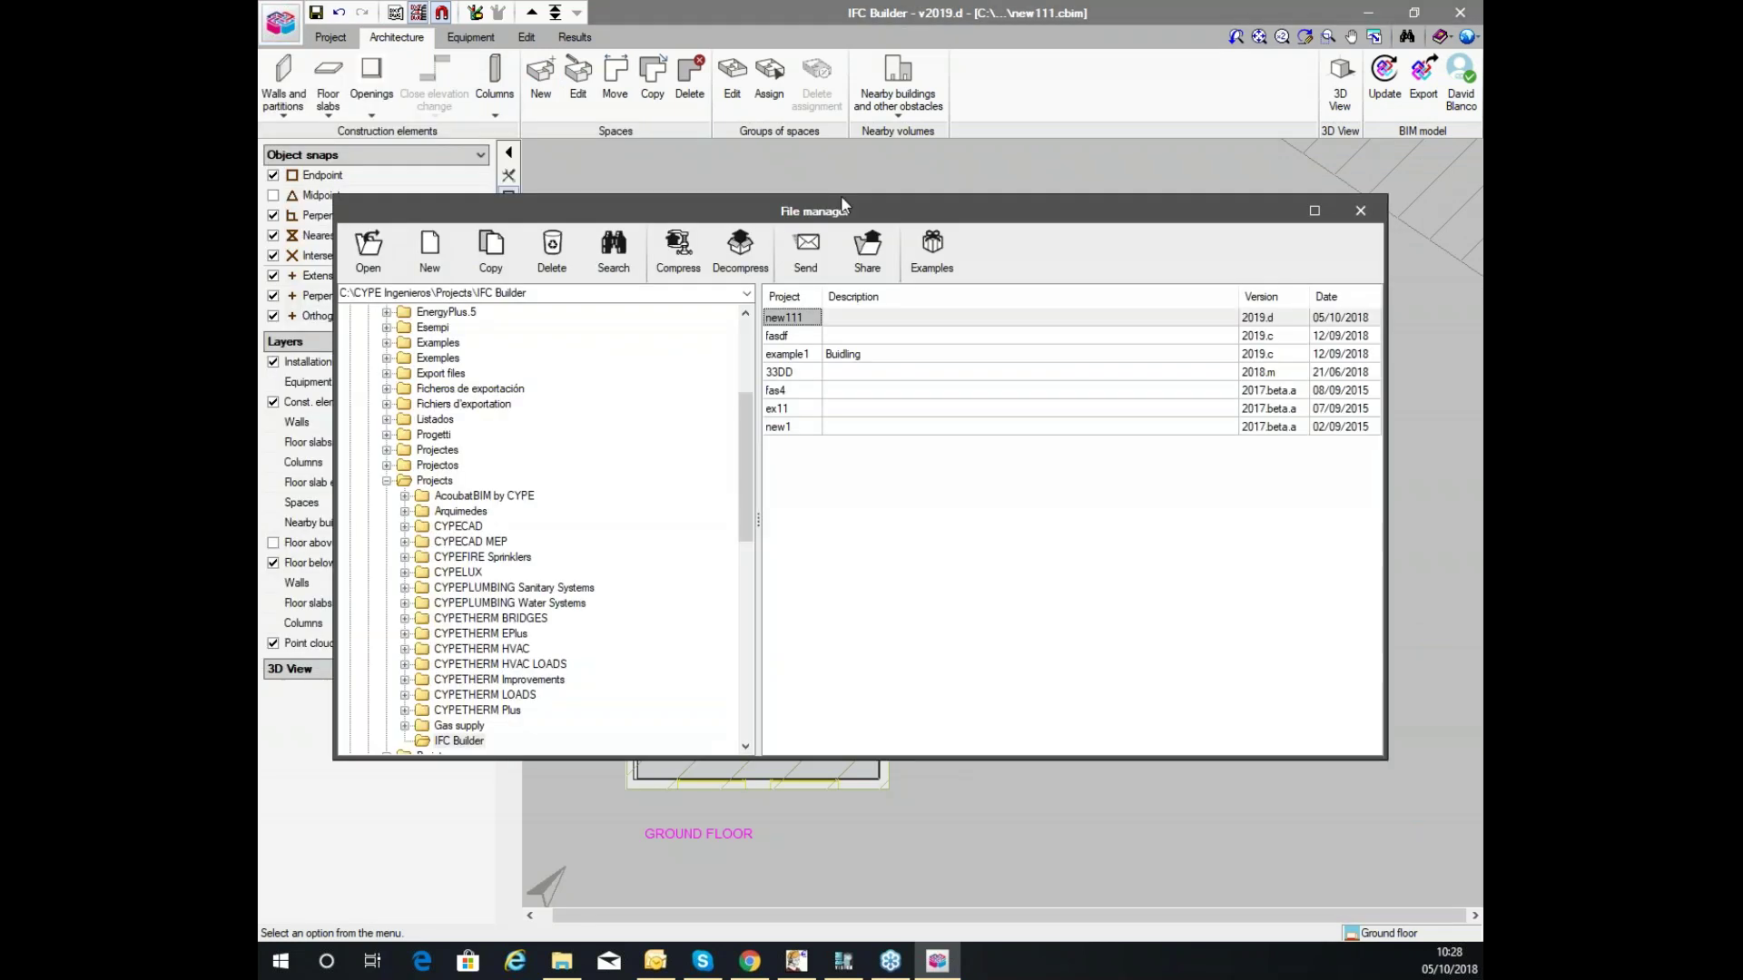
left_click_drag(841, 195, 772, 7)
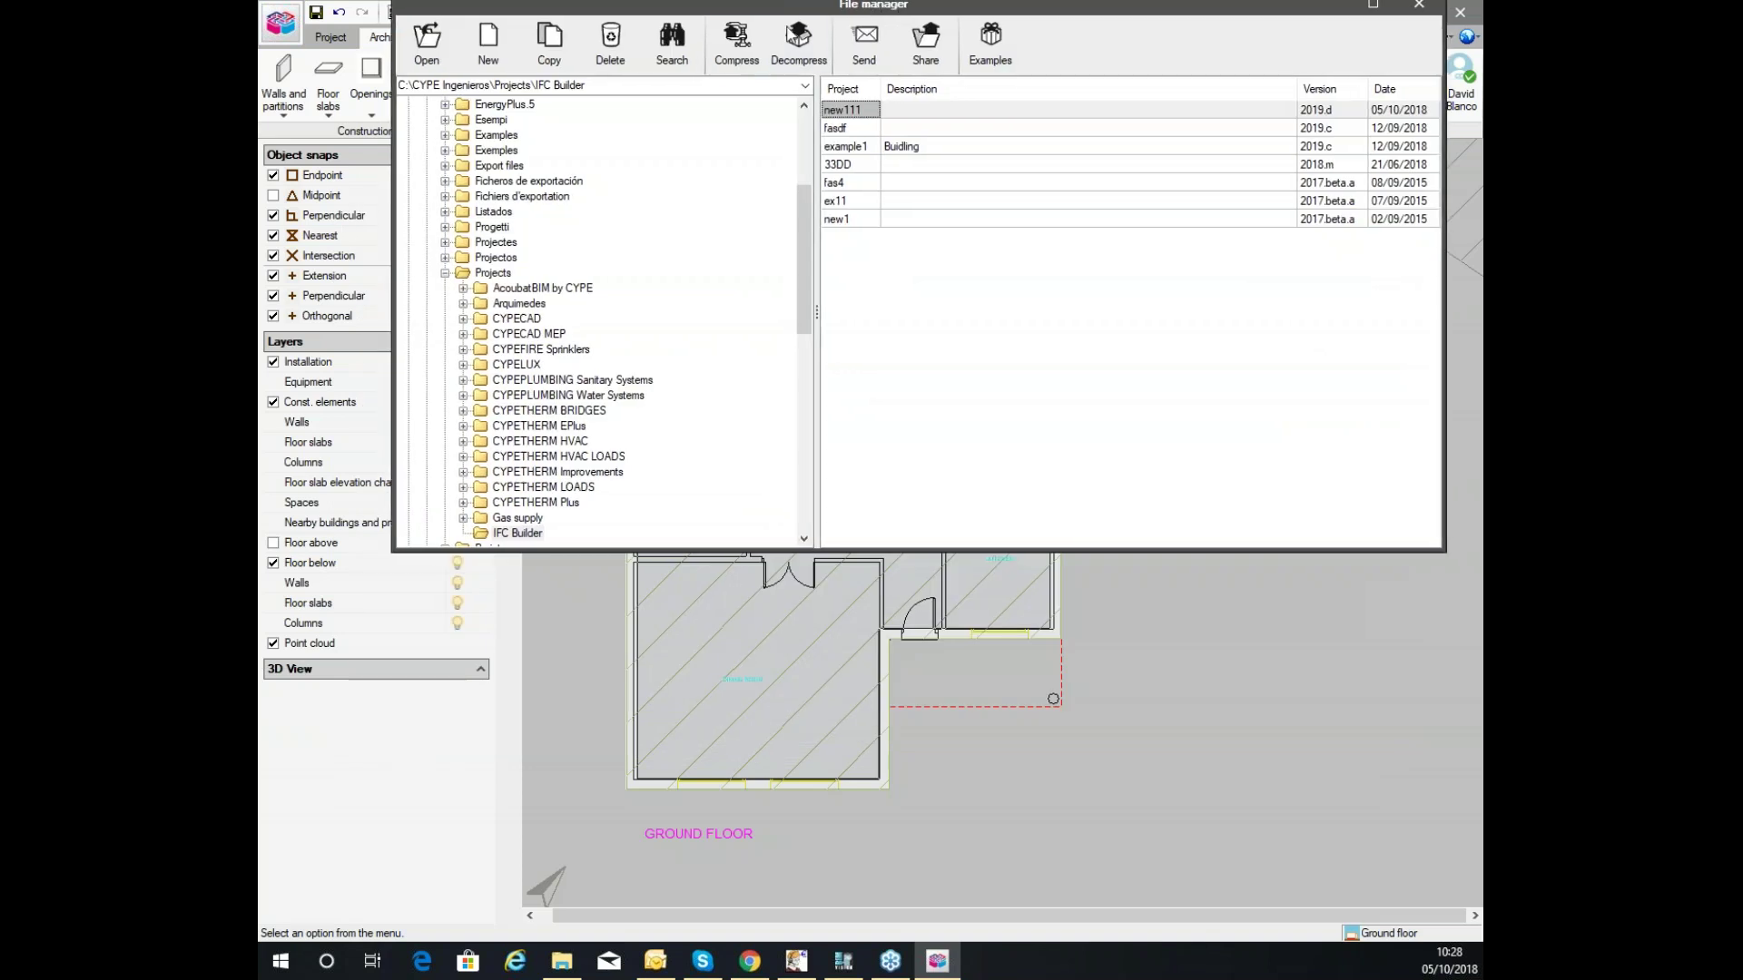
left_click(1408, 9)
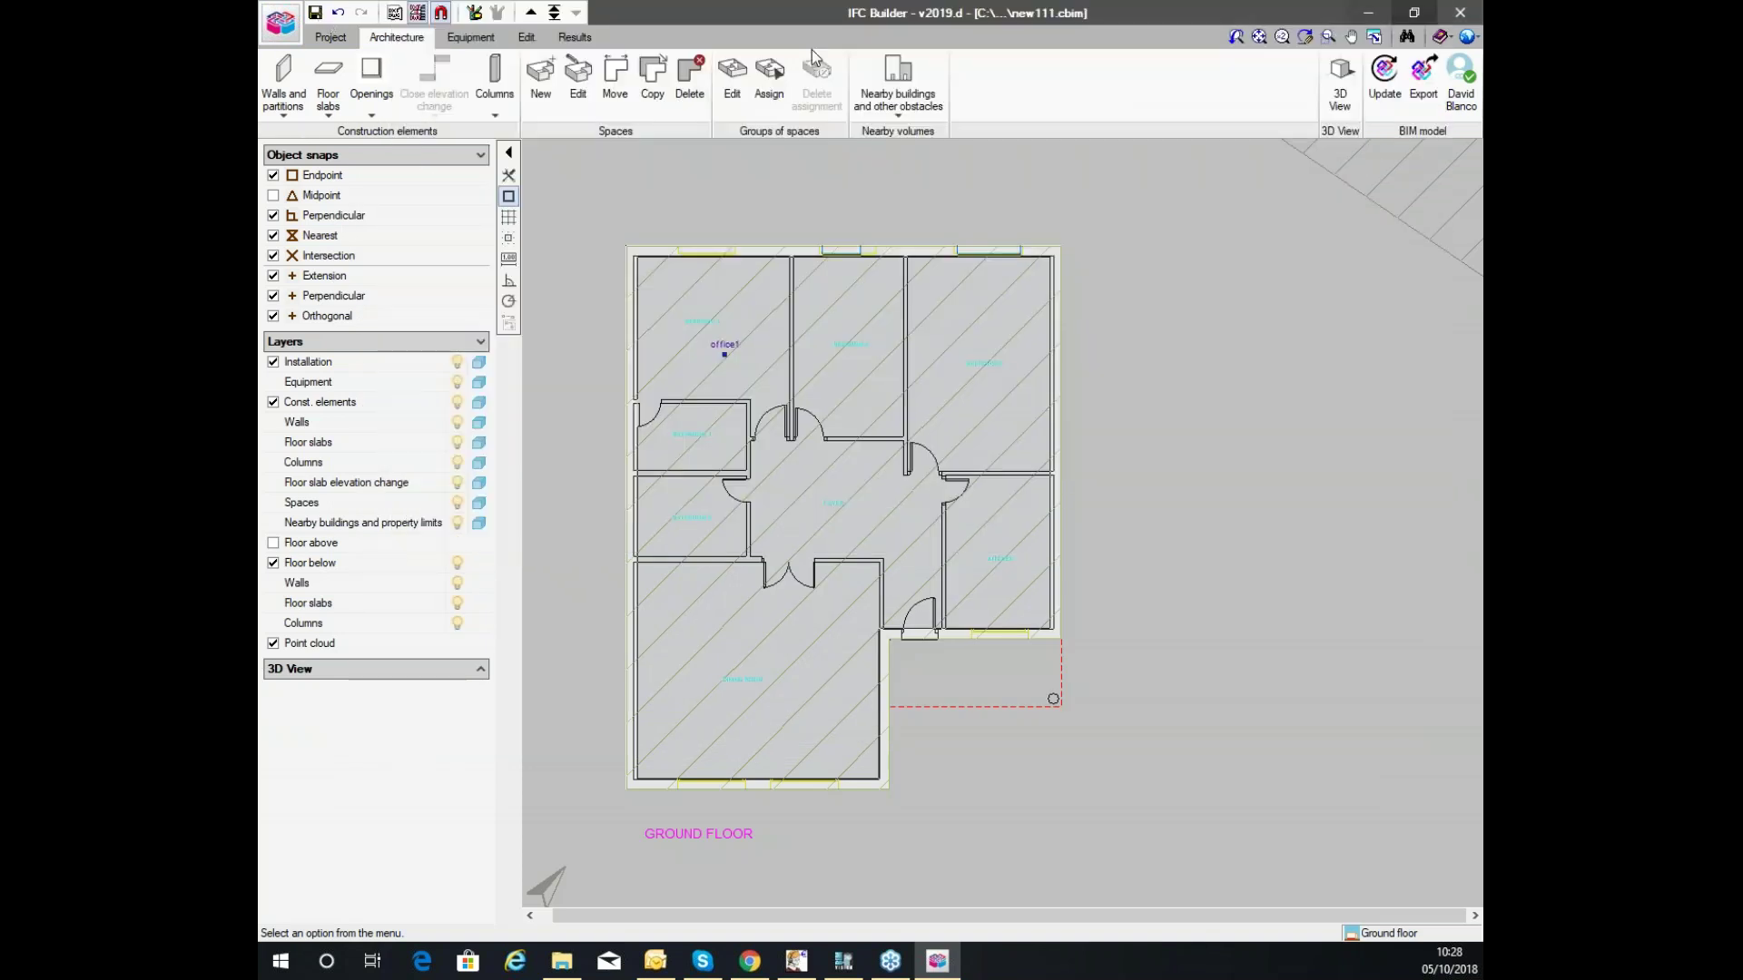
Reopen the File manager maximized and install the example jobs, dismissing the warning.
left_click(287, 31)
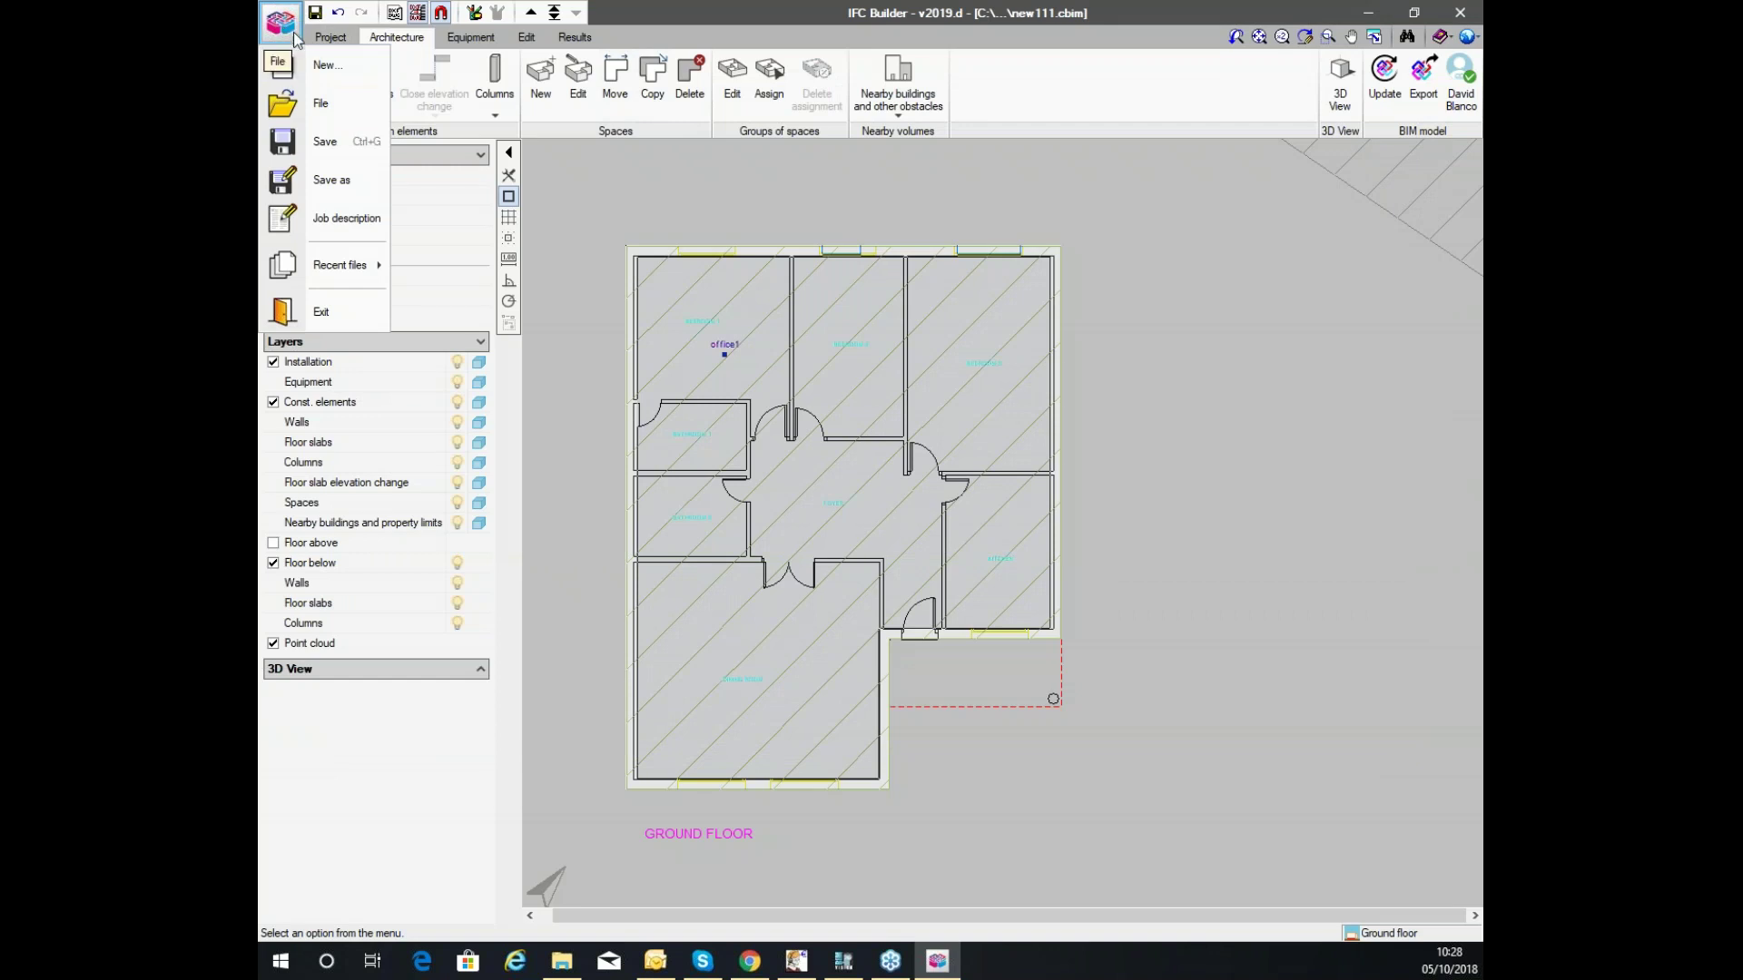
left_click(332, 106)
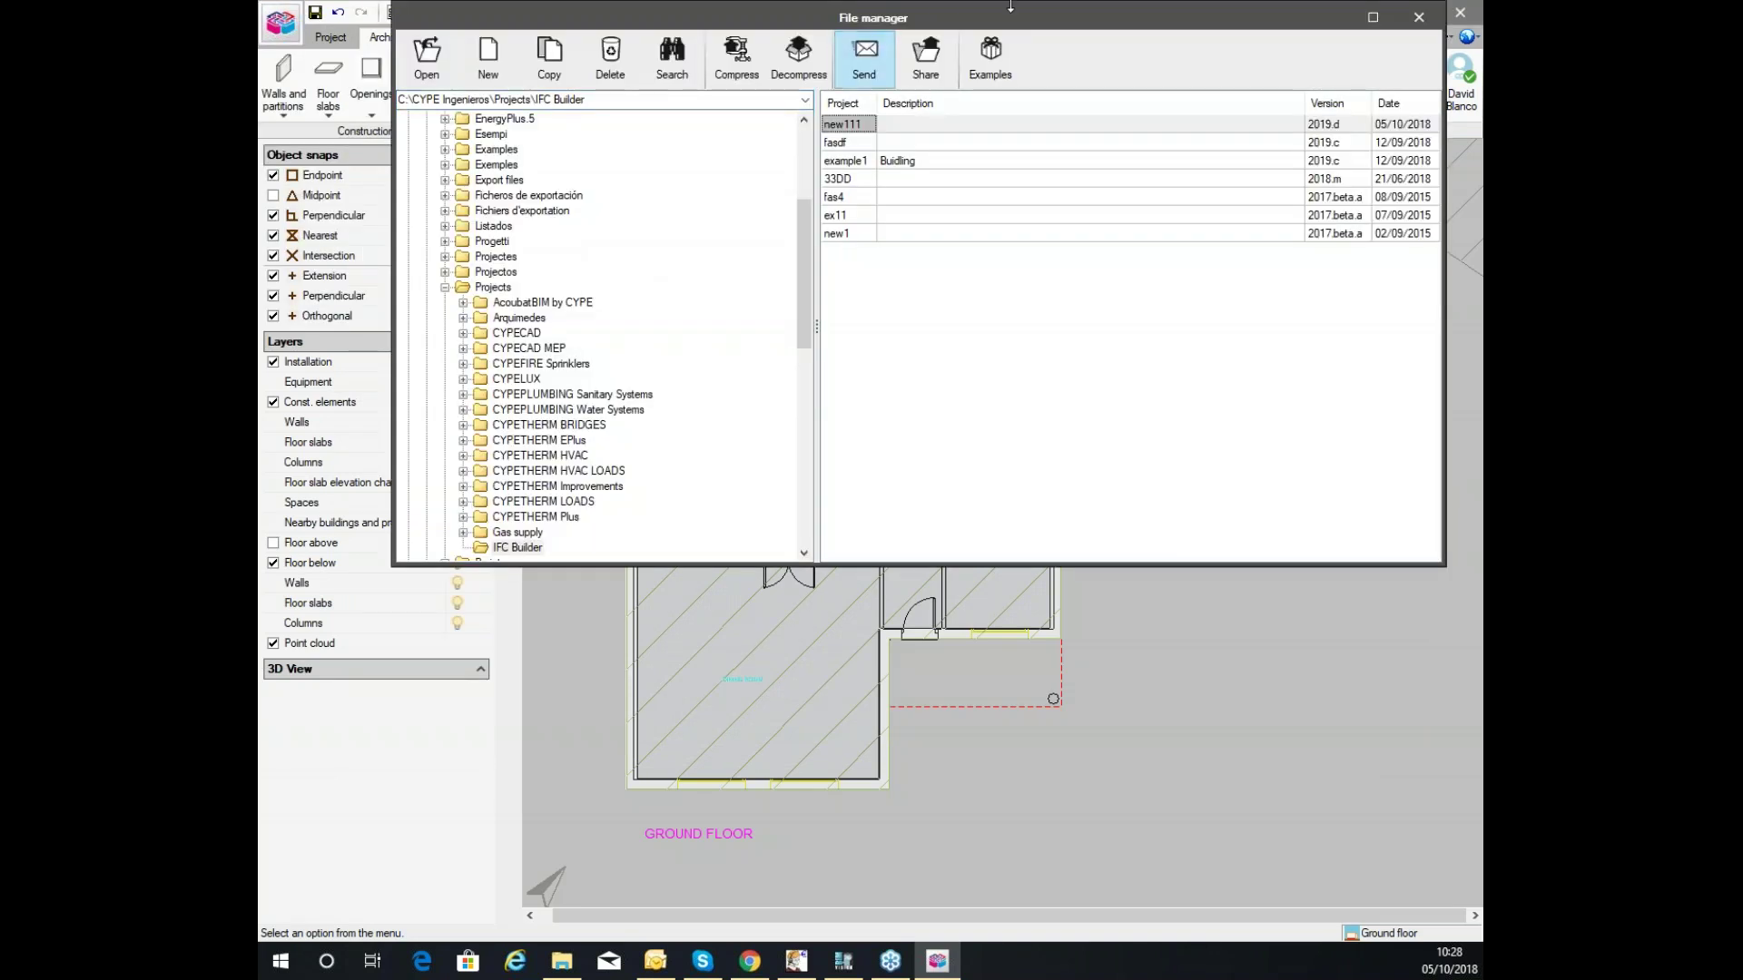
left_click(1372, 19)
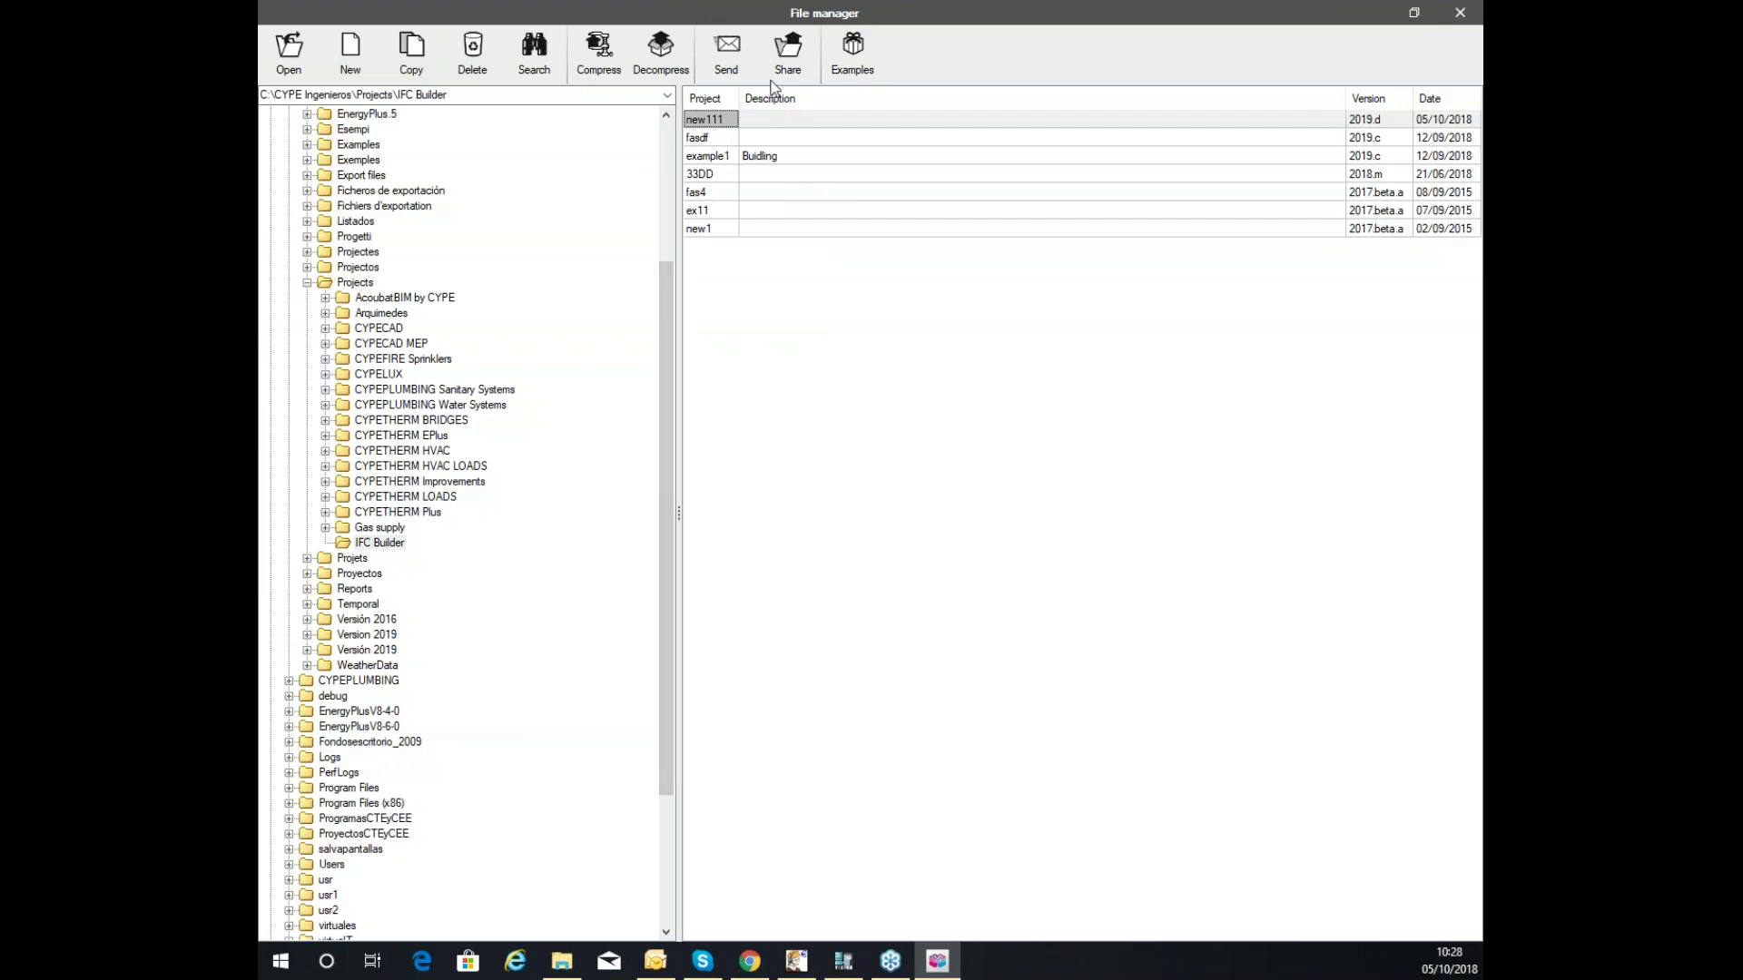
left_click(858, 50)
left_click(872, 121)
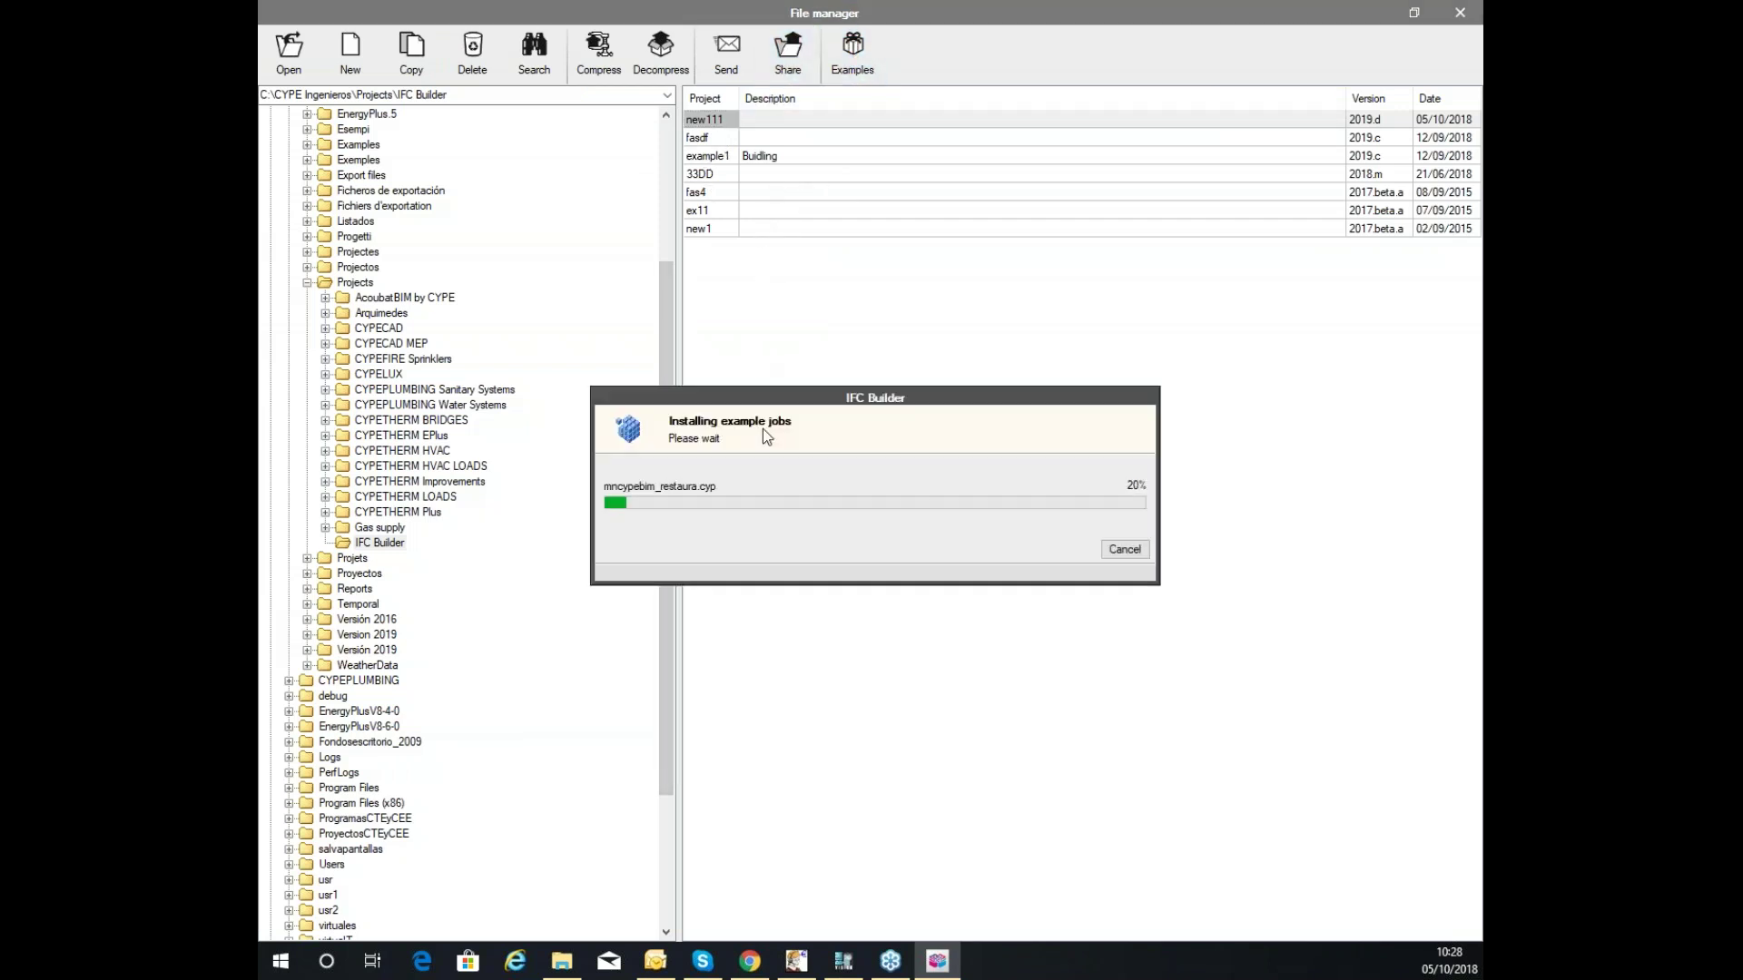
left_click(662, 541)
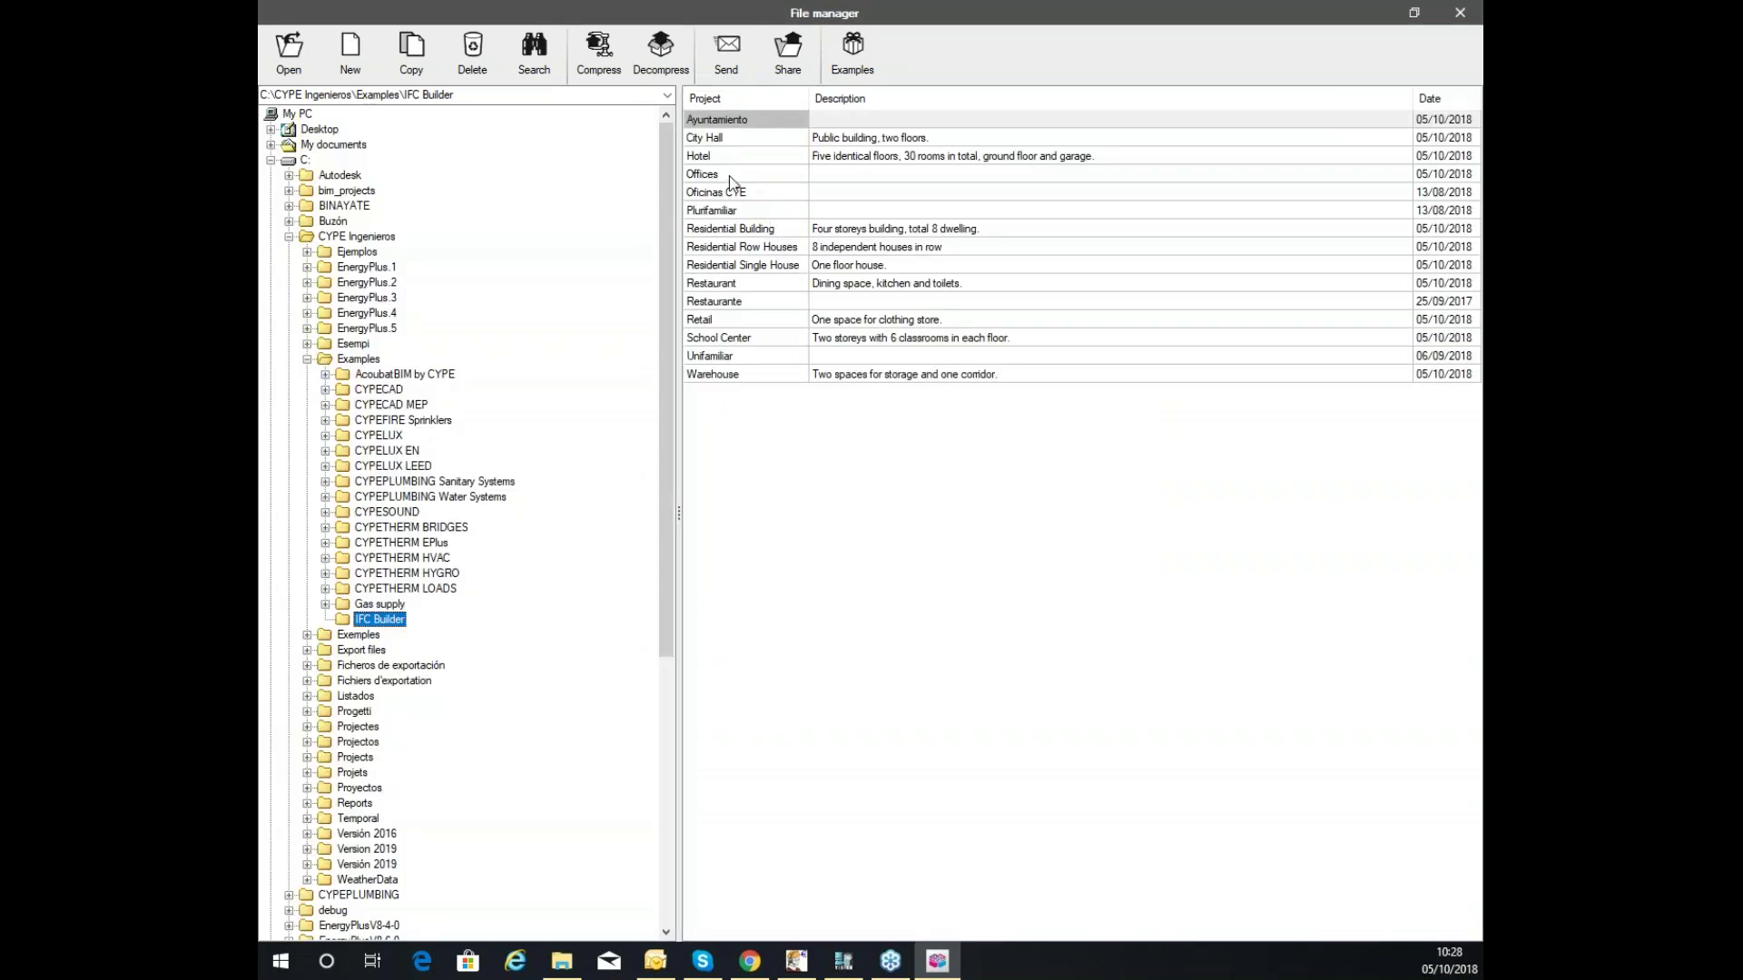
Open the Offices example project from the File manager.
double_click(734, 175)
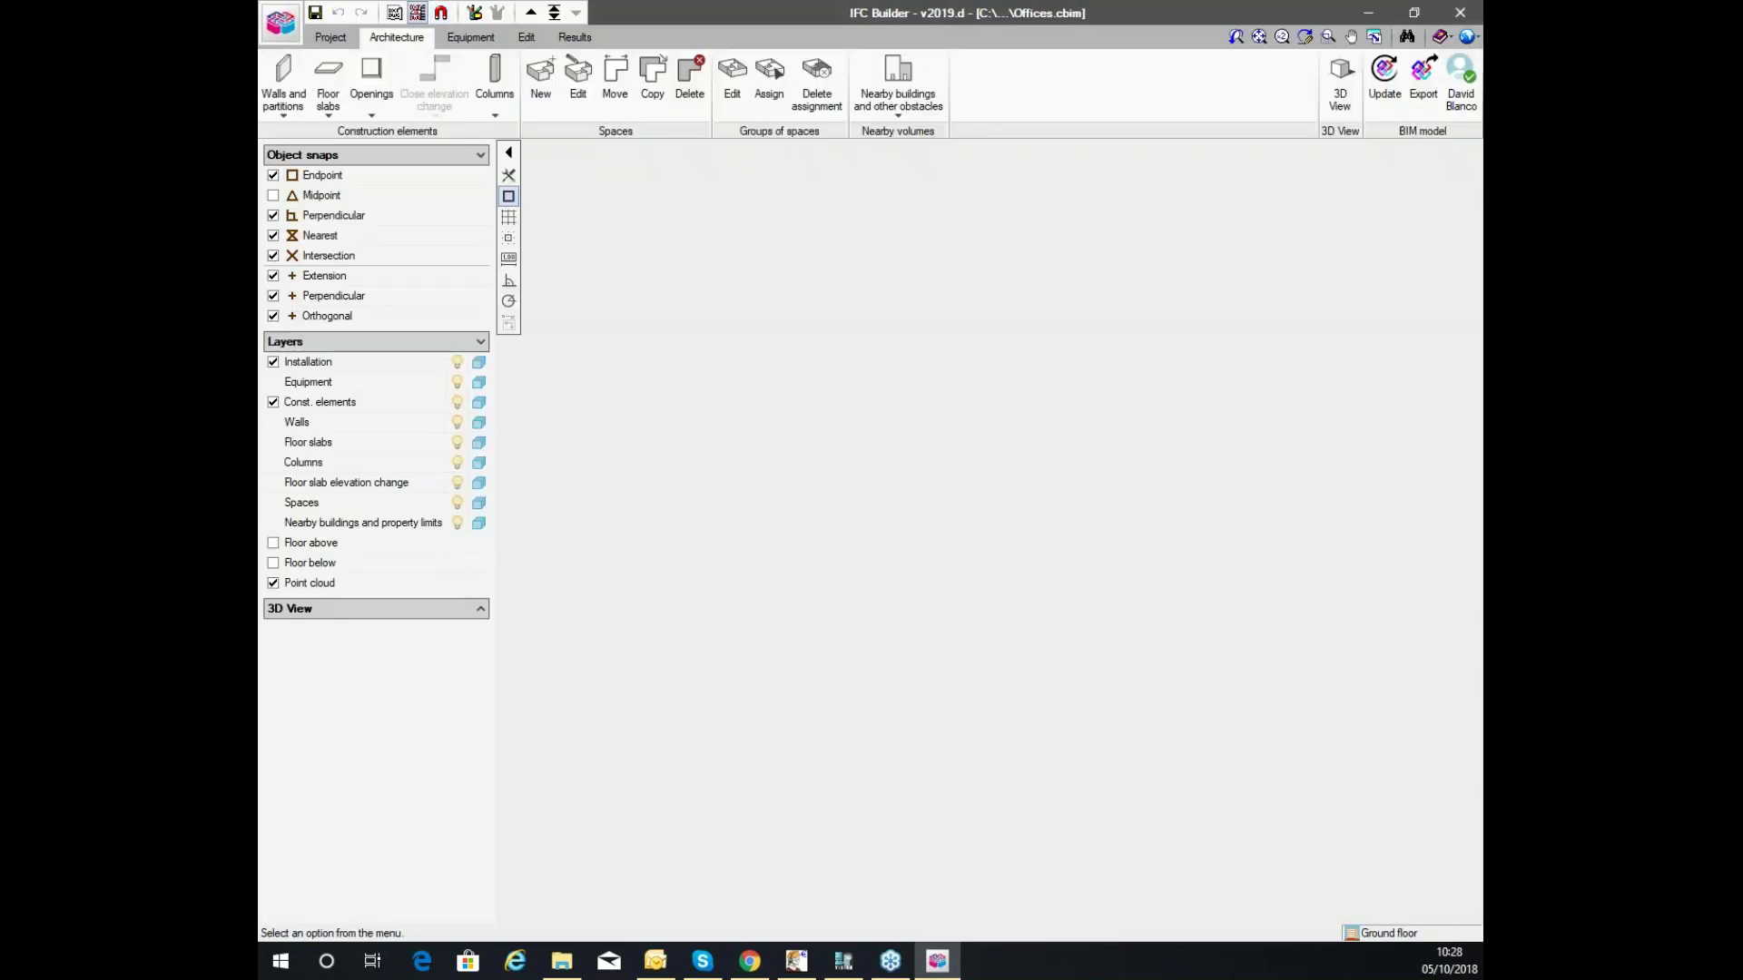
scroll(821, 286, "down", 2)
scroll(821, 287, "up", 3)
scroll(828, 293, "down", 3)
scroll(829, 293, "up", 3)
scroll(760, 350, "down", 1)
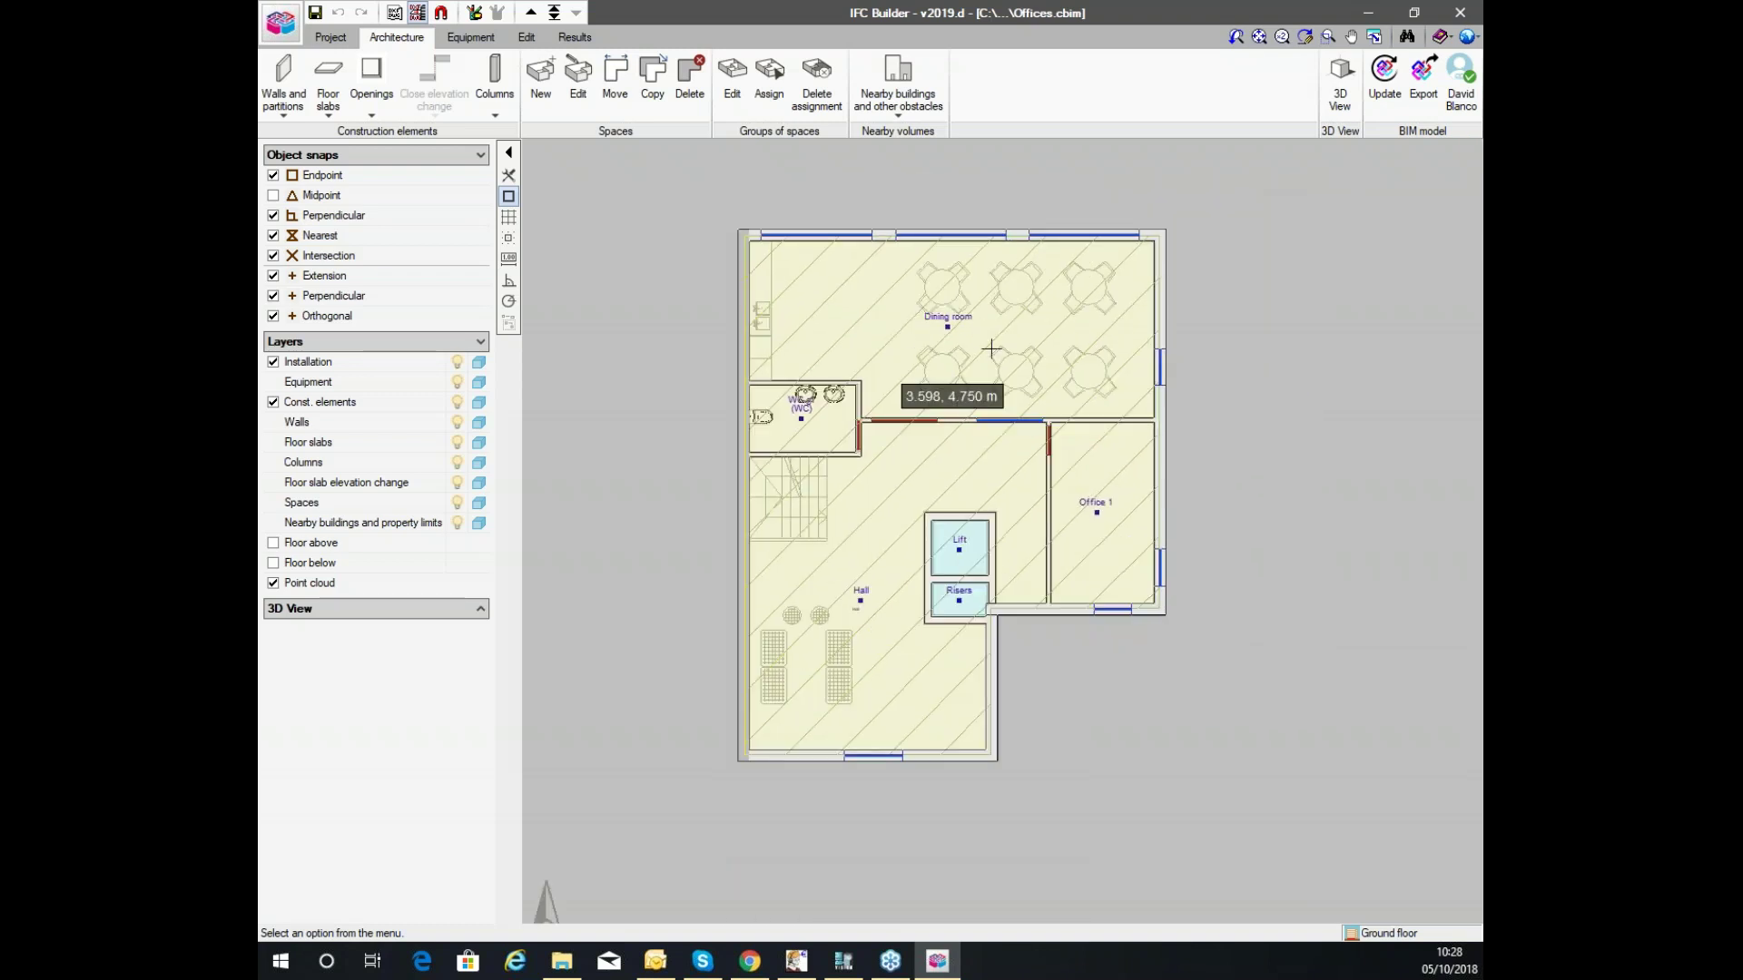
Browse up to the top floor and back down to the Ground floor.
left_click(532, 12)
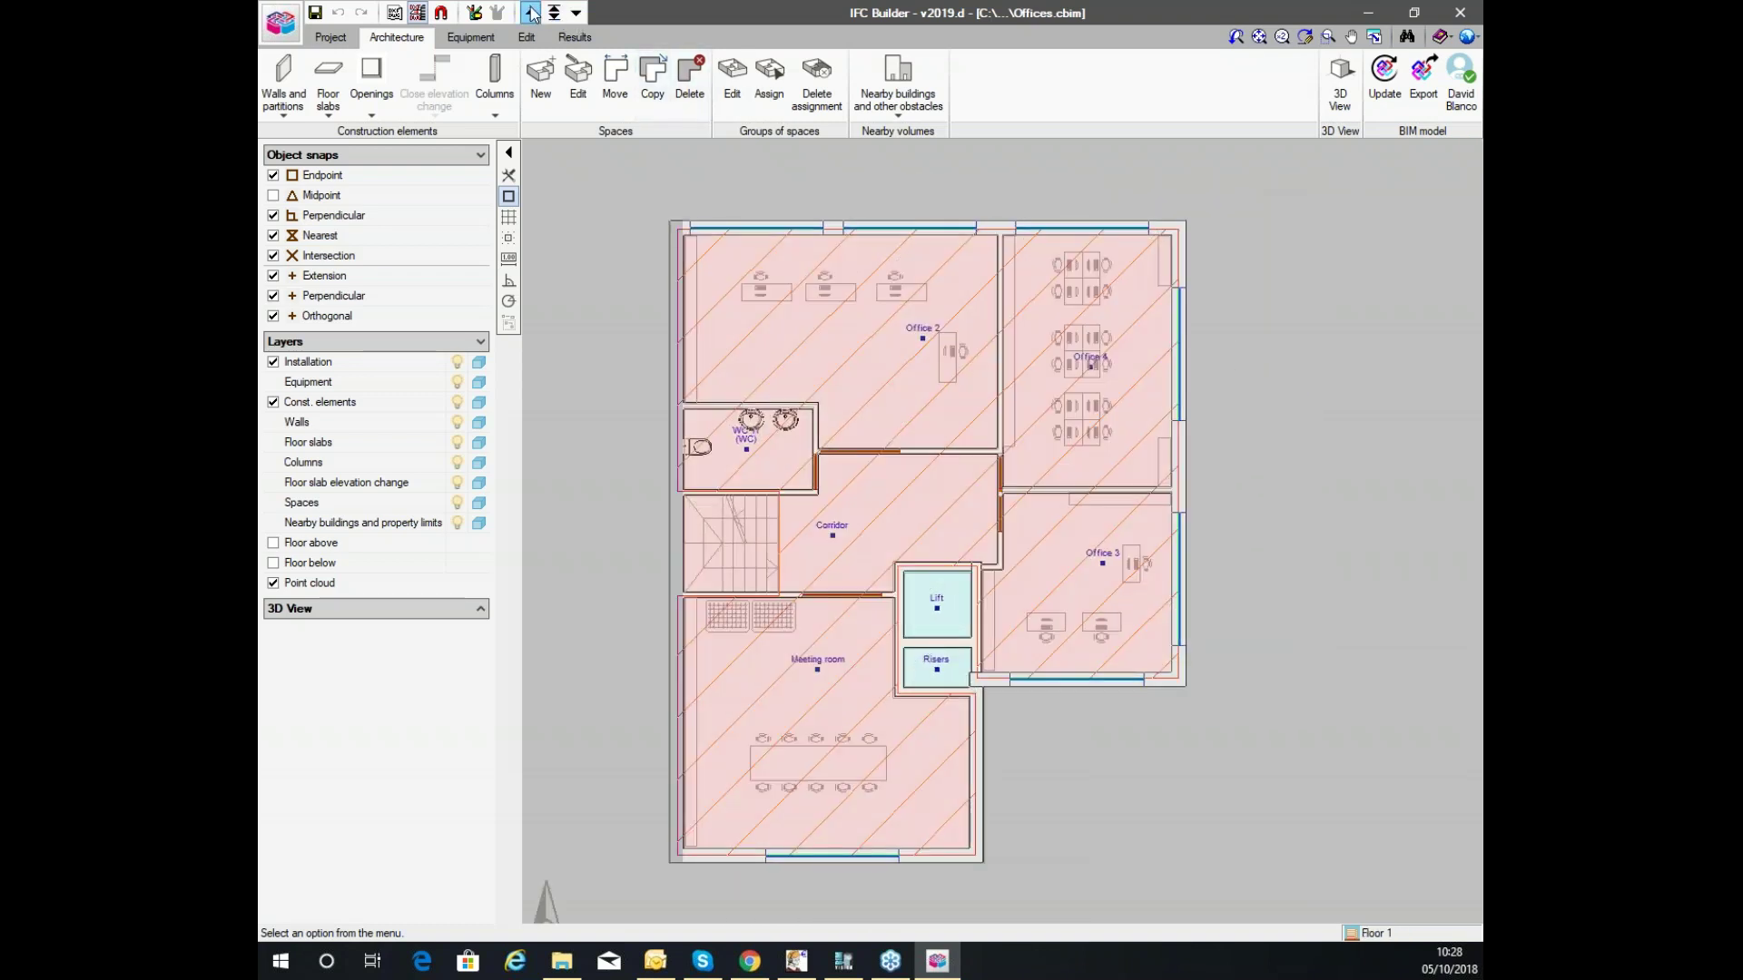
left_click(531, 12)
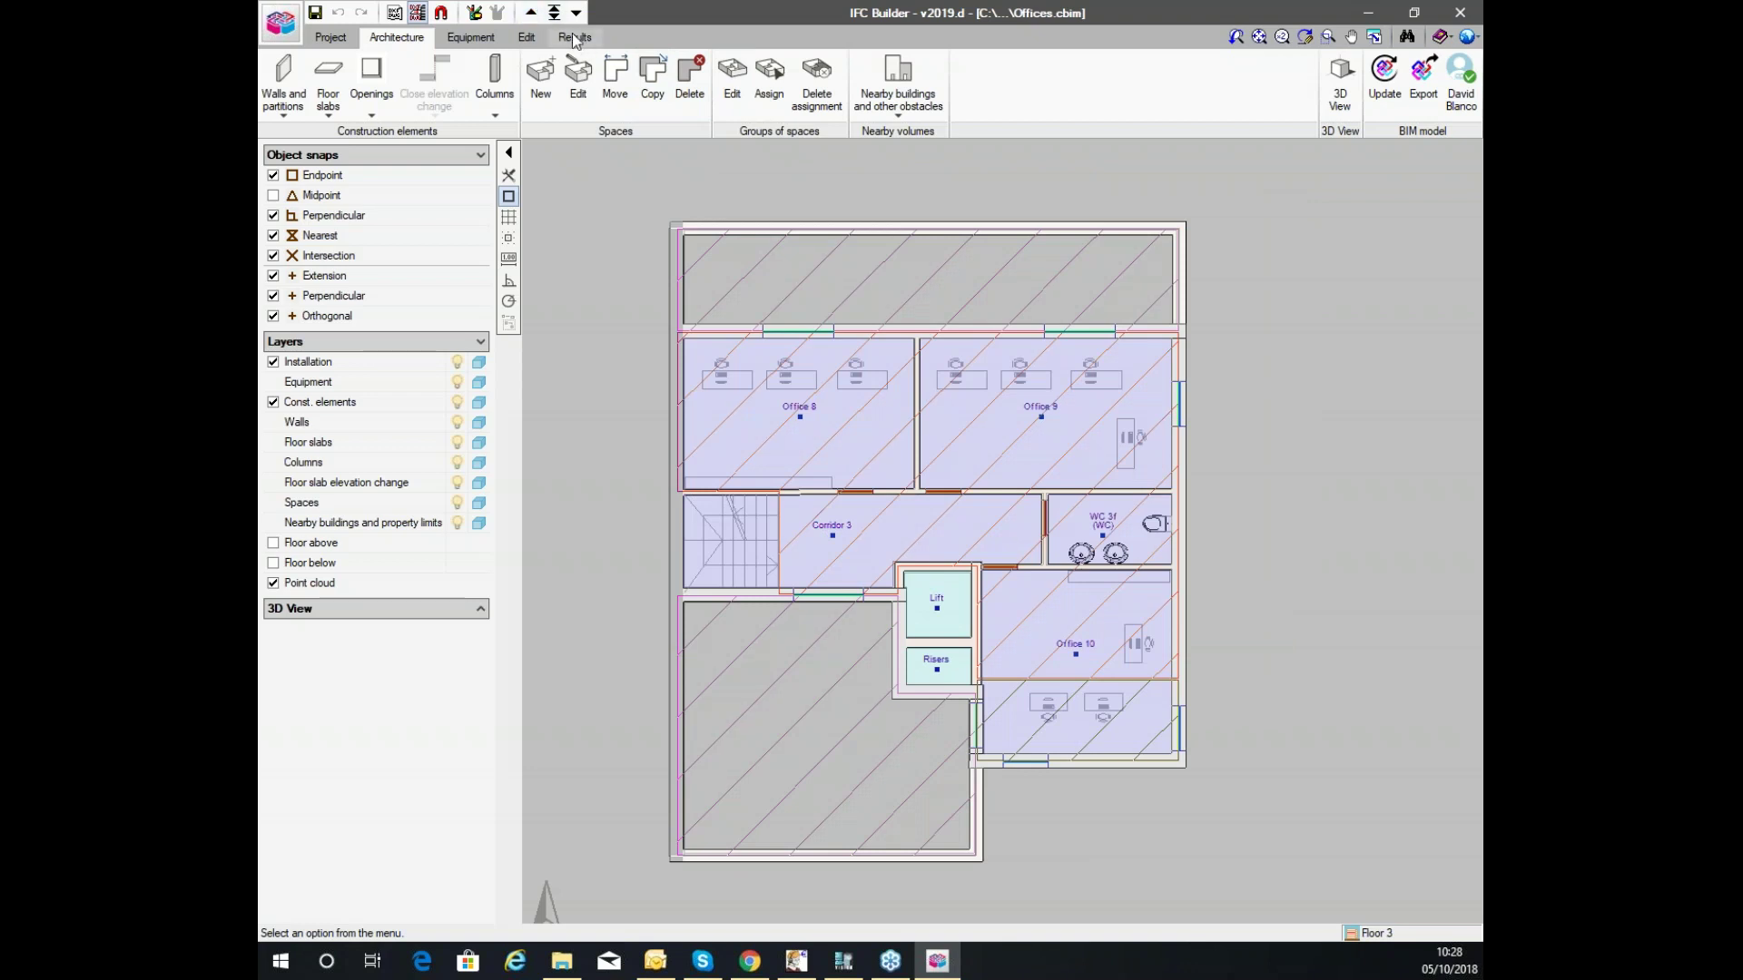
left_click(531, 12)
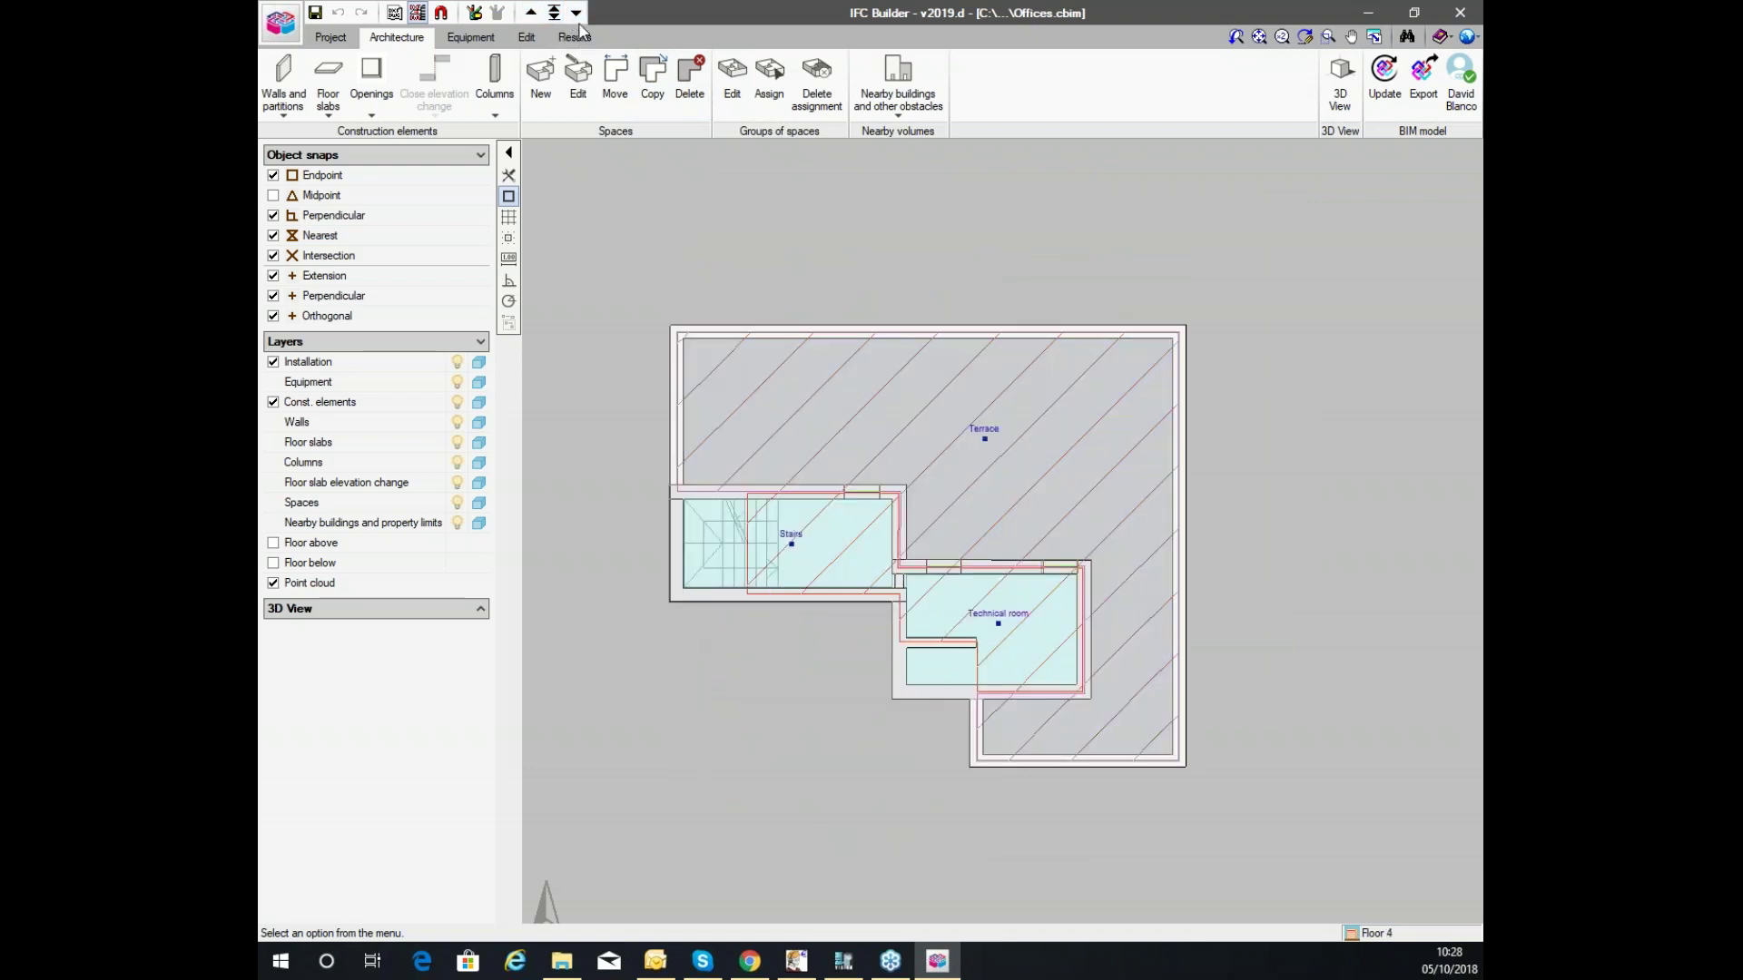
left_click(576, 13)
left_click(576, 13)
left_click(577, 13)
left_click(577, 12)
View the building in 3D with party walls shown, orbit, then close it.
left_click(1341, 90)
left_click(749, 509)
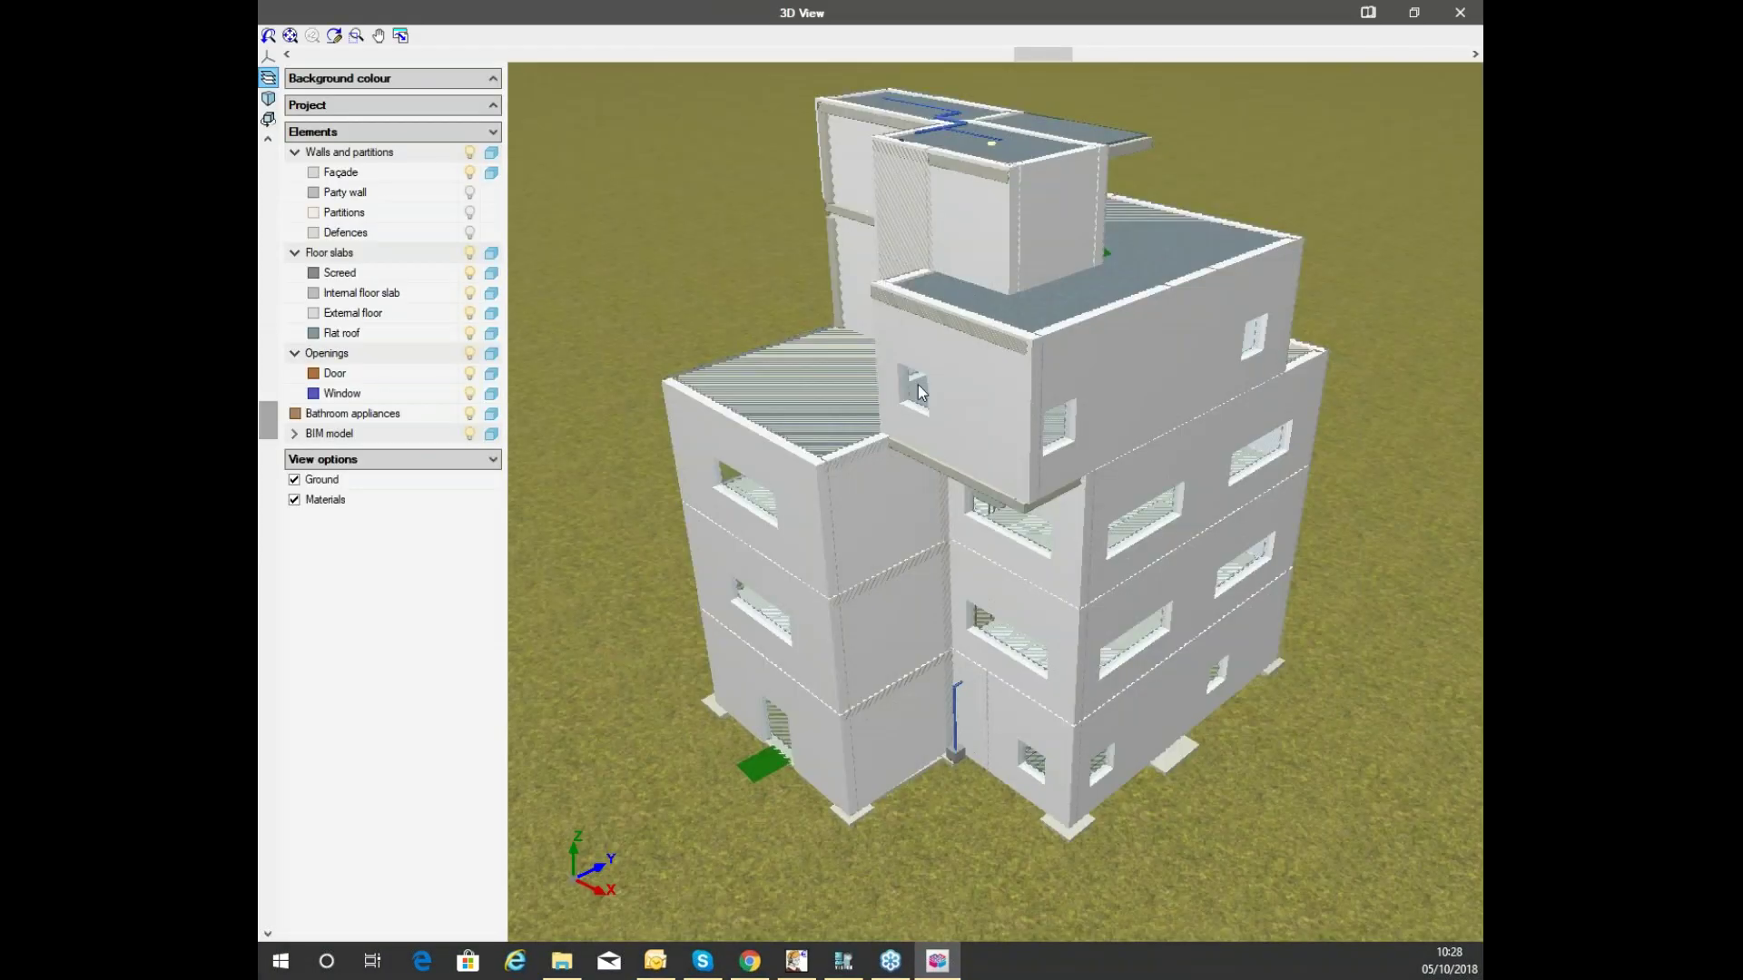
left_click_drag(921, 392, 940, 351)
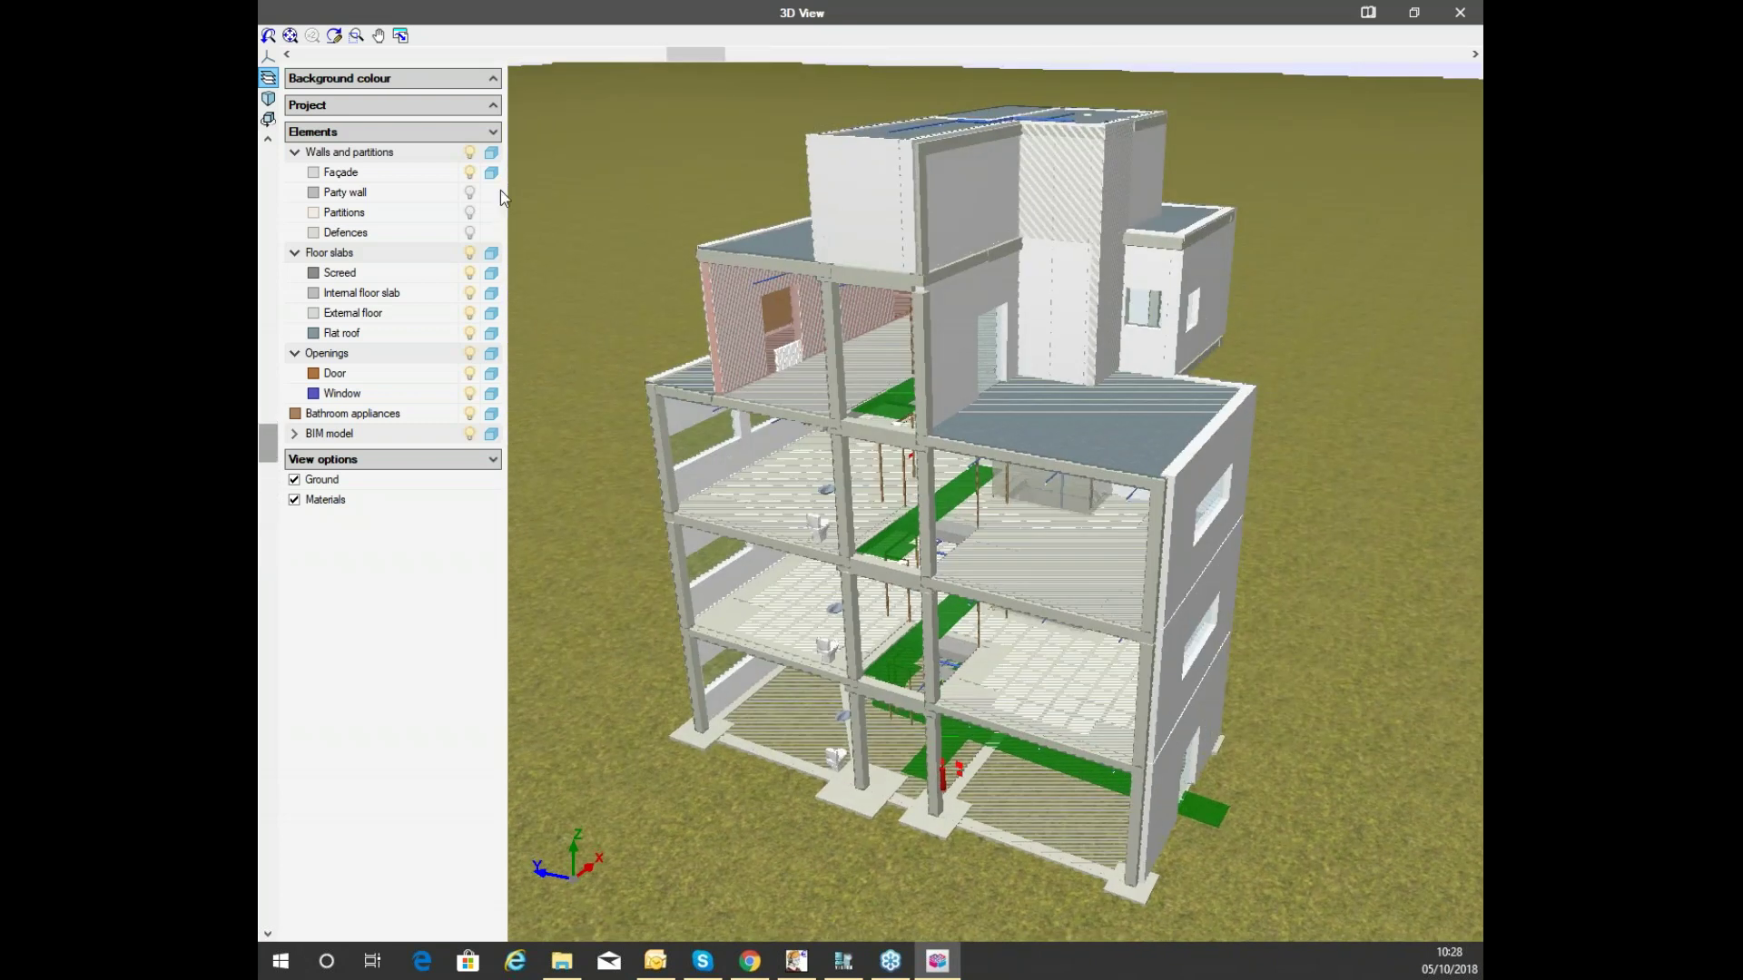
left_click(470, 192)
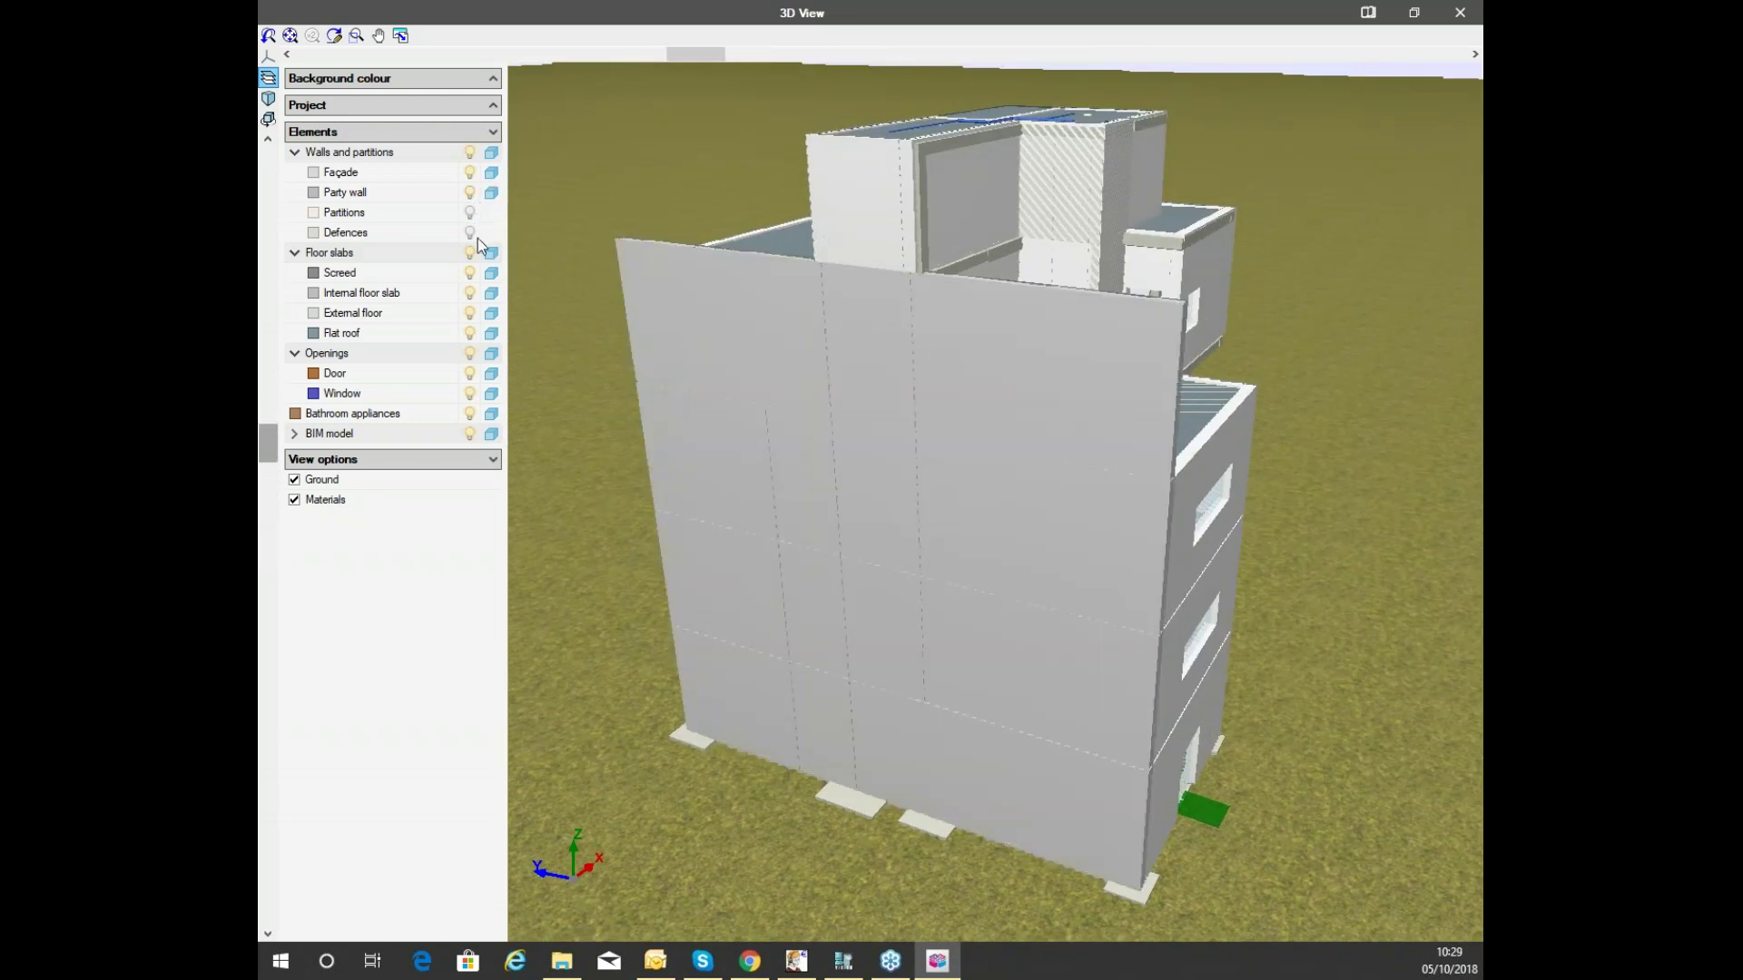
left_click_drag(759, 264, 953, 277)
left_click(1460, 12)
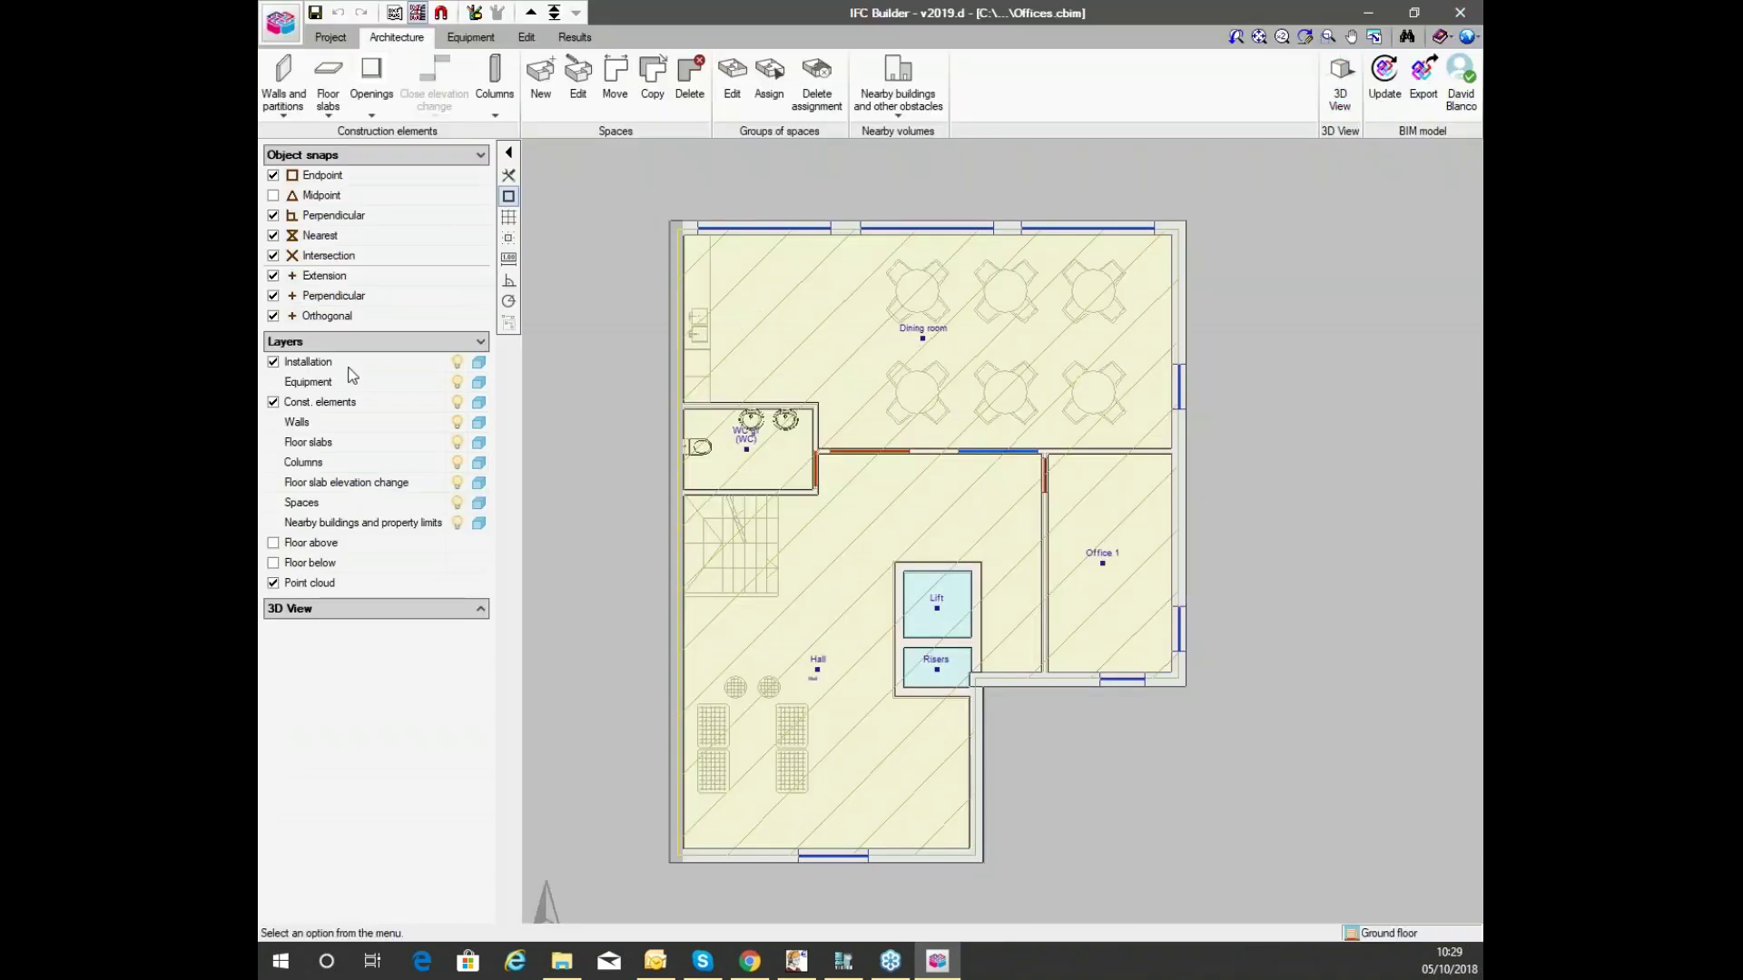
On the Equipment tab, open a 3D view limited to the selected ground floor.
left_click(477, 36)
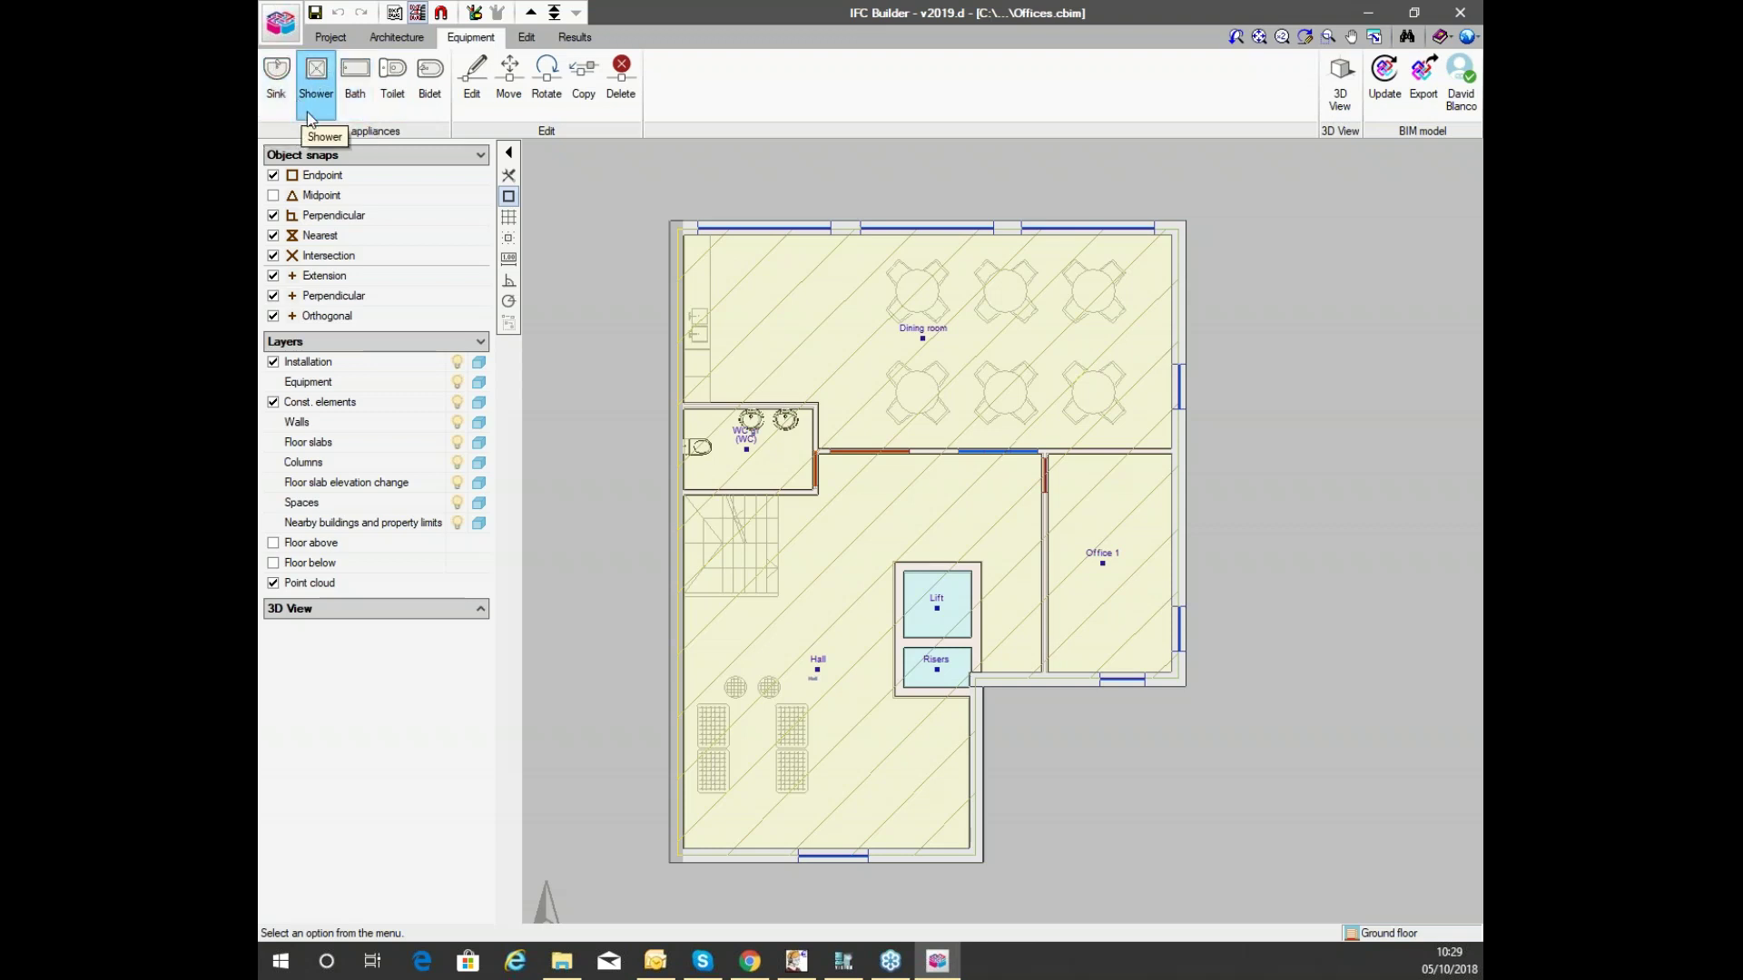
scroll(717, 441, "up", 5)
scroll(681, 472, "up", 3)
scroll(778, 493, "down", 1)
scroll(1011, 378, "down", 2)
scroll(840, 393, "up", 2)
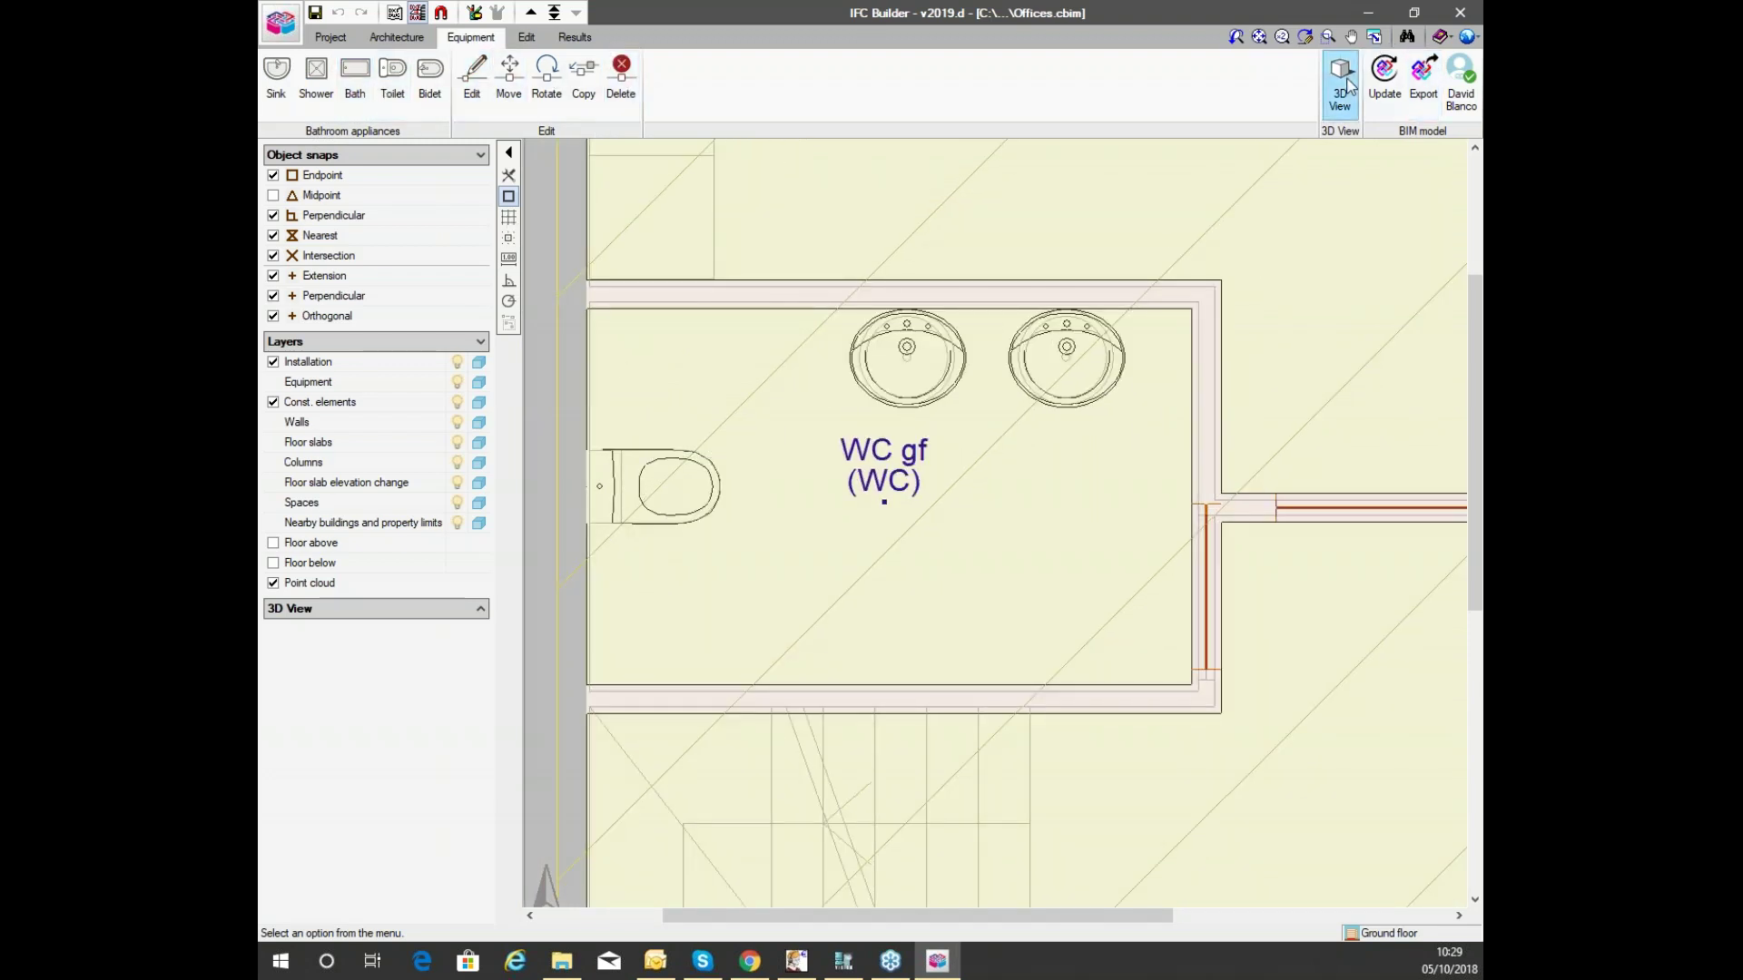
left_click(1348, 85)
left_click(736, 481)
left_click(751, 514)
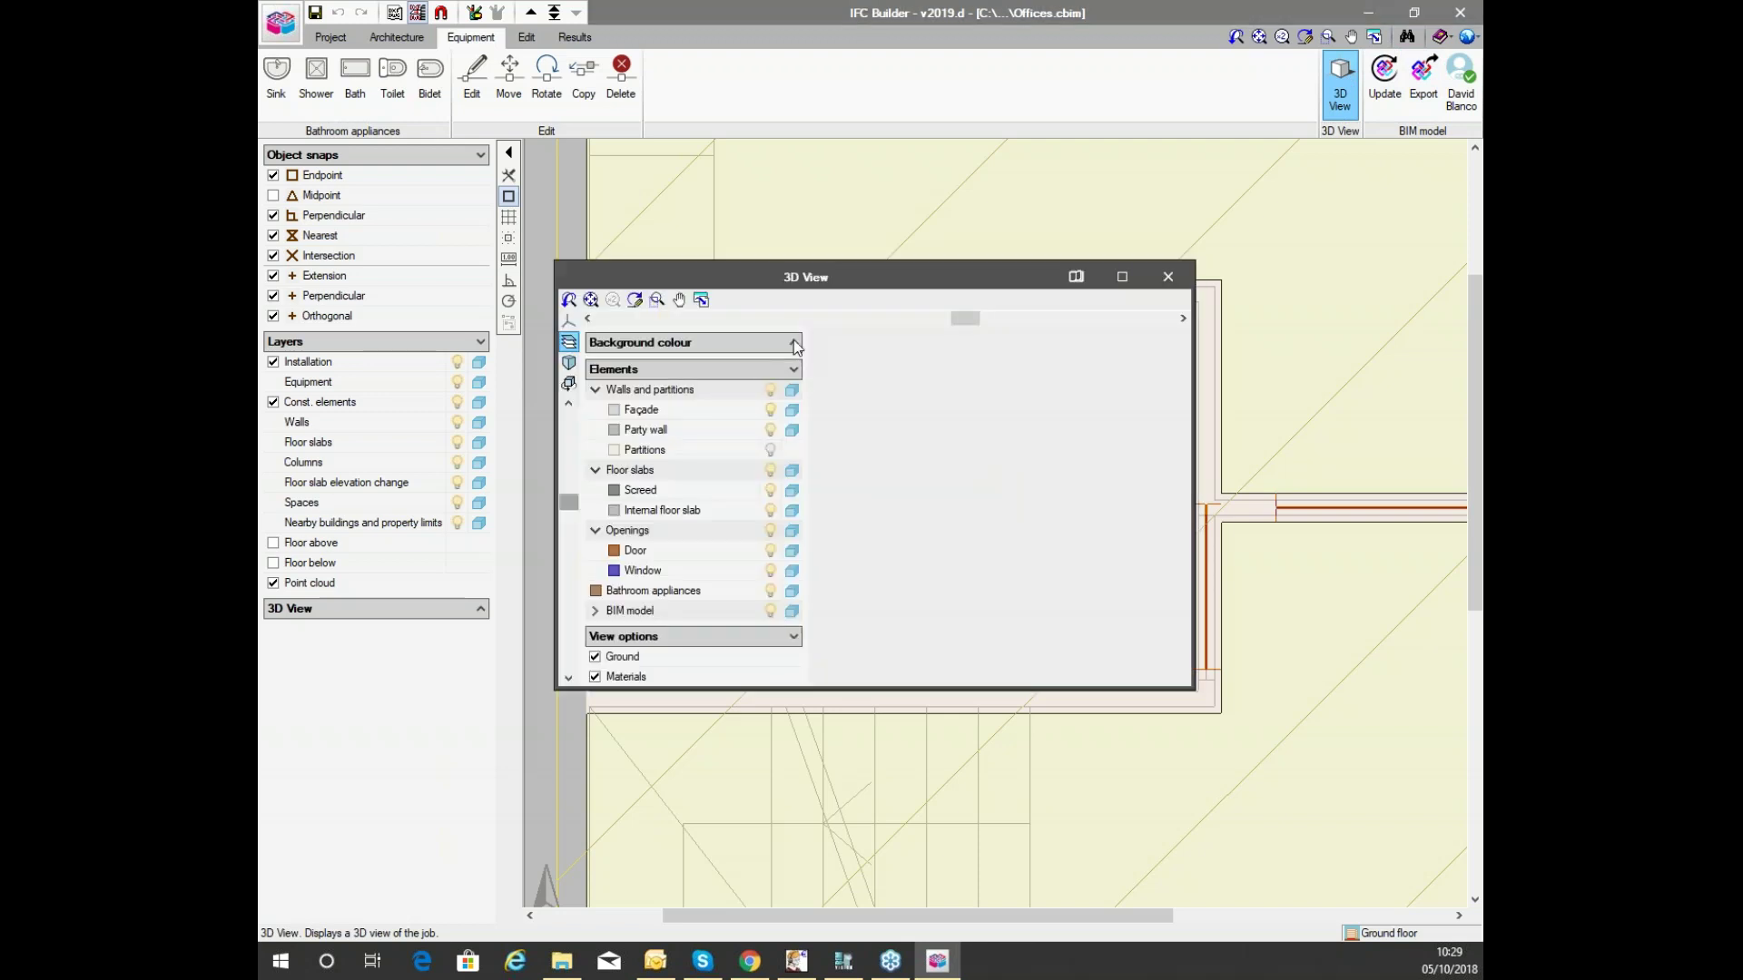
Maximize the 3D view and hide the Façade and Party wall layers.
left_click(1119, 275)
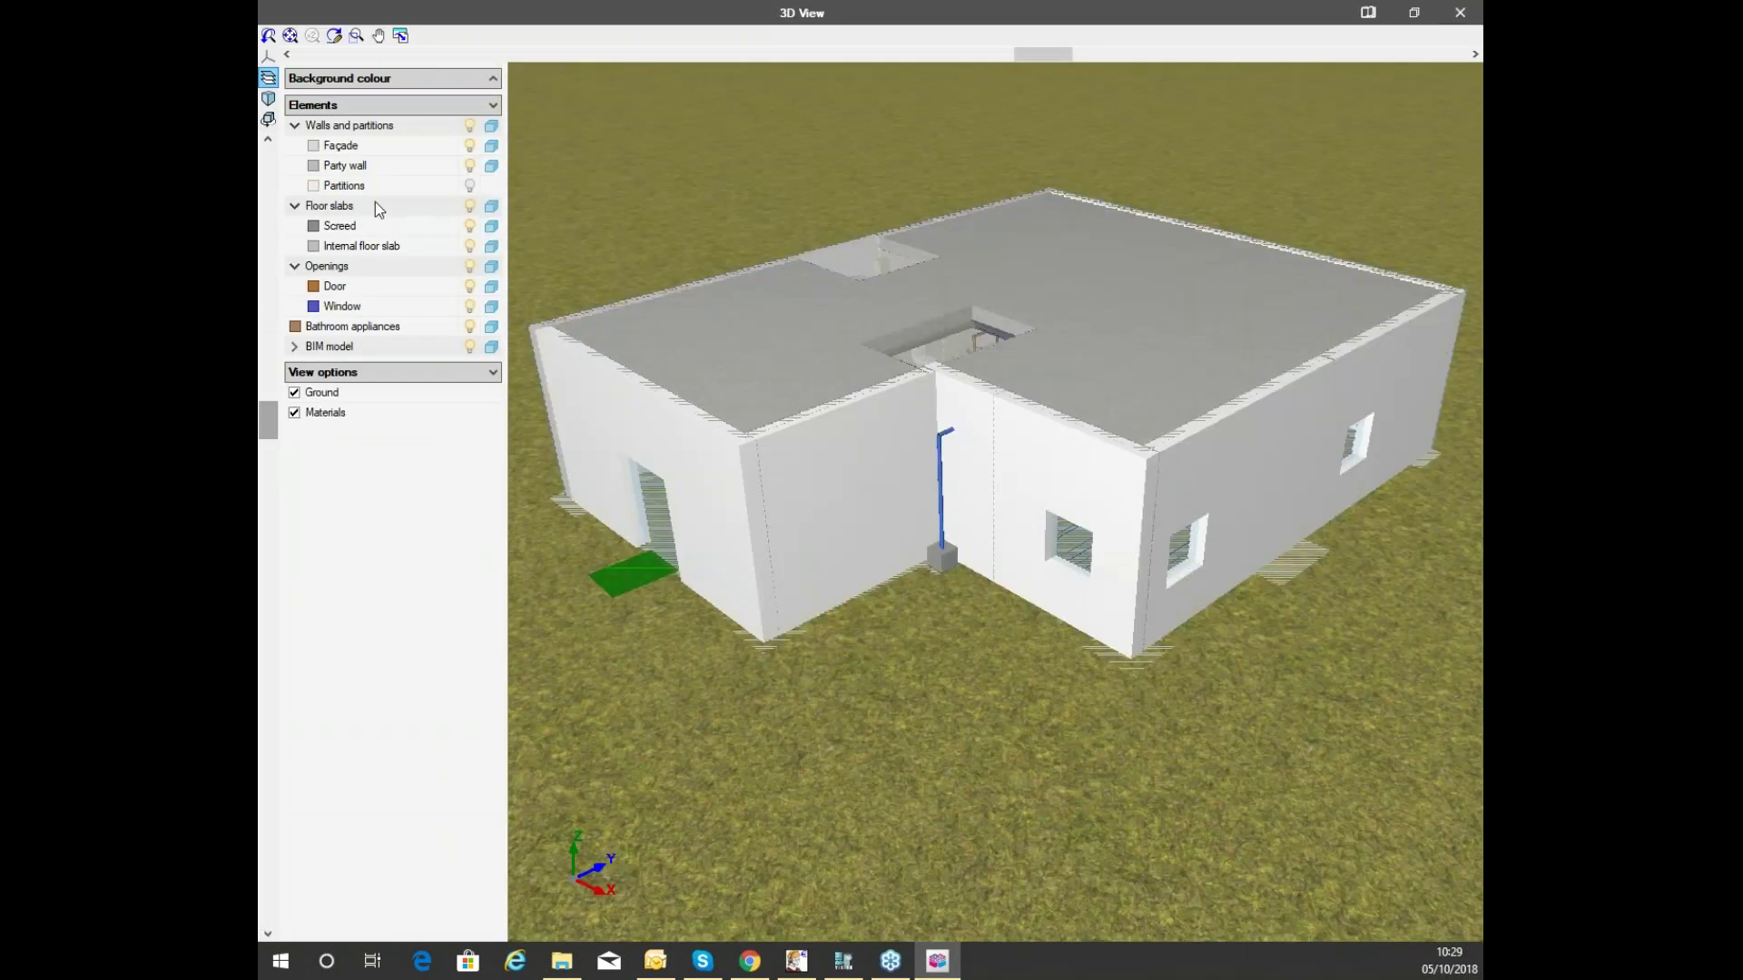
left_click(471, 146)
left_click(471, 165)
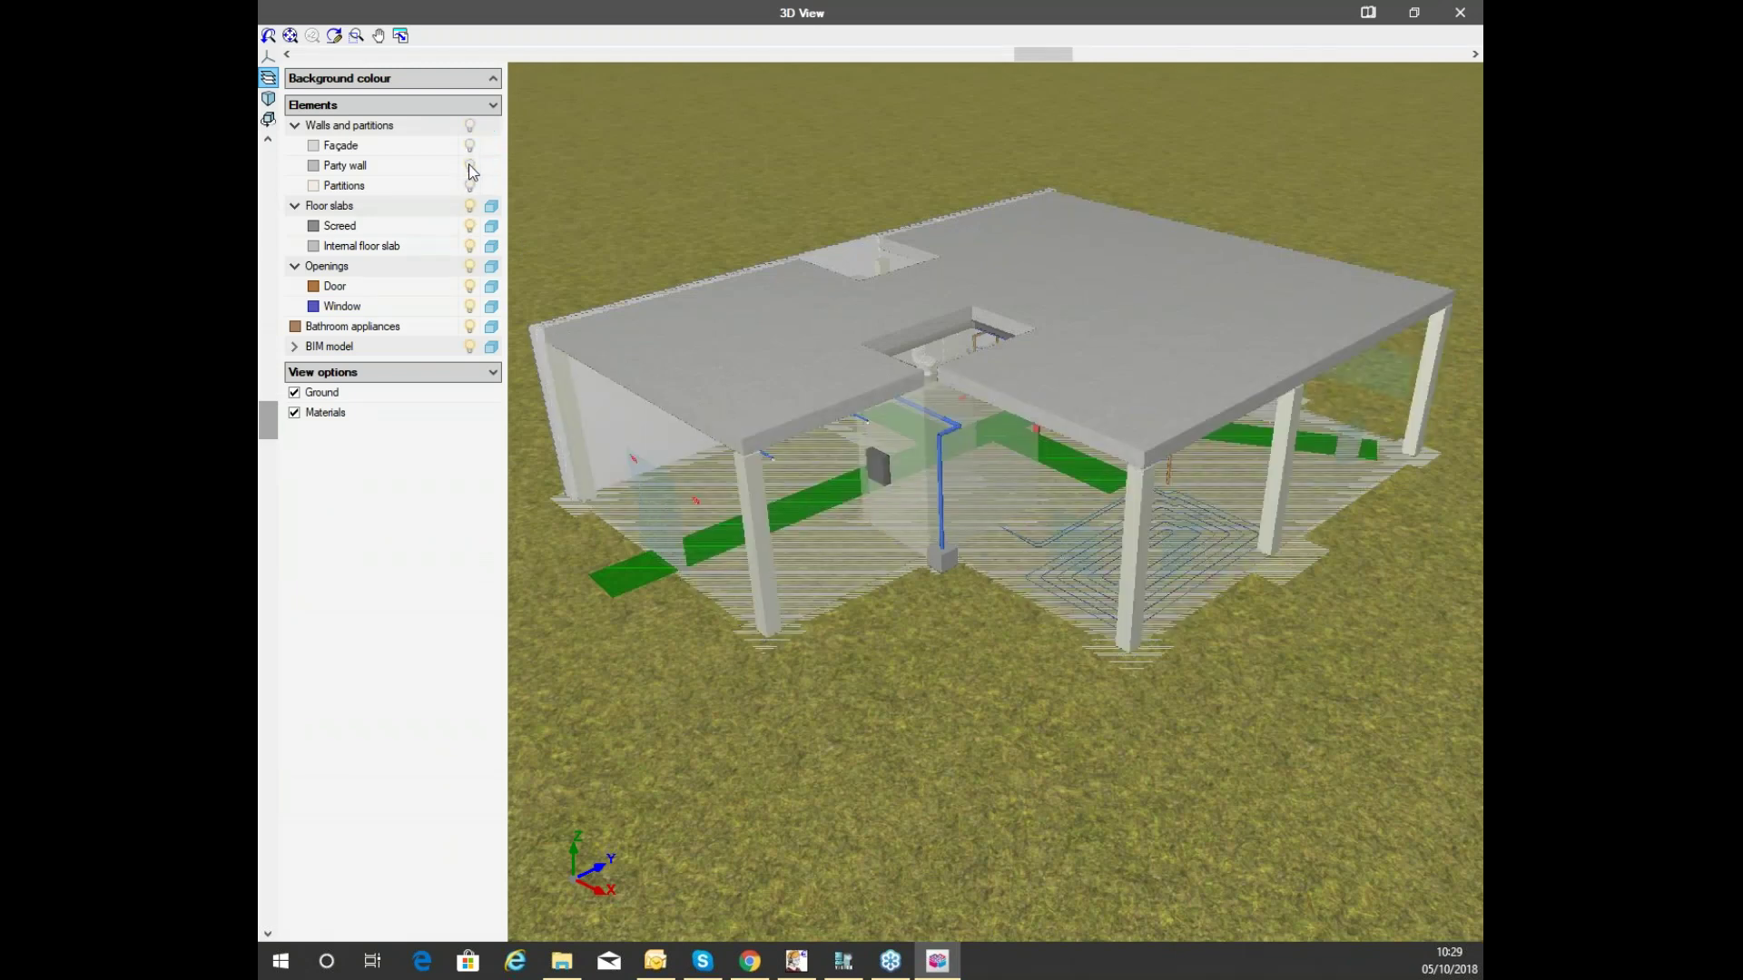
Orbit around the WC and doors from several heights, then close the 3D view.
middle_click_drag(766, 308, 820, 506)
scroll(821, 506, "up", 6)
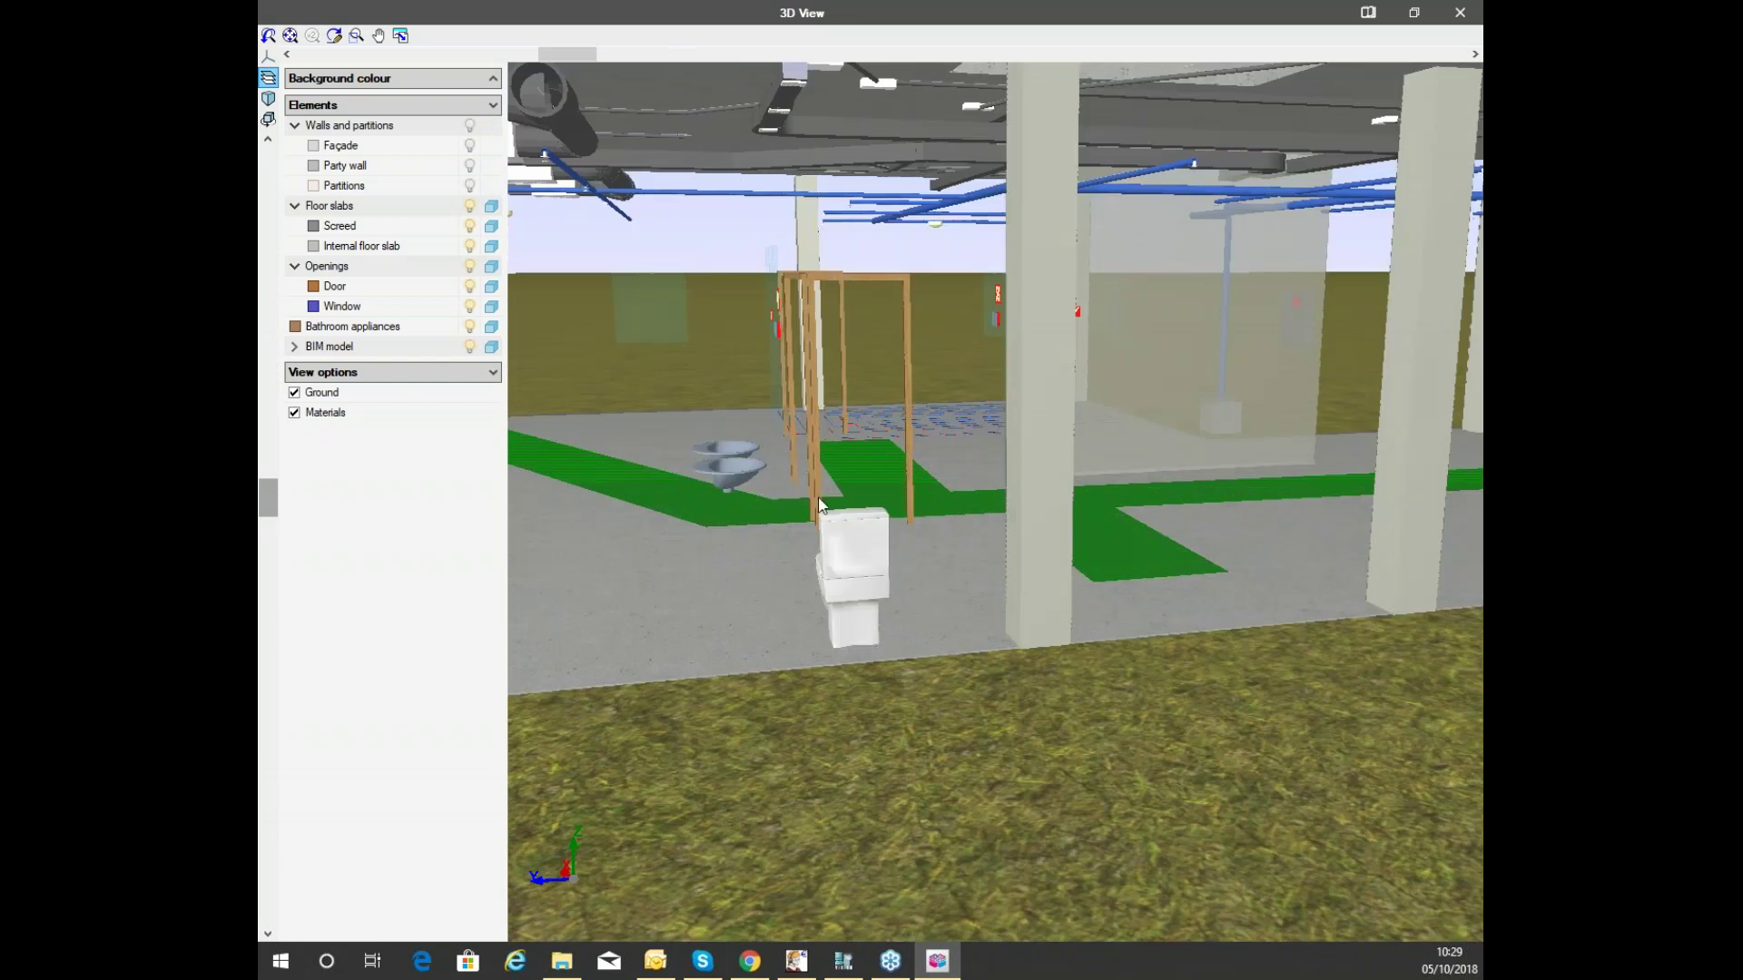
middle_click_drag(705, 475, 807, 538)
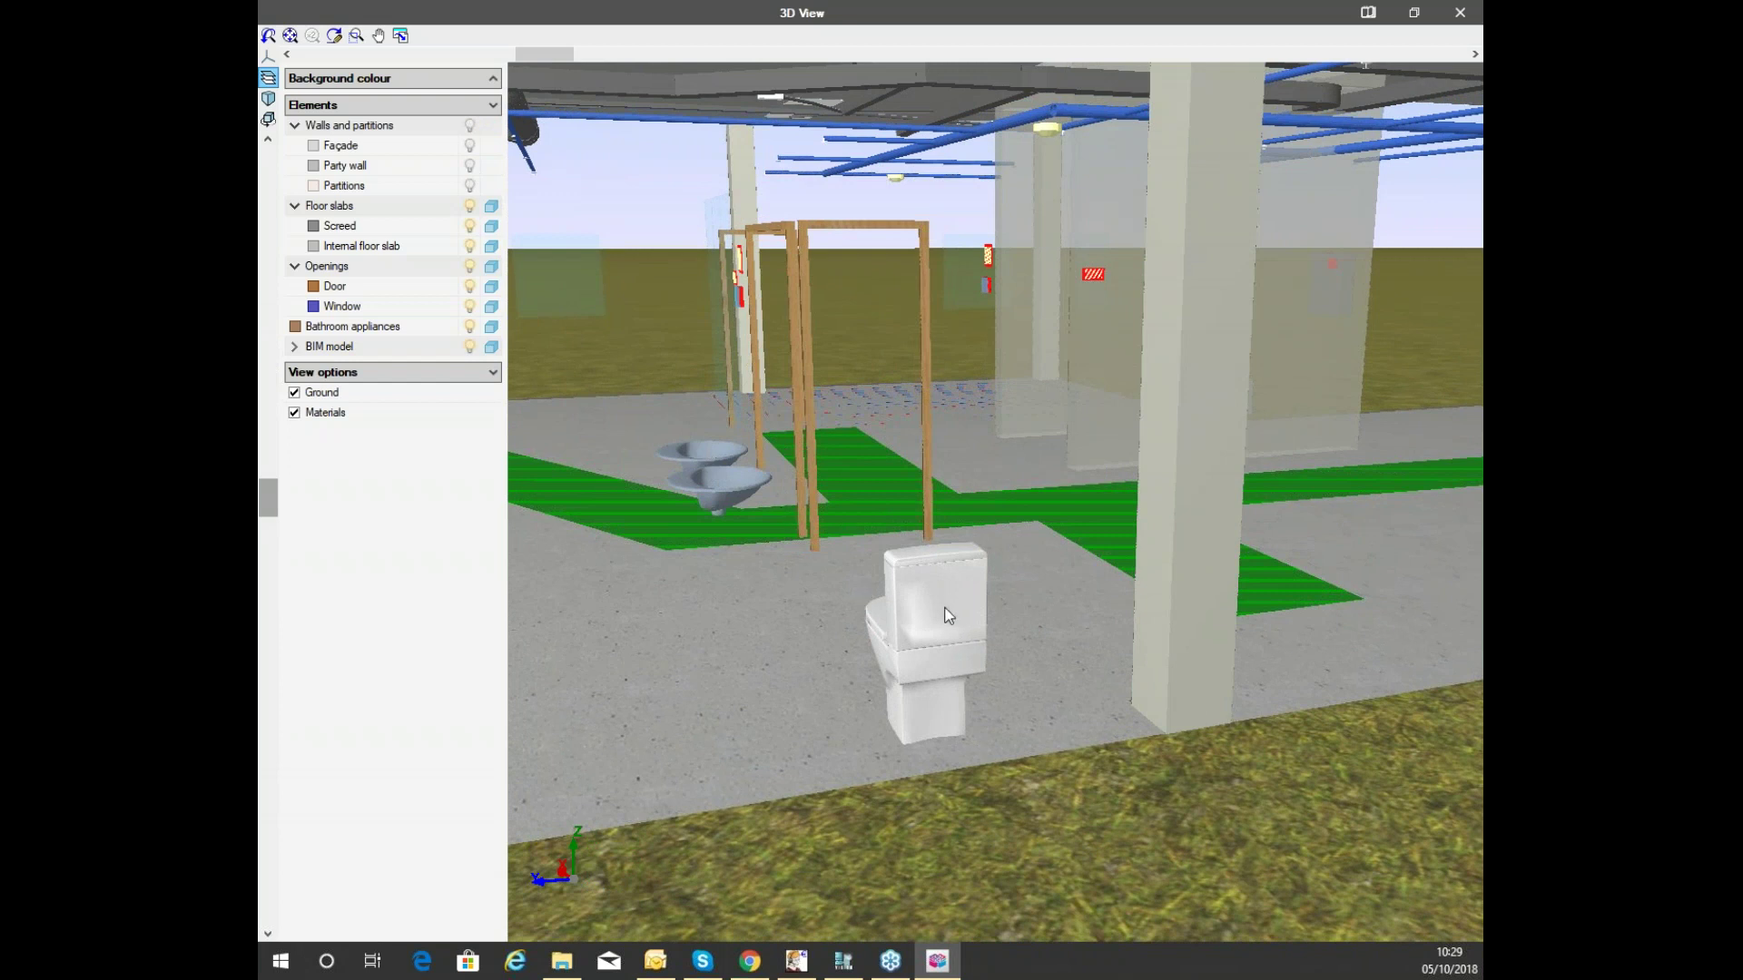
middle_click_drag(928, 616, 801, 514)
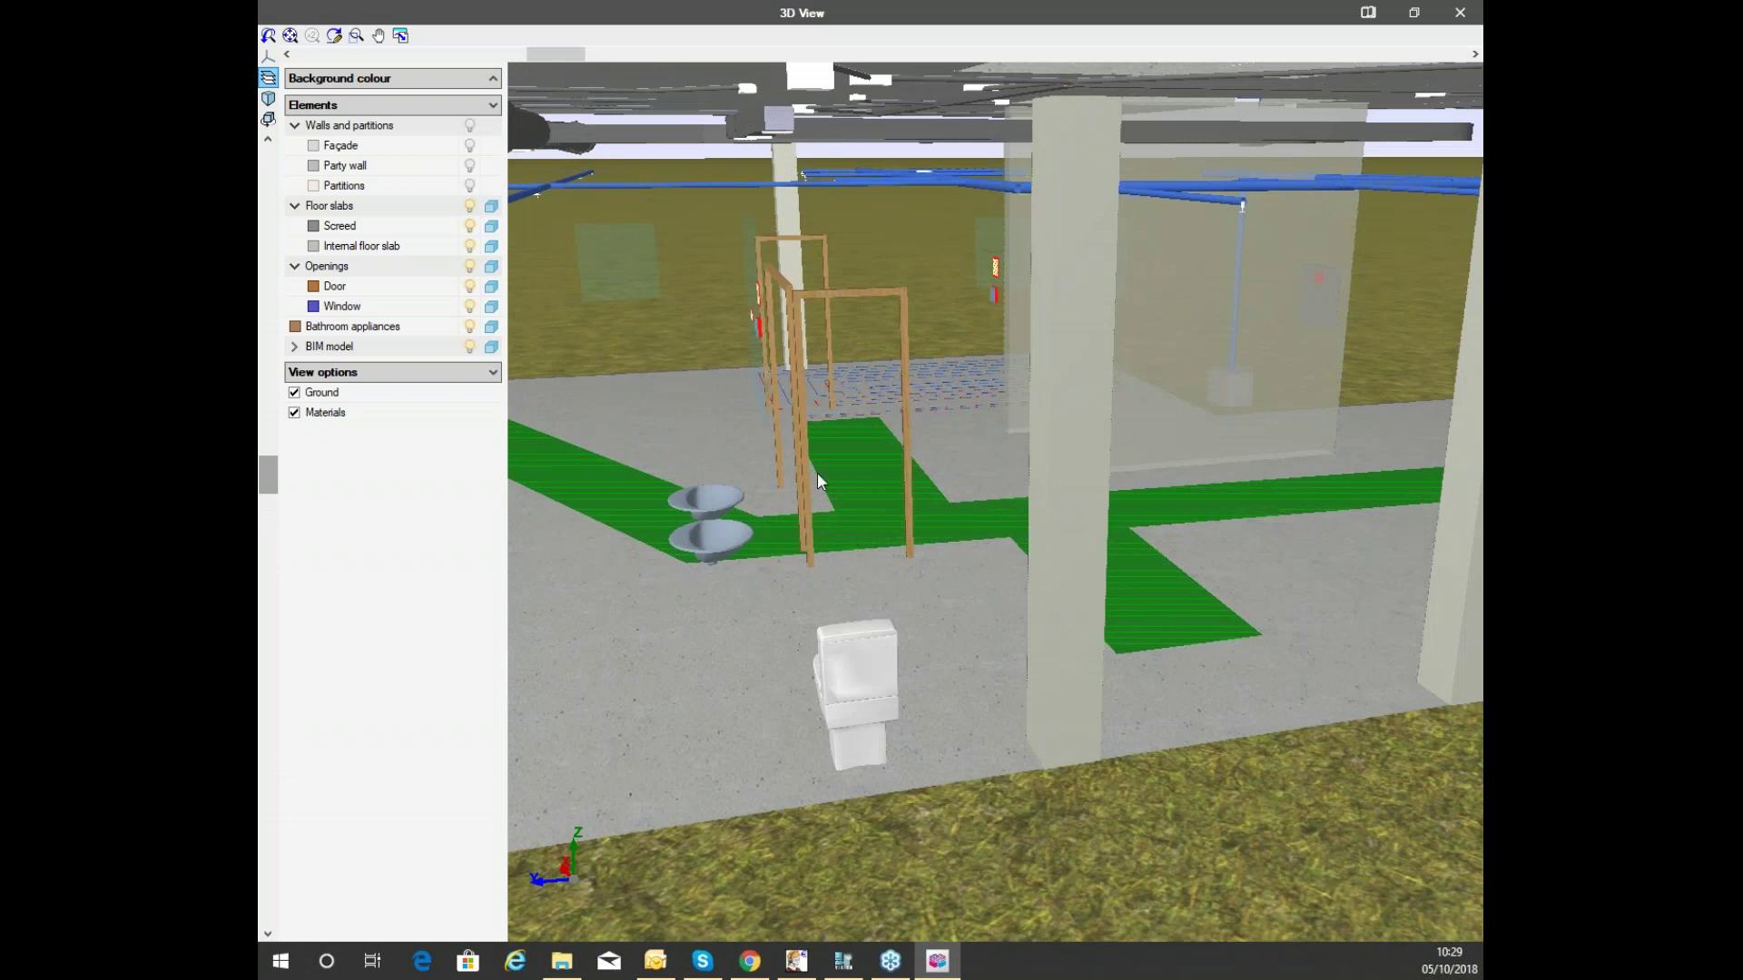
middle_click_drag(905, 567, 861, 533)
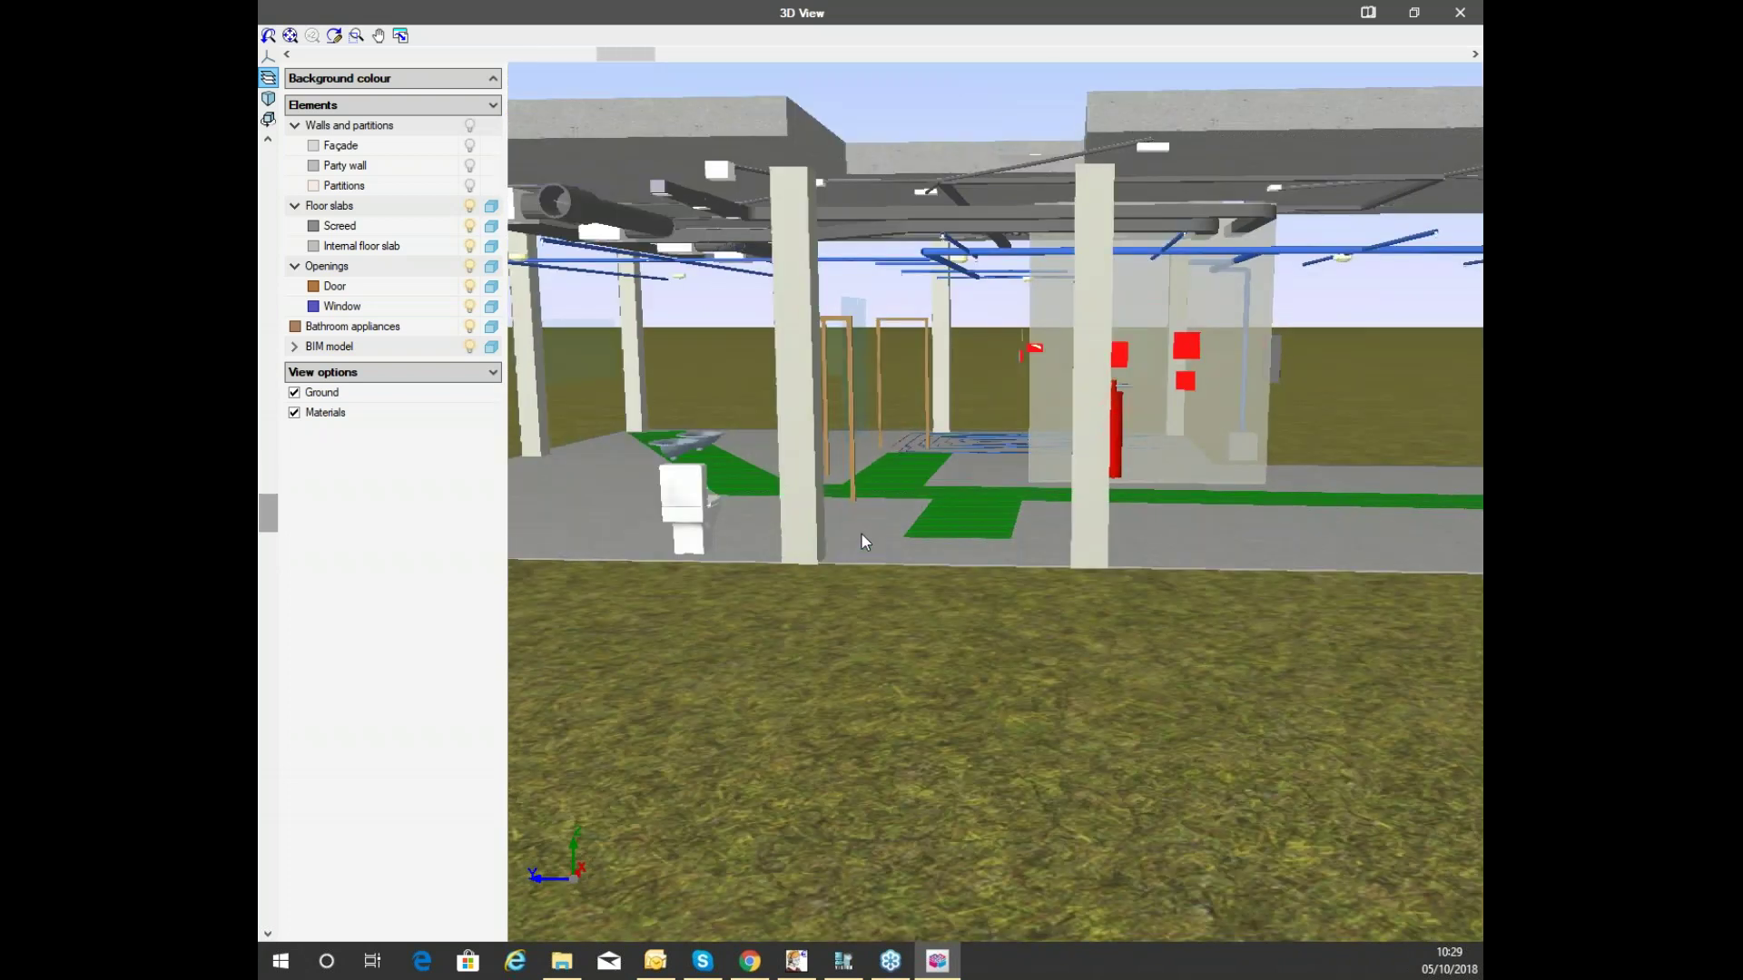
middle_click_drag(766, 474, 1019, 472)
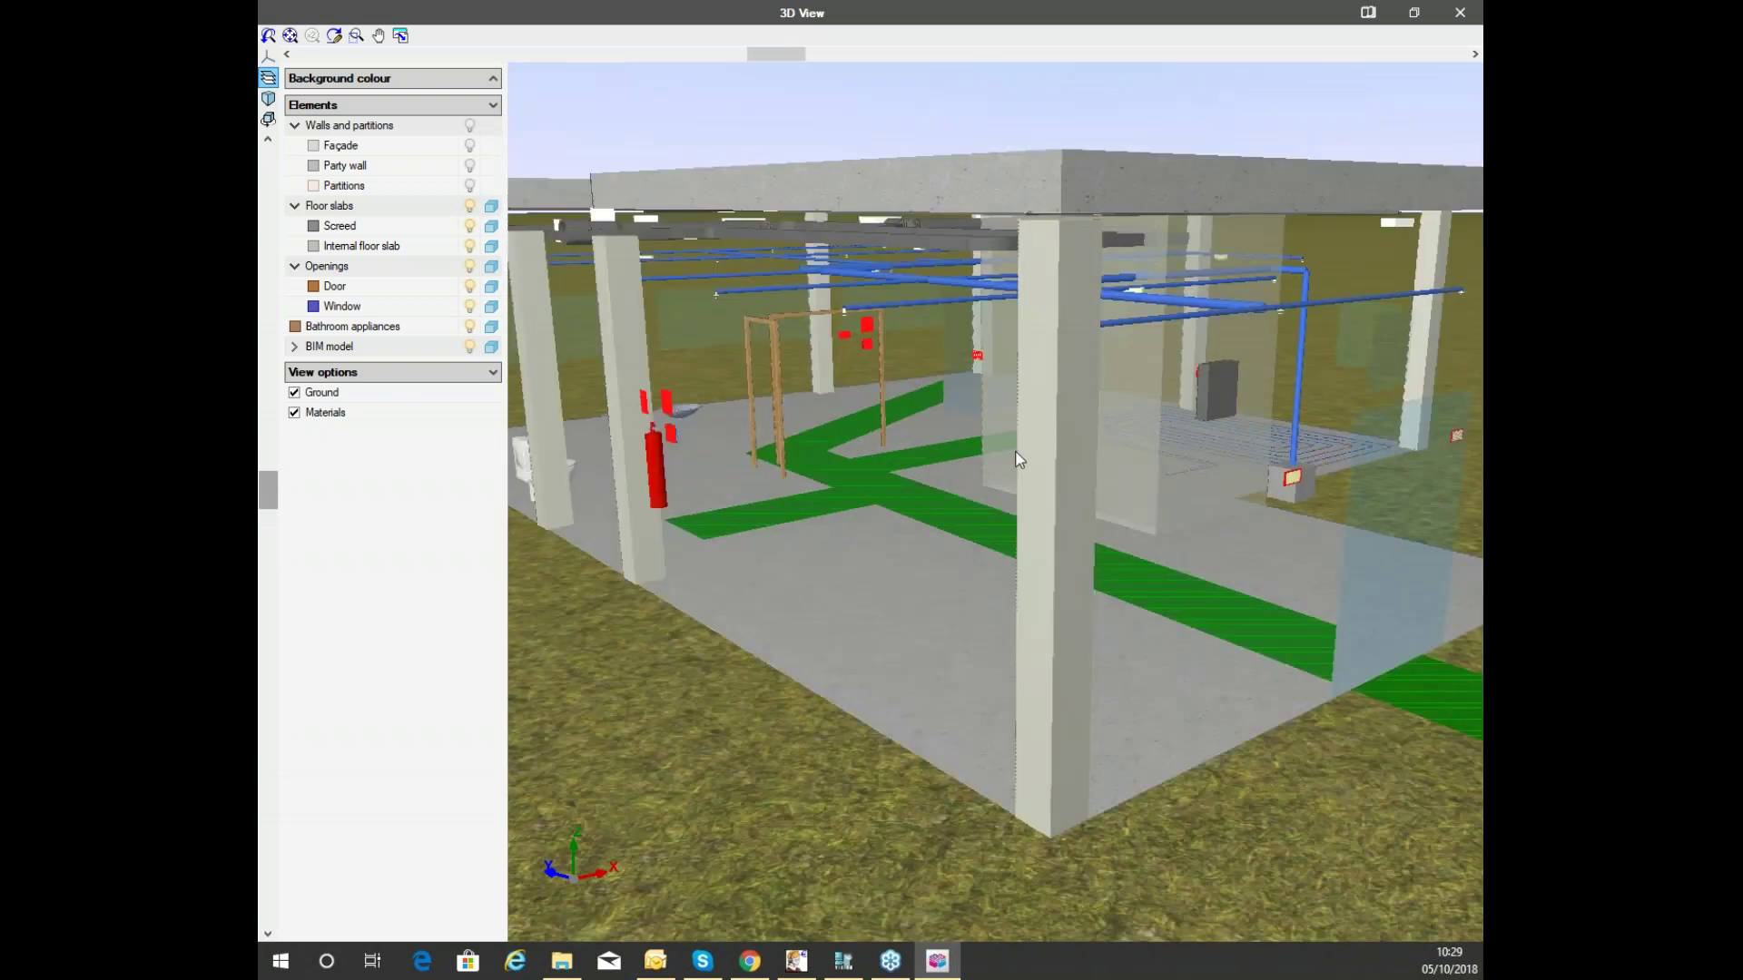
left_click(1460, 12)
scroll(827, 312, "down", 5)
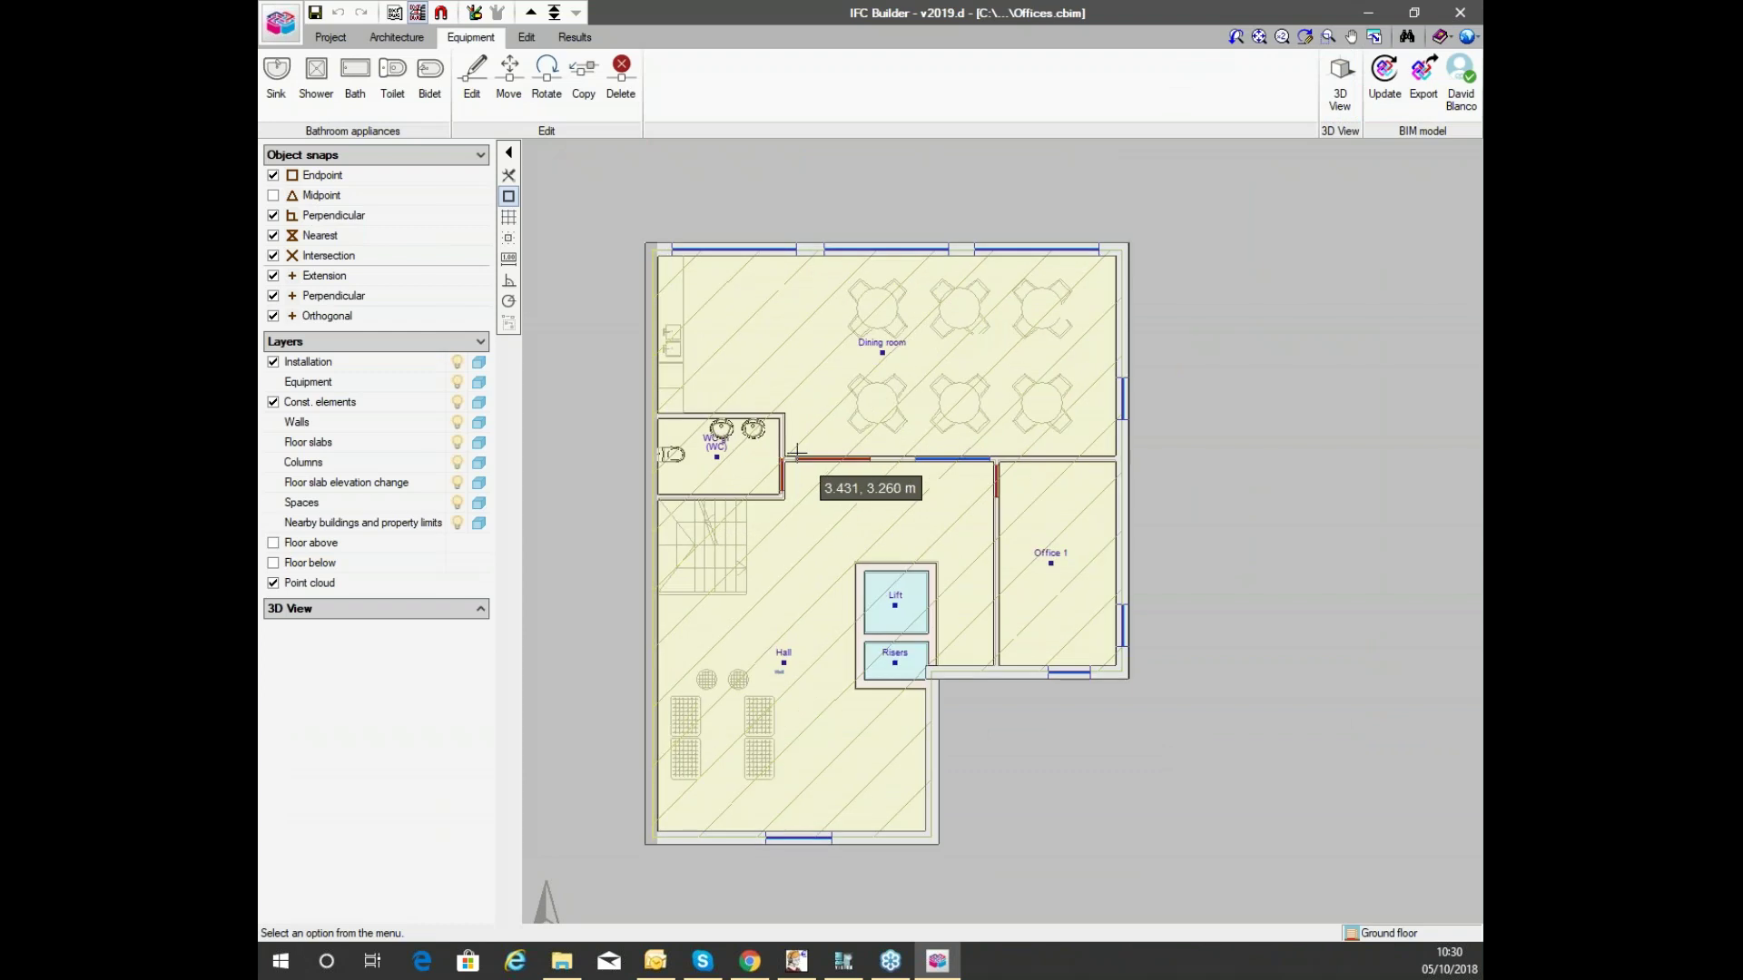
Open the Export in IFC format dialog from the BIM model group and move it aside.
scroll(811, 446, "up", 1)
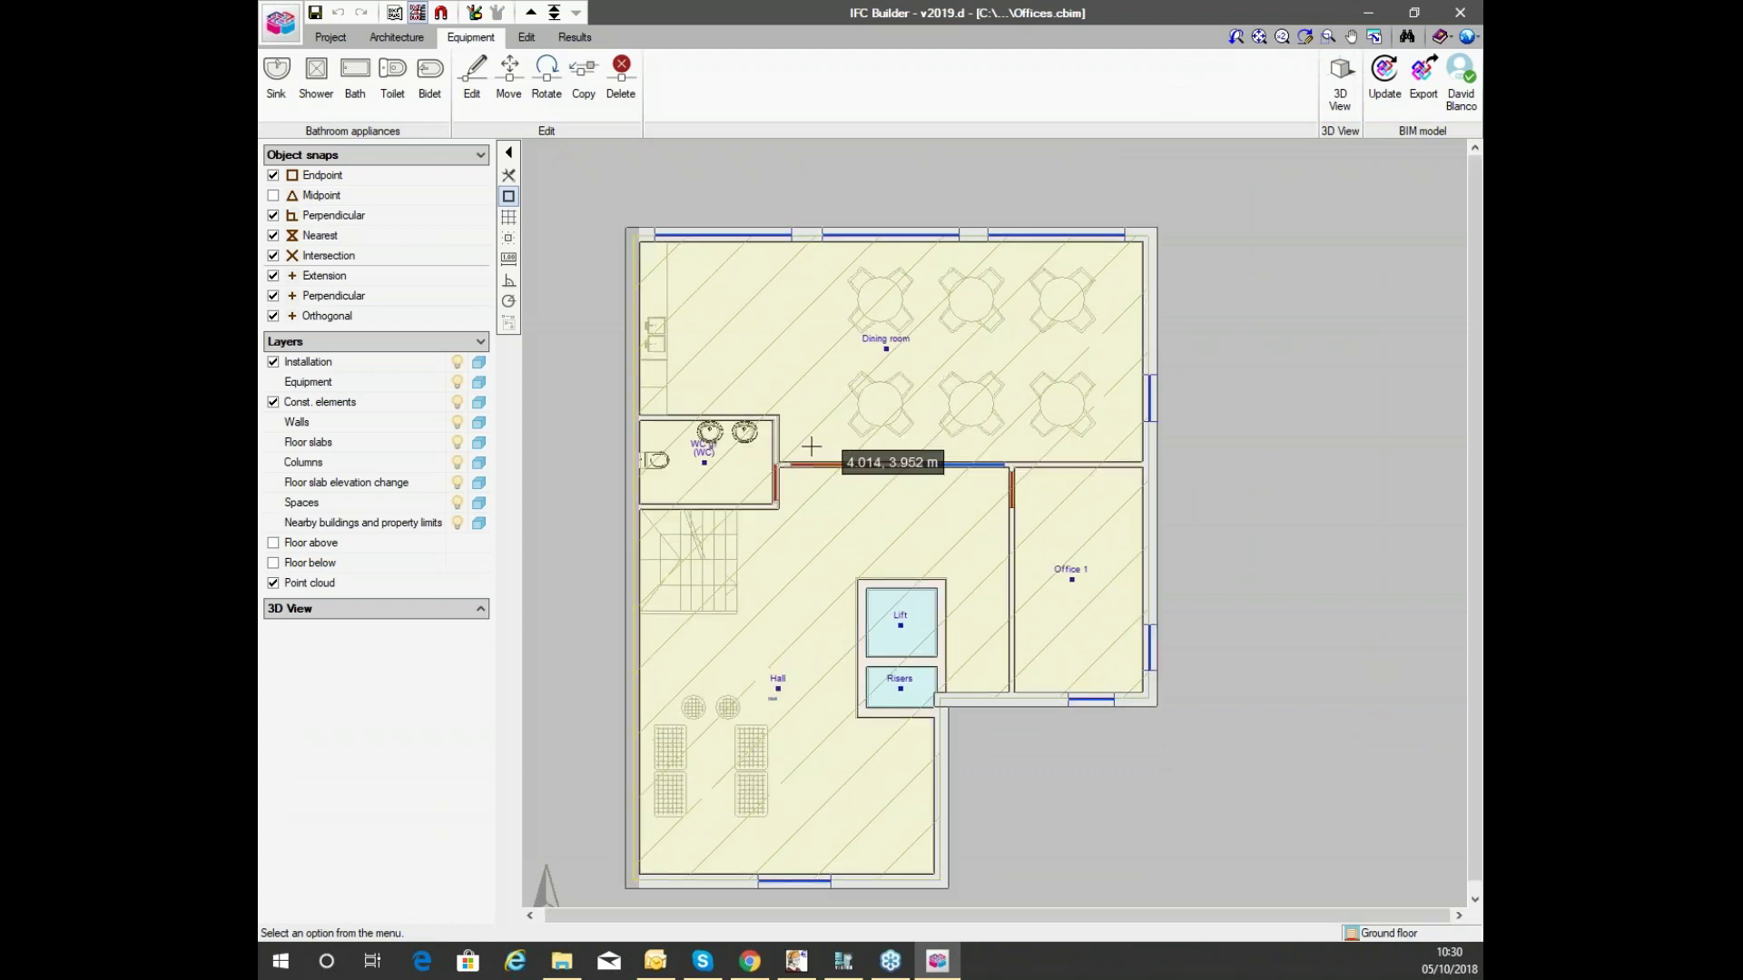
scroll(998, 367, "down", 1)
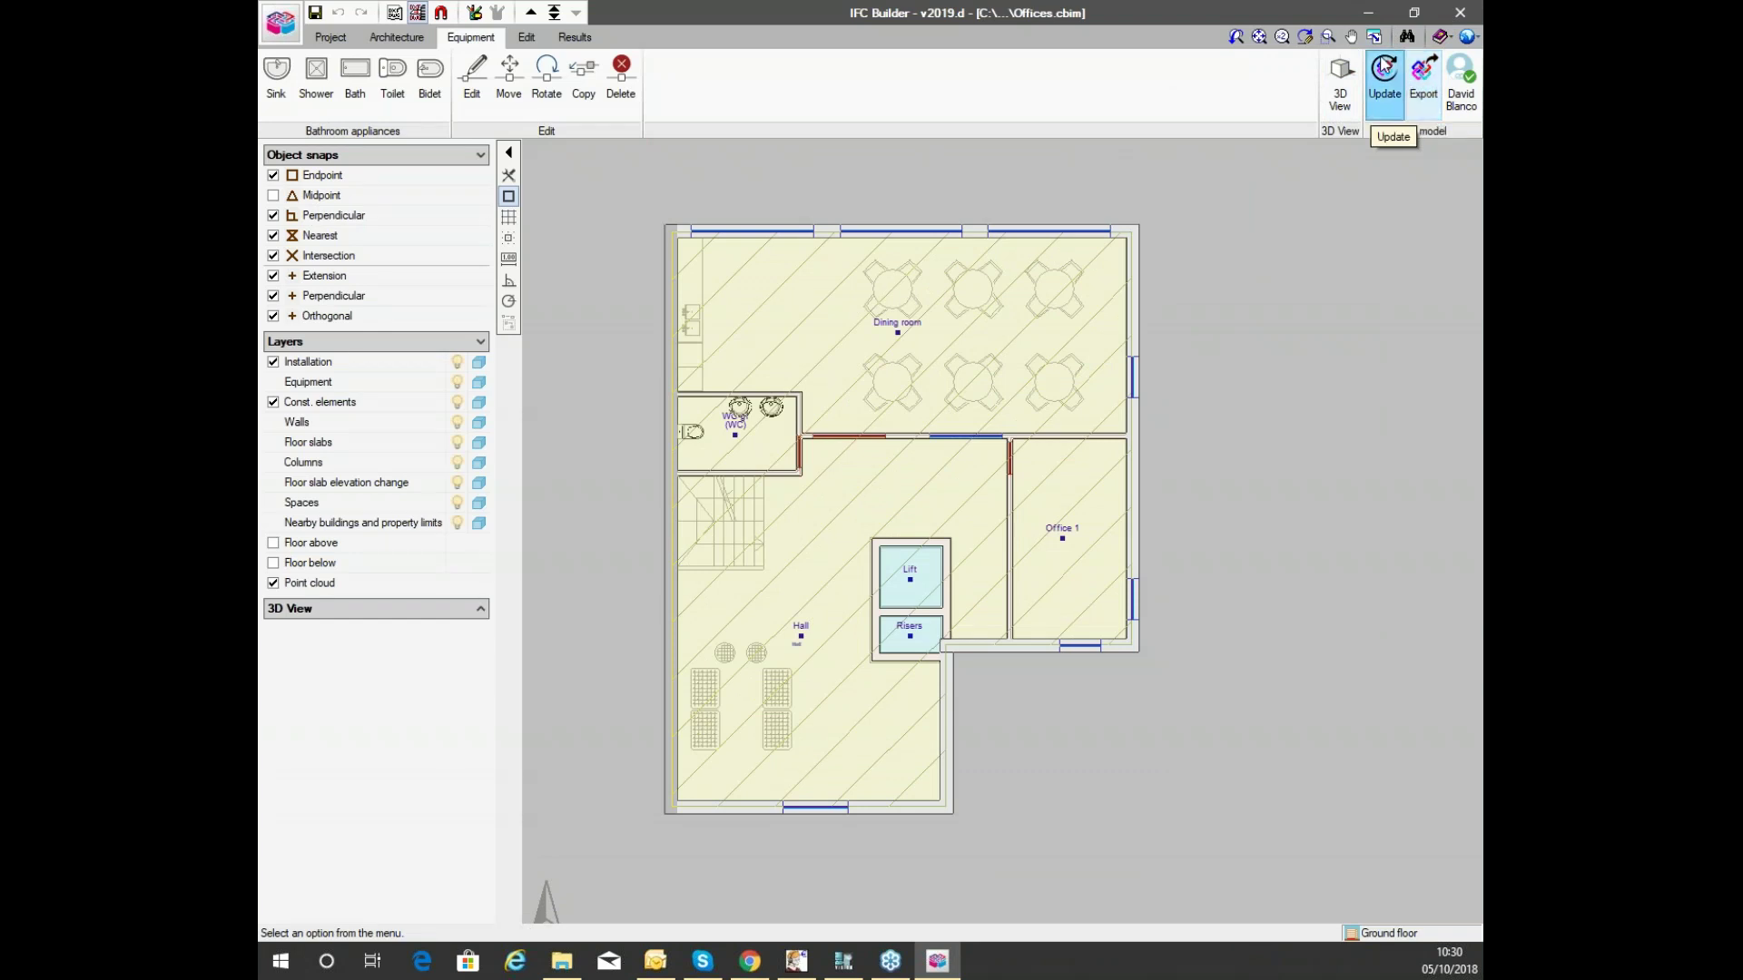
left_click(1424, 77)
left_click_drag(867, 324, 845, 256)
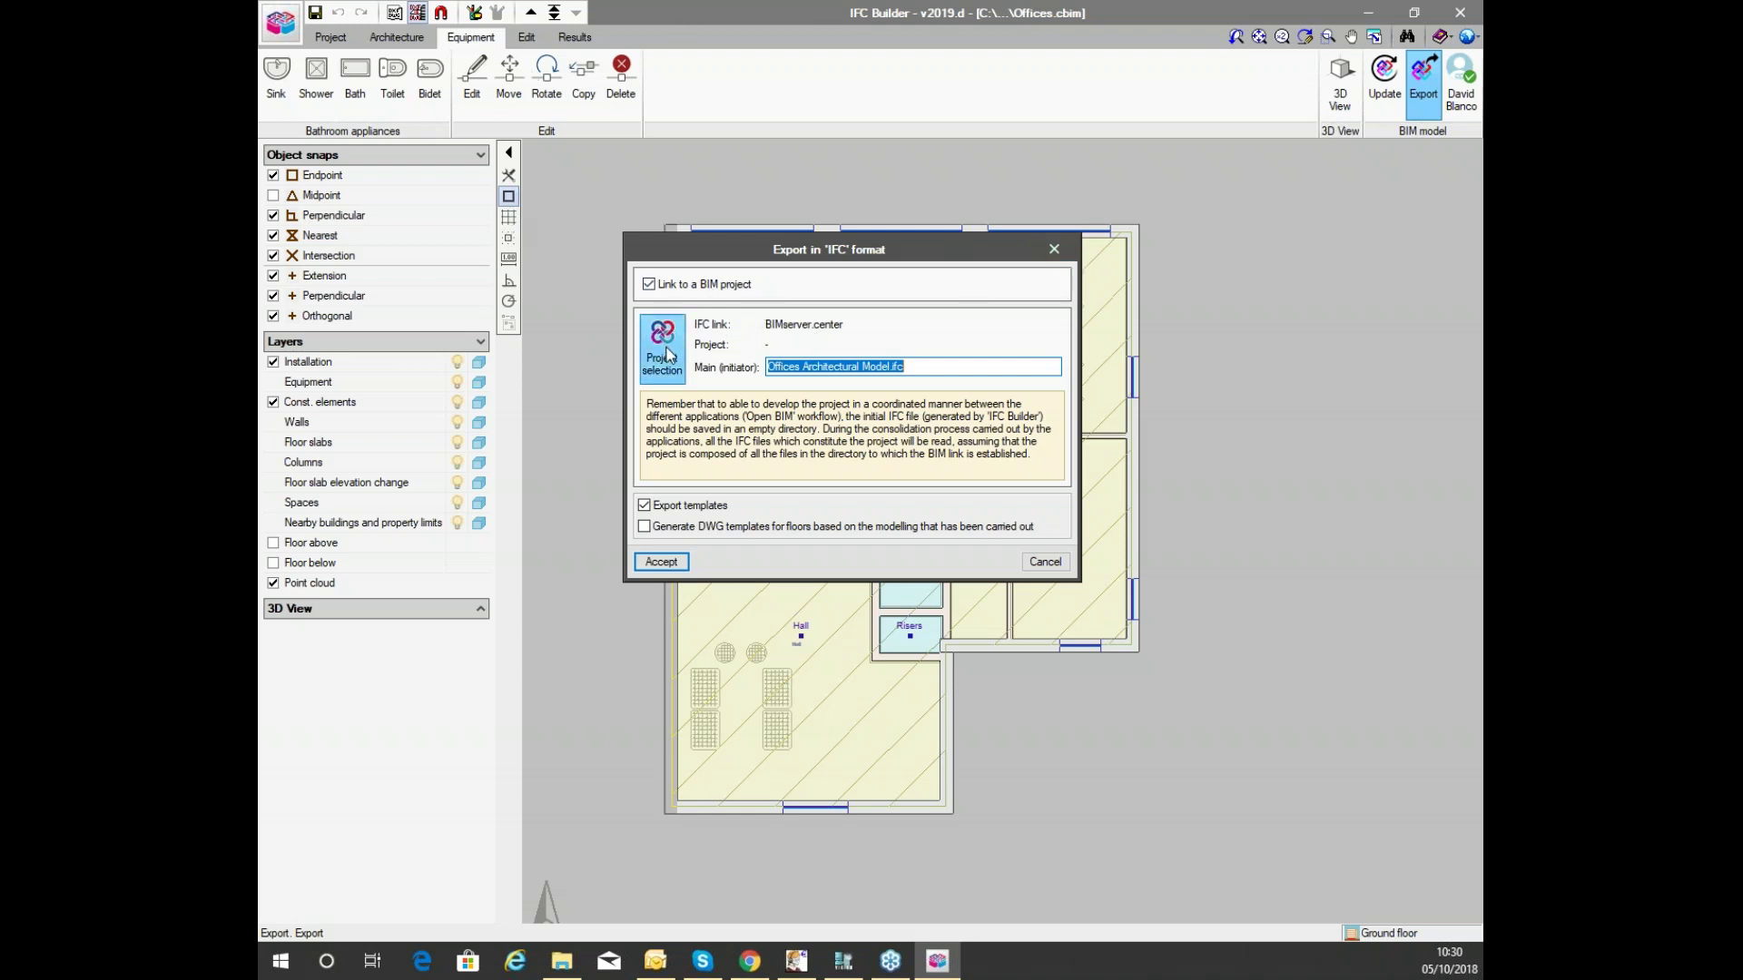
Browse existing BIMserver.center projects such as Offices and Seminar_Loads_October, then cancel without choosing.
left_click(667, 354)
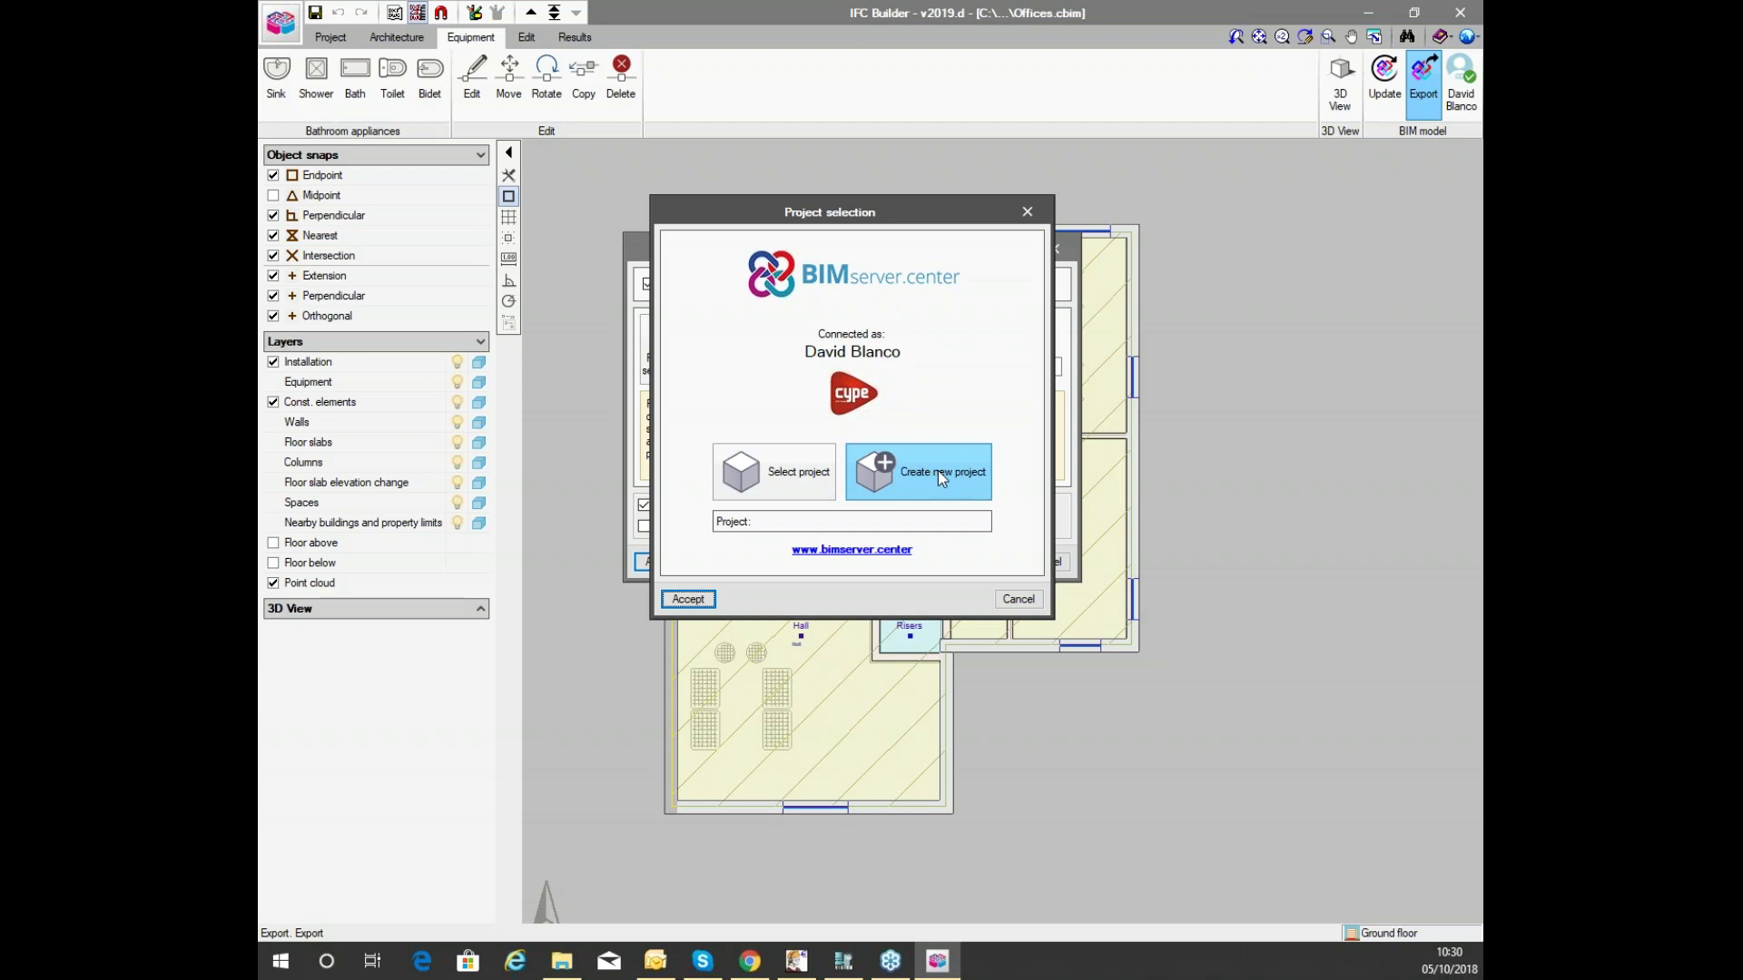
left_click(806, 472)
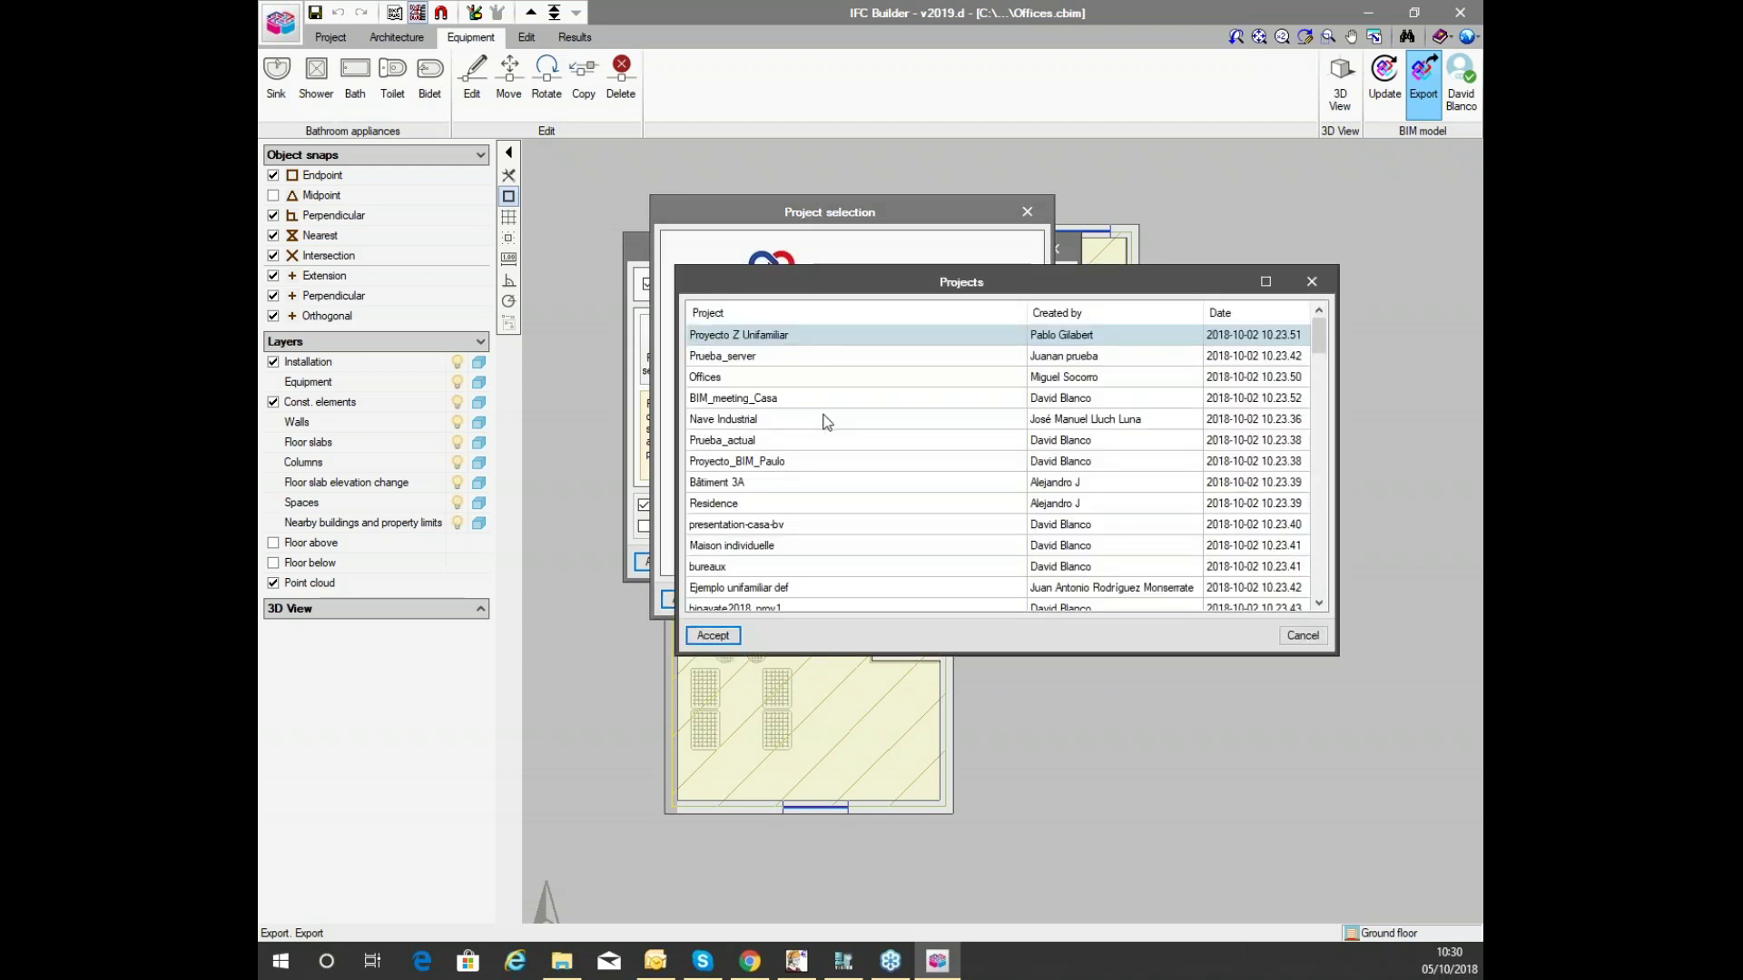
left_click(743, 378)
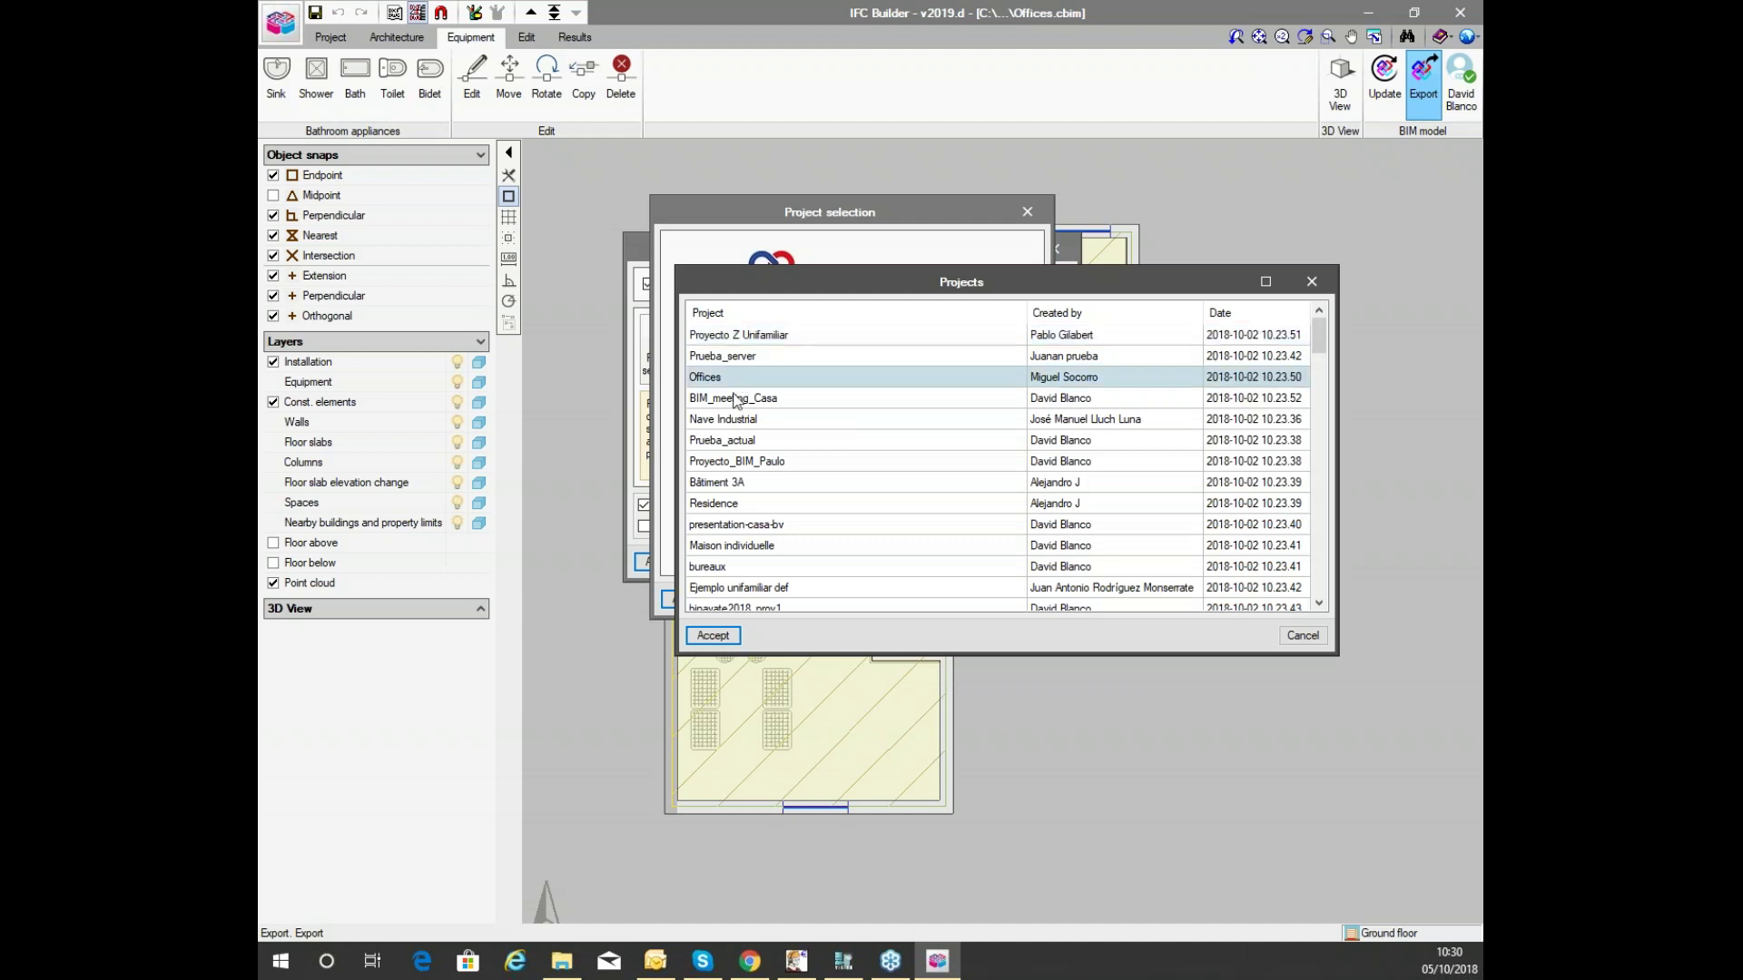
scroll(786, 404, "down", 5)
scroll(786, 404, "down", 12)
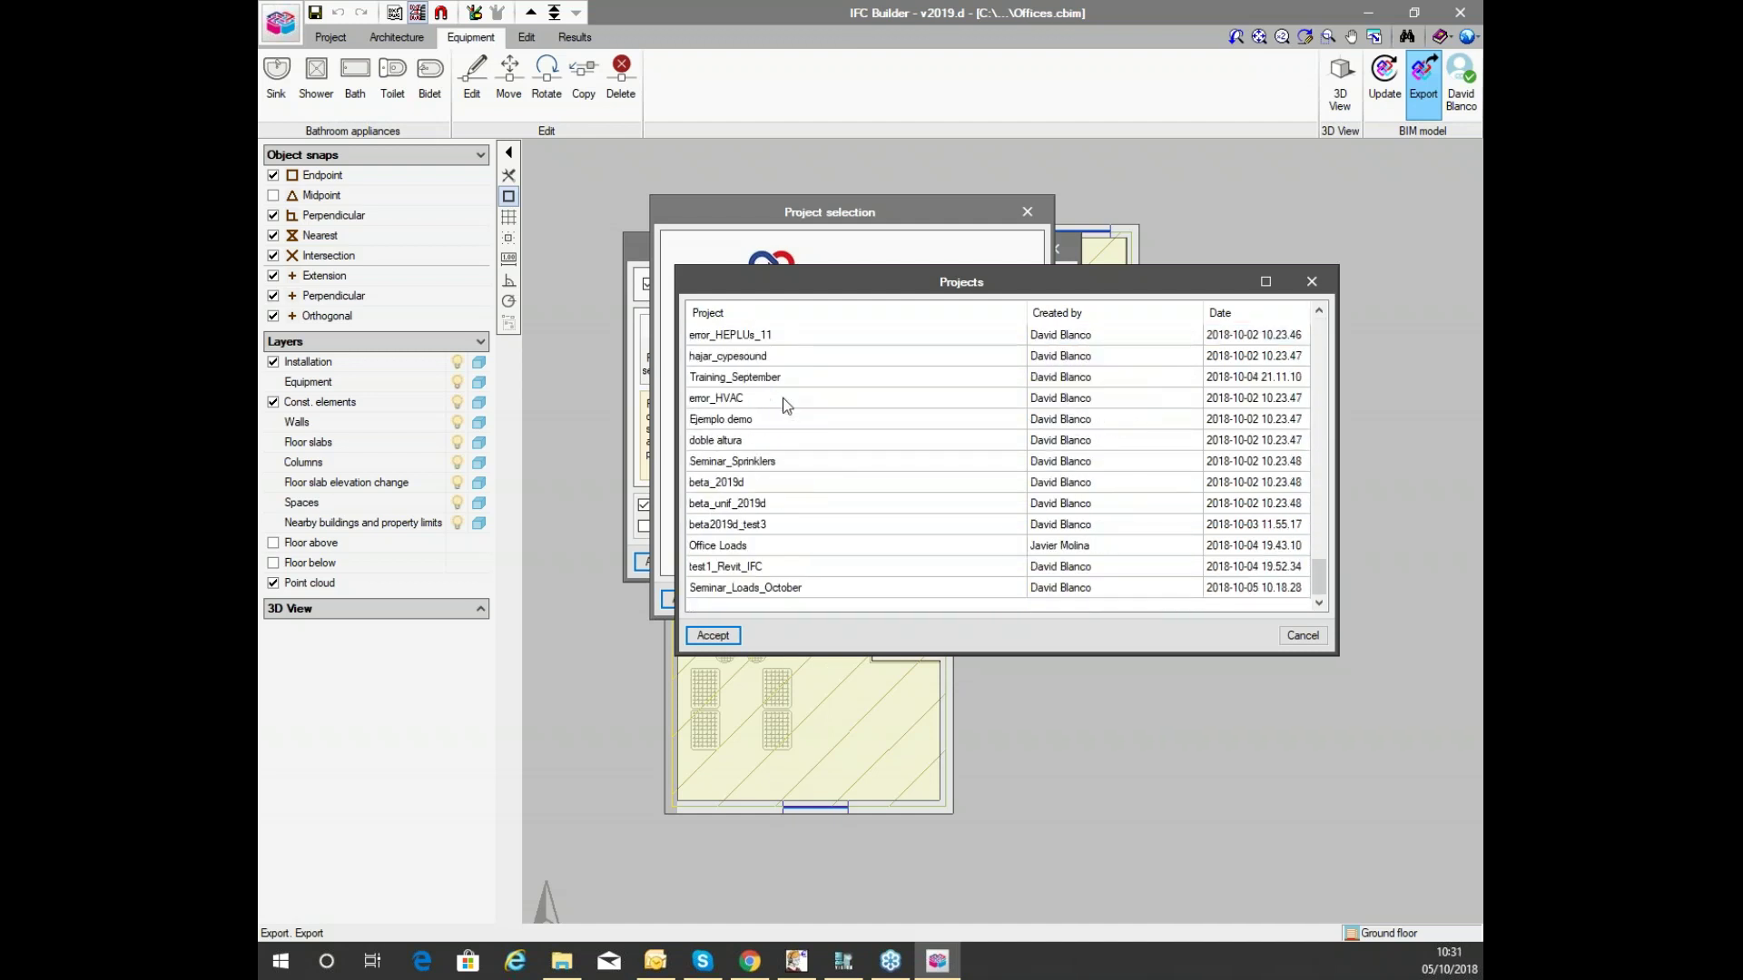
scroll(791, 355, "down", 5)
left_click(739, 588)
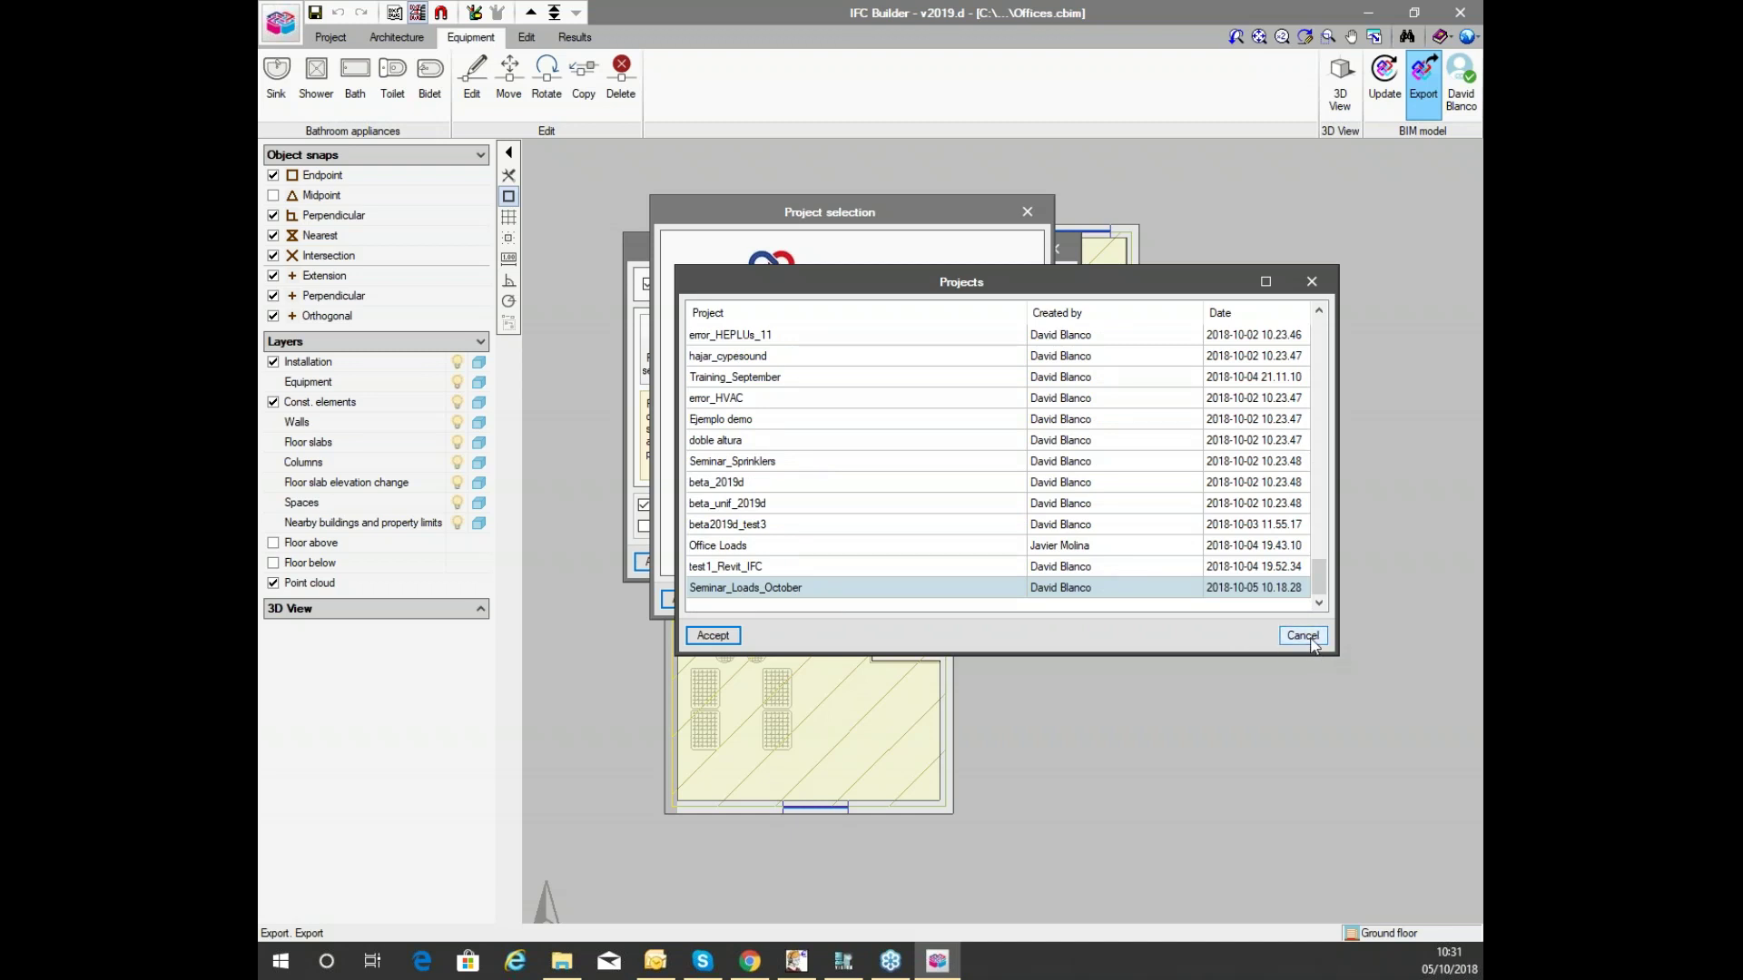
left_click(1306, 636)
left_click(962, 479)
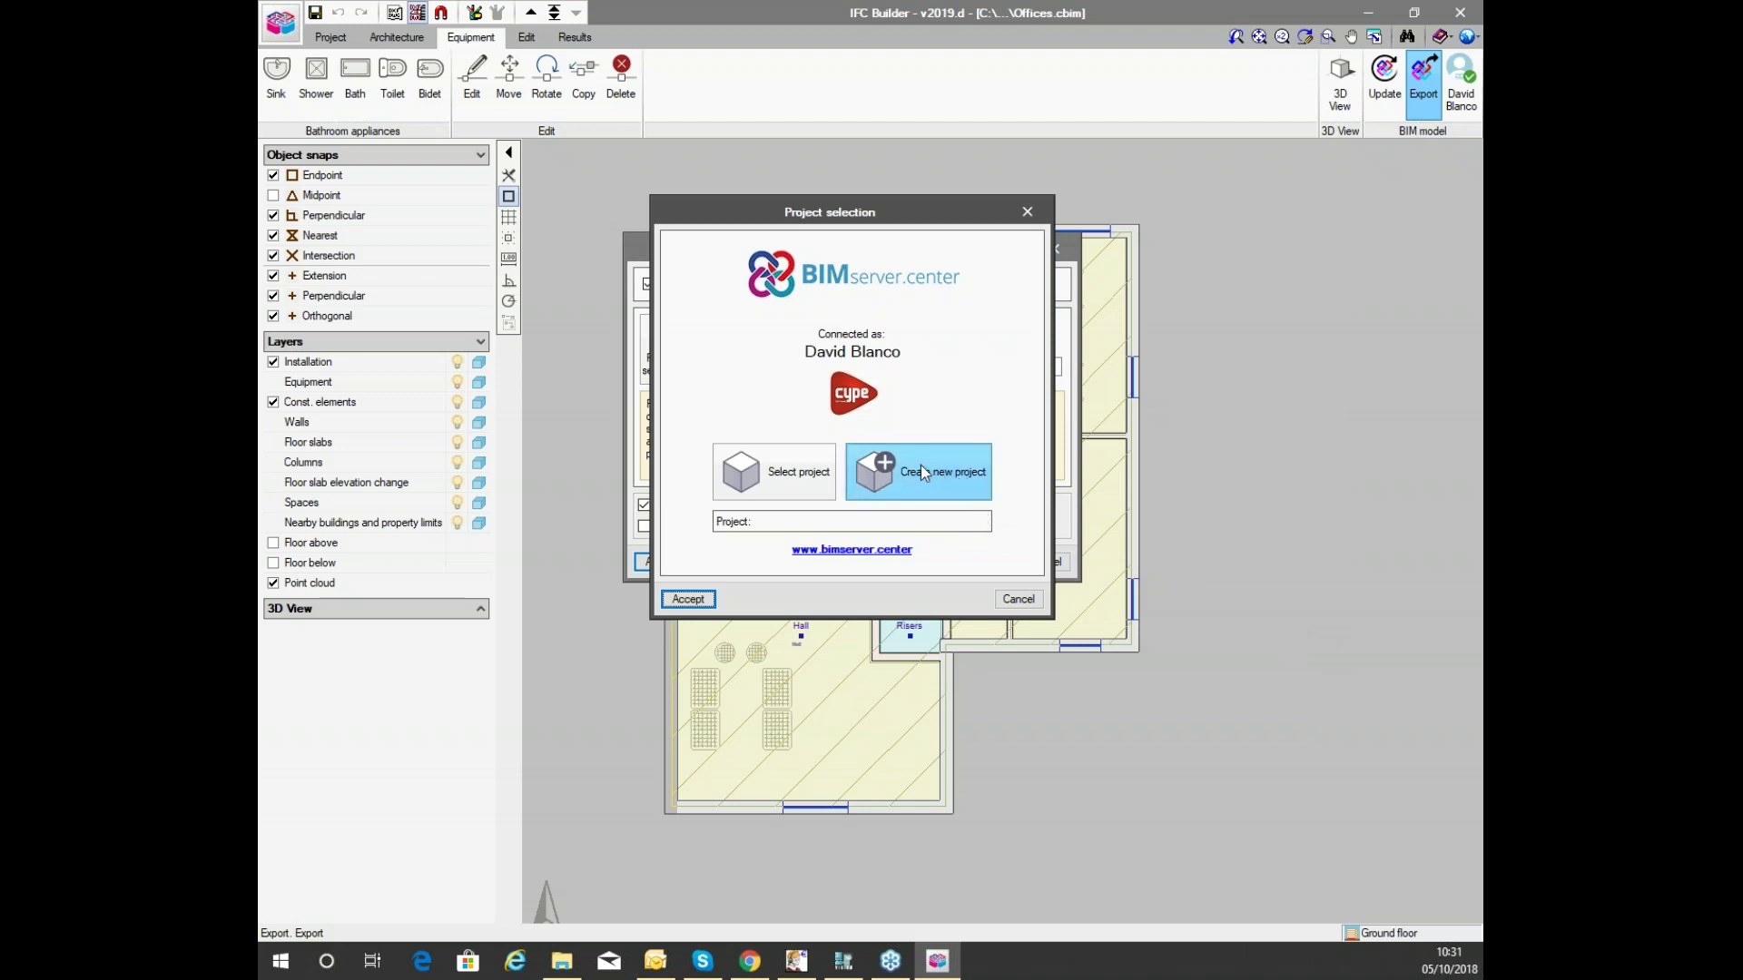
Create project test2-seminar: type Courses and seminars, Not visible, collaboration requests Closed.
left_click(921, 467)
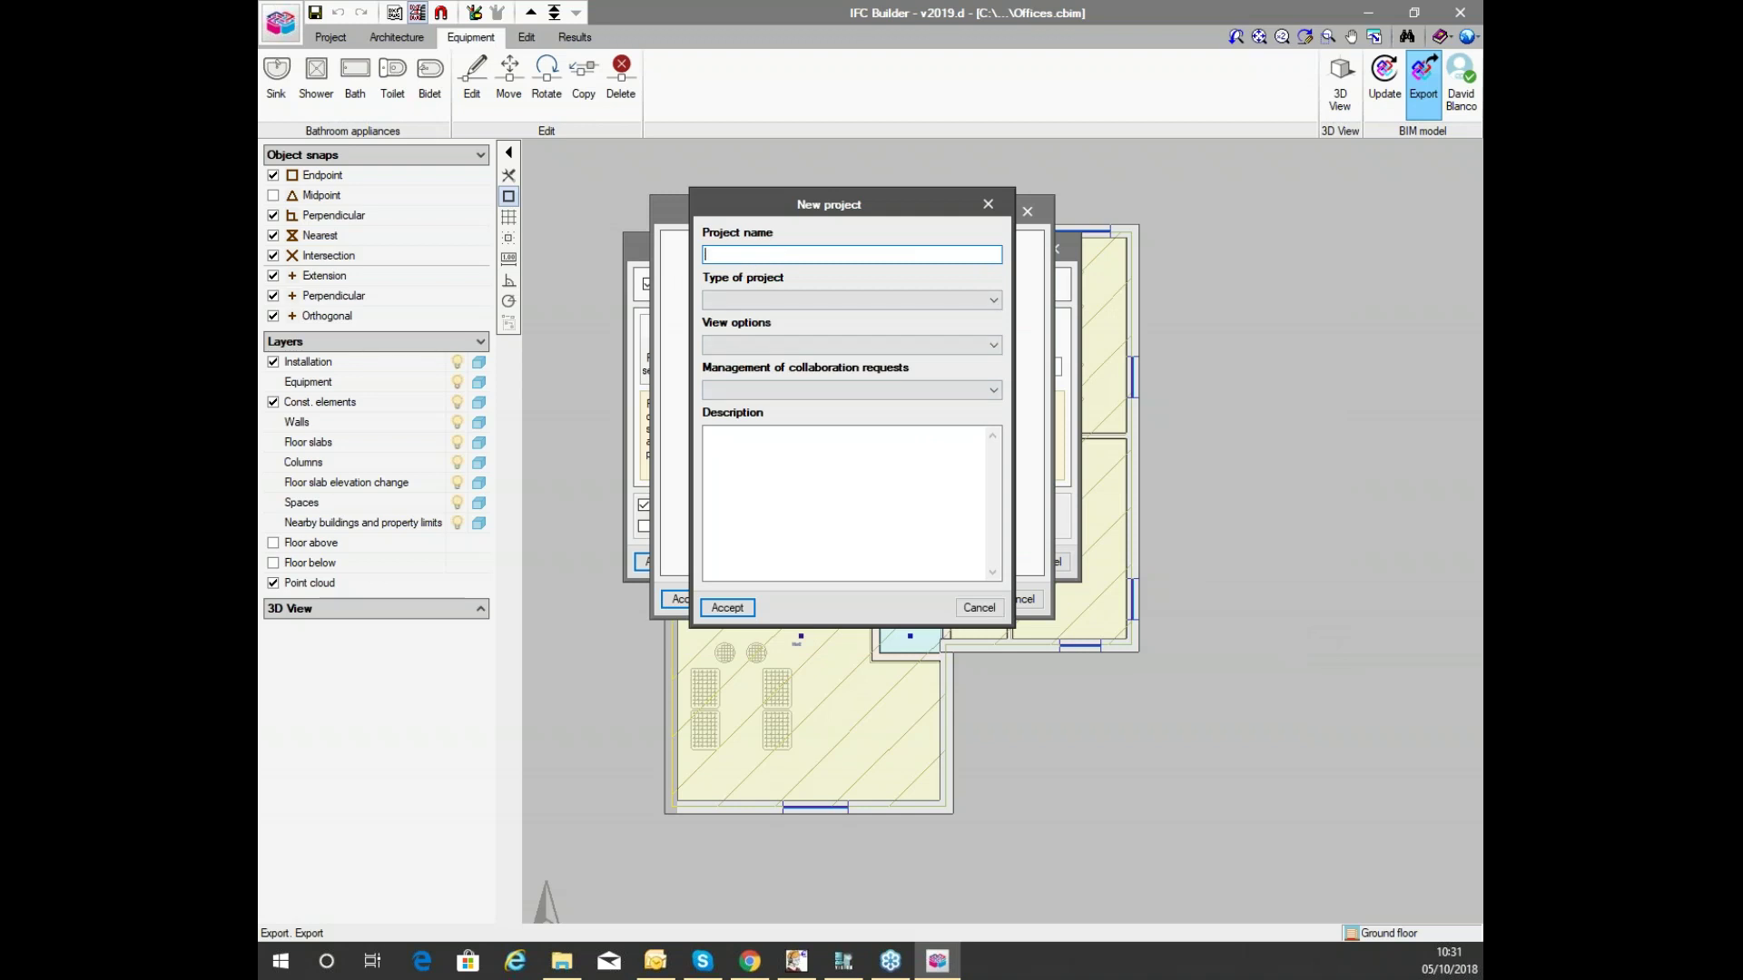
type("test2-seminar")
left_click(761, 294)
left_click(739, 343)
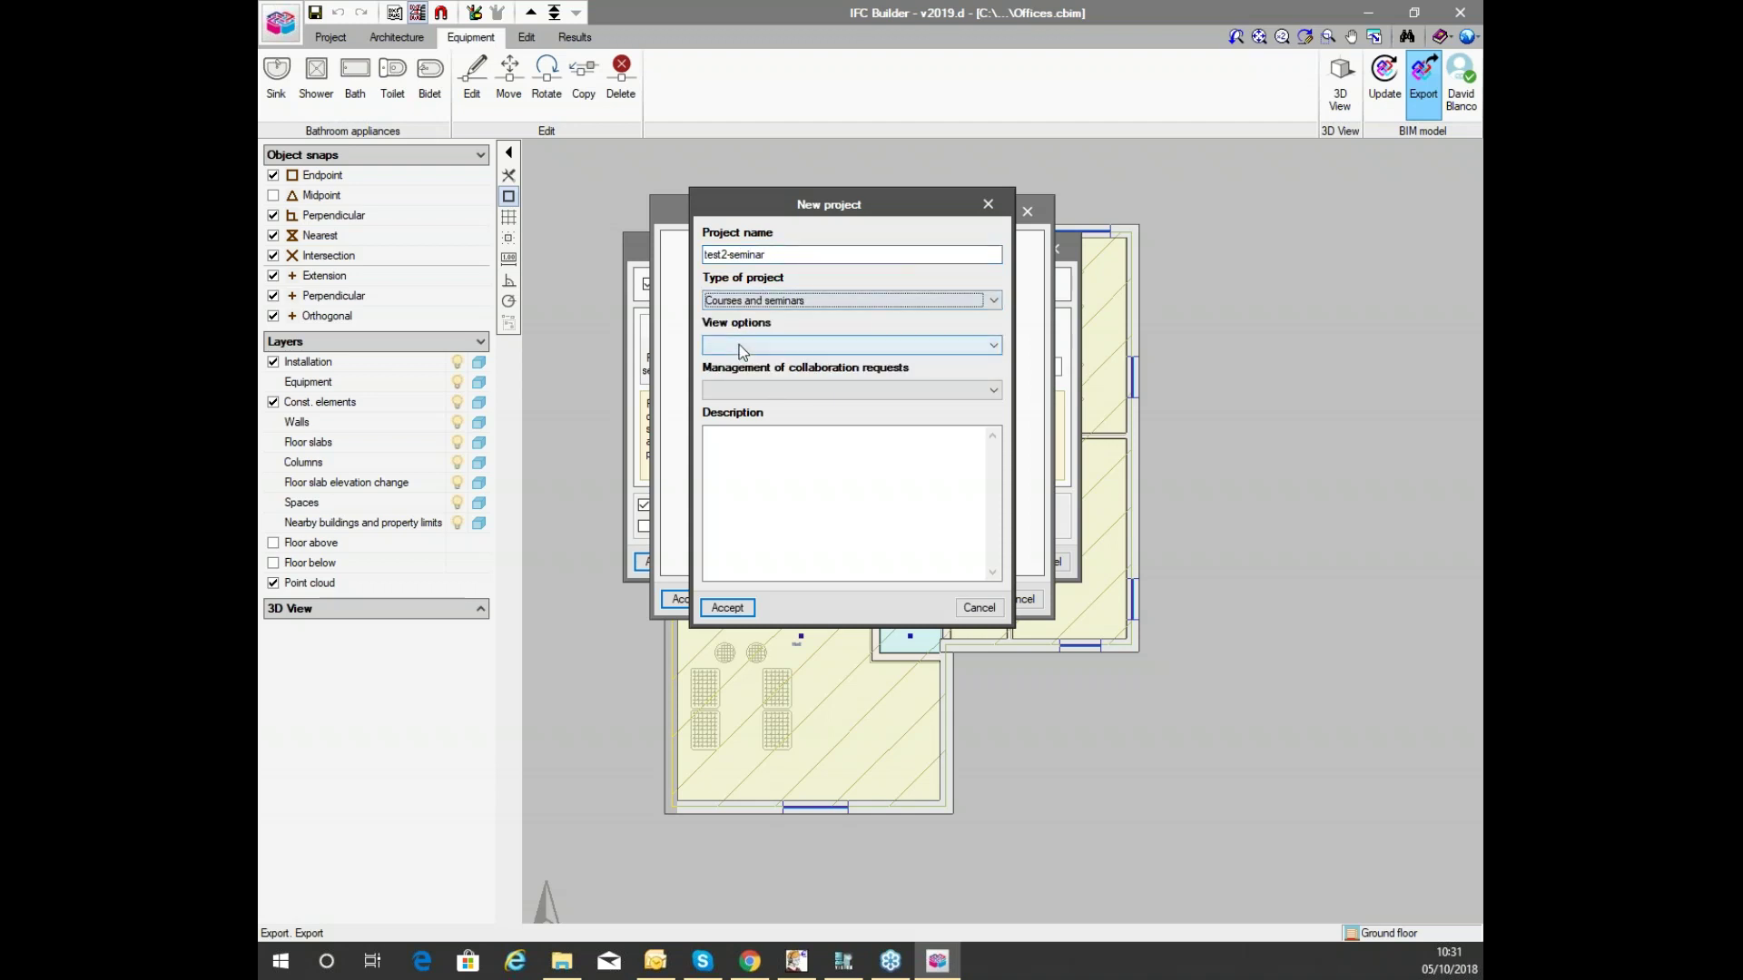
left_click(739, 345)
left_click(757, 387)
left_click(757, 389)
left_click(756, 432)
left_click(728, 607)
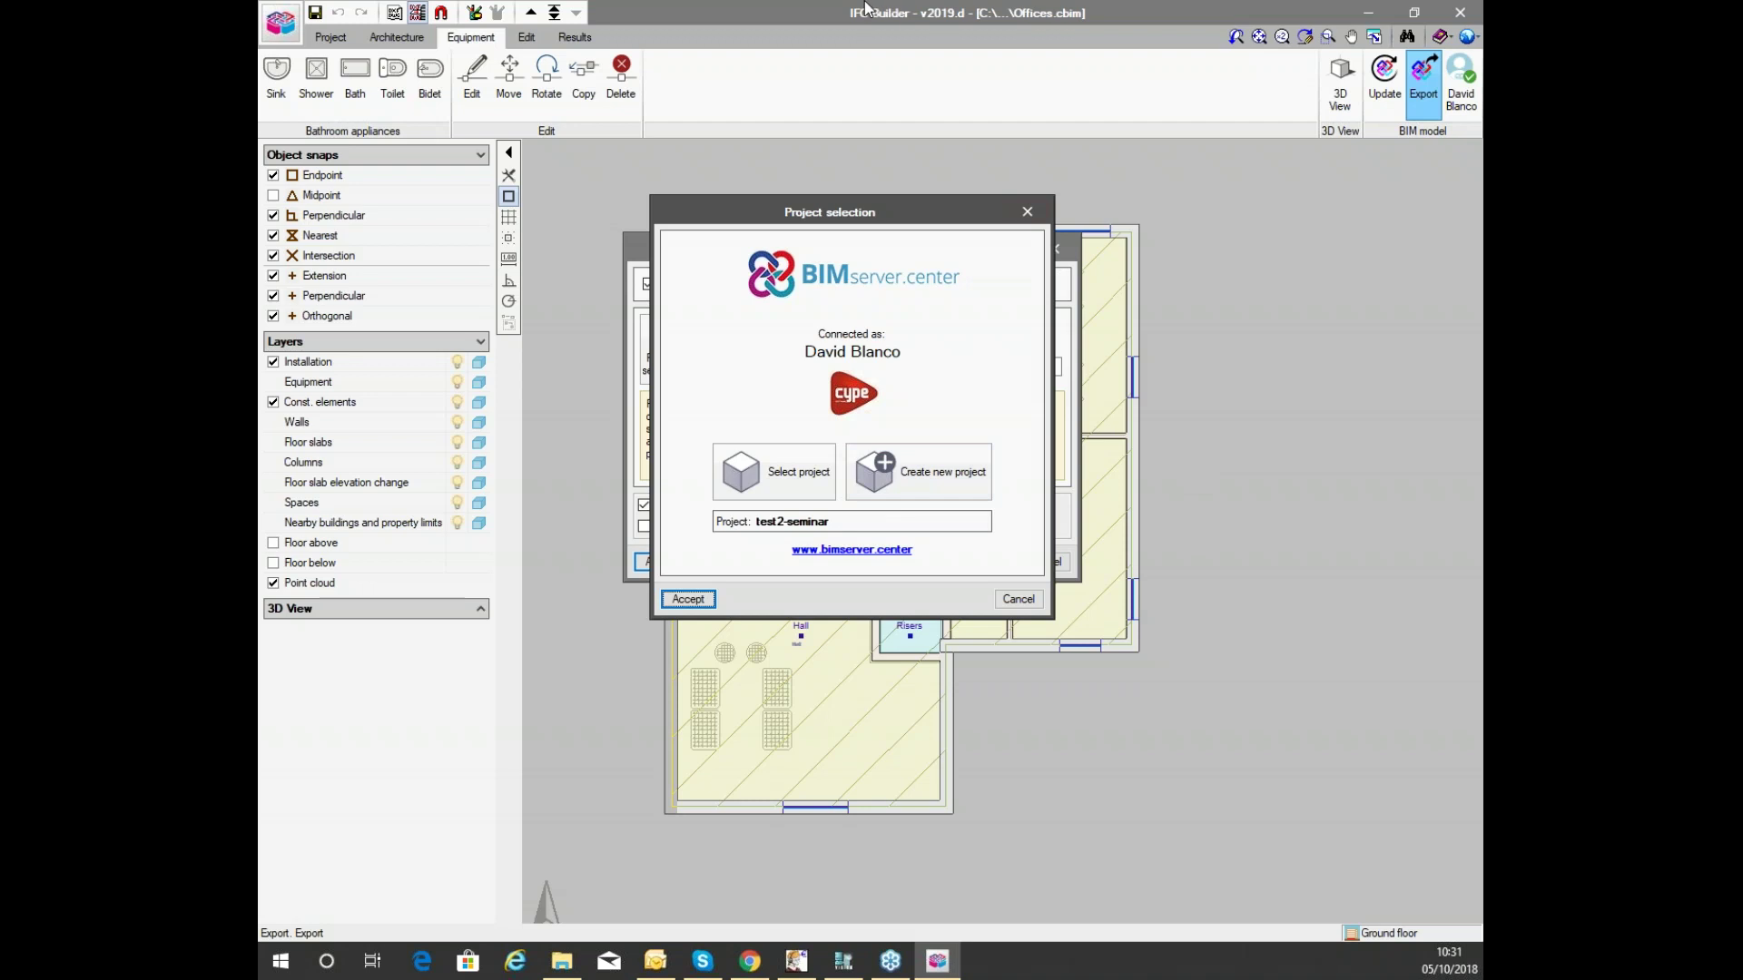
Confirm test2-seminar and export Offices Architectural Model.ifc, dismissing the completion message.
left_click(688, 599)
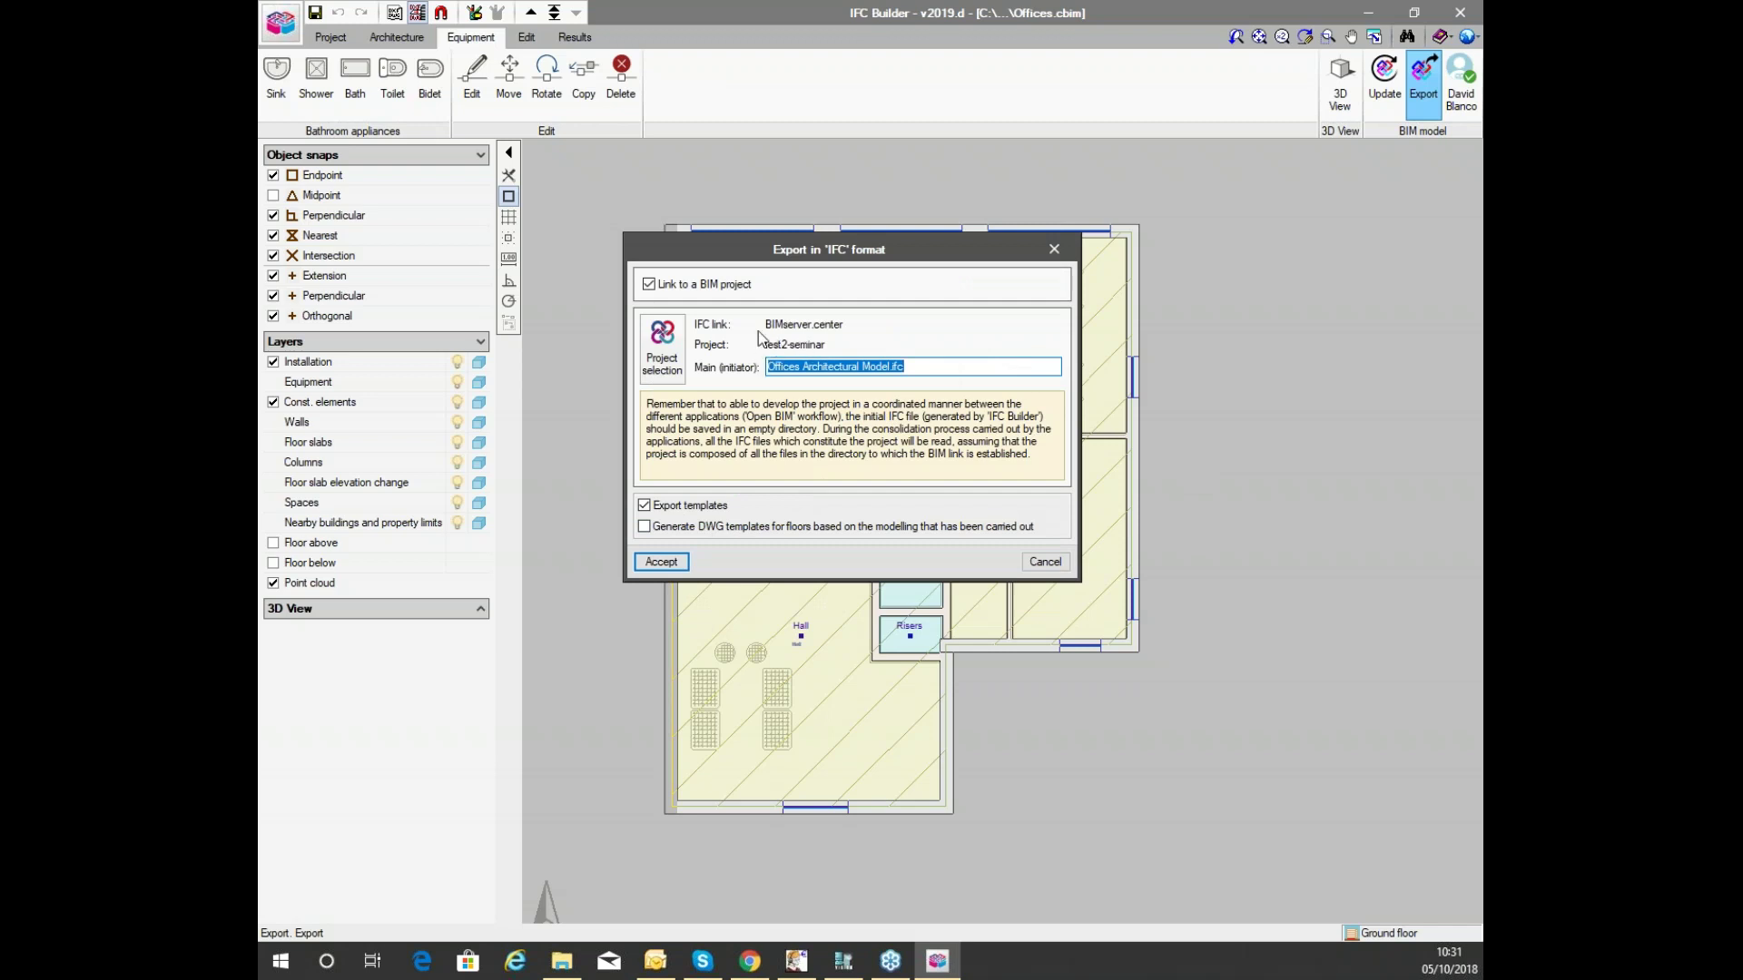
left_click(917, 364)
left_click(648, 562)
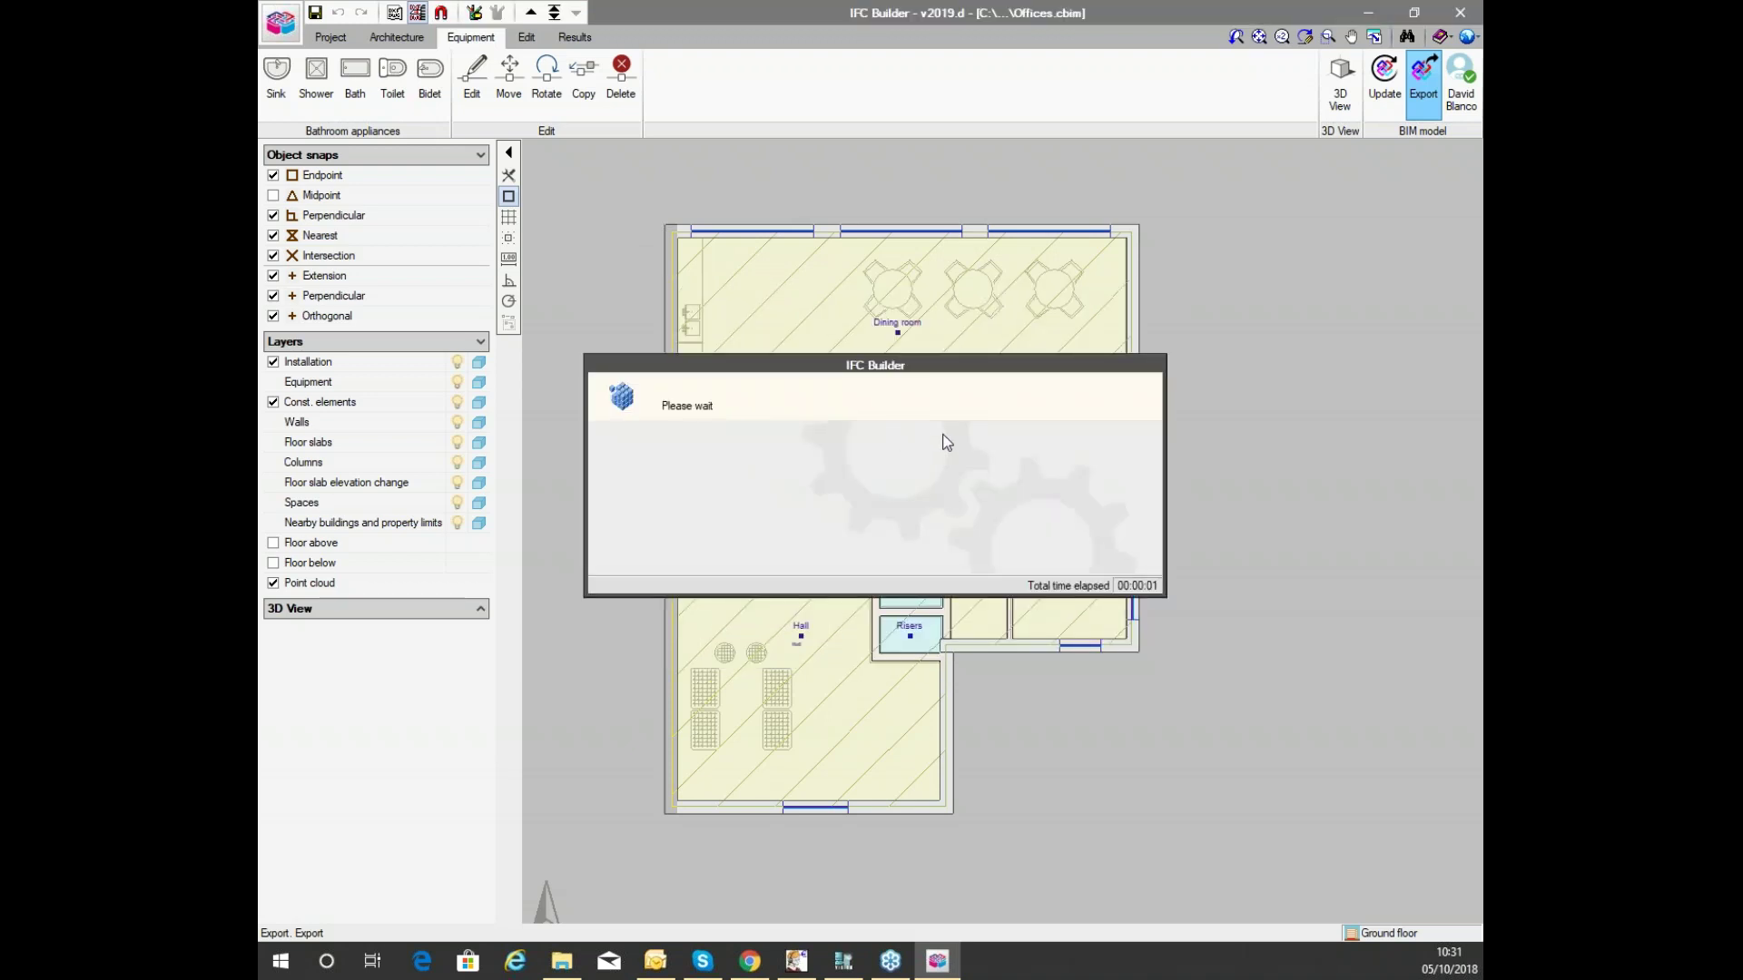
left_click(882, 531)
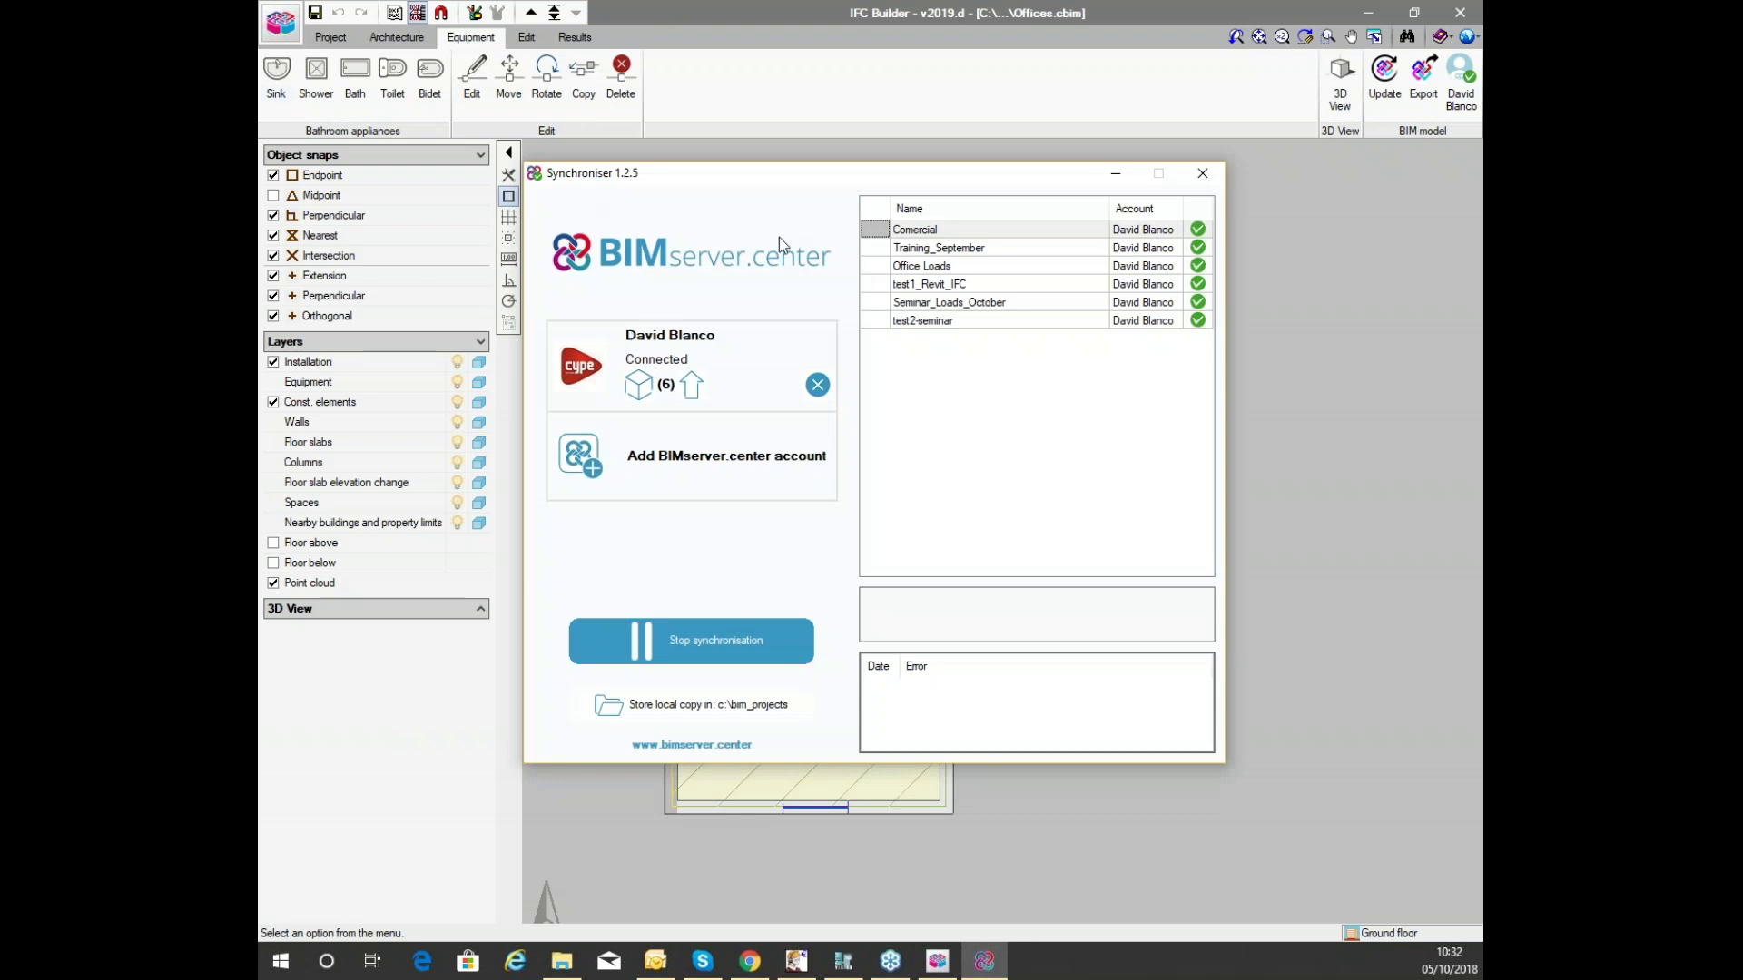
Select test2-seminar in the Synchroniser's project list.
left_click(944, 321)
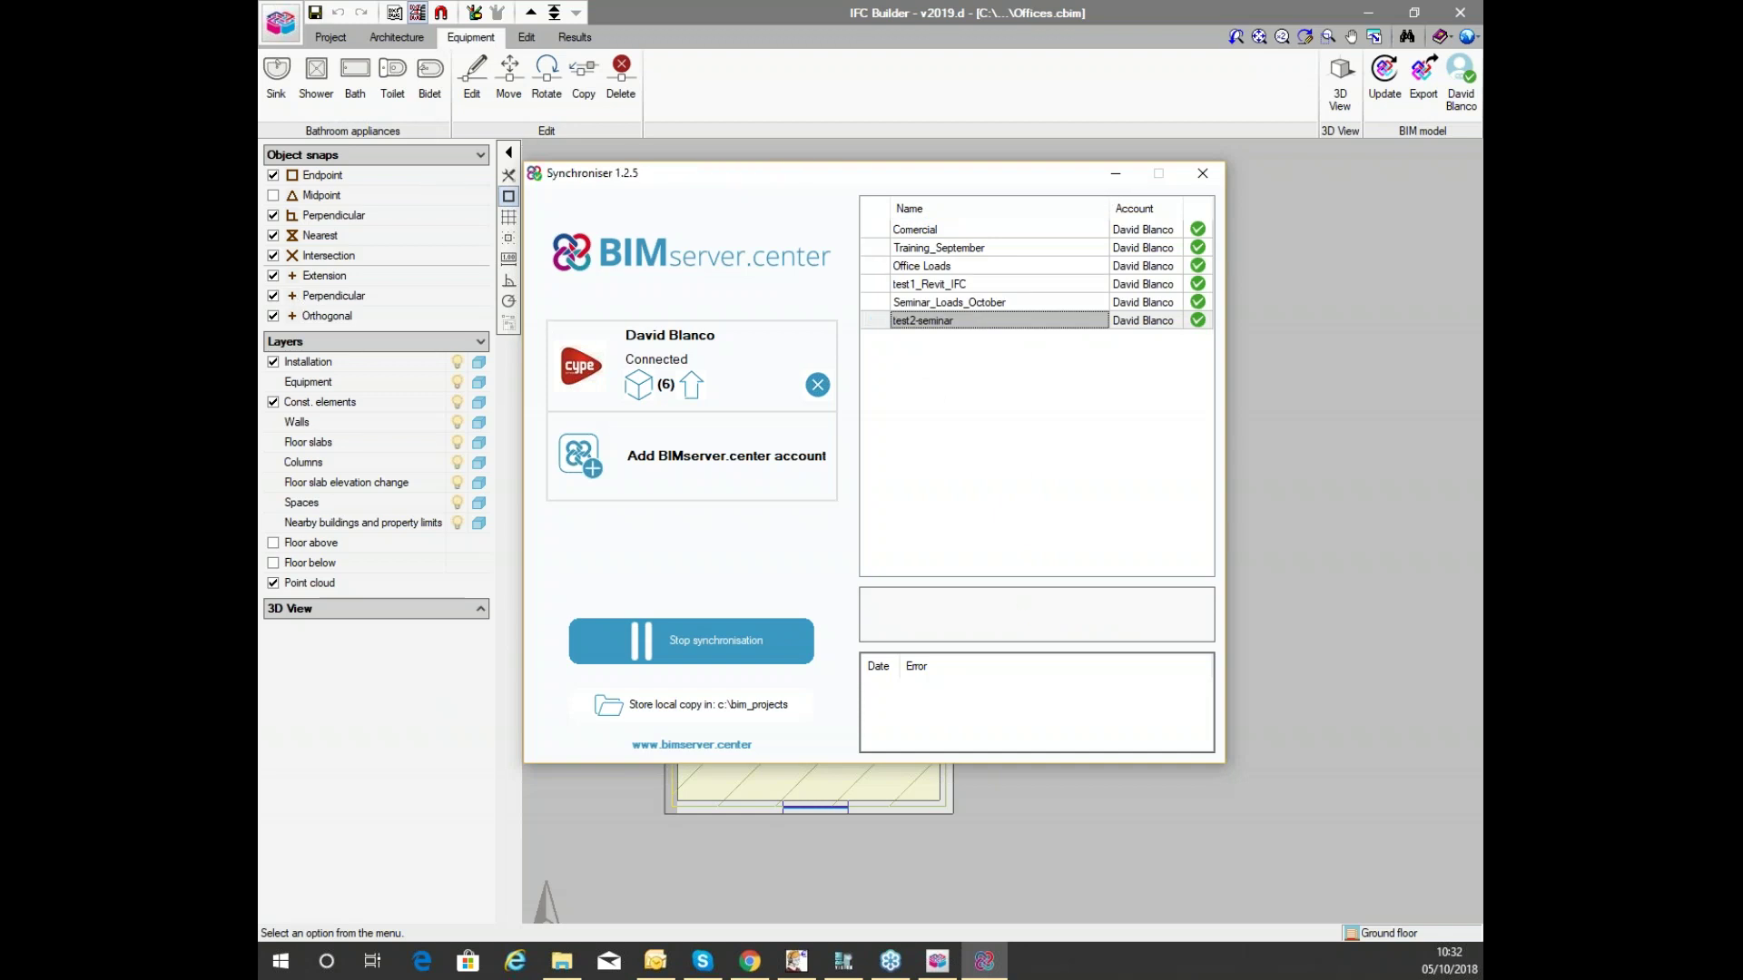
Open test2-seminar's files online and view Offices Architectural Model.ifc in 3D from above.
left_click_drag(263, 8, 854, 0)
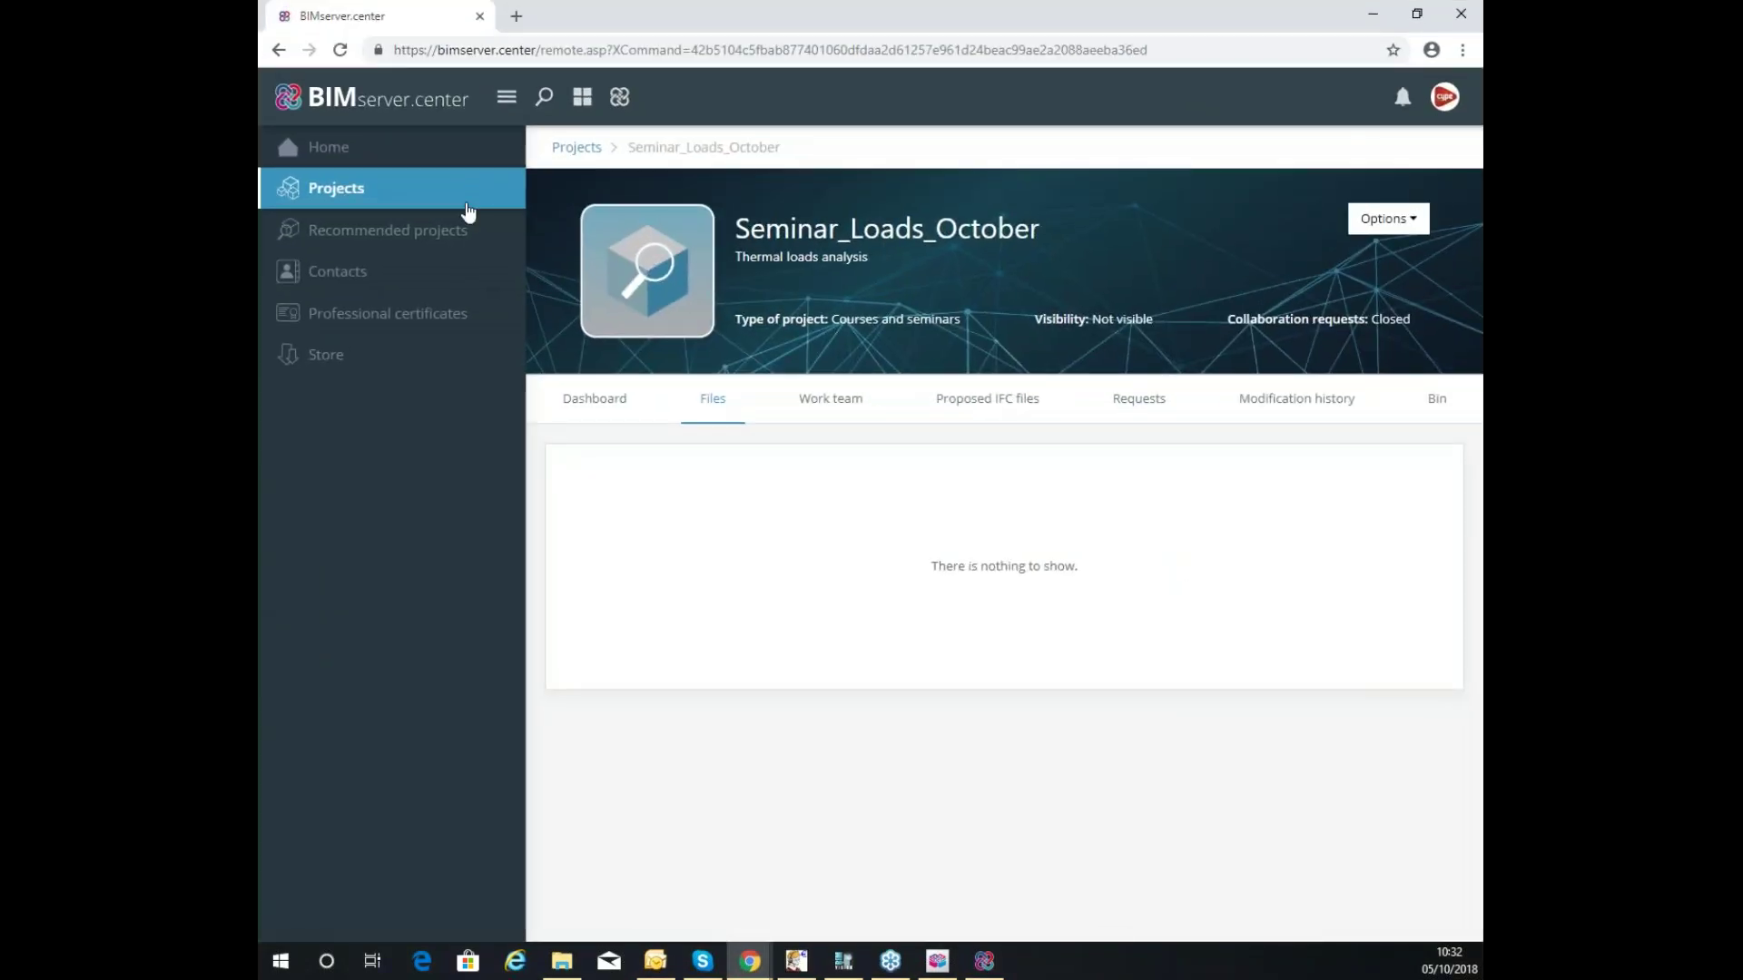
left_click(335, 189)
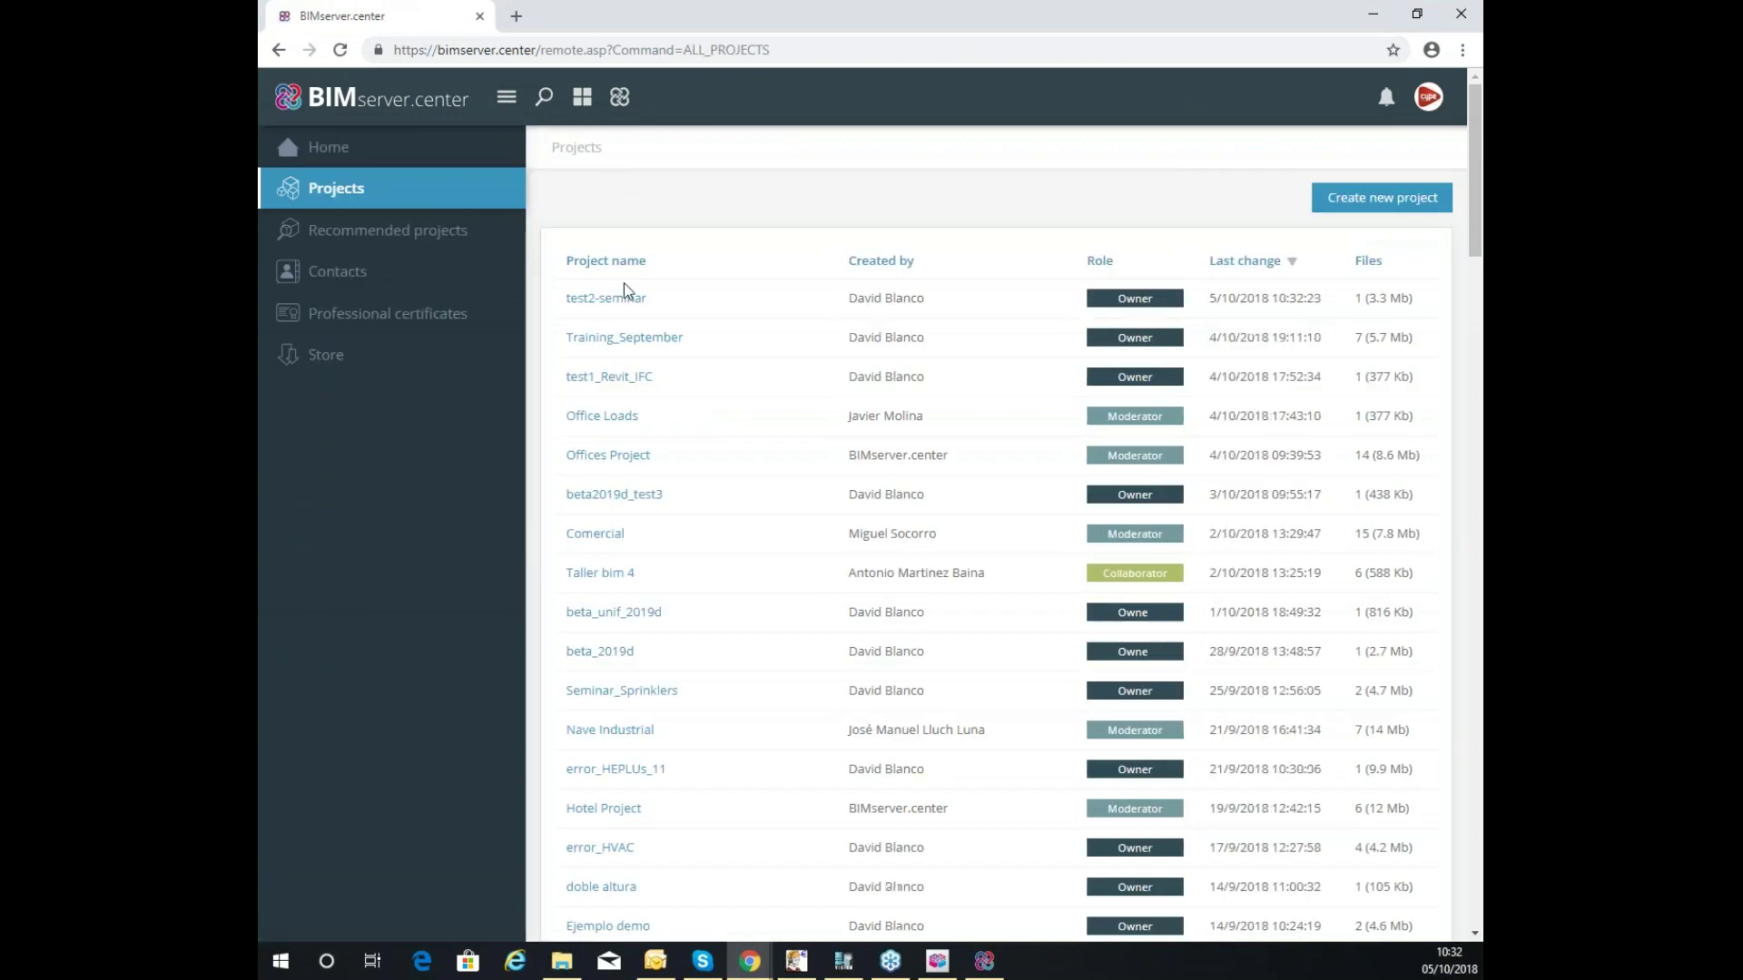
left_click(626, 301)
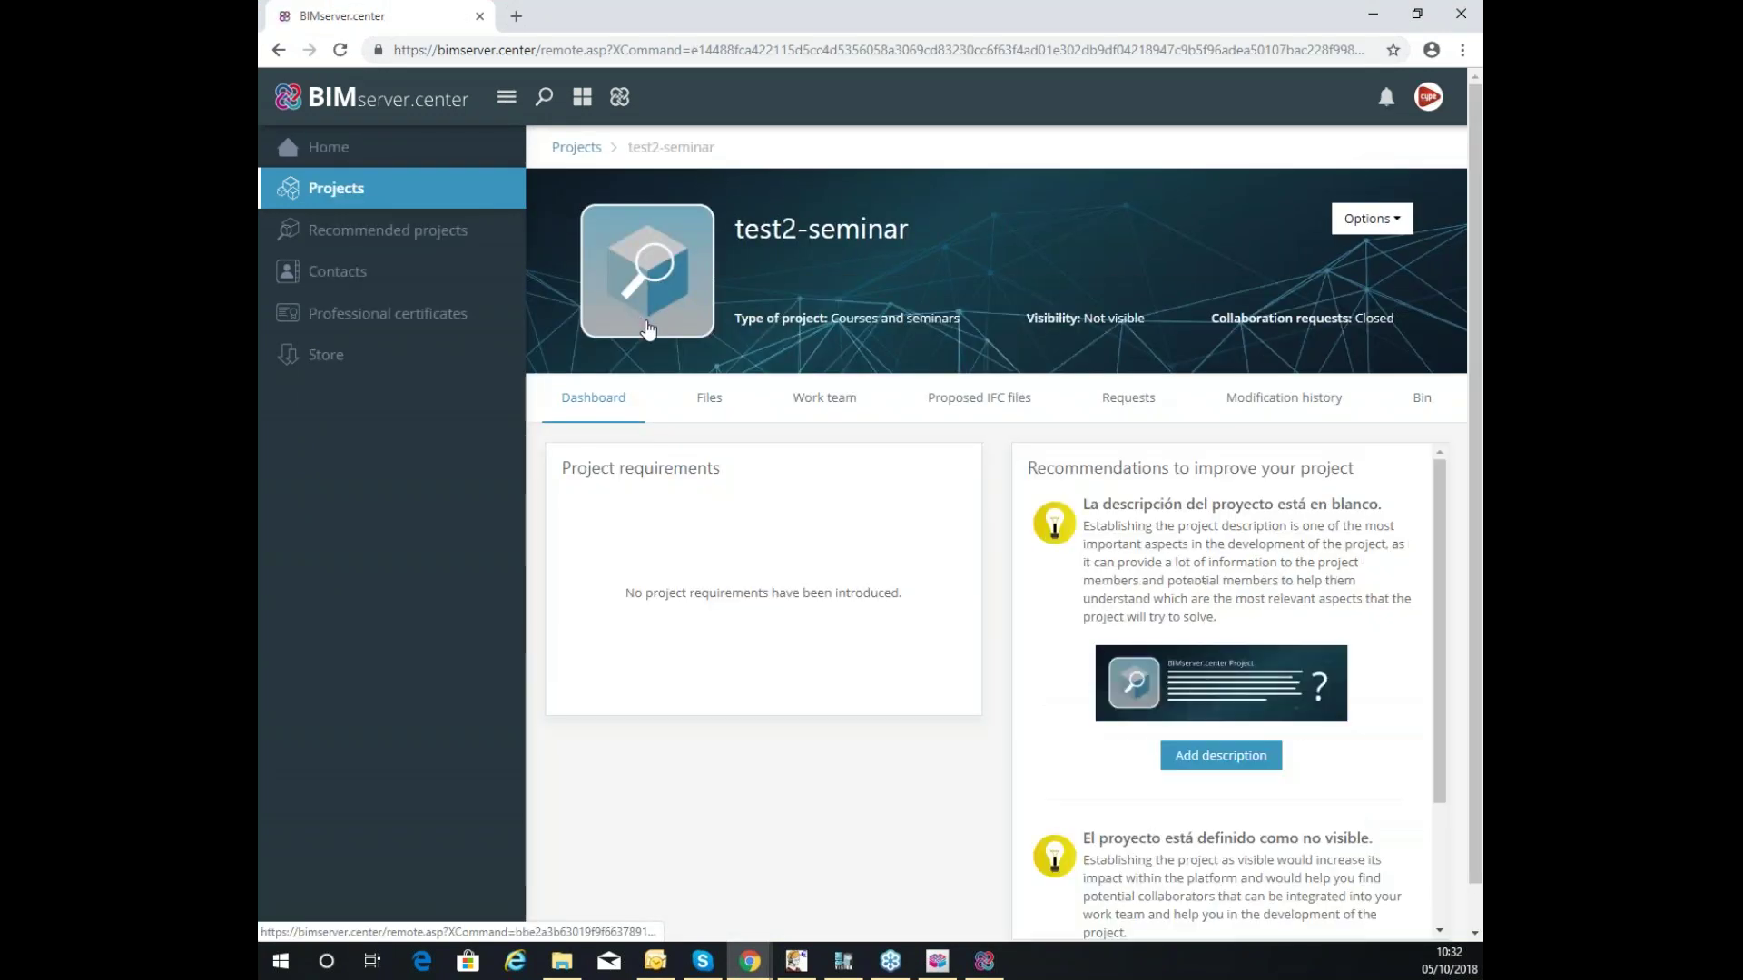
left_click(705, 398)
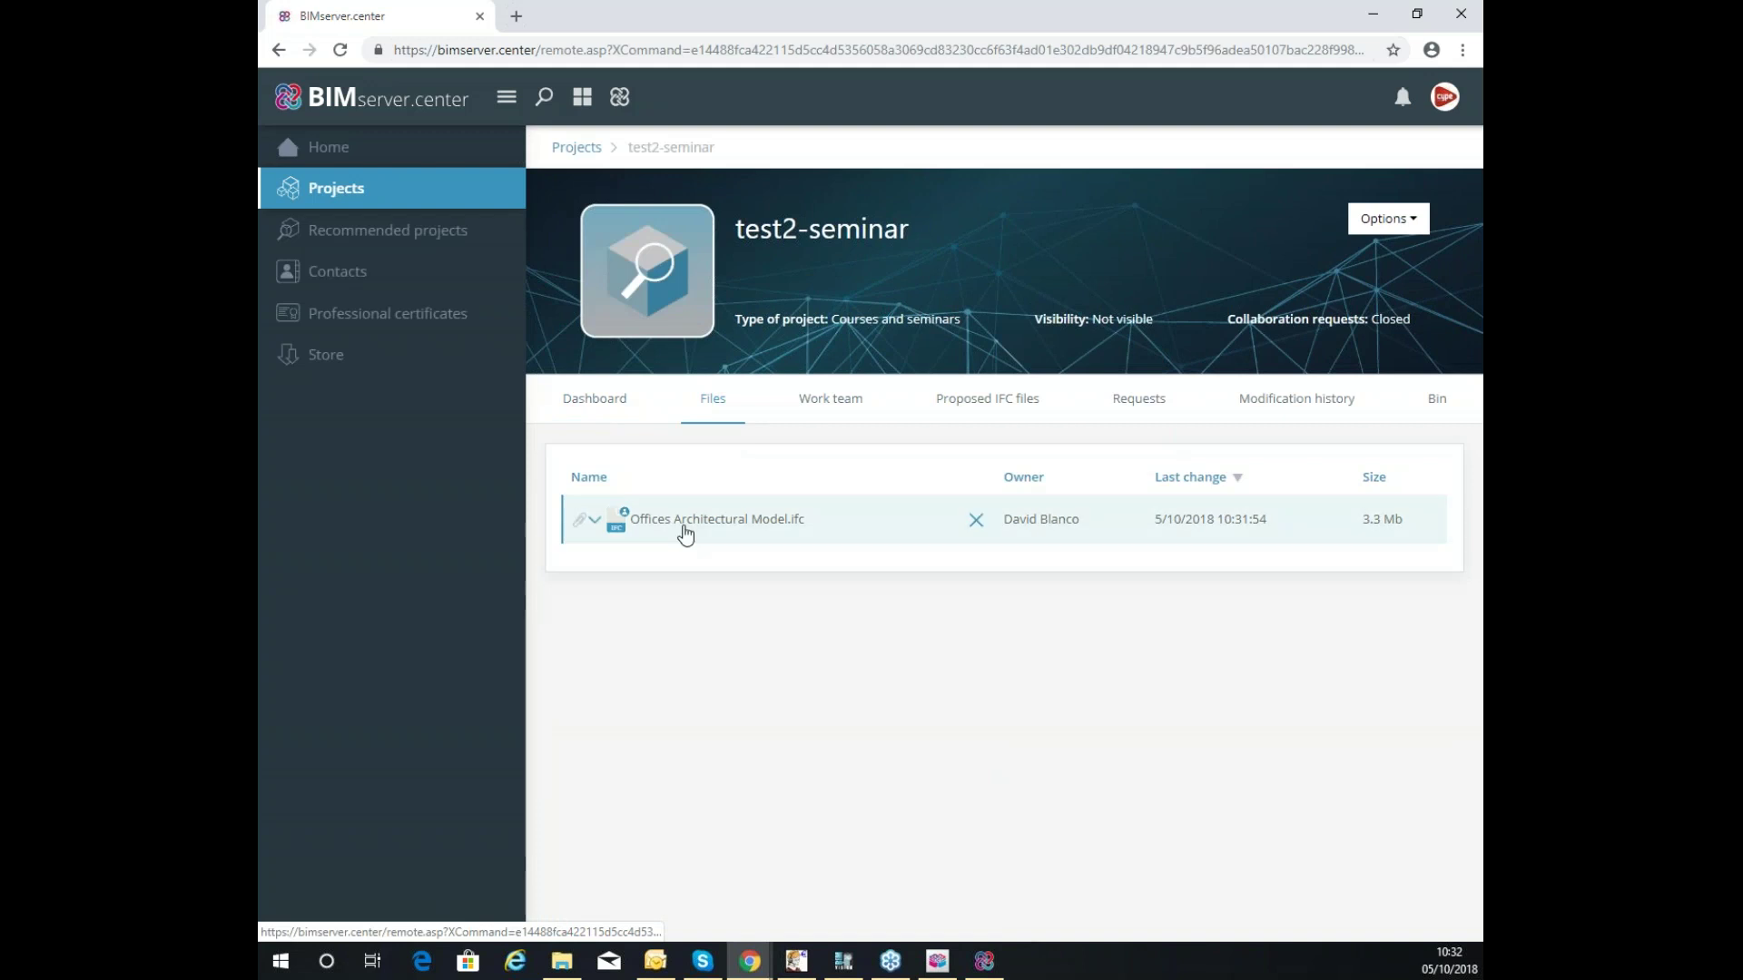
left_click(594, 519)
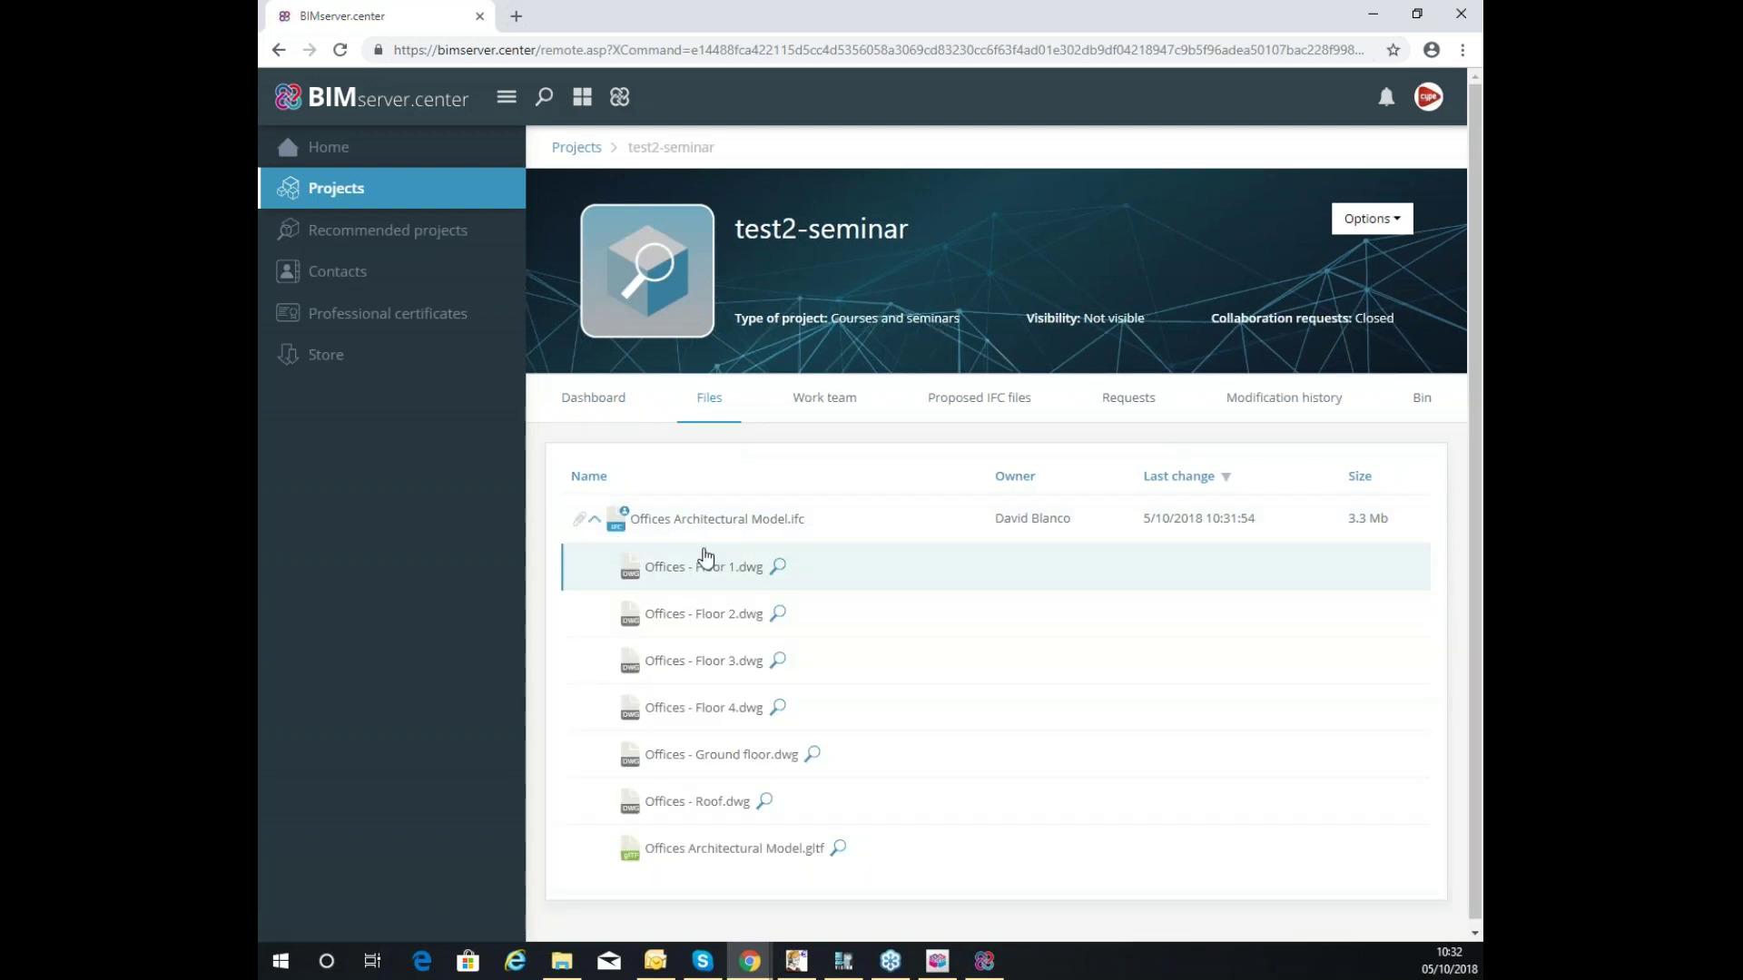
left_click(826, 527)
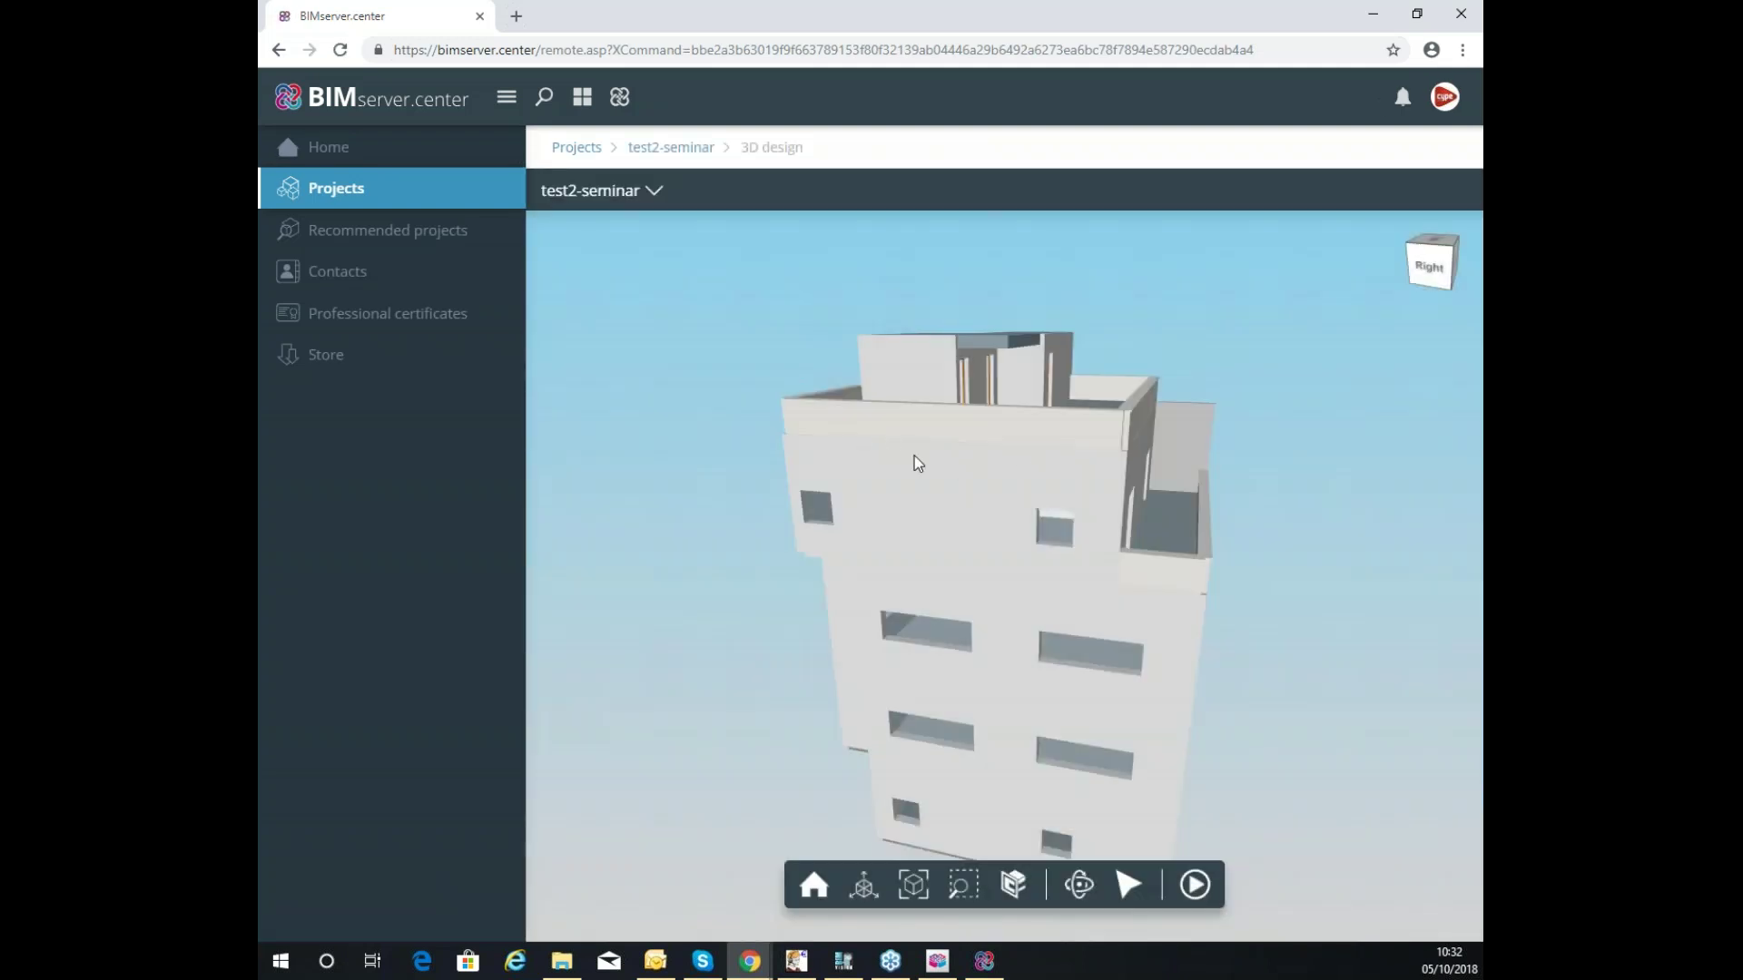
left_click_drag(913, 456, 906, 535)
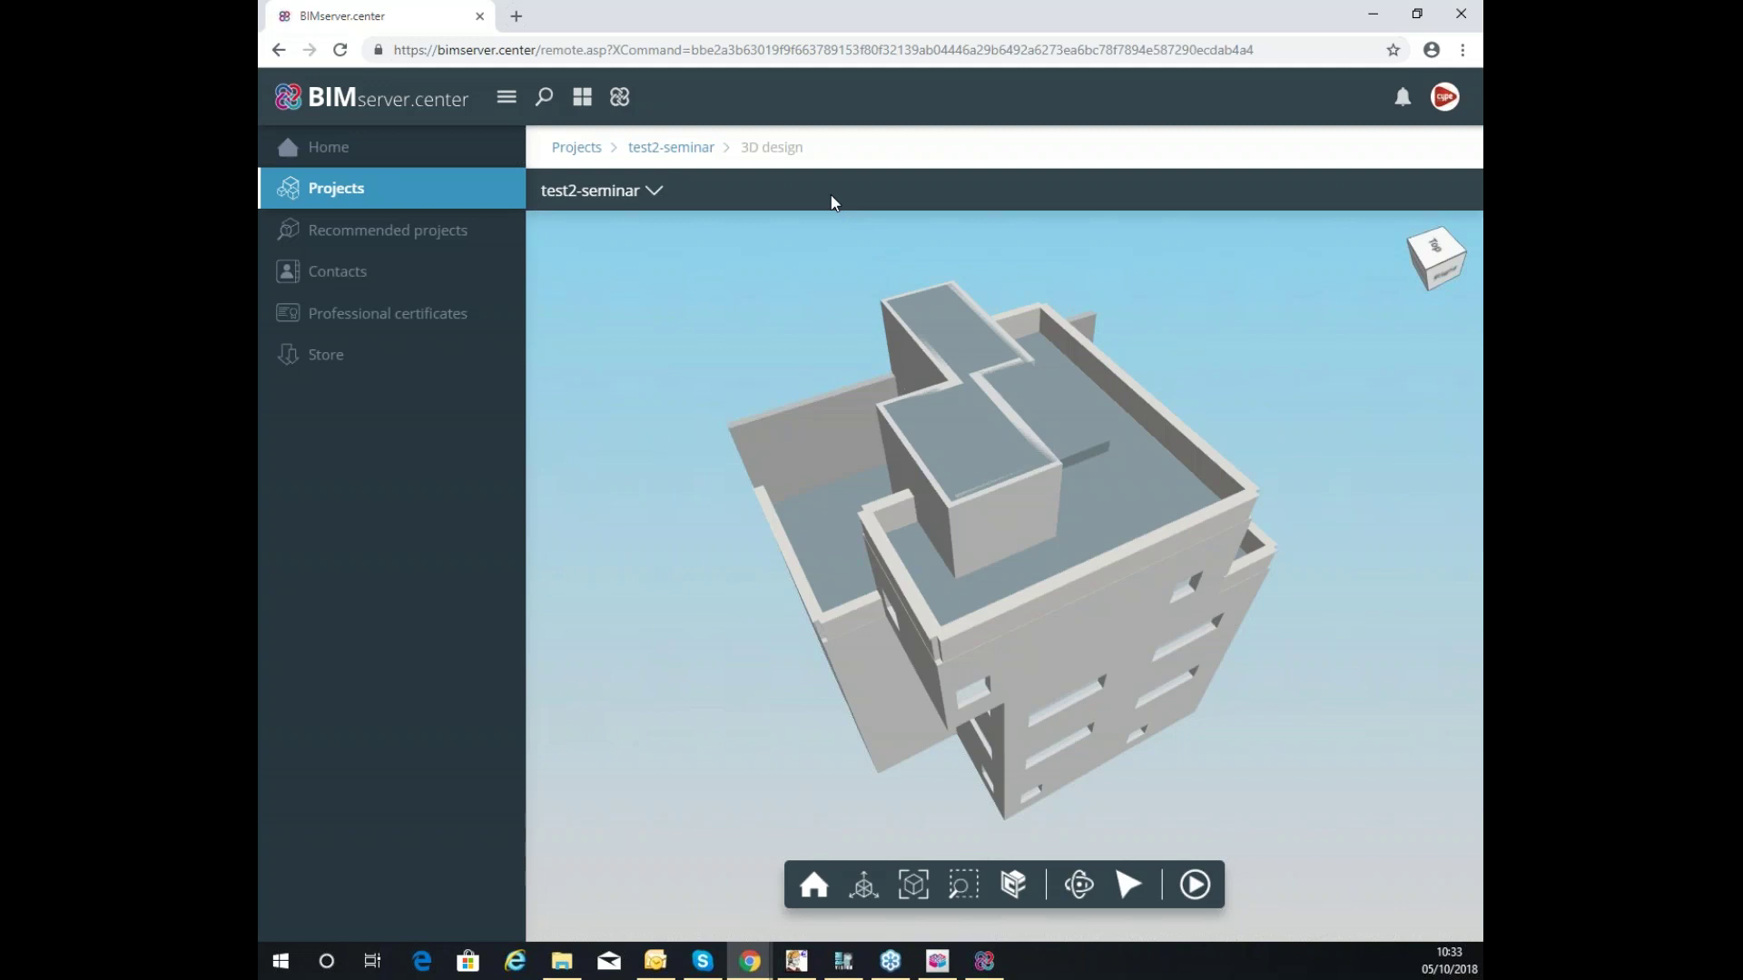
Bring the IFC Builder Ground floor plan window back to the front.
left_click(938, 962)
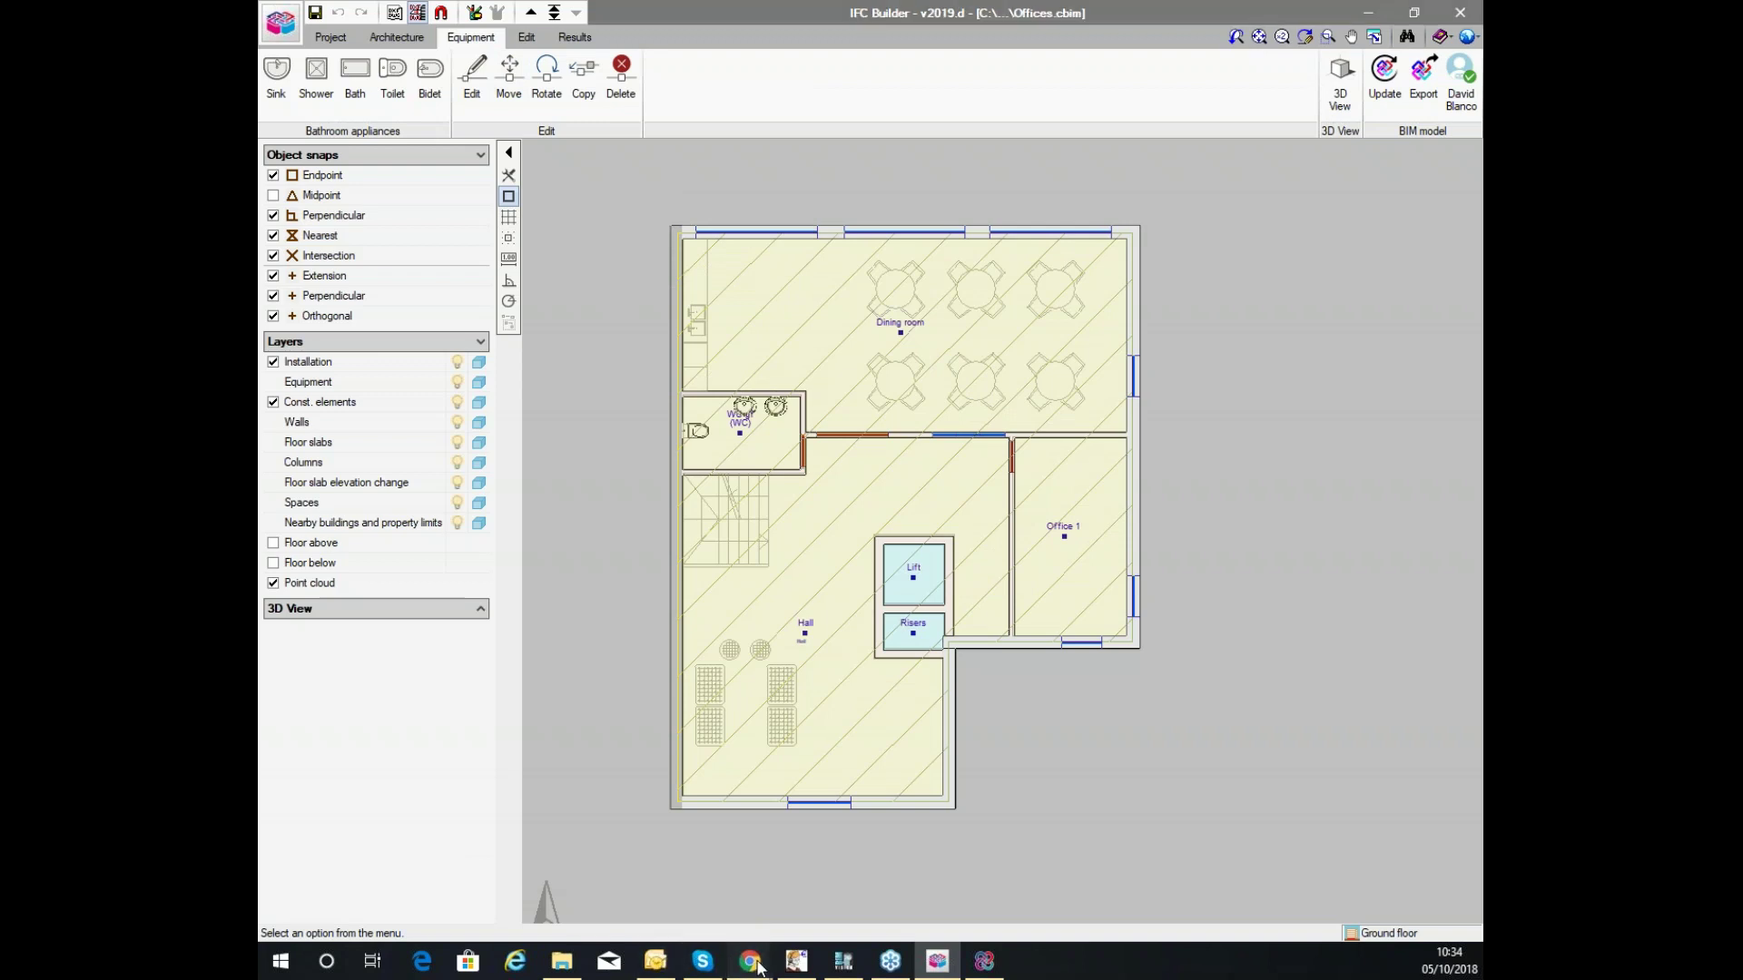
Search the BIMserver.center Store for 'bim vi' to find BIM Vision.
mouse_move(750, 960)
left_click(841, 846)
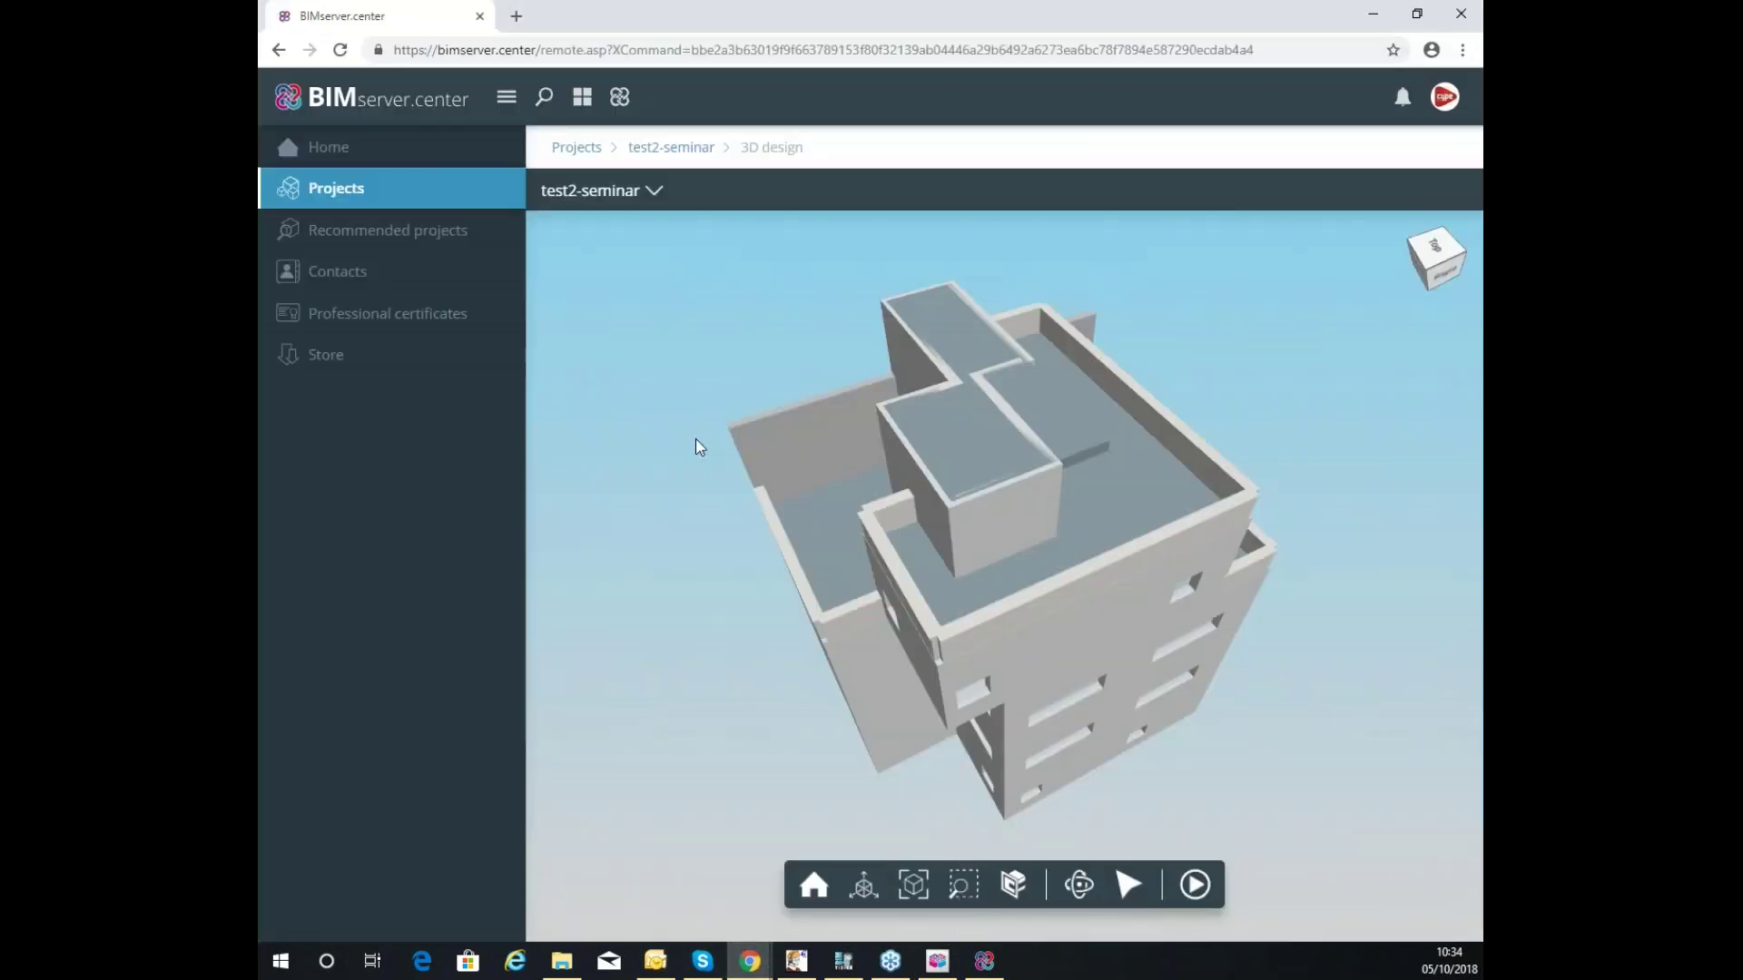
left_click(330, 362)
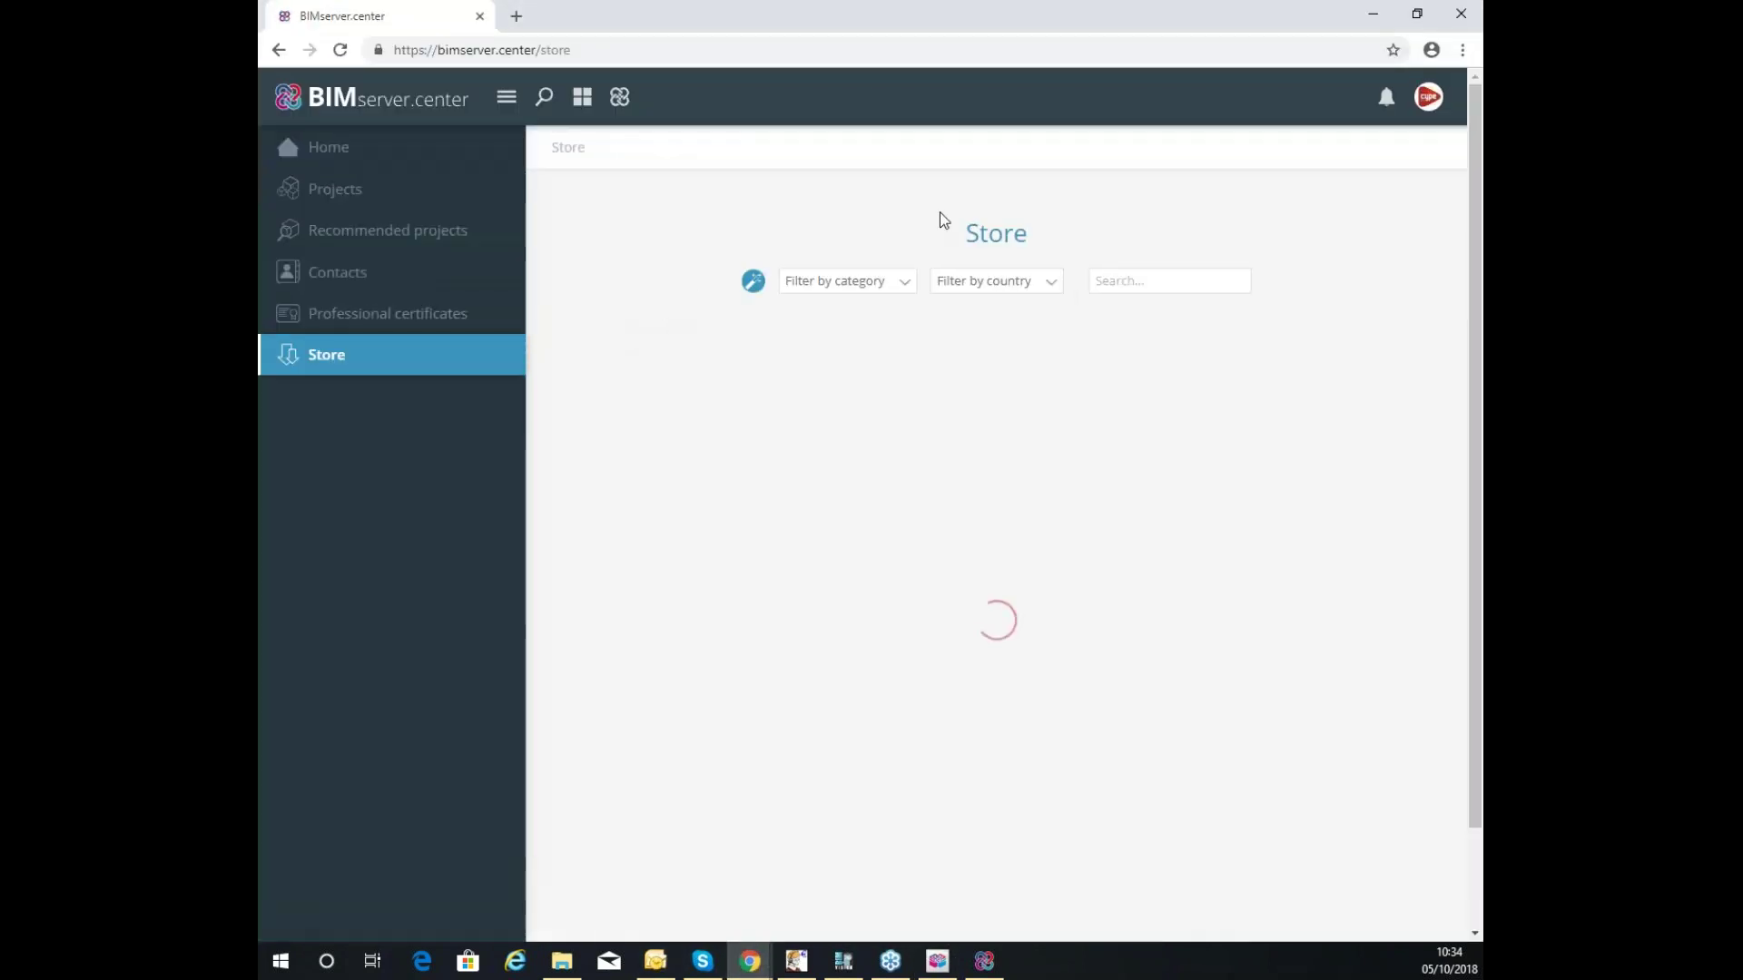
left_click(1112, 281)
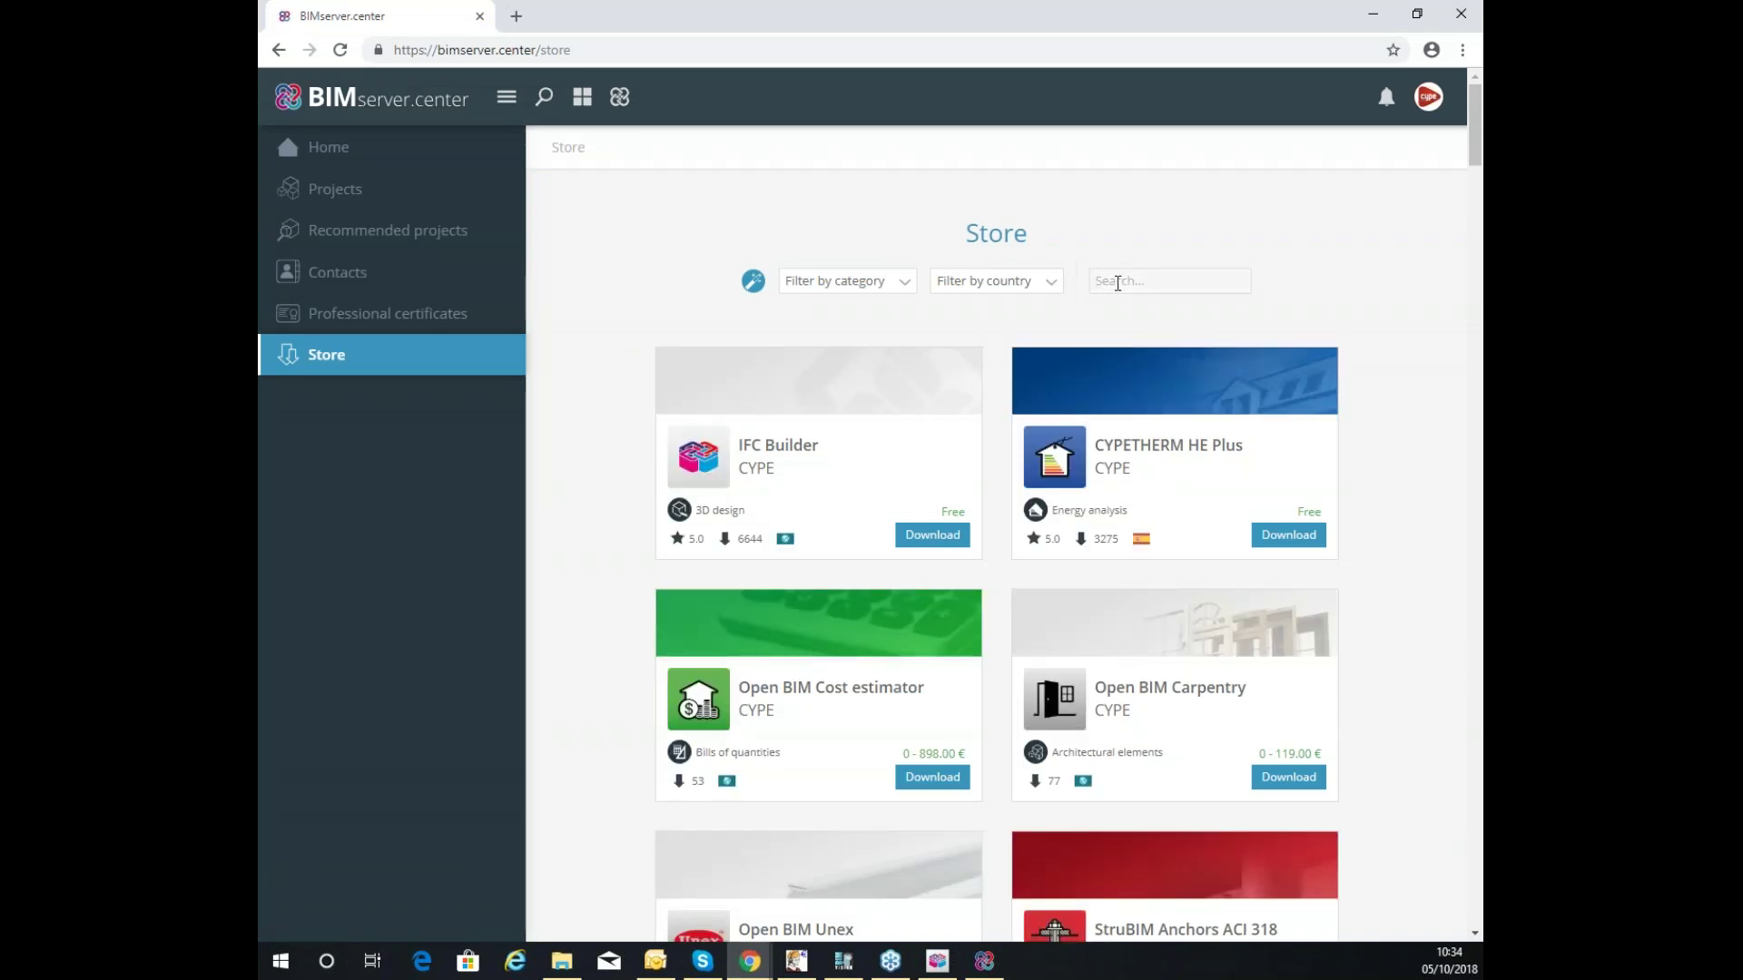
type("bim vi")
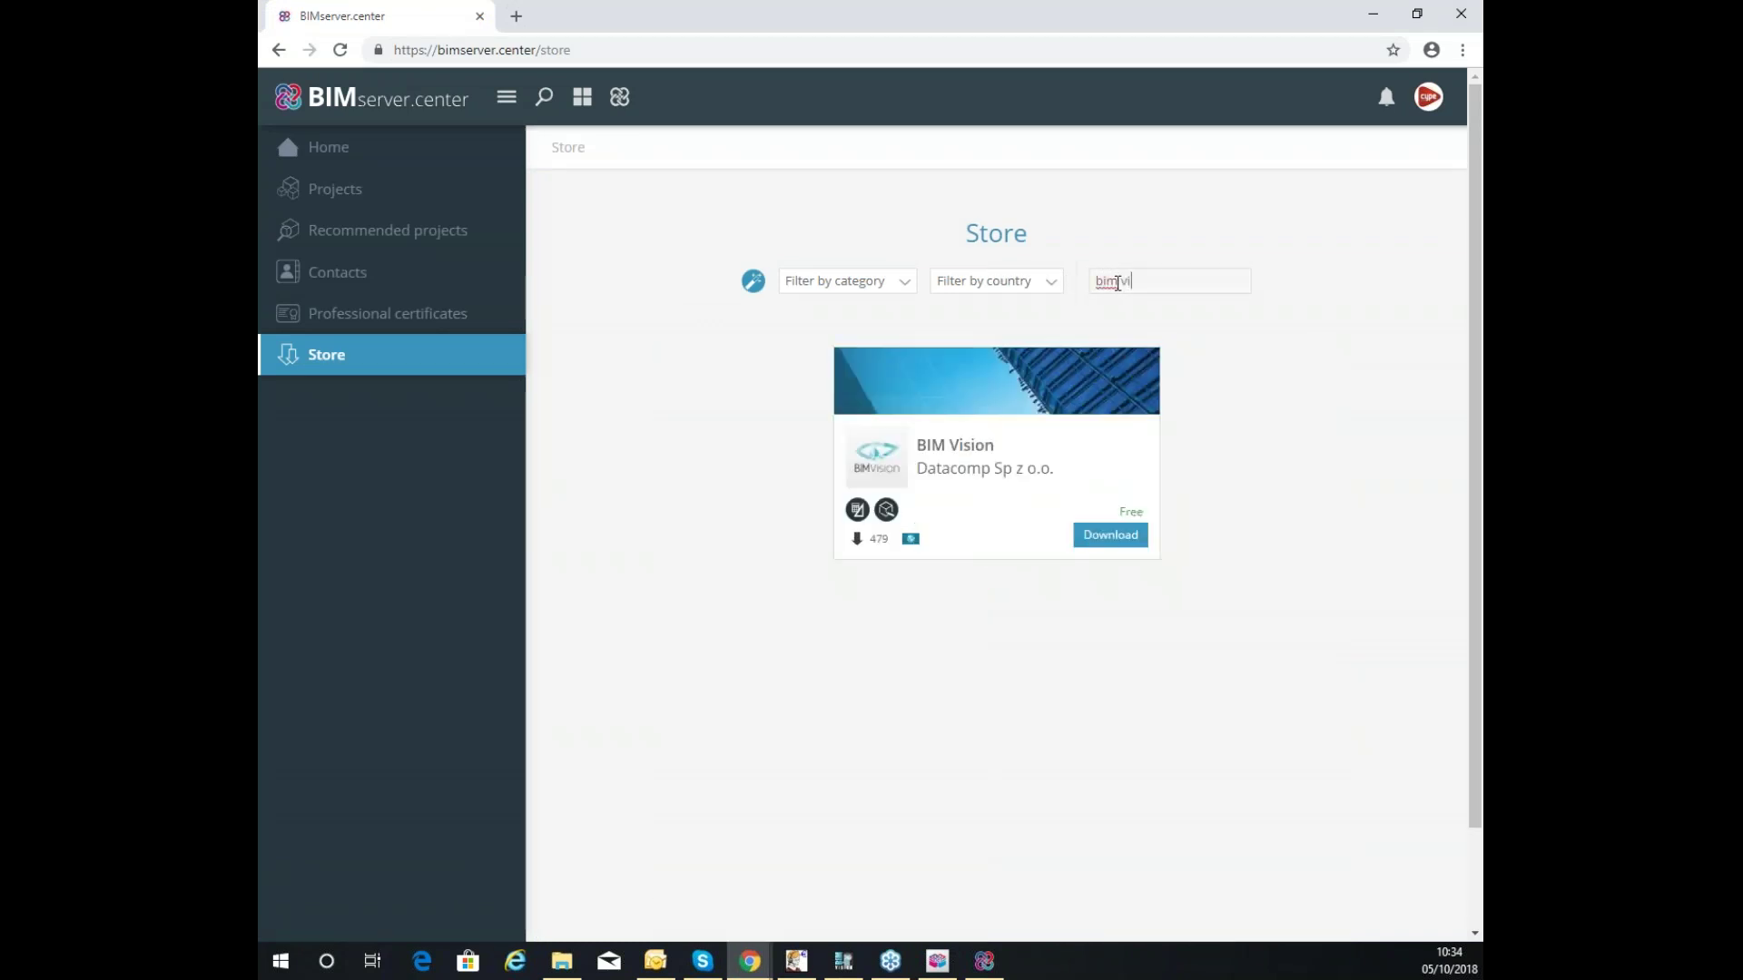
mouse_move(948, 501)
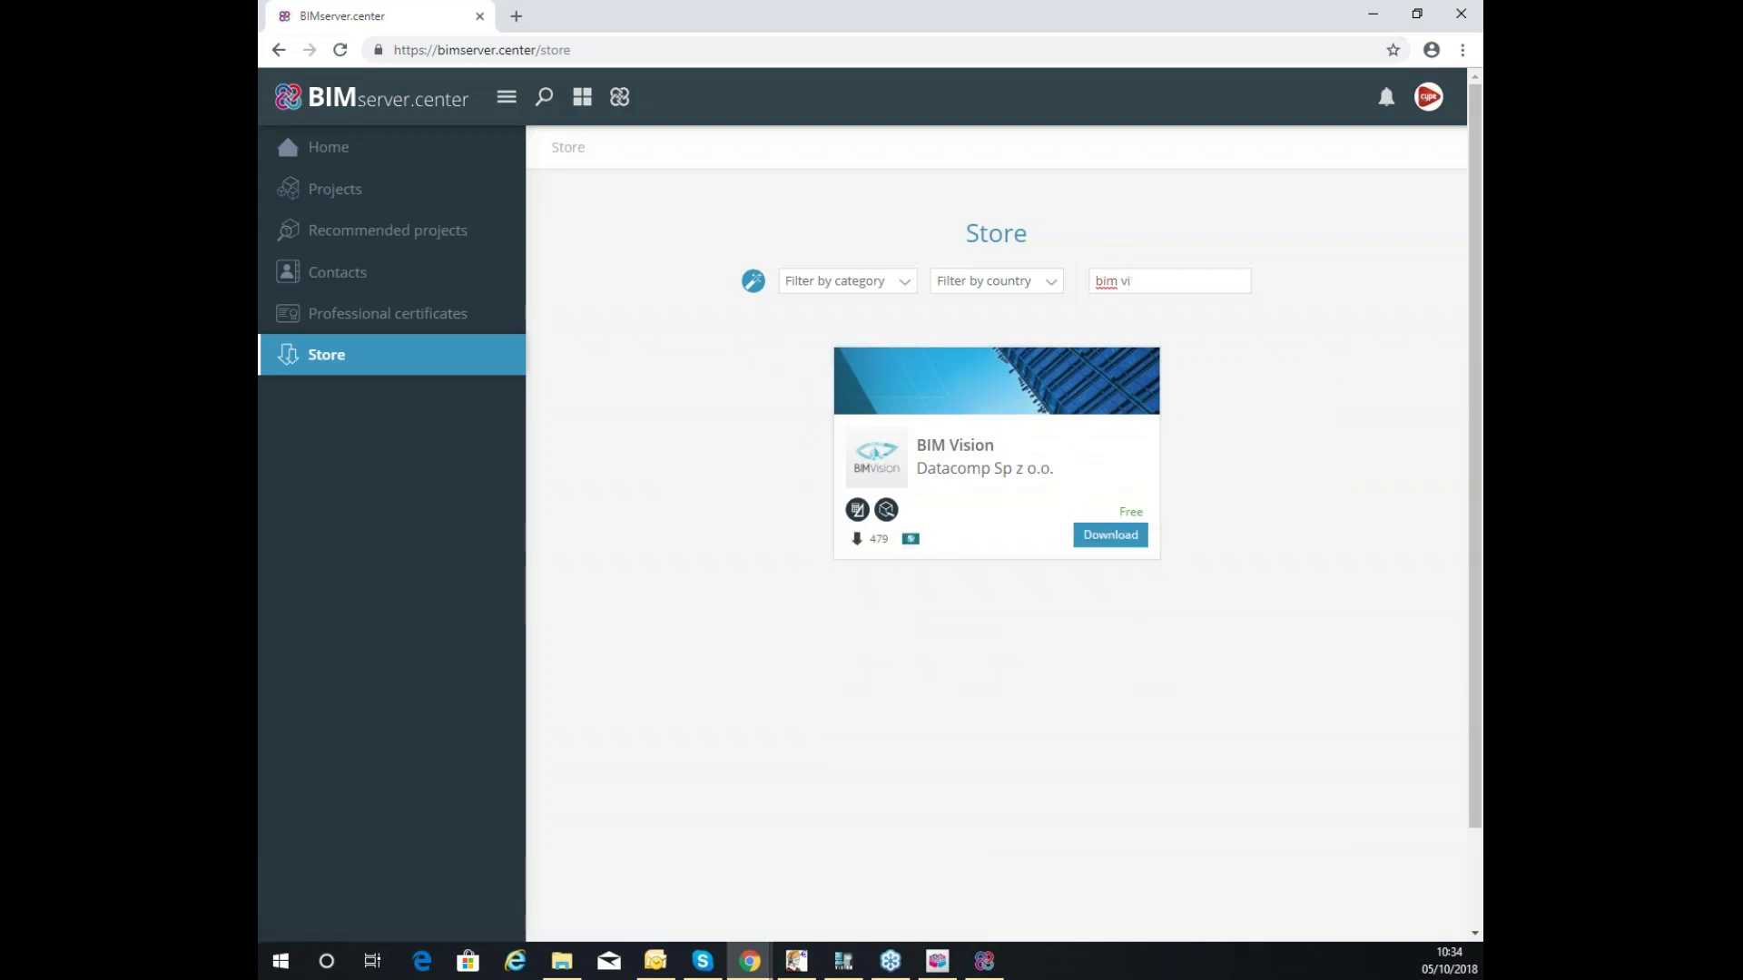
key("alt+Tab")
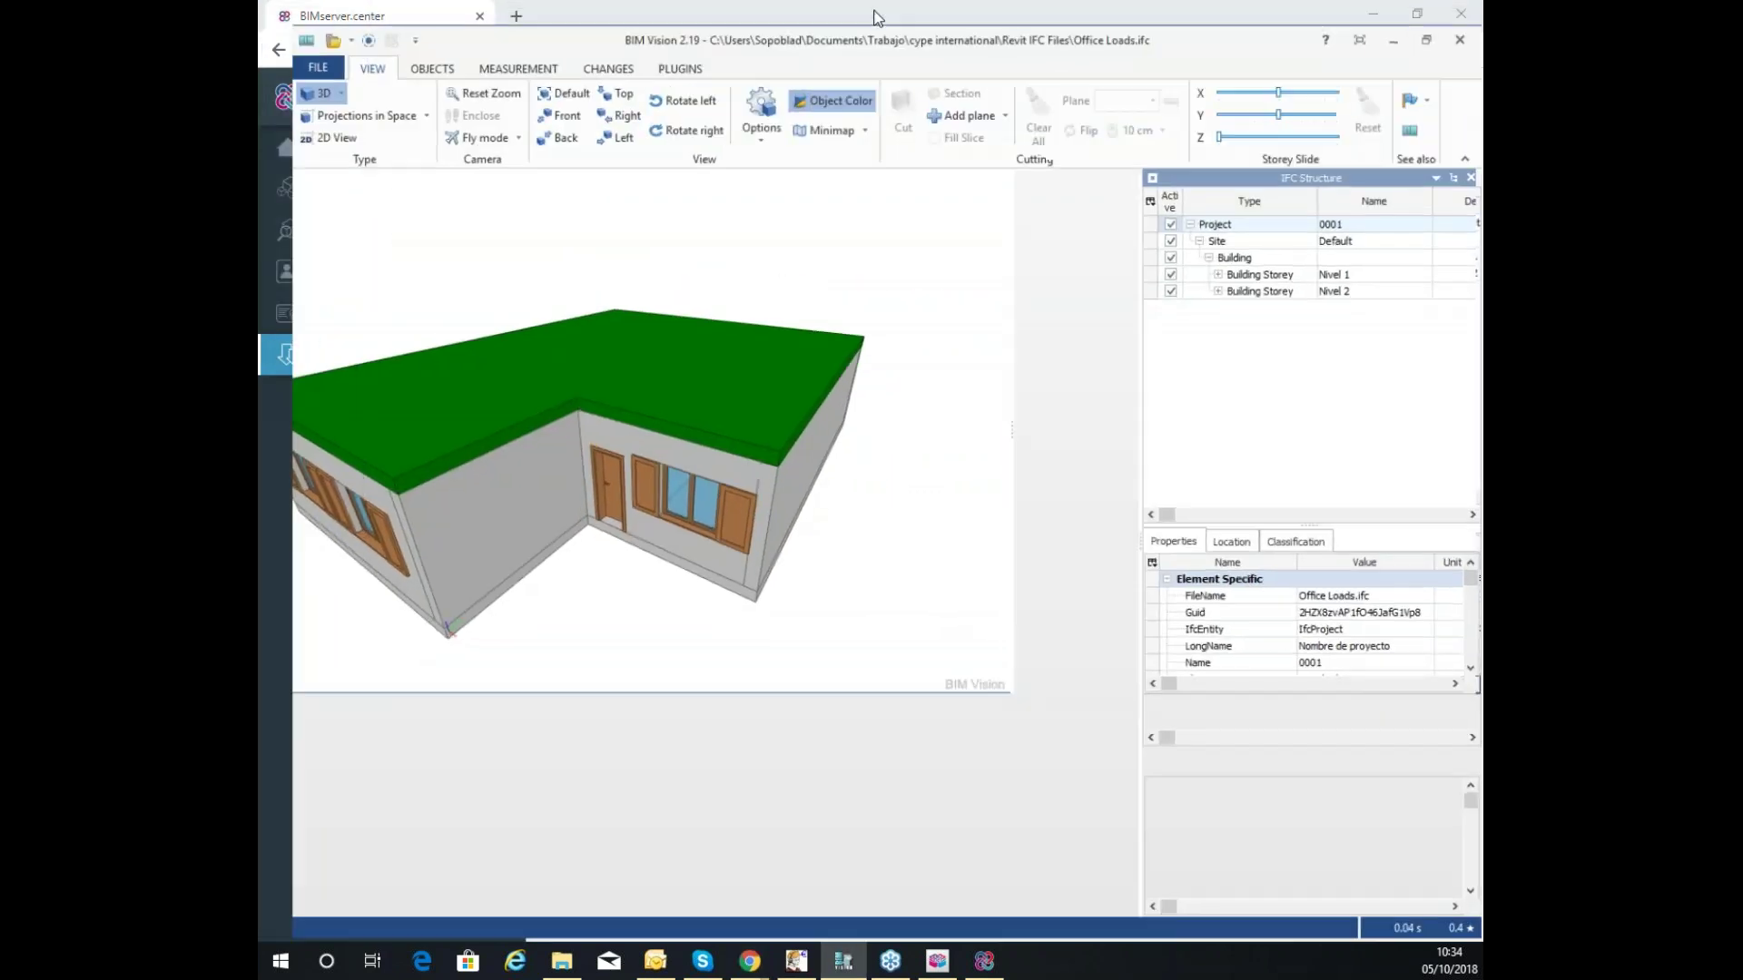
Lift the Office Loads roof with Storey Slide Z and select storeys Nivel 2 and Nivel 1.
scroll(736, 464, "down", 5)
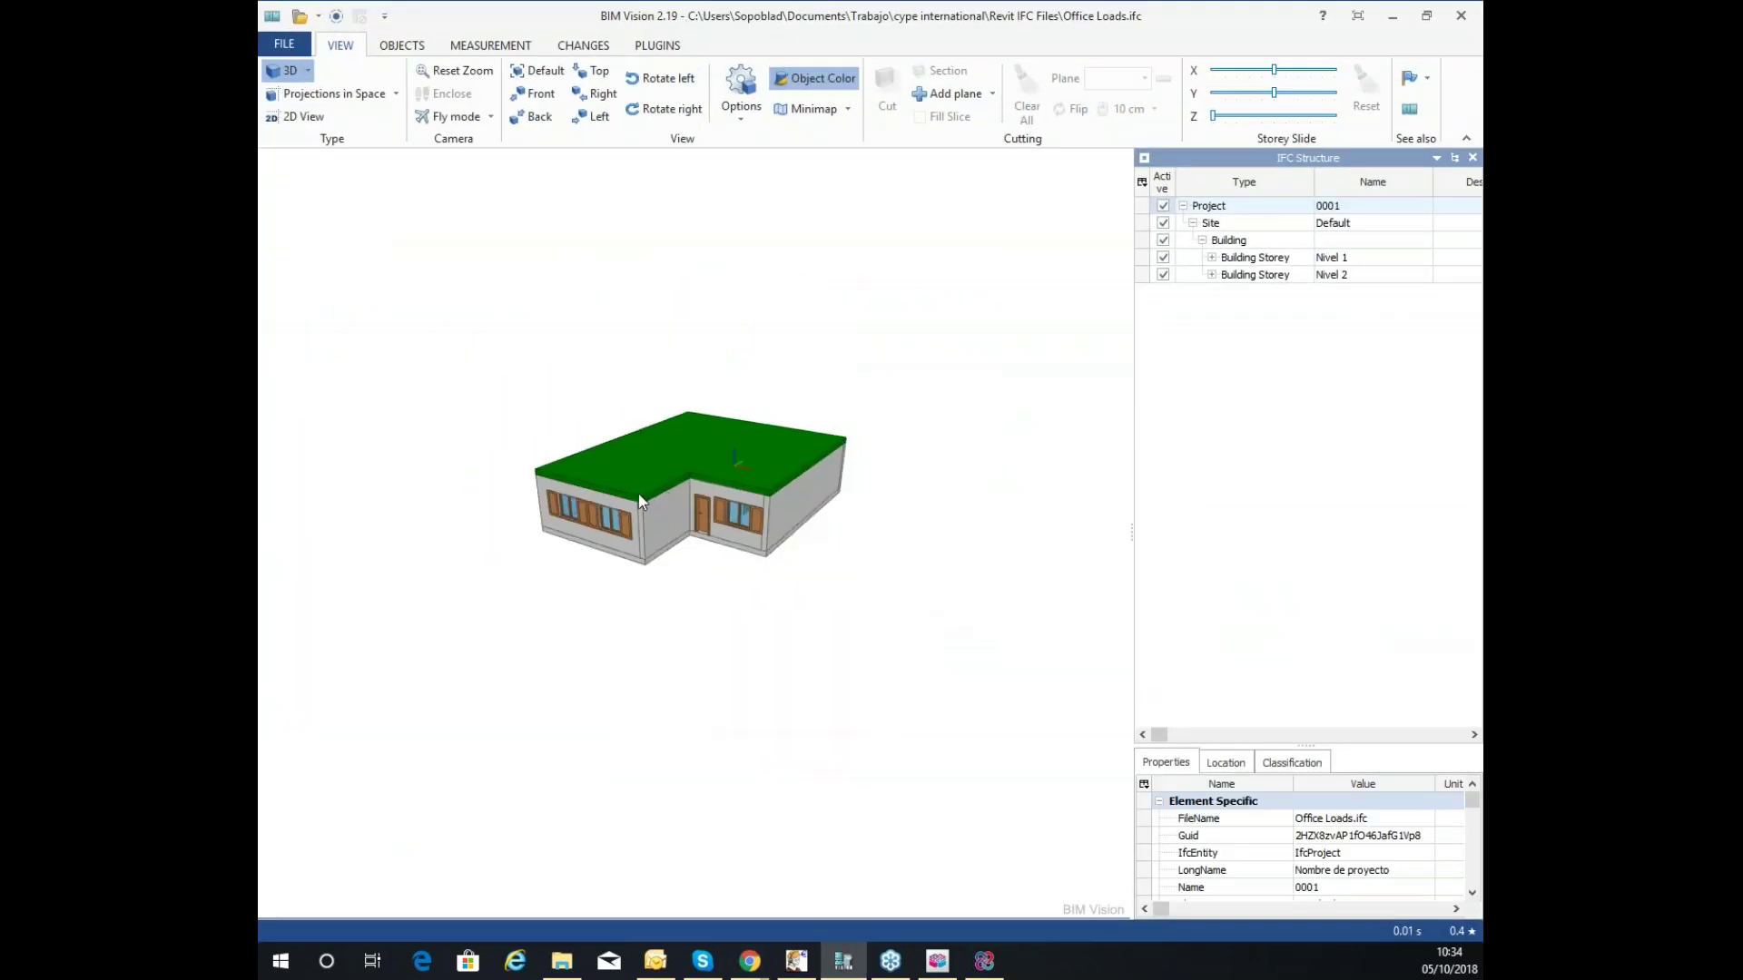
scroll(648, 485, "up", 4)
left_click_drag(830, 418, 790, 445)
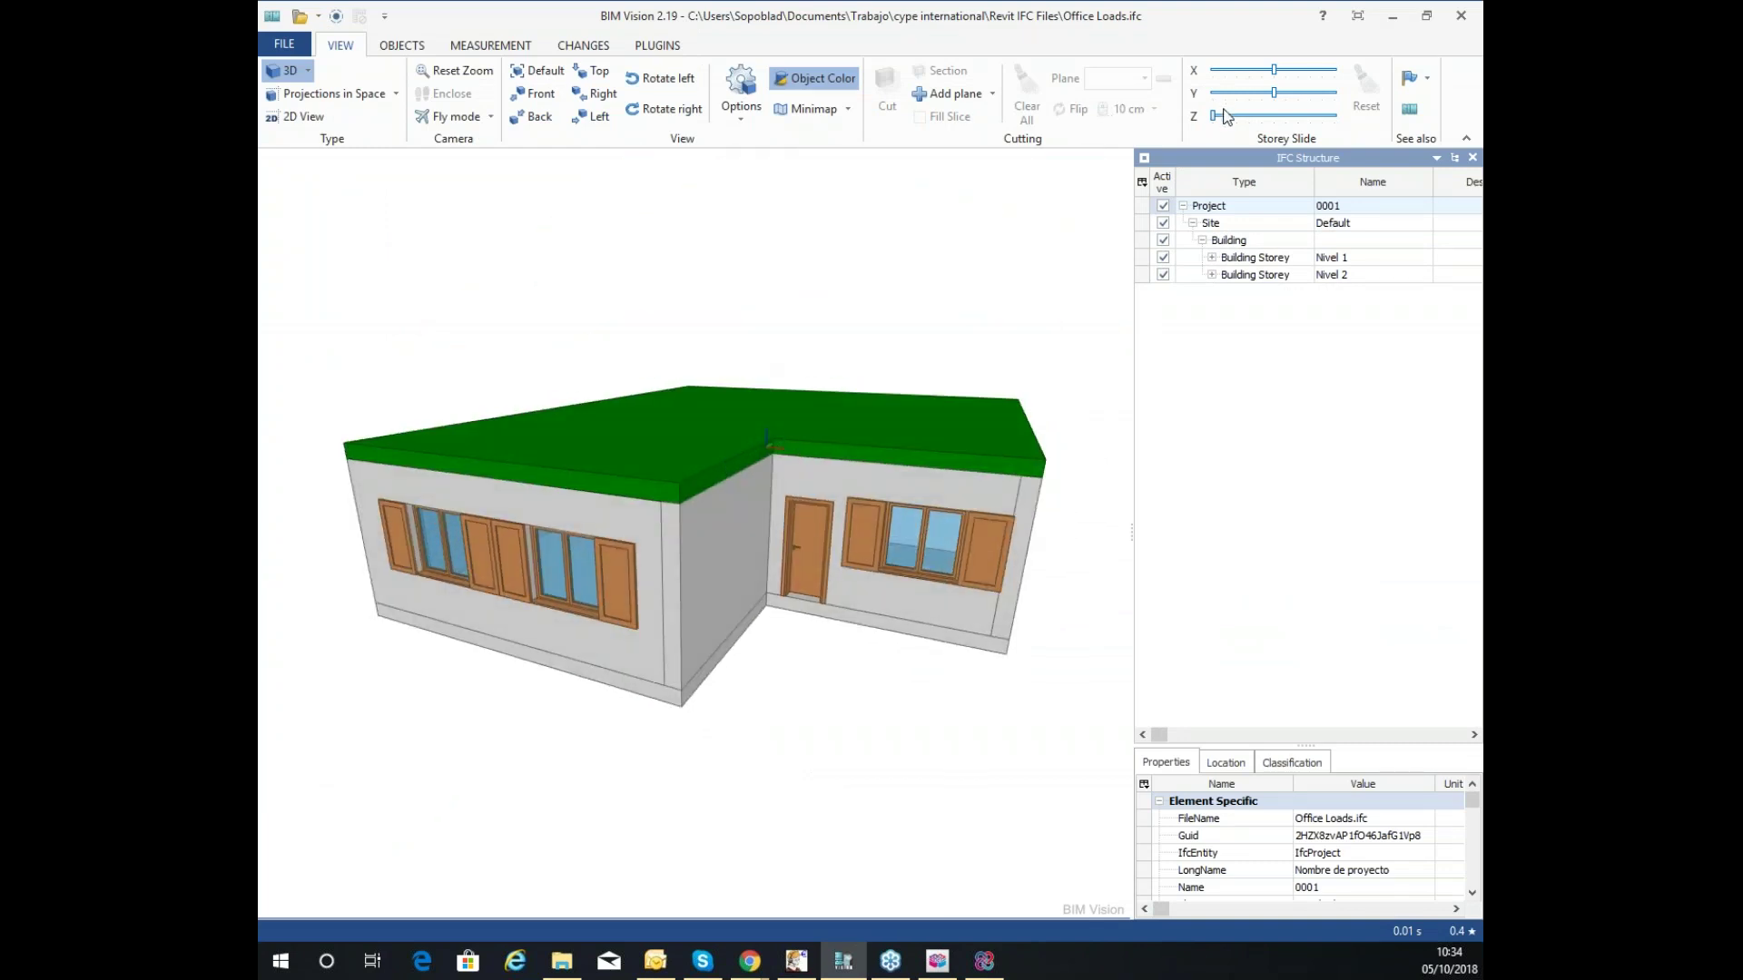
left_click_drag(1213, 115, 1291, 116)
mouse_move(942, 384)
left_mouse_down()
mouse_move(918, 443)
mouse_move(941, 363)
left_mouse_up()
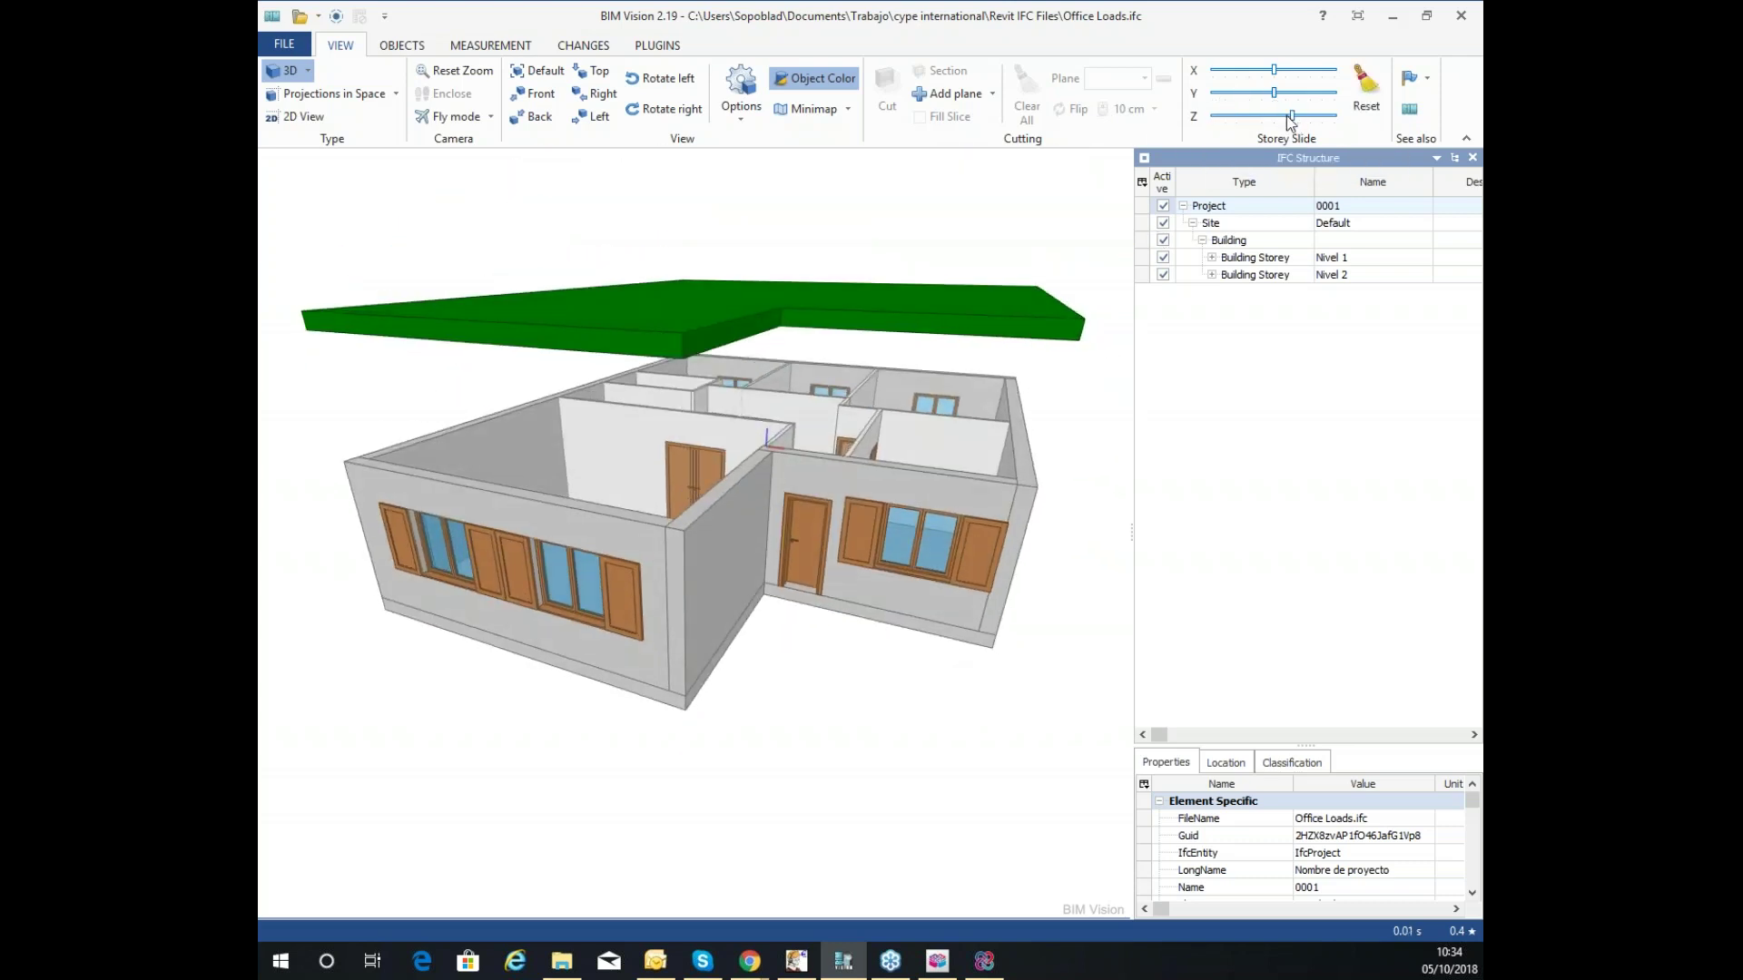
left_click_drag(1292, 117, 1206, 125)
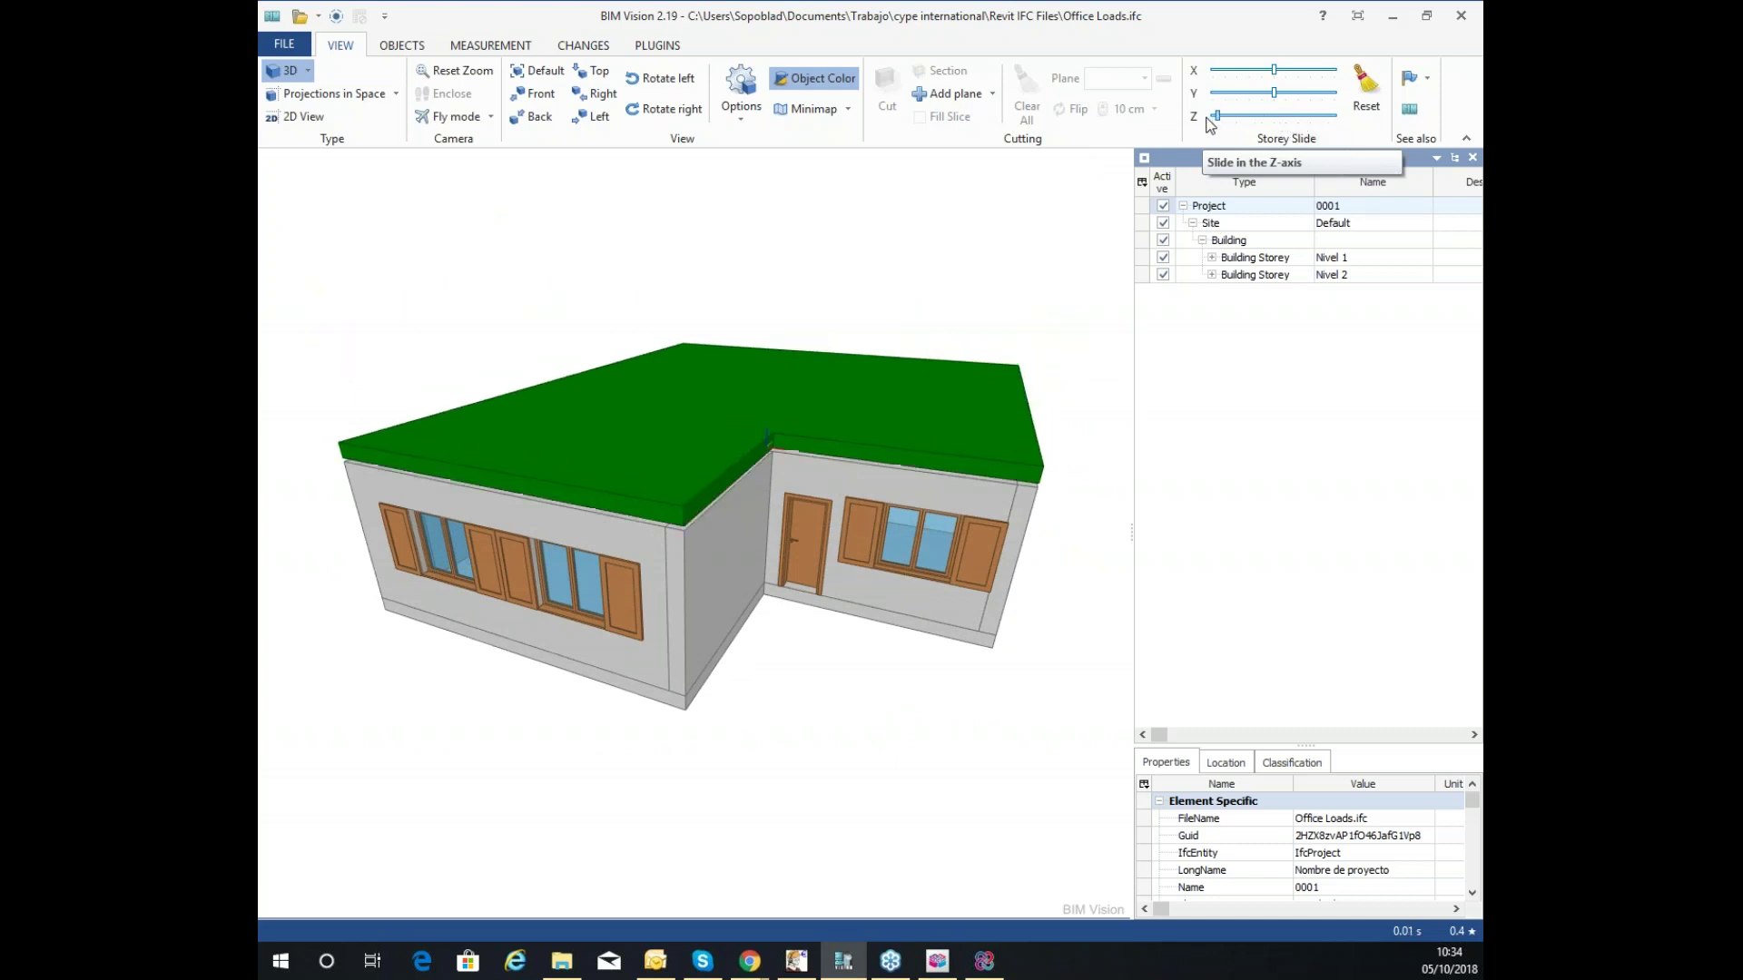
left_click(1212, 274)
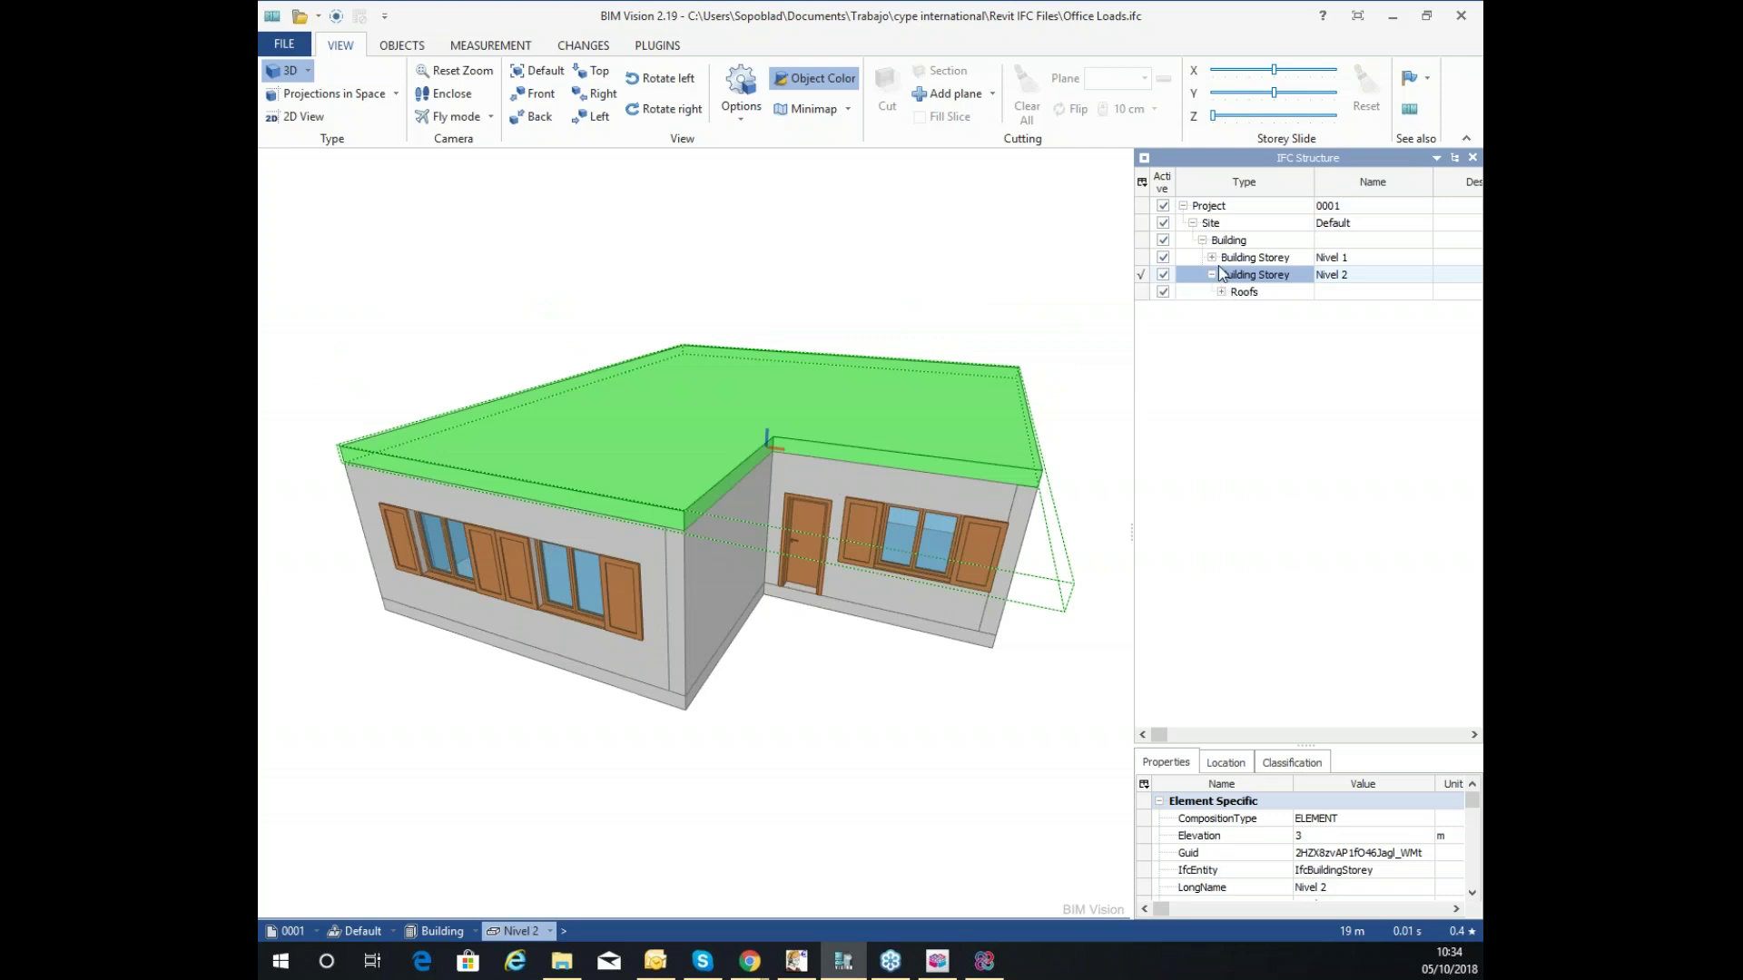
left_click(1213, 258)
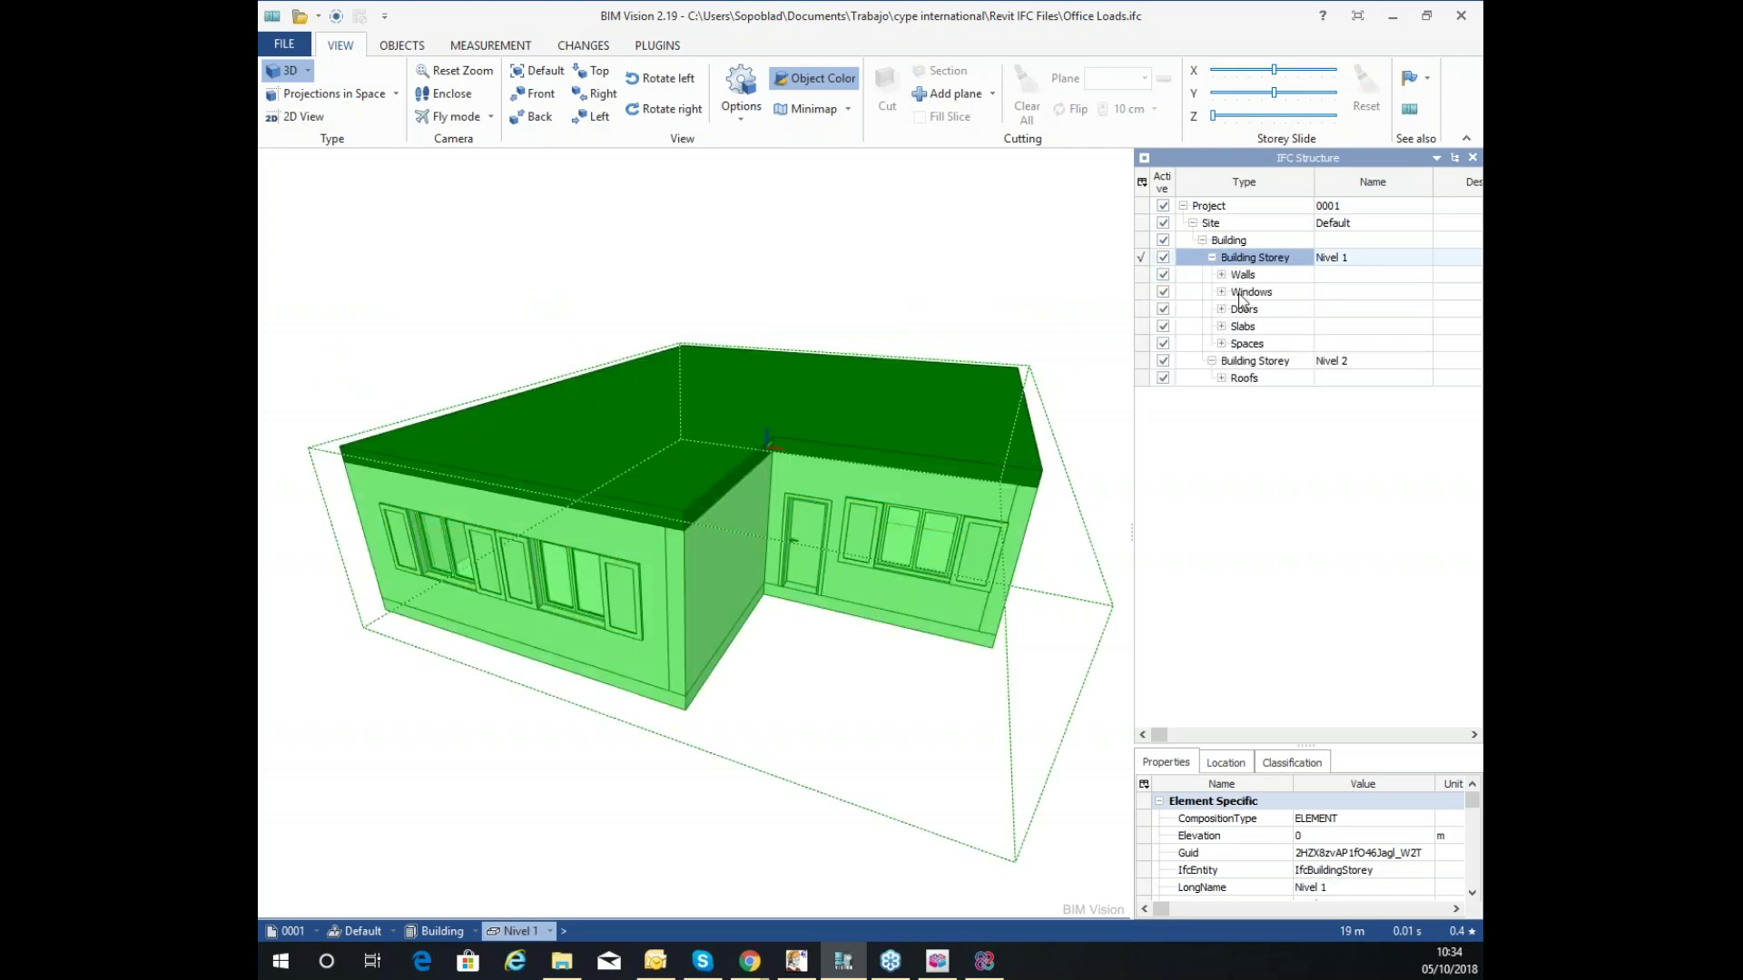
mouse_move(987, 382)
left_mouse_down()
mouse_move(901, 396)
mouse_move(973, 439)
mouse_move(963, 393)
left_mouse_up()
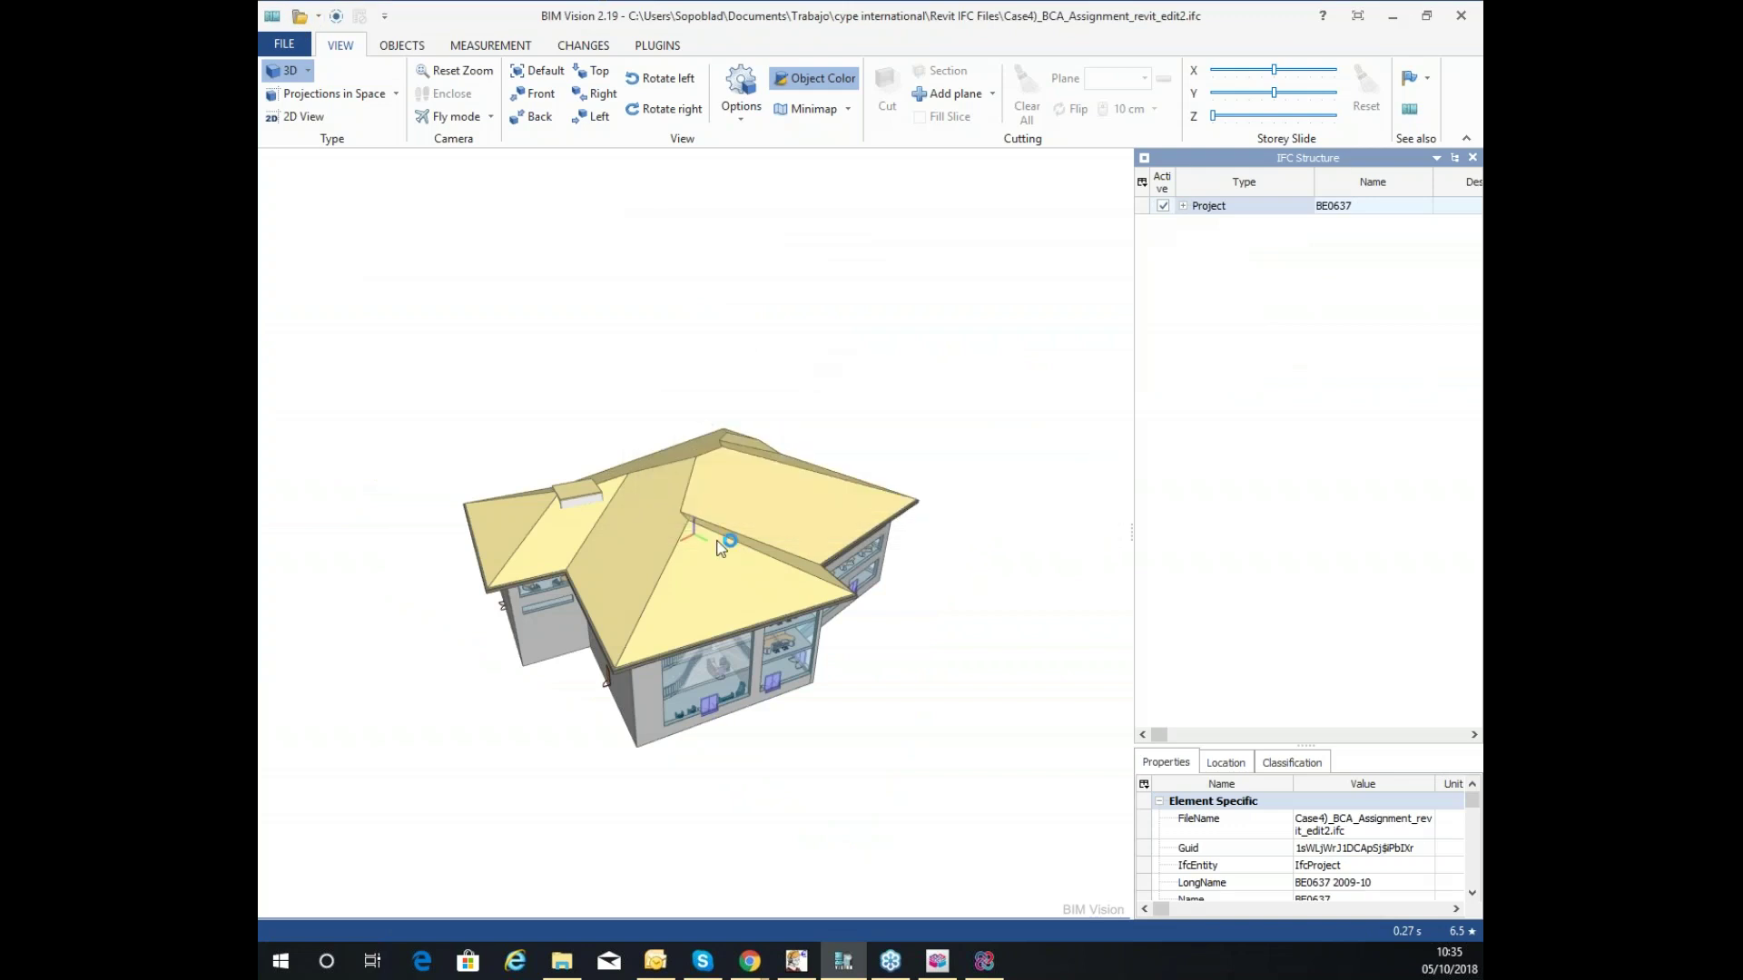
Raise the view angle and drag Storey Slide Z to spread the BCA building's storeys apart.
scroll(642, 600, "up", 5)
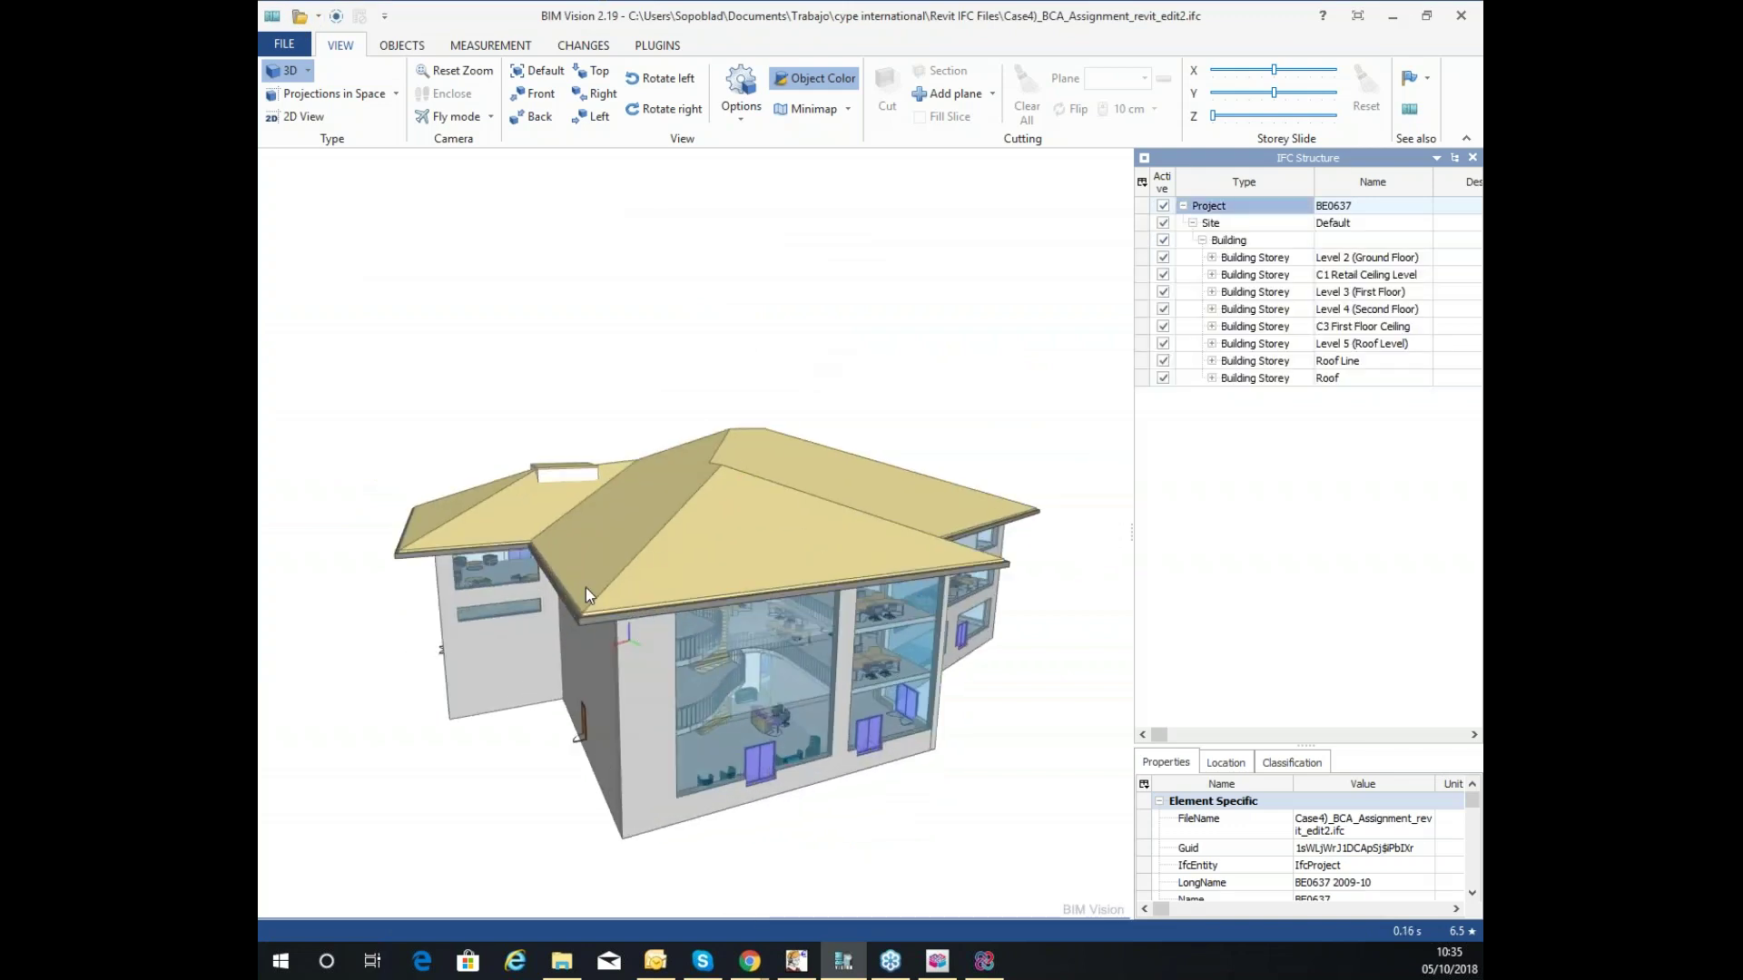
left_click_drag(564, 585, 679, 624)
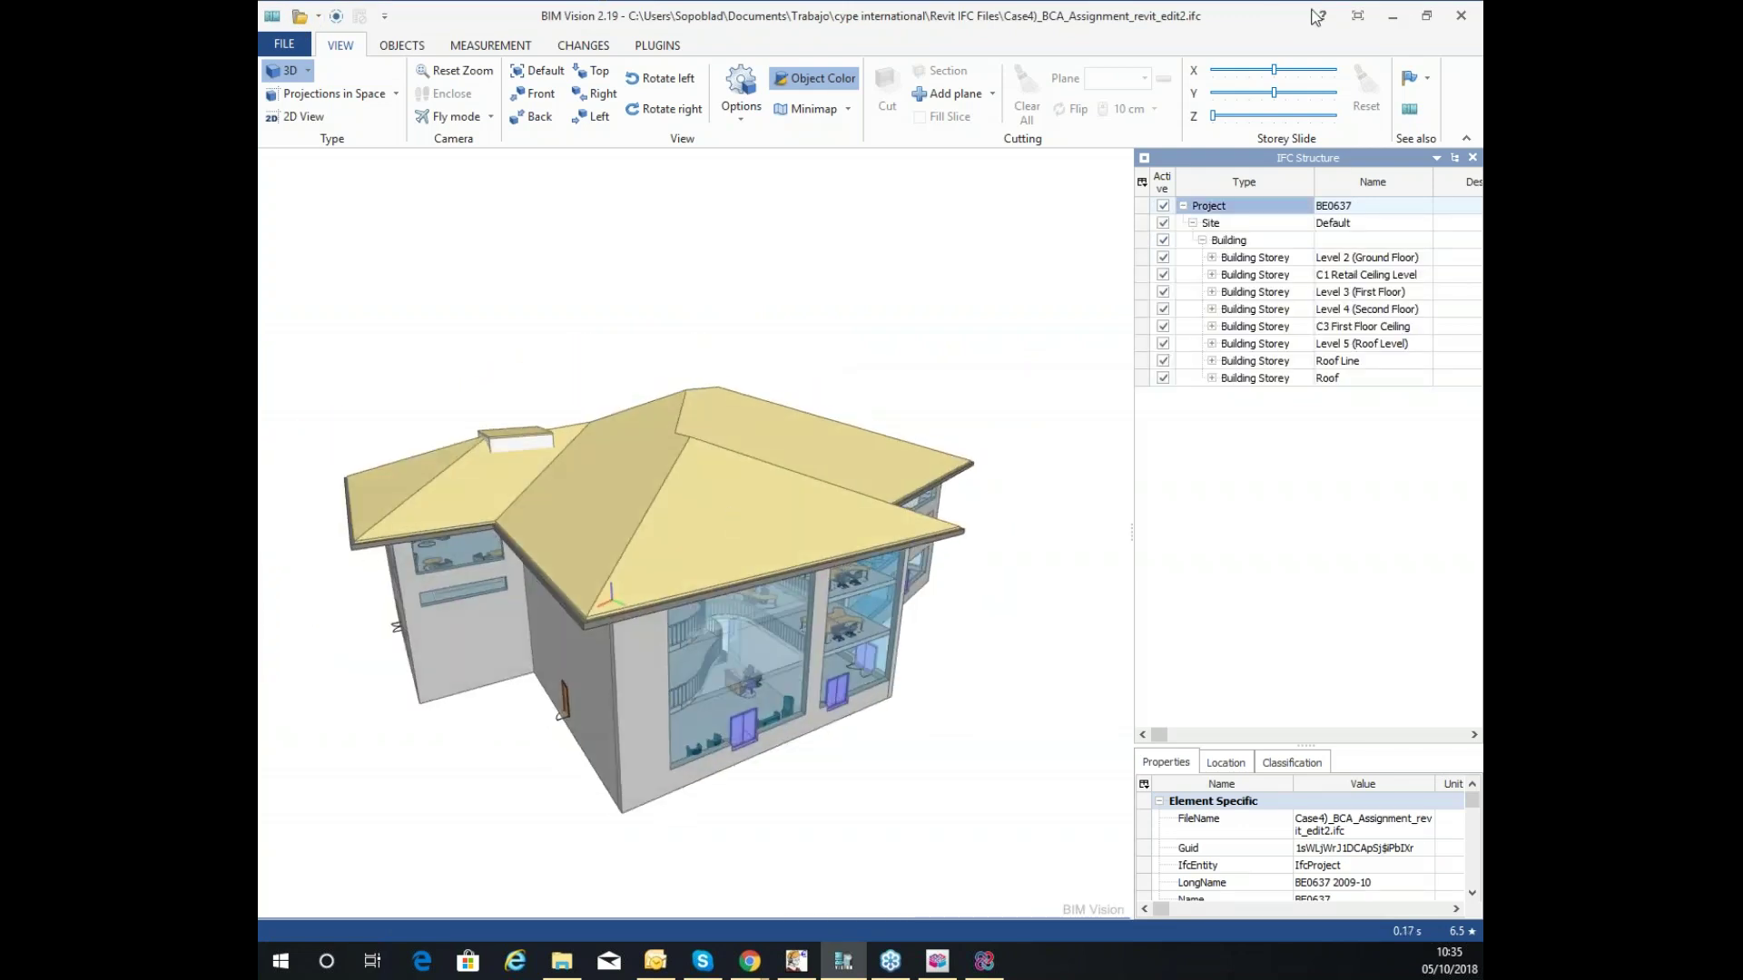
left_click_drag(1214, 116, 1263, 118)
left_click_drag(825, 381, 795, 485)
Zoom and orbit around the exploded storeys to look down onto the furnished floor plates.
scroll(857, 391, "down", 3)
scroll(930, 330, "down", 3)
scroll(942, 323, "up", 5)
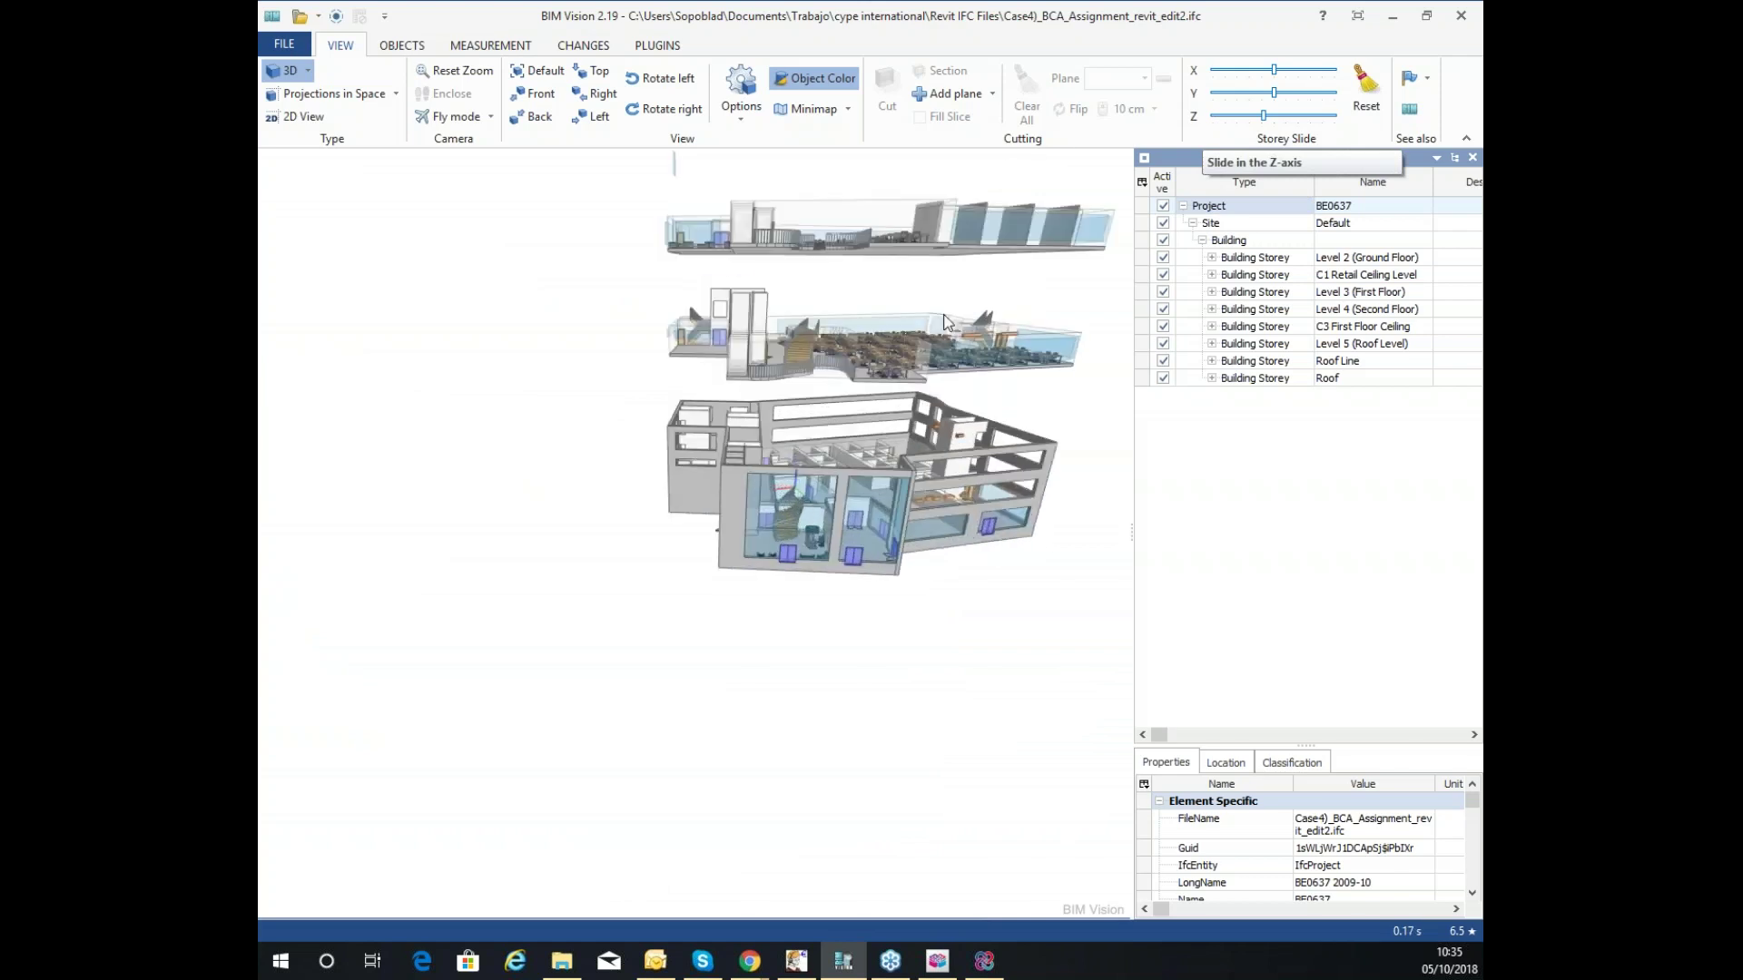
left_click_drag(893, 386, 783, 505)
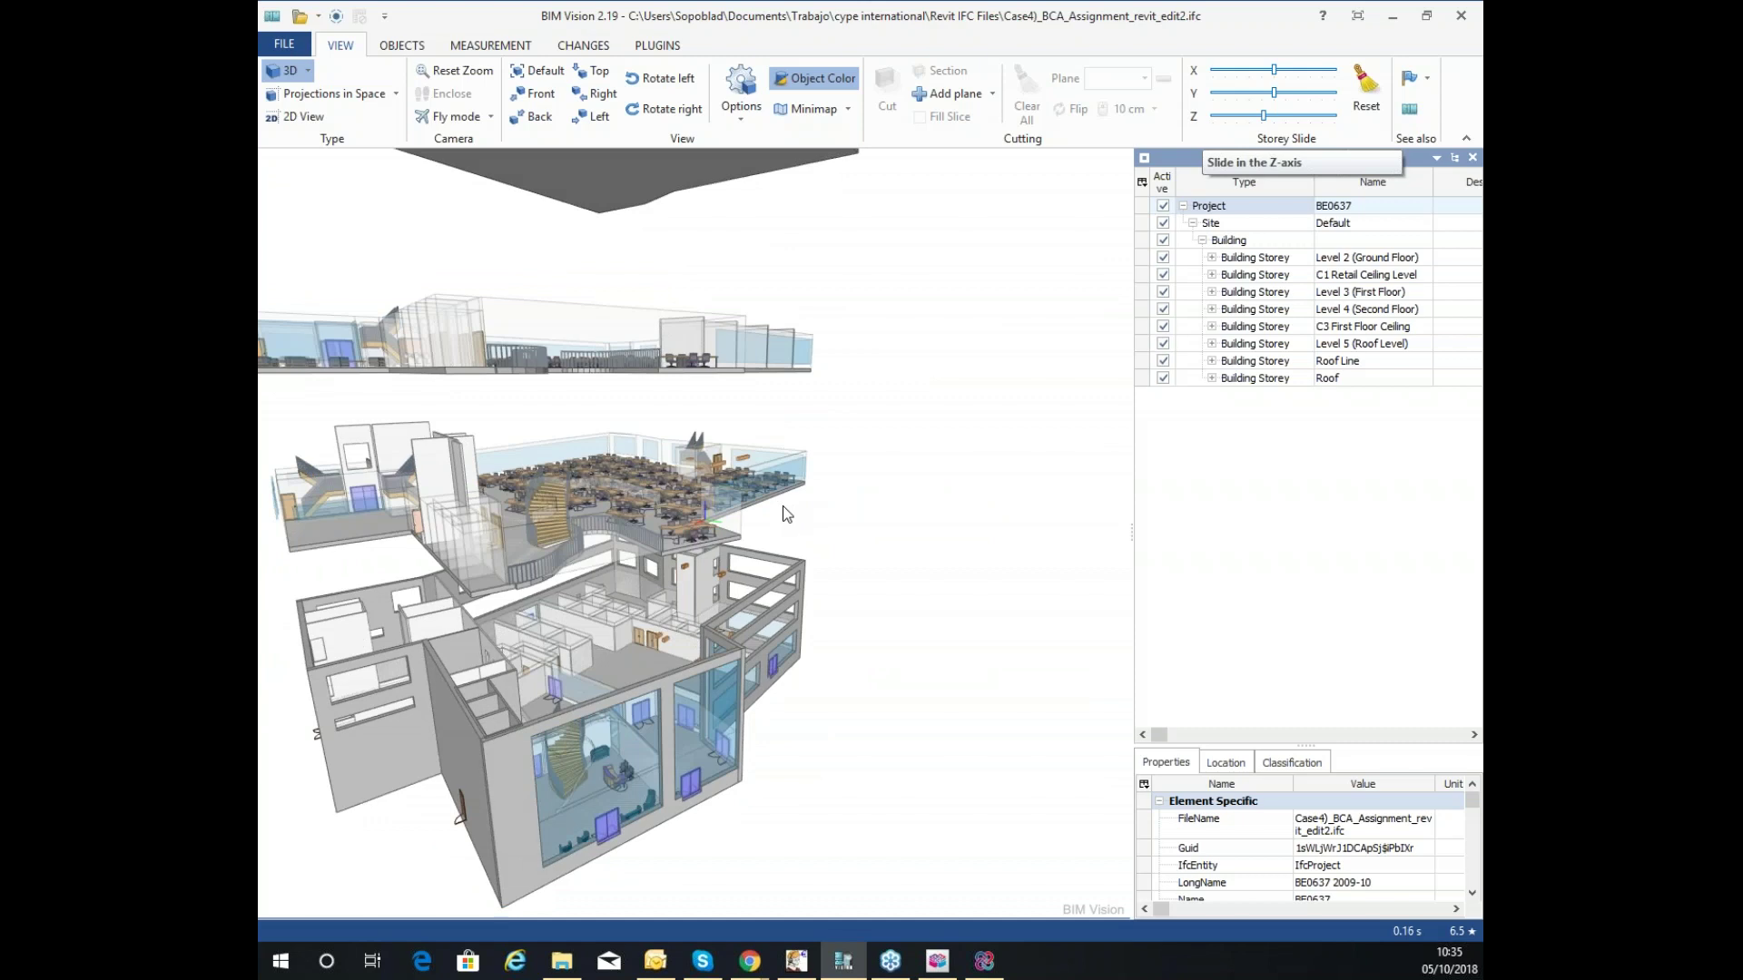
scroll(781, 505, "down", 3)
left_click_drag(581, 416, 448, 448)
left_click_drag(759, 483, 820, 499)
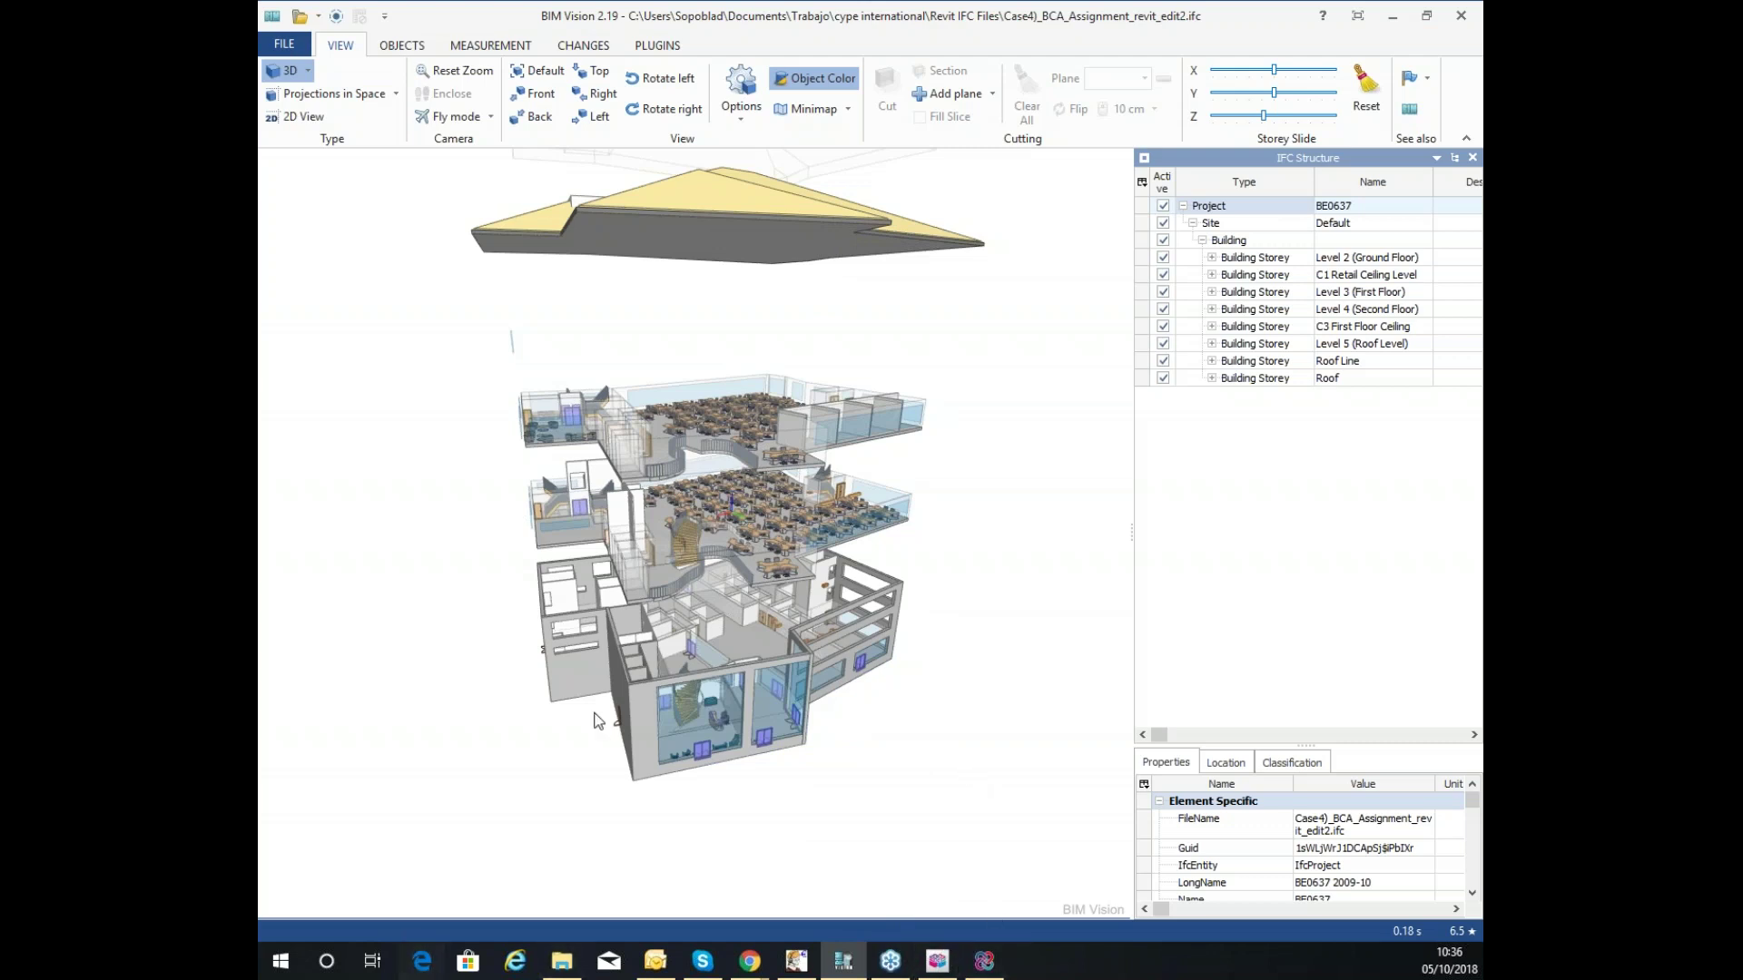
Check the Seminar_Loads_October project's empty file list in BIMserver.center, then return to BIM Vision.
mouse_move(744, 964)
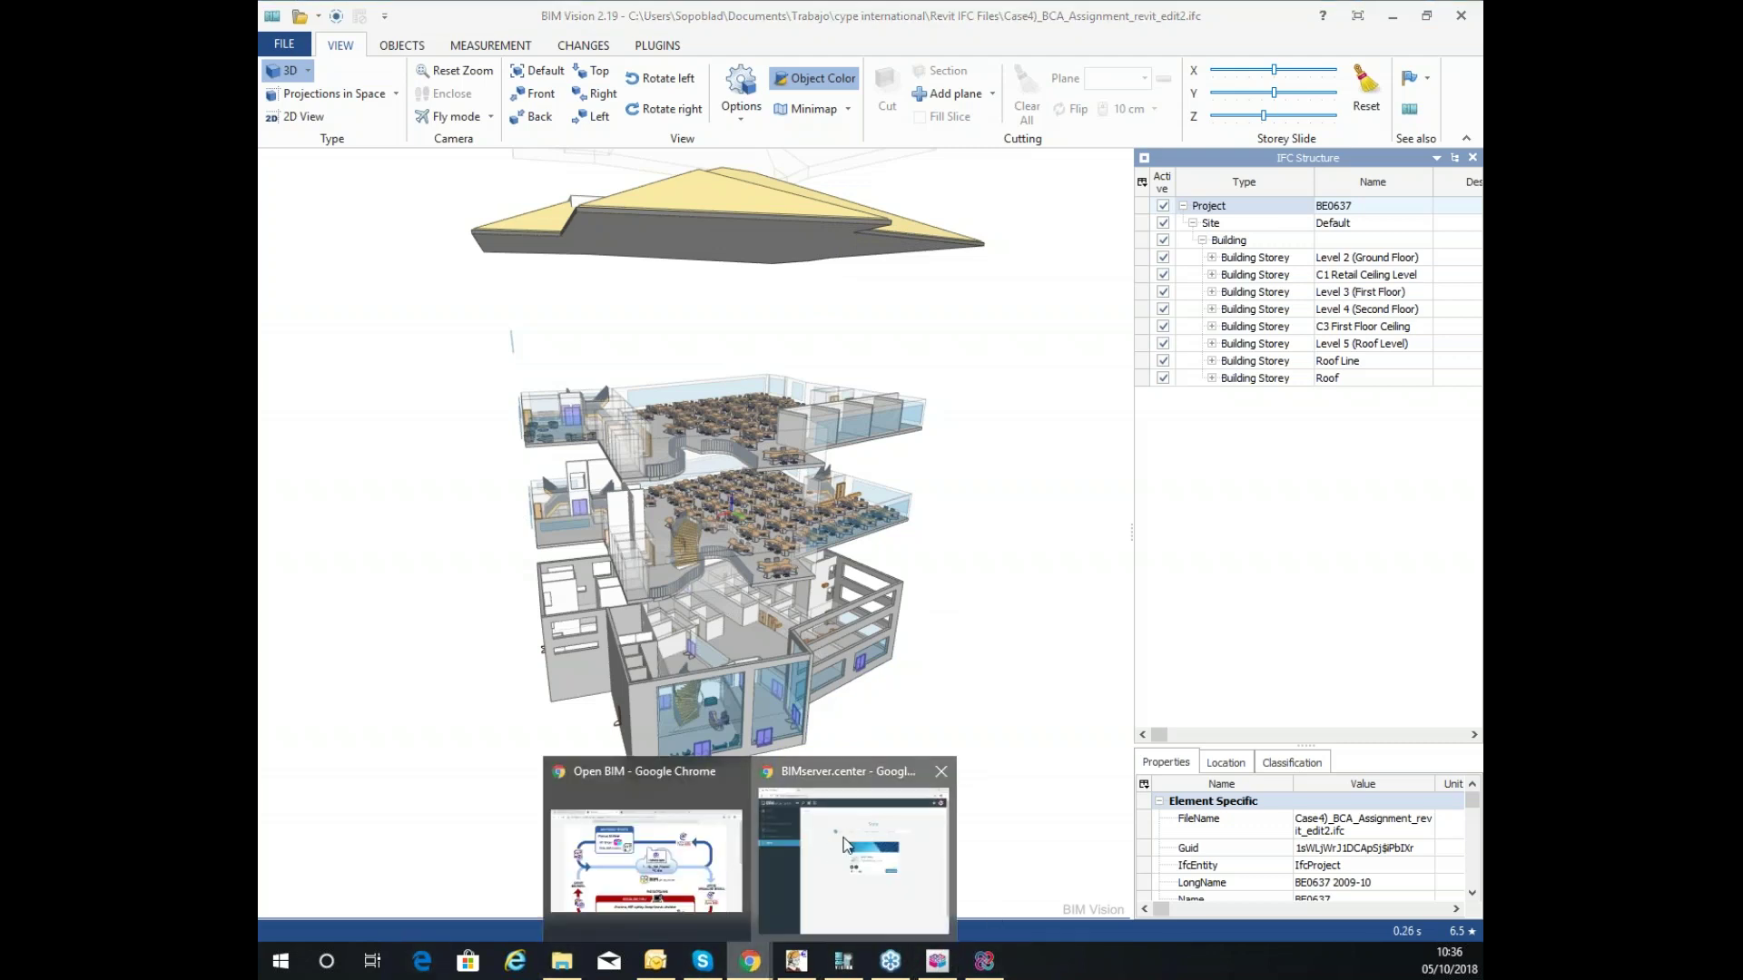
left_click(849, 844)
left_click(372, 191)
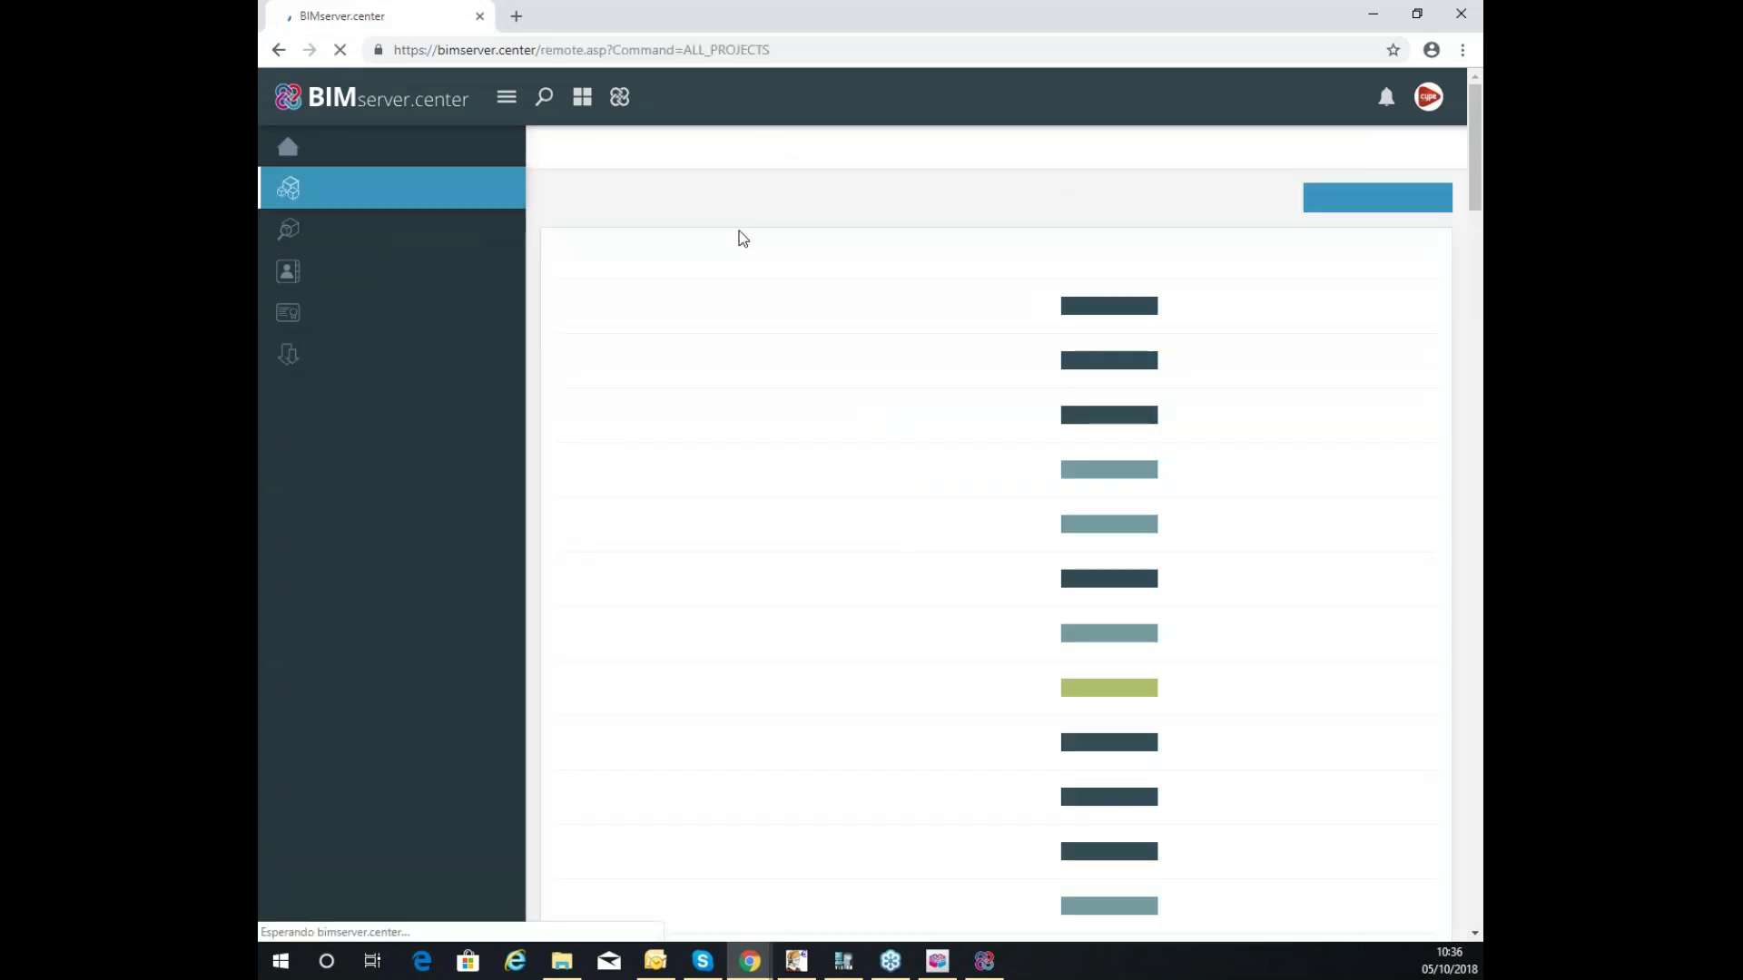
scroll(654, 410, "down", 20)
scroll(652, 410, "down", 5)
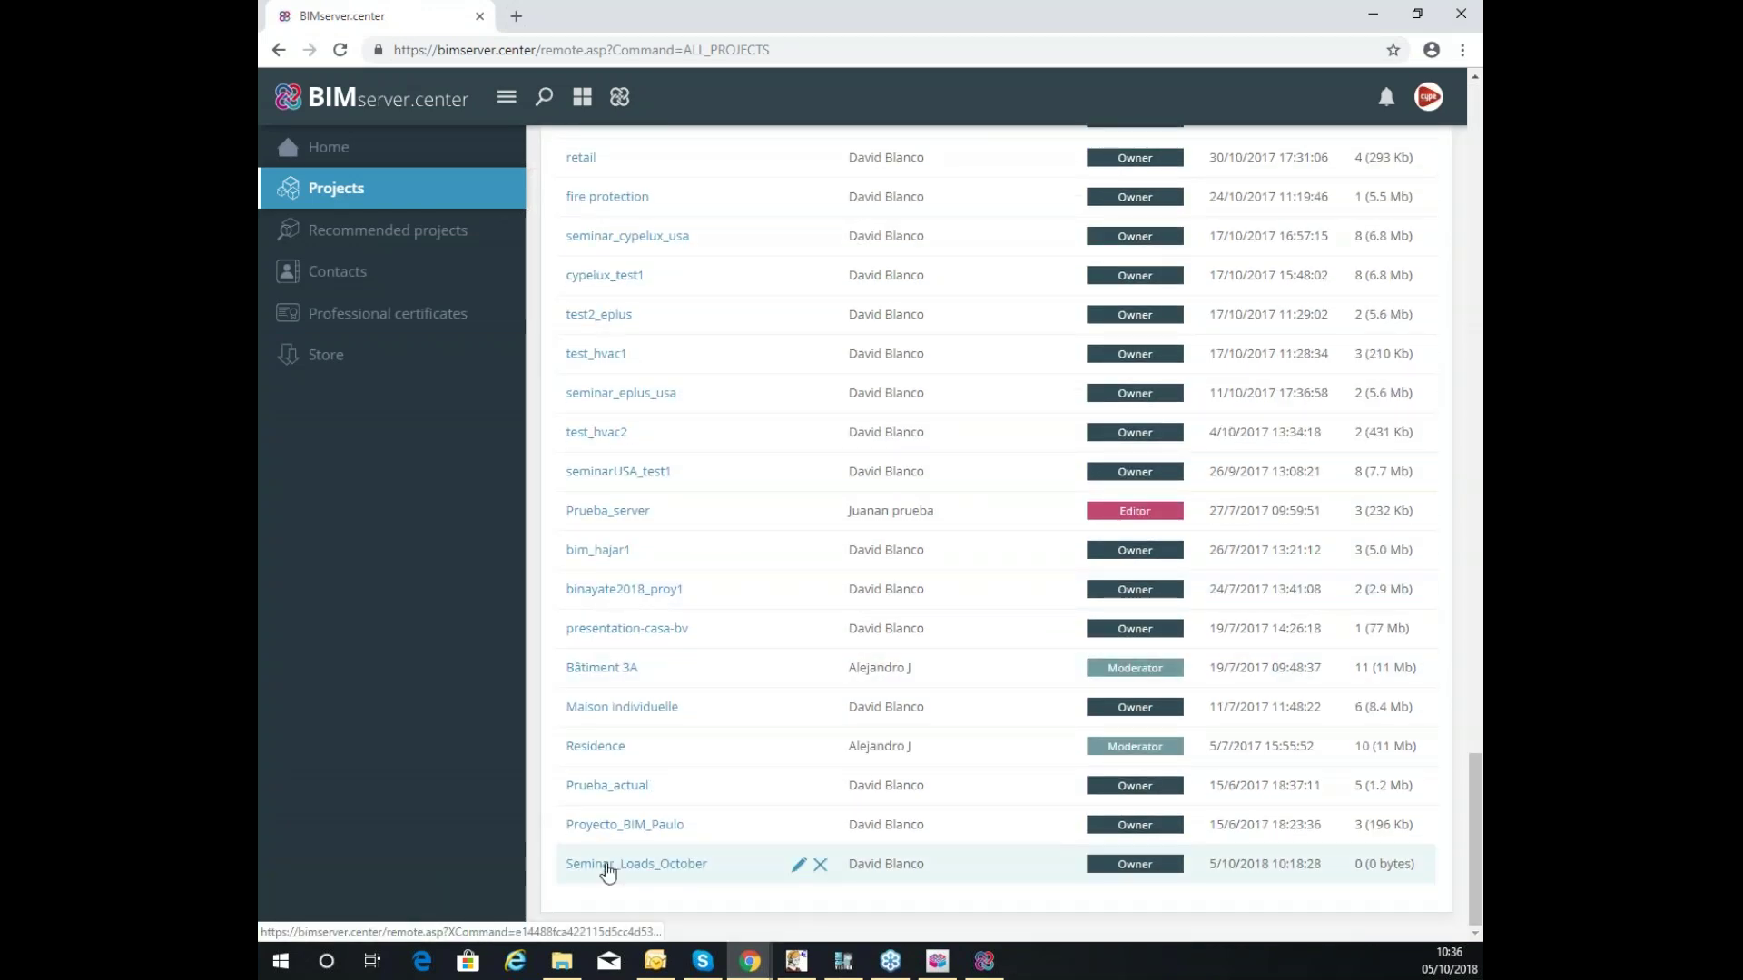
left_click(604, 869)
left_click(727, 405)
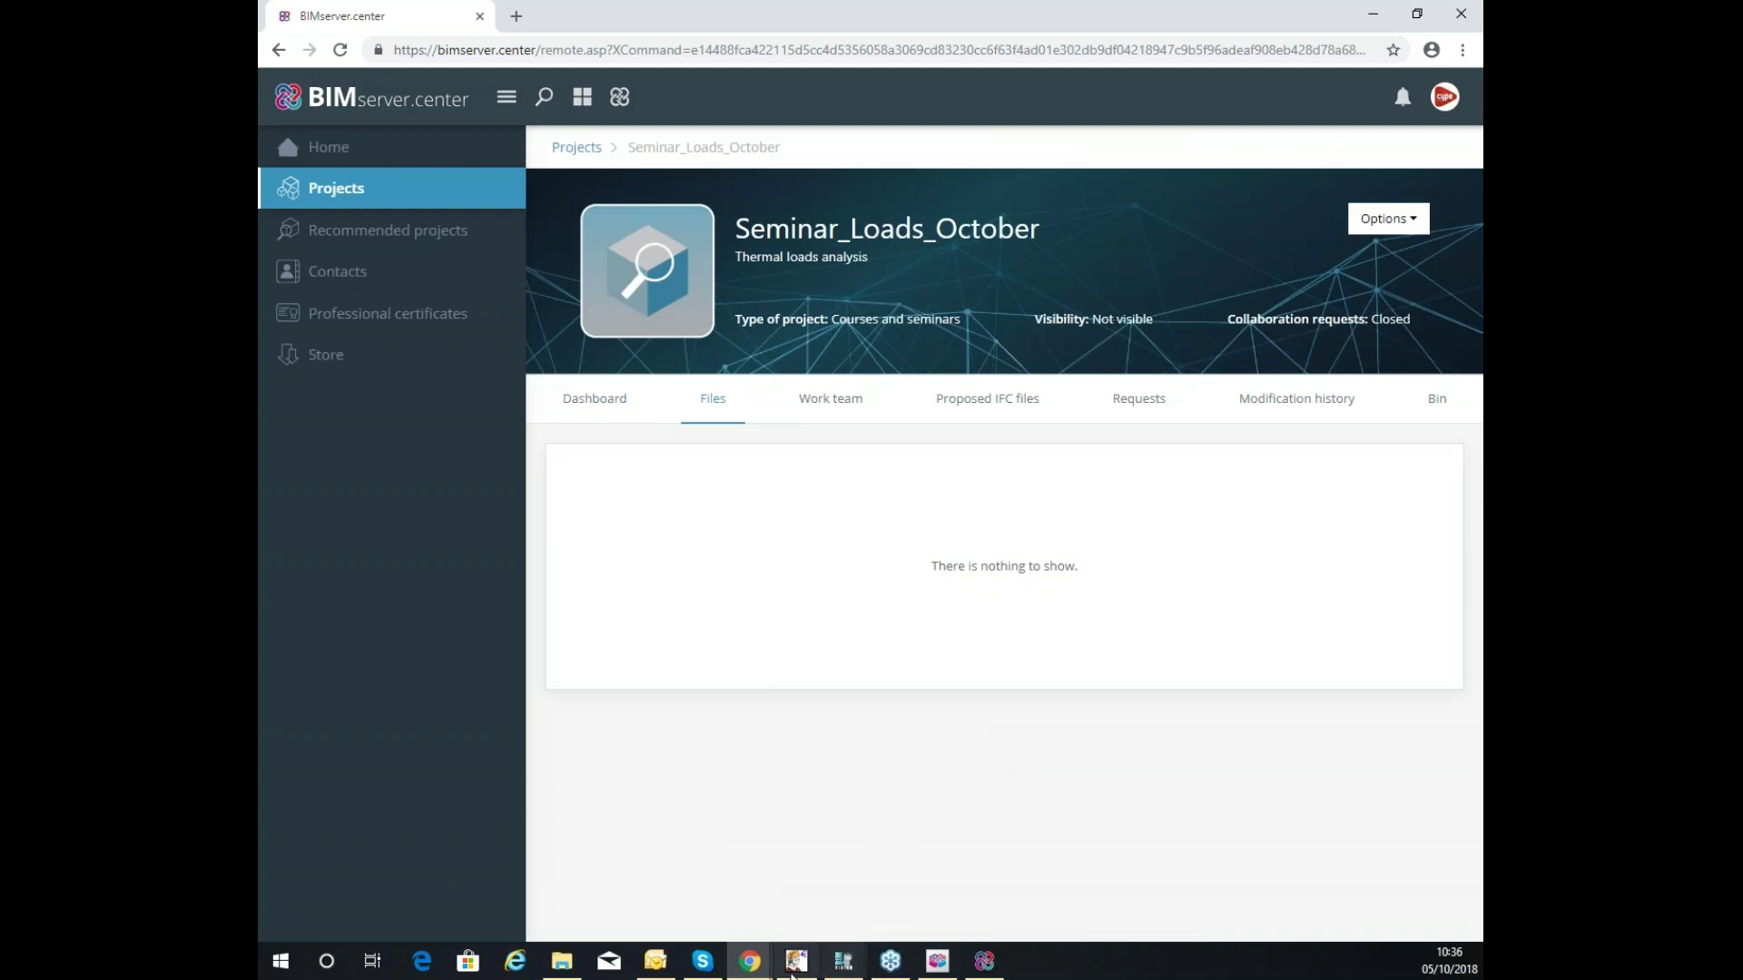
left_click(985, 963)
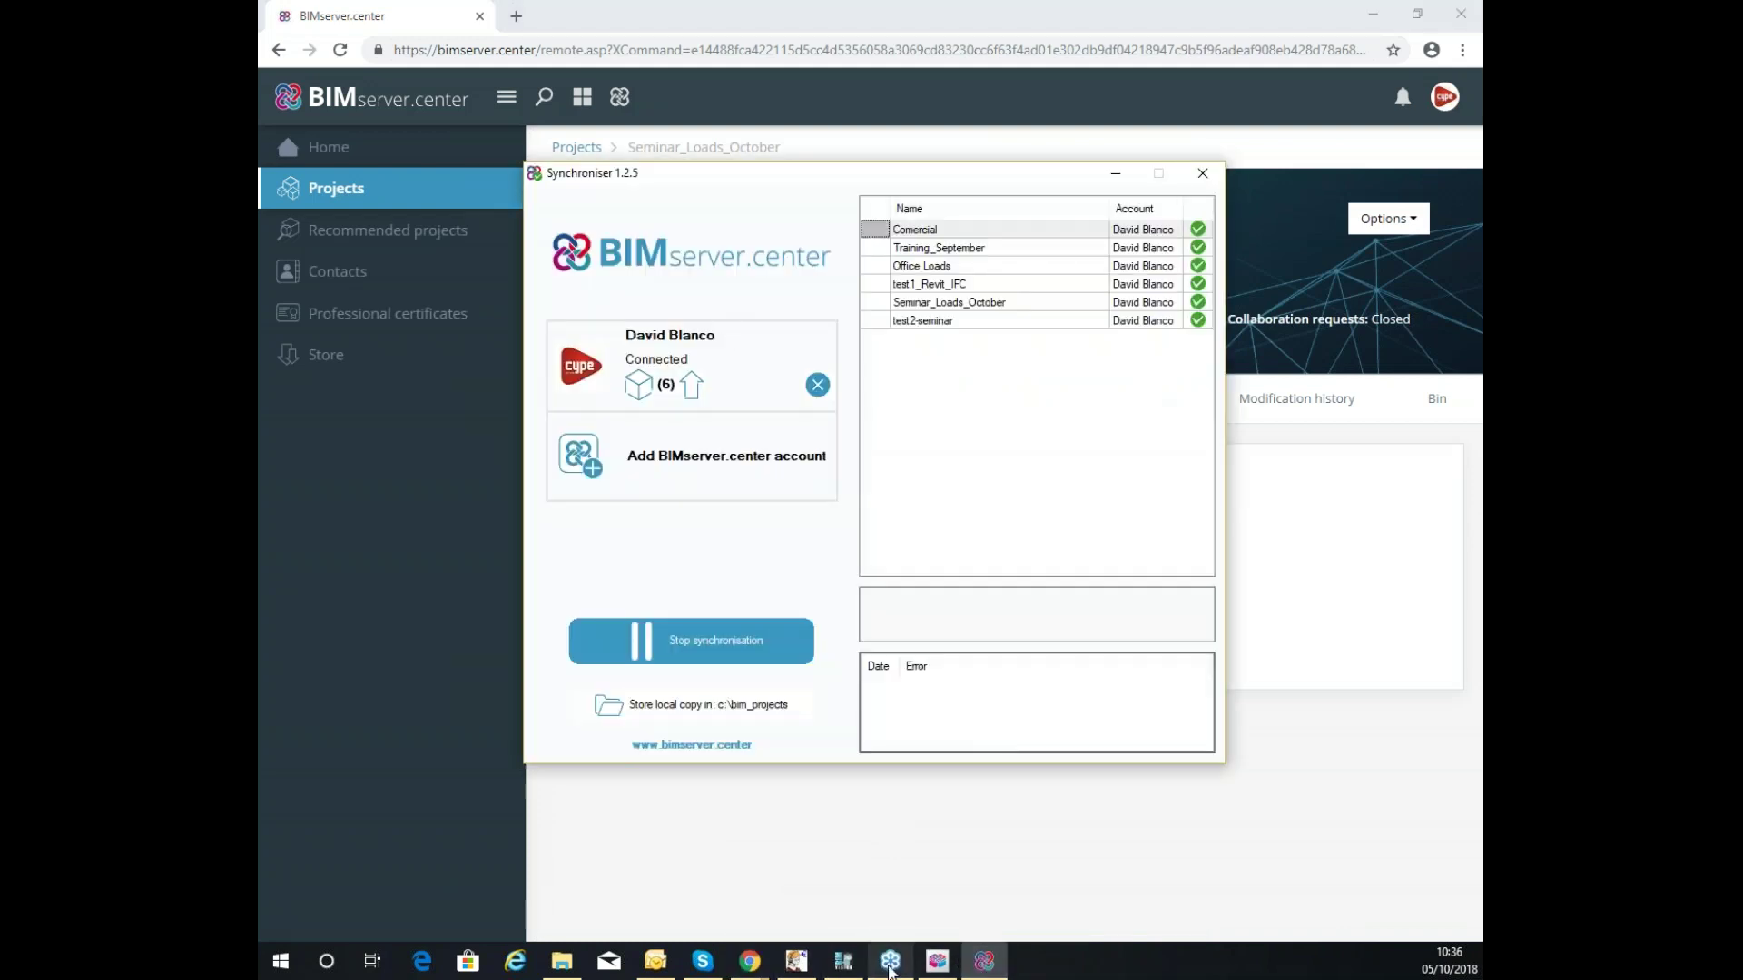
left_click(843, 961)
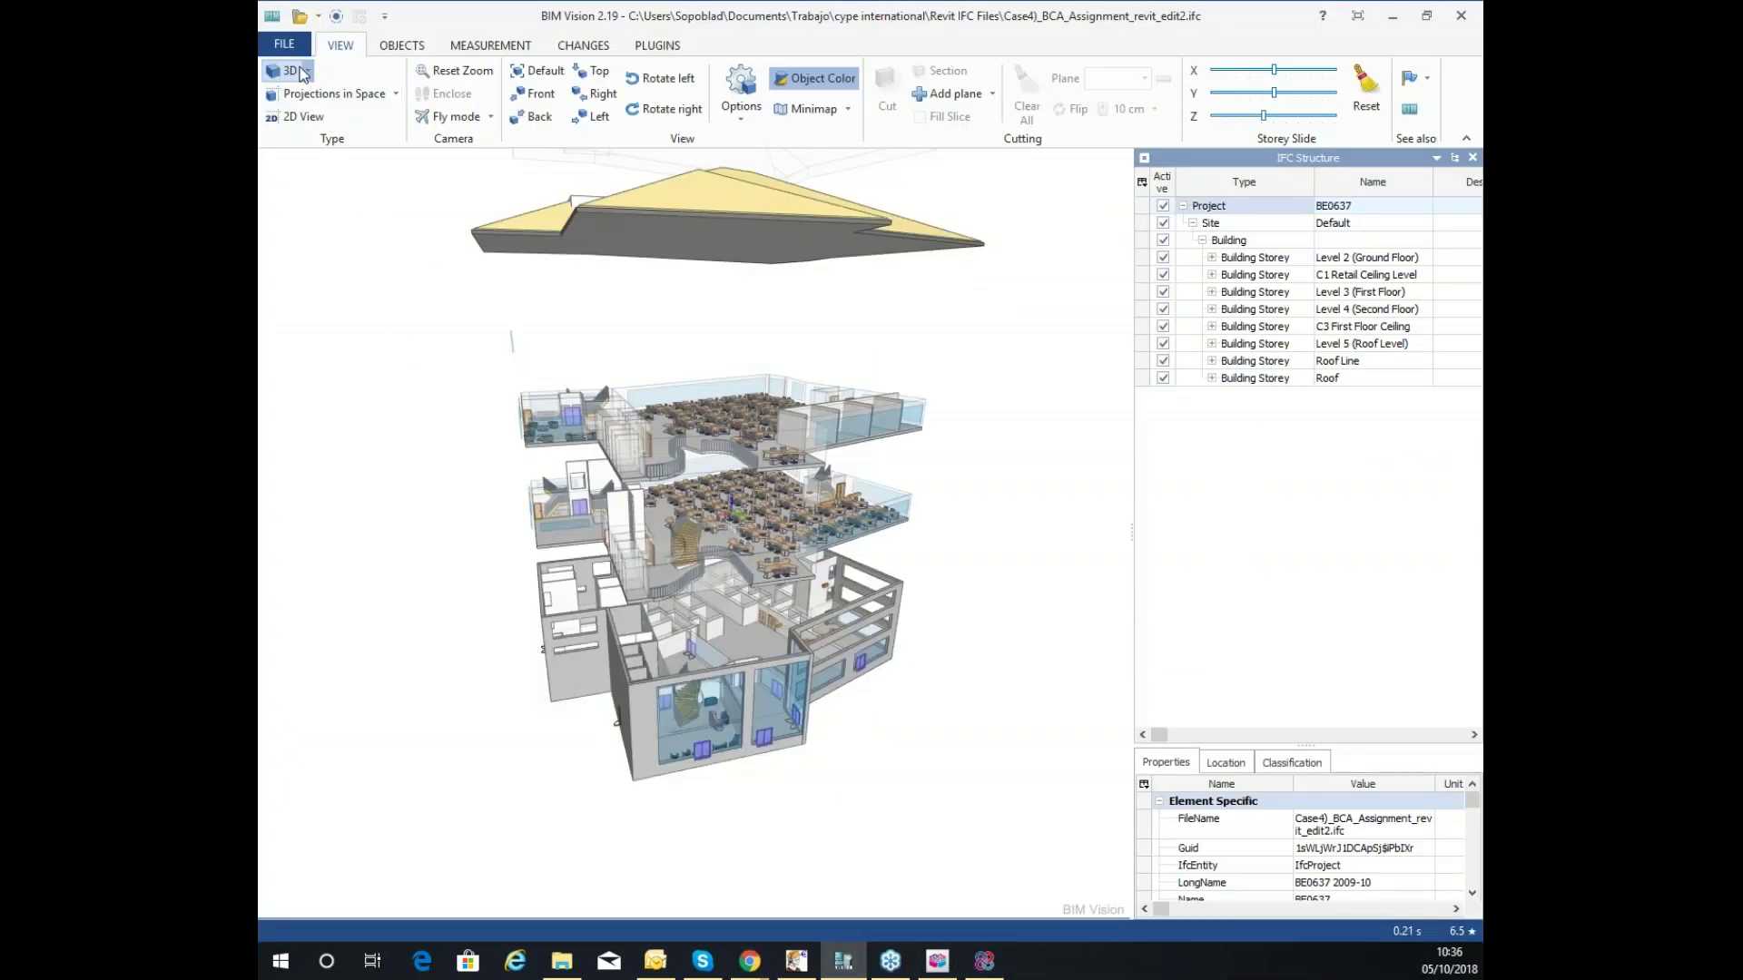
Reopen Office Loads.ifc from BIM Vision's recent files, then bring up the BIMserver.center Synchroniser.
left_click(284, 45)
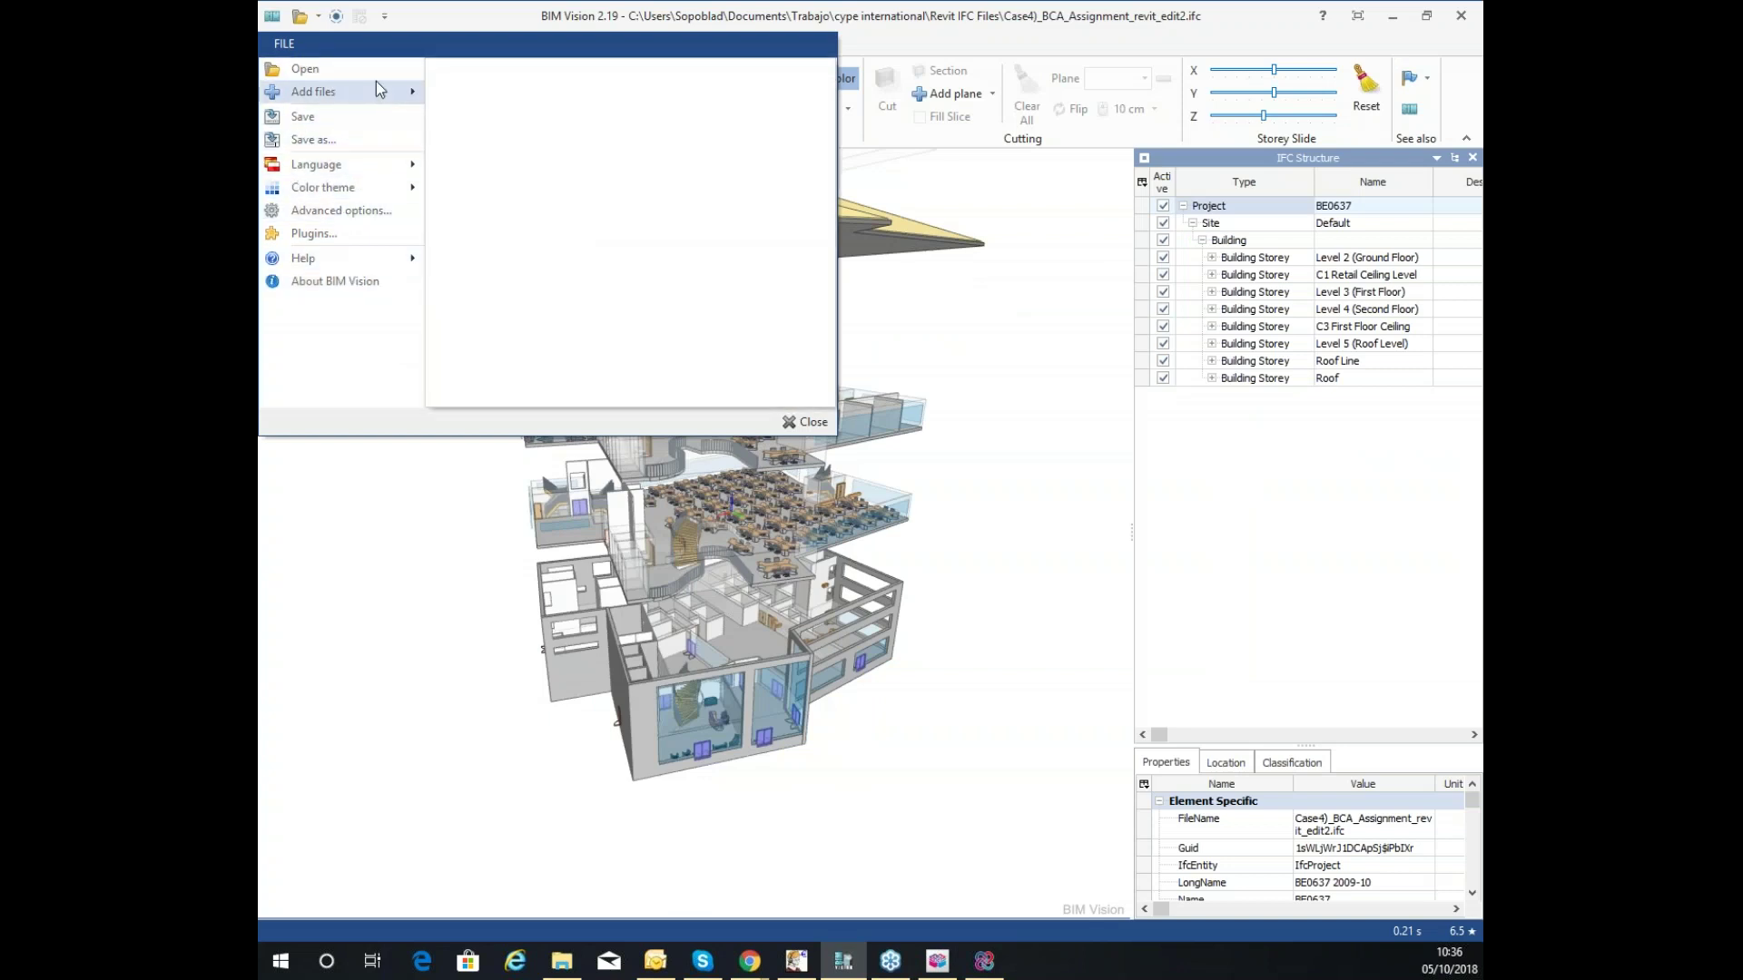
mouse_move(380, 73)
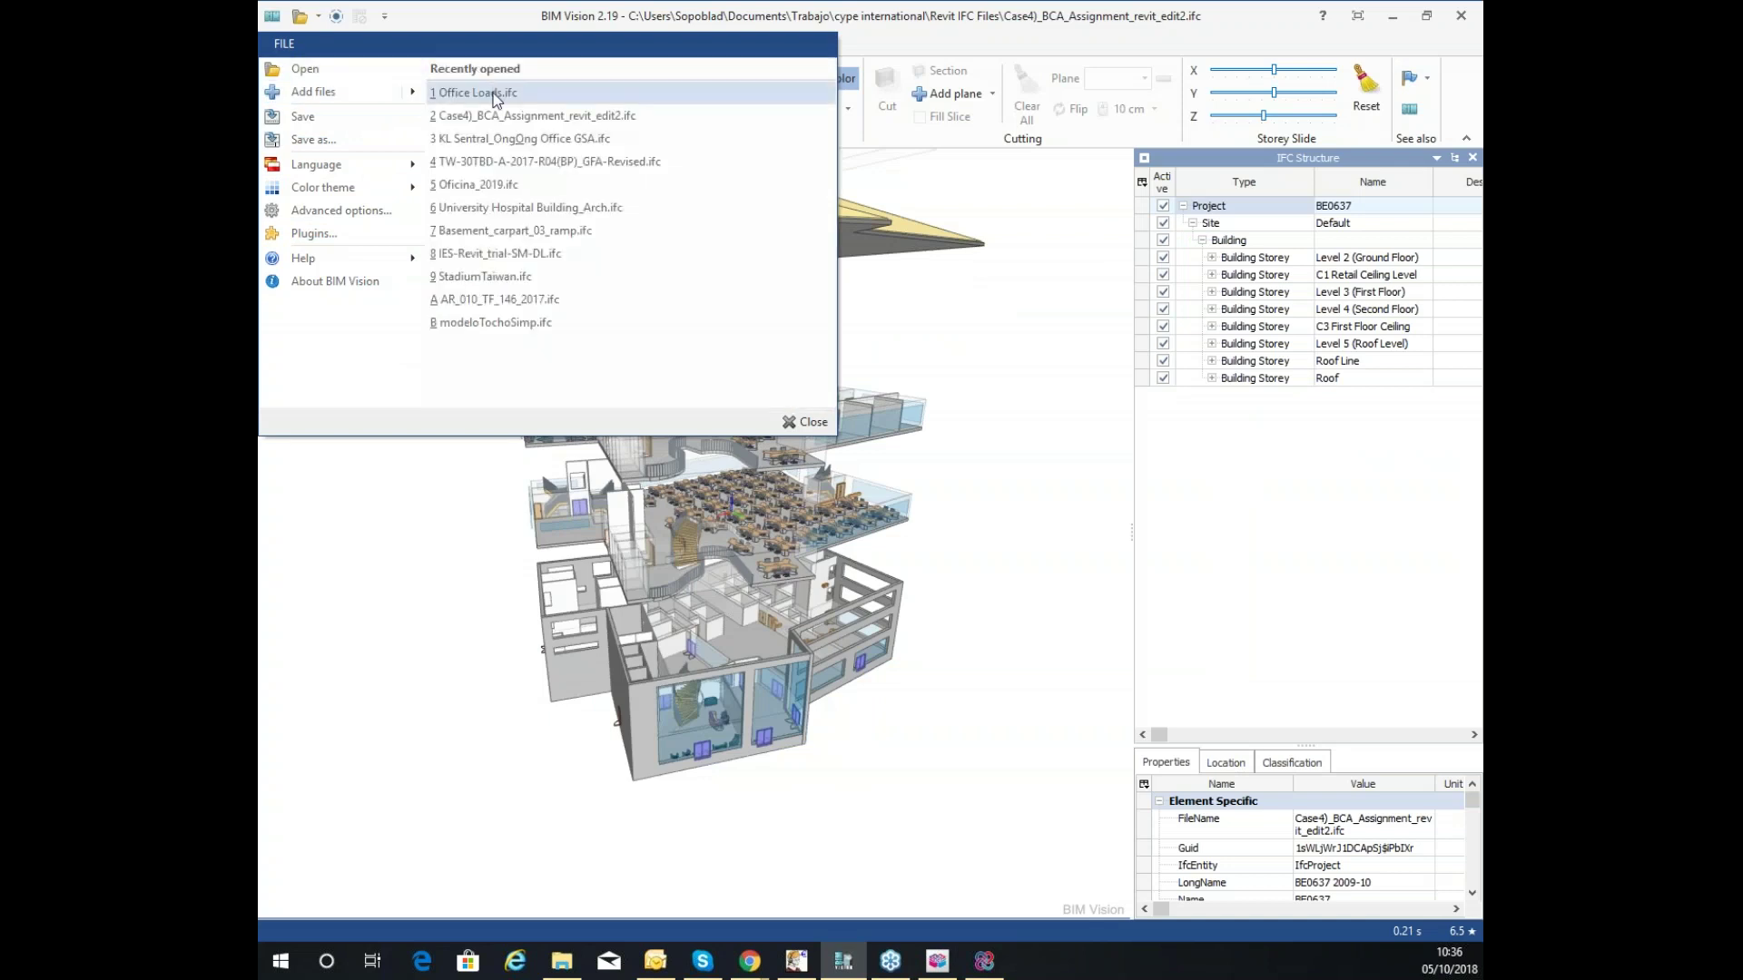
left_click(493, 95)
scroll(856, 479, "up", 6)
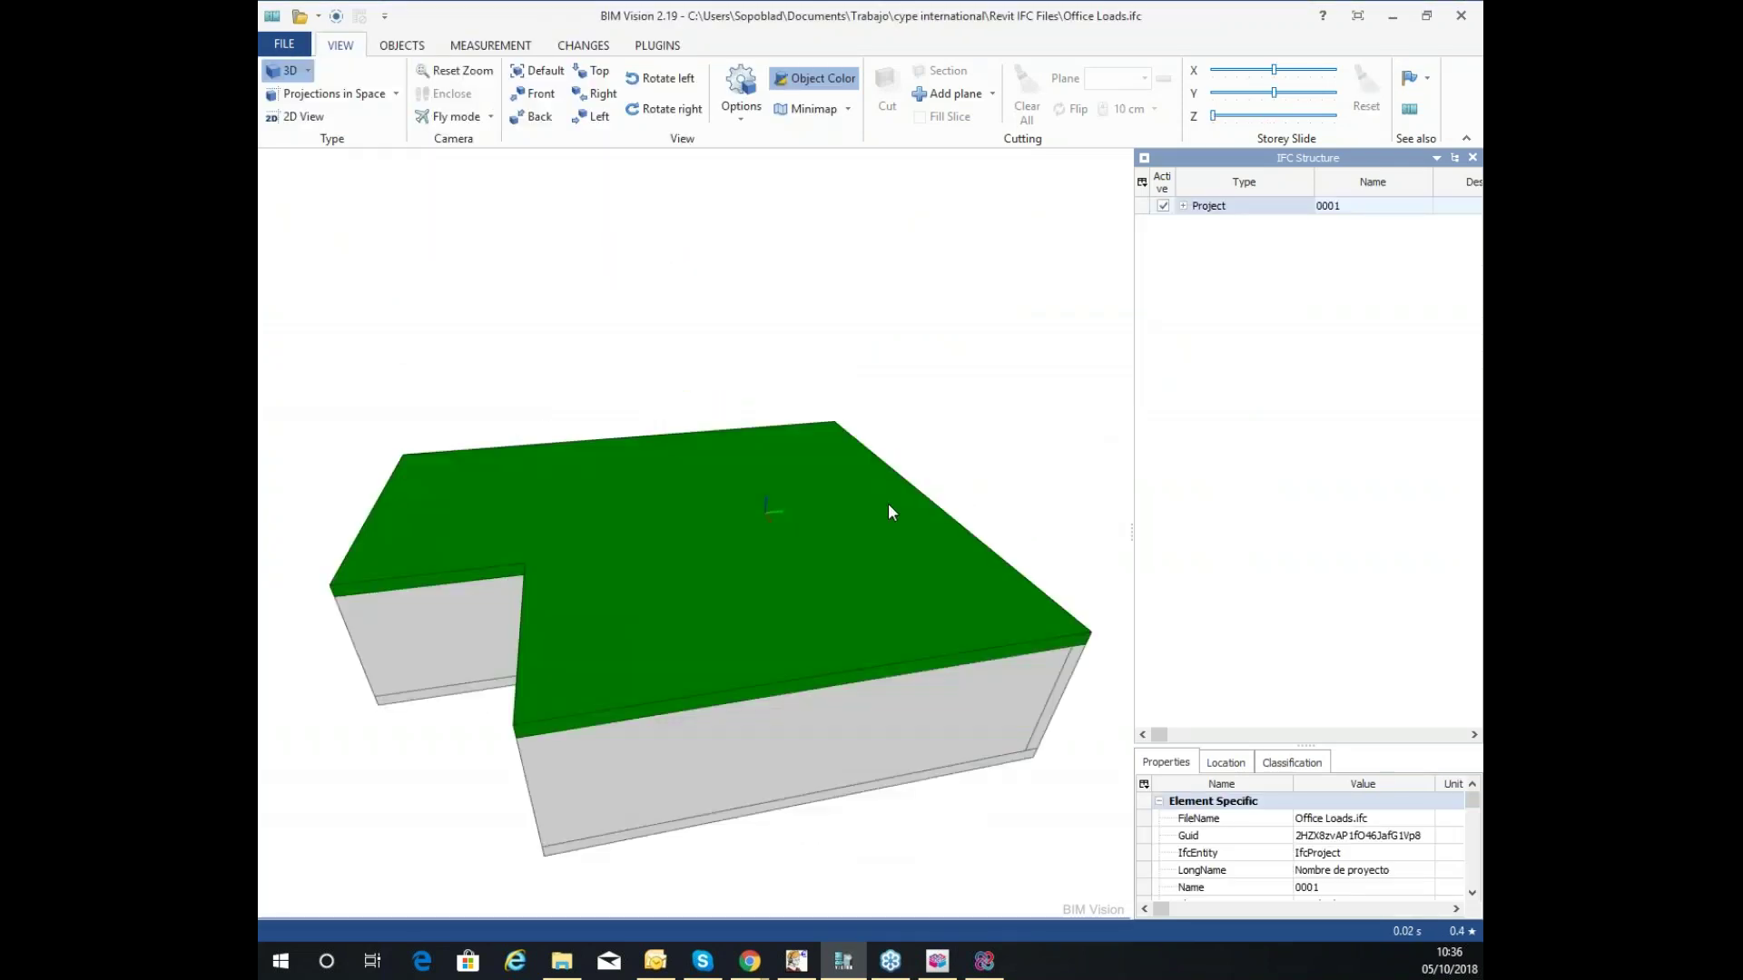
scroll(739, 623, "down", 6)
scroll(601, 619, "up", 4)
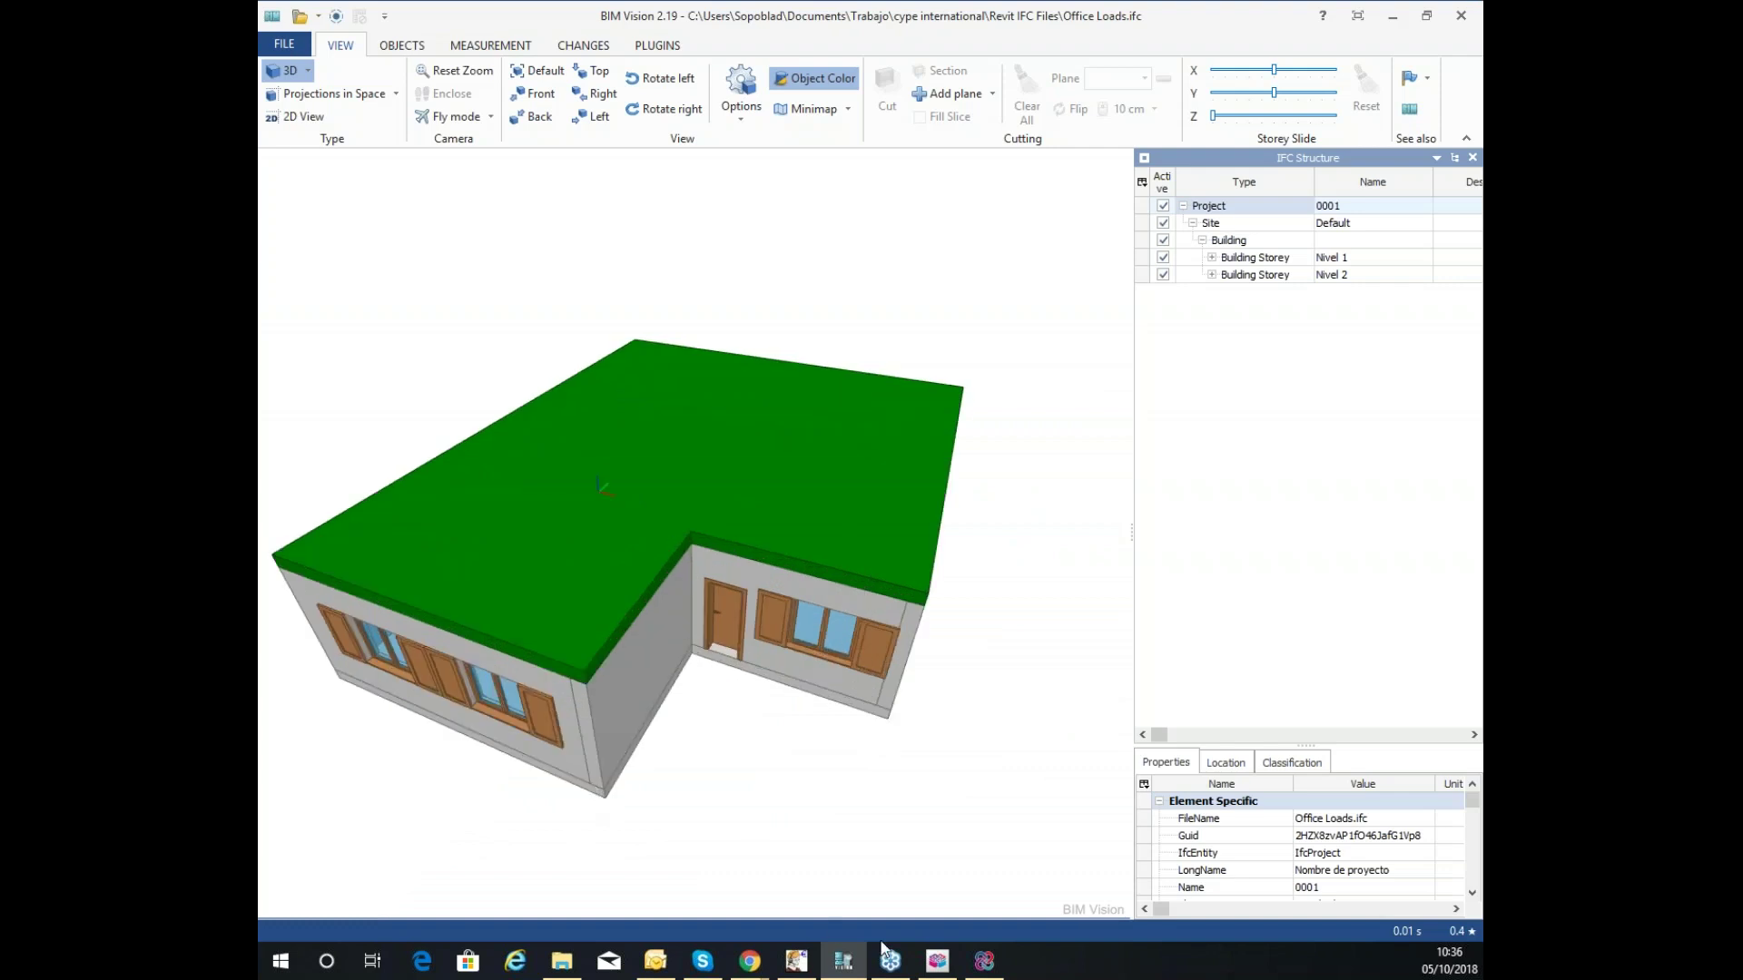
left_click(984, 960)
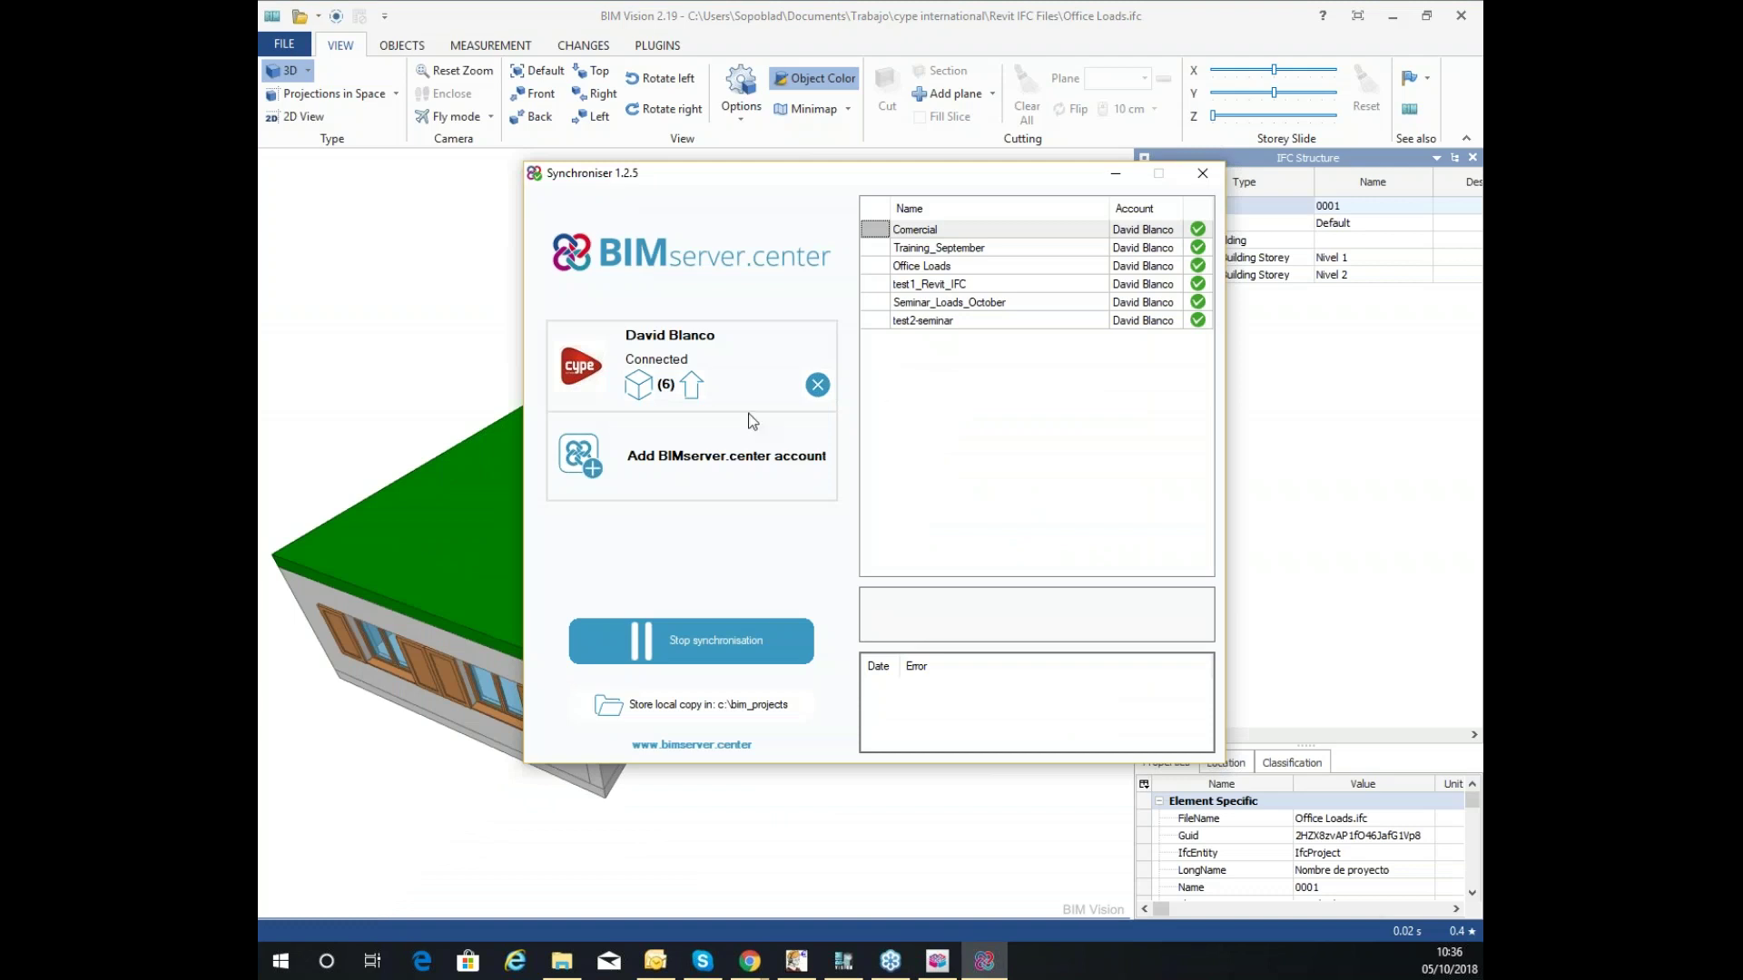
Start a Synchroniser upload and pick Office Loads.ifc as the file.
left_click(692, 384)
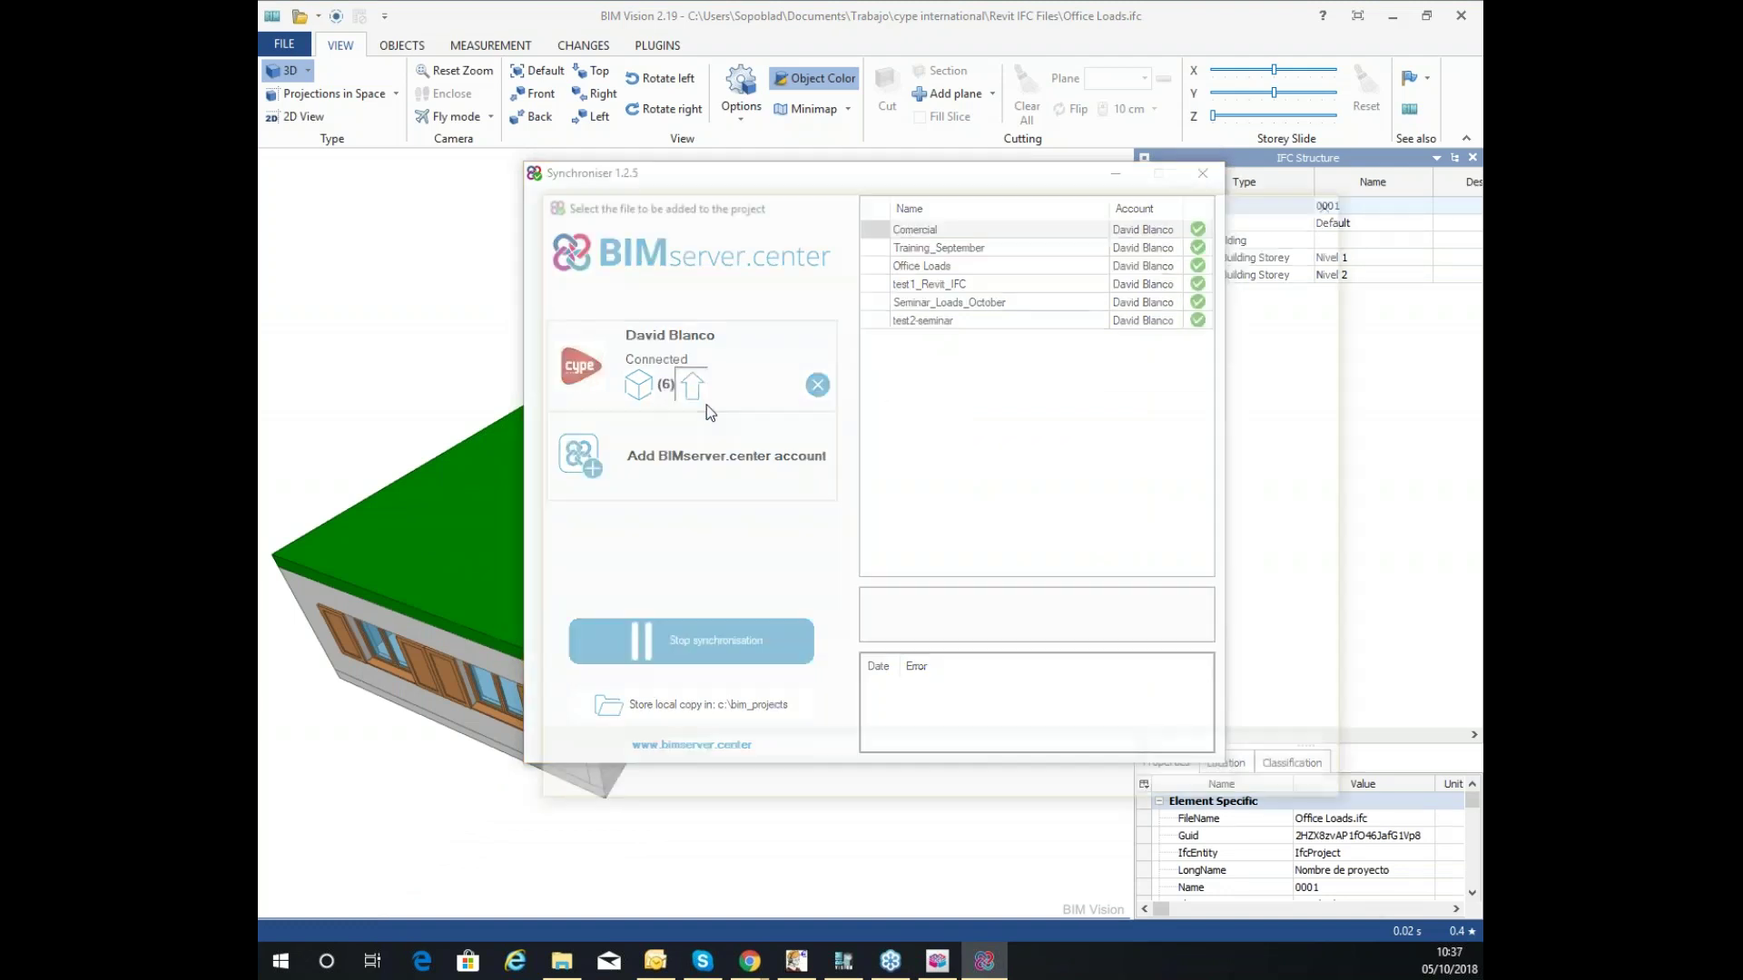
left_click(812, 399)
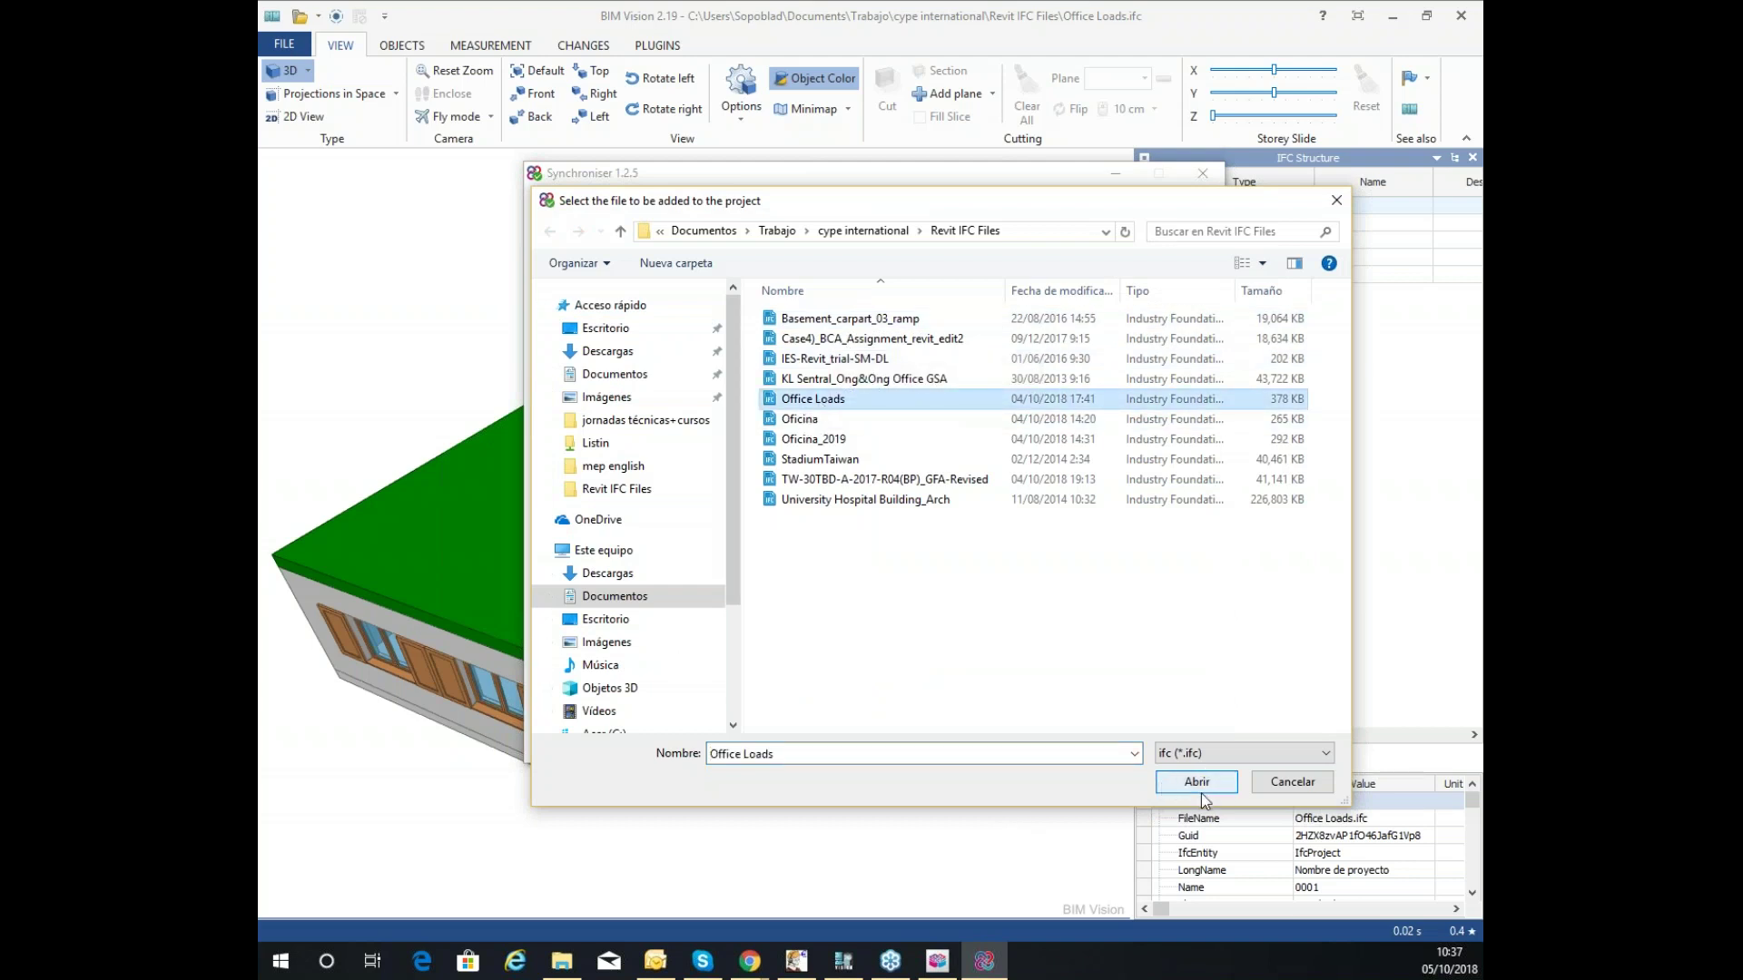
left_click(1200, 754)
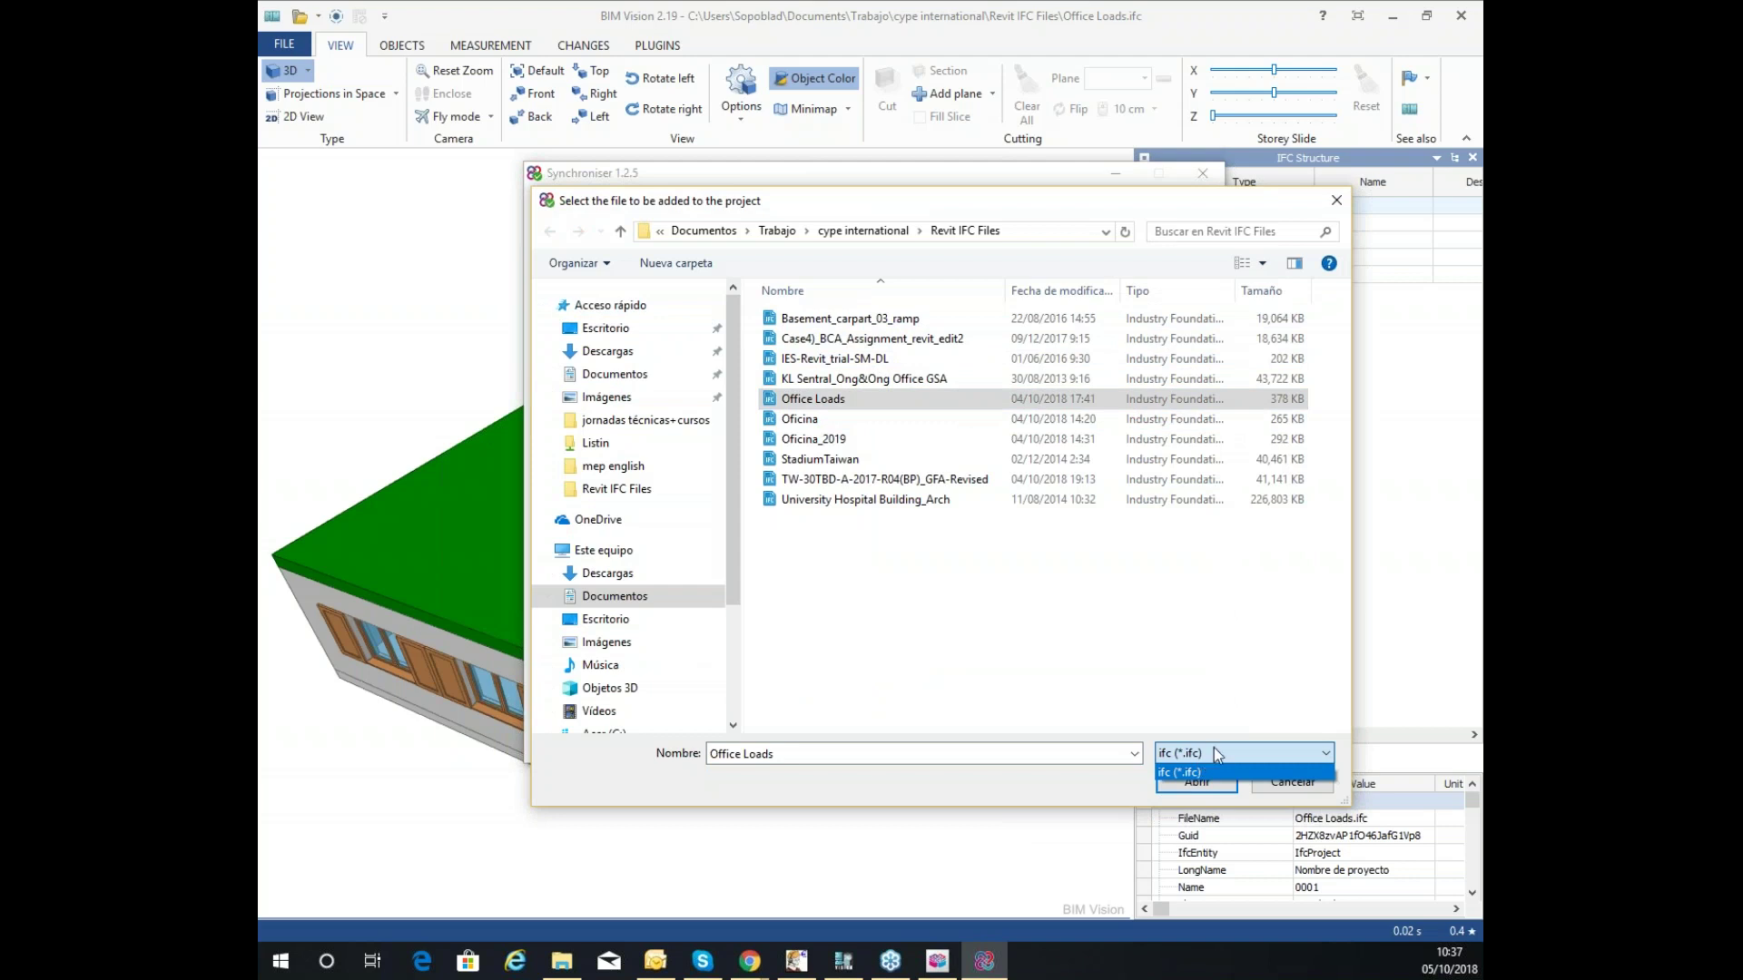
left_click(1200, 771)
left_click(1195, 787)
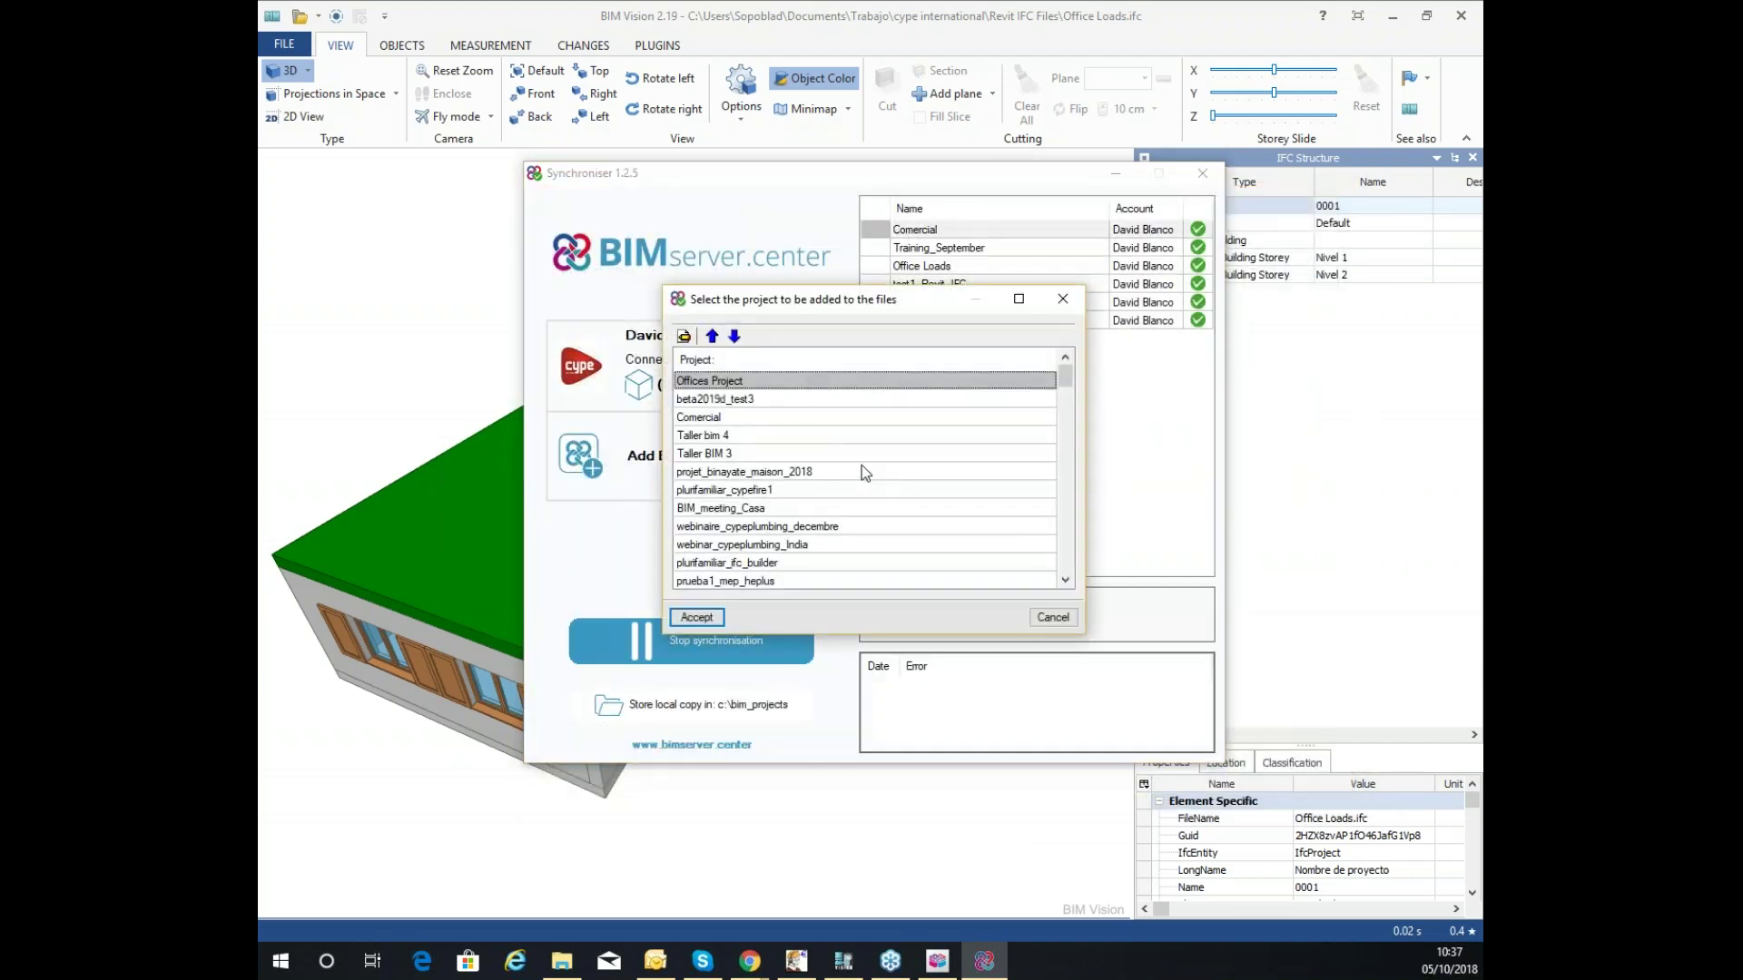
Choose Seminar_Loads_October as the target project and accept the upload.
scroll(728, 416, "down", 12)
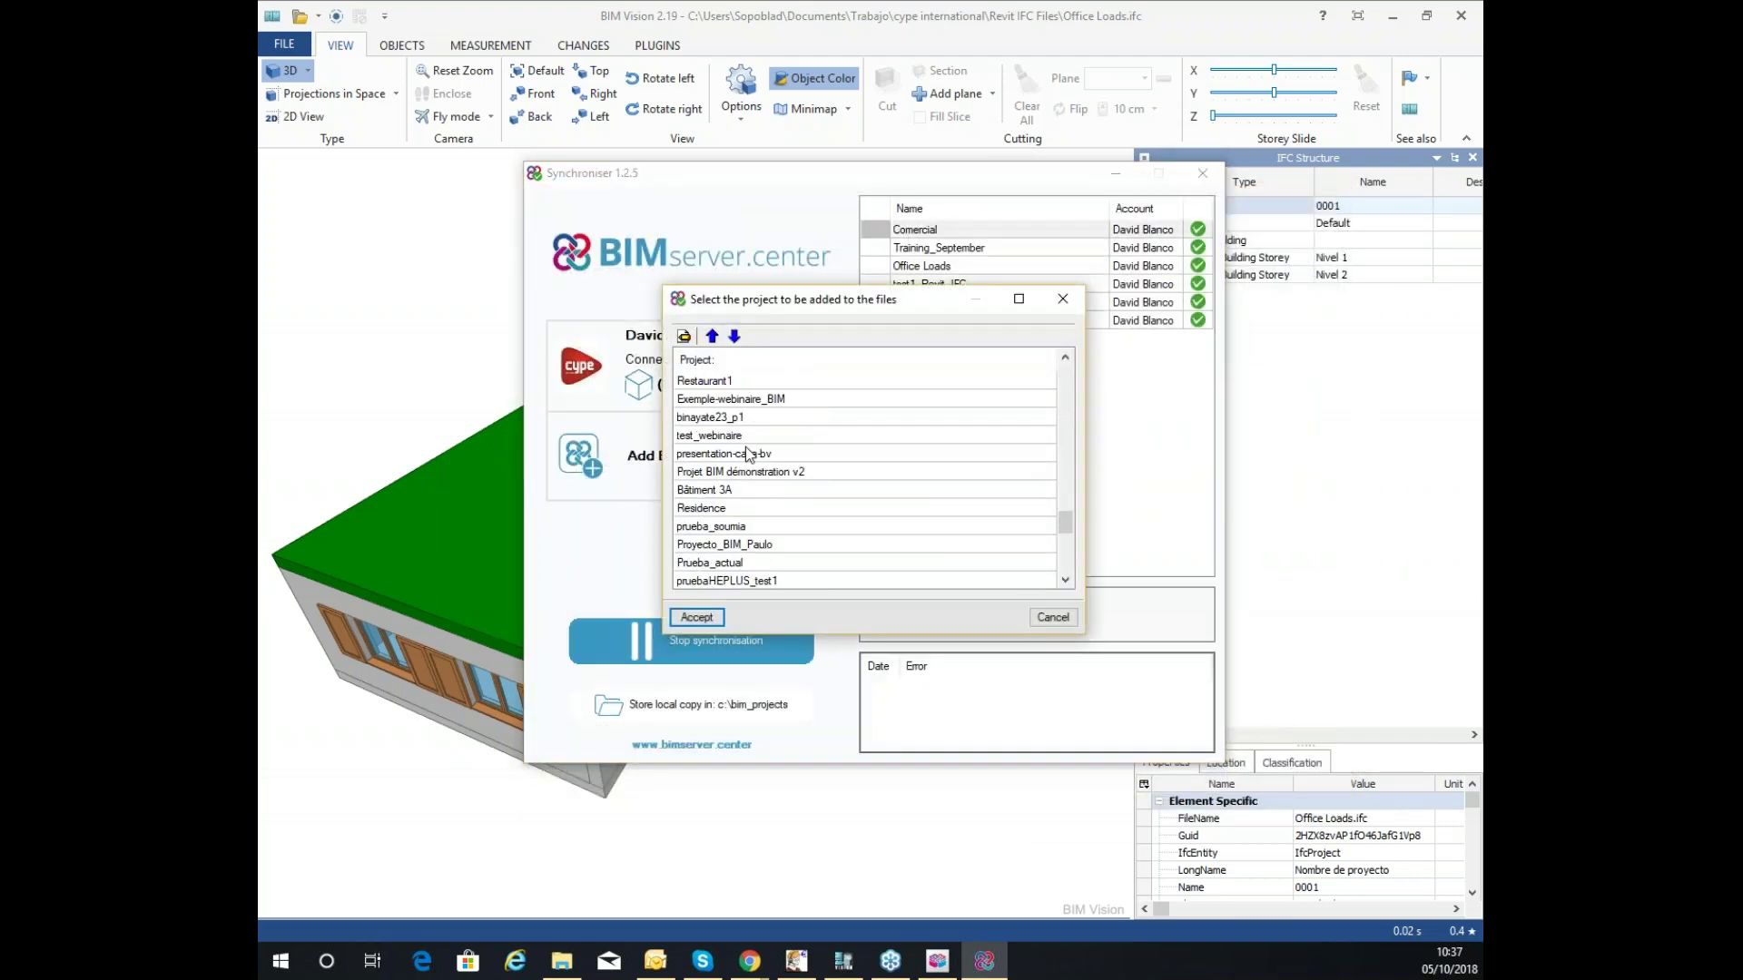
scroll(761, 503, "down", 6)
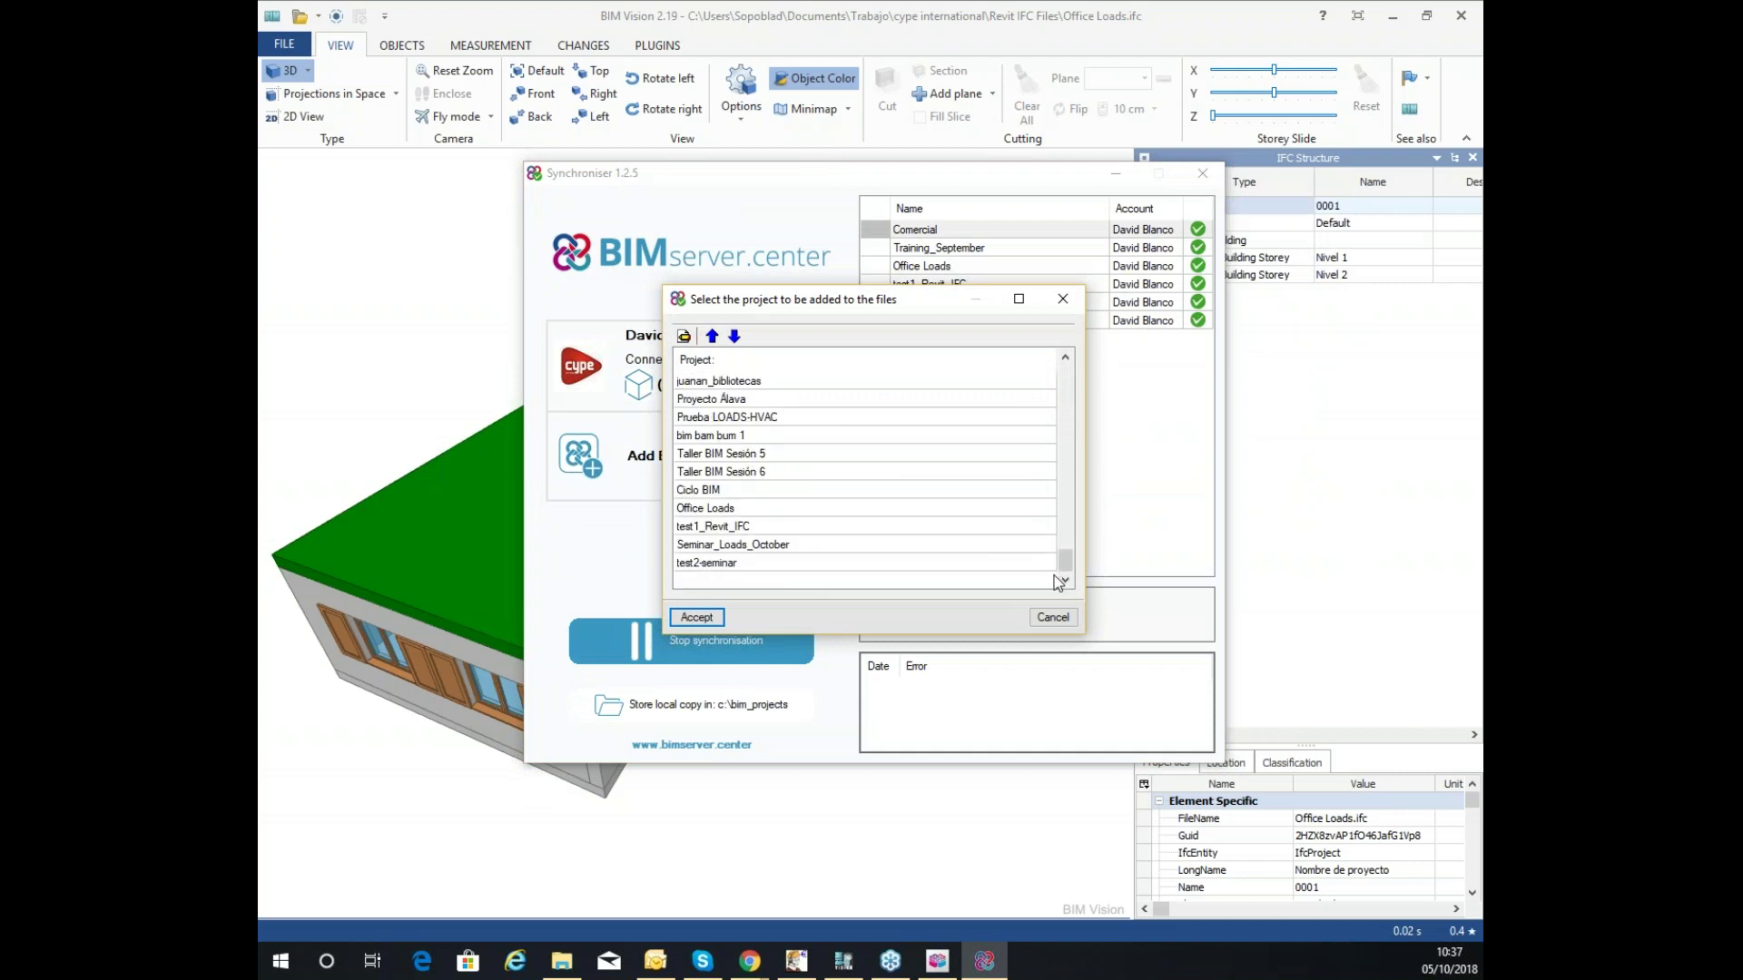
left_click(773, 544)
left_click(696, 621)
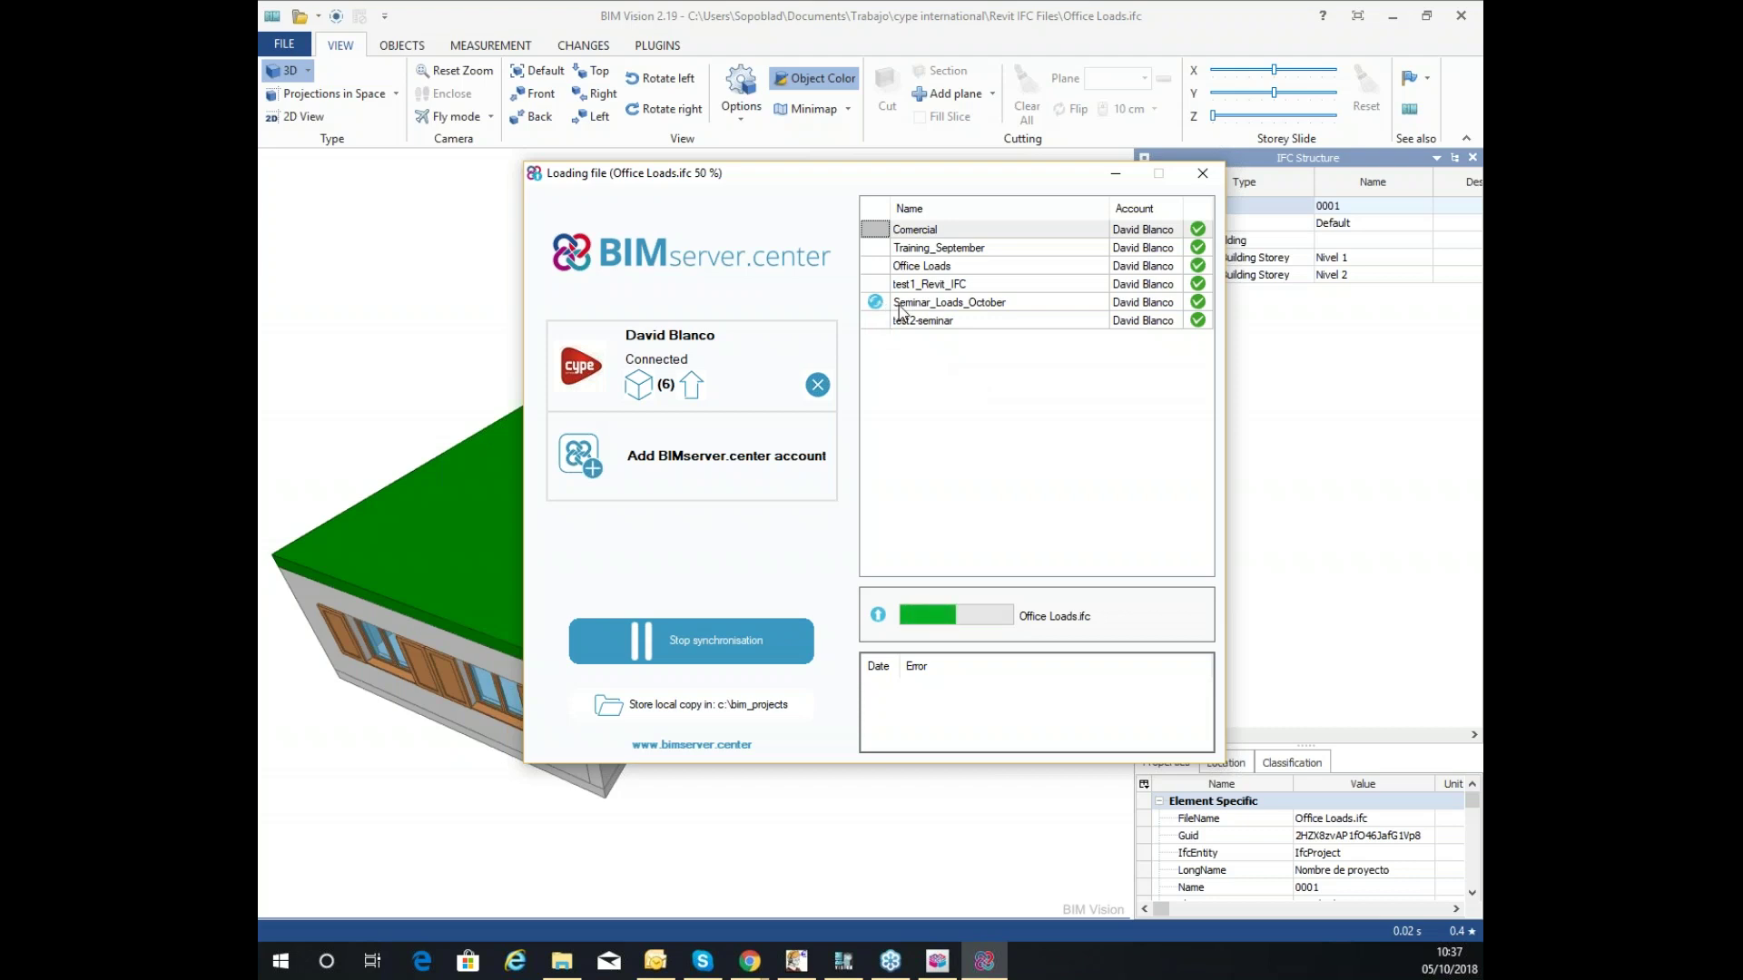
Reload the project page to confirm Office Loads.ifc (377 Kb) in Files, then minimise the browser.
left_click(1115, 174)
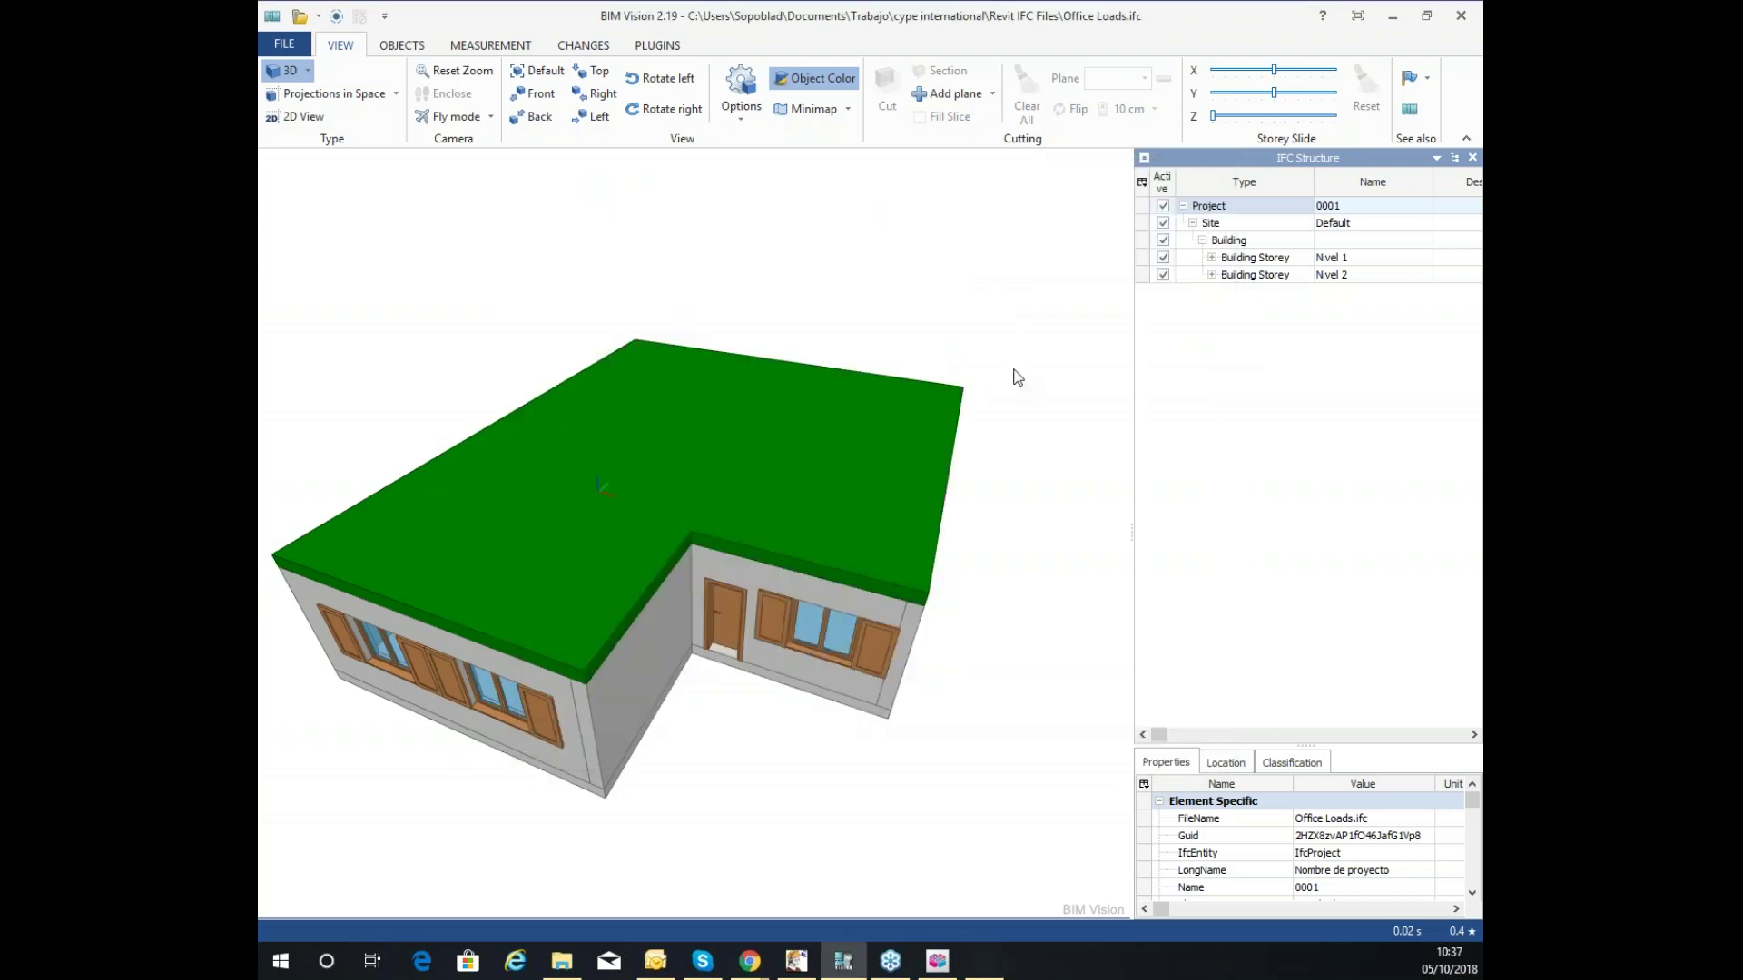
mouse_move(750, 961)
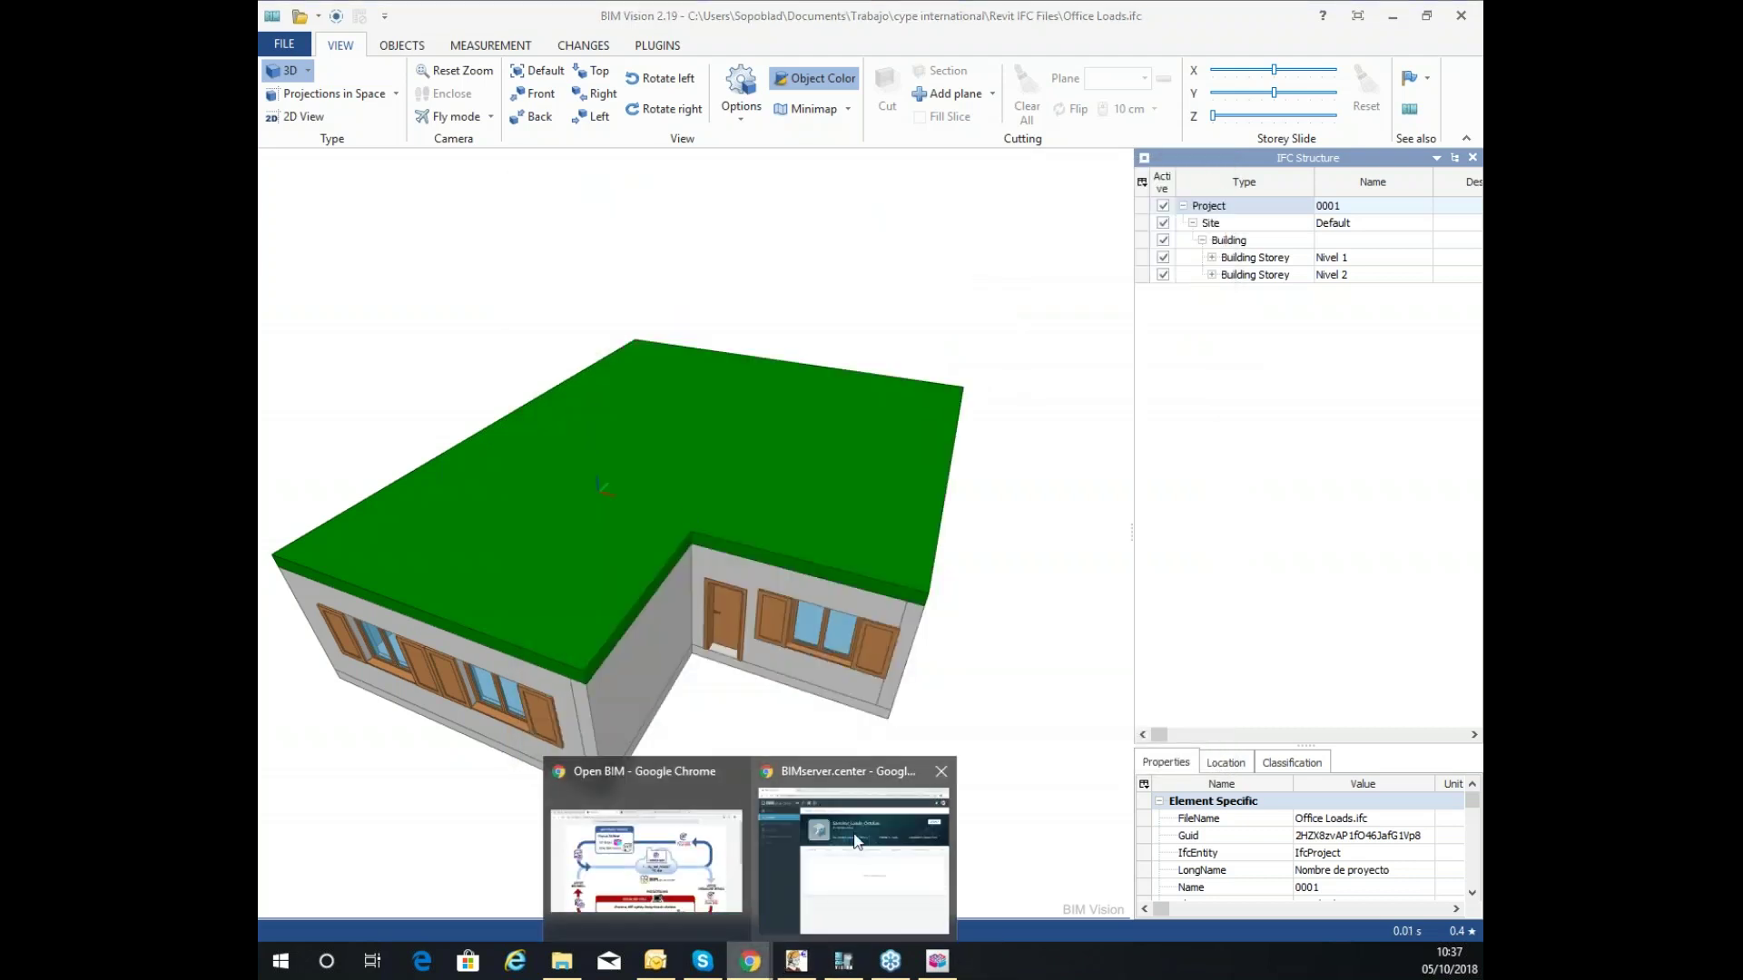
left_click(858, 853)
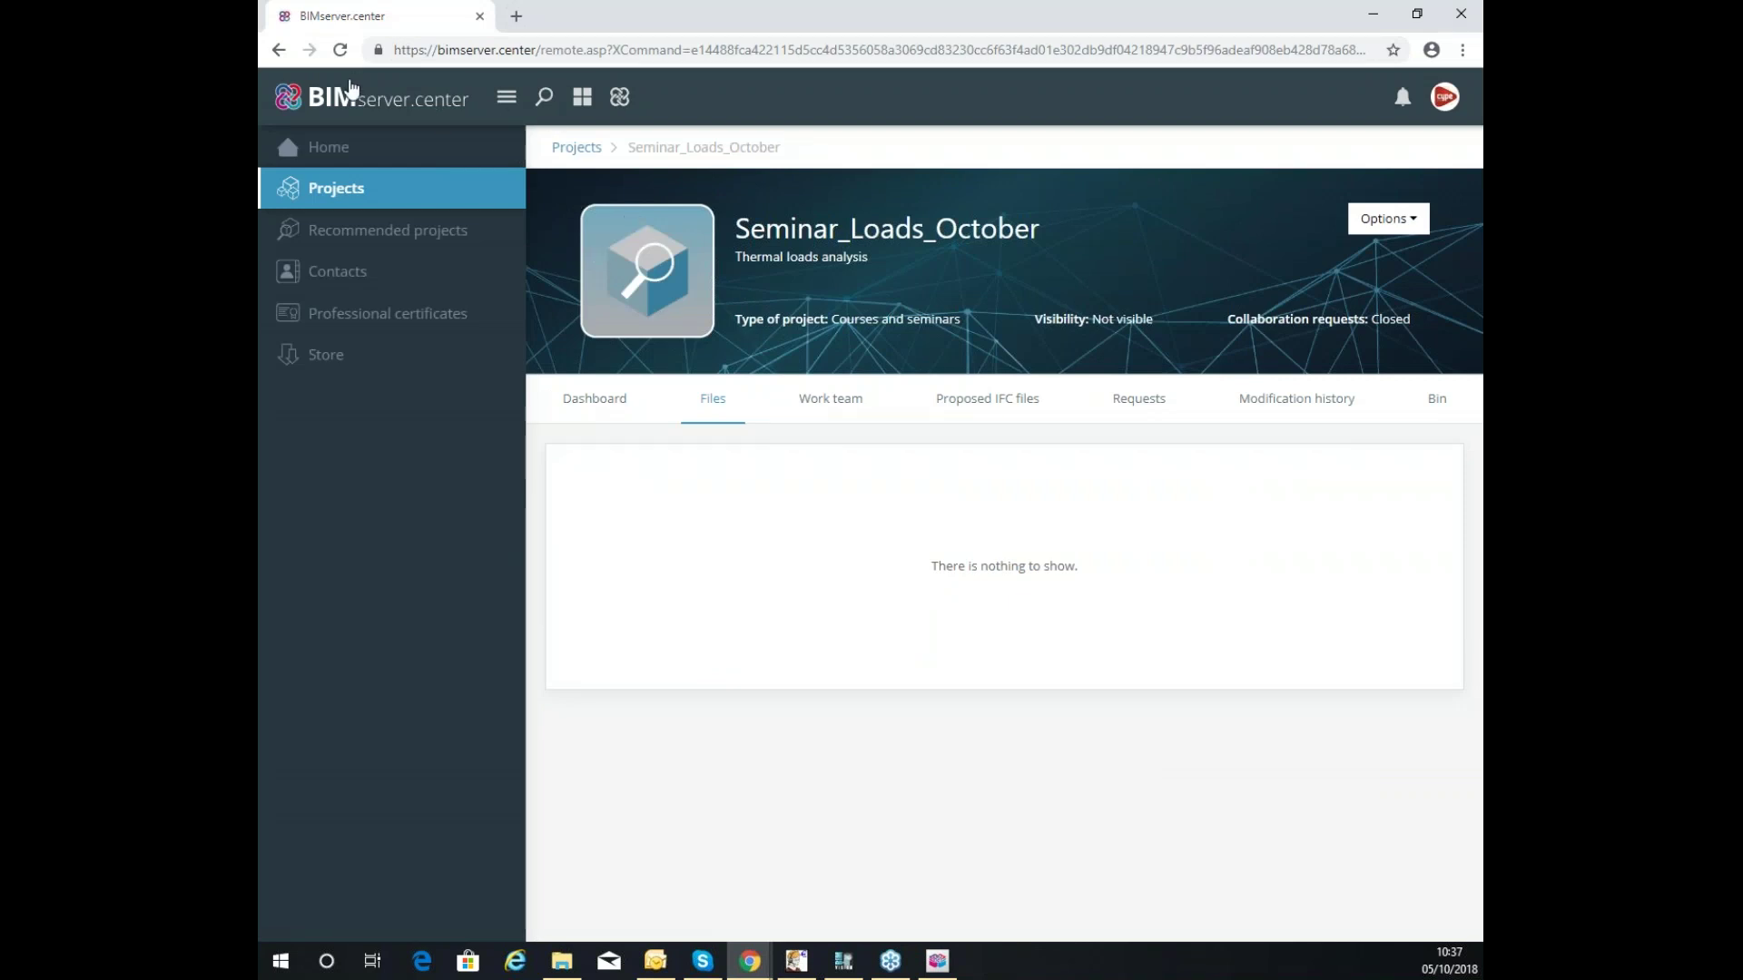
left_click(341, 50)
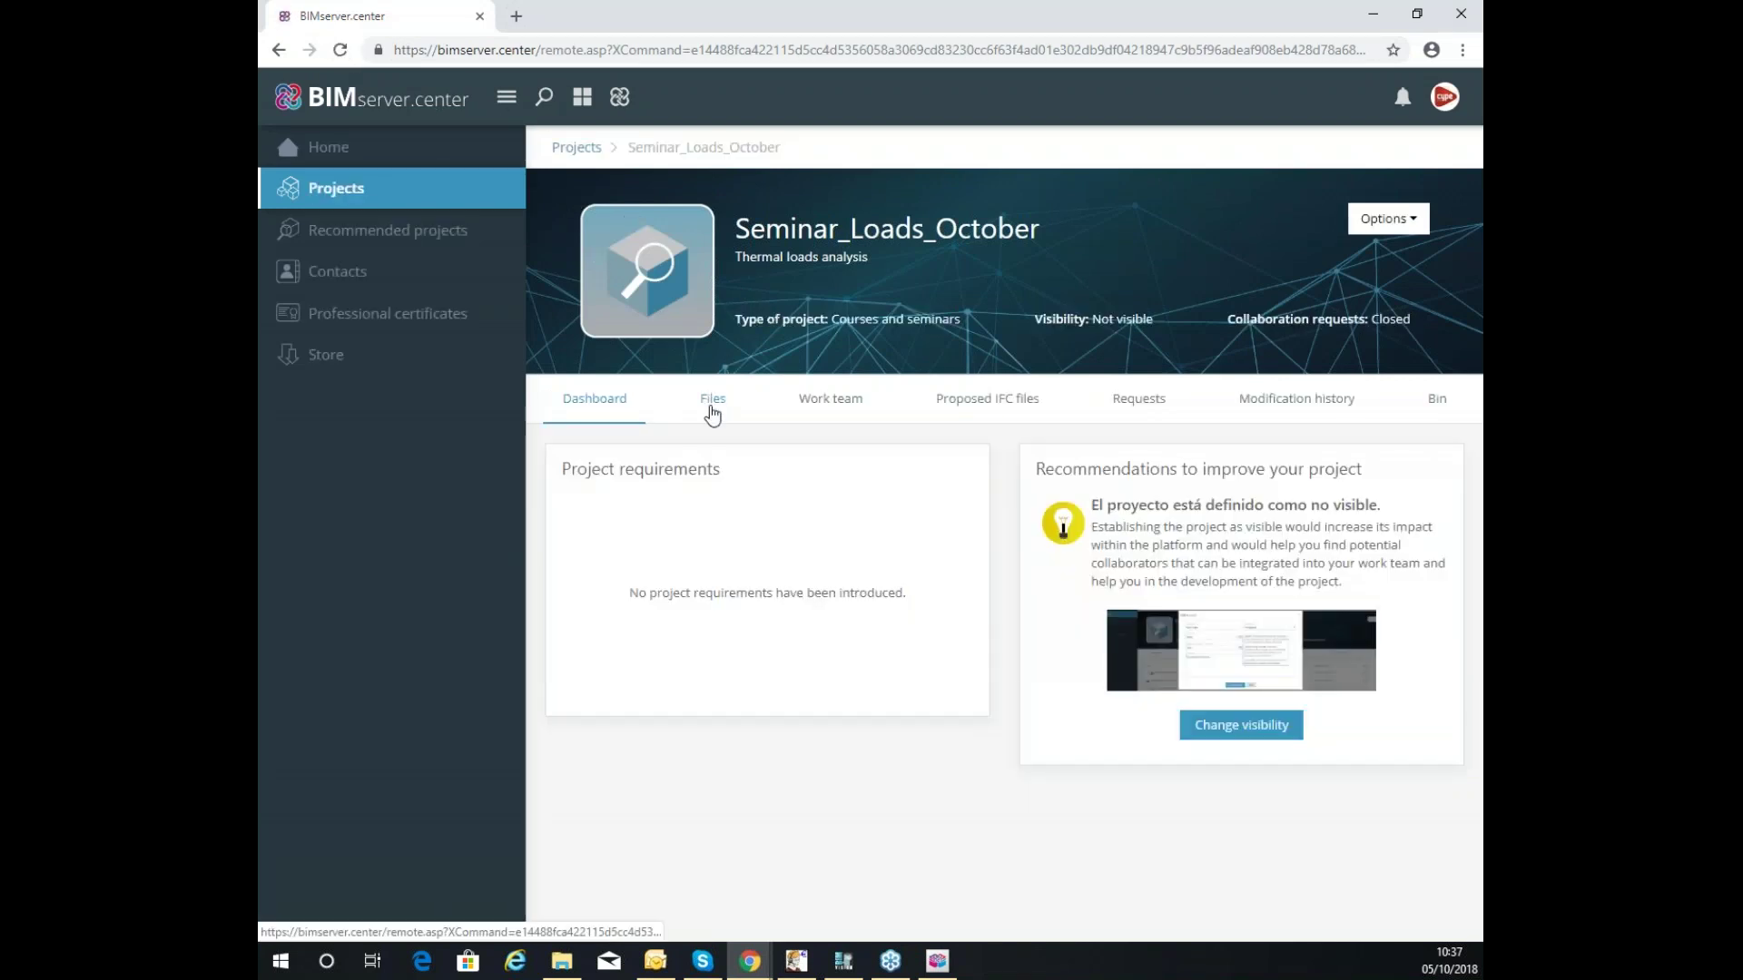
left_click(713, 400)
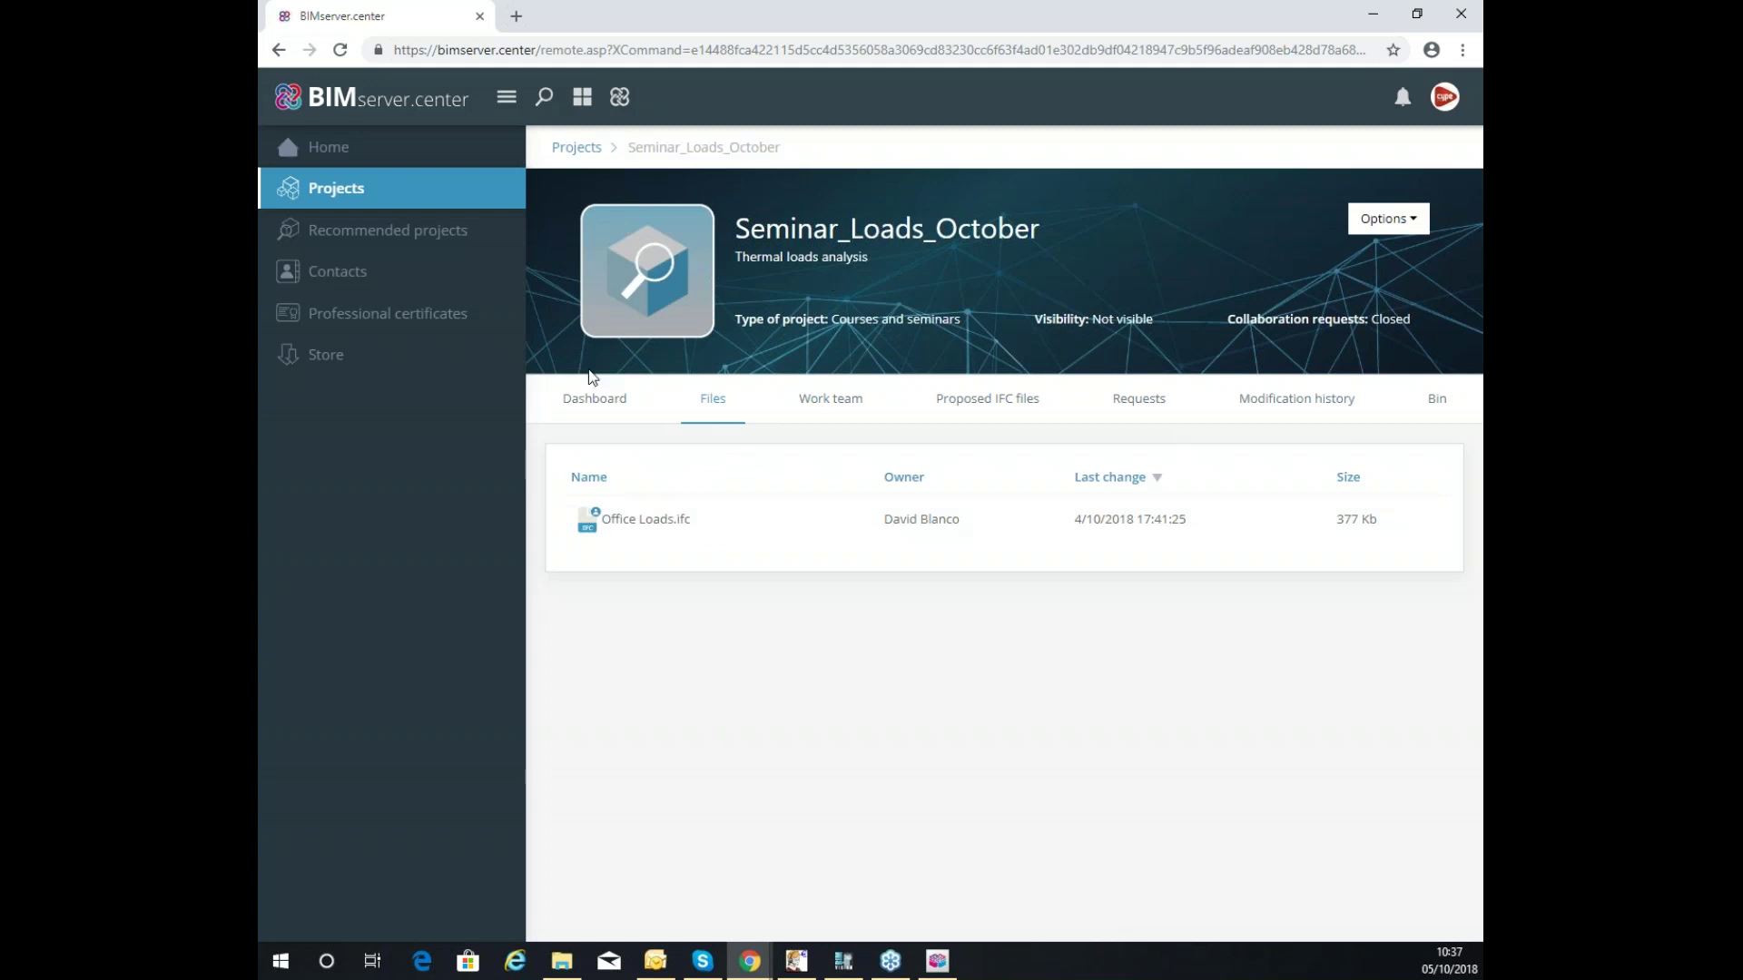
left_click(1372, 12)
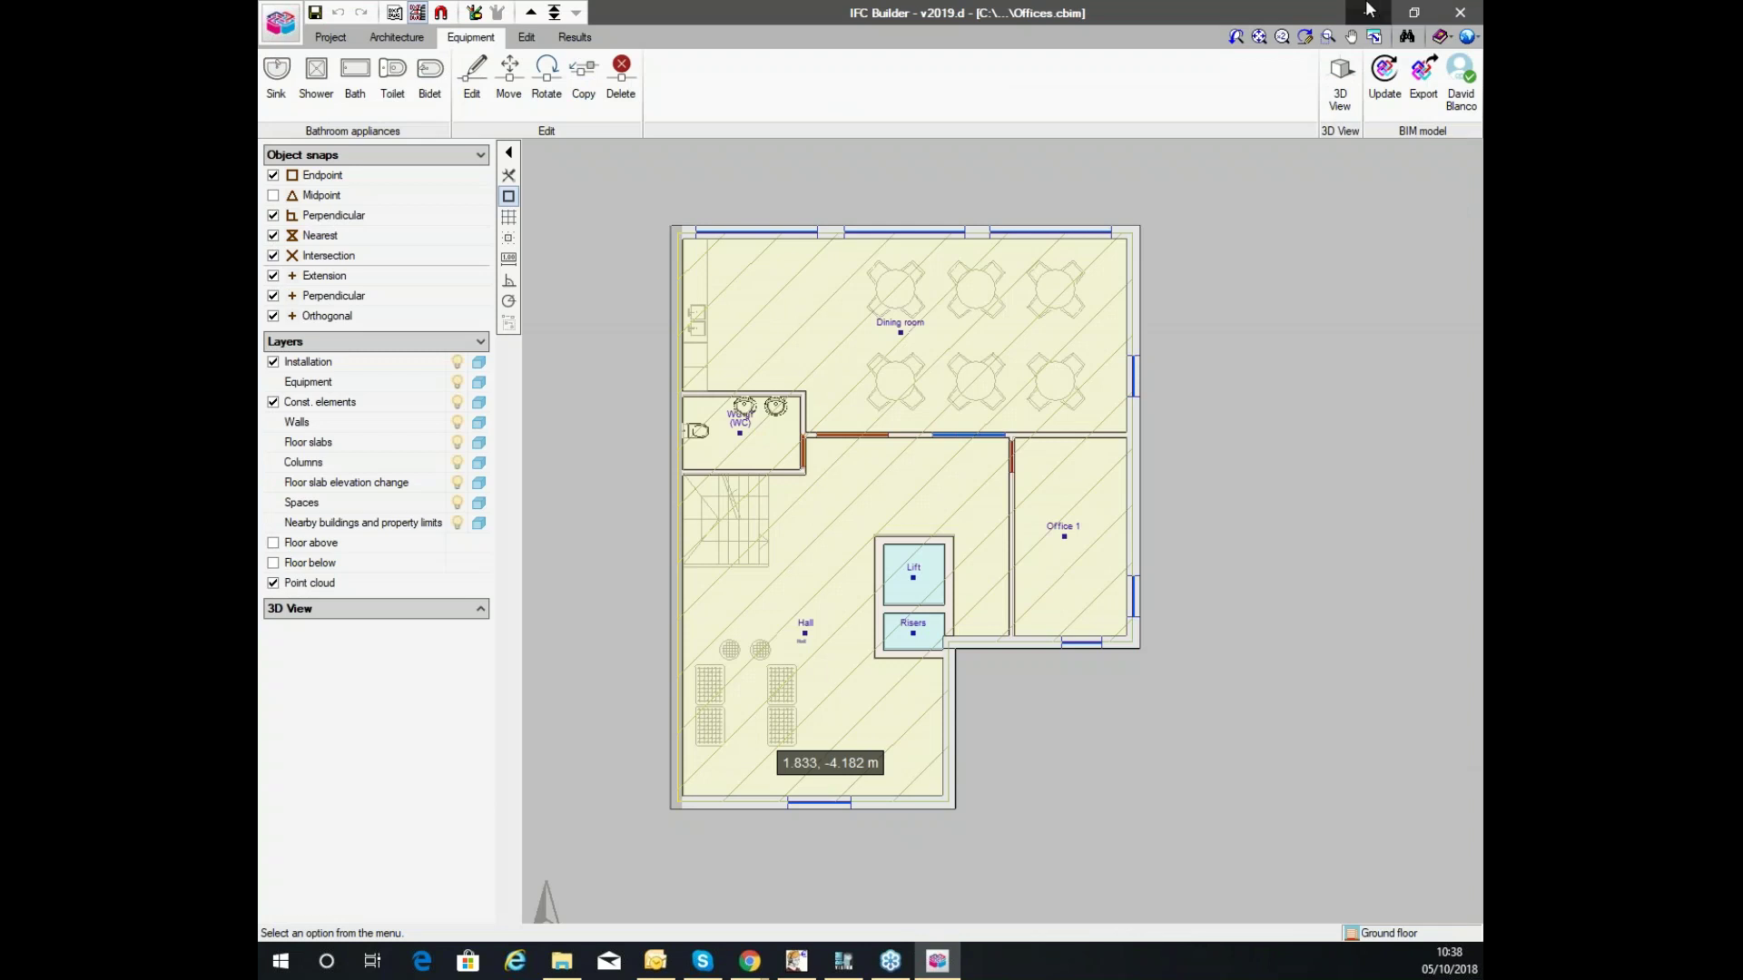
Browse the Open BIM, Structures, MEP, CYPETHERM, Management and Infrastructures groups, ending on CYPETHERM.
left_click(1373, 14)
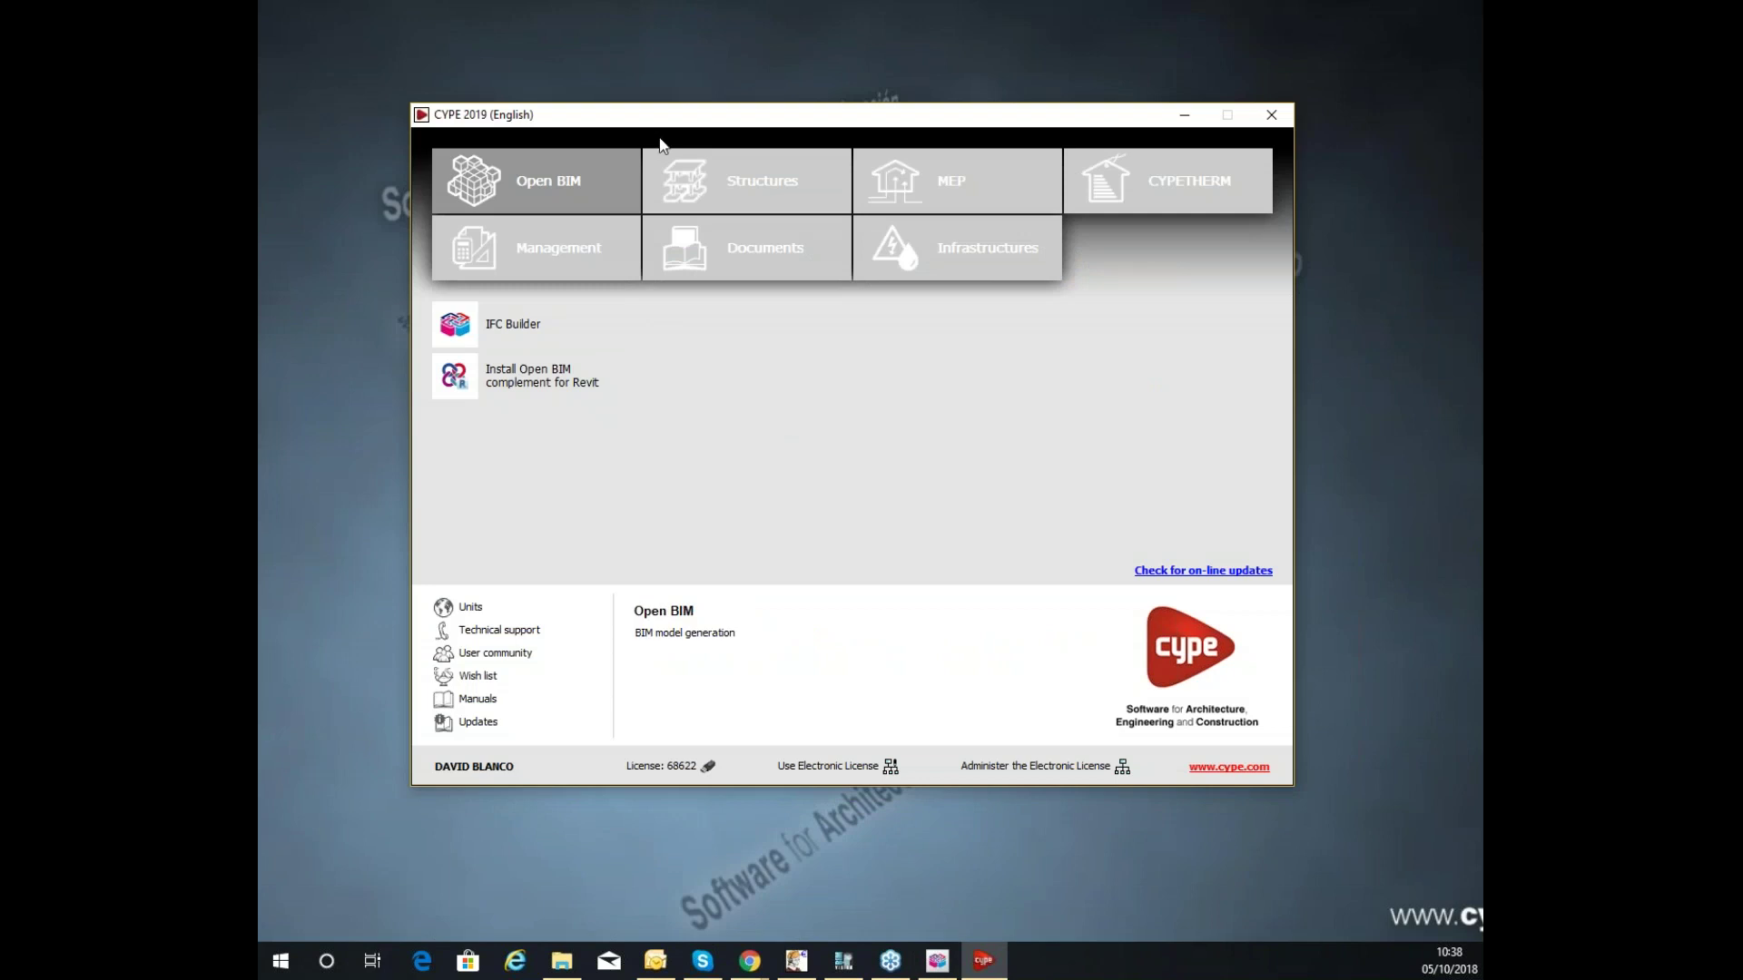
left_click(544, 183)
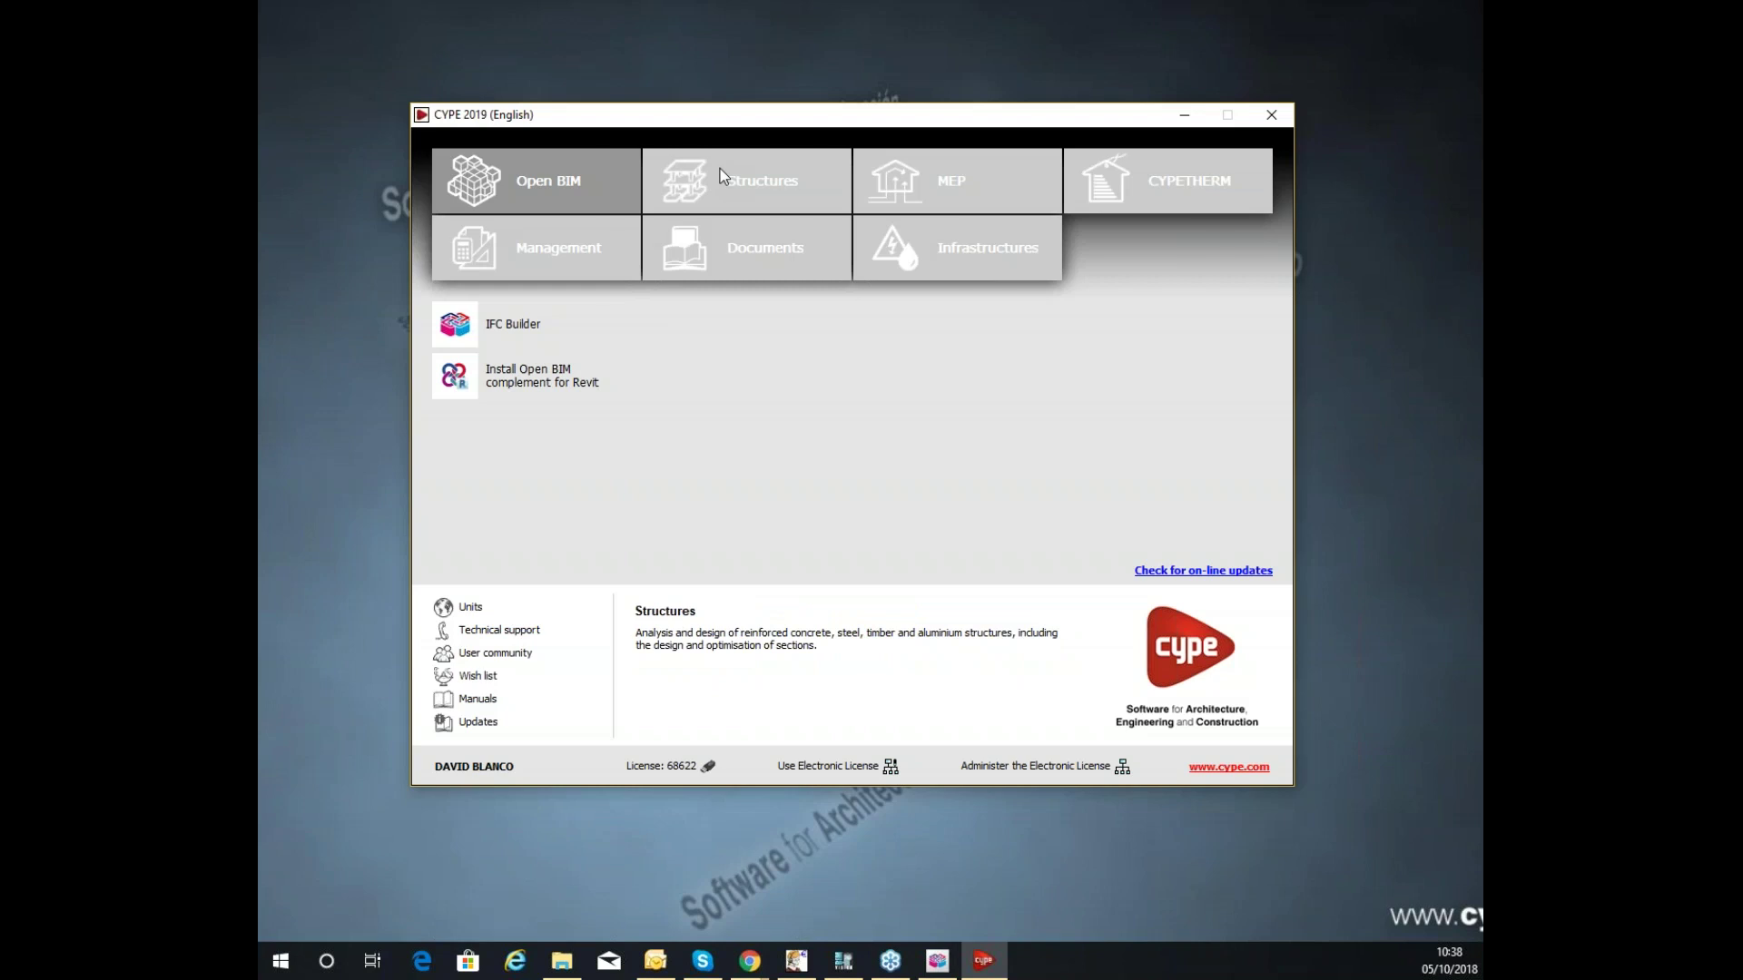
left_click(813, 211)
left_click(930, 177)
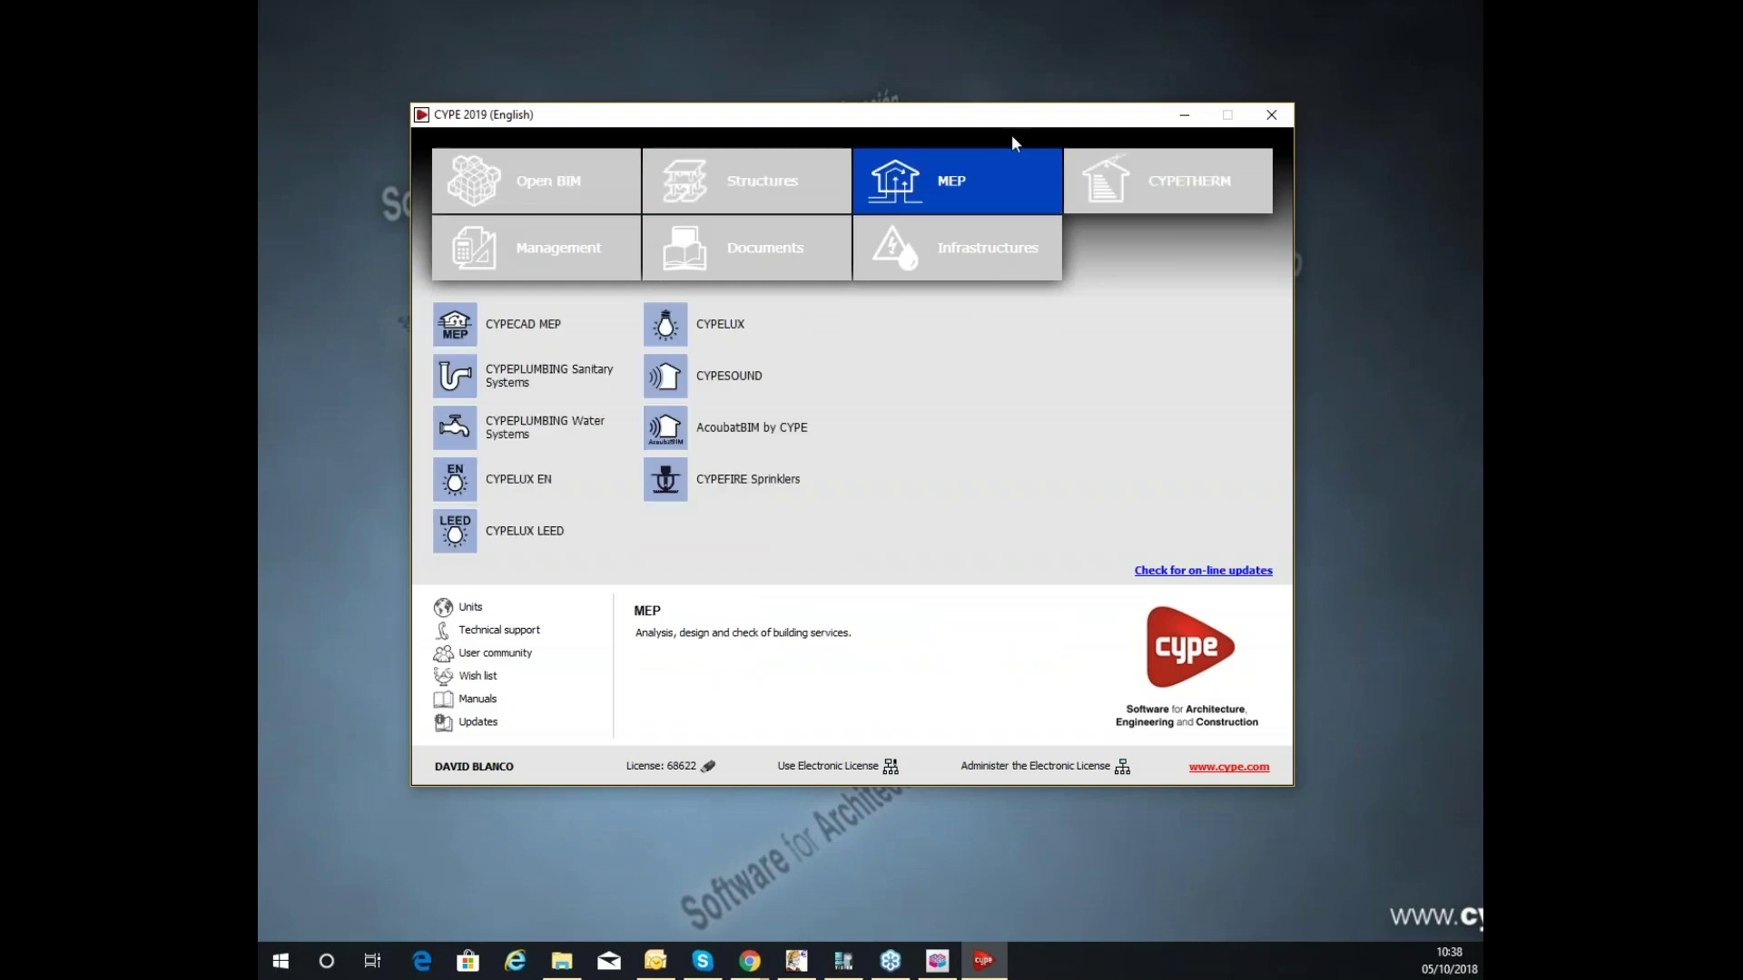
left_click(1095, 179)
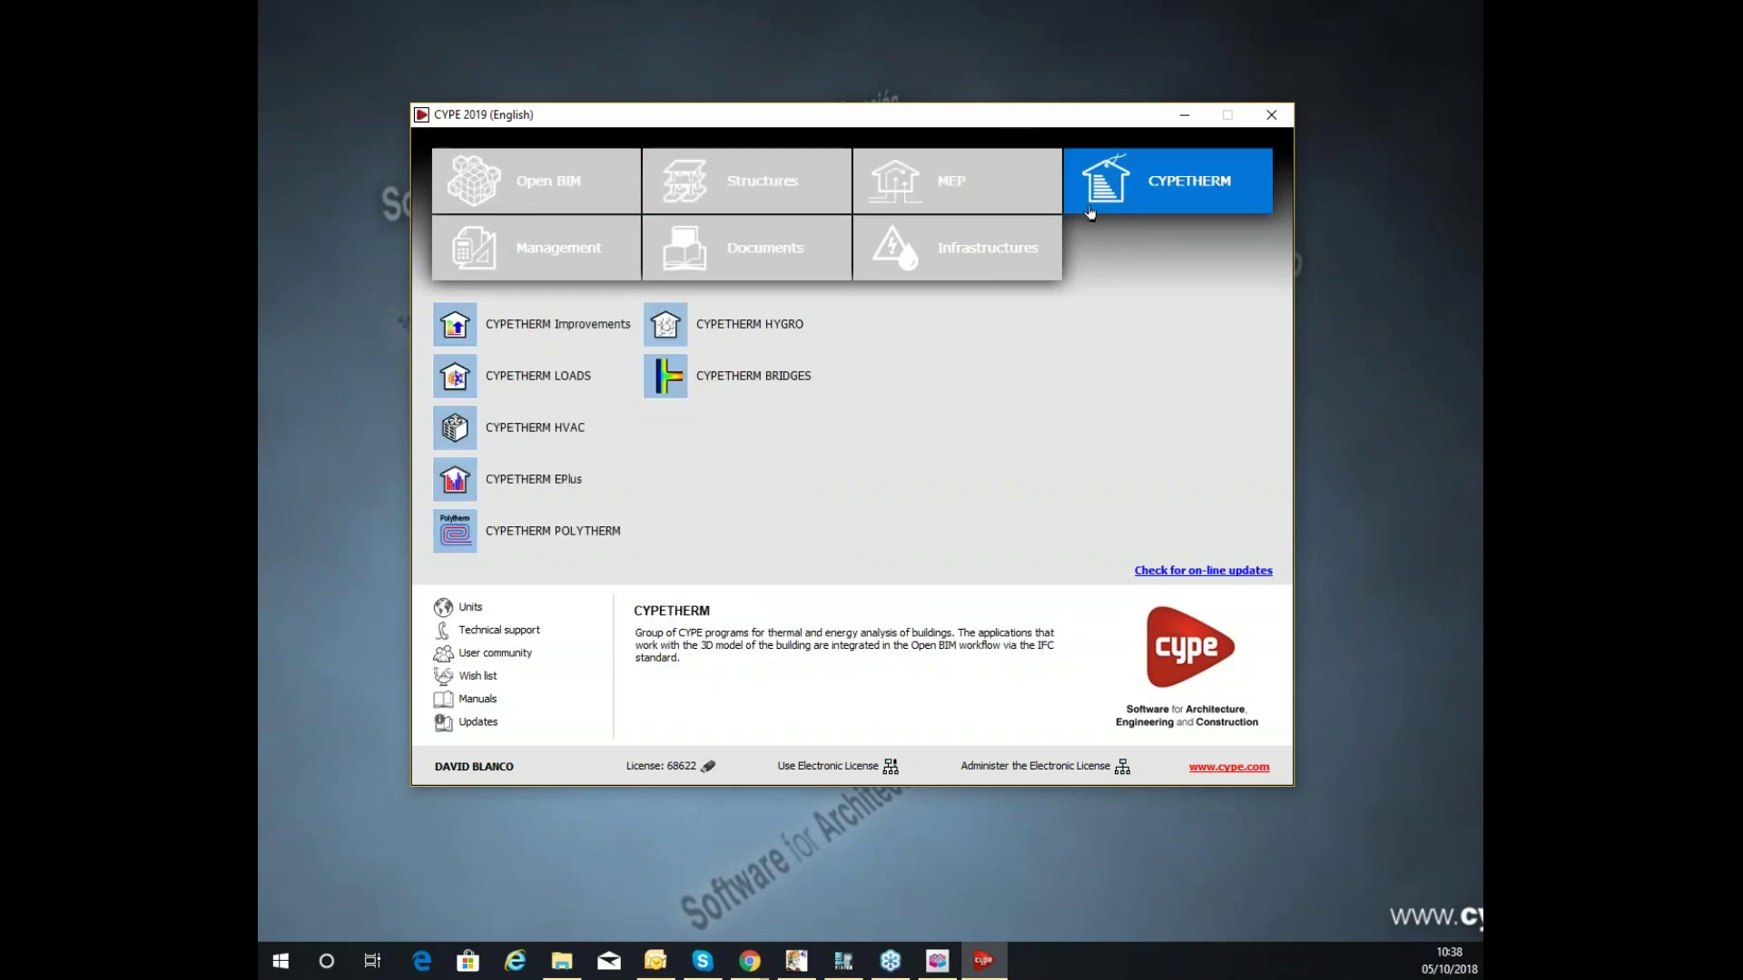
left_click(617, 256)
left_click(992, 256)
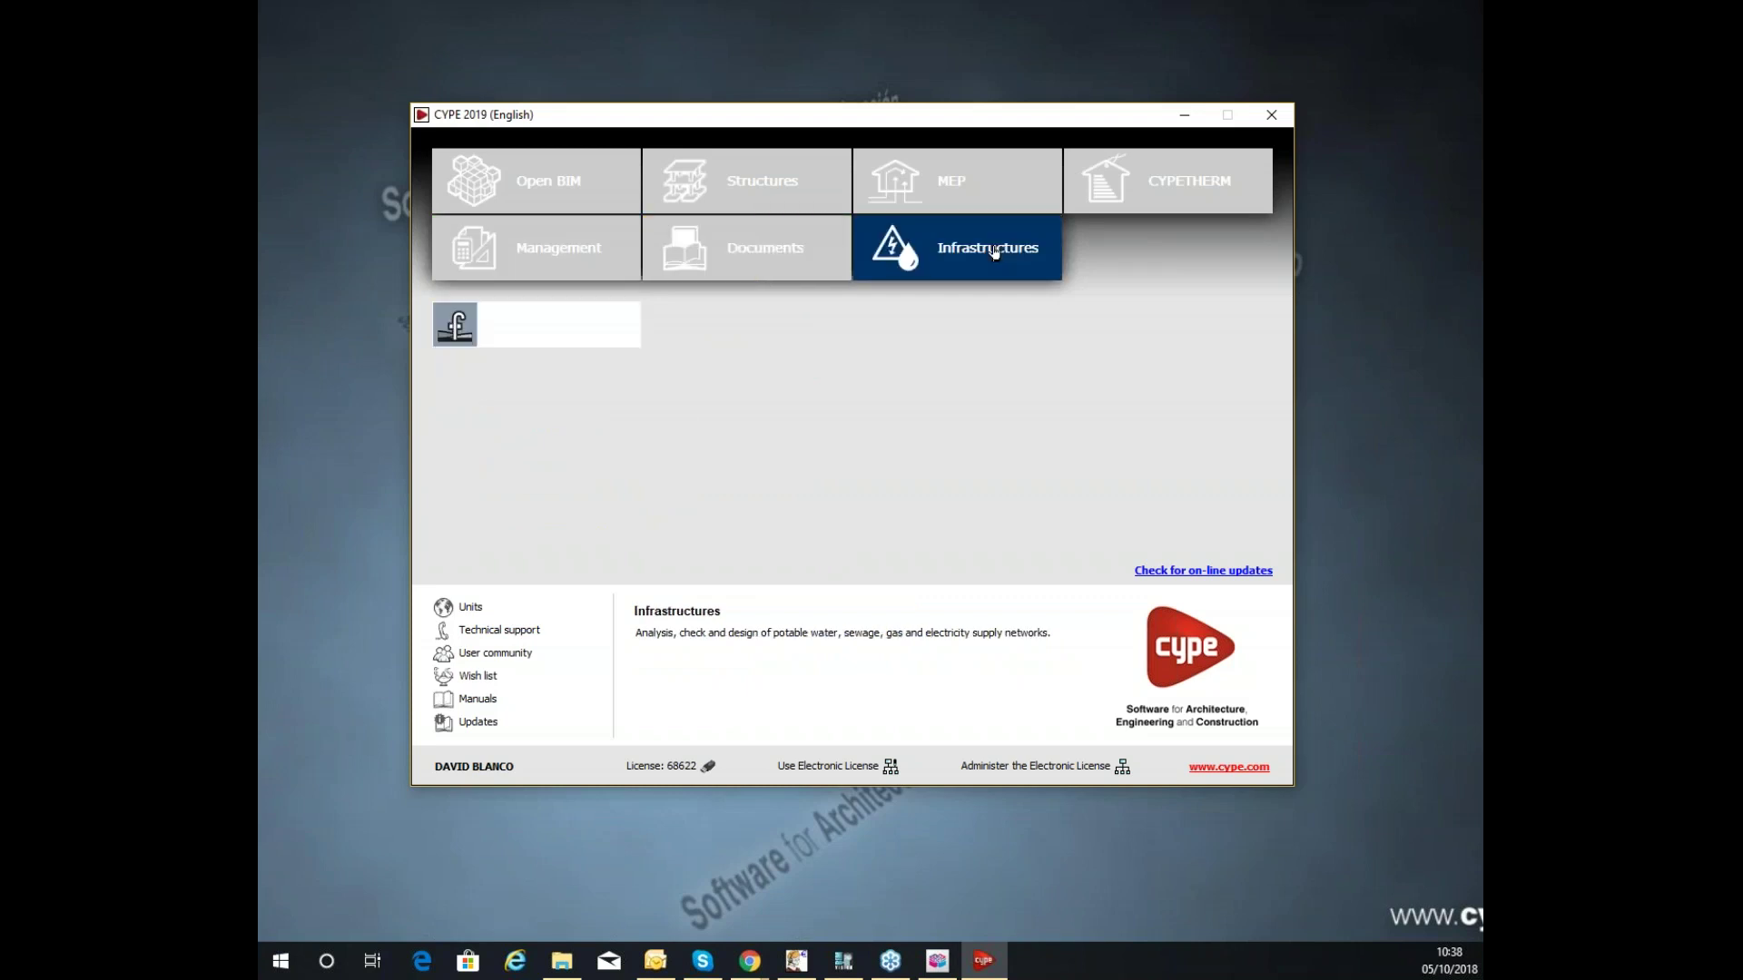
left_click(1086, 175)
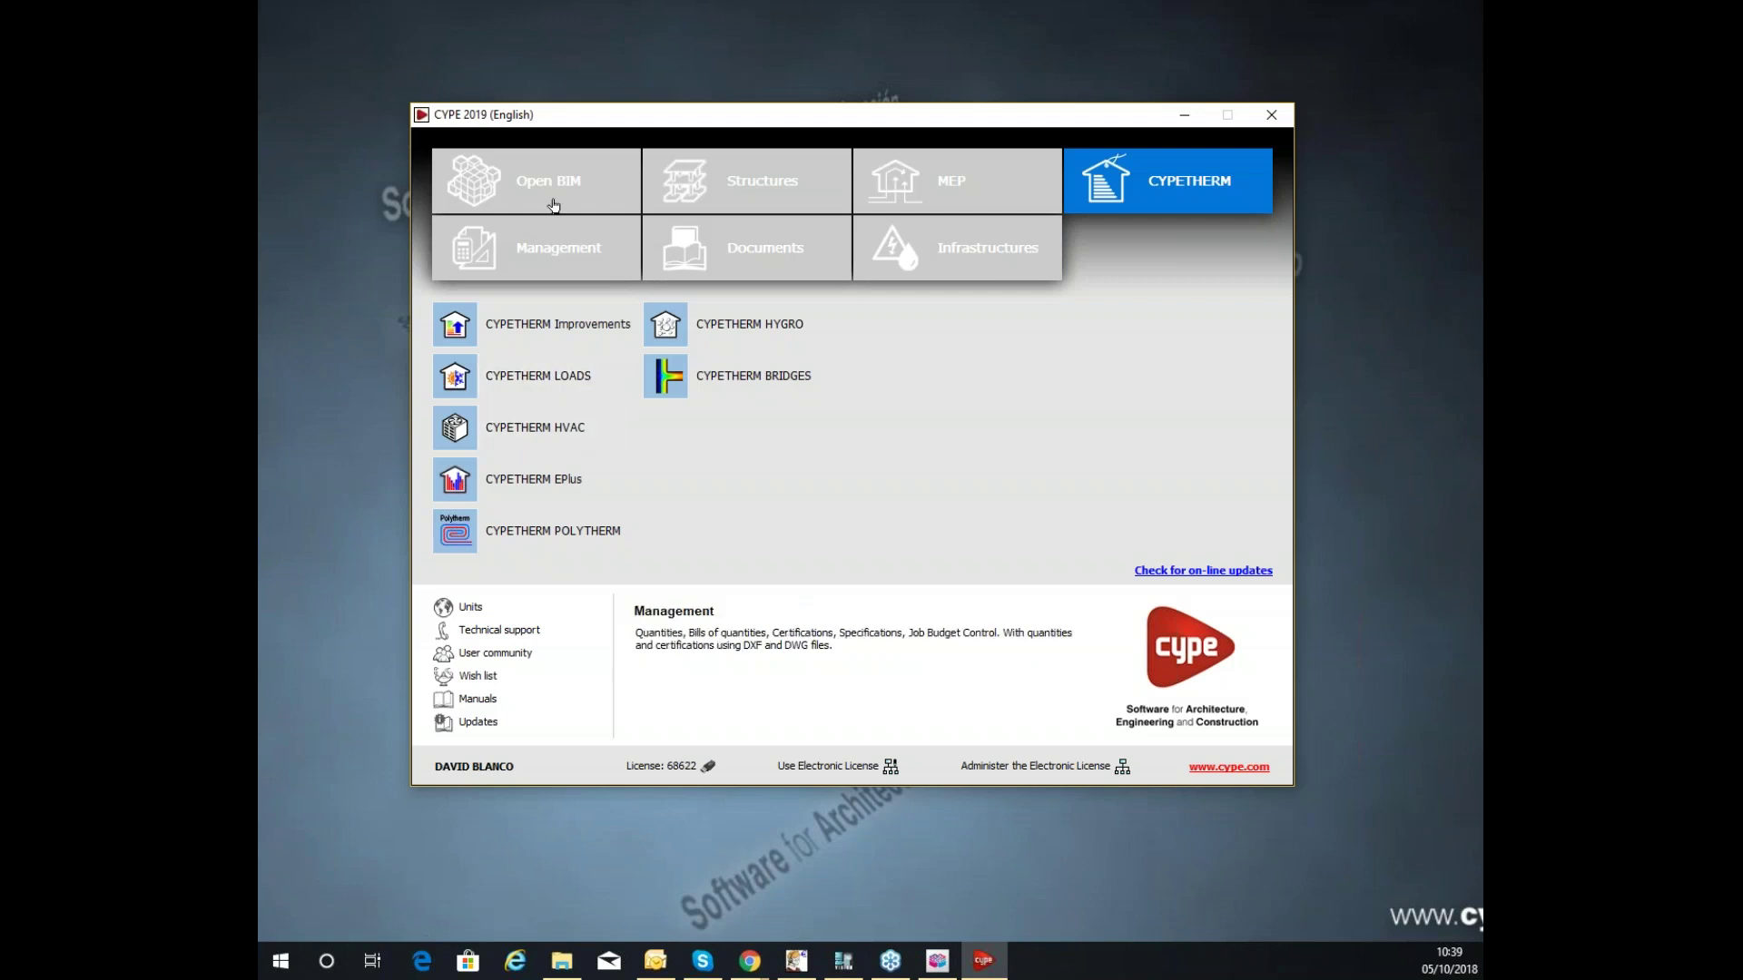
Launch CYPETHERM LOADS 2019.d and maximise its window at the start screen.
left_click(556, 381)
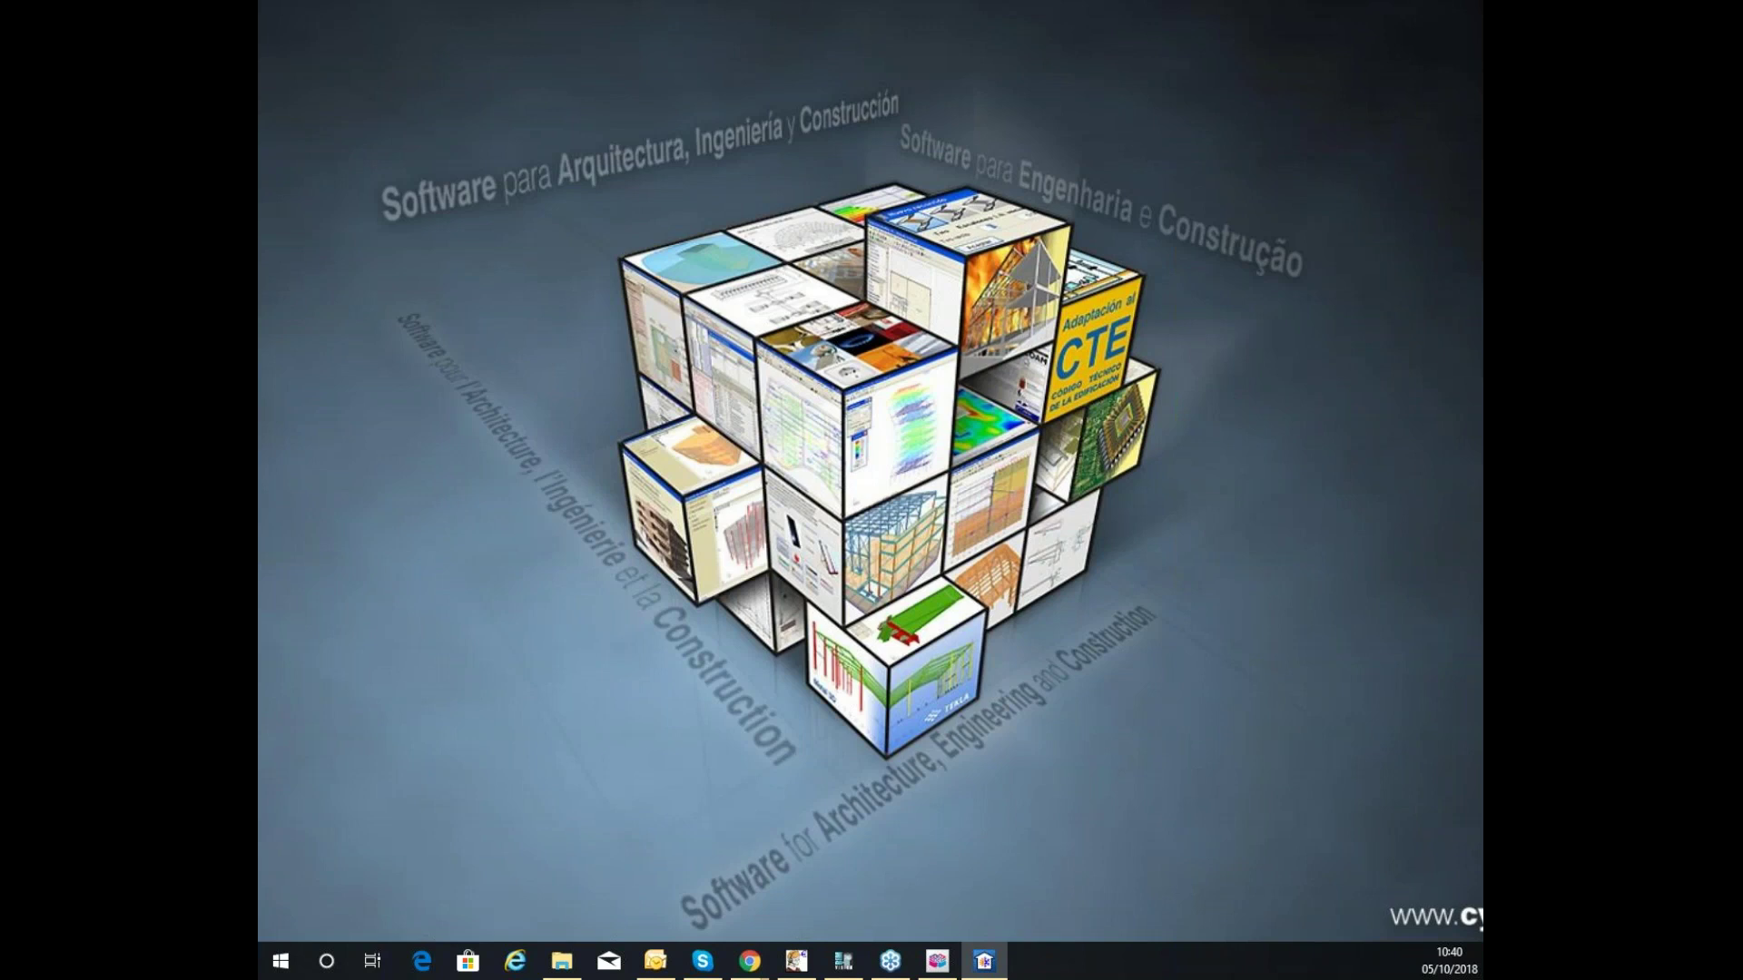
left_click_drag(259, 315, 692, 7)
double_click(664, 8)
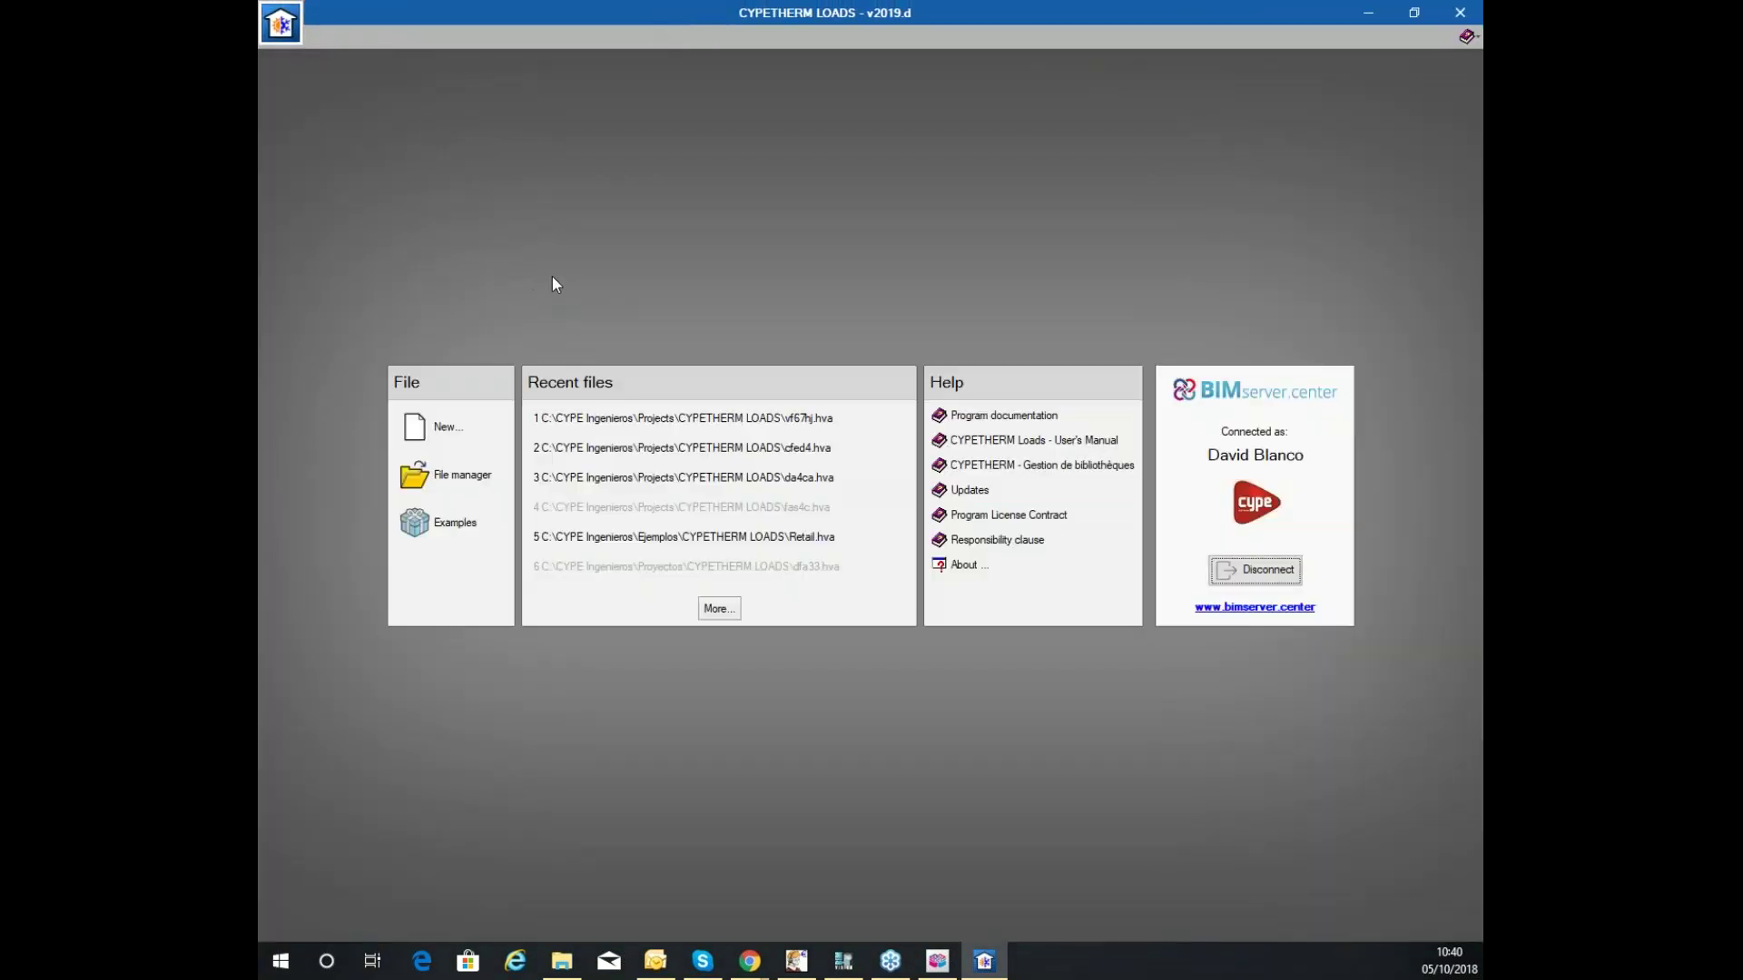
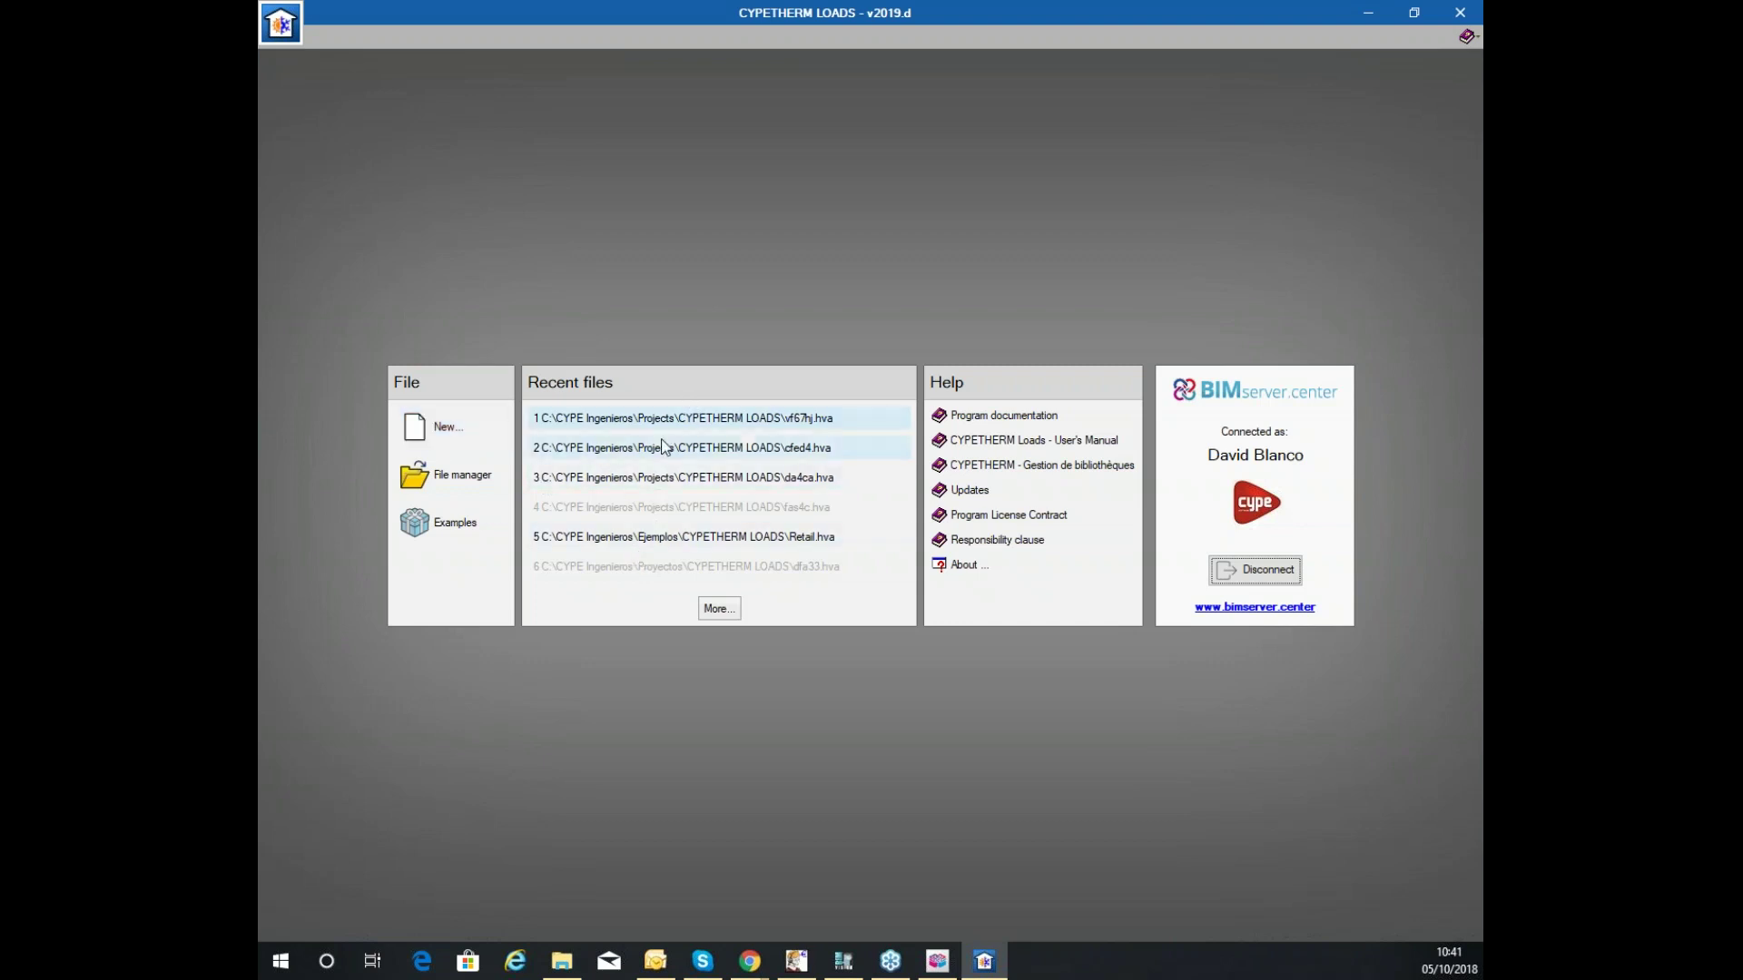
Create a new project with the file name seminar_loads_analysis.
left_click(447, 427)
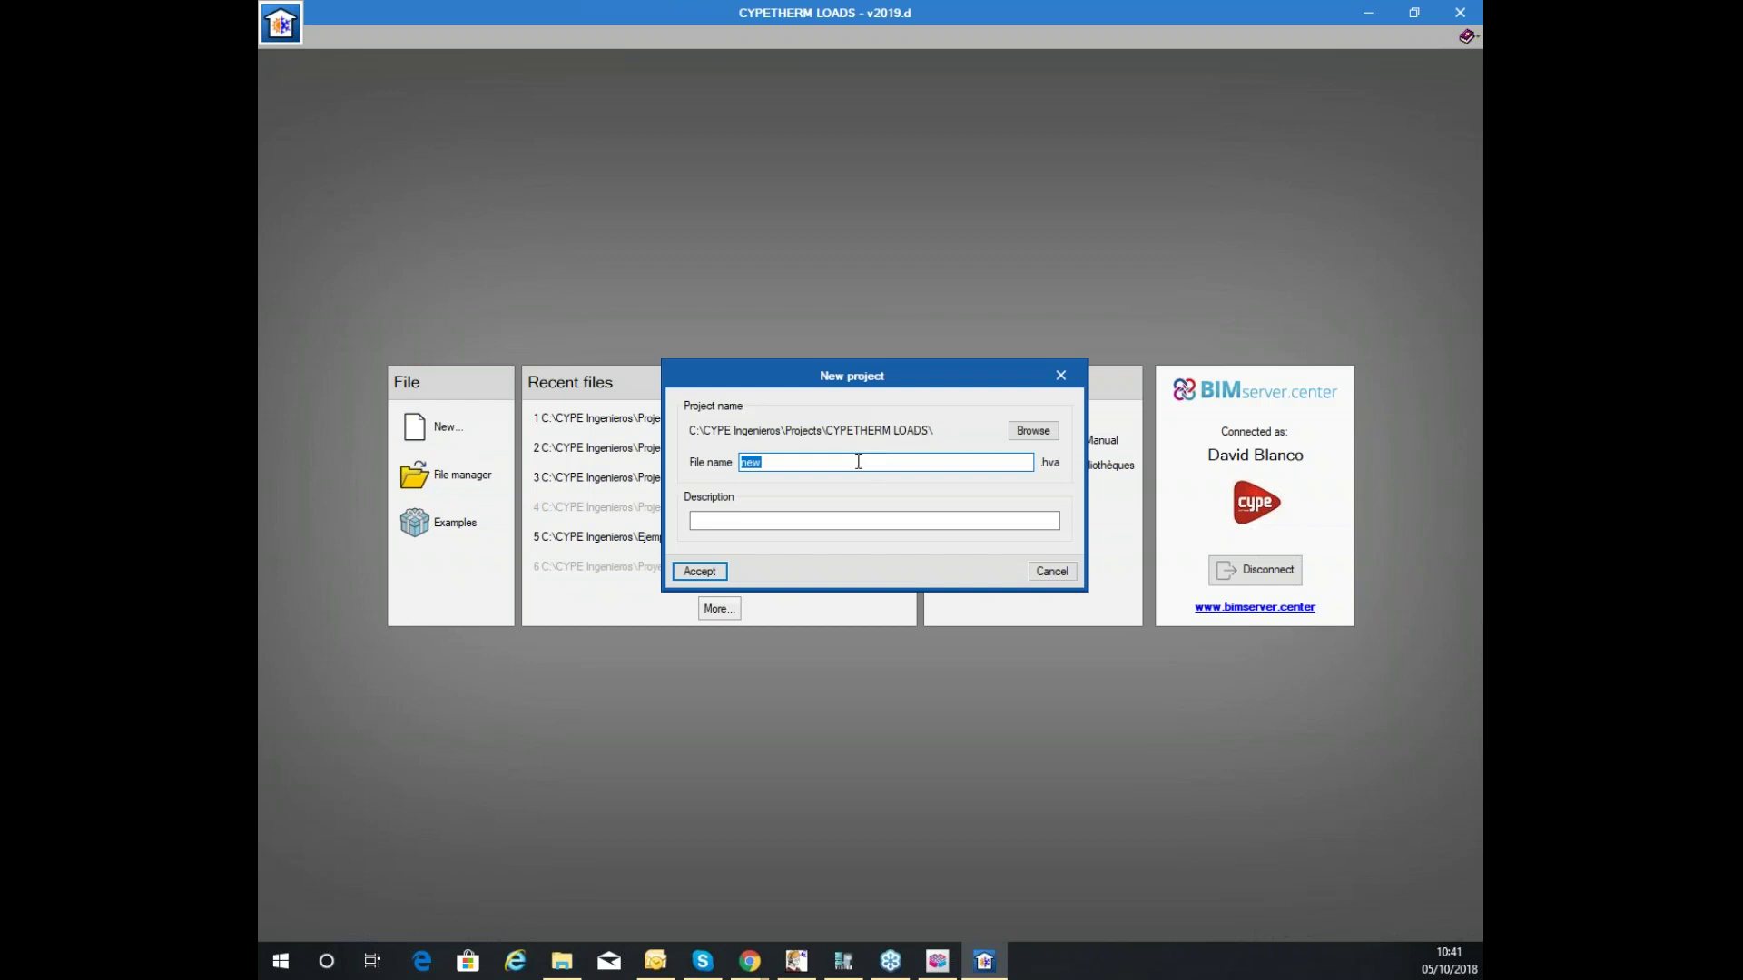
type("seminar_loads_analyi")
type("sis")
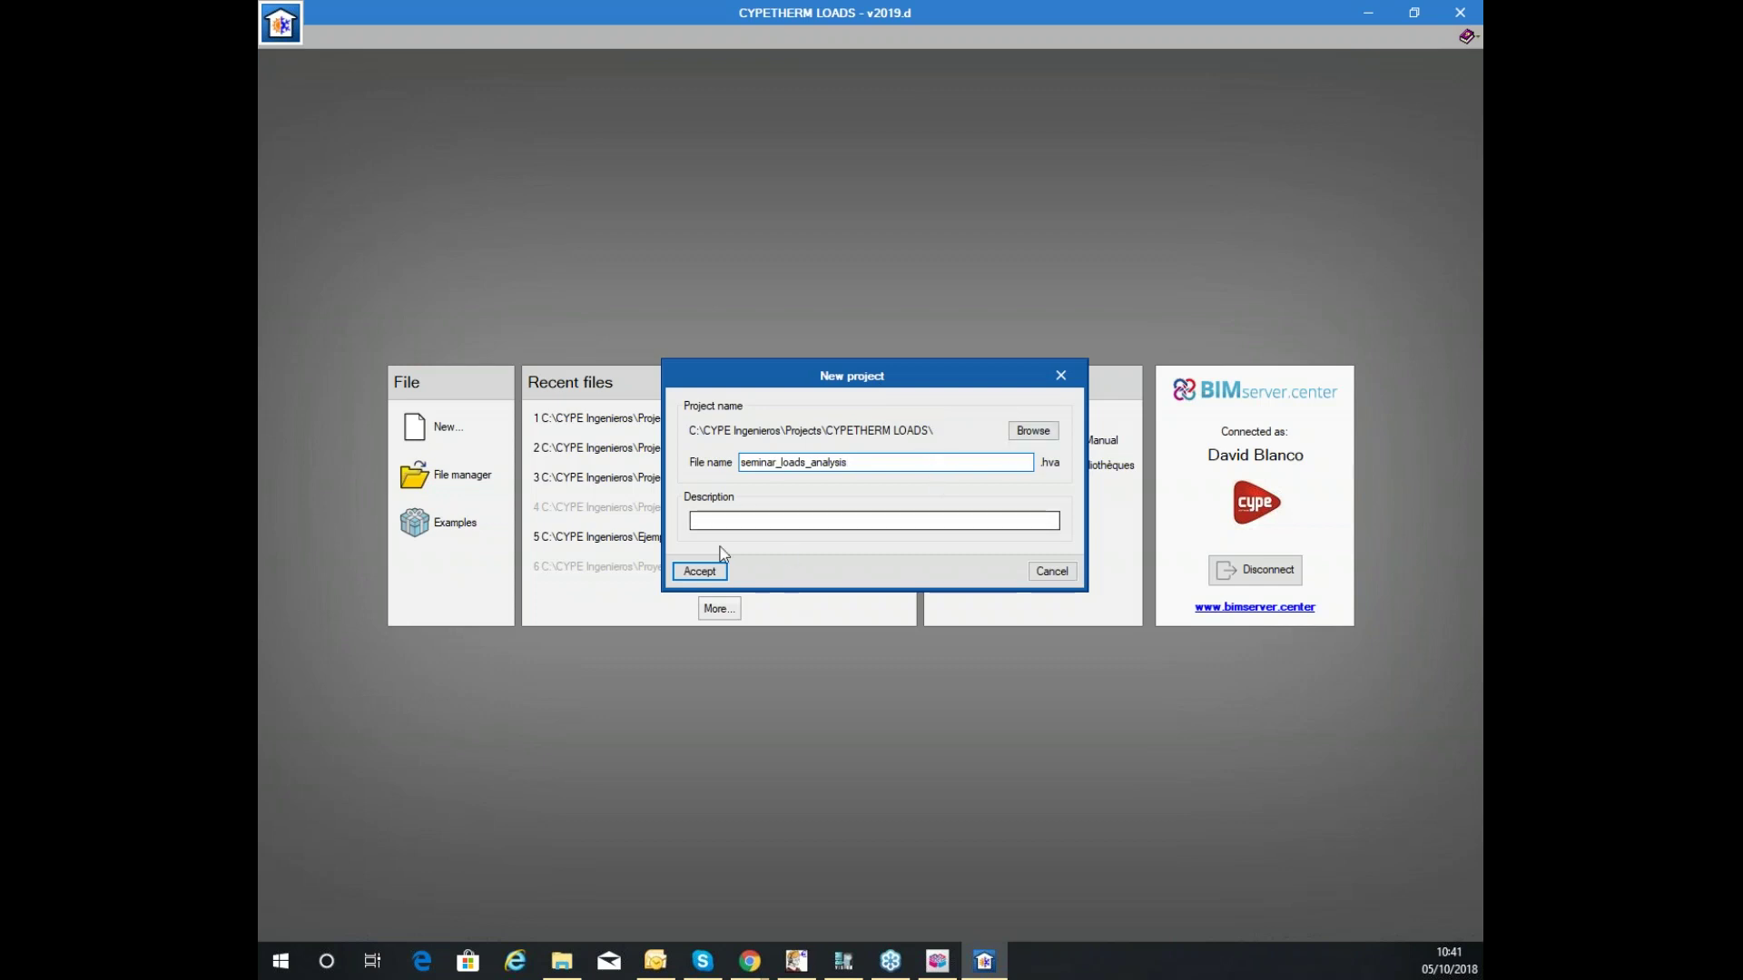
left_click(700, 571)
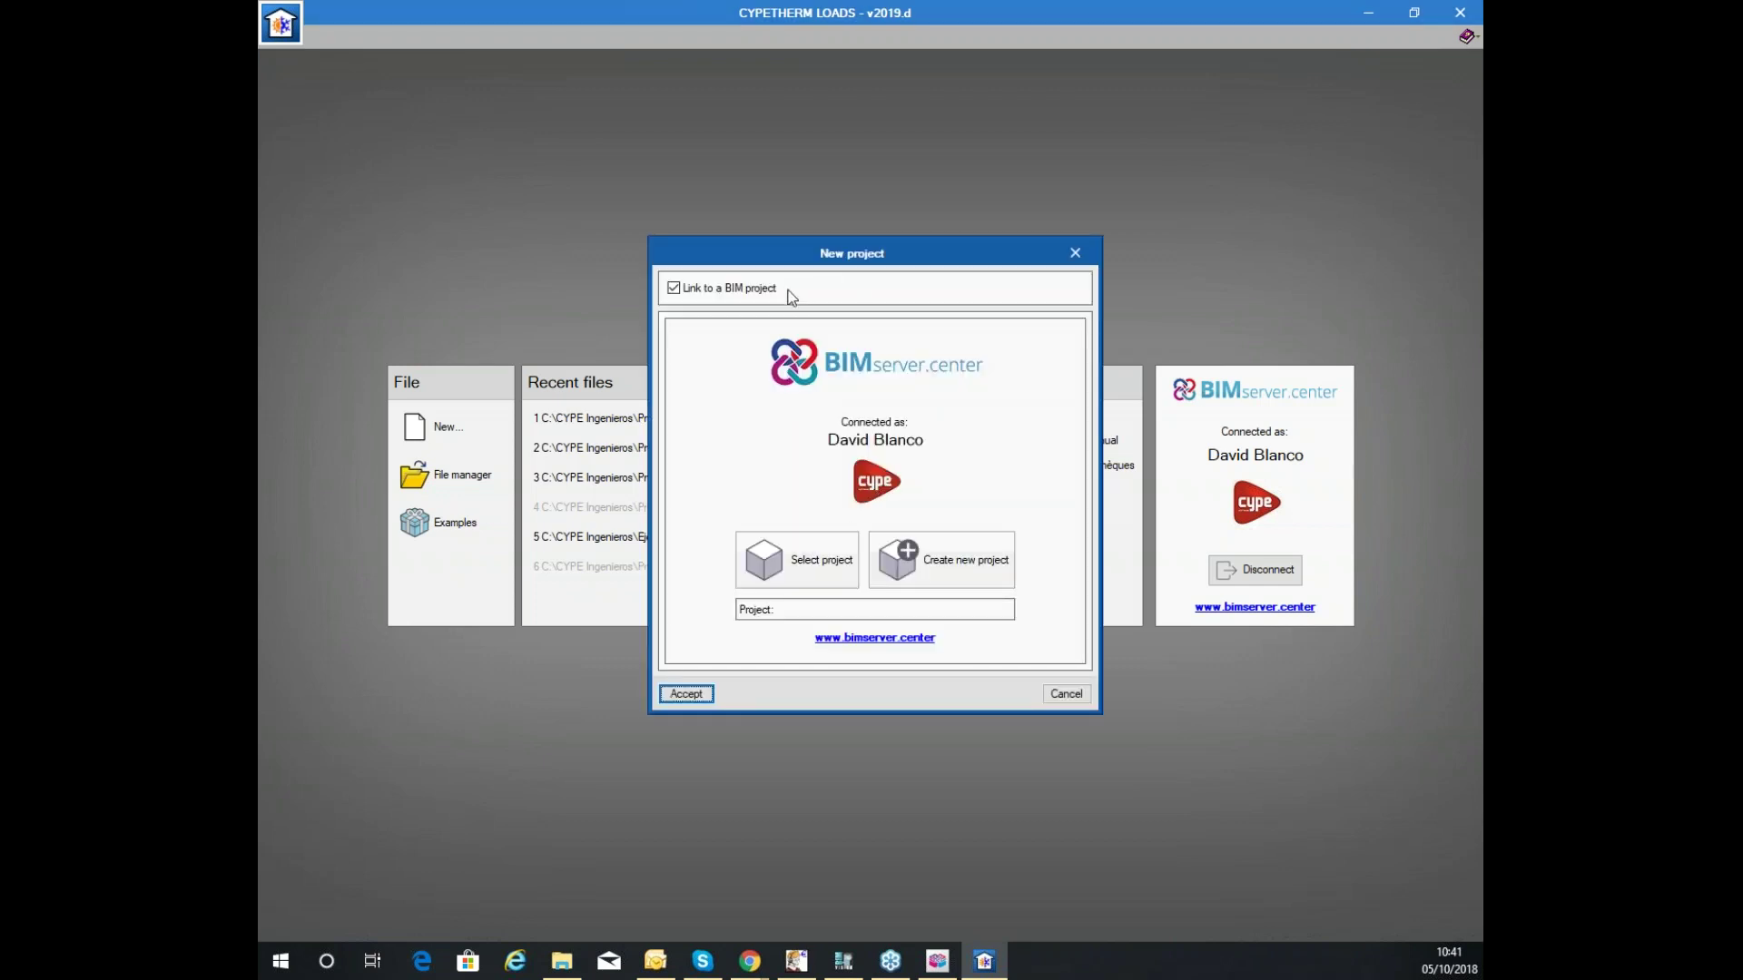
Keep 'Link to a BIM project' on, select Seminar_Loads_October, and accept the New project dialog.
left_click(755, 294)
left_click(755, 296)
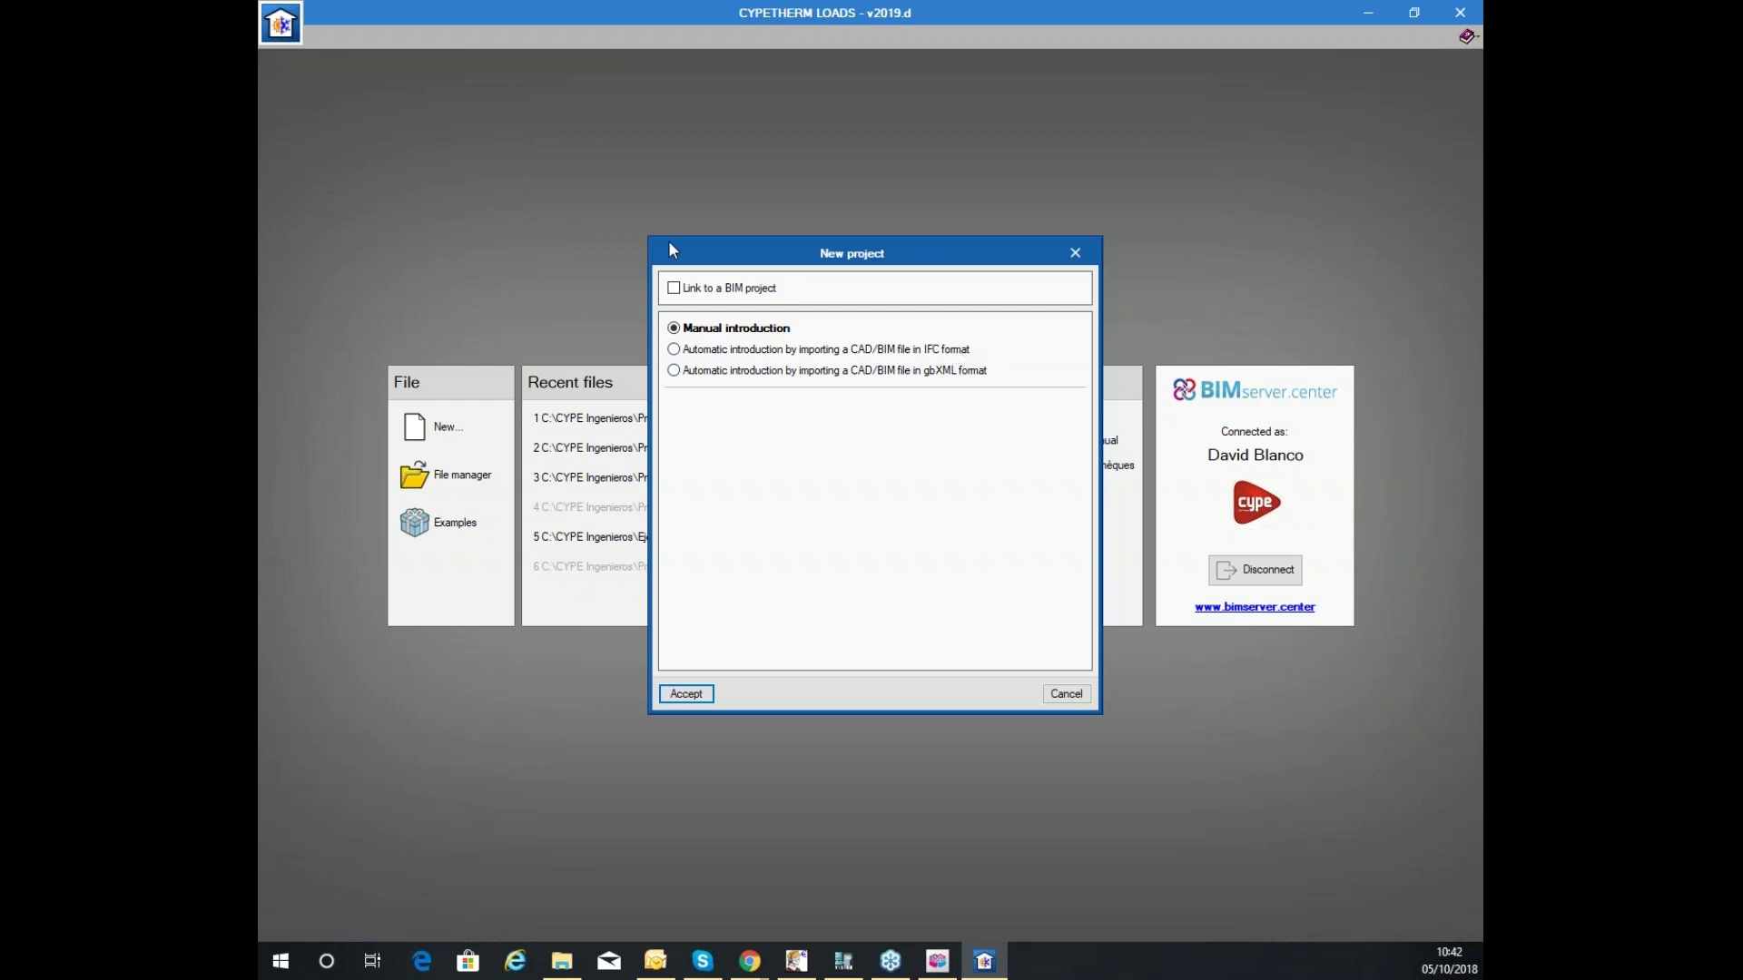
left_click(700, 295)
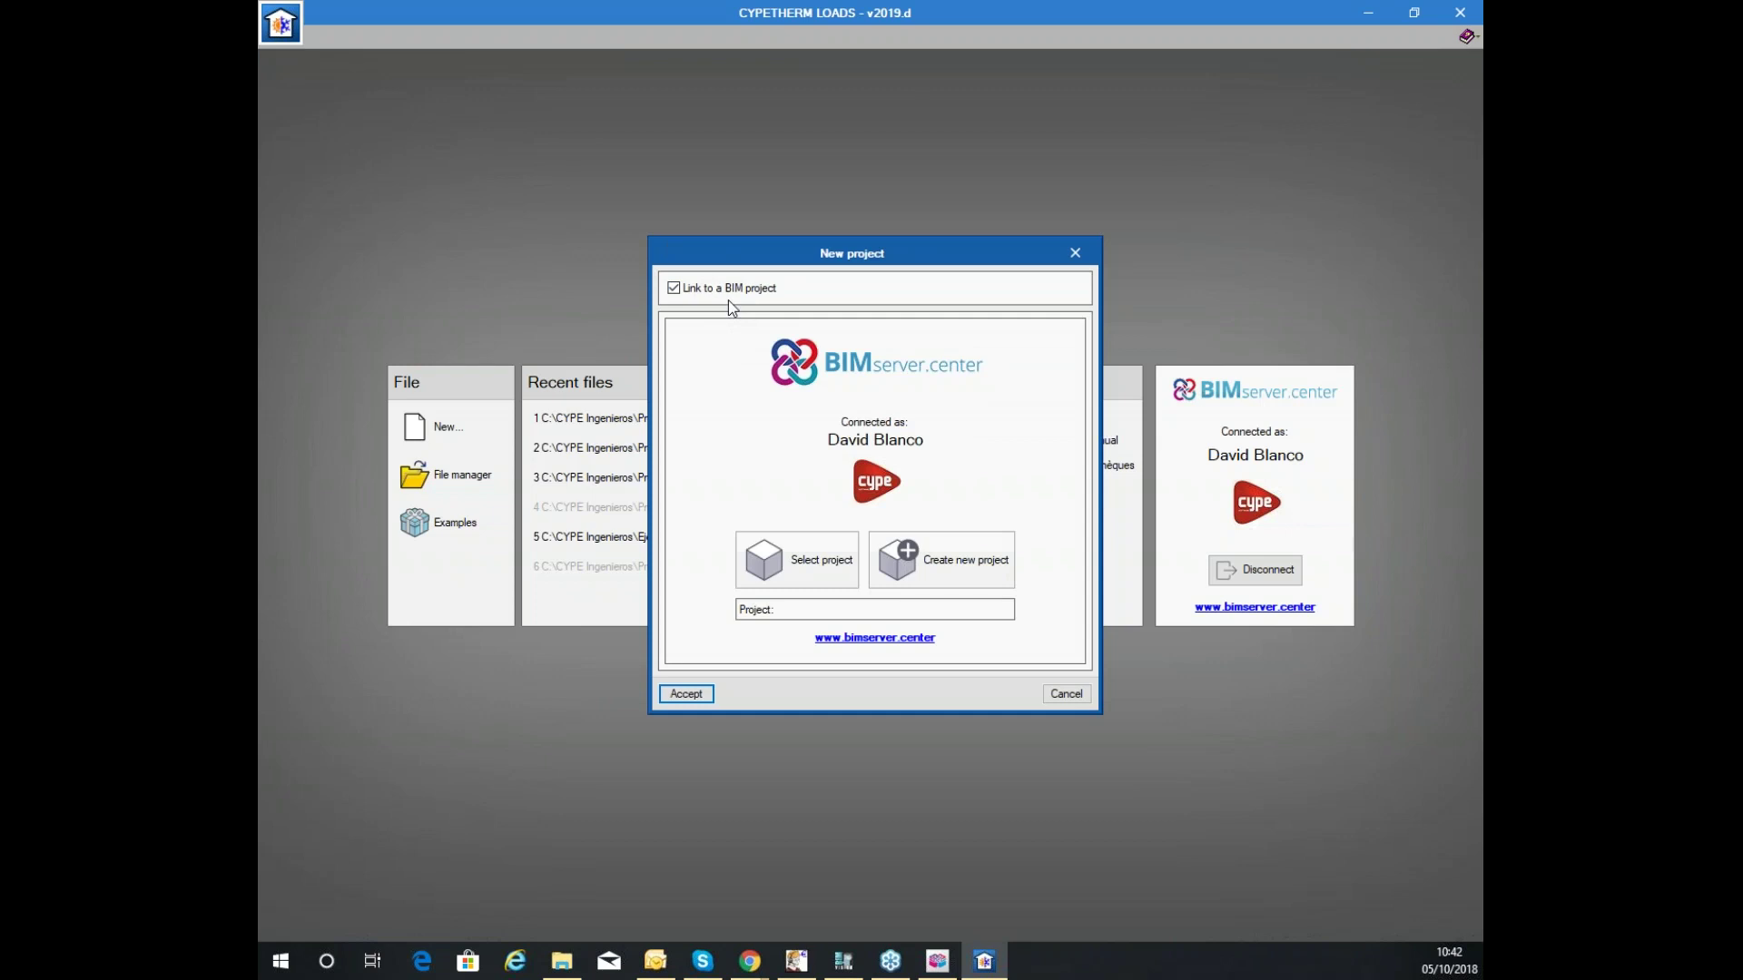
left_click(792, 570)
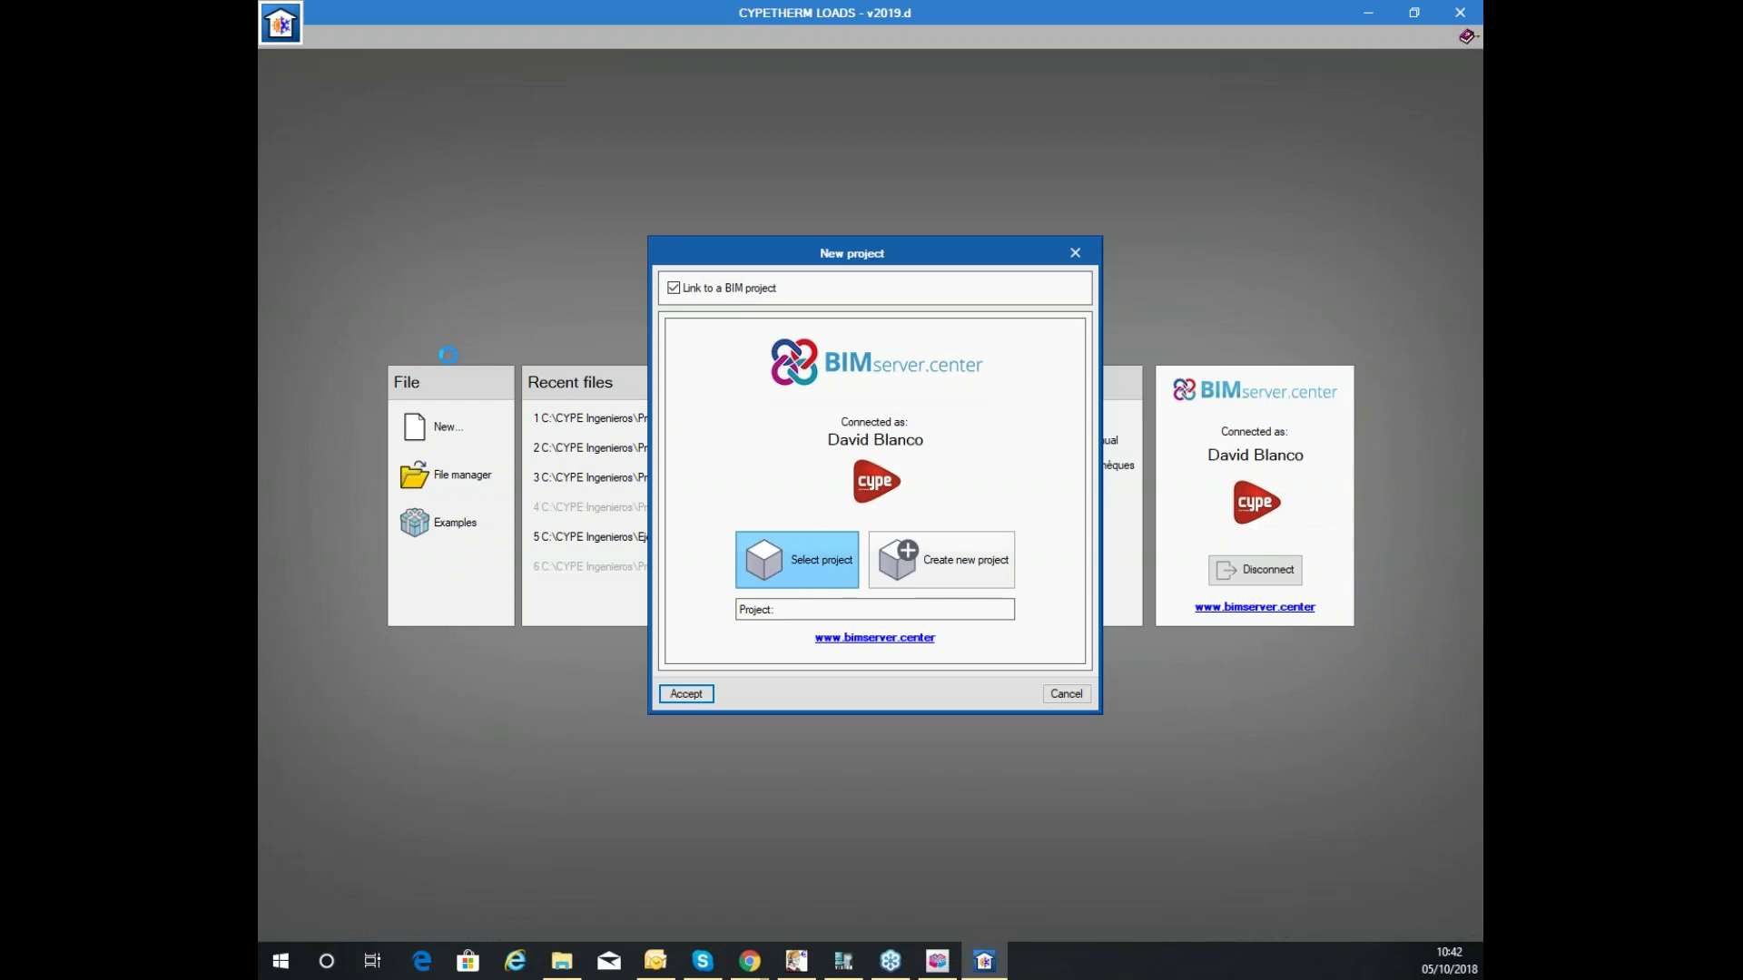
scroll(772, 463, "down", 10)
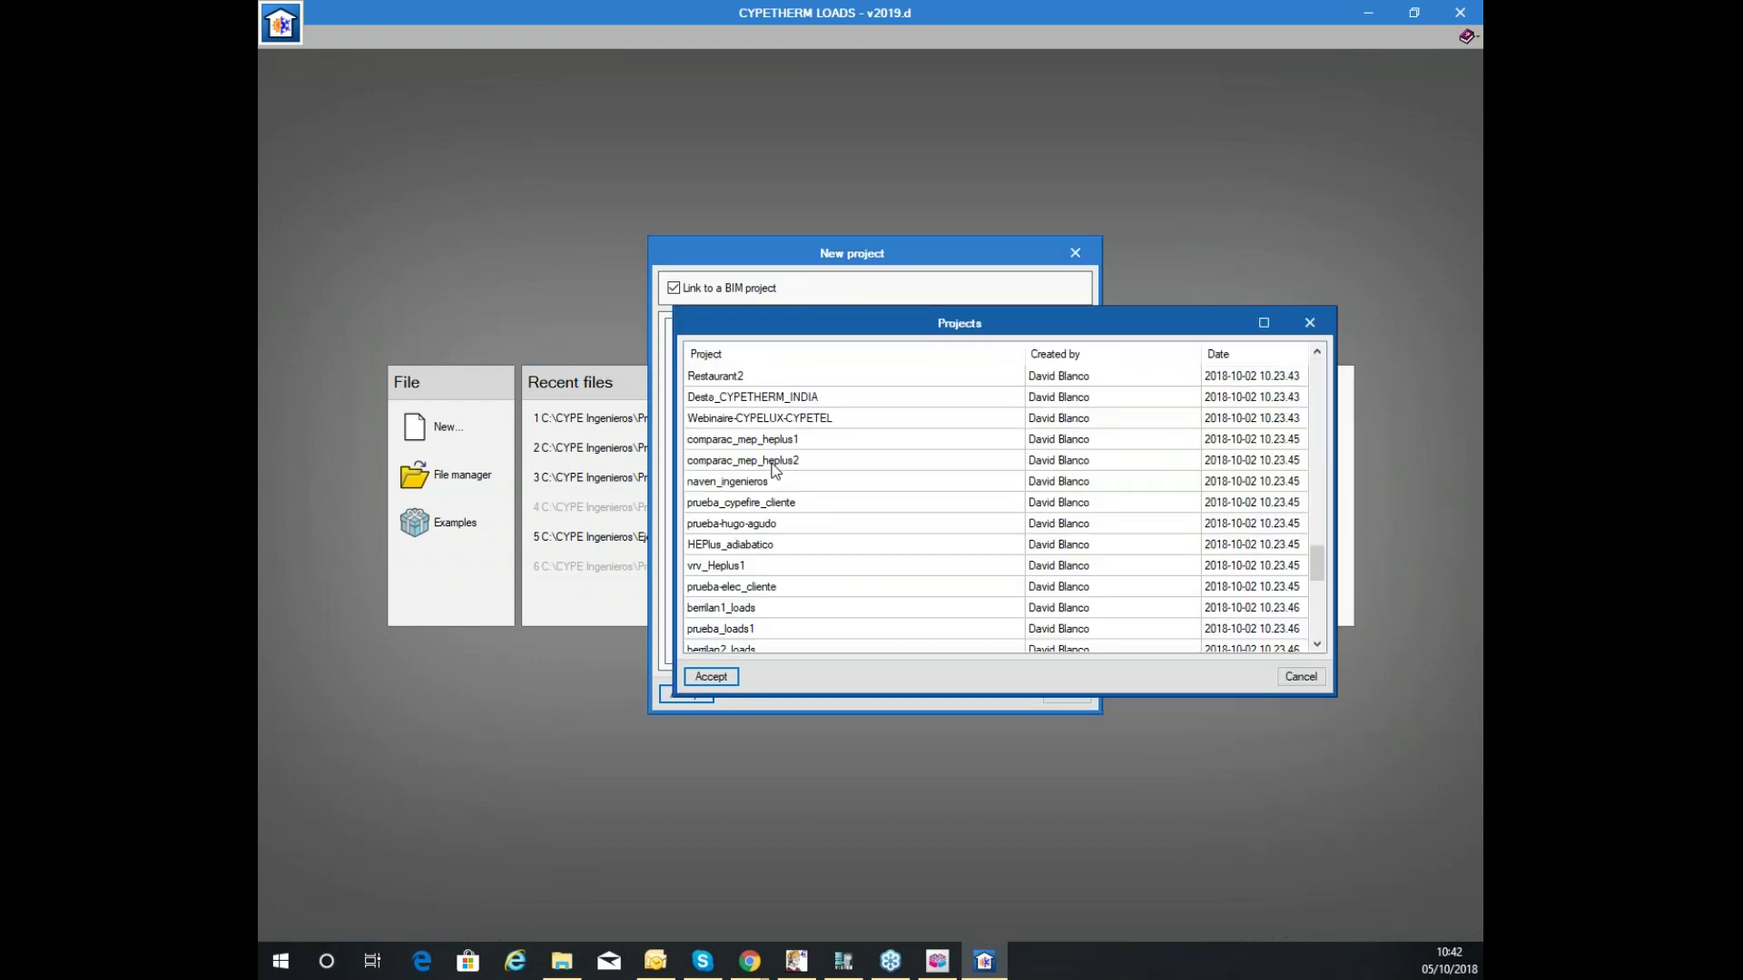
left_click(771, 608)
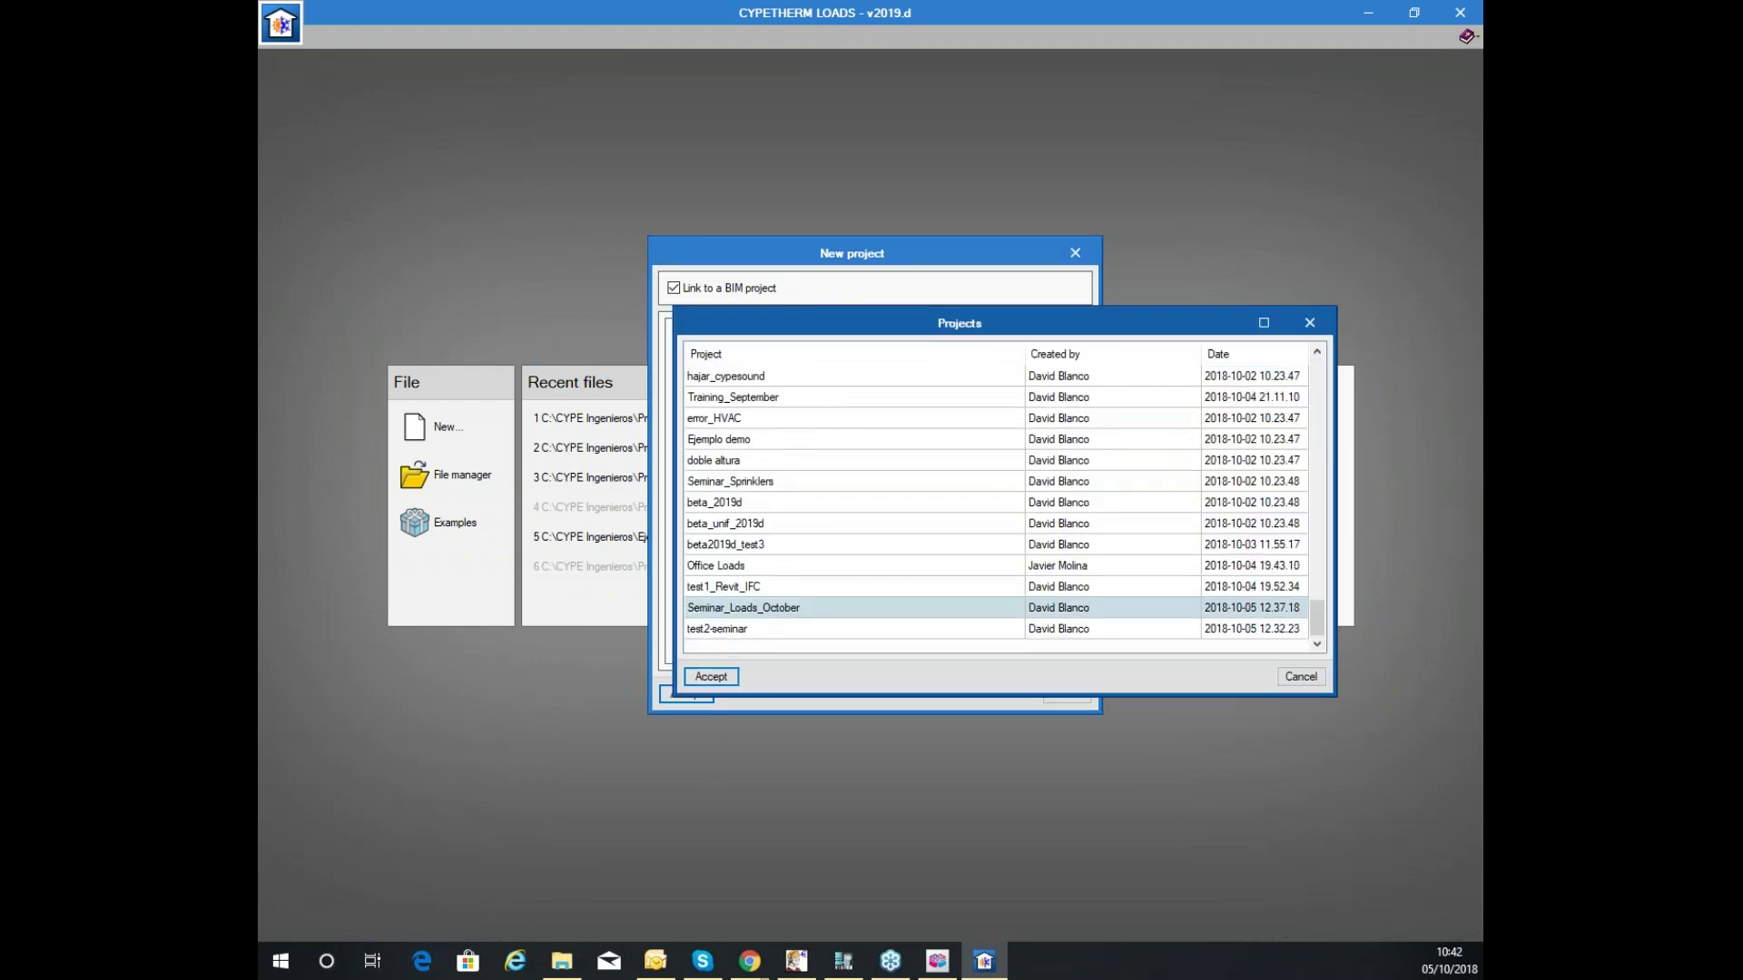
left_click(710, 676)
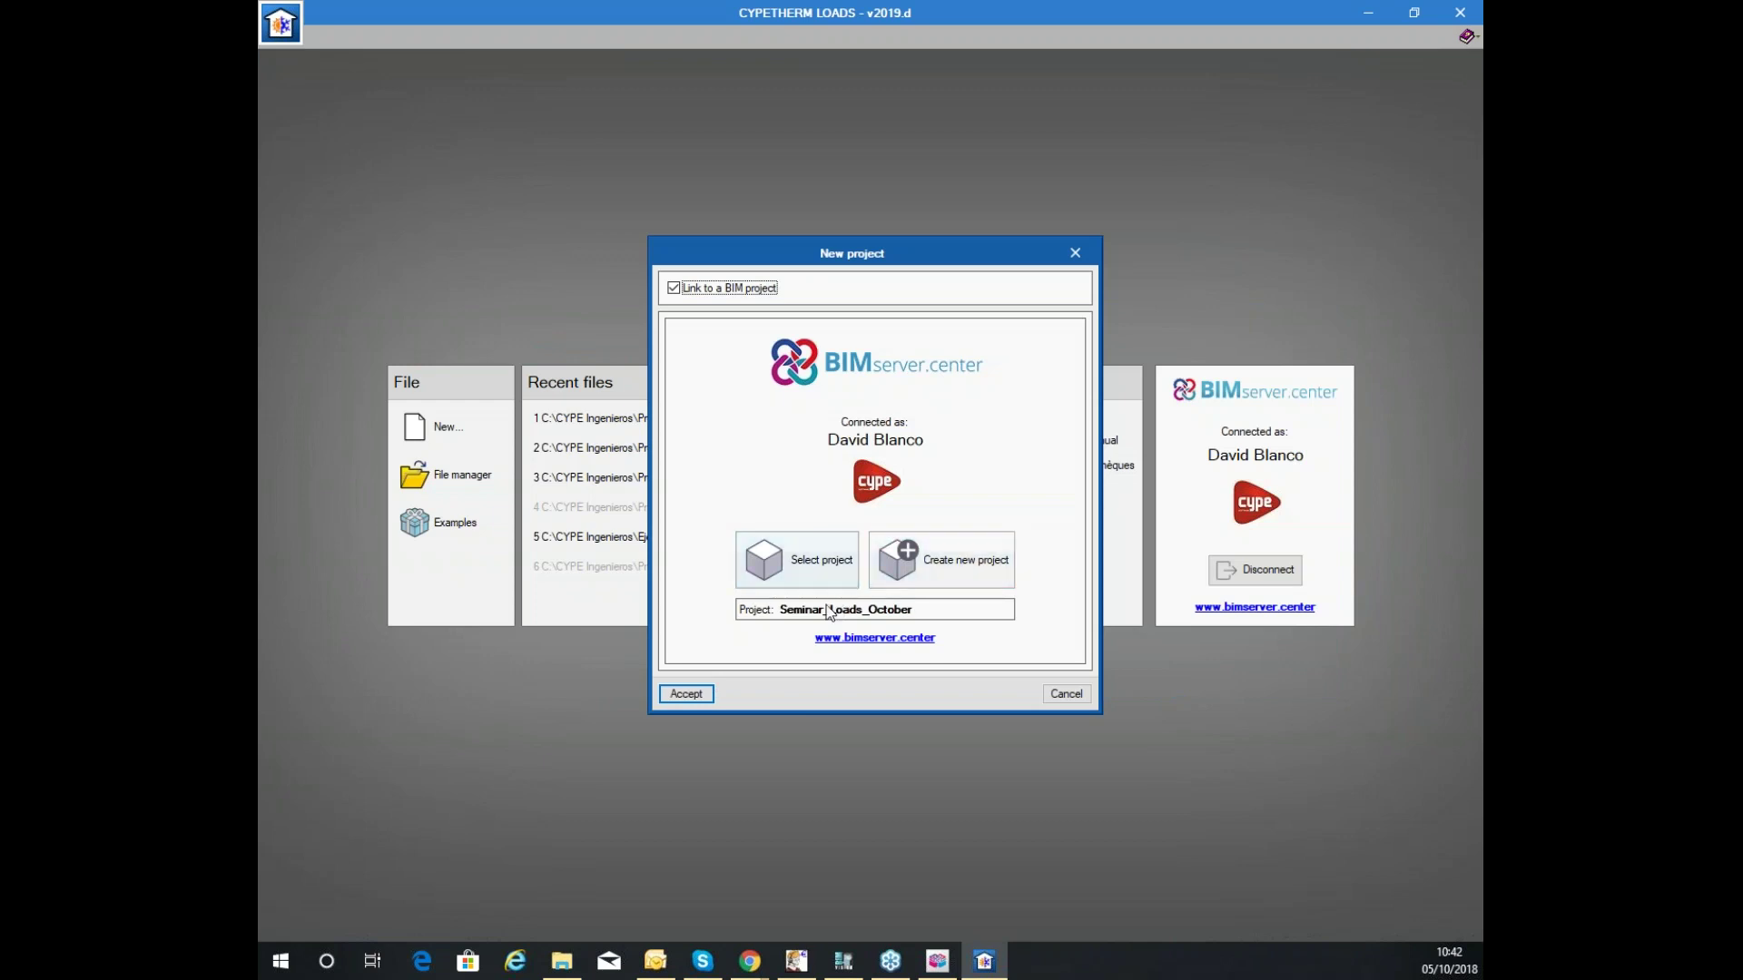
left_click(706, 697)
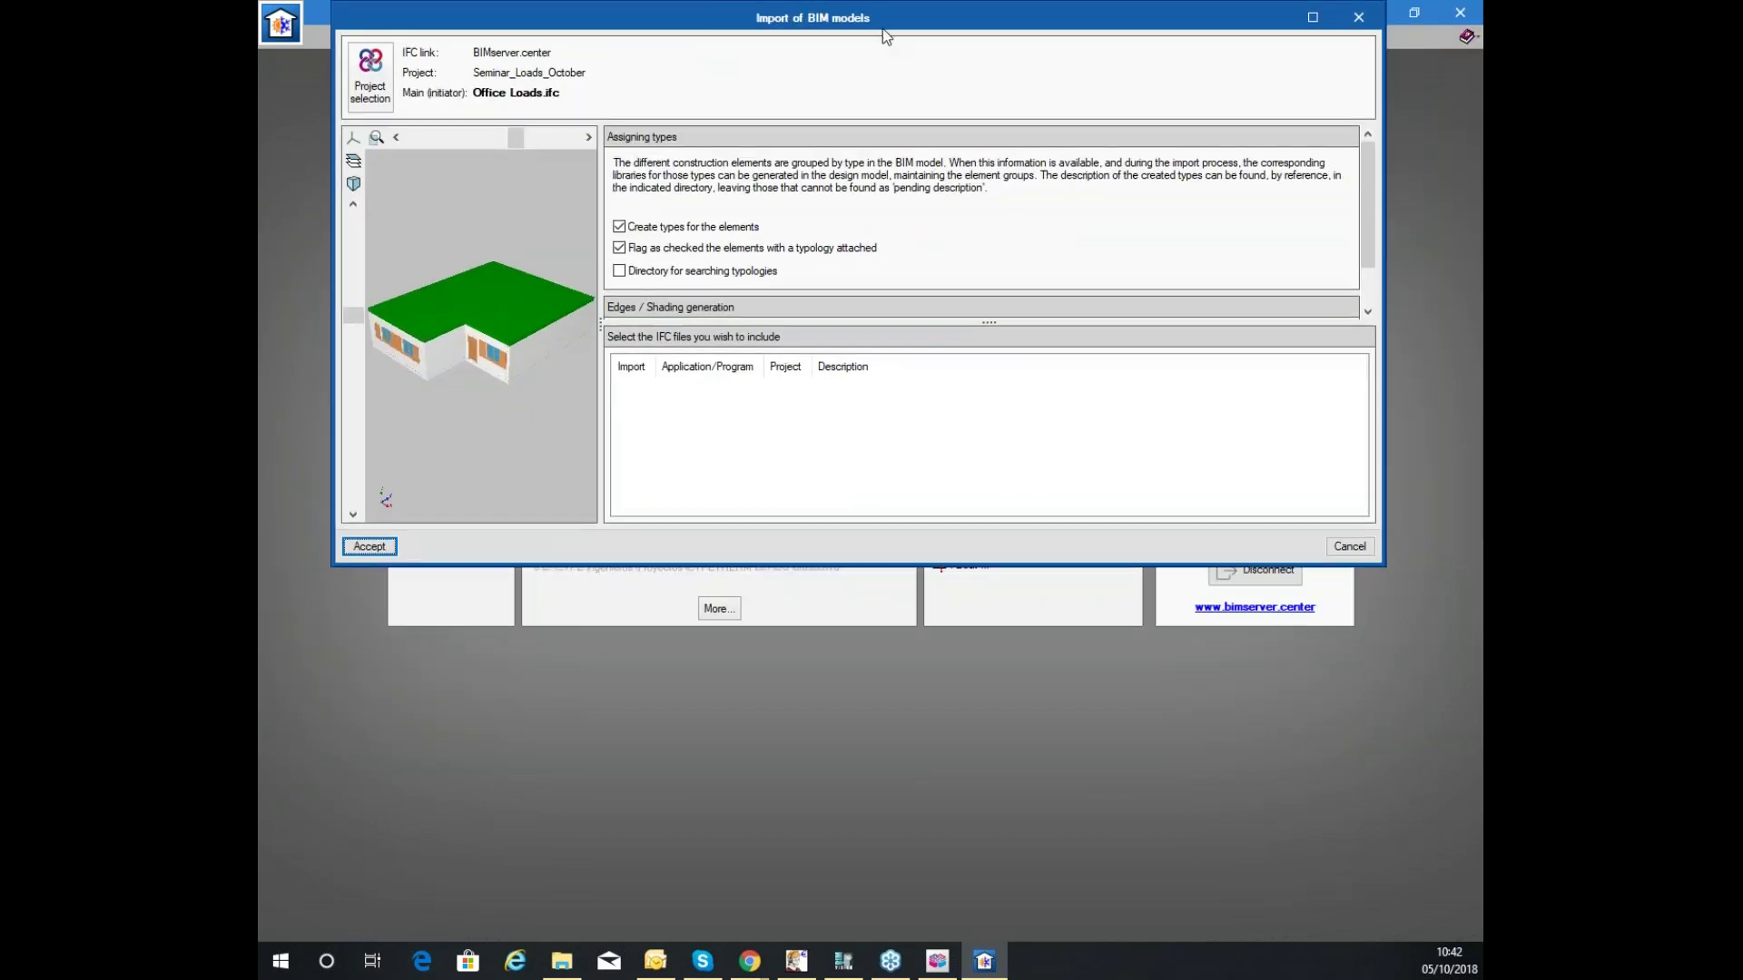
Maximise the Import of BIM models window, orbit the preview, and tick 'Directory for searching typologies'.
left_click(1313, 17)
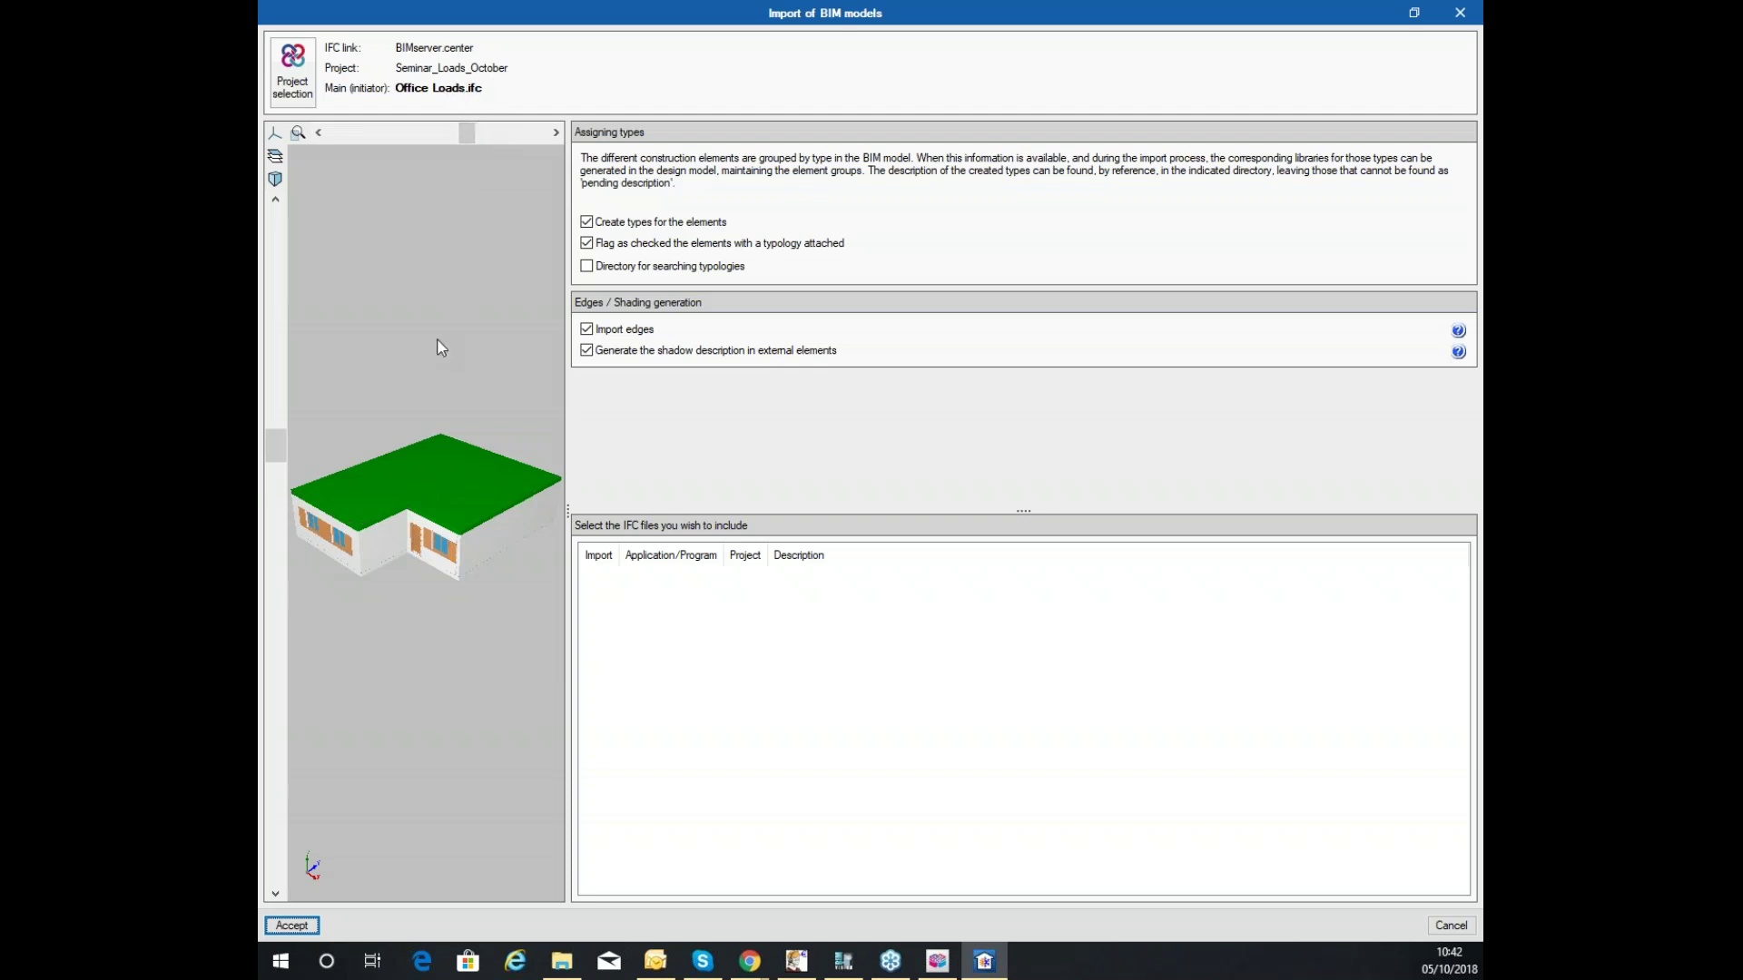
mouse_move(385, 455)
left_mouse_down()
mouse_move(452, 450)
mouse_move(406, 434)
left_mouse_up()
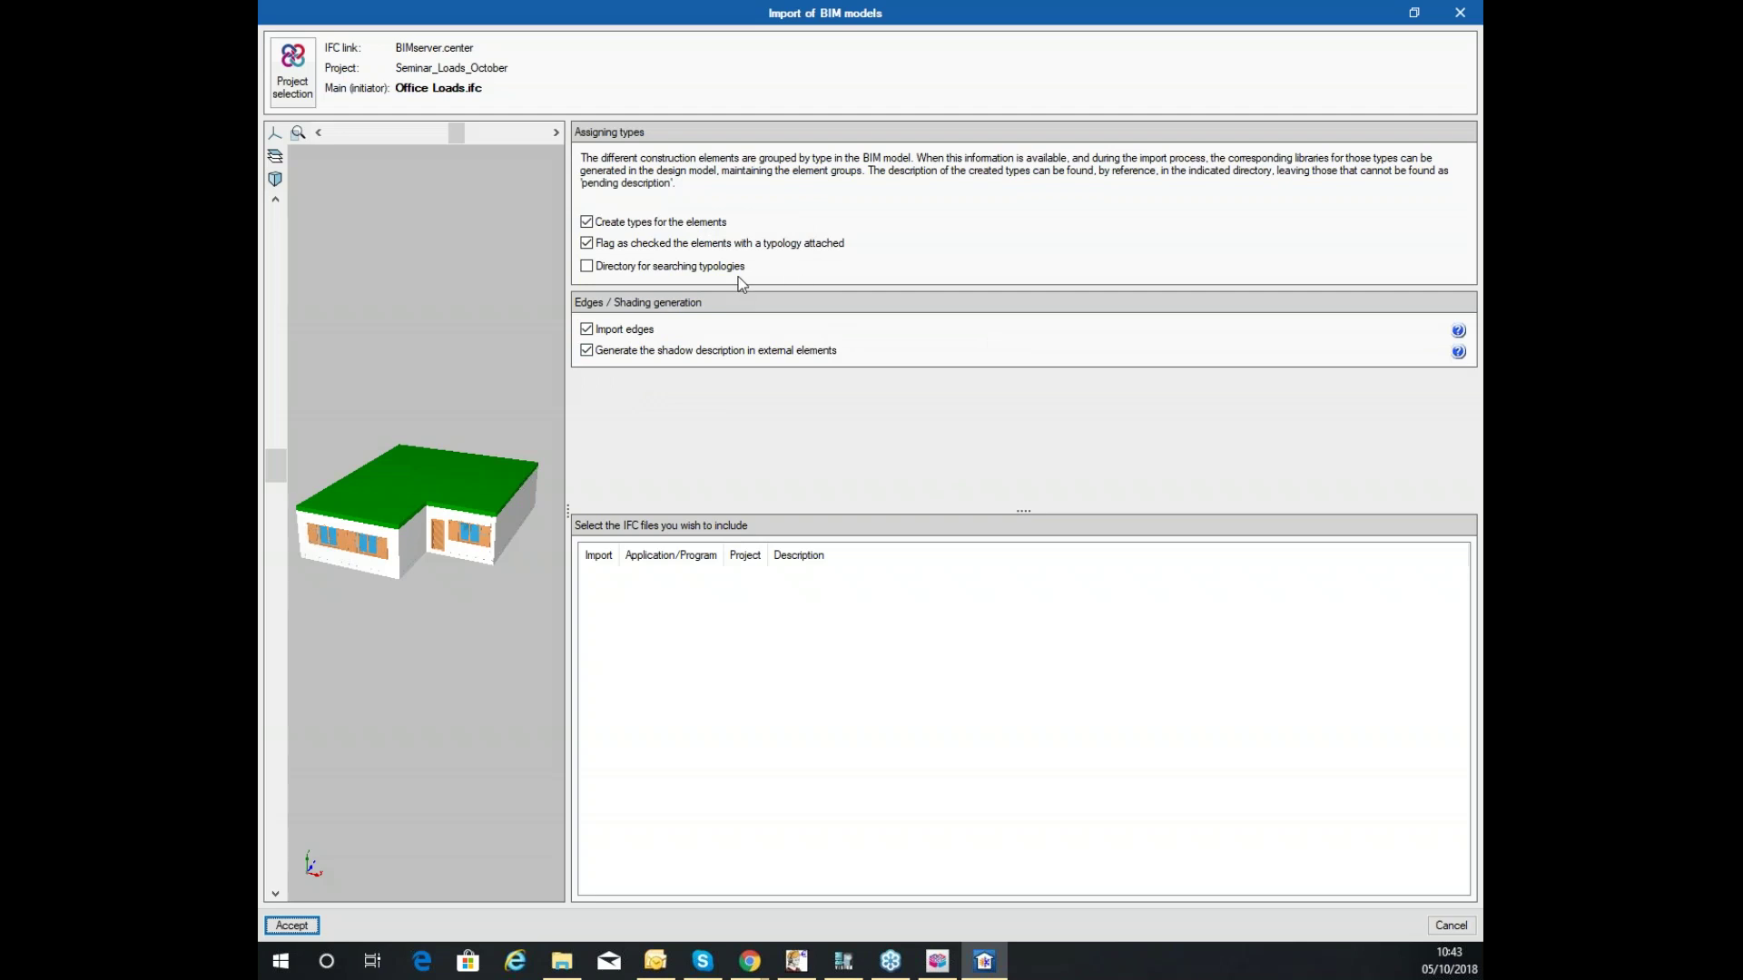
left_click(689, 270)
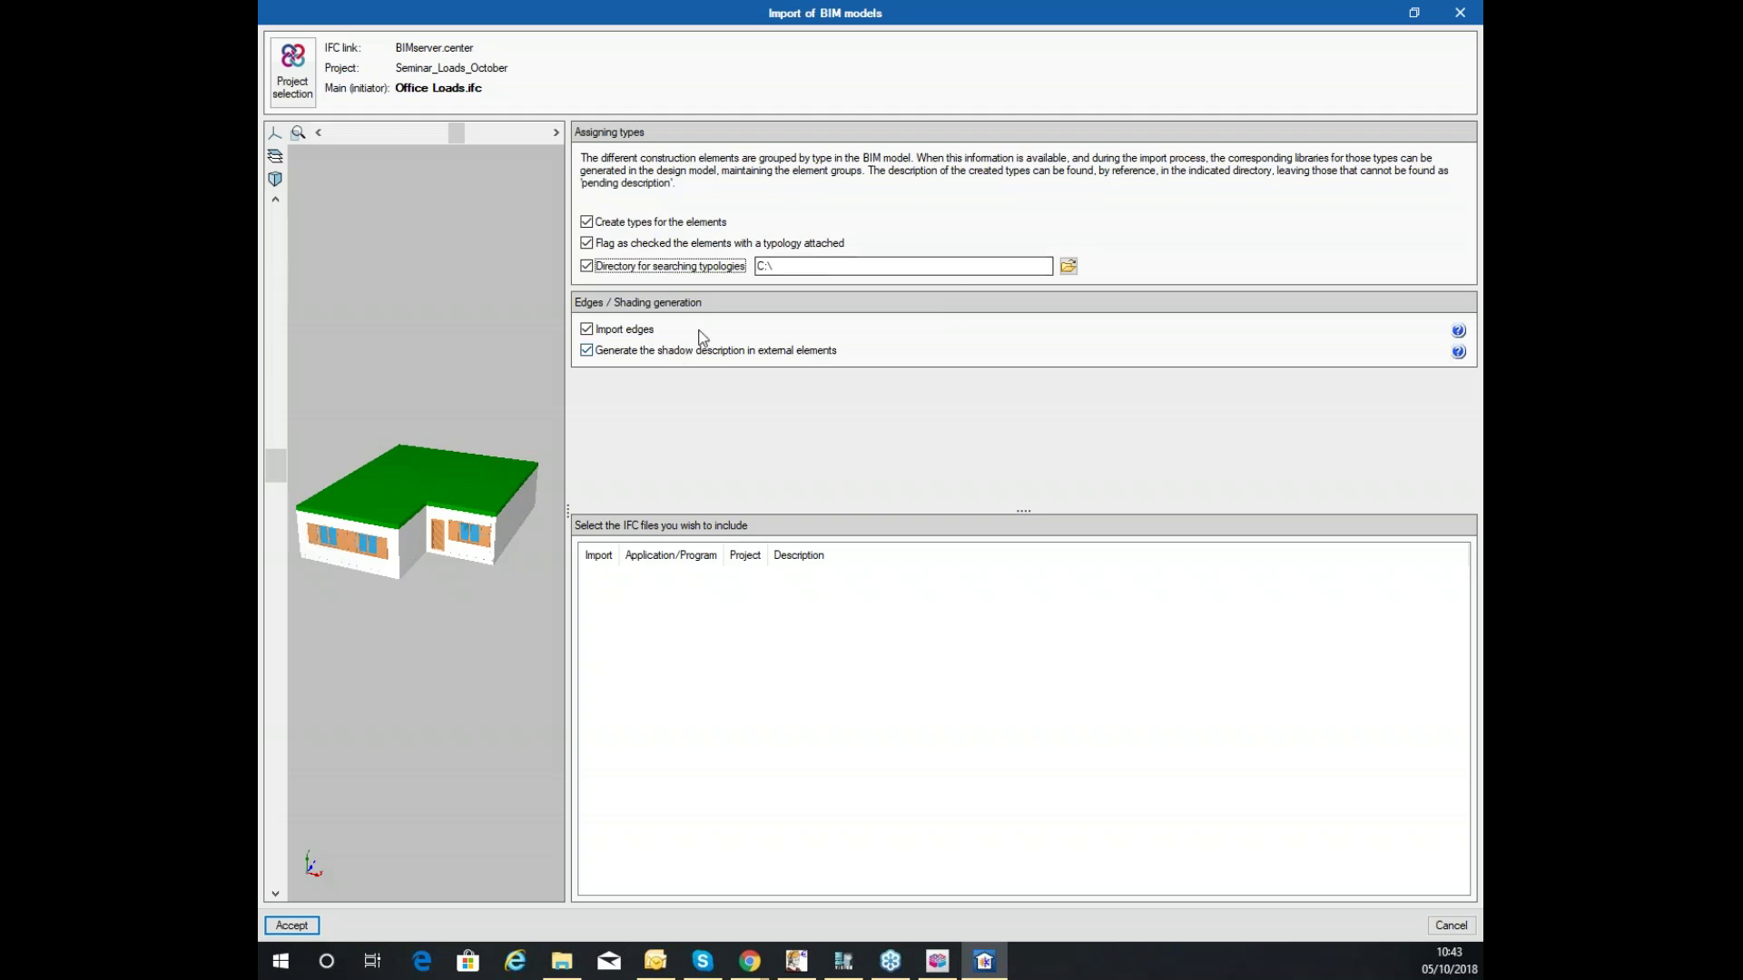
Start browsing for the typologies folder, then cancel, leaving the directory at C:\.
left_click(1068, 266)
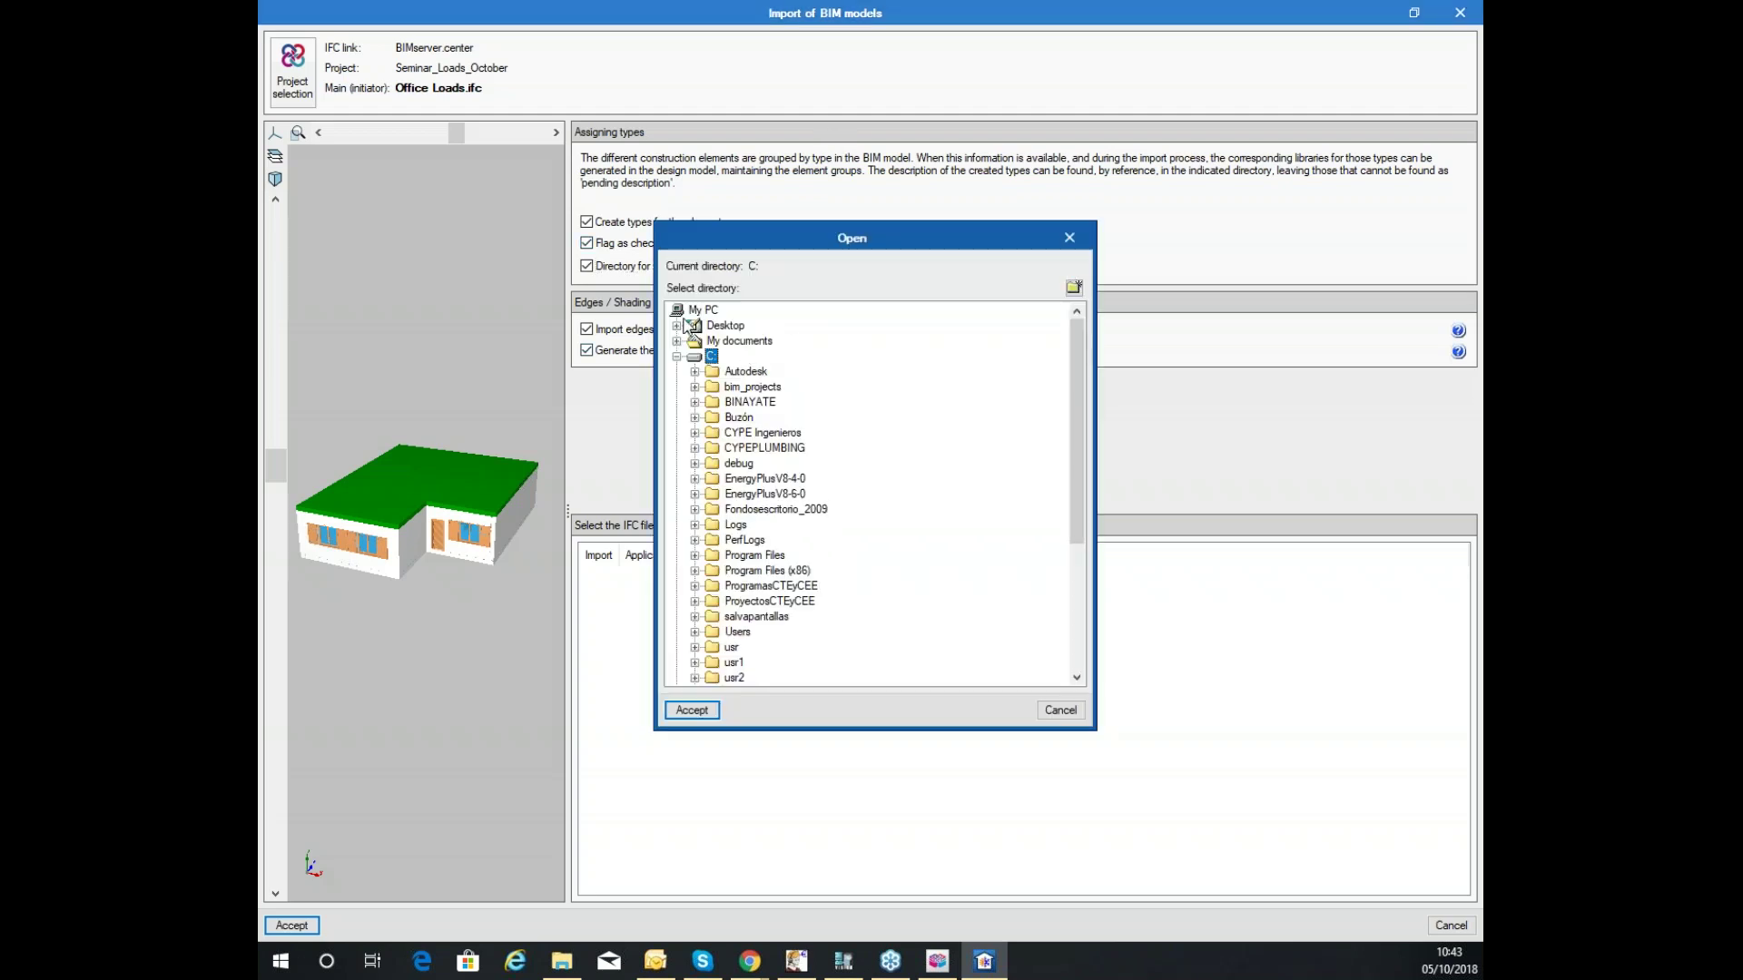
left_click(1075, 712)
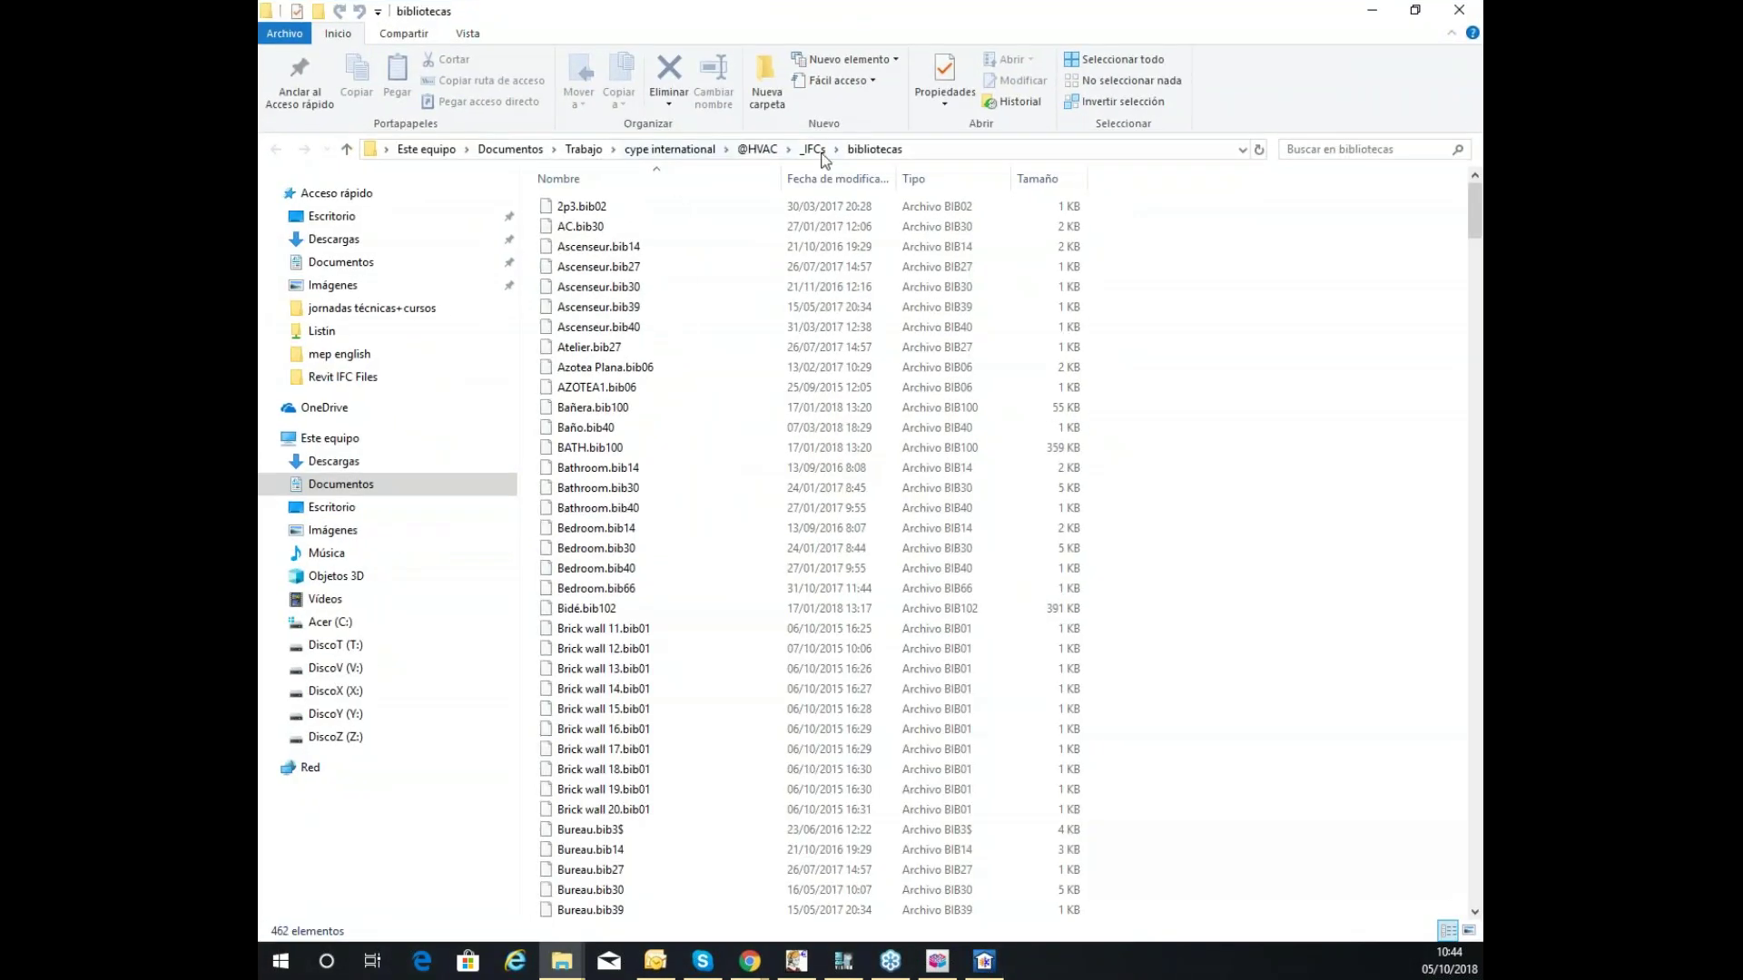
Copy the bibliotecas folder's full path from the File Explorer address bar.
left_click(918, 146)
scroll(656, 307, "down", 1)
scroll(656, 307, "down", 15)
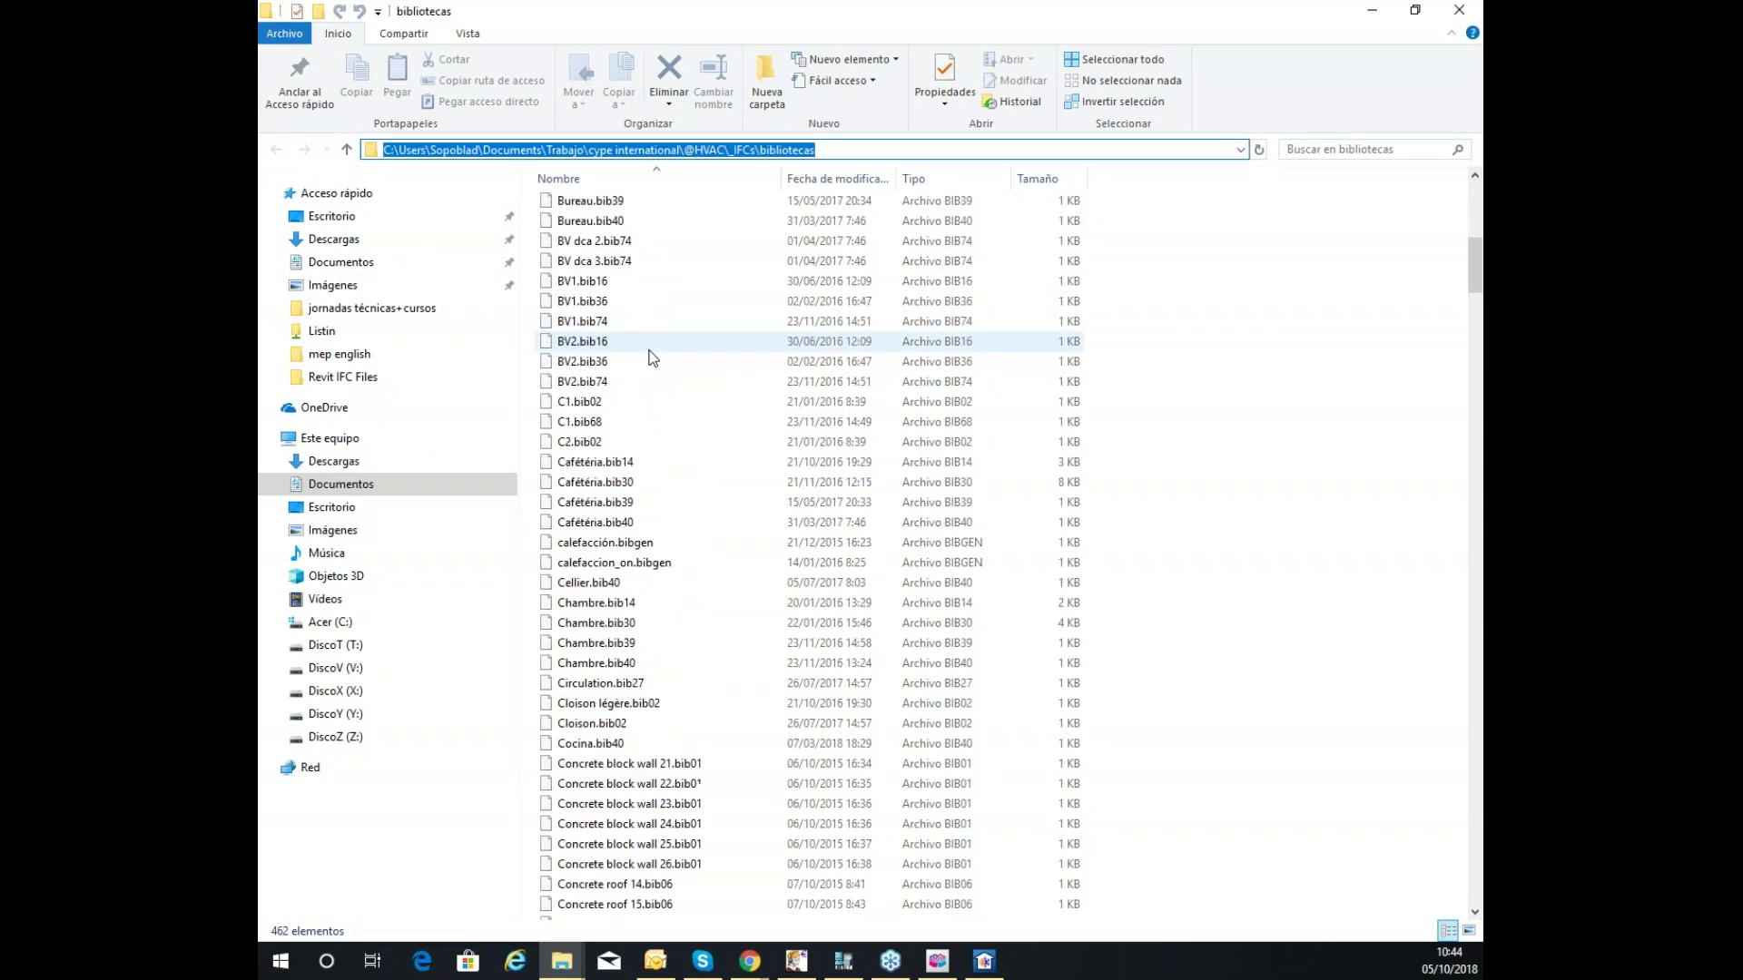
scroll(650, 356, "down", 20)
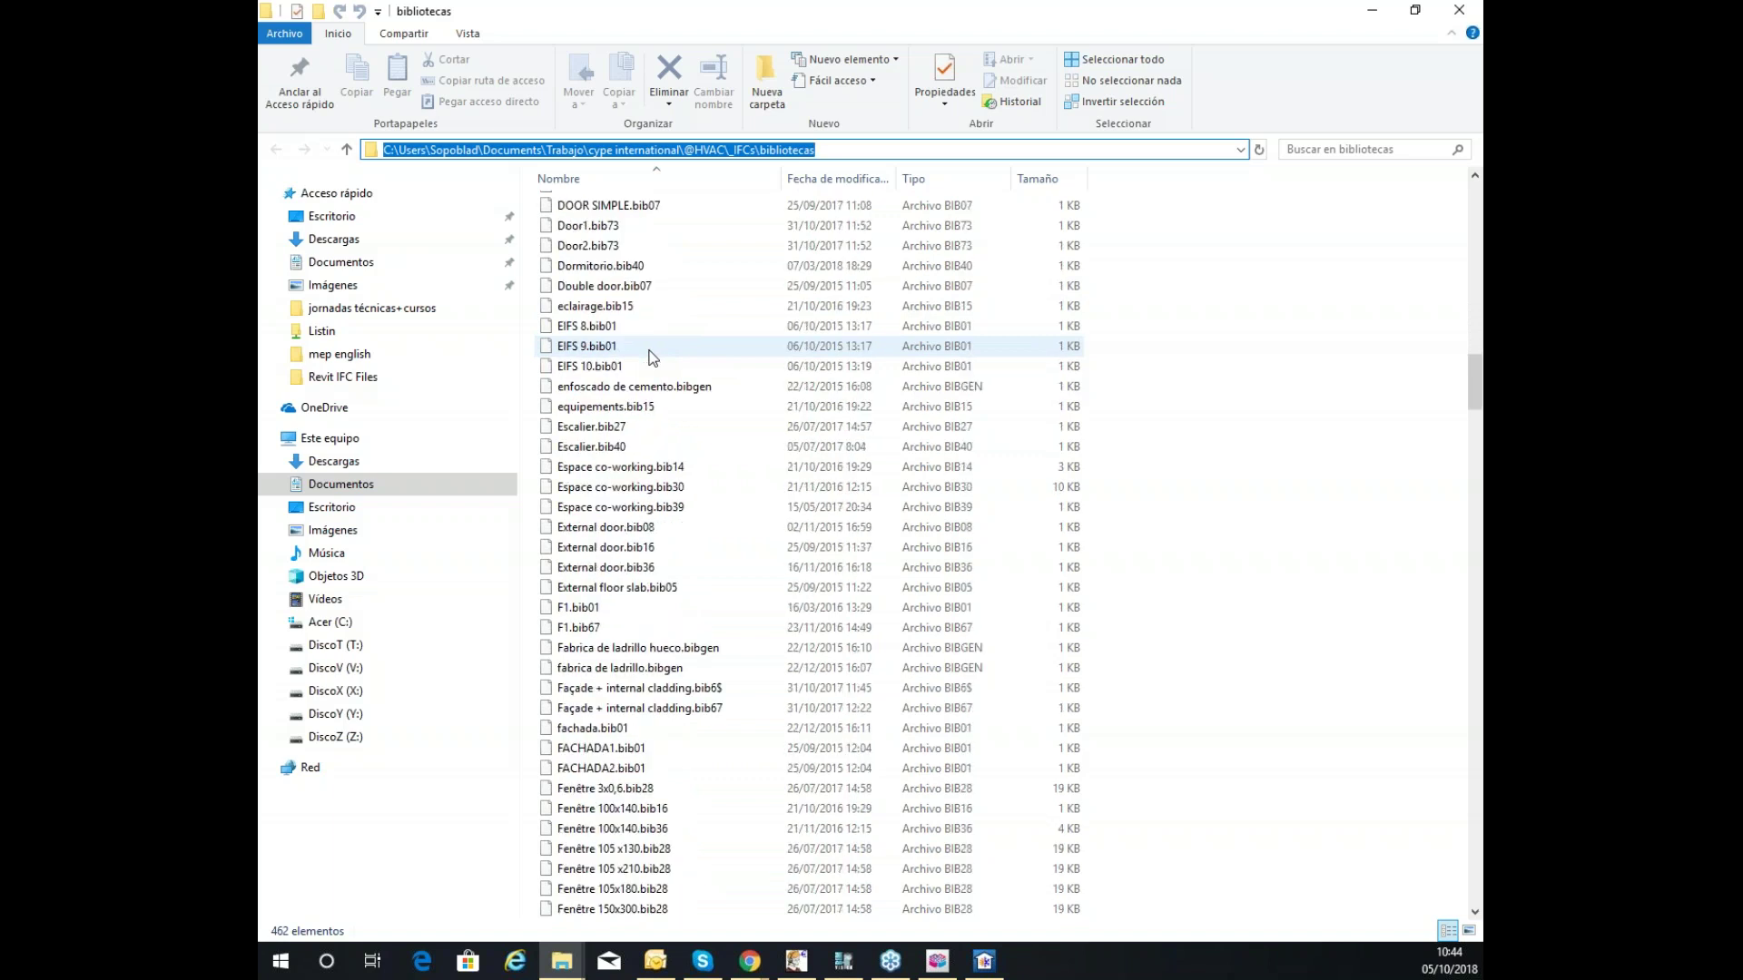
scroll(650, 356, "down", 20)
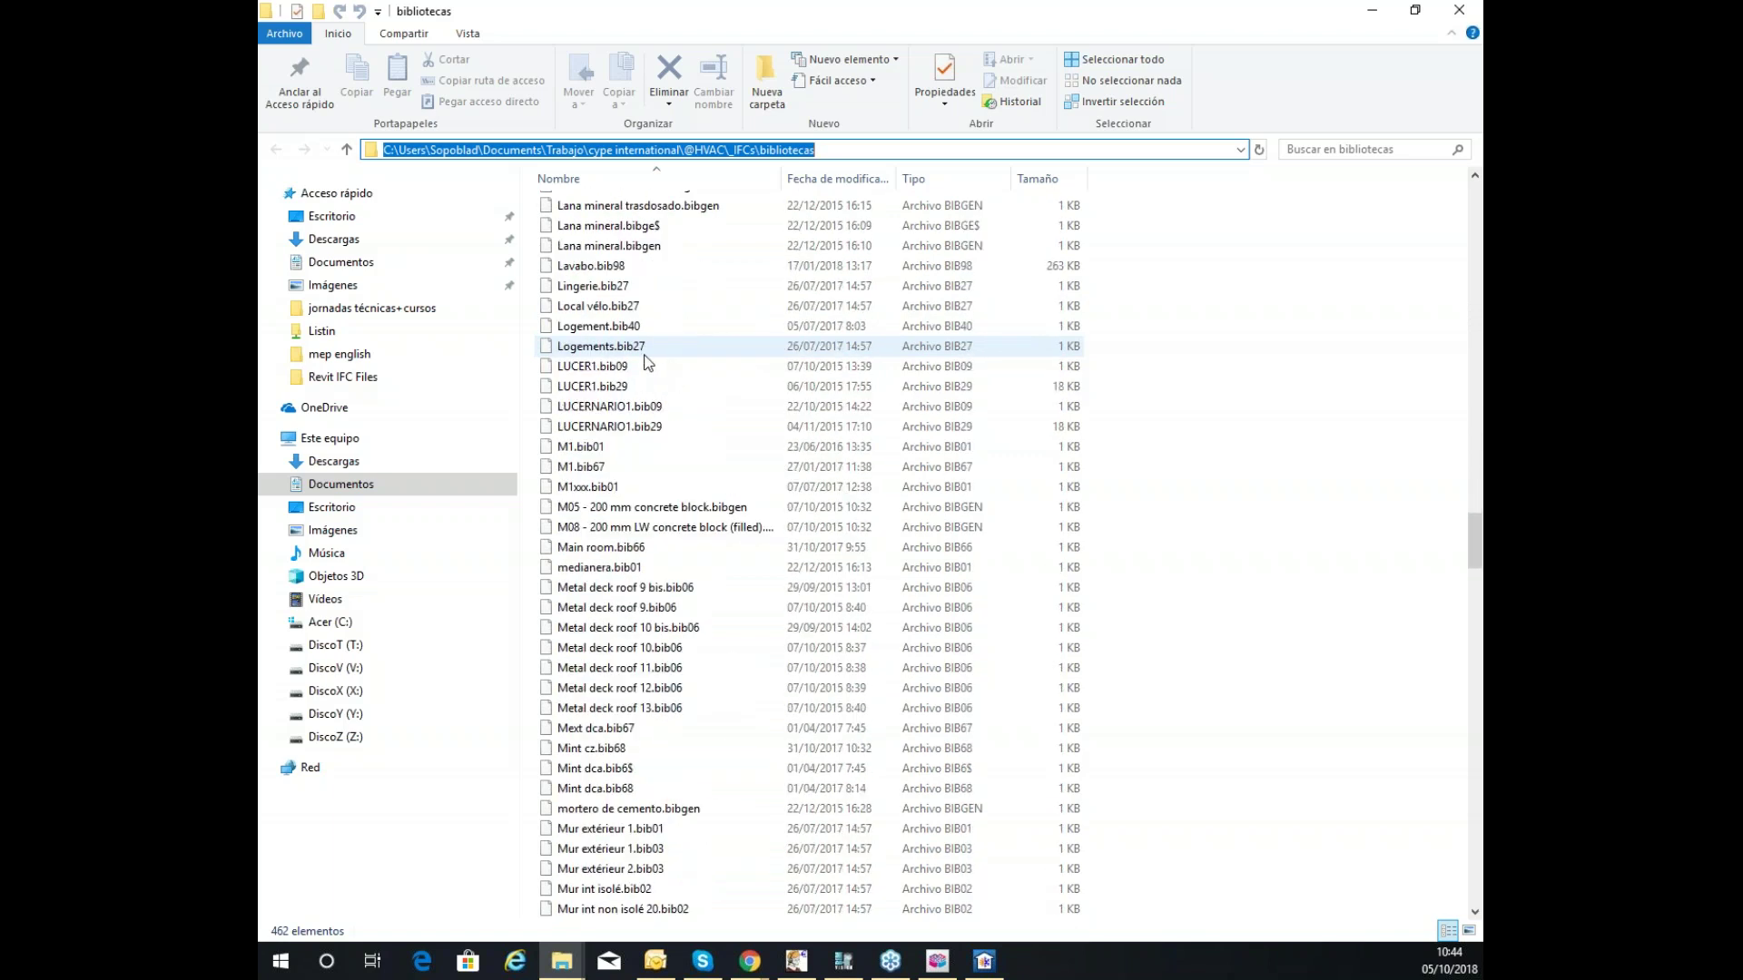
scroll(649, 360, "down", 5)
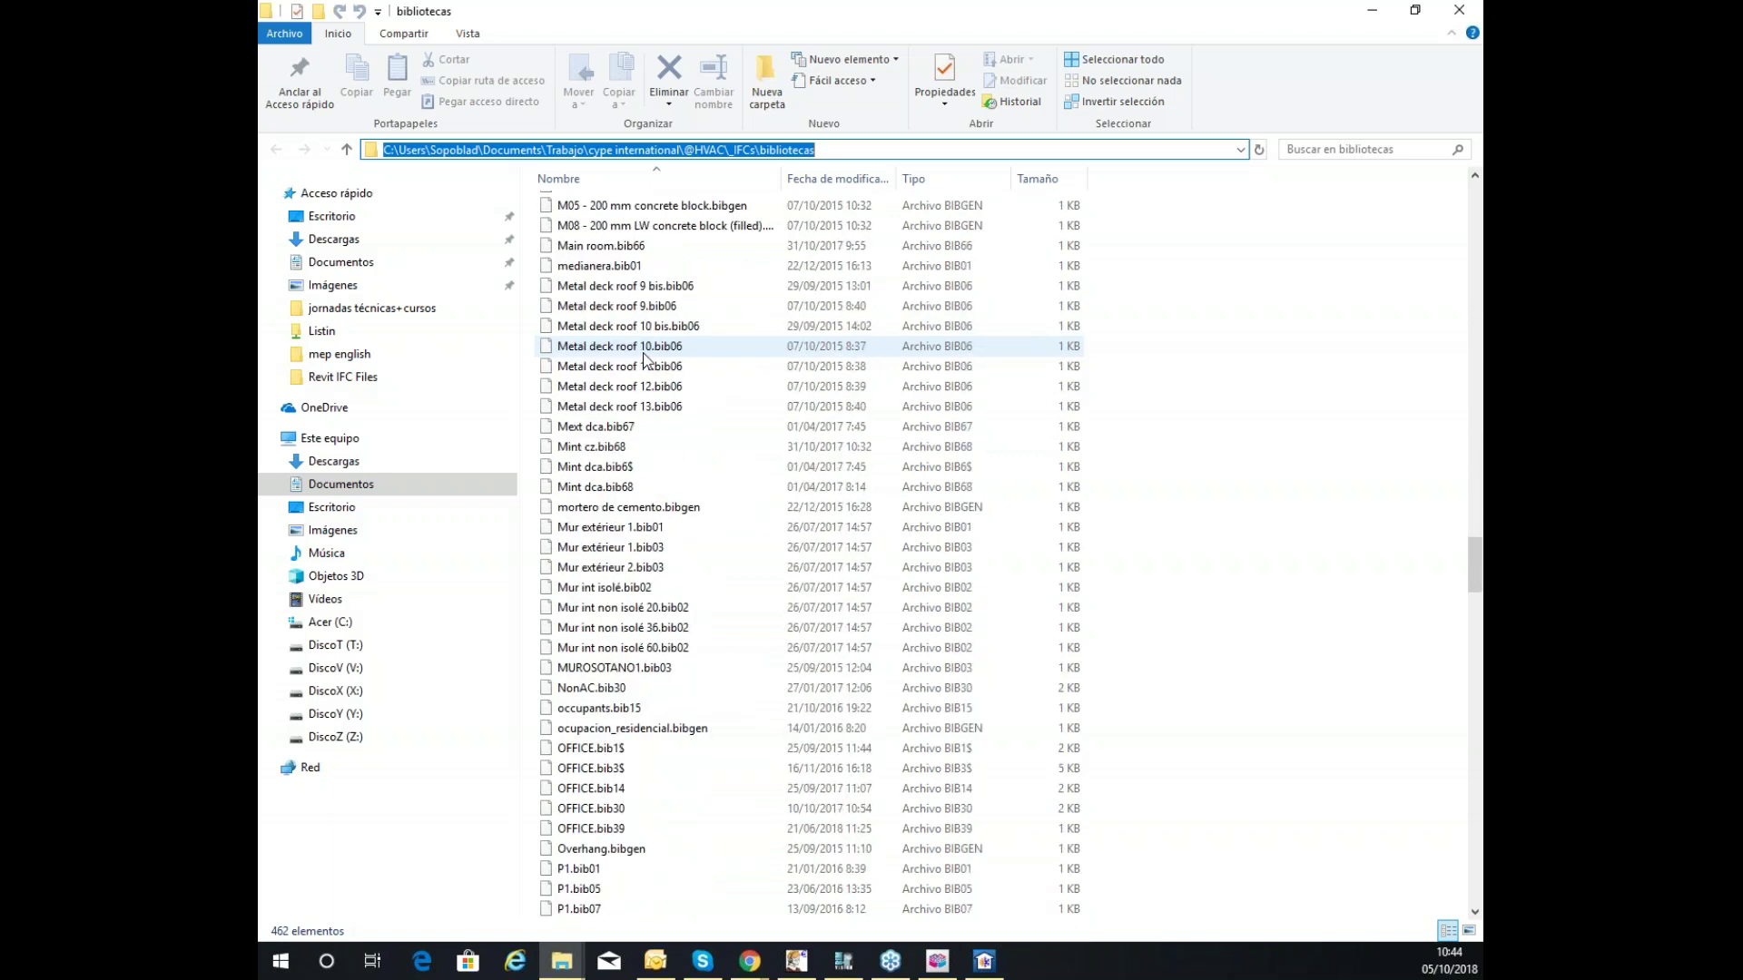
scroll(644, 359, "down", 8)
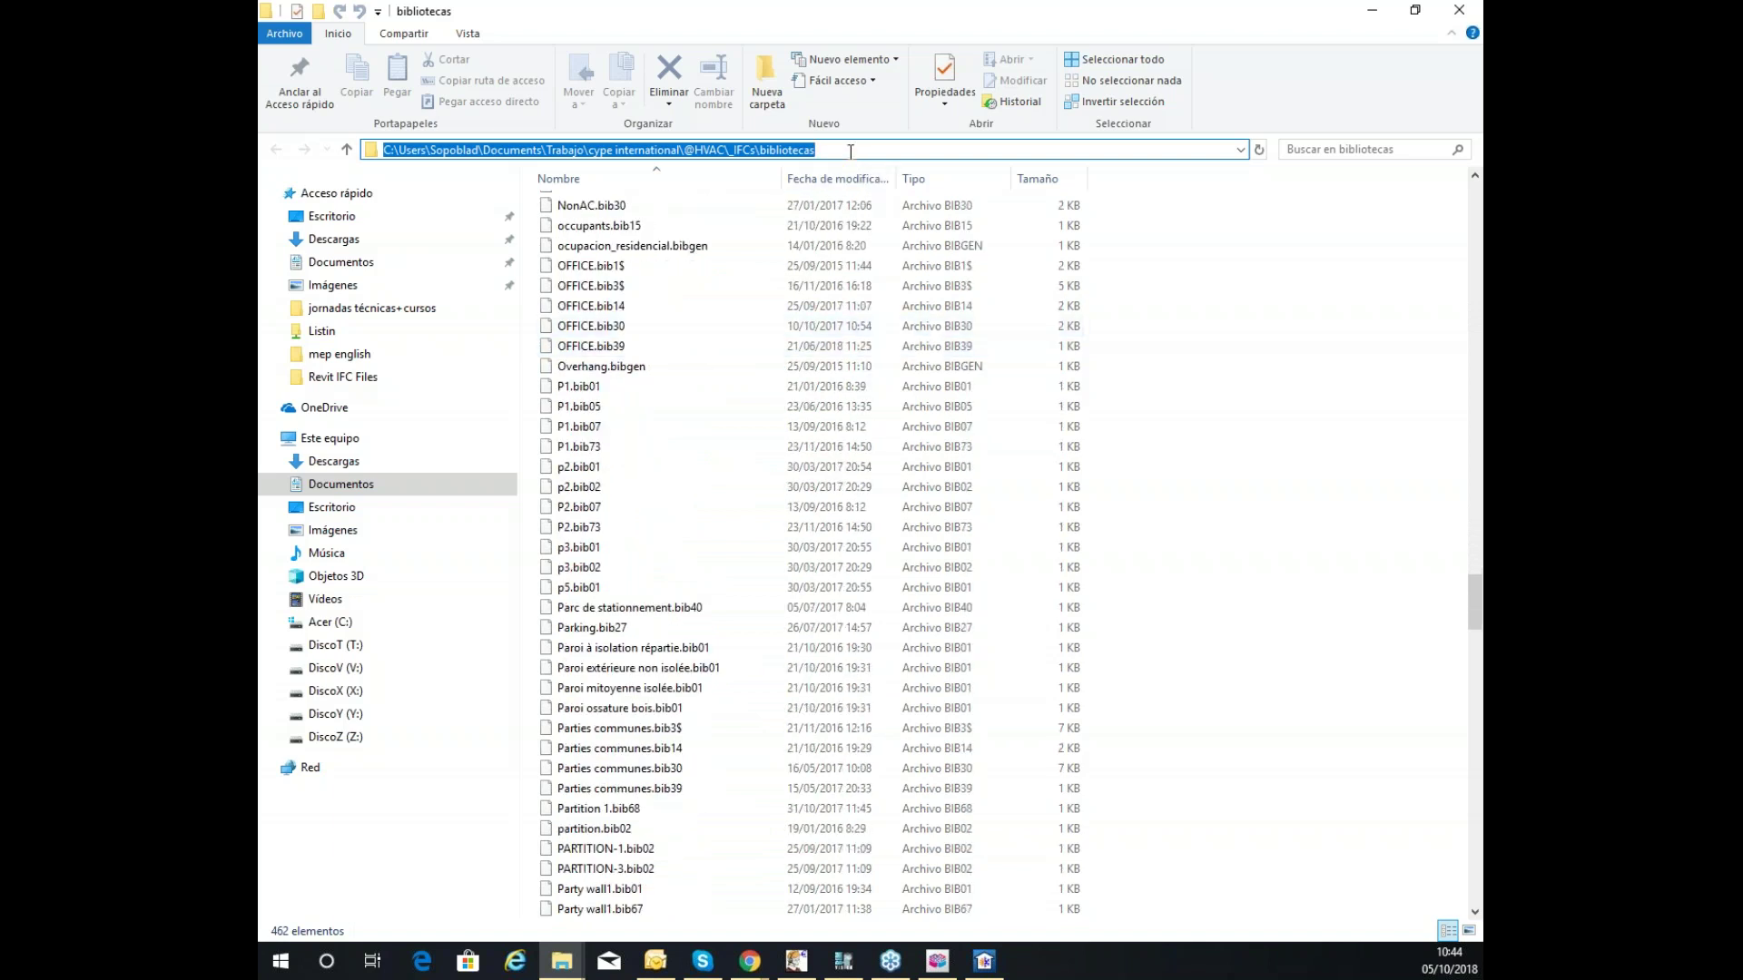
left_click(562, 961)
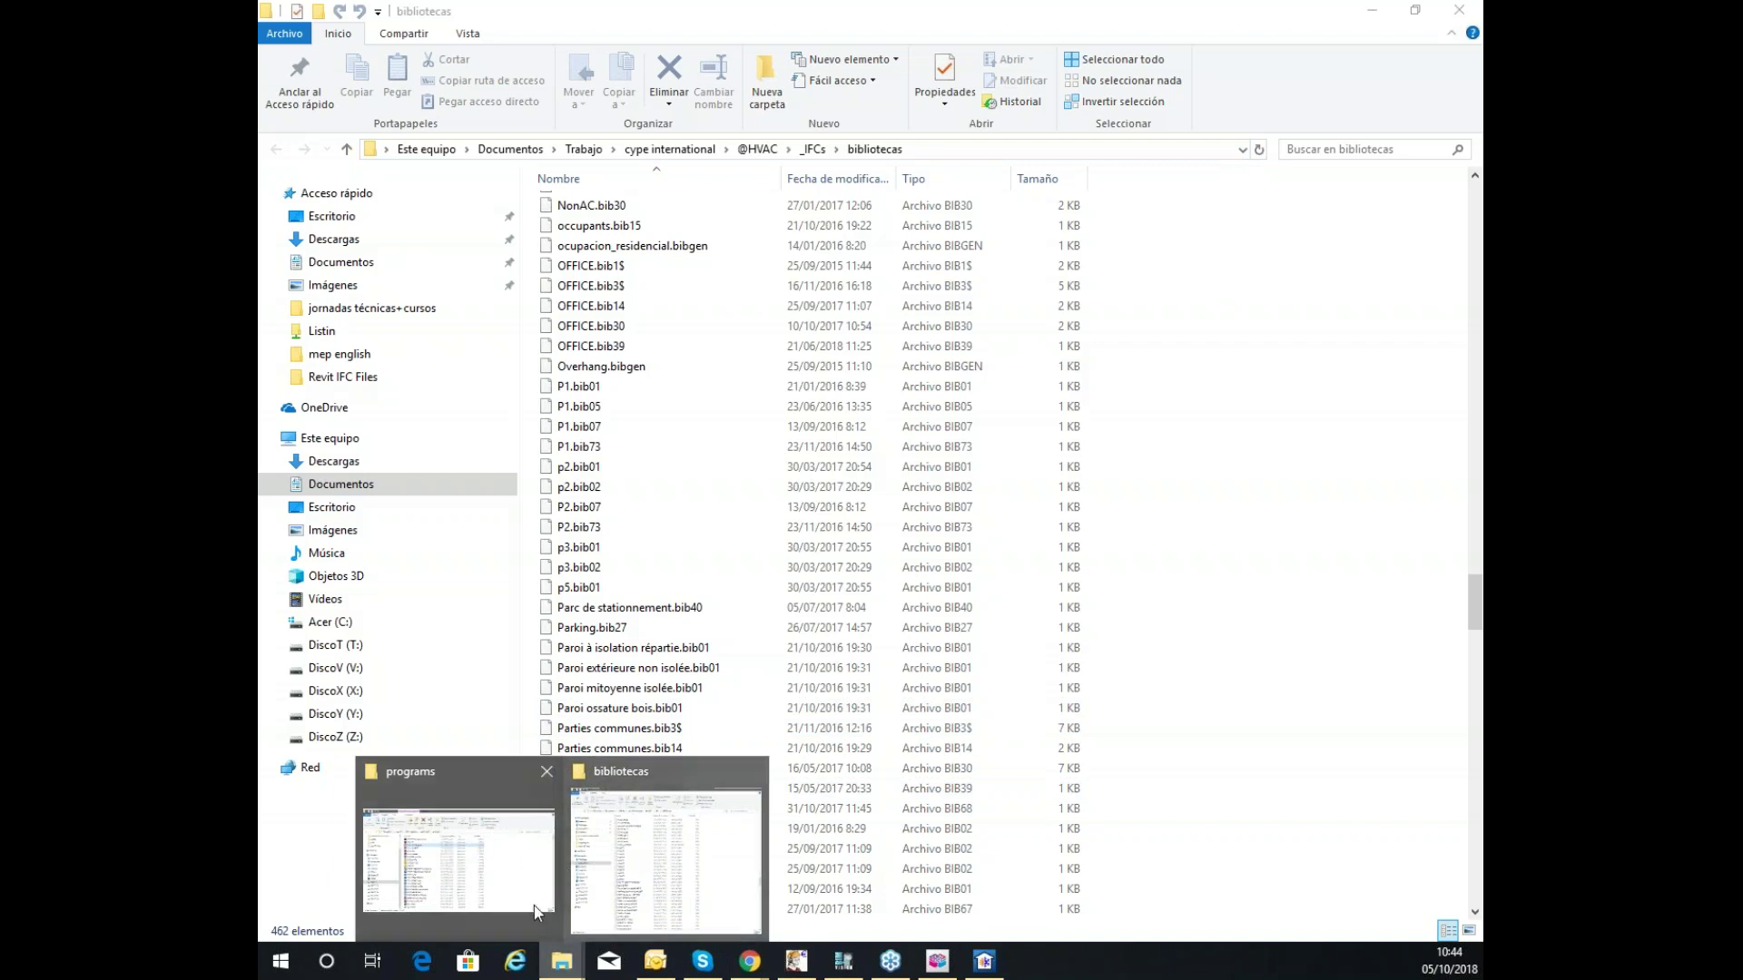
Paste the bibliotecas path as the typologies directory and import the Office Loads model.
left_click(984, 961)
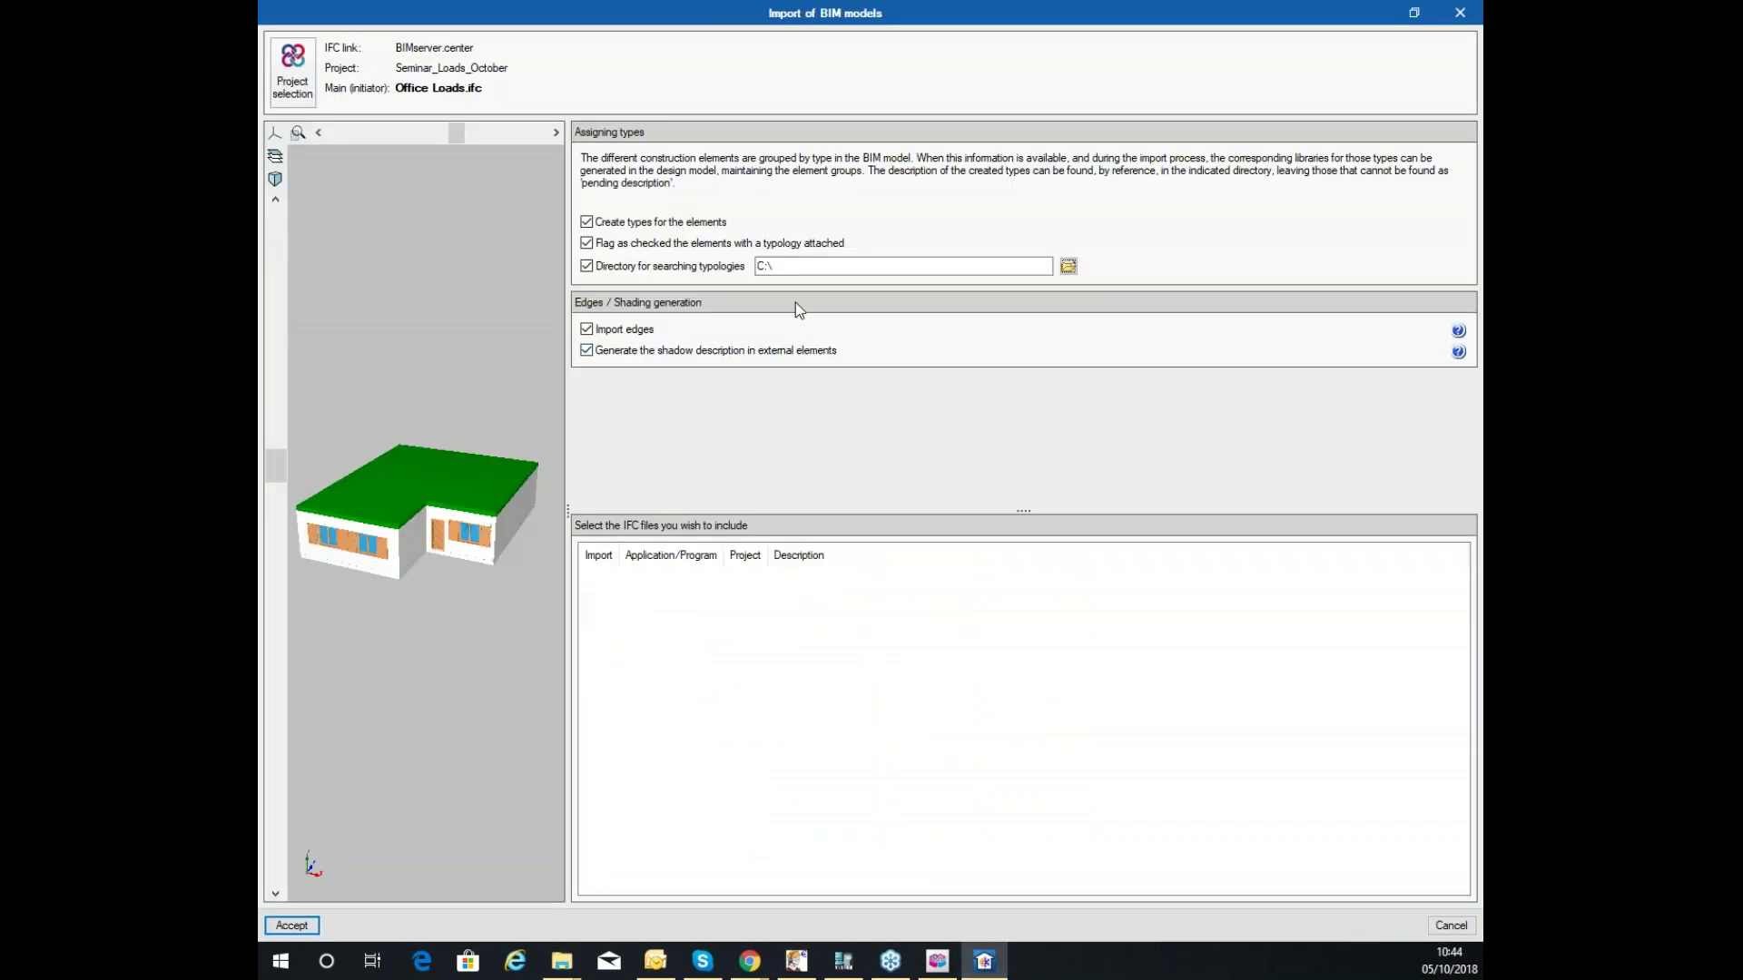
key("ctrl+v")
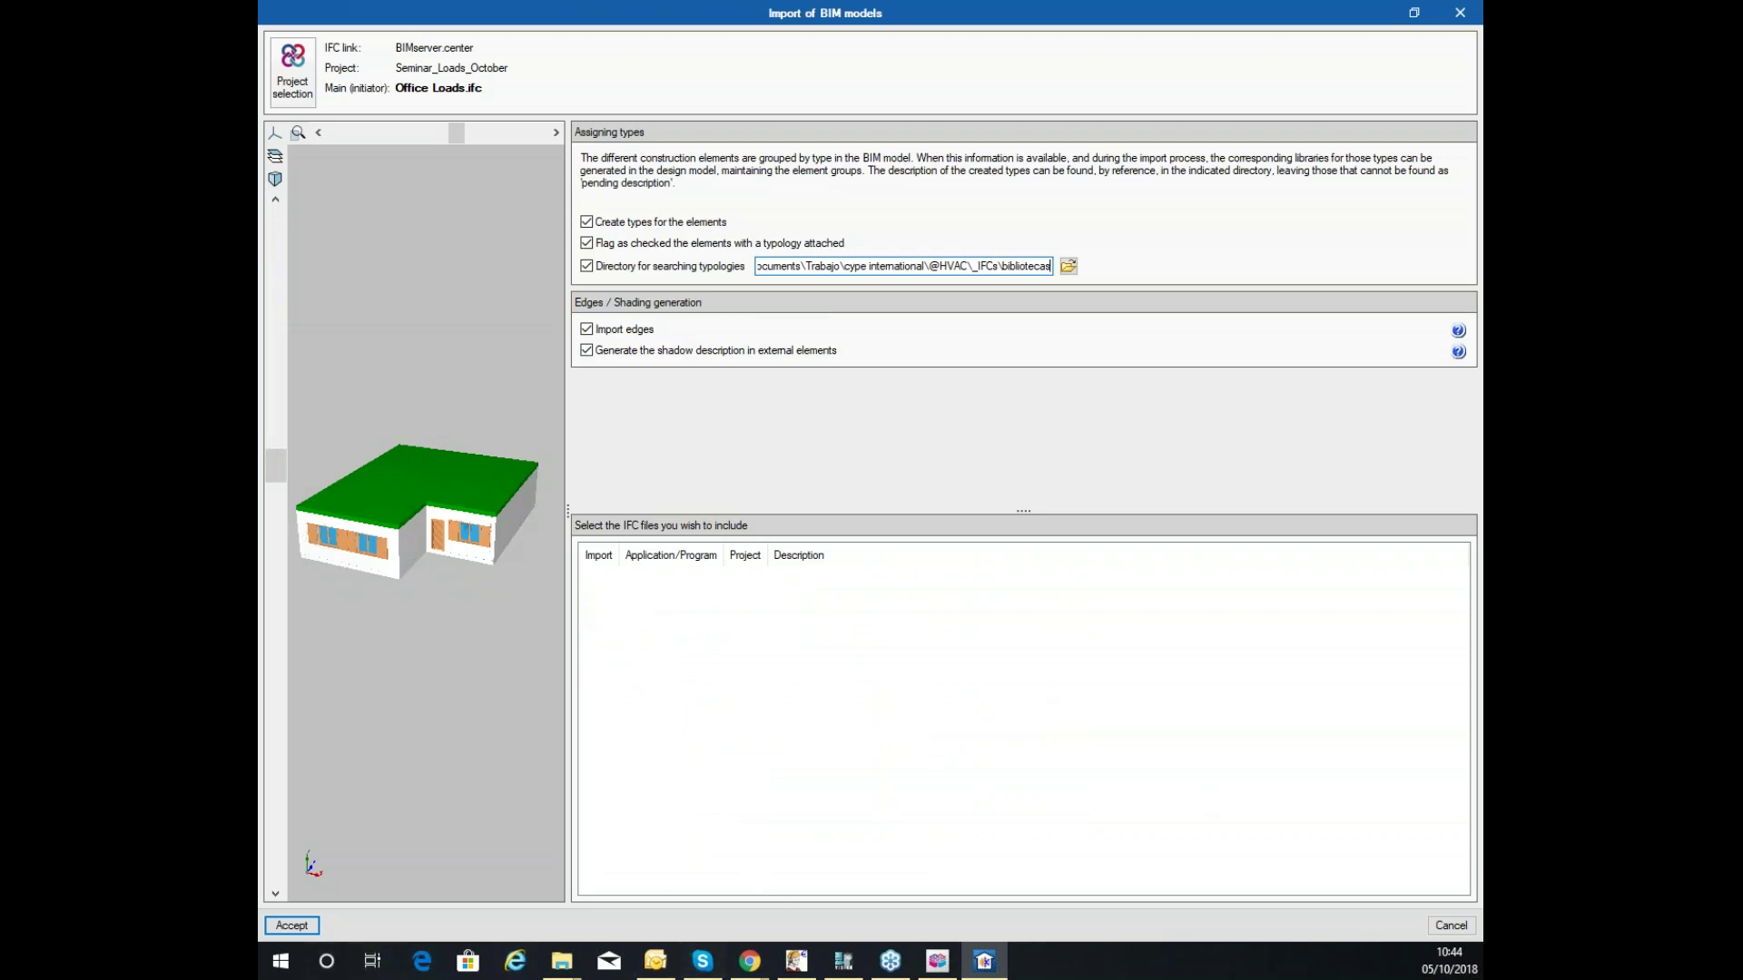
left_click(292, 925)
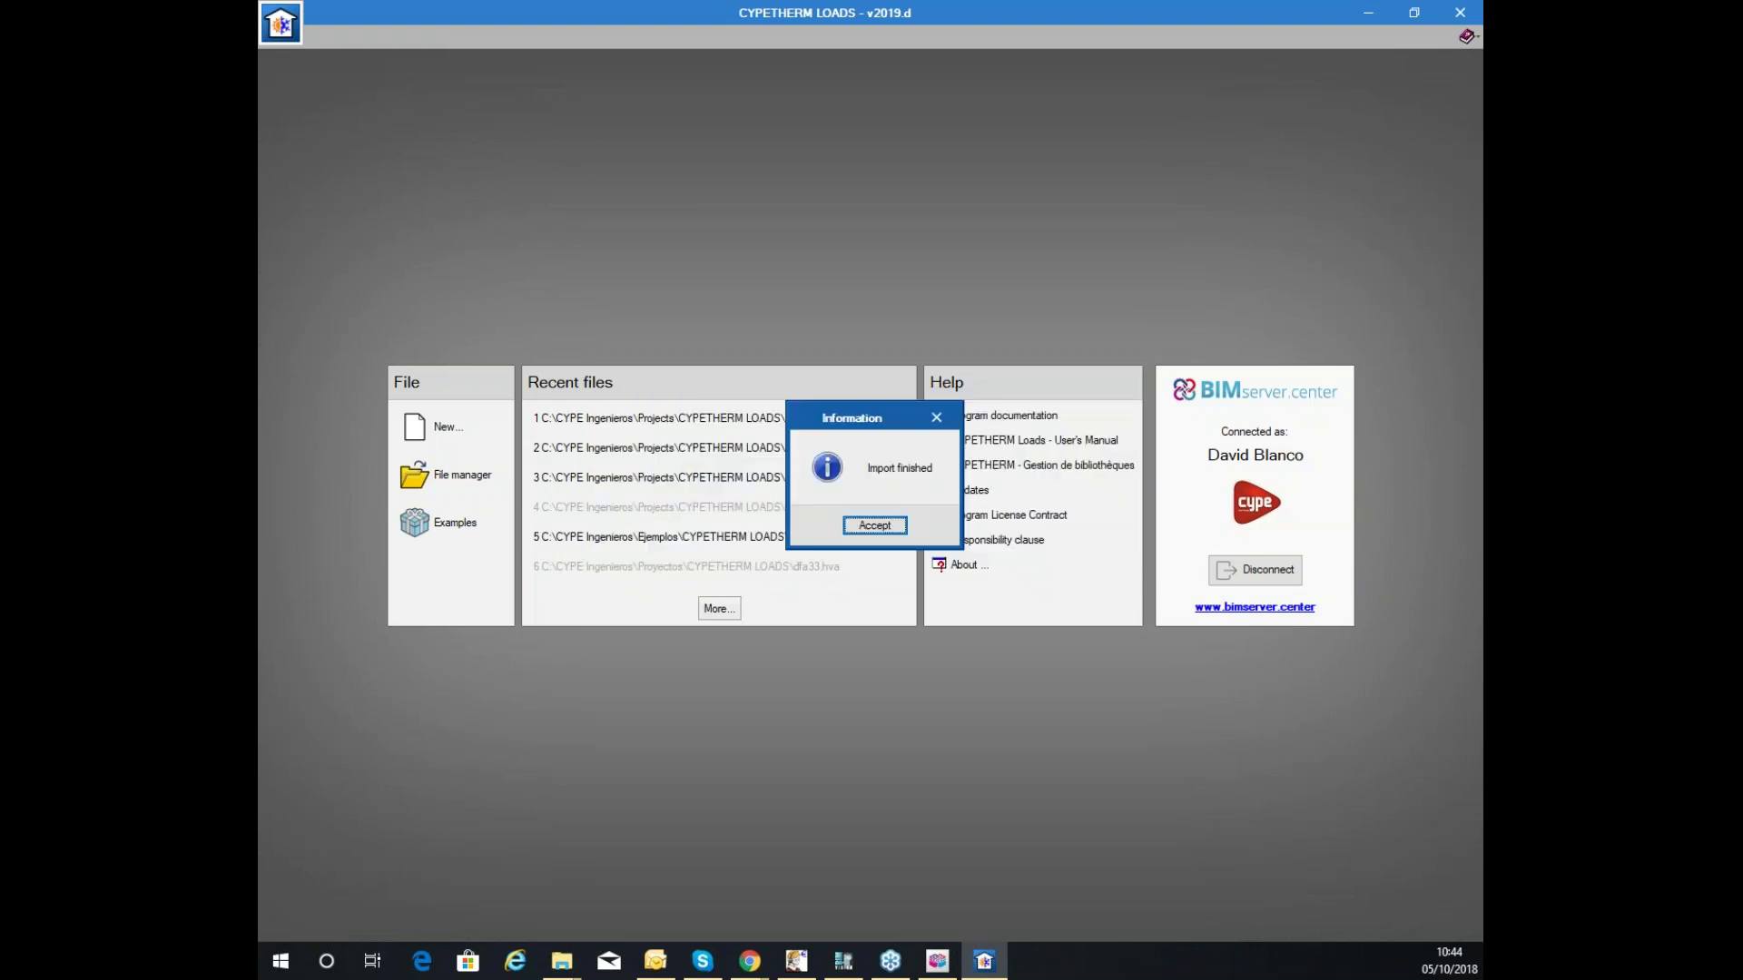
left_click(874, 525)
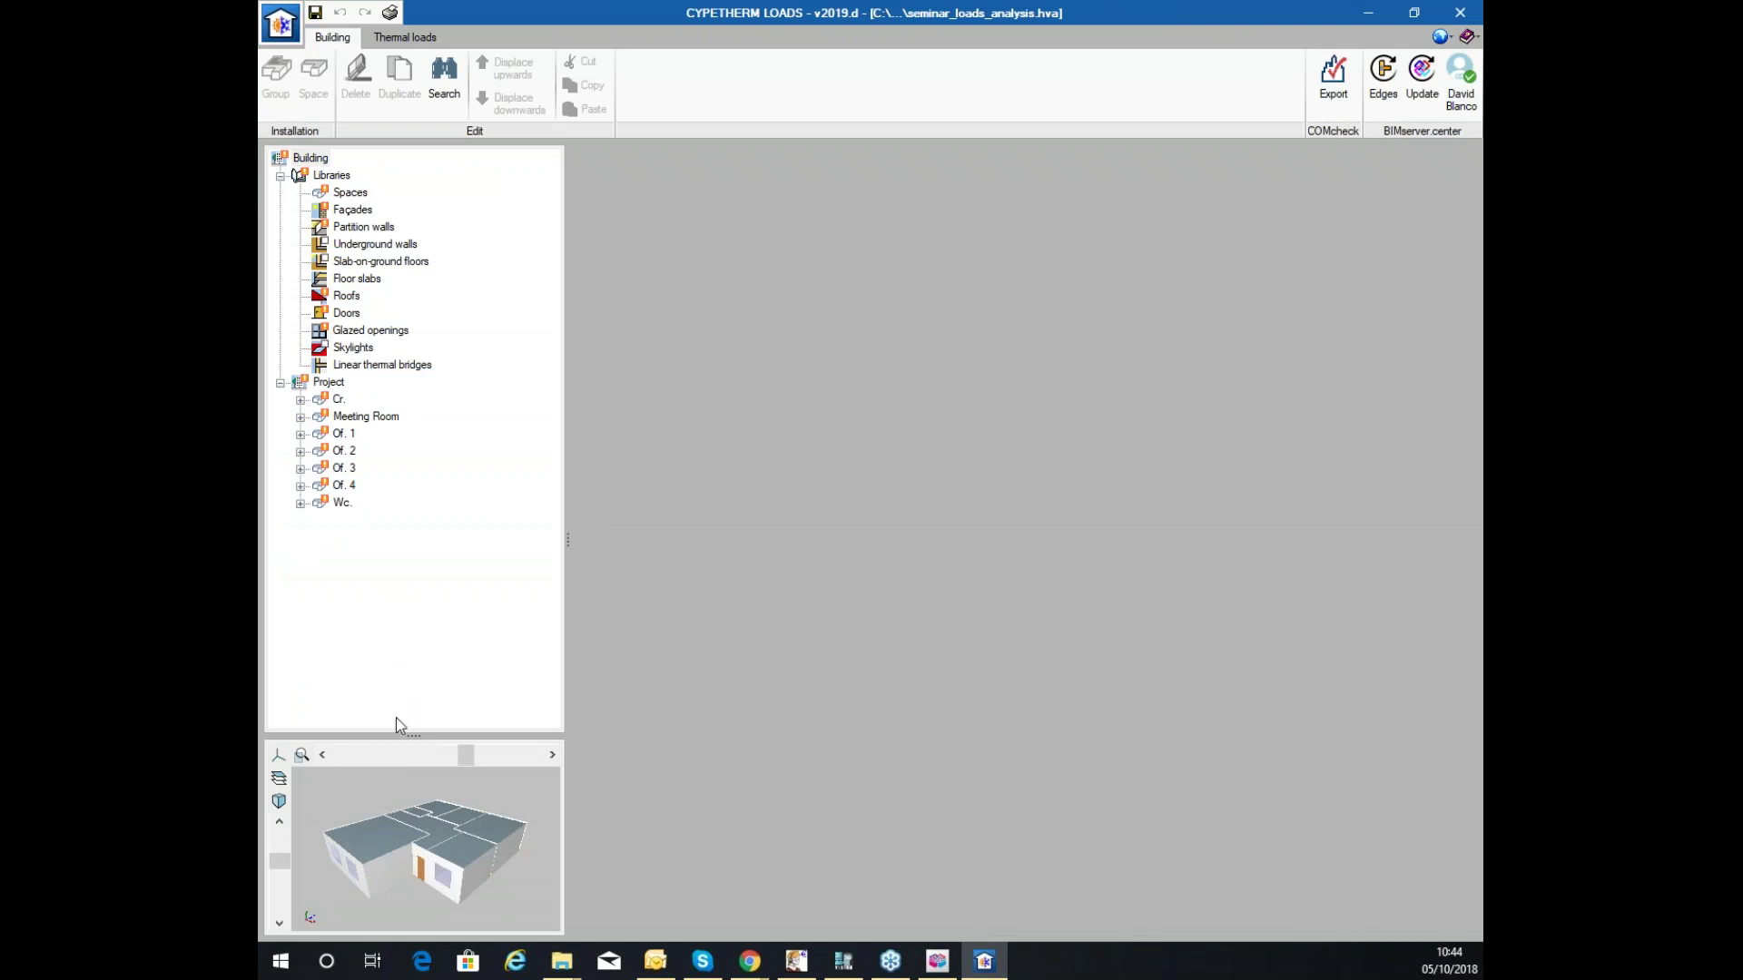
Enlarge the 3D preview and browse the Spaces, slab-on-ground floors and glazed openings libraries.
left_click_drag(403, 697, 414, 553)
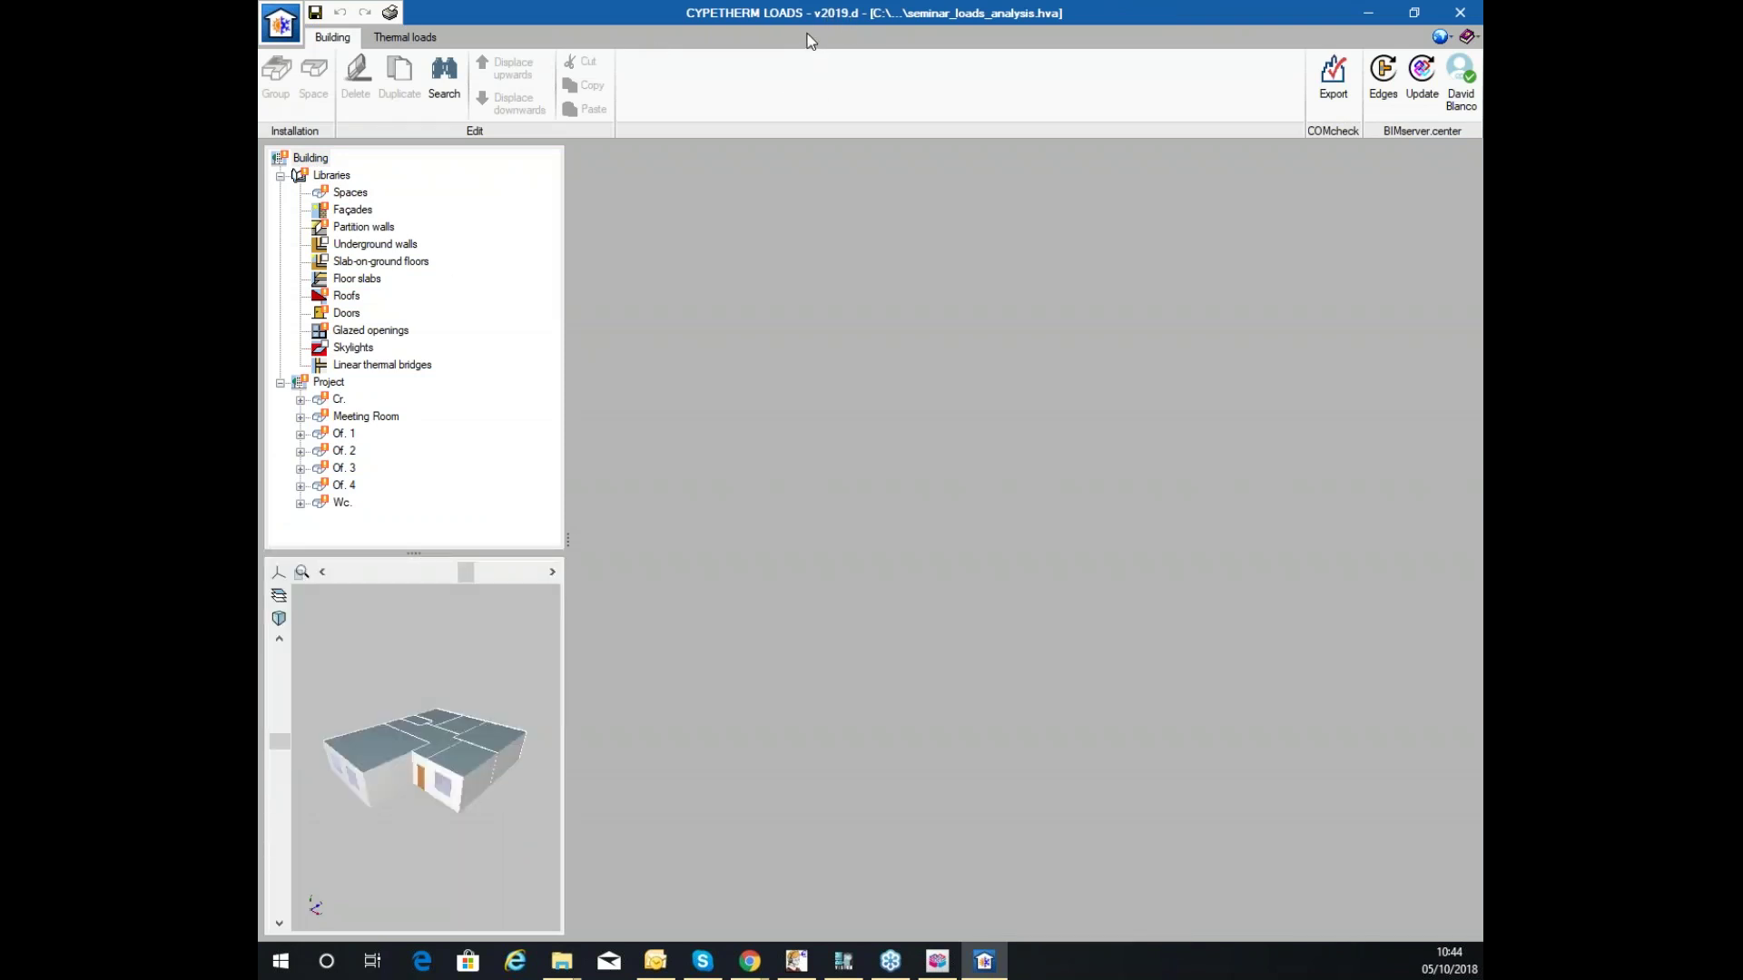
left_click(393, 35)
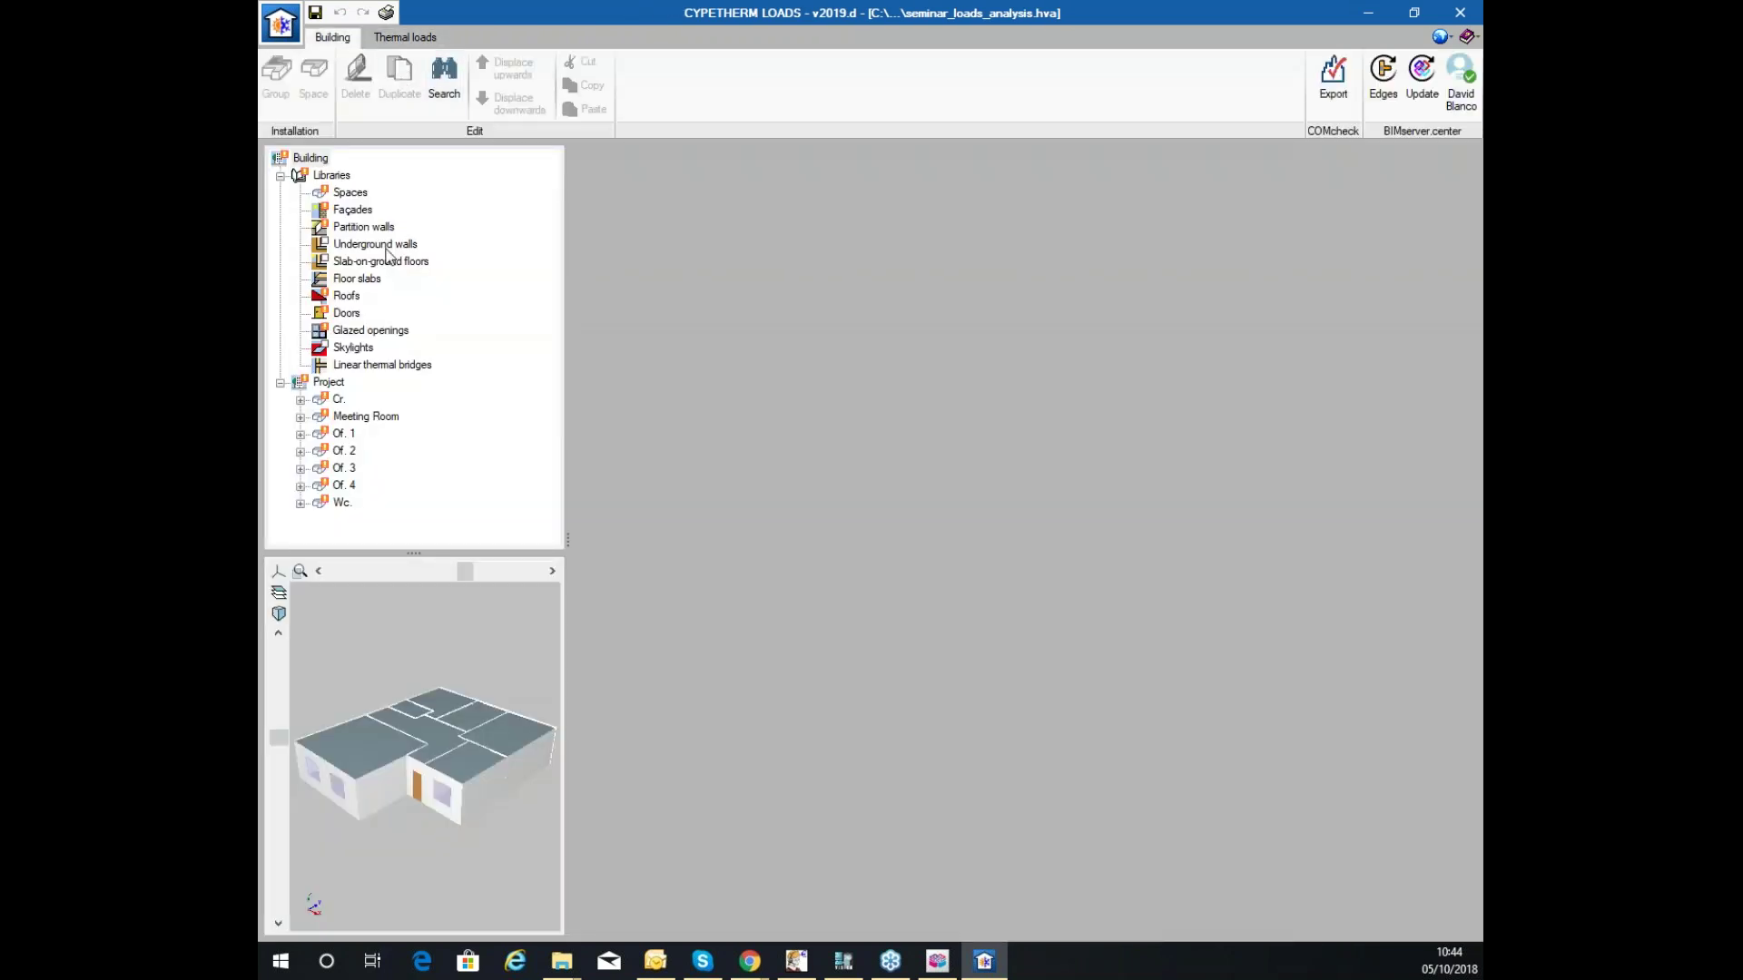
left_click(281, 176)
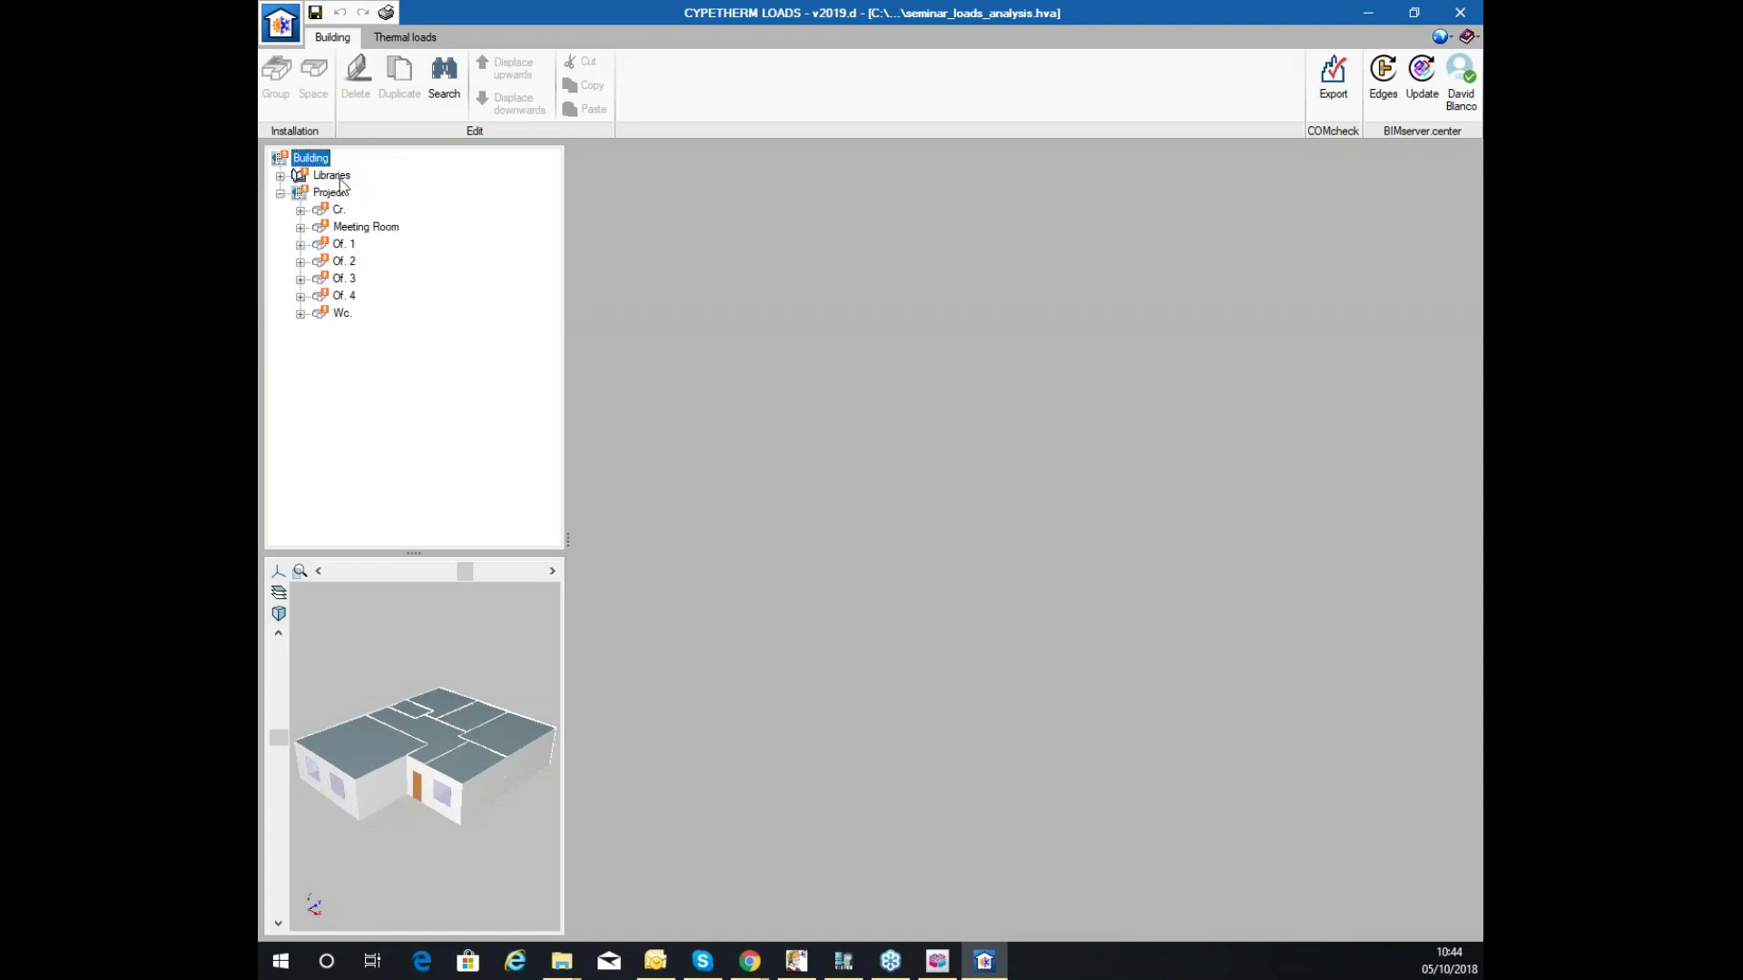
left_click(281, 176)
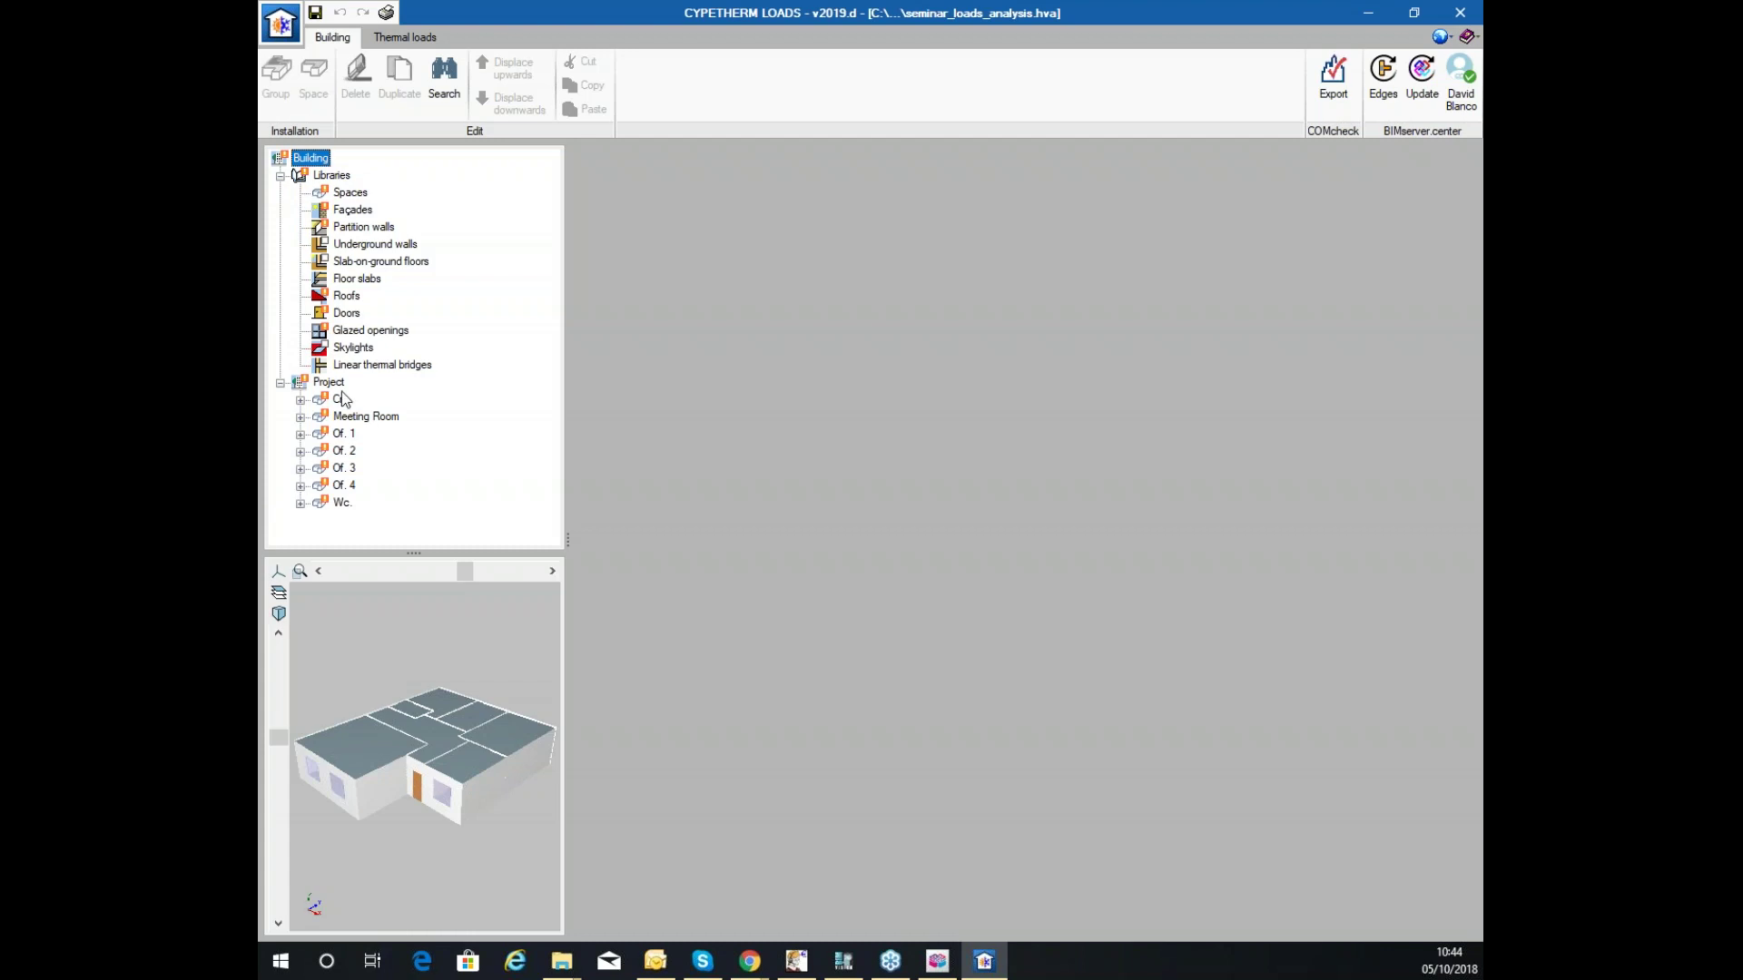
left_click(300, 400)
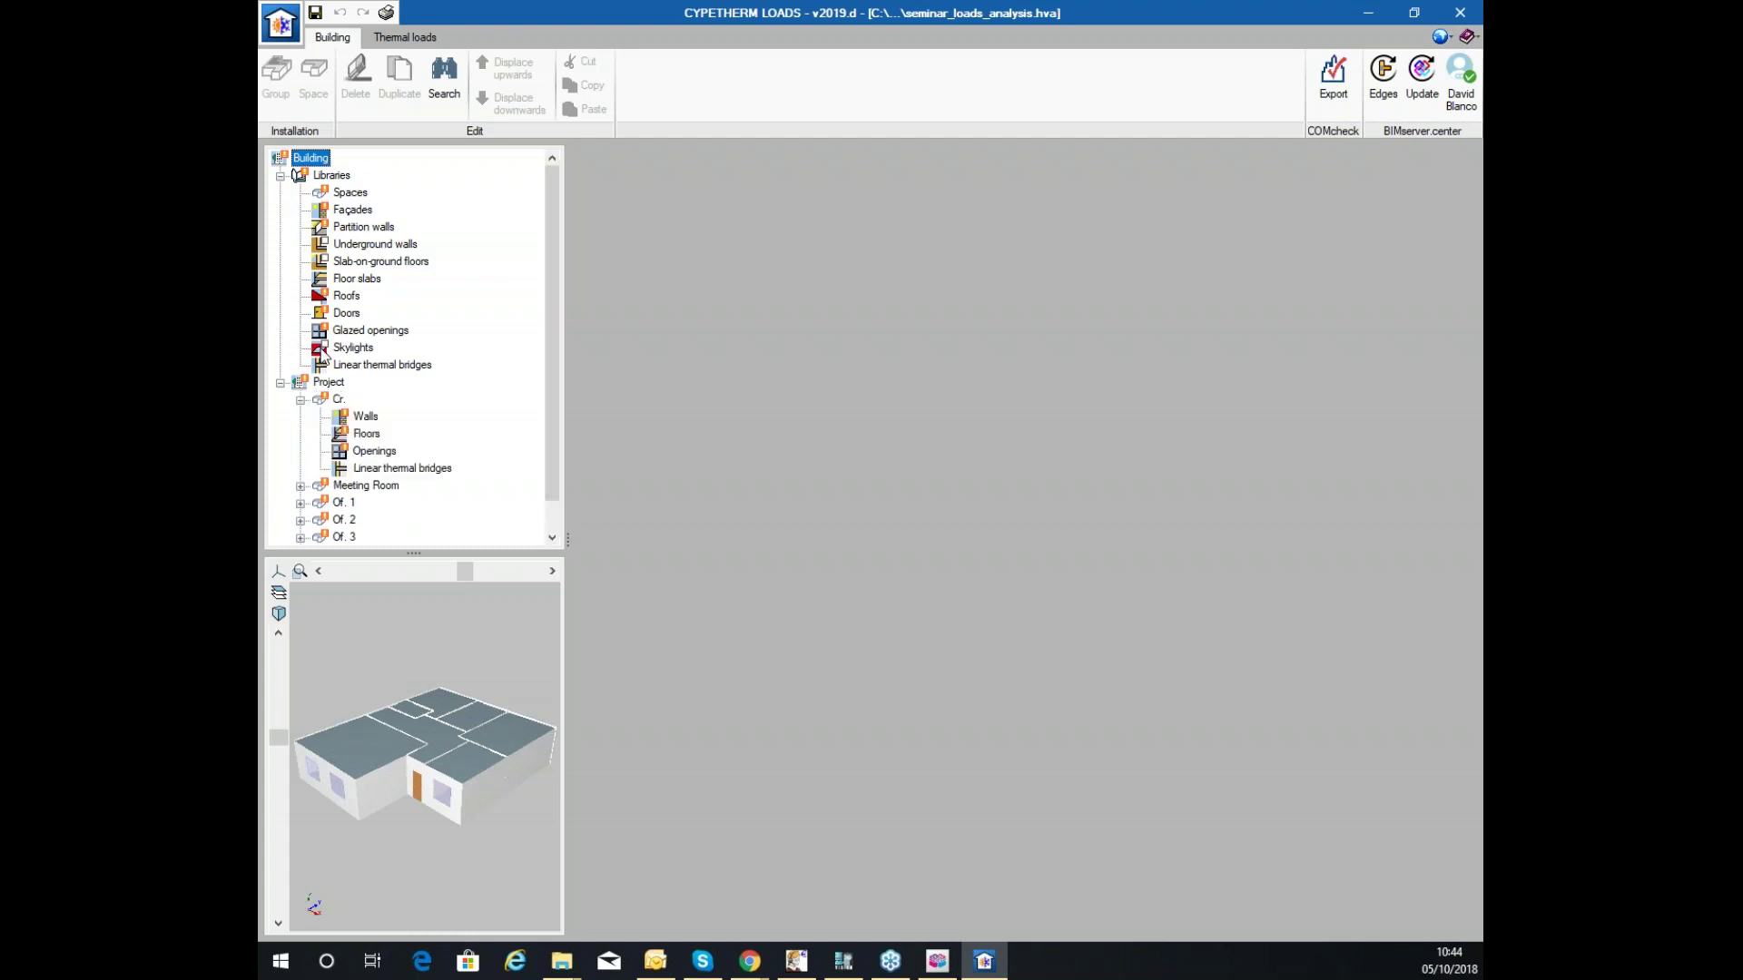
left_click(352, 192)
left_click(359, 263)
left_click(367, 330)
scroll(370, 313, "down", 1)
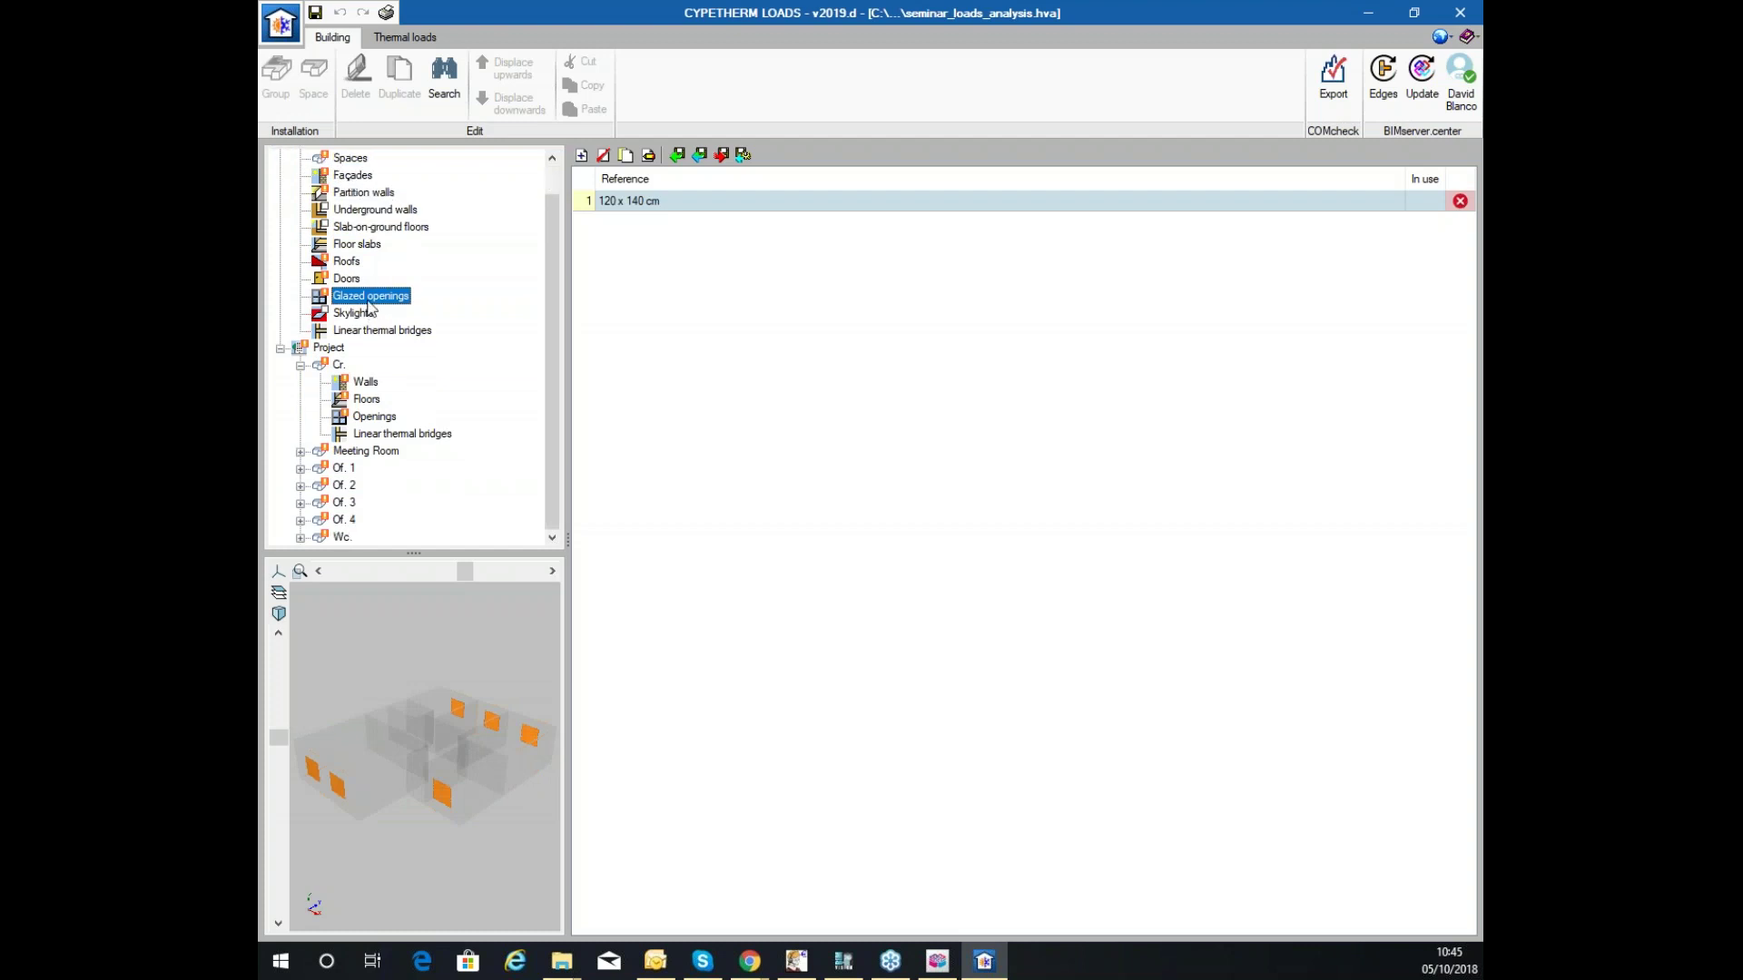
scroll(358, 374, "up", 1)
scroll(358, 374, "down", 1)
Inspect the Meeting Room, Of. 1, Of. 2 and Cr. space properties, ending on Cr.
left_click(303, 365)
left_click(366, 416)
left_click(343, 433)
left_click(341, 452)
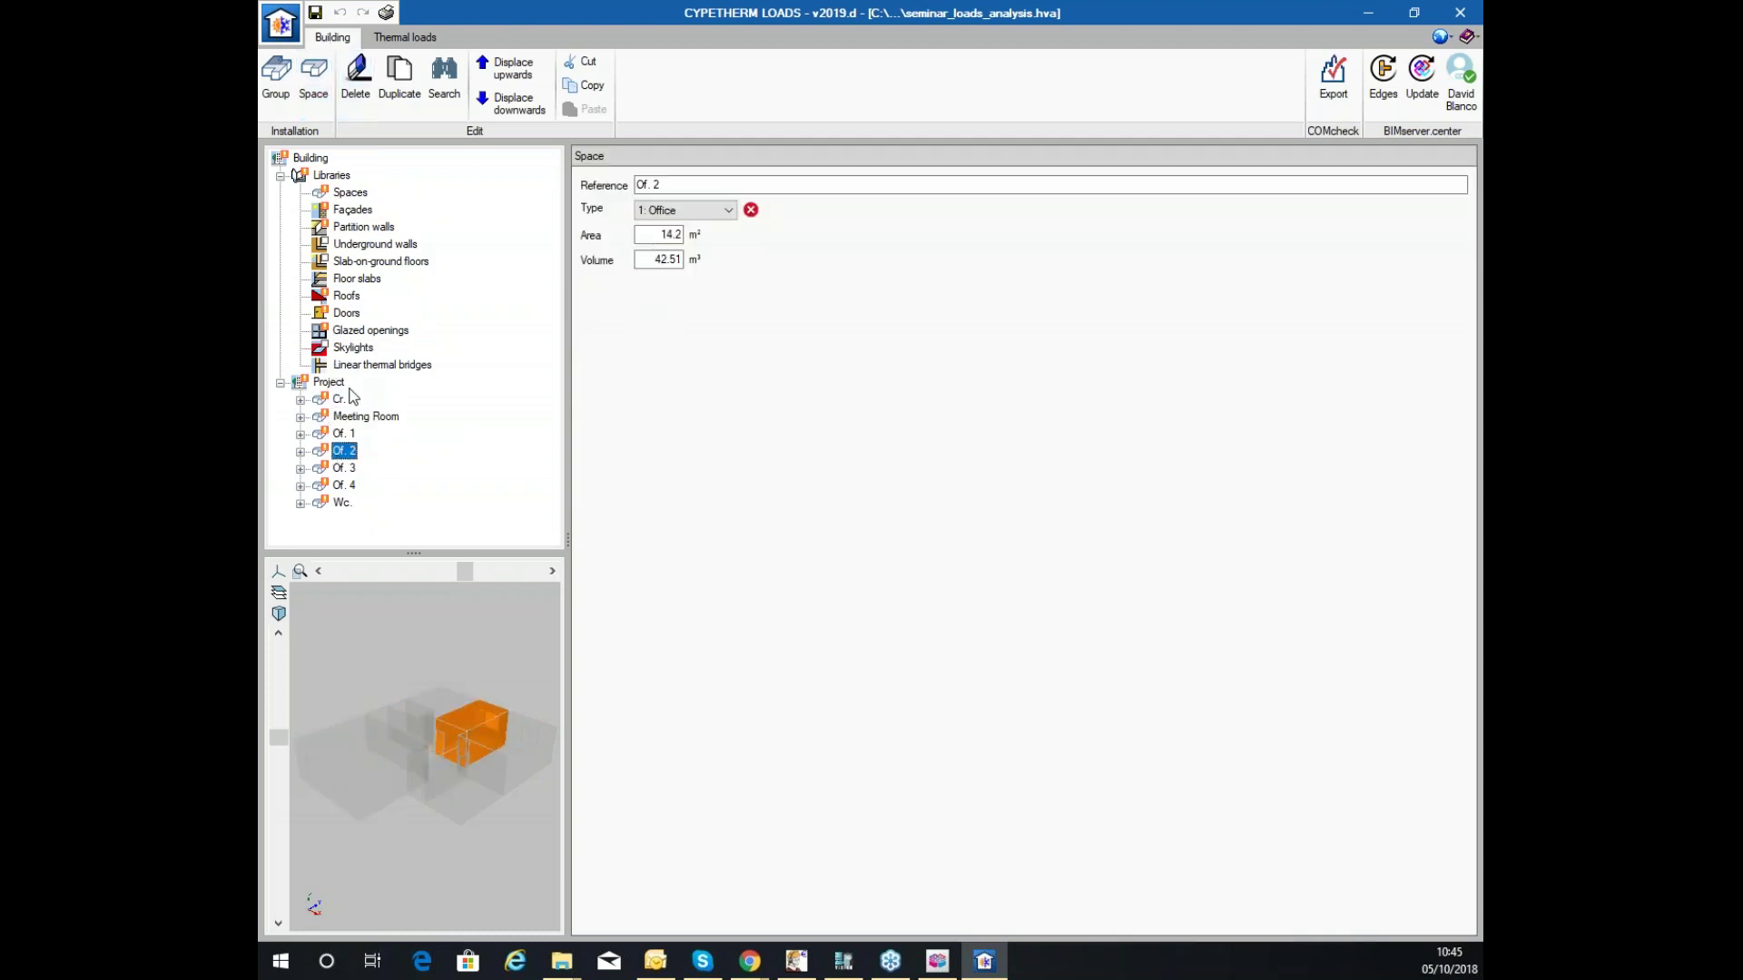
left_click(338, 419)
left_click(336, 401)
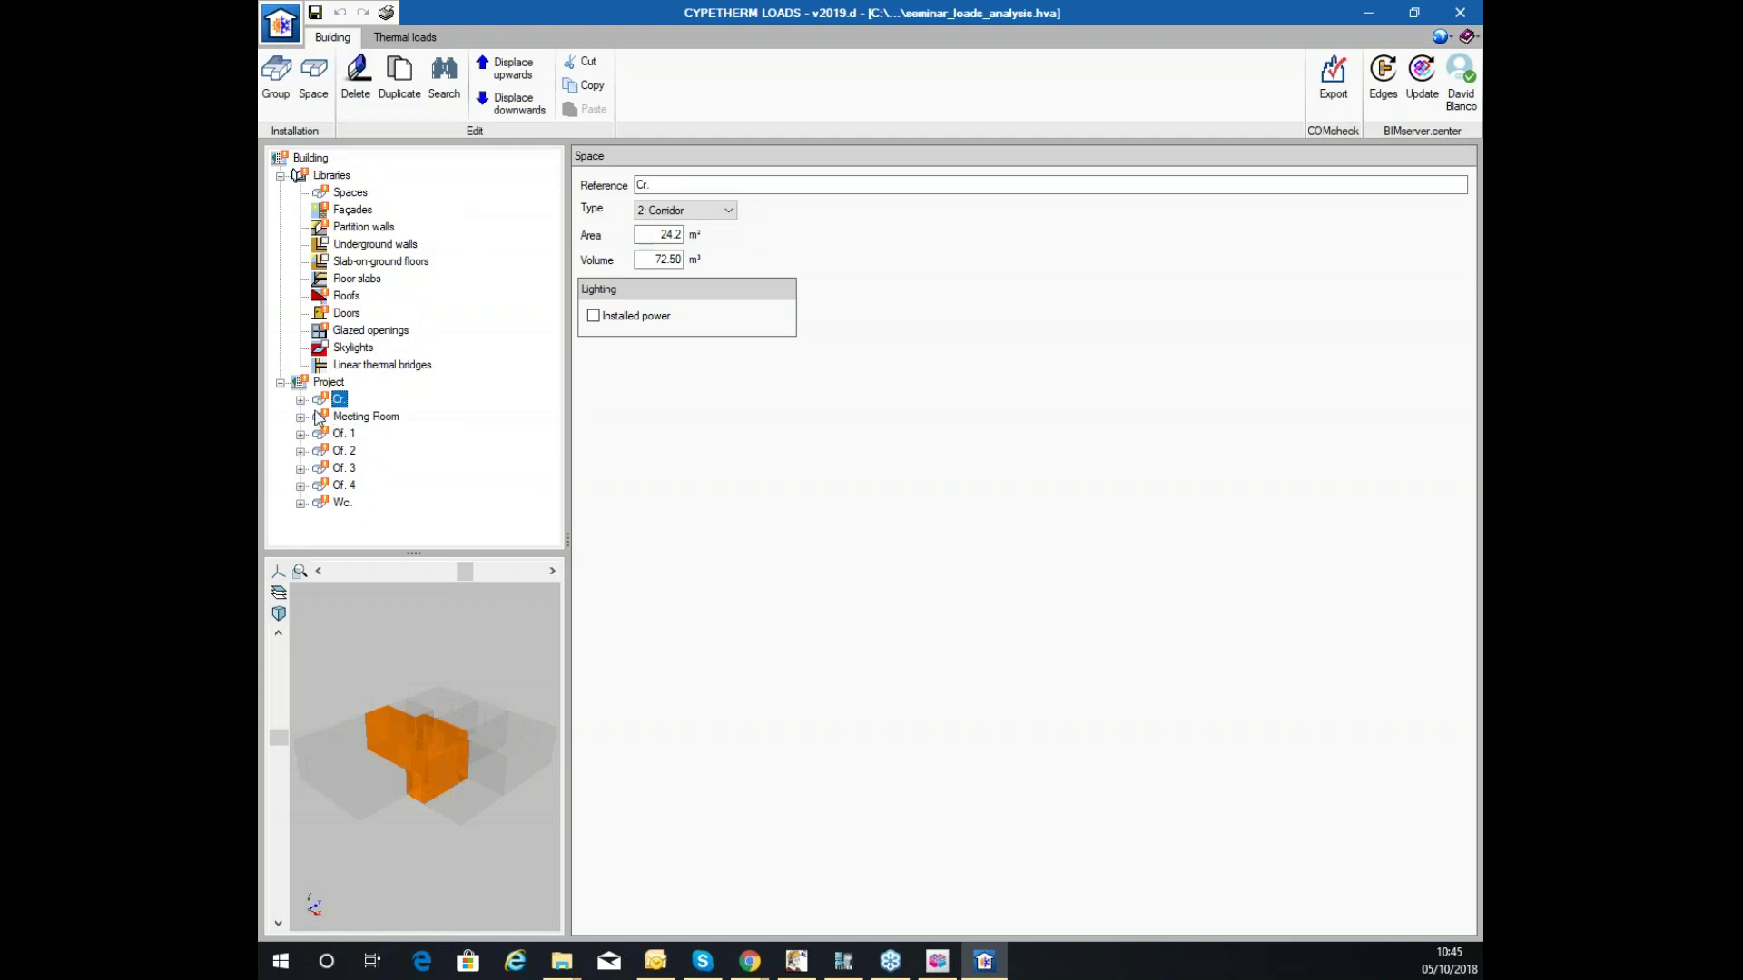
left_click(300, 401)
left_click(366, 416)
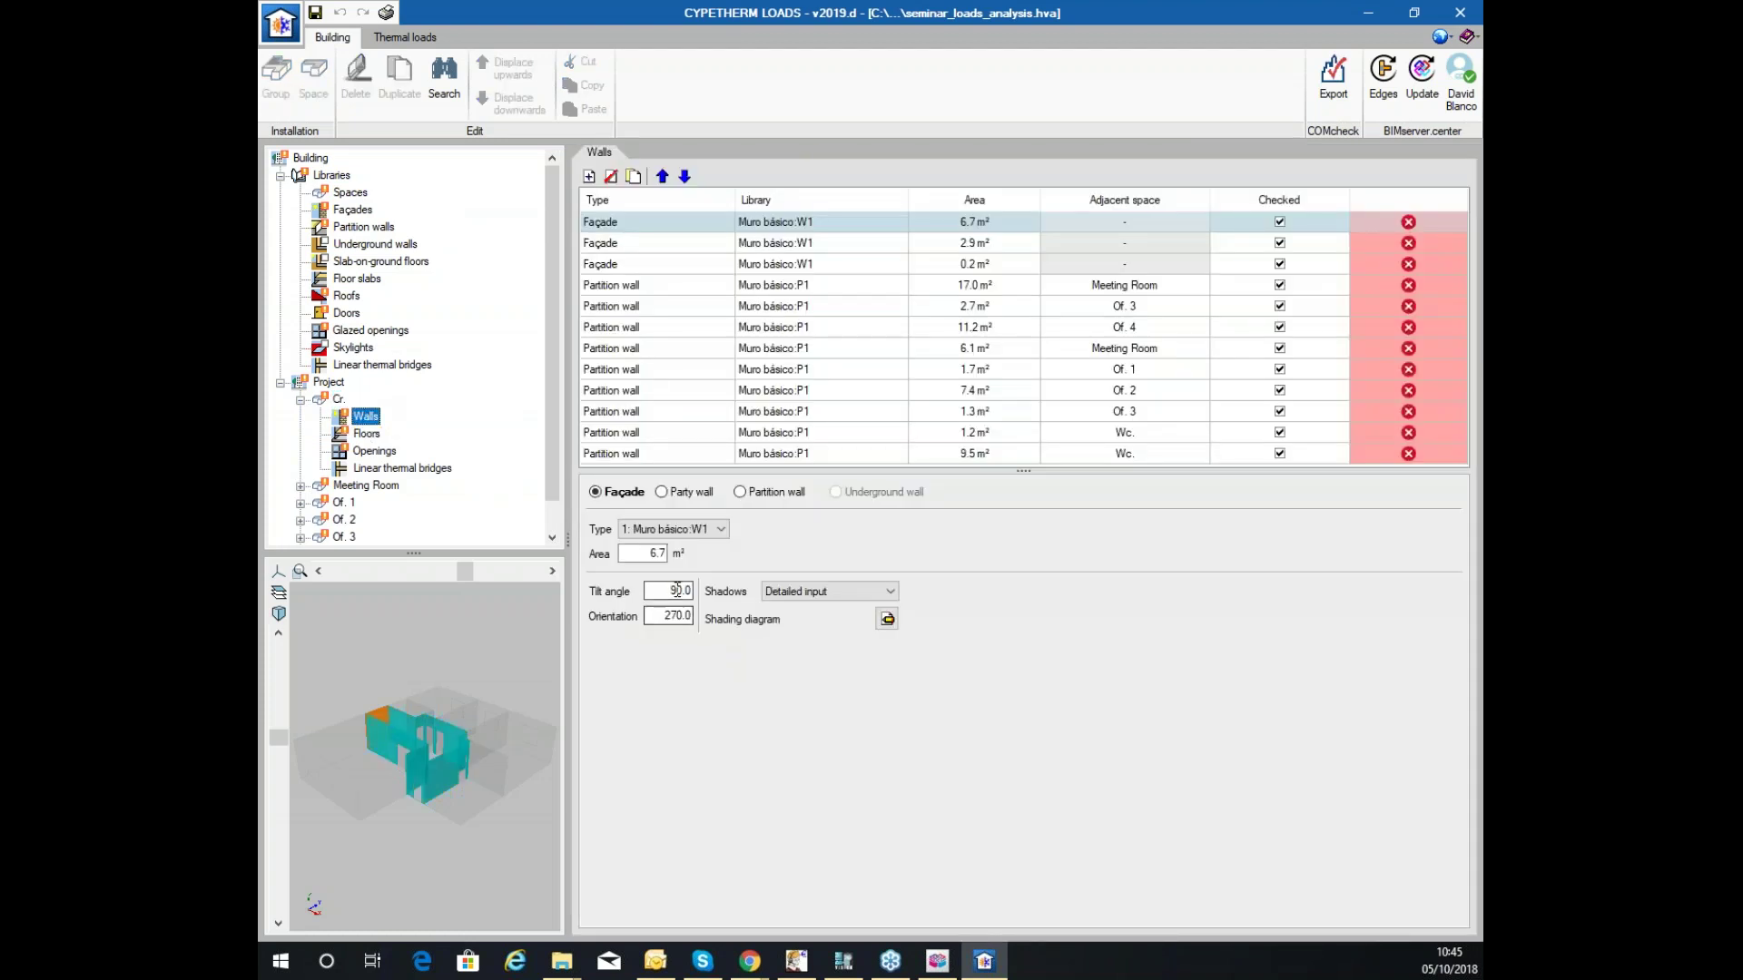
left_click(363, 434)
left_click(374, 451)
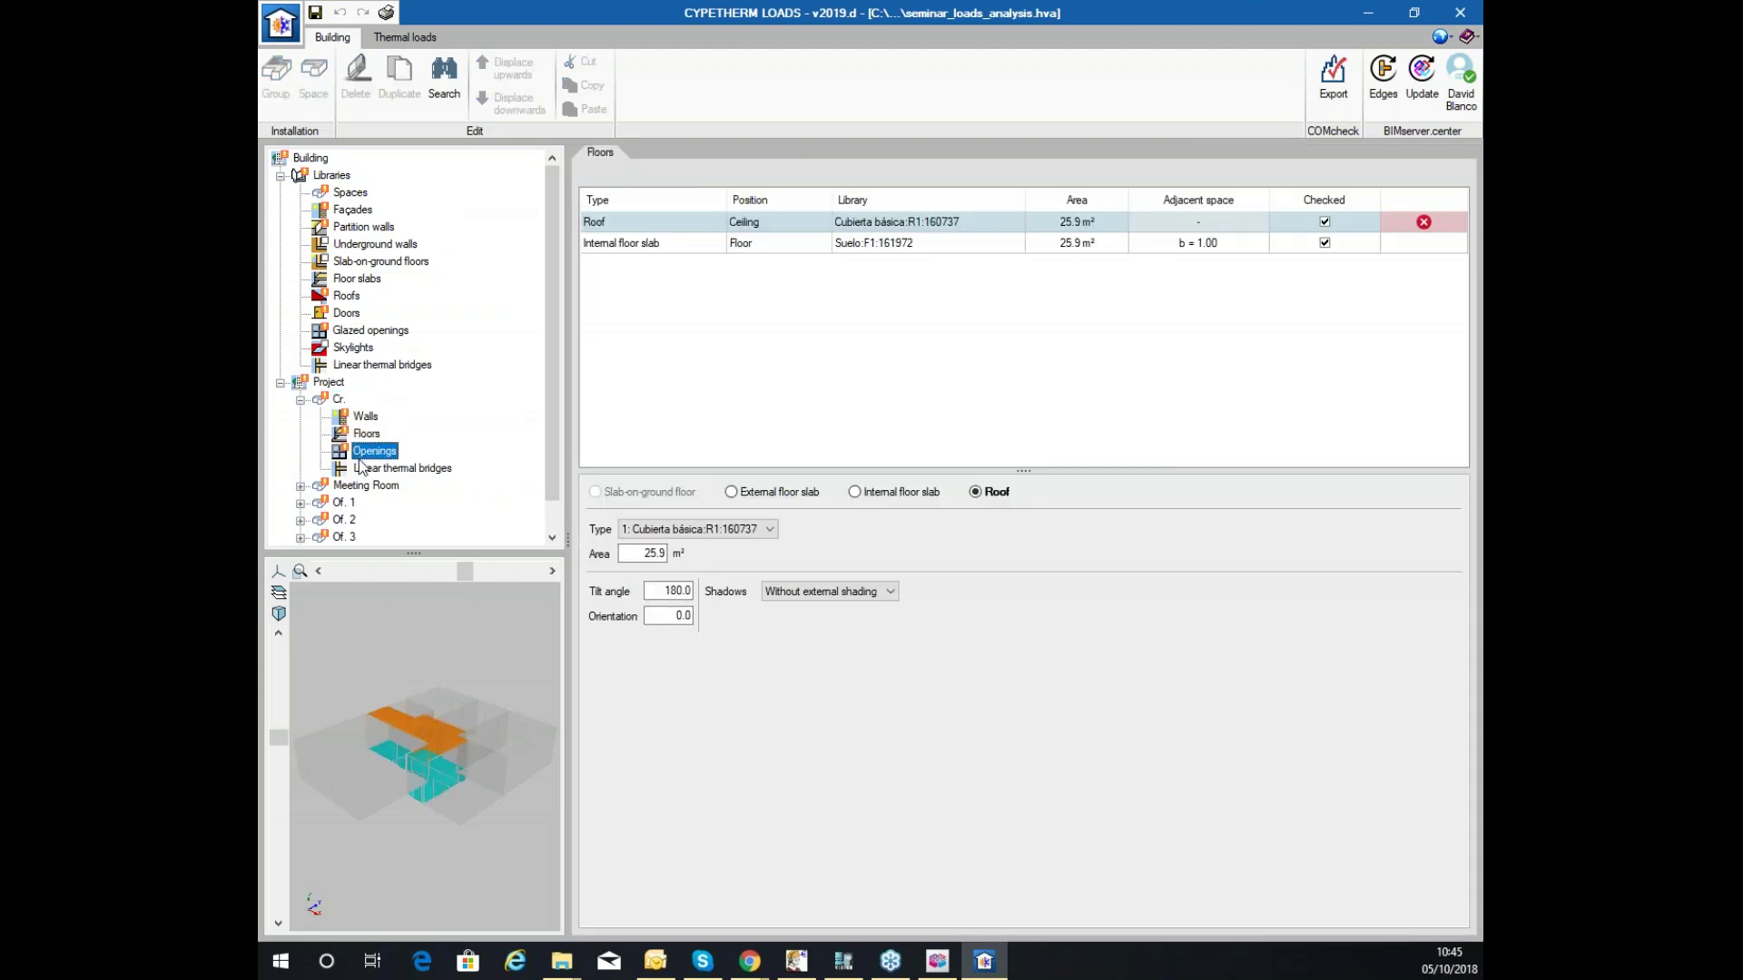
left_click(390, 468)
left_click(365, 434)
left_click(363, 417)
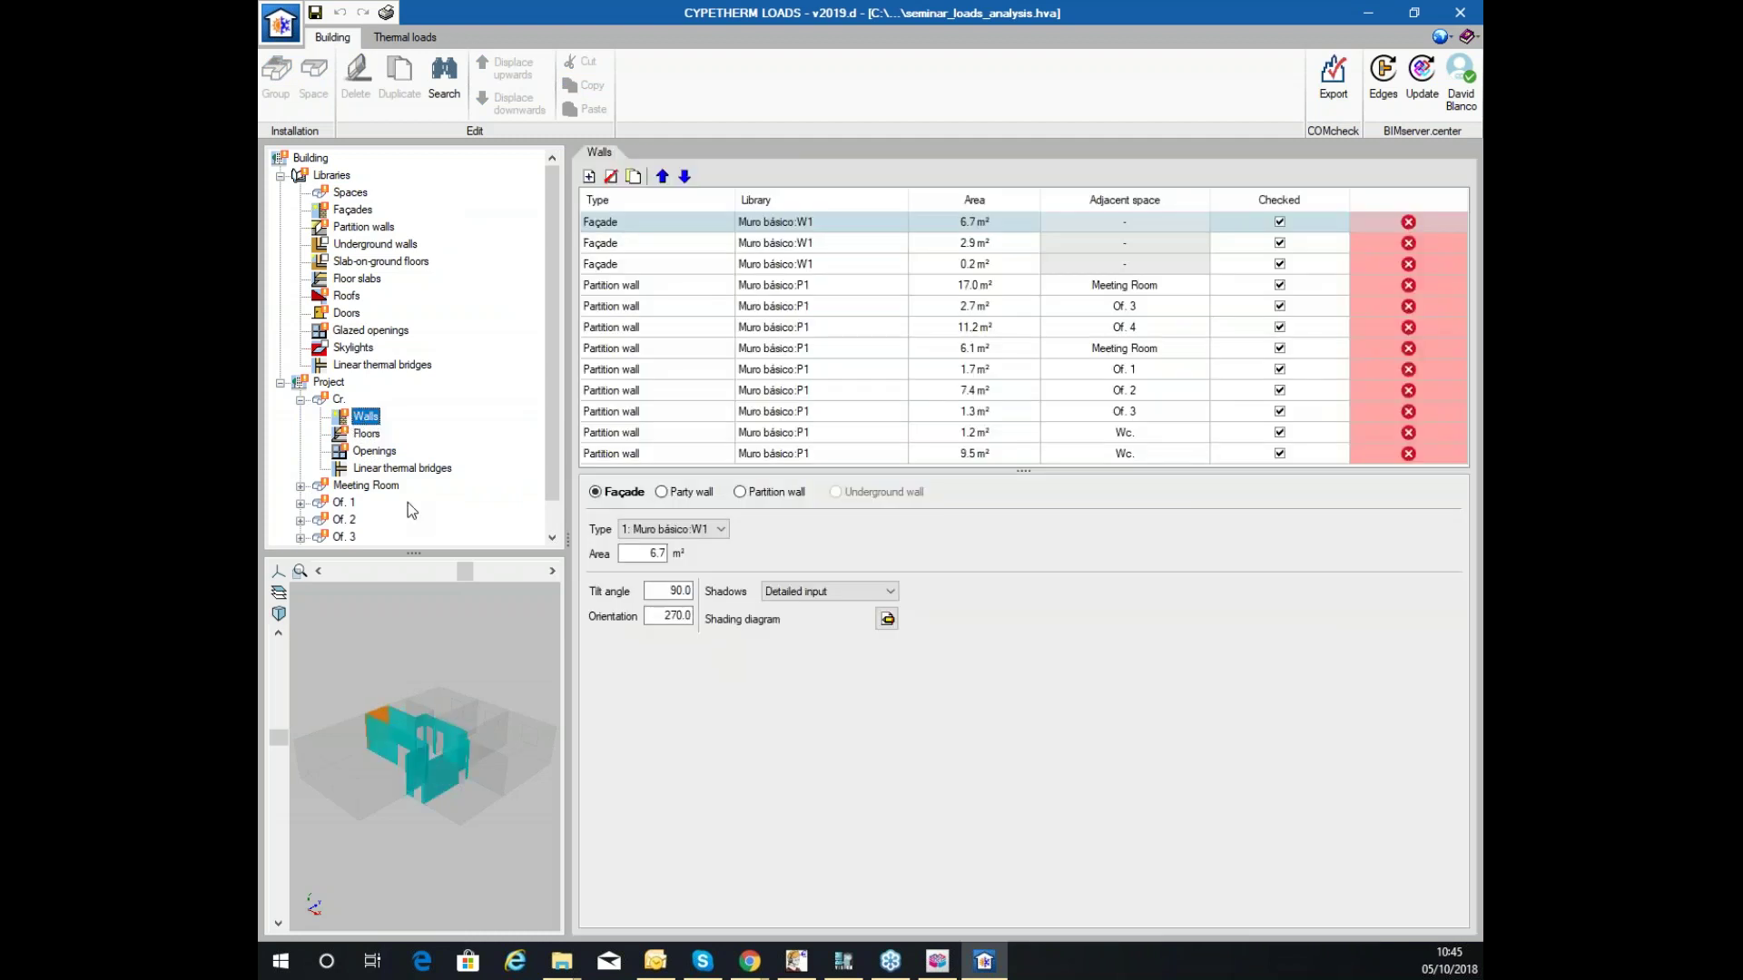
left_click_drag(388, 784, 466, 787)
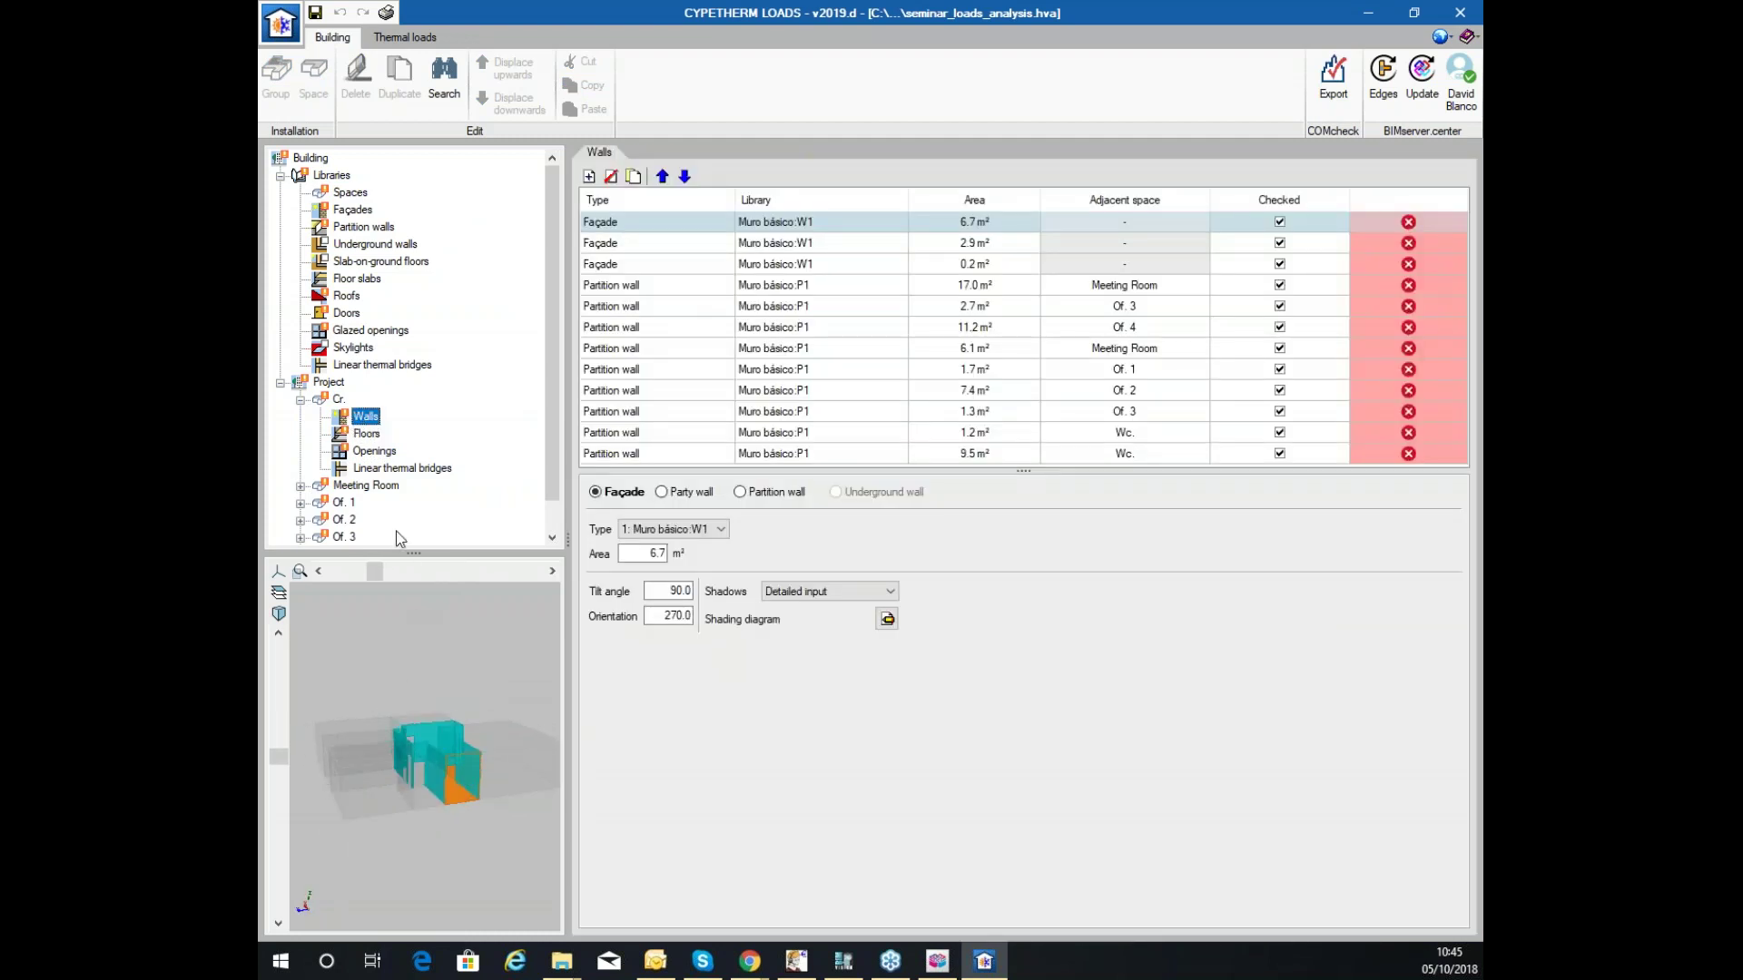
mouse_move(420, 551)
left_mouse_down()
mouse_move(419, 434)
mouse_move(421, 576)
mouse_move(422, 537)
left_mouse_up()
mouse_move(424, 602)
left_mouse_down()
mouse_move(361, 655)
mouse_move(380, 639)
mouse_move(414, 663)
mouse_move(401, 626)
left_mouse_up()
left_click(367, 434)
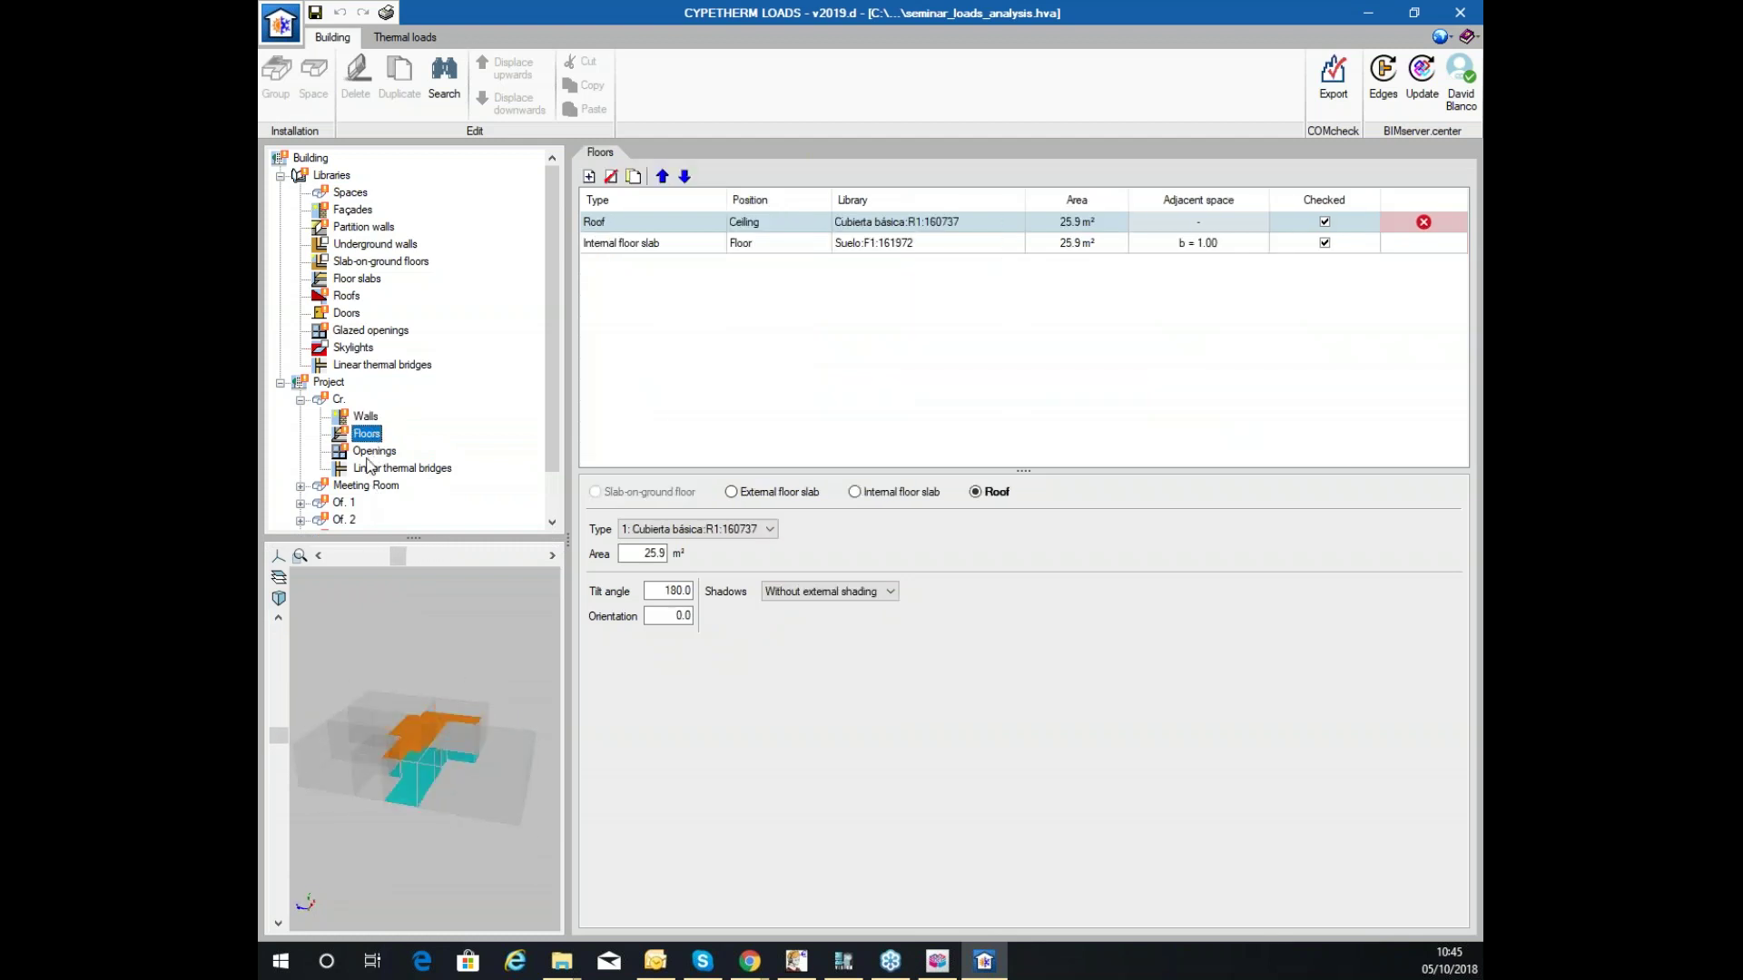
left_click(377, 451)
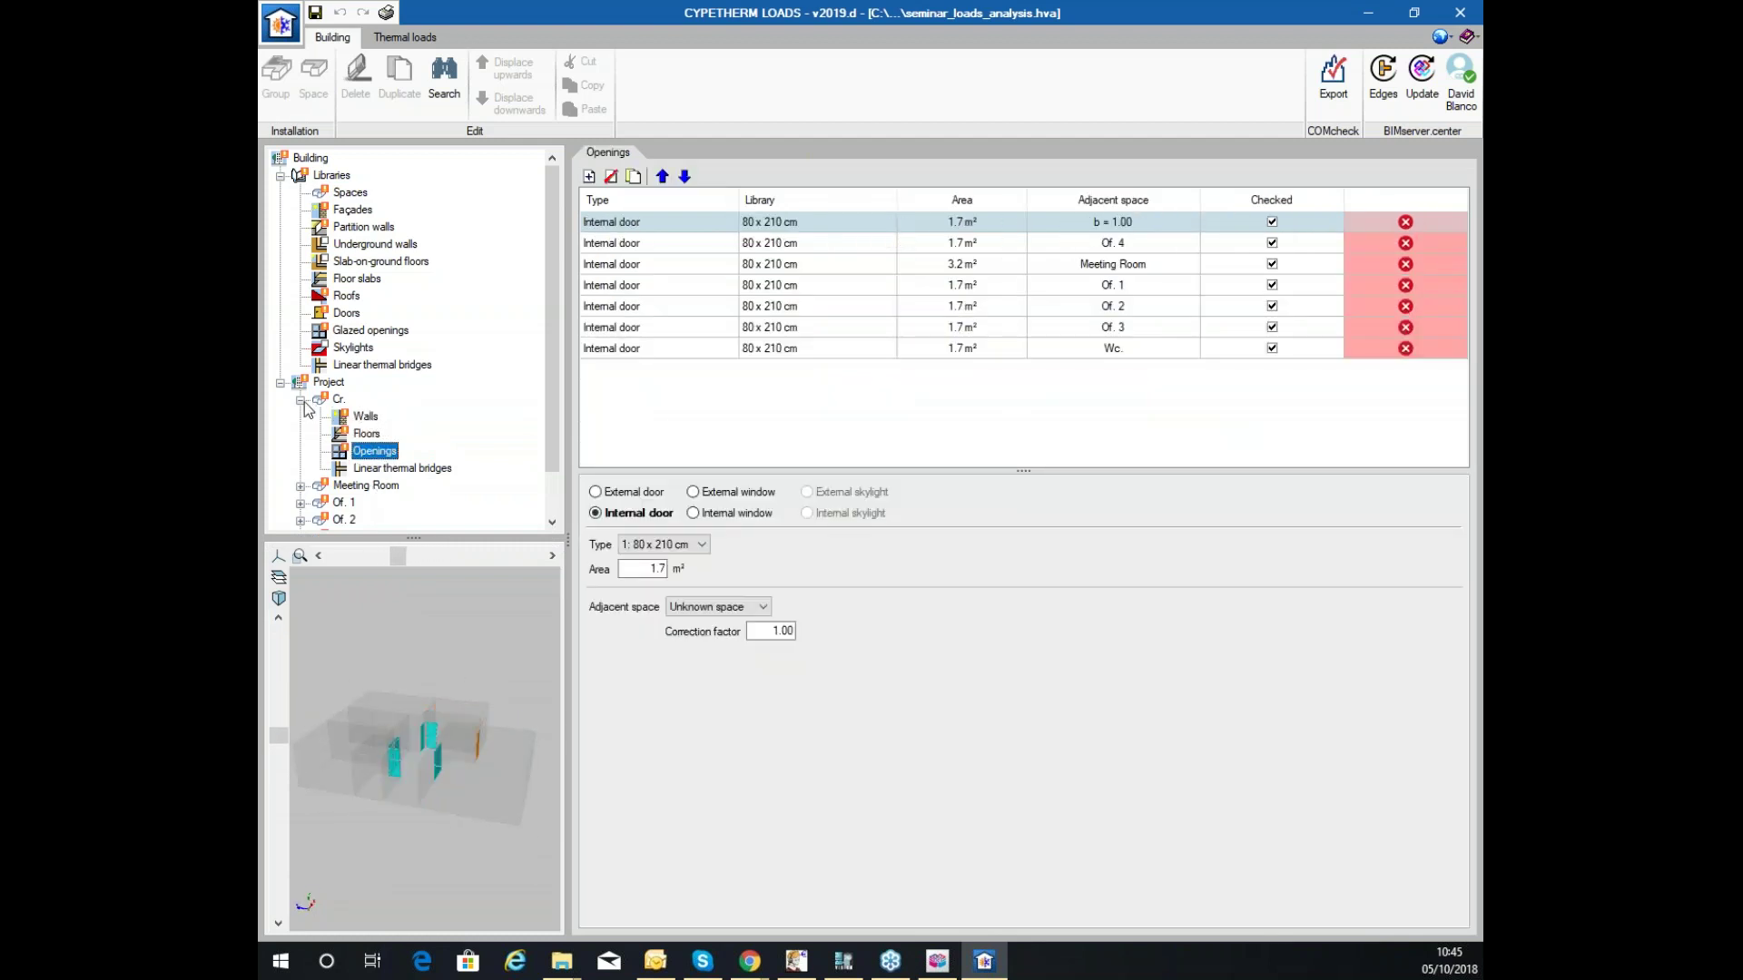
left_click(301, 399)
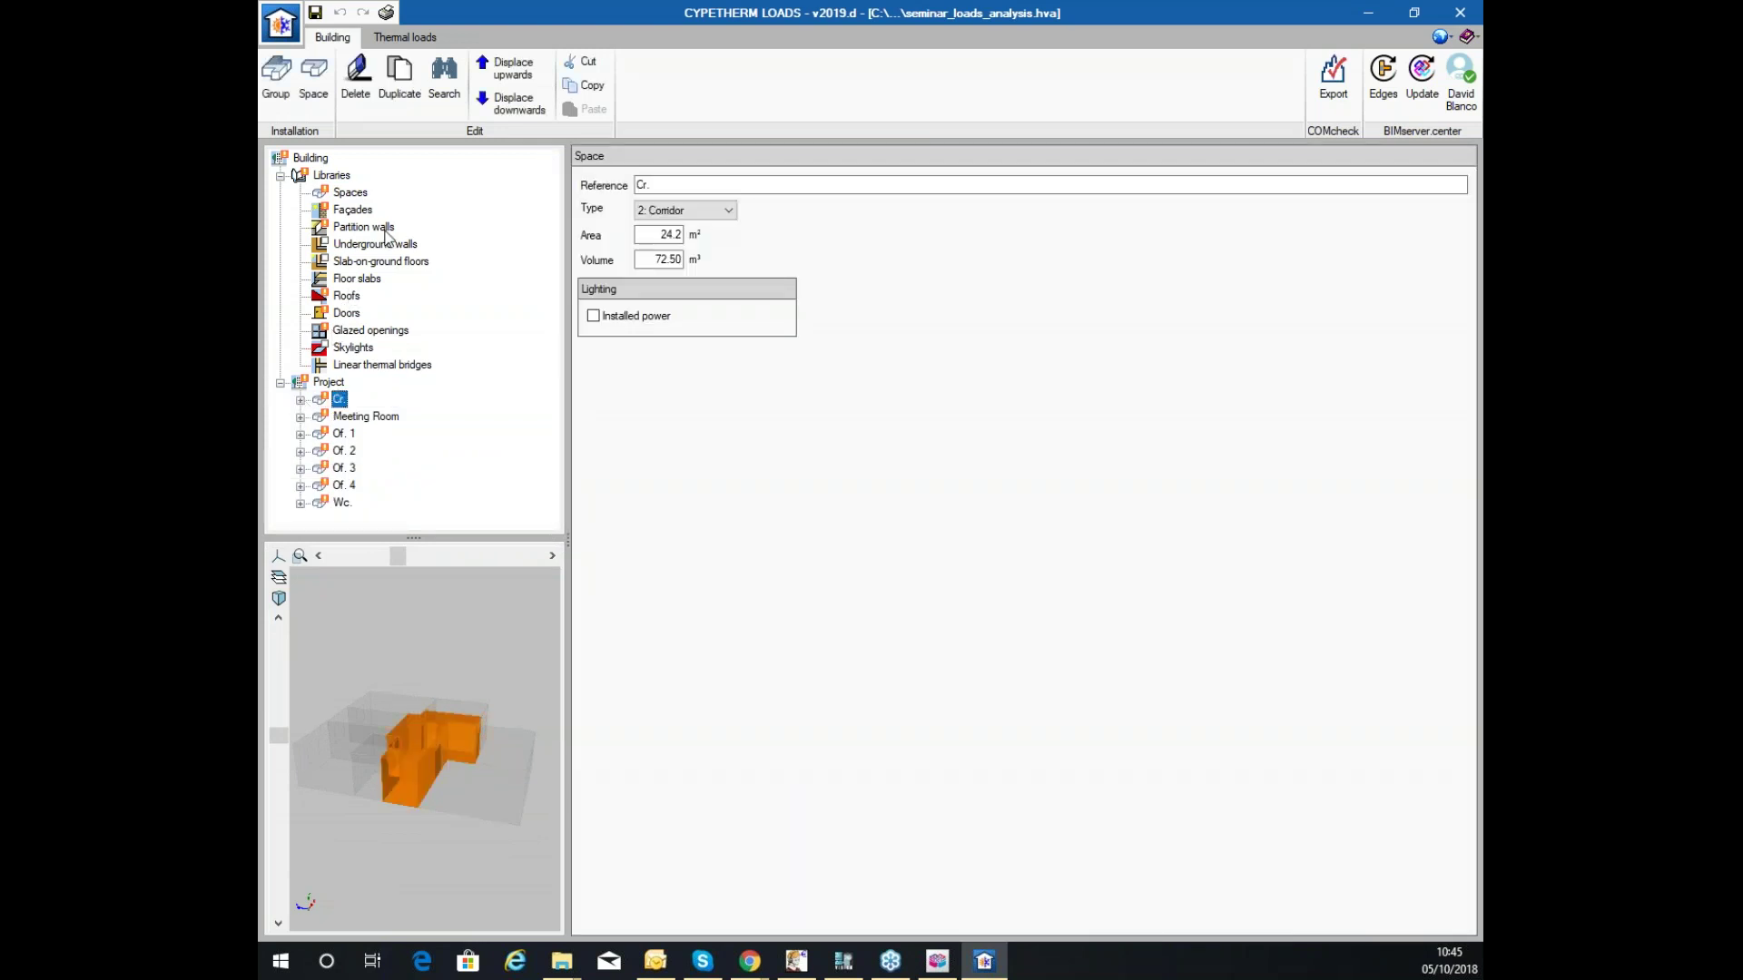
Browse the façades, underground walls, floor slabs and linear thermal bridges libraries, returning to Spaces.
left_click(350, 195)
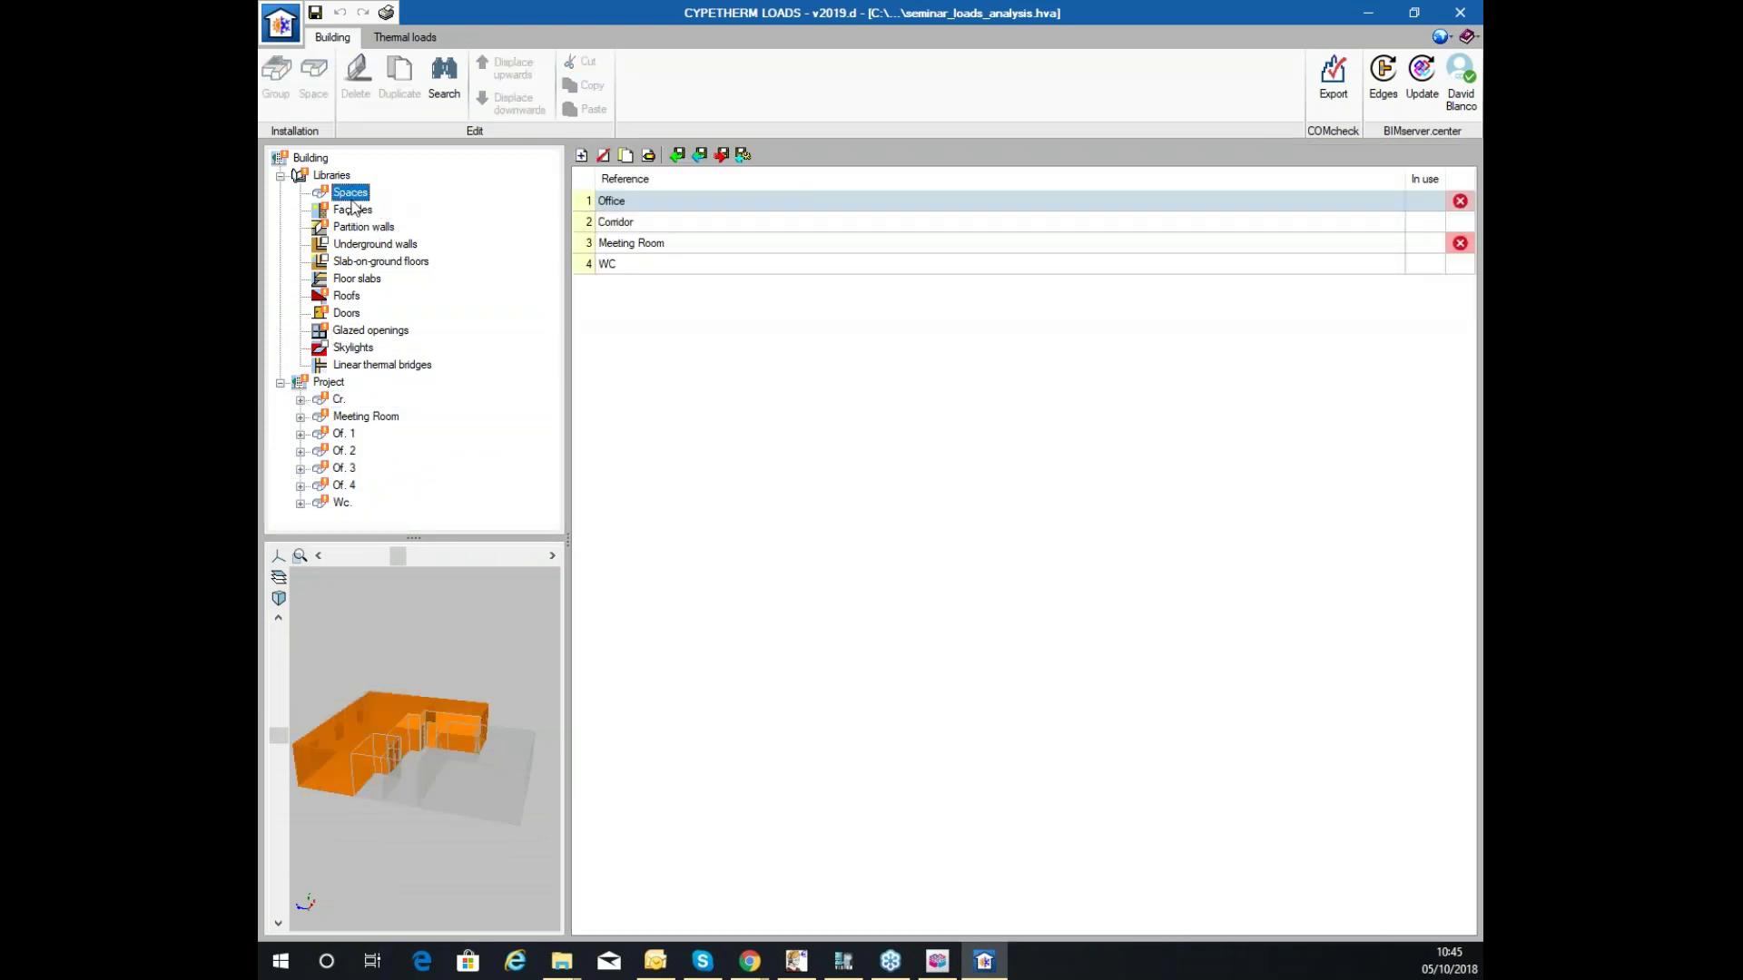
left_click(352, 210)
left_click(361, 244)
left_click(354, 278)
left_click(364, 366)
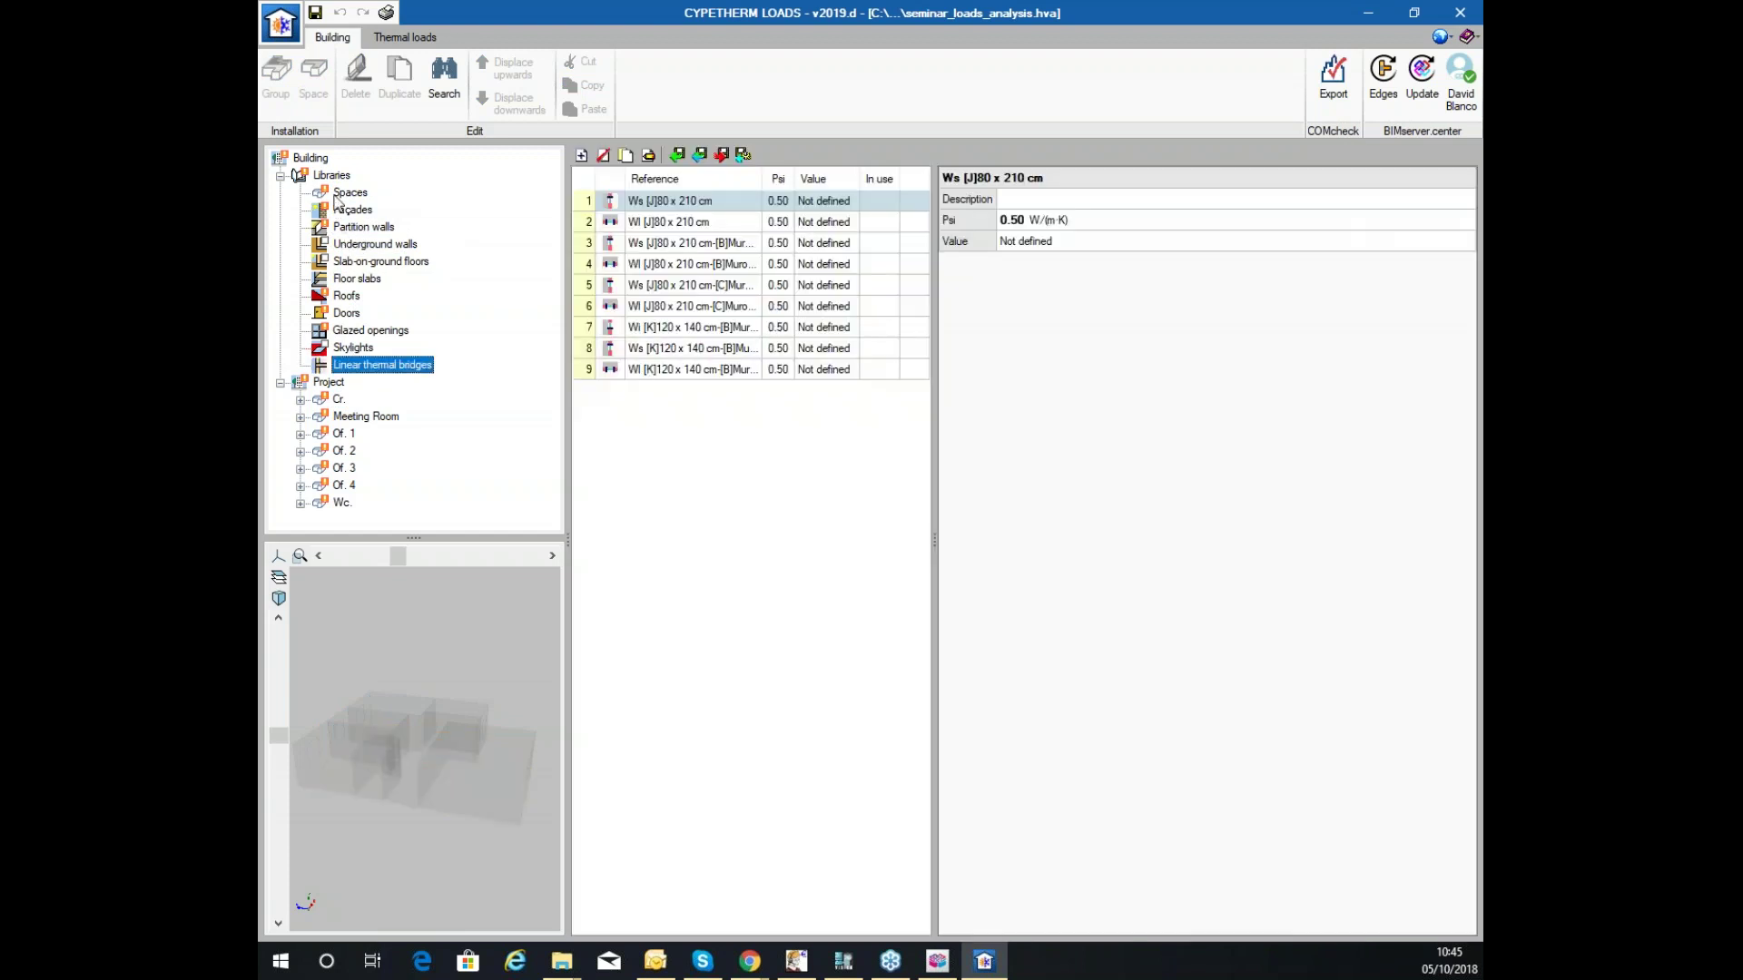
left_click(344, 205)
left_click(345, 193)
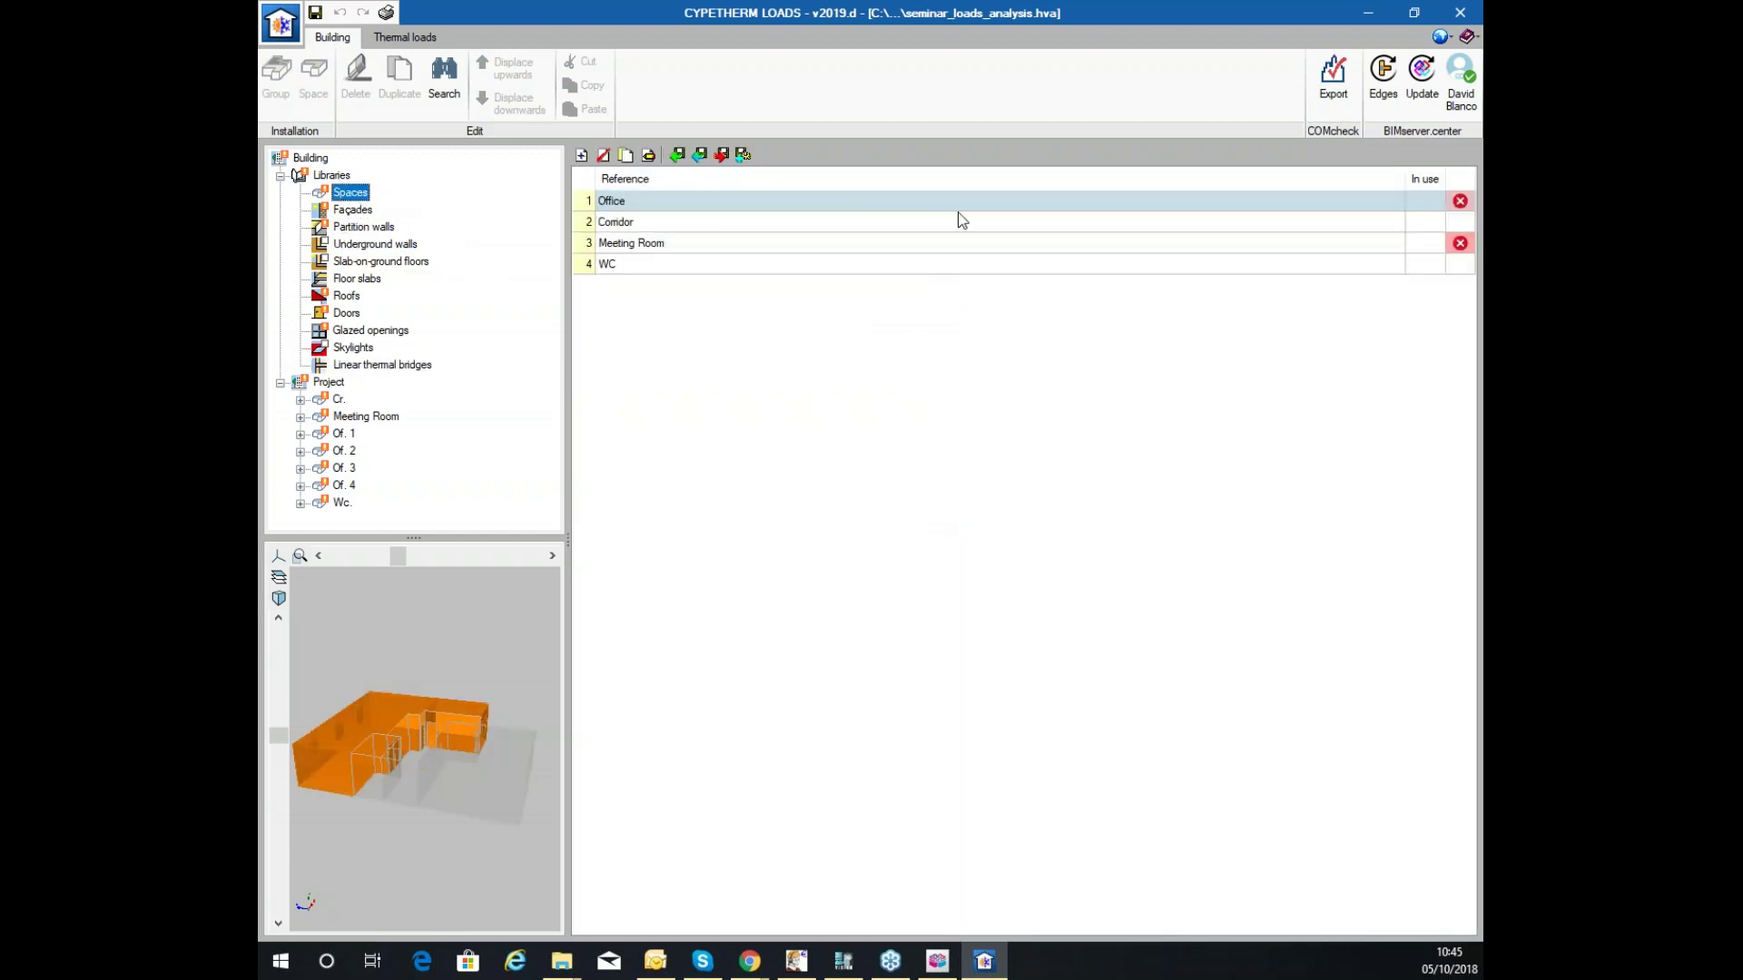
Highlight the Corridor, WC, Office and Meeting Room space types in the model, ending on Office.
left_click(650, 224)
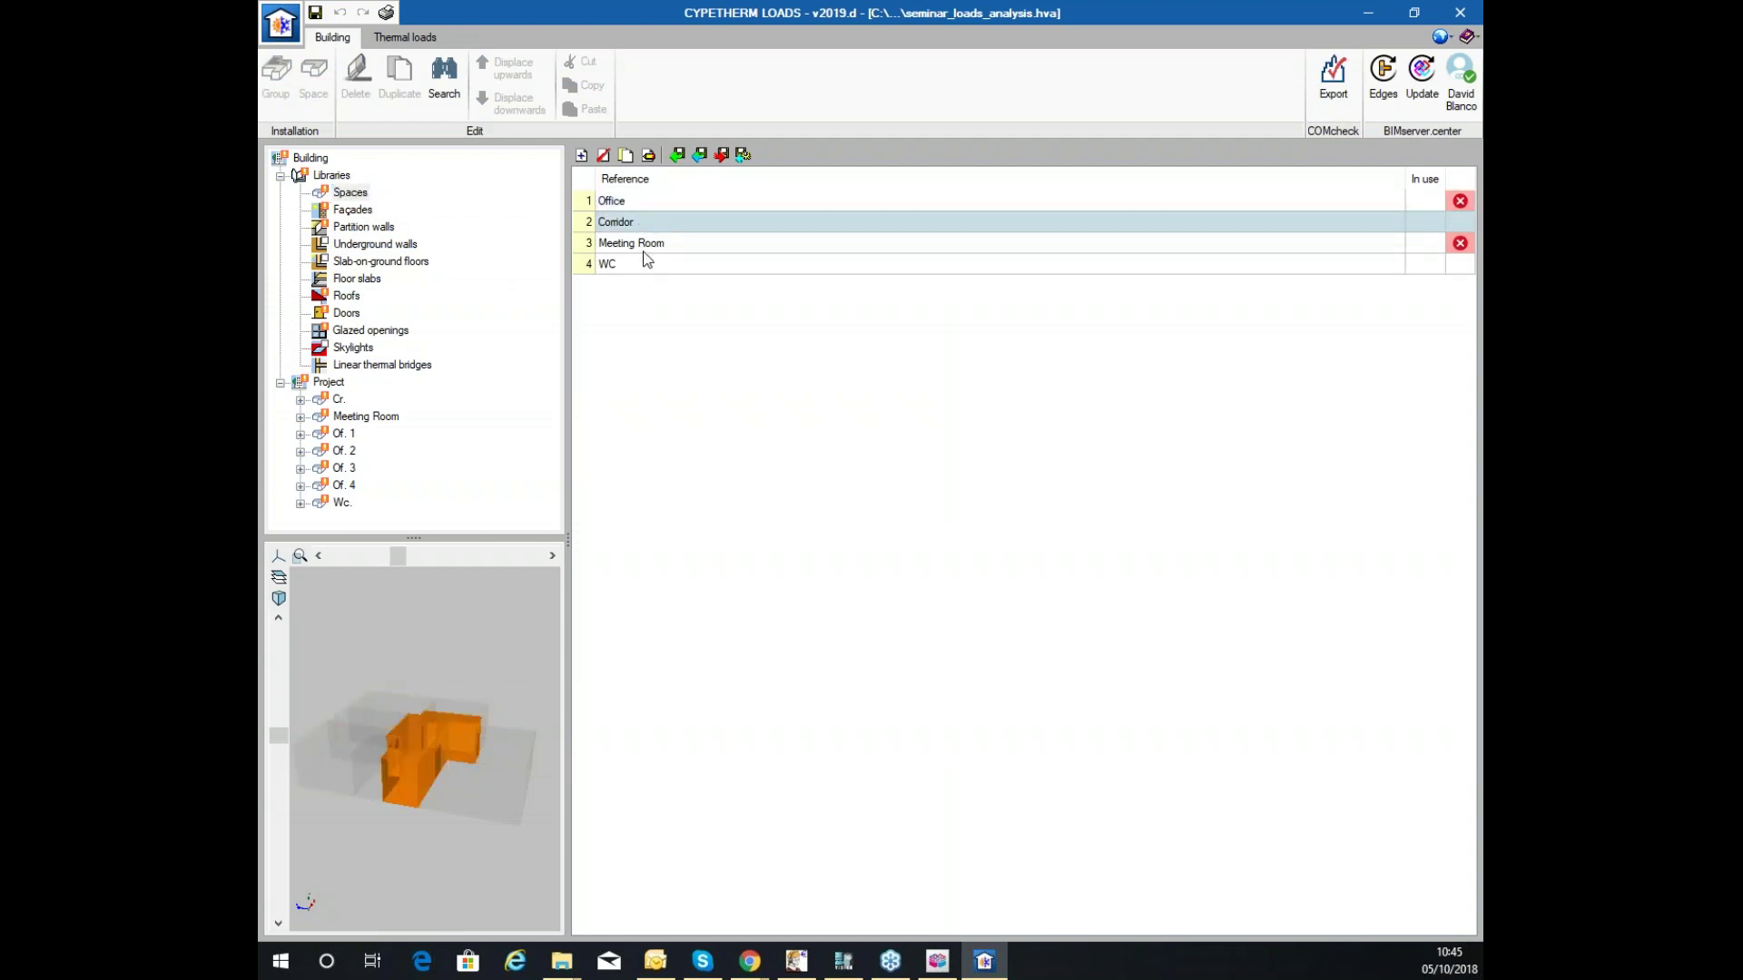
left_click(644, 265)
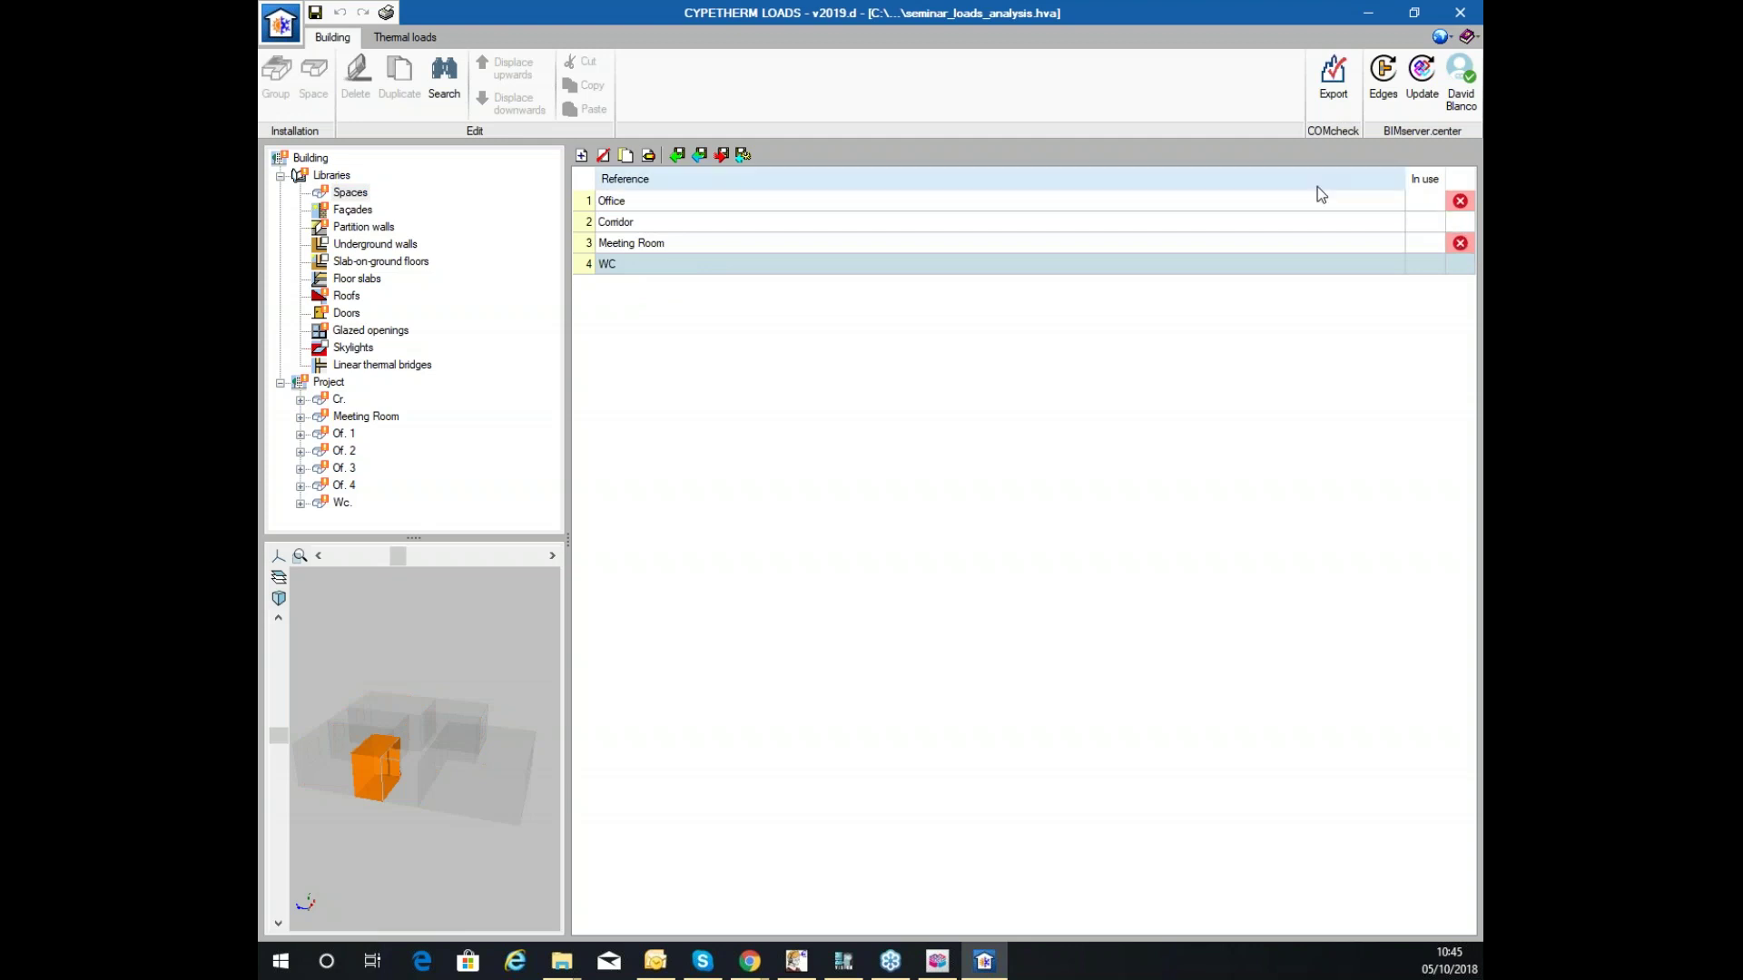
left_click(667, 208)
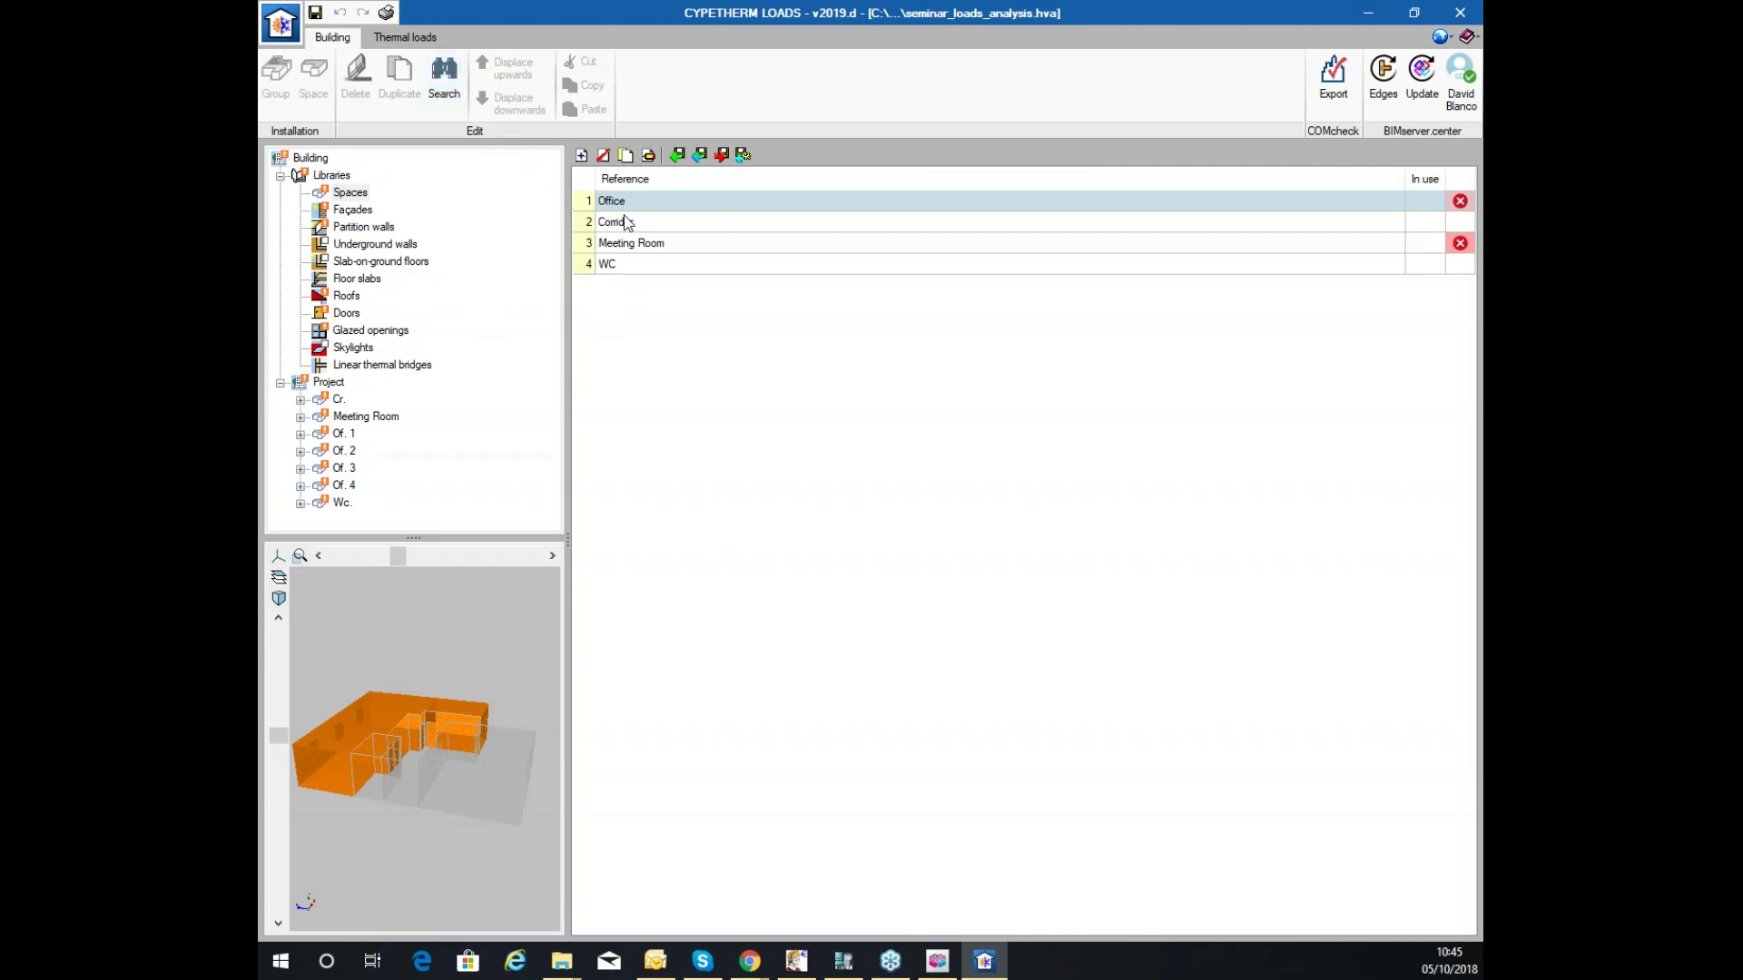
left_click(649, 247)
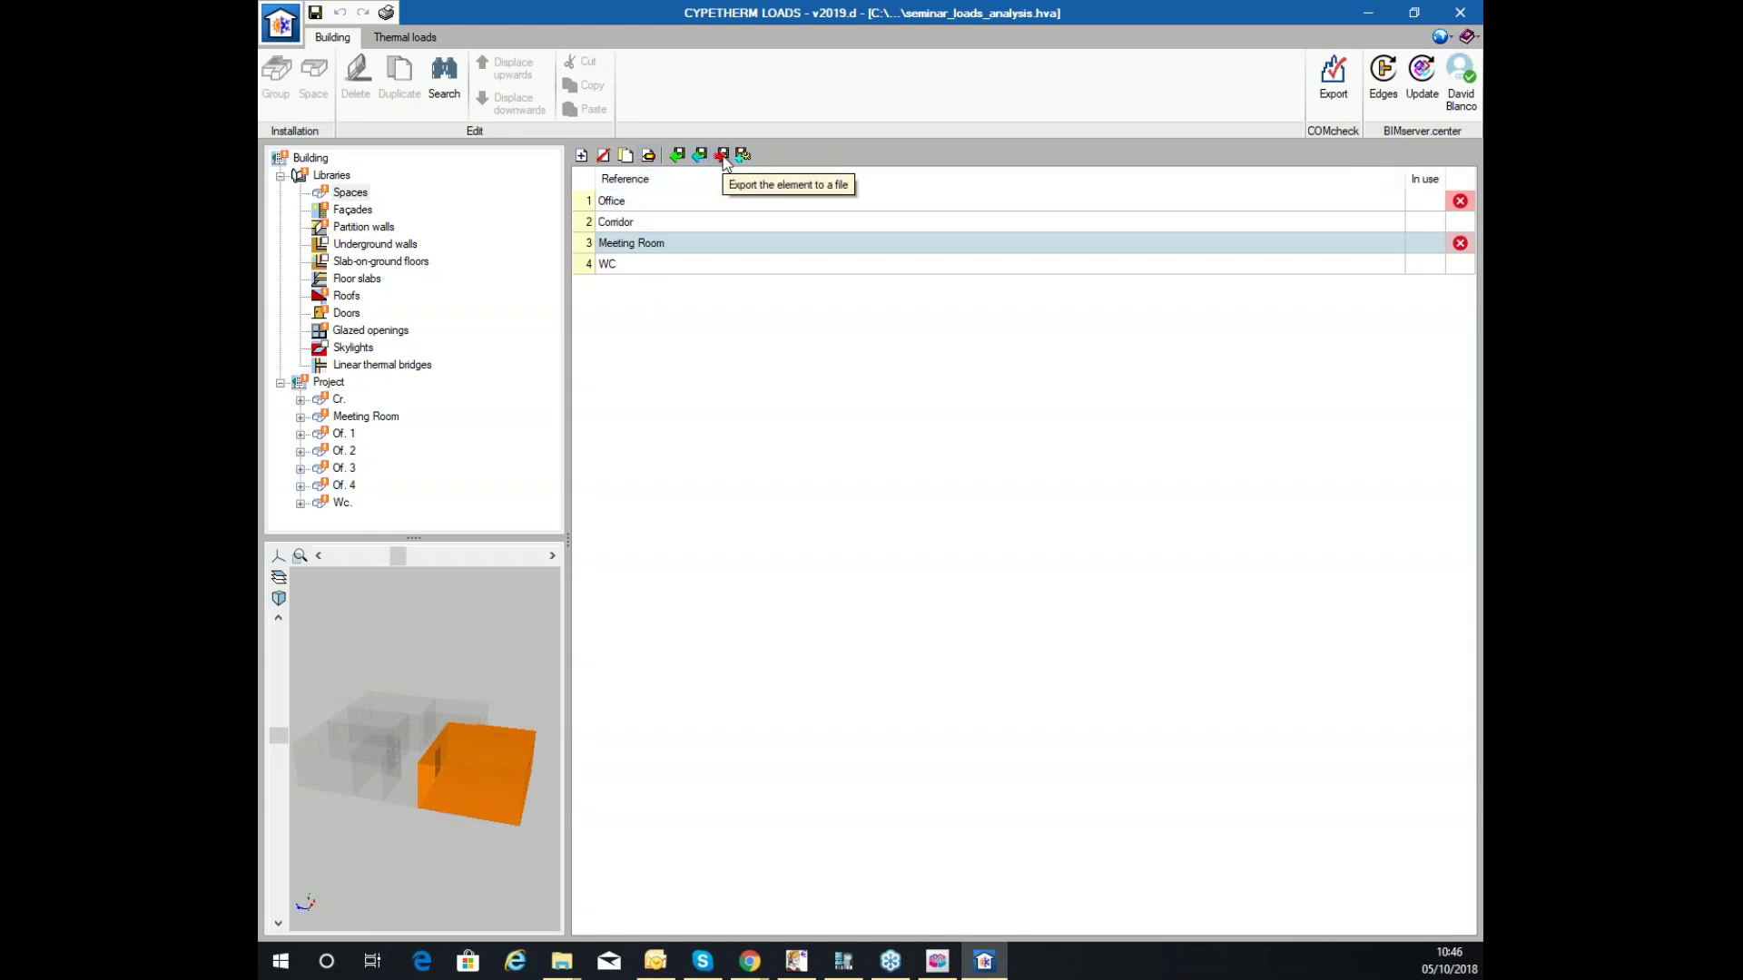
left_click(631, 207)
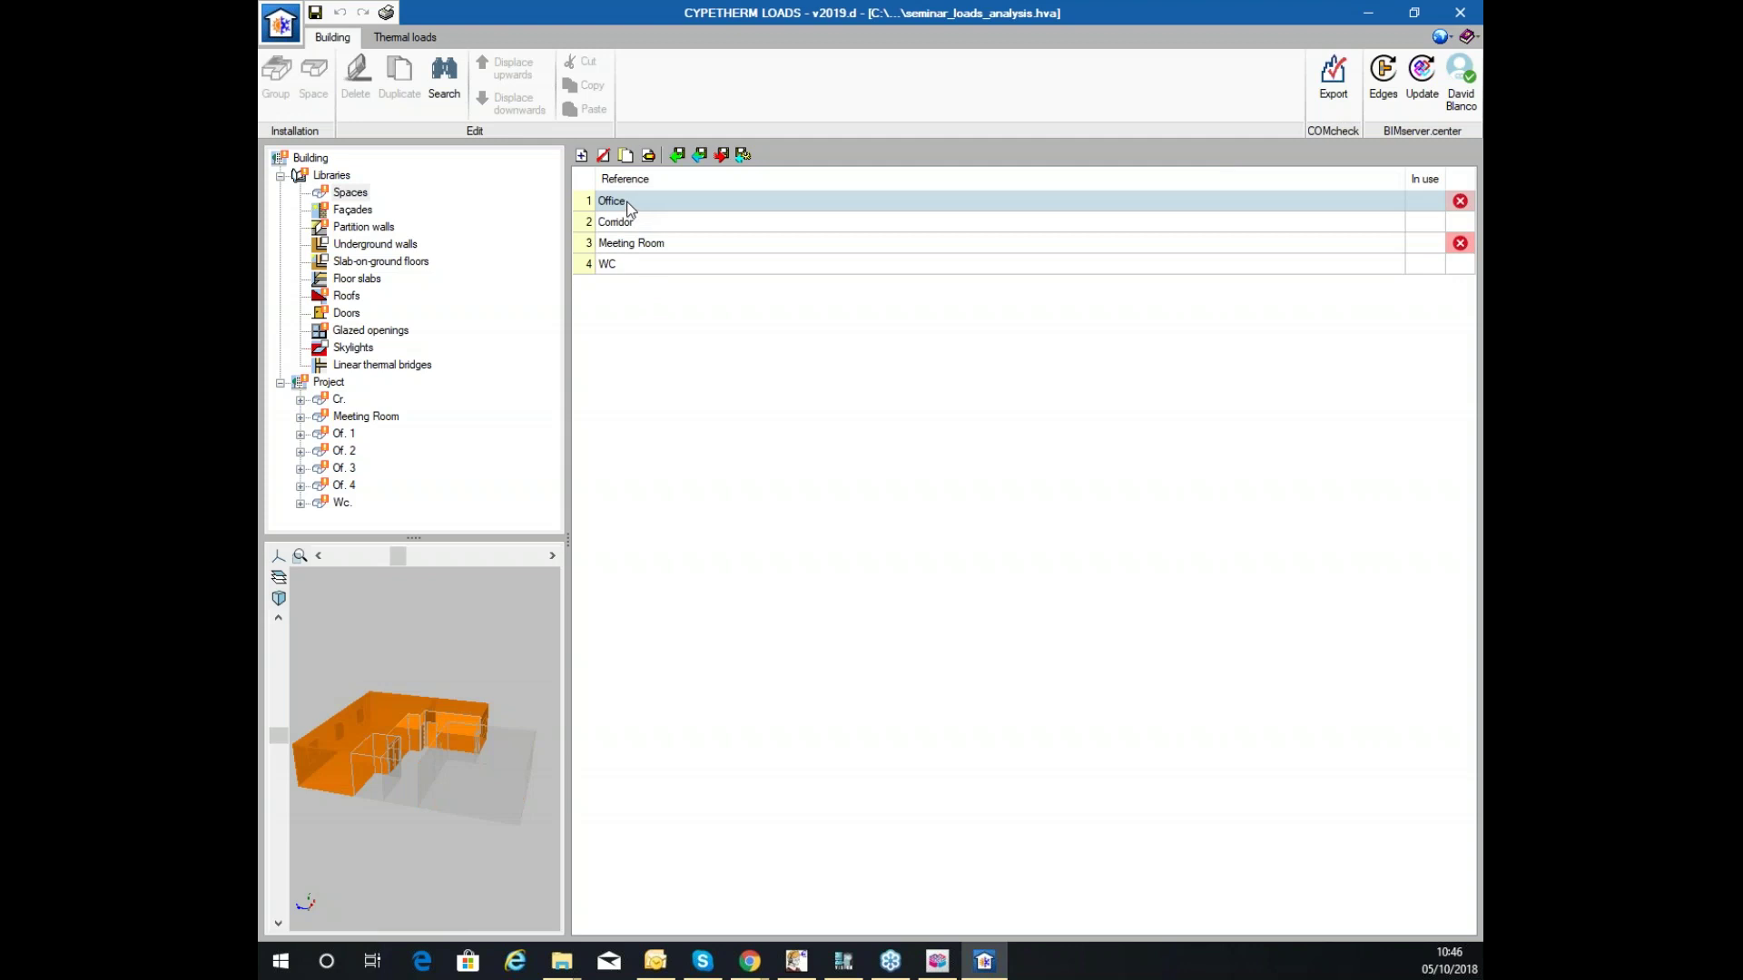
left_click_drag(376, 672, 430, 712)
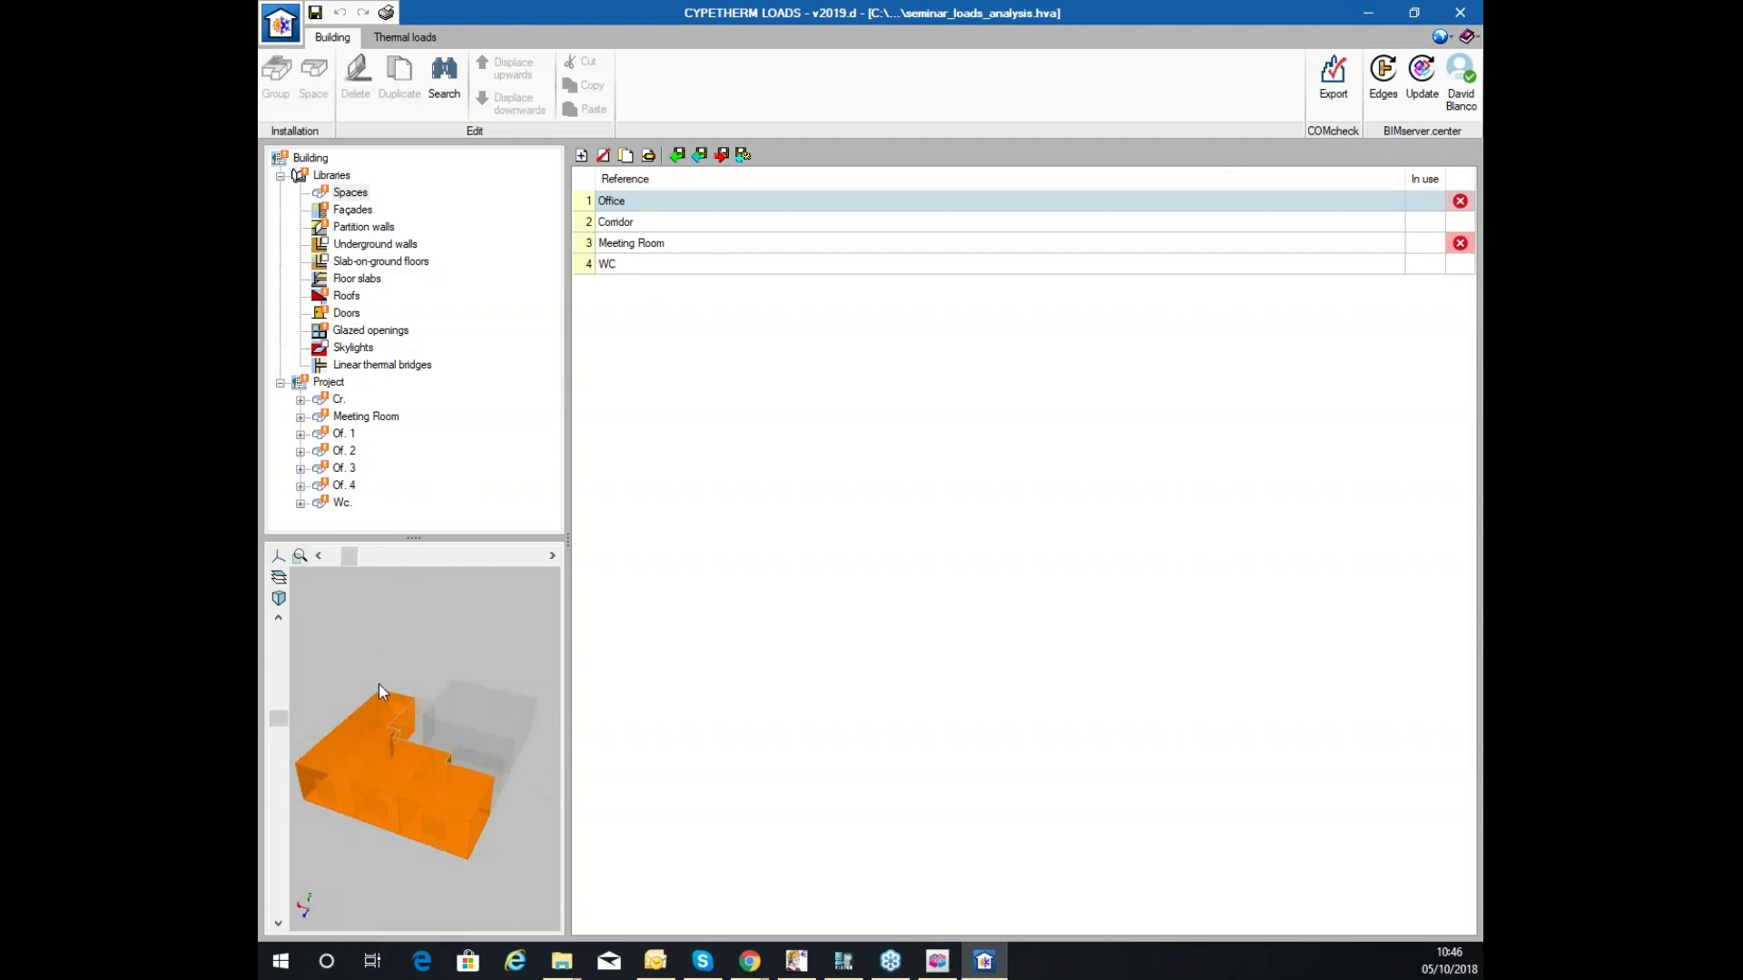
left_click(640, 220)
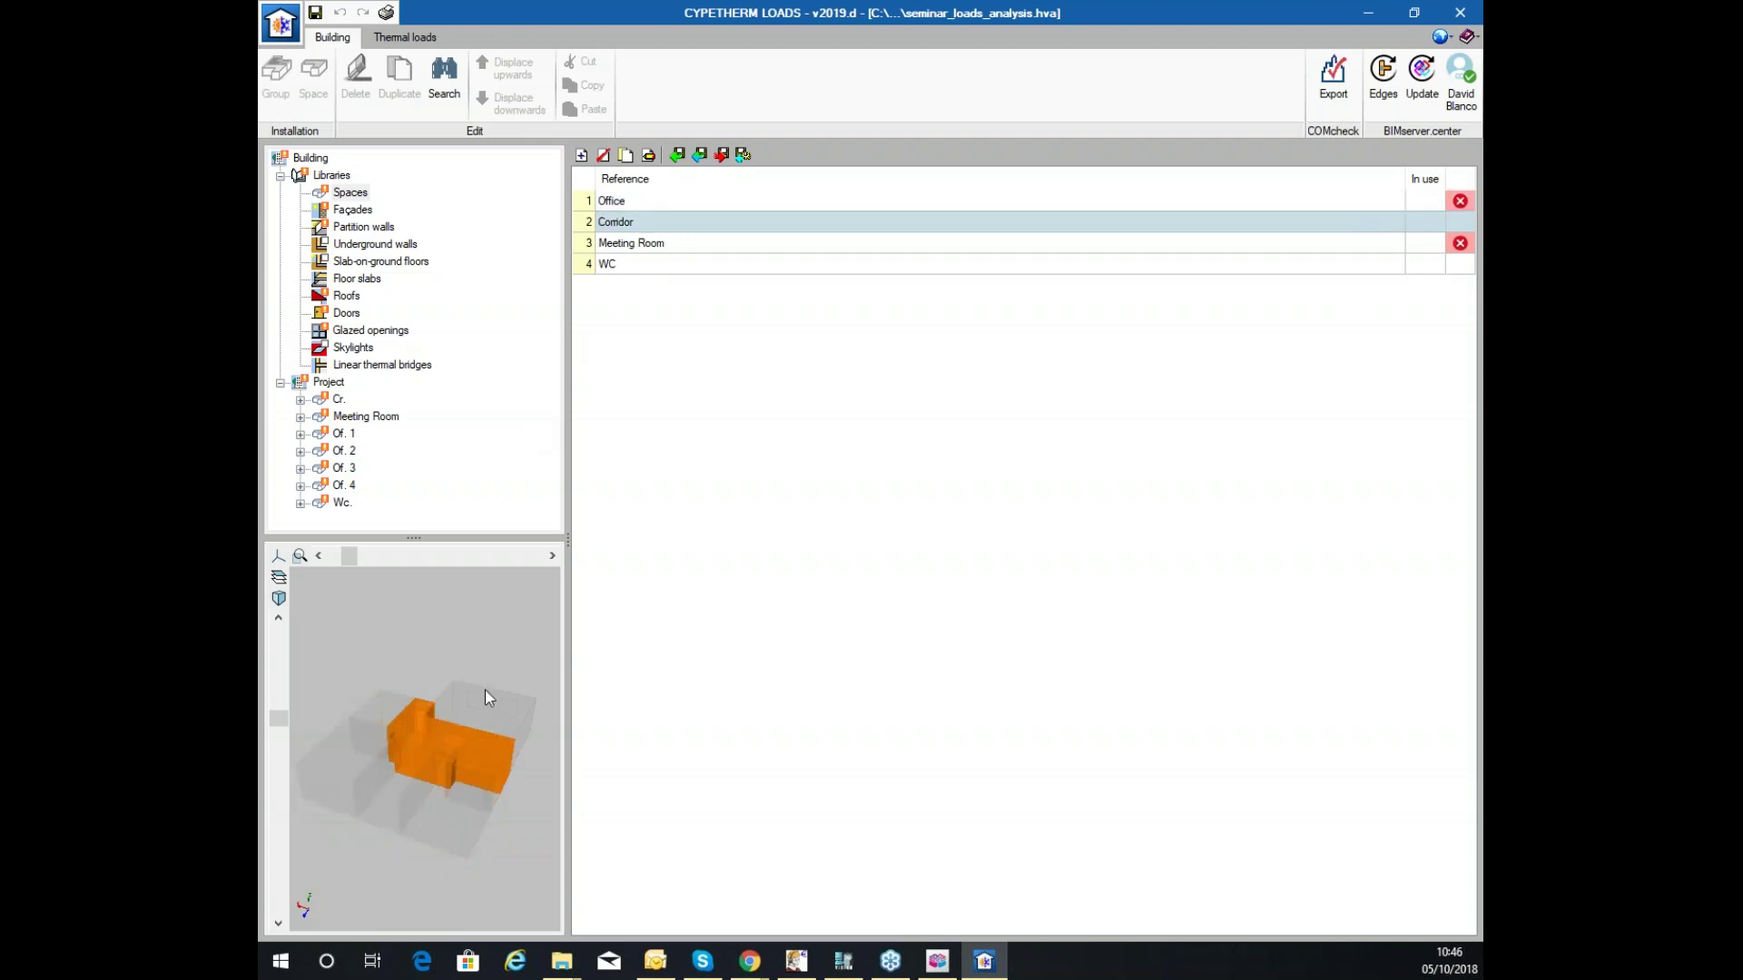
left_click(615, 245)
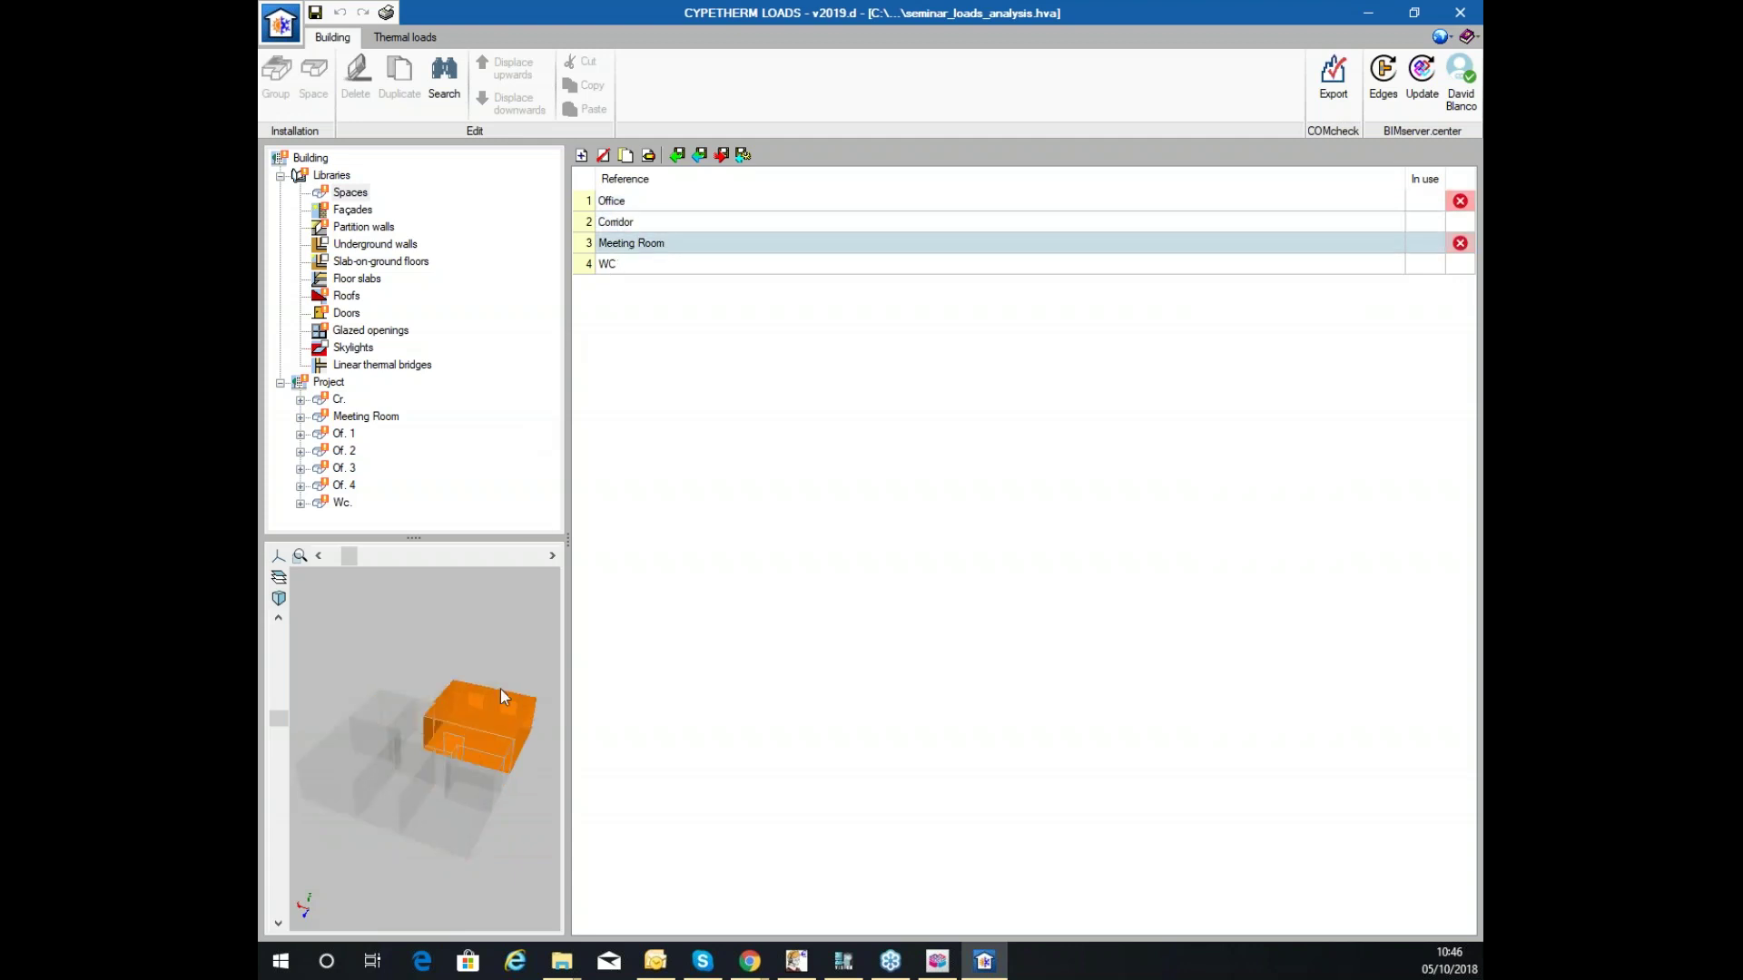
left_click(632, 202)
Open the Office space type, keep it heated and cooled, leaving infiltration and internal gains off.
double_click(651, 198)
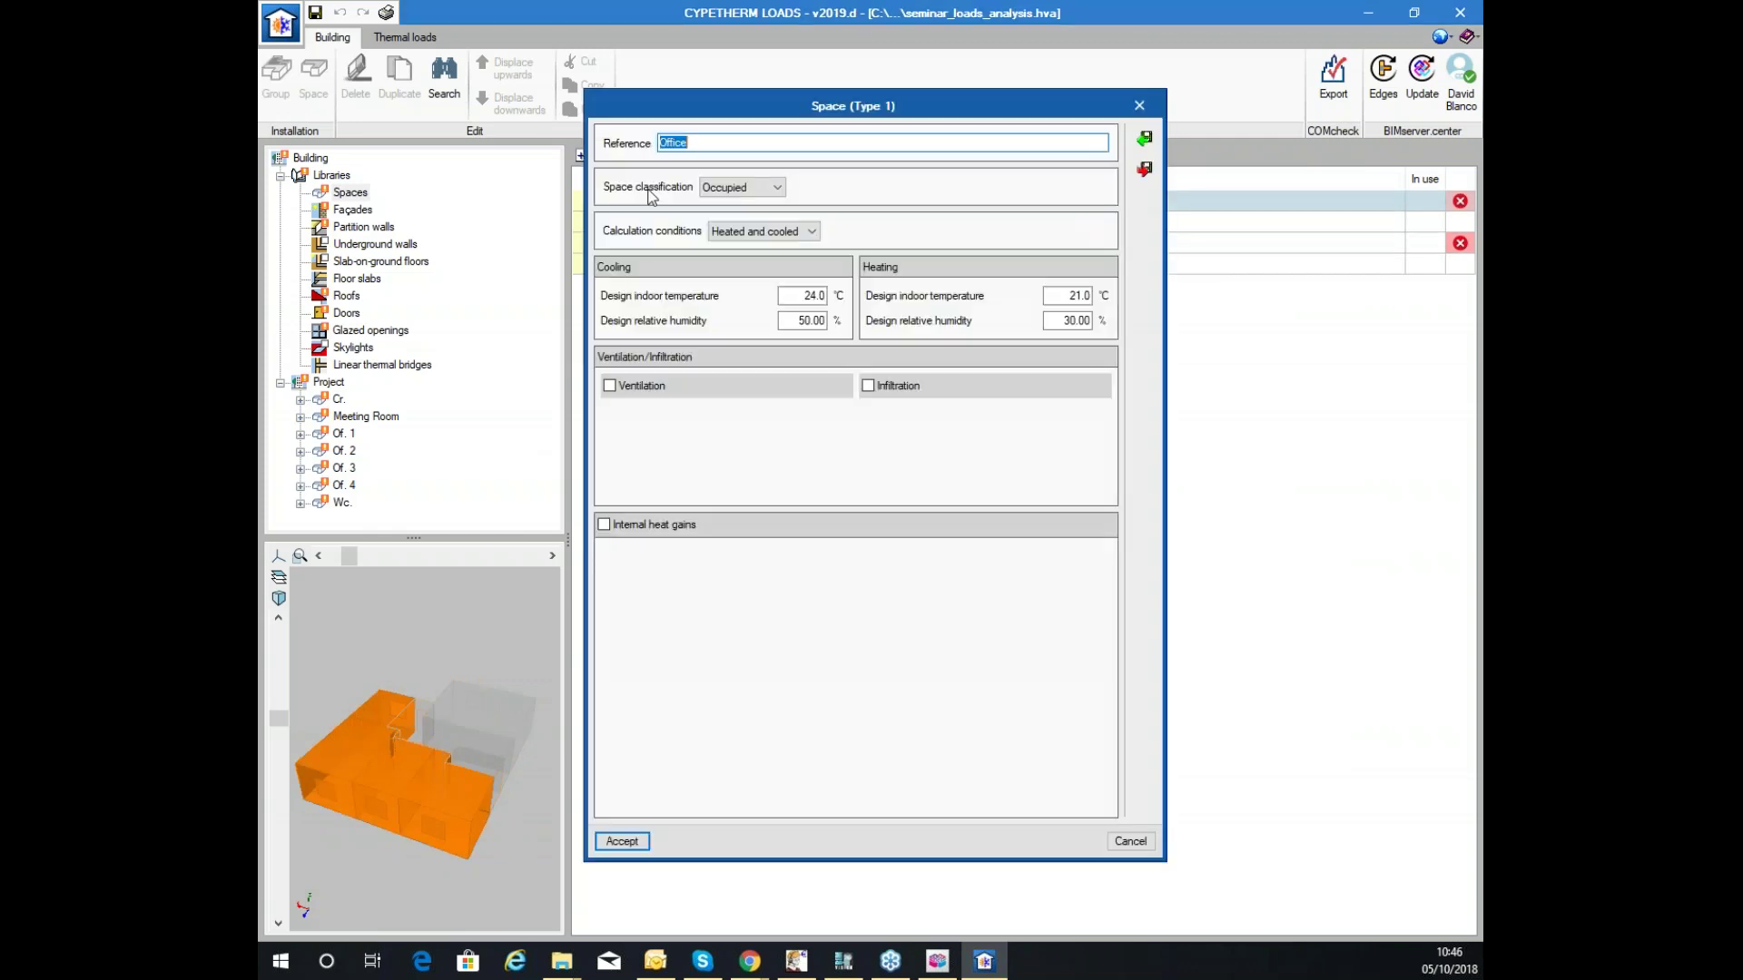
mouse_move(1031, 111)
left_mouse_down()
mouse_move(1009, 150)
mouse_move(1075, 168)
mouse_move(1003, 123)
left_mouse_up()
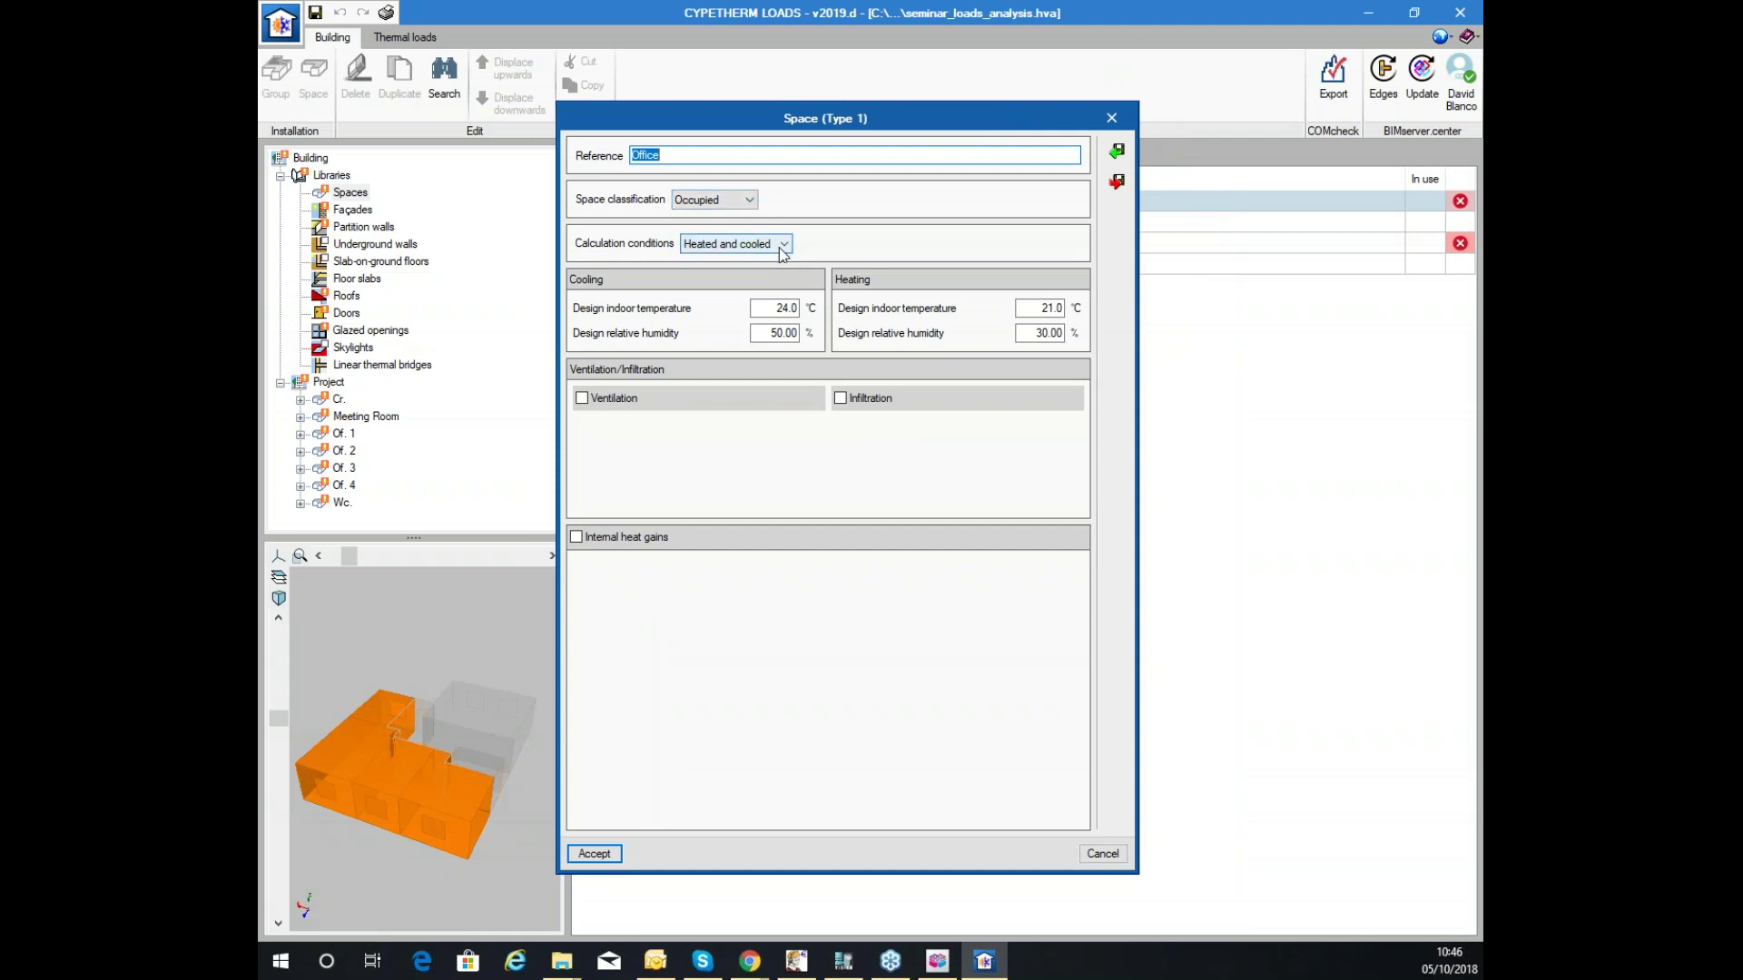
left_click(758, 245)
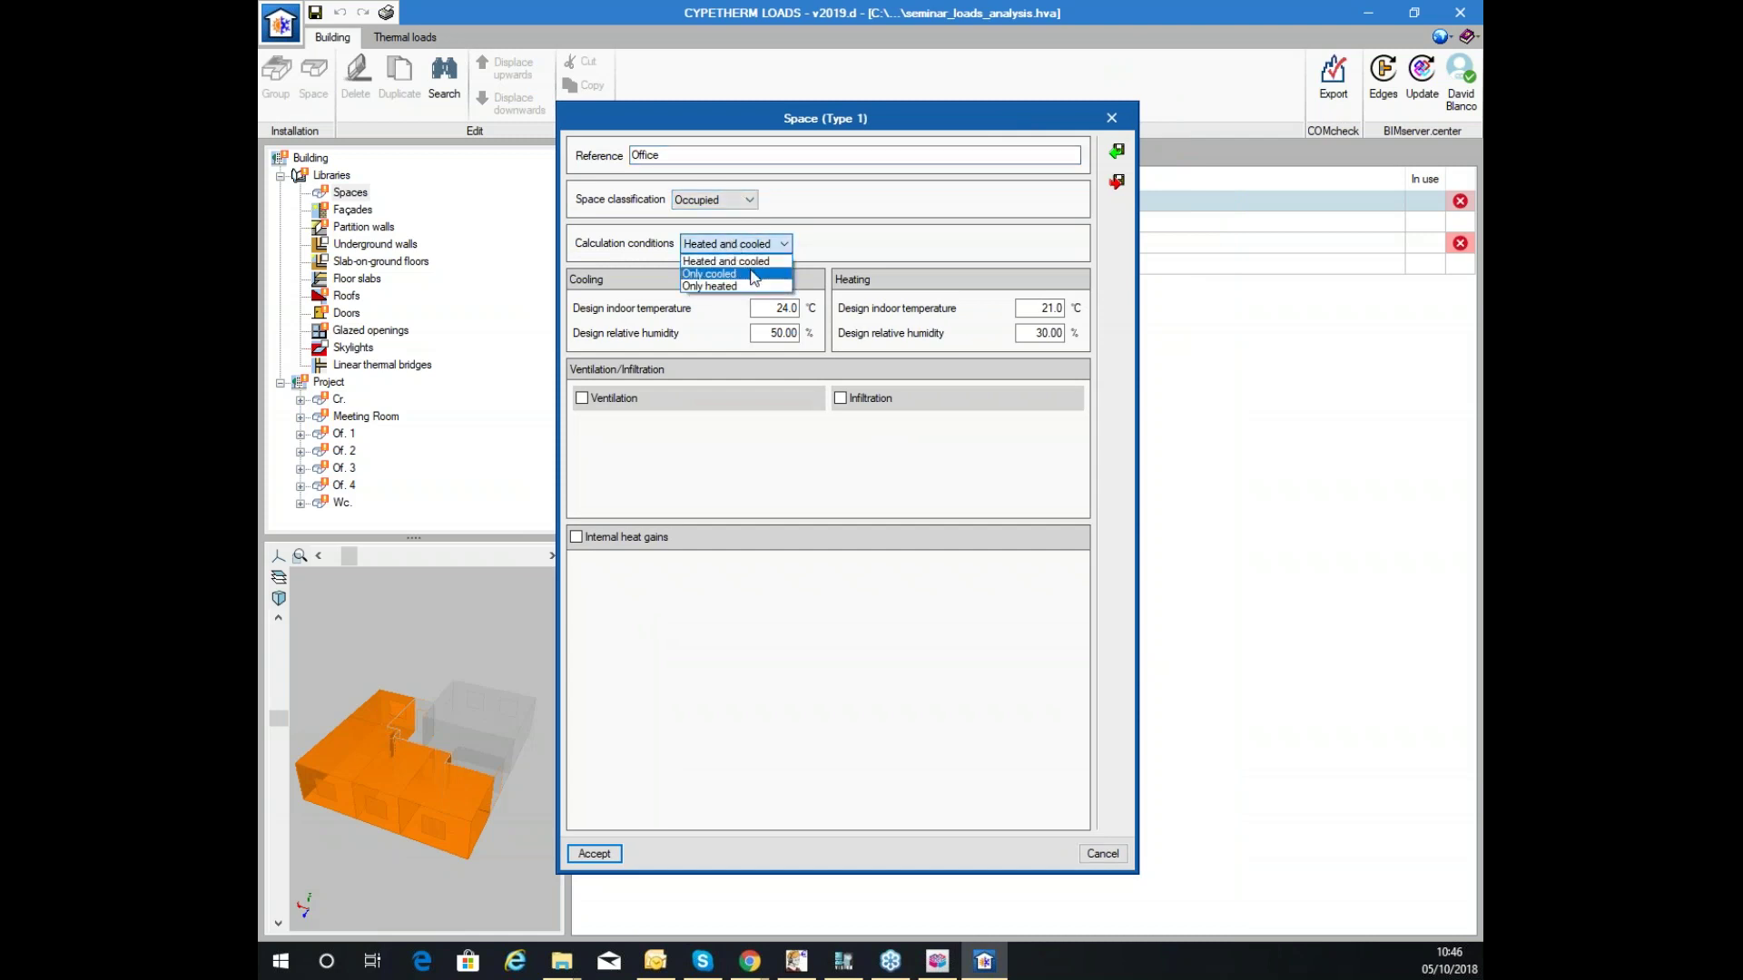
left_click(740, 262)
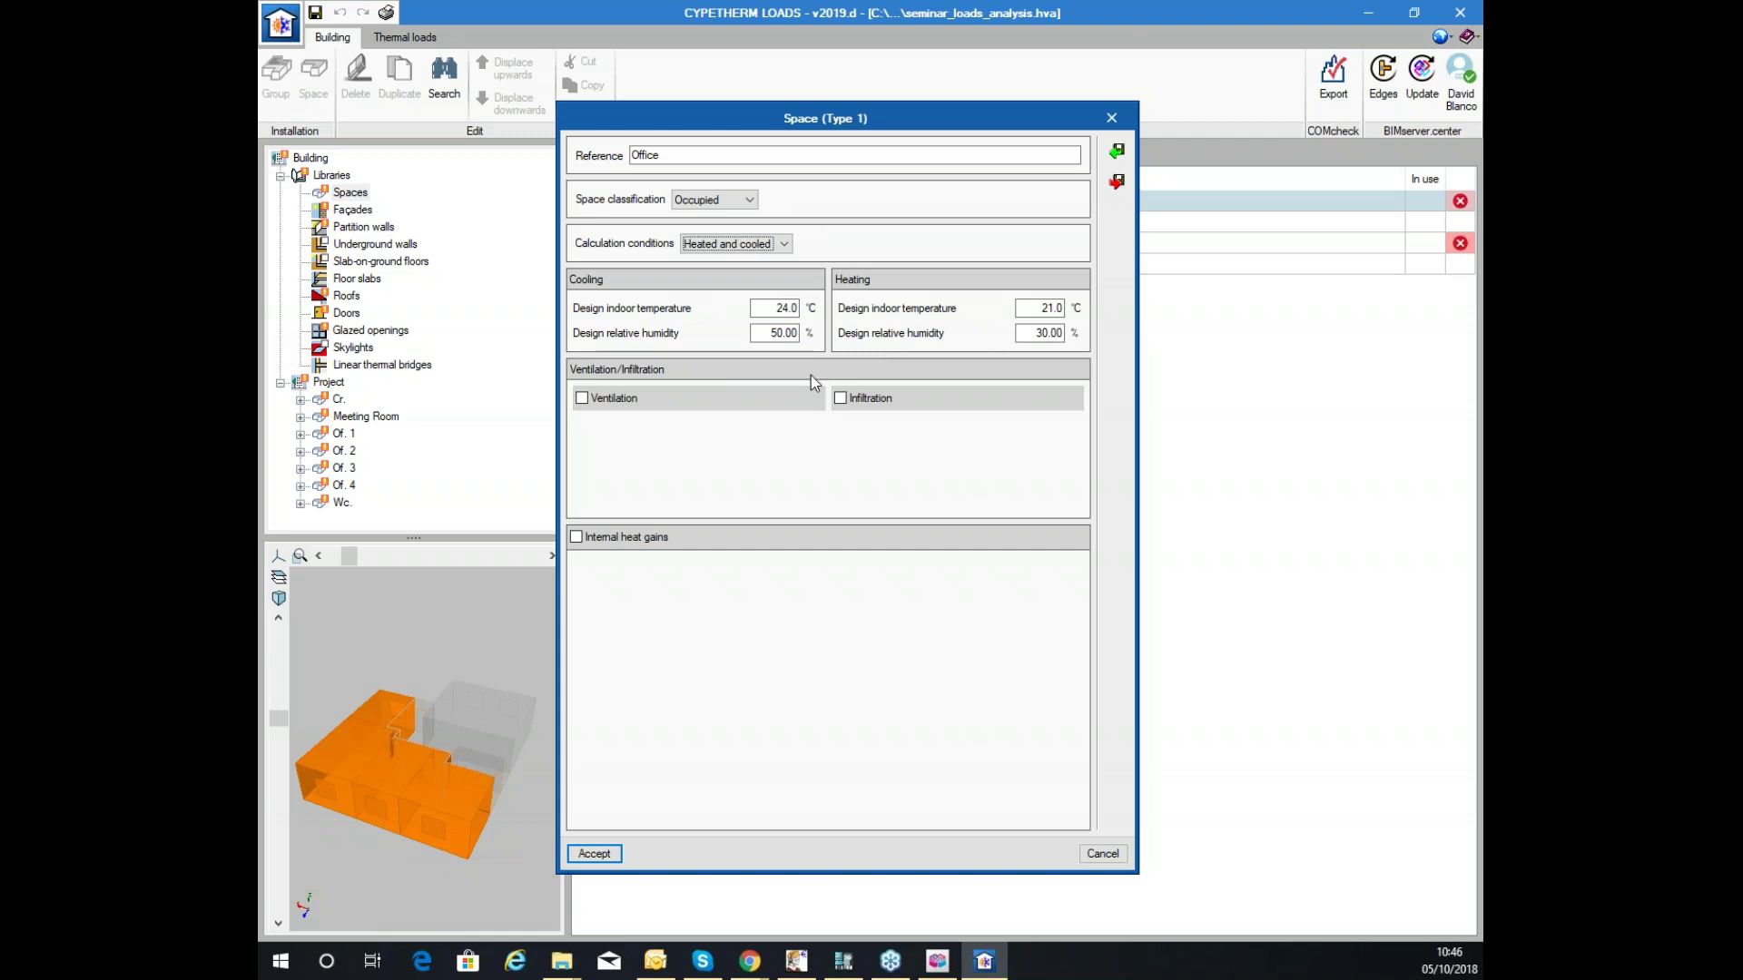
left_click(582, 399)
left_click(584, 399)
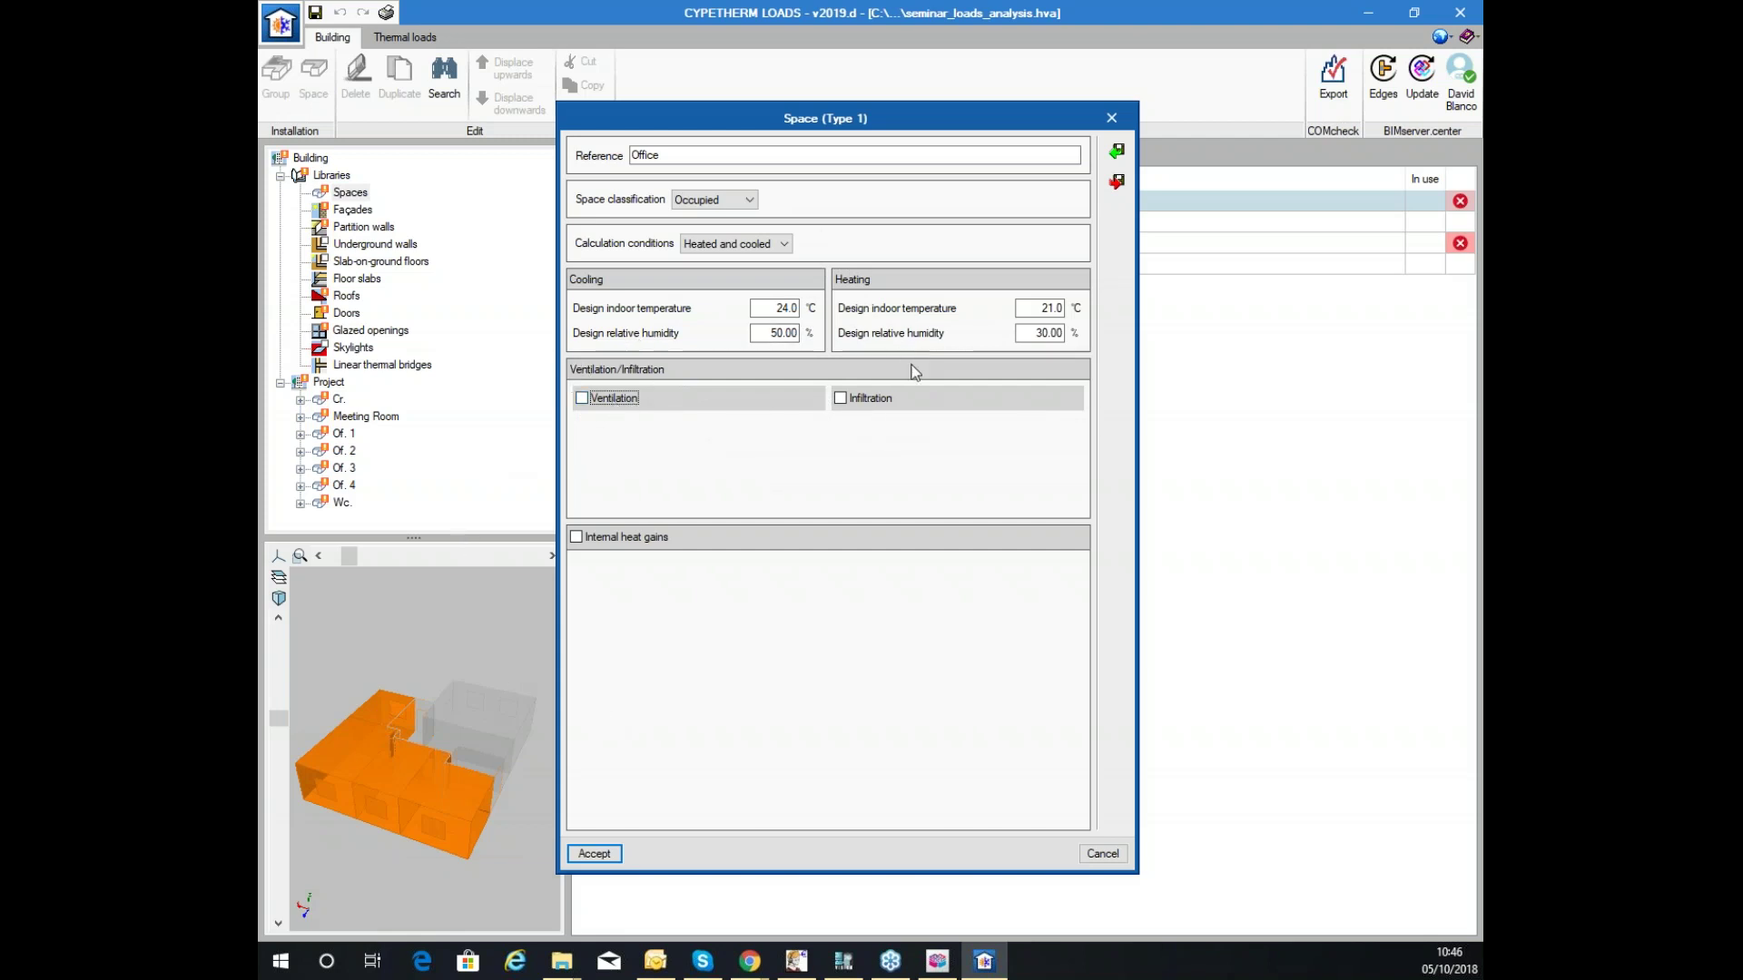
left_click(843, 400)
left_click(852, 401)
left_click(581, 538)
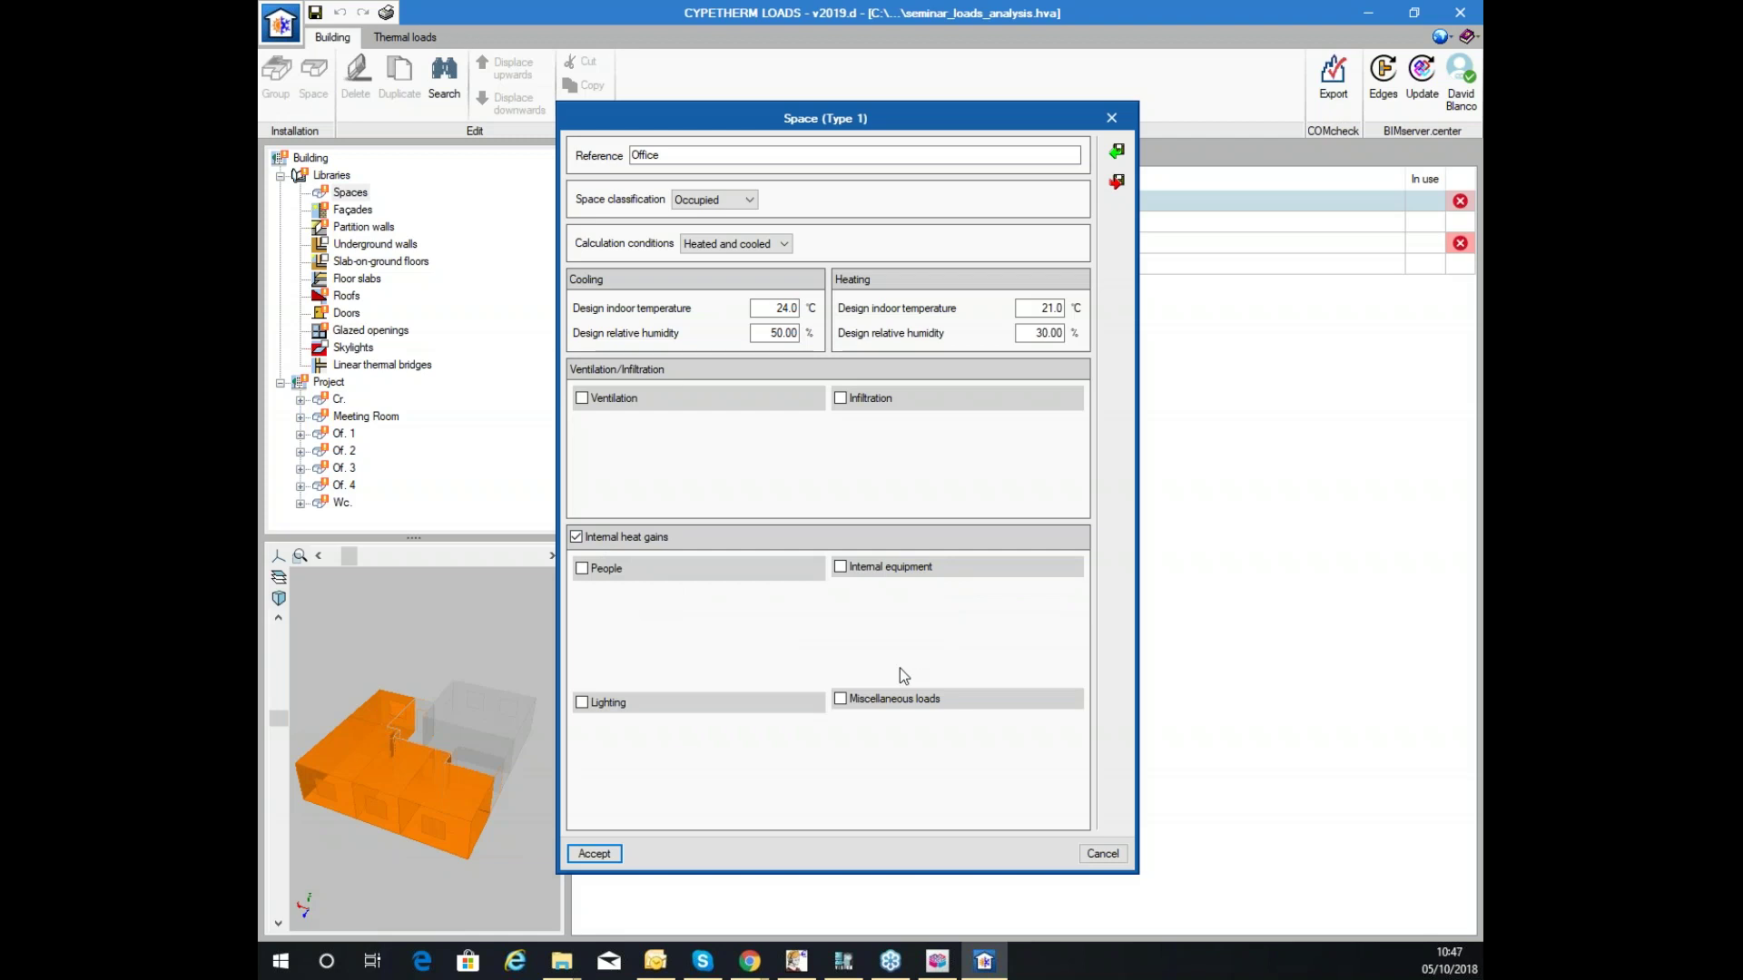
left_click(632, 541)
Enable ventilation for the Office space at 1.20 ACH.
left_click(636, 399)
left_click(742, 403)
left_click(732, 454)
left_click(742, 402)
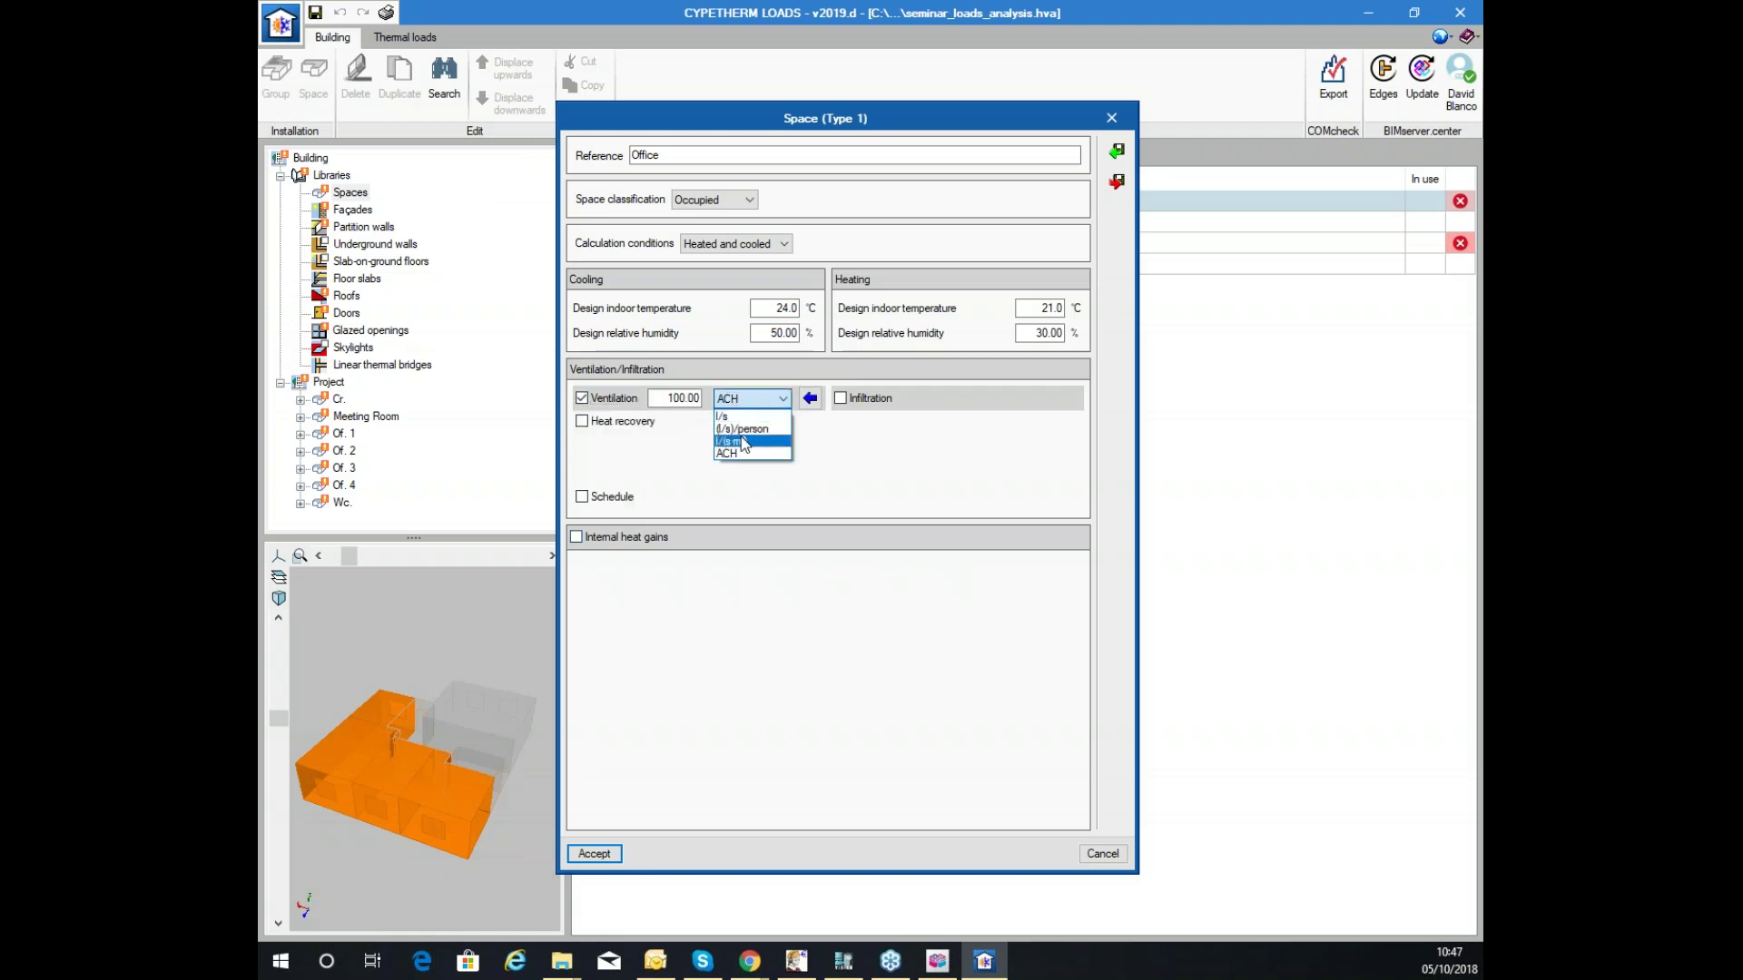
left_click(710, 445)
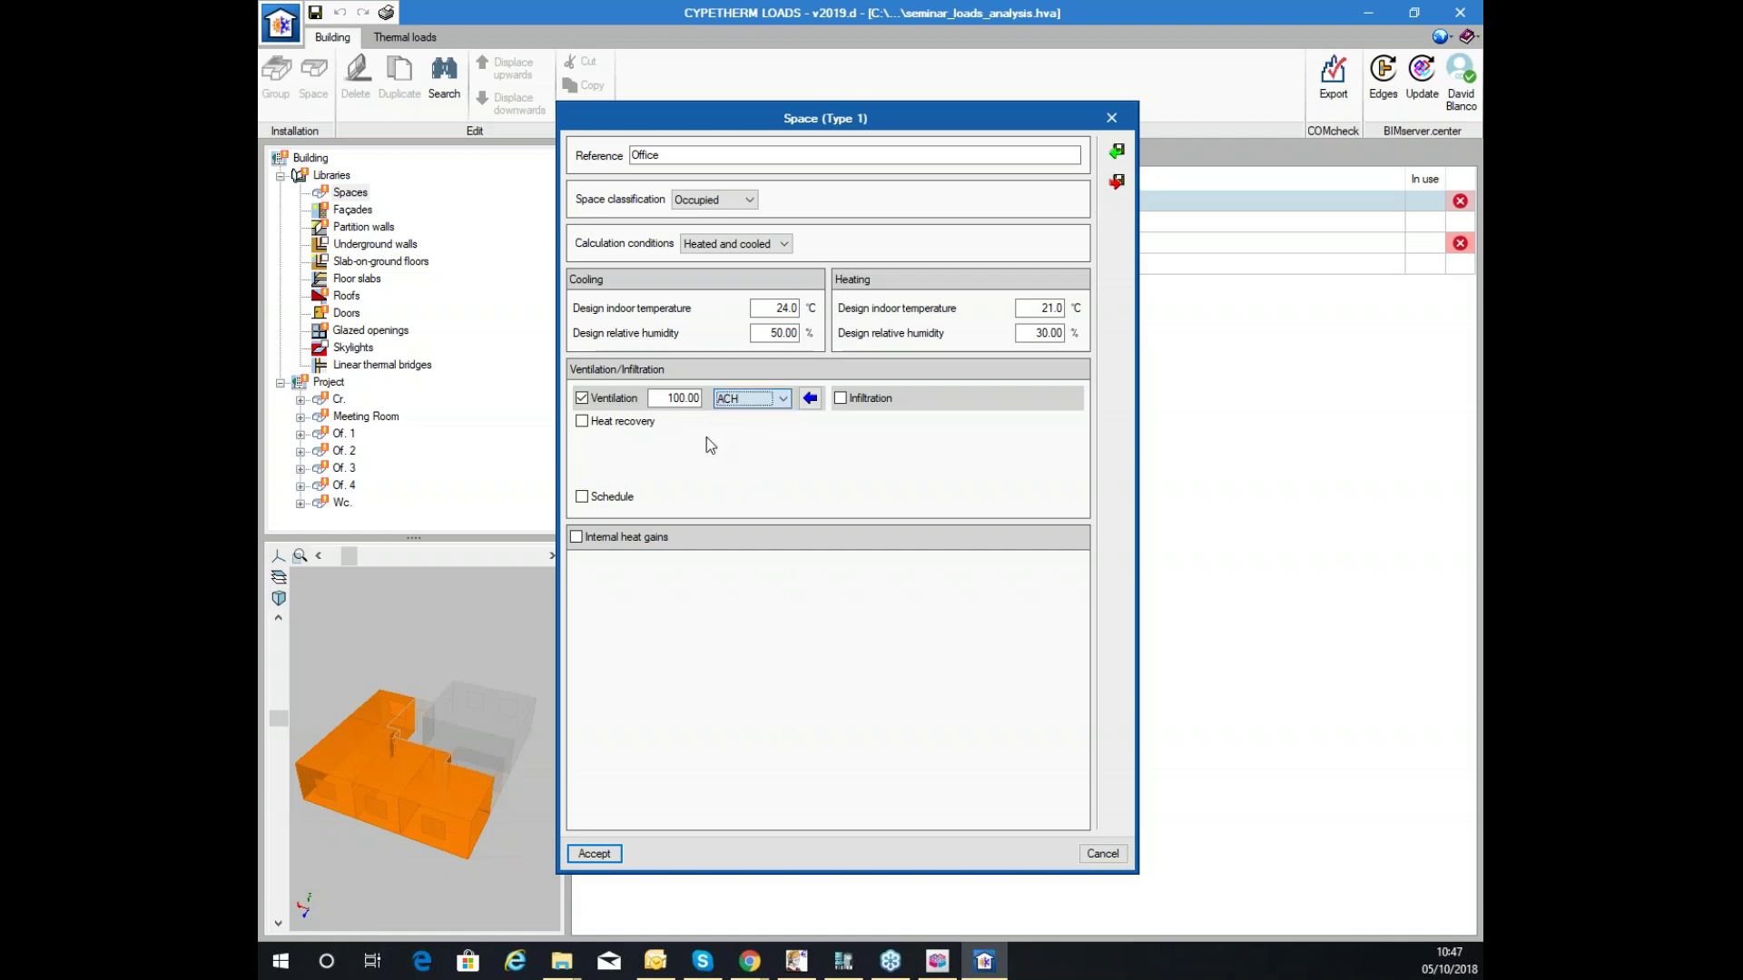
key("shift+Tab")
type("1.2")
key("Tab")
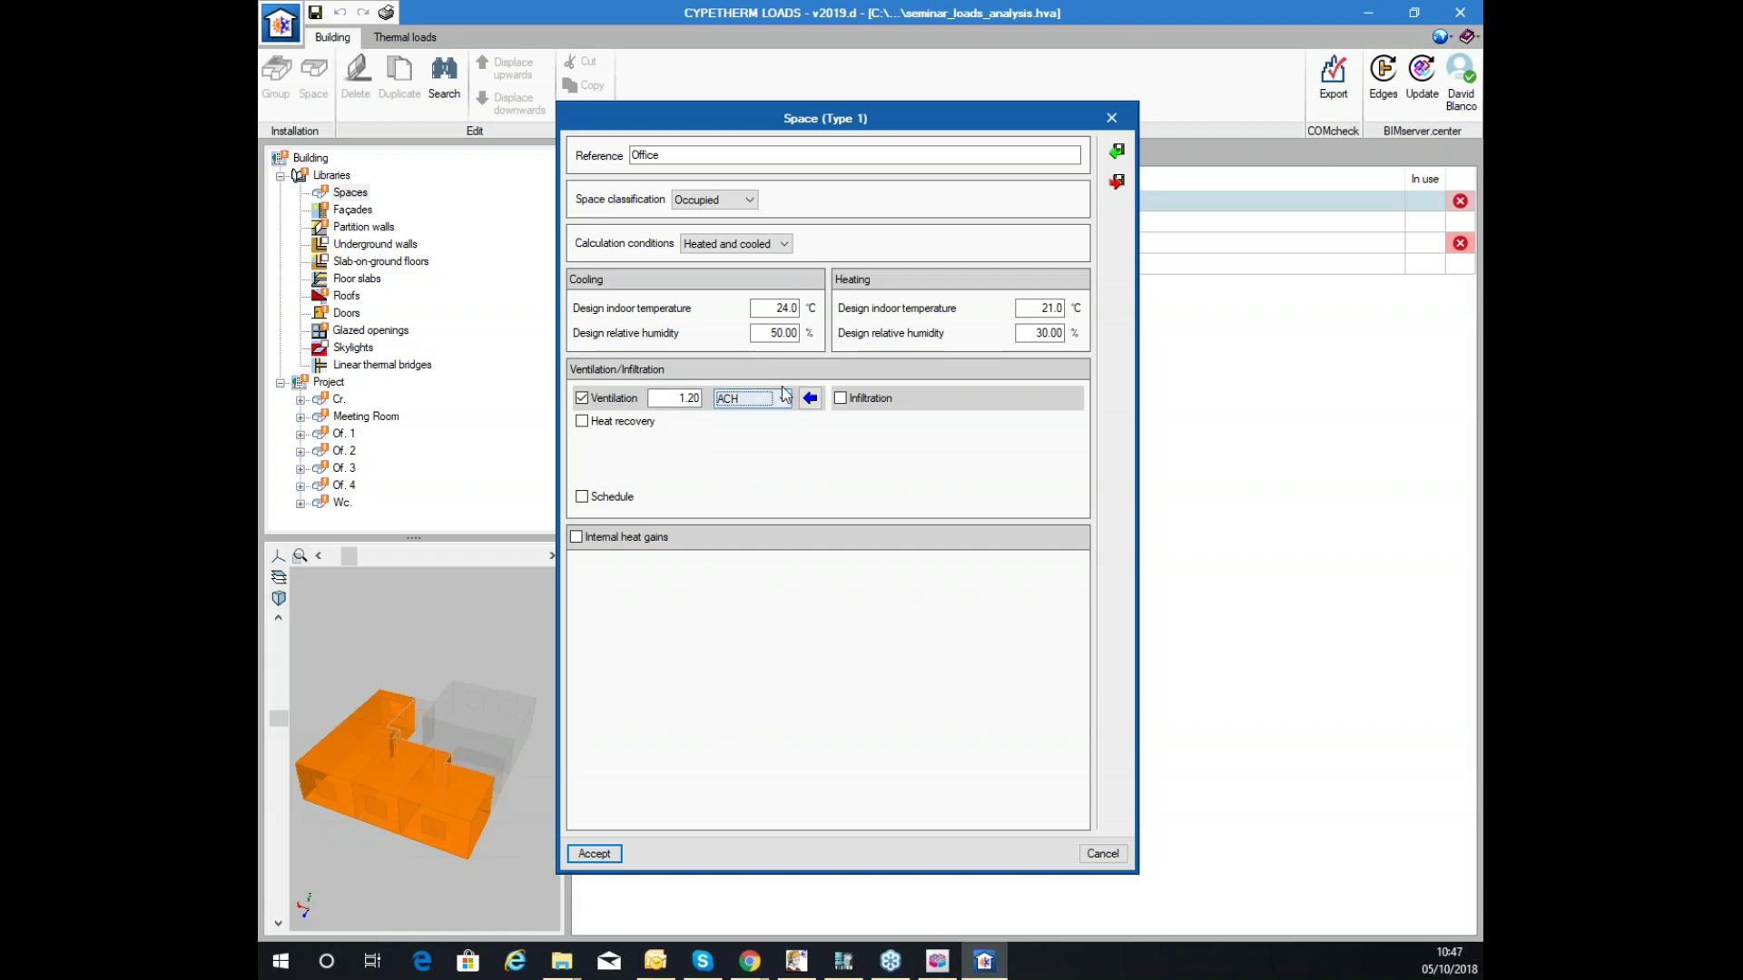
left_click(808, 401)
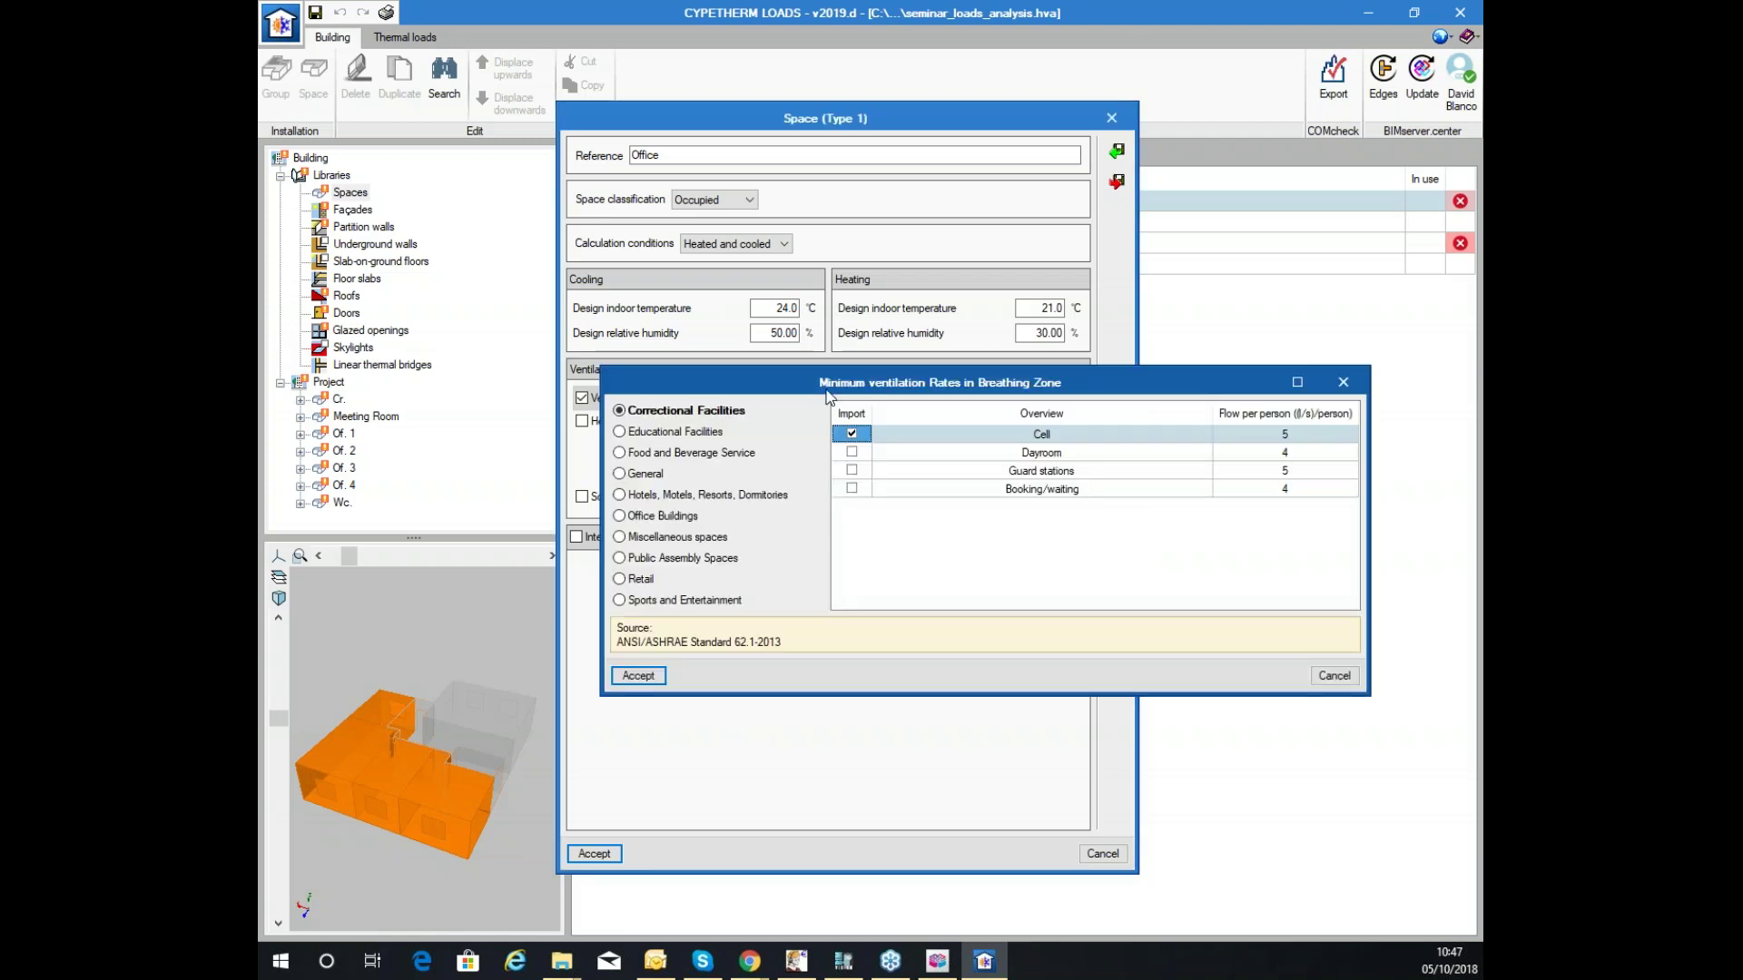
left_click_drag(958, 383, 861, 370)
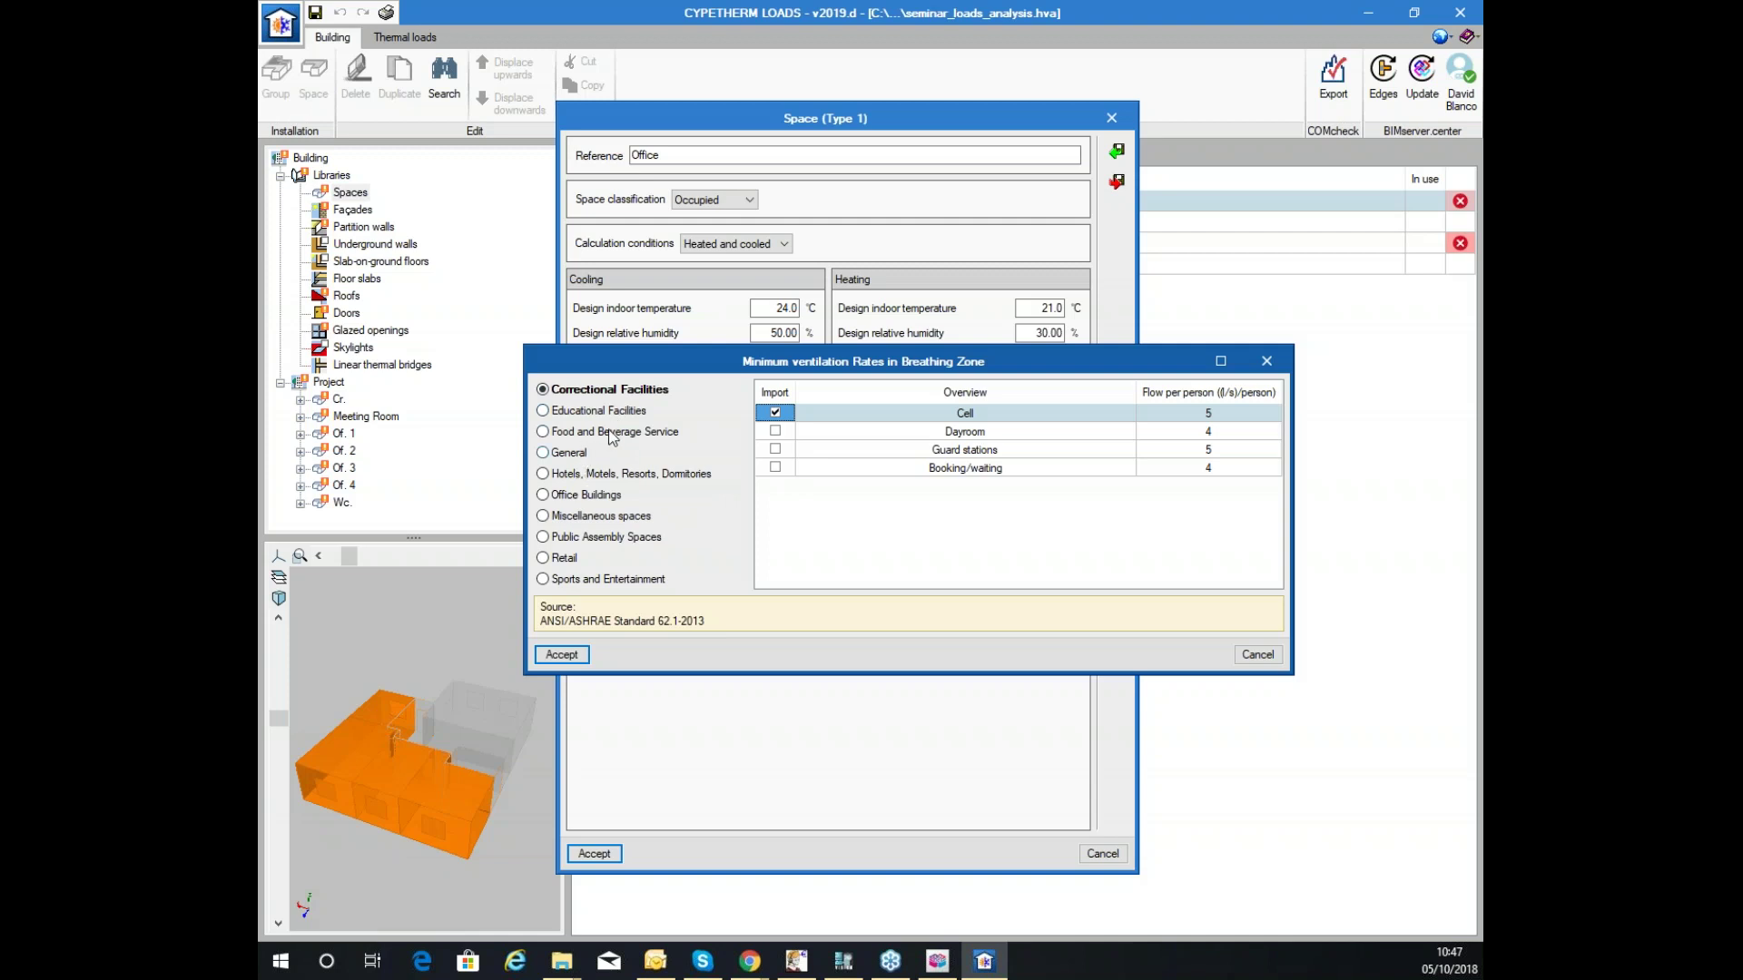
left_click(578, 455)
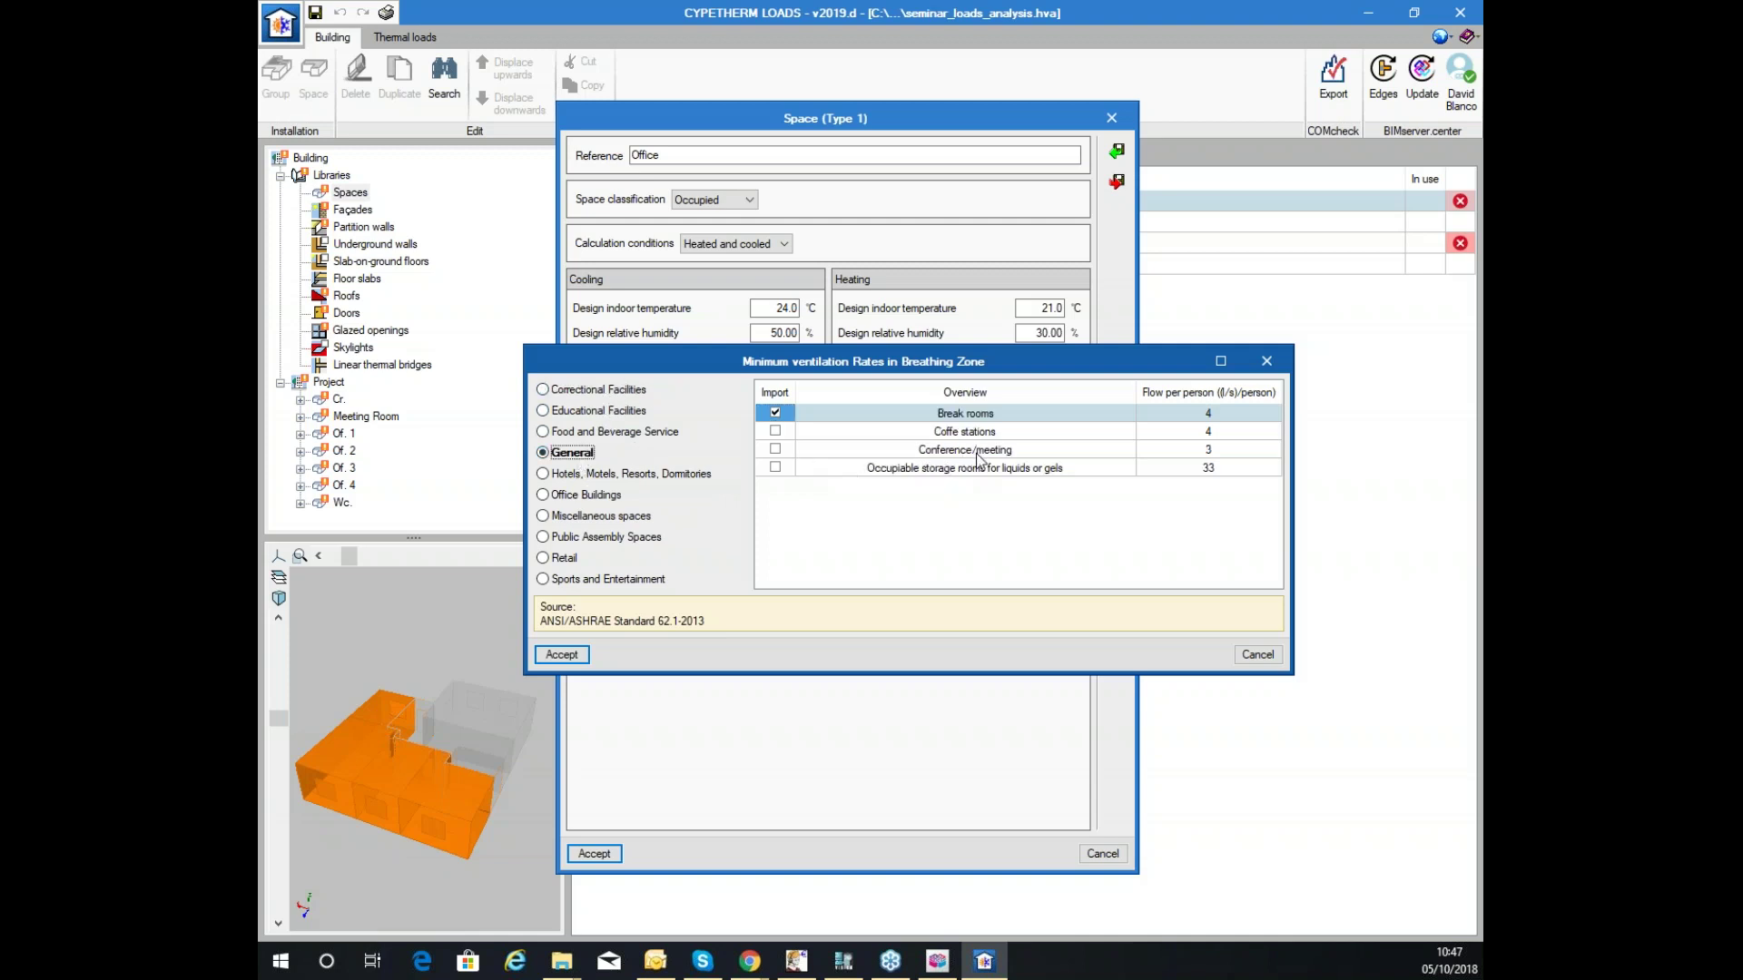
left_click(967, 450)
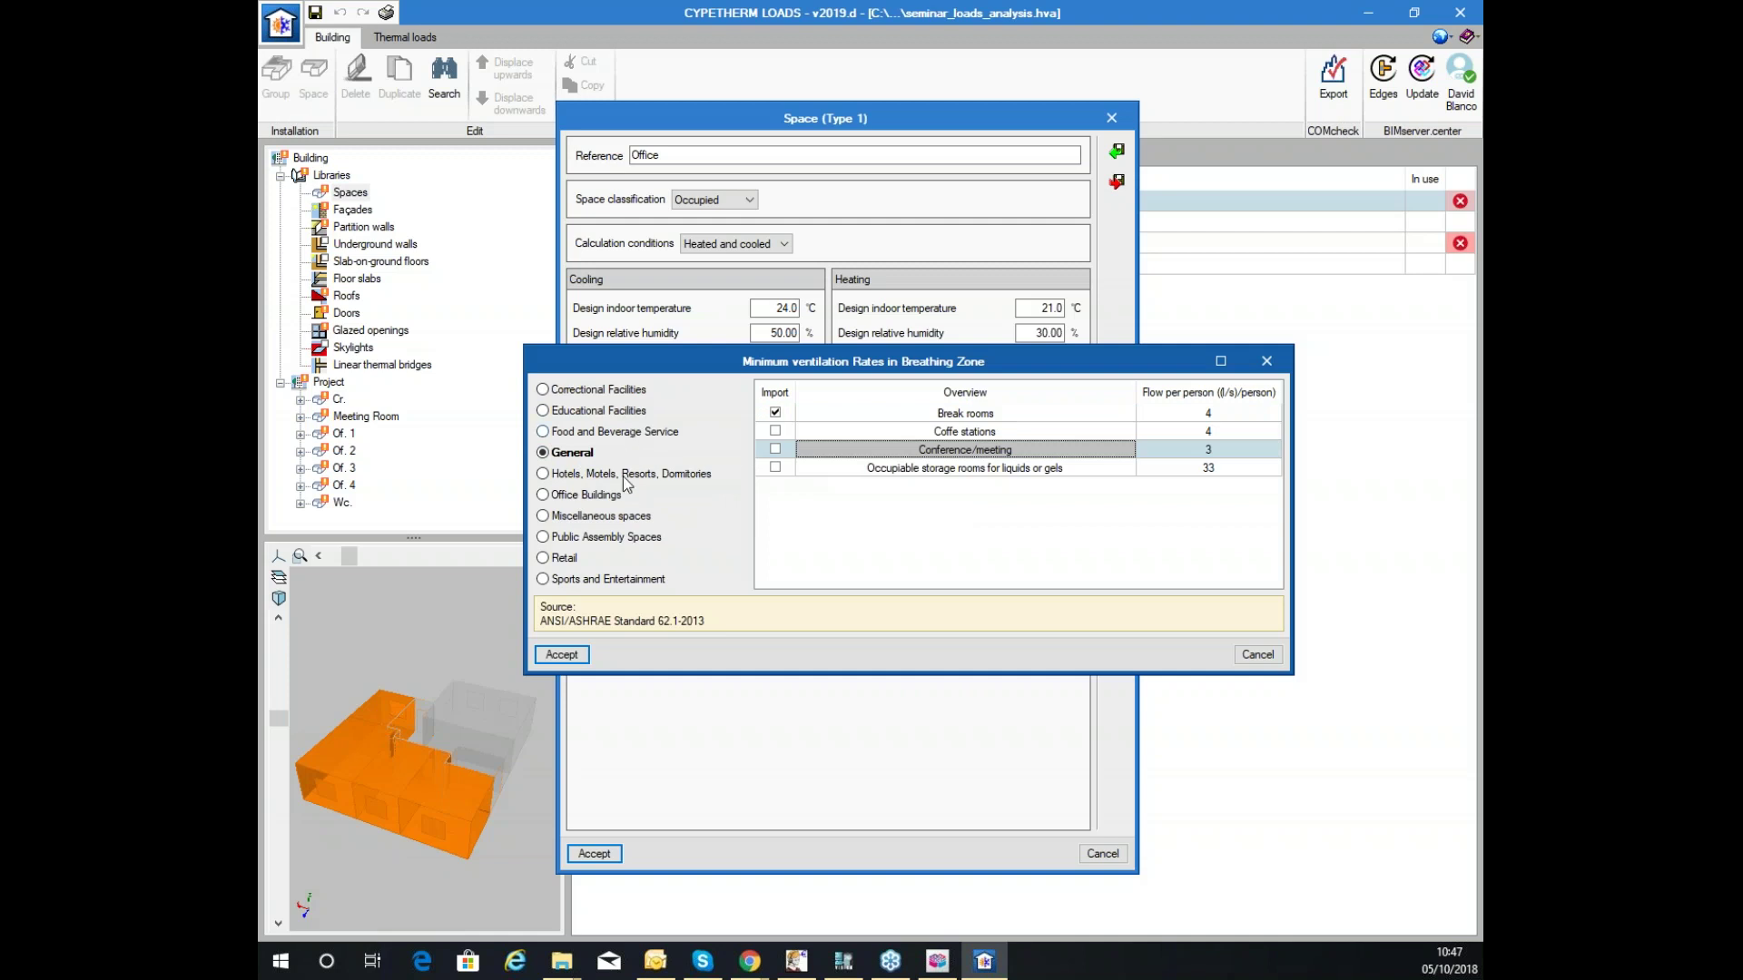
left_click(1268, 656)
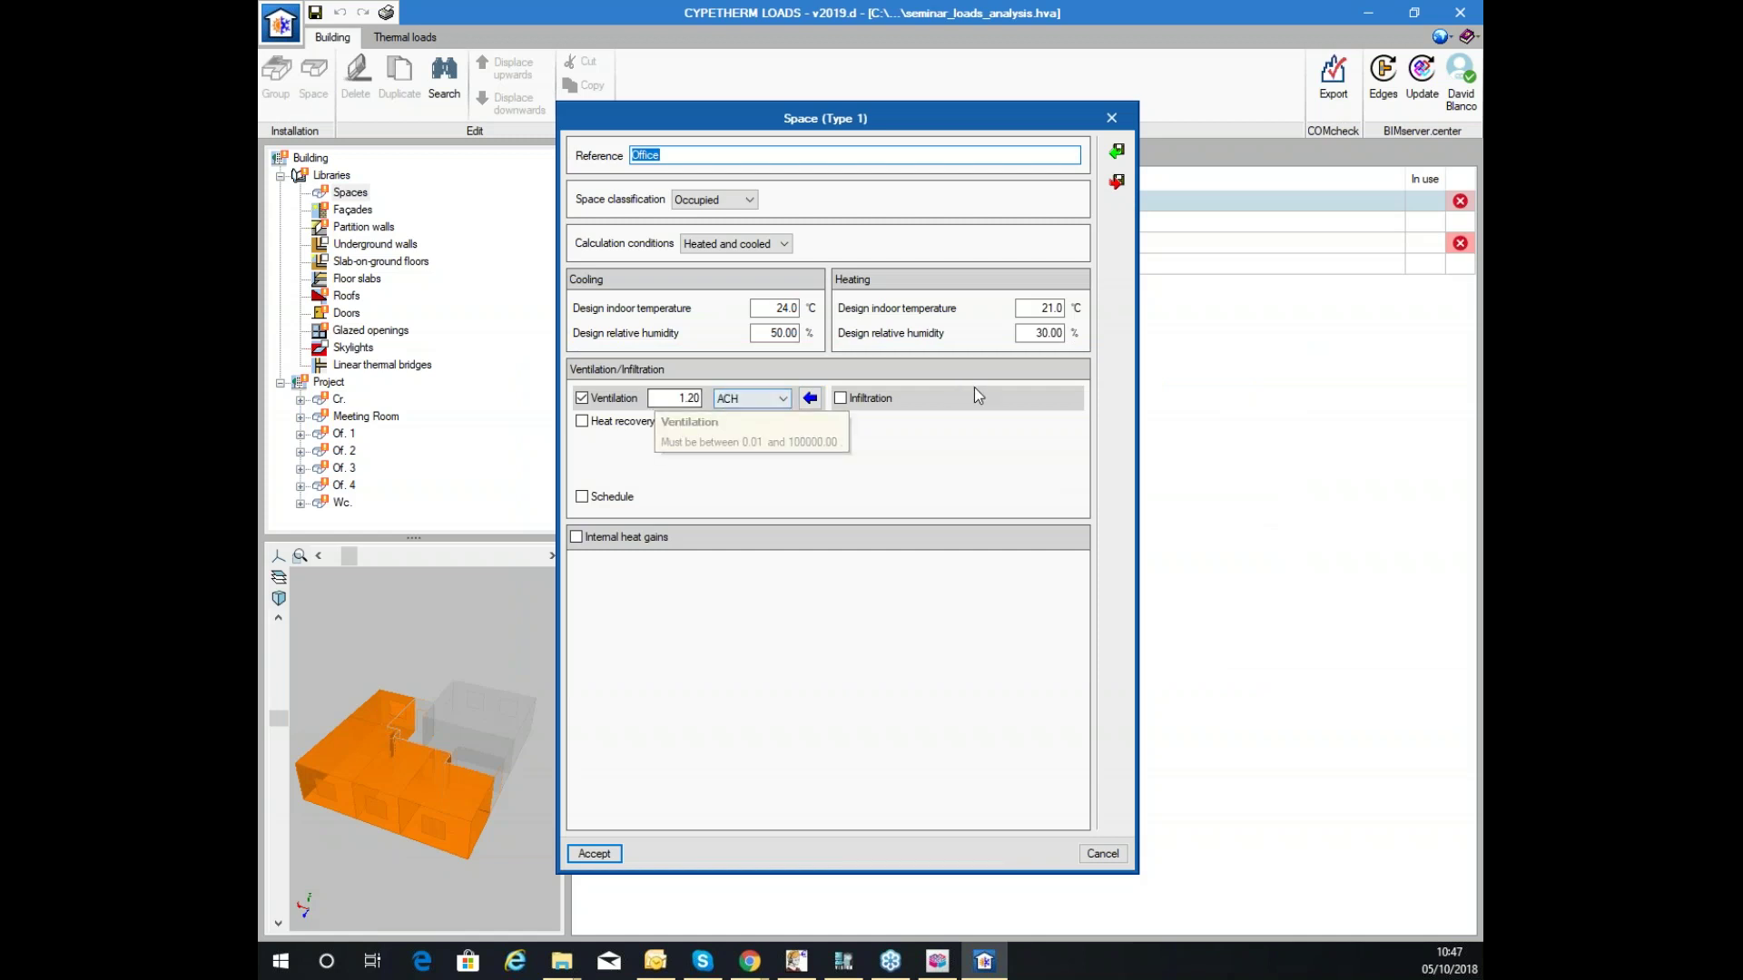
Turn on the ventilation schedule and set January's type to Daily profile.
left_click(879, 399)
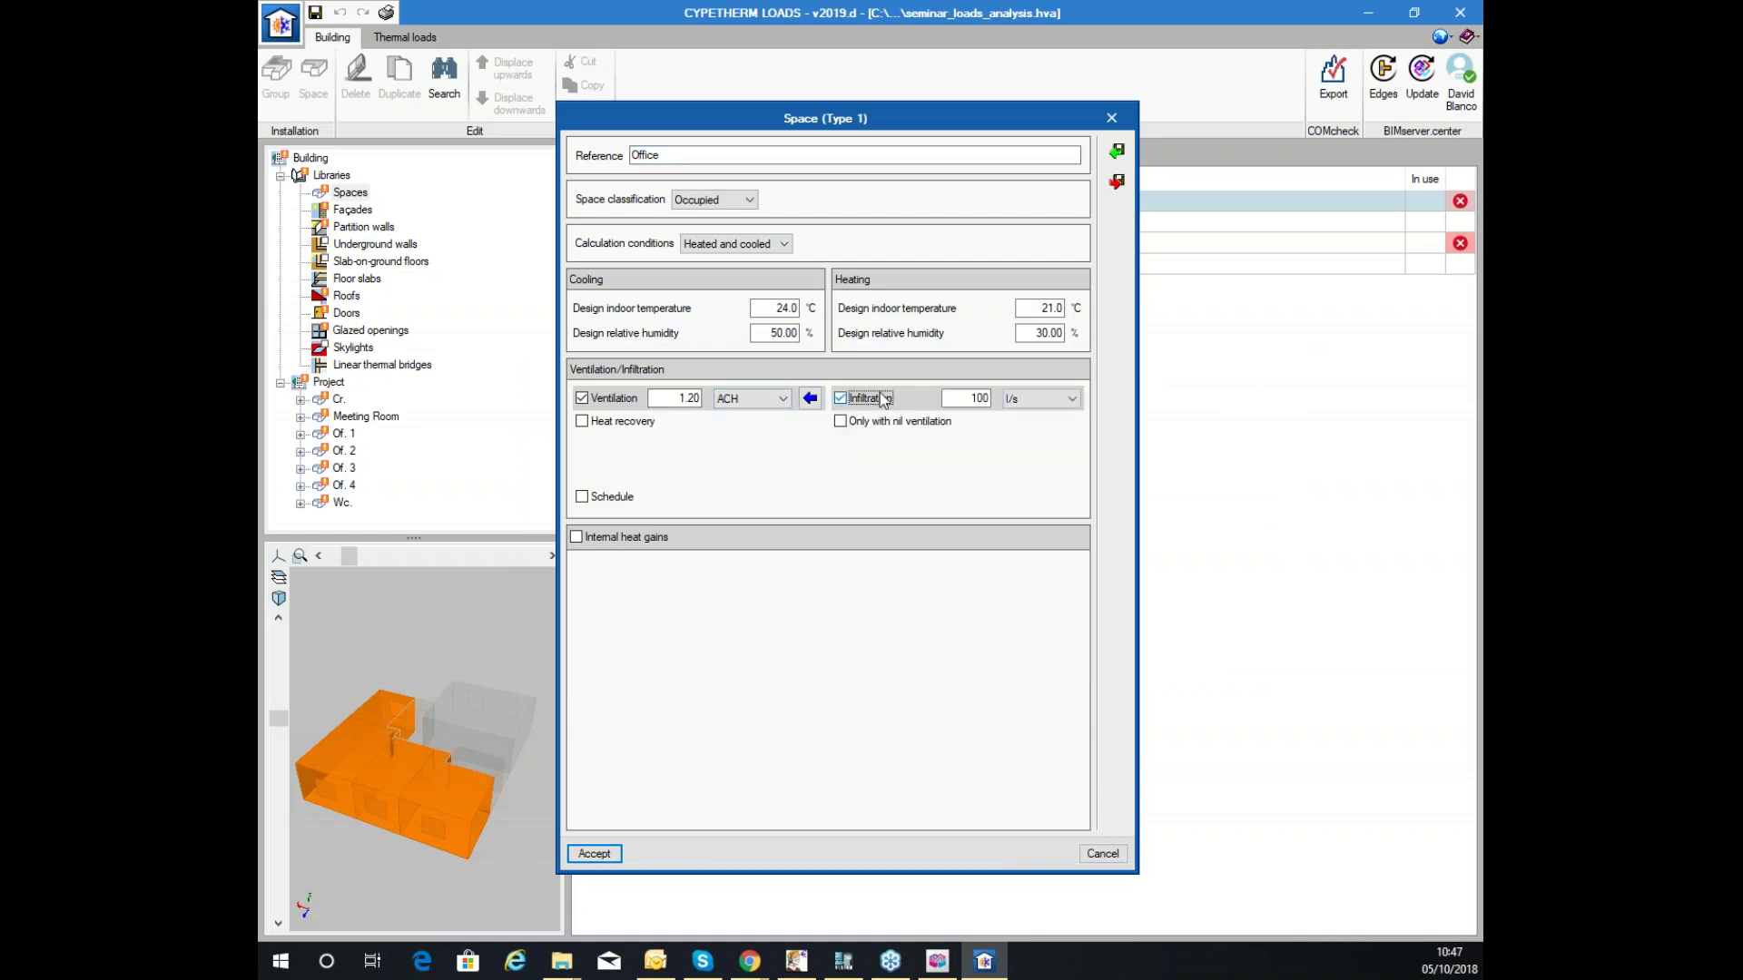
left_click(867, 399)
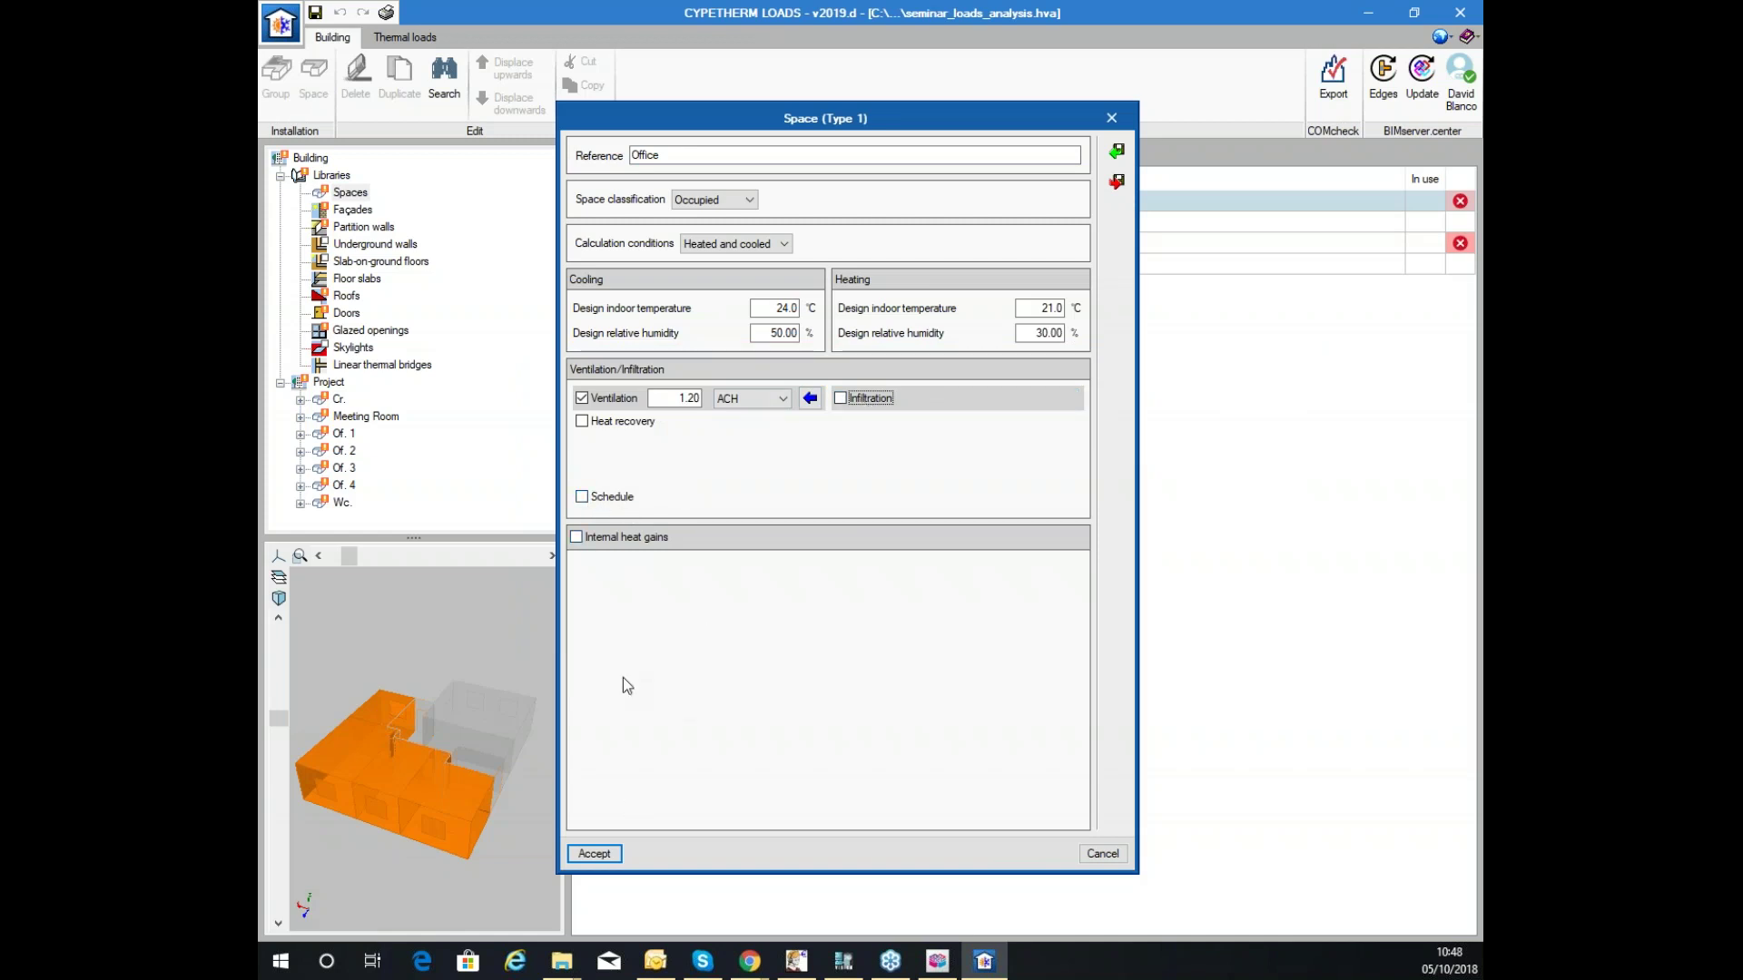
left_click(598, 501)
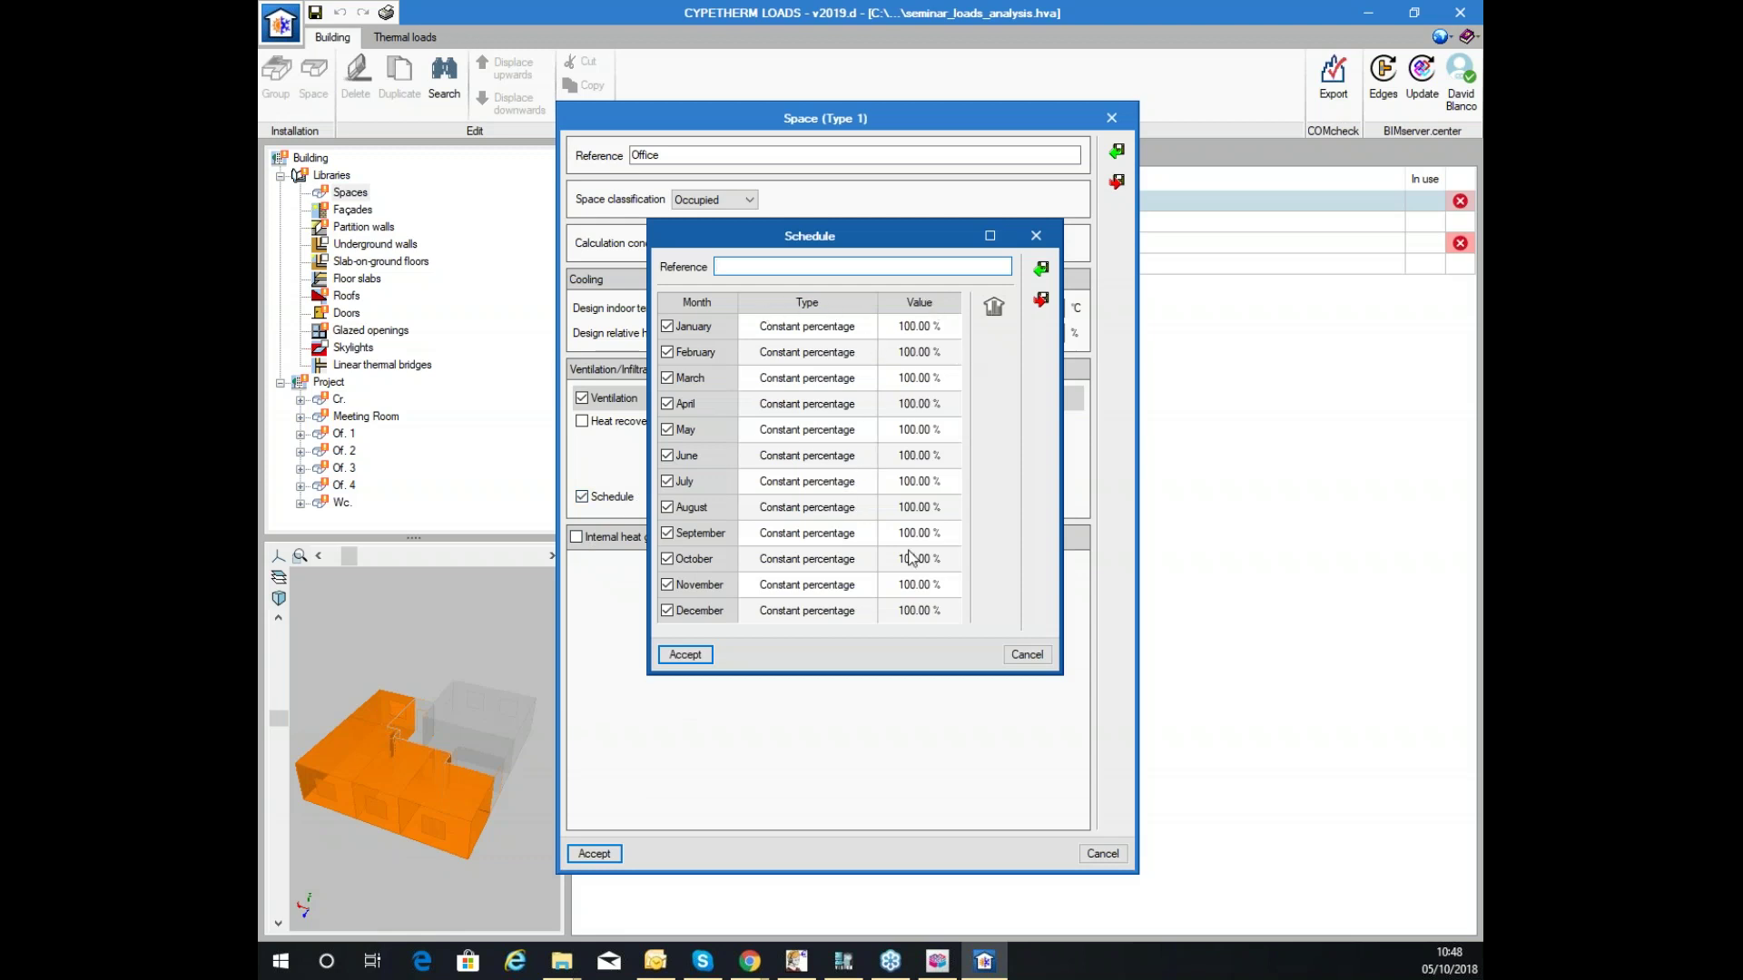
left_click(935, 326)
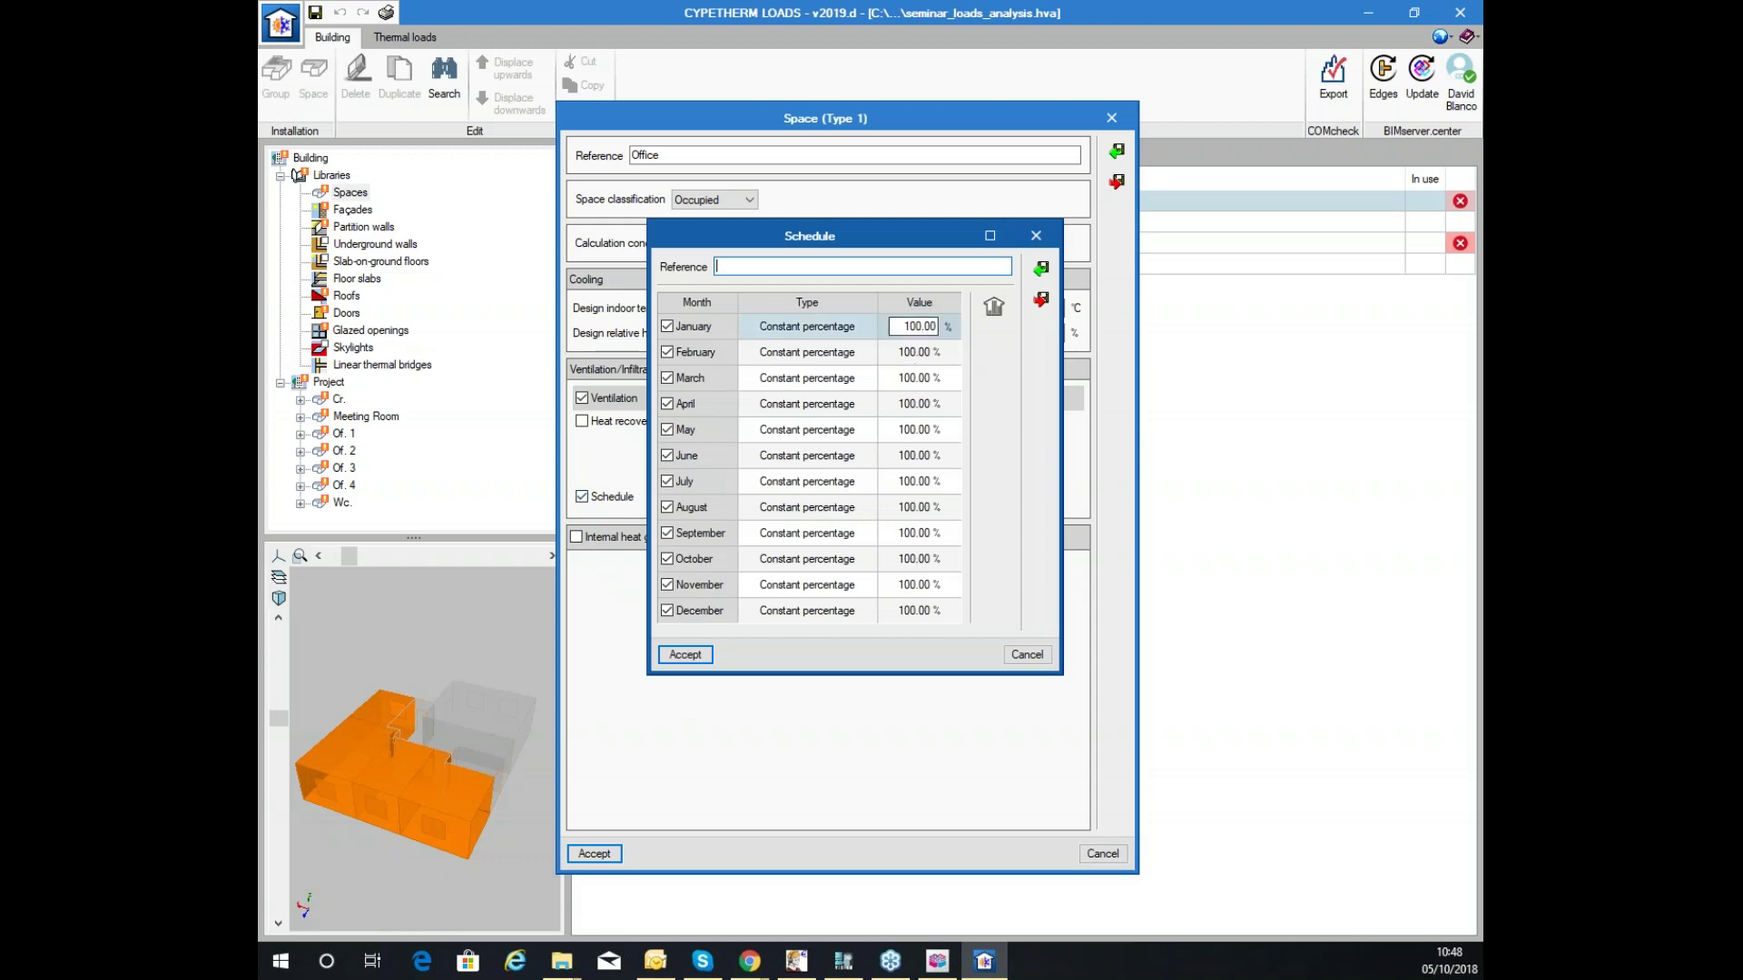
left_click(934, 353)
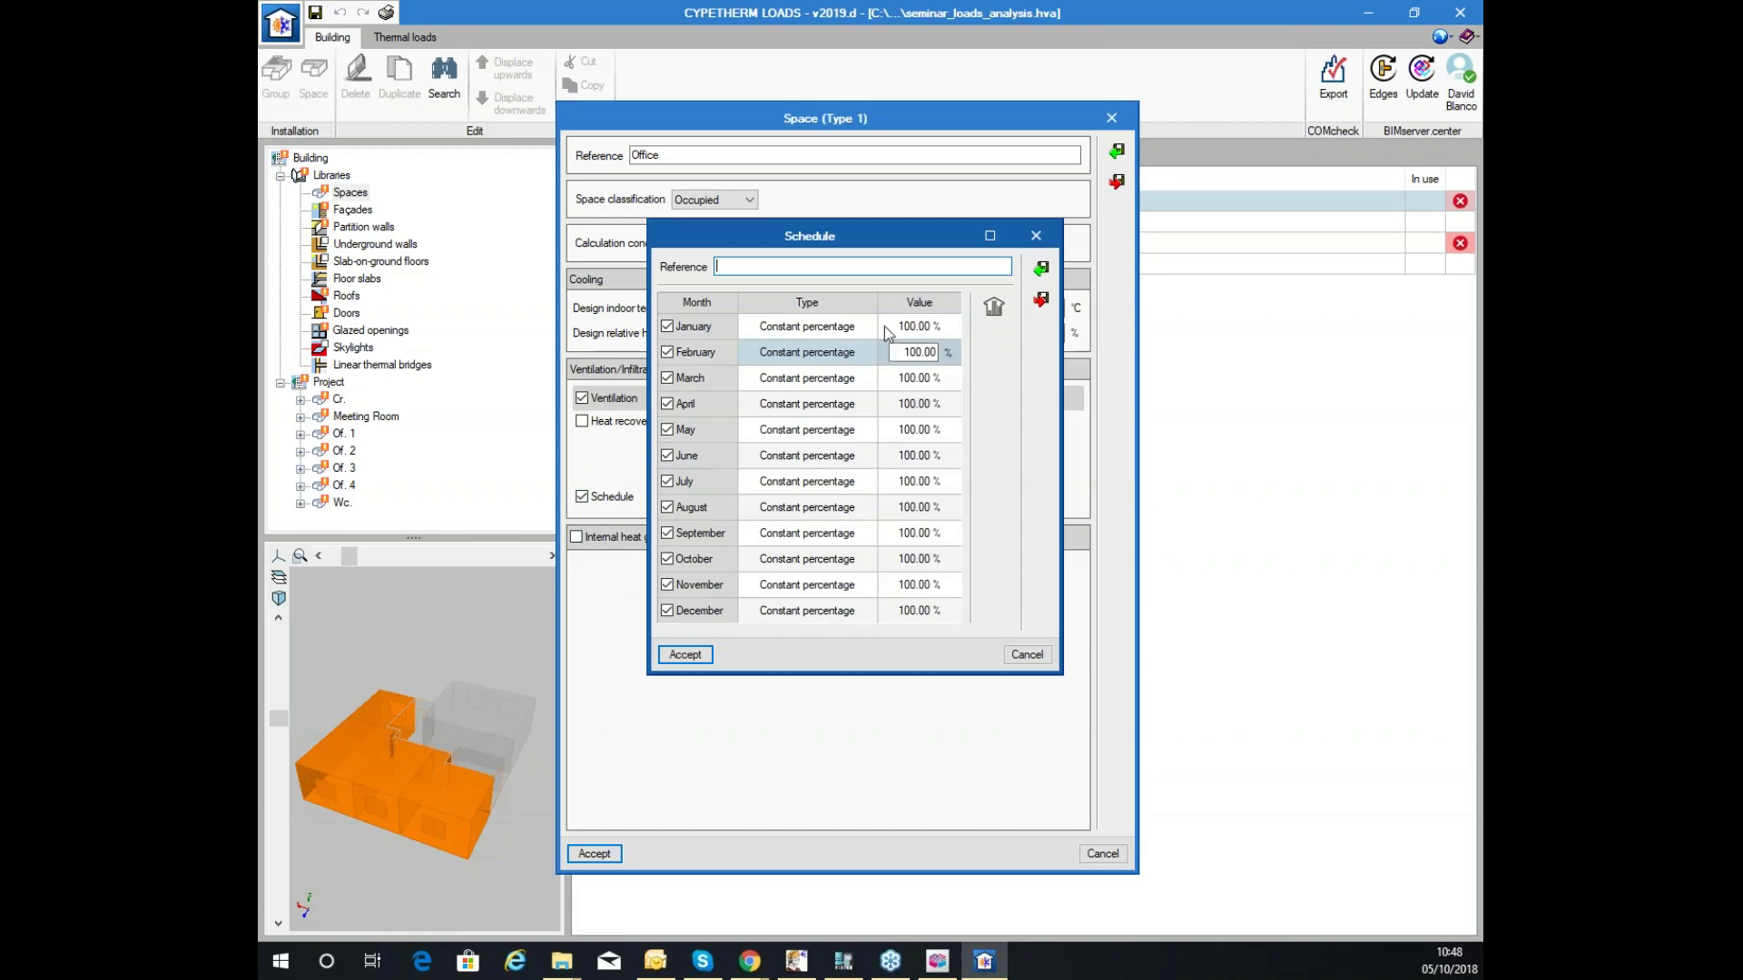
left_click(846, 326)
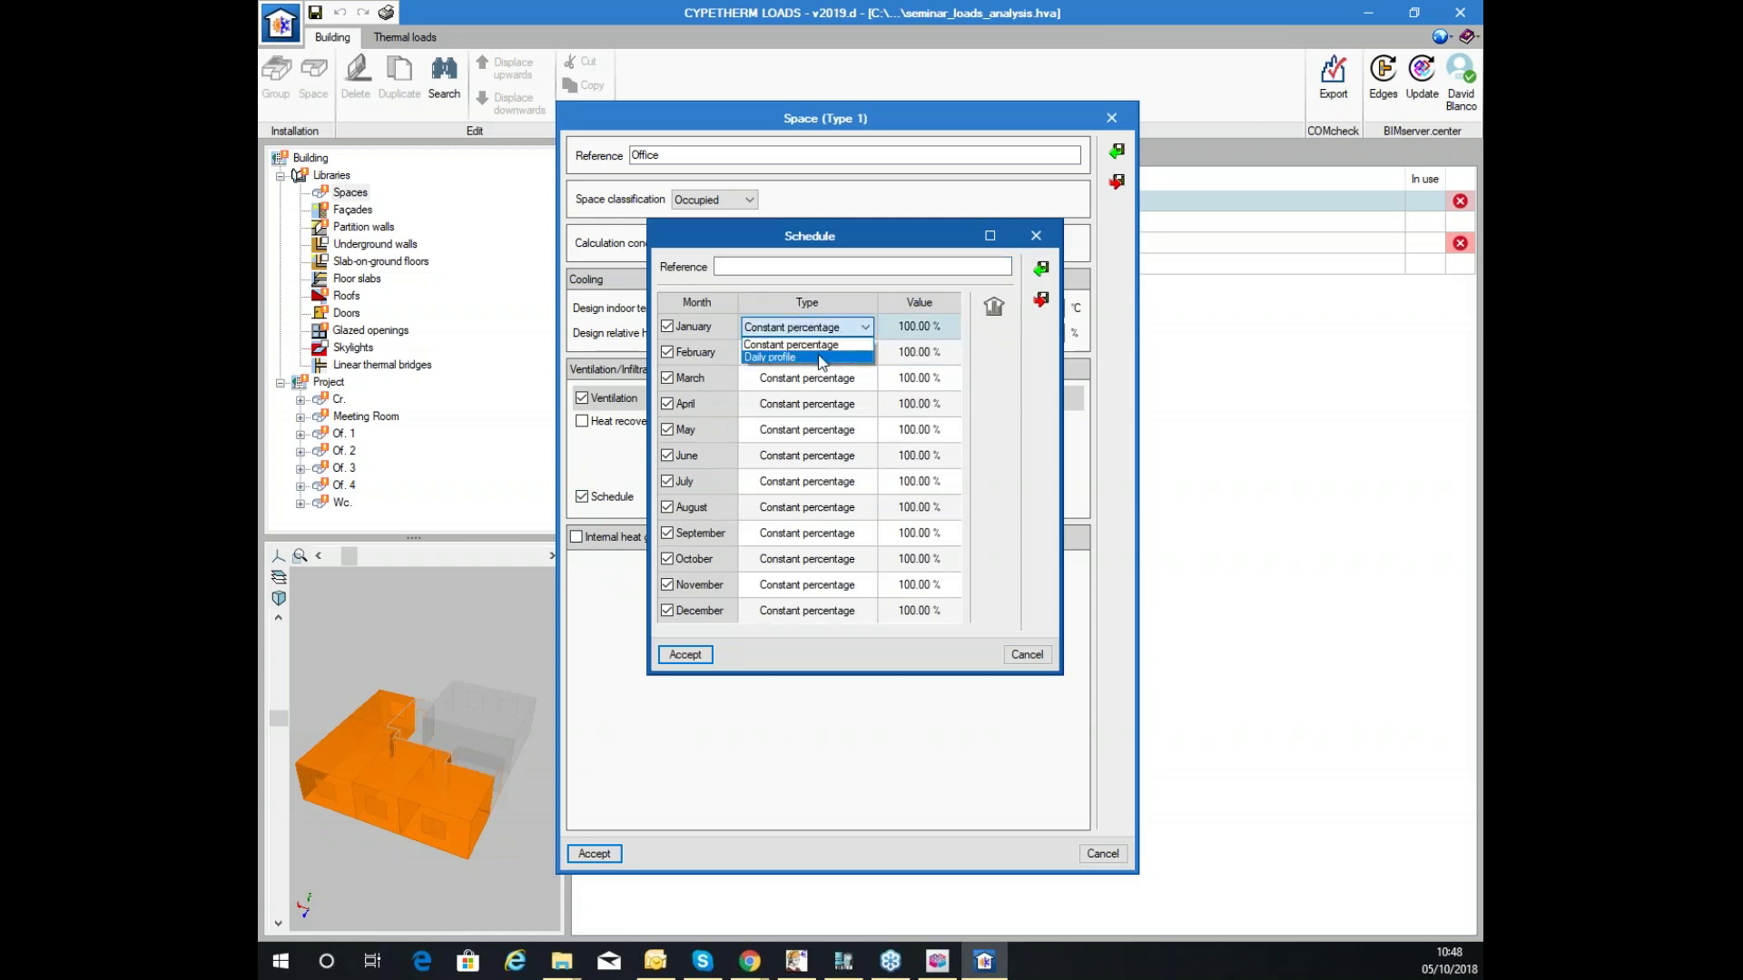
left_click(822, 358)
Create daily profile ddd with hourly bars such as 62%, 81%, 92% and 82%.
left_click(995, 308)
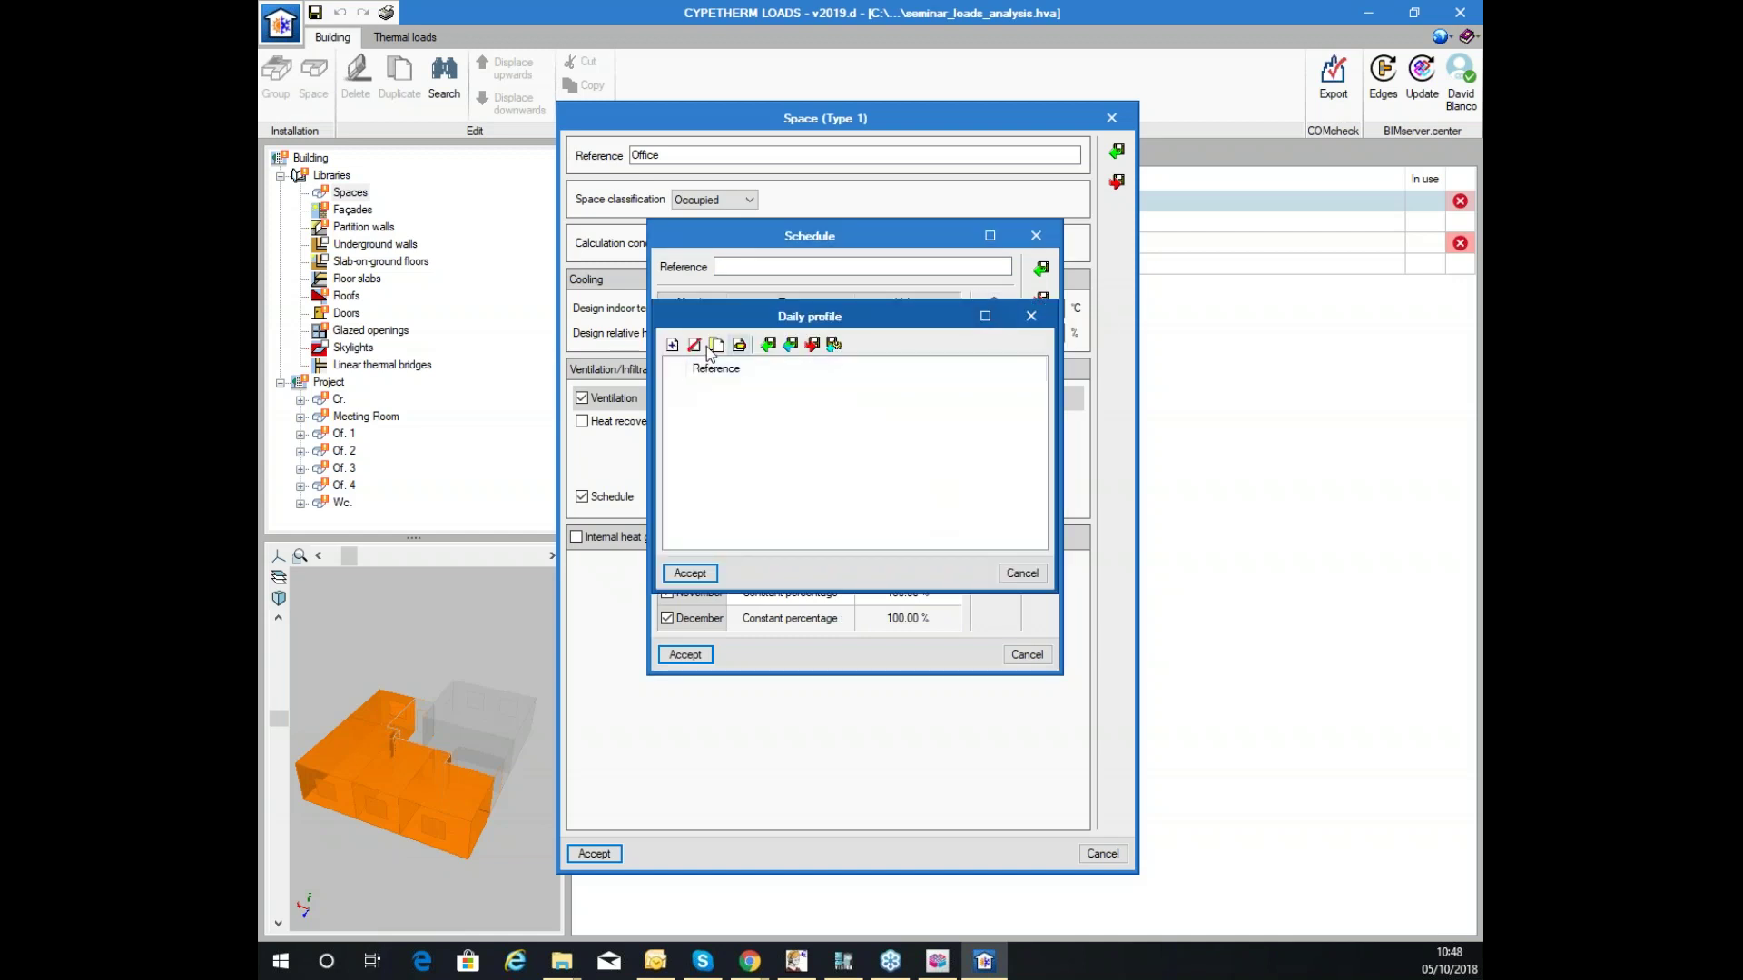
left_click(673, 347)
left_click(532, 390)
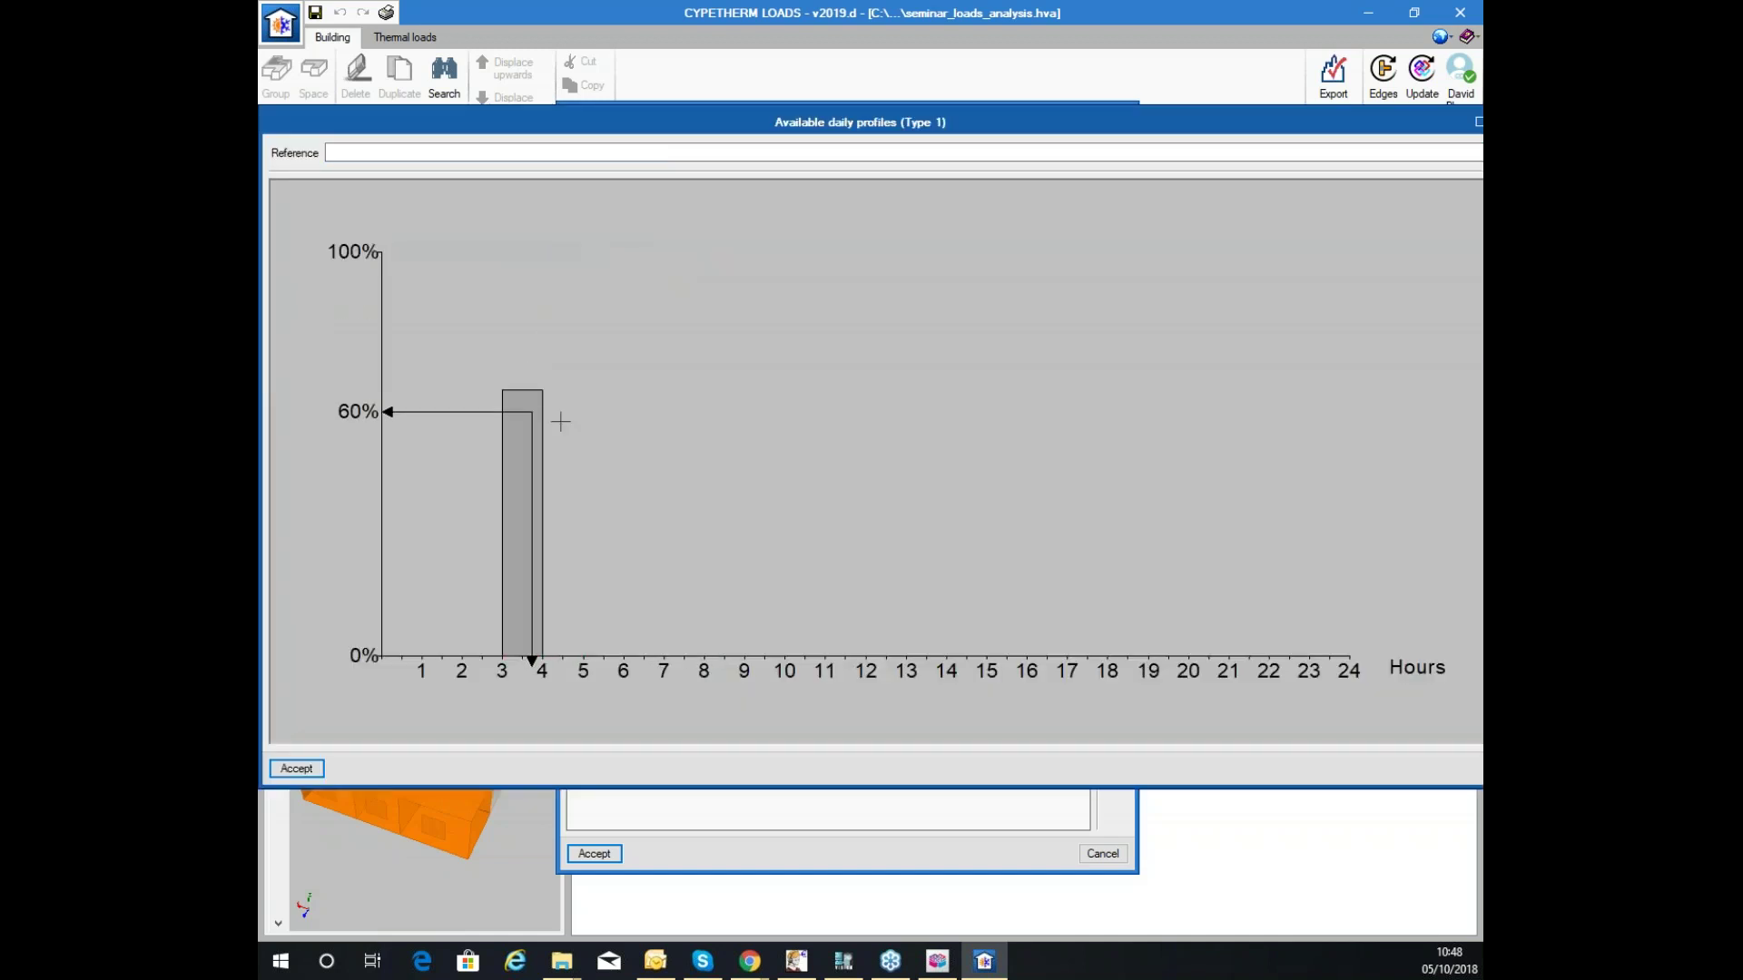
left_click(643, 434)
left_click(531, 482)
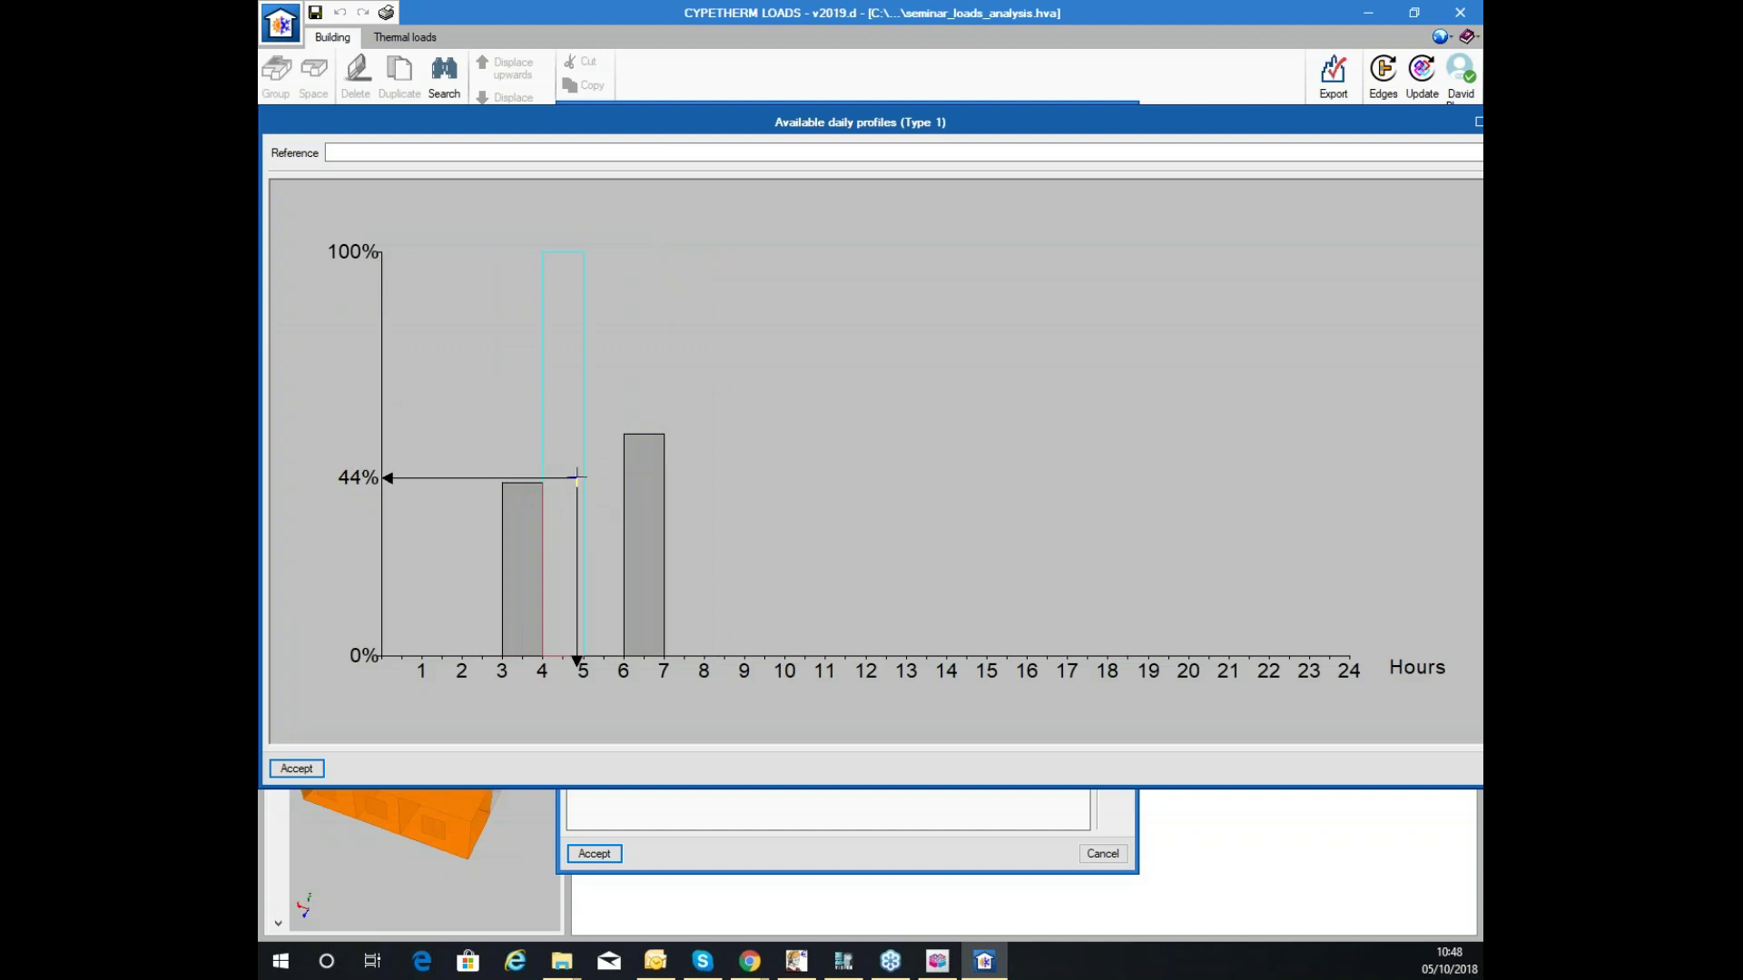
left_click(591, 406)
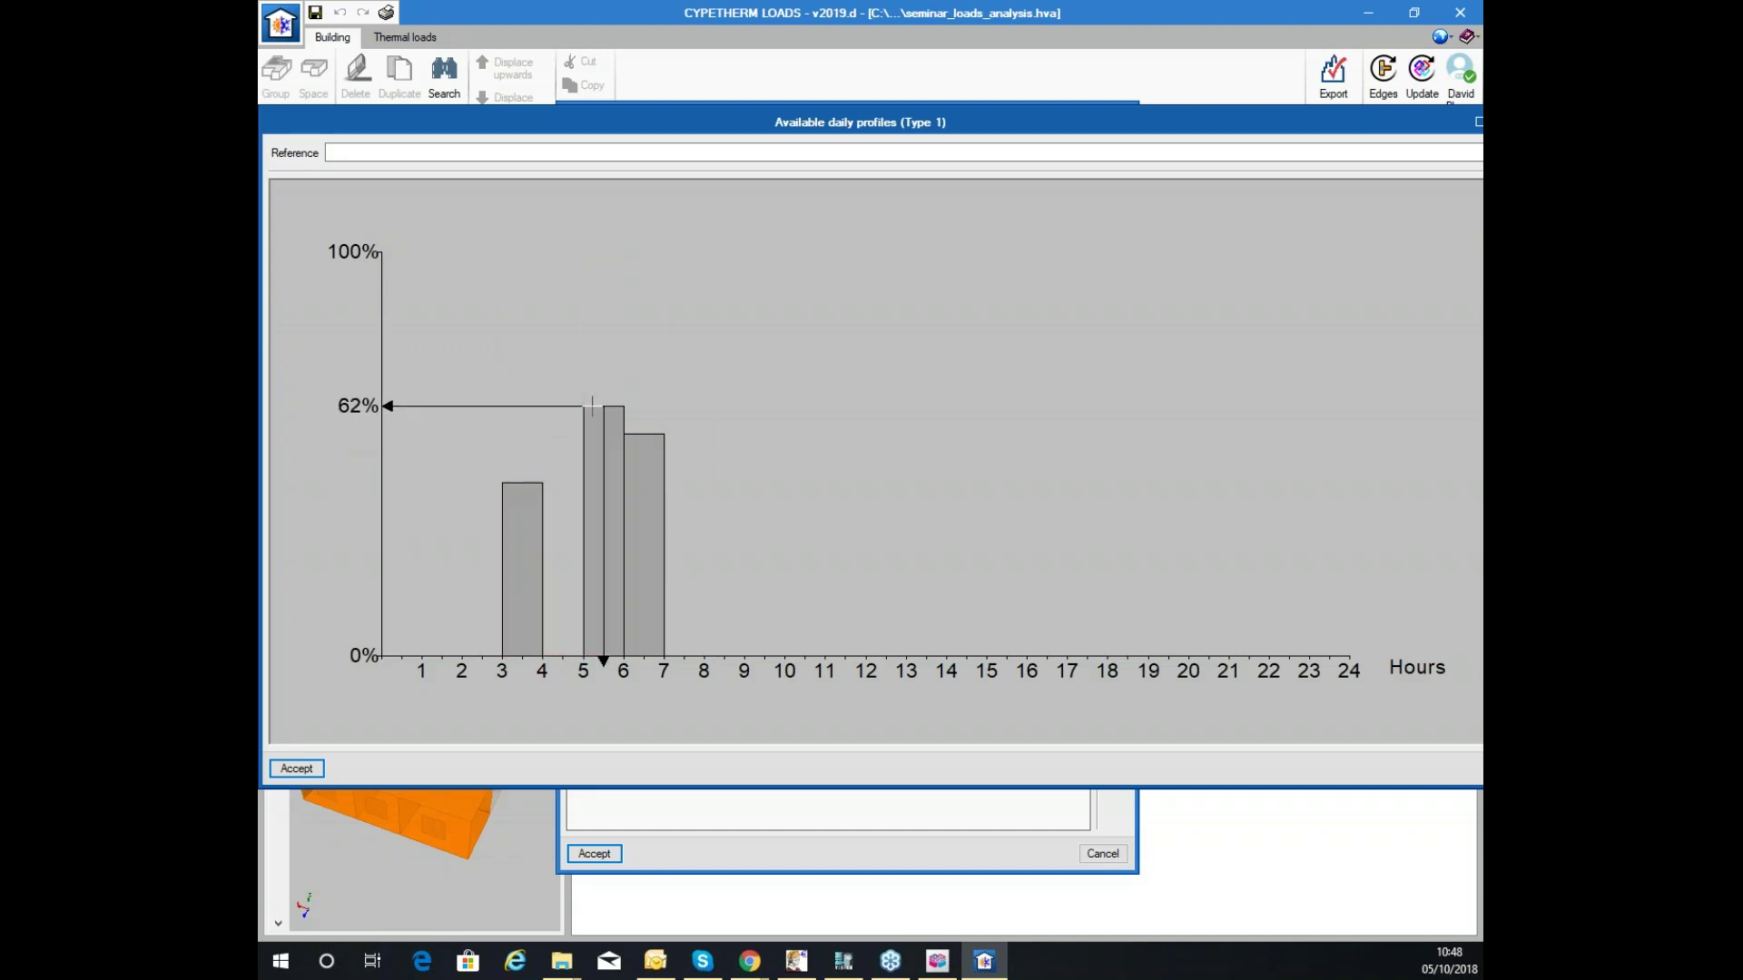
left_click(751, 410)
left_click(724, 329)
left_click(925, 338)
left_click(887, 284)
left_click(1006, 345)
left_click(1167, 325)
left_click(585, 154)
type("ddd")
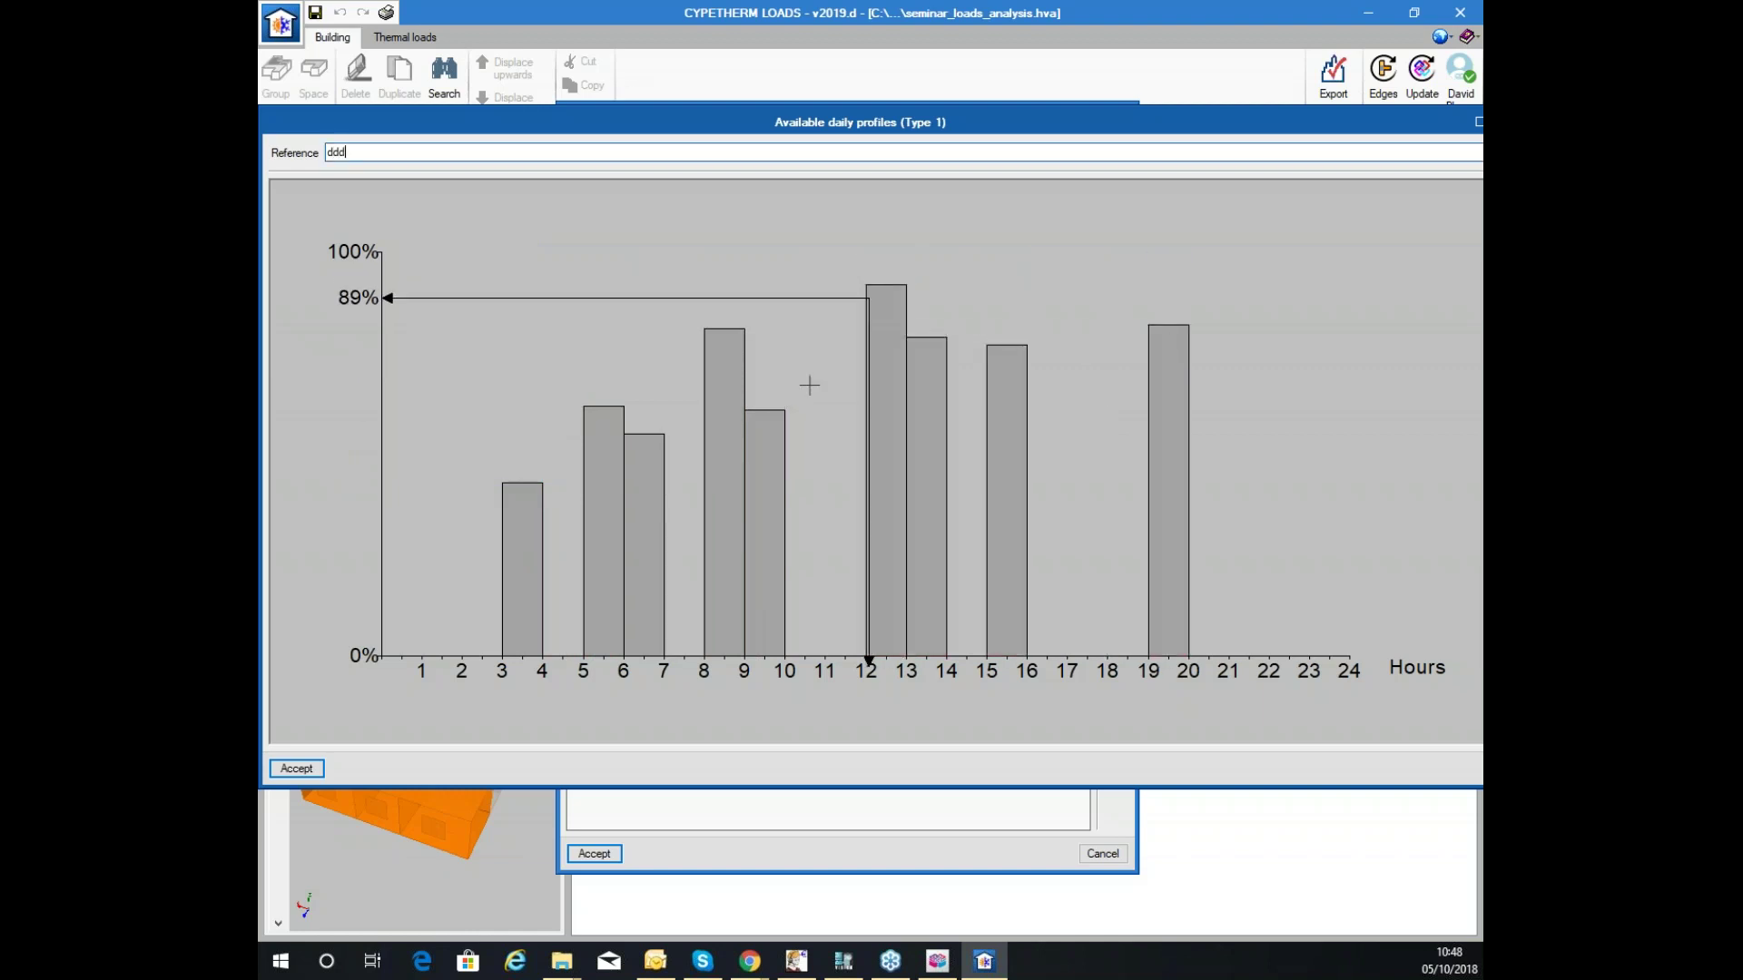
left_click(295, 768)
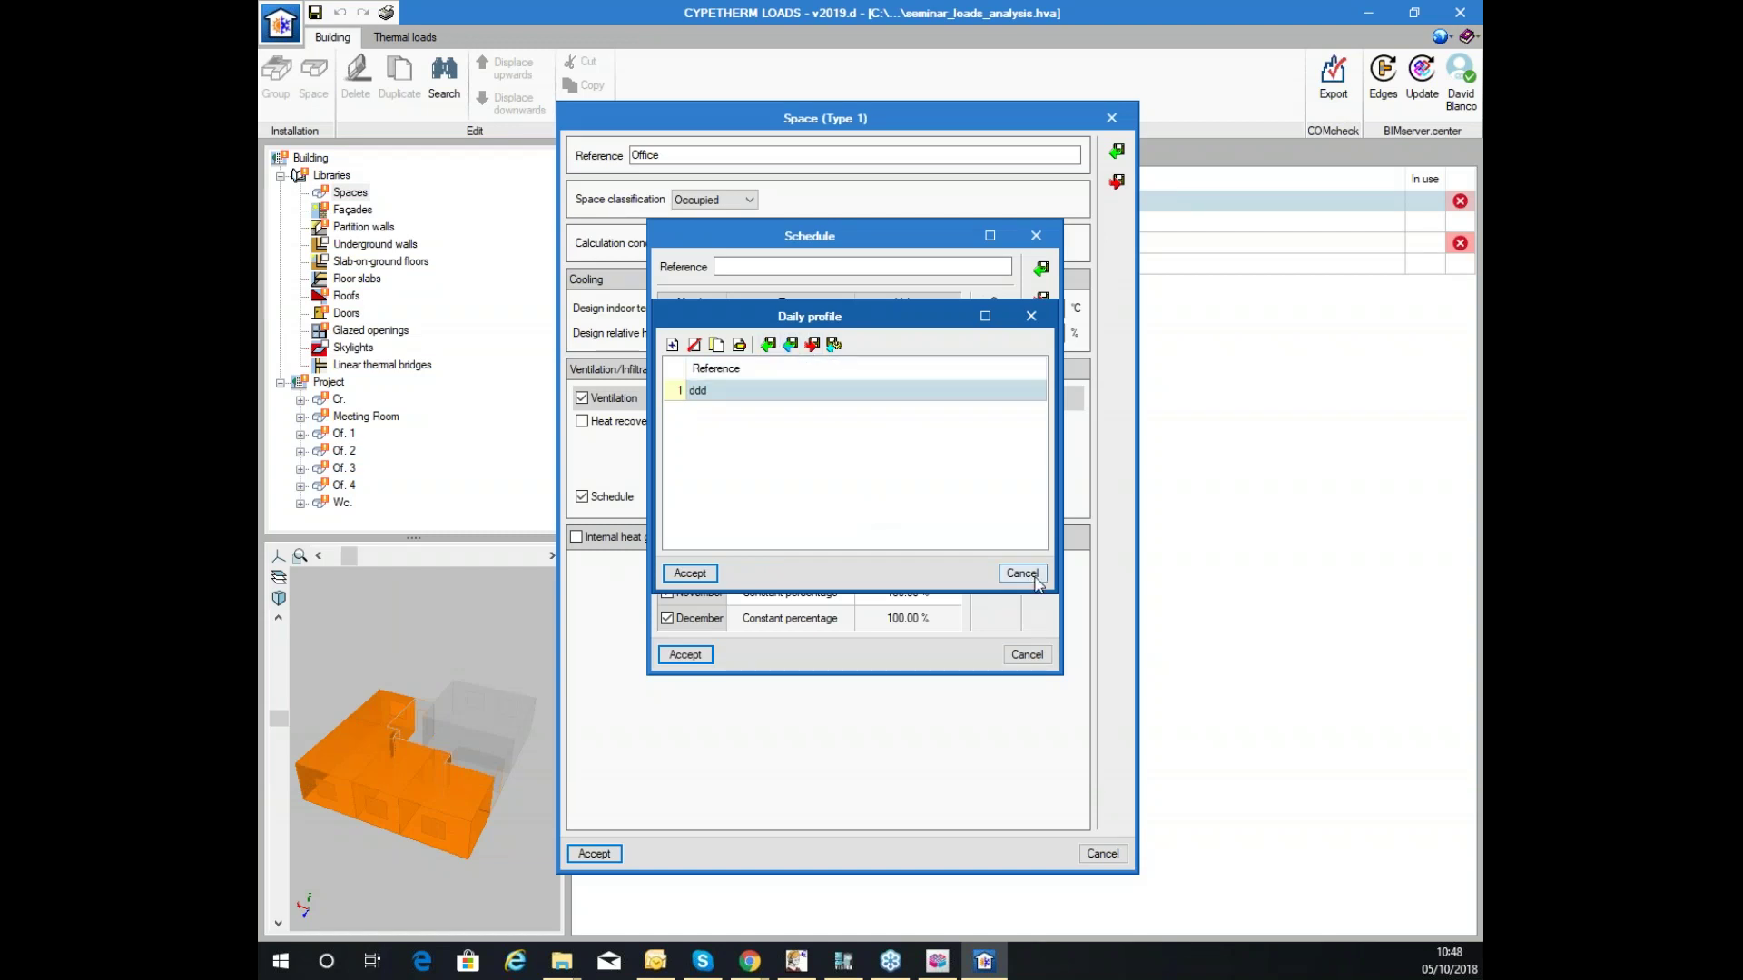
Apply Daily profile ddd to all twelve months, then close the schedule discarding it.
left_click(690, 573)
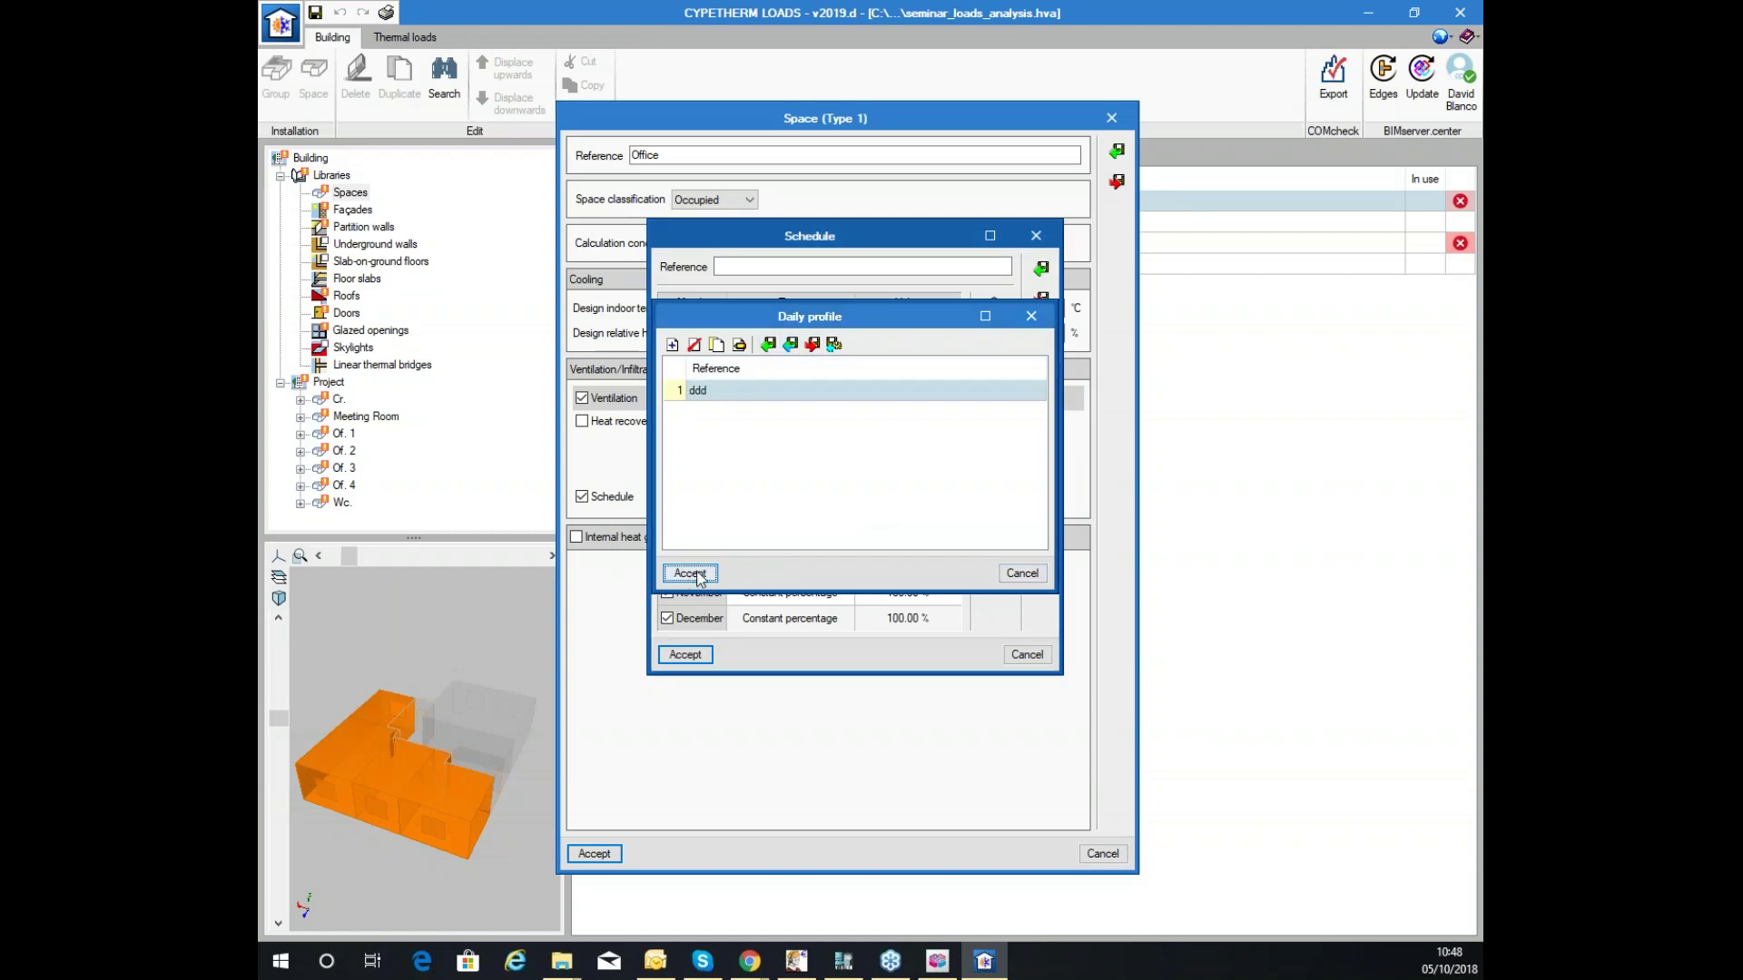
left_click_drag(831, 341, 781, 627)
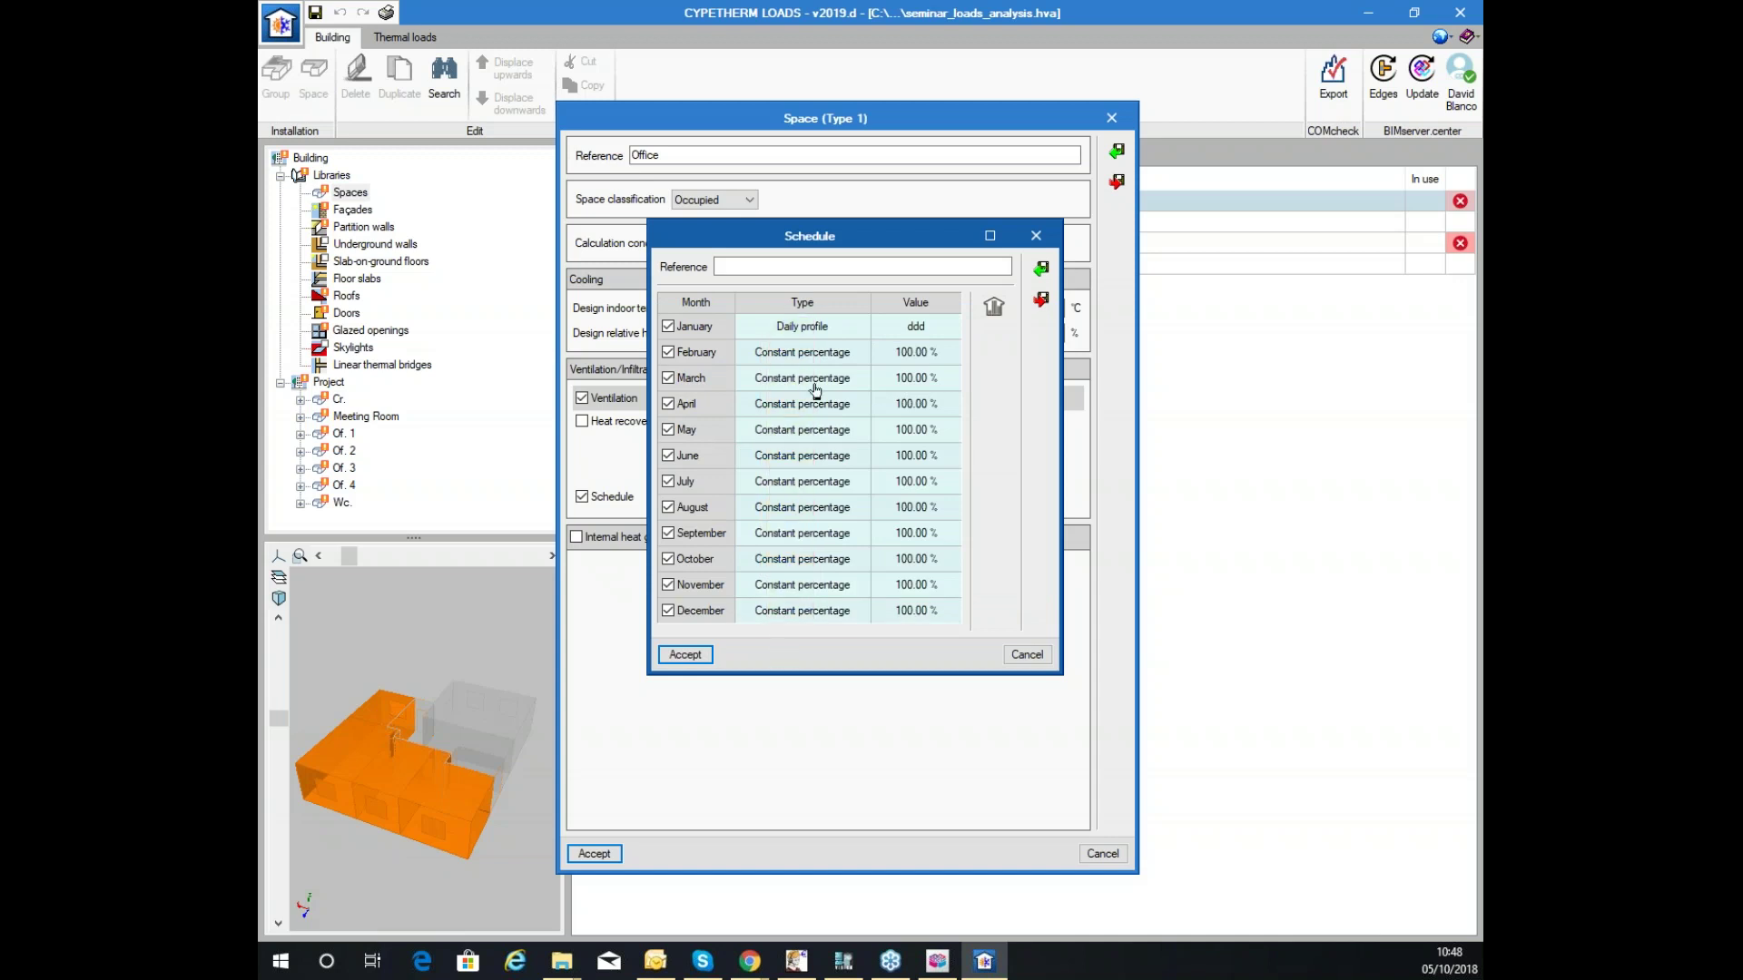
left_click(822, 331)
left_click(817, 328)
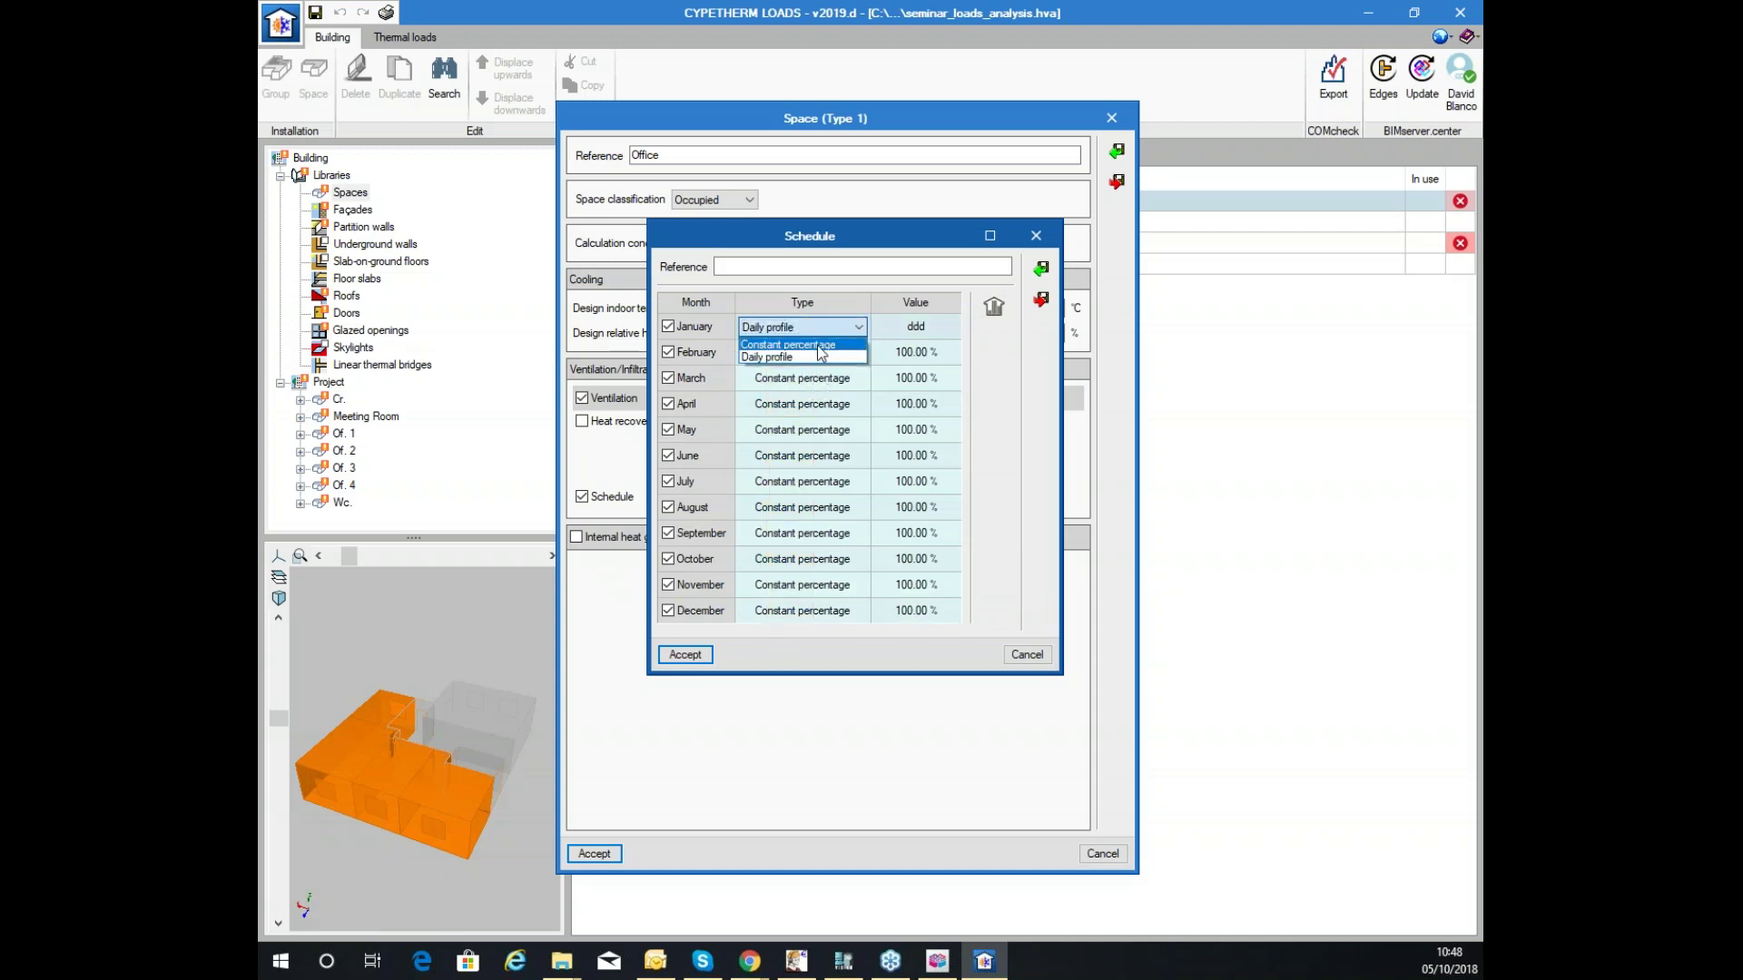
left_click(814, 358)
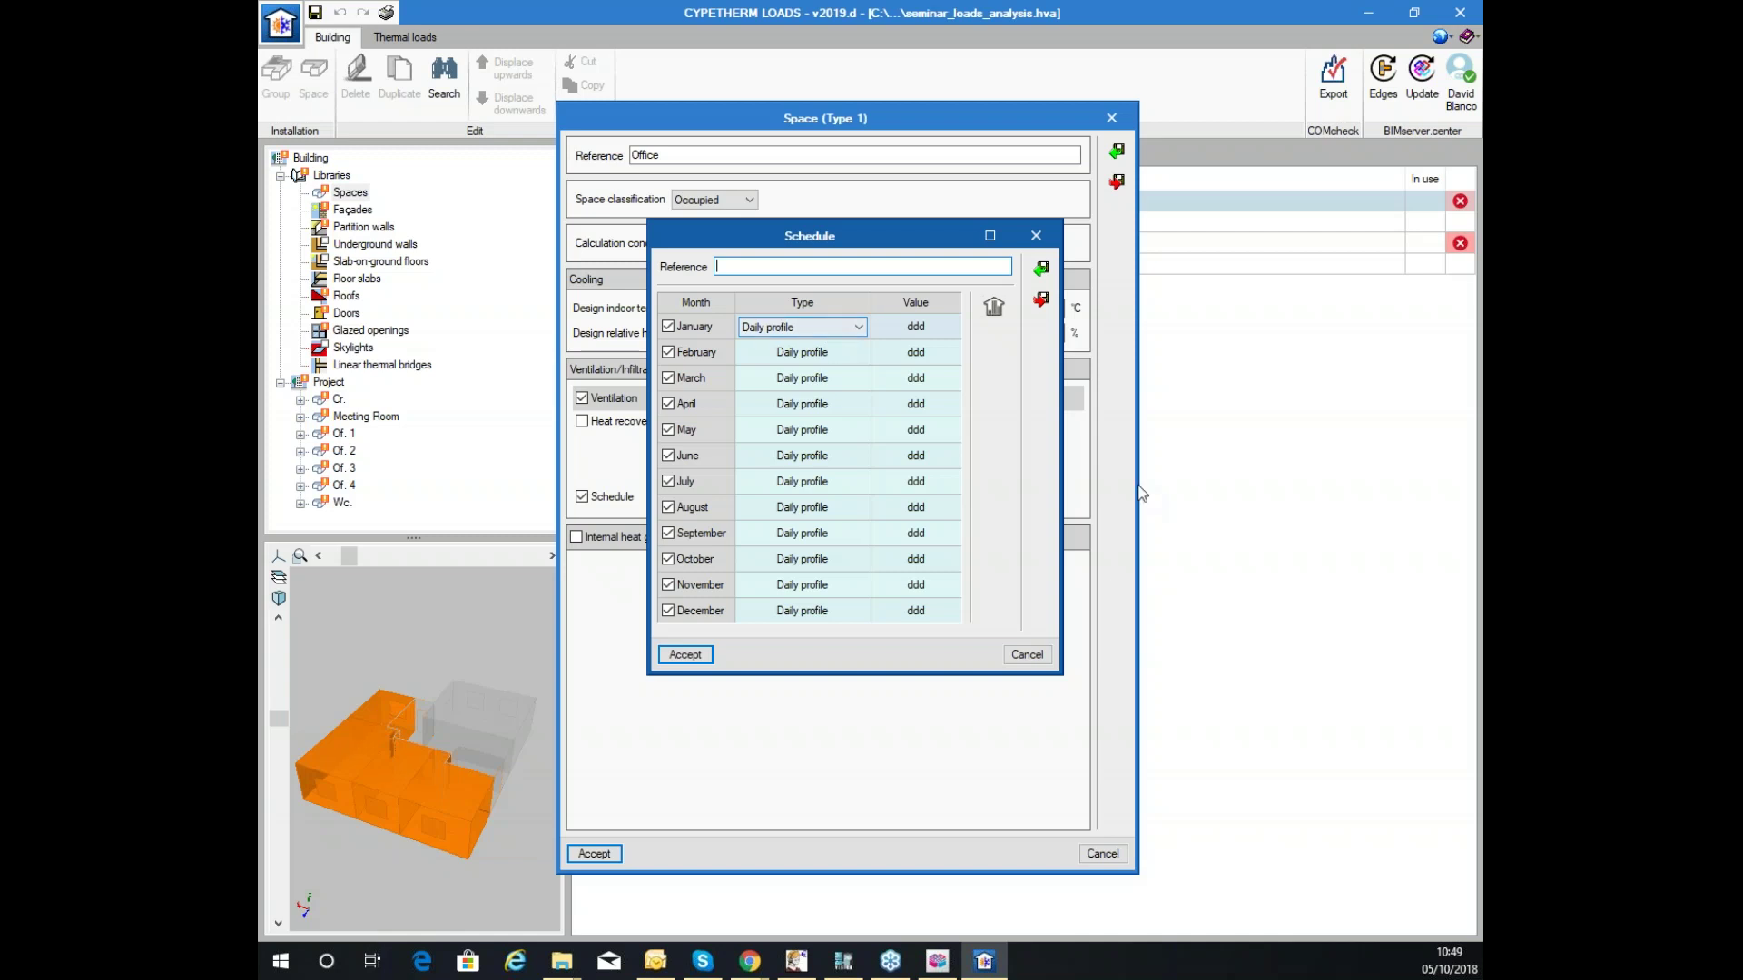
left_click(1028, 655)
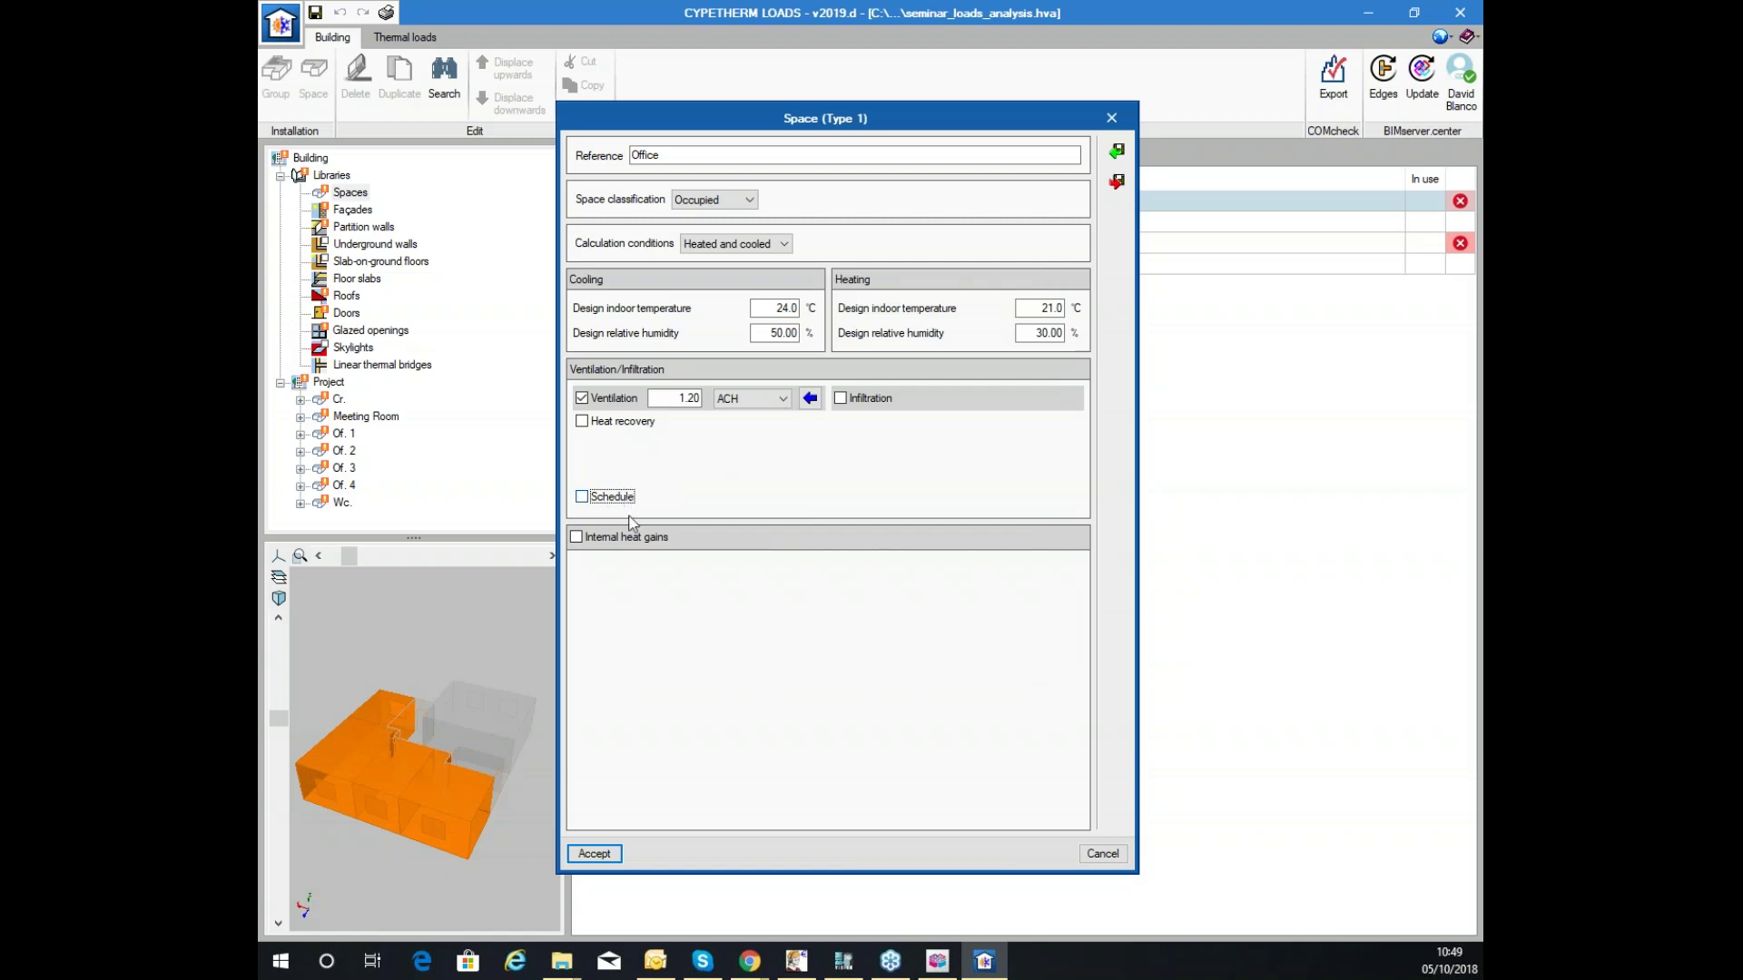
Turn on internal gains with occupants at the Office space density of 20.0 m²/person.
left_click(576, 538)
left_click(603, 573)
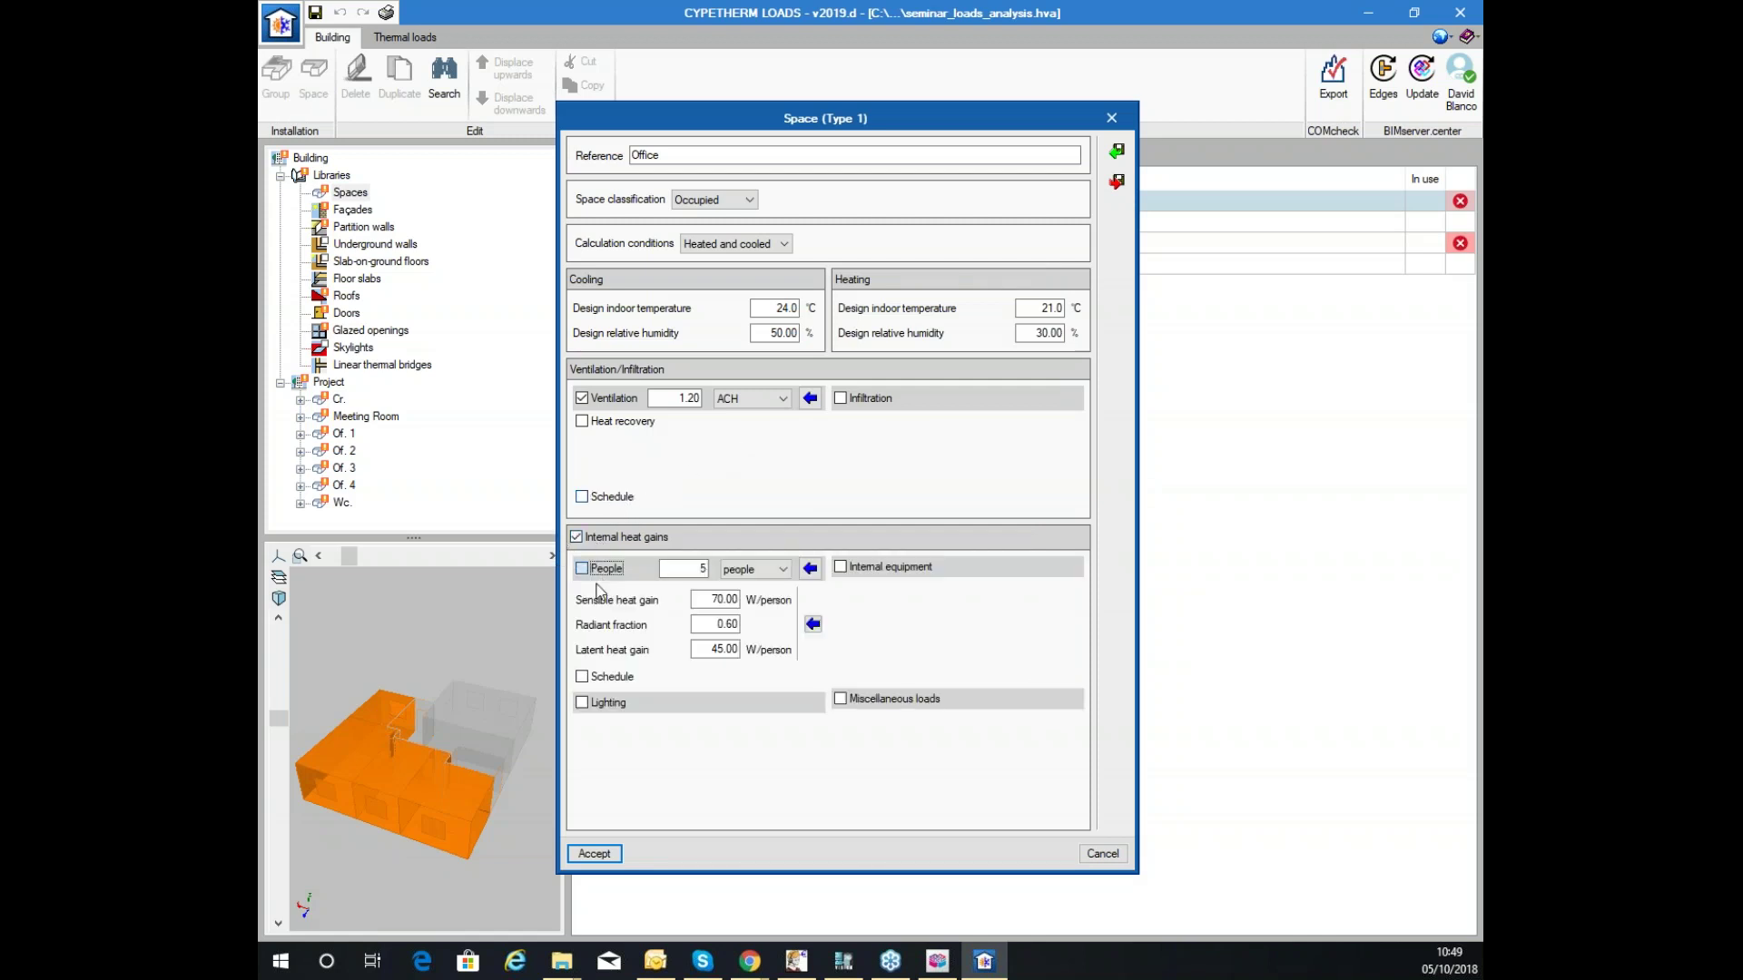
left_click(810, 568)
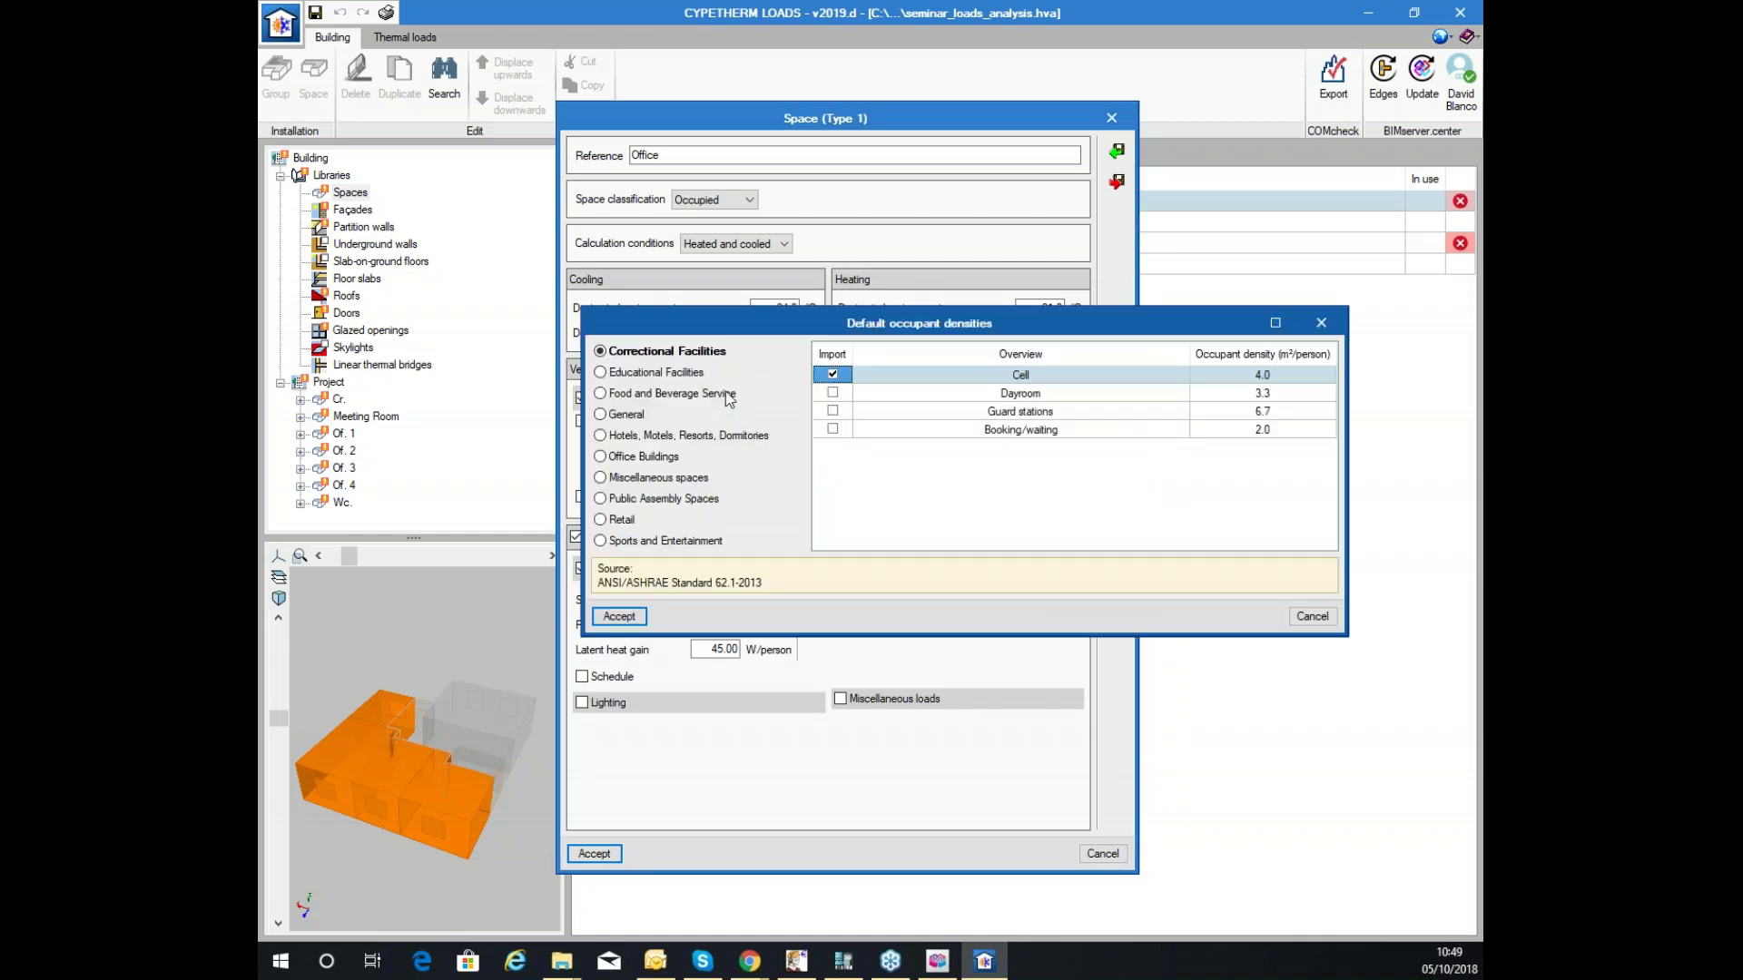
left_click(643, 456)
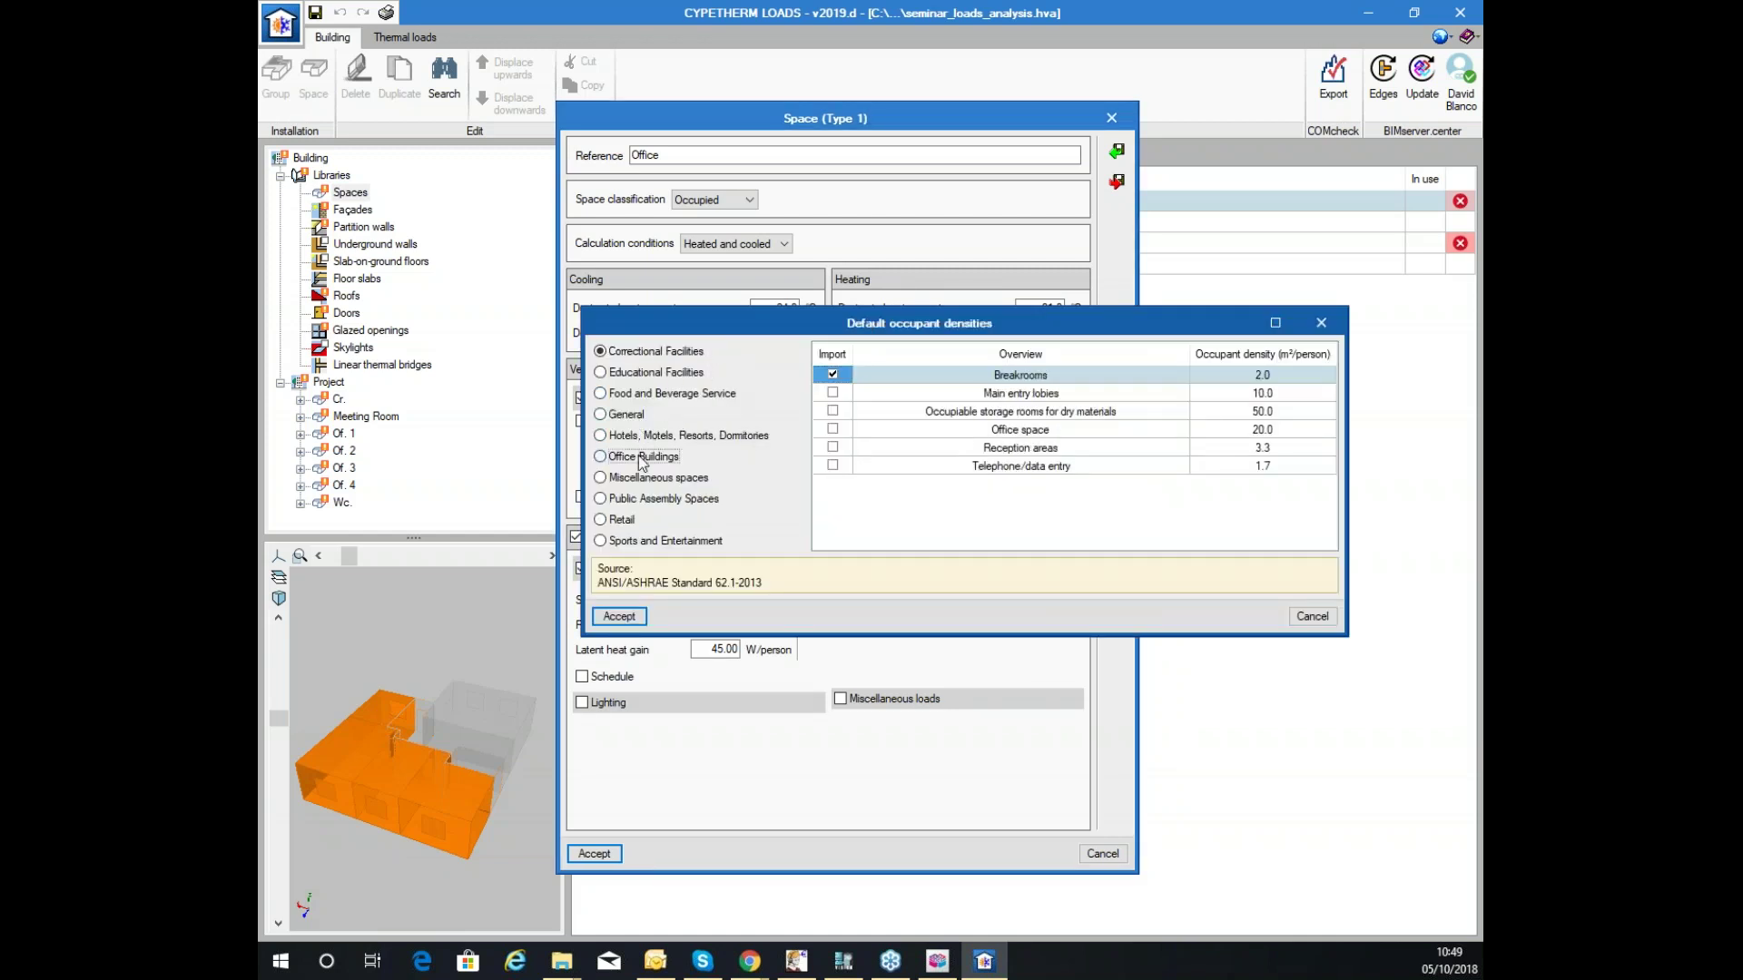
left_click(871, 430)
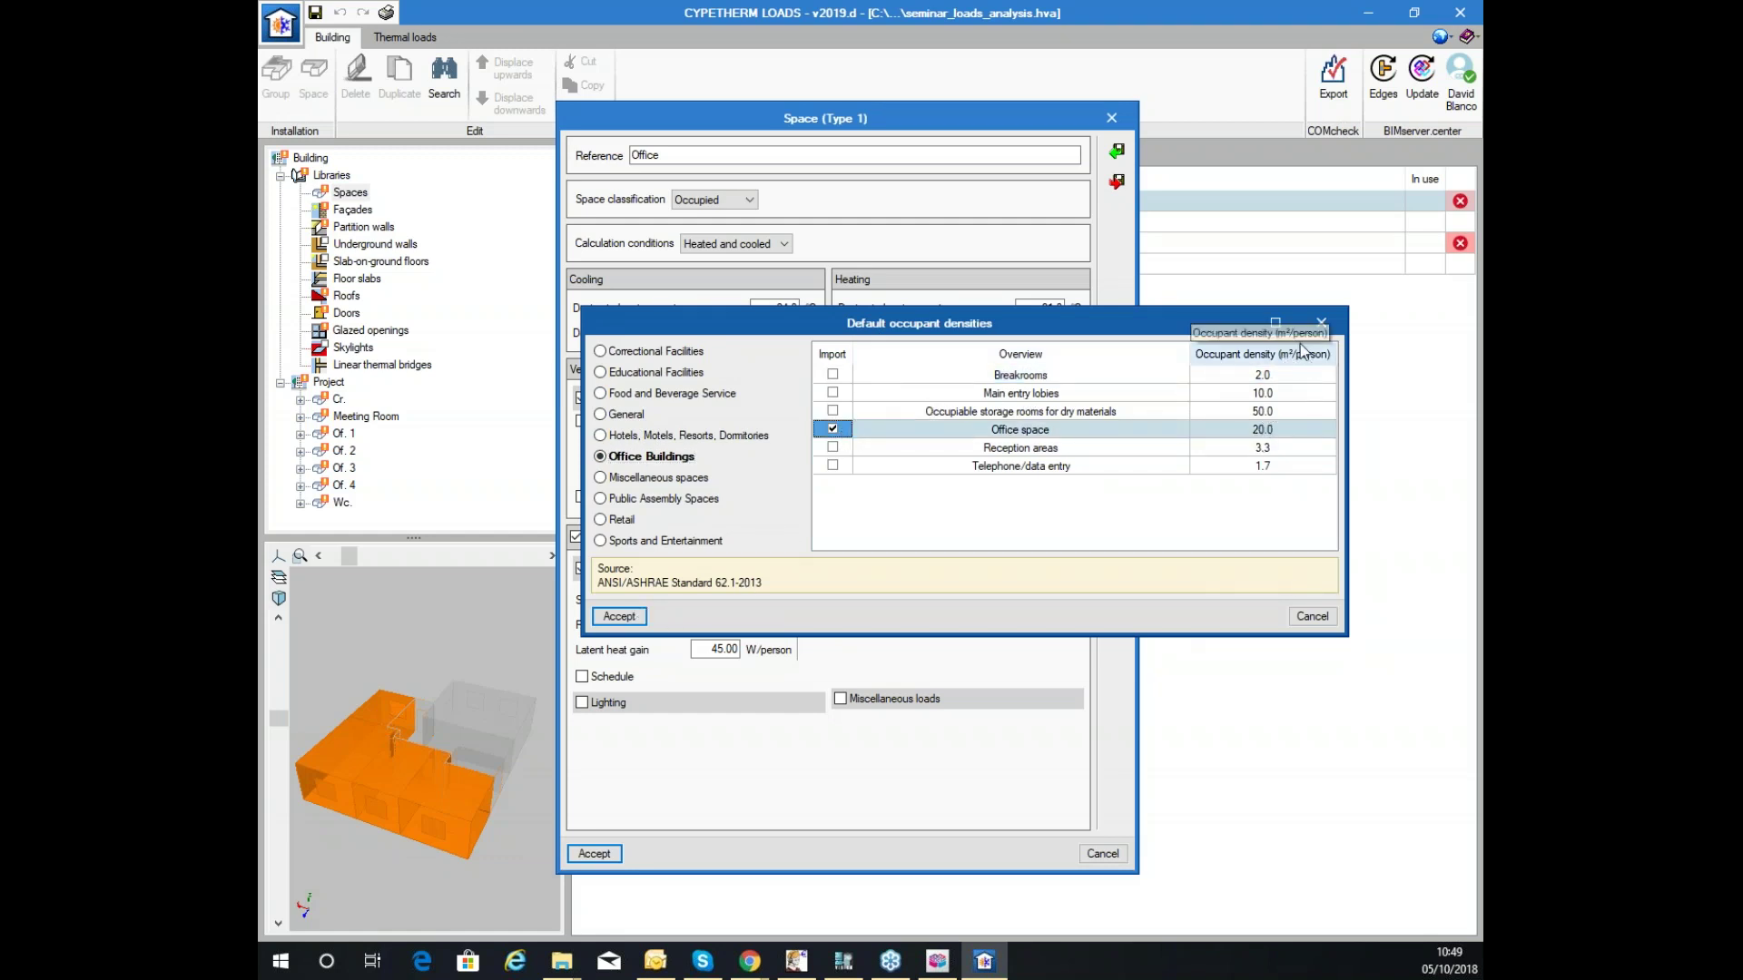
left_click(619, 616)
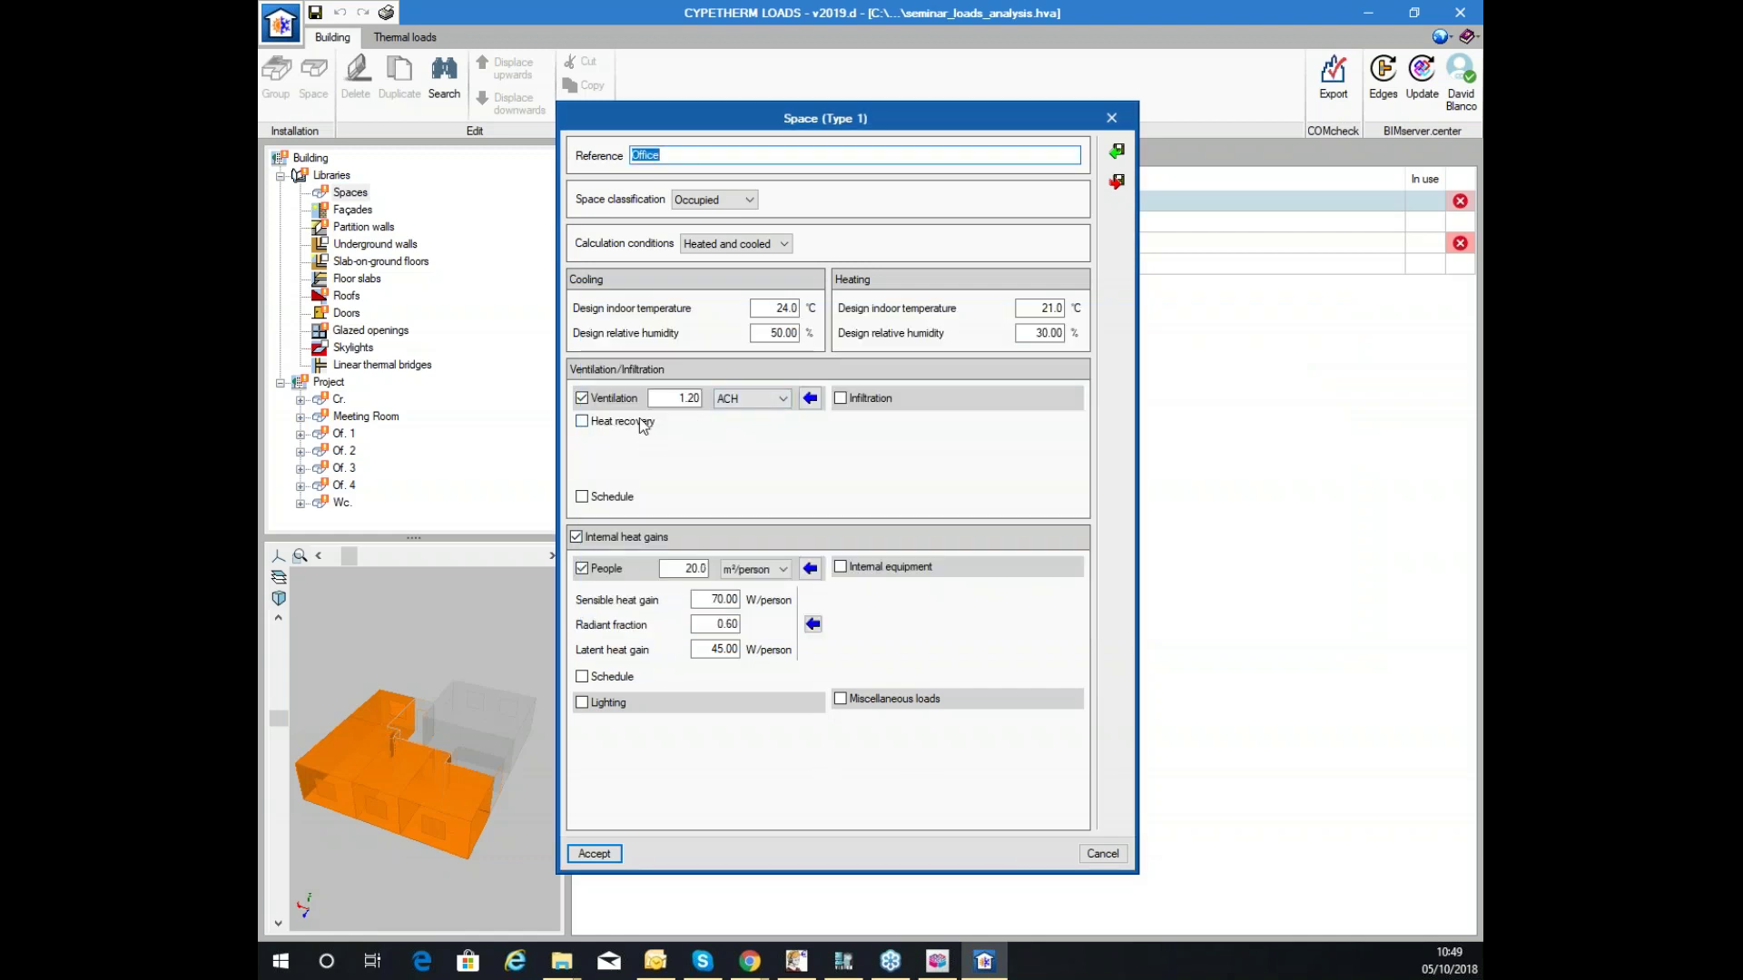
Review the occupant sensible and latent gains and the activity presets without applying any.
left_click(715, 599)
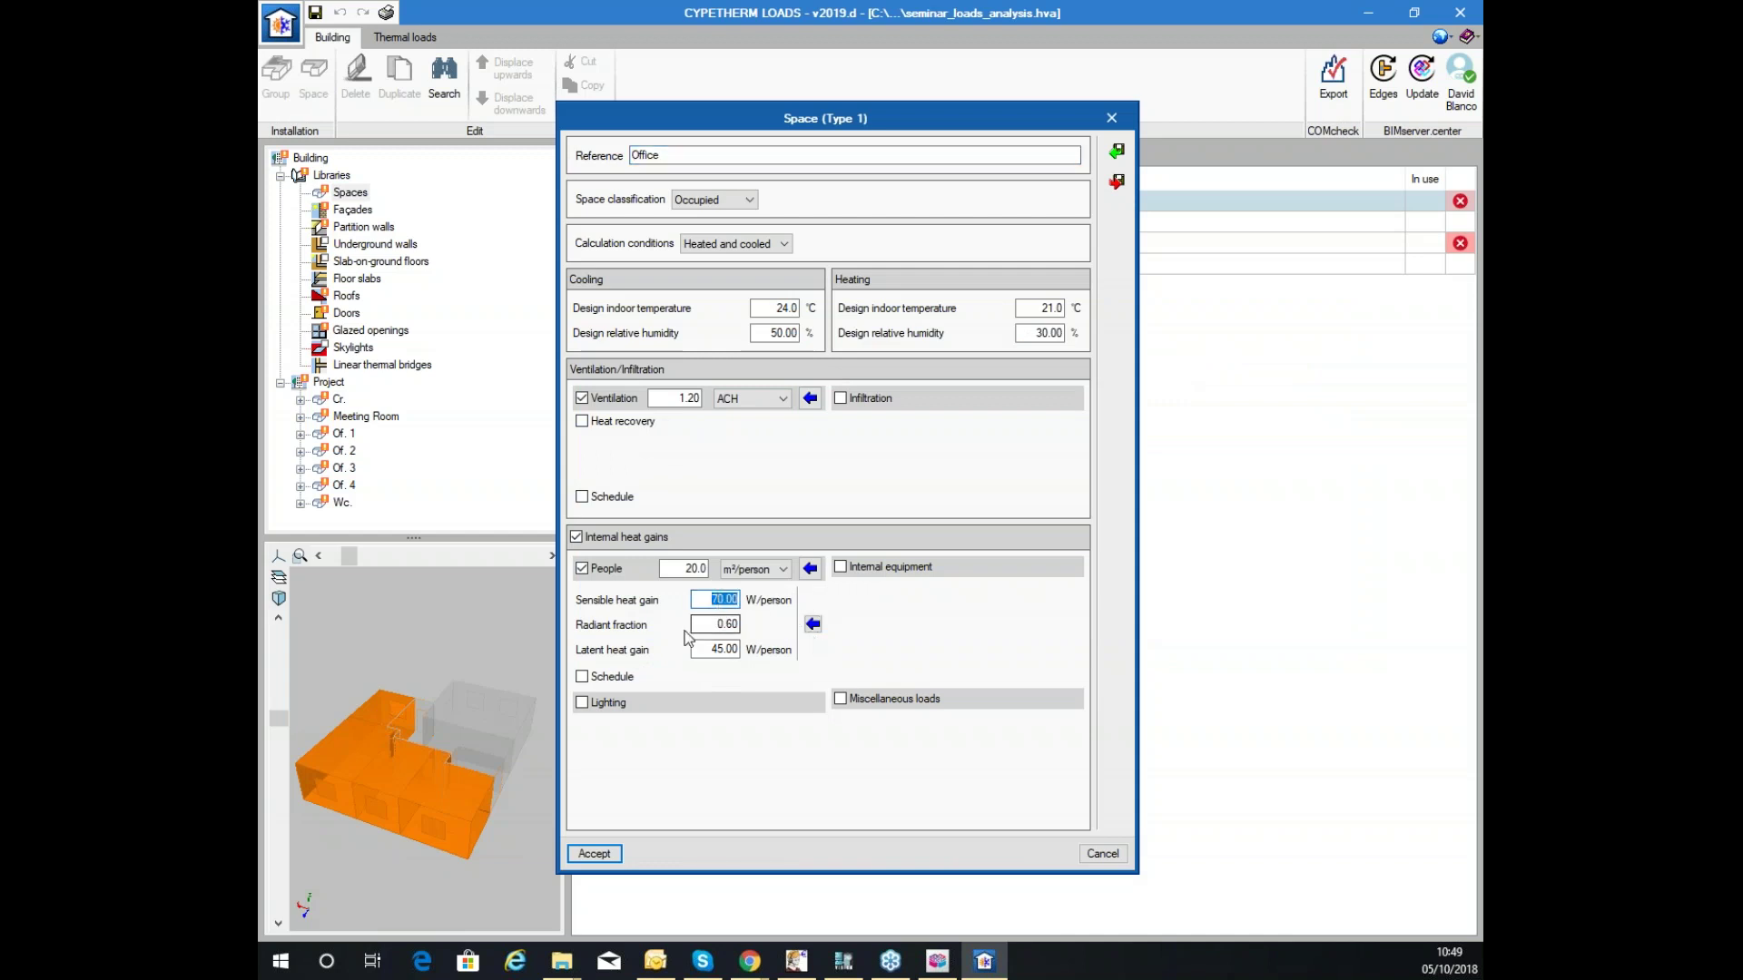
key("Tab")
left_click(717, 647)
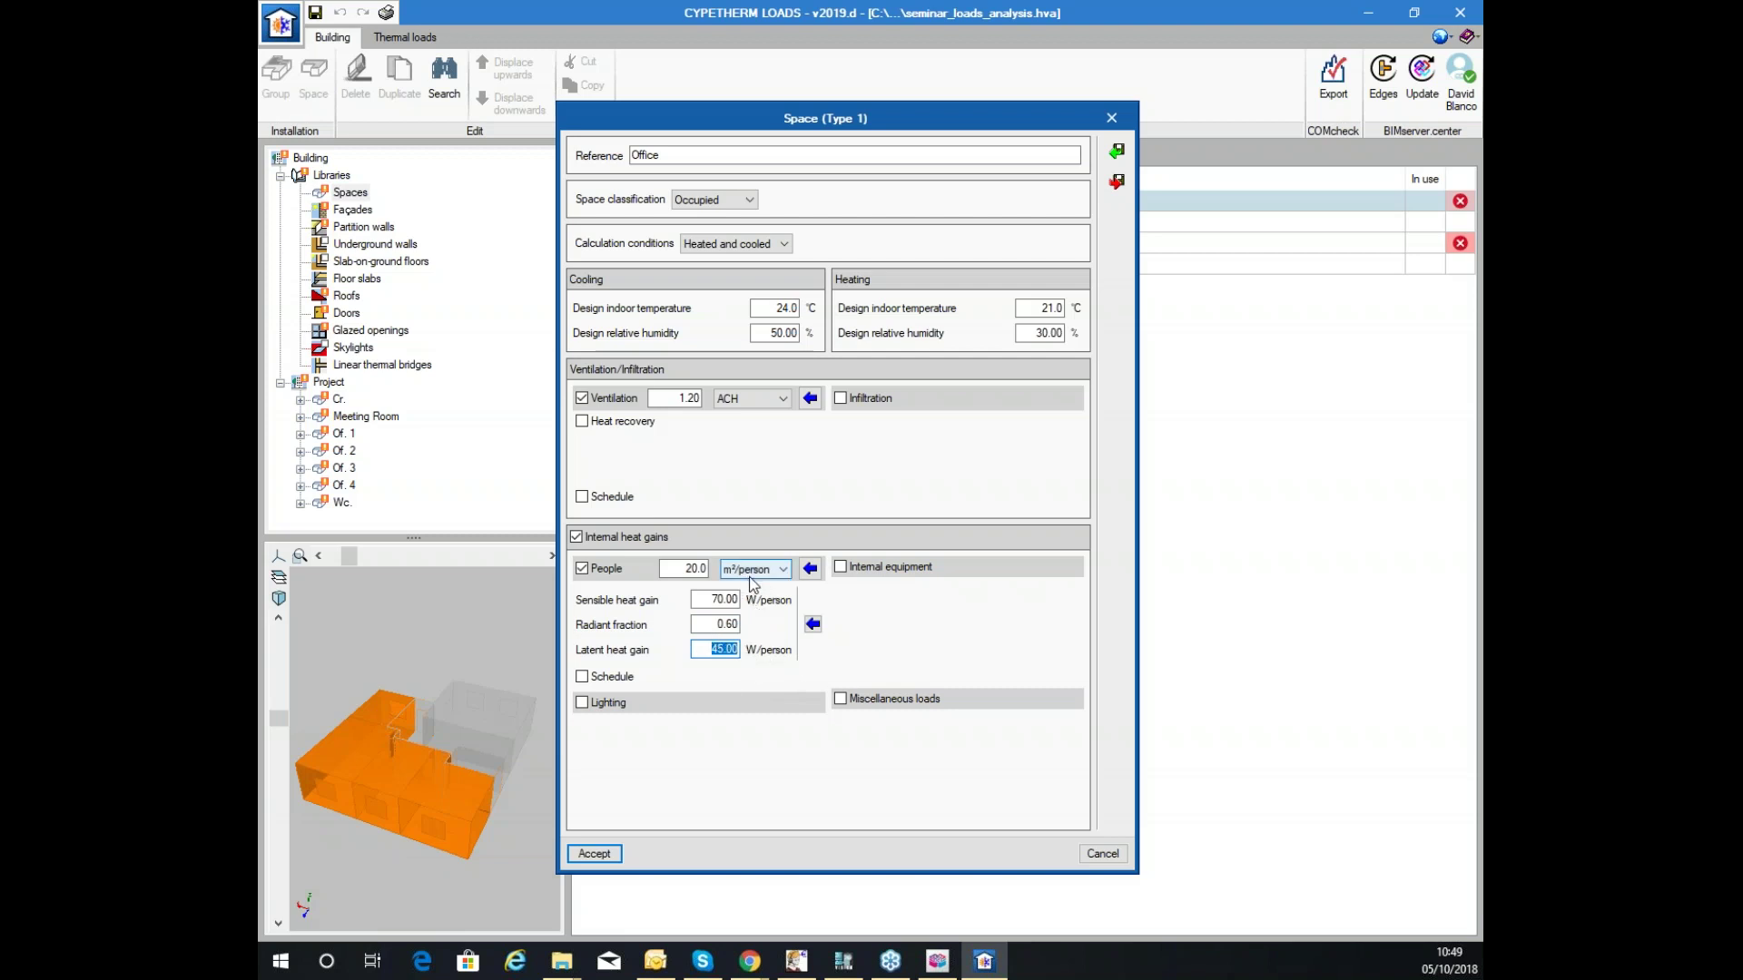
left_click(812, 624)
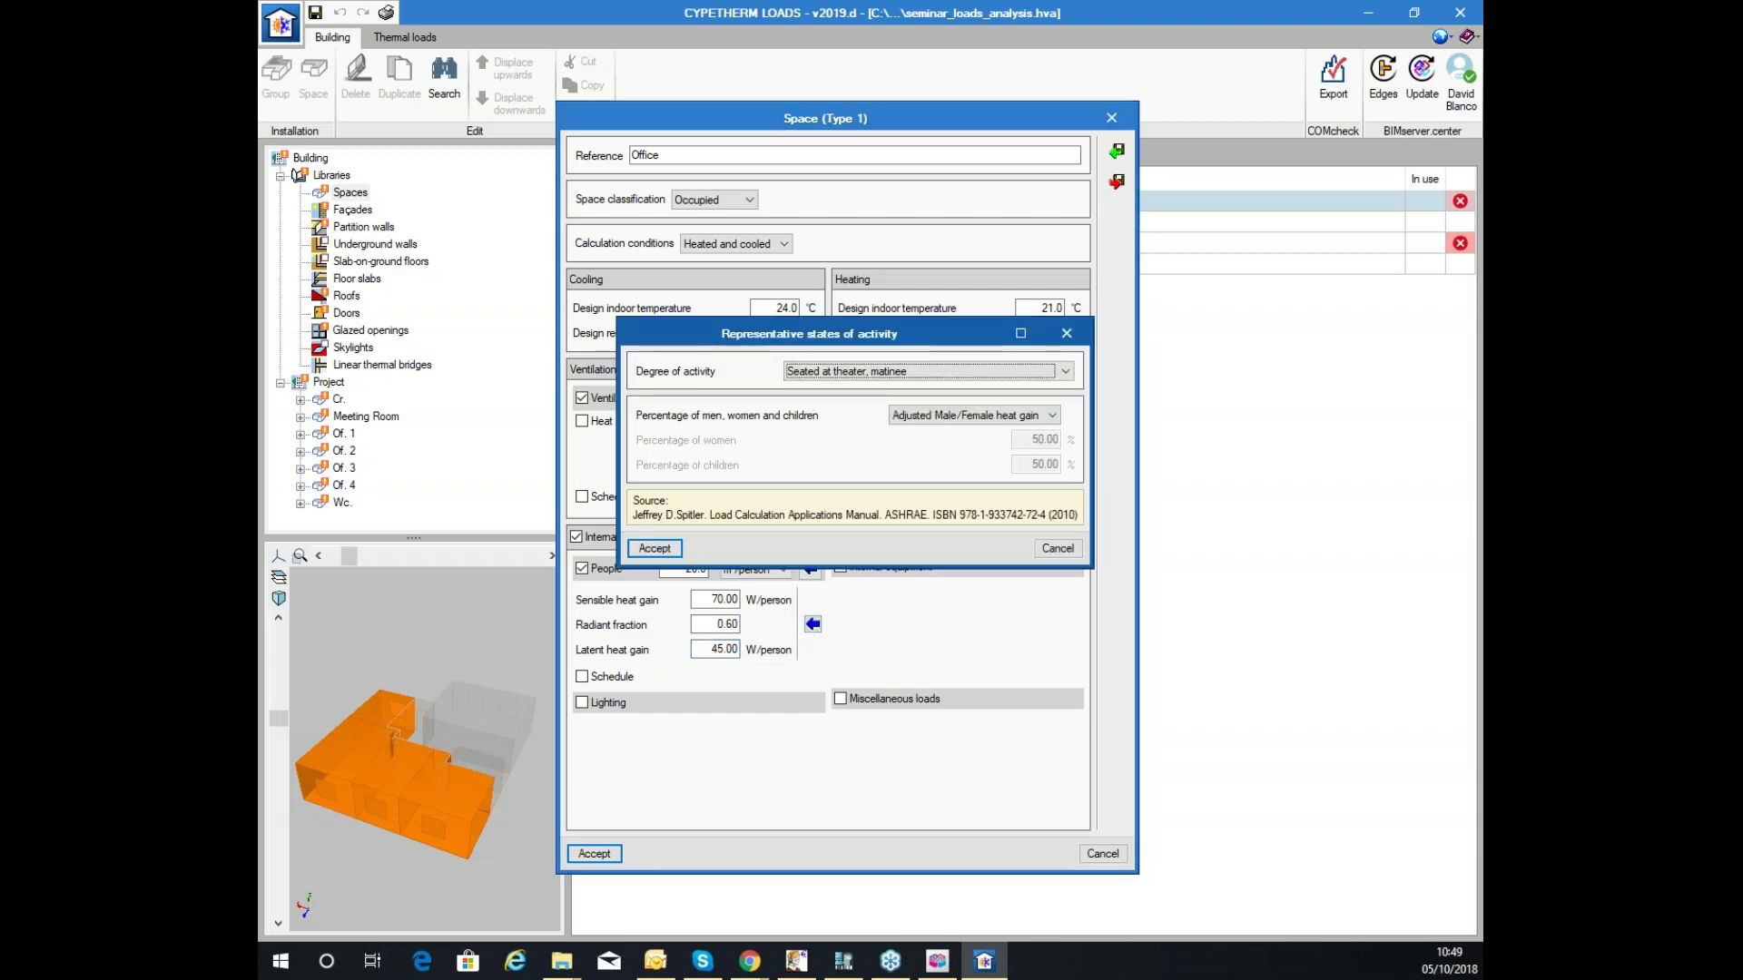
left_click(918, 372)
left_click(814, 370)
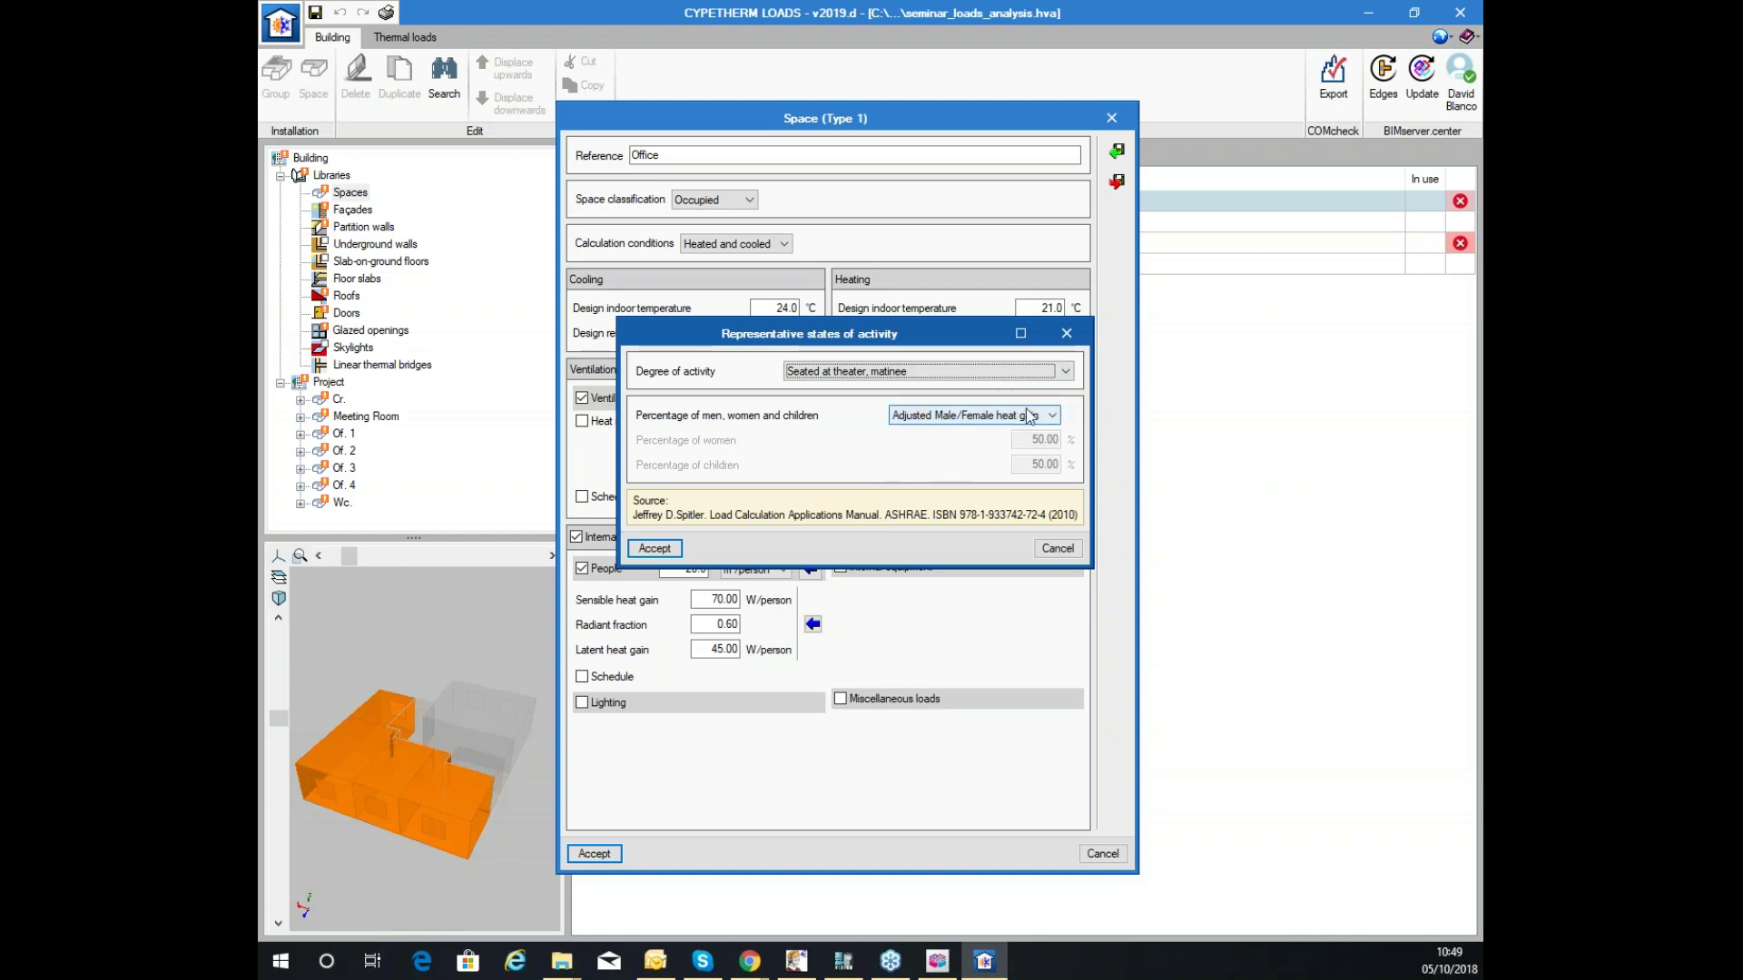
left_click(1057, 548)
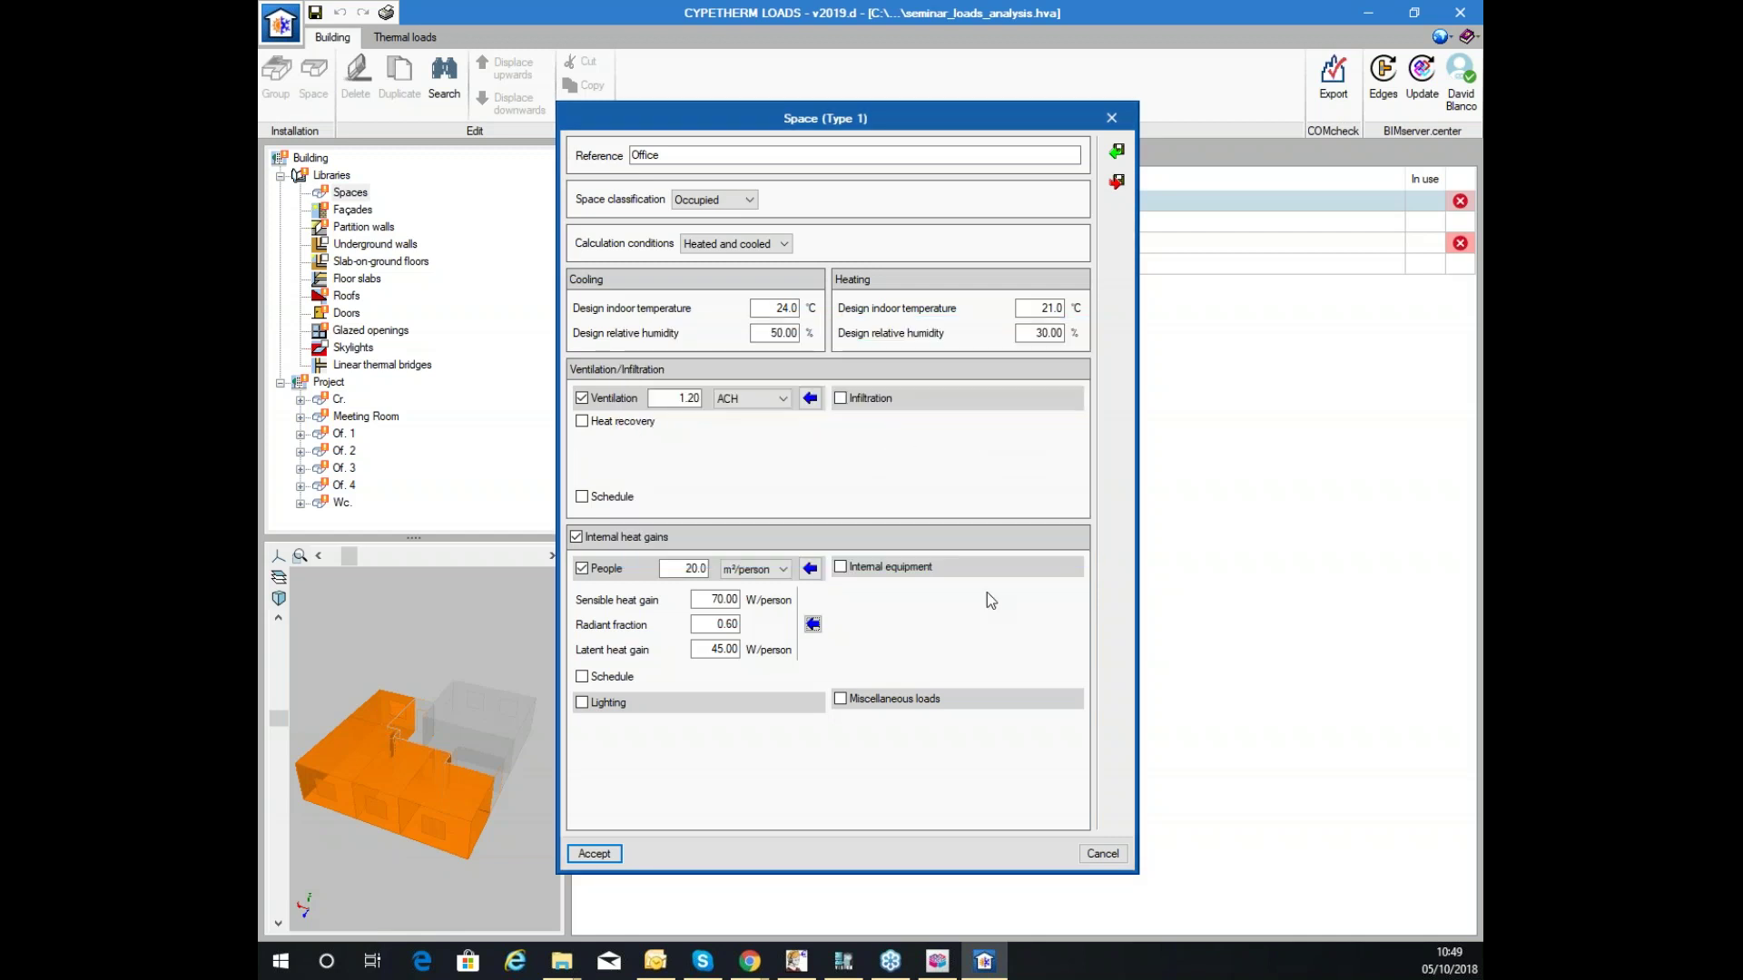
Add equipment gains of 89 W sensible, 0.7 radiant, 120 W latent, and enable lighting gains.
left_click(867, 567)
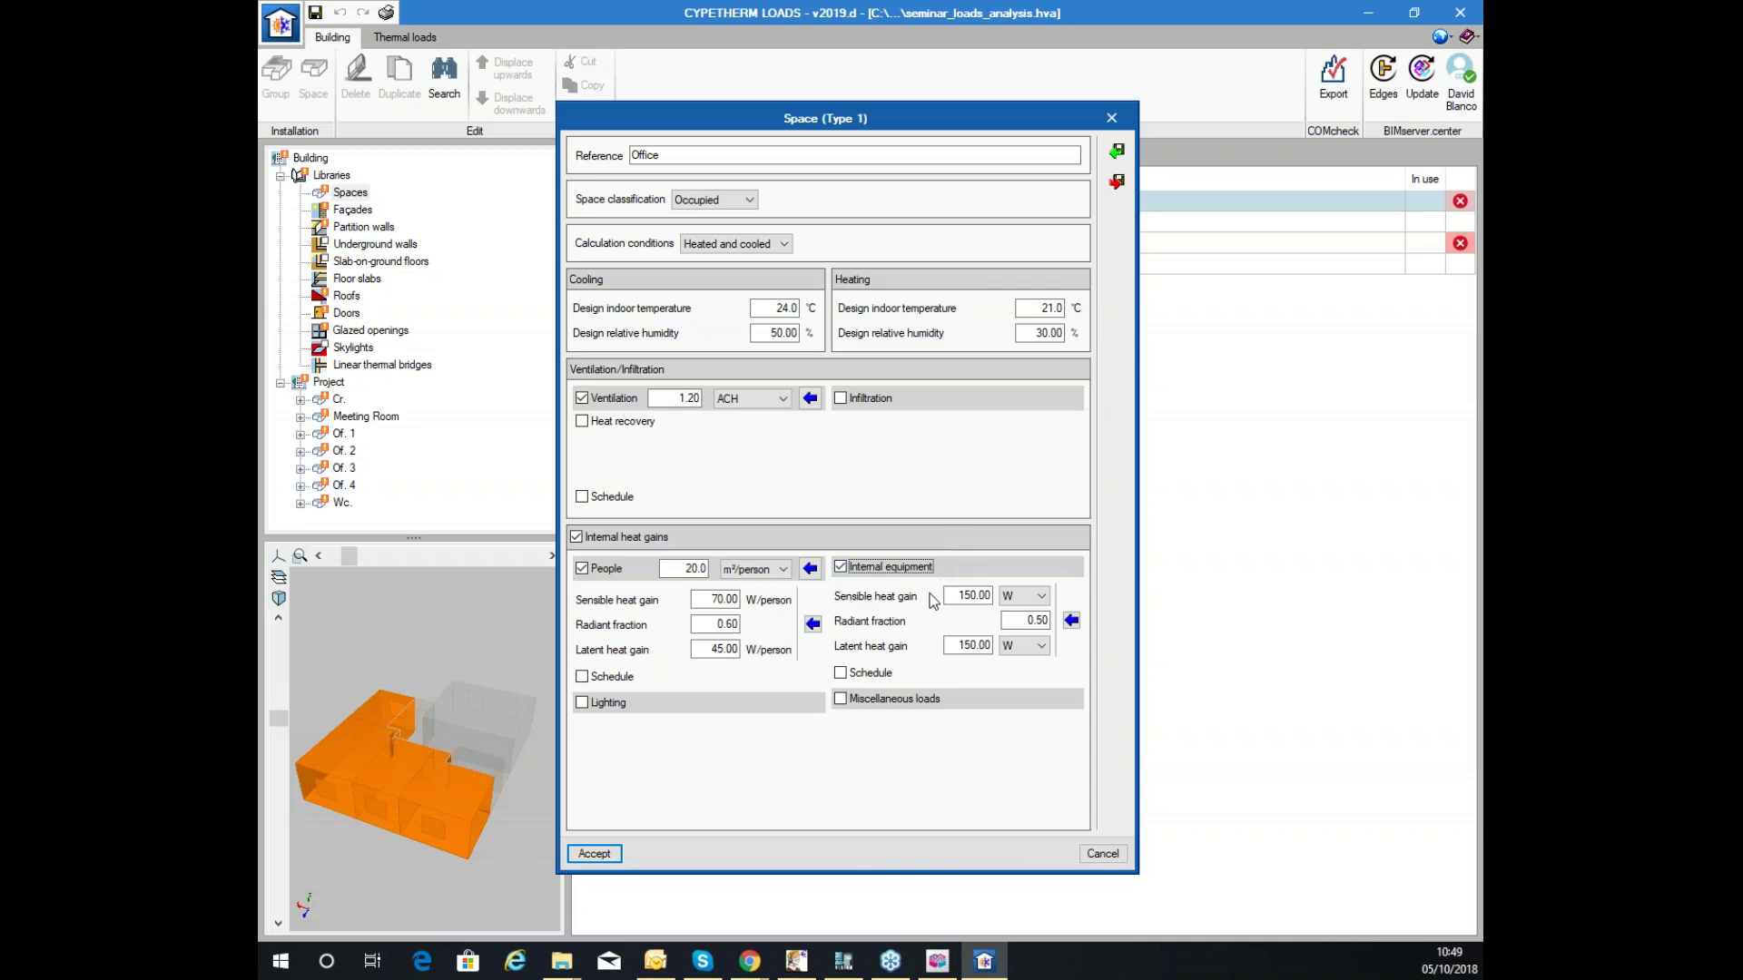
left_click(955, 601)
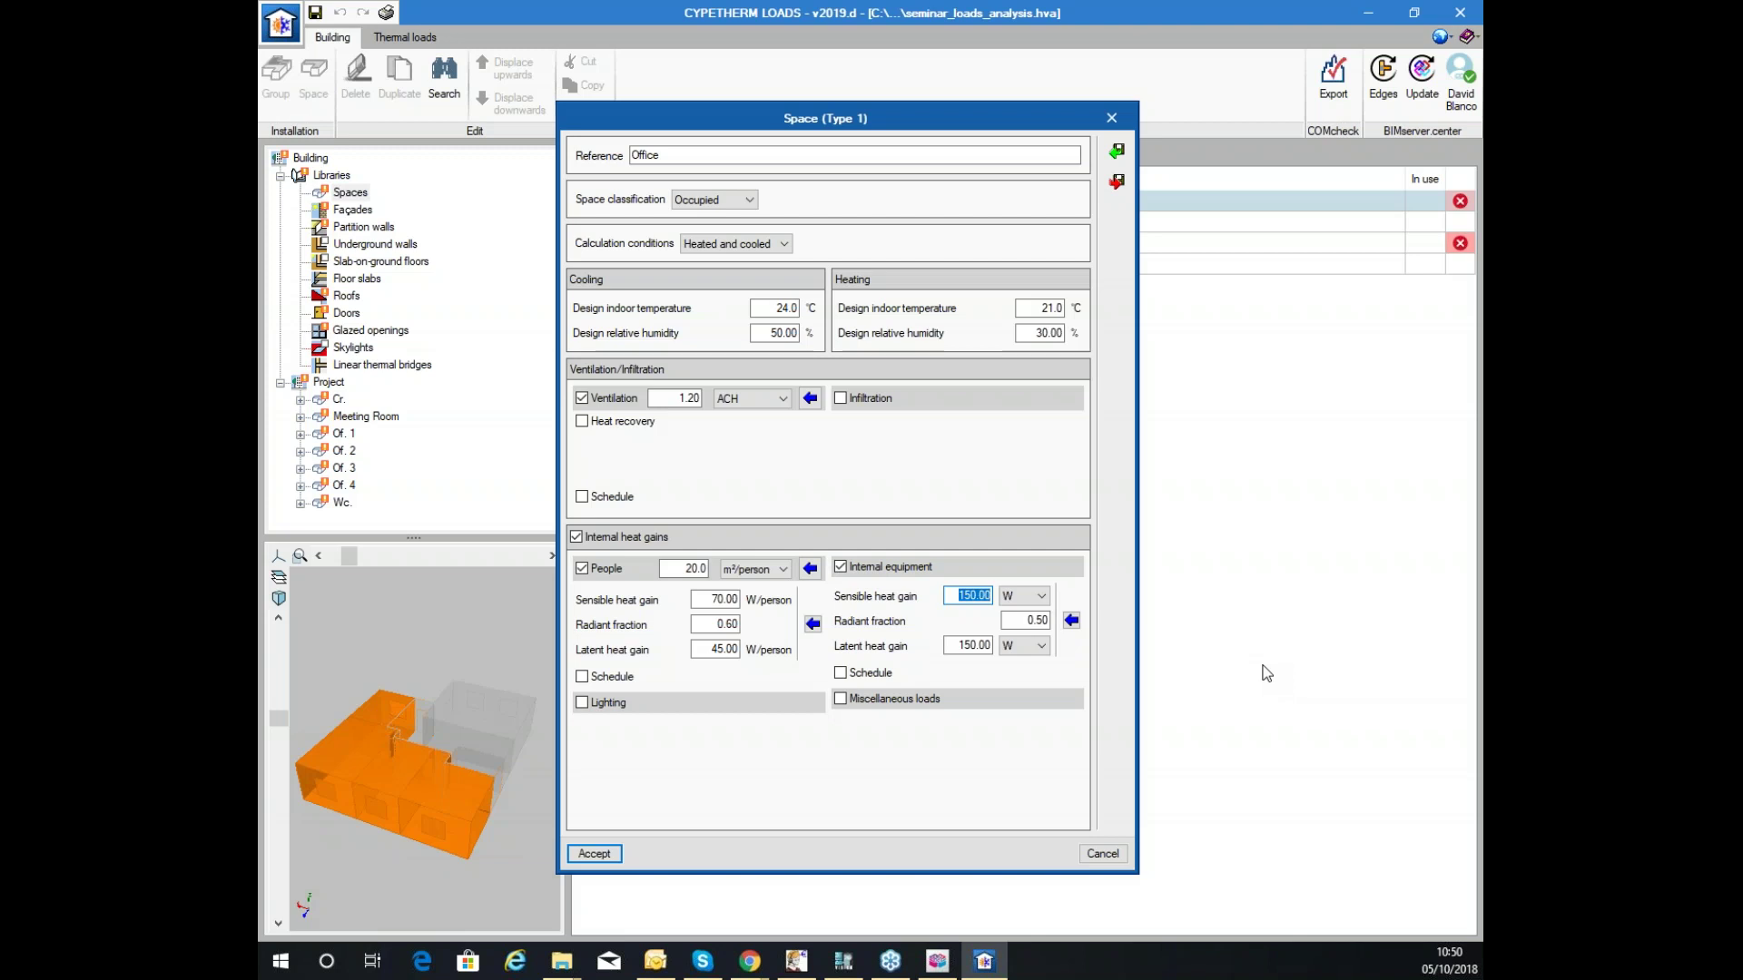
type("89")
key("Tab")
left_click(1015, 620)
type("0.7")
key("Tab")
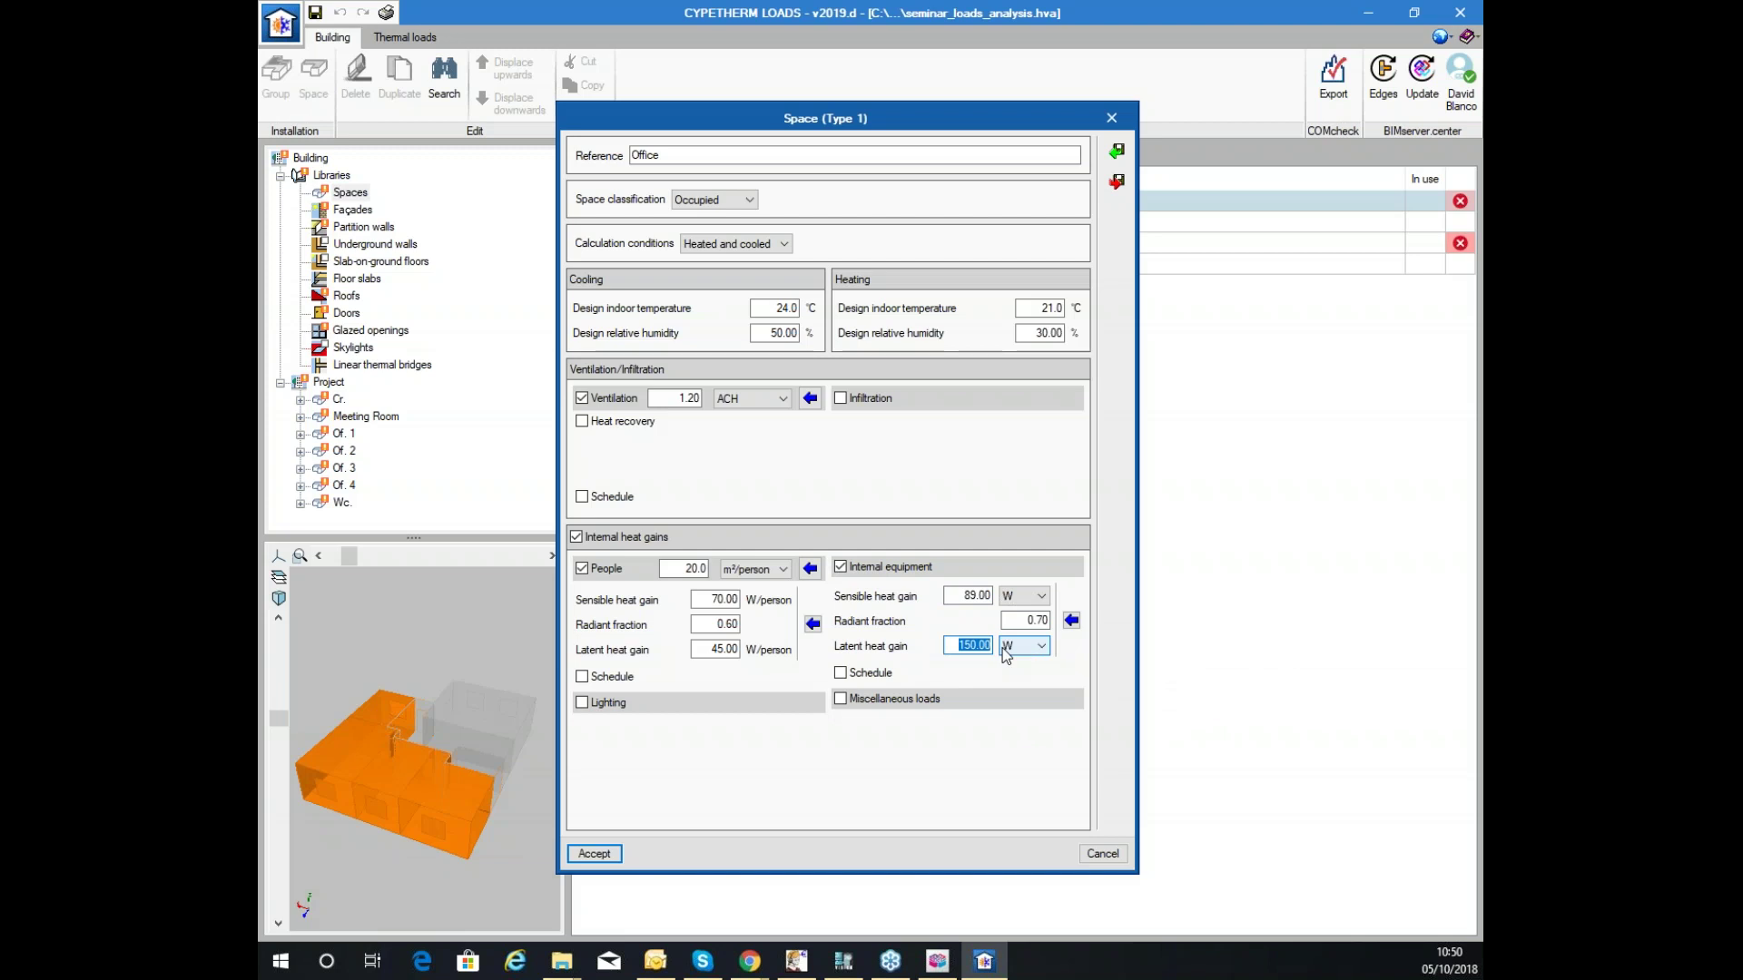
type("120")
key("Tab")
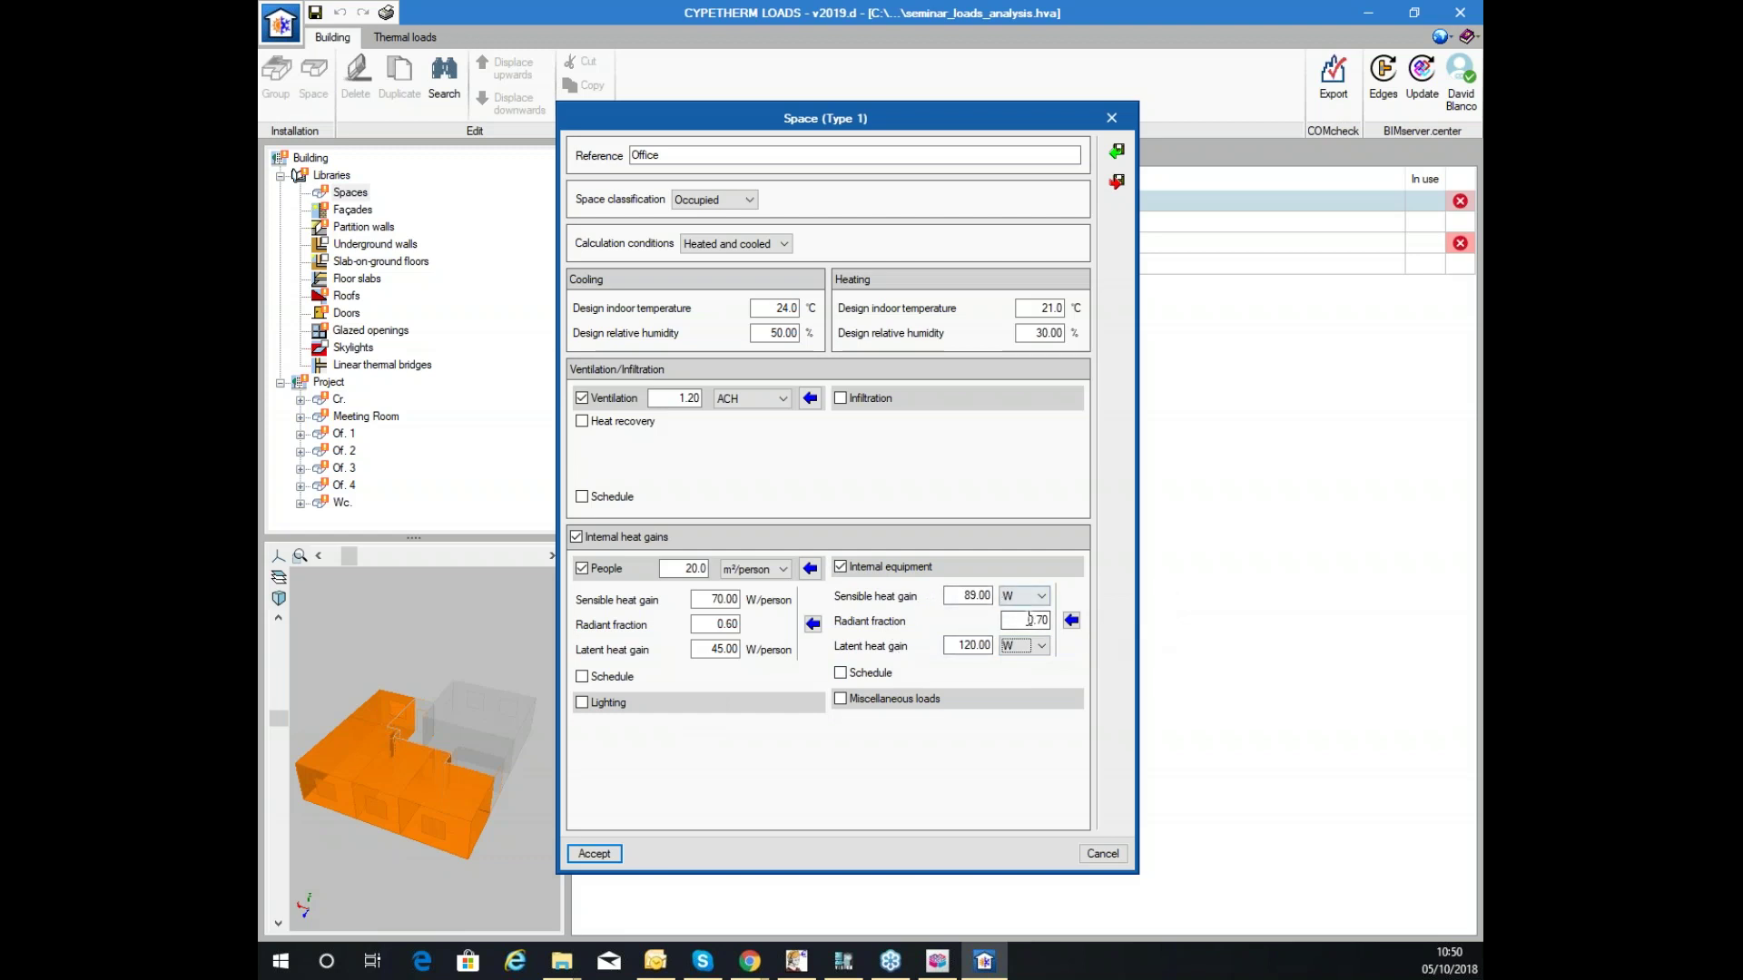
left_click(606, 704)
left_click(766, 732)
Give Office lighting 12 W/m², 0.9 space fraction and 0.8 radiant fraction, then accept the space.
left_click(758, 759)
double_click(699, 734)
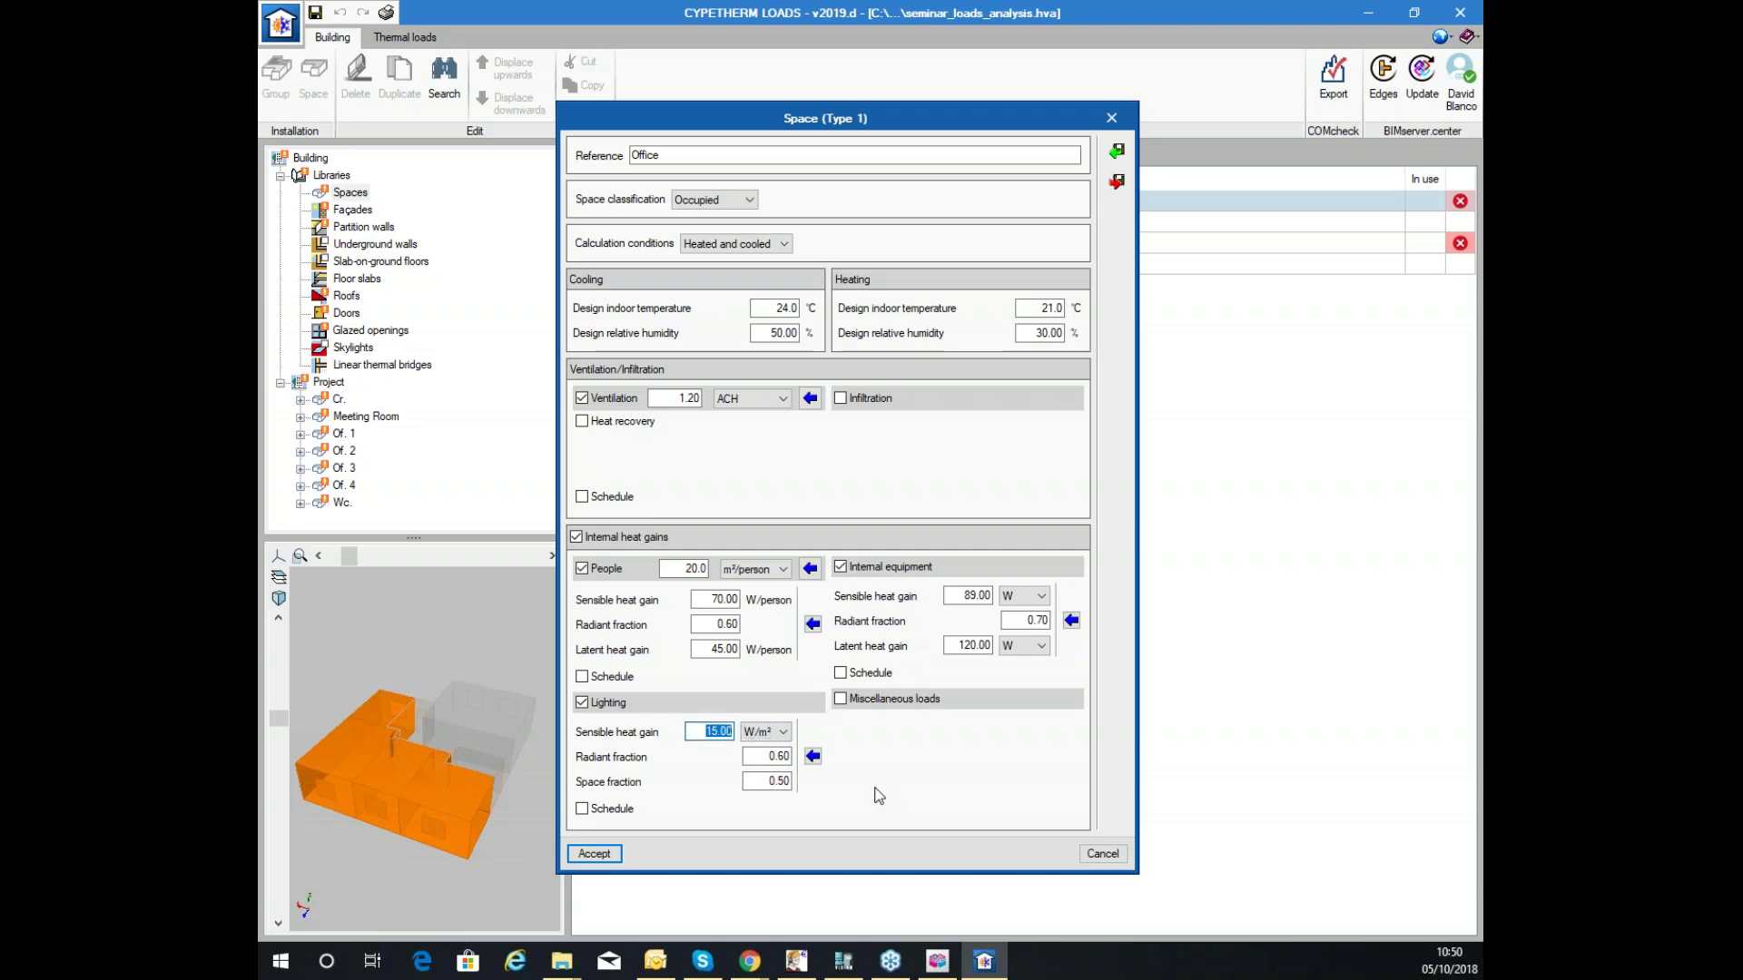
type("12")
key("Tab")
double_click(769, 781)
type("0.9")
key("Tab")
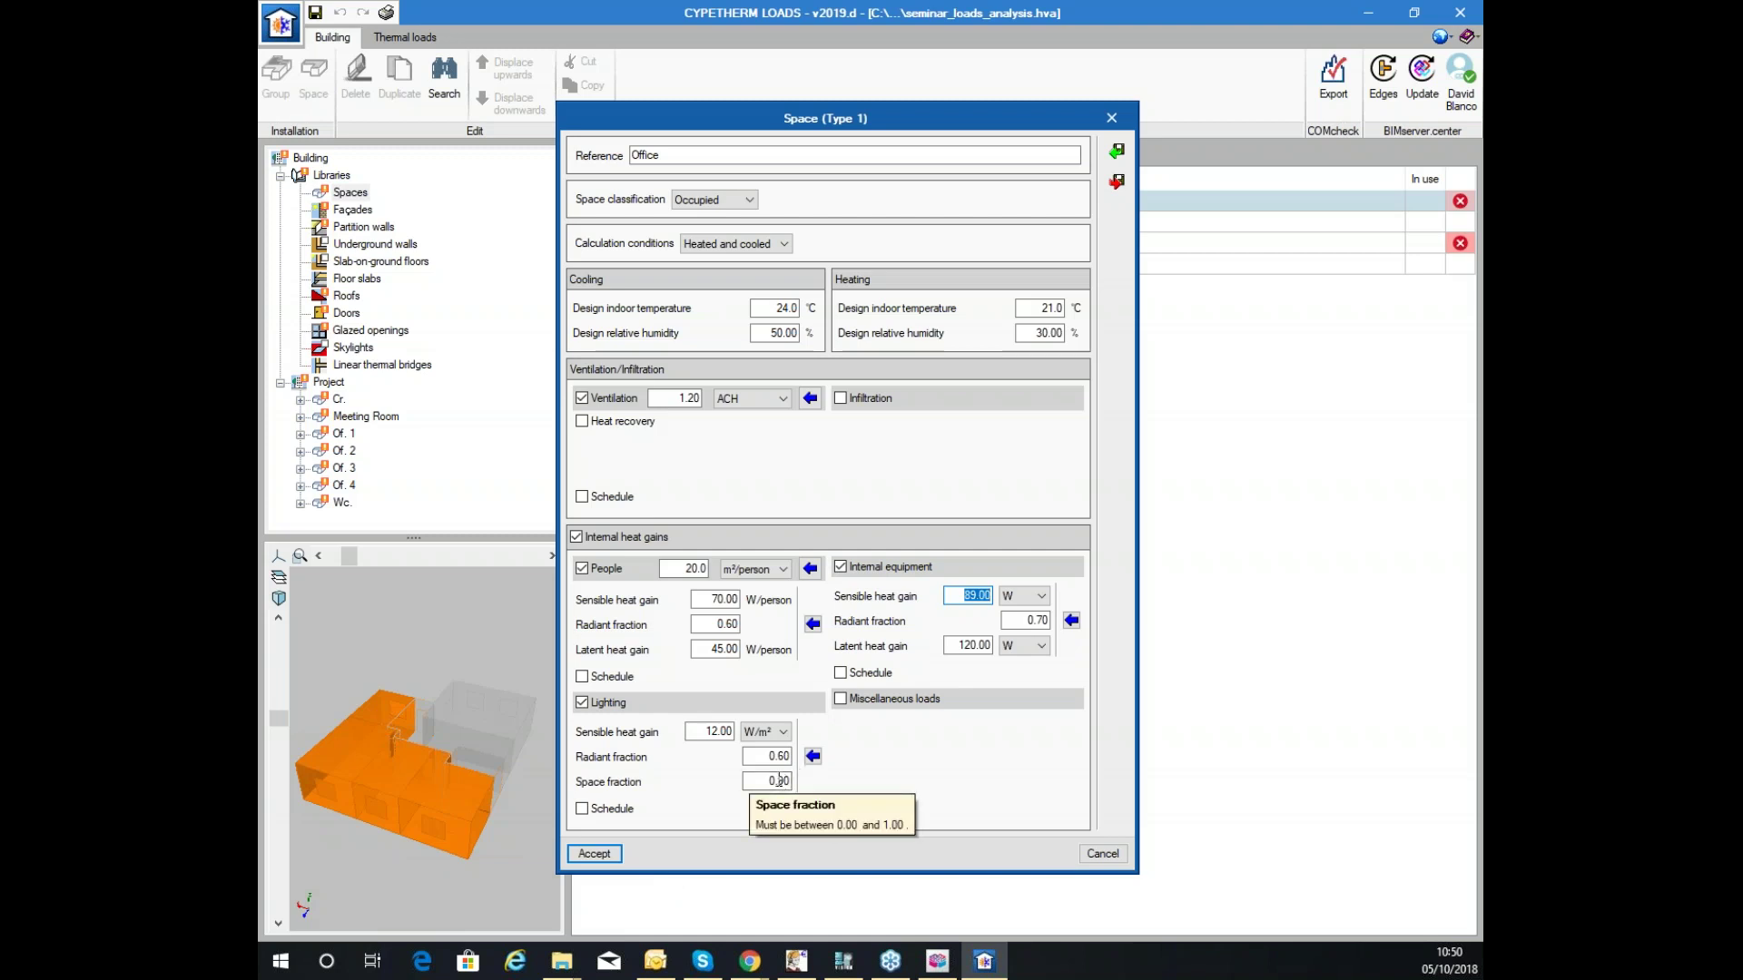
left_click_drag(758, 759, 790, 757)
type("0.8")
key("Tab")
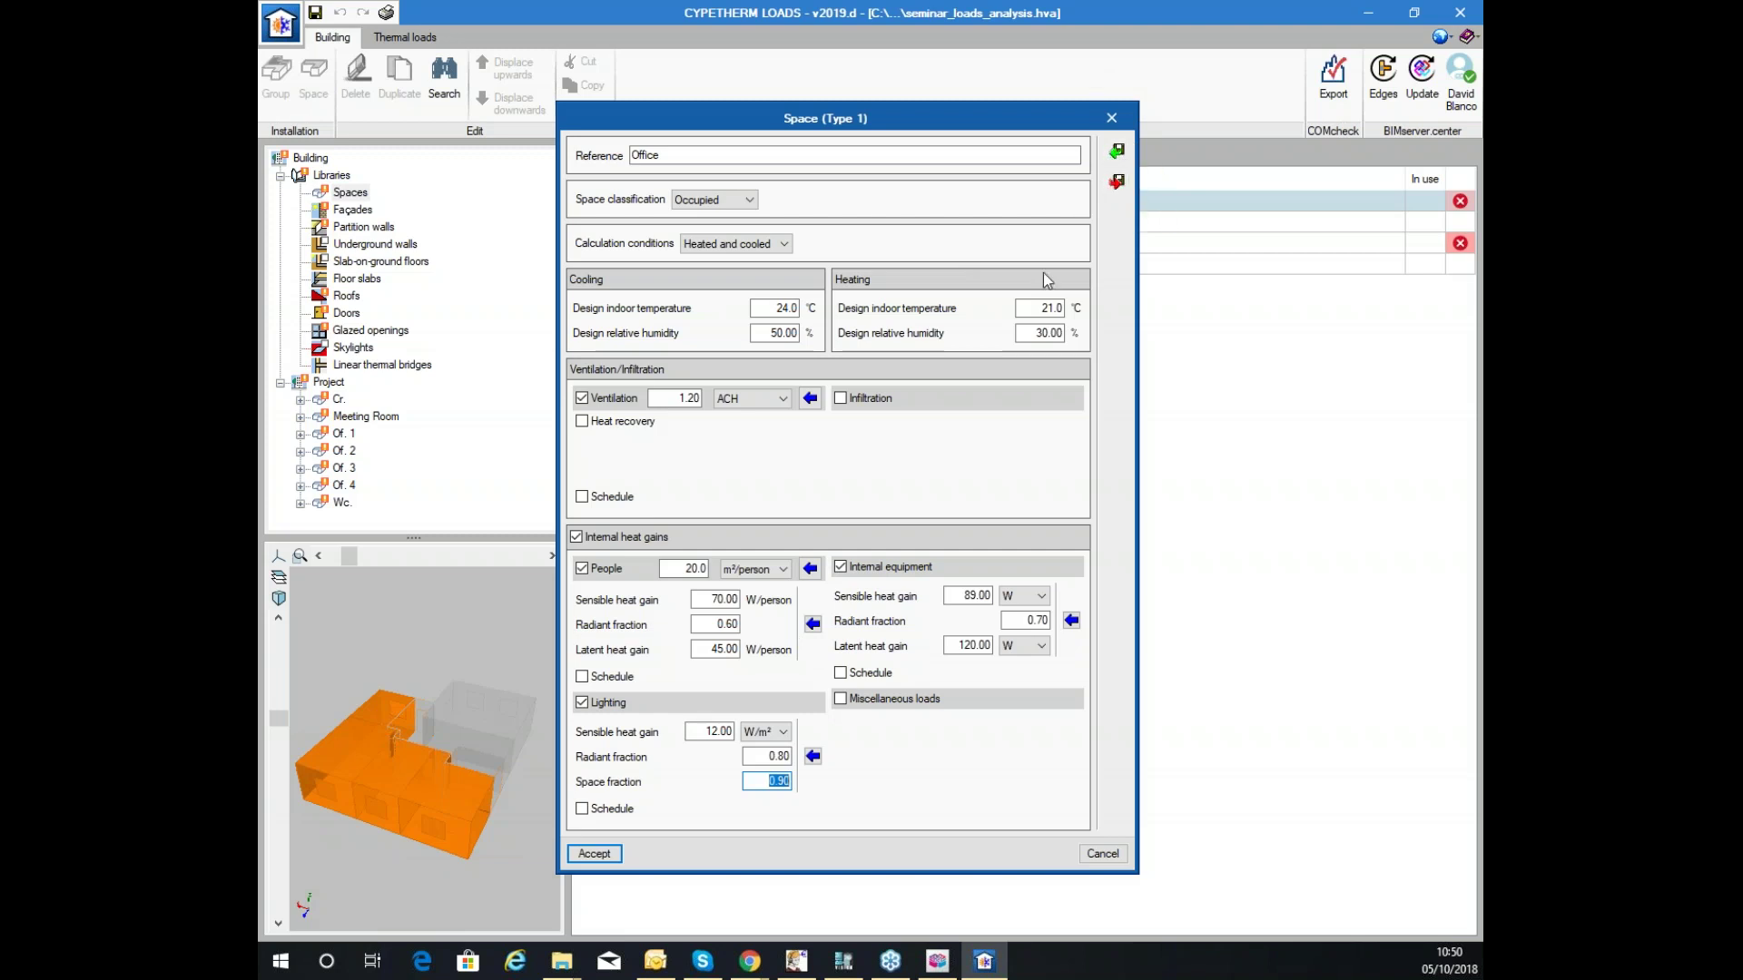
key("Return")
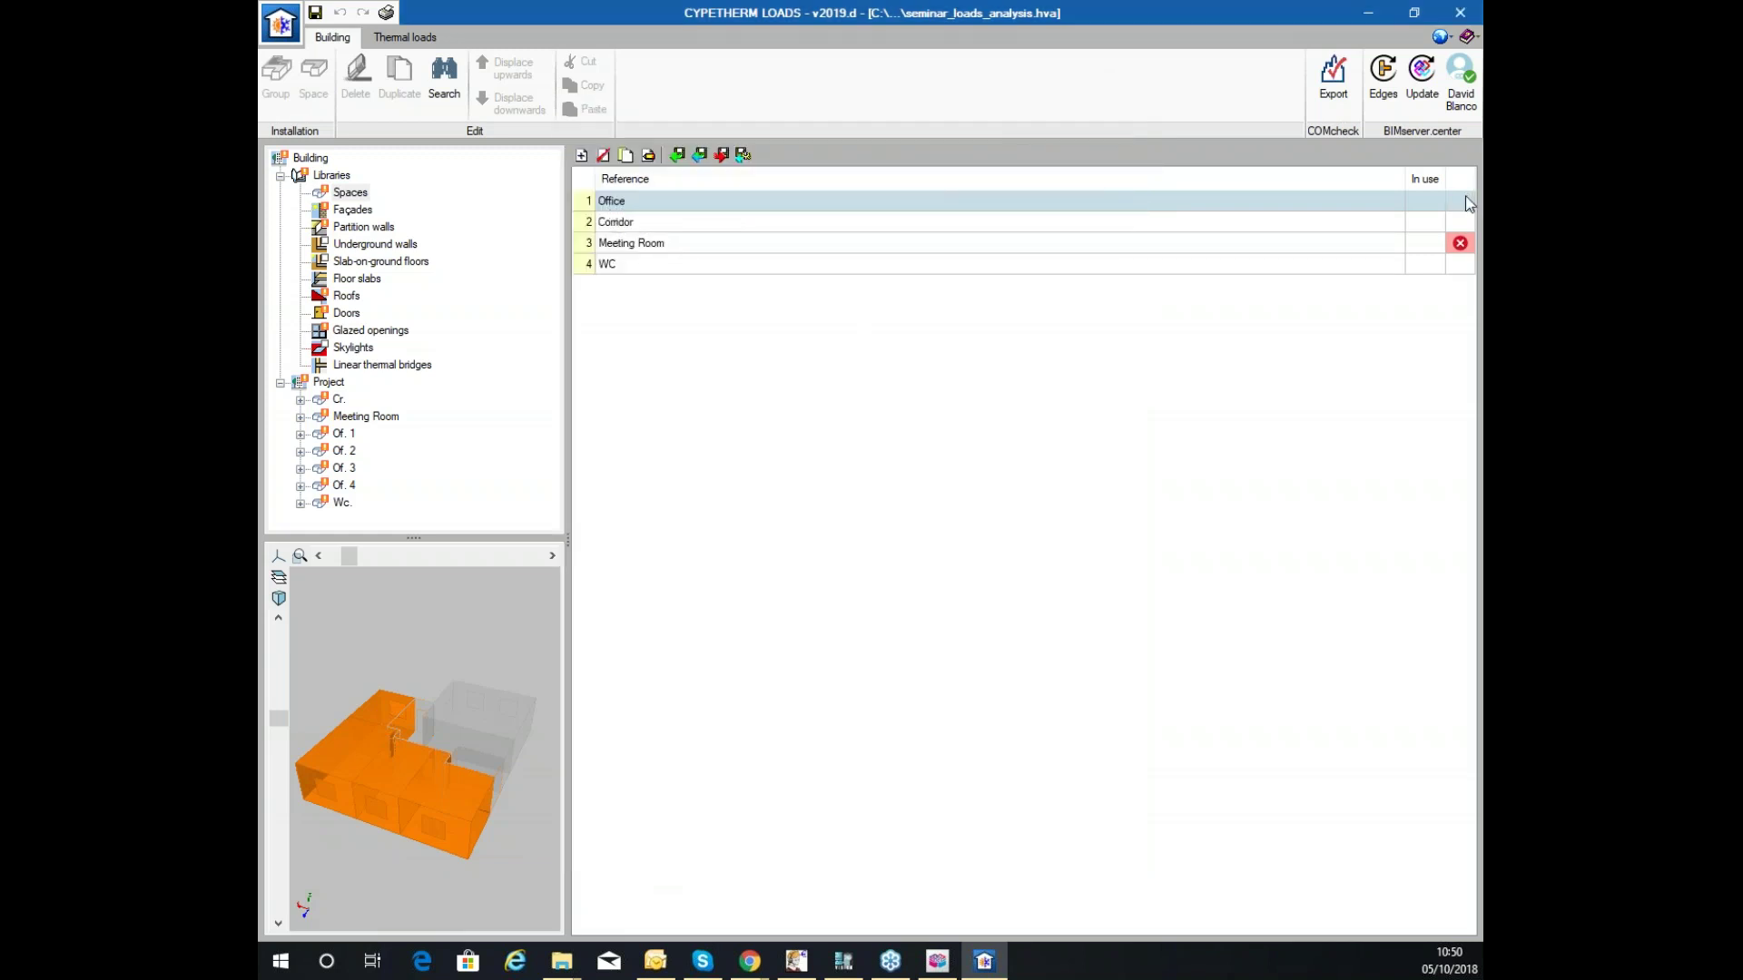
Reopen the Corridor space and accept it unchanged.
left_click(768, 222)
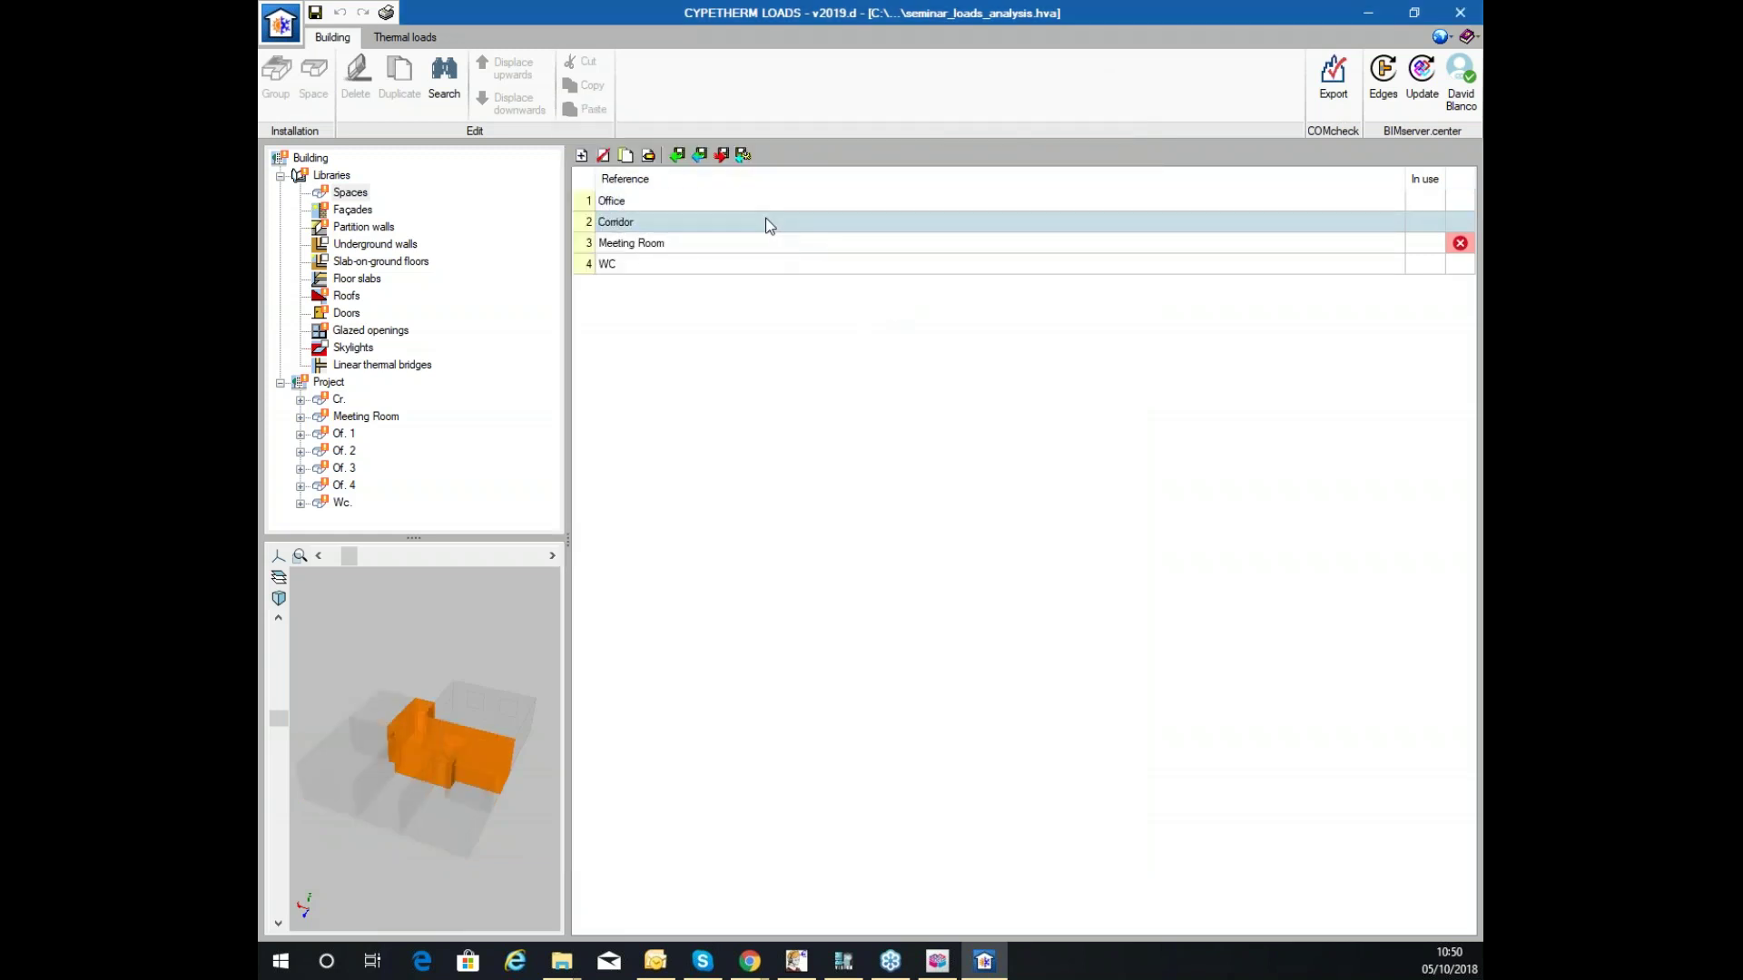
left_click(650, 154)
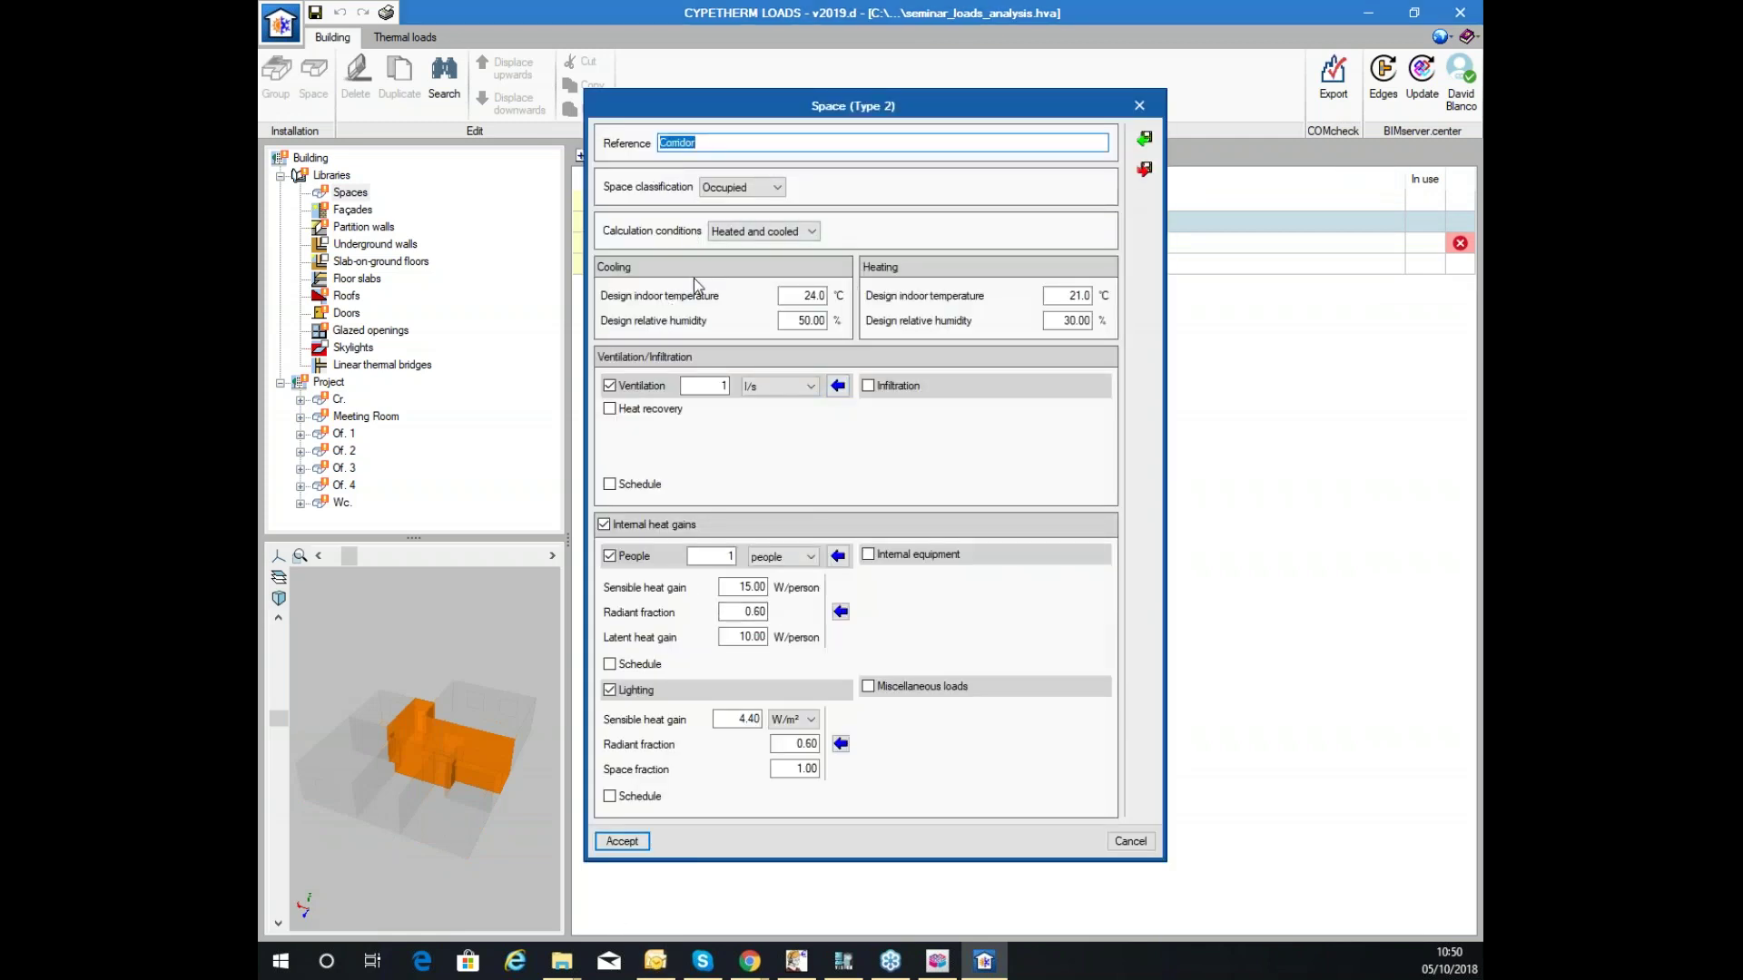
left_click(622, 840)
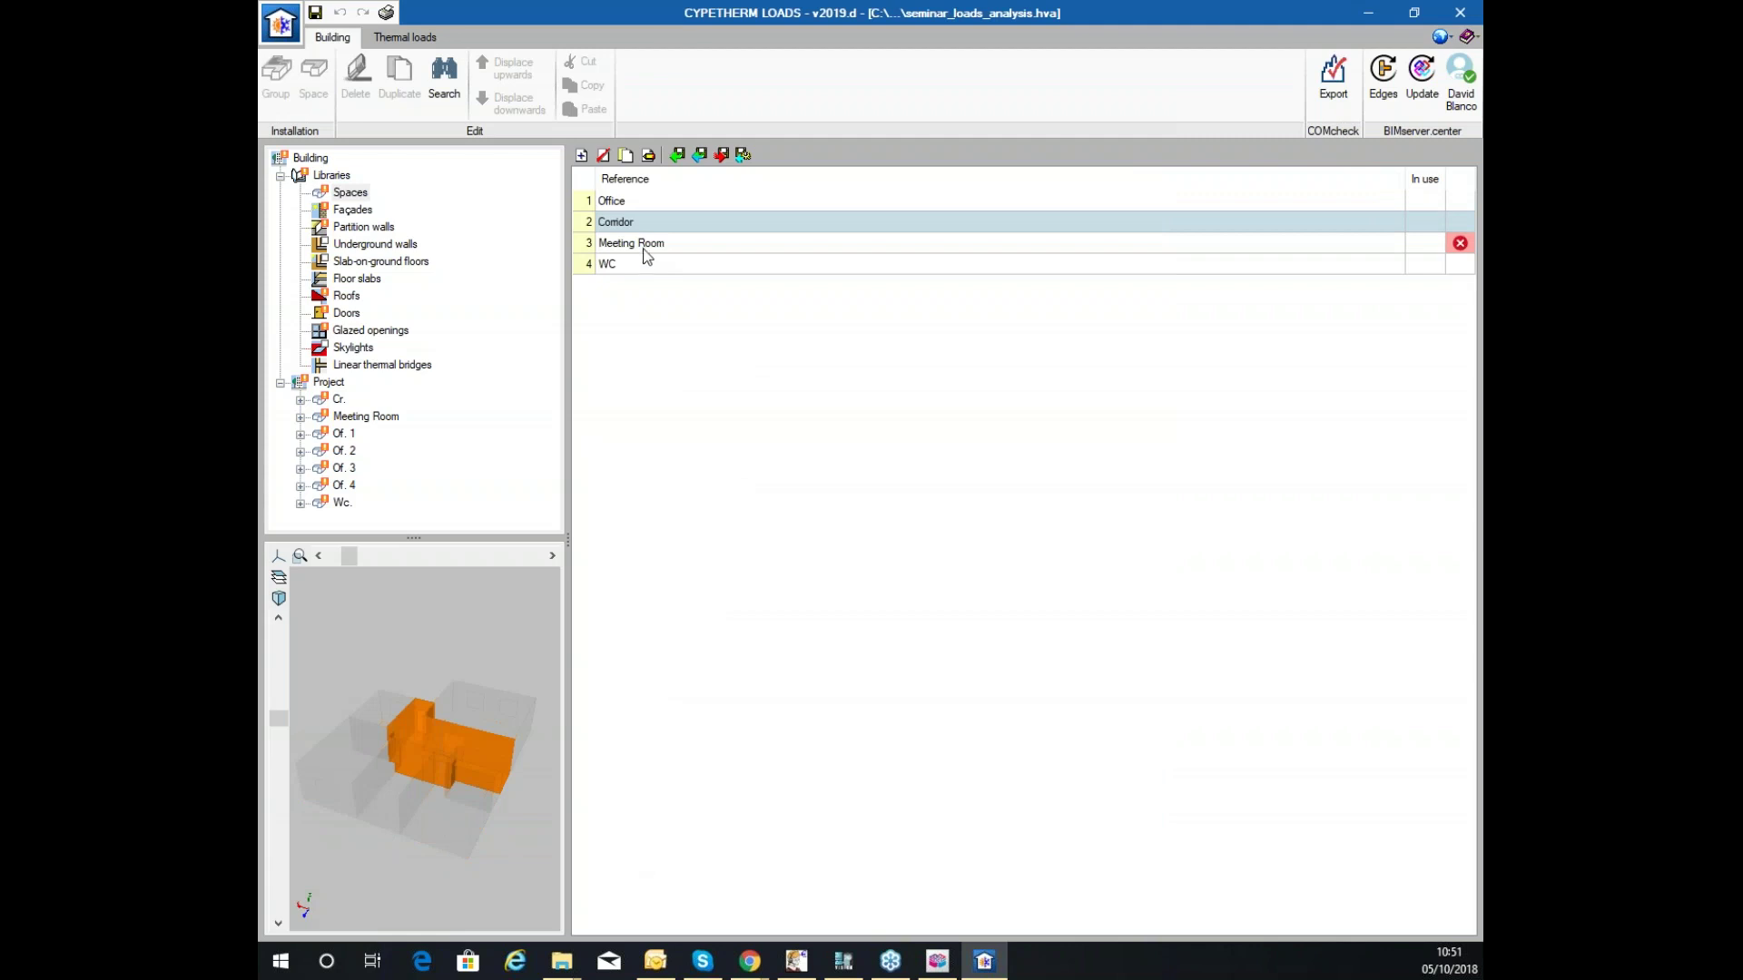
Open the Meeting Room space and browse the space library files, then cancel the import.
double_click(641, 241)
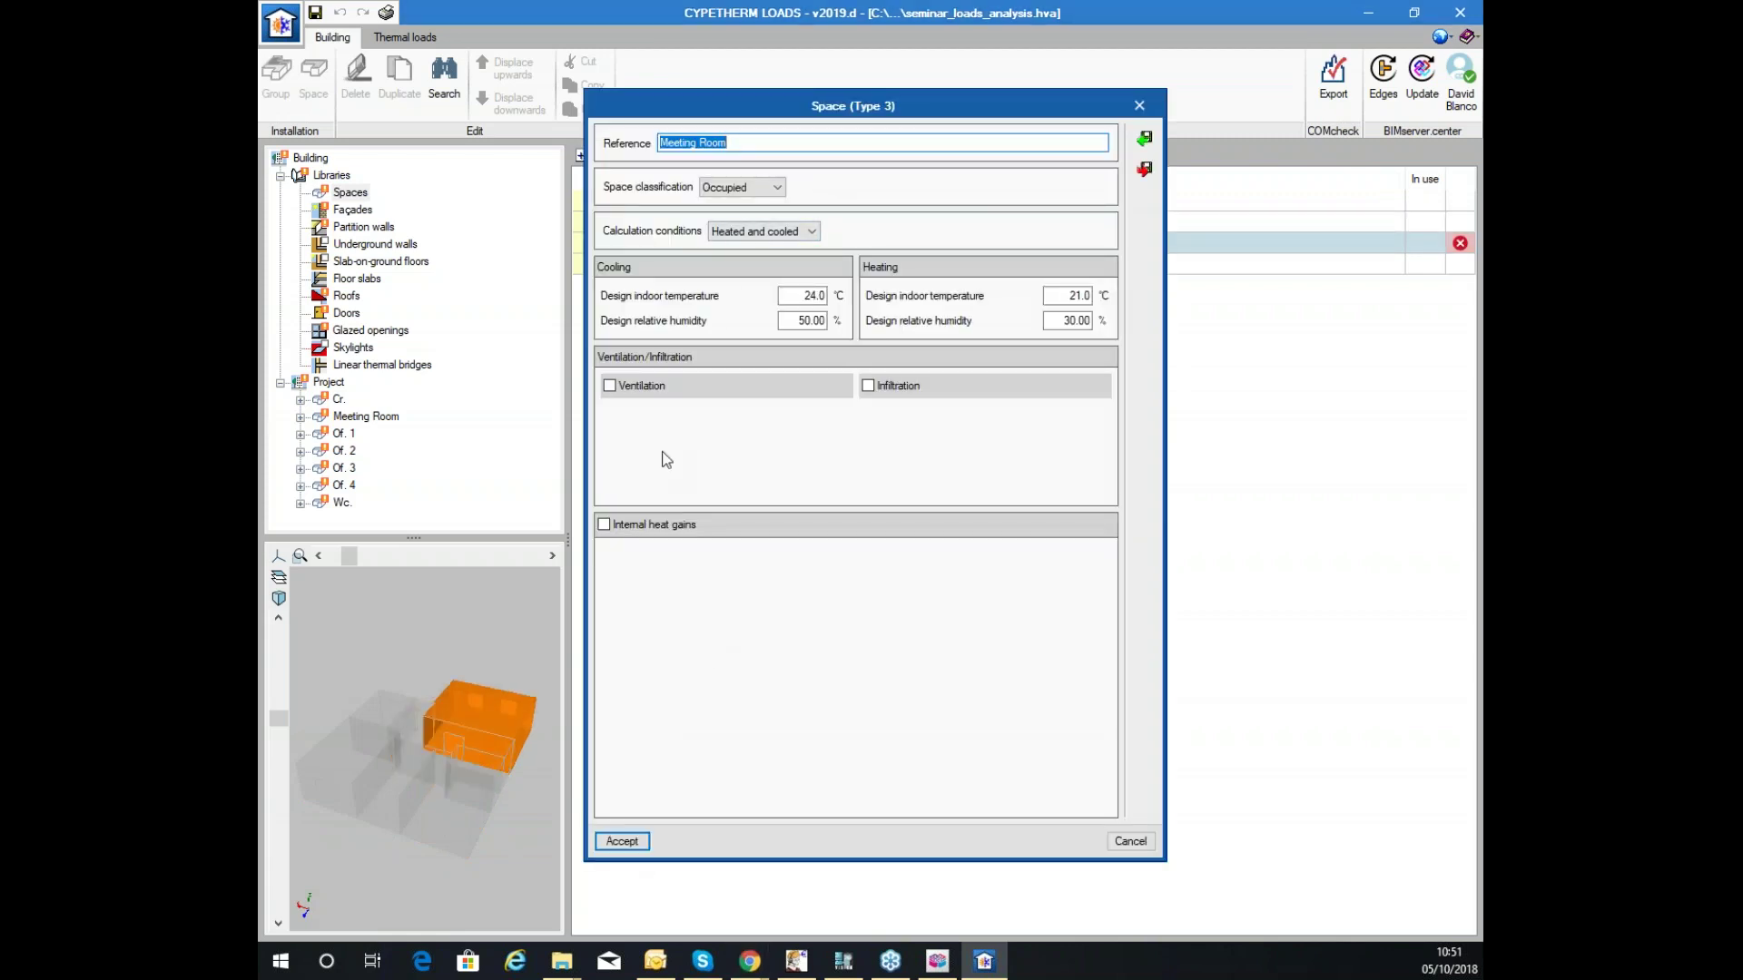
left_click(1144, 138)
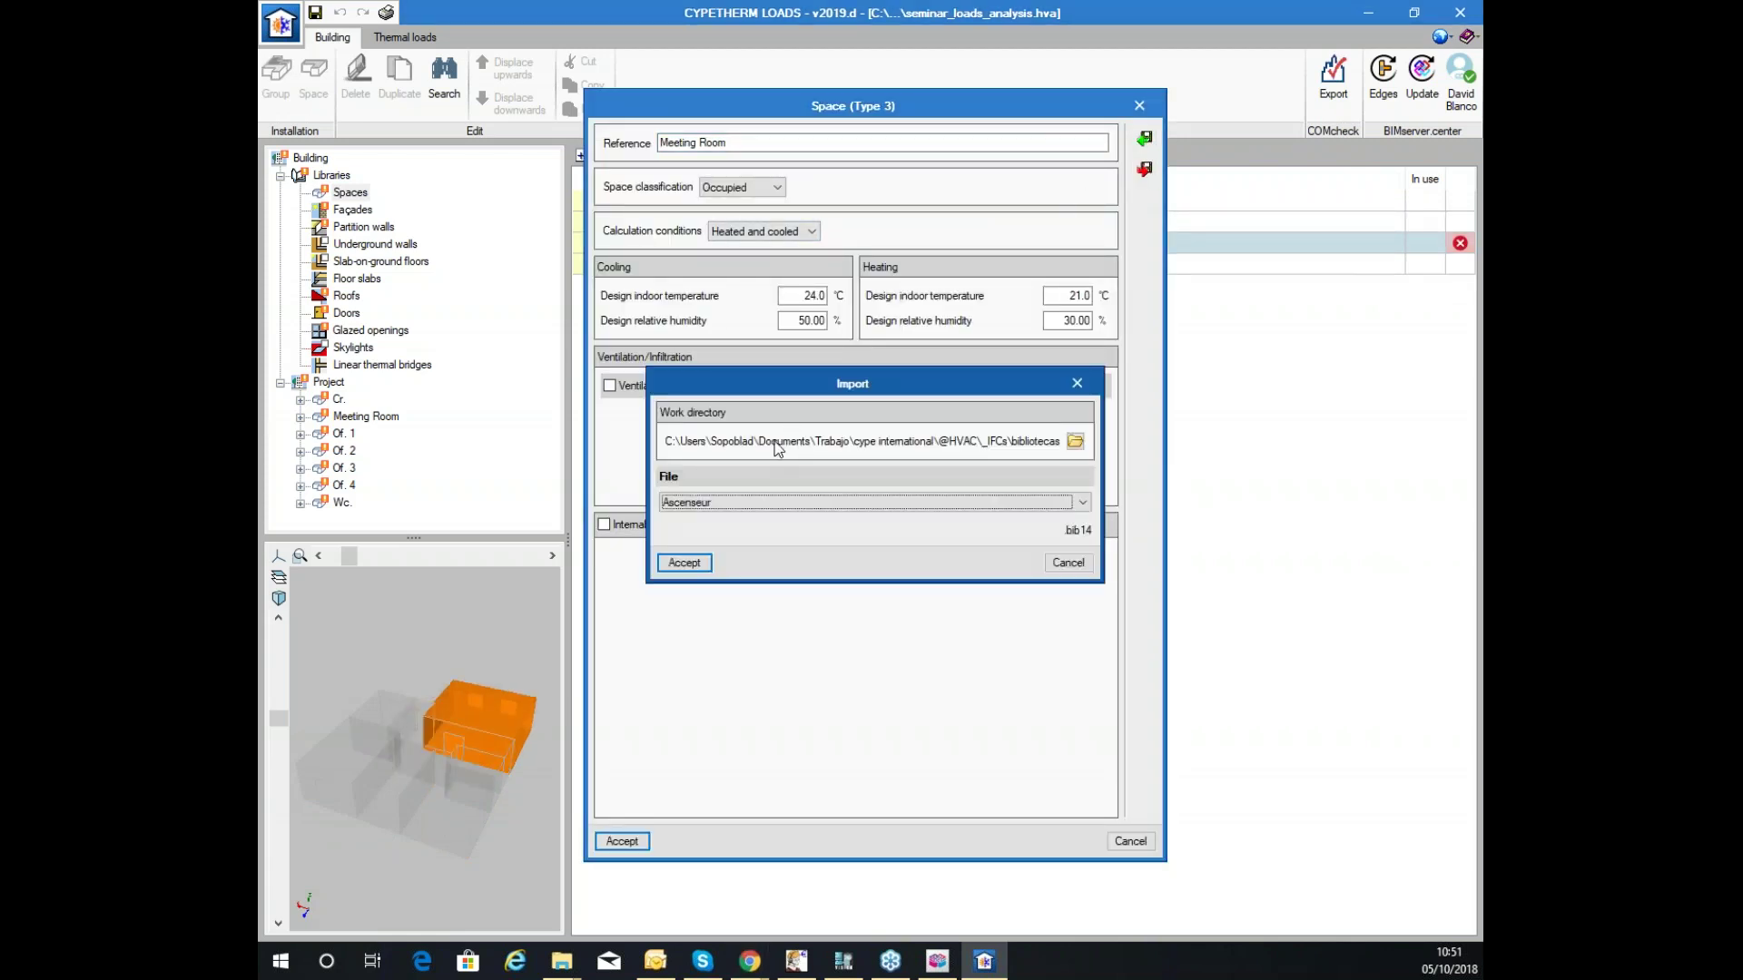
left_click(739, 502)
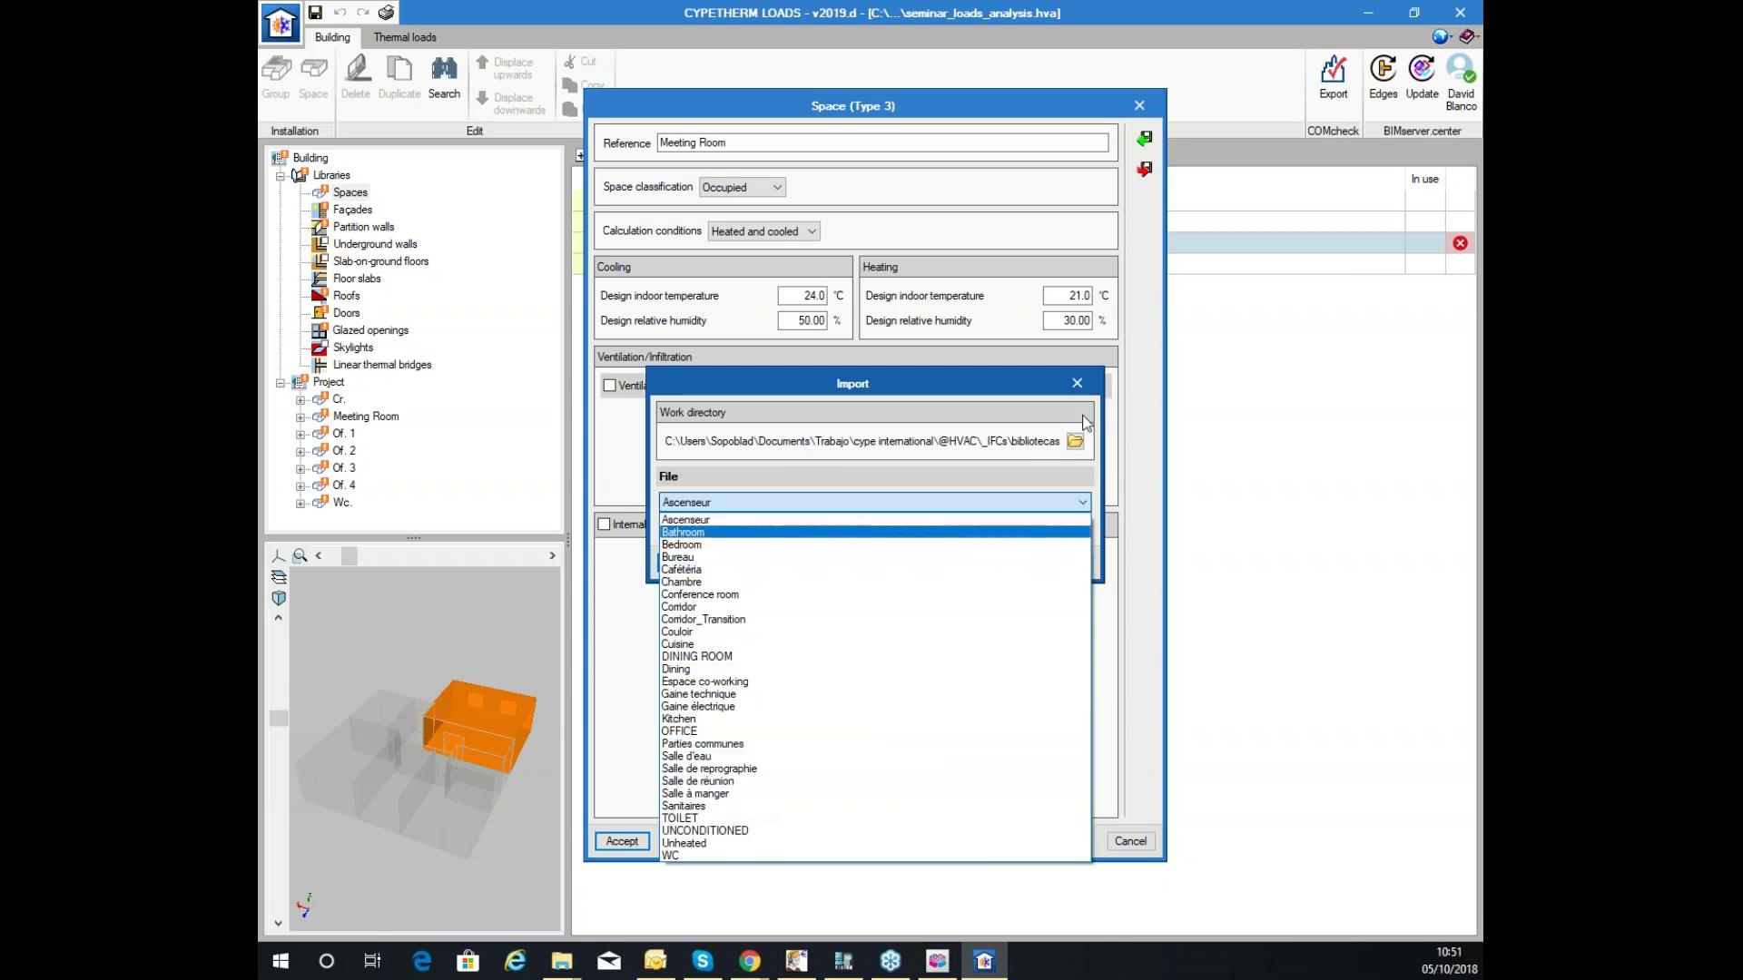
left_click(1092, 389)
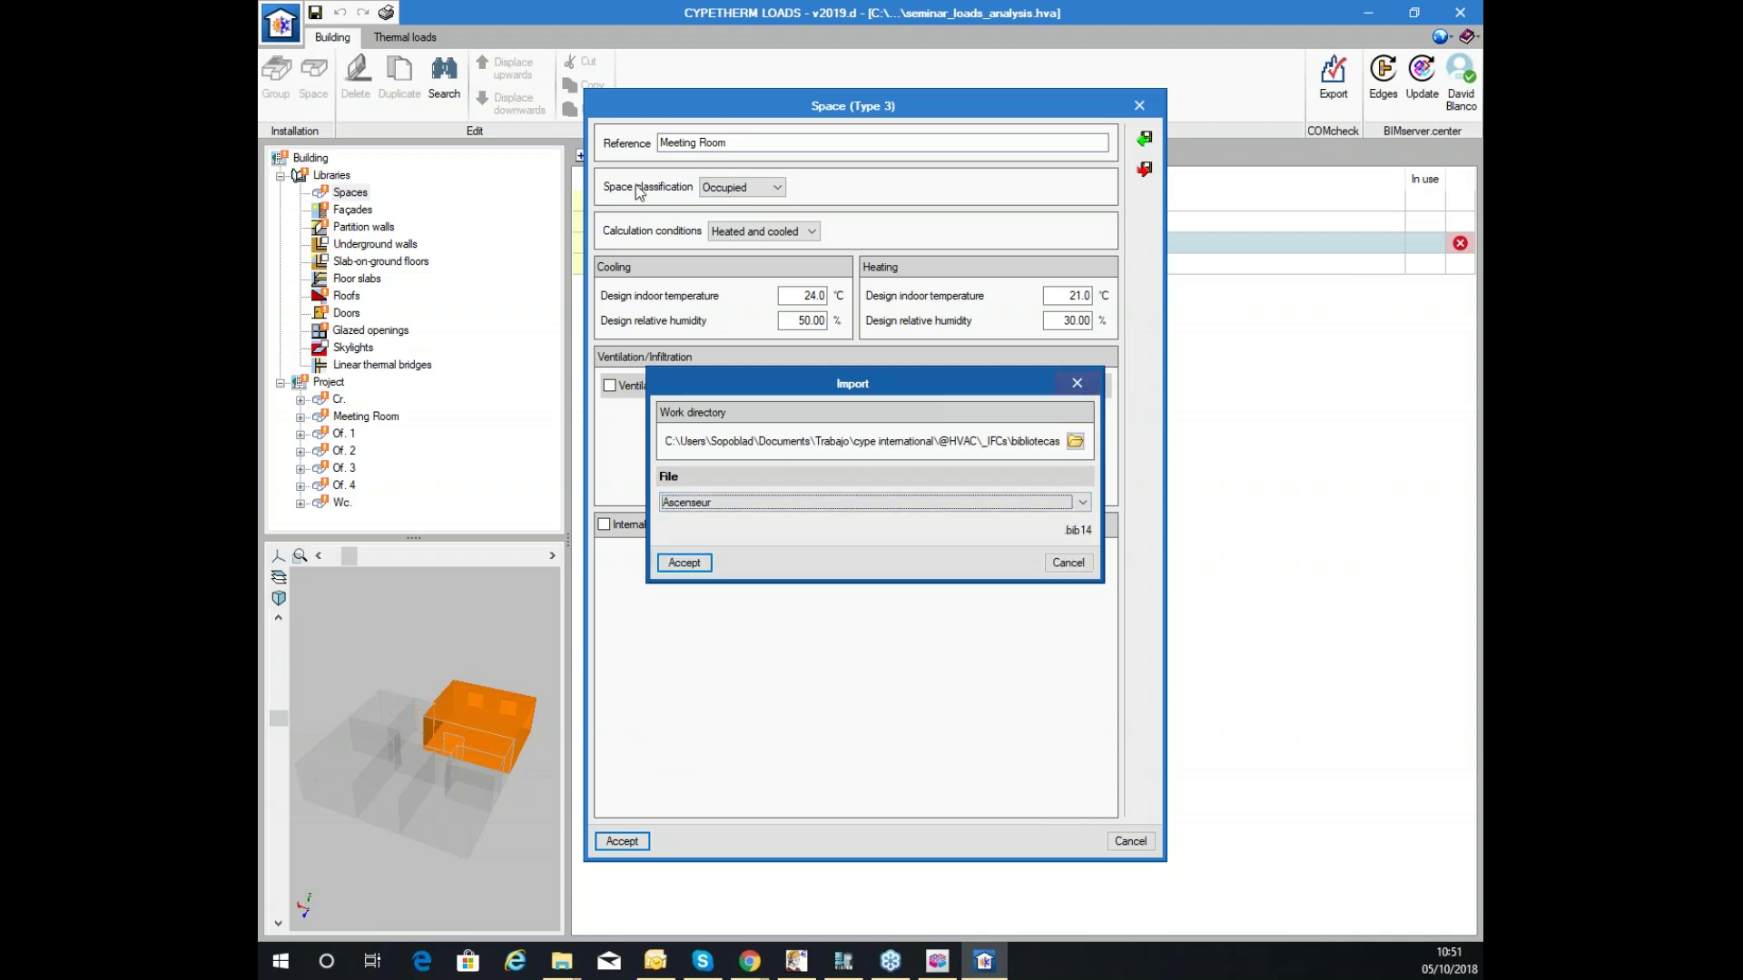
left_click(1055, 565)
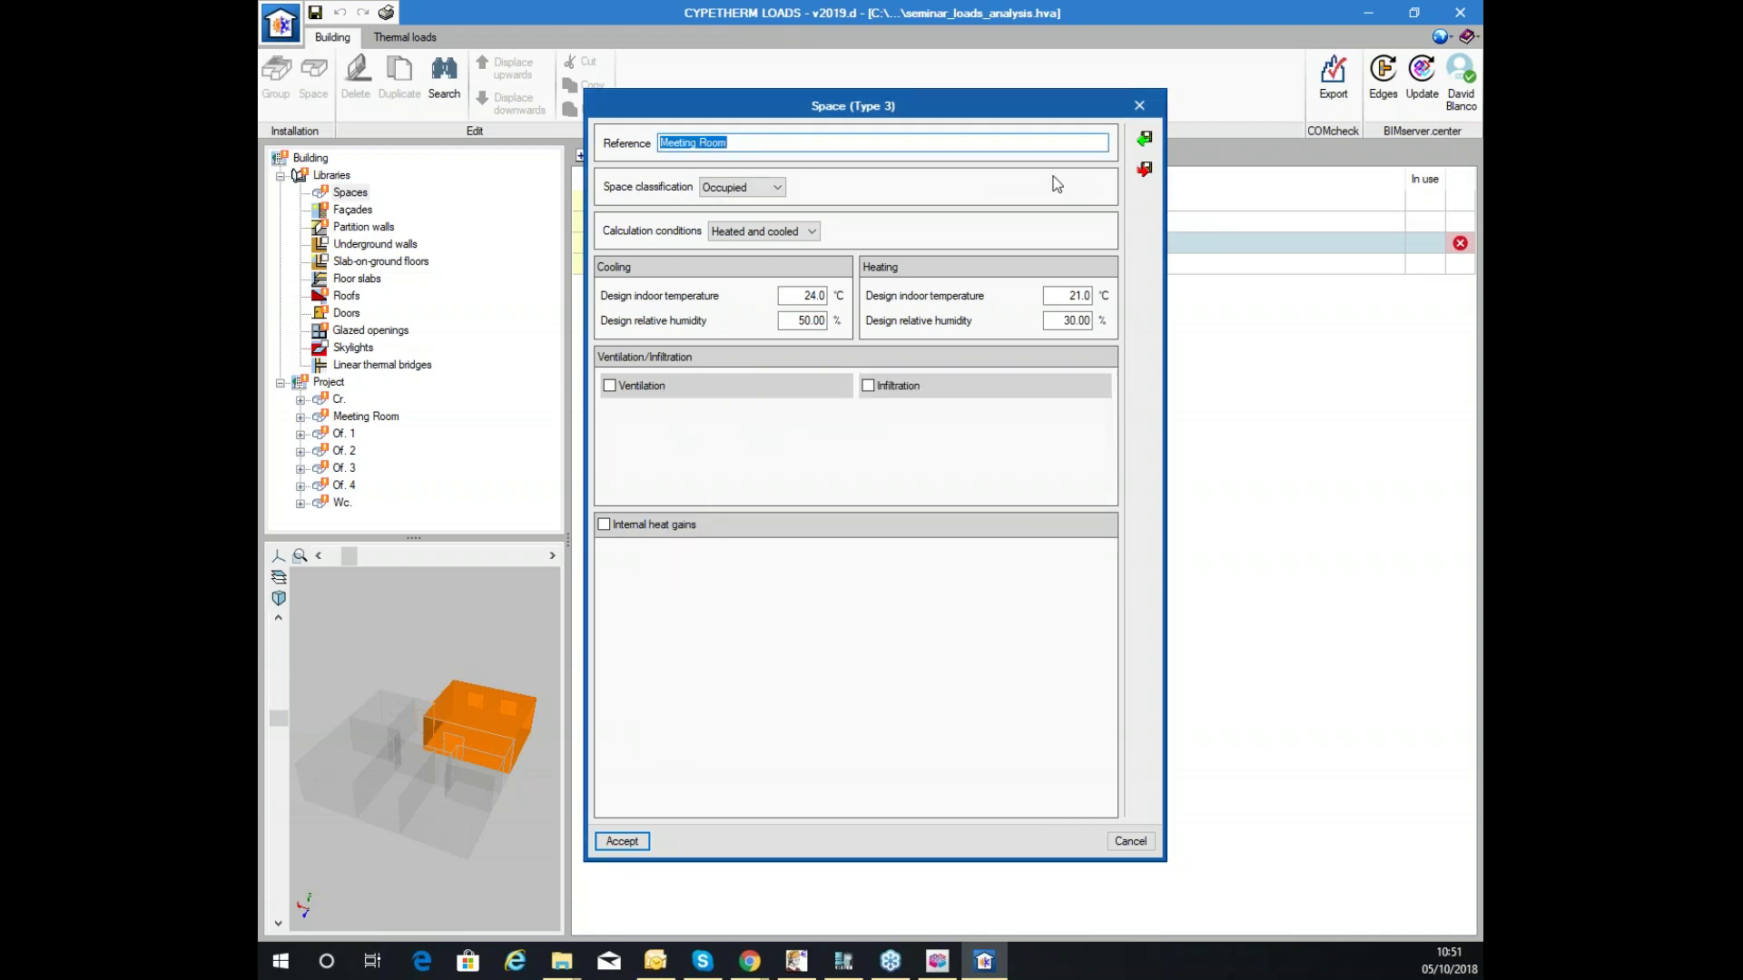
Import the Salle de réunion settings into the space, rename it 'Meeting Room', and save.
left_click(1143, 143)
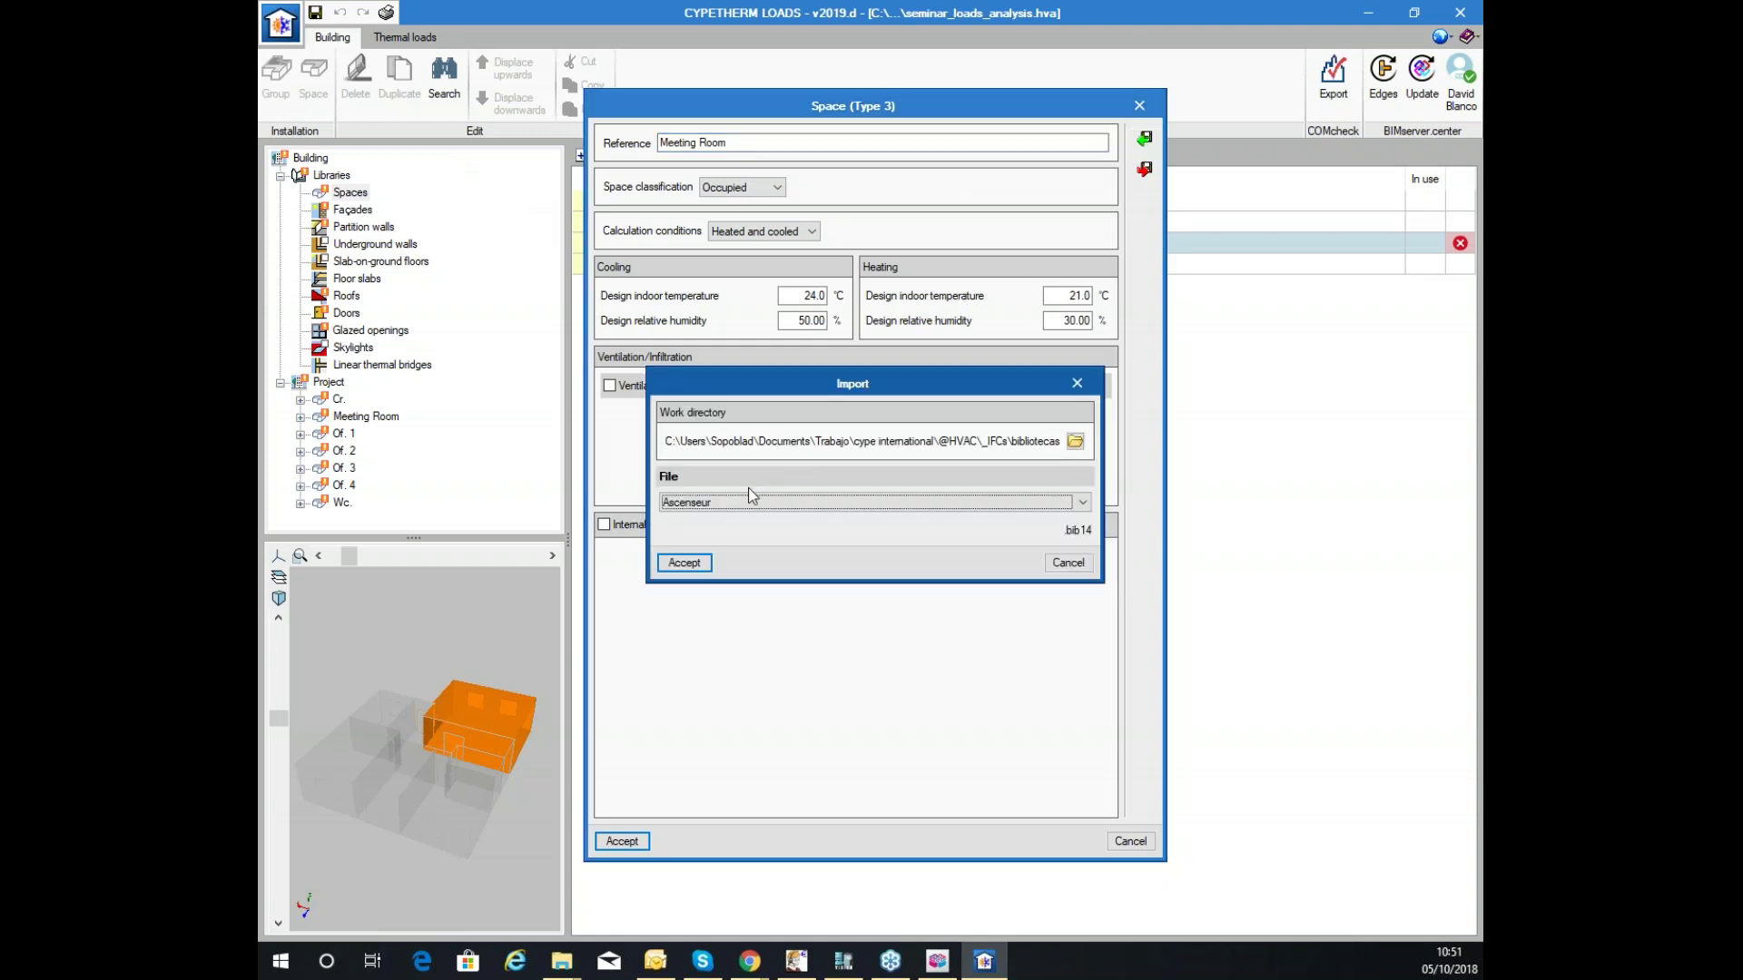
left_click(751, 501)
left_click(705, 786)
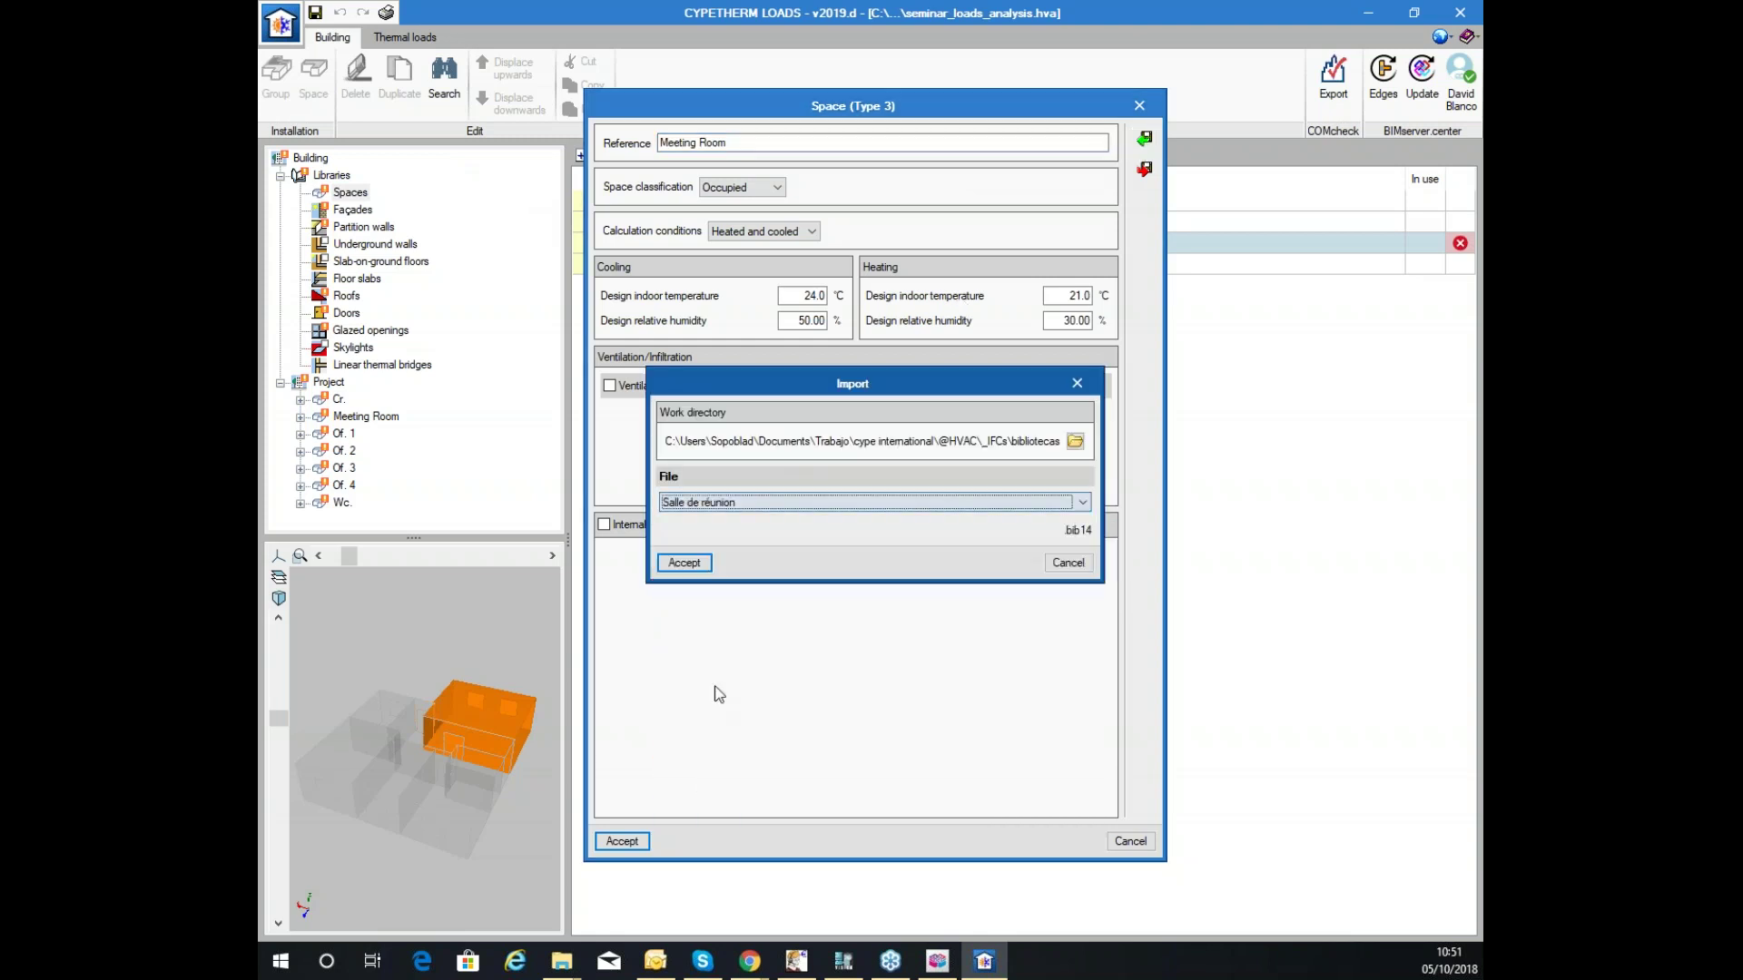
left_click(683, 563)
left_click(755, 143)
left_click_drag(755, 145, 288, 324)
type("Meeting Room")
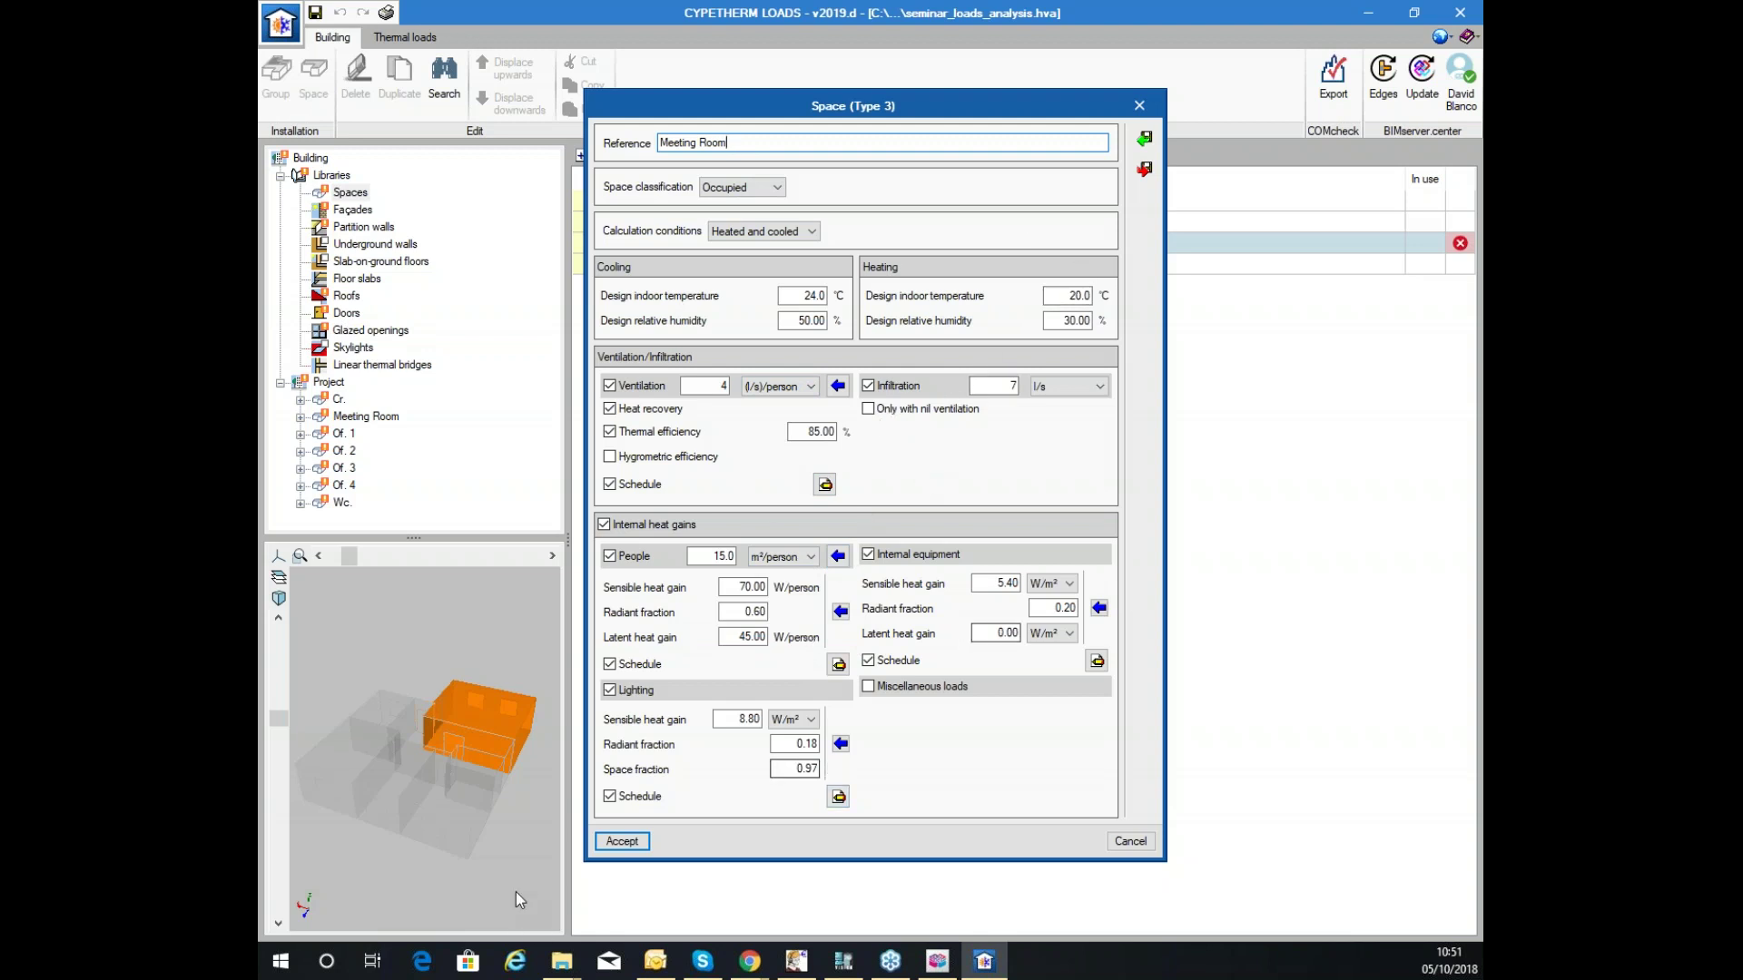
left_click(622, 841)
Preview the WC, Meeting Room, Corridor and Office spaces in 3D, then show the façades library.
left_click(677, 263)
left_click(660, 242)
left_click(642, 222)
left_click(641, 200)
left_click(345, 192)
left_click(350, 212)
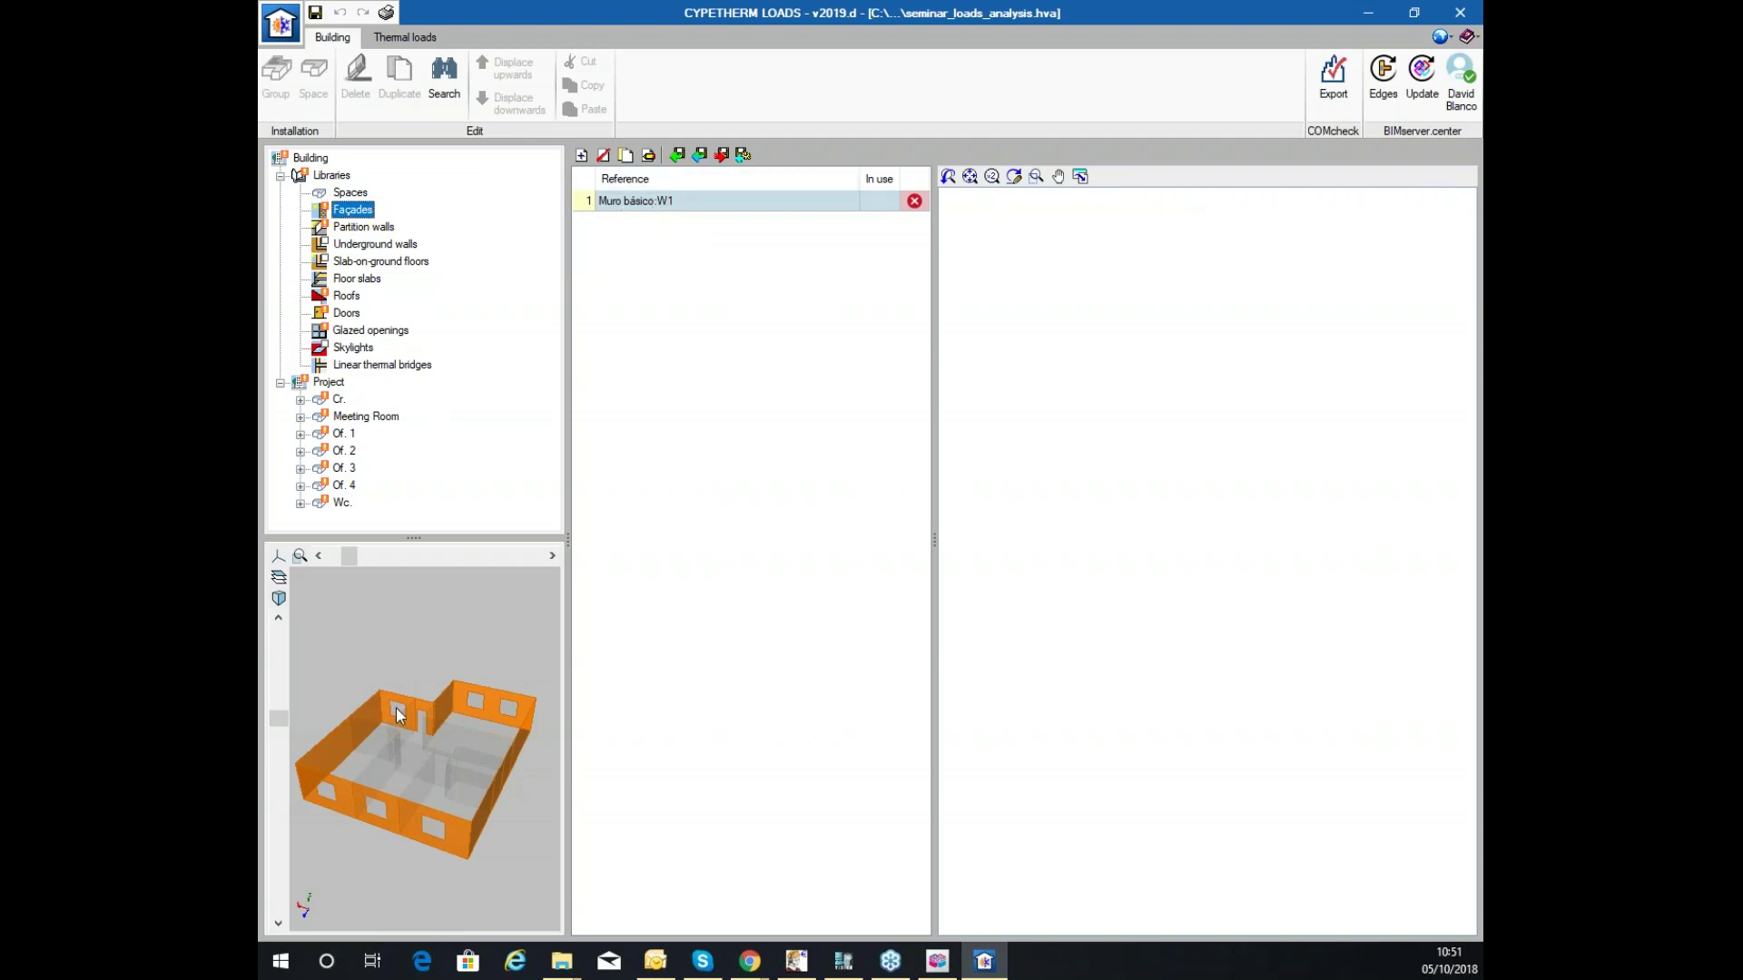
Rotate the building preview and open the Muro básico:W1 façade type for editing.
left_click_drag(394, 699, 468, 716)
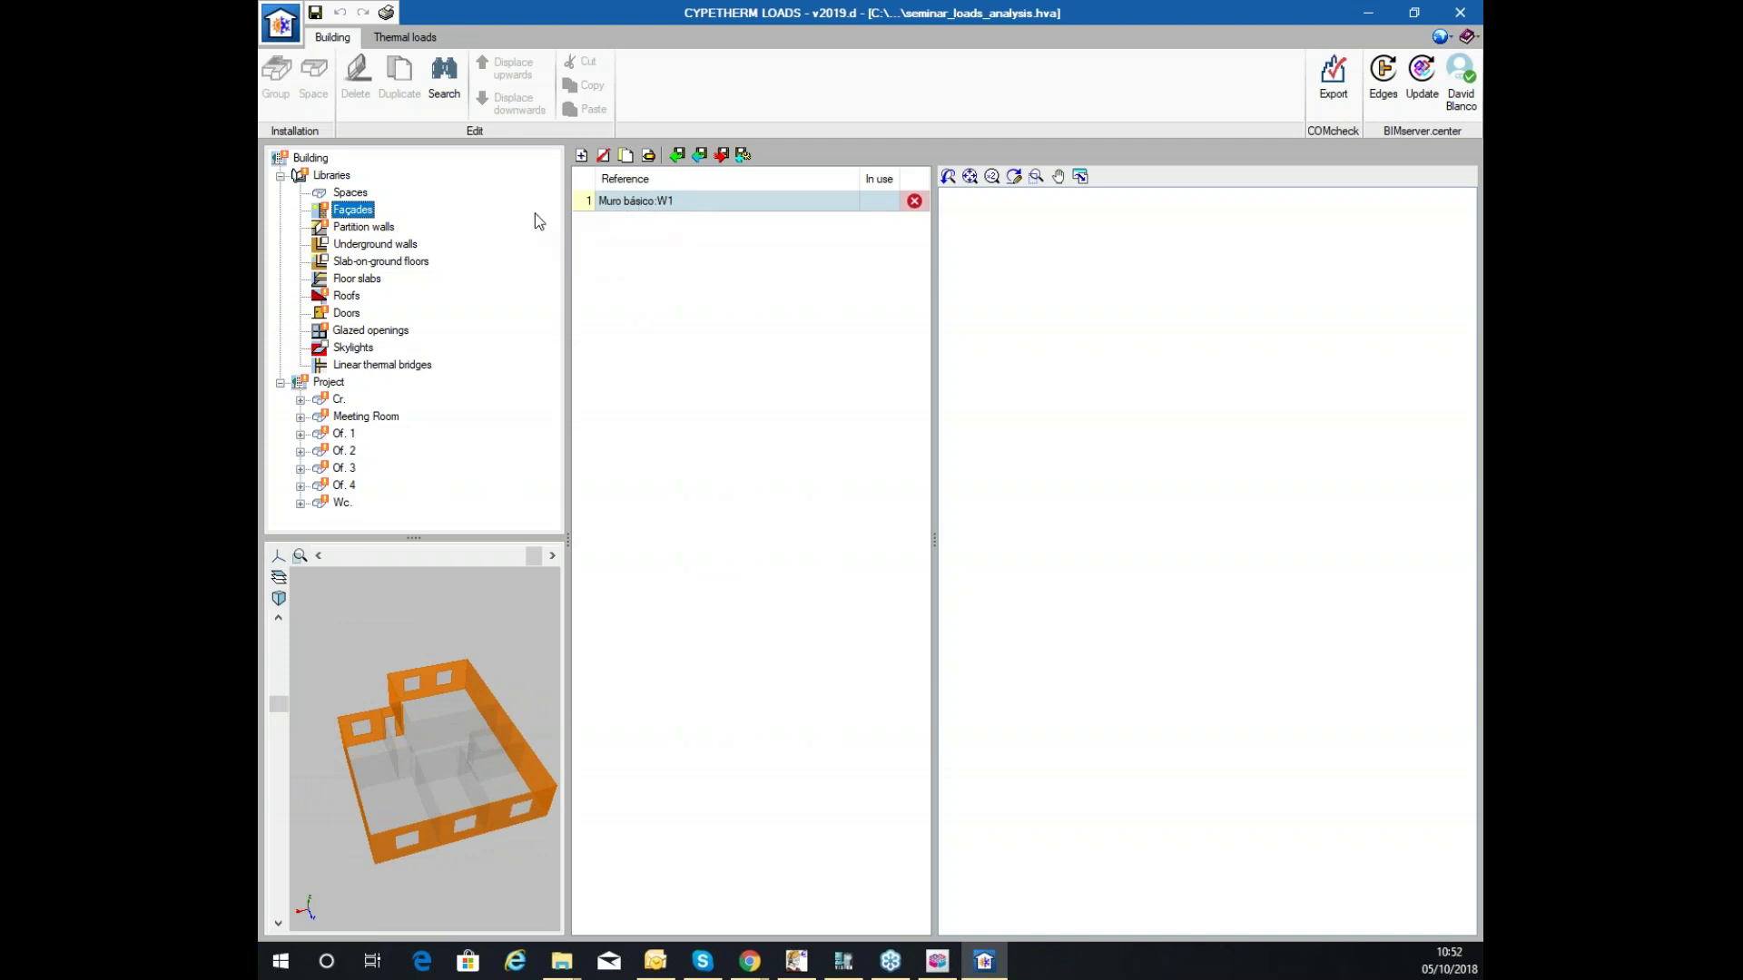
left_click(652, 154)
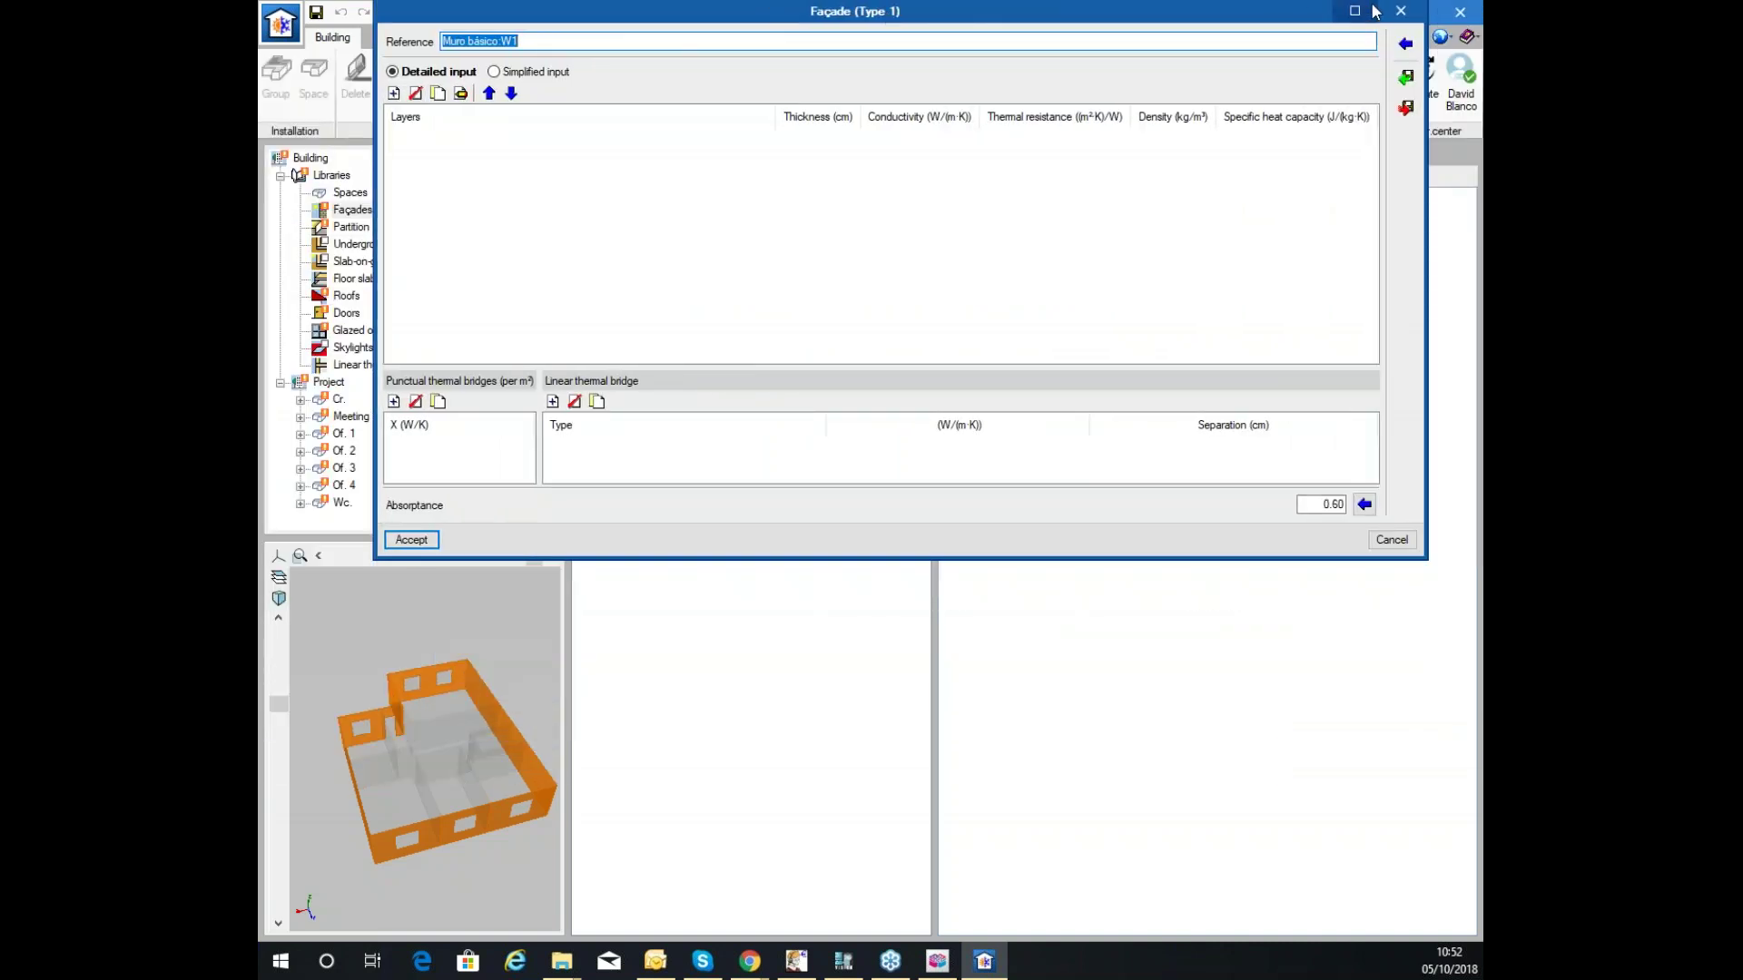
Maximize the façade editor, keep detailed layer input, and start a new layer without changing colour or hatch.
left_click(1354, 11)
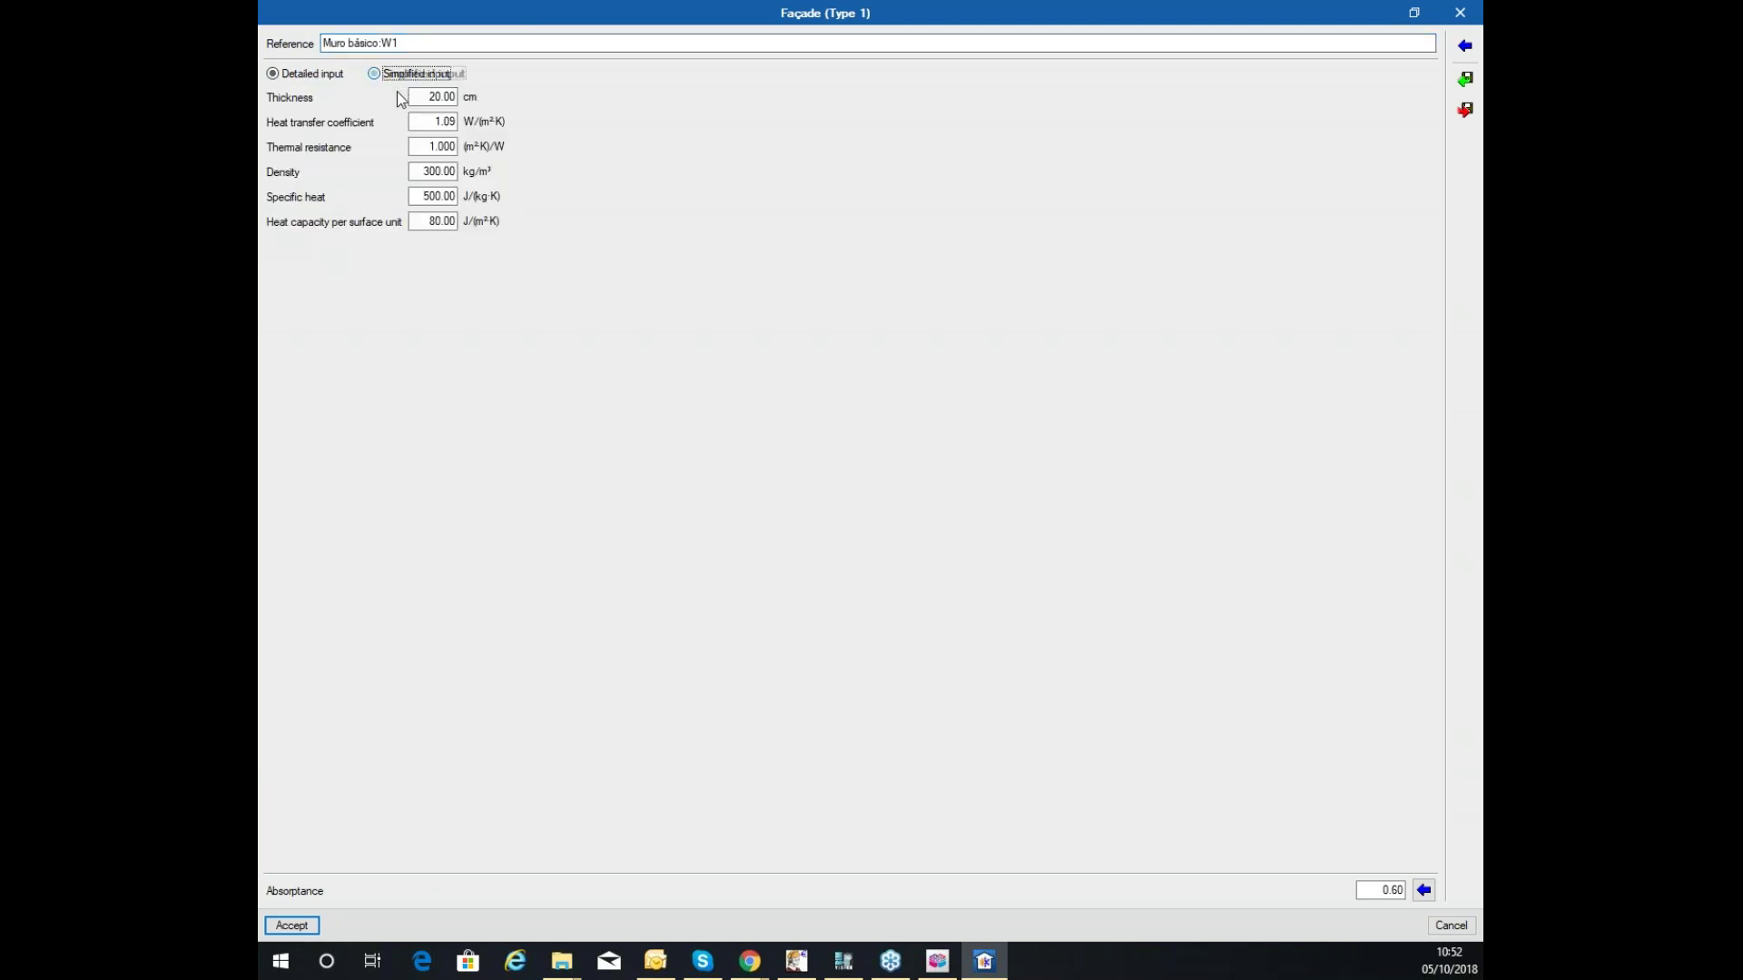
left_click(407, 75)
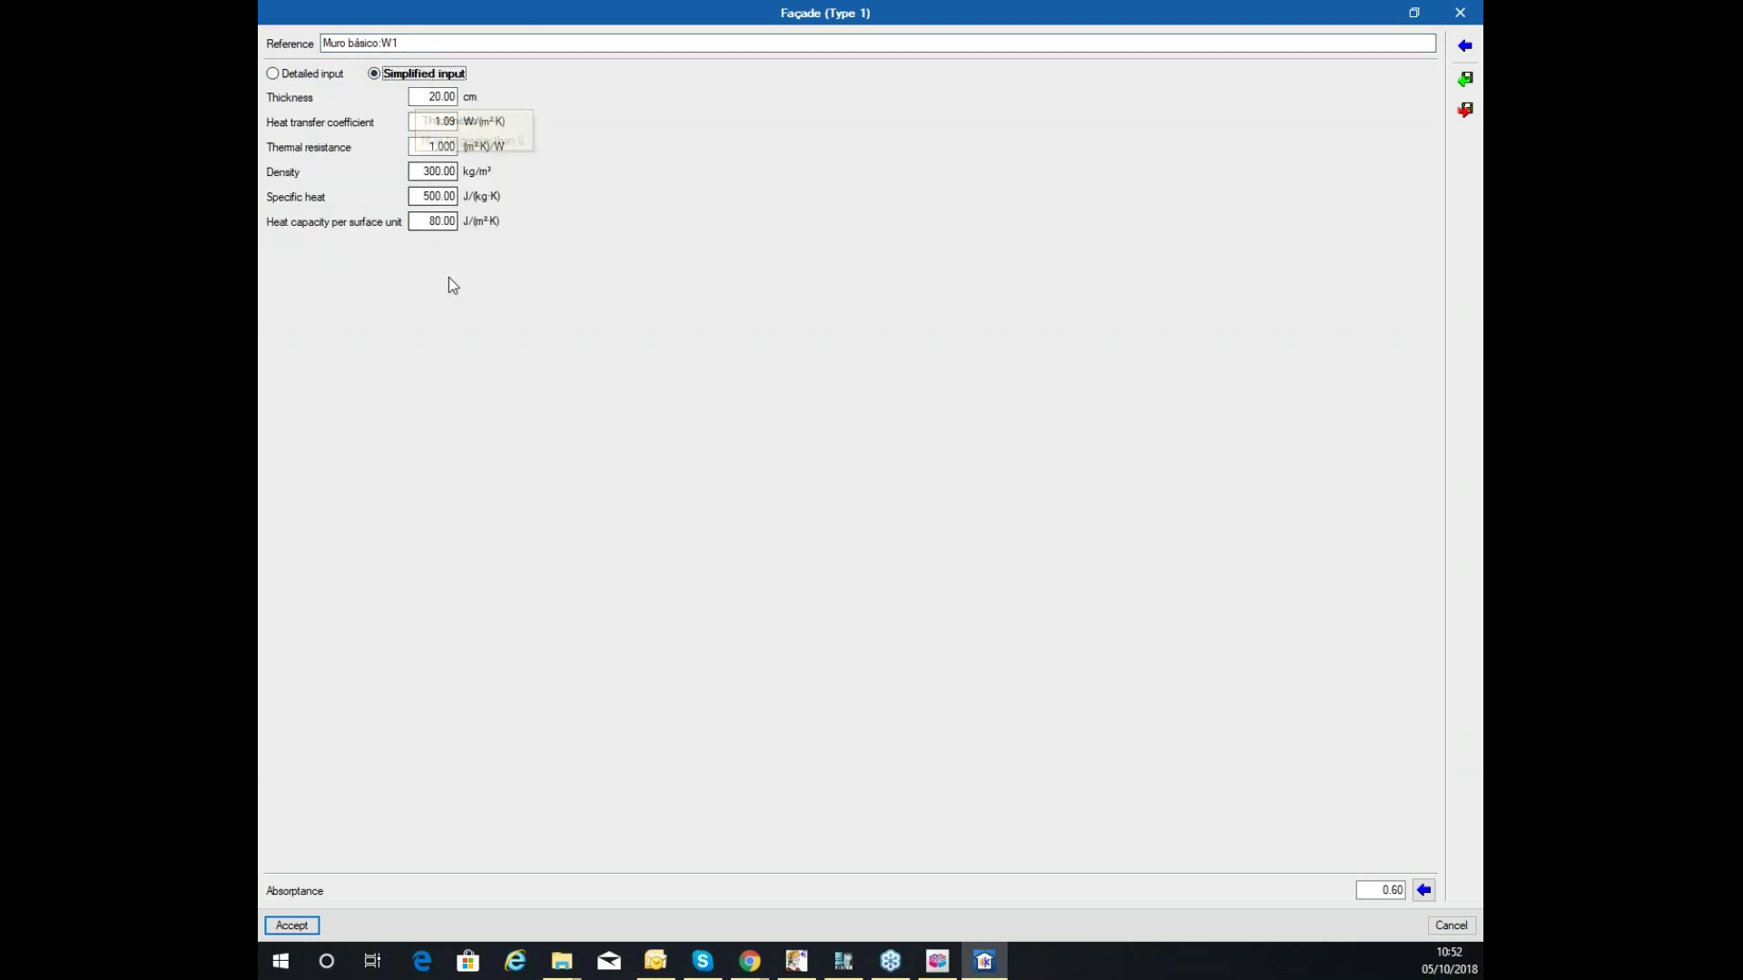
left_click(313, 74)
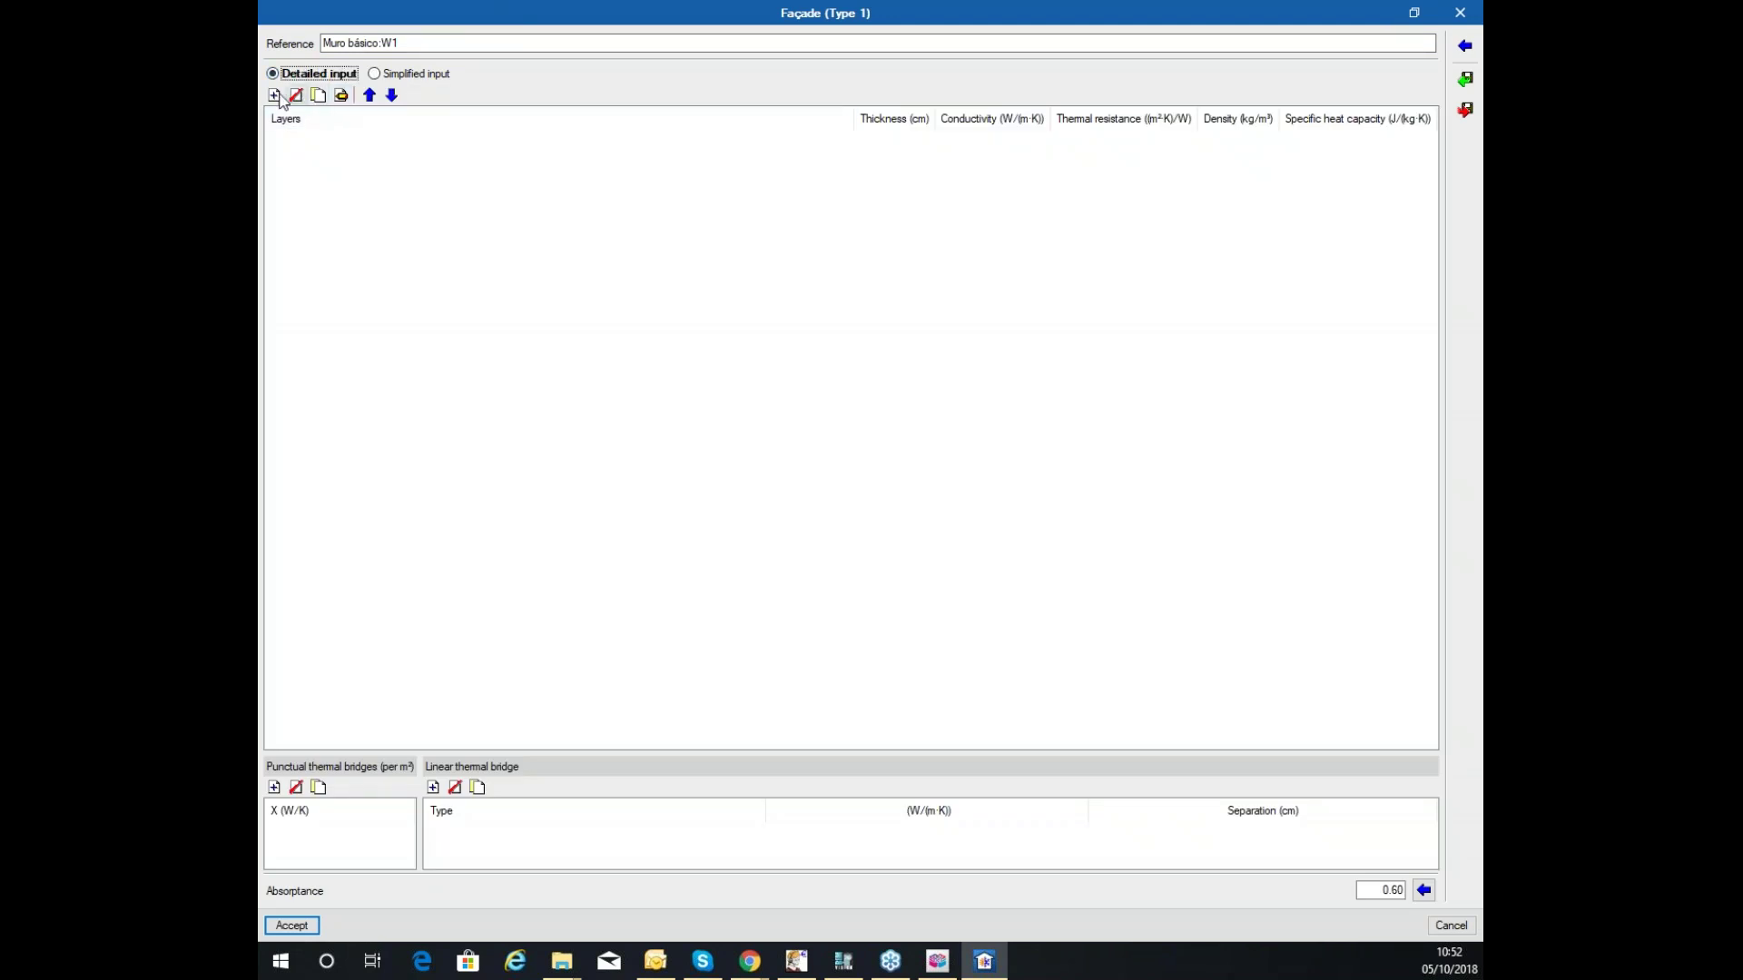
left_click(274, 95)
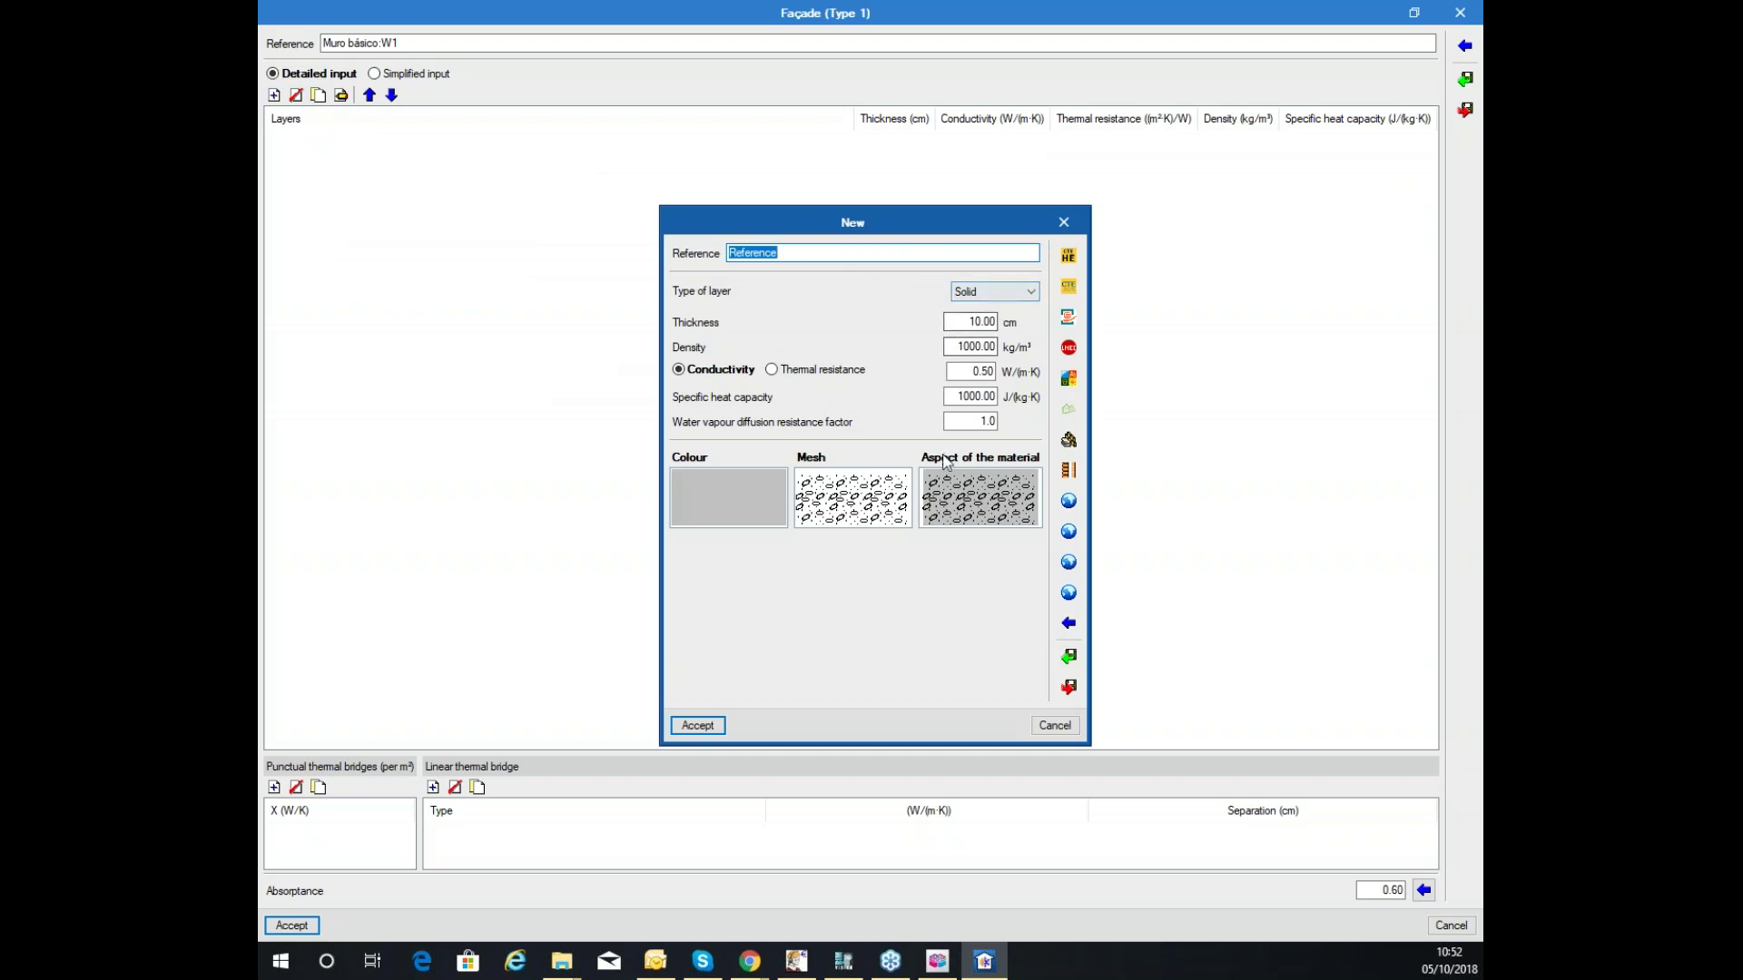
left_click(834, 514)
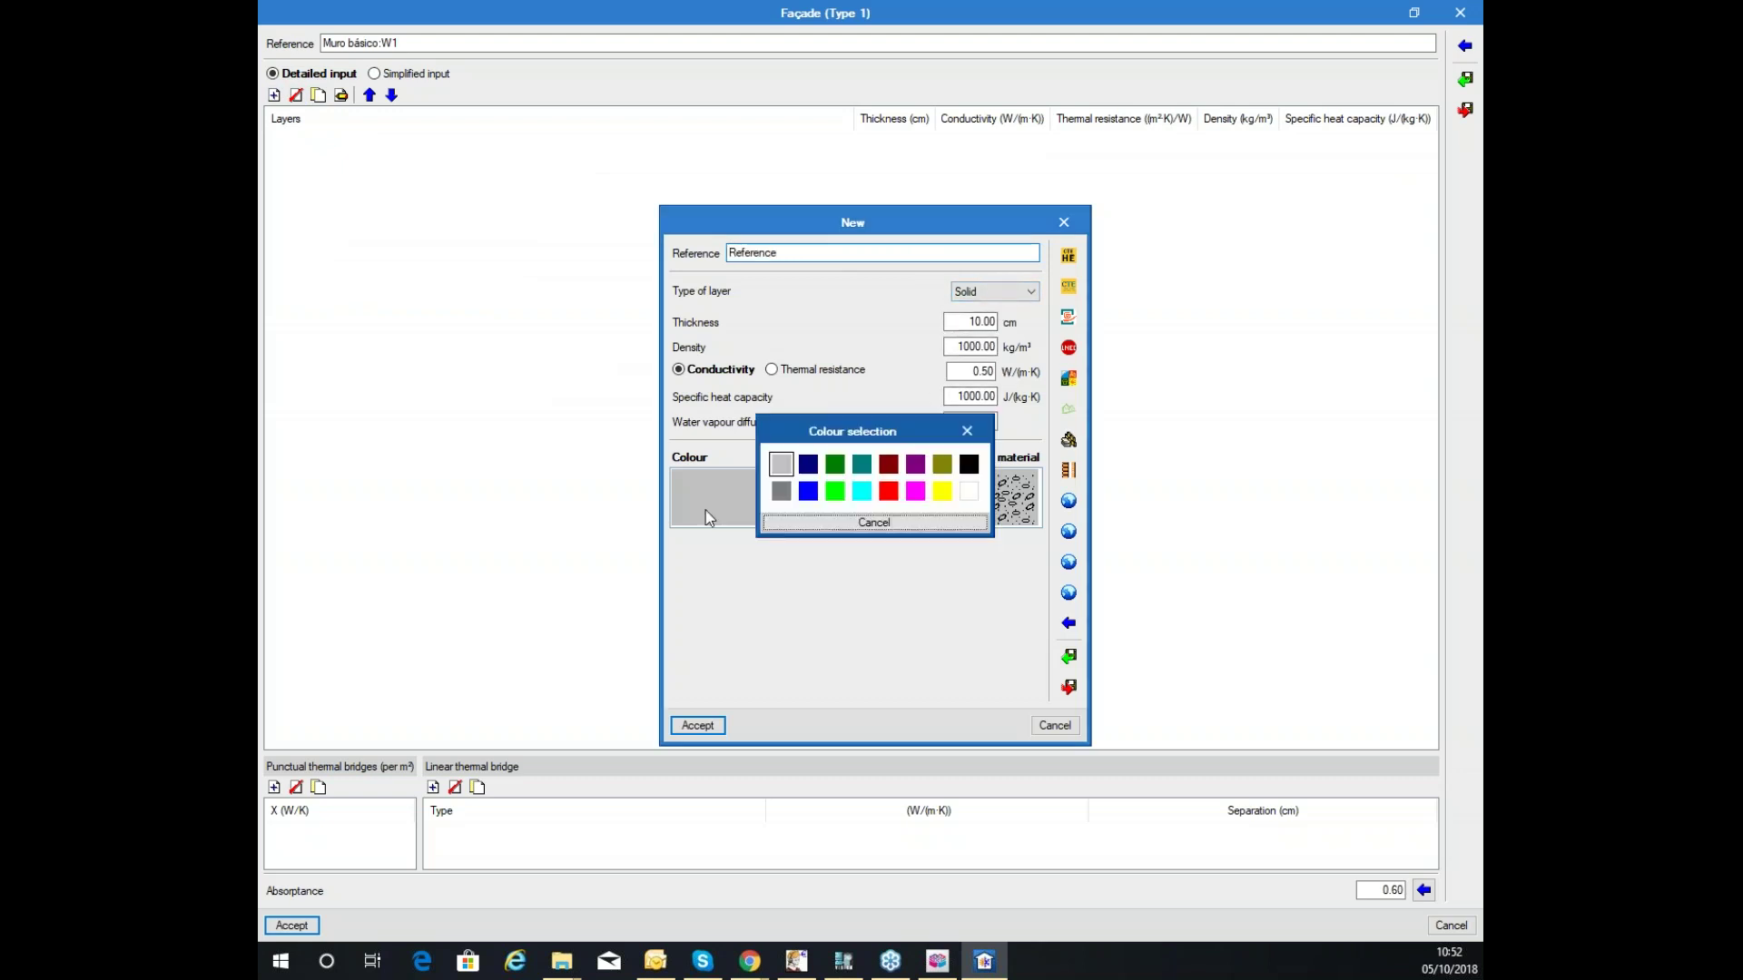
left_click(835, 522)
left_click(833, 515)
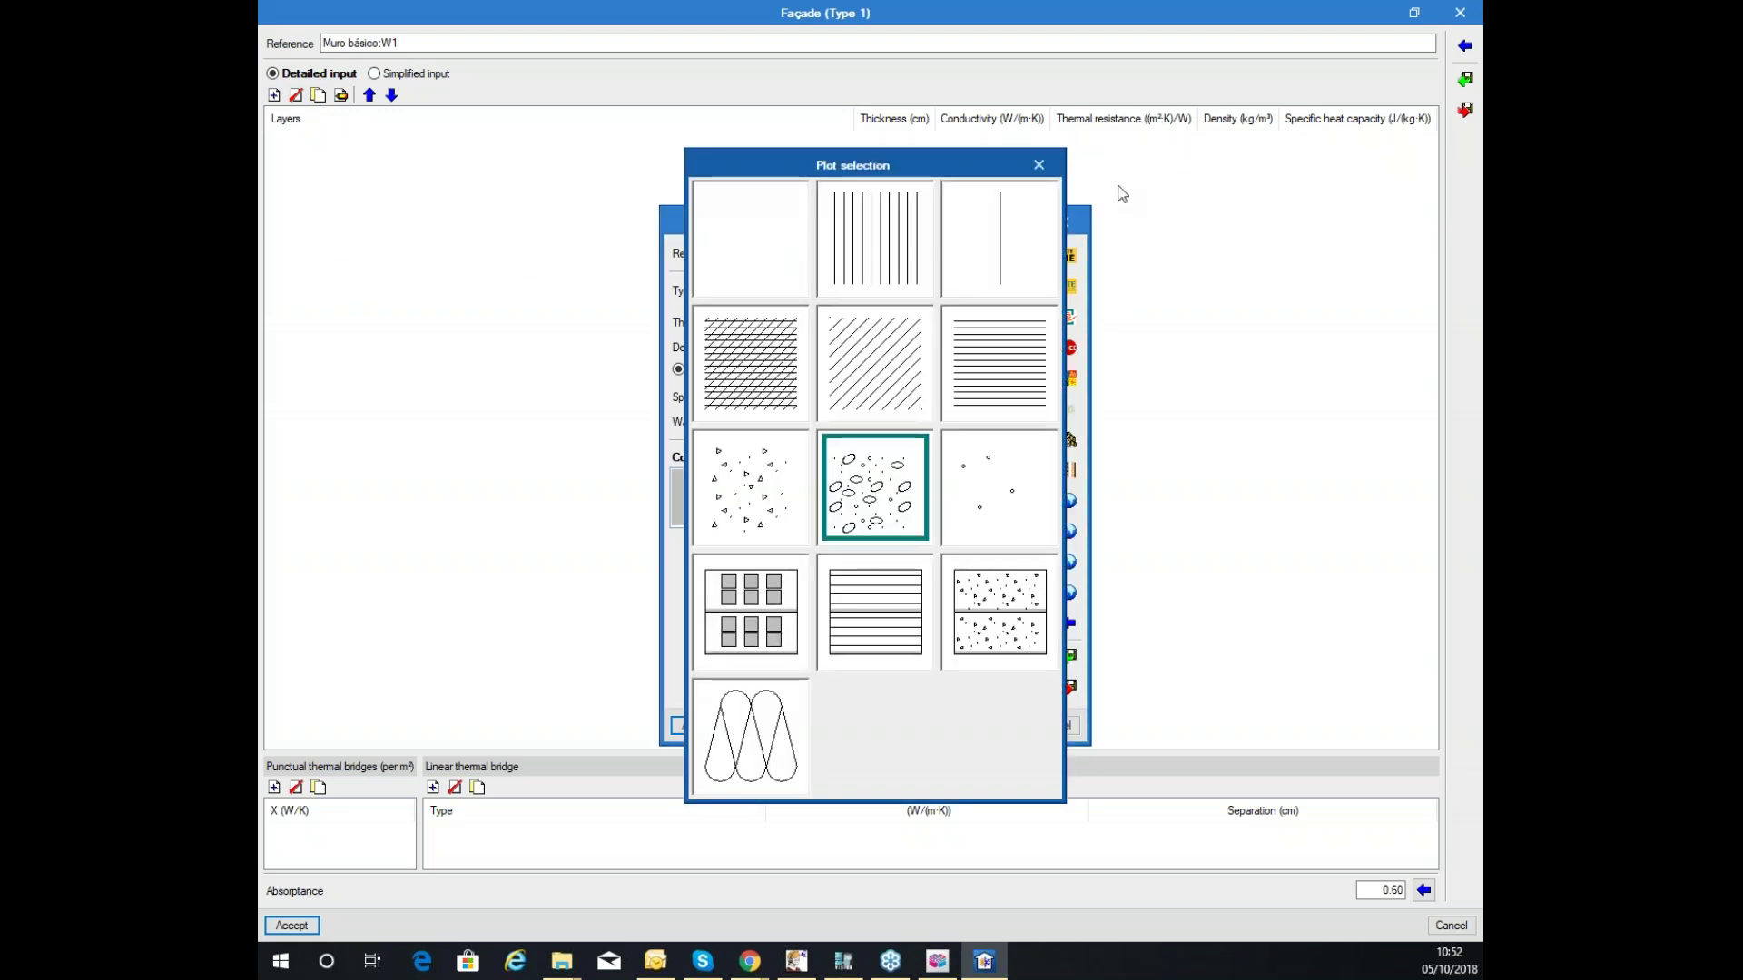
left_click(1040, 163)
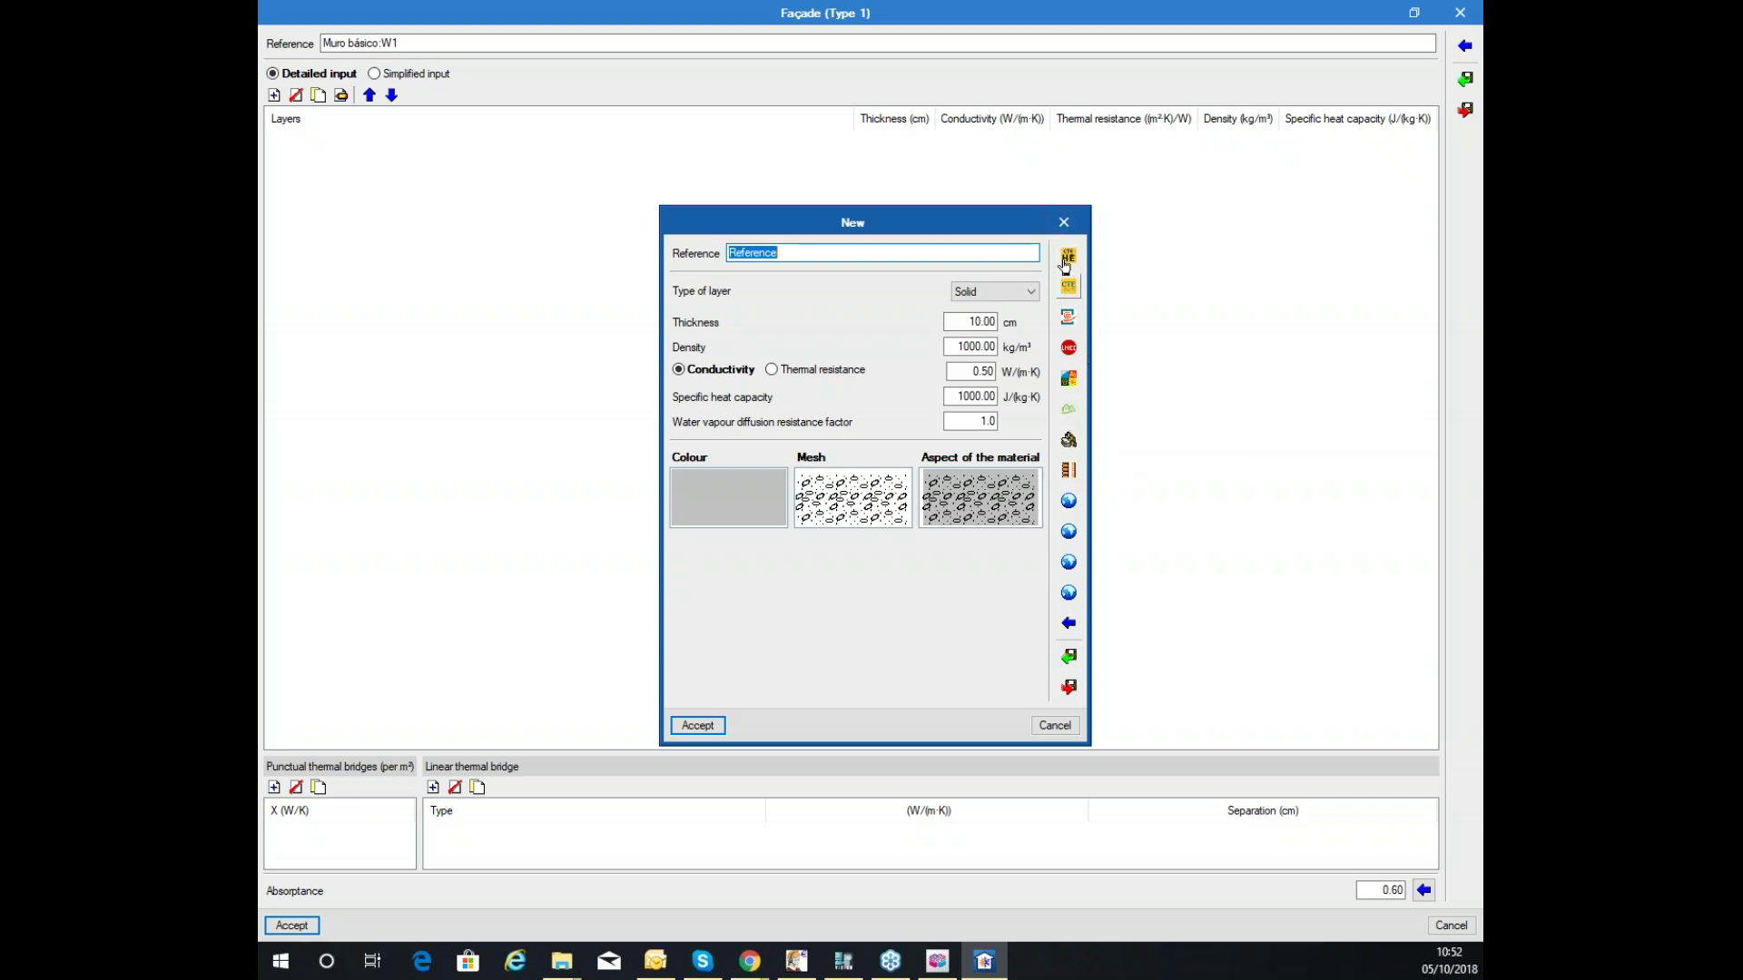
Pick Masonry M02 – 150 mm LW concrete block from representative materials and add the layer.
left_click(1069, 565)
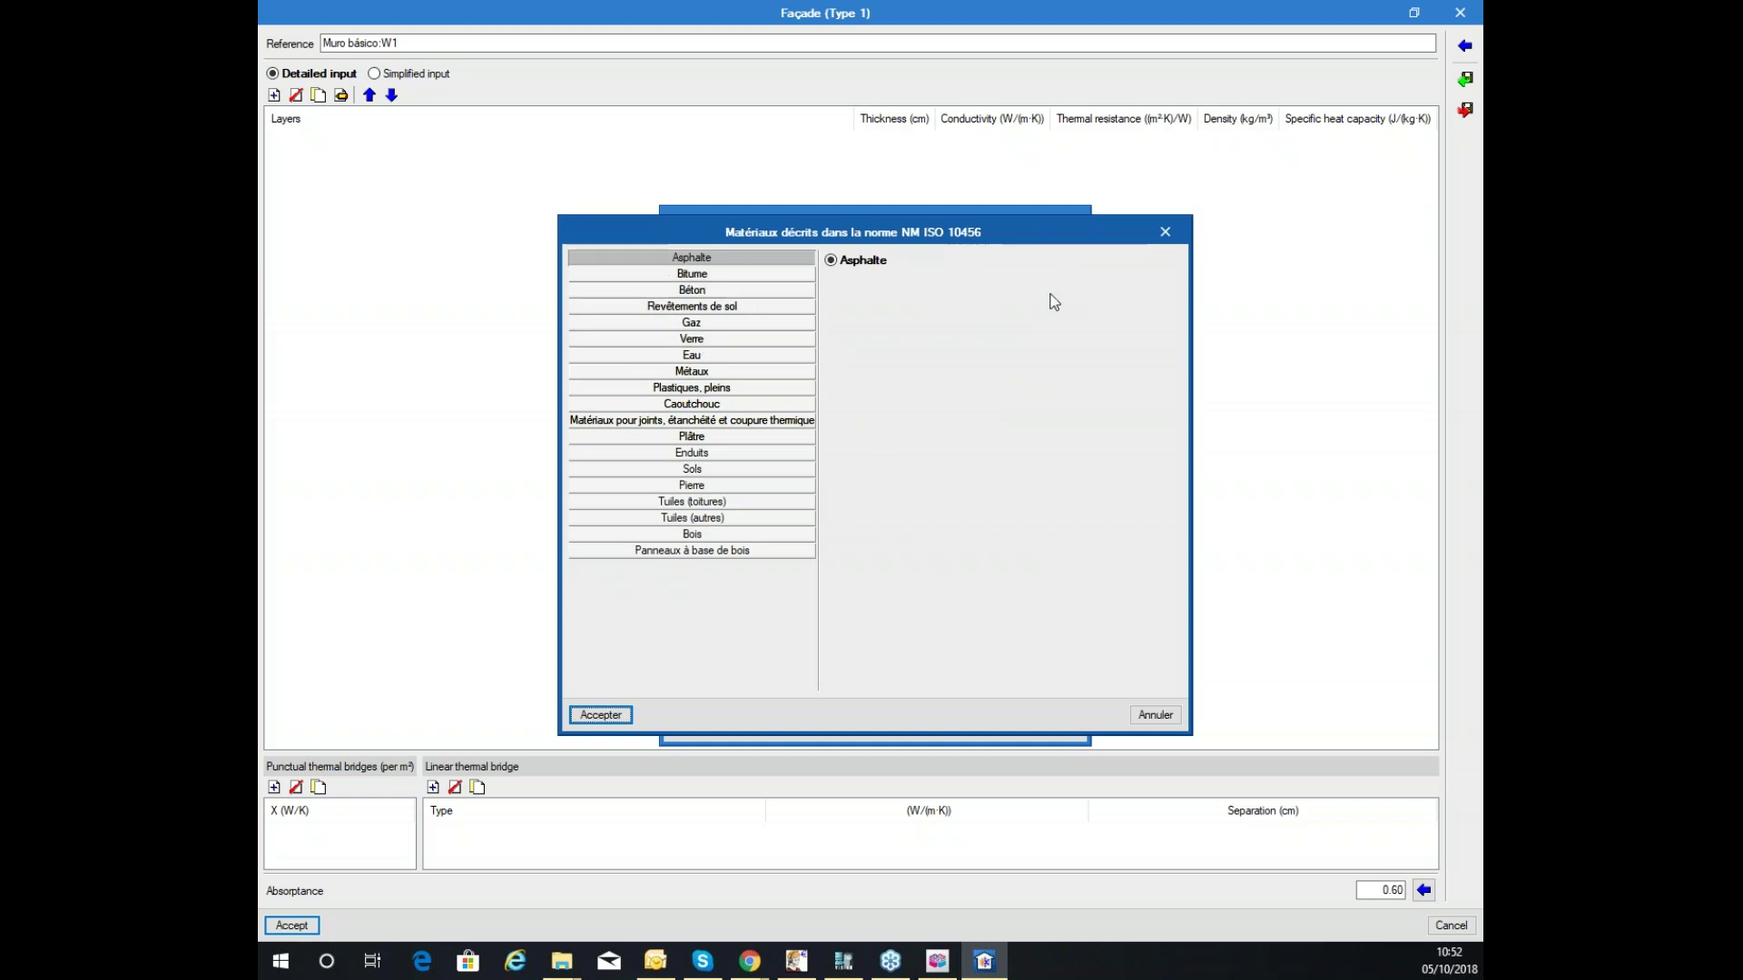
left_click(1165, 232)
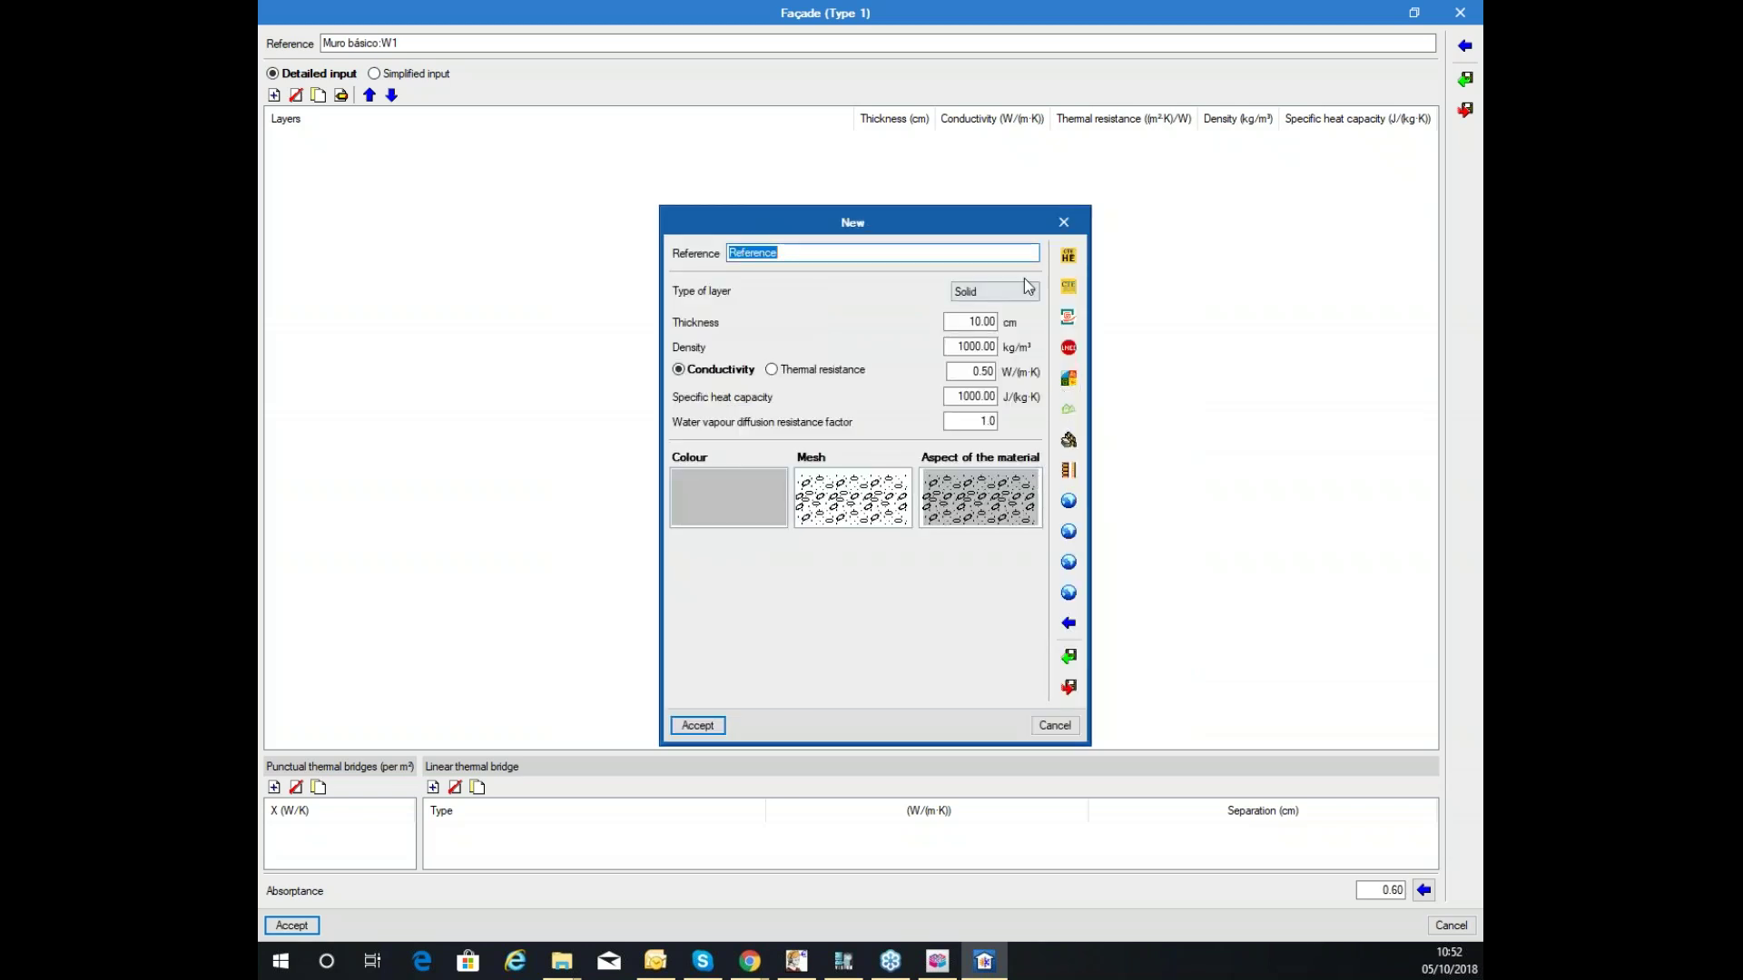
left_click(1069, 623)
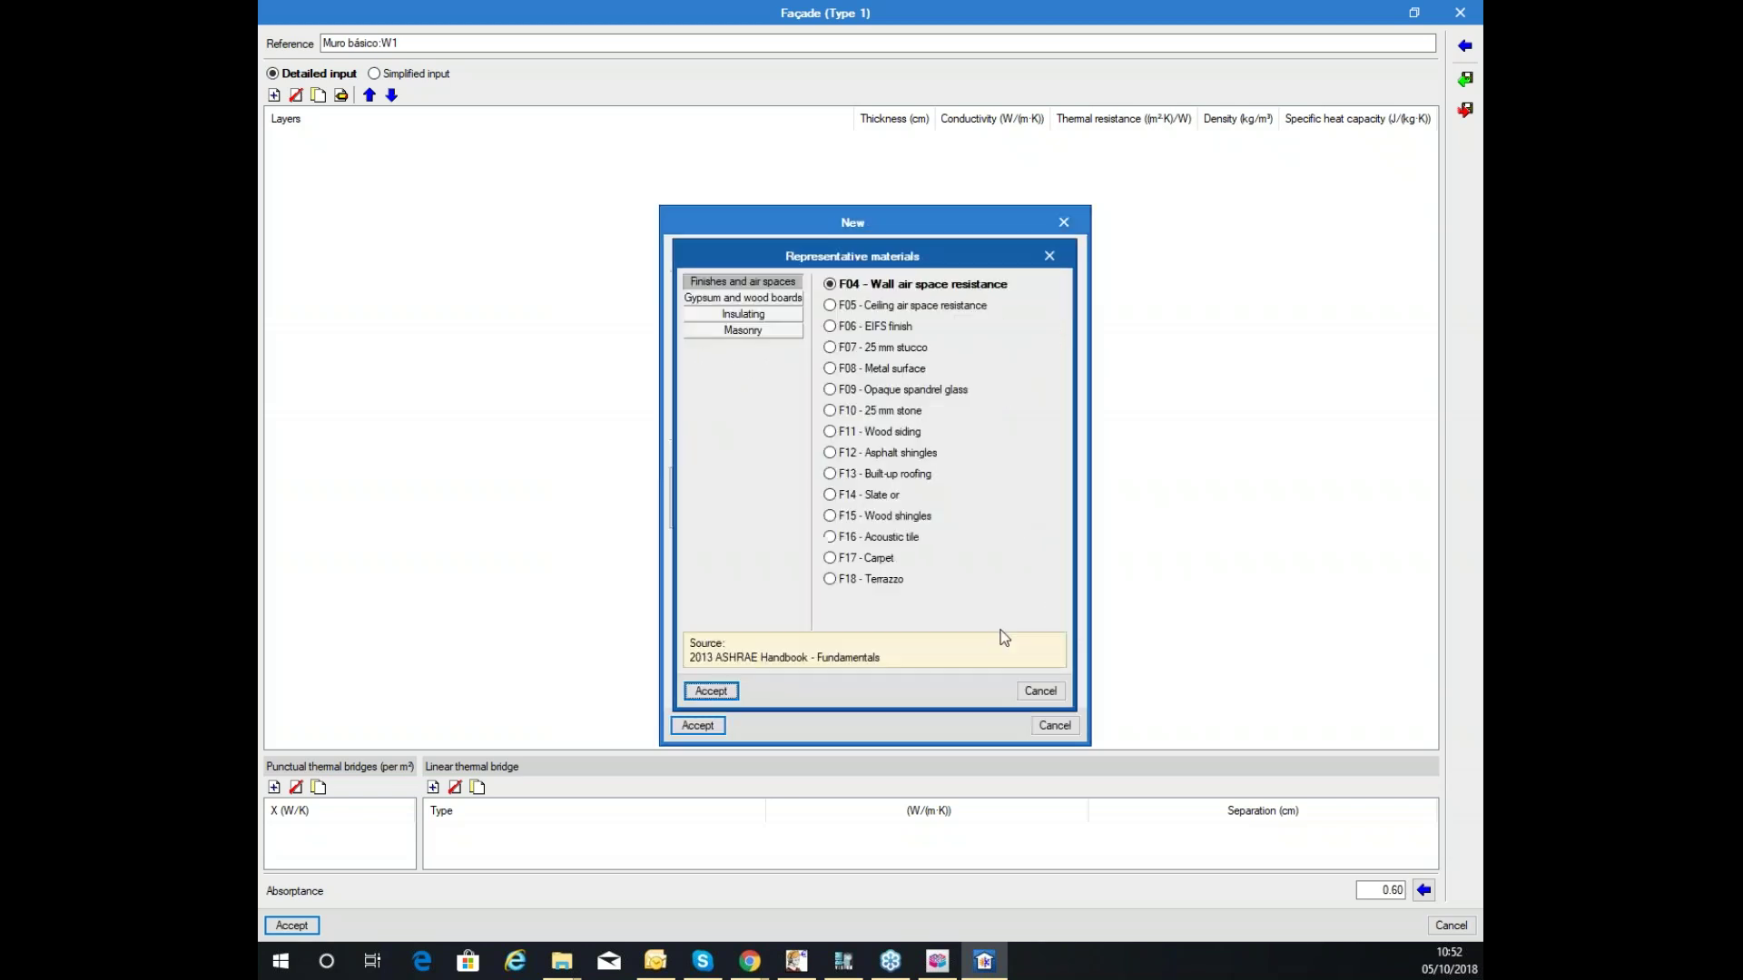
left_click(754, 313)
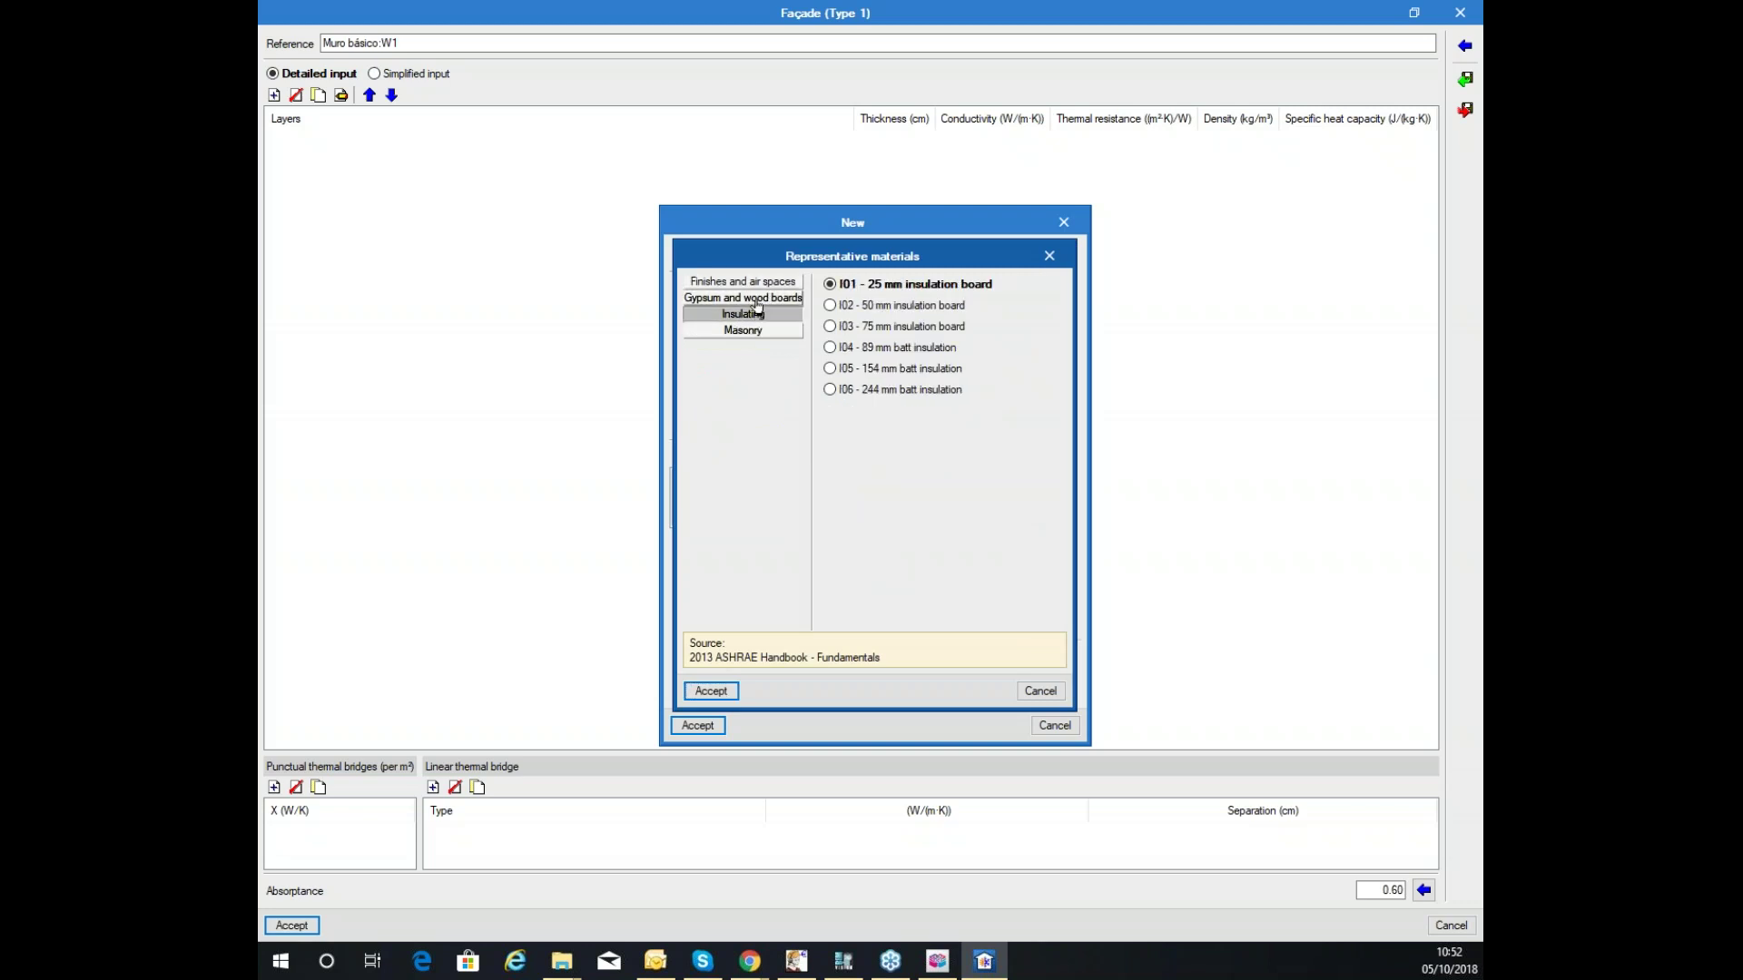
left_click(758, 298)
left_click(772, 330)
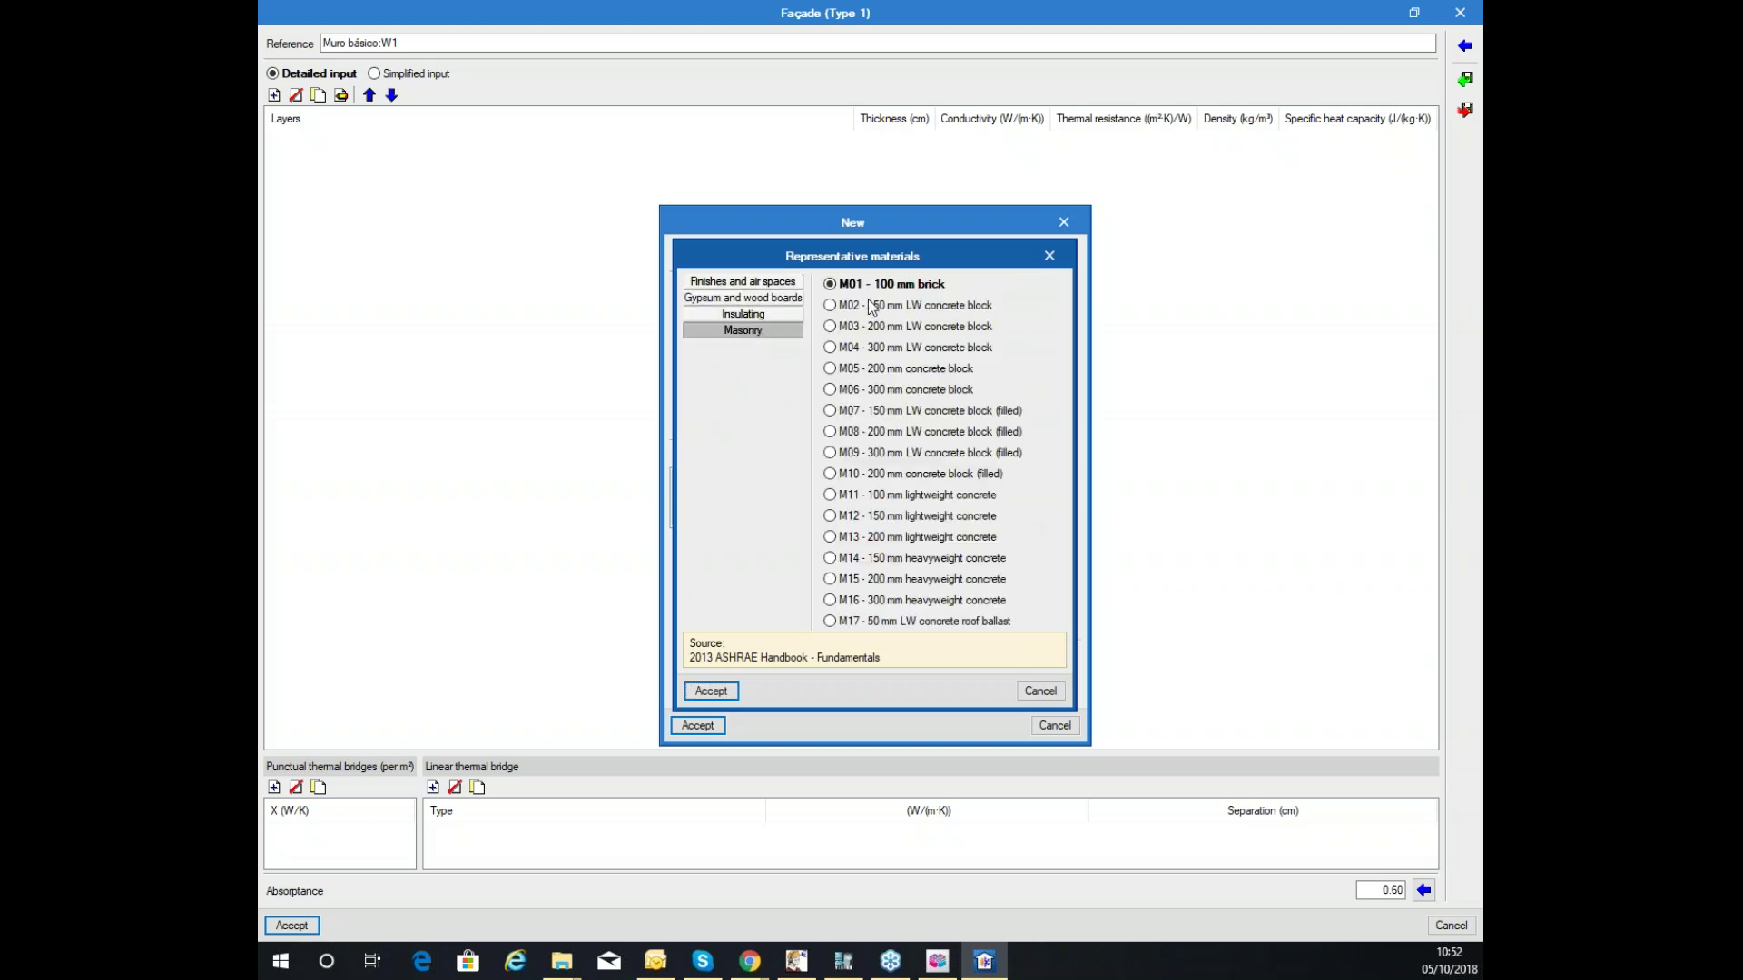
left_click(930, 307)
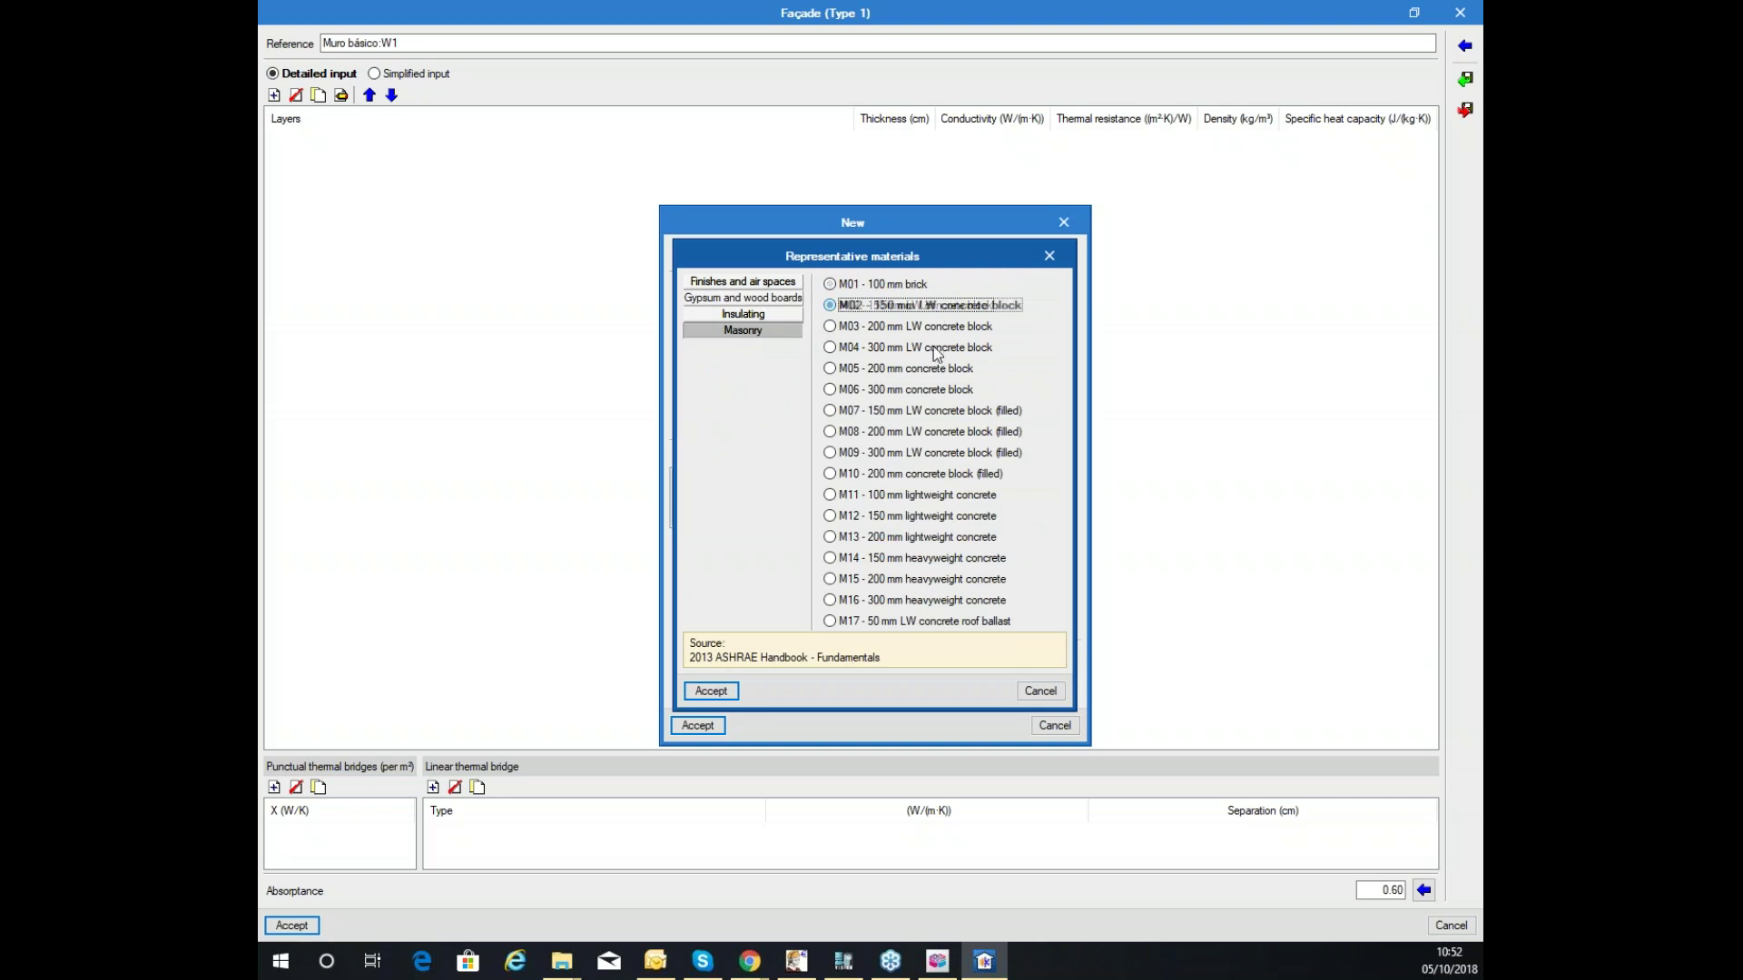
left_click(711, 691)
left_click(697, 725)
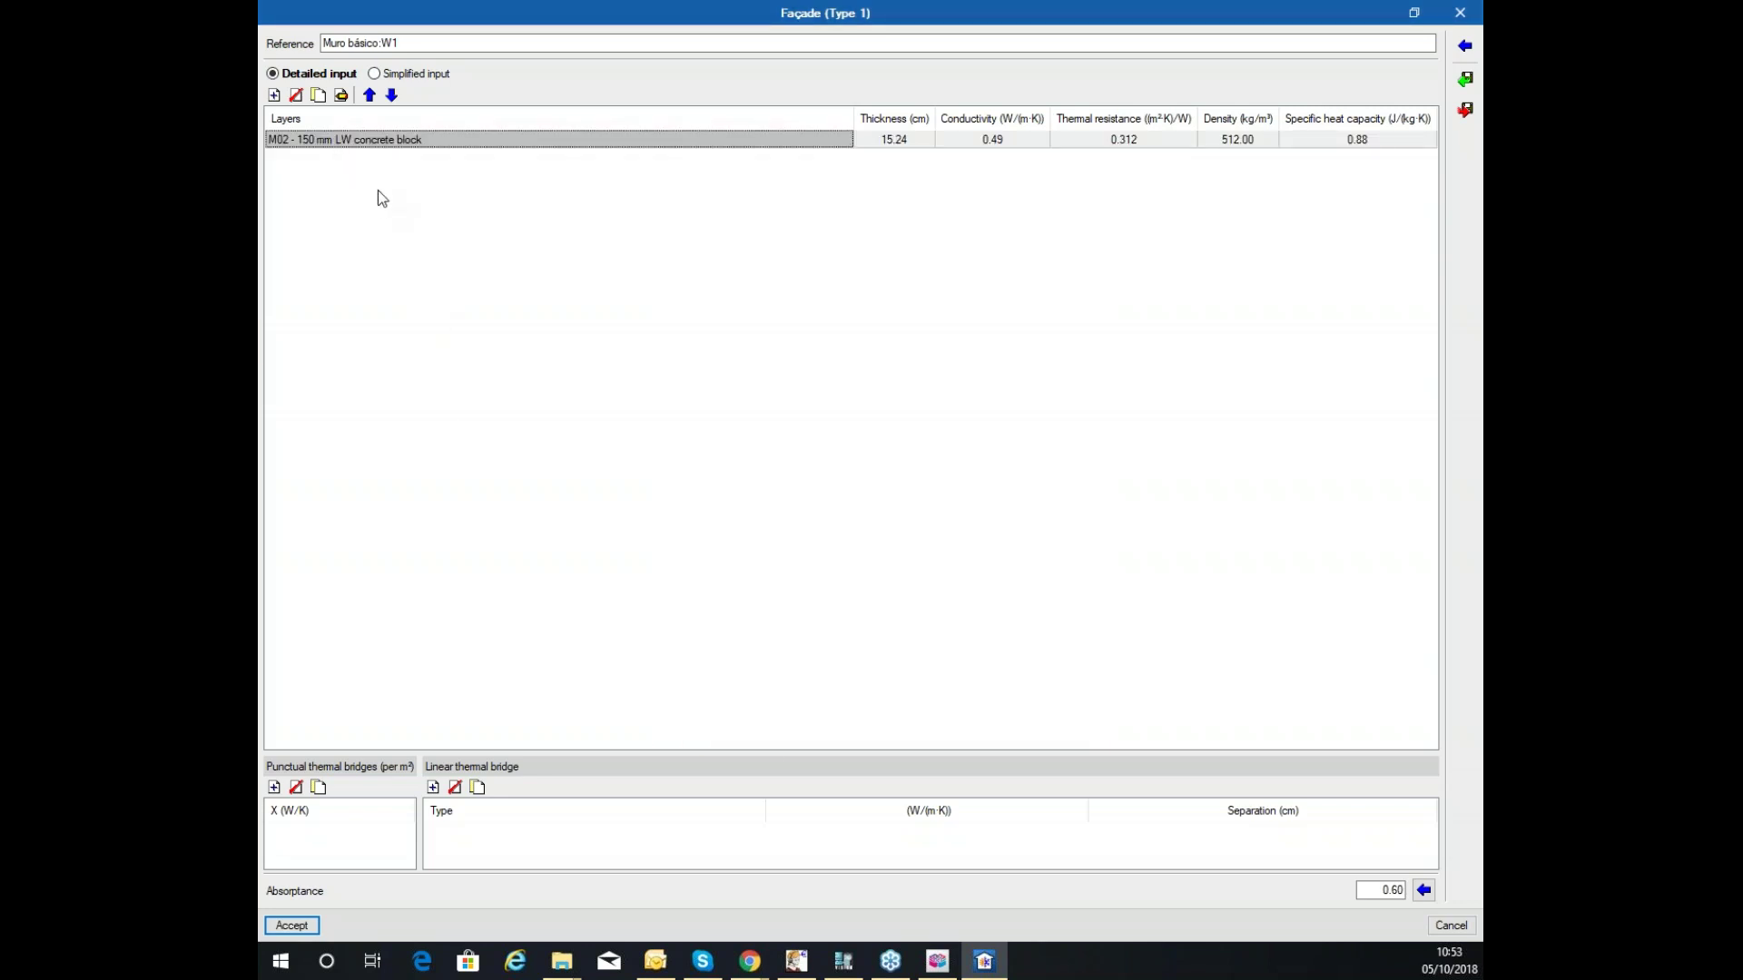
Add an I01 25 mm insulation board layer to the wall.
left_click(275, 94)
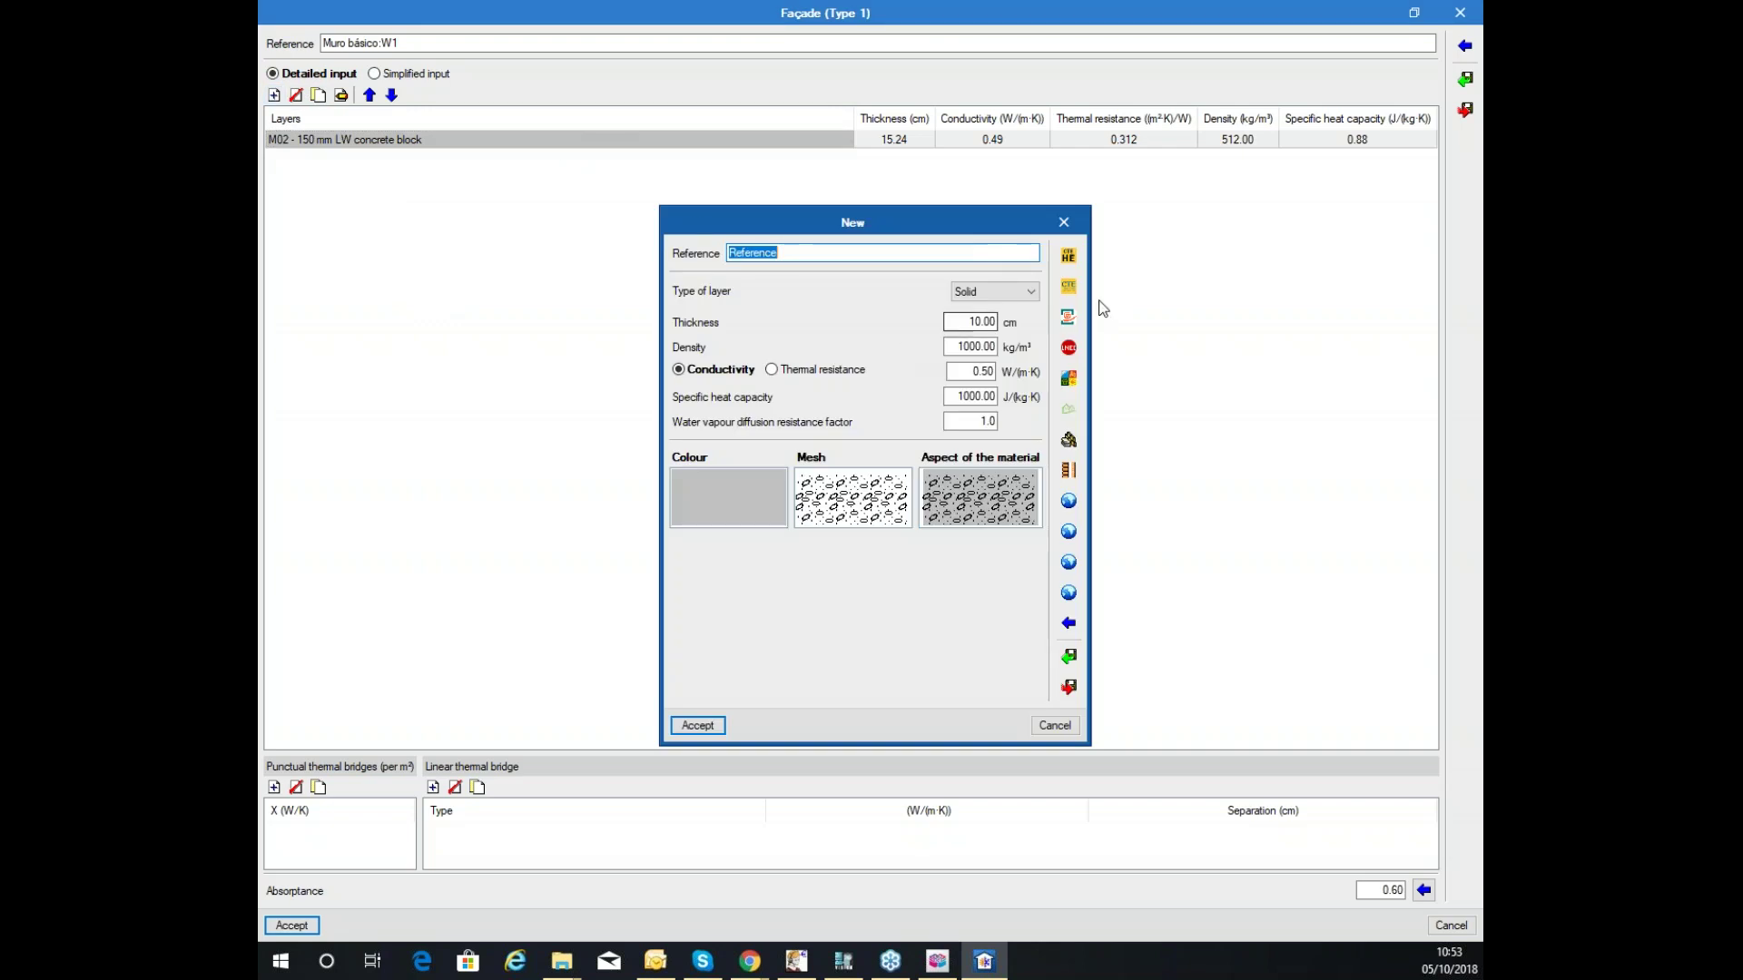
left_click(1070, 626)
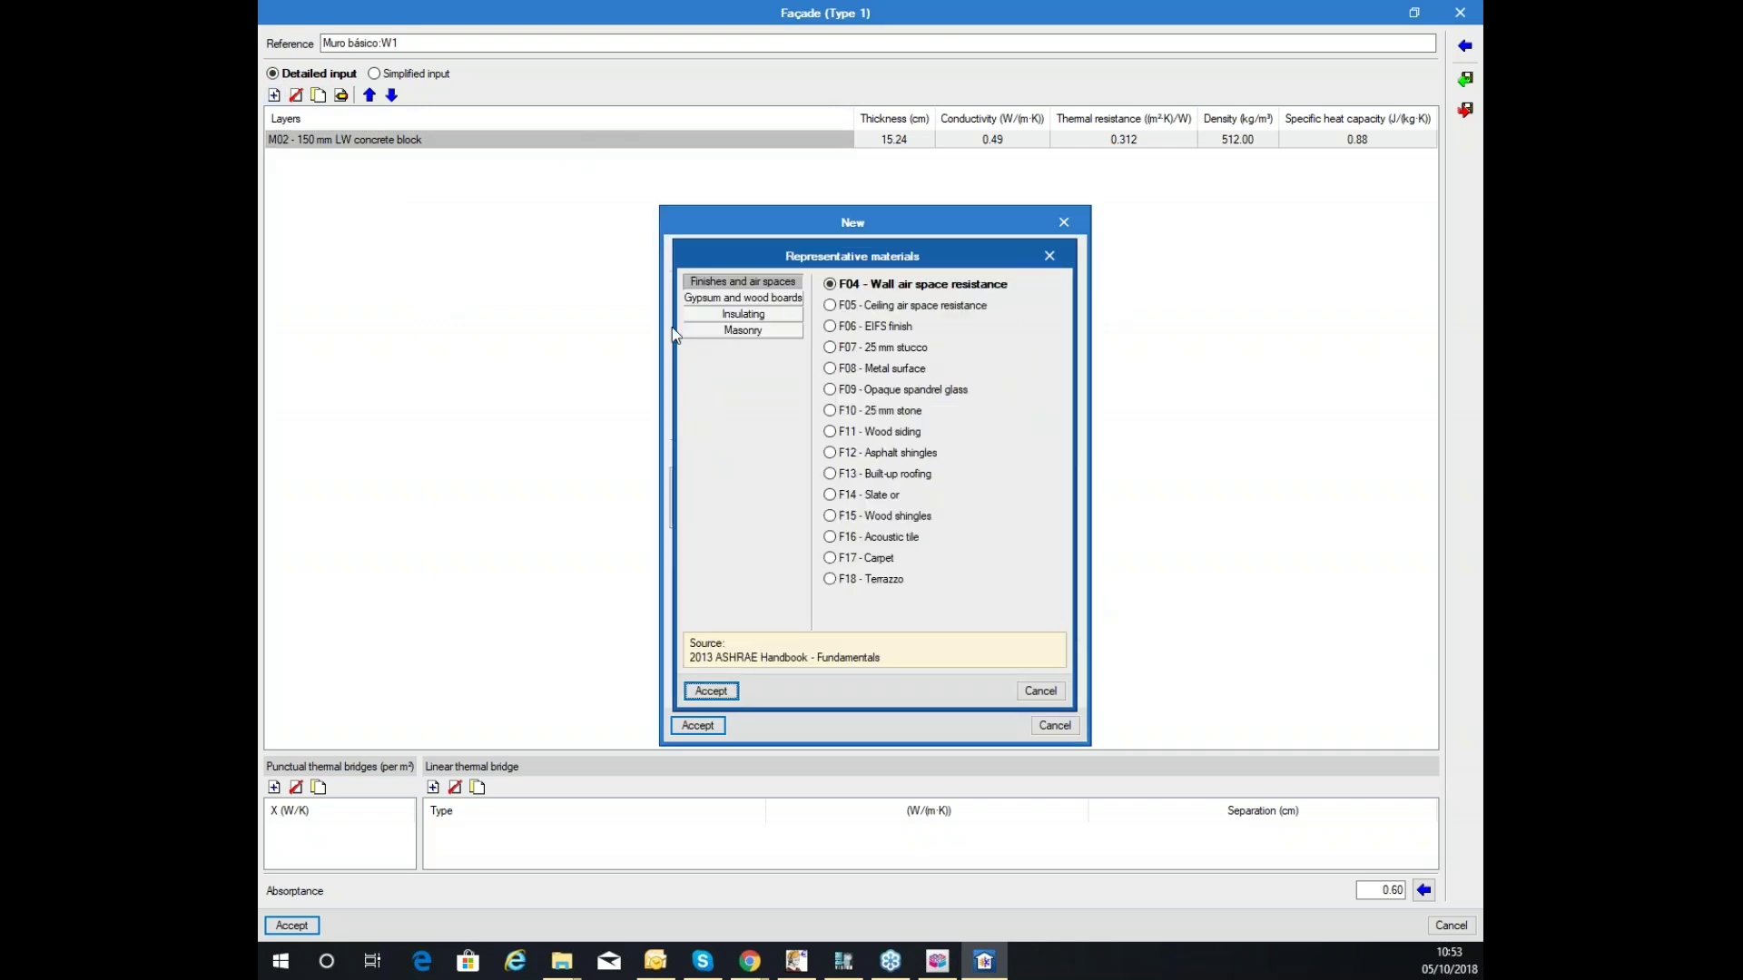
left_click(742, 315)
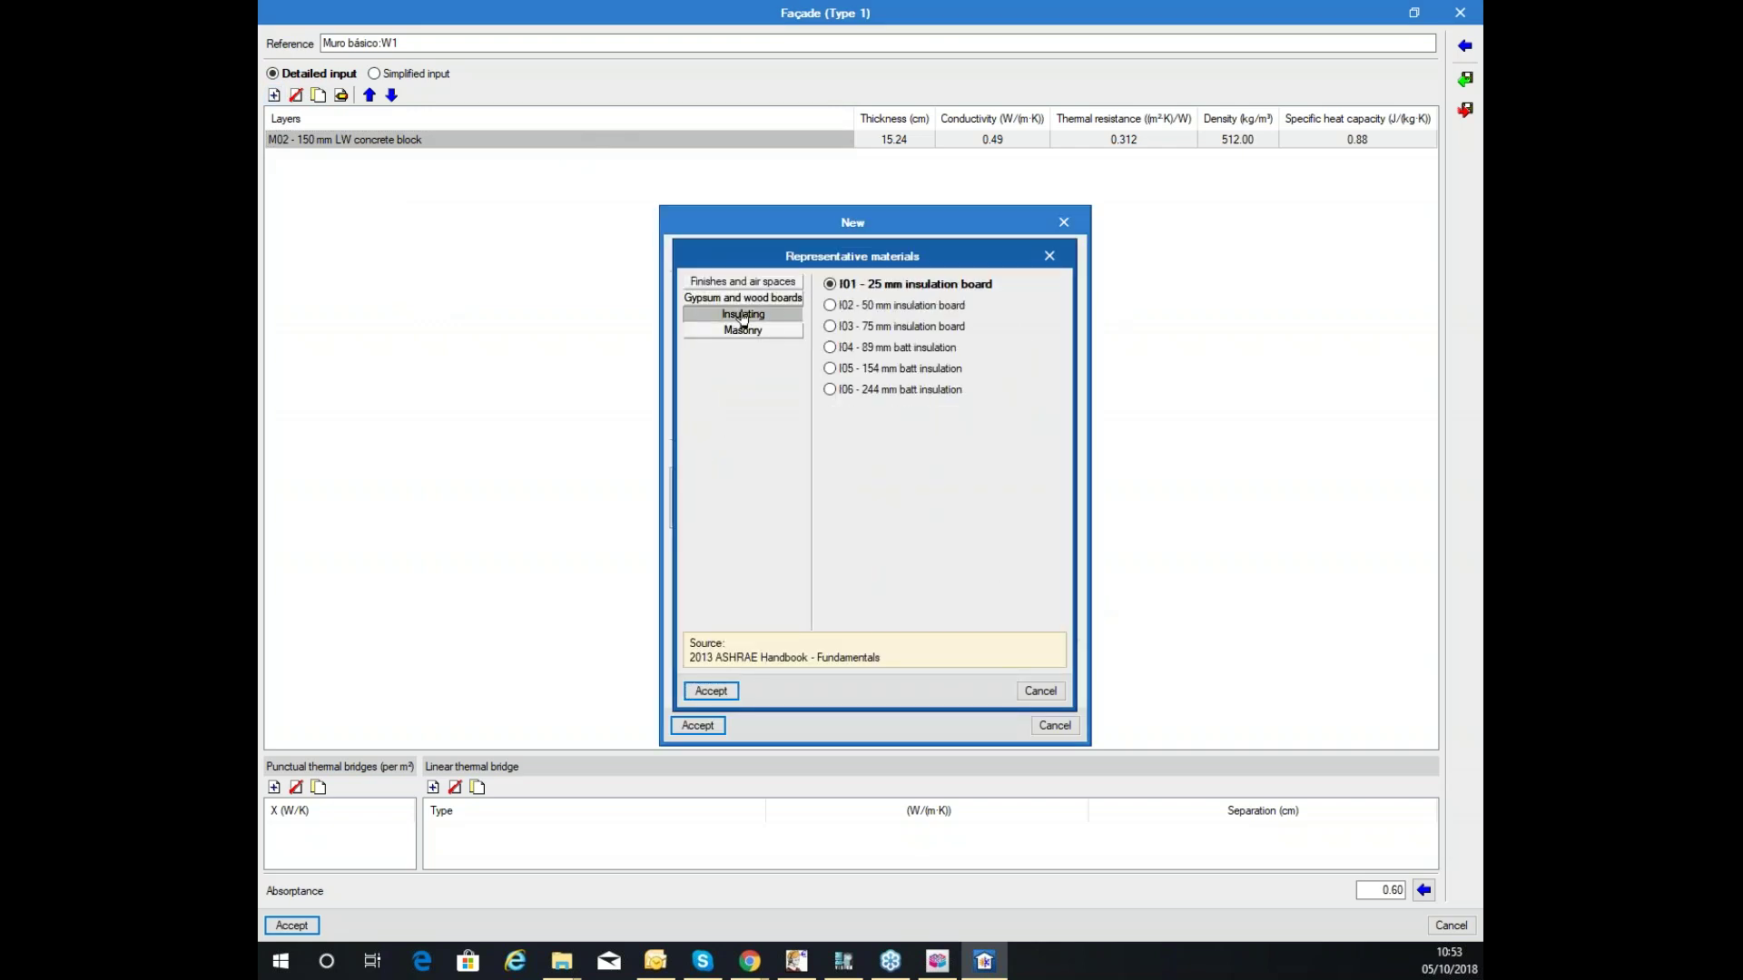
left_click(895, 307)
left_click(883, 285)
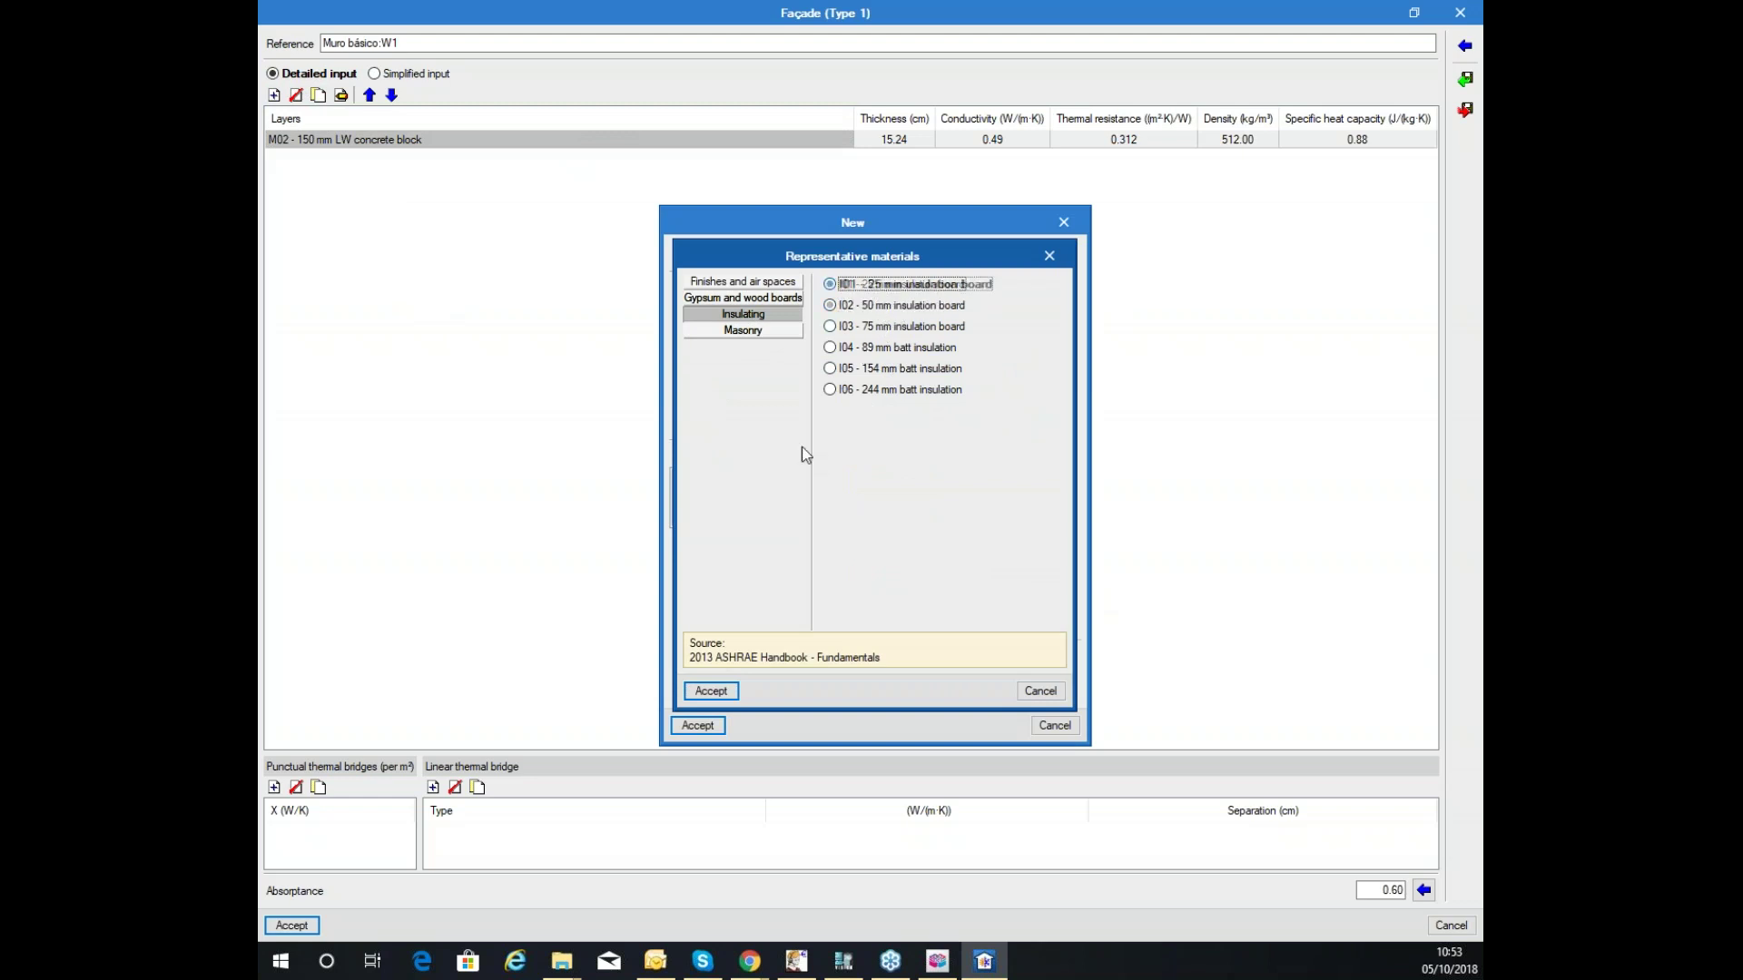
left_click(711, 692)
left_click(699, 727)
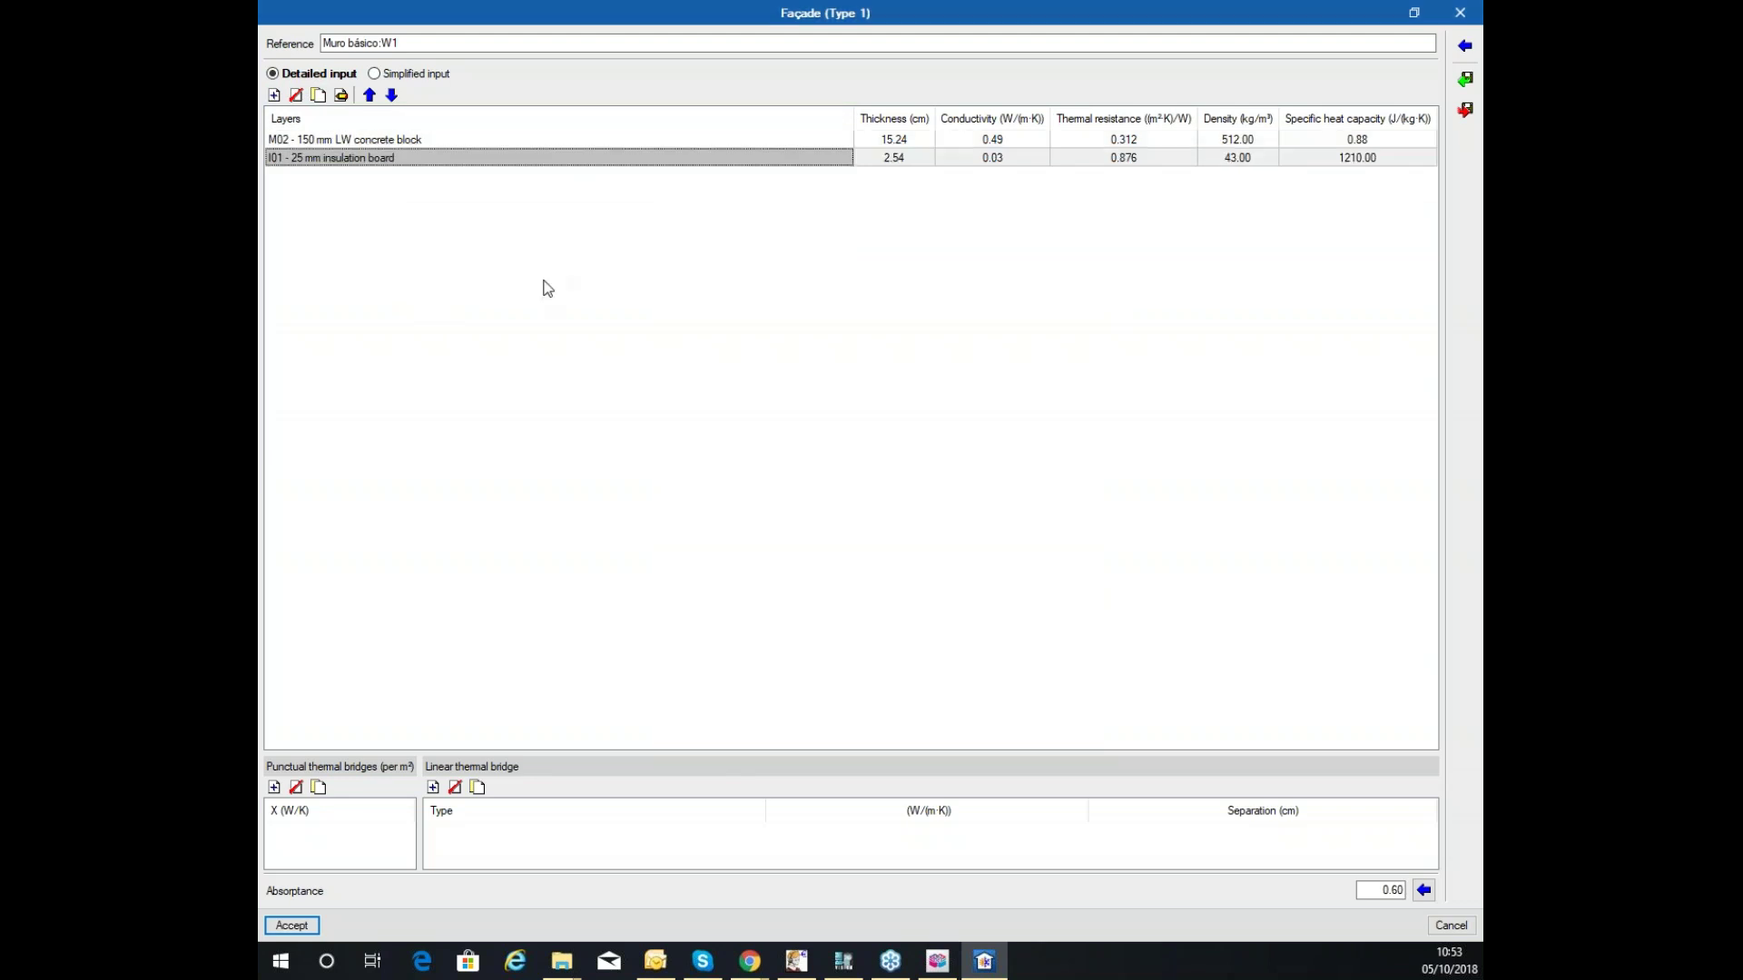
Change that layer to G01 16 mm gyp board, duplicate it, and move one copy to the top.
left_click(340, 95)
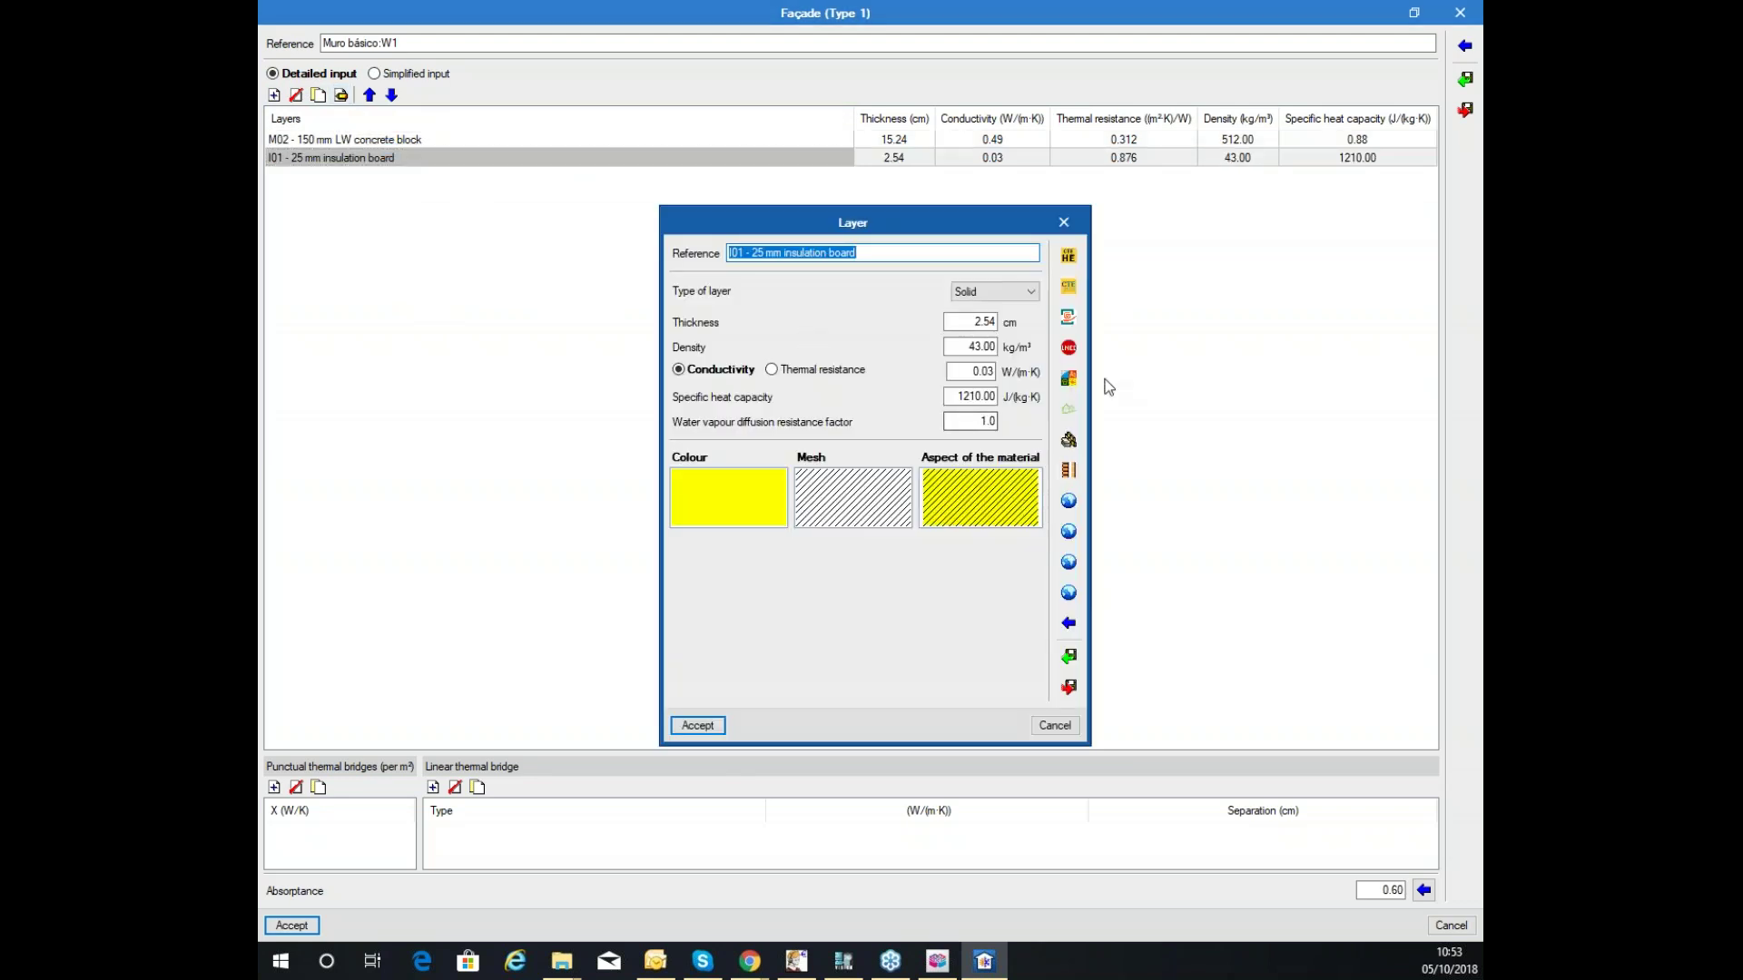
left_click(1069, 593)
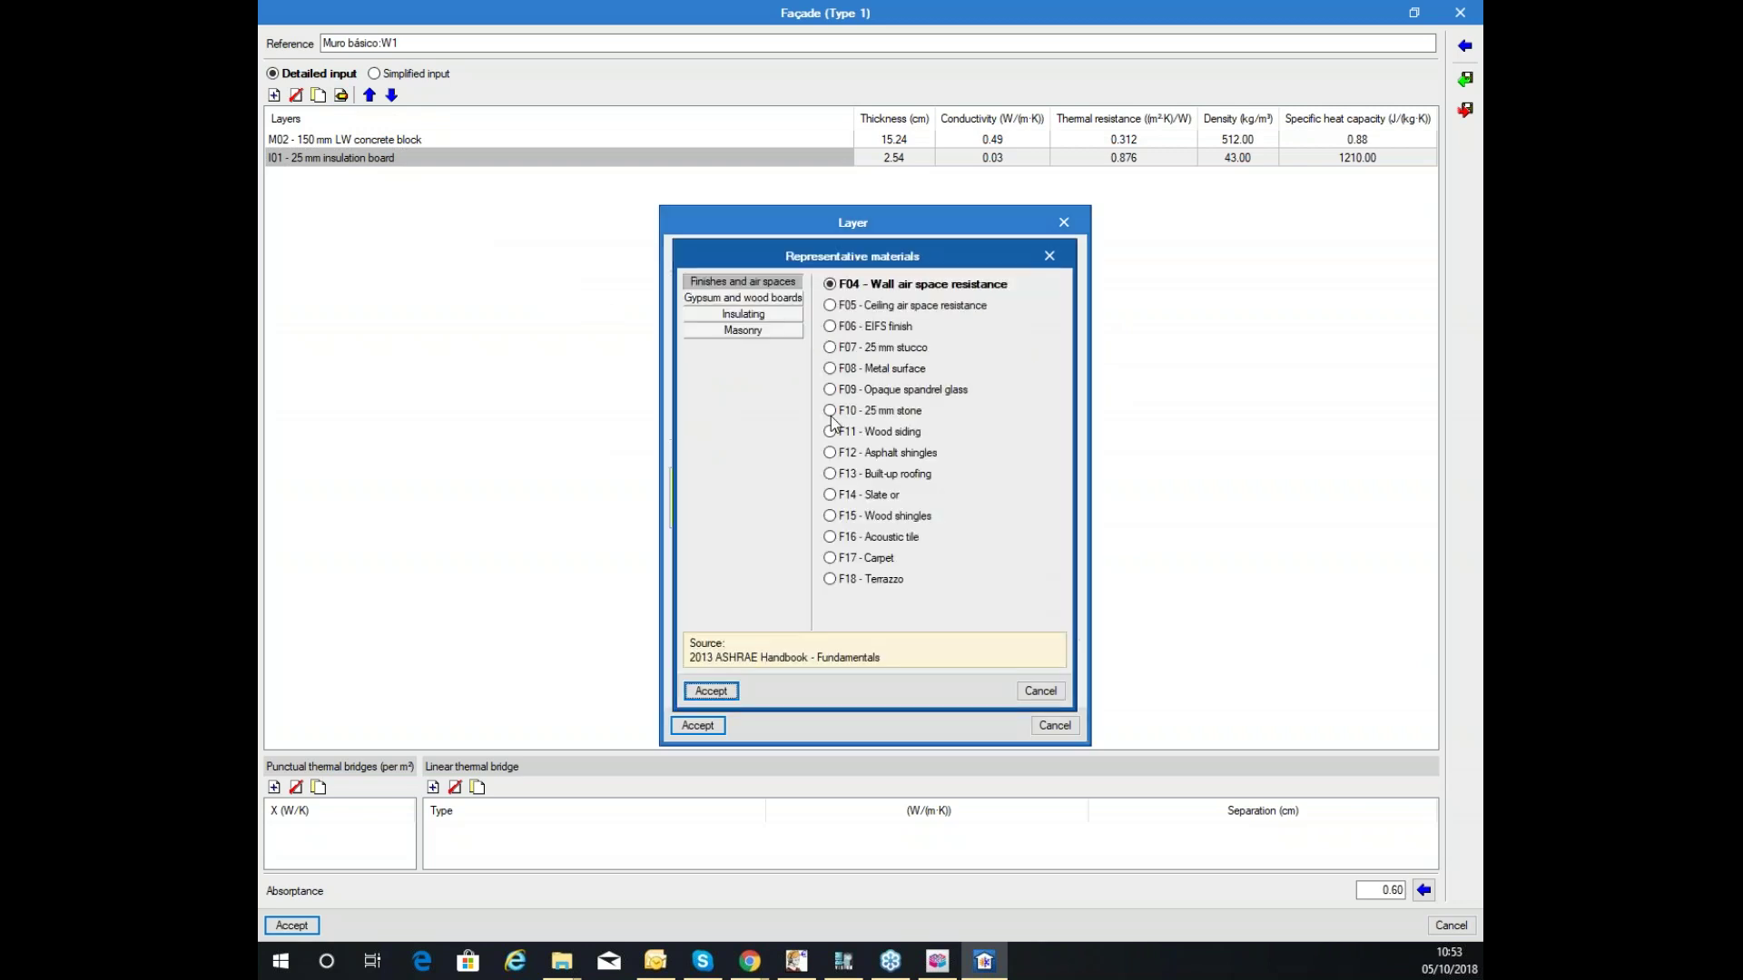
left_click(754, 300)
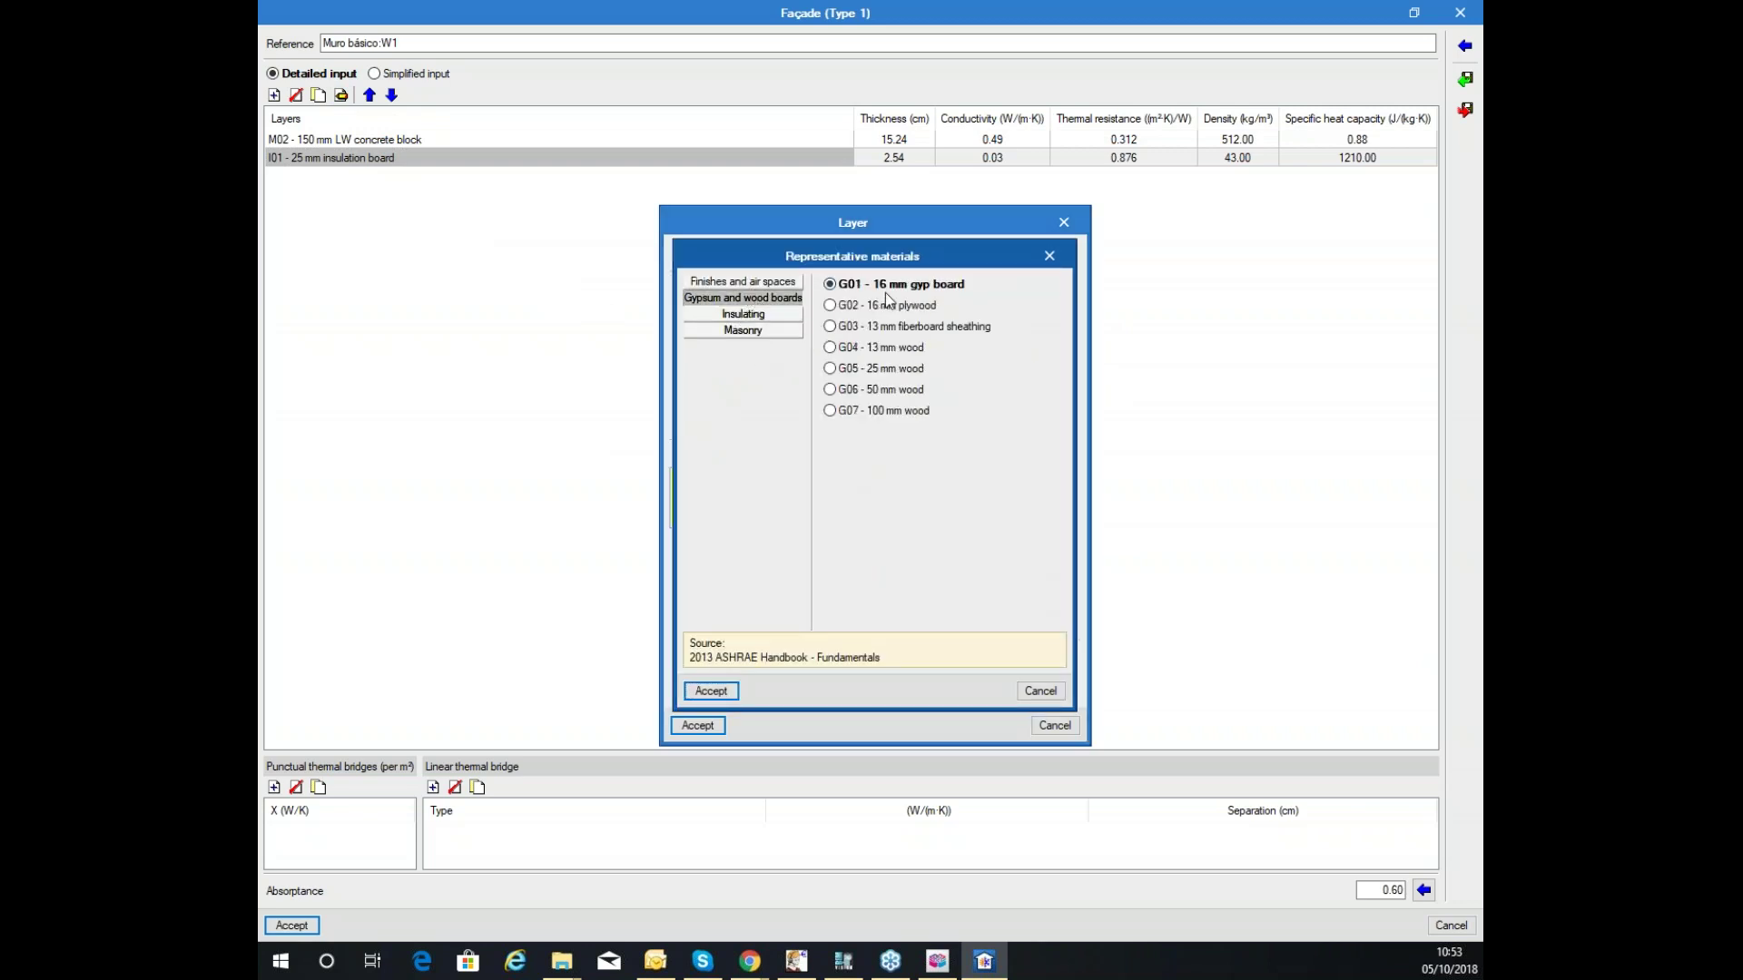
left_click(718, 692)
left_click(699, 726)
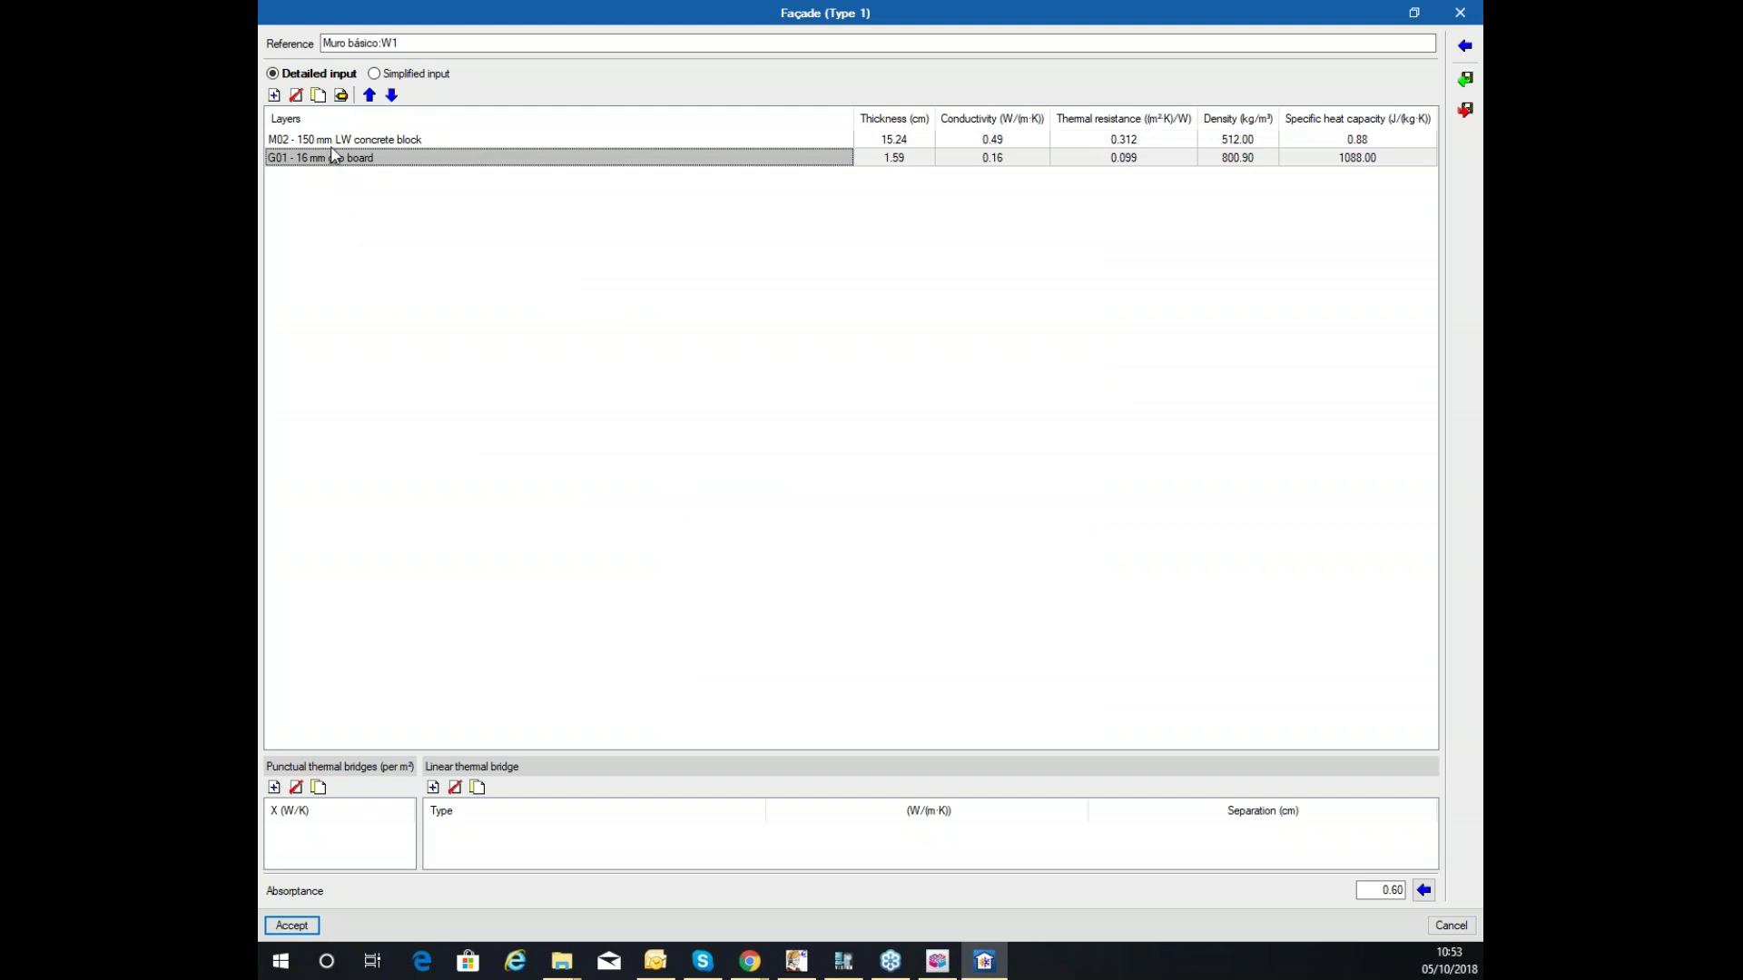
left_click(319, 96)
left_click(369, 95)
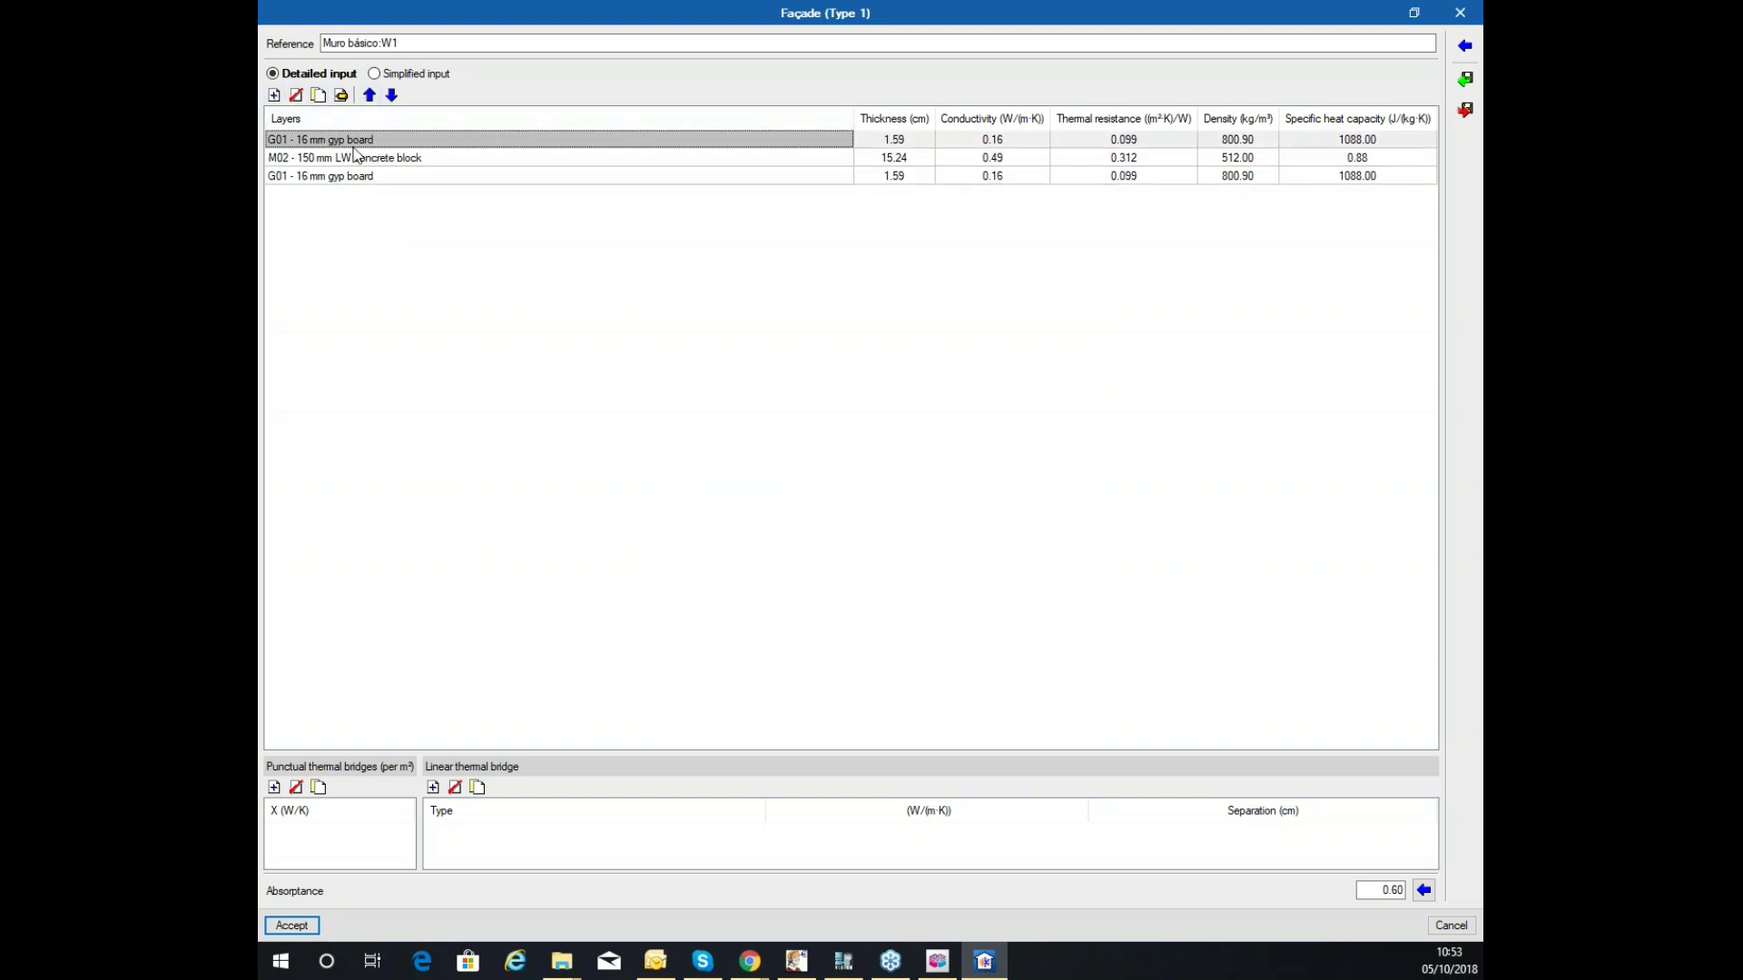
left_click(344, 179)
left_click(346, 158)
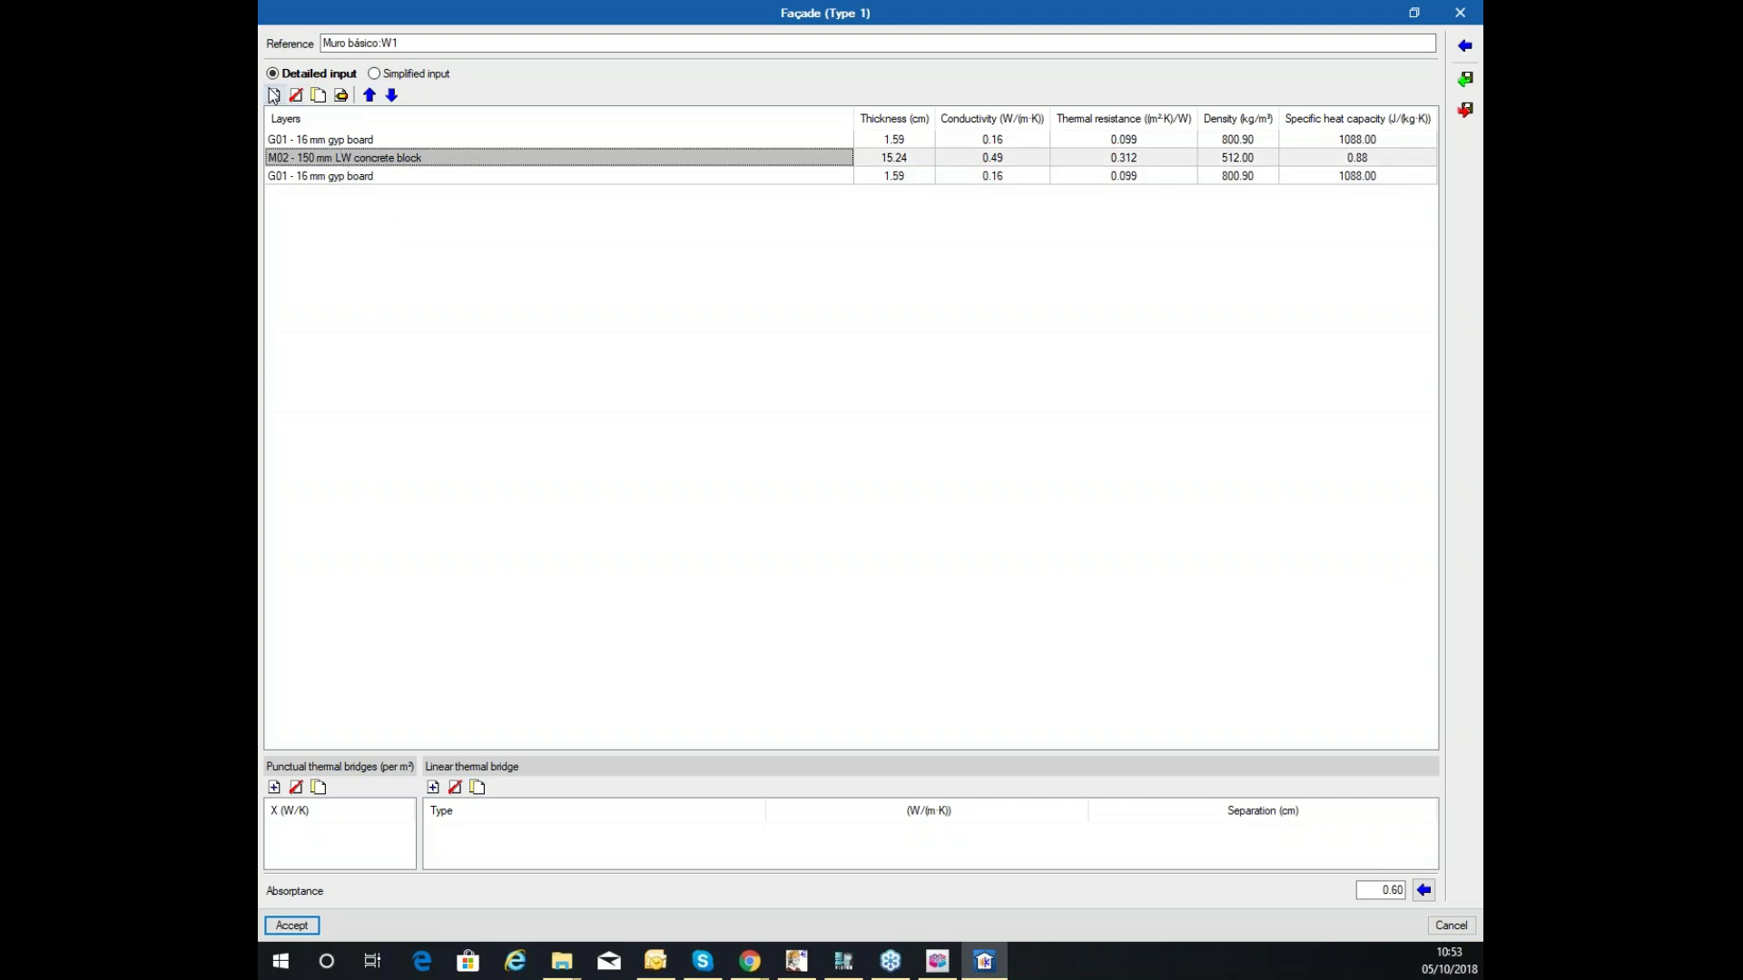
Add another I01 insulation board just above the inner gyp board and accept the four-layer façade.
left_click(275, 95)
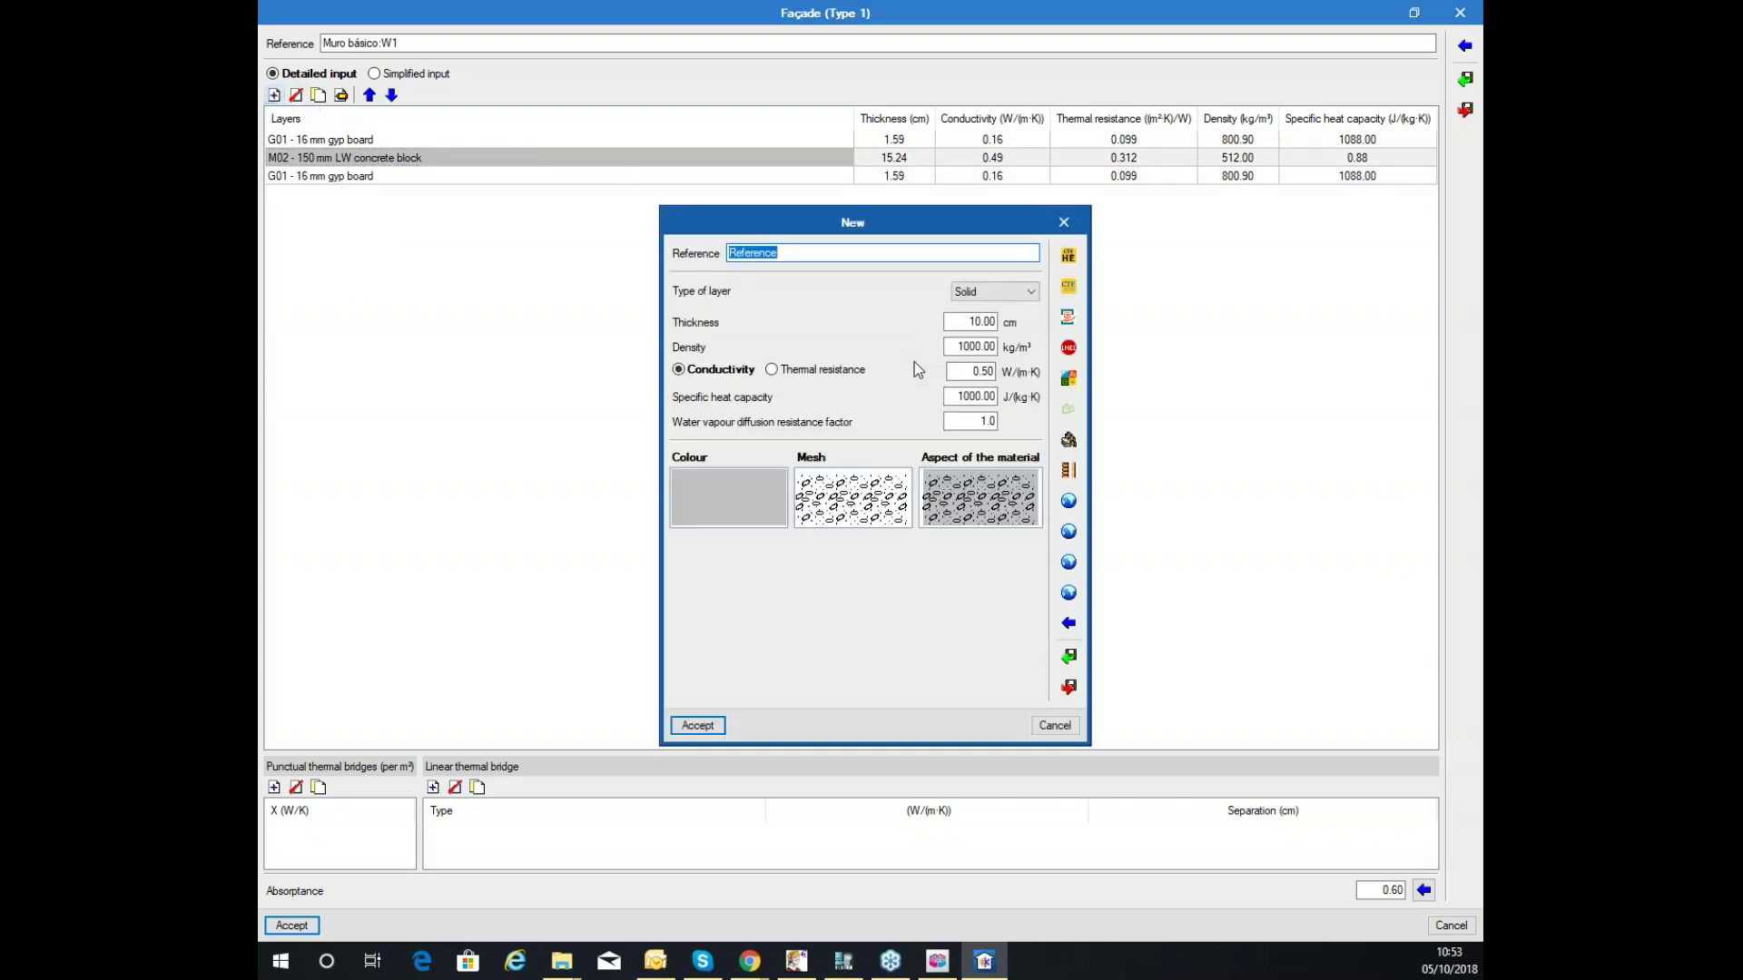
left_click(1069, 623)
left_click(737, 315)
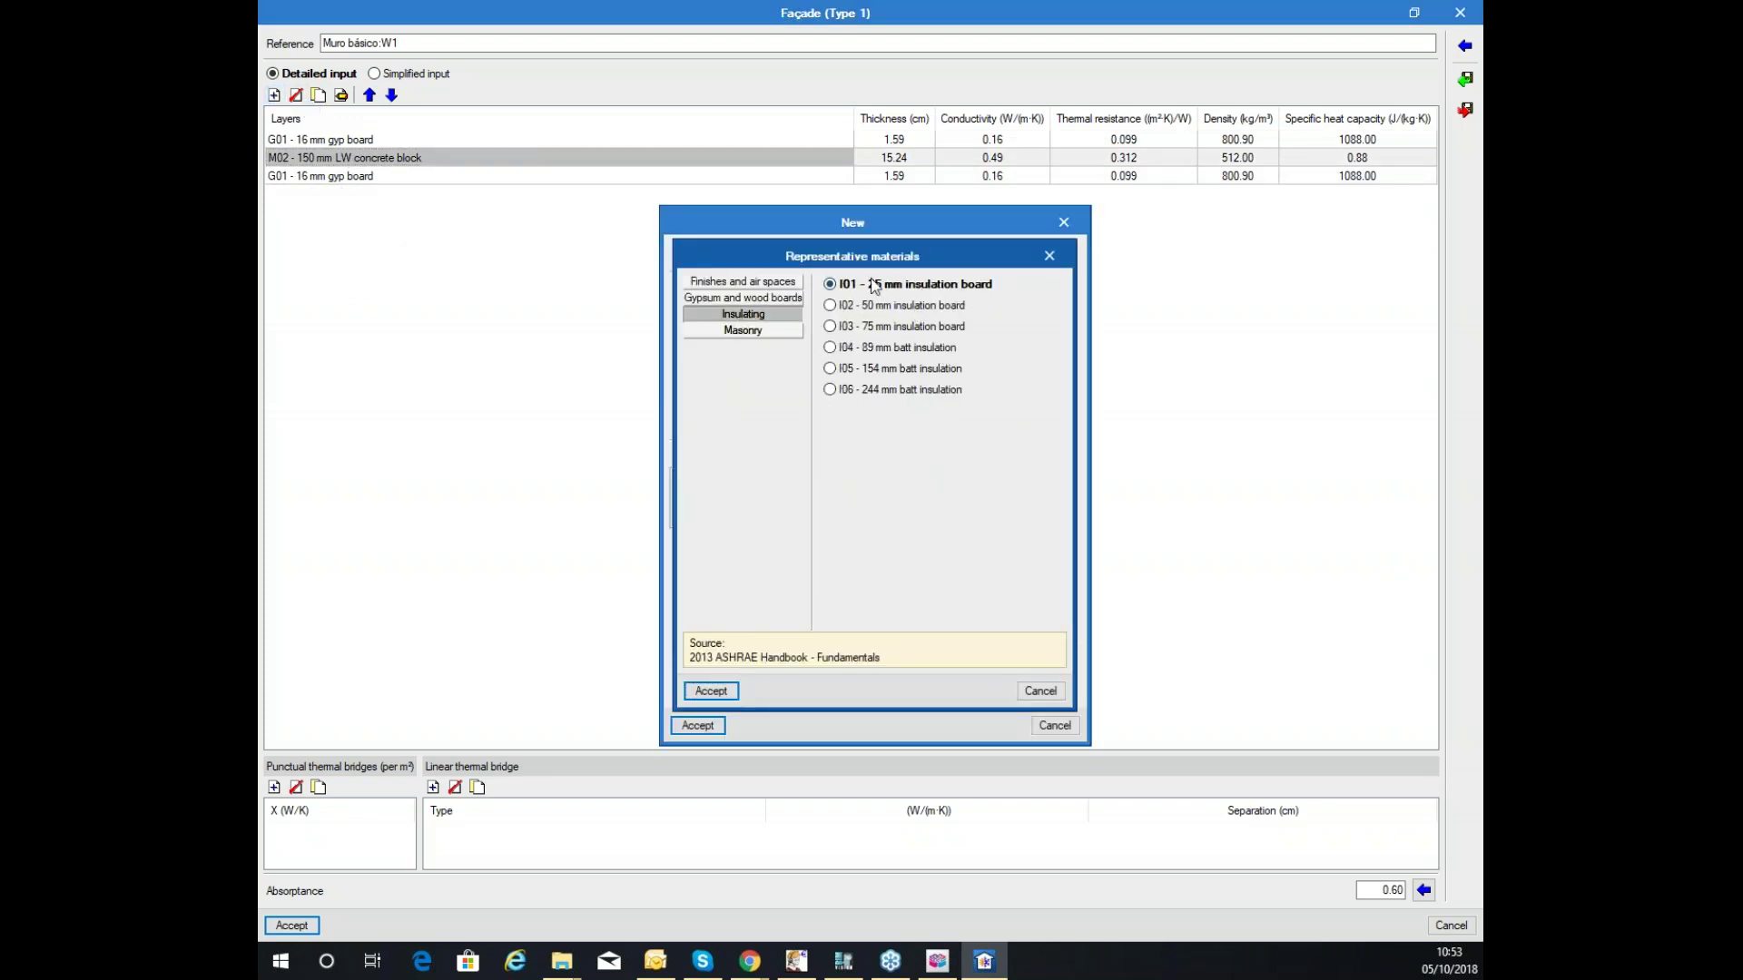
left_click(718, 694)
left_click(704, 725)
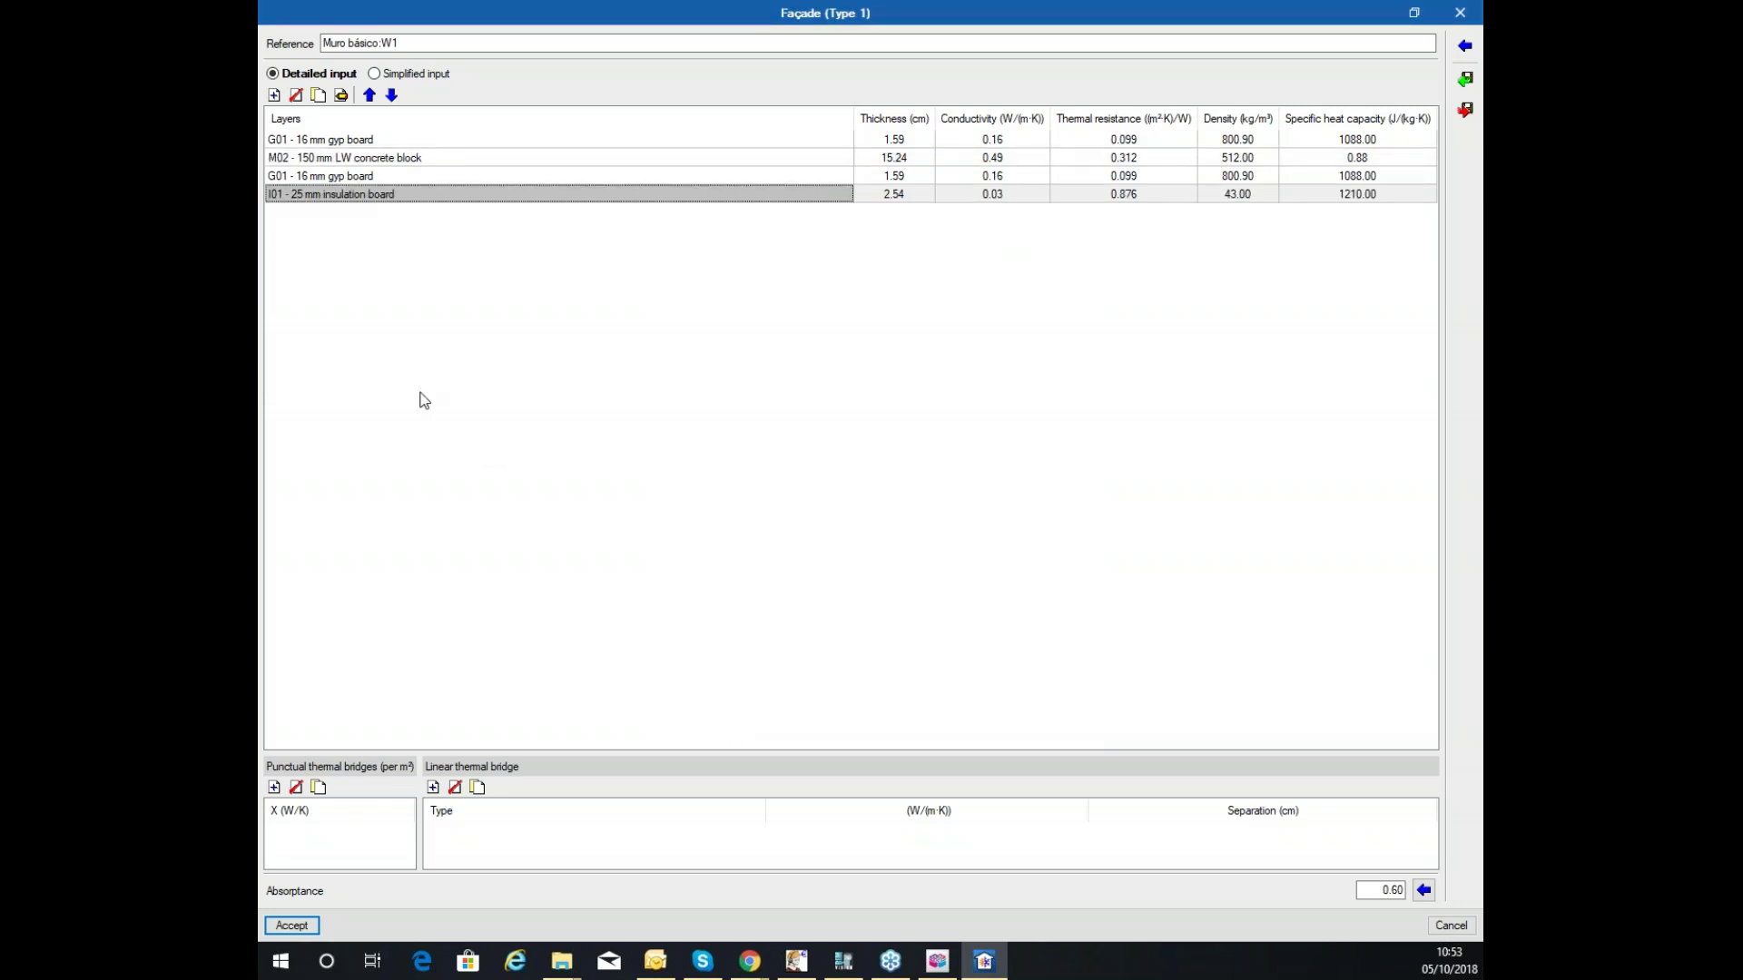
left_click(369, 94)
left_click(391, 94)
left_click(369, 95)
left_click(354, 157)
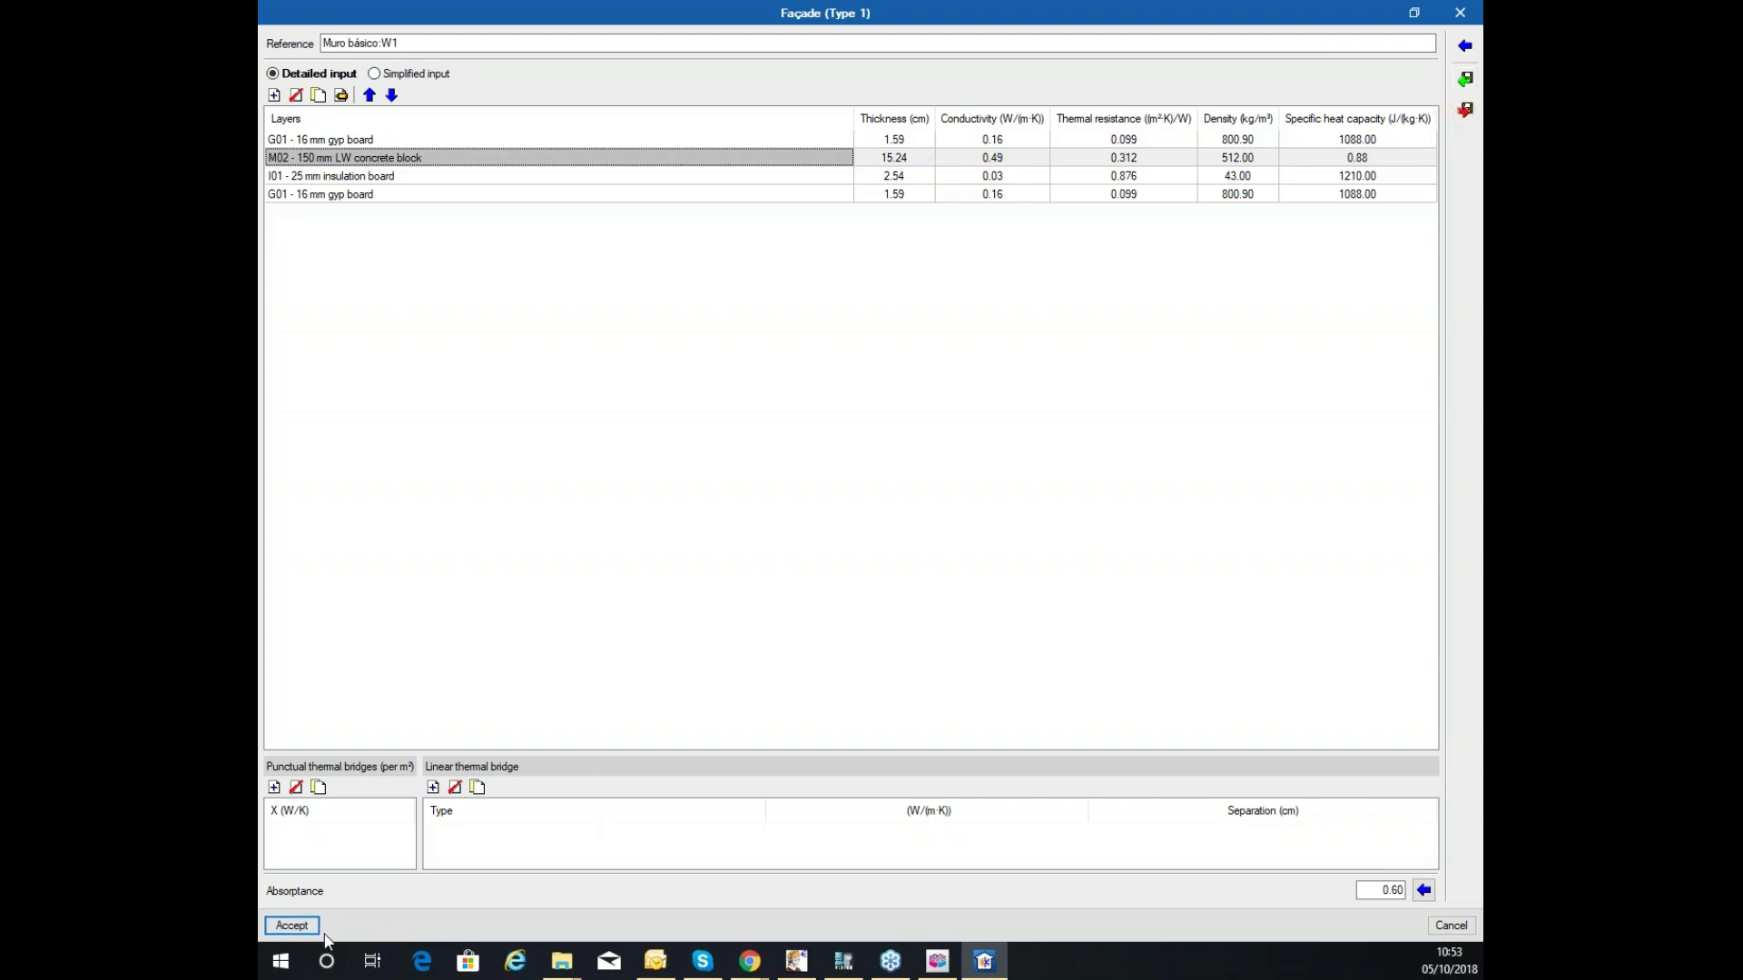
left_click(292, 926)
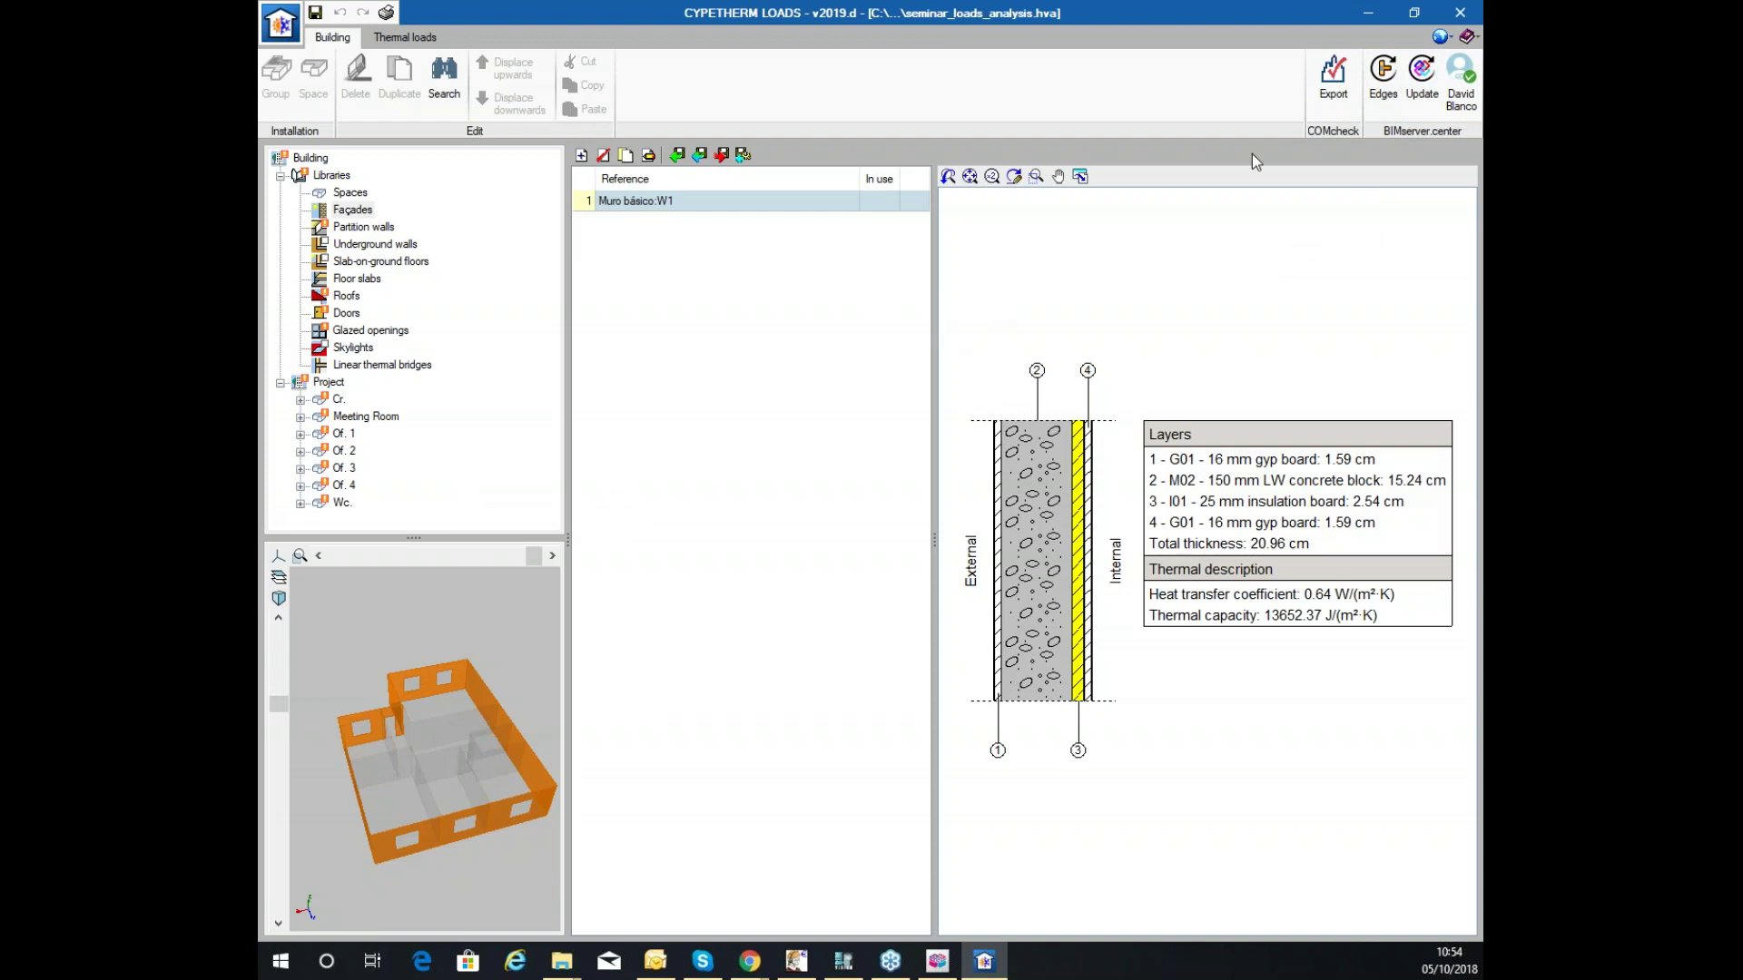
left_click(1427, 85)
double_click(662, 200)
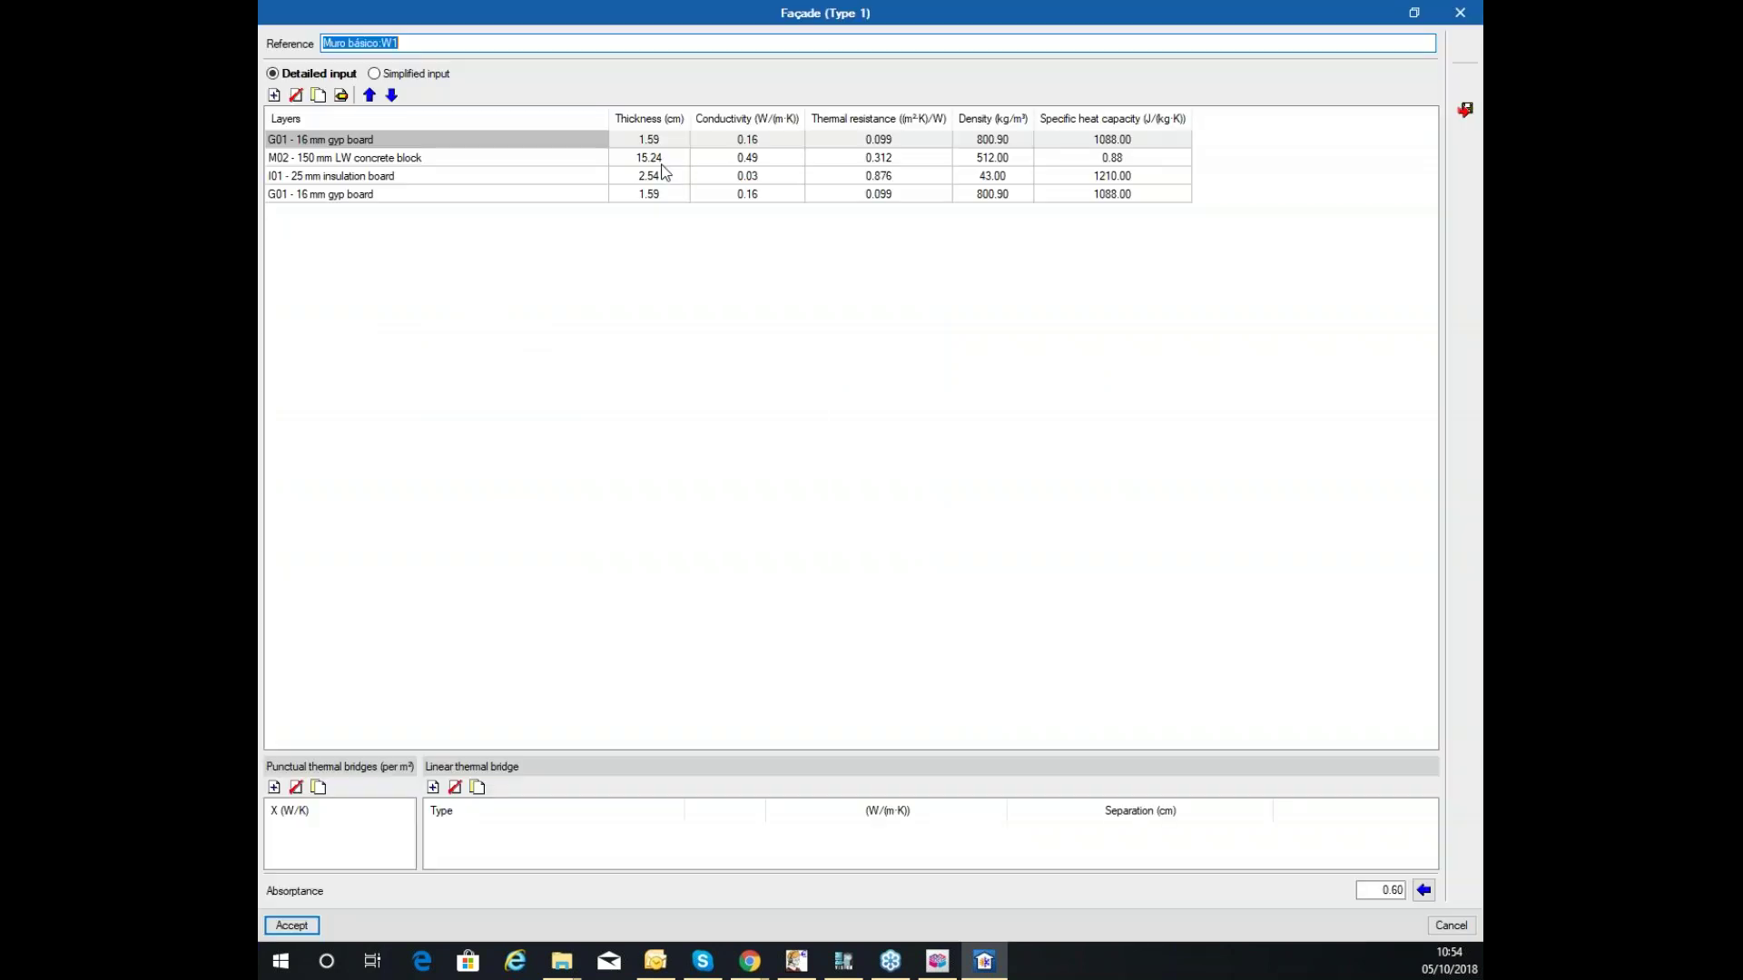
left_click(274, 94)
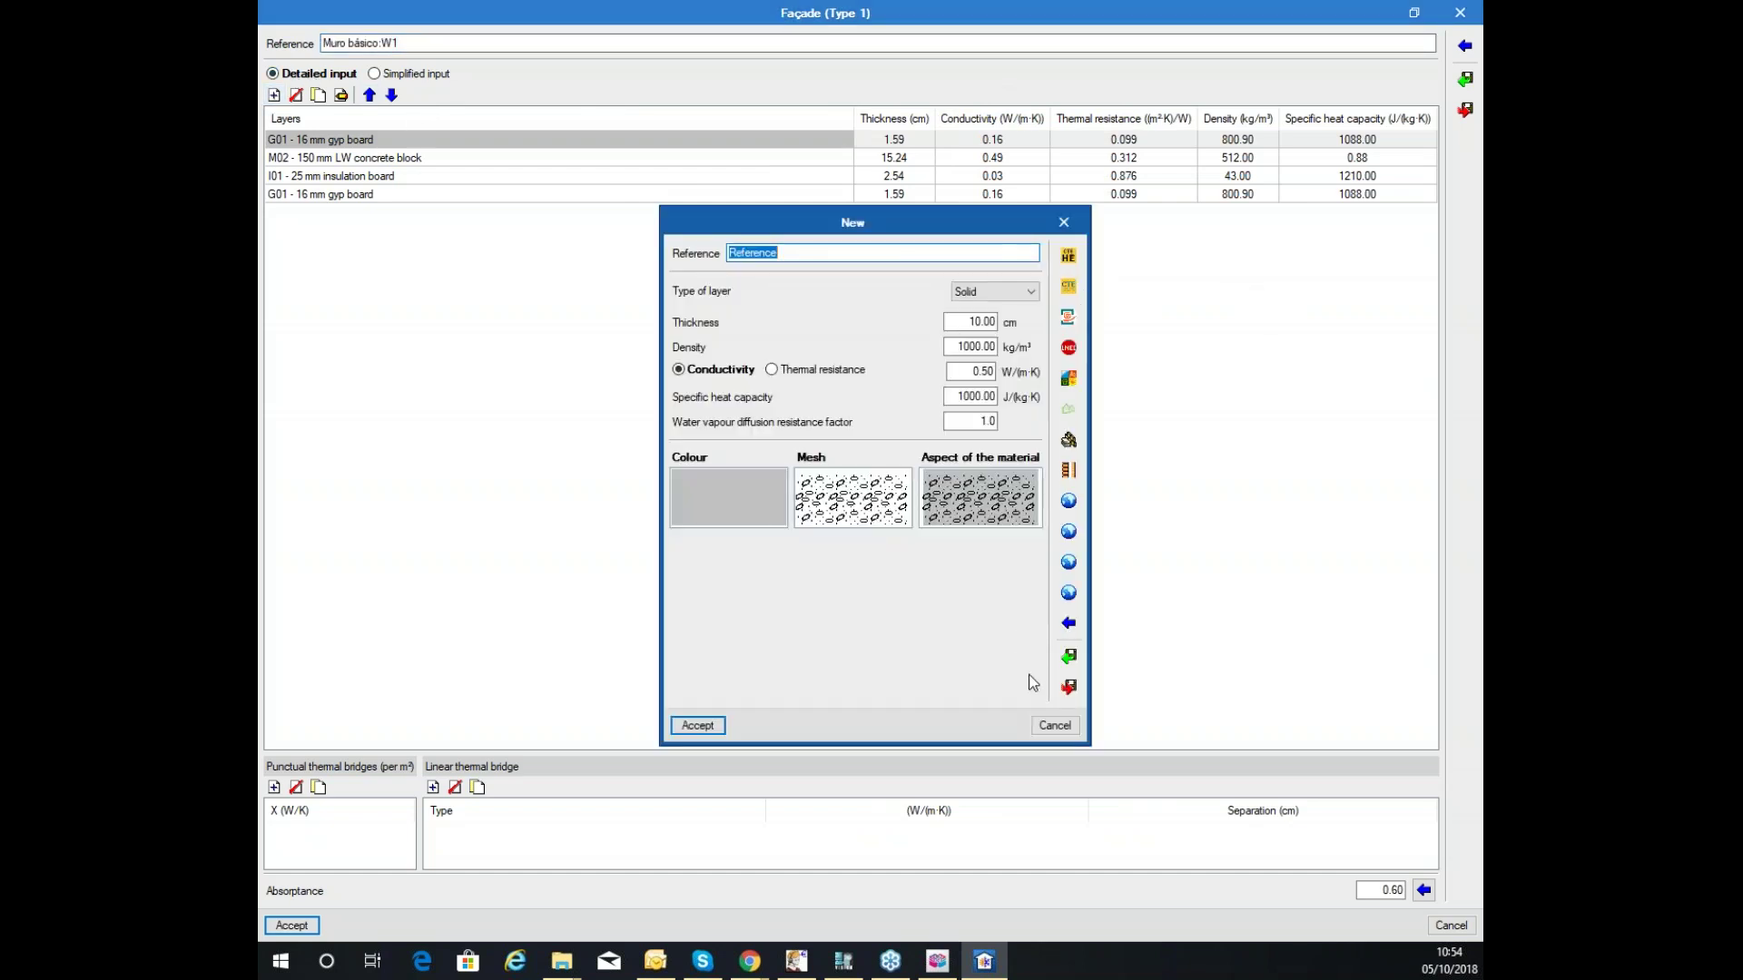
left_click(1008, 291)
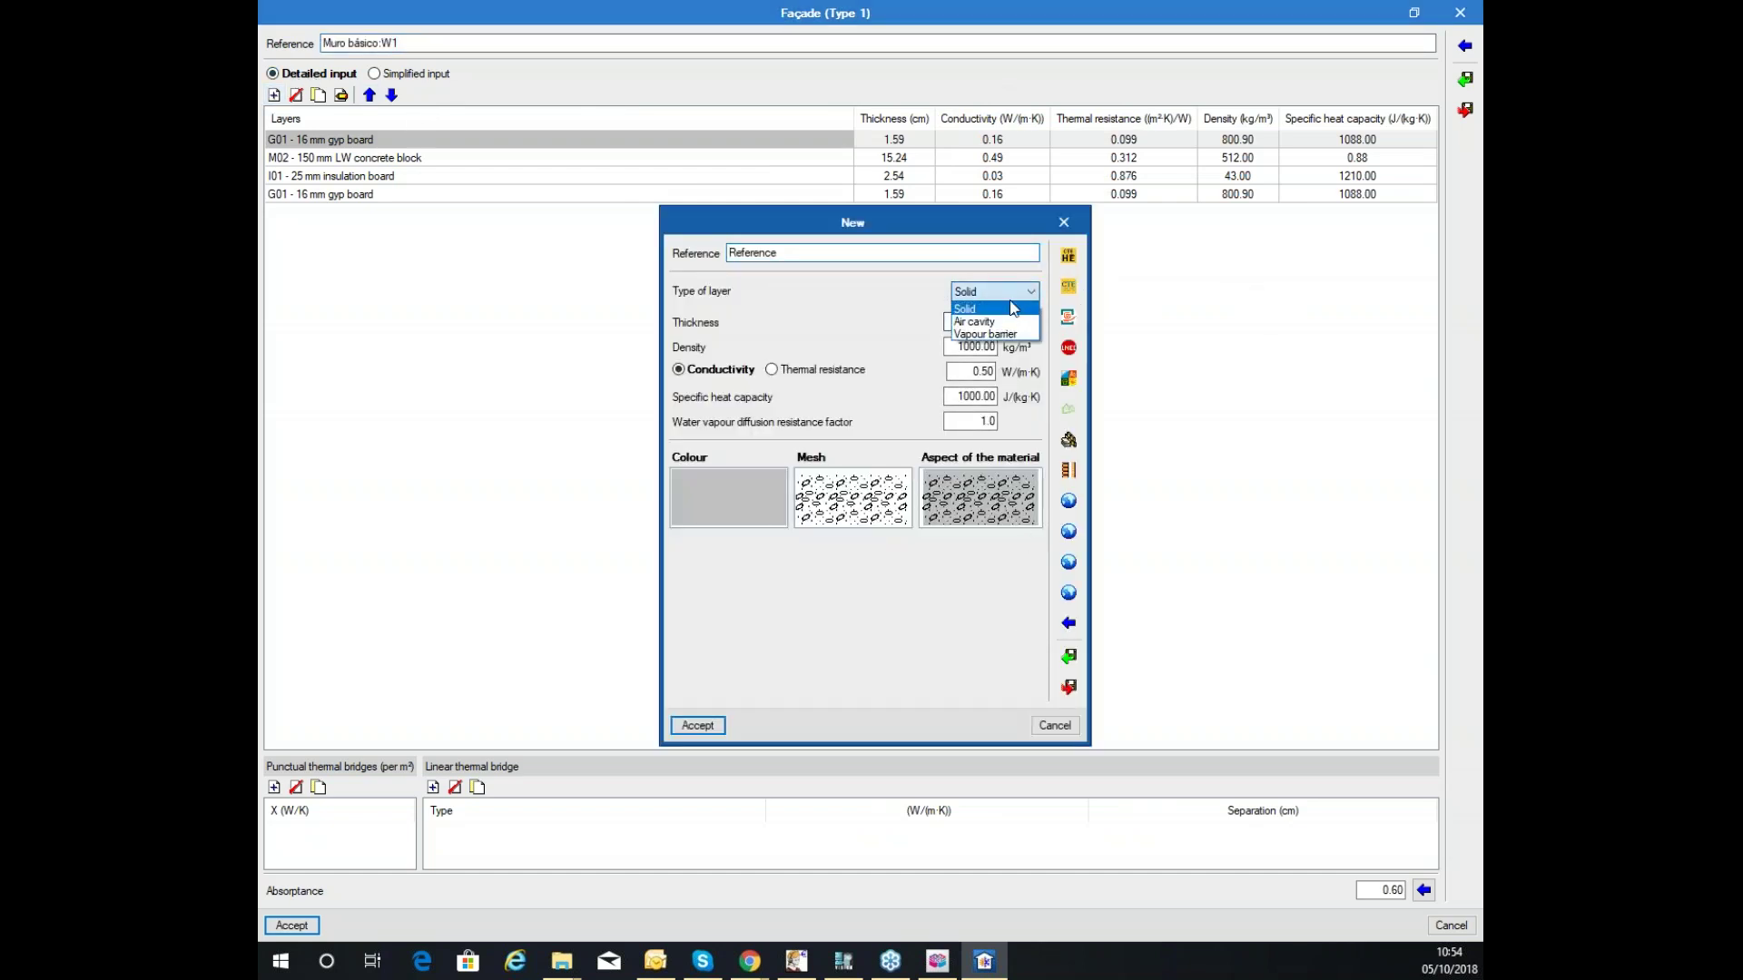
left_click(1002, 295)
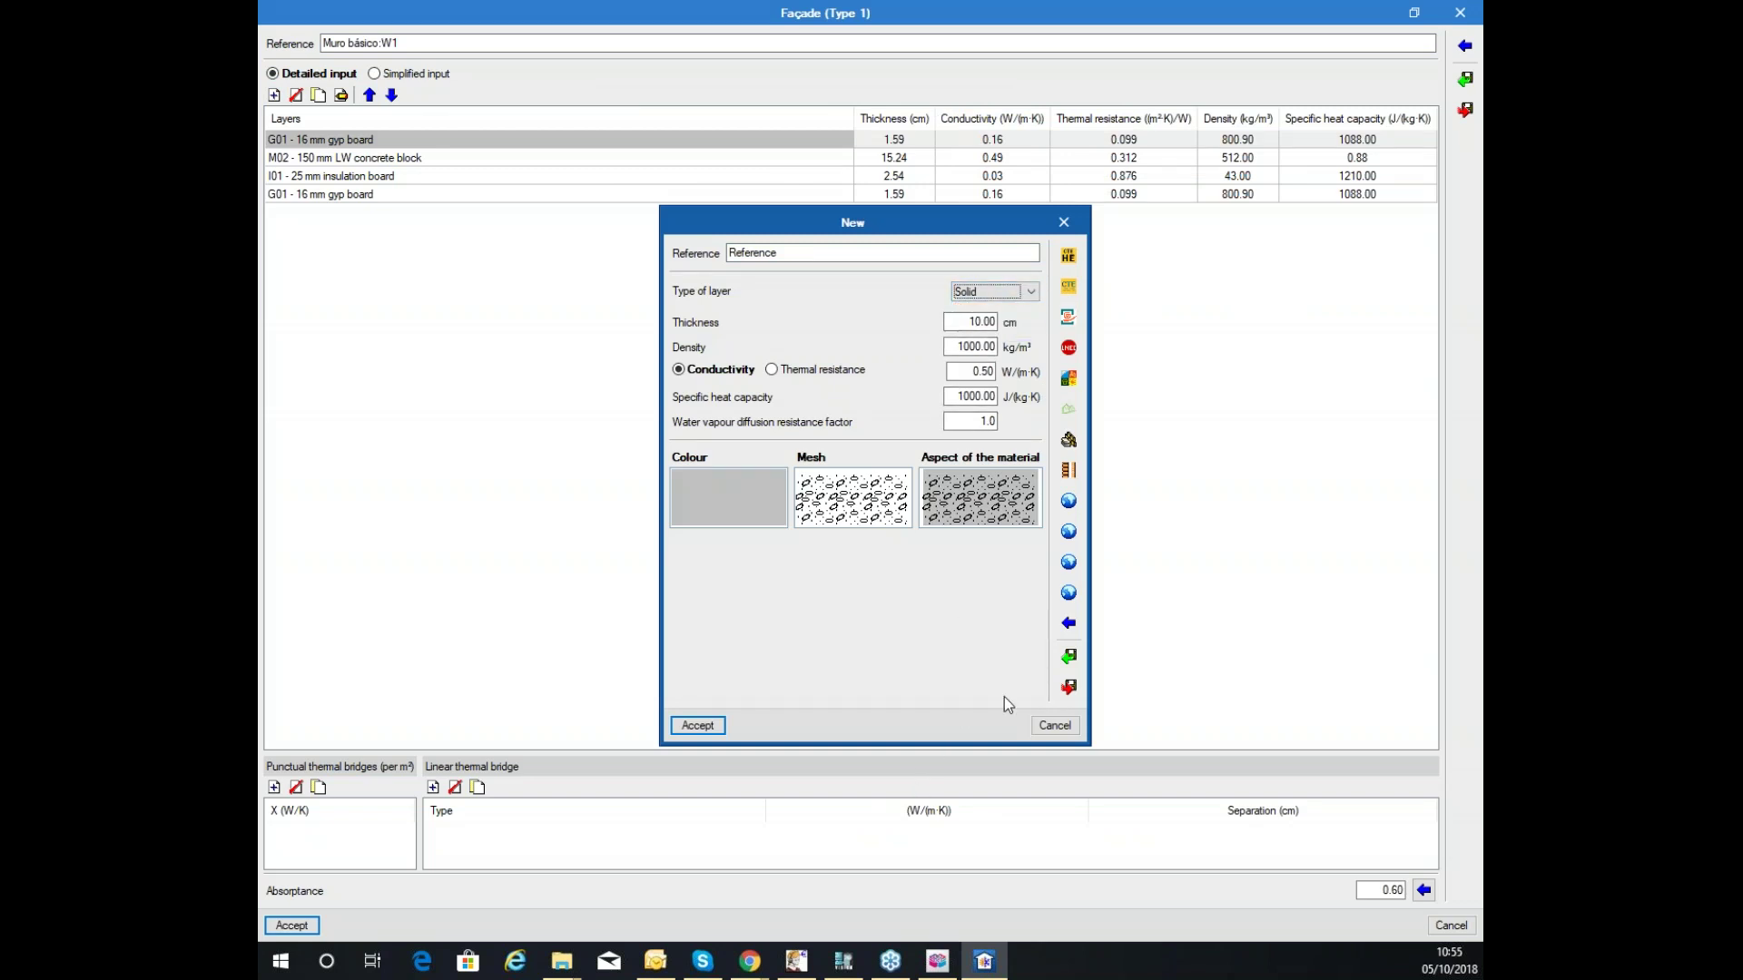
left_click(1053, 726)
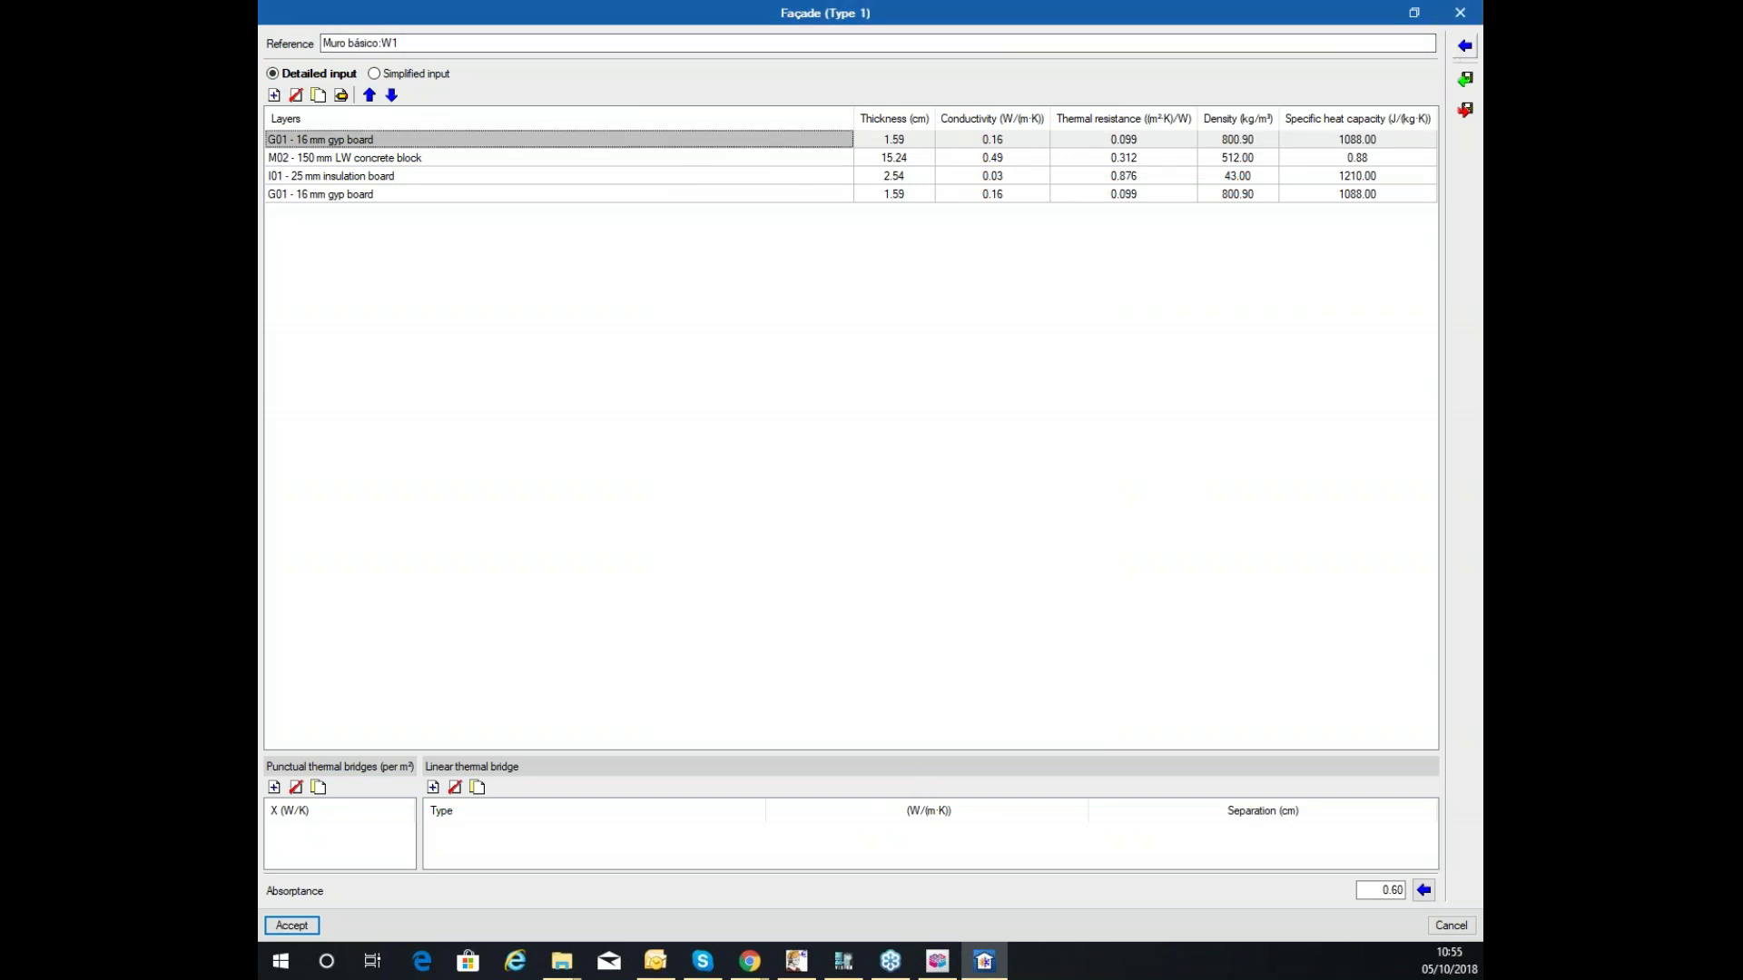
left_click(1459, 12)
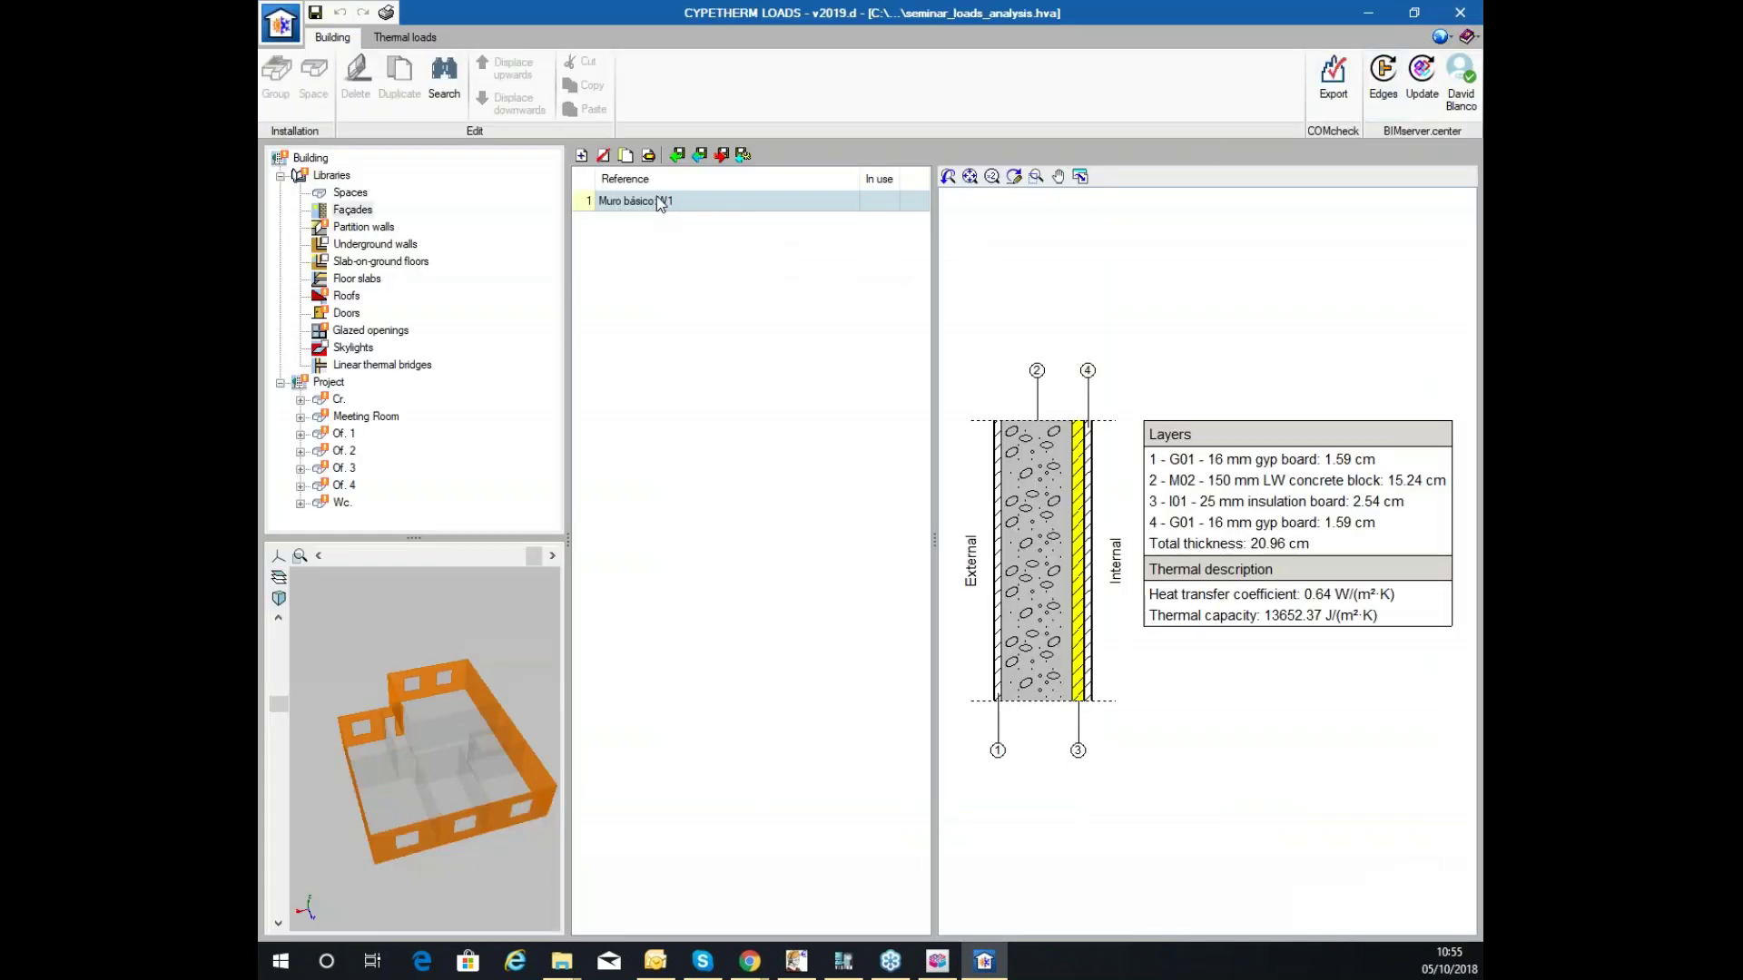
left_click(583, 156)
left_click(1465, 47)
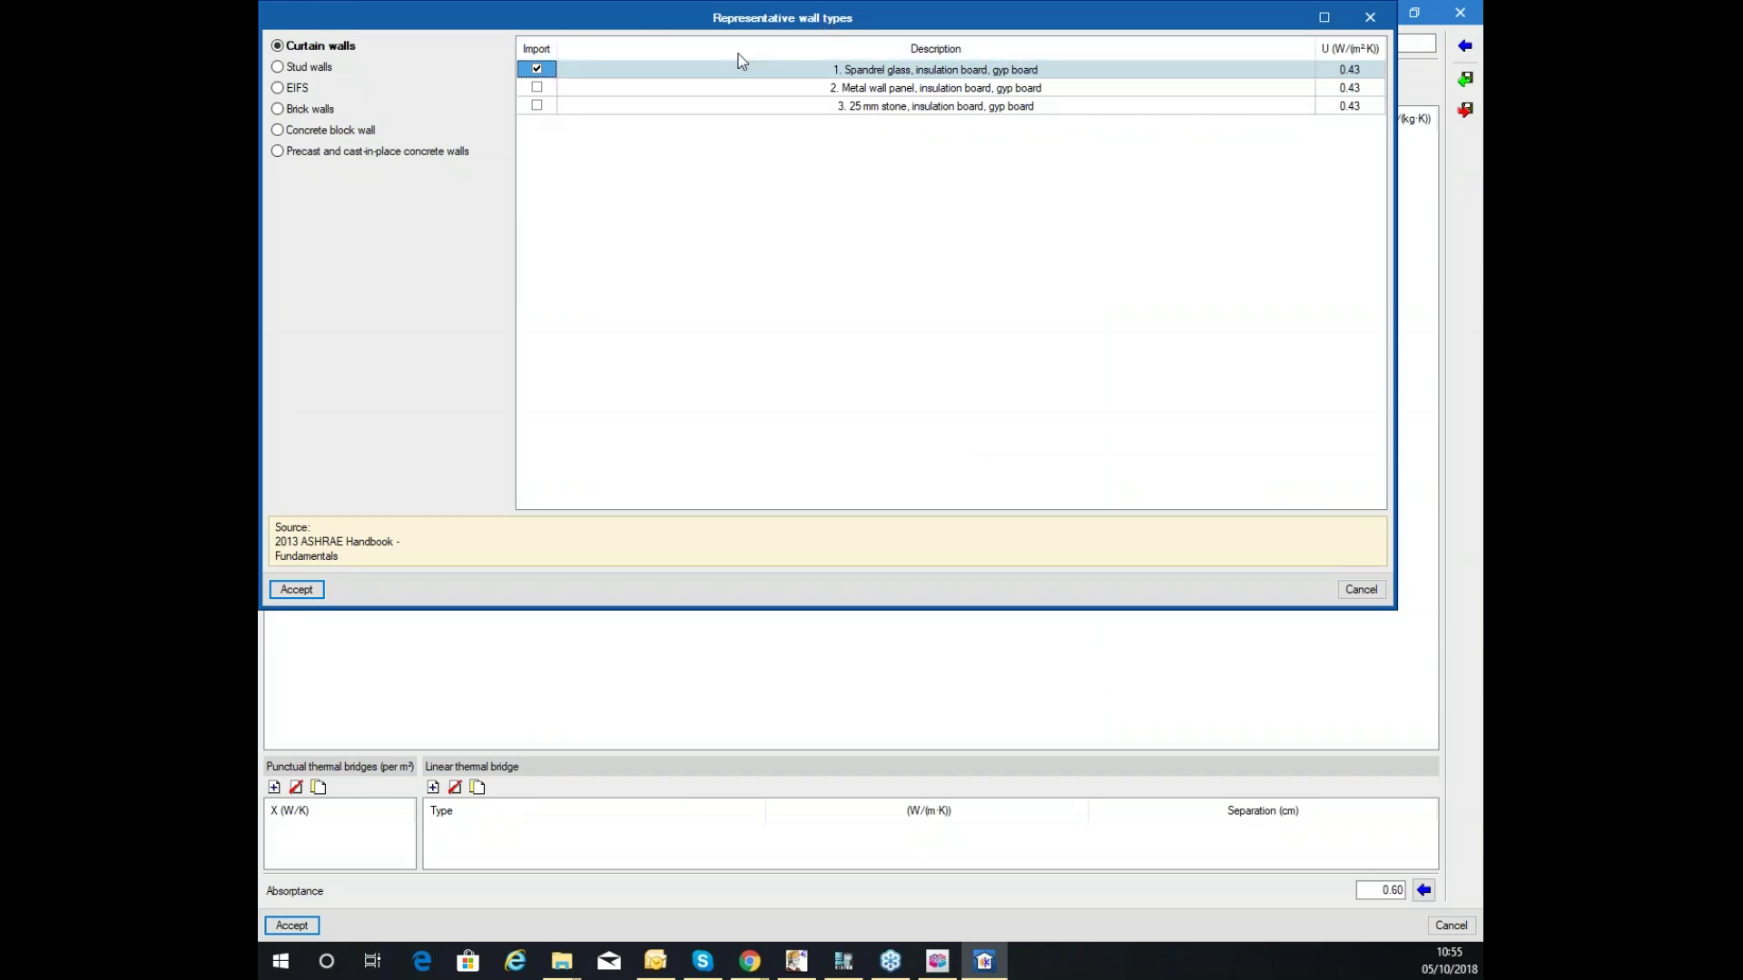
left_click(298, 69)
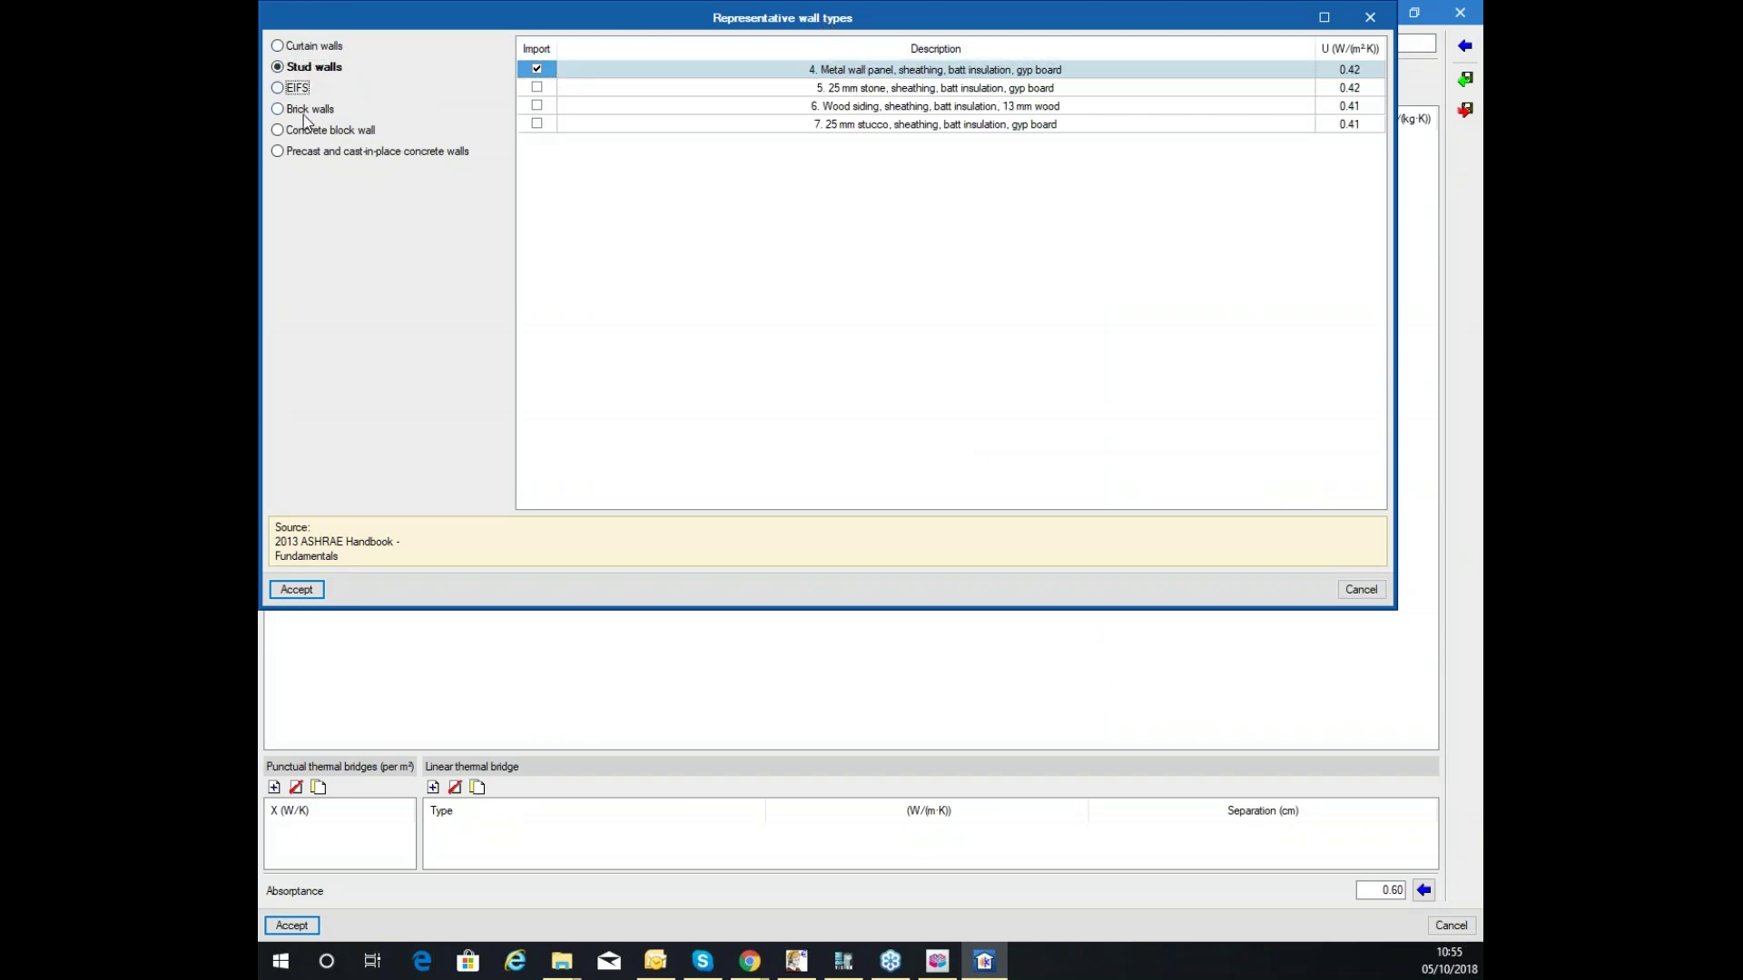
left_click(309, 111)
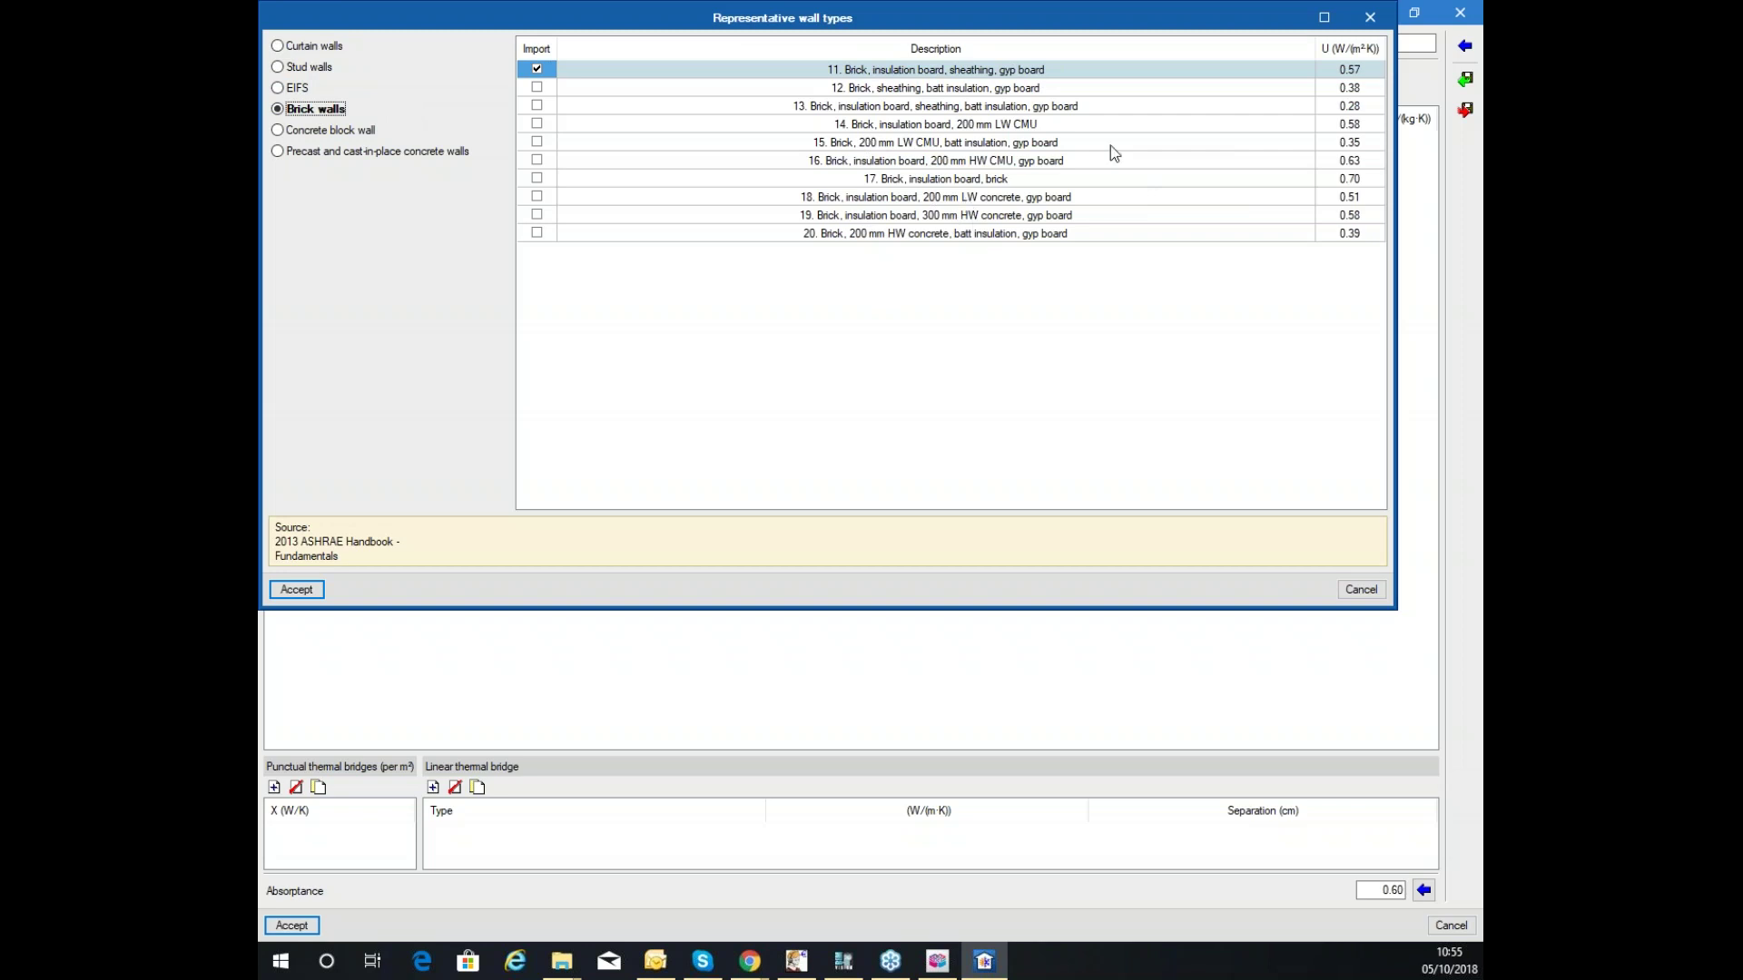
left_click(1361, 590)
key("Escape")
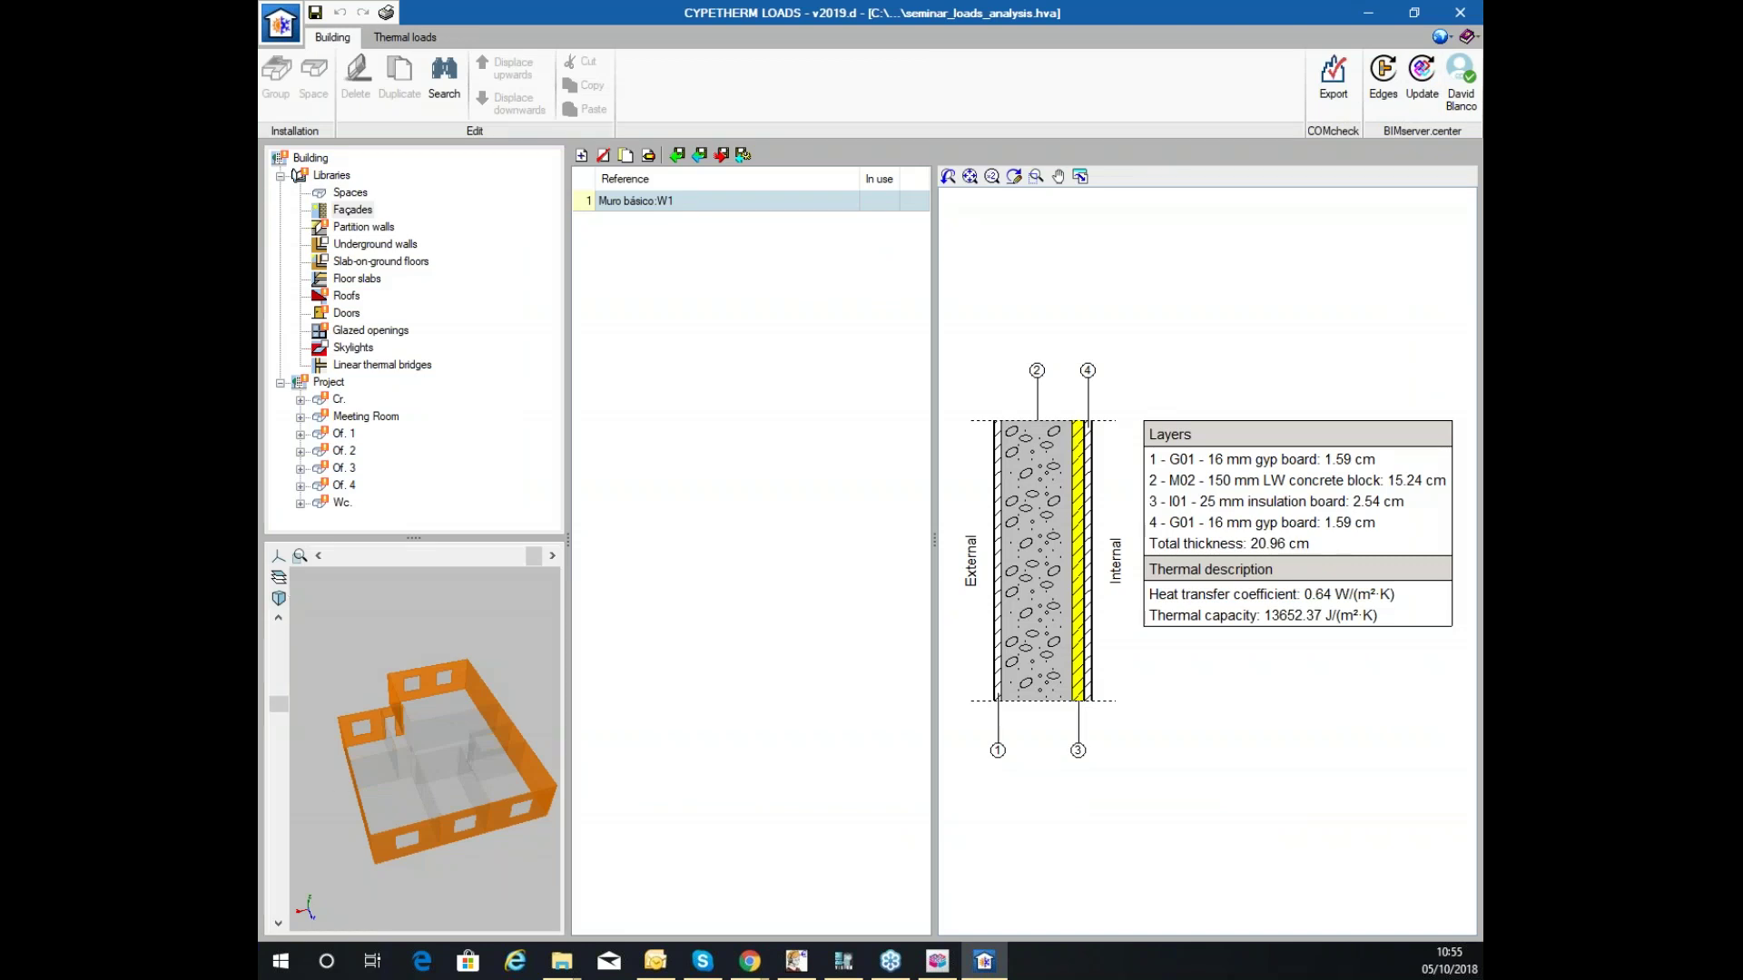
left_click(582, 156)
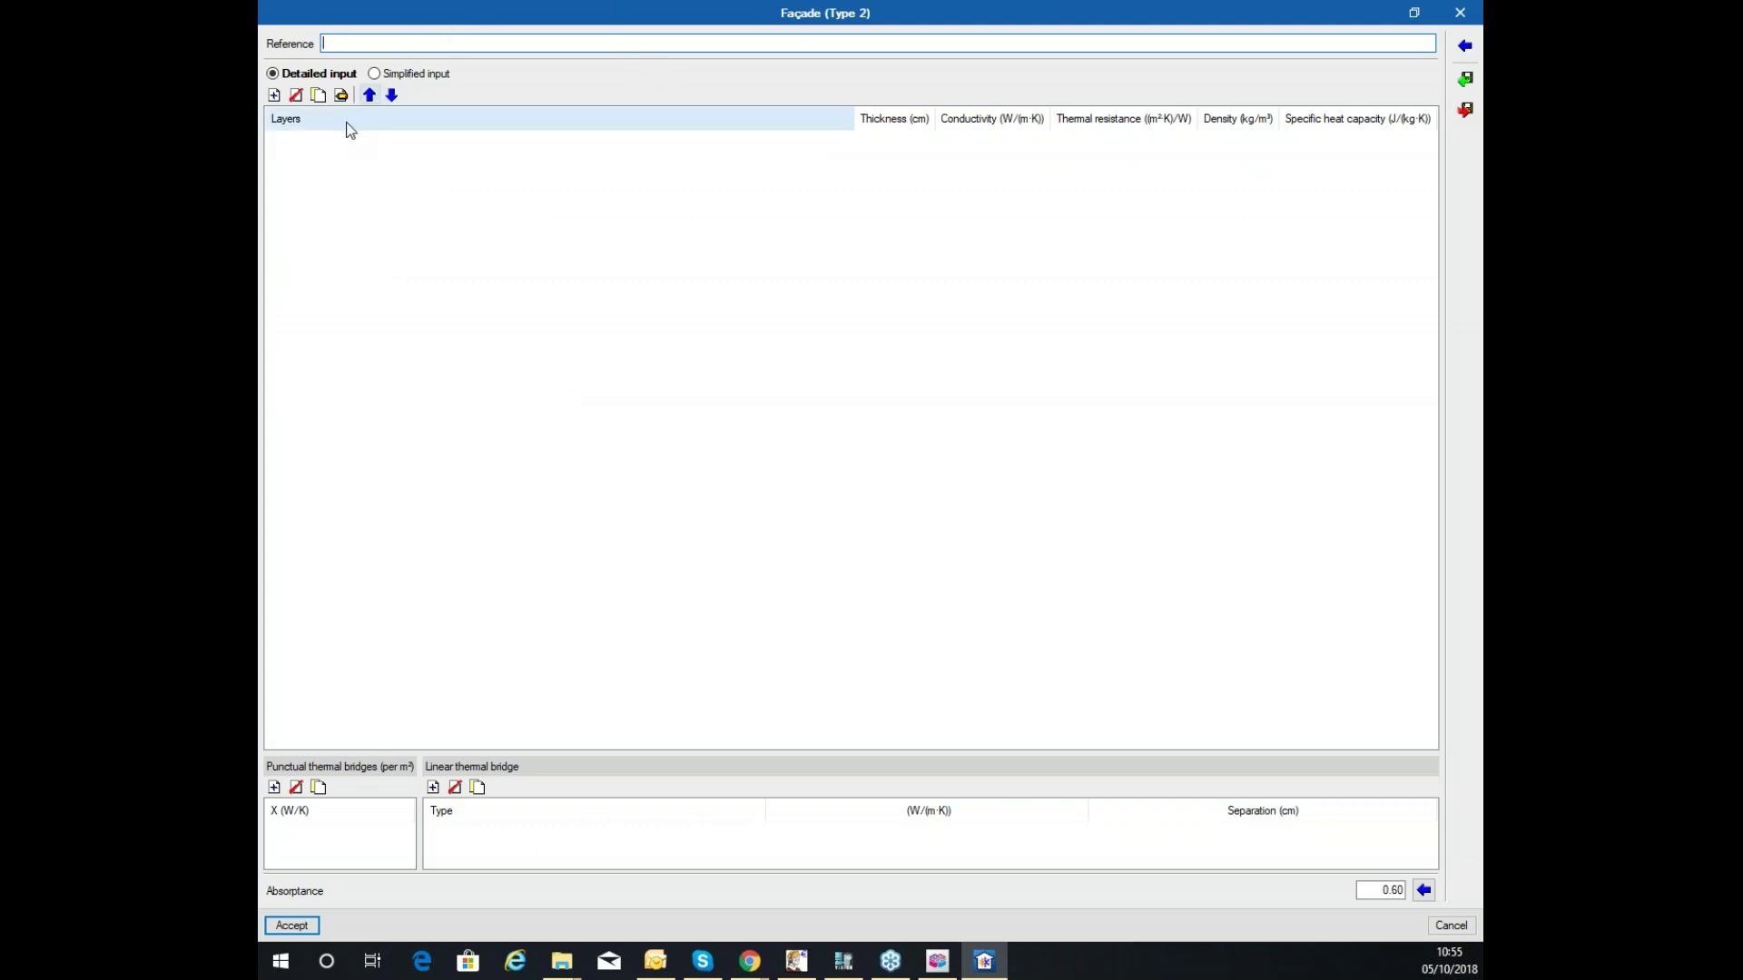
left_click(404, 76)
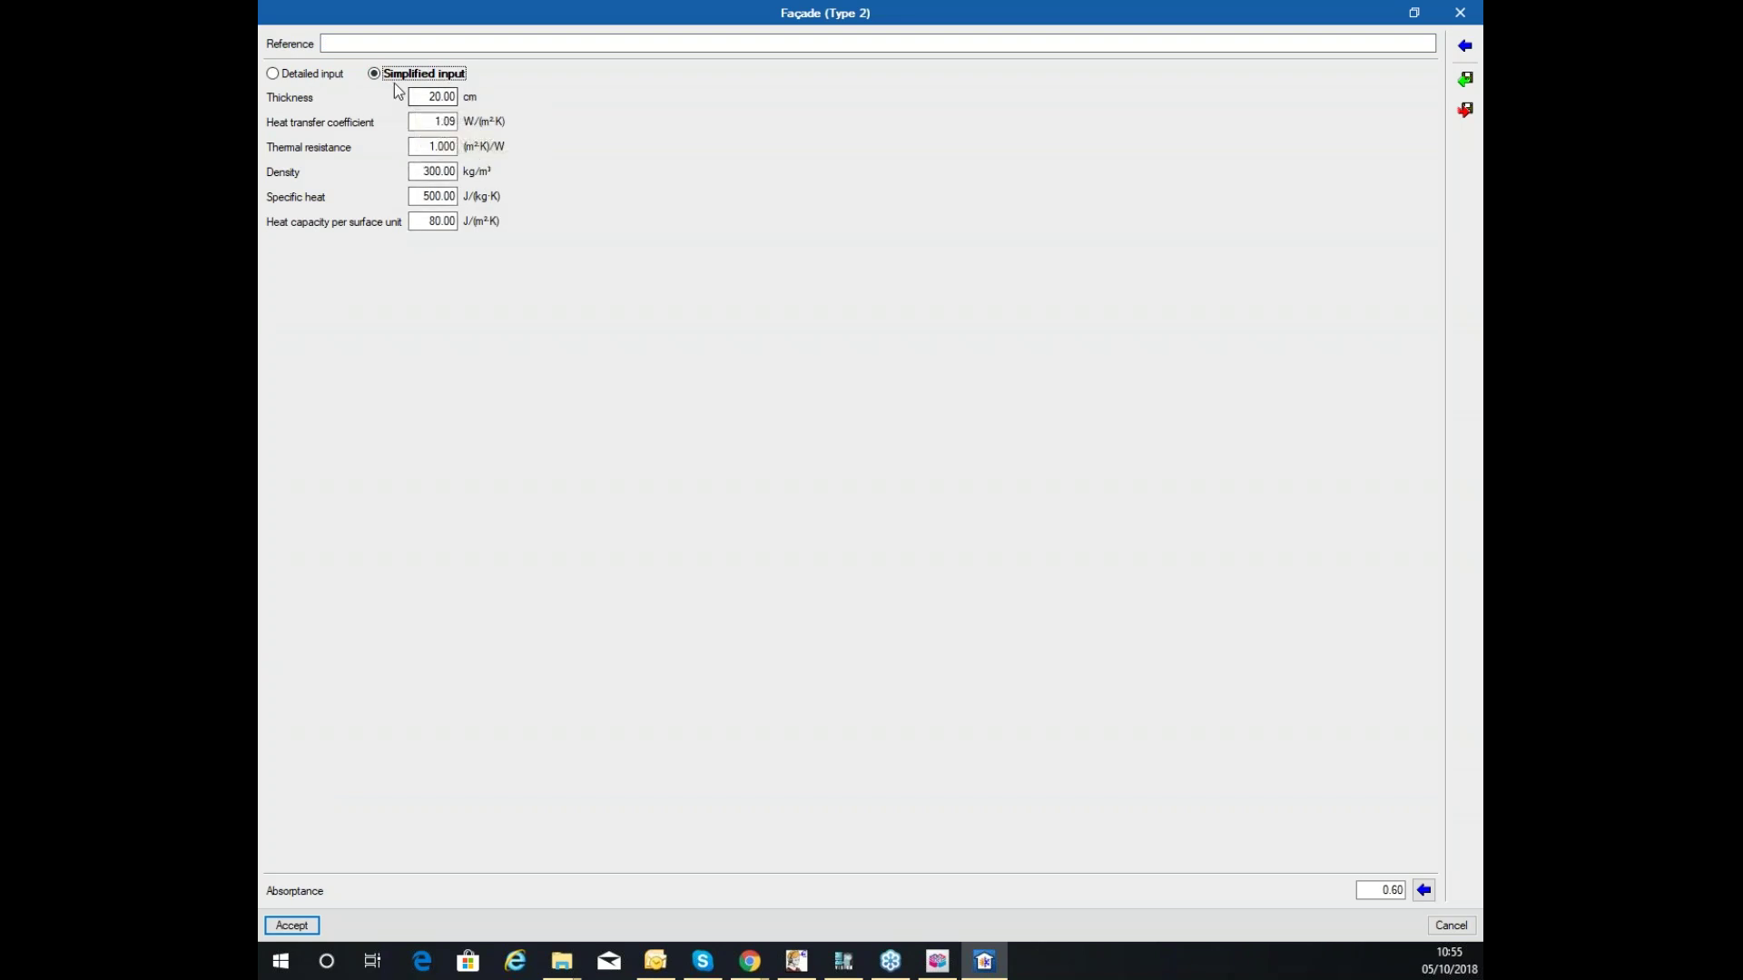
left_click(336, 74)
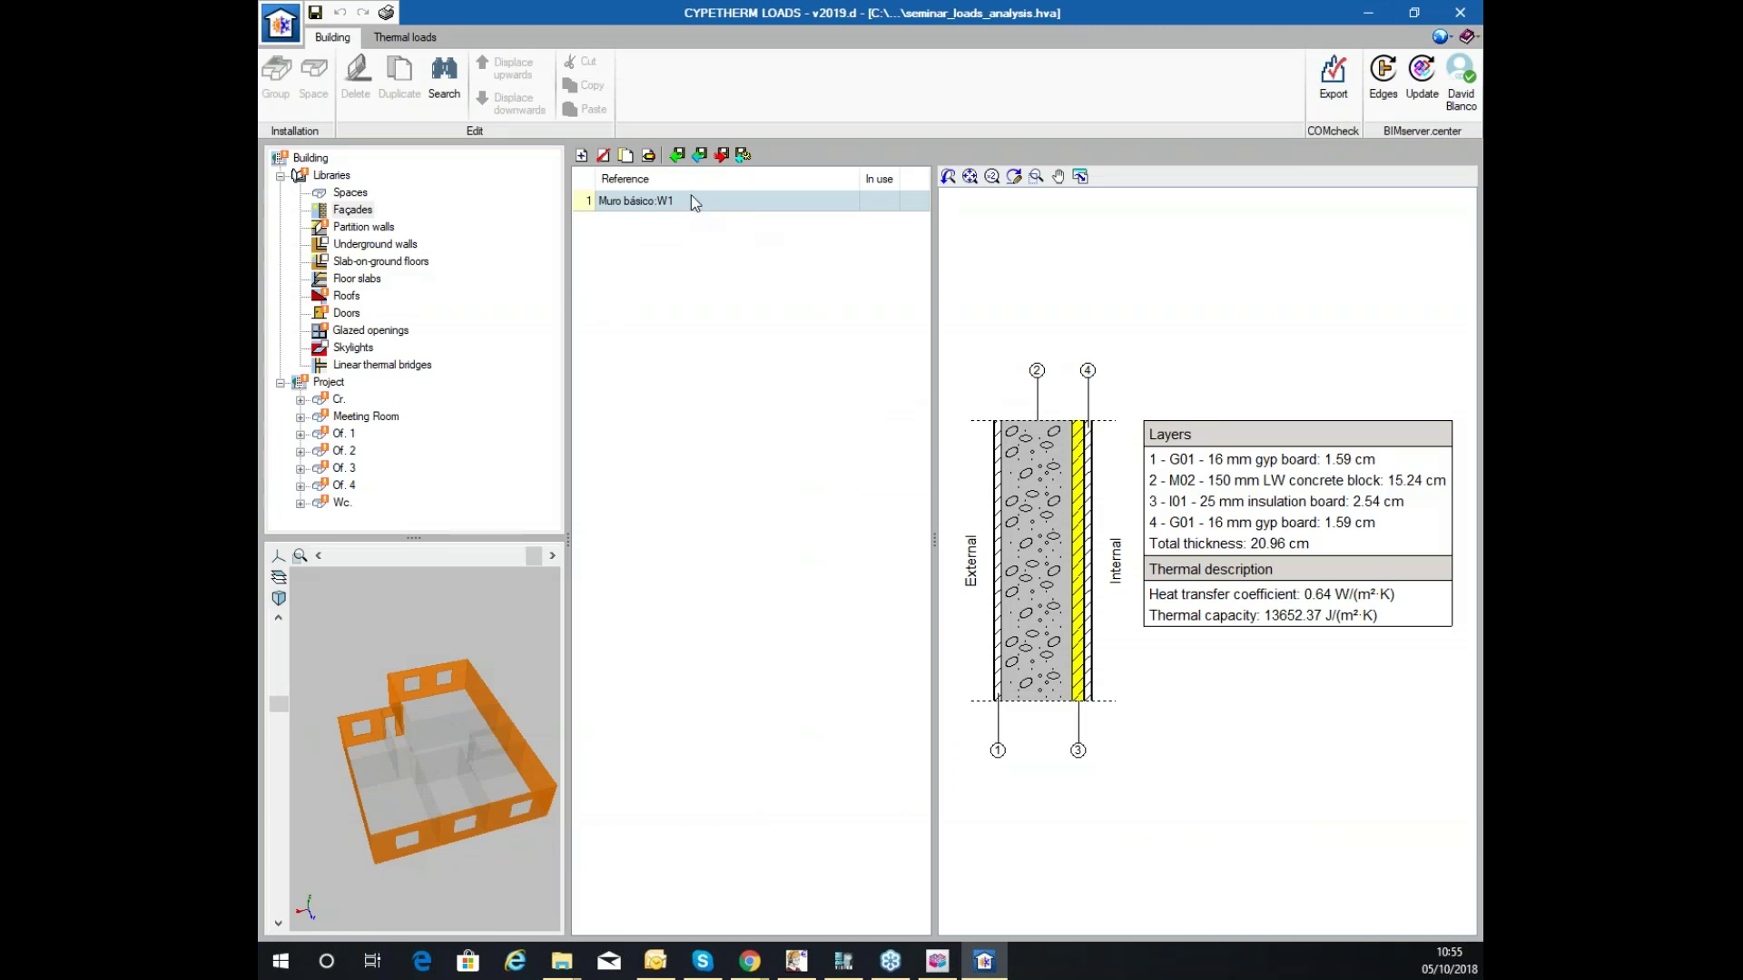
Open partition wall Muro básico:P1 full screen and browse library files, cancelling the import.
left_click(351, 213)
left_click(365, 227)
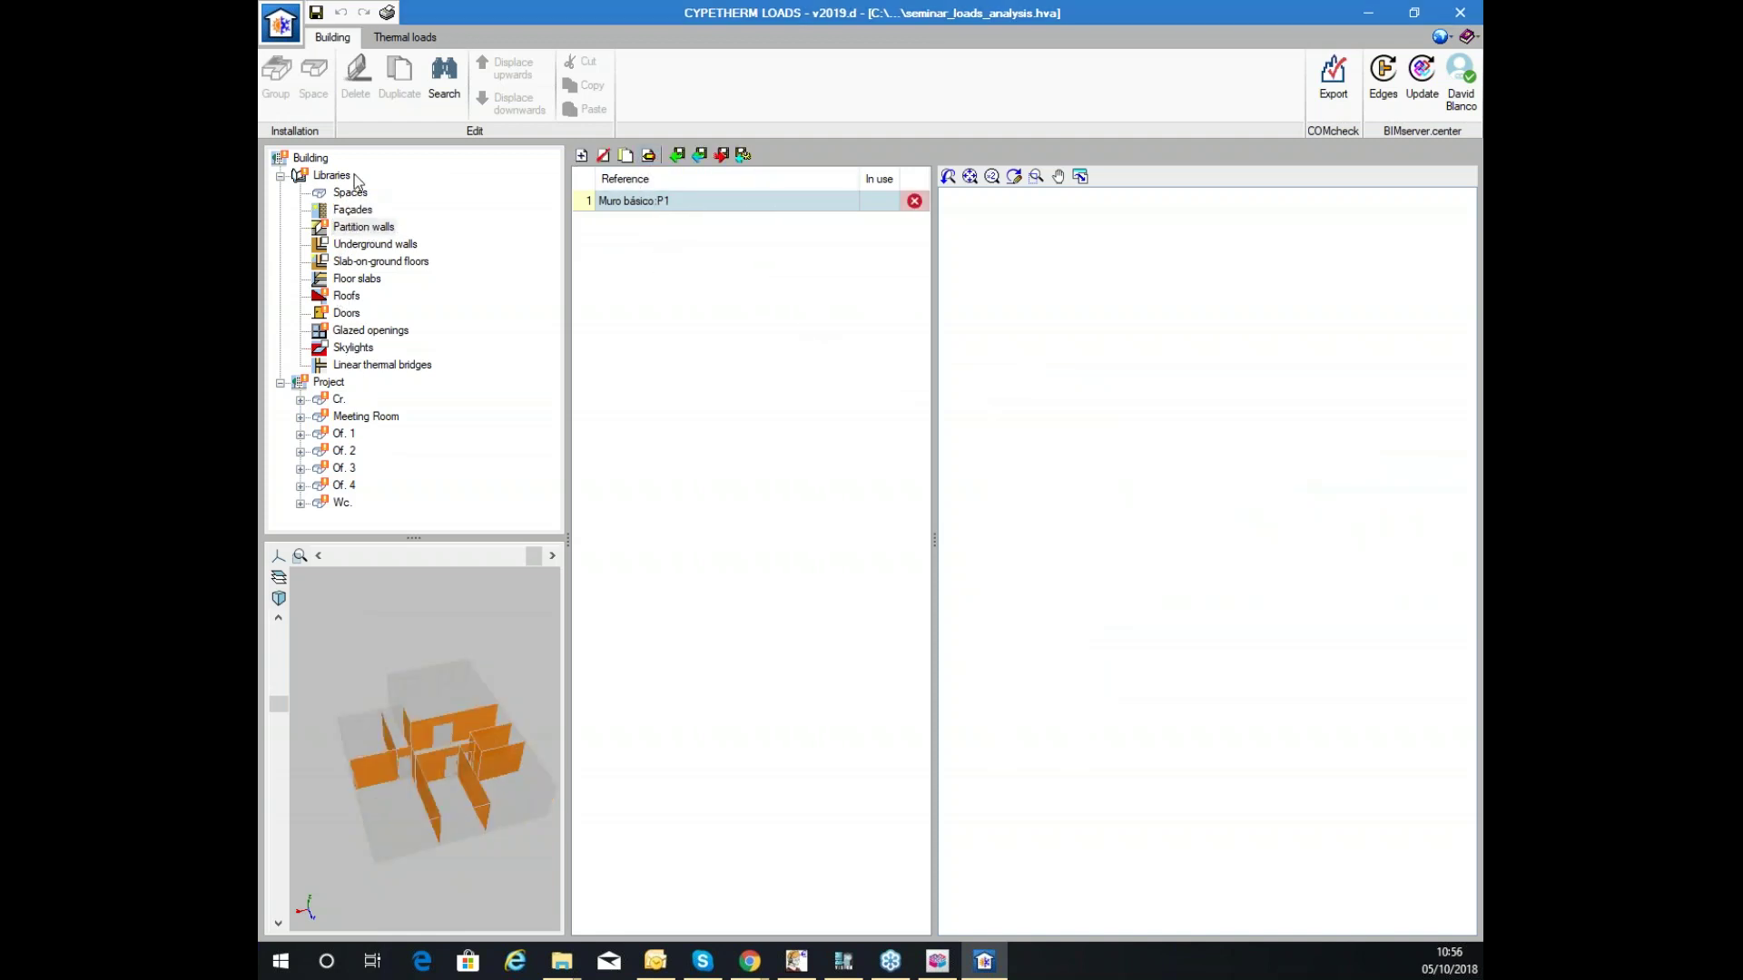
double_click(635, 201)
left_click_drag(923, 147, 849, 7)
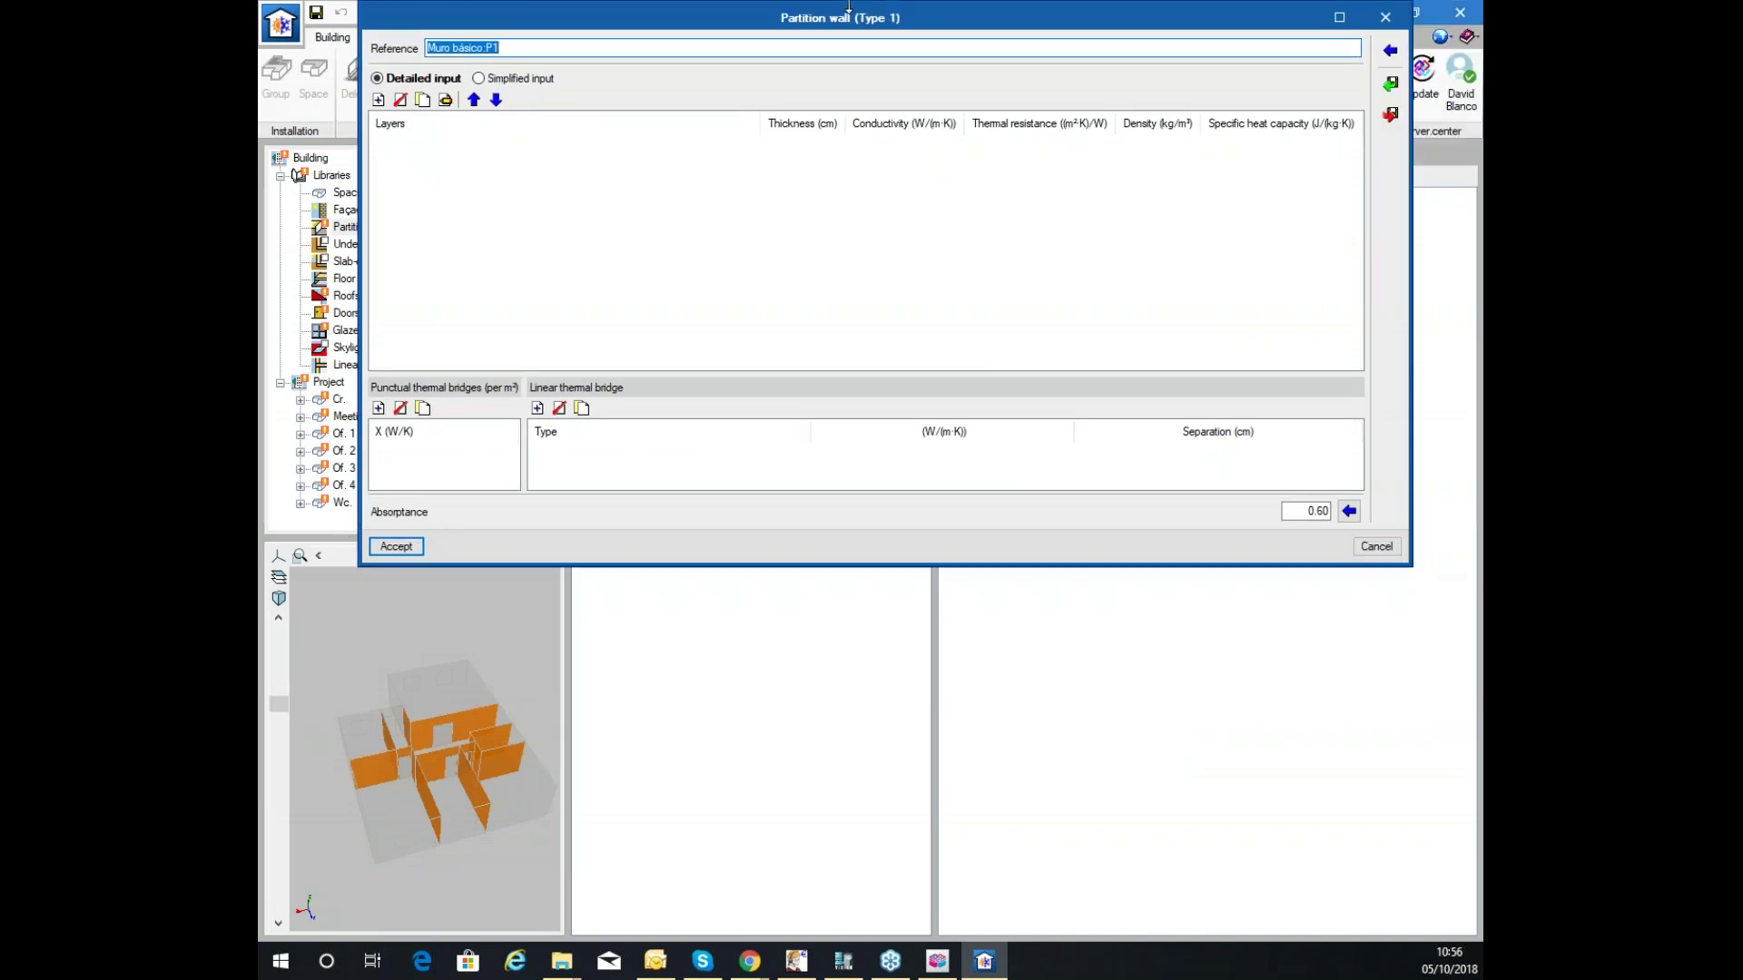
double_click(862, 24)
left_click(1465, 78)
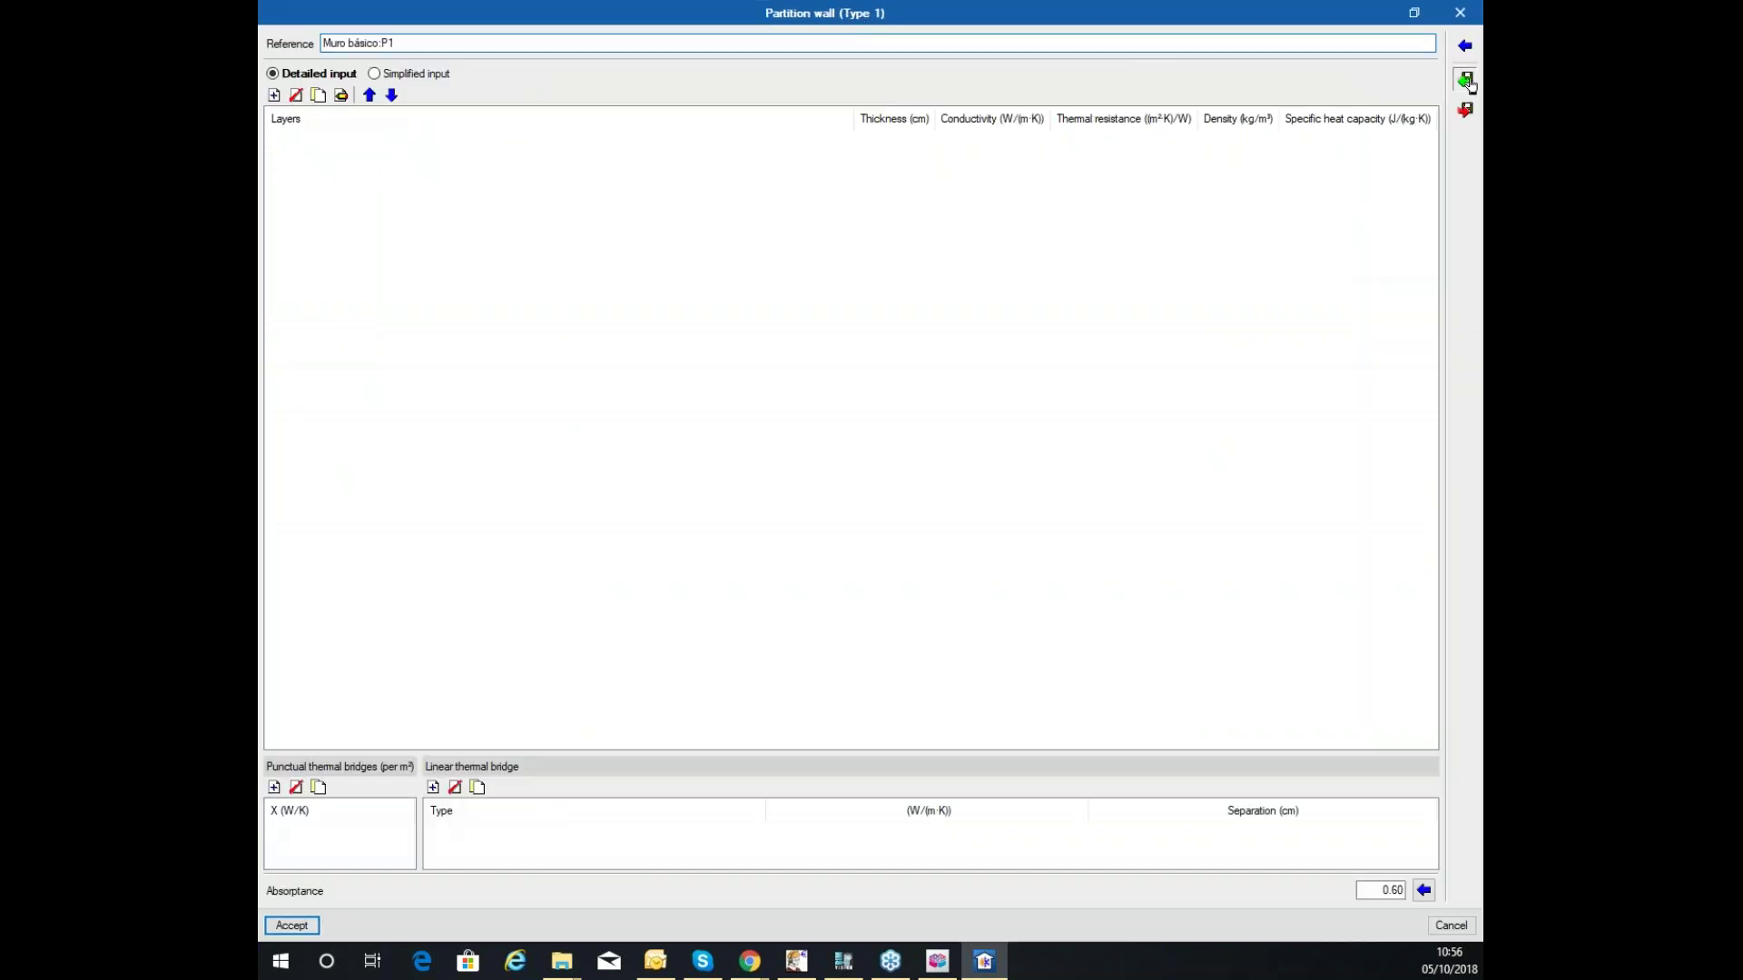
left_click(740, 506)
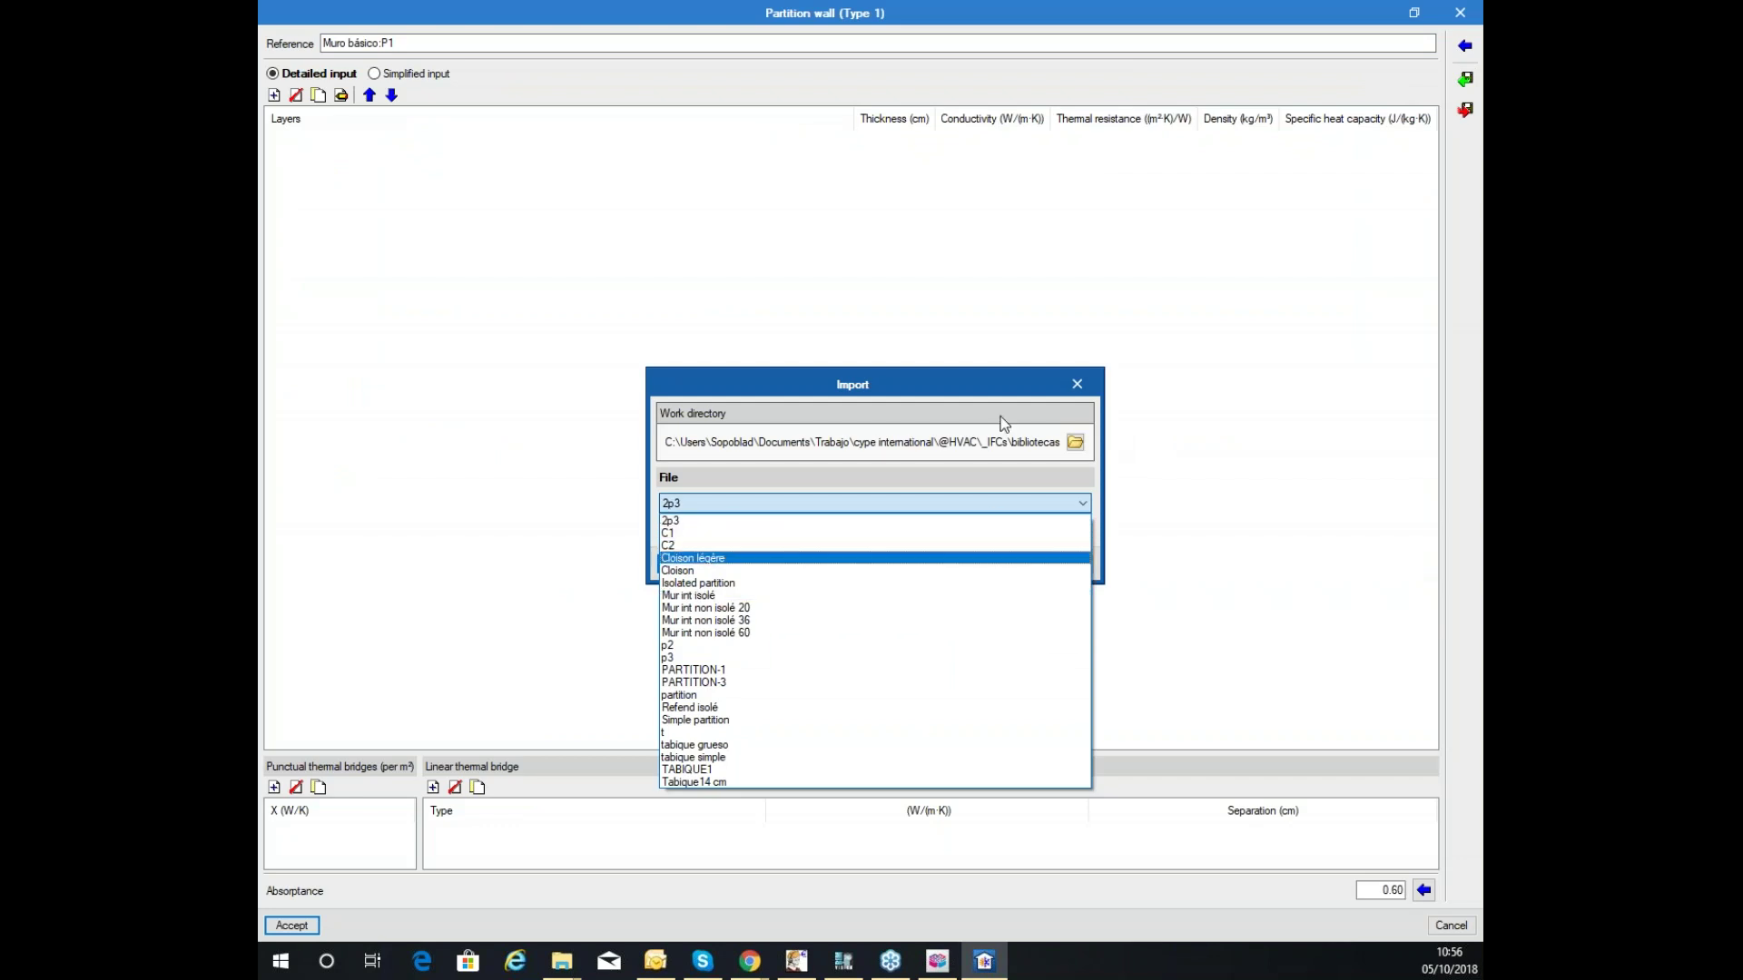
left_click(1068, 412)
left_click(1076, 389)
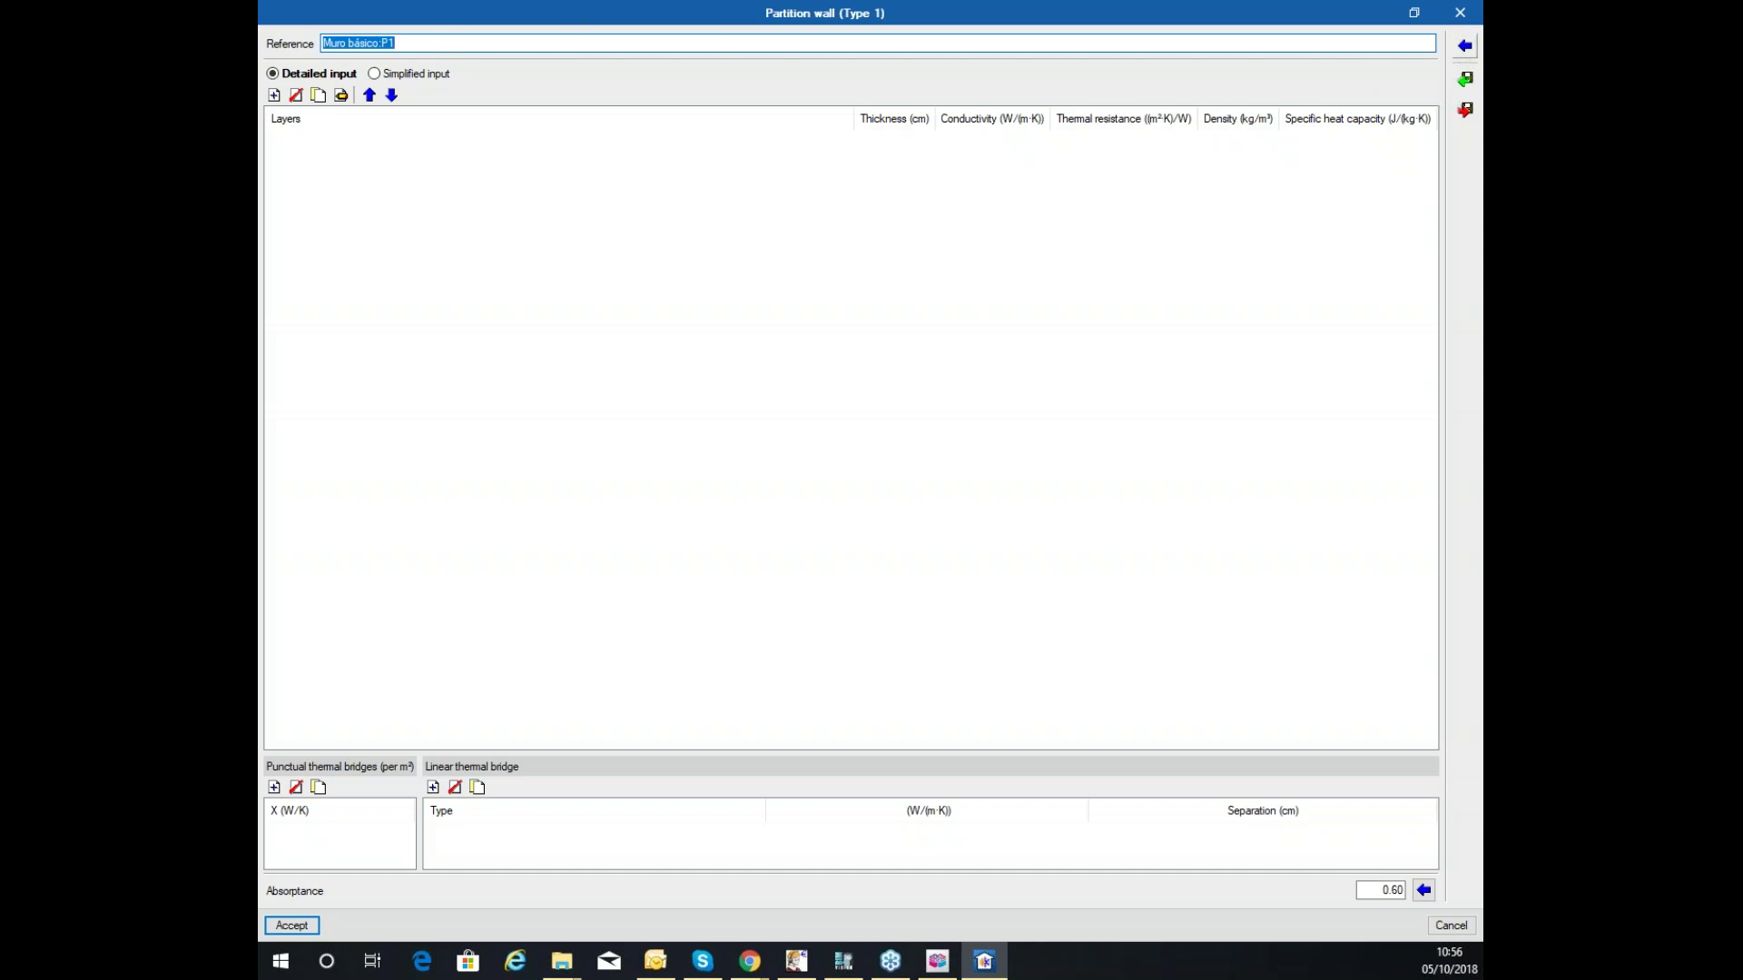
Apply ASHRAE Brick walls type 11 to the partition wall and save it.
left_click(1464, 45)
left_click(338, 109)
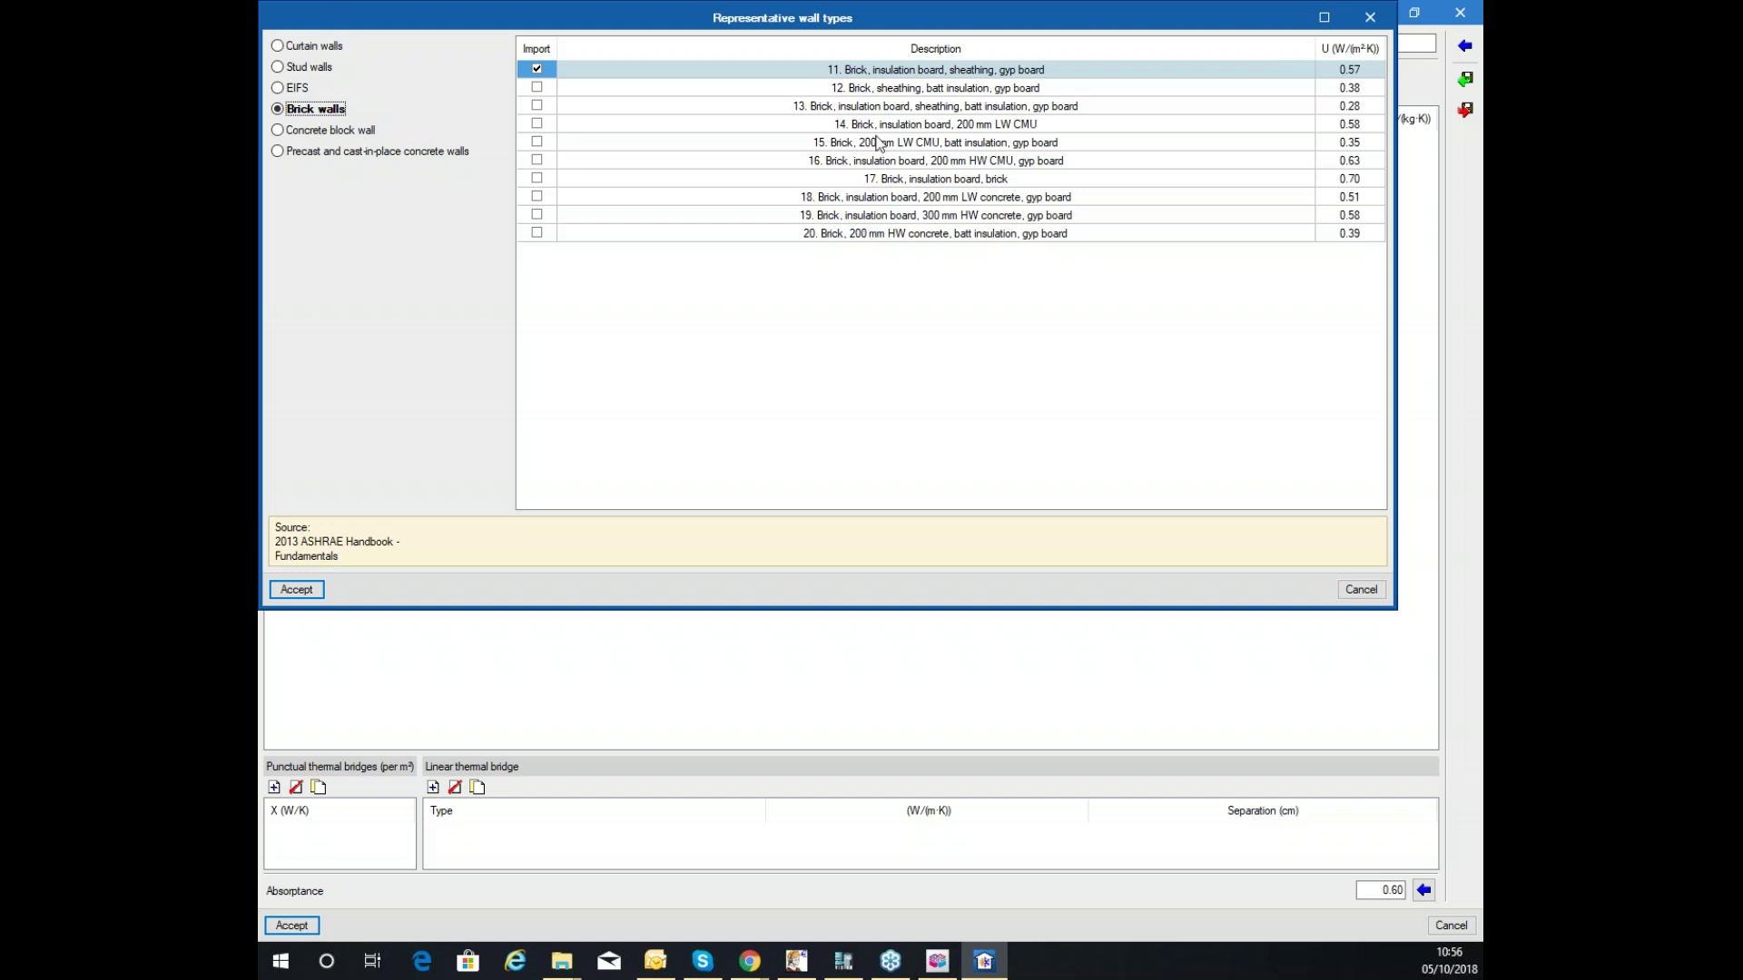
left_click(296, 591)
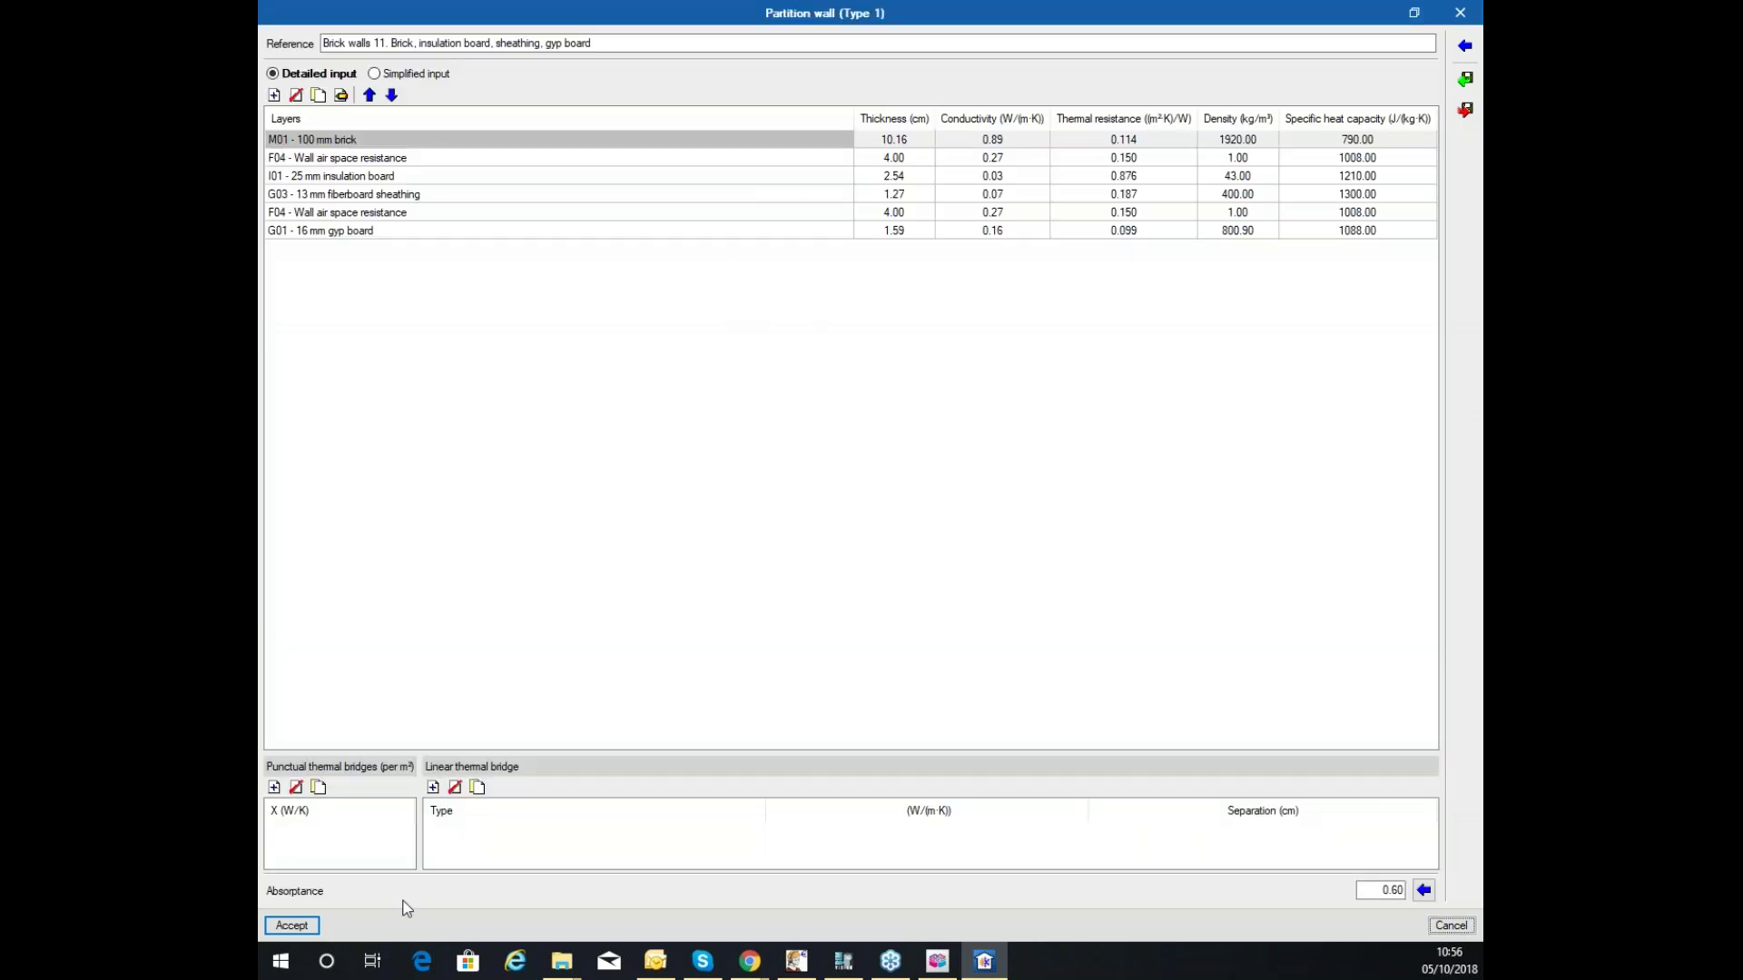
left_click(292, 925)
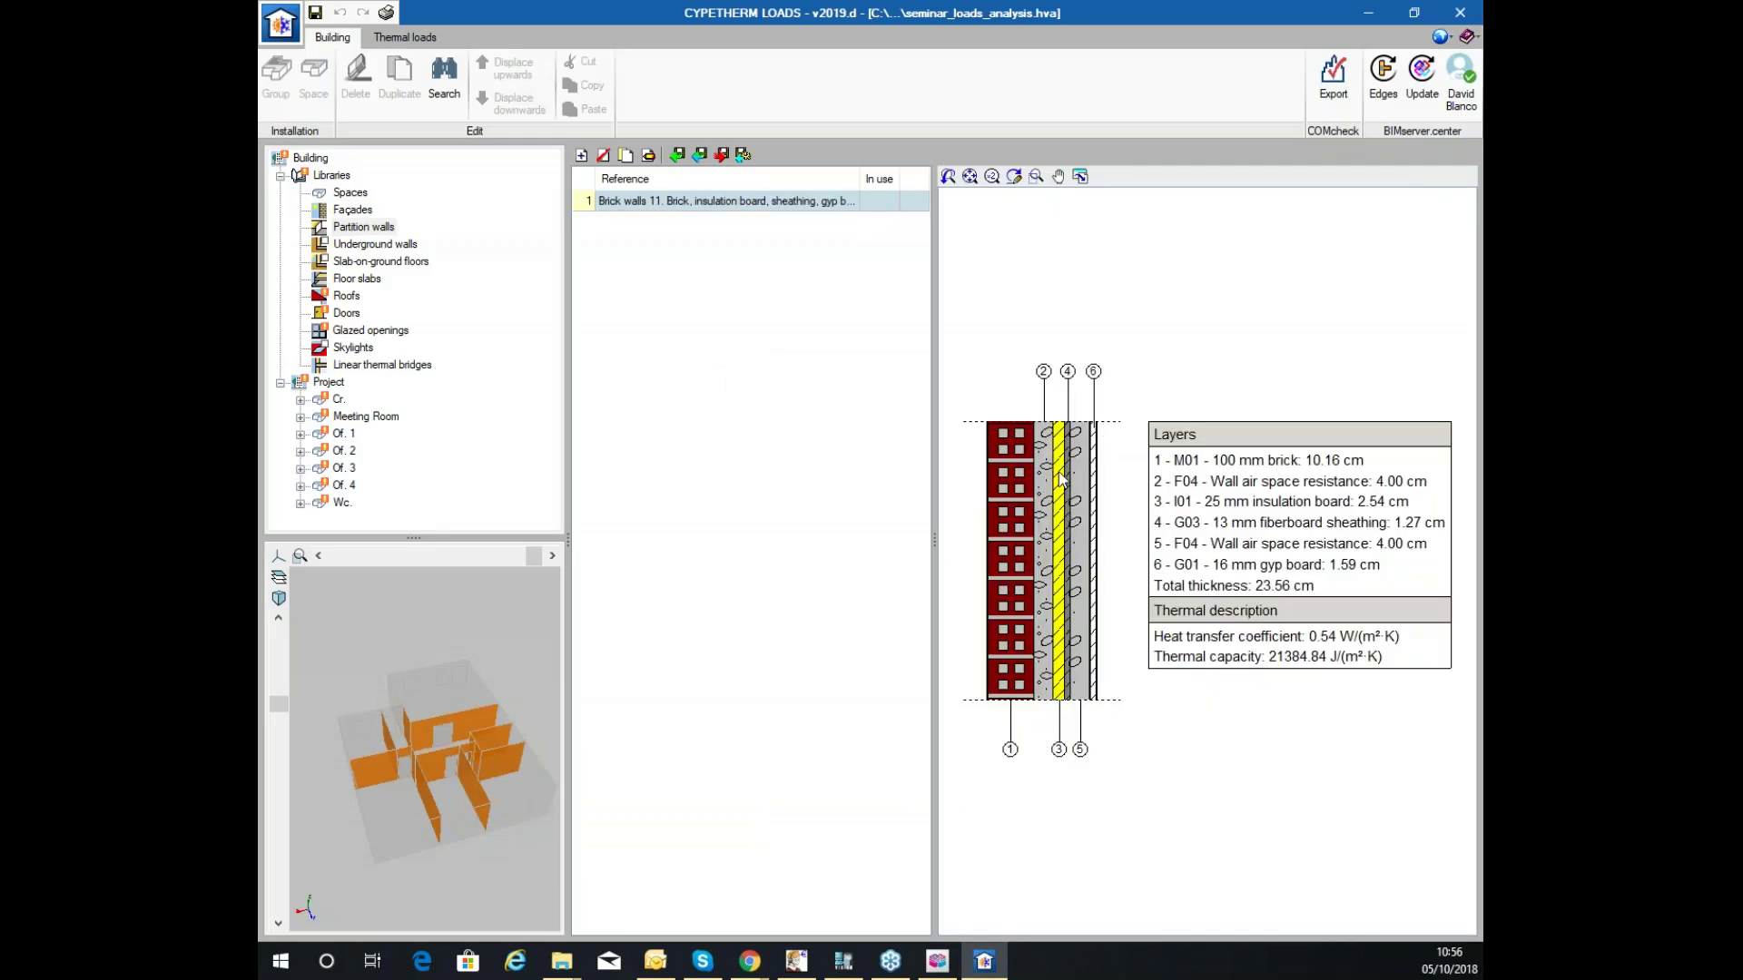
mouse_move(483, 716)
left_mouse_down()
mouse_move(428, 785)
mouse_move(473, 740)
left_mouse_up()
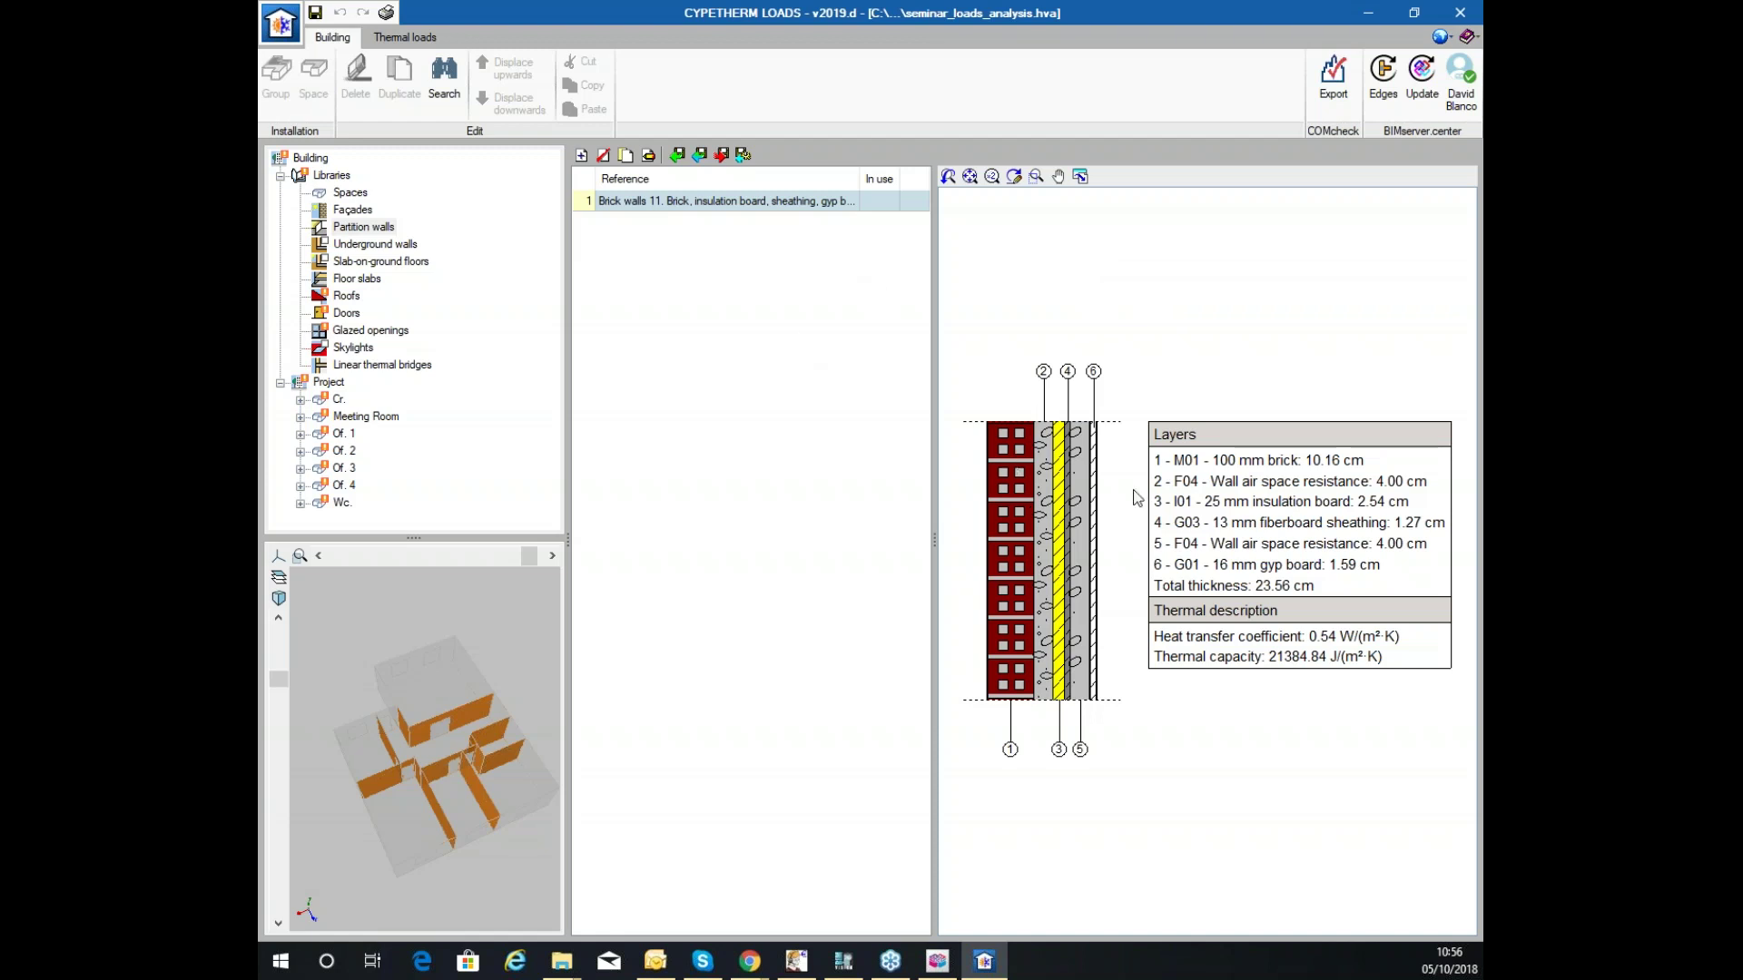
Browse the underground wall, slab-on-ground, façade and partition wall libraries, discarding a new partition wall.
left_click(358, 244)
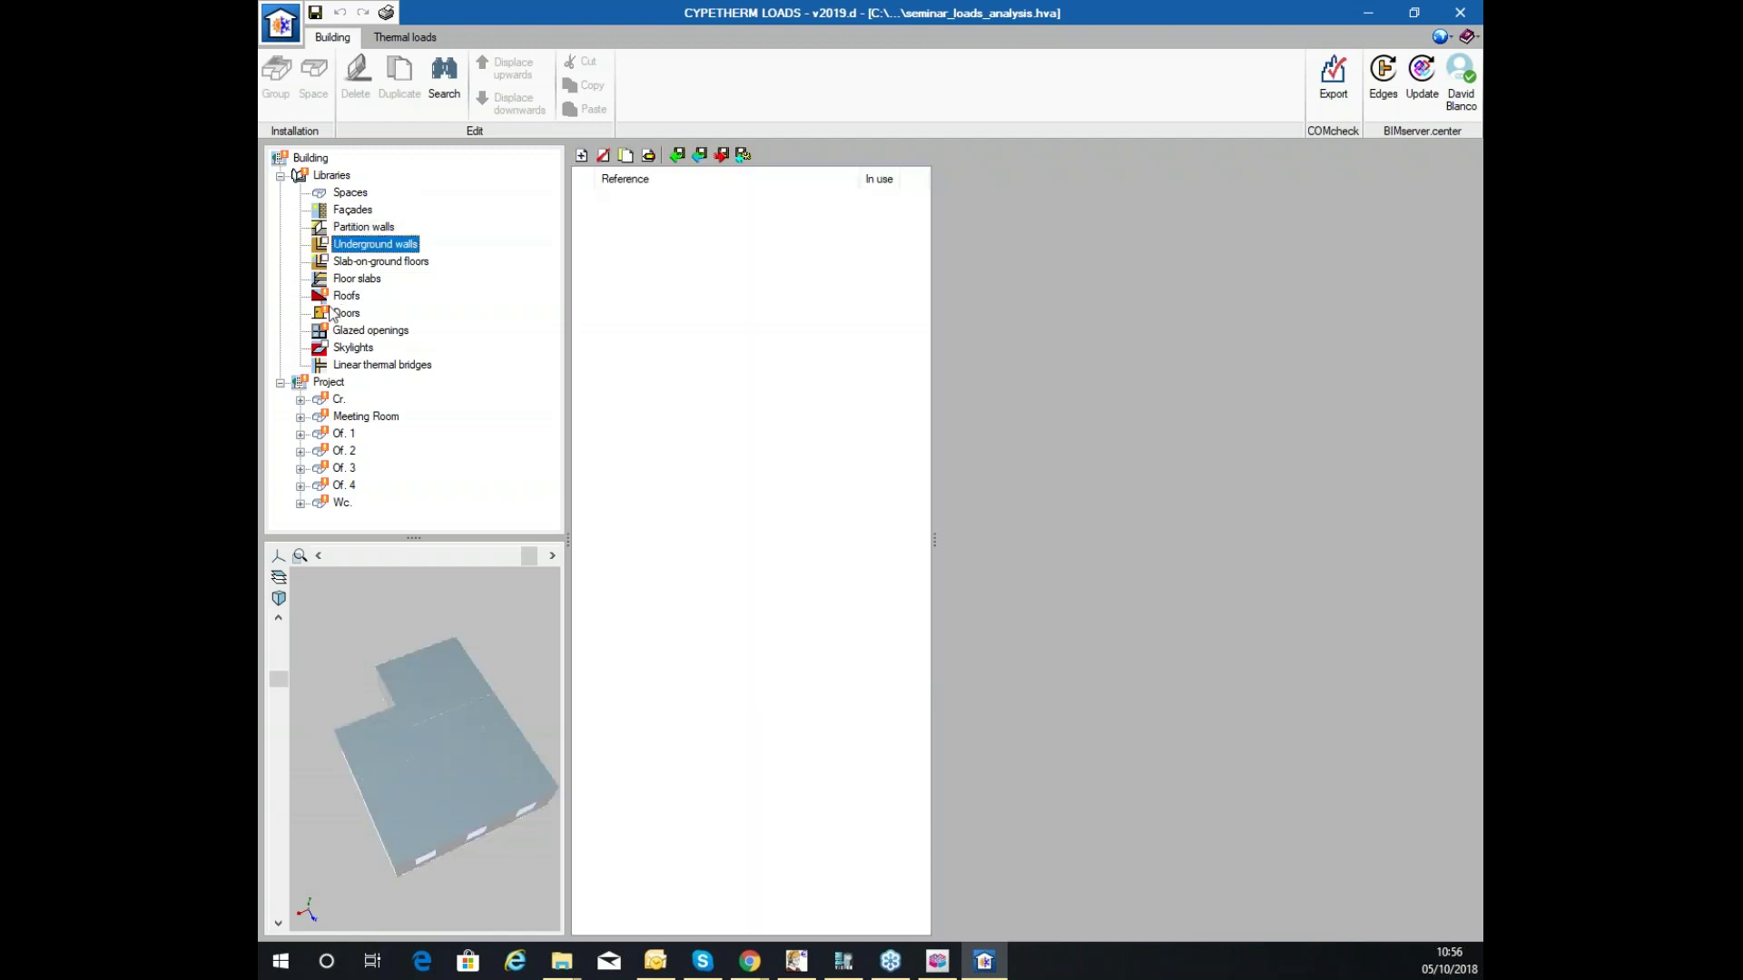
left_click(364, 265)
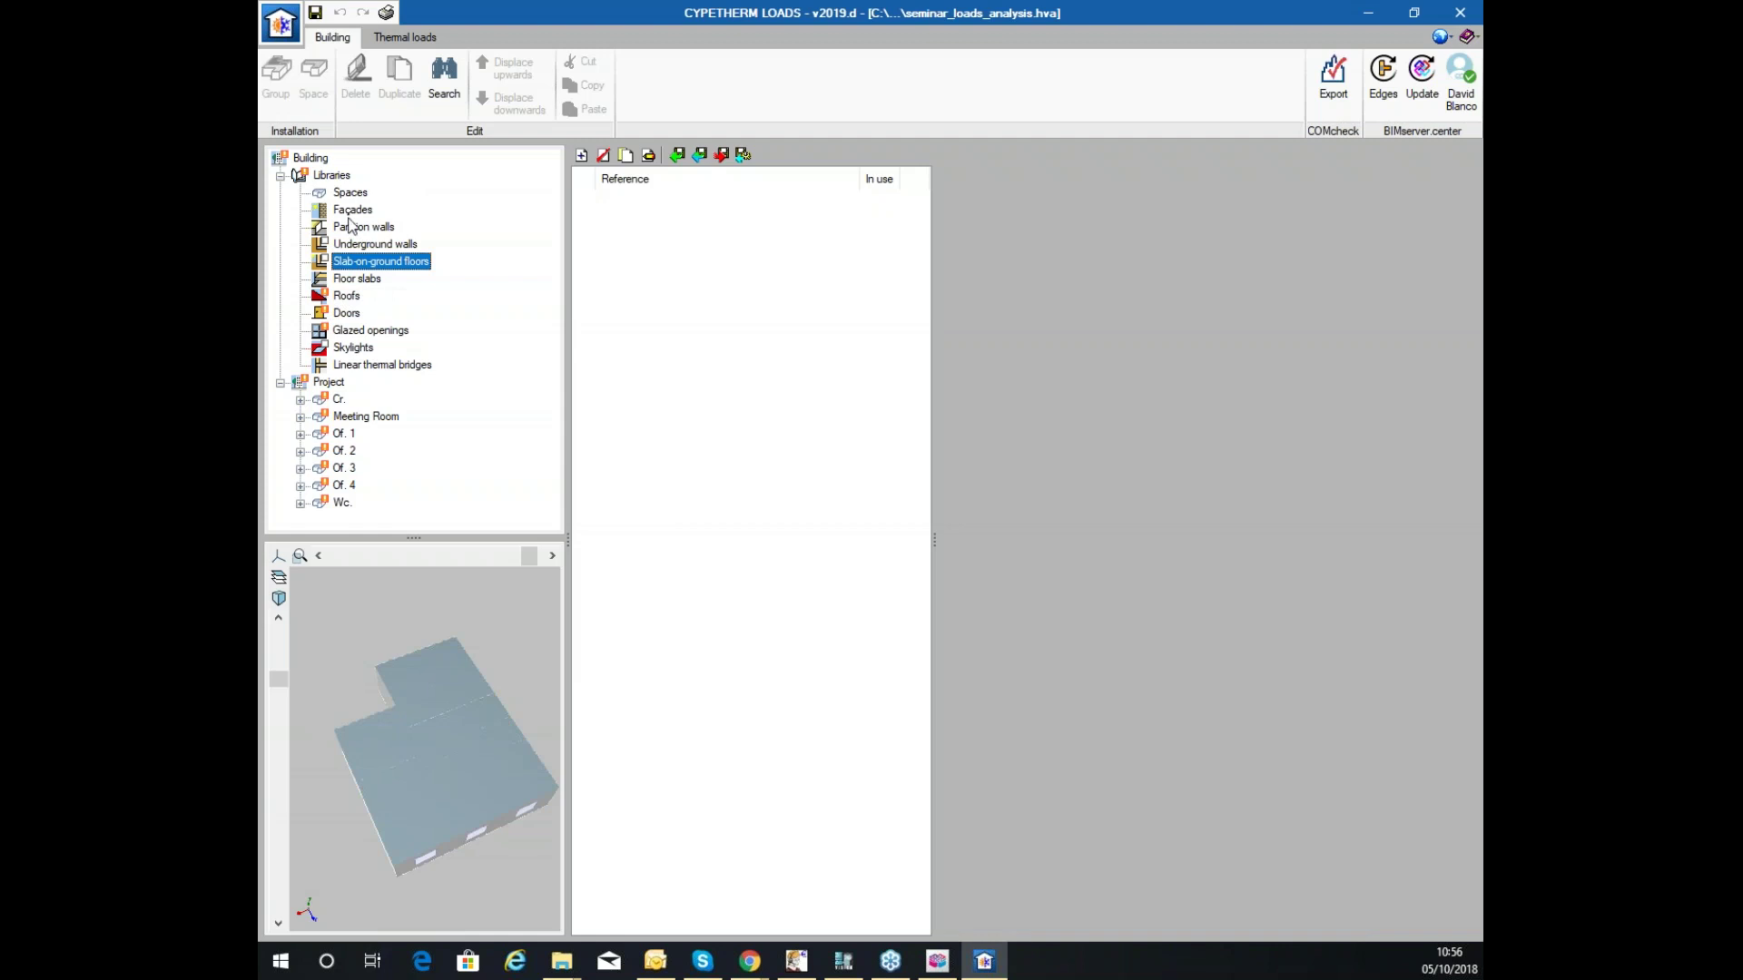
left_click(354, 209)
left_click(361, 227)
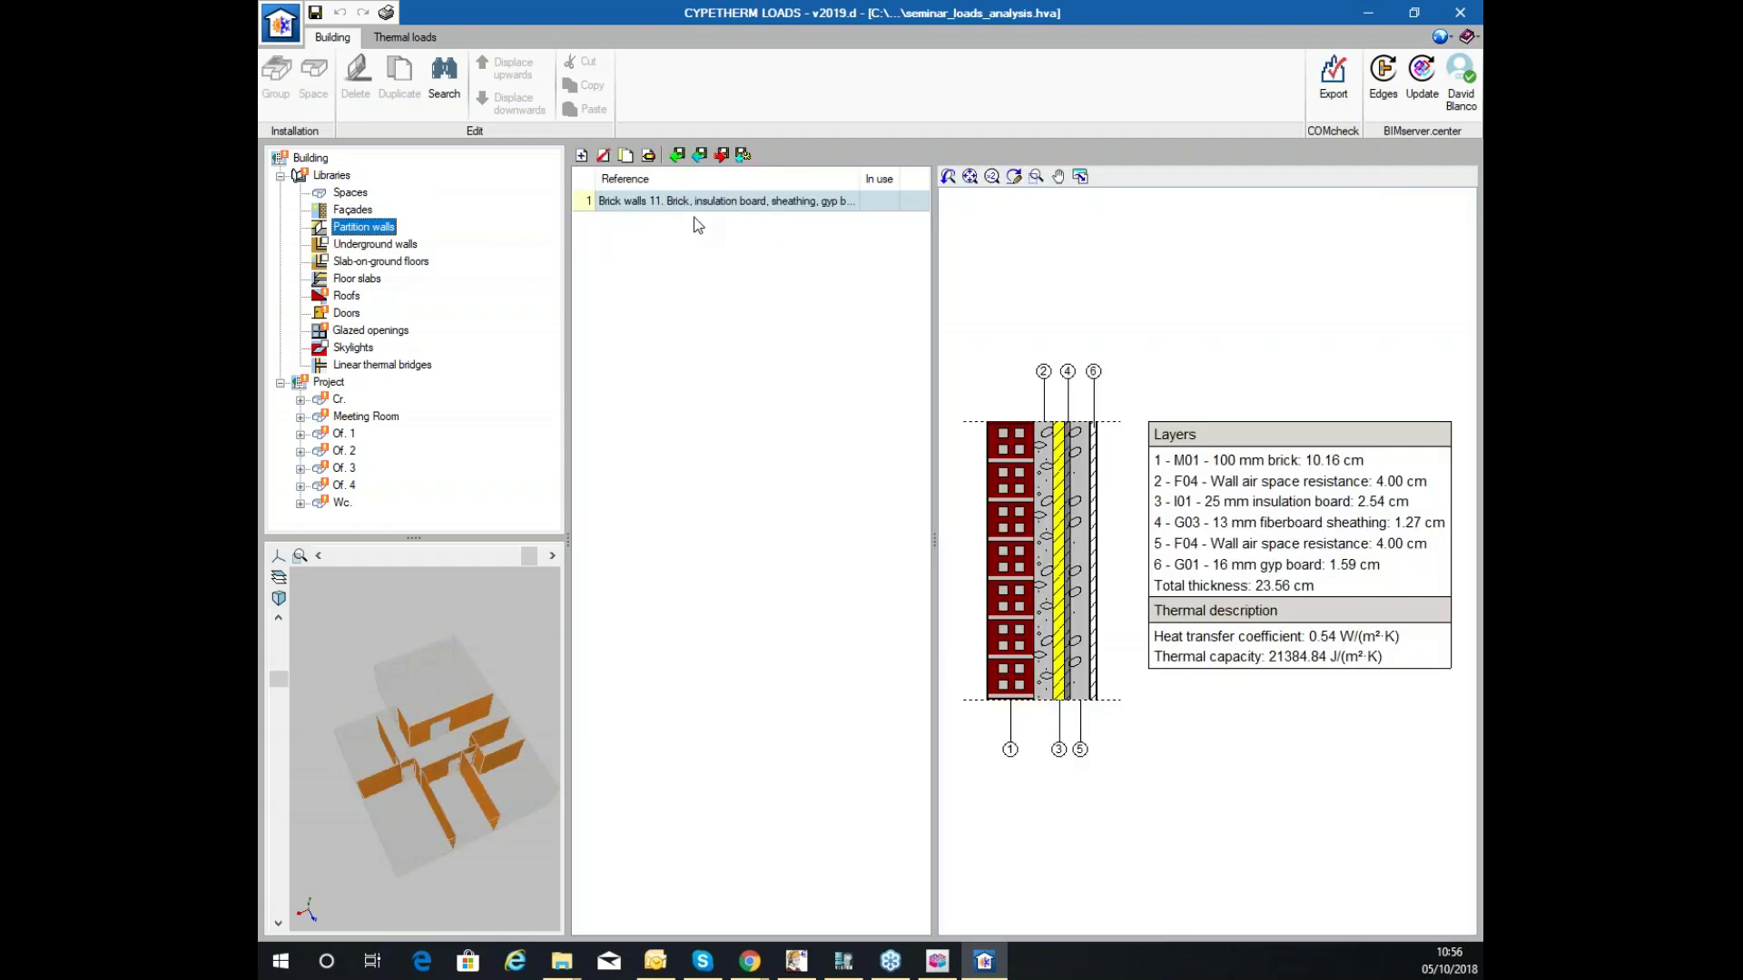
left_click(633, 155)
left_click(1459, 13)
Reopen brick partition wall Muro básico:P1, accept it, and show the floor slabs library.
left_click(625, 156)
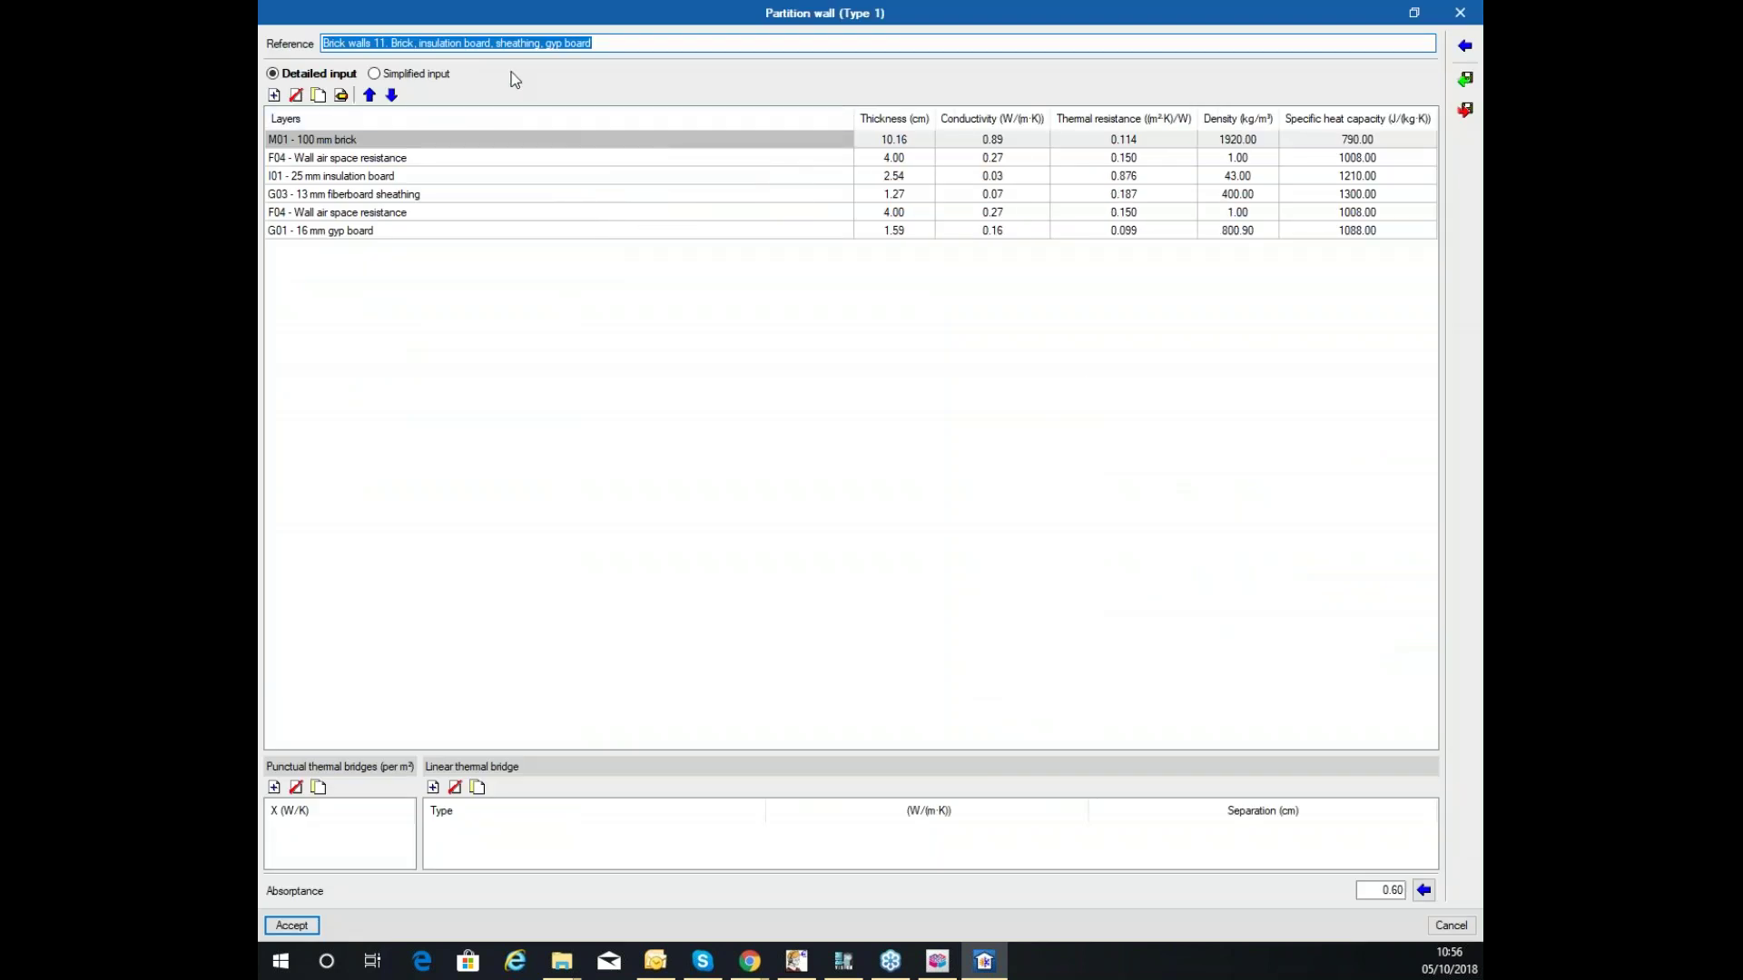
left_click(292, 925)
left_click(357, 279)
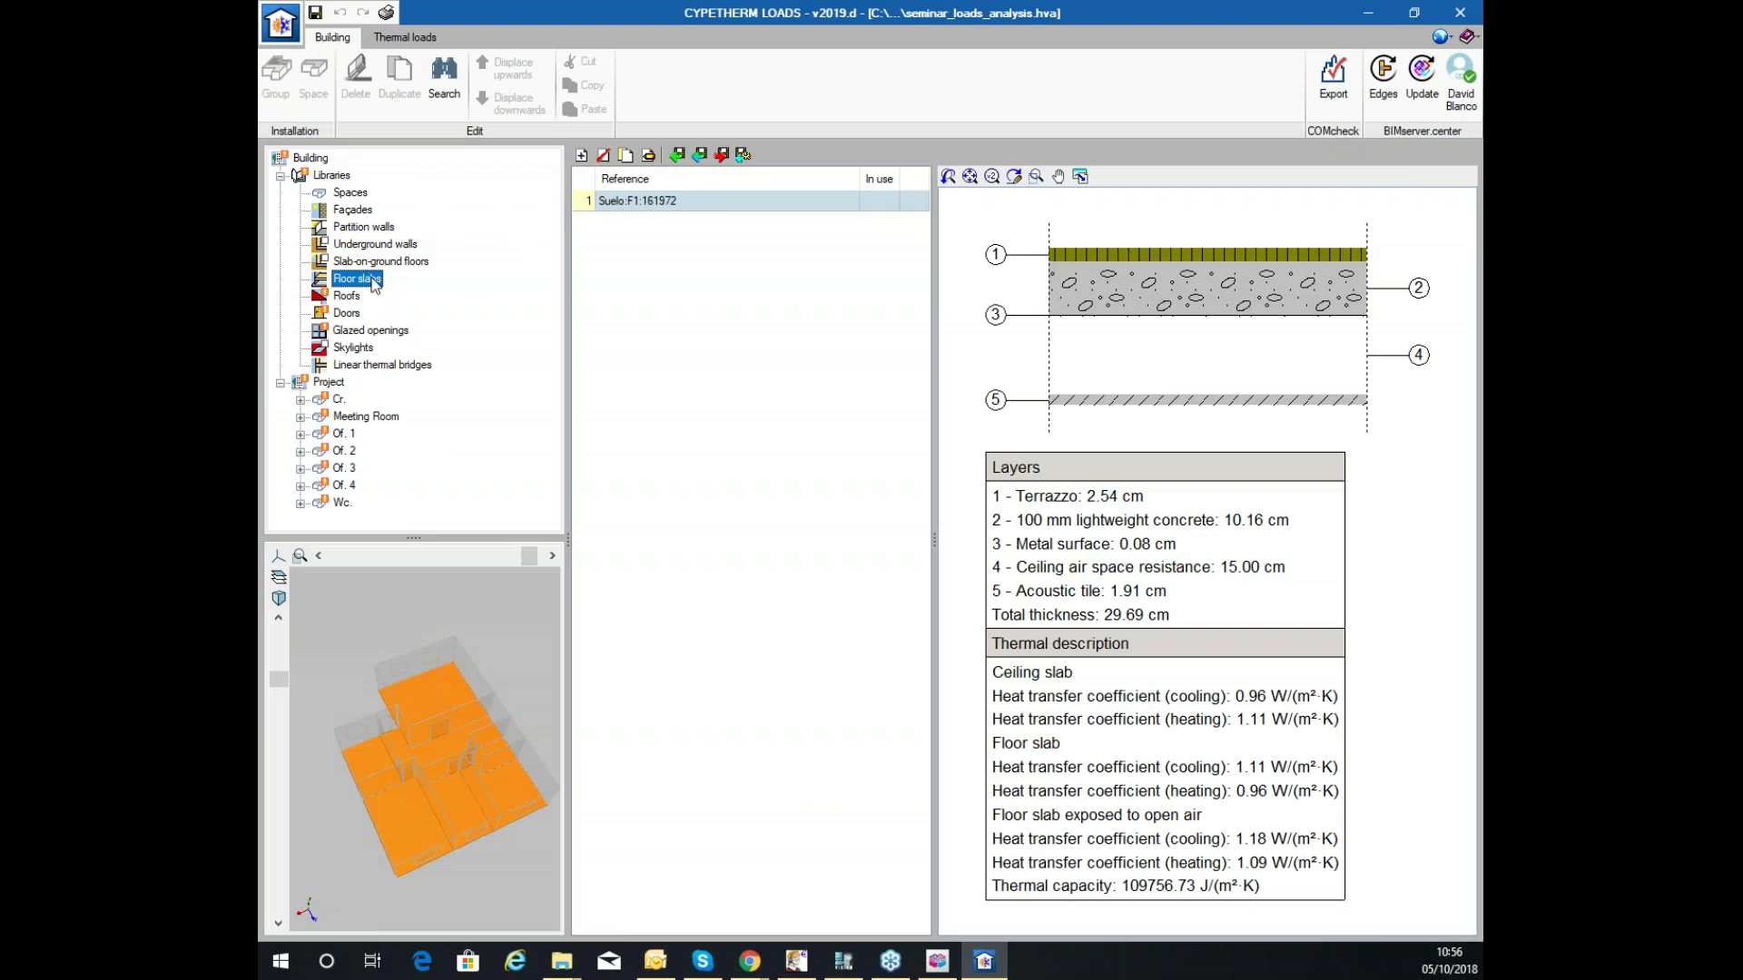
left_click(649, 156)
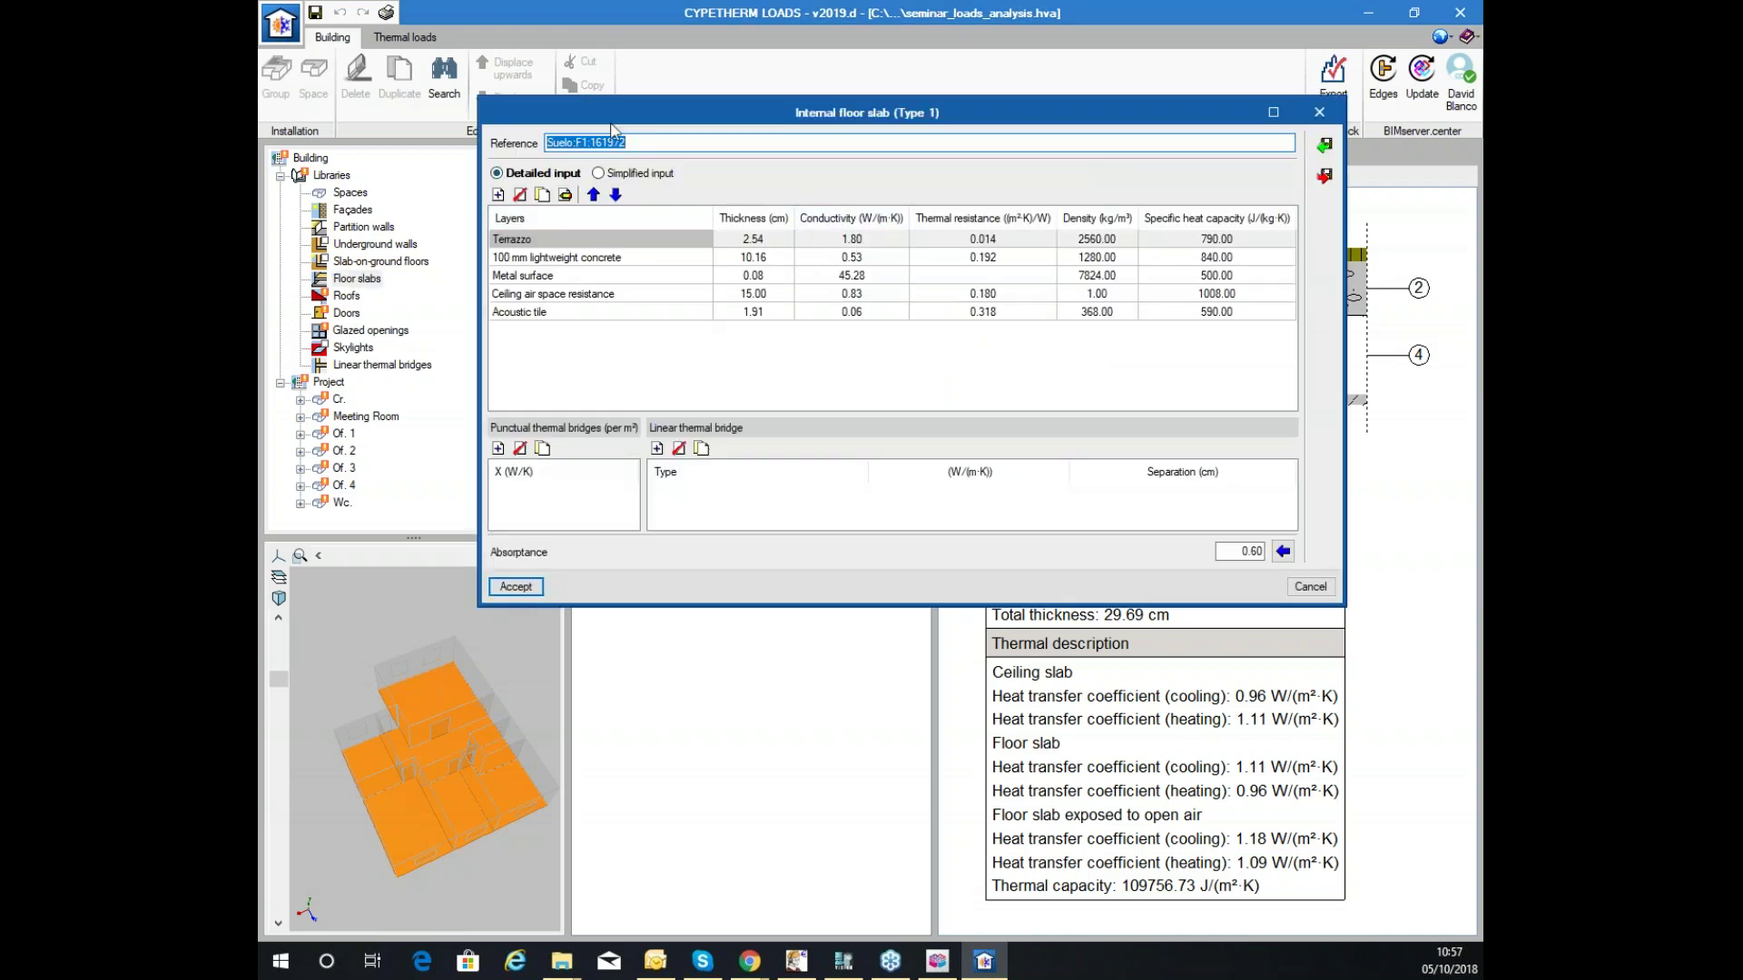
left_click(1325, 145)
left_click(813, 379)
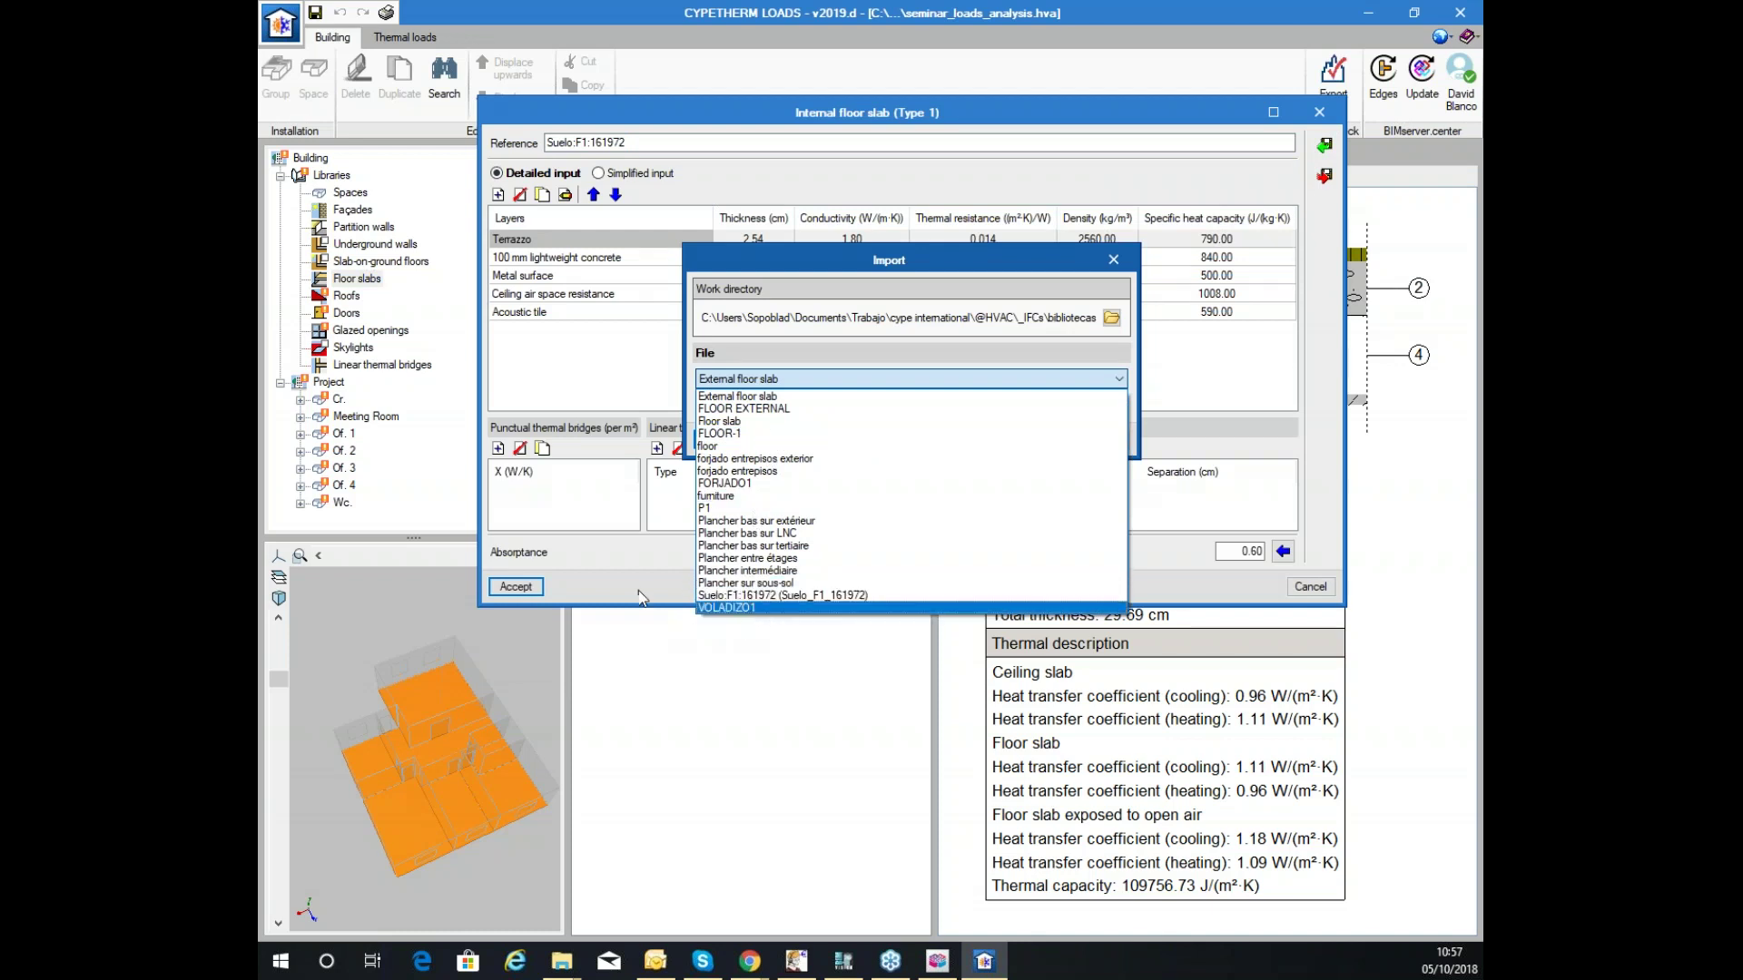
left_click(597, 453)
left_click(1102, 436)
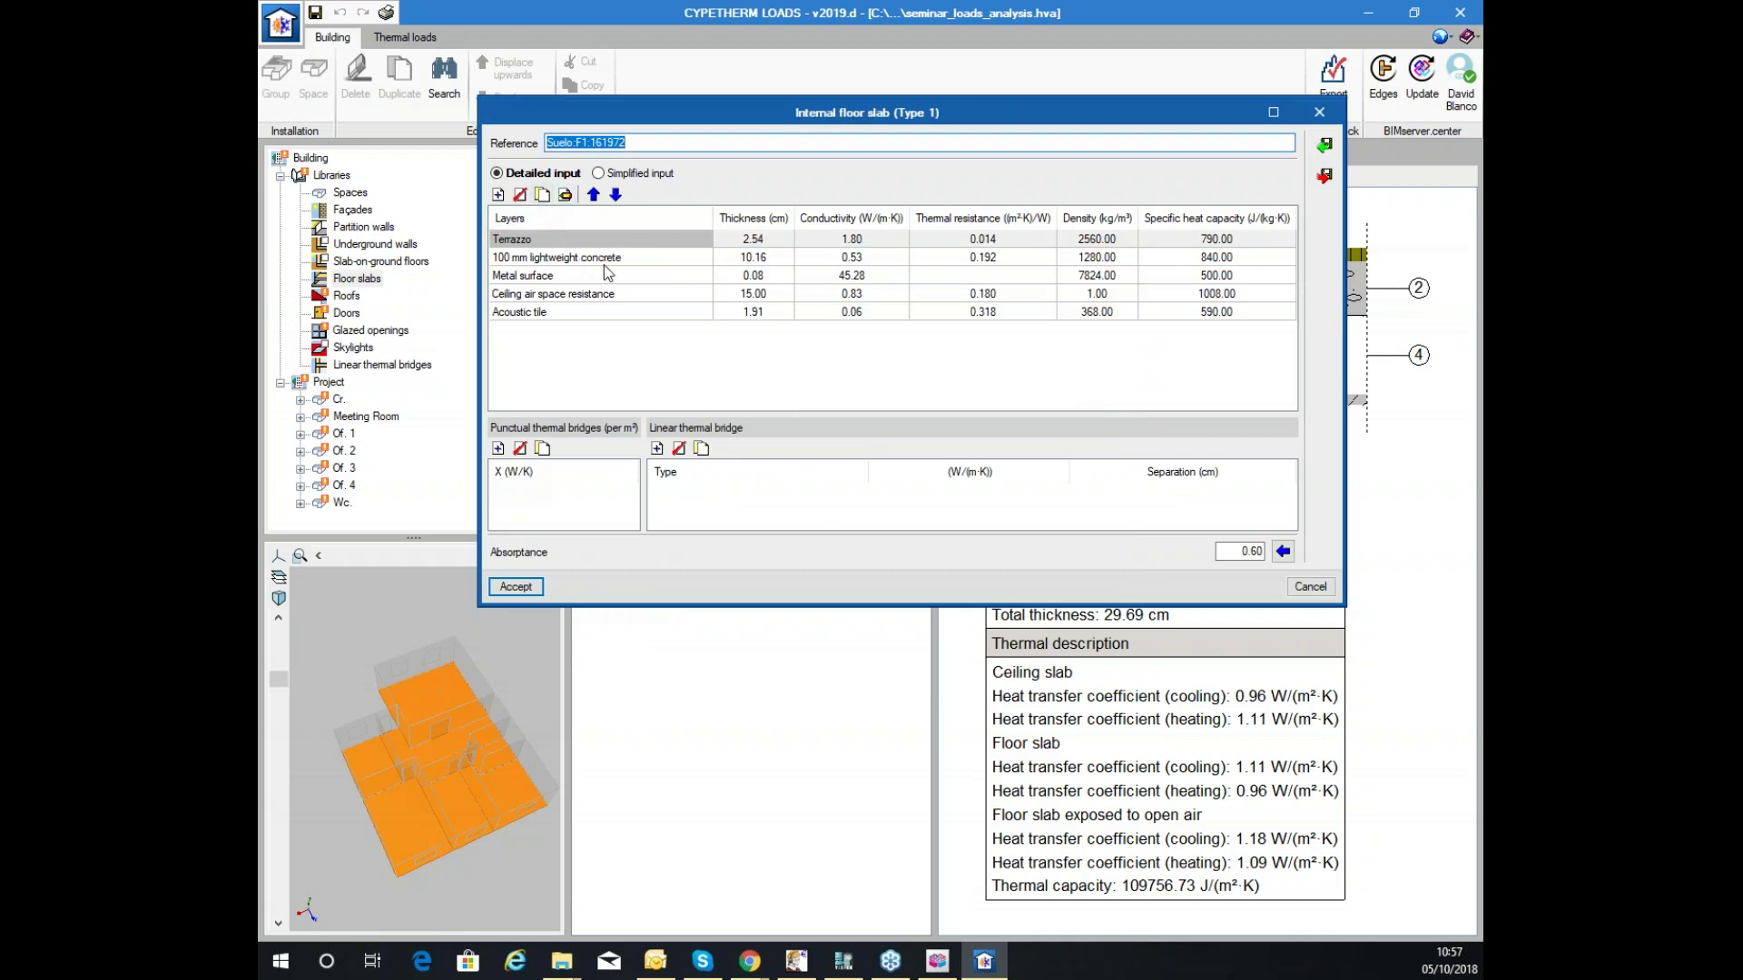
left_click(1307, 588)
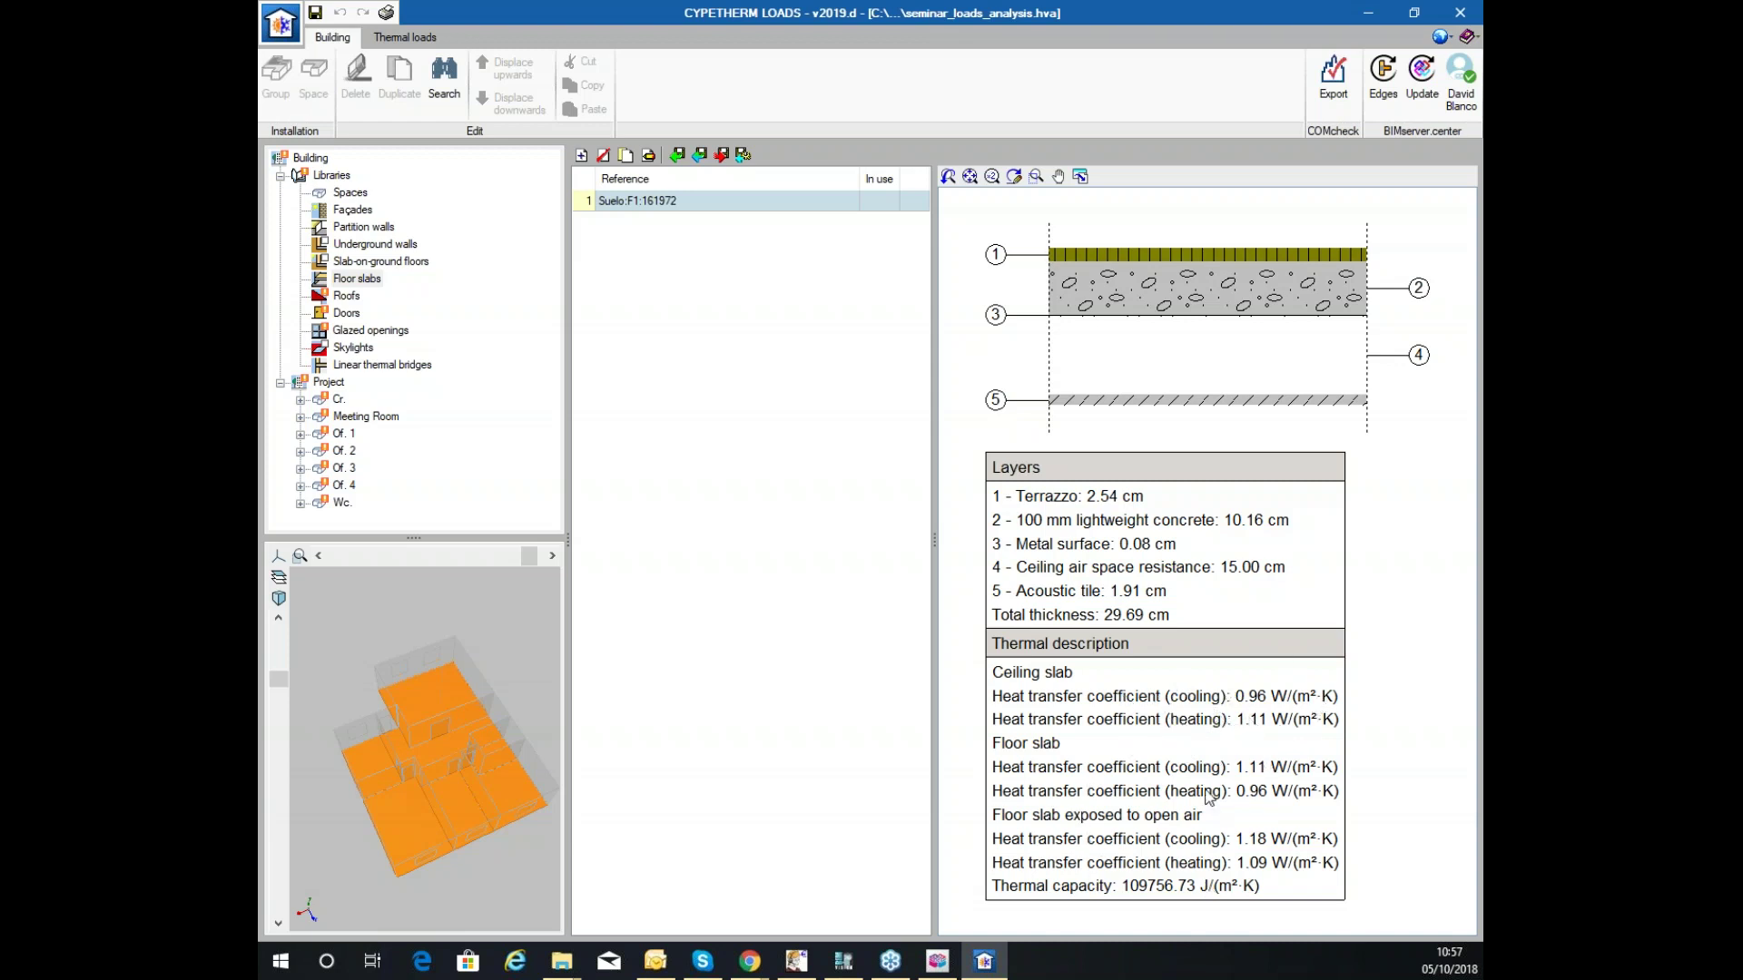
Open roof type Cubierta básica:R1:160737 from the roofs library for editing.
left_click(365, 211)
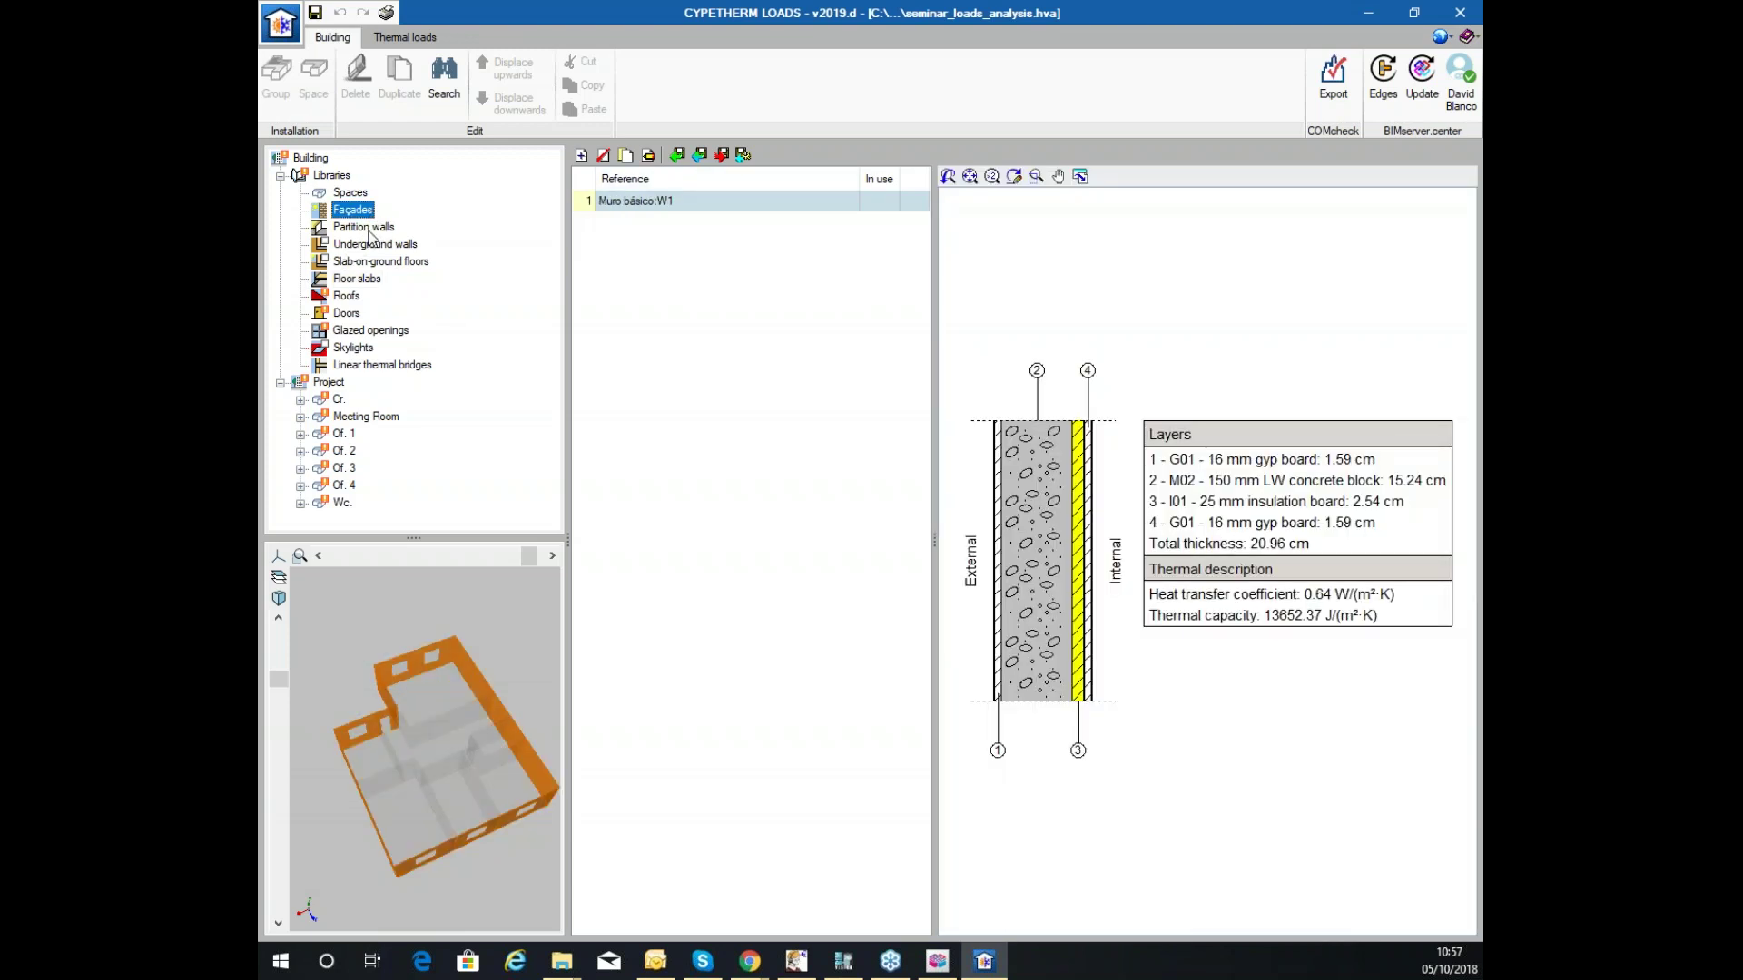
left_click(368, 229)
left_click(353, 280)
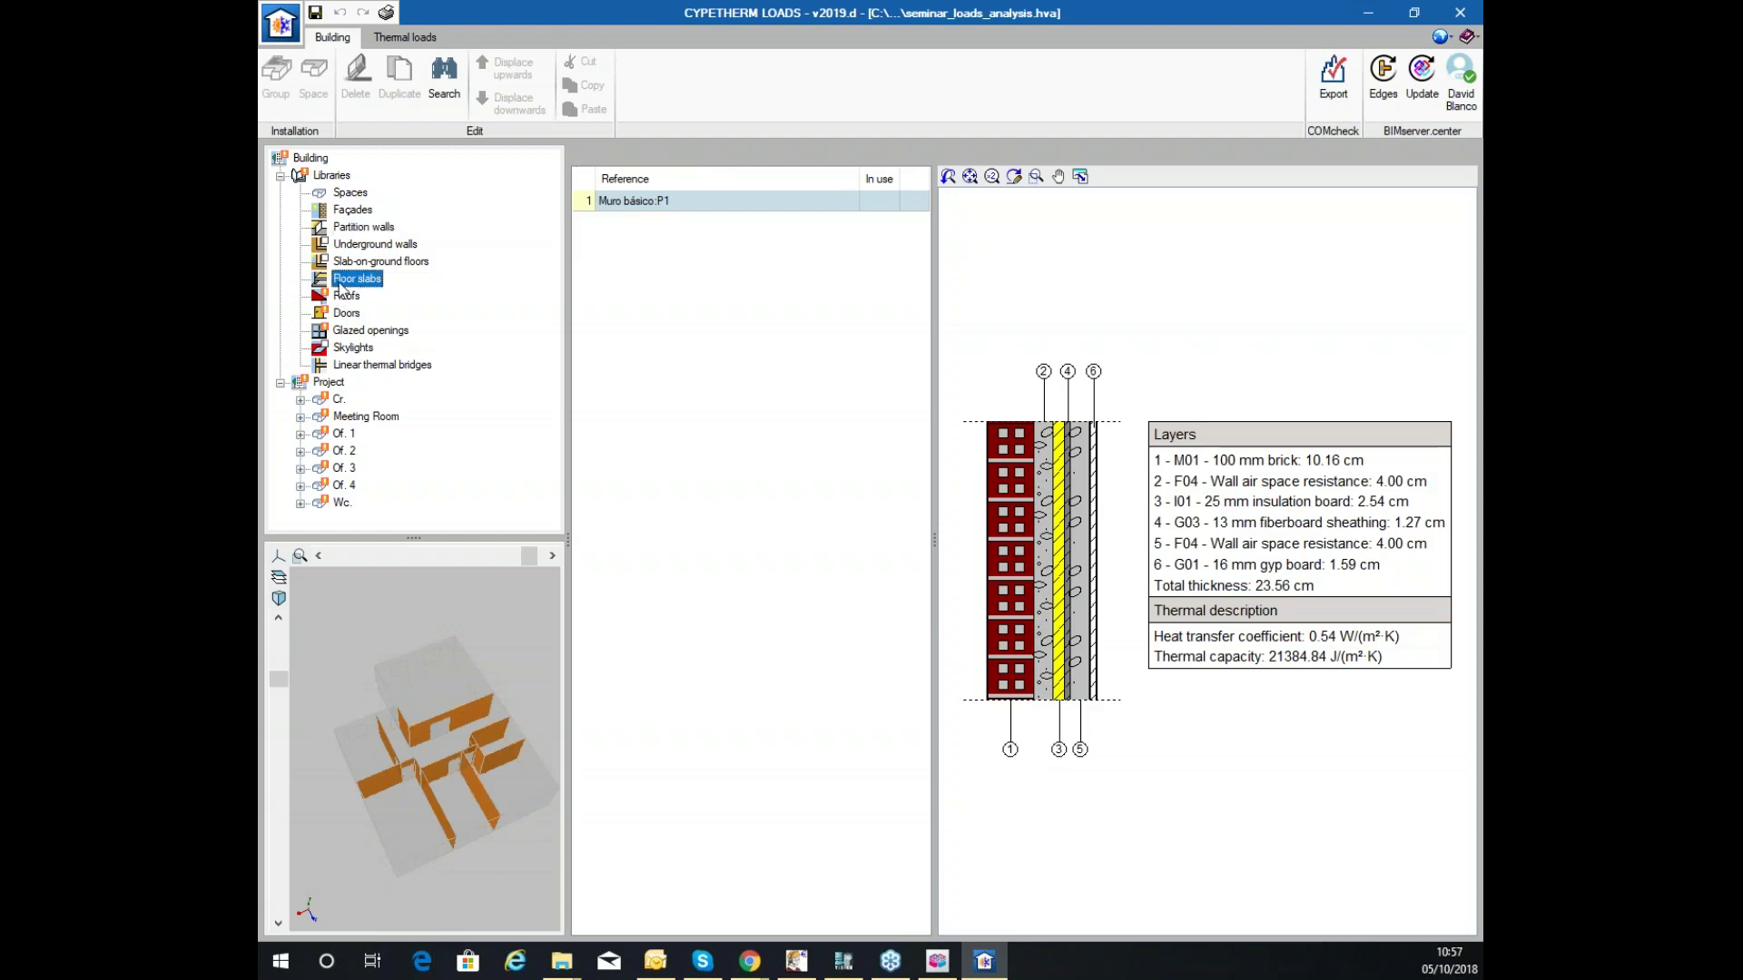
left_click(346, 297)
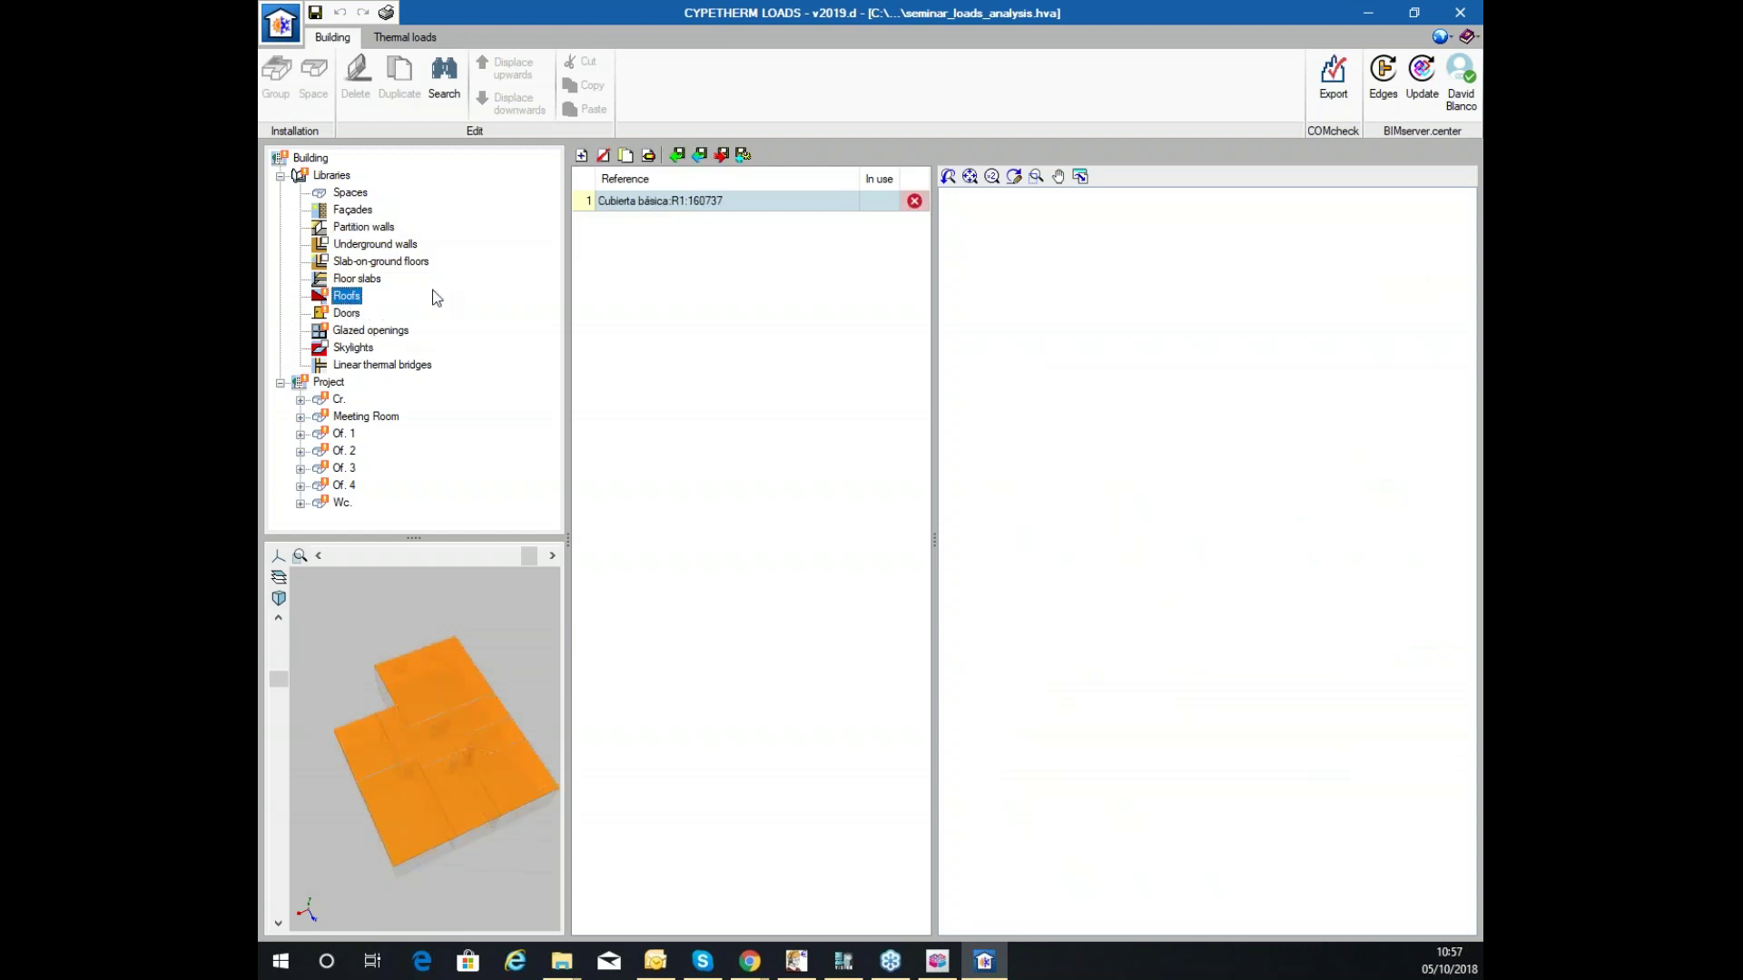
left_click(650, 157)
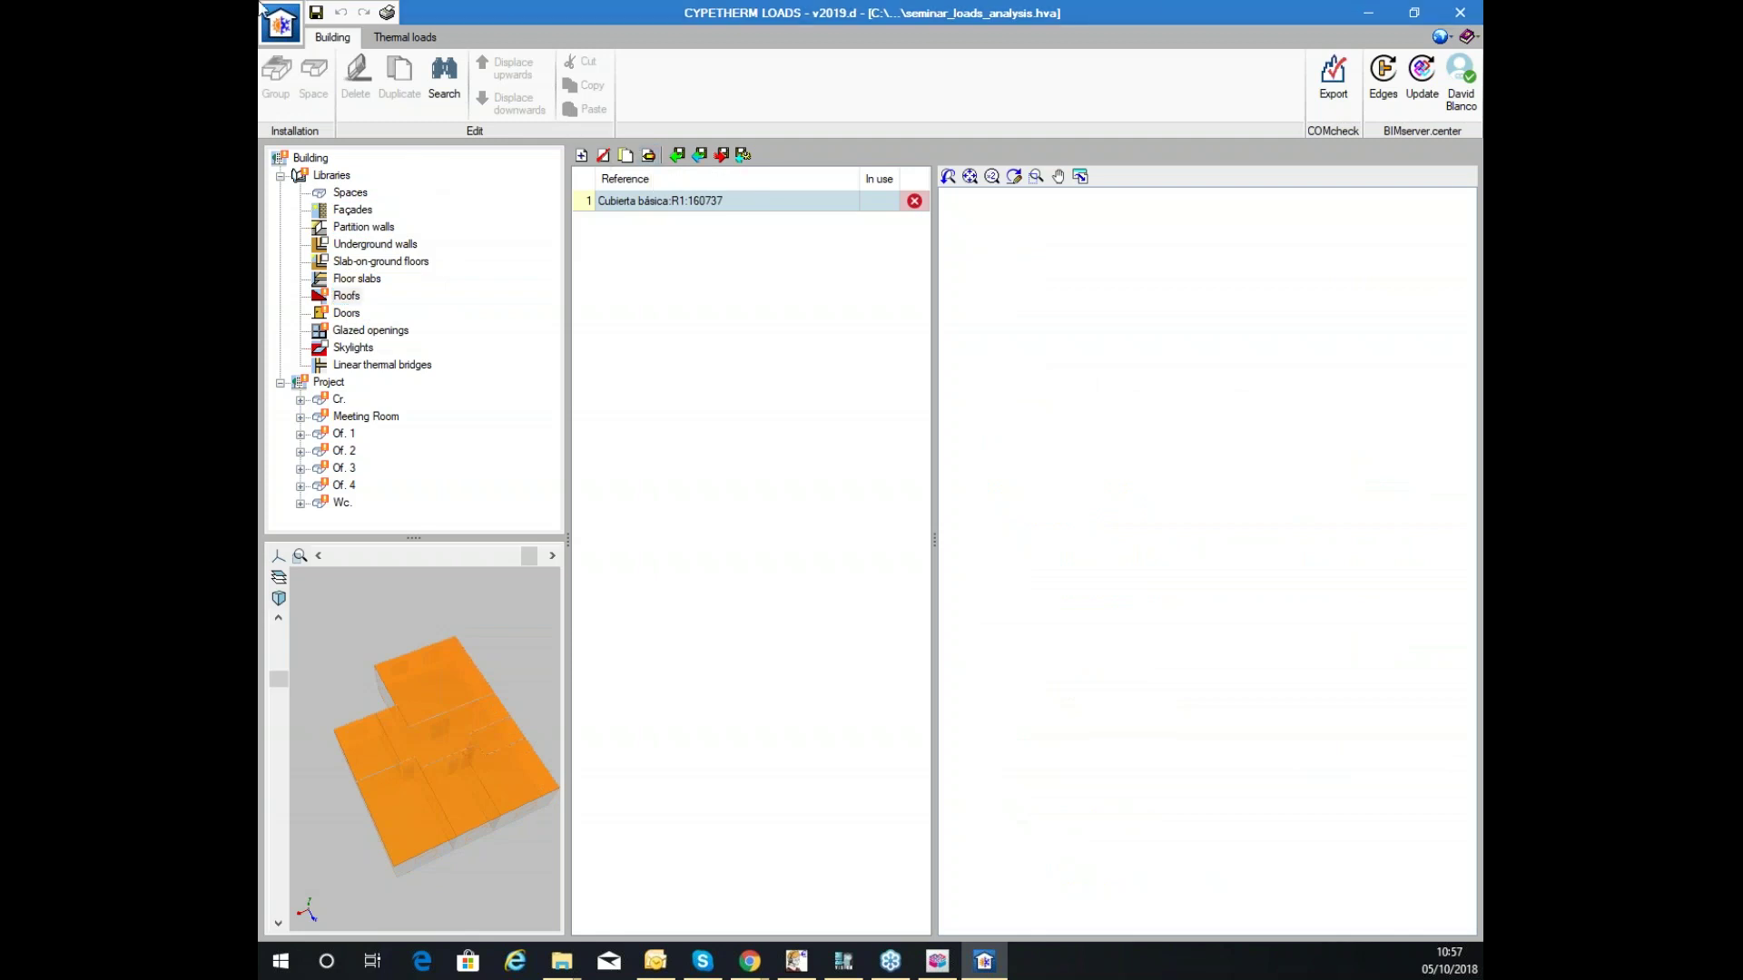
left_click_drag(962, 0, 583, 130)
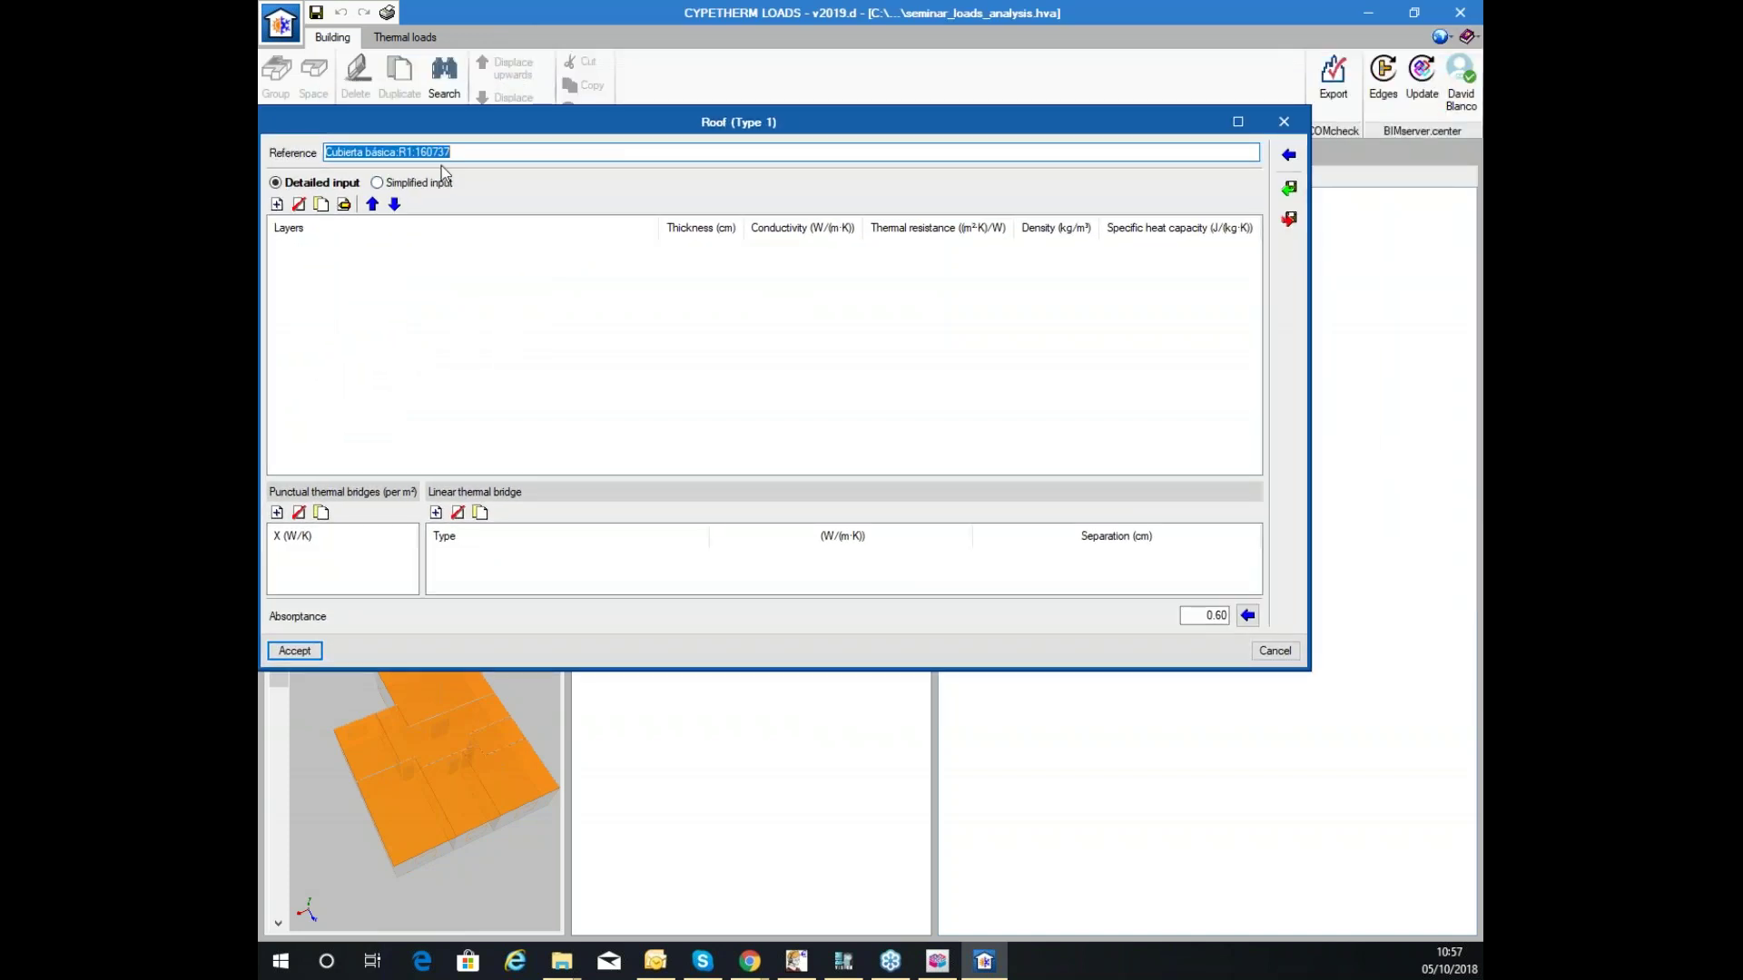
Import the ROOF-1 build-up, restore the name Cubierta básica:R1:160737, and save the roof.
left_click(1289, 187)
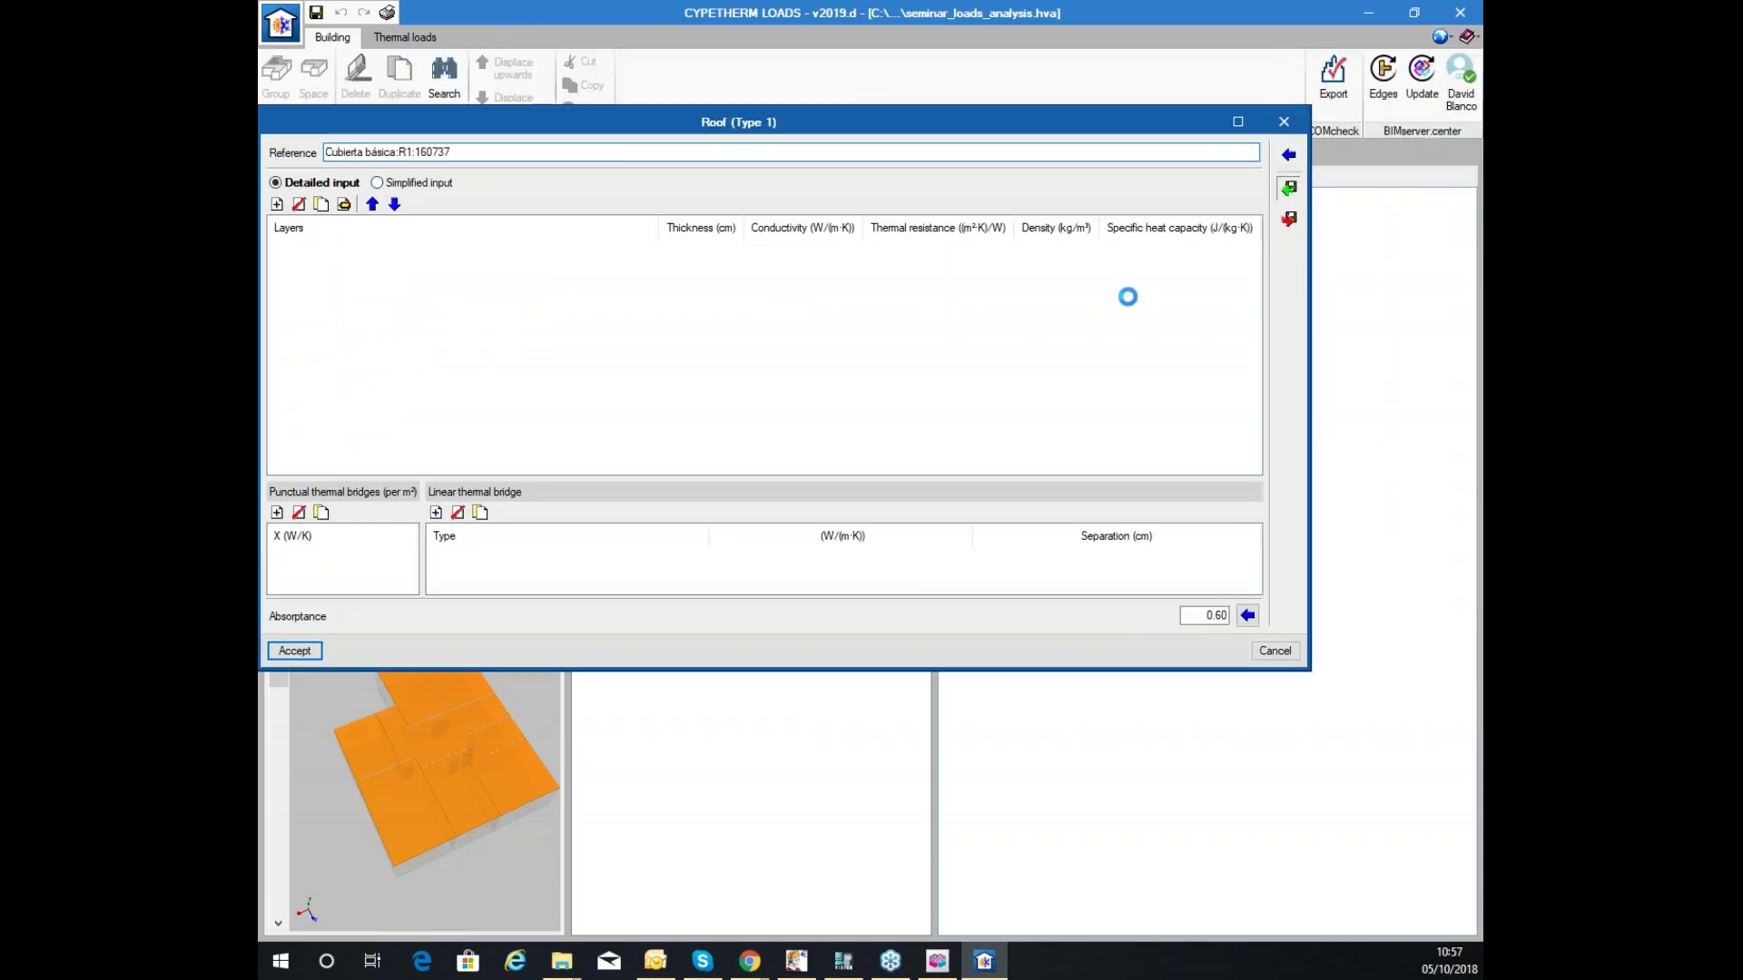
left_click(641, 417)
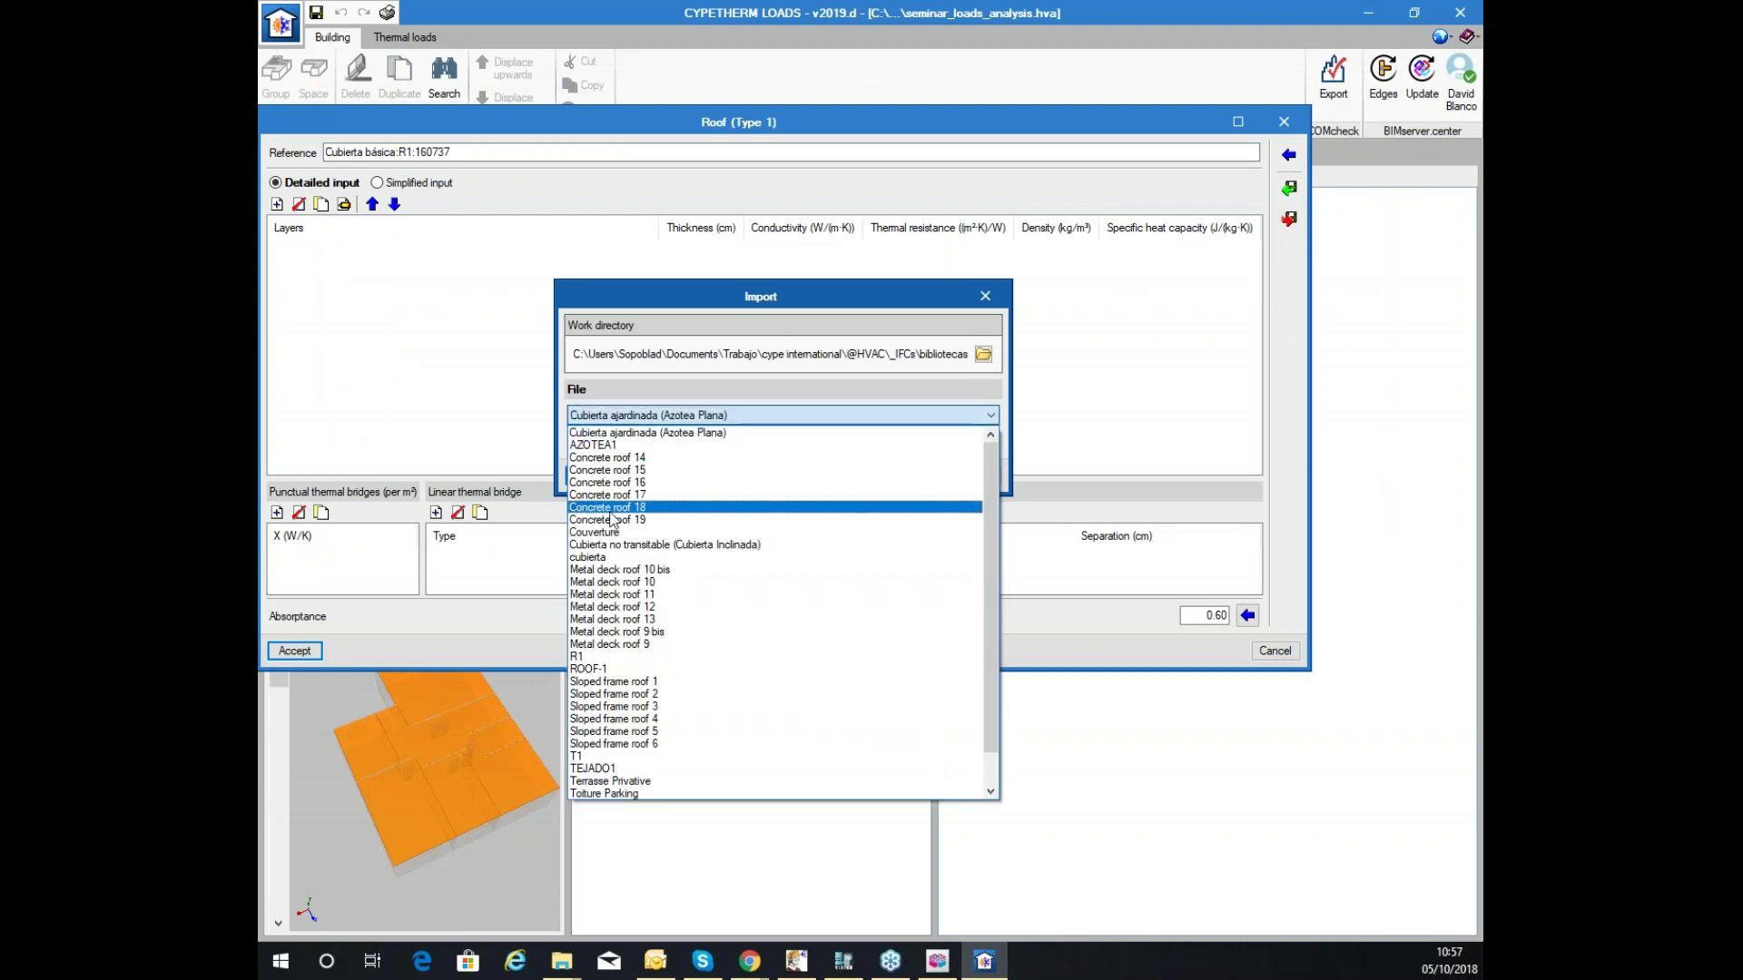
left_click(636, 669)
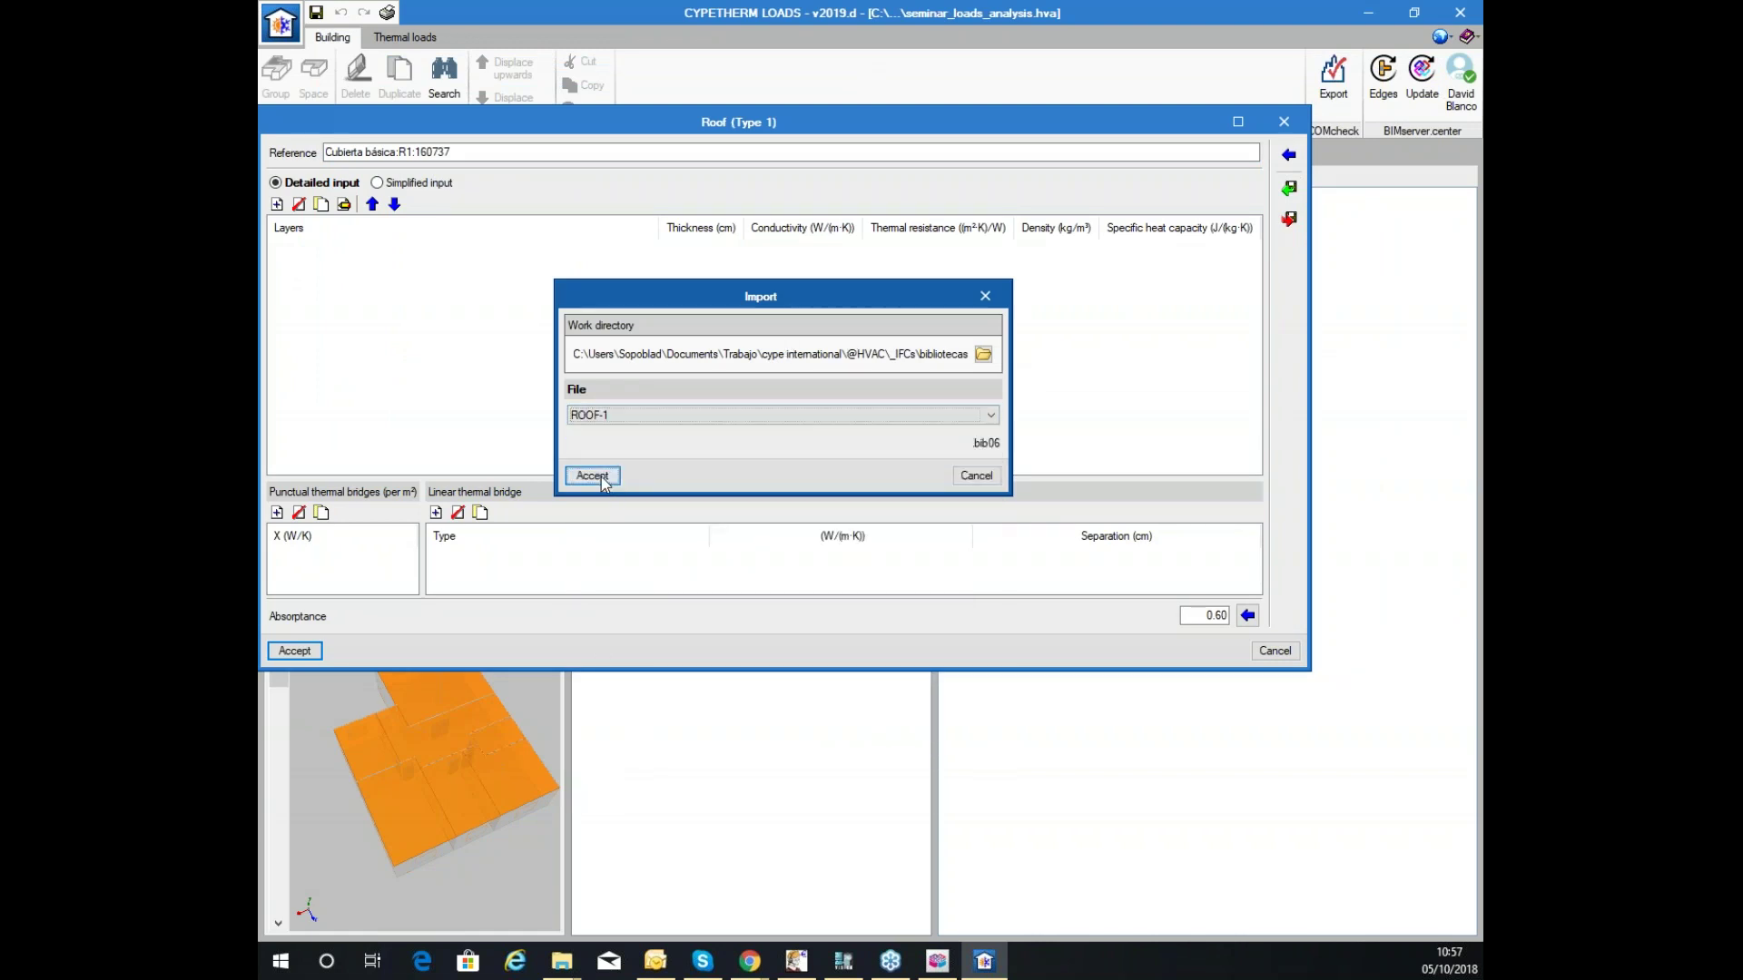
left_click(592, 475)
type("Cubierta básica:R1:160737")
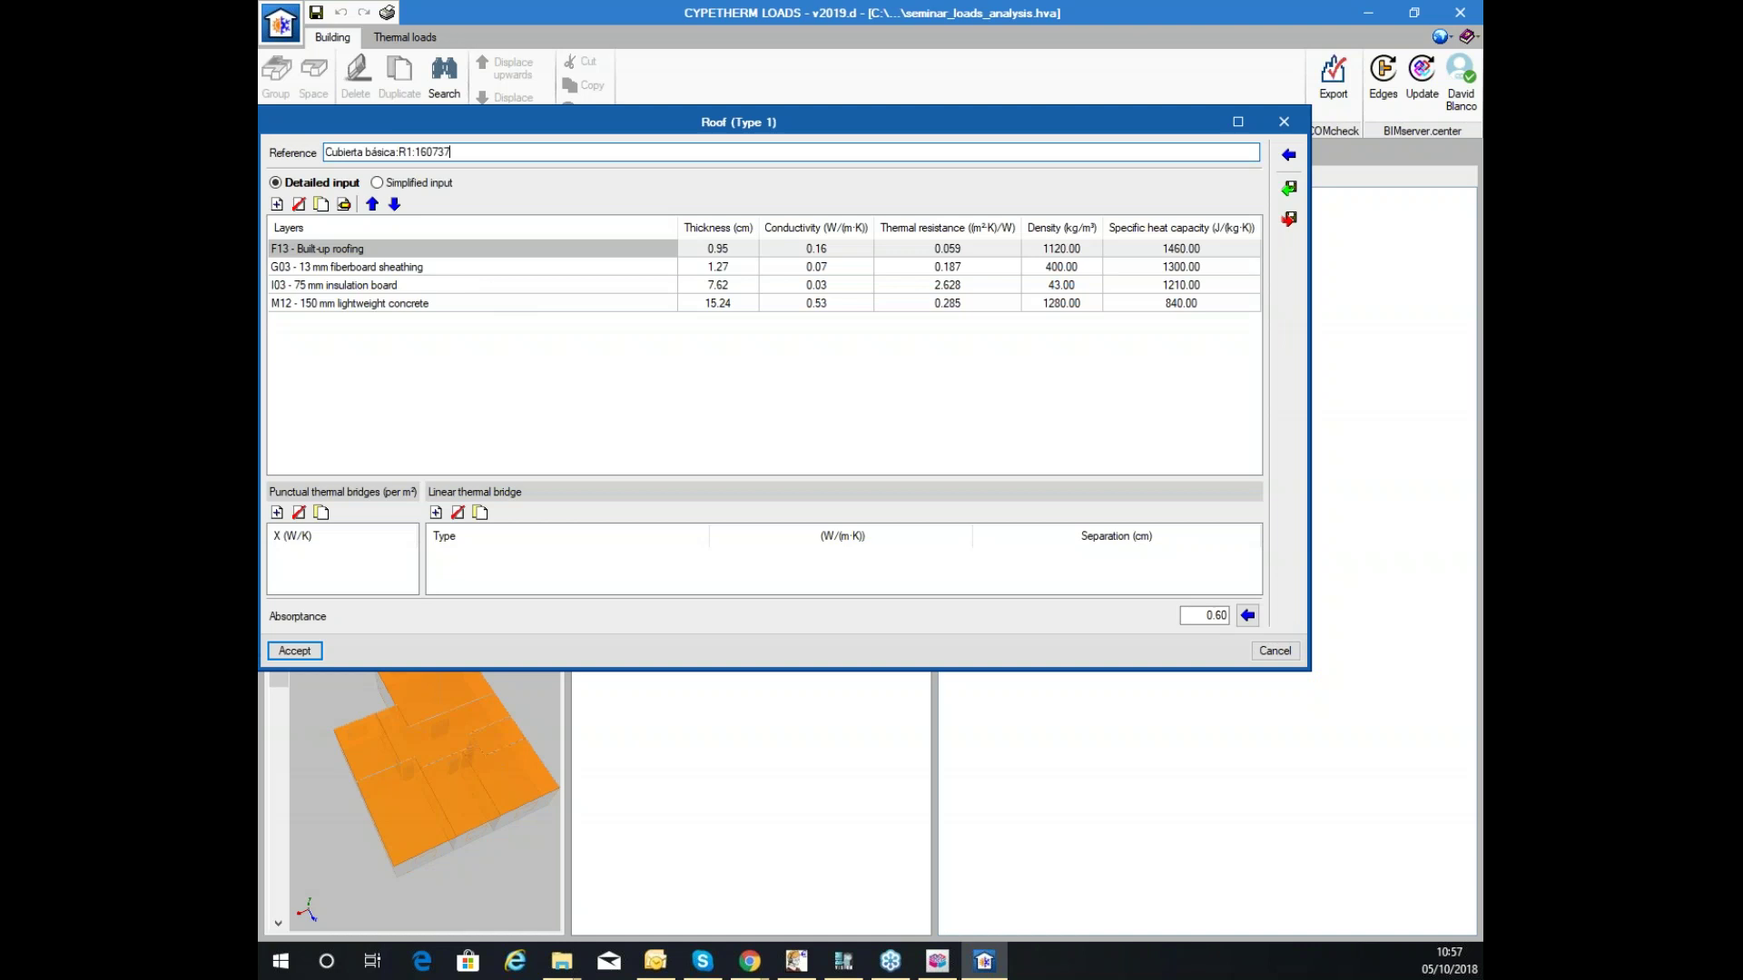
left_click(294, 651)
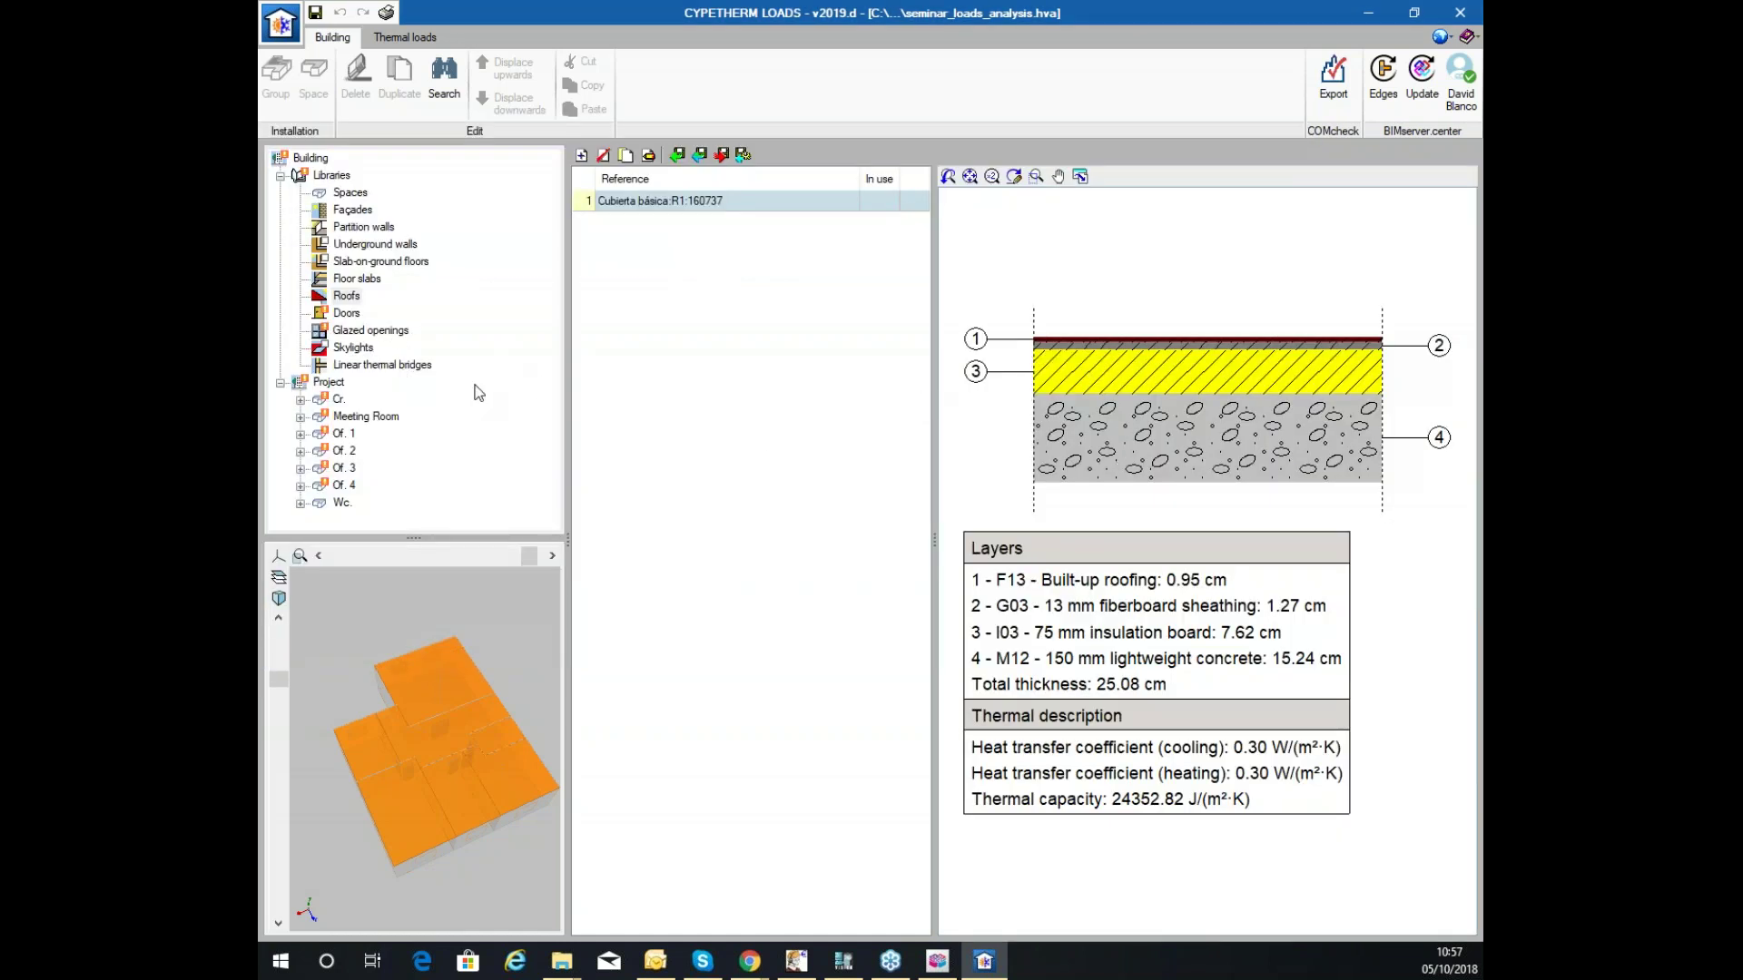
Give the 80 x 210 cm door type a 4.000 W/(m²·K) heat transfer coefficient and save it.
left_click(345, 313)
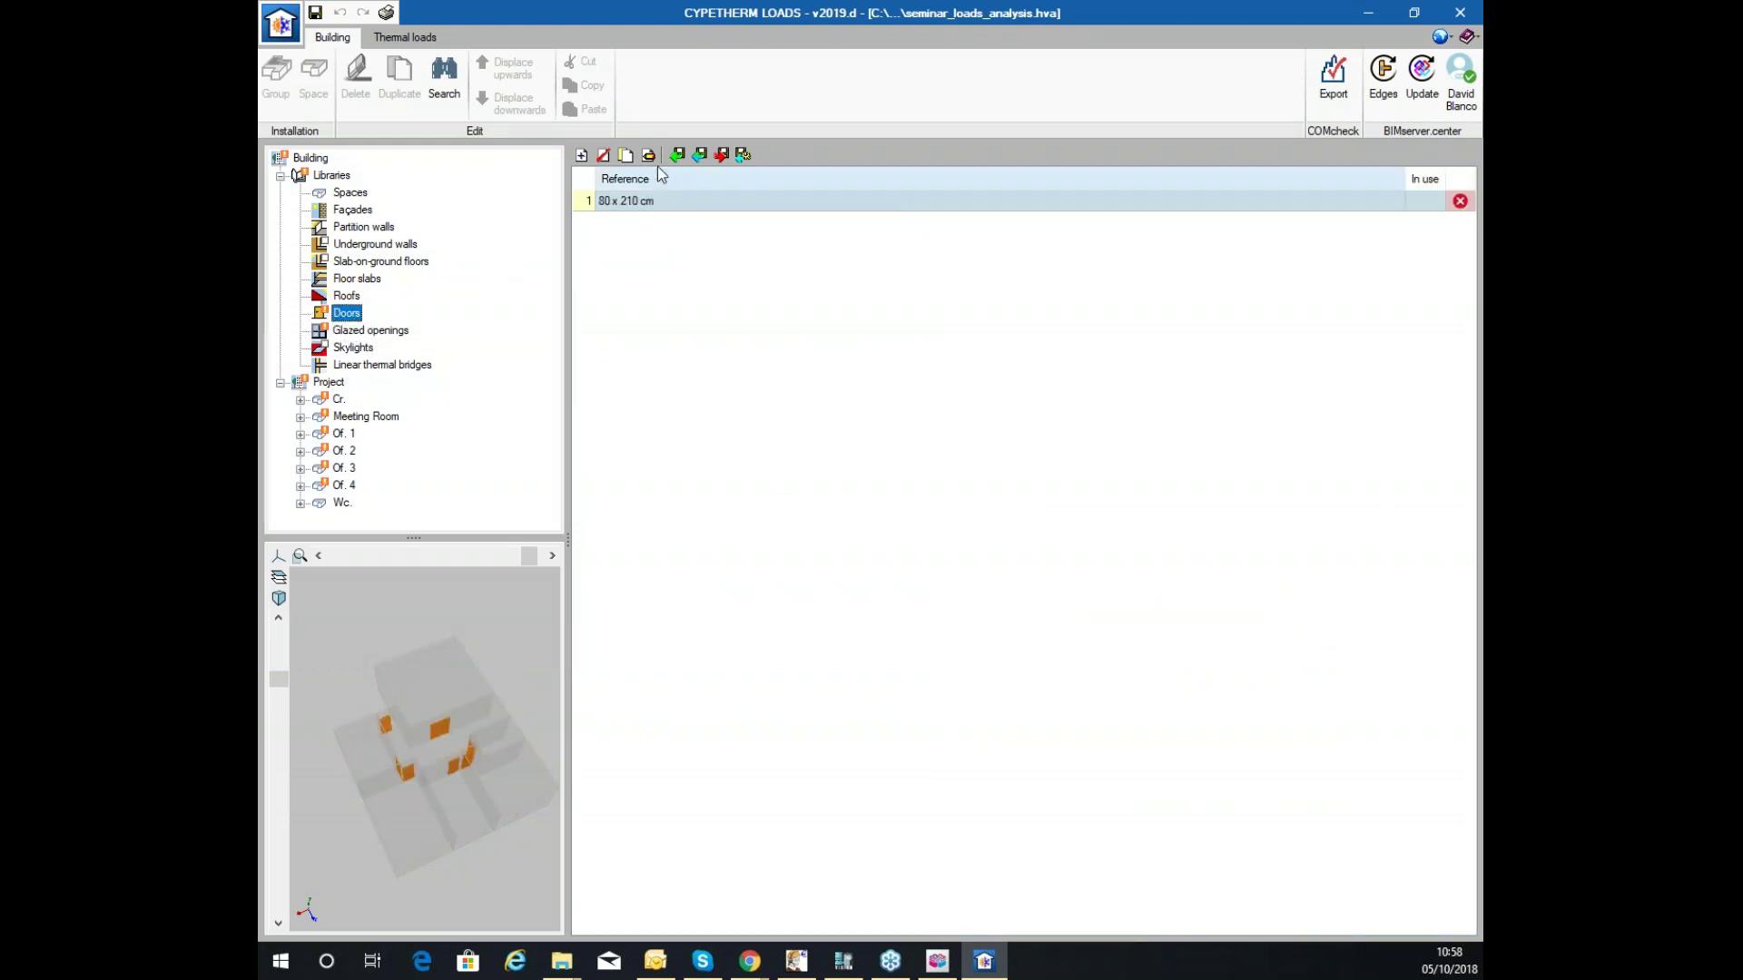
left_click_drag(486, 670, 522, 695)
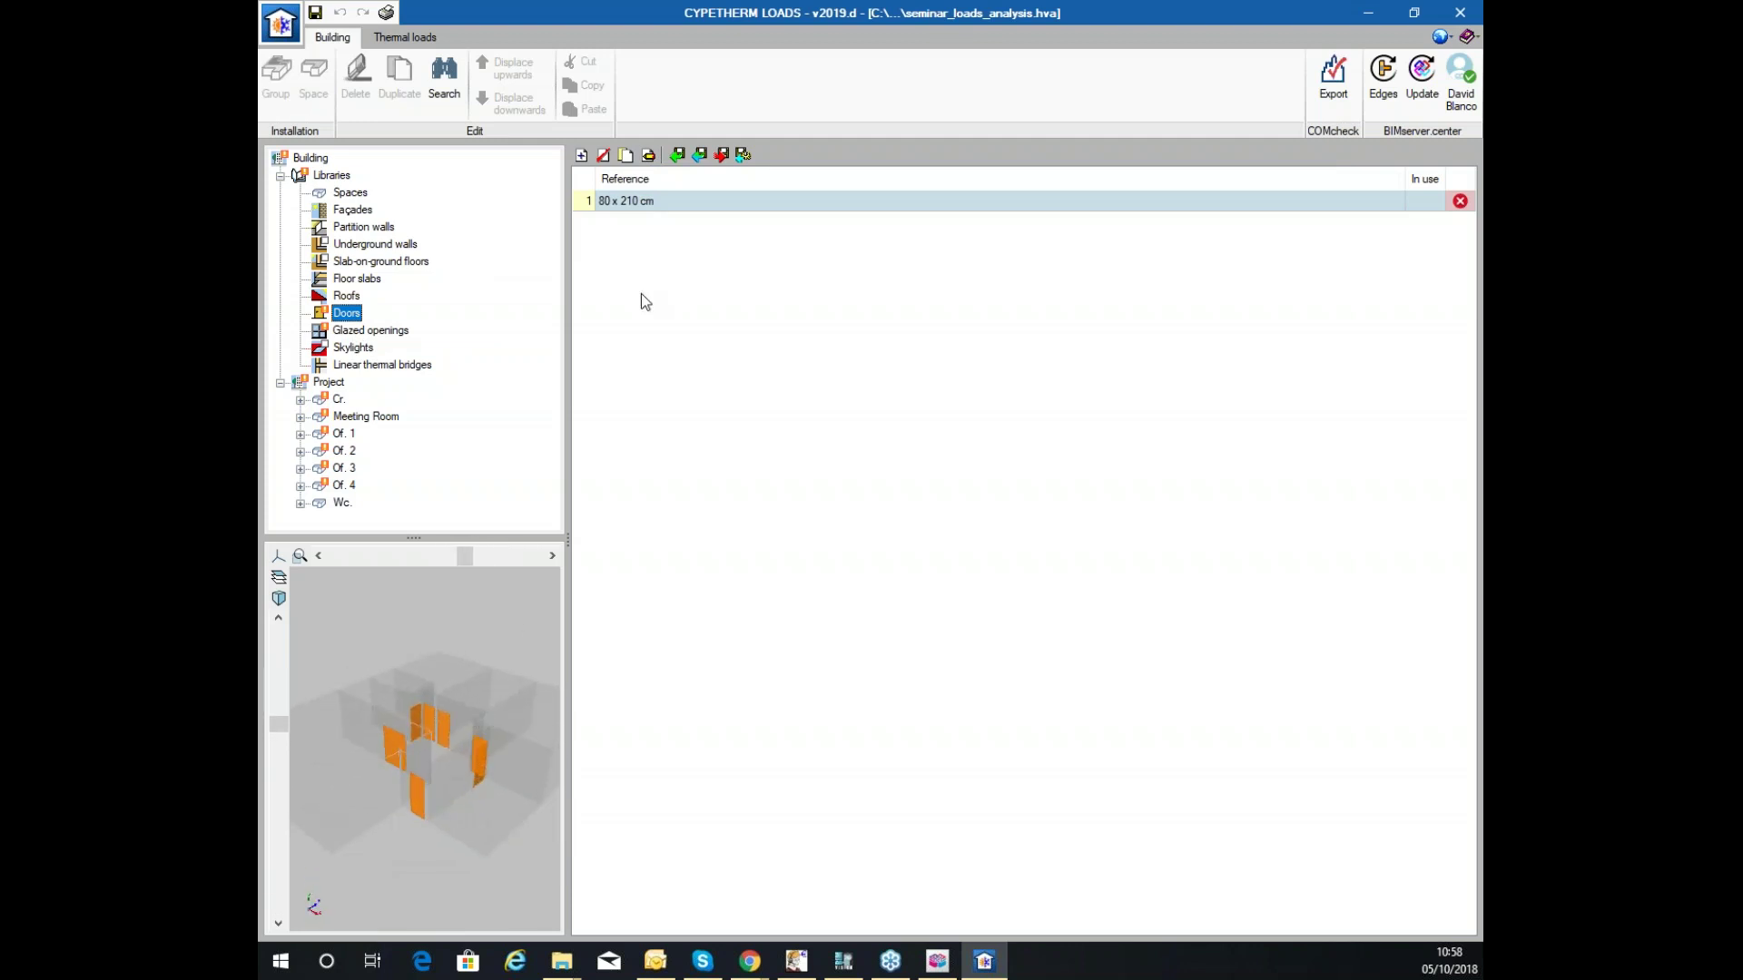
left_click(648, 156)
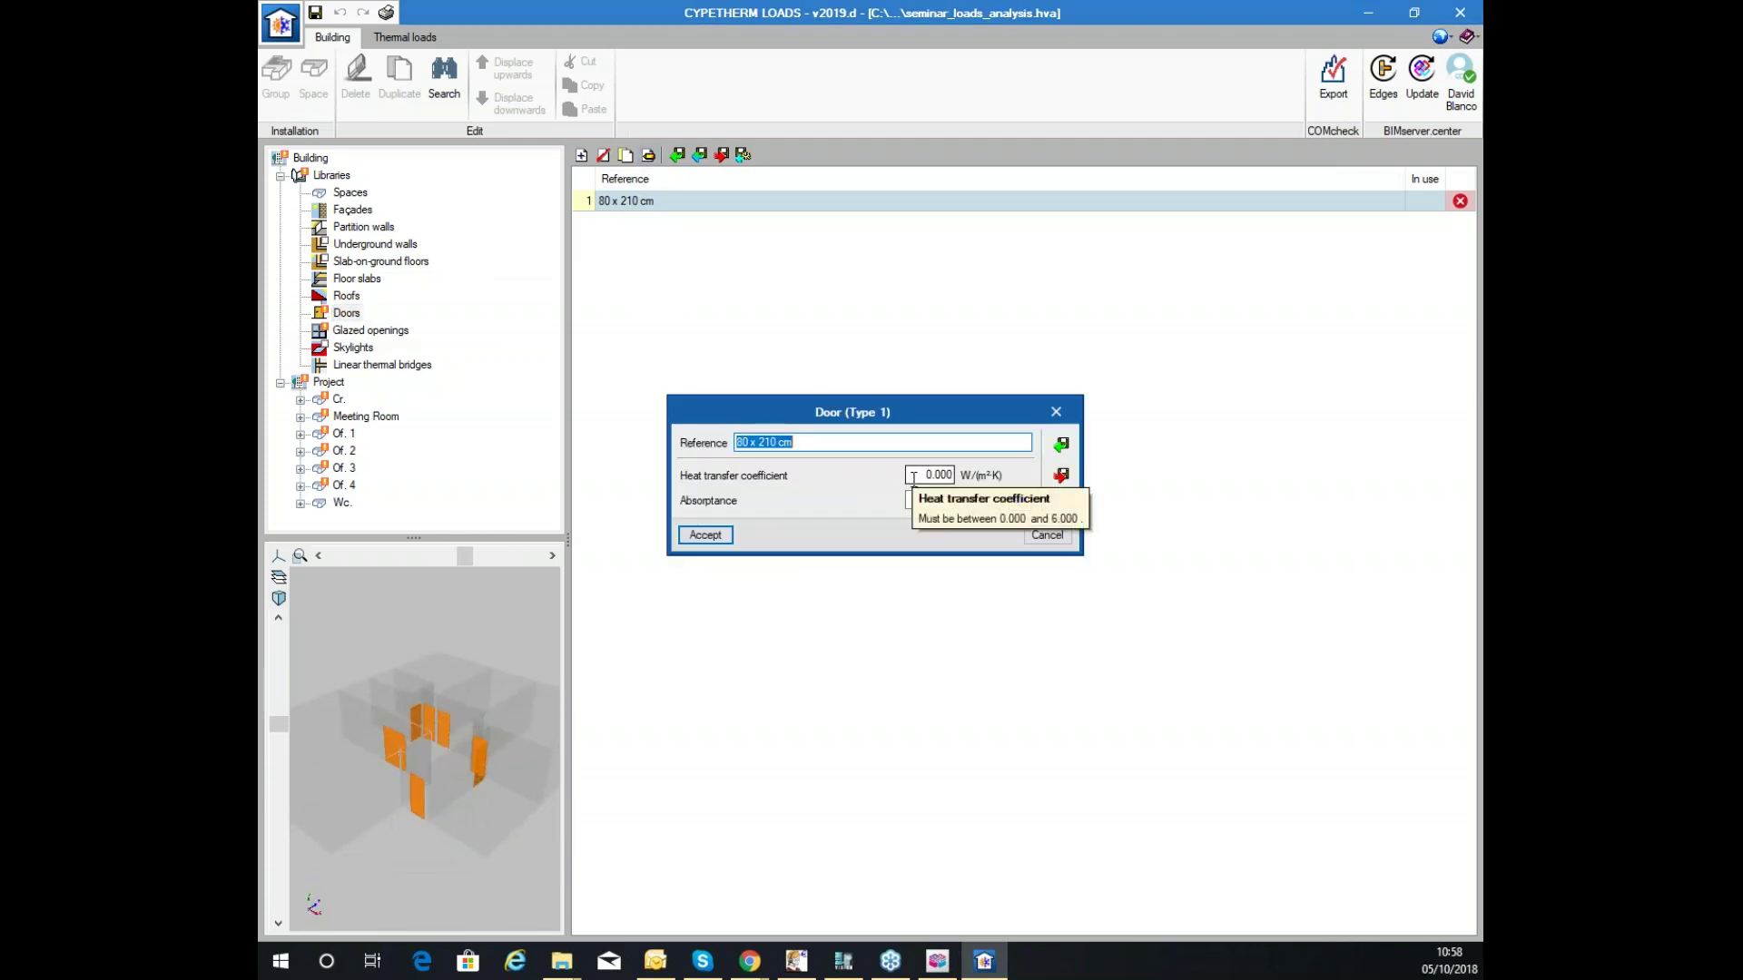
key("Tab")
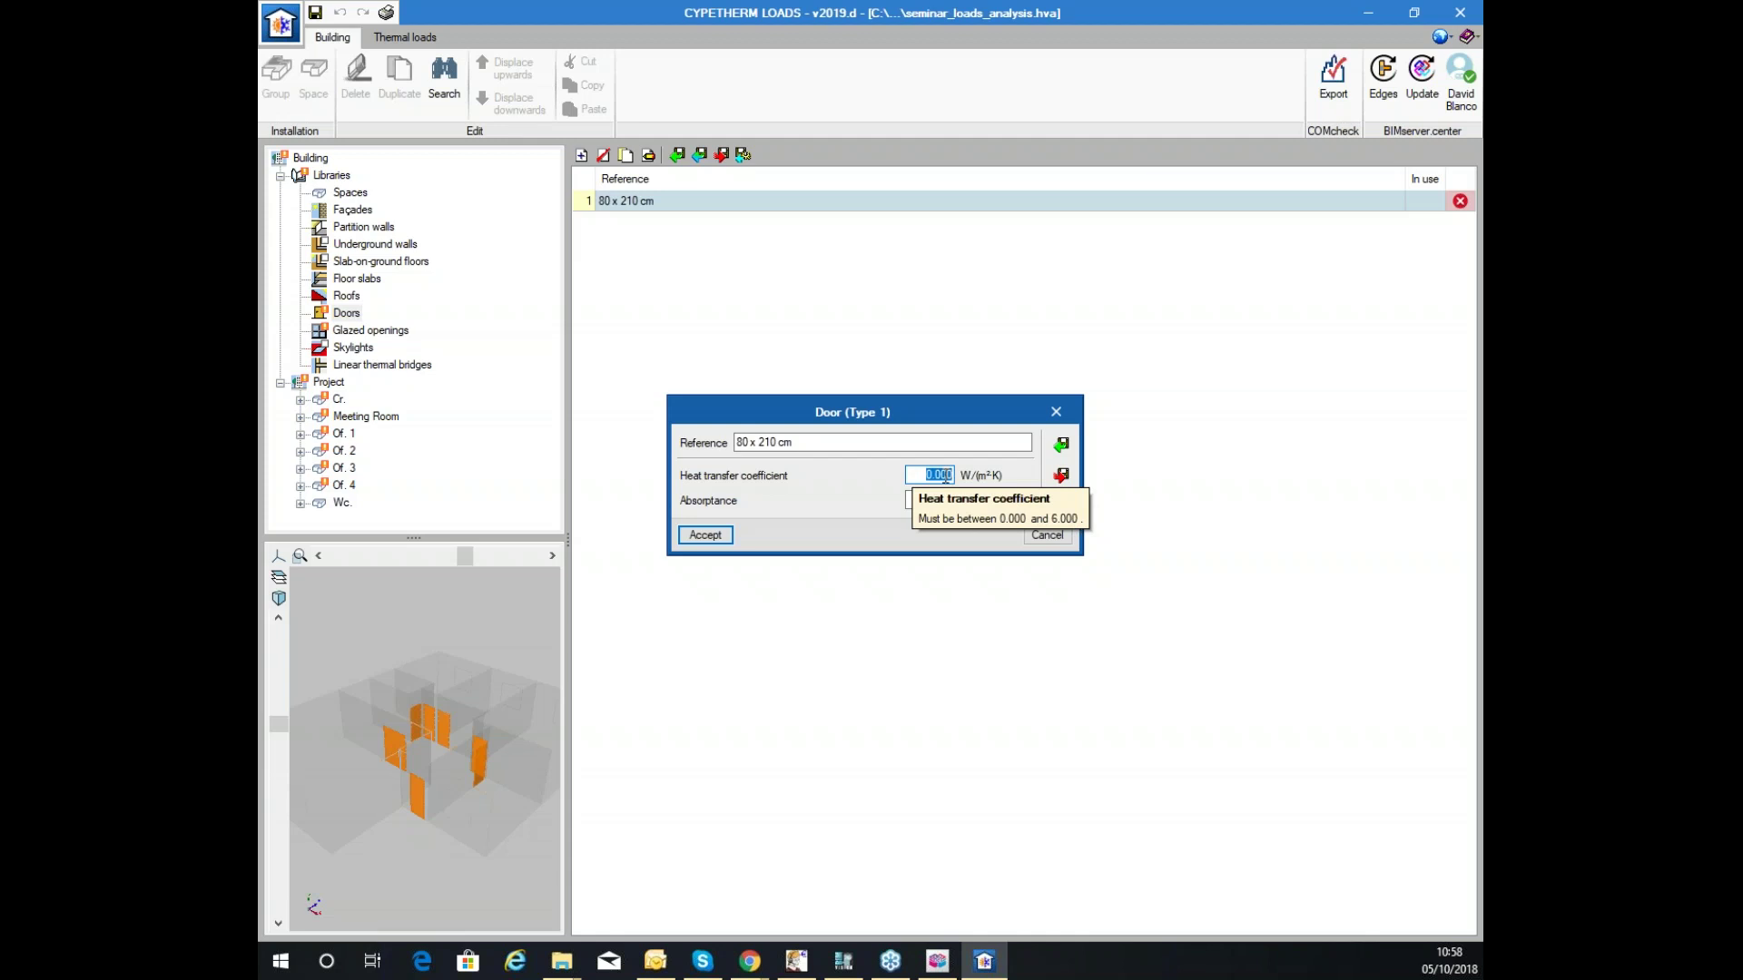
type("4")
key("Tab")
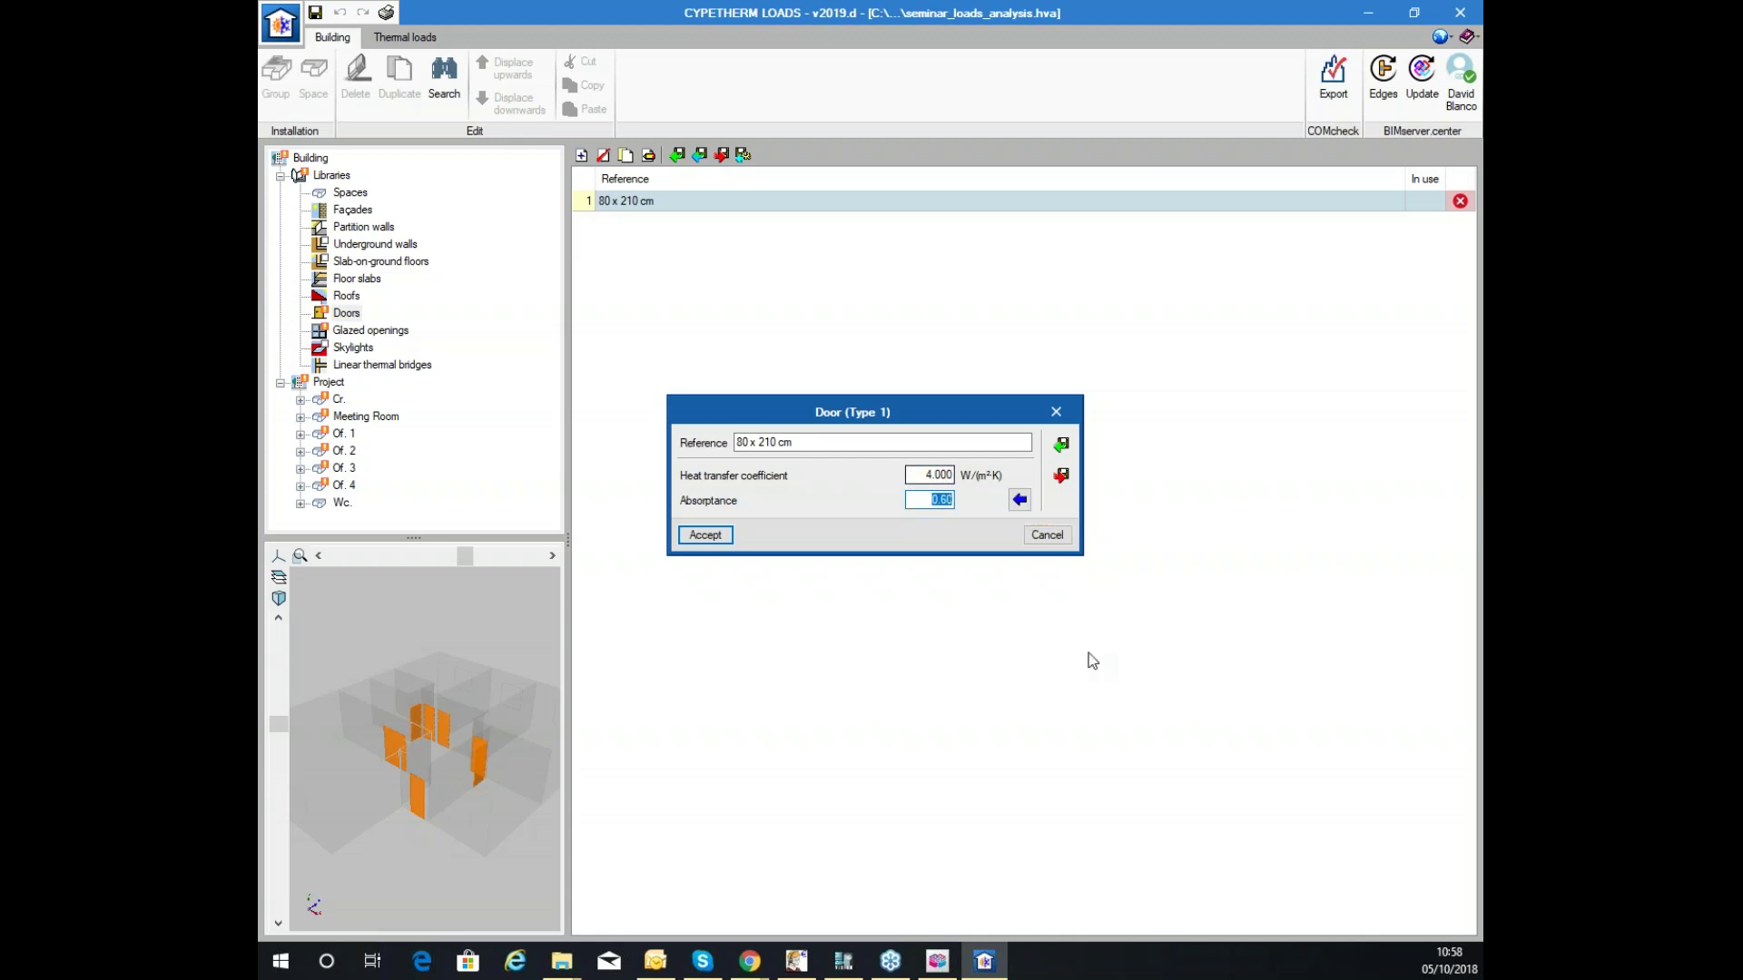
left_click(704, 537)
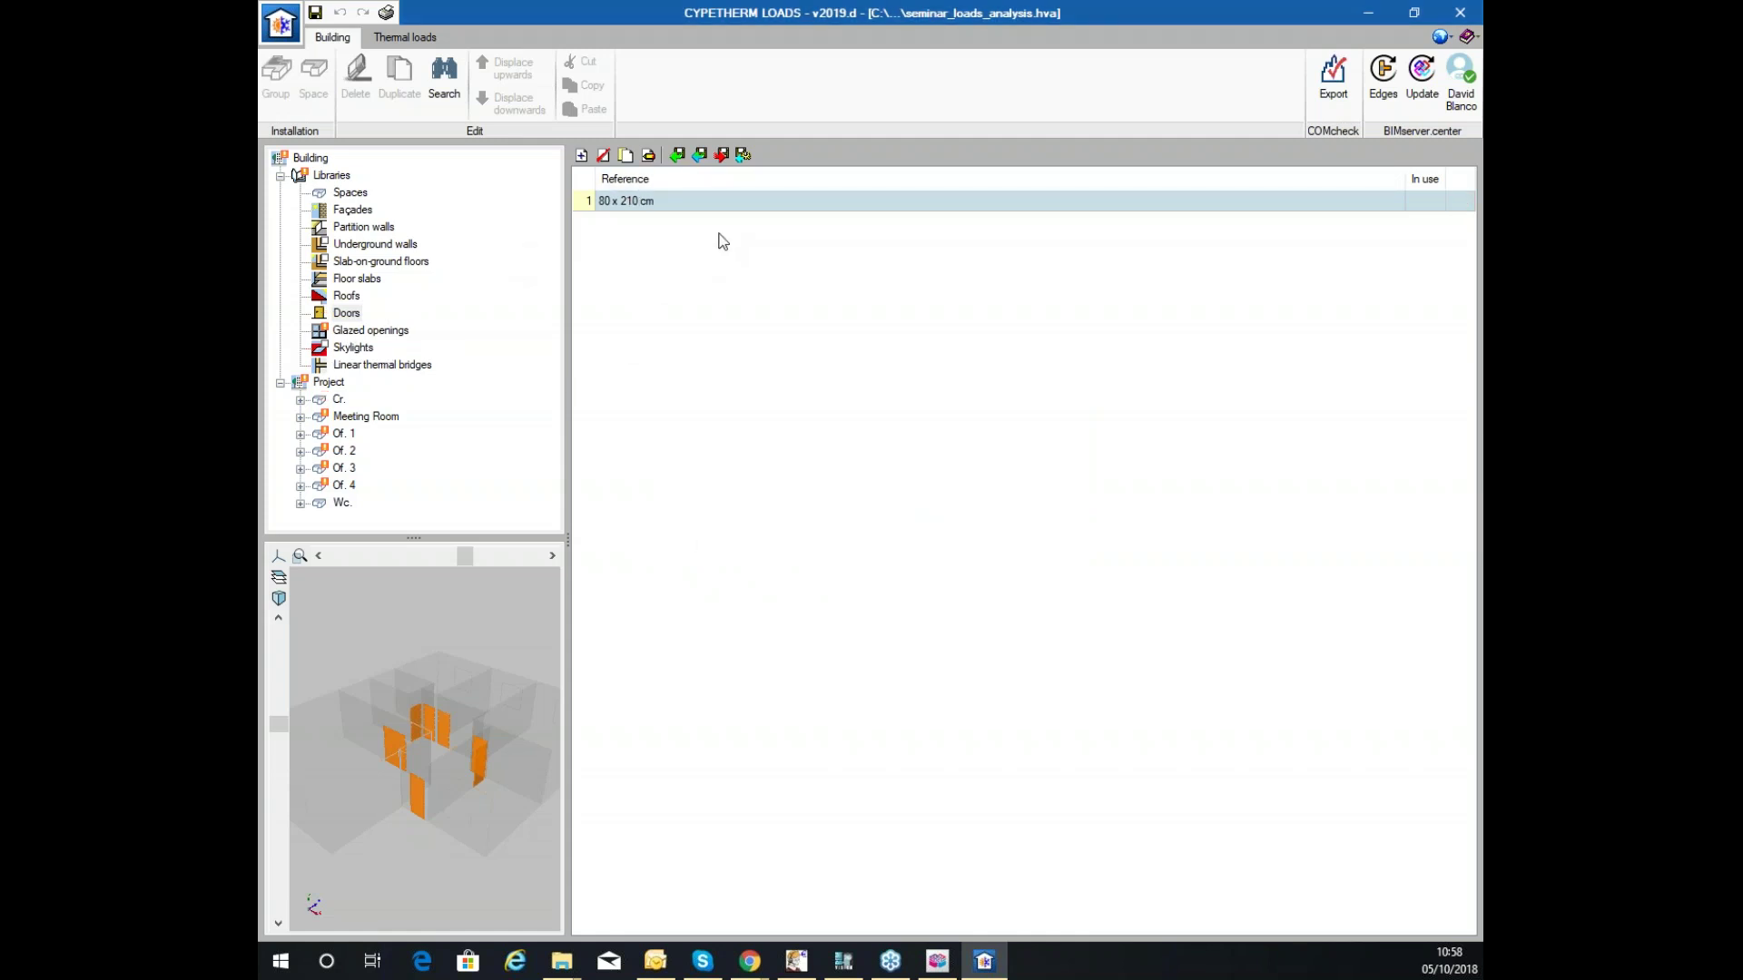
left_click(360, 332)
Set the 120 x 140 cm glazed opening's U value to 2.90.
double_click(640, 201)
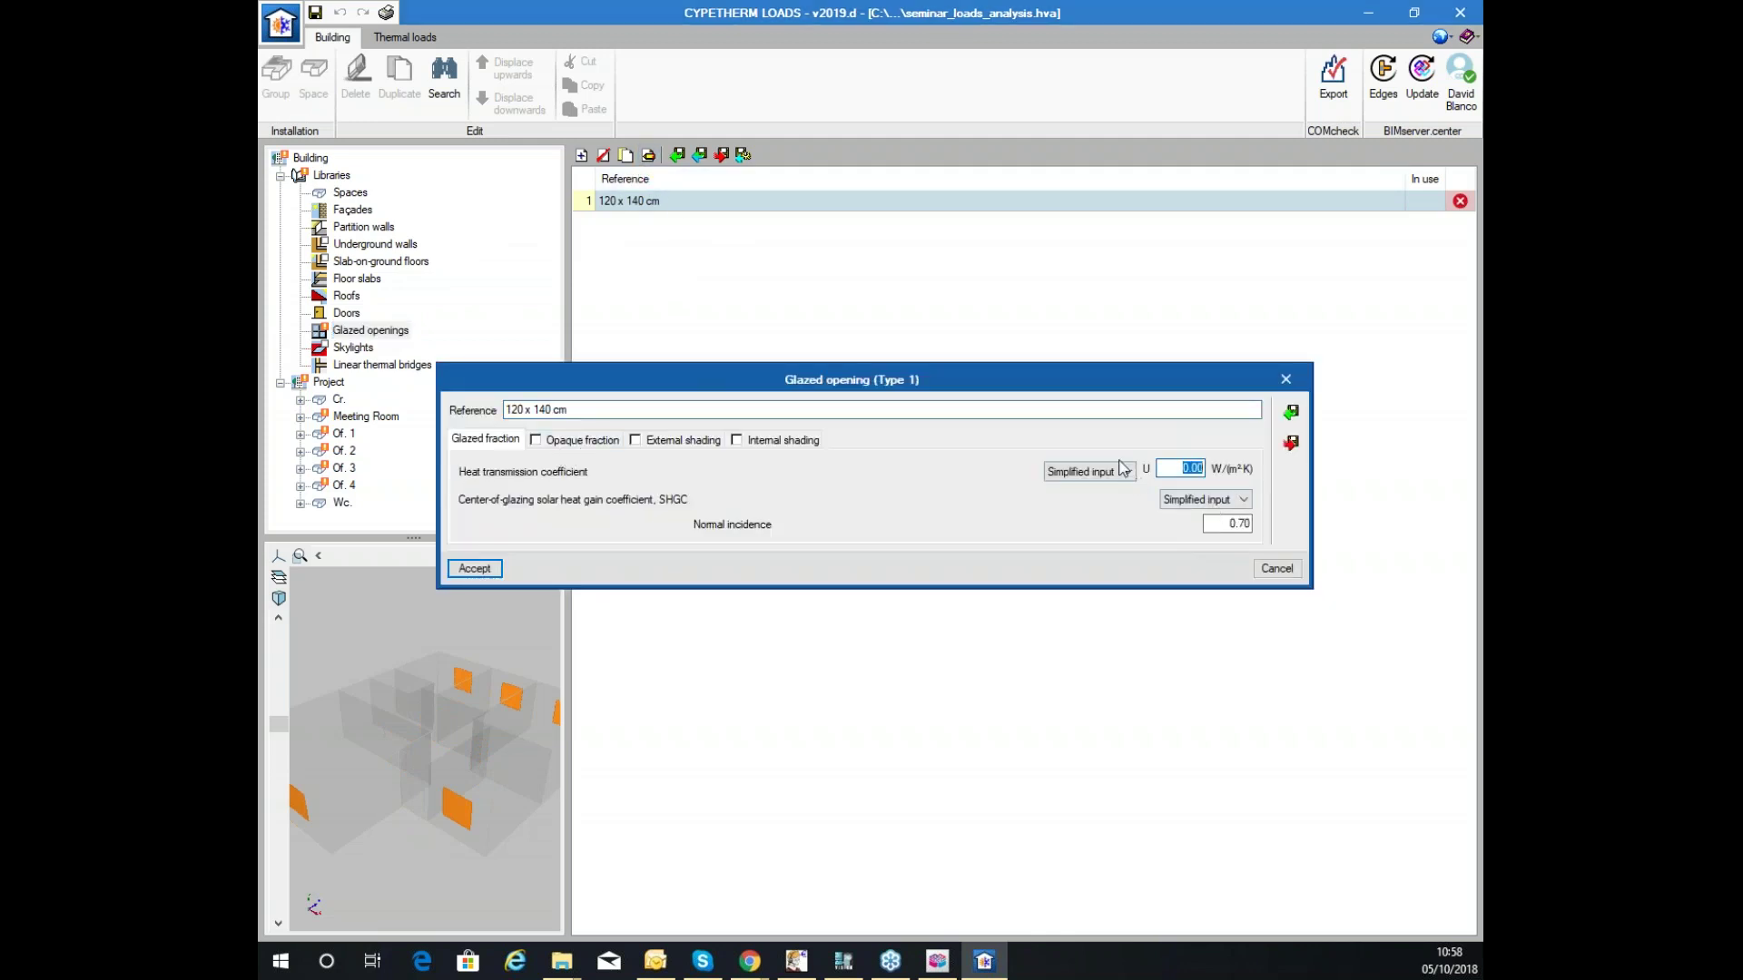
left_click(1089, 471)
left_click(1085, 487)
left_click(1178, 468)
type("2.9")
key("Tab")
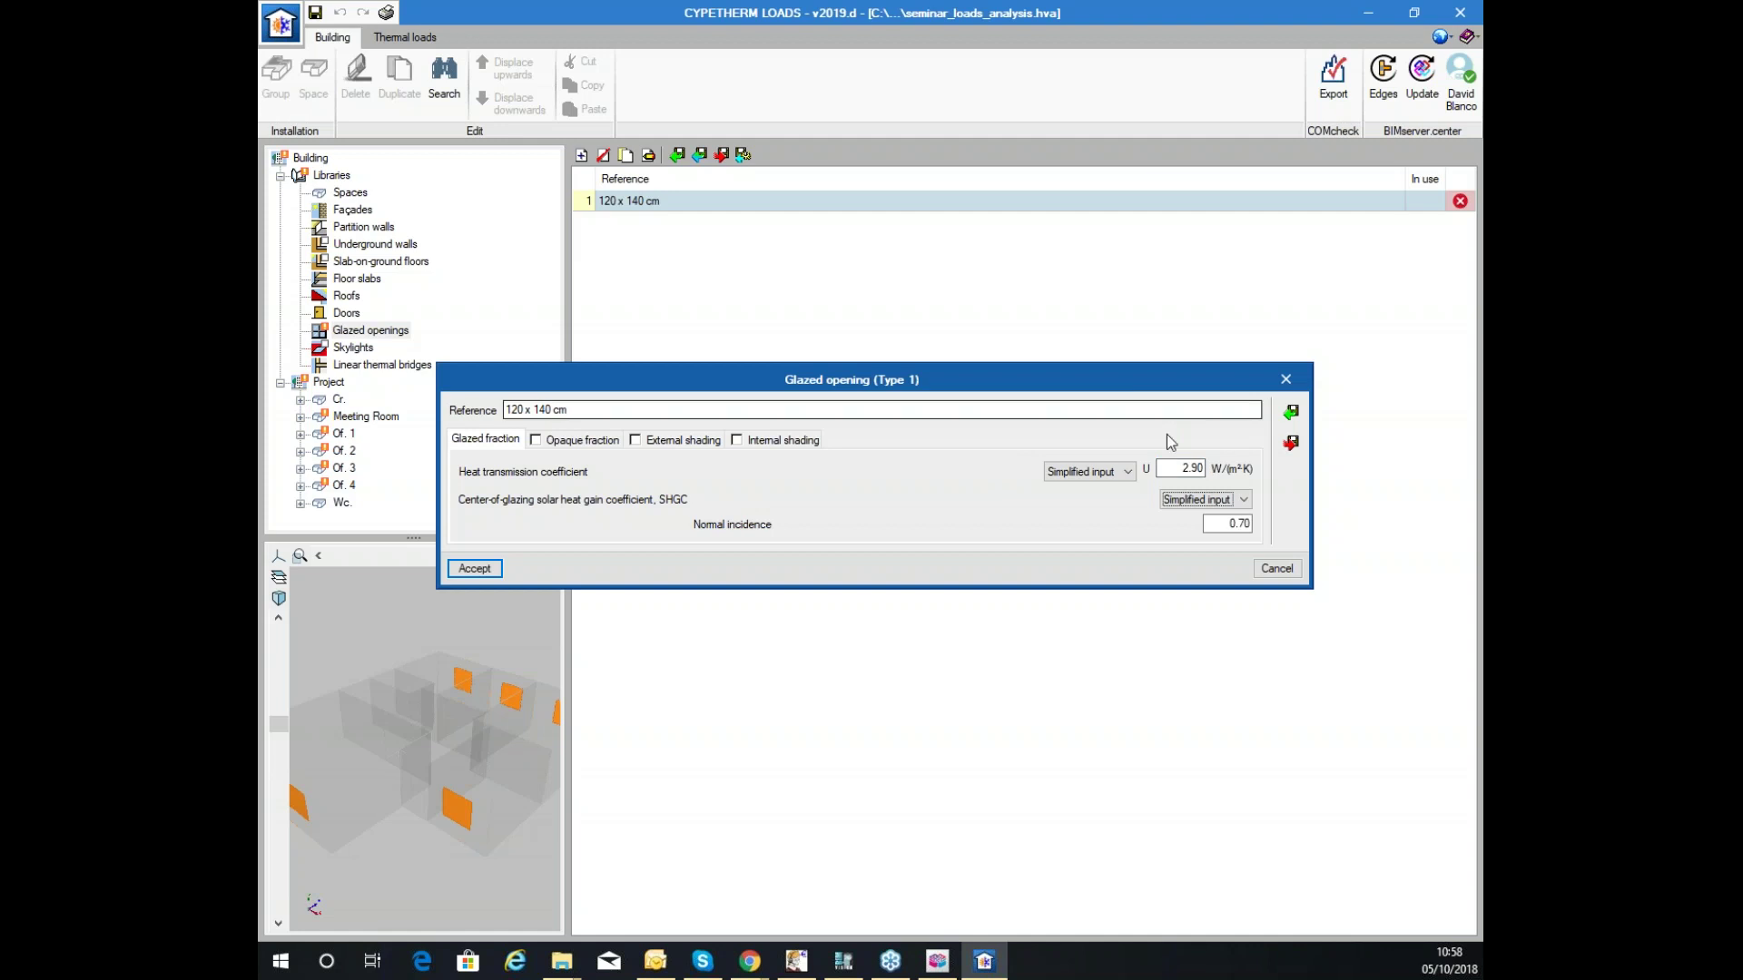
Enable an opaque fraction of 0.18 with a heat transmission coefficient of 4.00.
left_click(537, 442)
left_click(537, 442)
left_click(538, 443)
key("Tab")
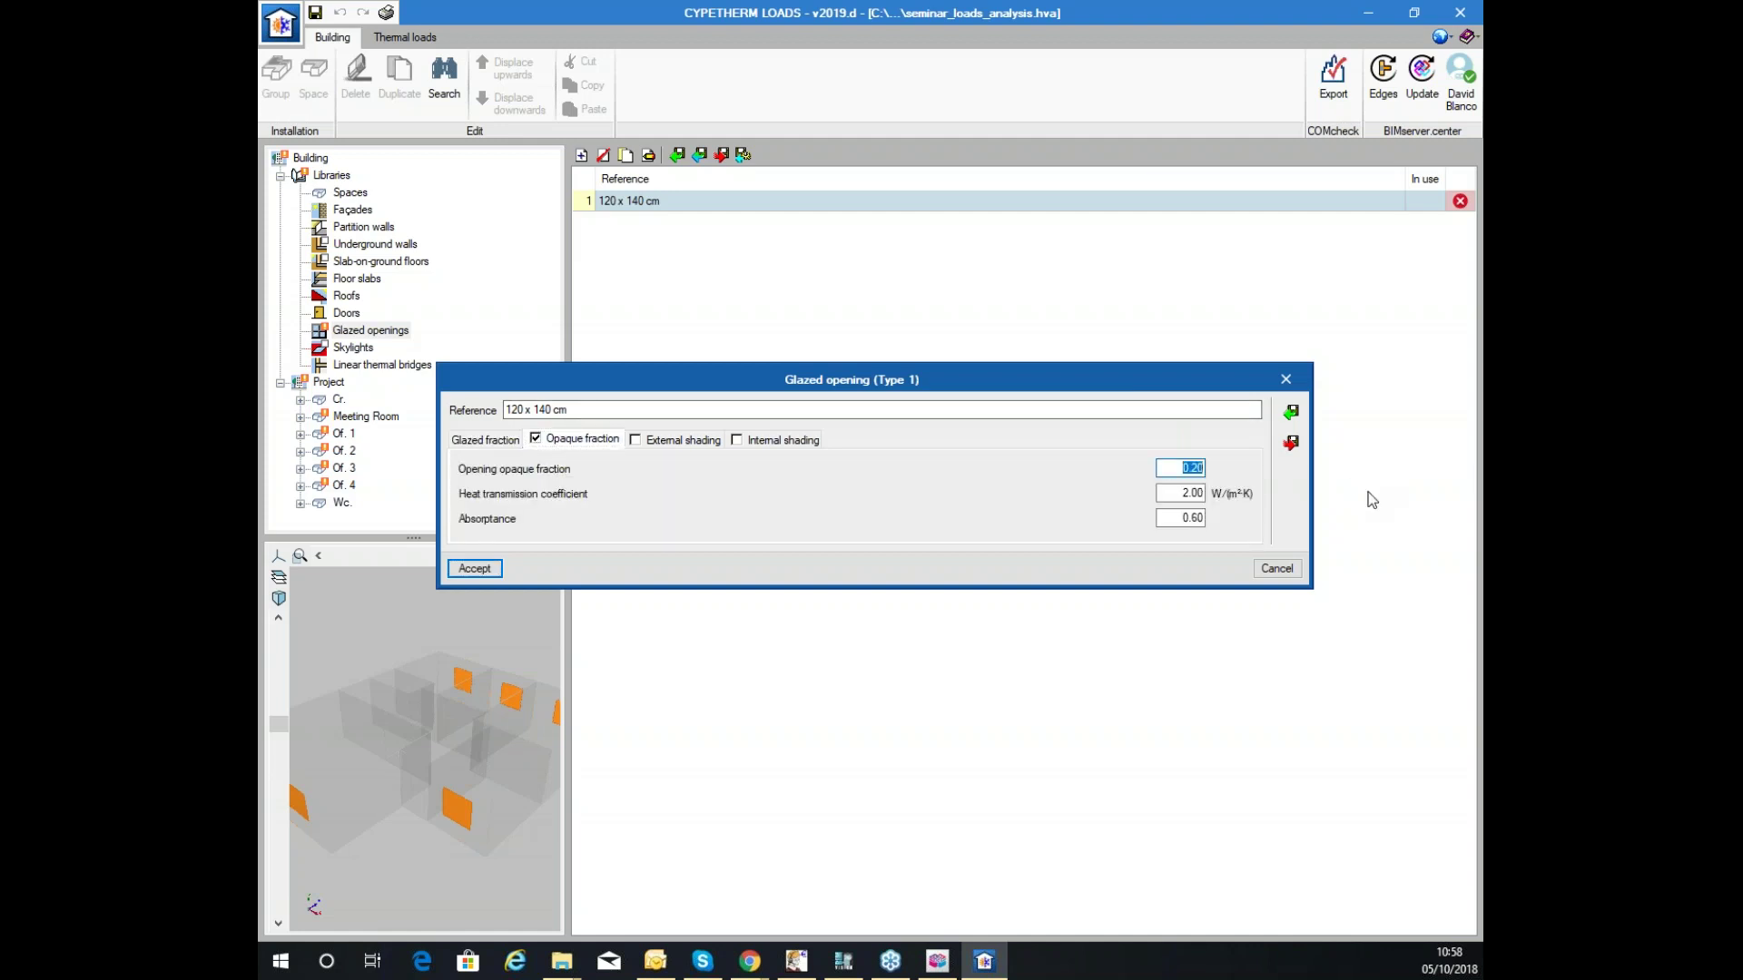
type("0.")
key("Tab")
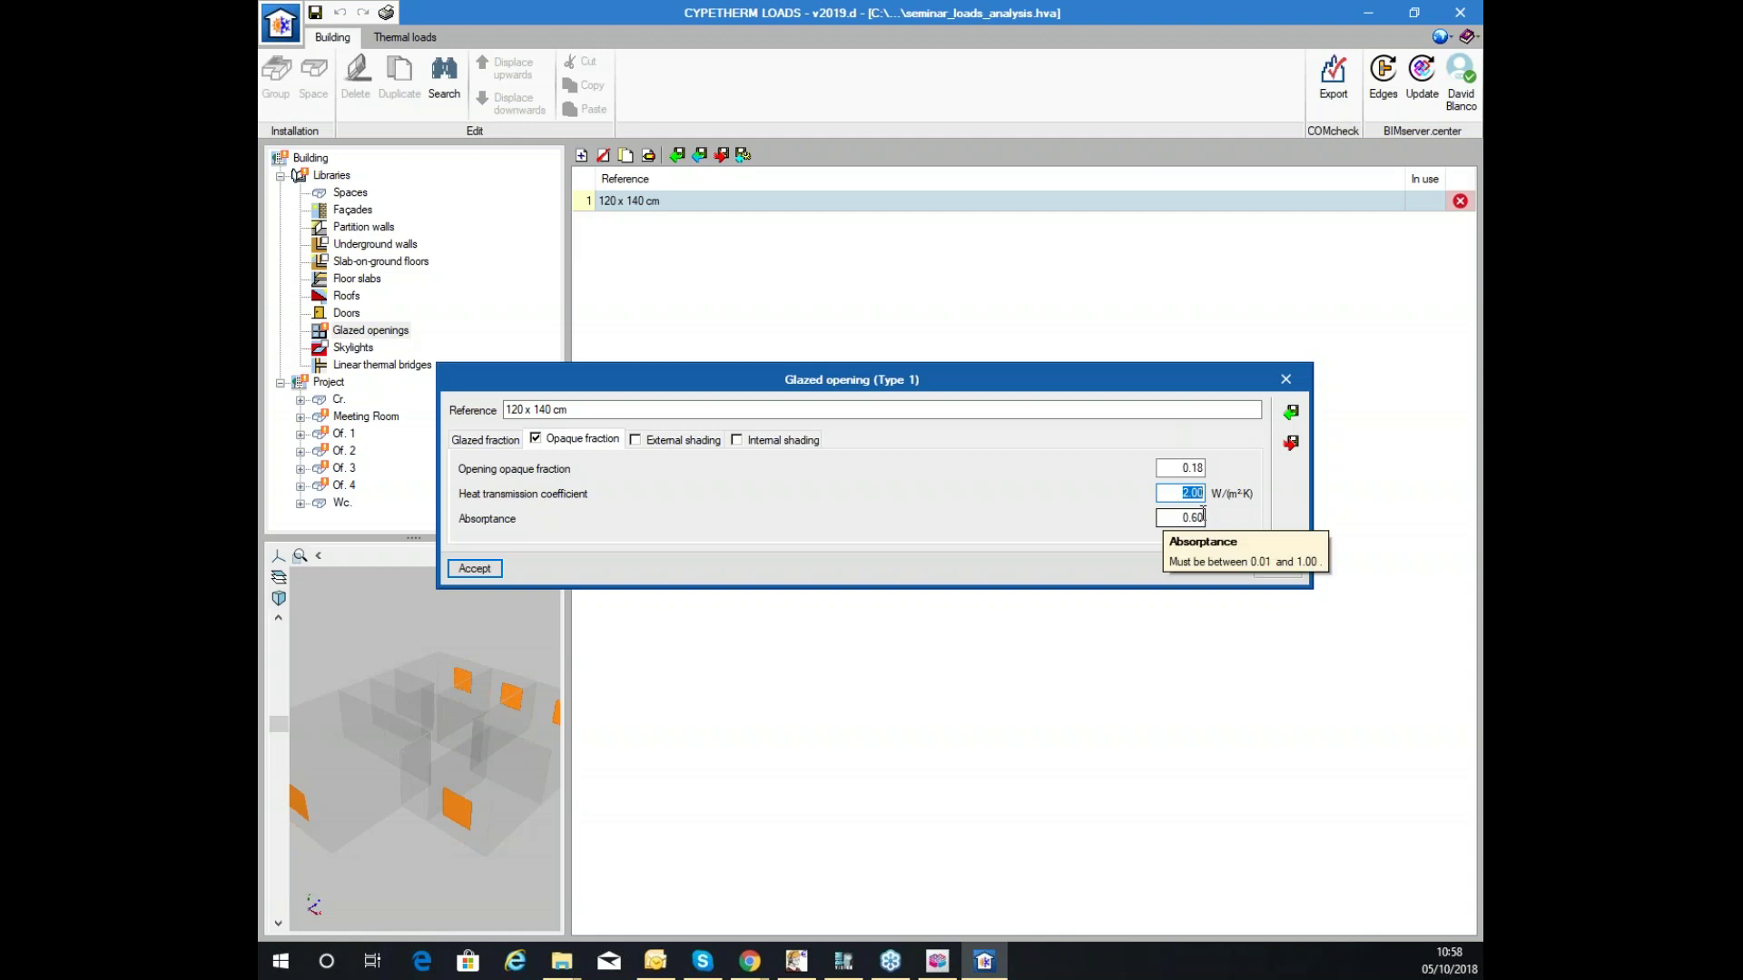
type("4")
key("Tab")
left_click_drag(1169, 490, 1216, 480)
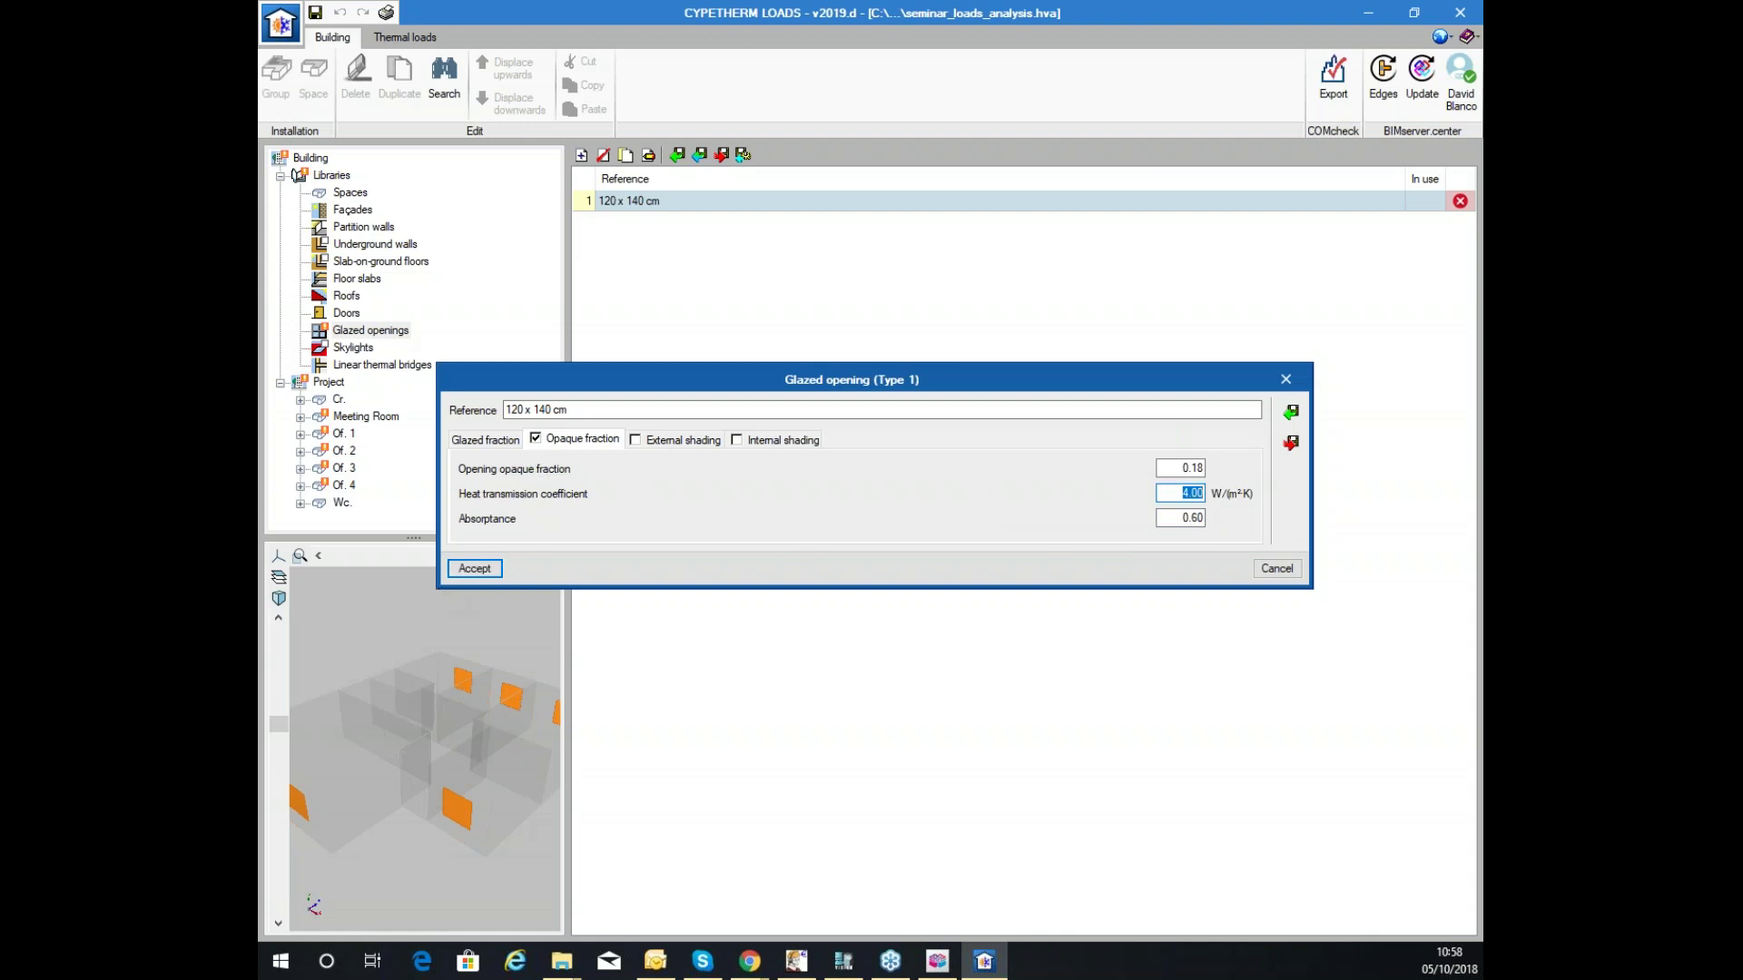
Leave external and internal shading off and accept the 120 x 140 cm glazed opening.
left_click(634, 439)
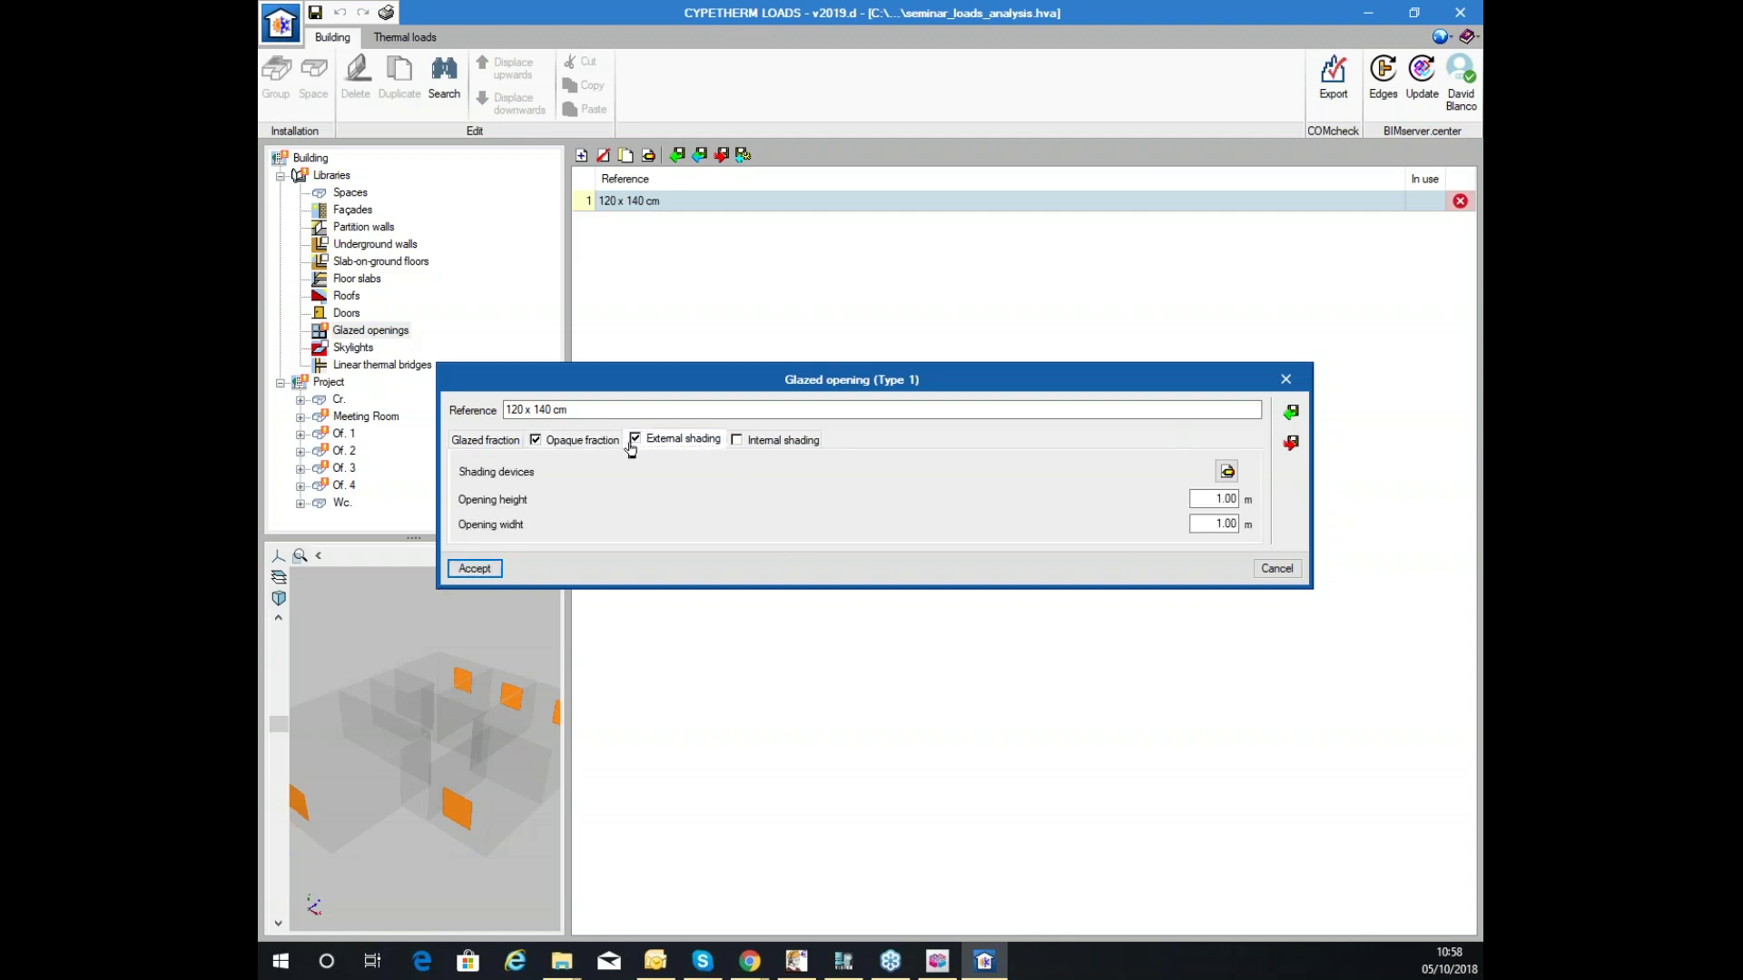
left_click(1226, 471)
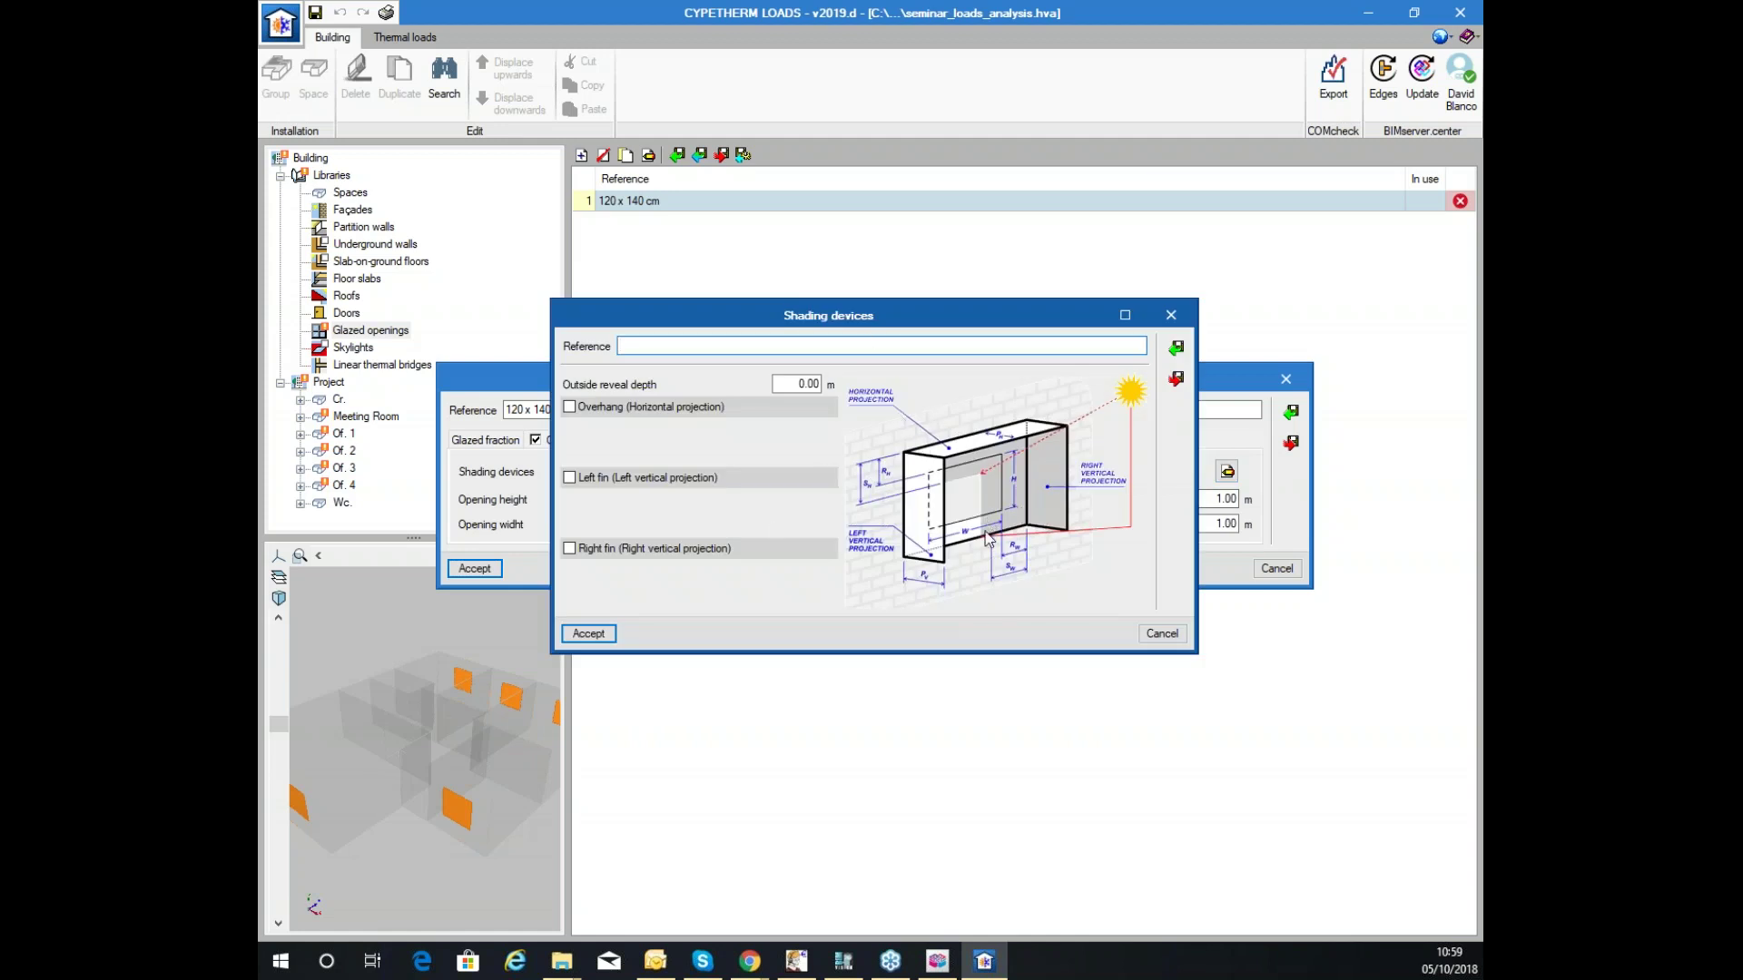
left_click(1161, 634)
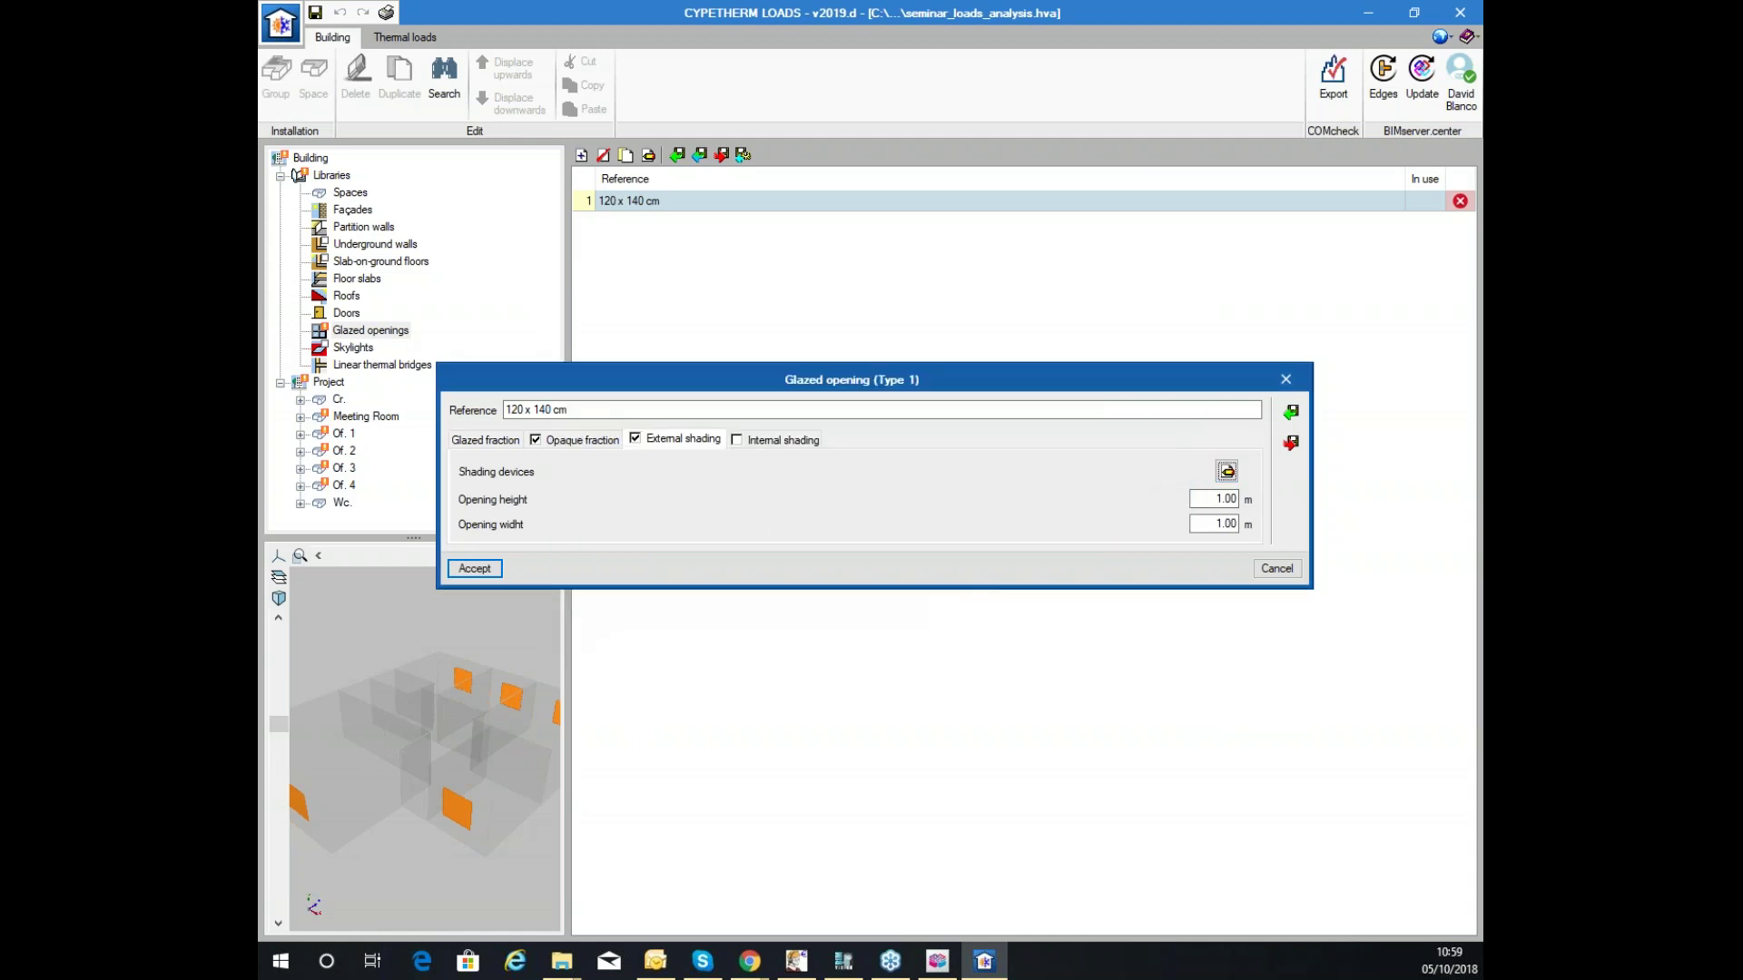
left_click(639, 441)
left_click(737, 440)
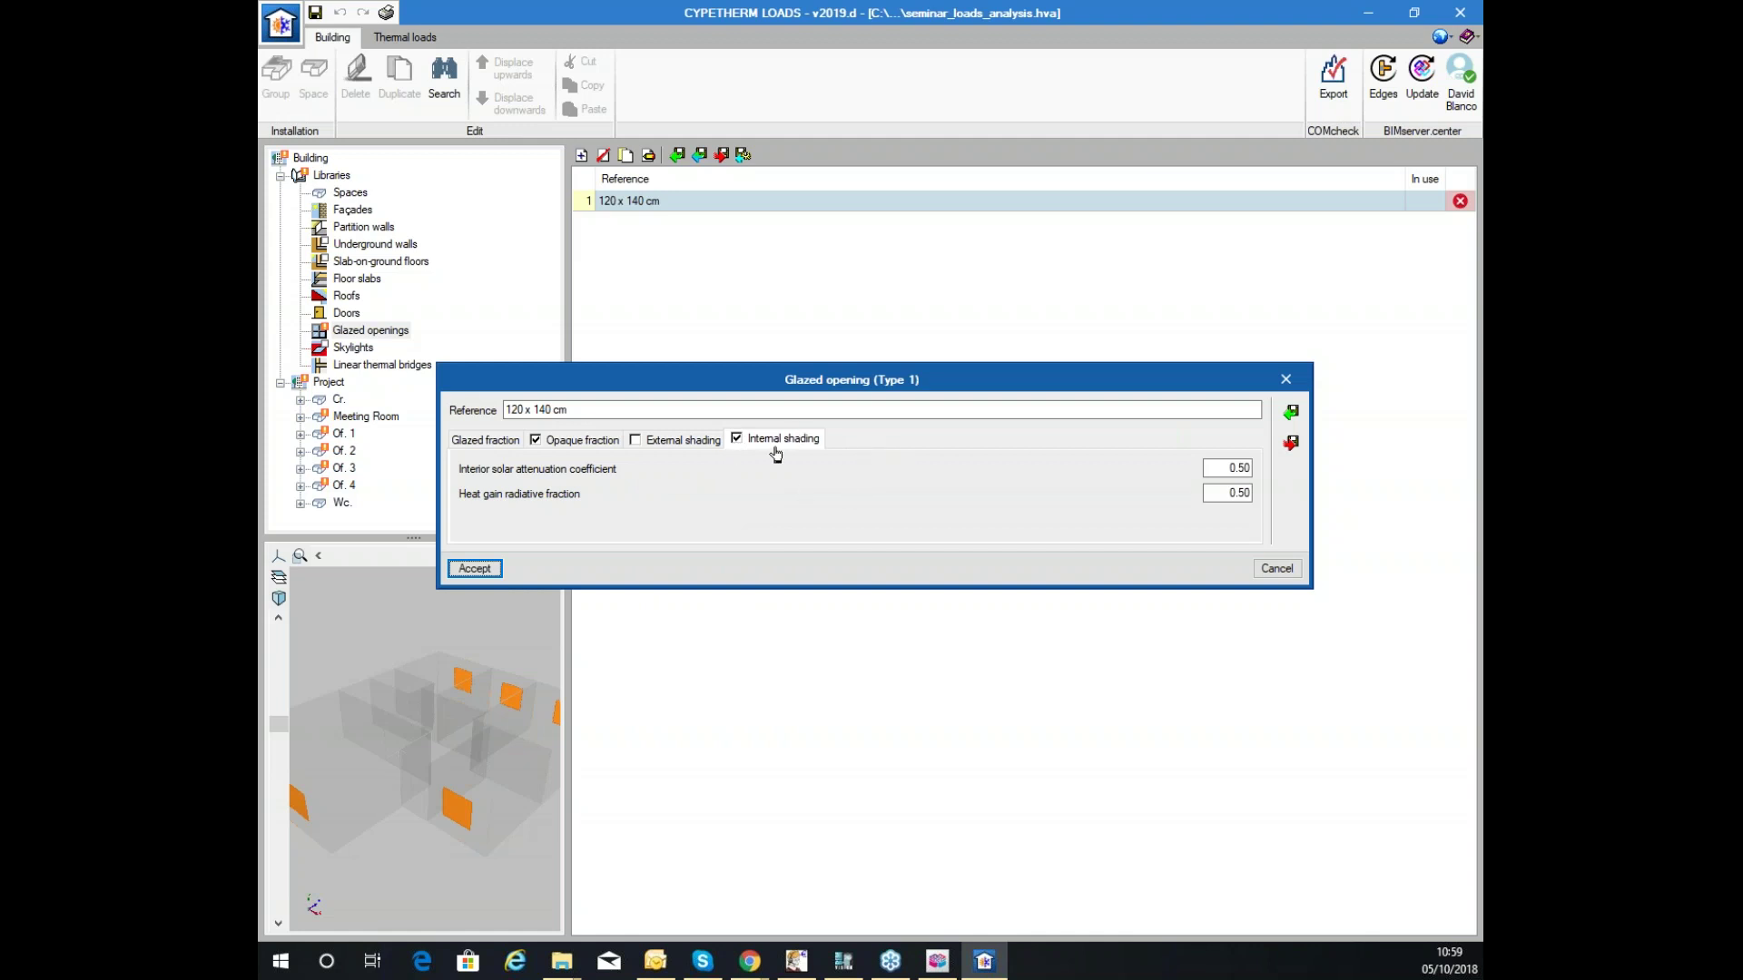
left_click(737, 441)
left_click(737, 441)
left_click(737, 440)
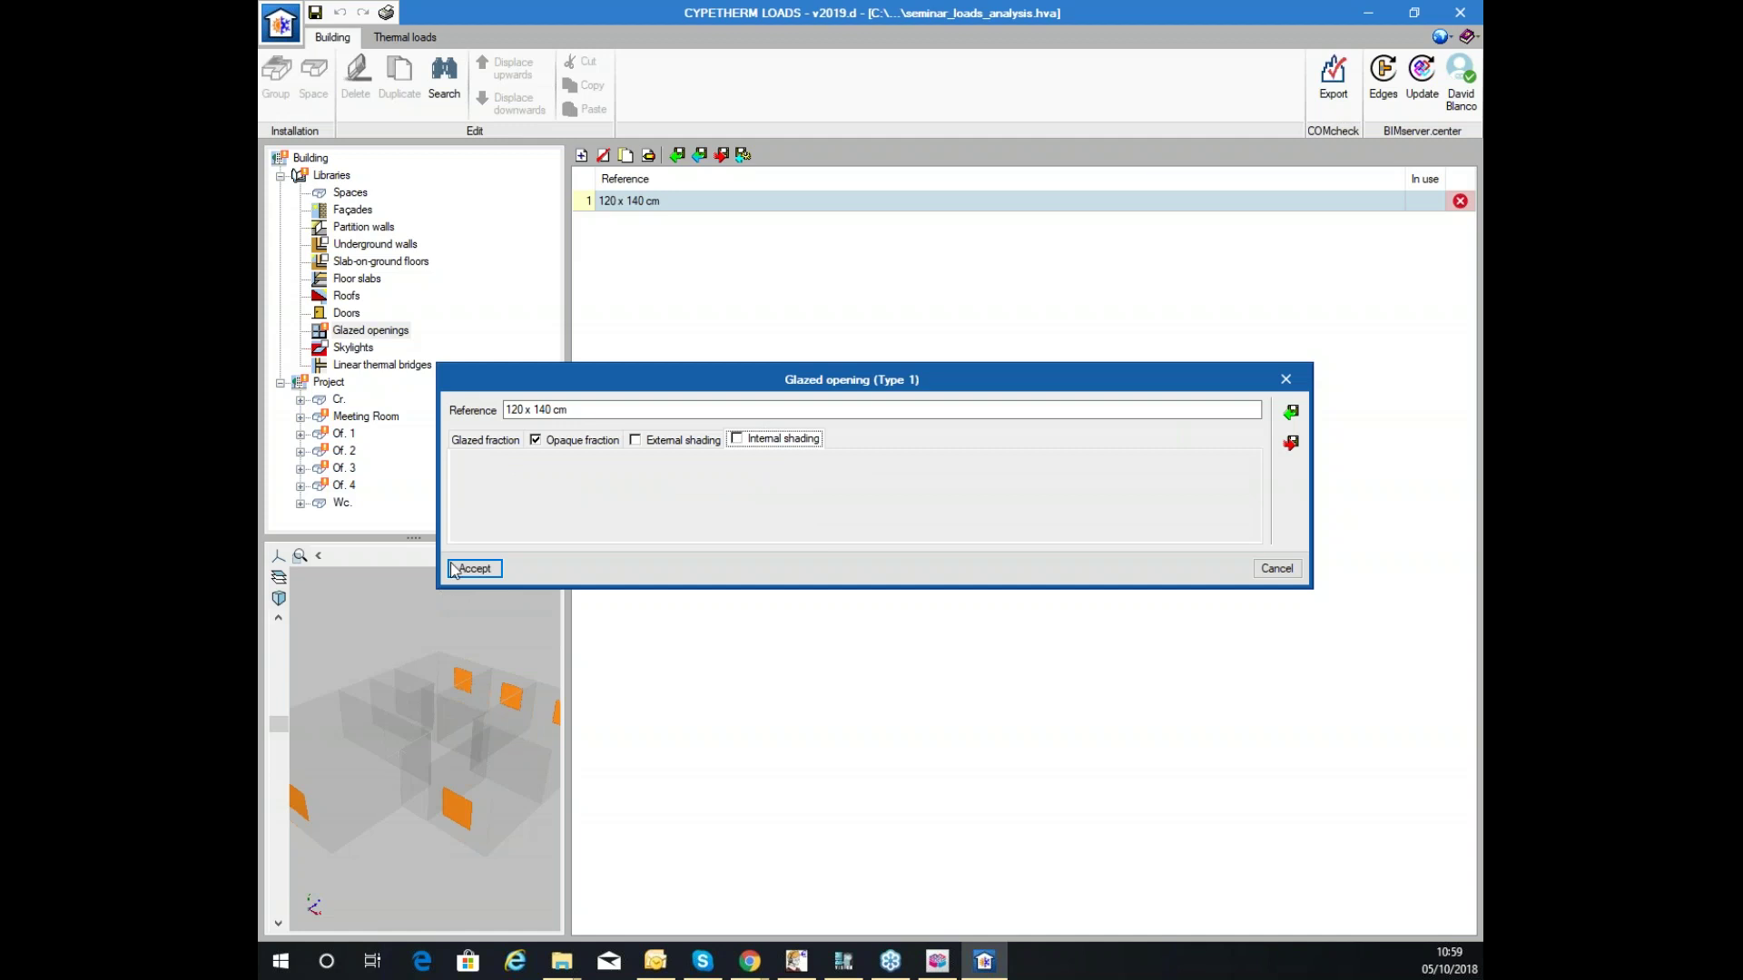
left_click(466, 570)
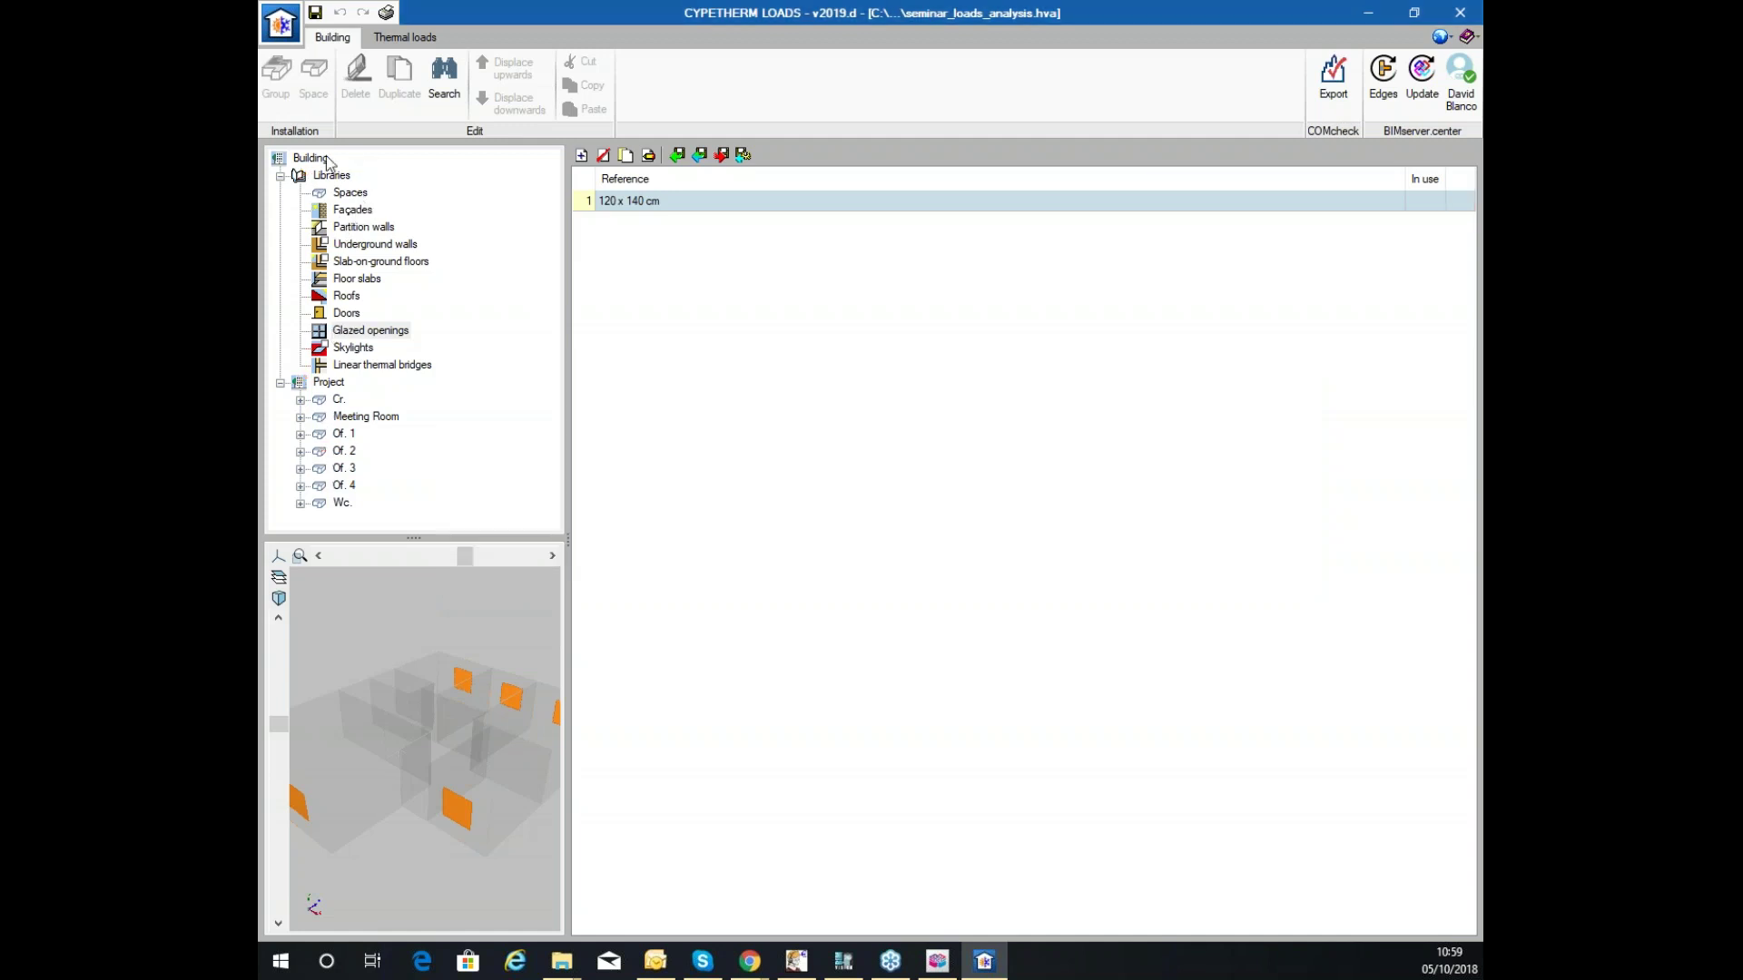
Browse the Cr., Meeting Room and Of. 2 spaces' walls, floors and openings, then show the linear thermal bridges library.
left_click(350, 336)
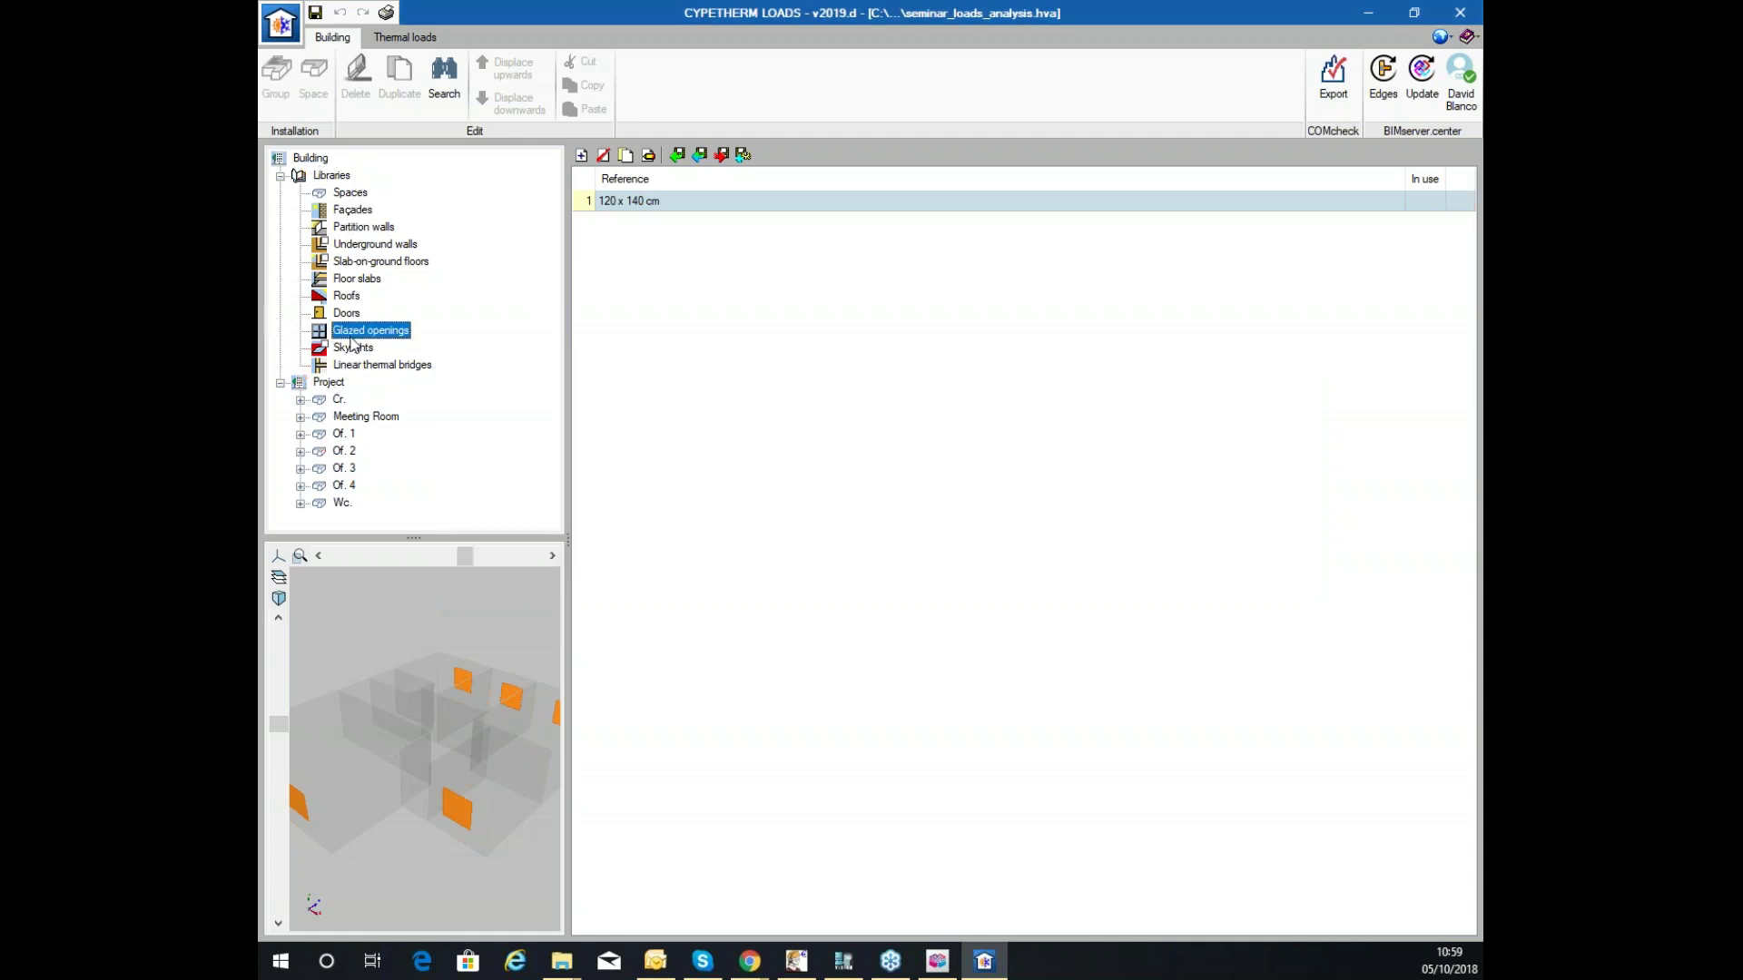
key("Up")
key("Up")
key("Up")
key("Up")
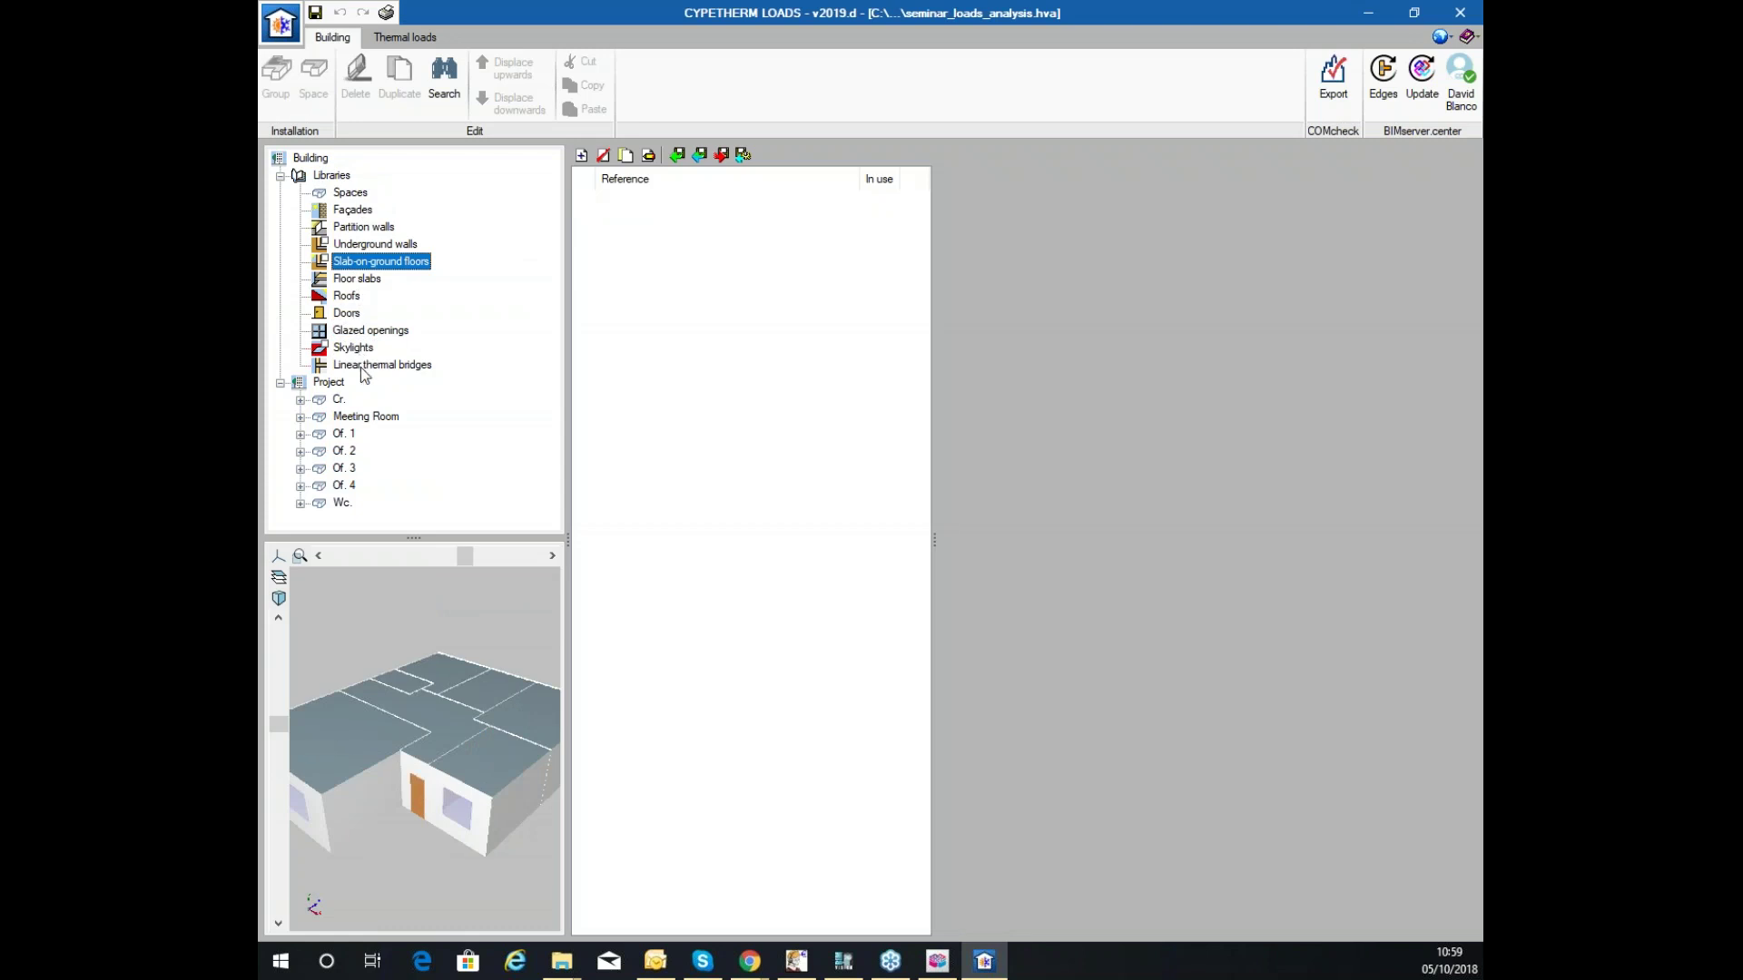
left_click(301, 400)
left_click(302, 434)
left_click(301, 468)
left_click(365, 400)
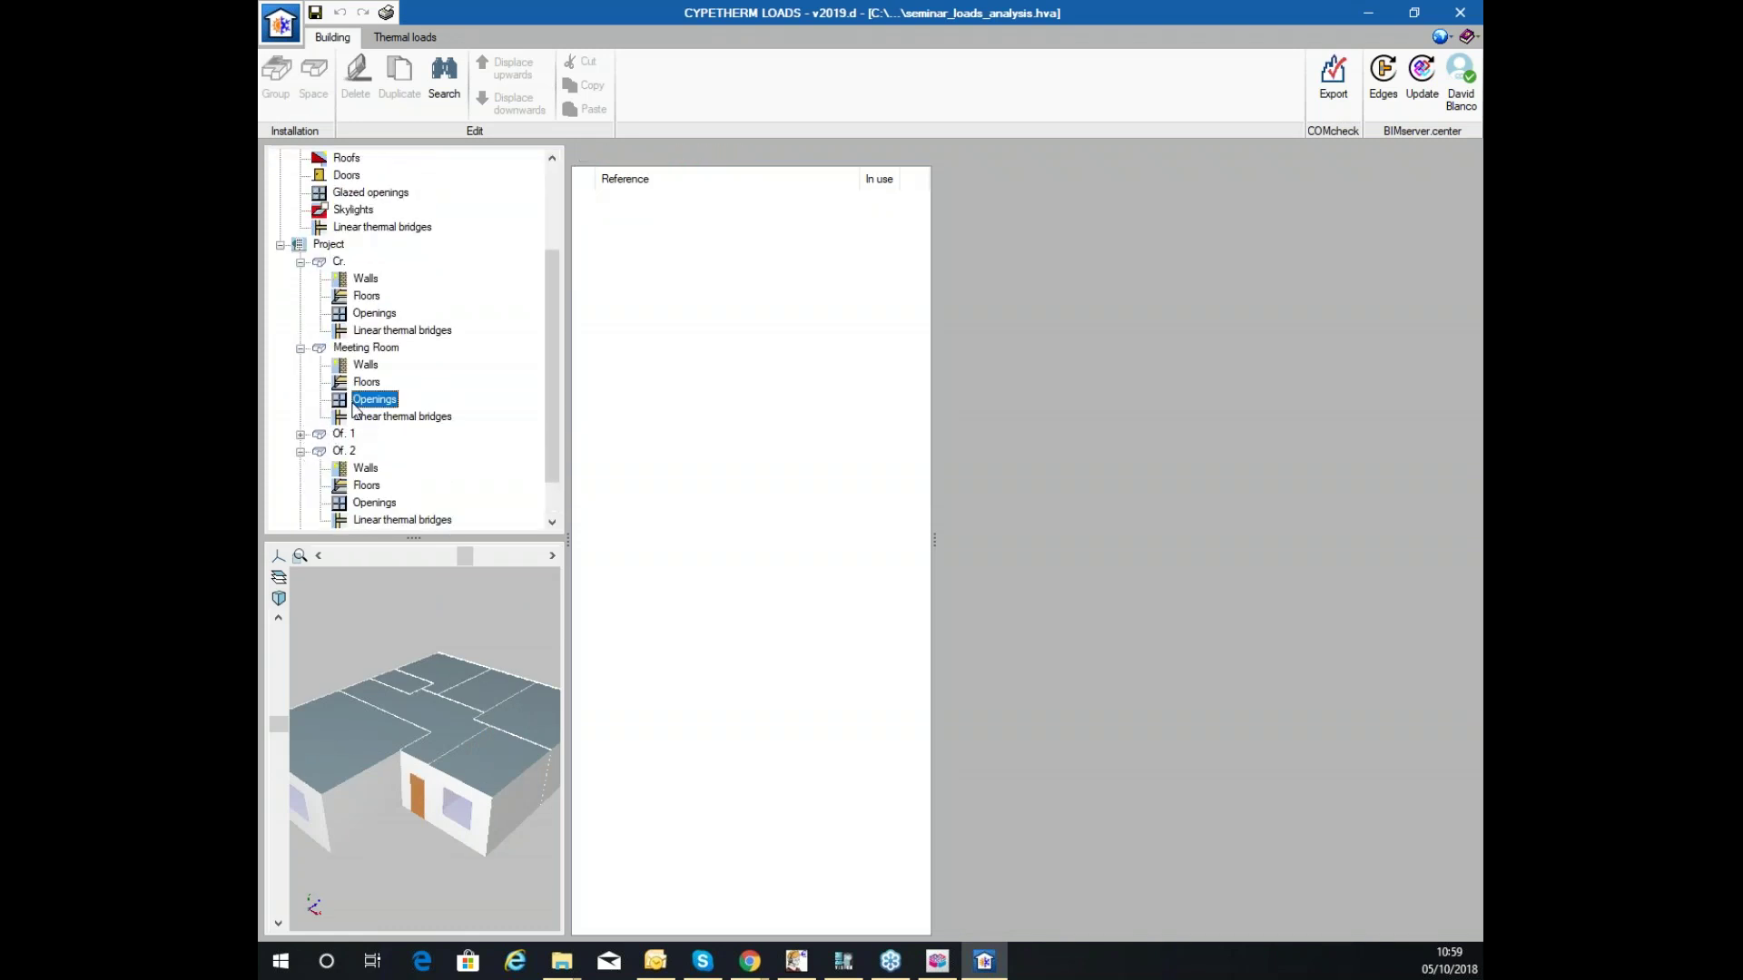
left_click(364, 383)
left_click(366, 365)
left_click(367, 296)
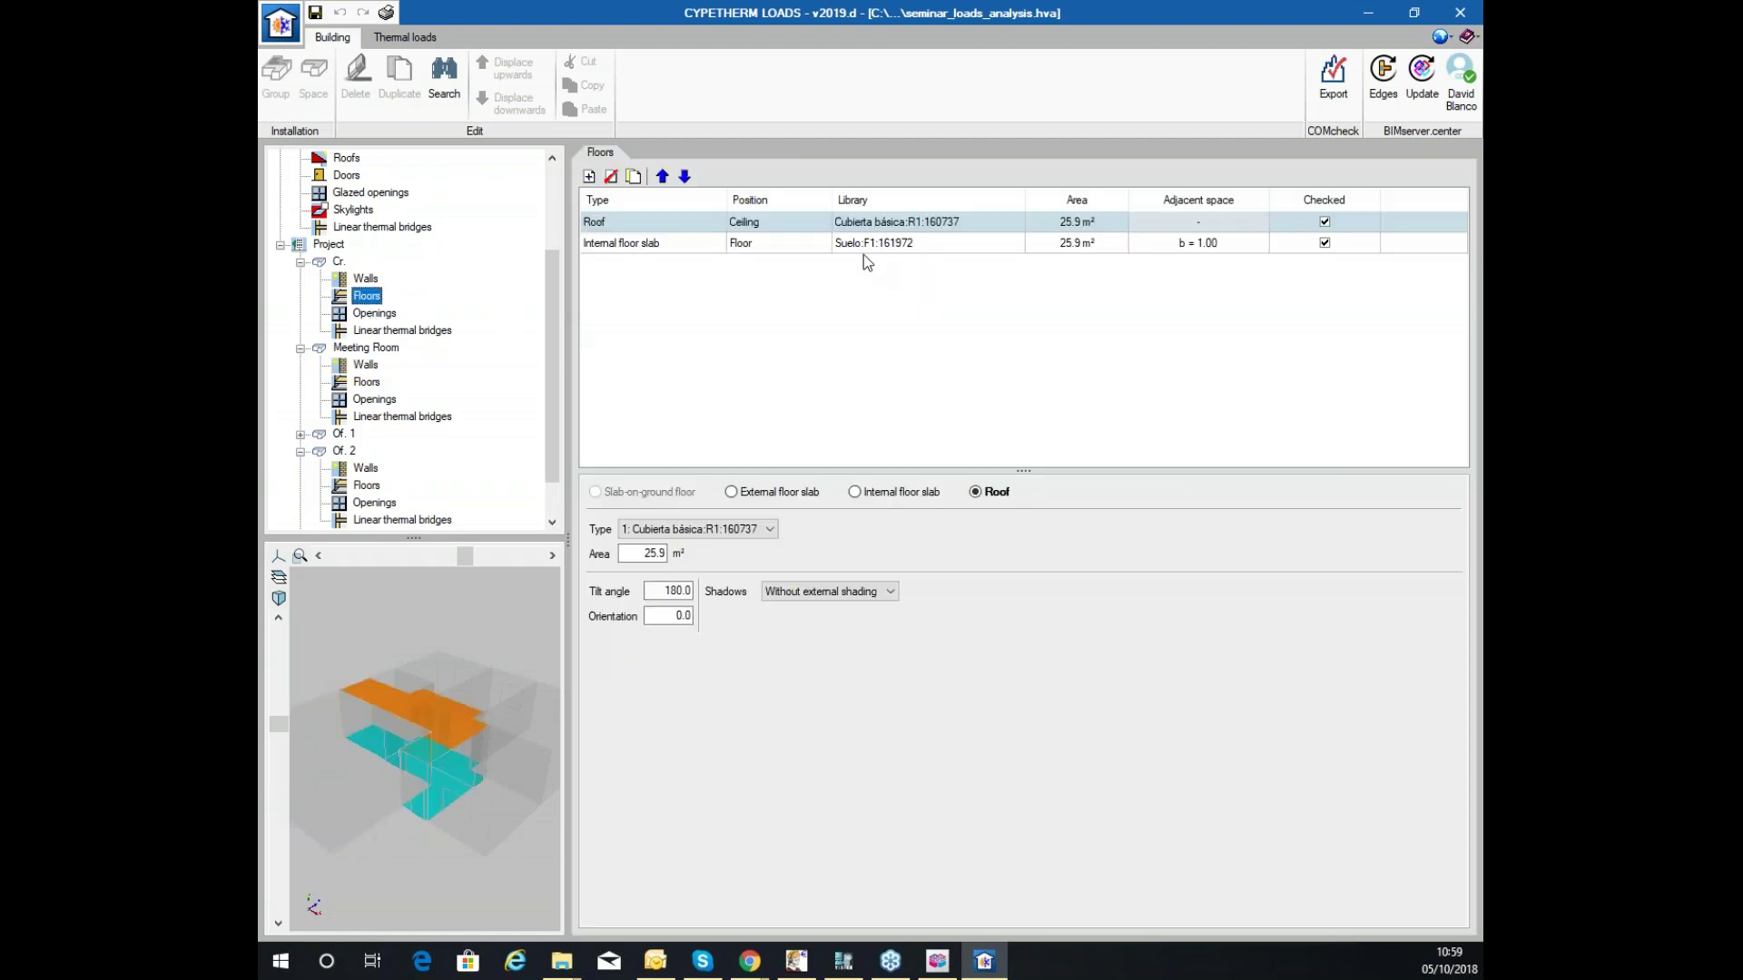
scroll(378, 293, "up", 3)
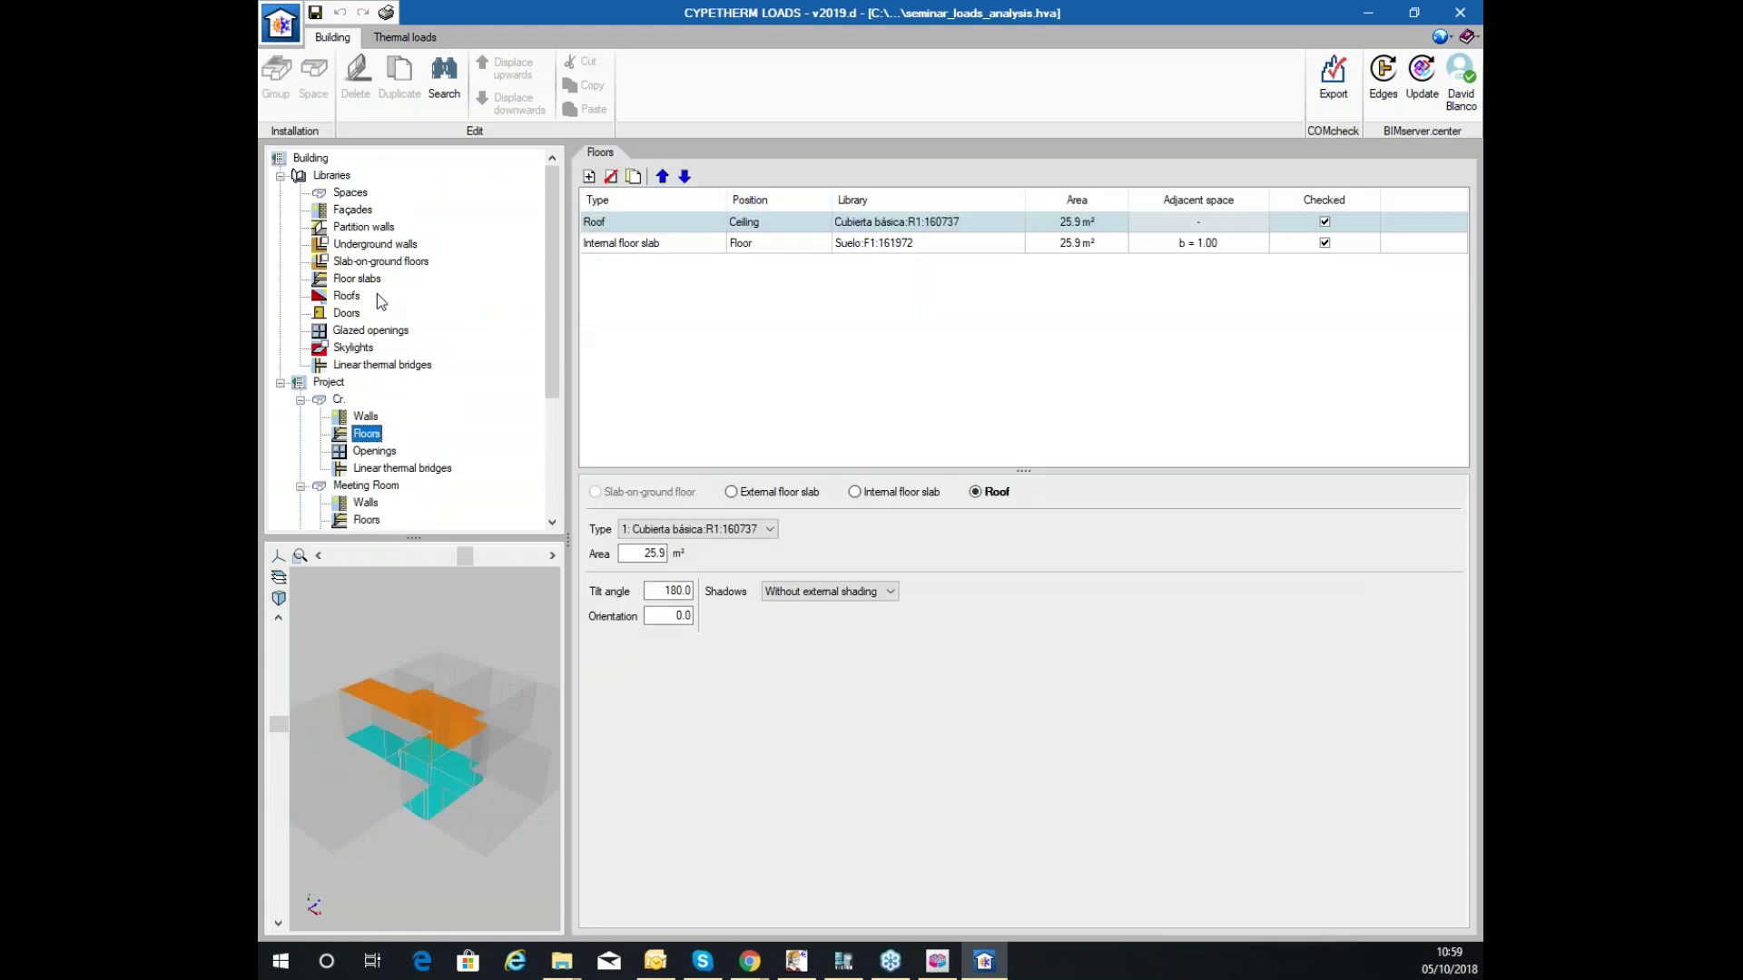
left_click(372, 364)
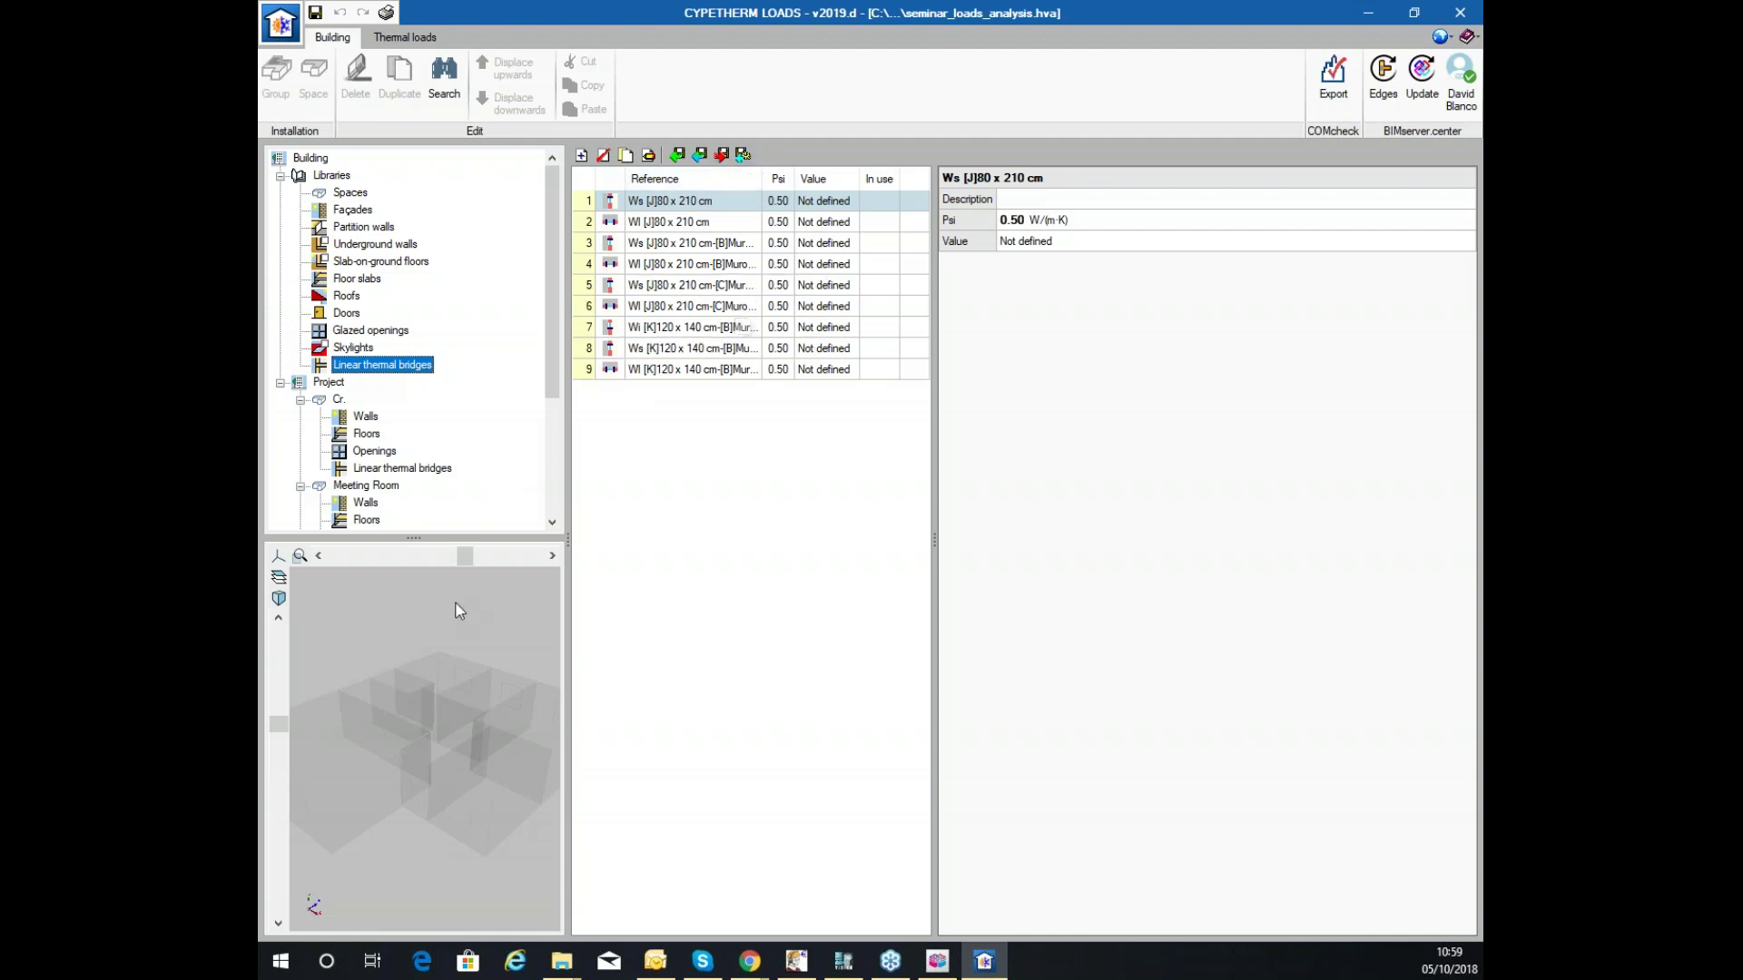
Orbit the 3D model and launch Edges processing for thermal bridge detection.
left_click_drag(469, 670, 400, 718)
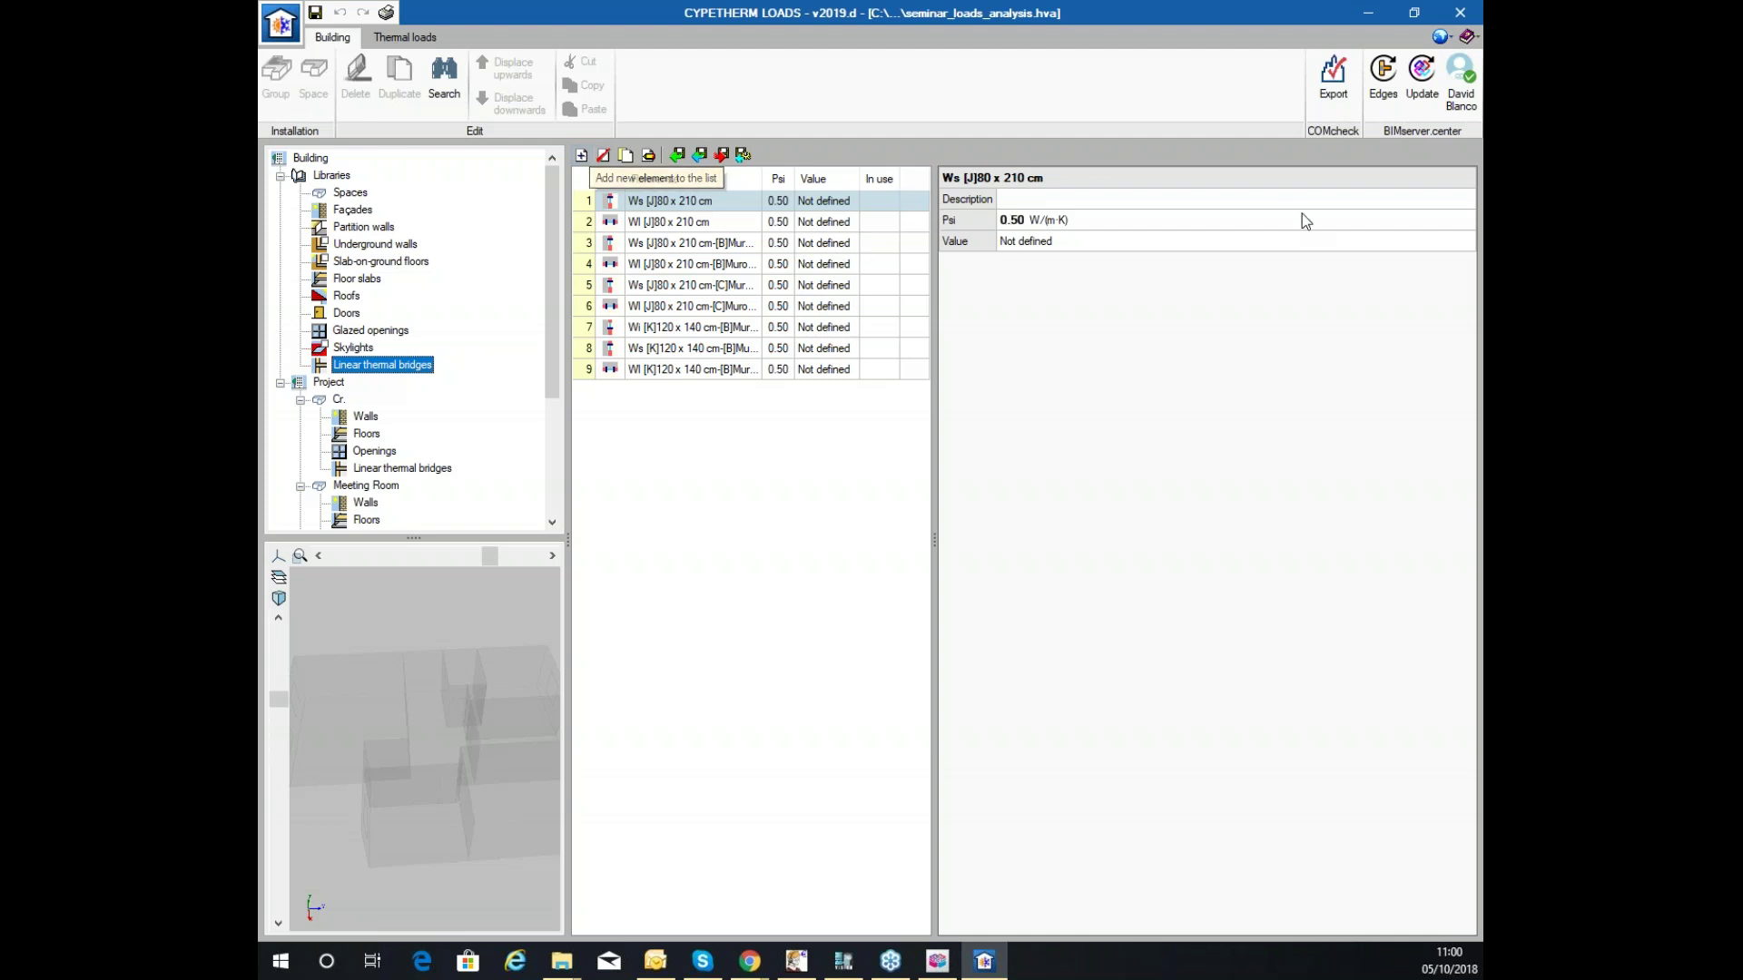
left_click(1383, 77)
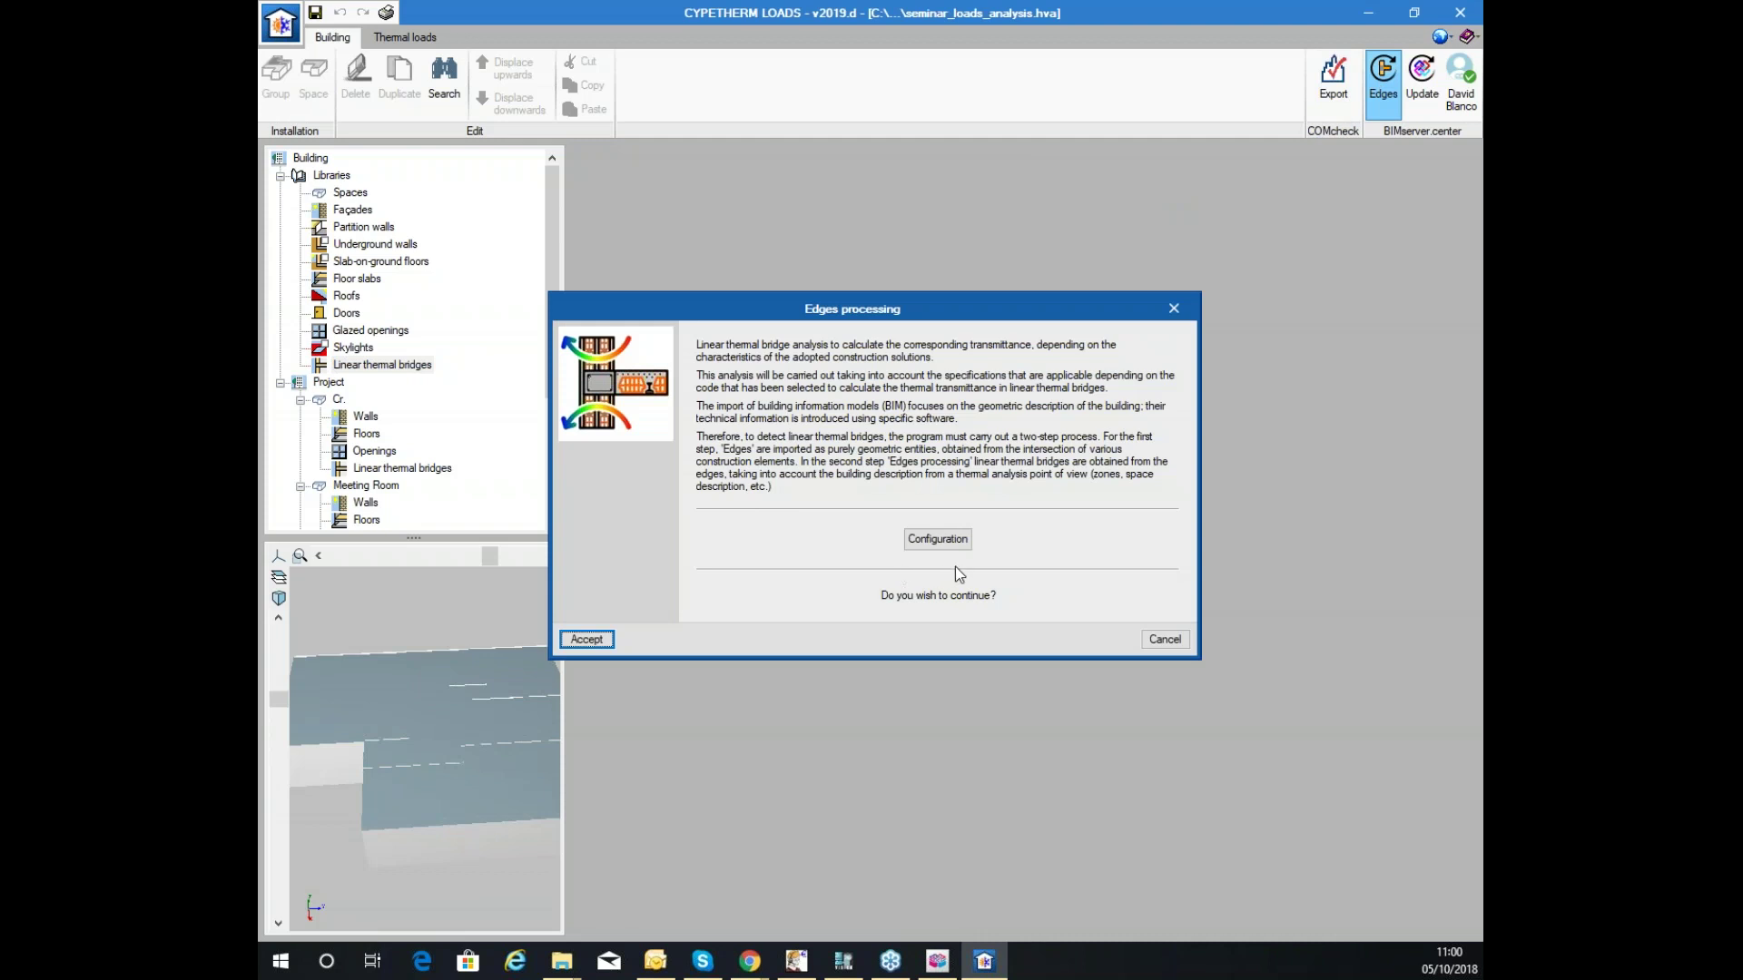
Review the edge-processing configuration (ISO 14683 code, manual coefficients) and cancel it without running.
left_click(938, 539)
left_click(691, 251)
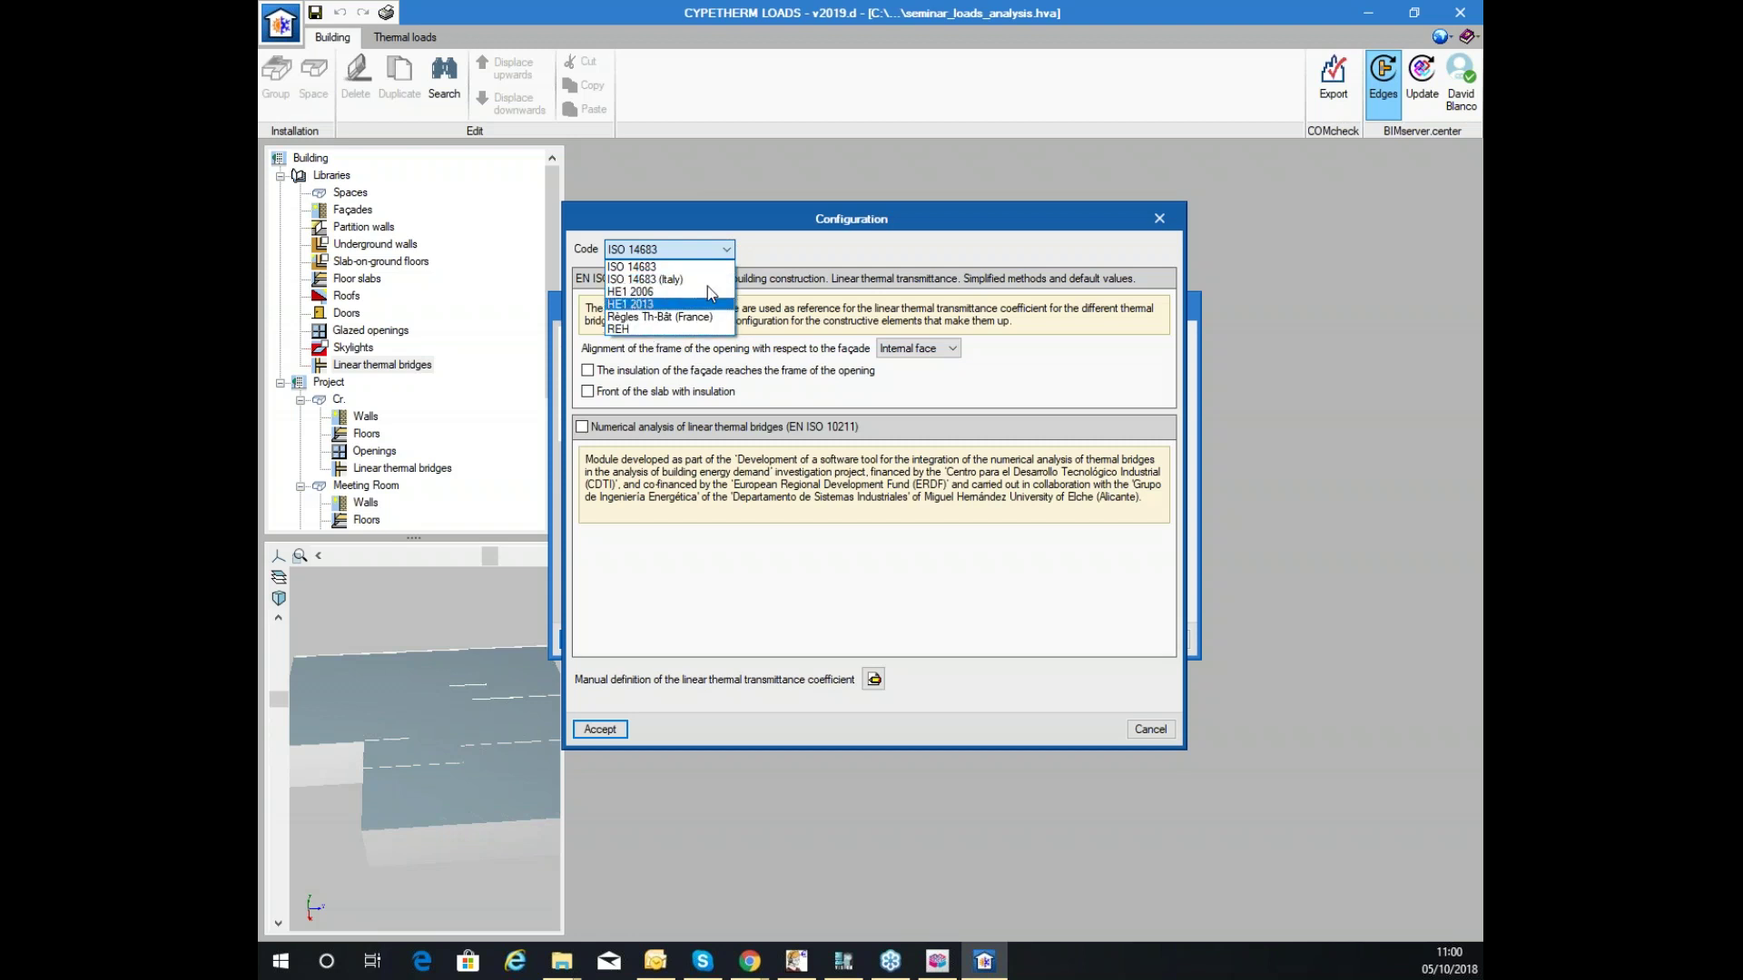
left_click(859, 254)
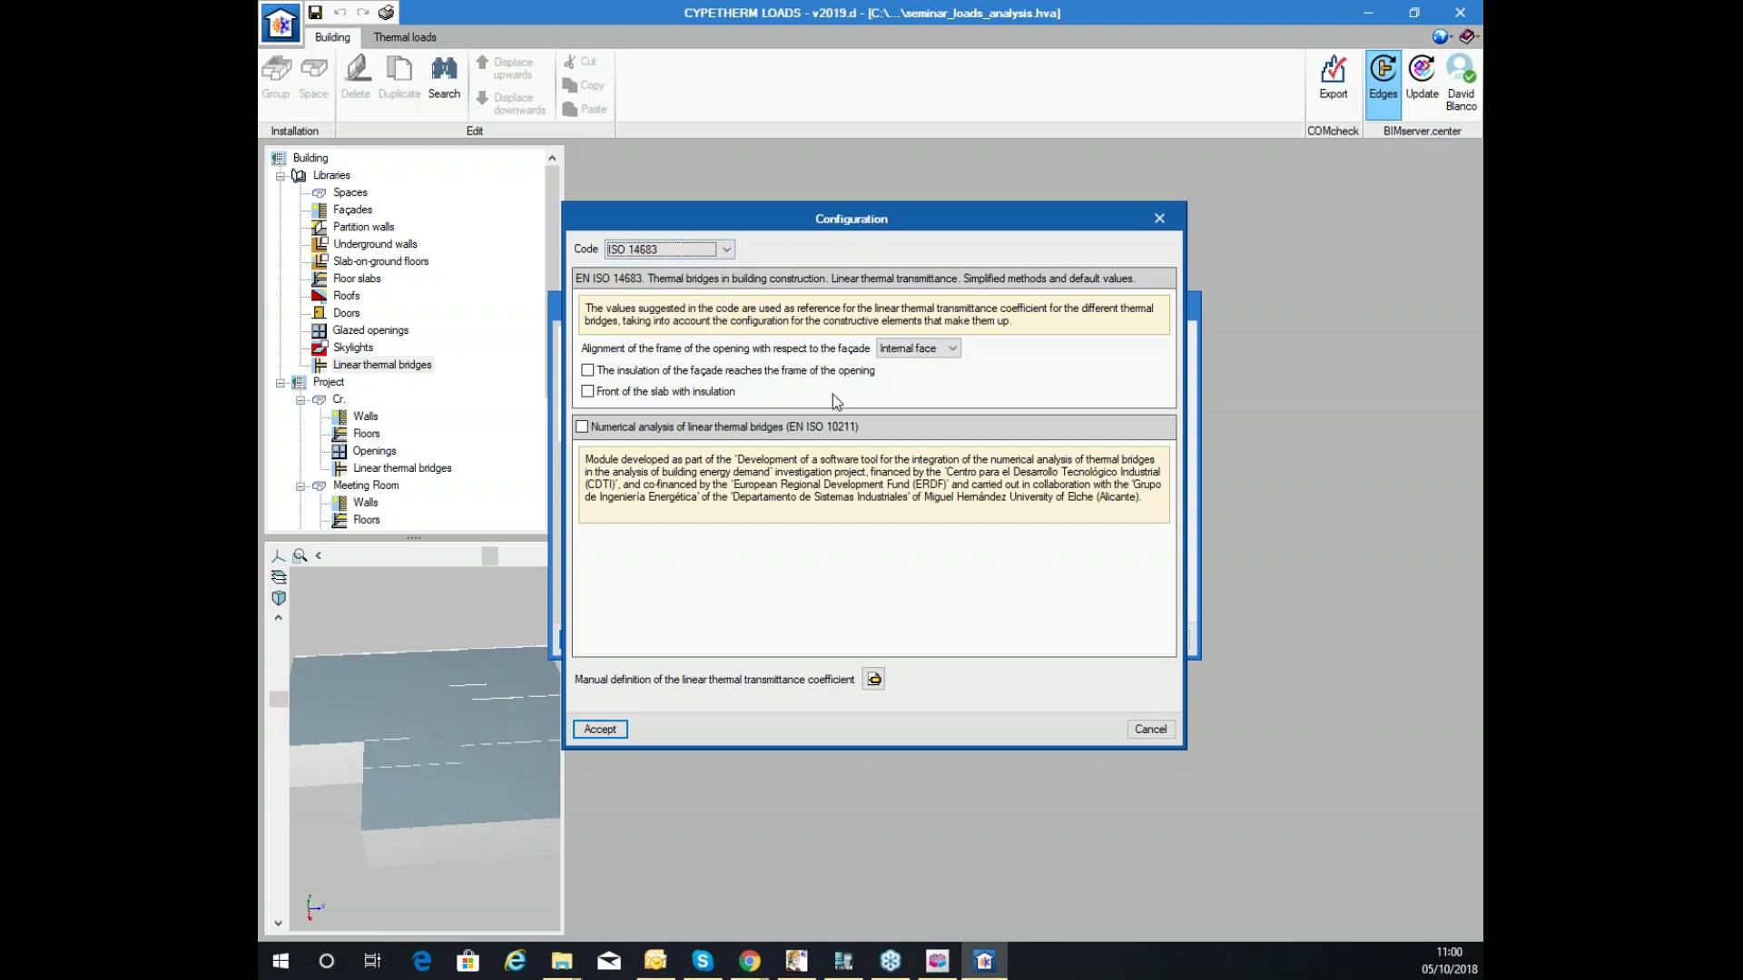
left_click(873, 679)
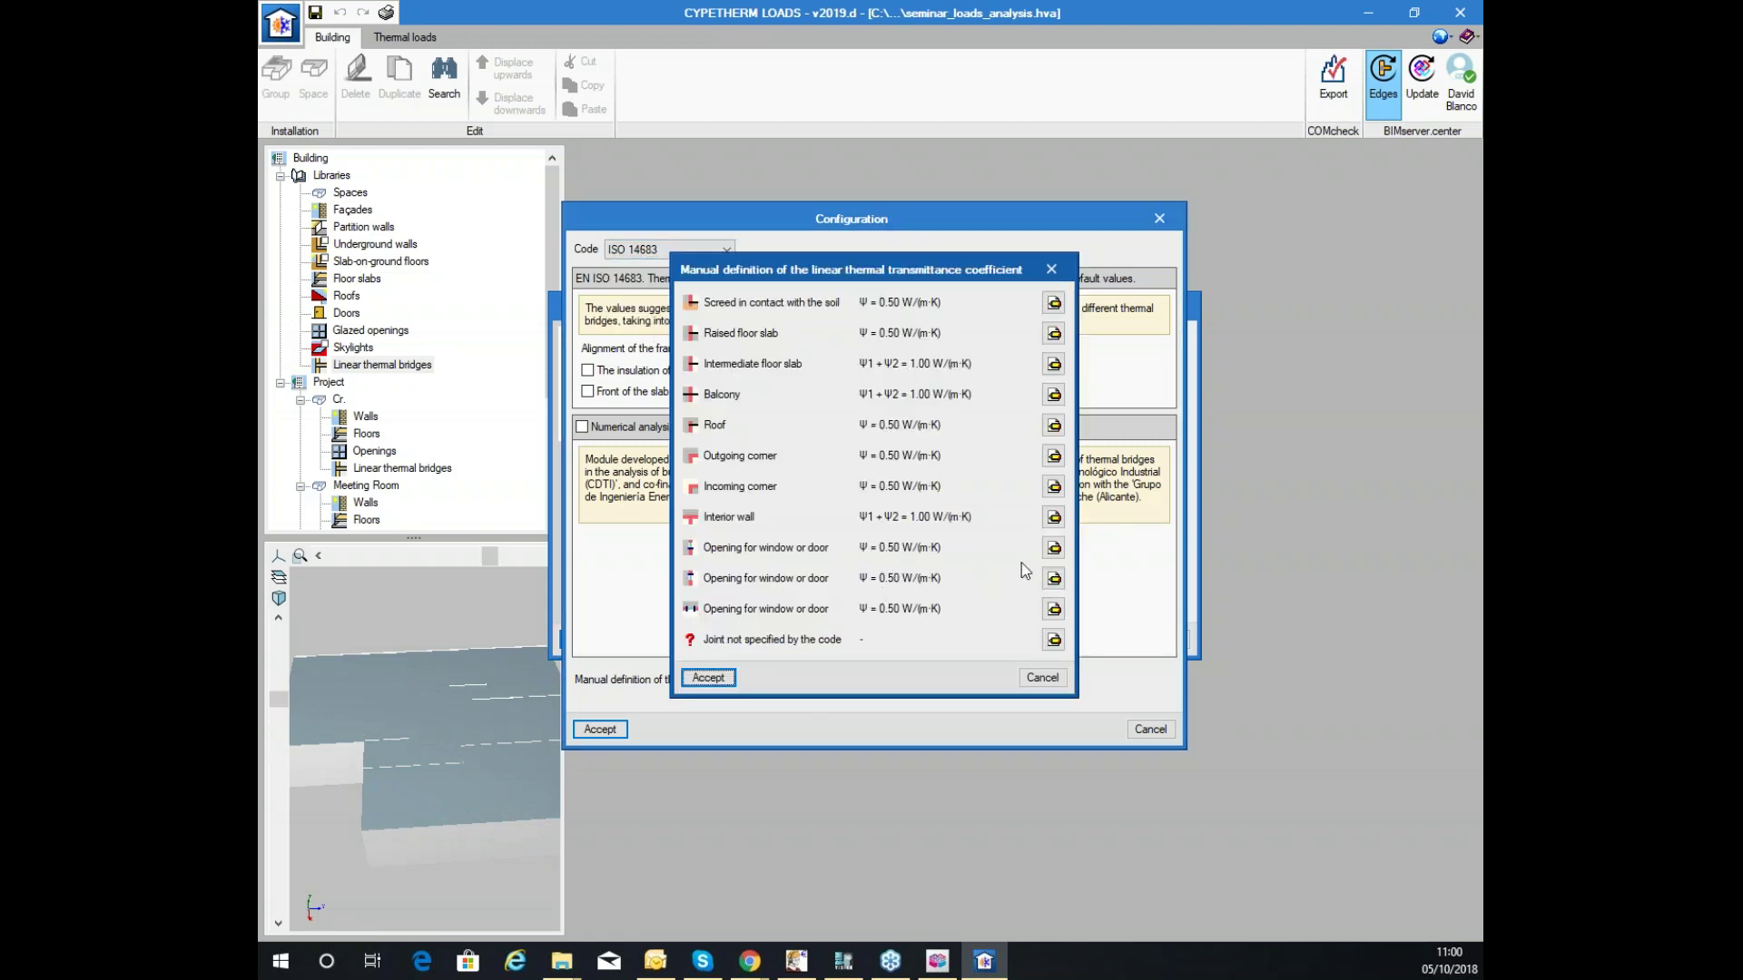
left_click(1042, 679)
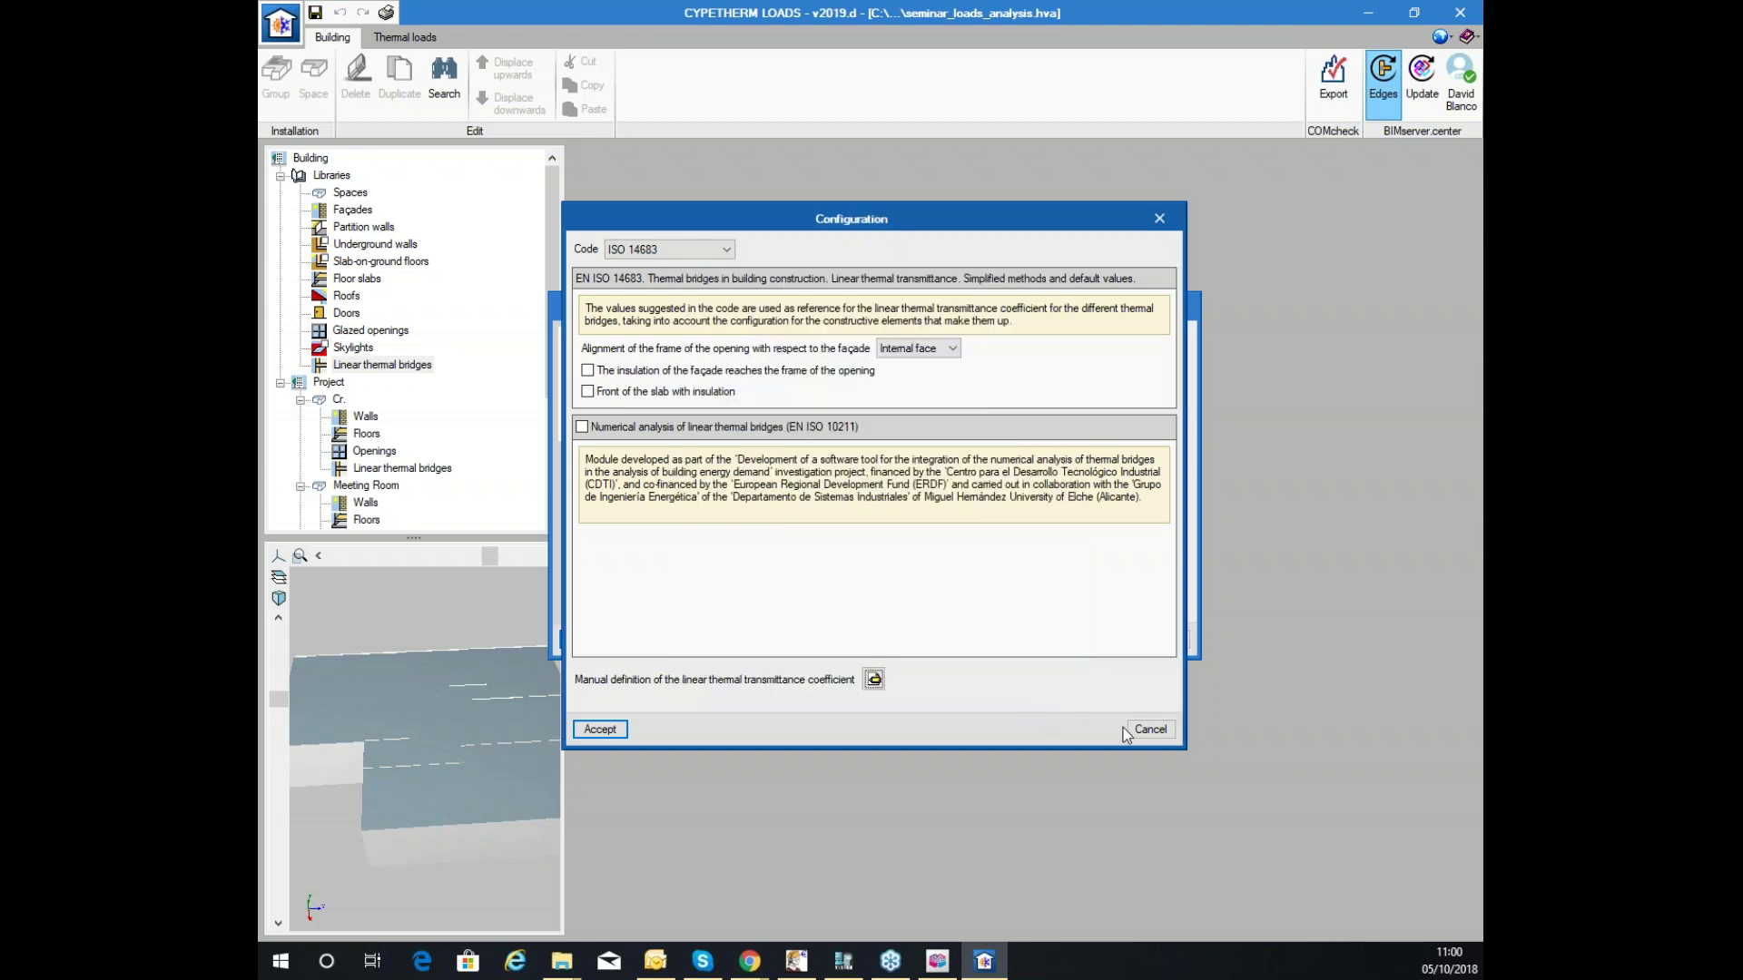
left_click(1150, 729)
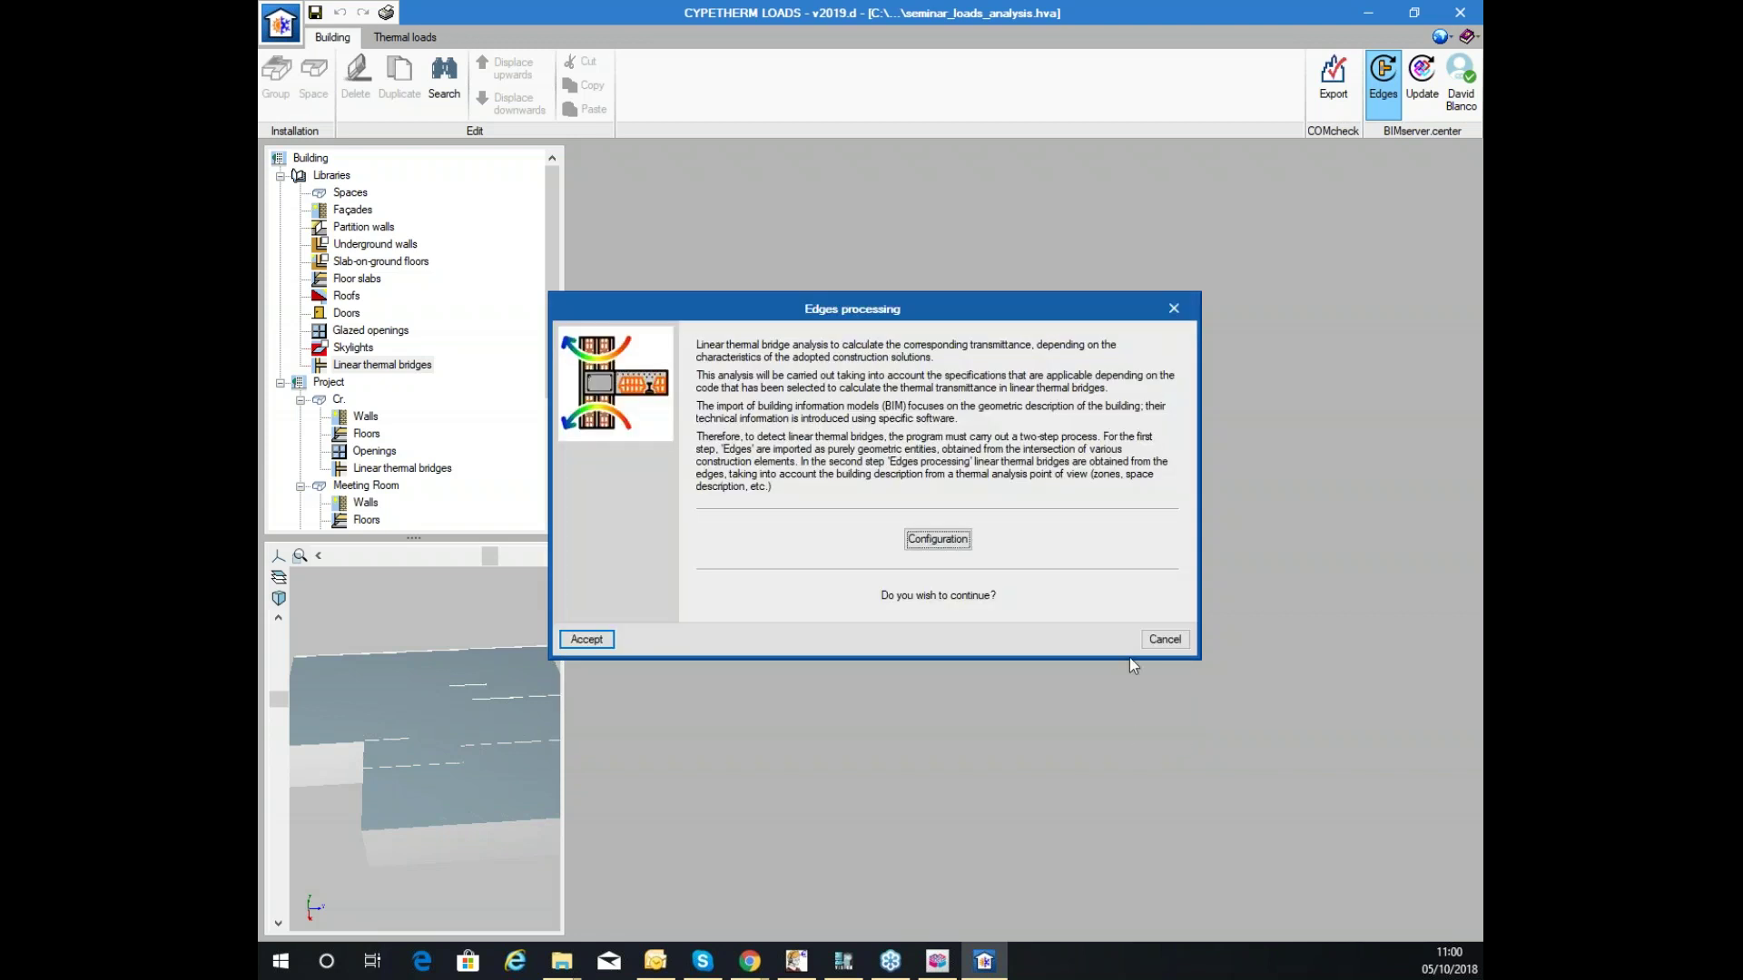
left_click(1163, 638)
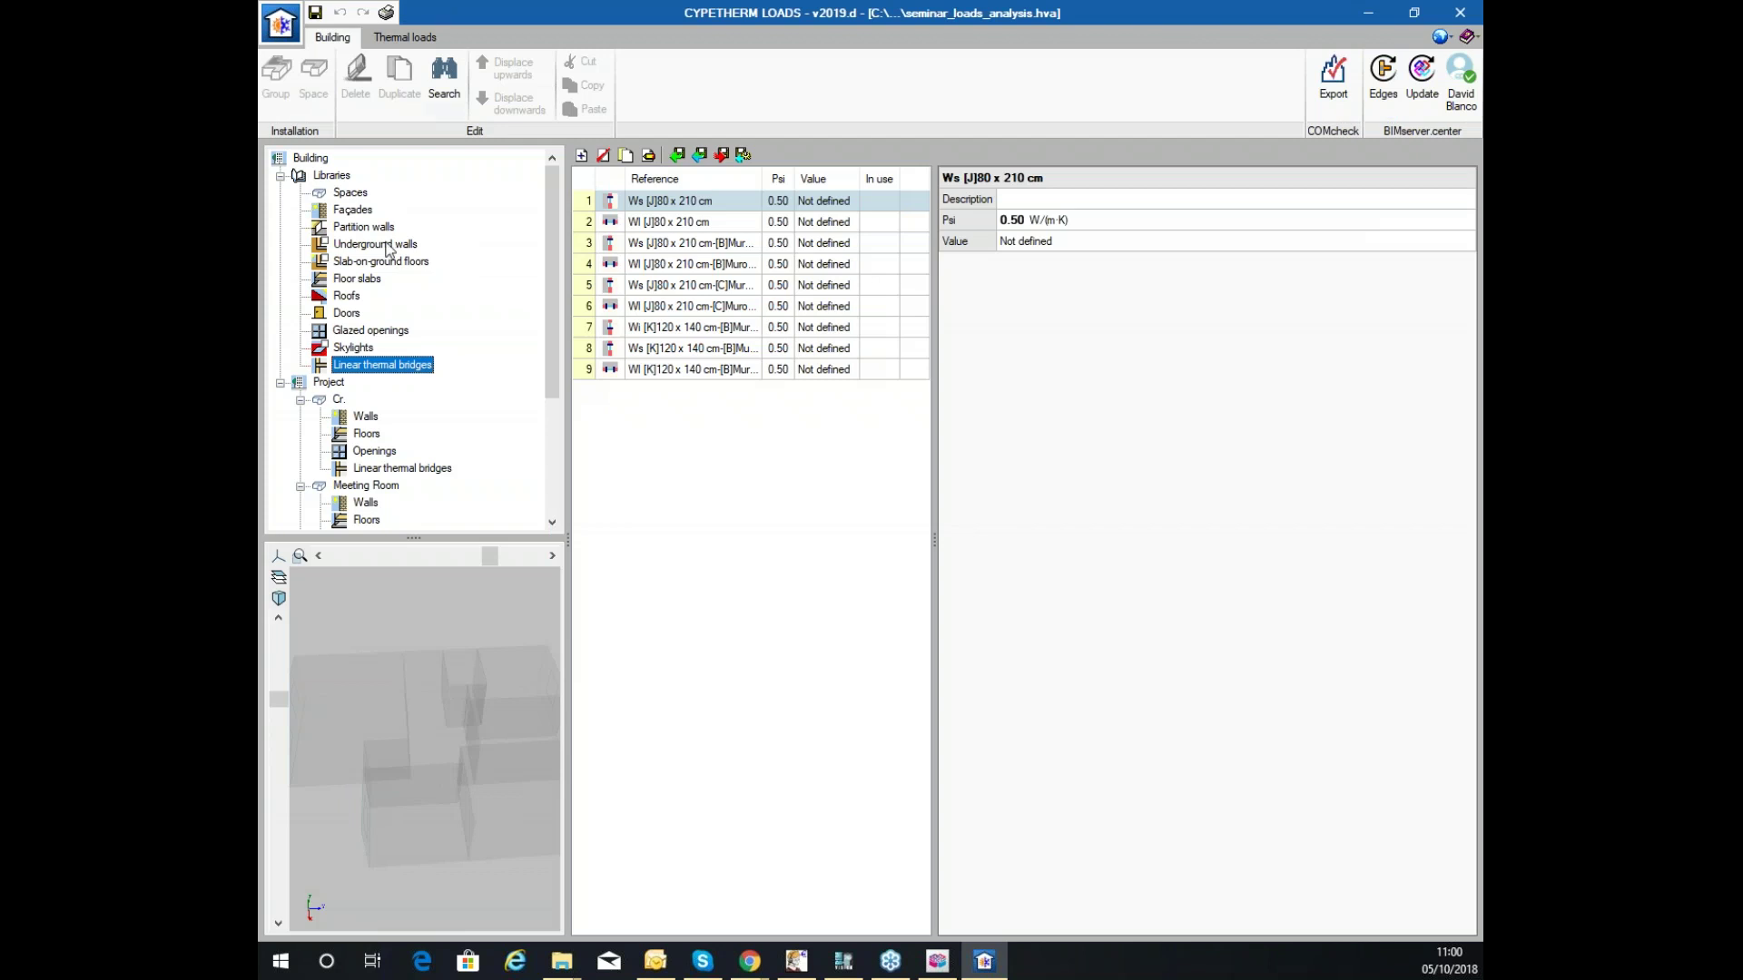
Switch to the Thermal loads workspace.
left_click(315, 13)
scroll(354, 318, "down", 4)
middle_click_drag(410, 757, 444, 727)
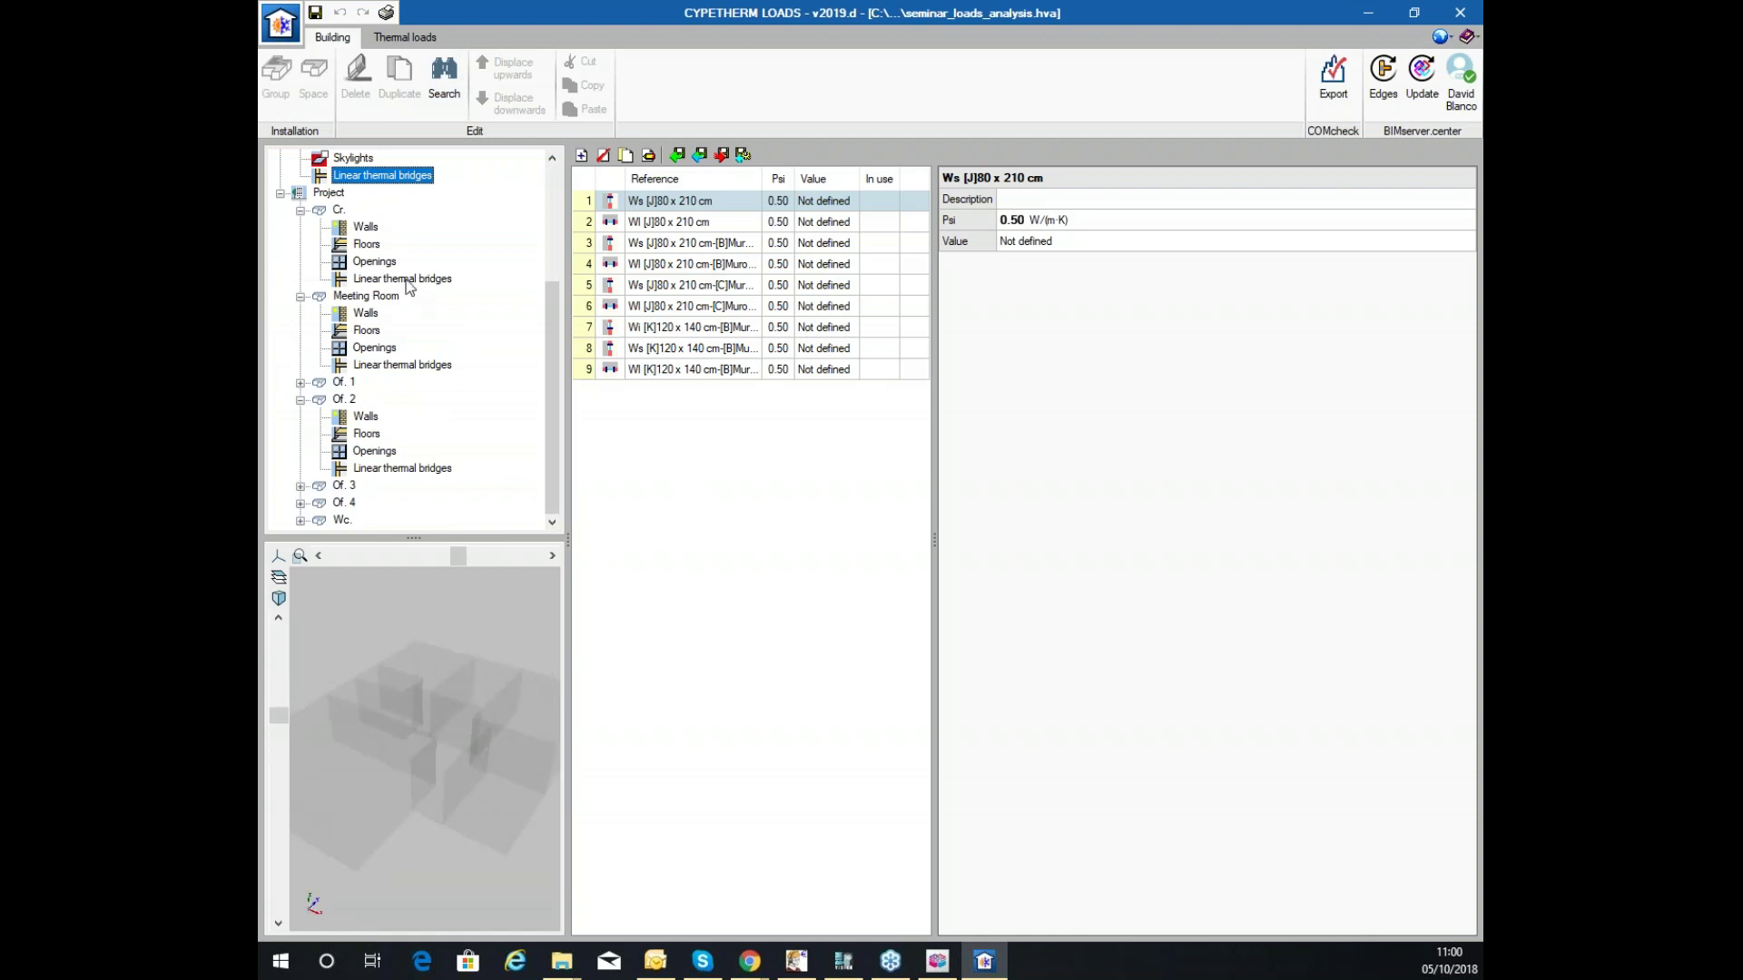
left_click(409, 38)
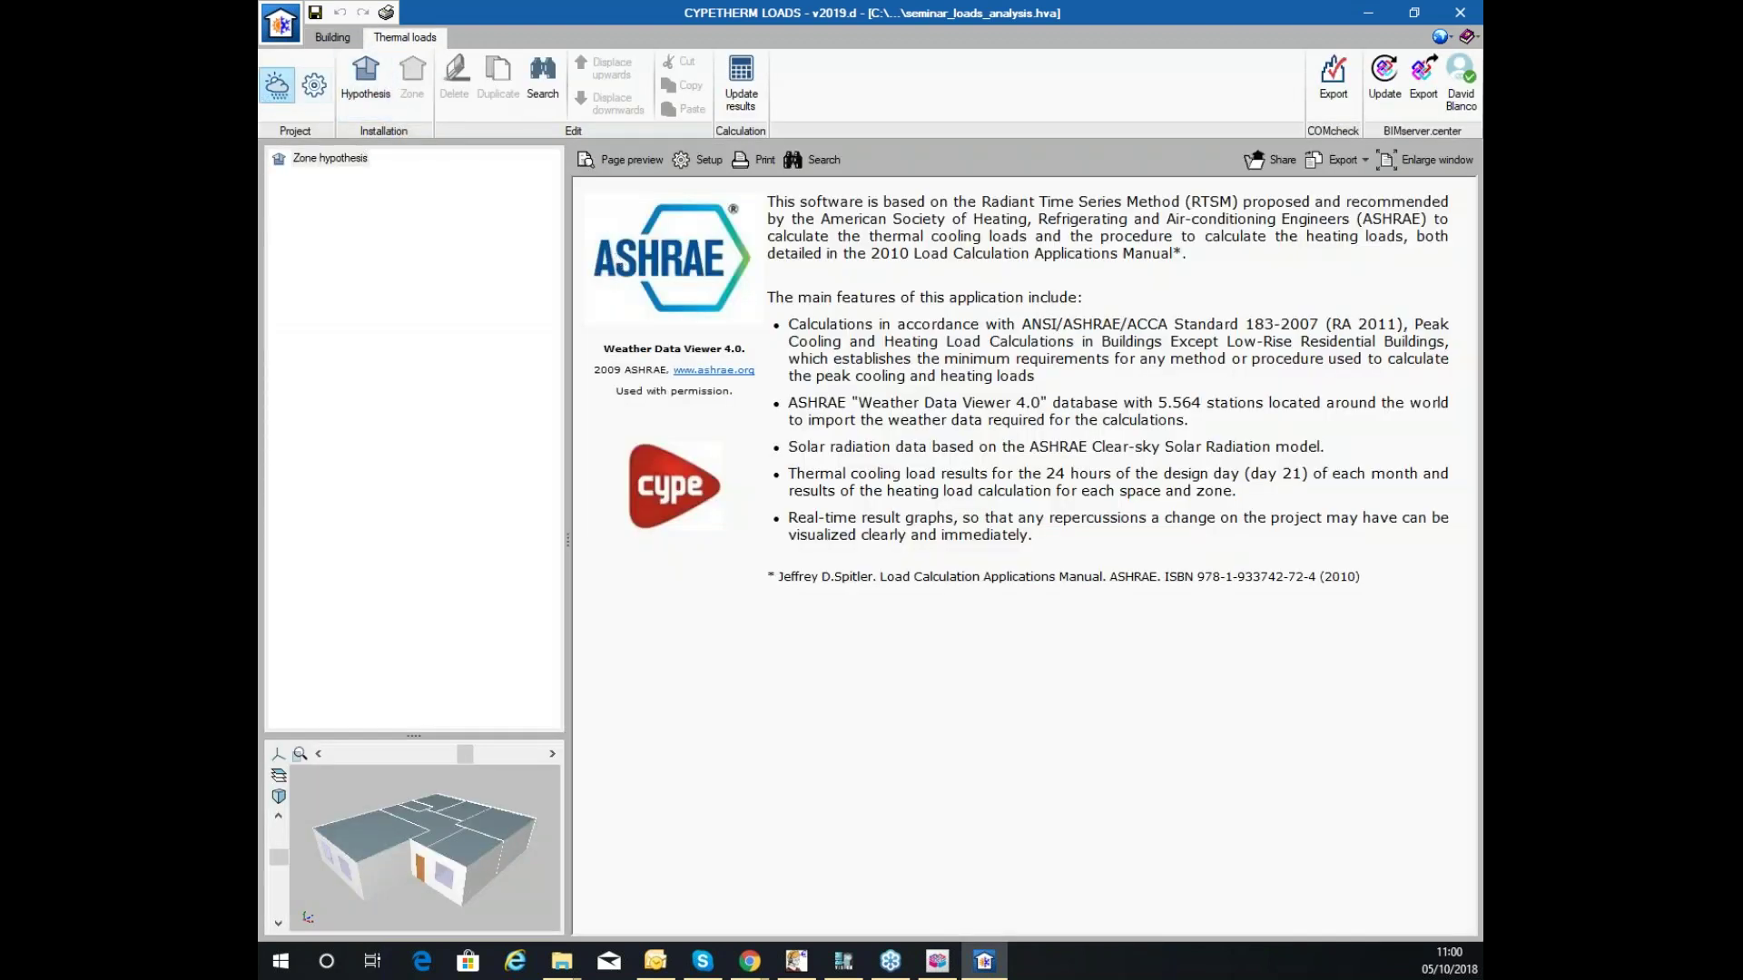
Open the location data, review its monthly climate table, and bring up the ASHRAE Weather Data Viewer.
left_click(277, 100)
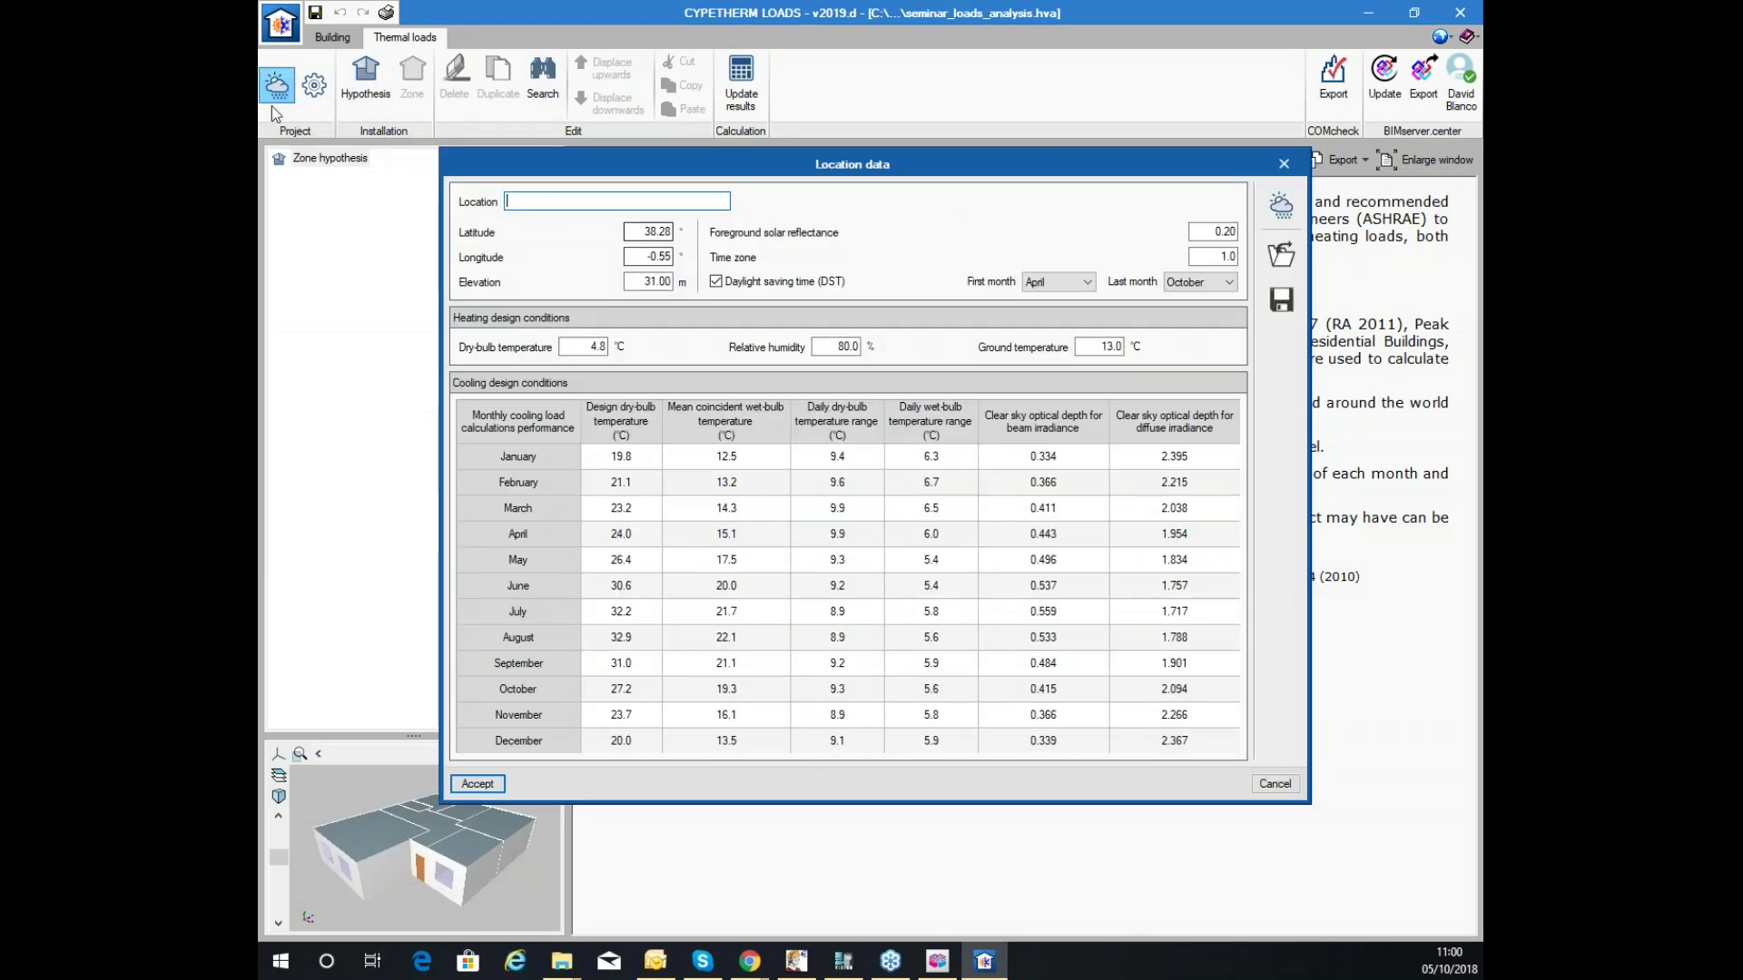
left_click(623, 535)
left_click(891, 560)
left_click(829, 673)
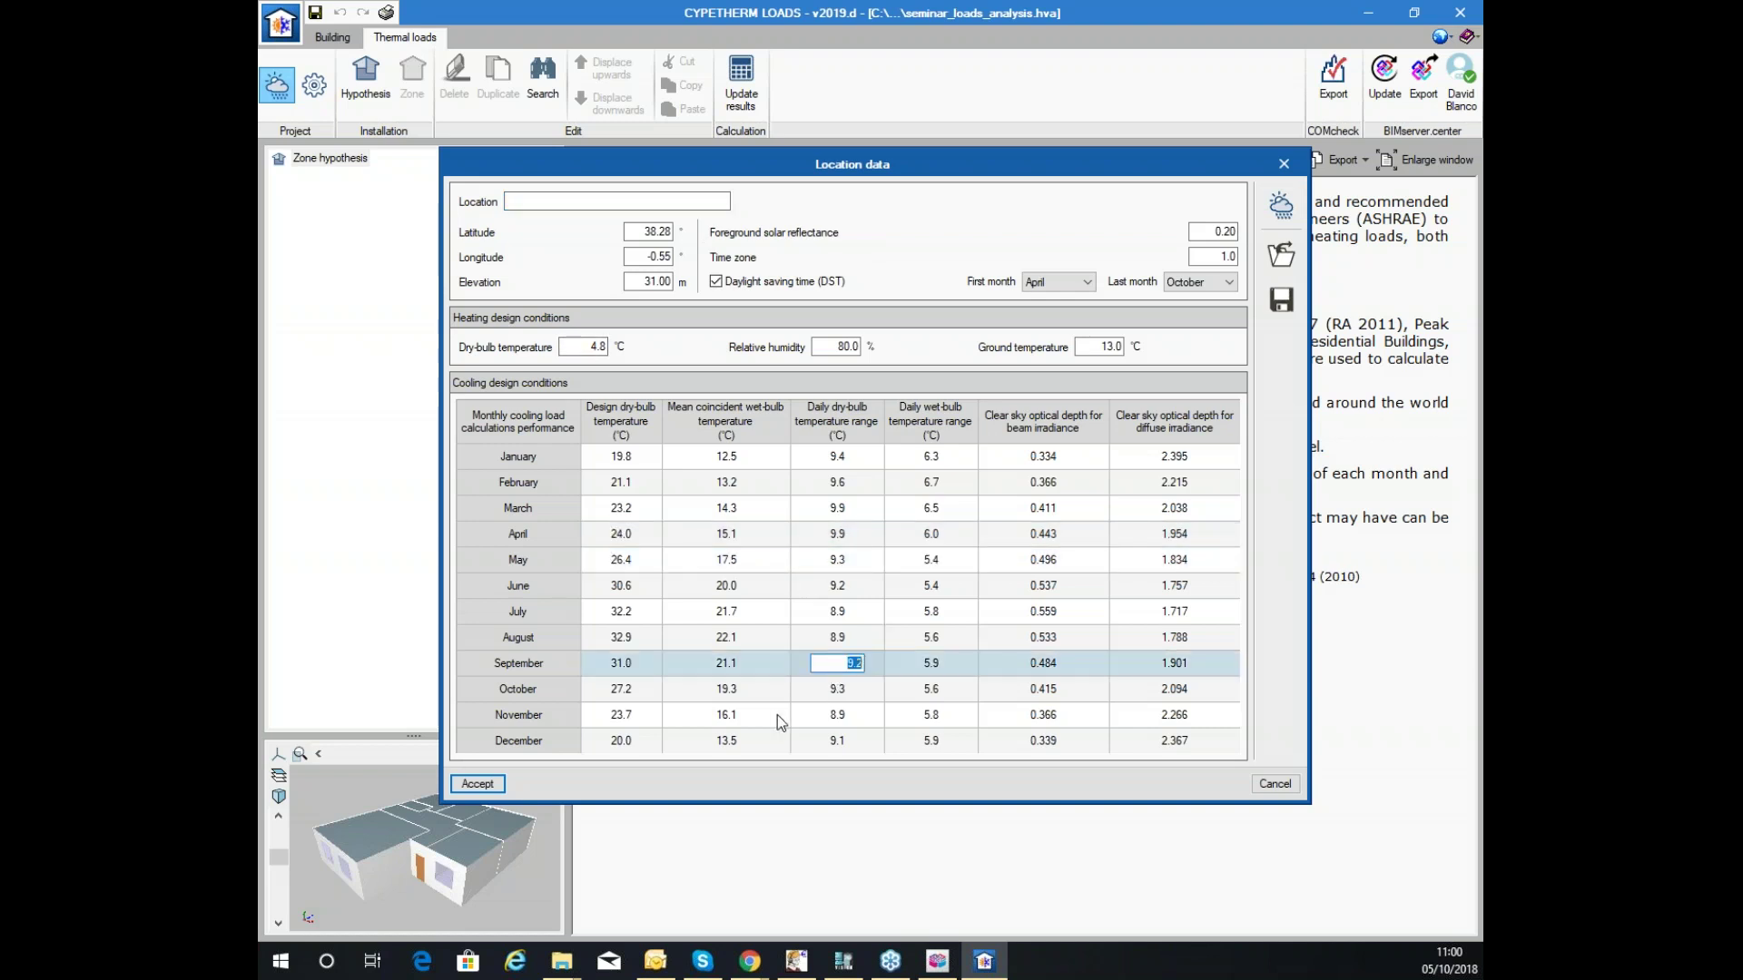
left_click(1019, 614)
left_click(690, 519)
left_click(917, 637)
left_click(704, 674)
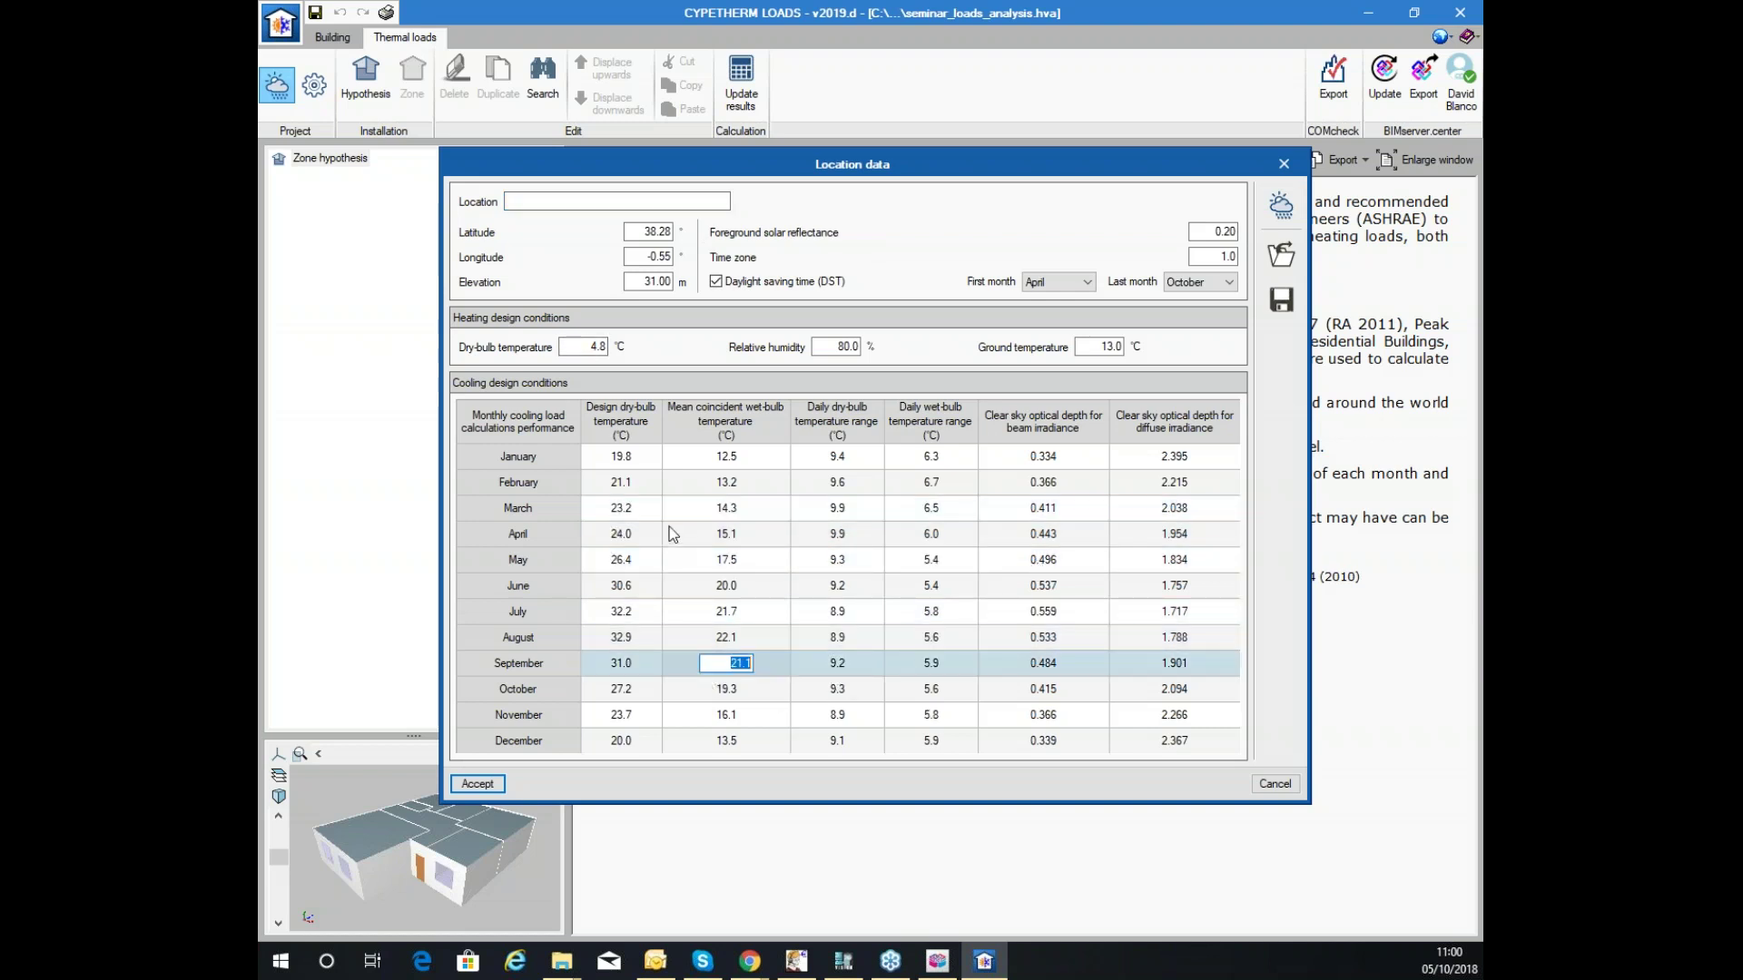
left_click(673, 535)
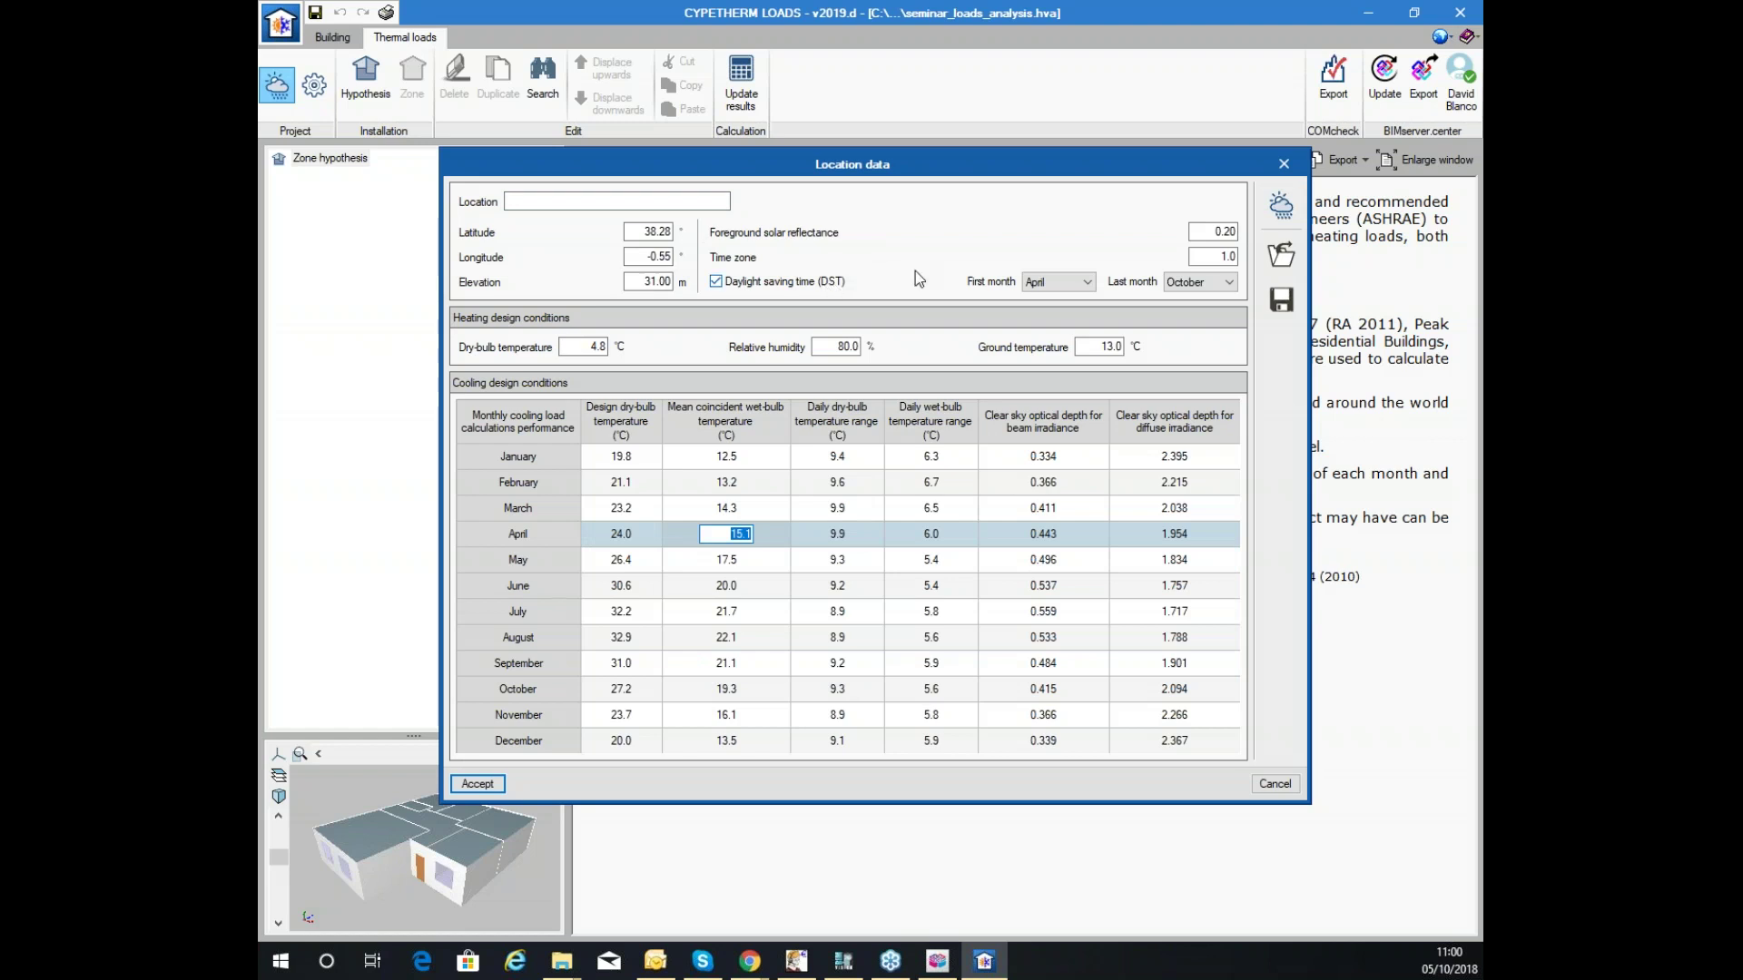
left_click(1278, 205)
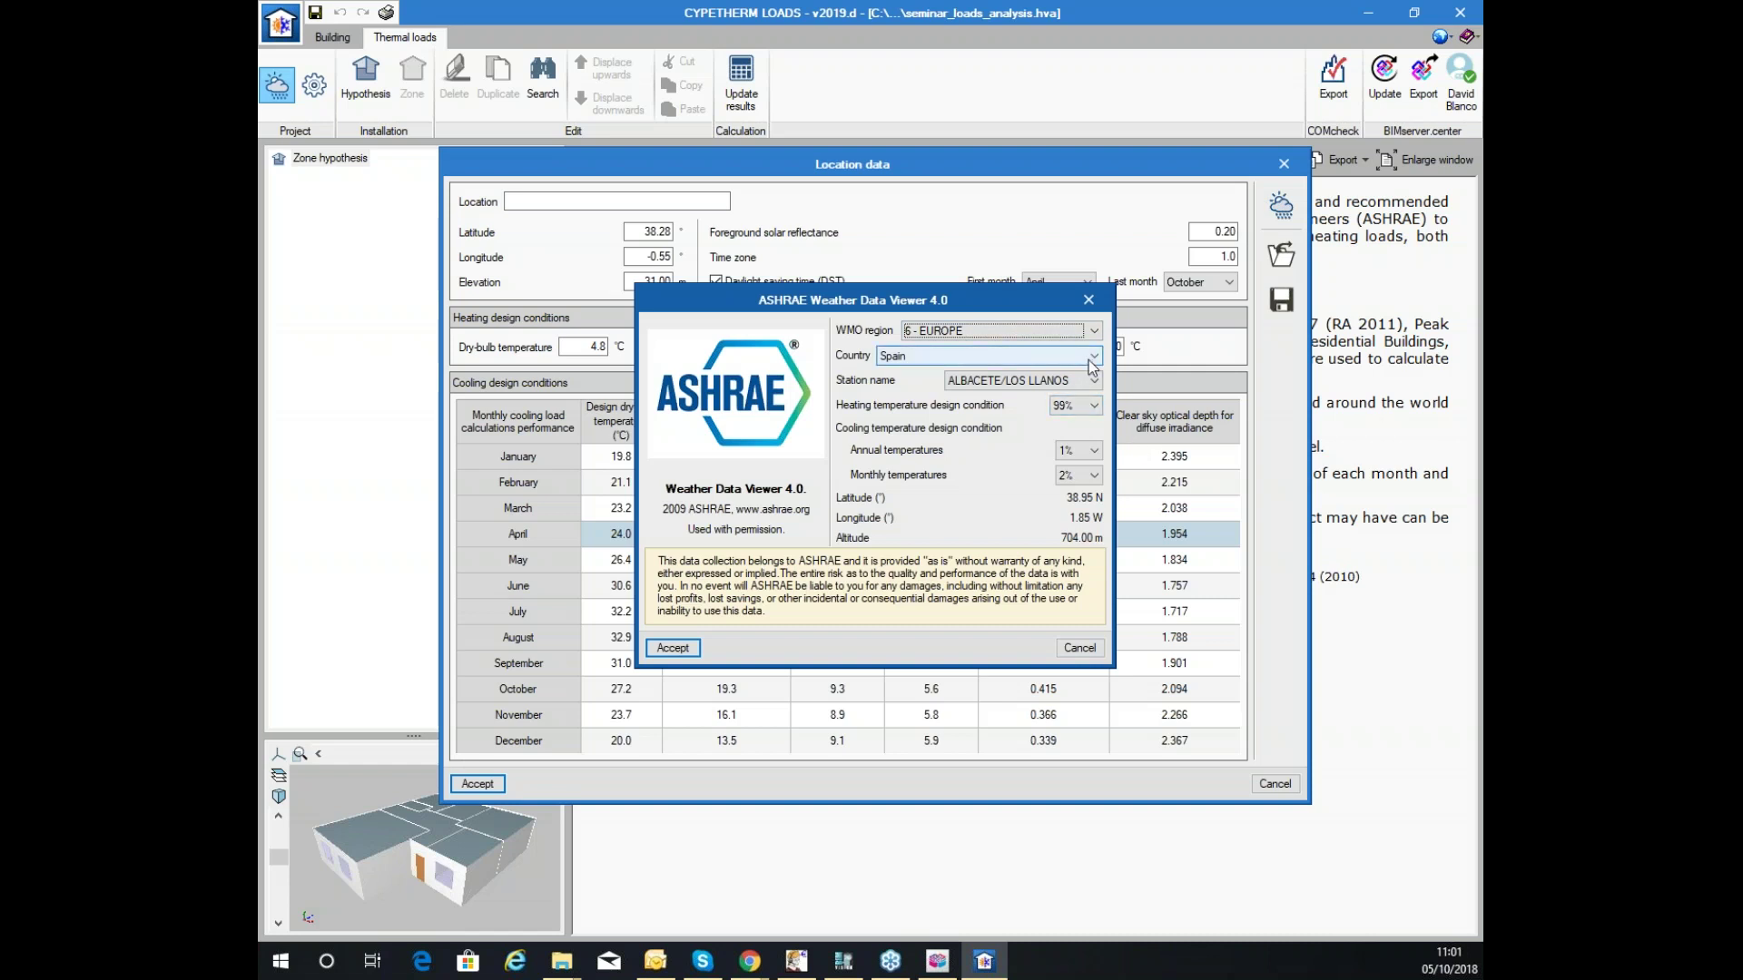
Pick WMO region 2 - ASIA, country India and the BANGALORE station, and apply it to the location.
left_click(1039, 333)
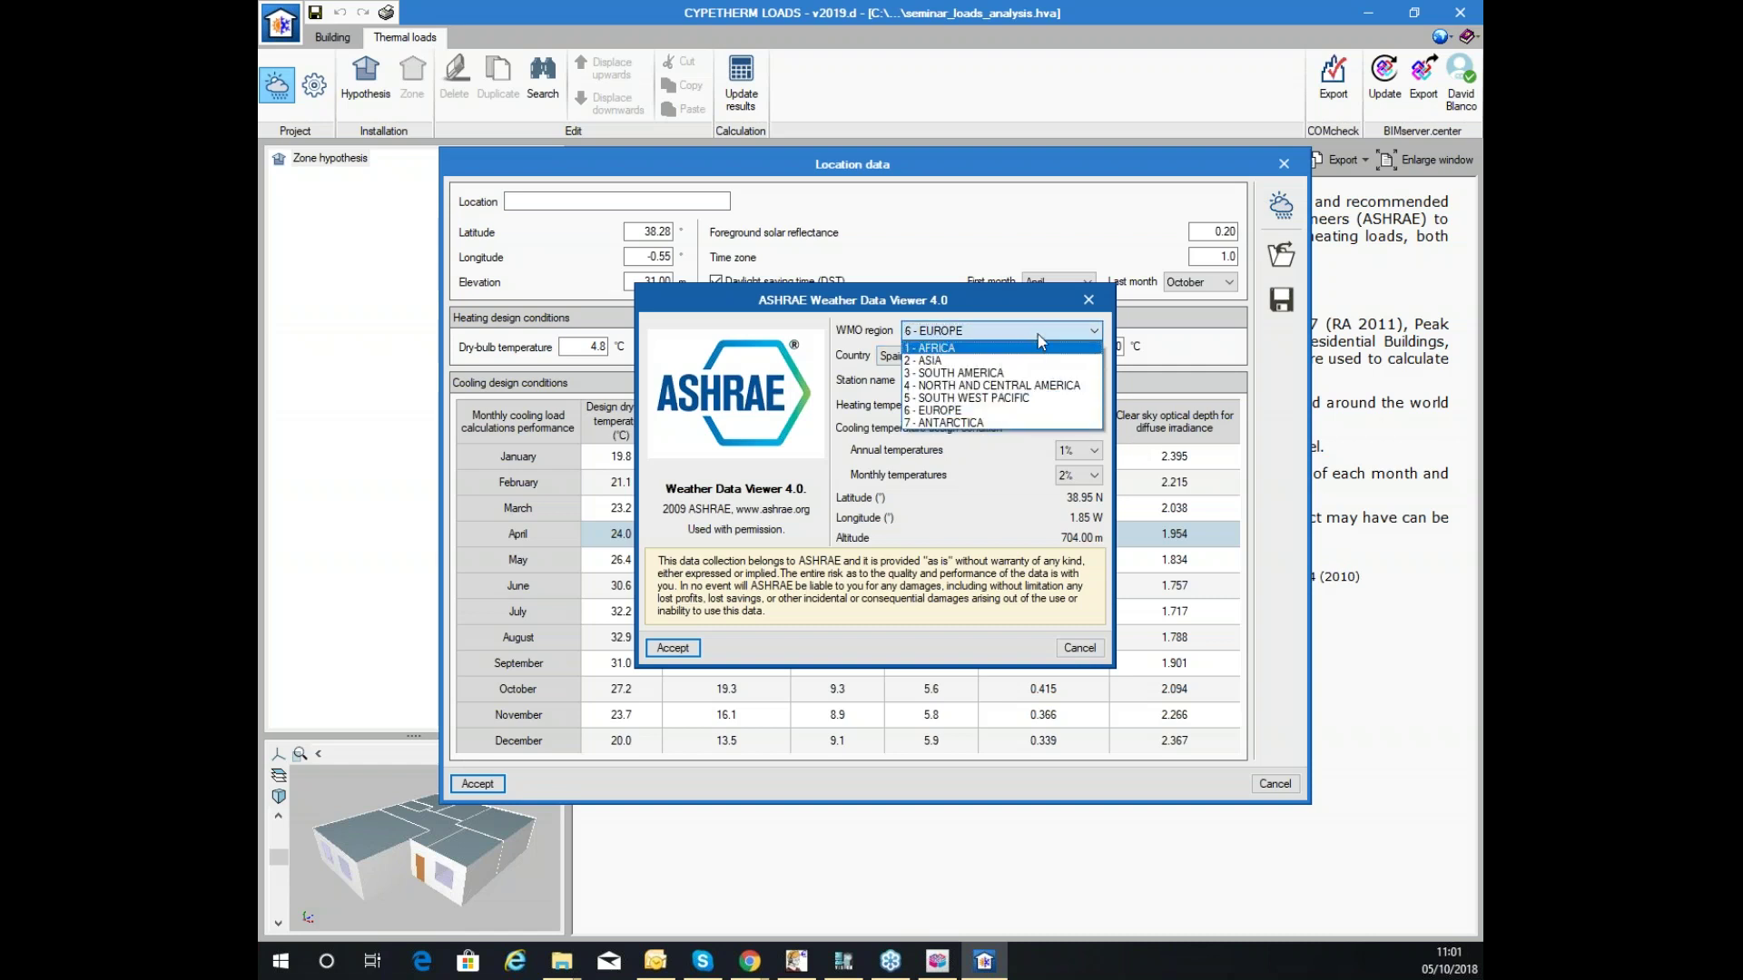
left_click(985, 362)
left_click(997, 363)
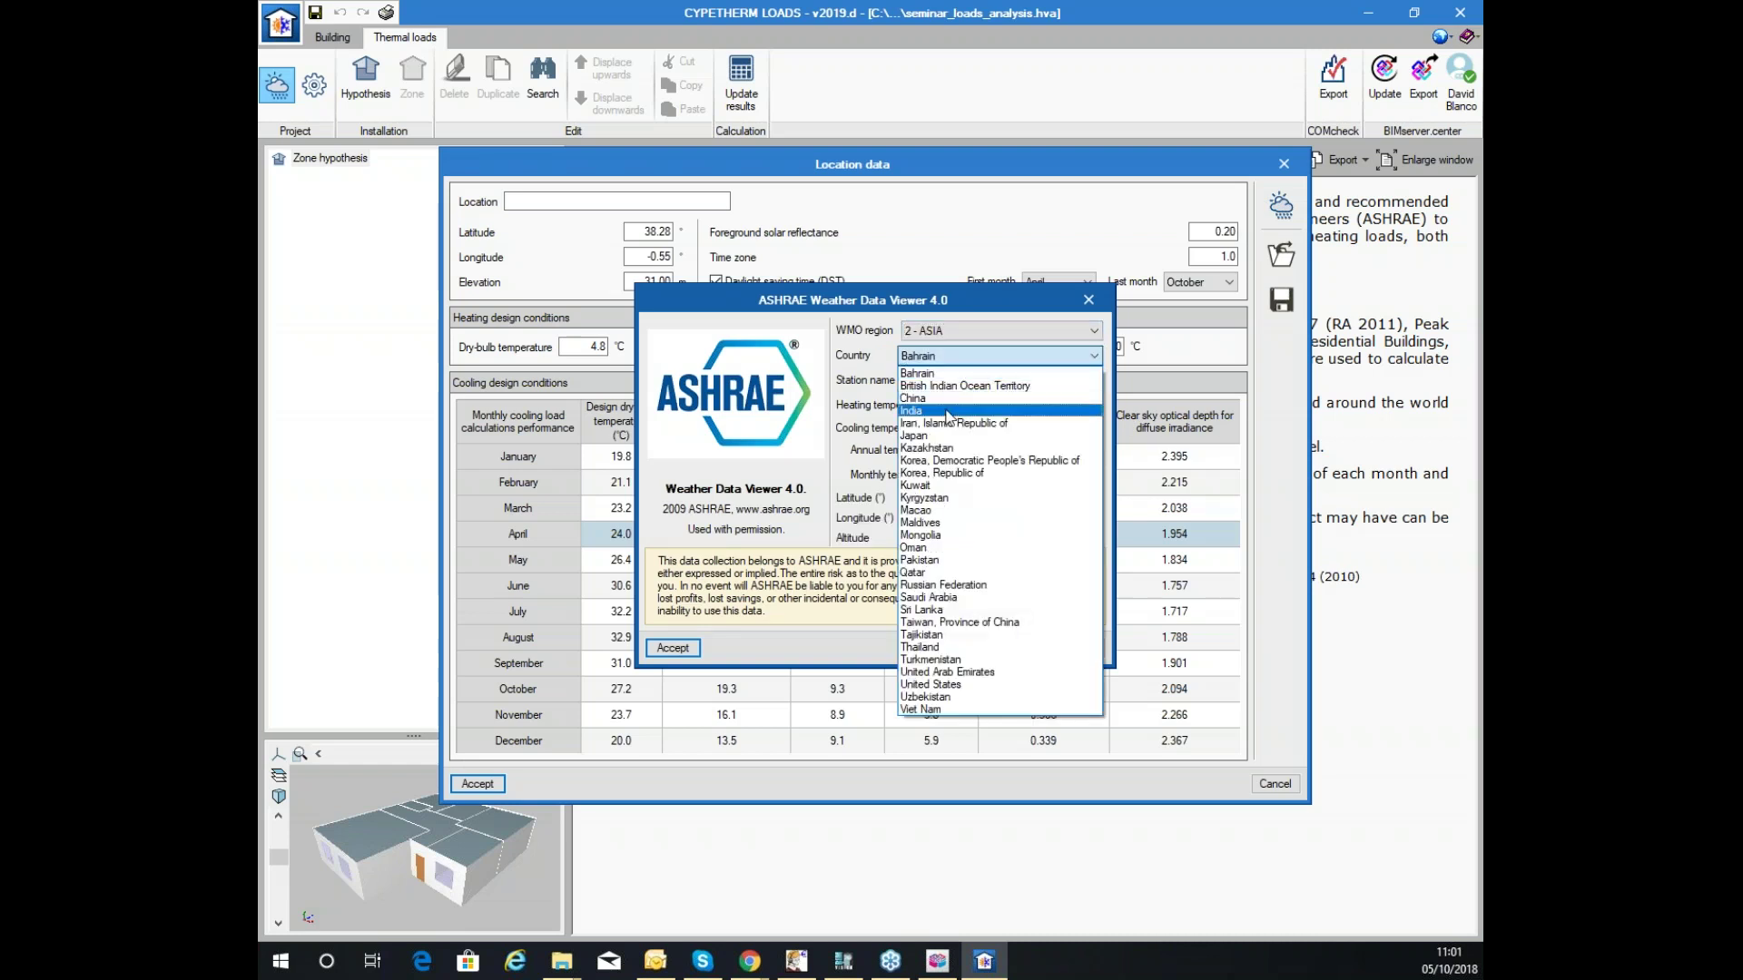
left_click(953, 414)
left_click(1018, 380)
left_click(990, 444)
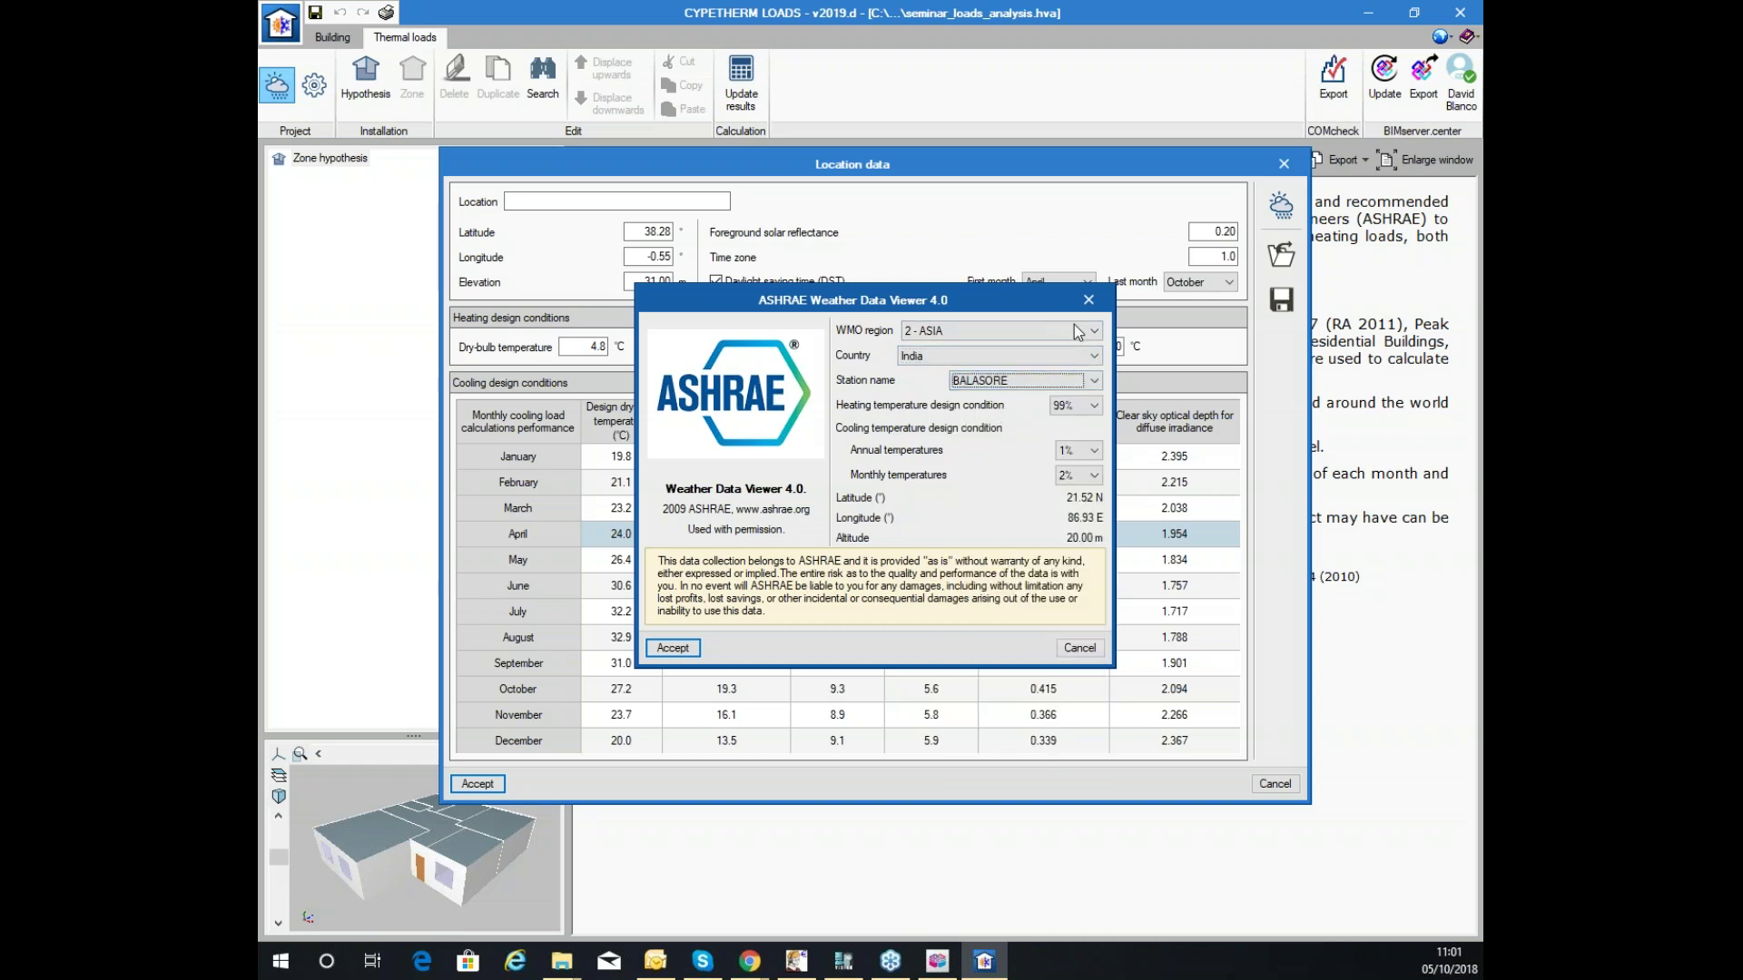
left_click(1046, 381)
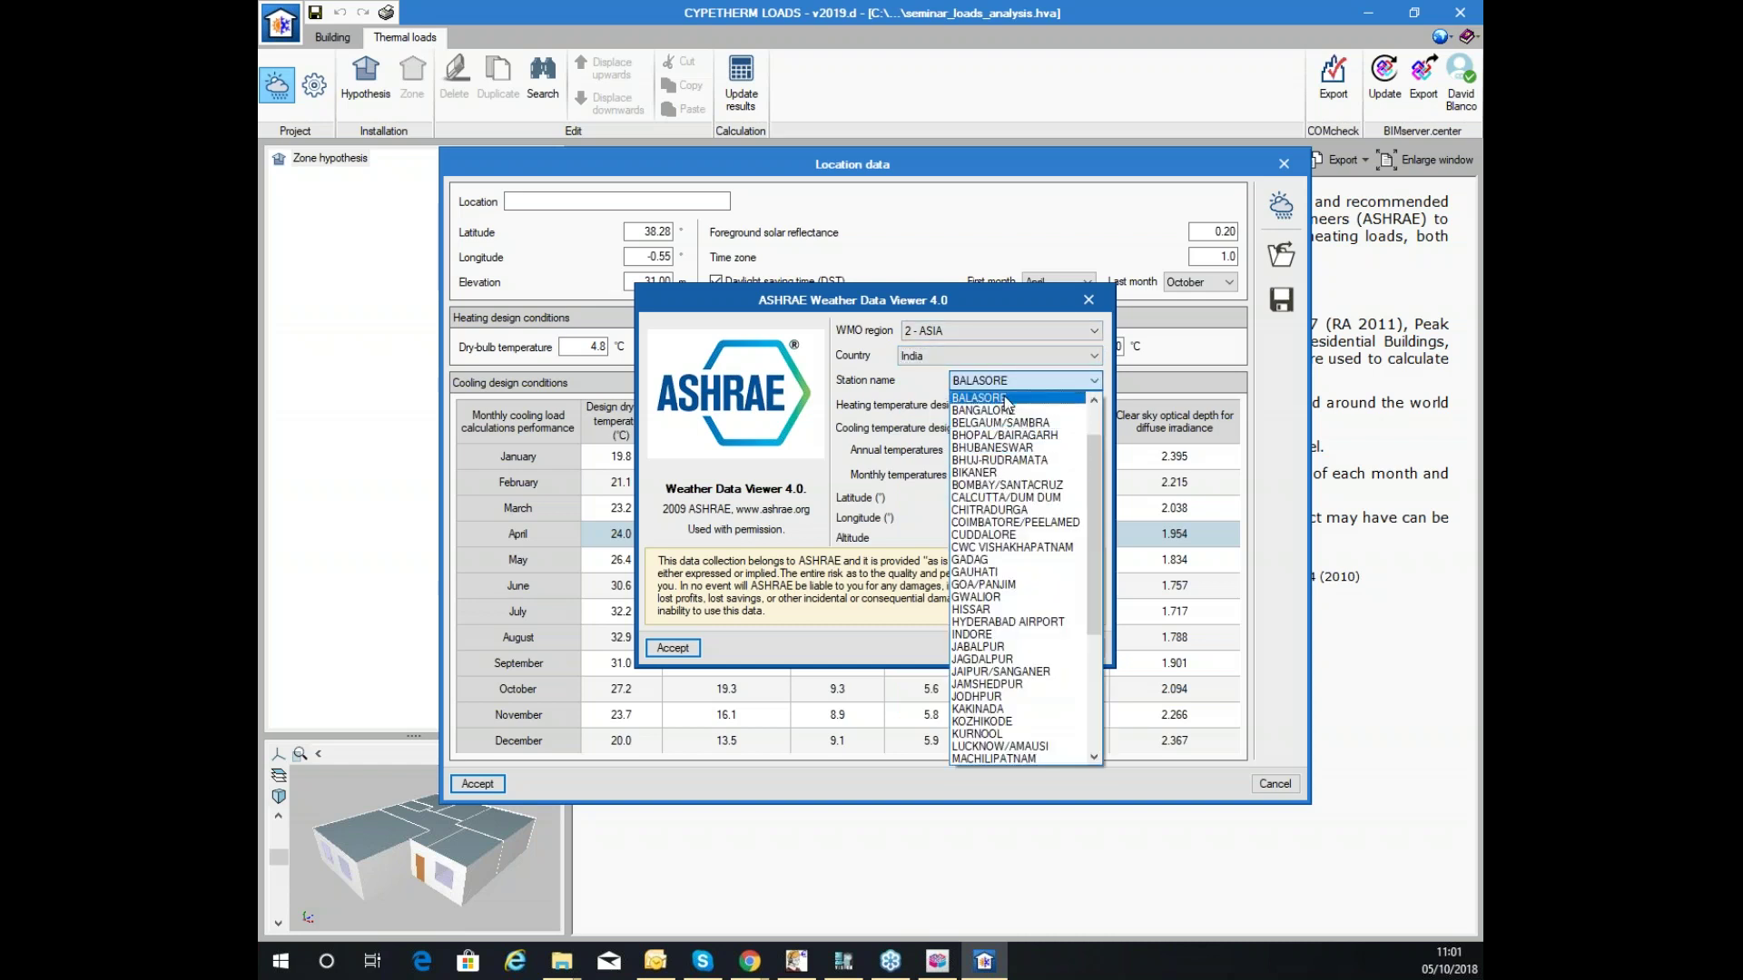
left_click(1015, 411)
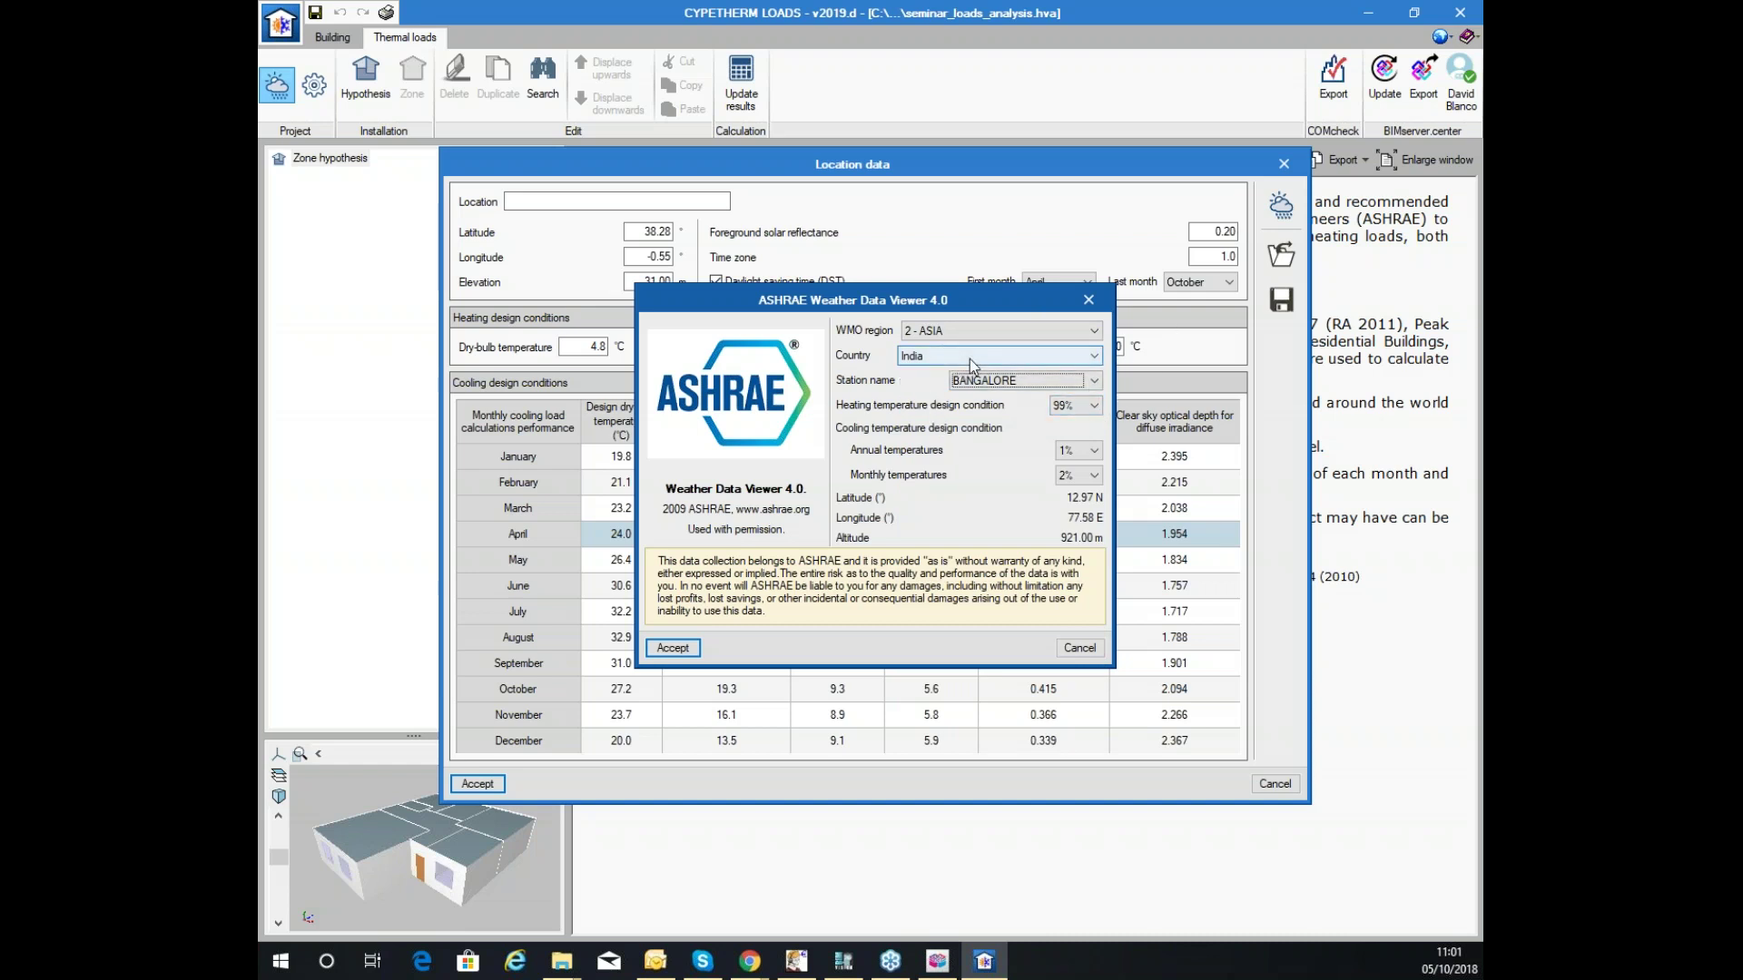
left_click(677, 649)
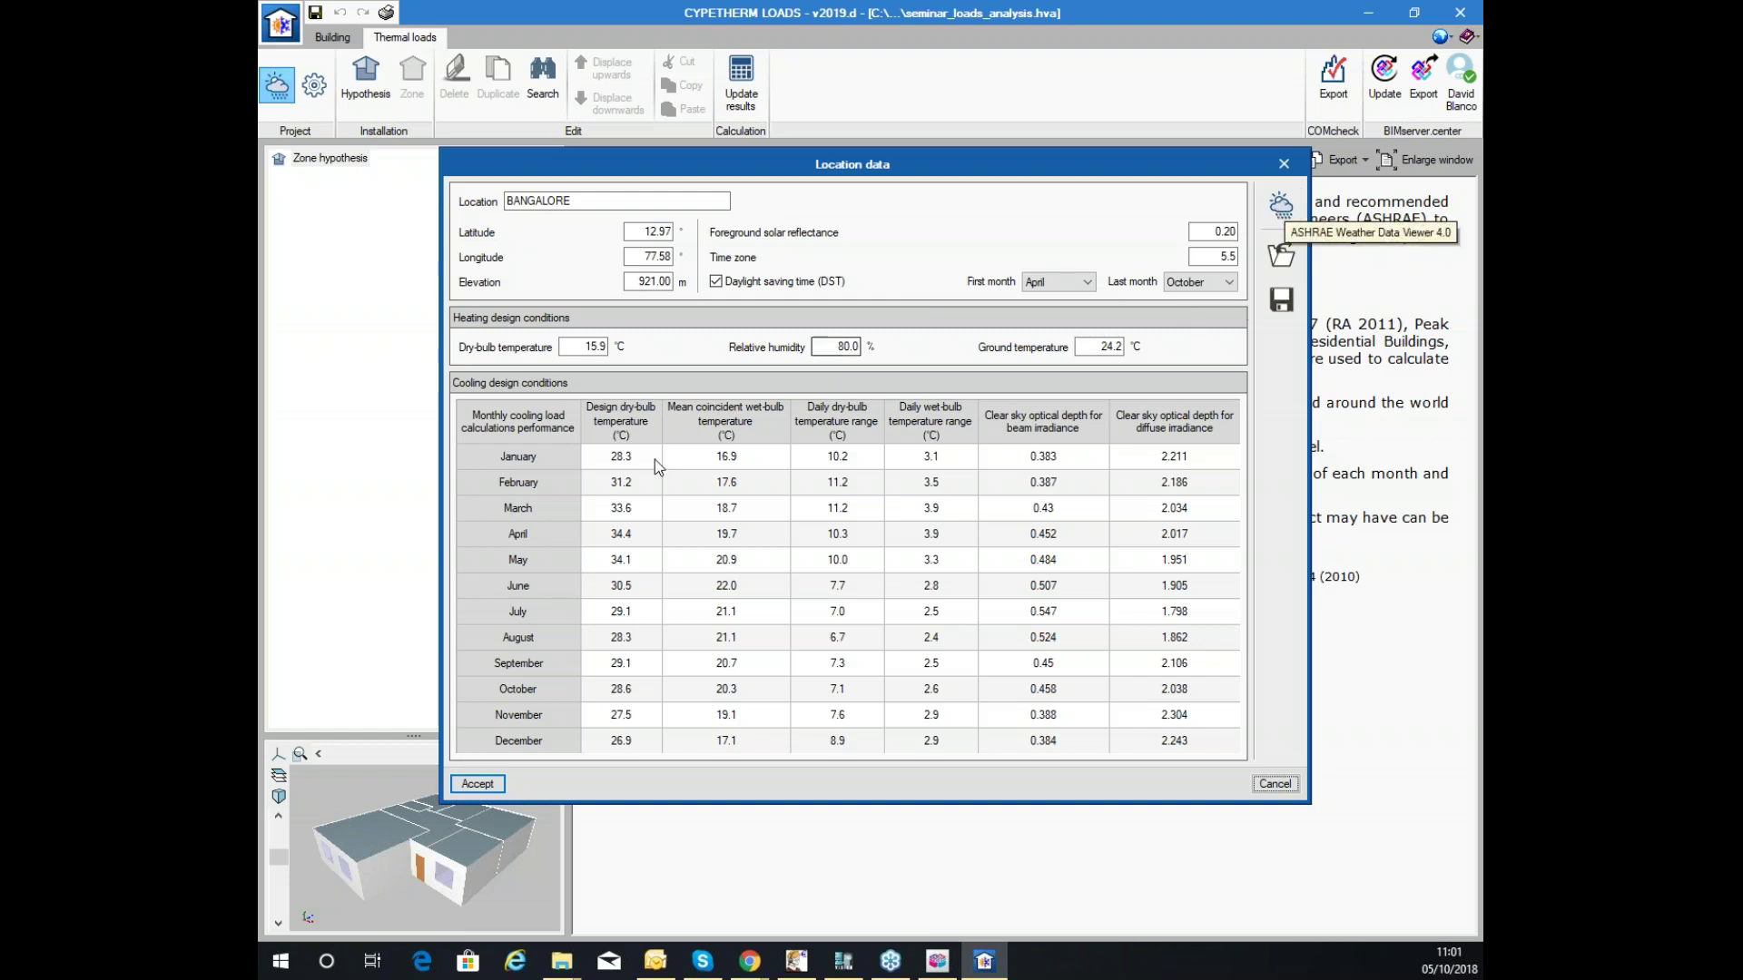
left_click(831, 507)
left_click(627, 586)
left_click(626, 482)
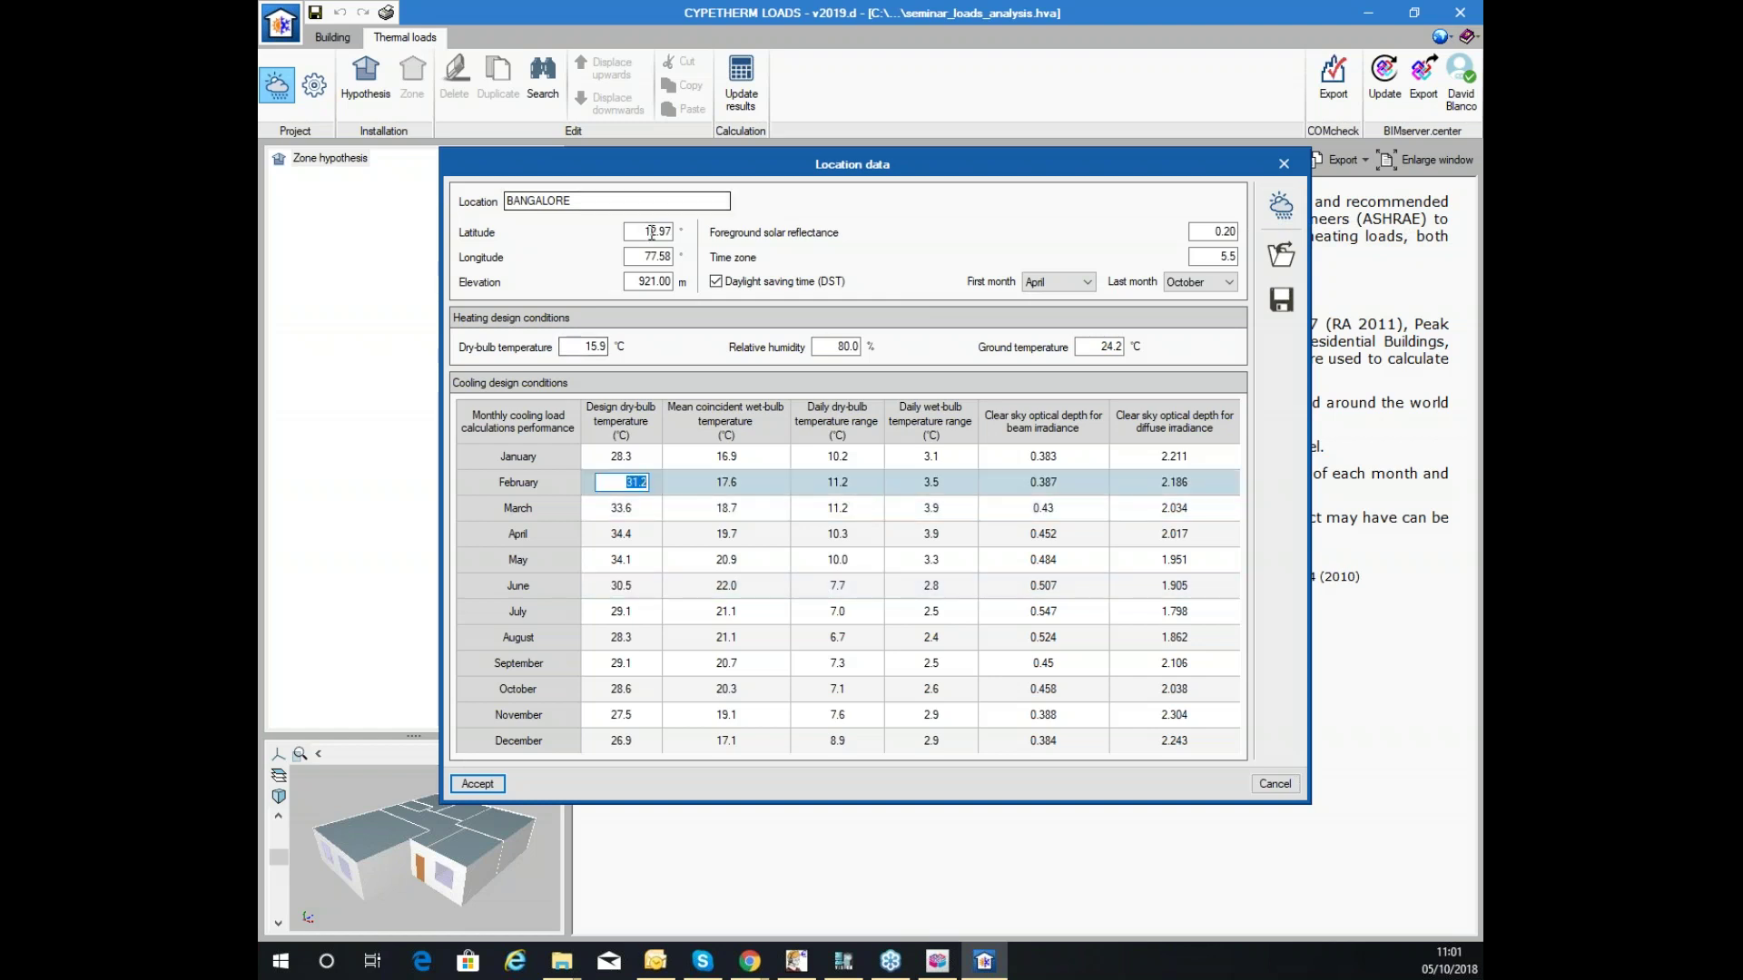
left_click(837, 559)
left_click(930, 637)
left_click(1044, 689)
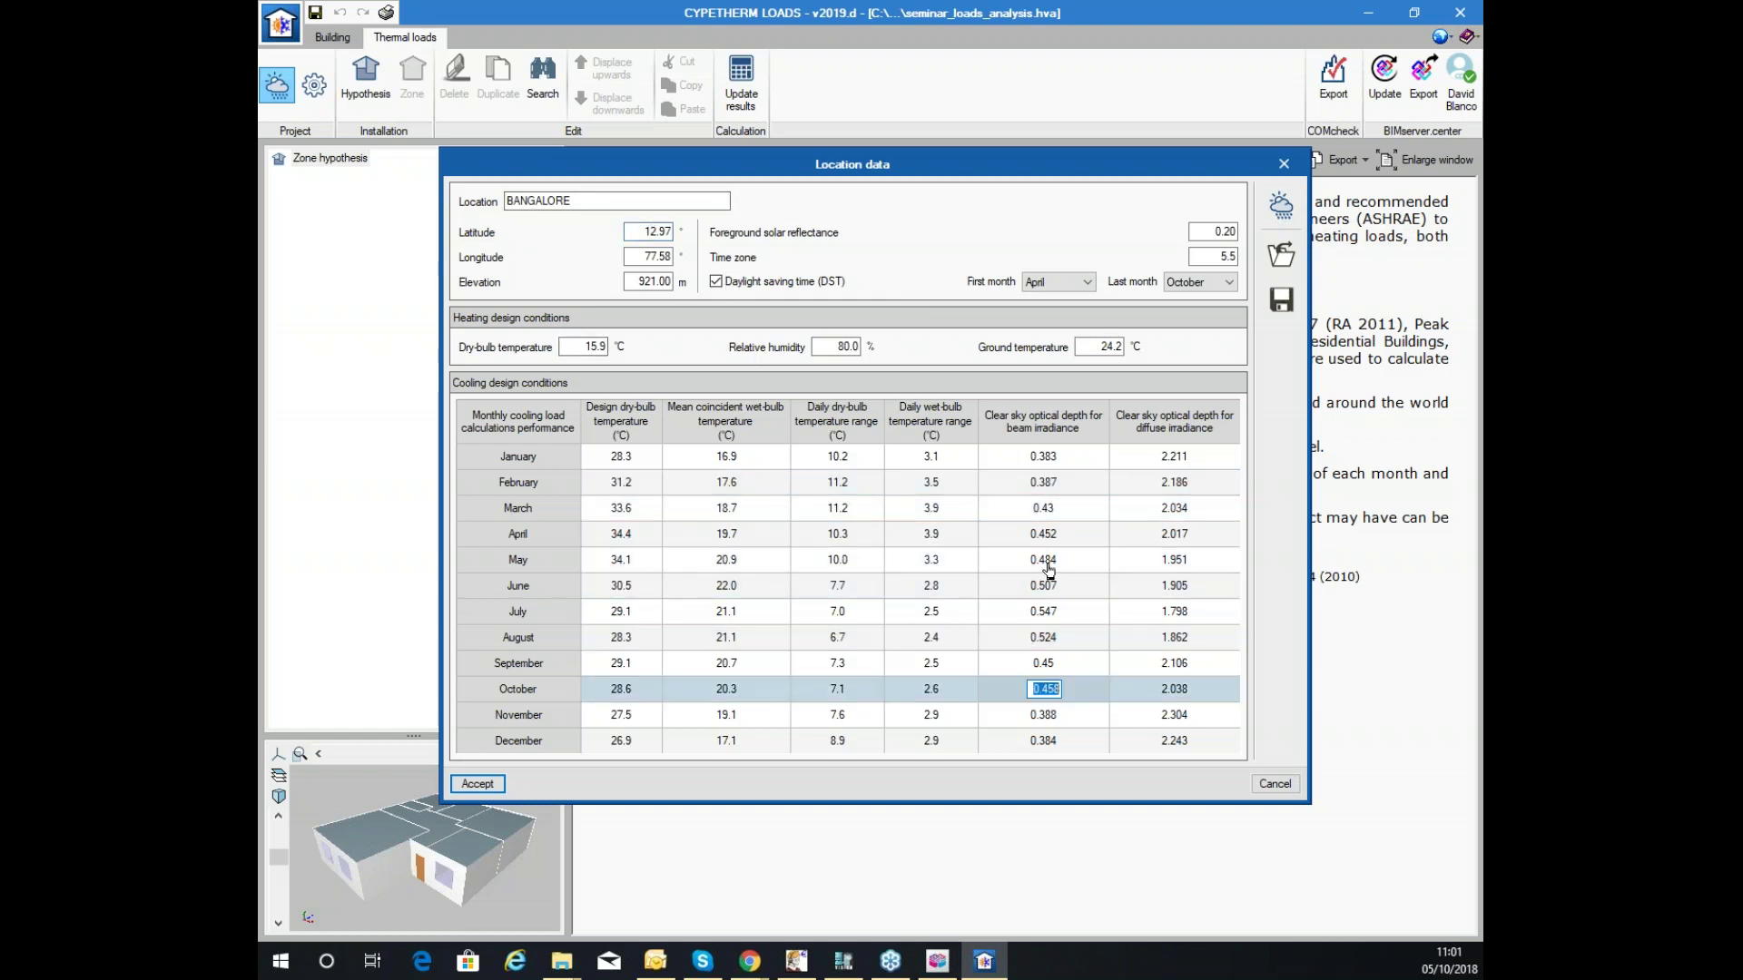
left_click(1049, 563)
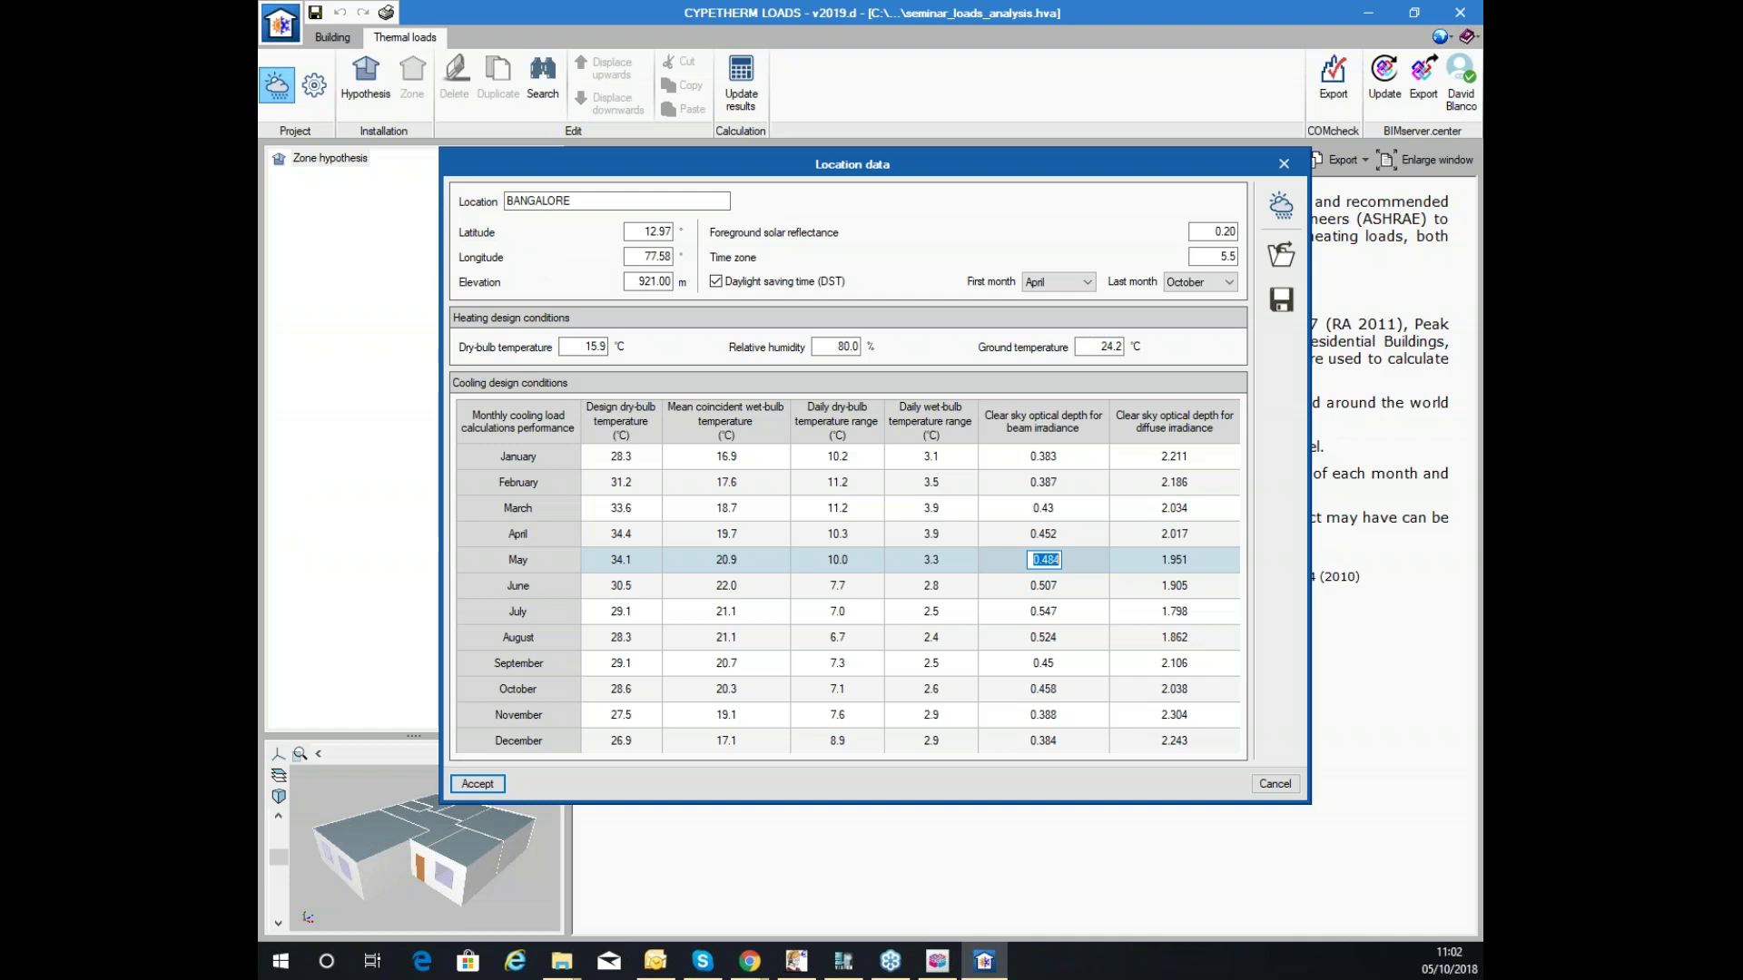
Check Bangalore's January, April, July, September and May design temperatures in the location data.
left_click(635, 461)
left_click(636, 535)
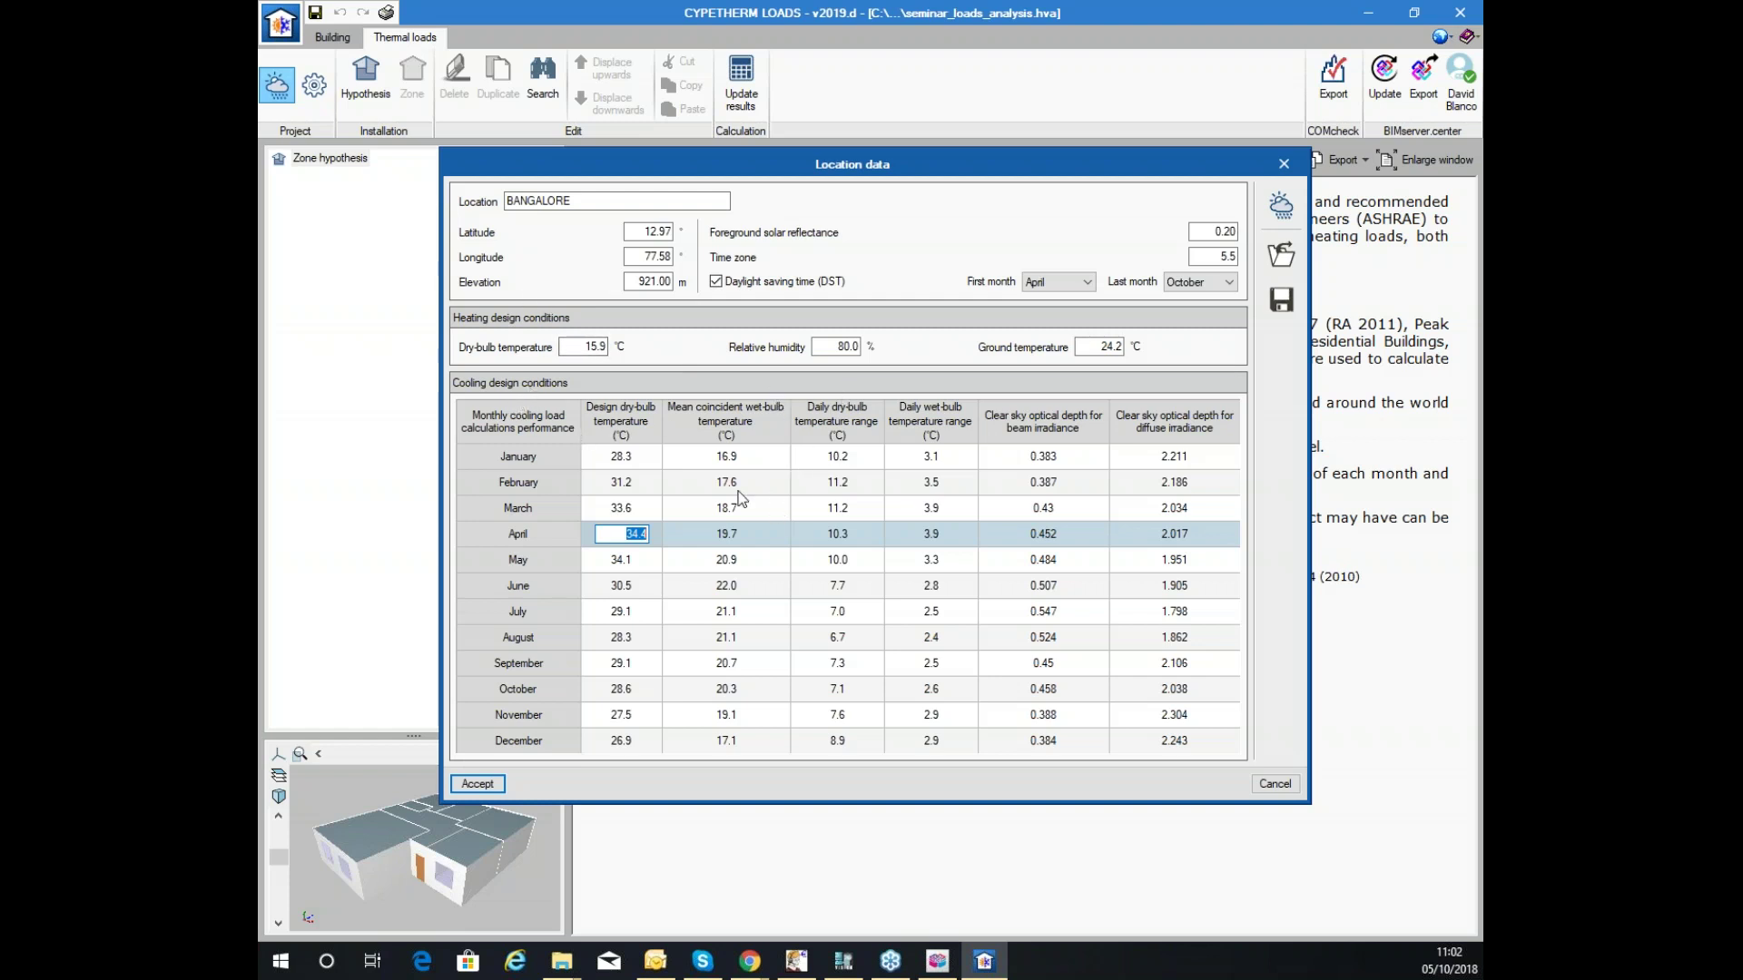
left_click(726, 611)
left_click(726, 663)
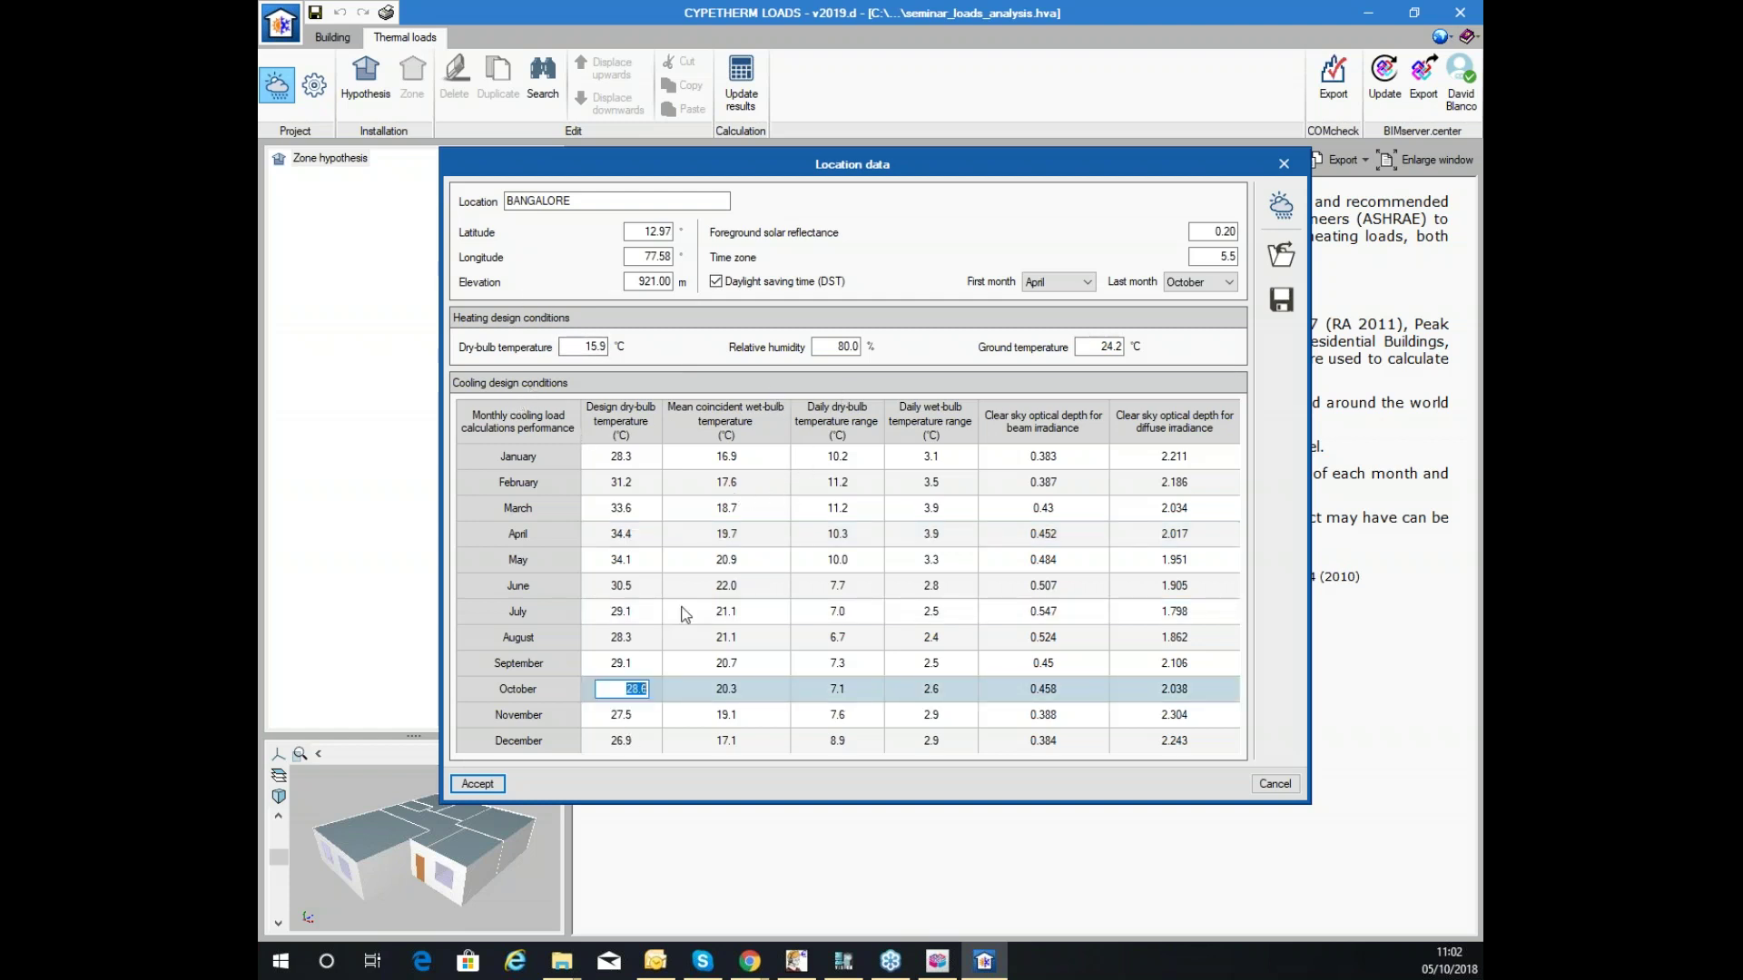
left_click(727, 559)
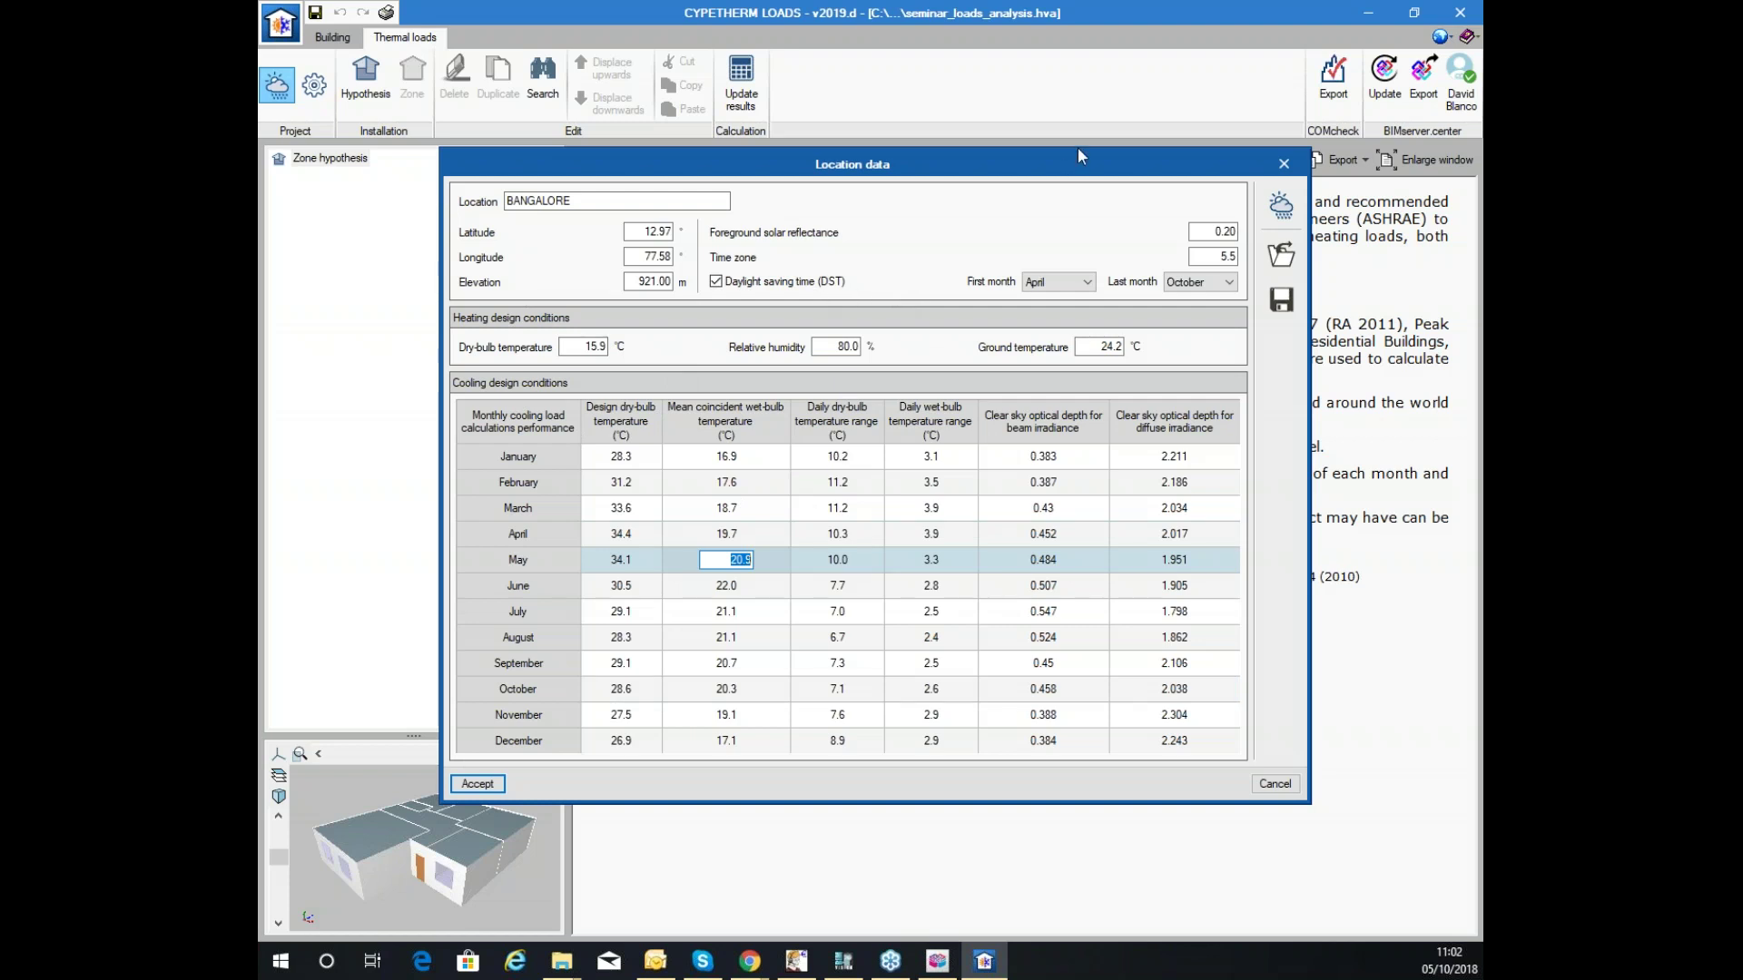
Dismiss the ASHRAE viewer, check the June and August wet-bulb ranges, then cancel the location data.
left_click(1281, 205)
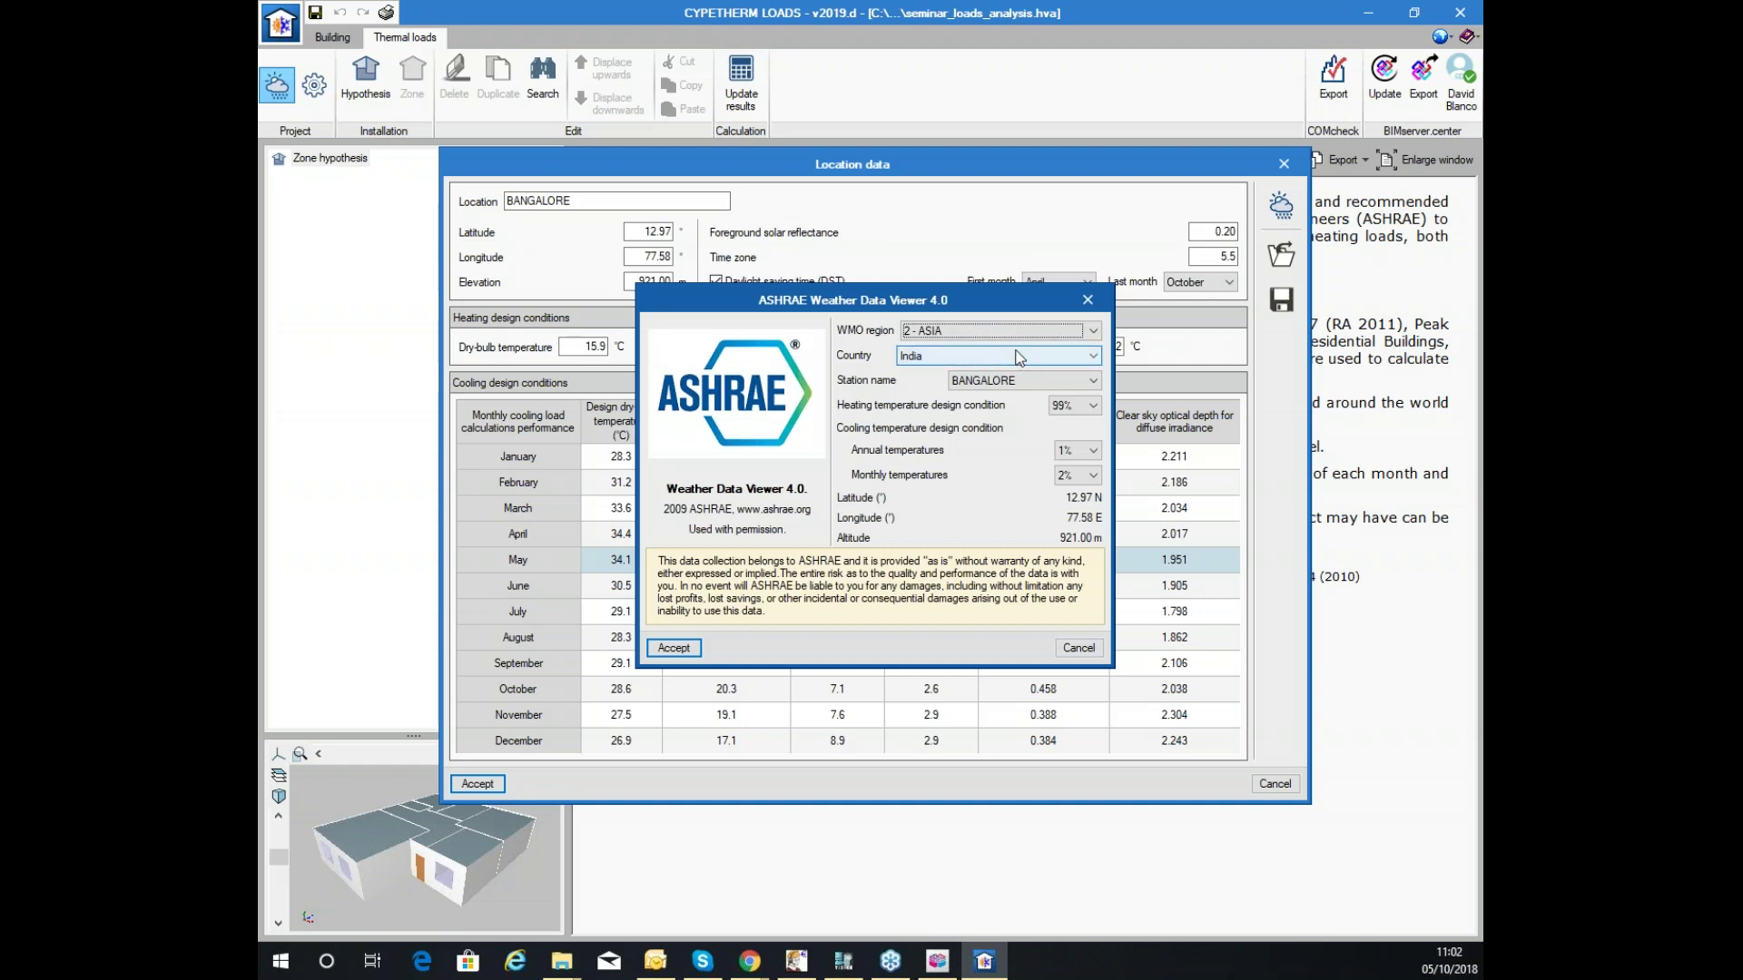
left_click(1082, 646)
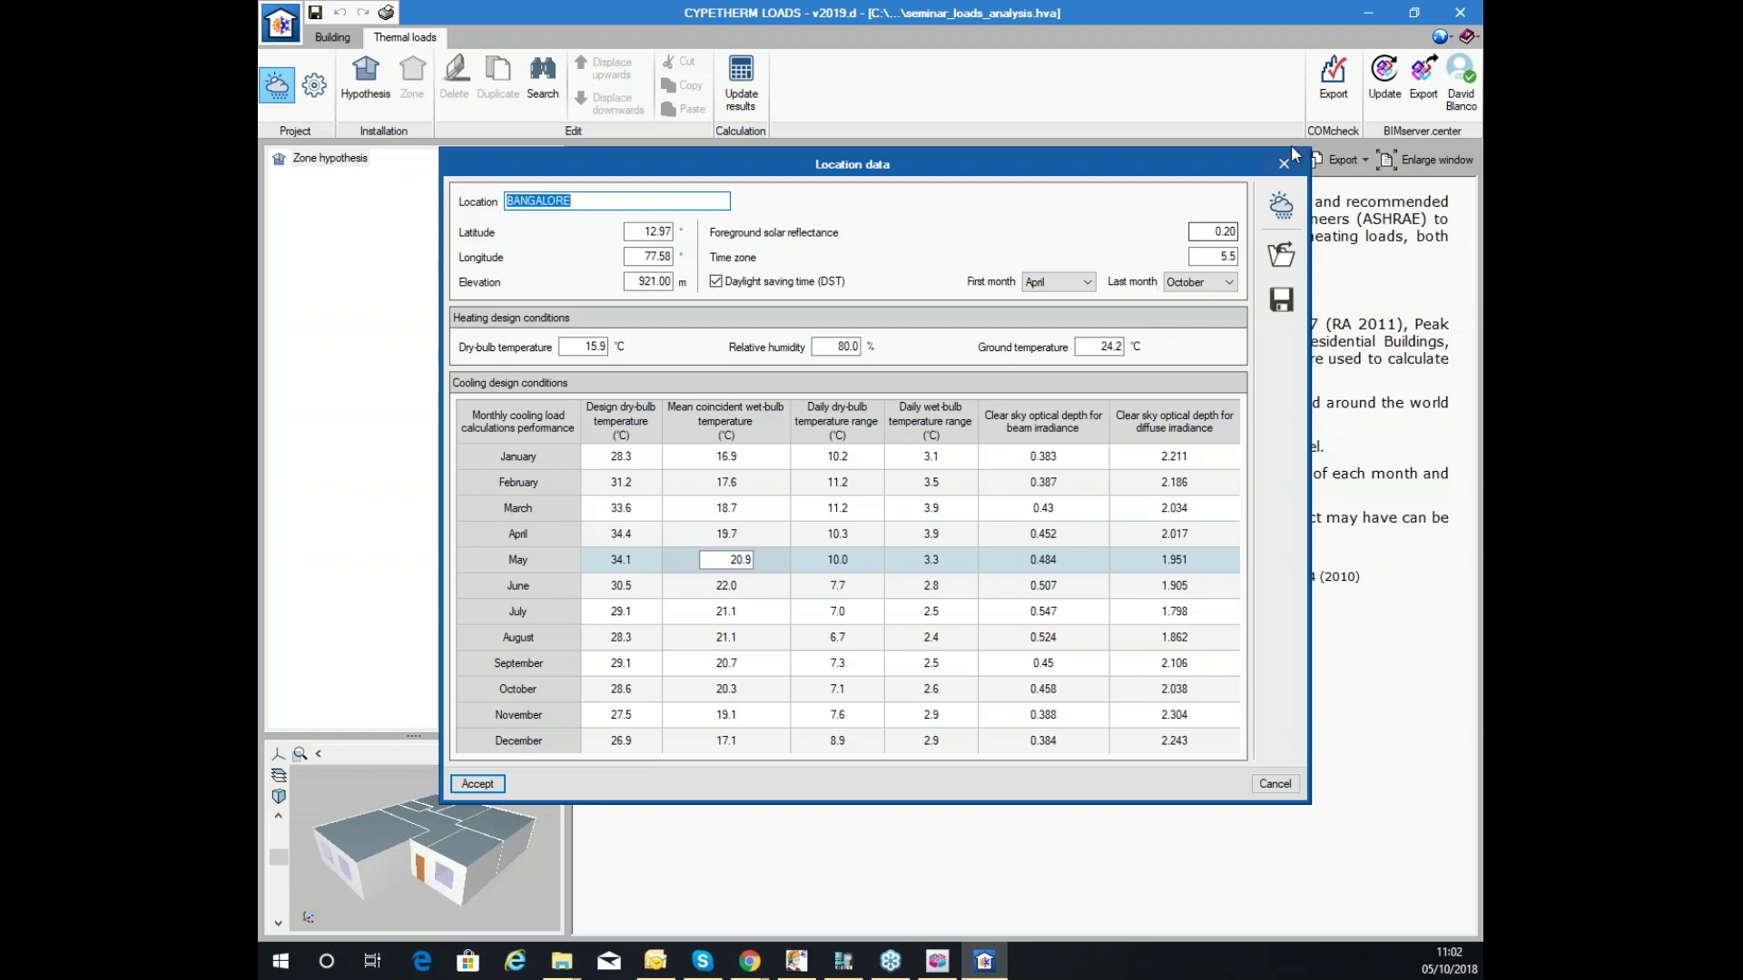
left_click(920, 589)
left_click(899, 641)
left_click(764, 558)
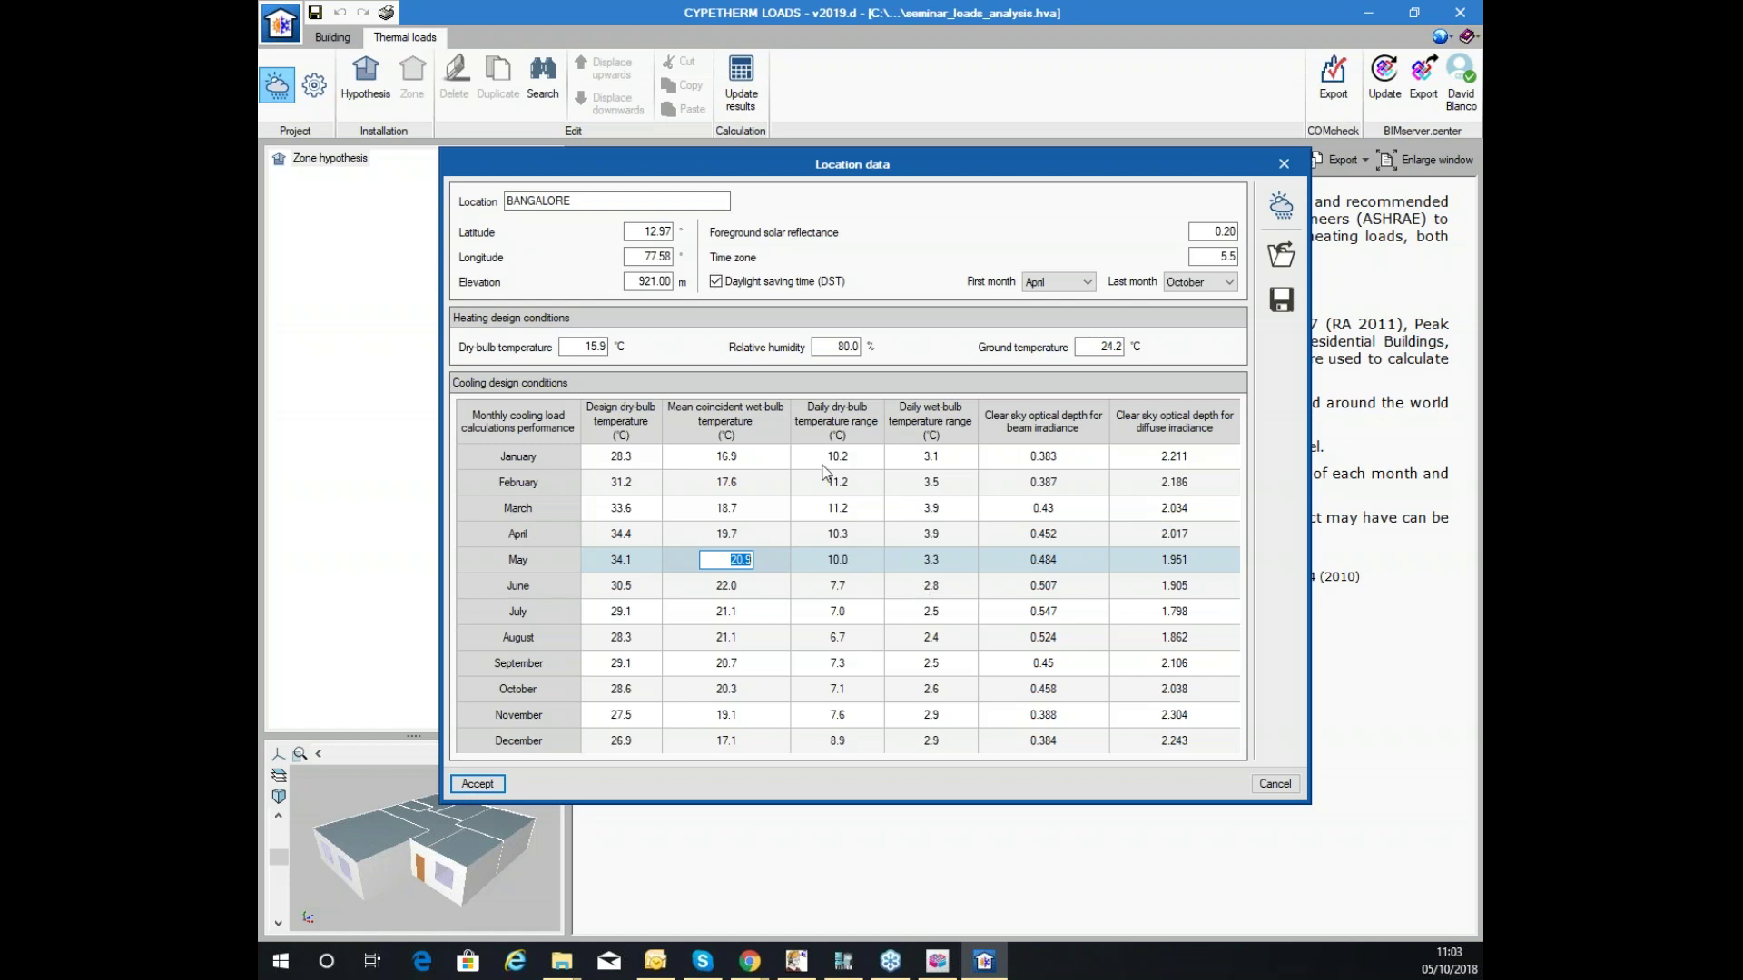
left_click(1276, 784)
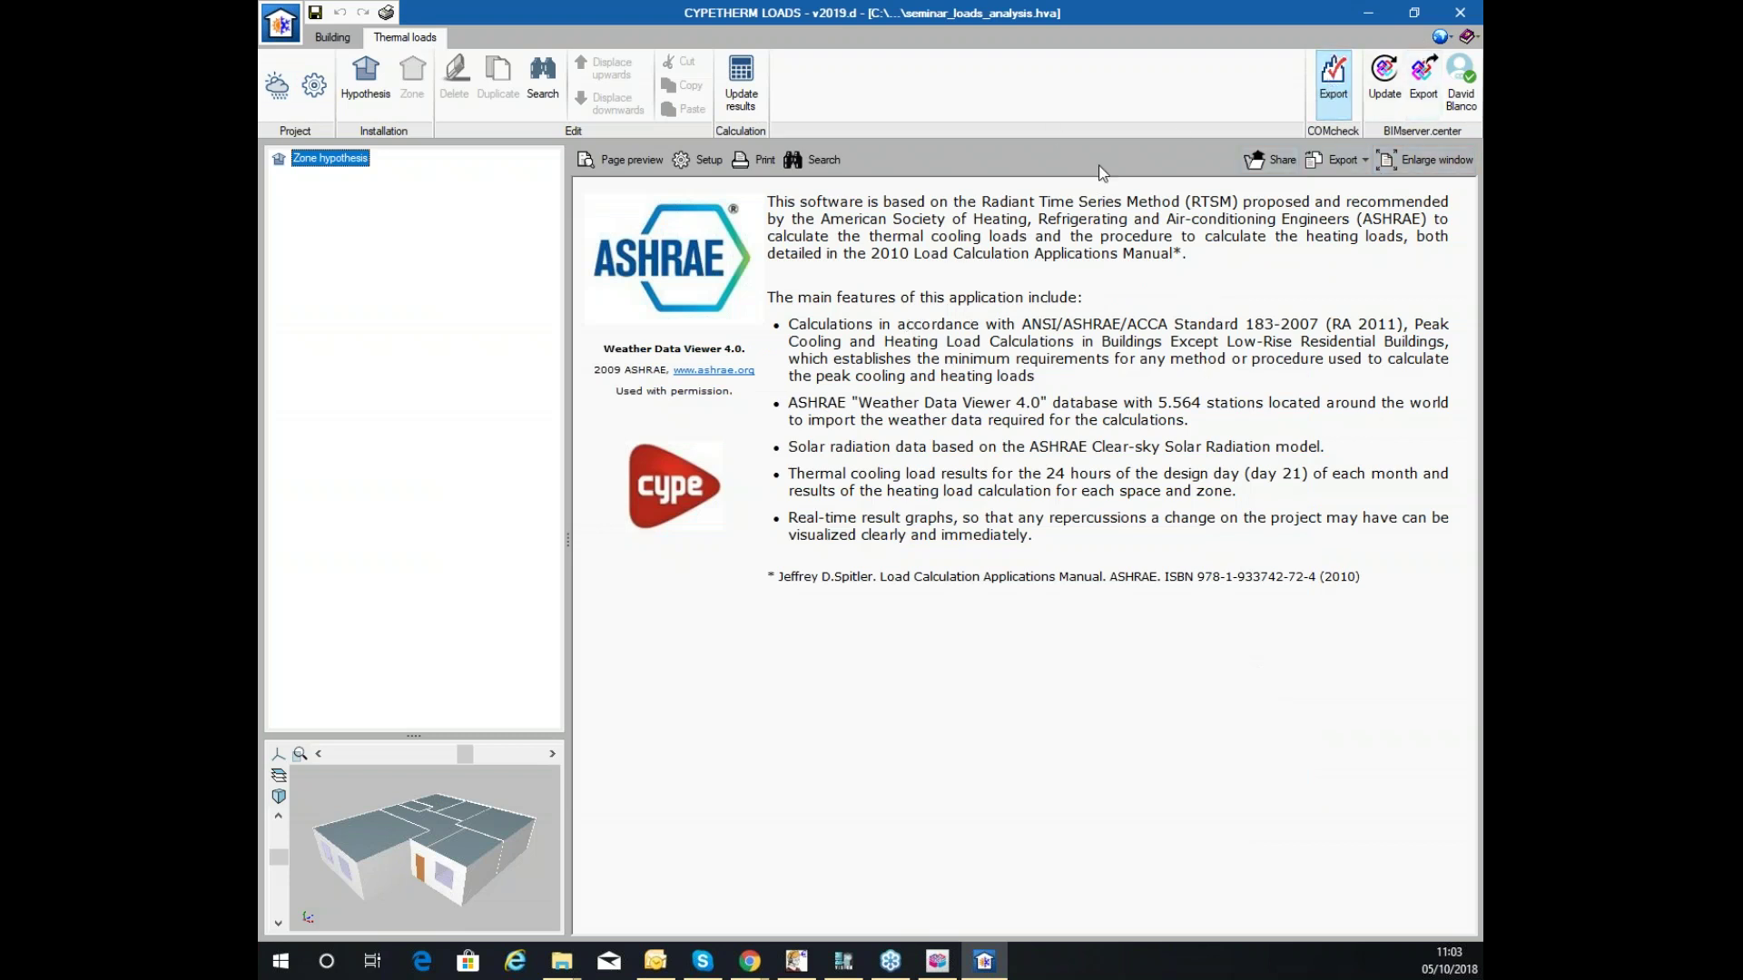
Assign the ASHRAE station 2 - ASIA, India, BANGALORE to the project location and confirm.
left_click(277, 84)
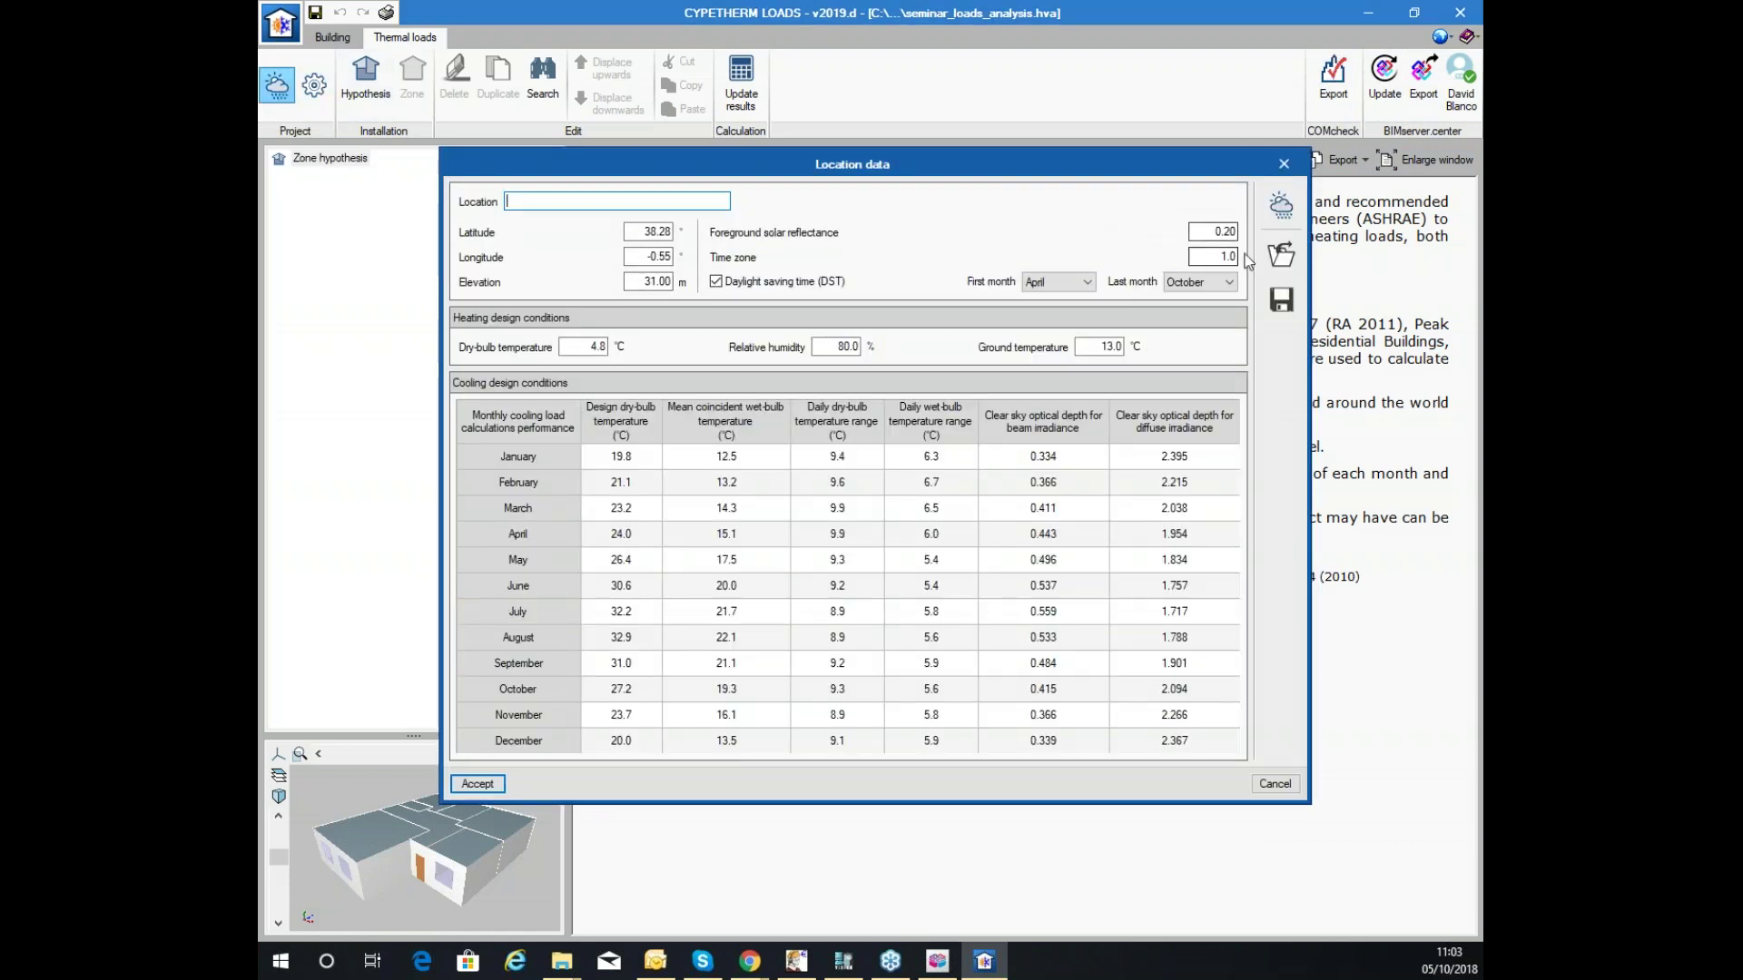
left_click(1281, 205)
left_click(919, 330)
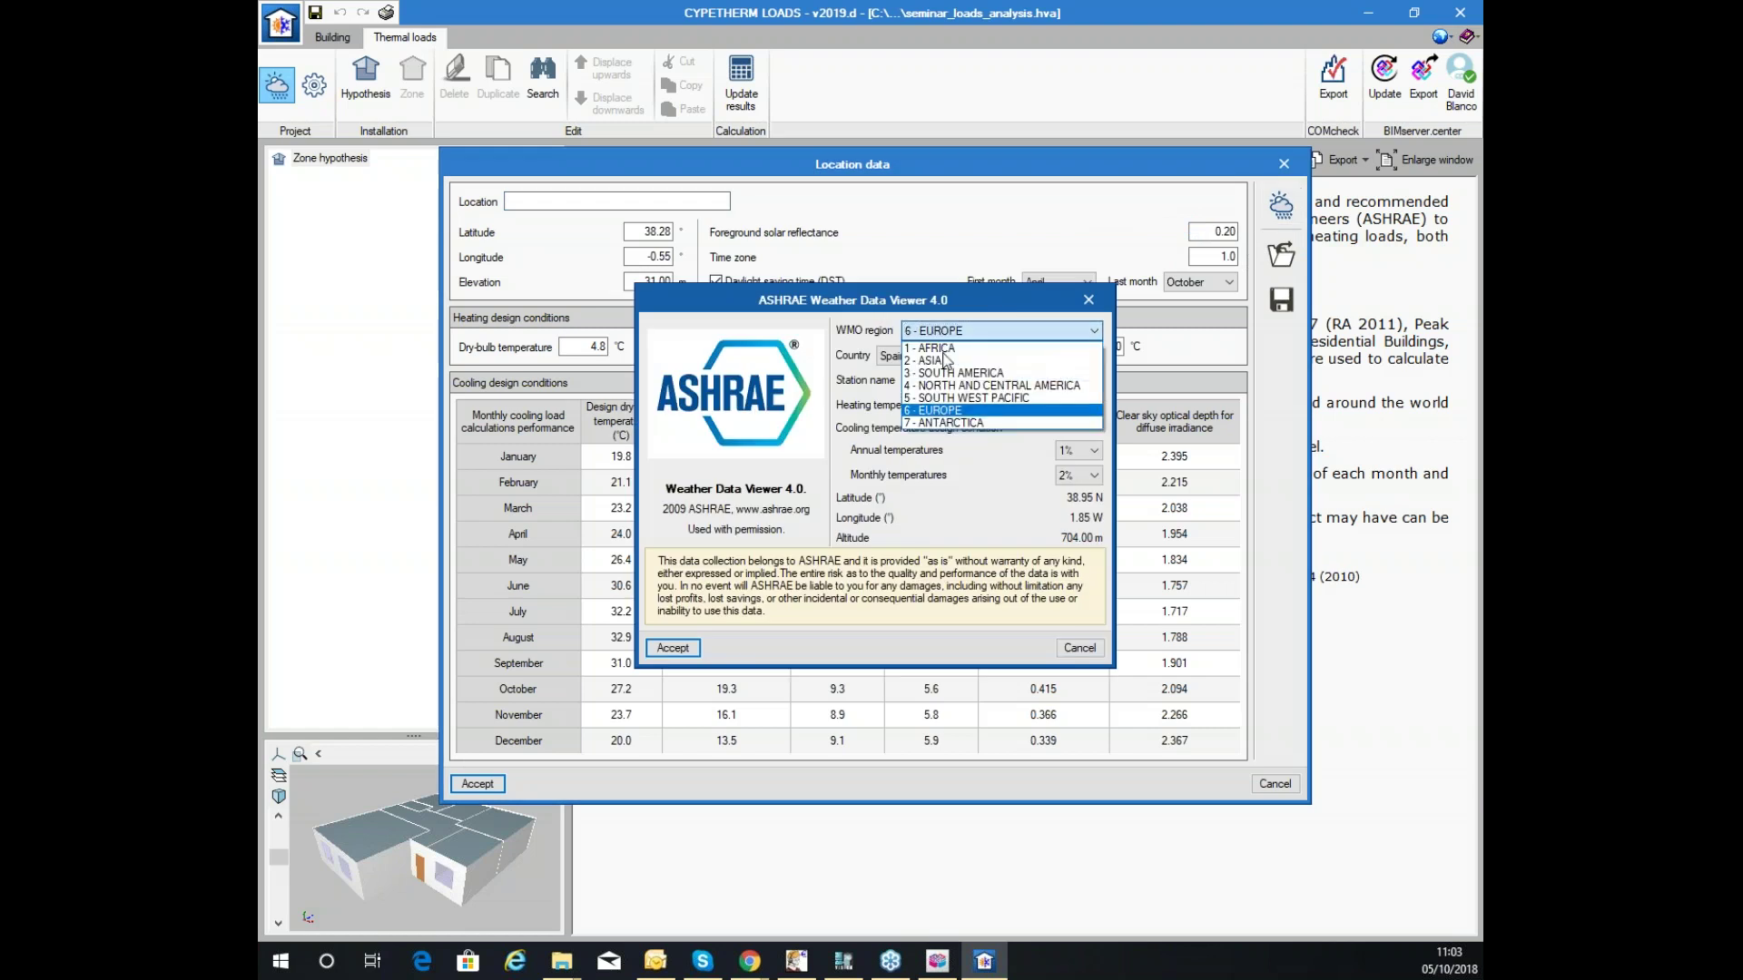
left_click(954, 356)
left_click(949, 356)
scroll(949, 381, "up", 5)
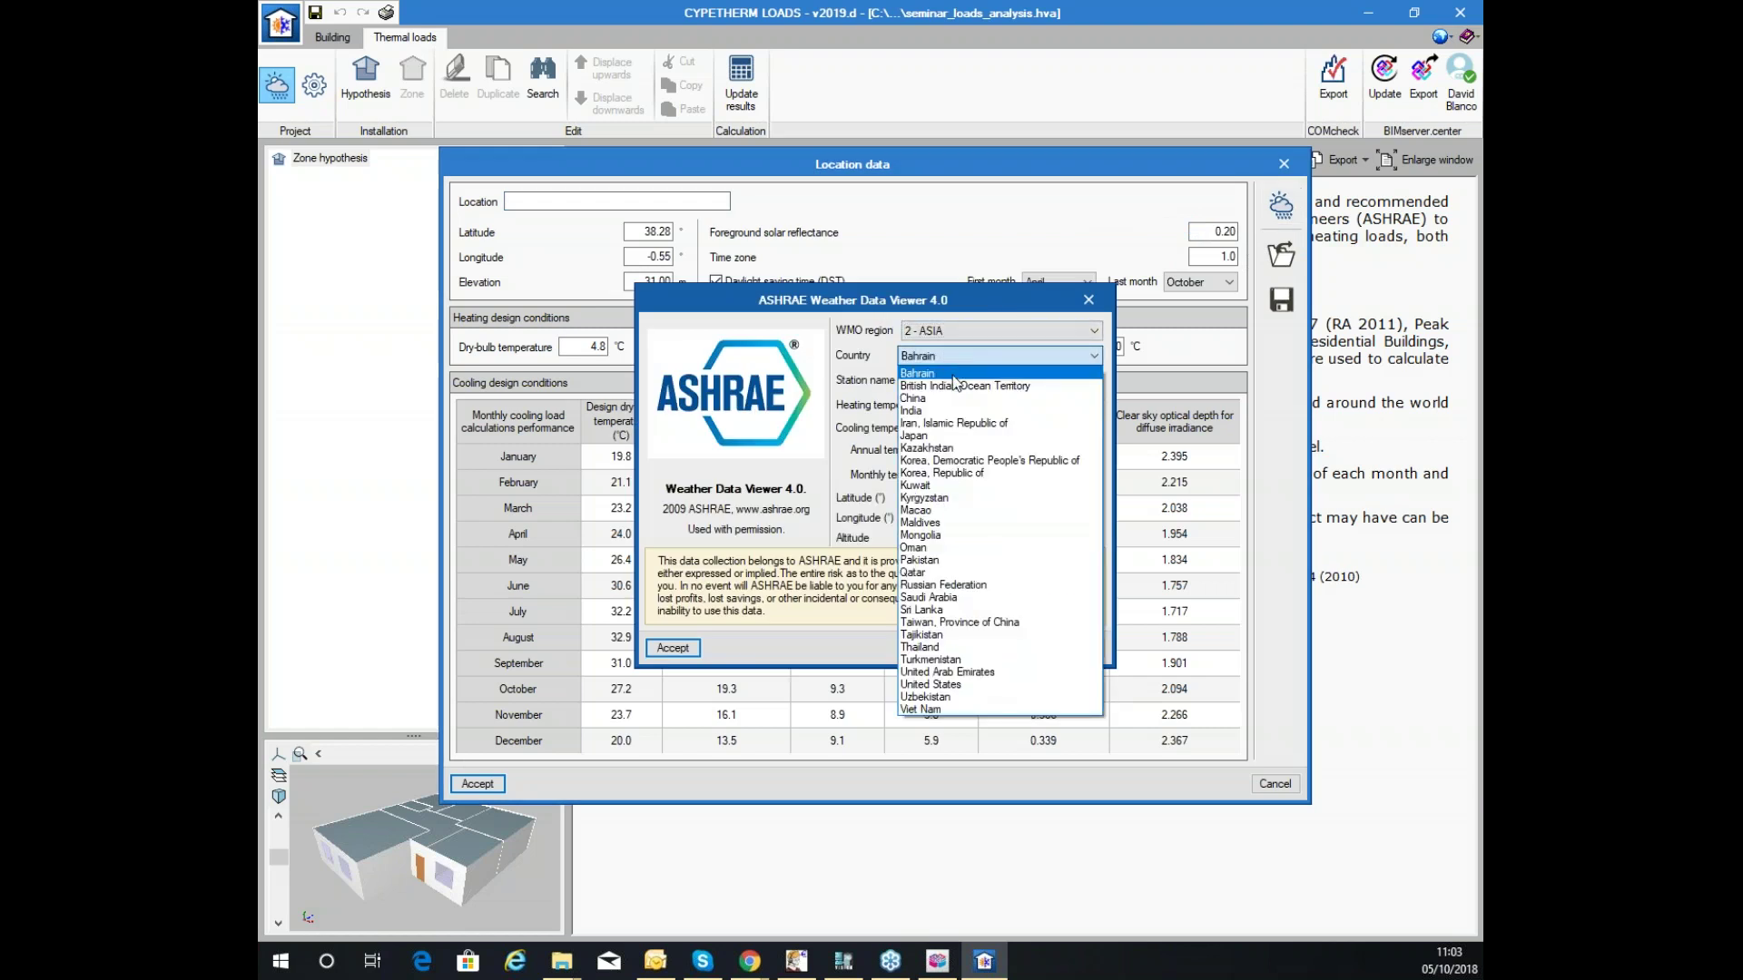
left_click(972, 400)
left_click(988, 379)
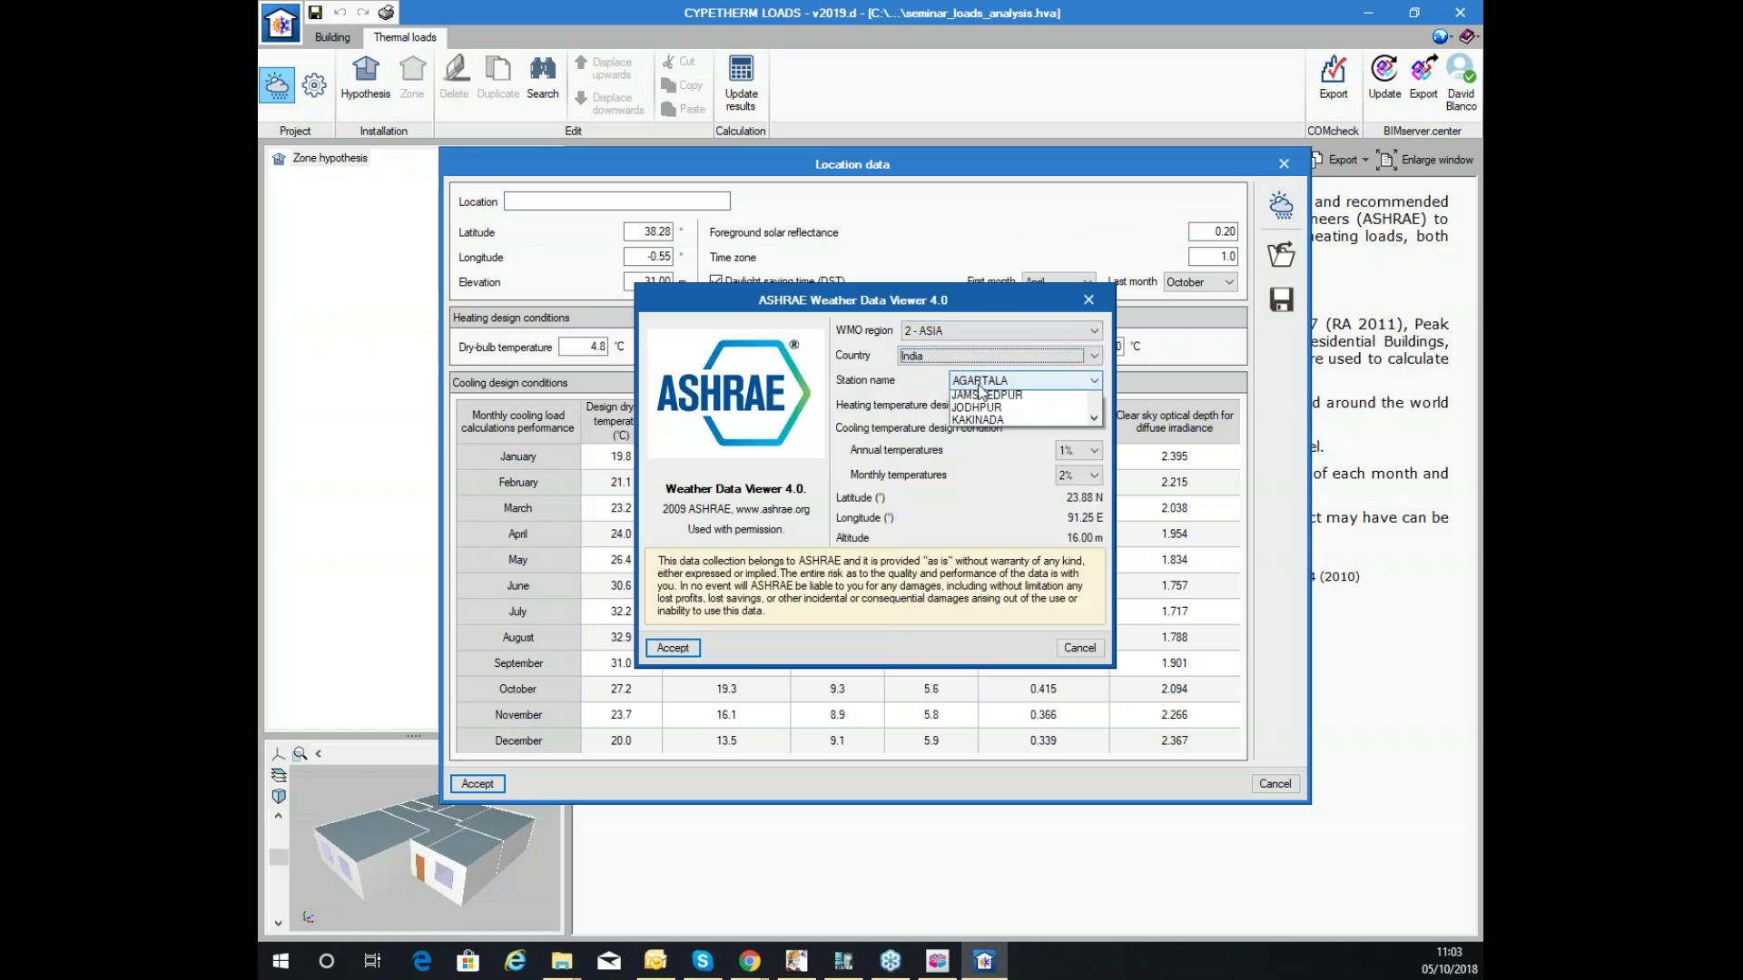
left_click(988, 461)
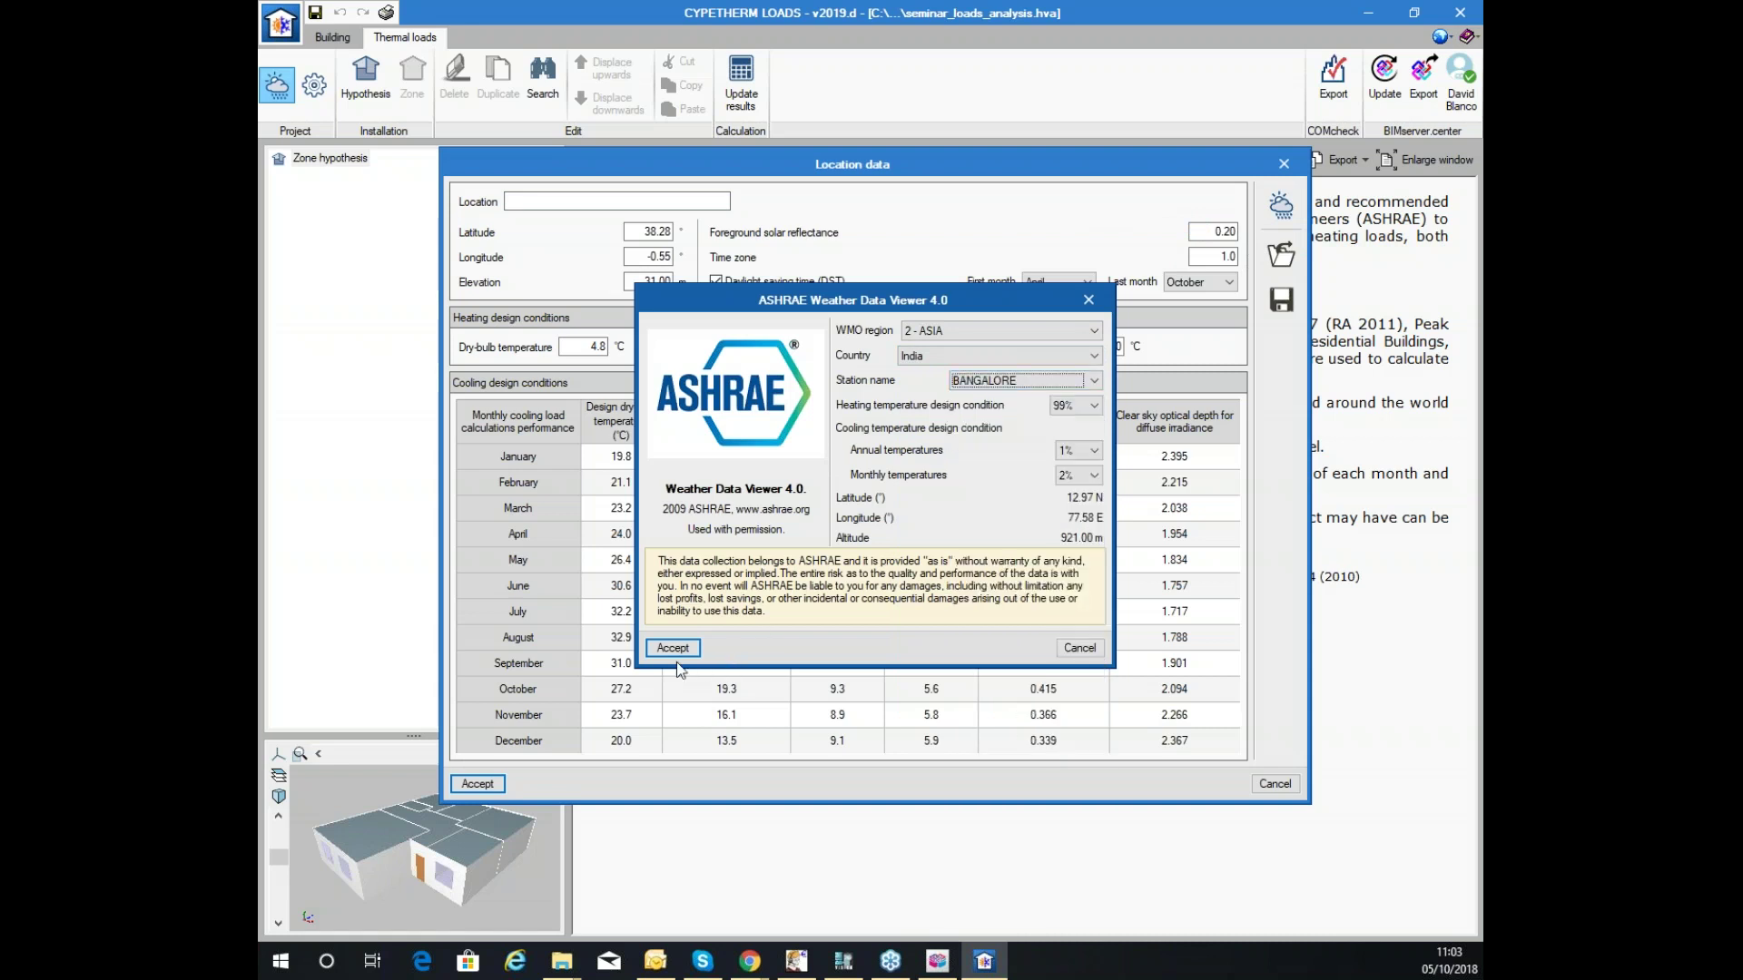
left_click(673, 647)
key("Return")
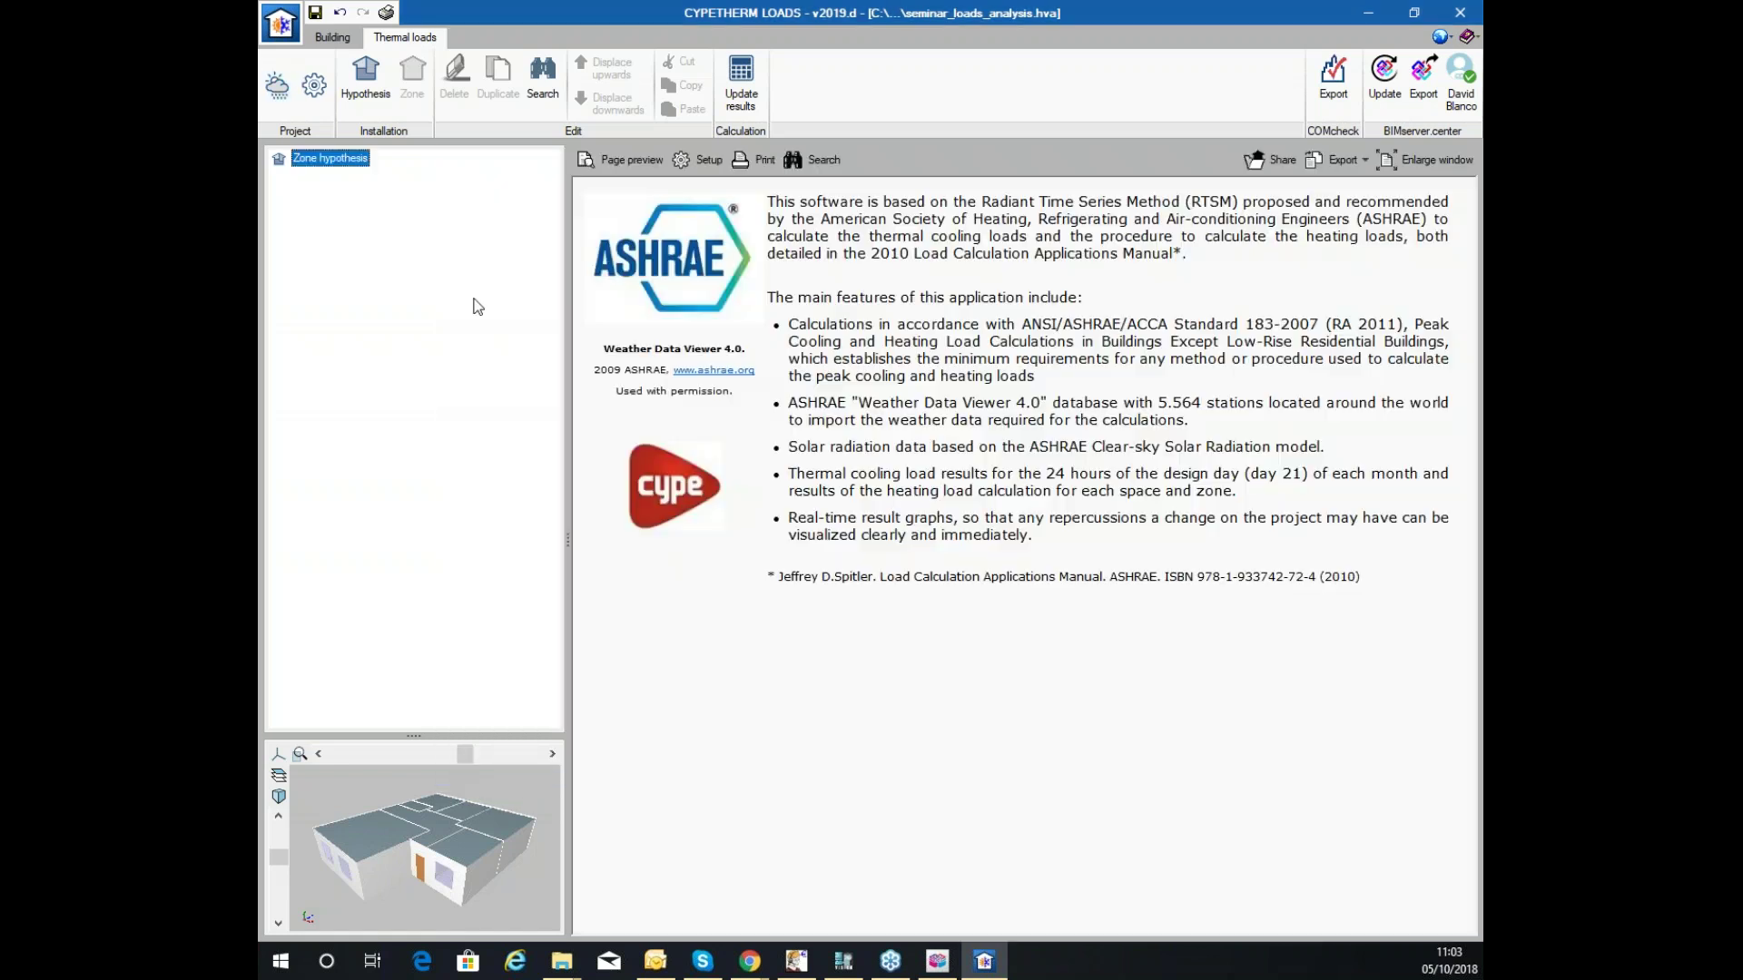
left_click(314, 84)
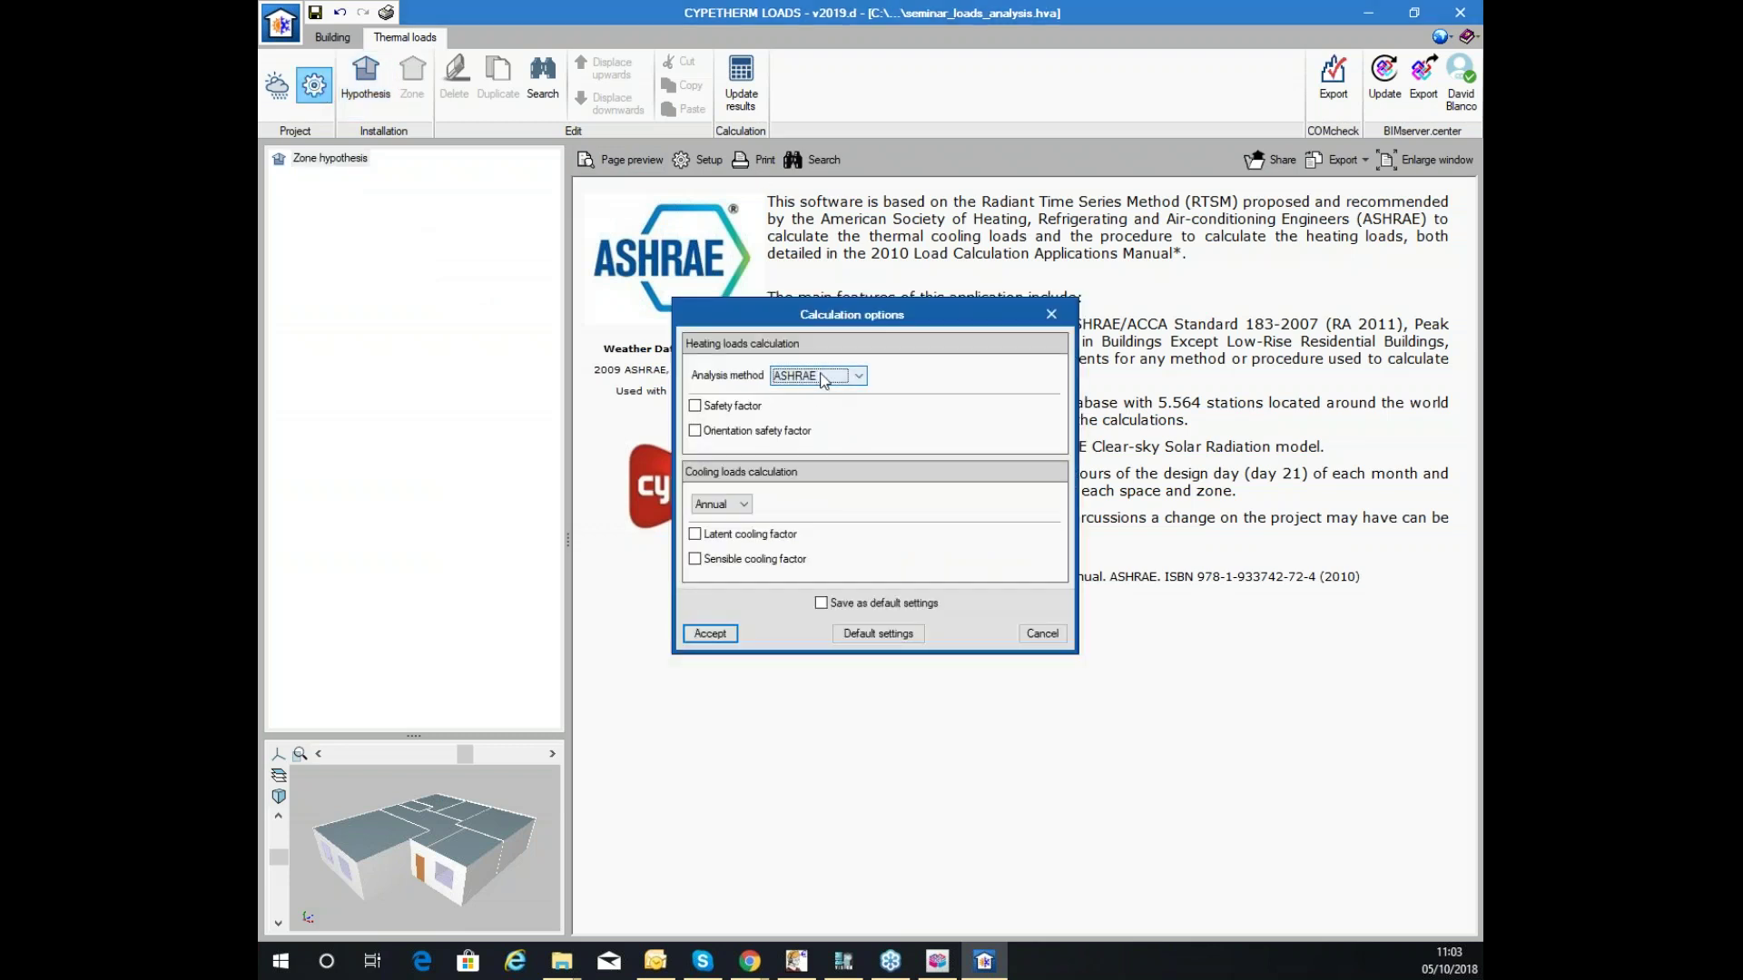
left_click(830, 373)
left_click(836, 372)
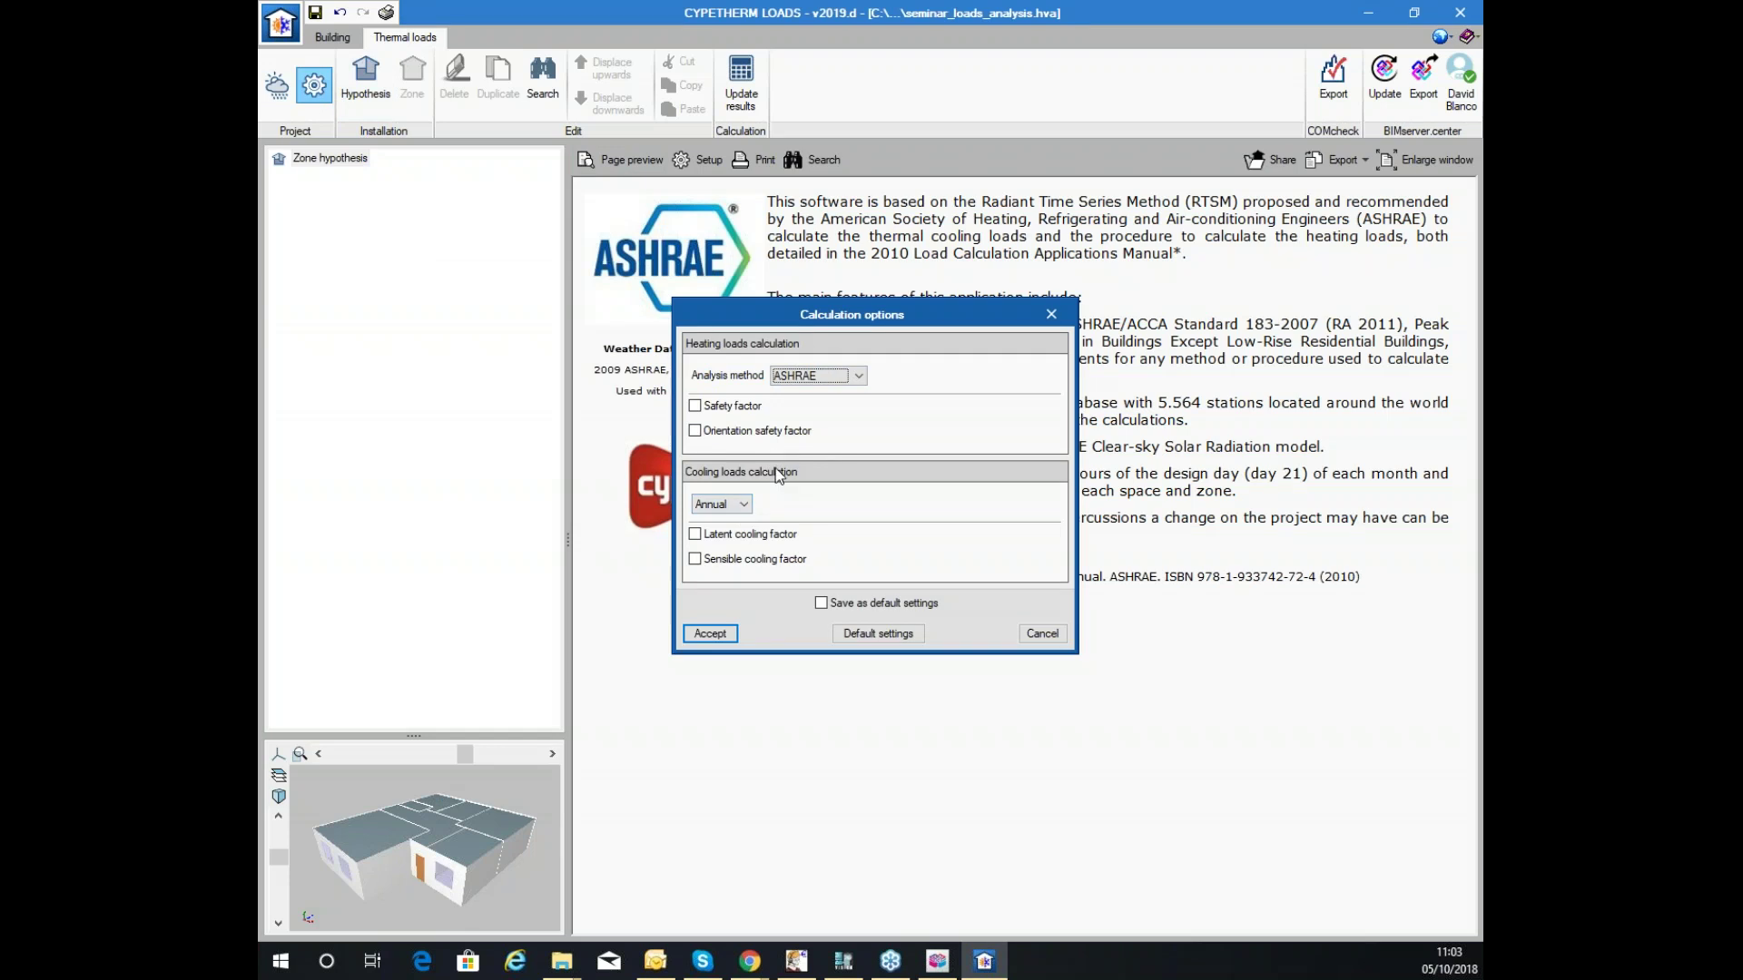
left_click(710, 633)
Add a calculation hypothesis named Hypothesis 1 and select it in the tree.
left_click(374, 89)
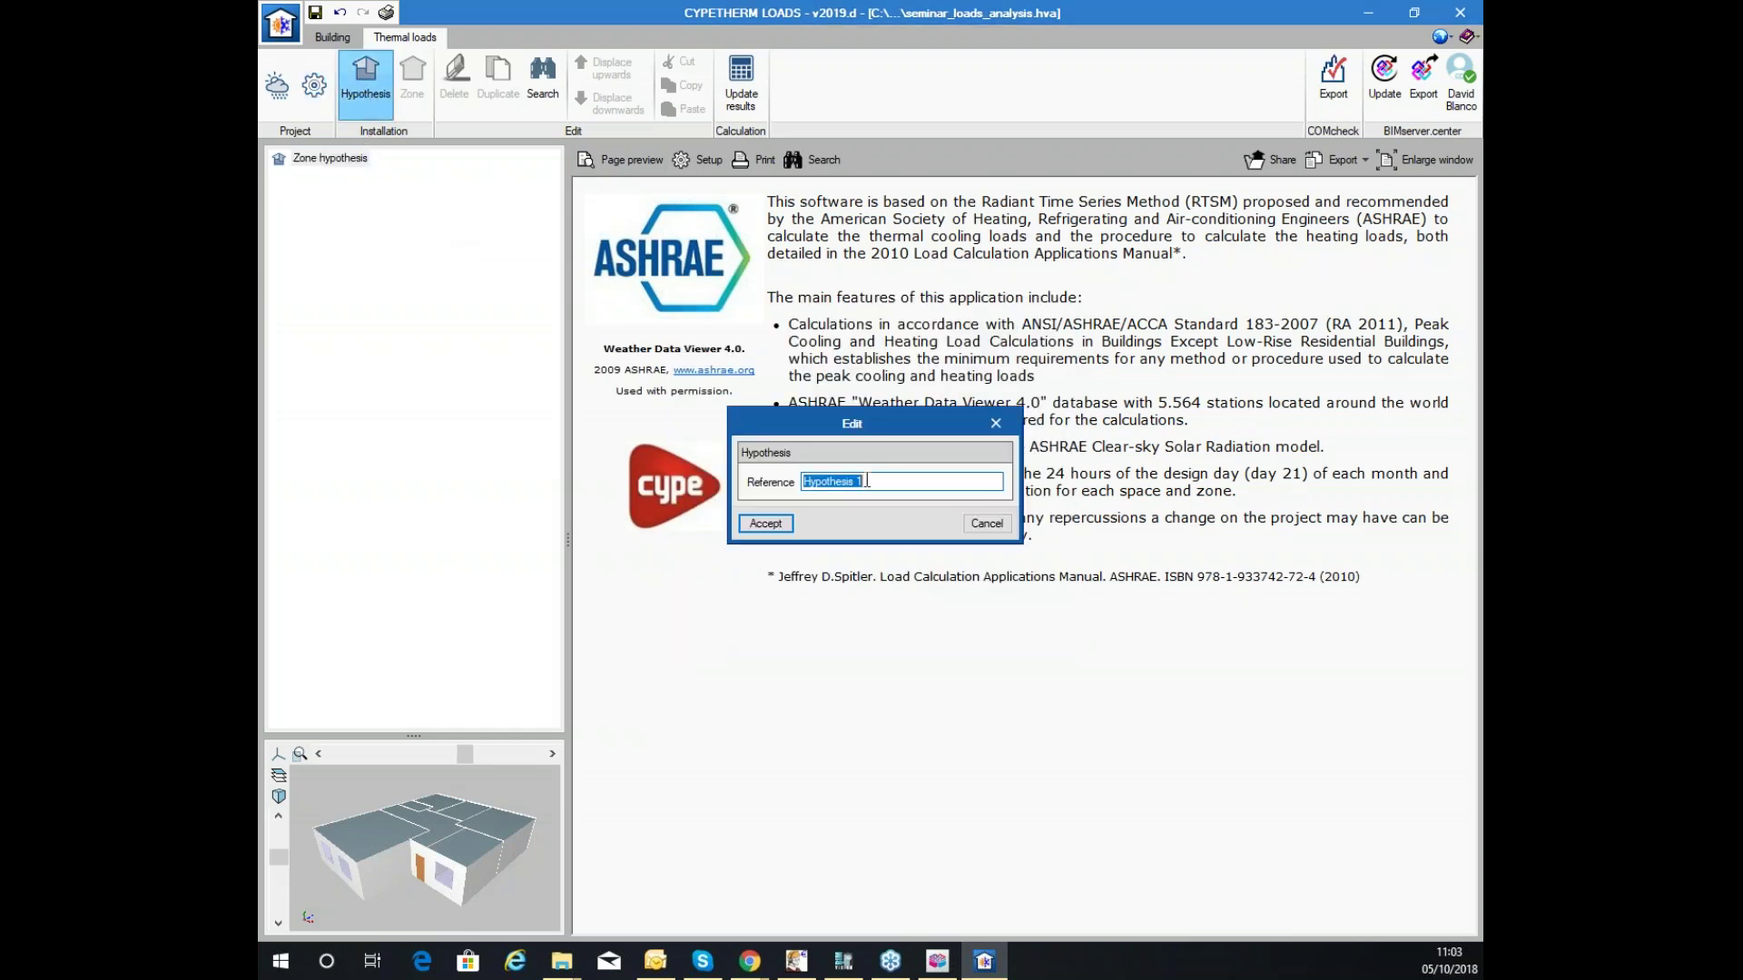
left_click(765, 526)
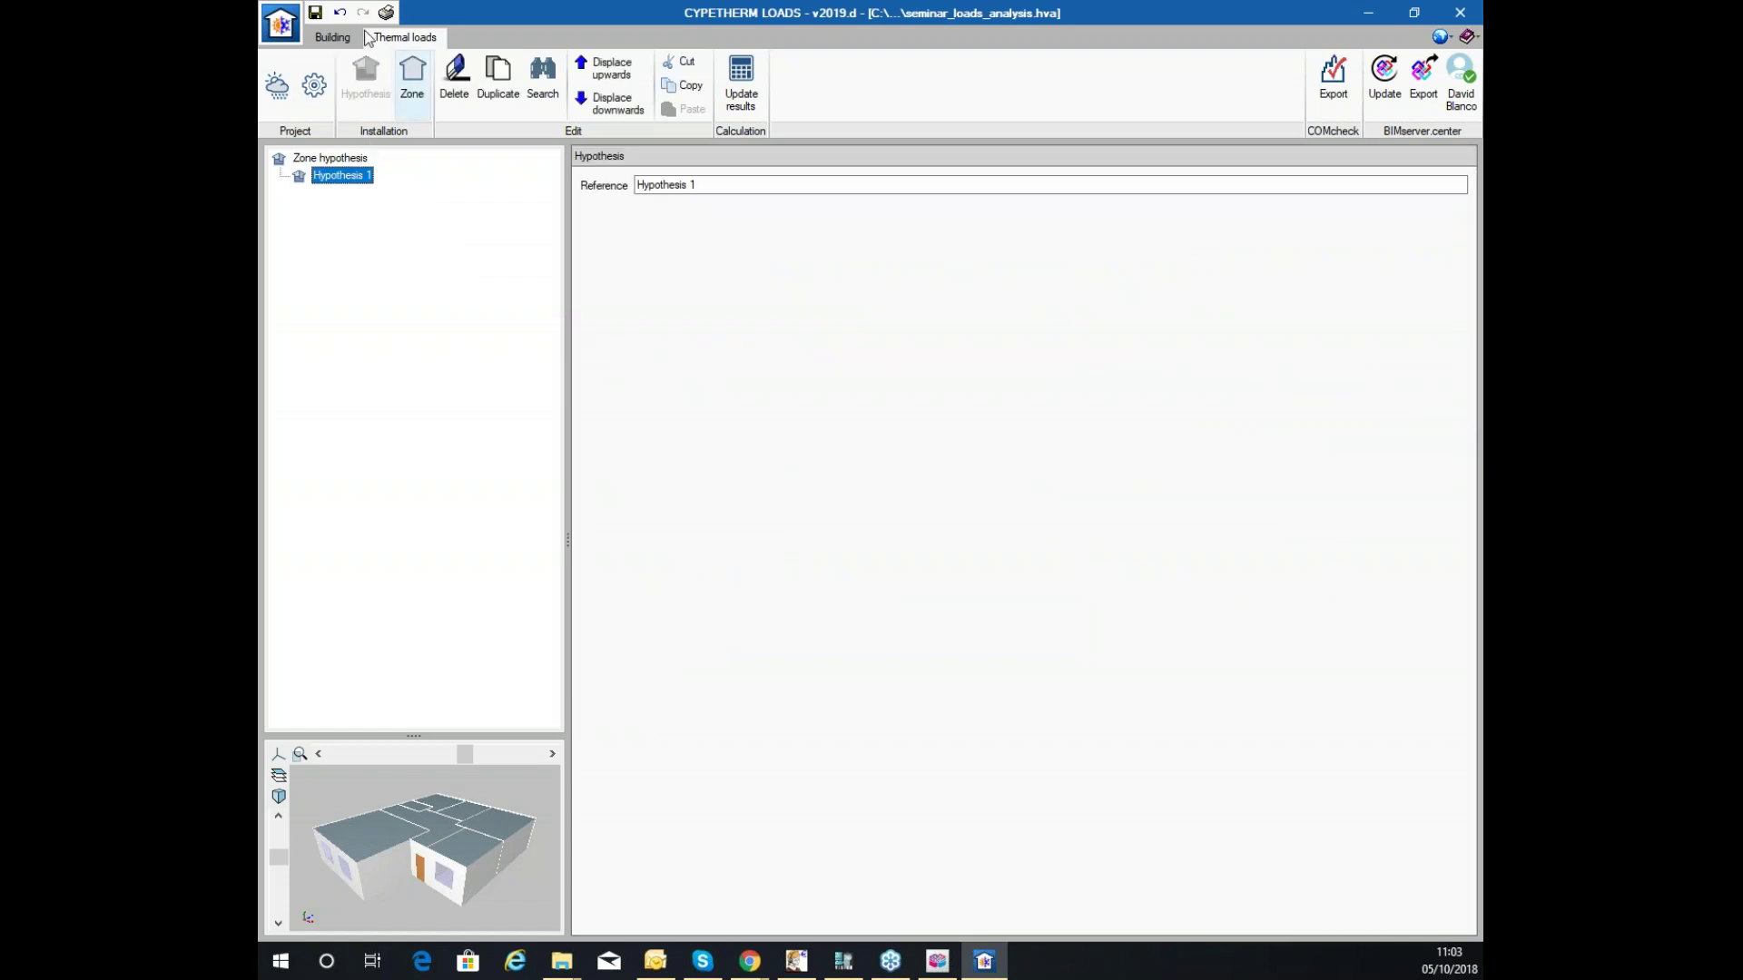
left_click(318, 161)
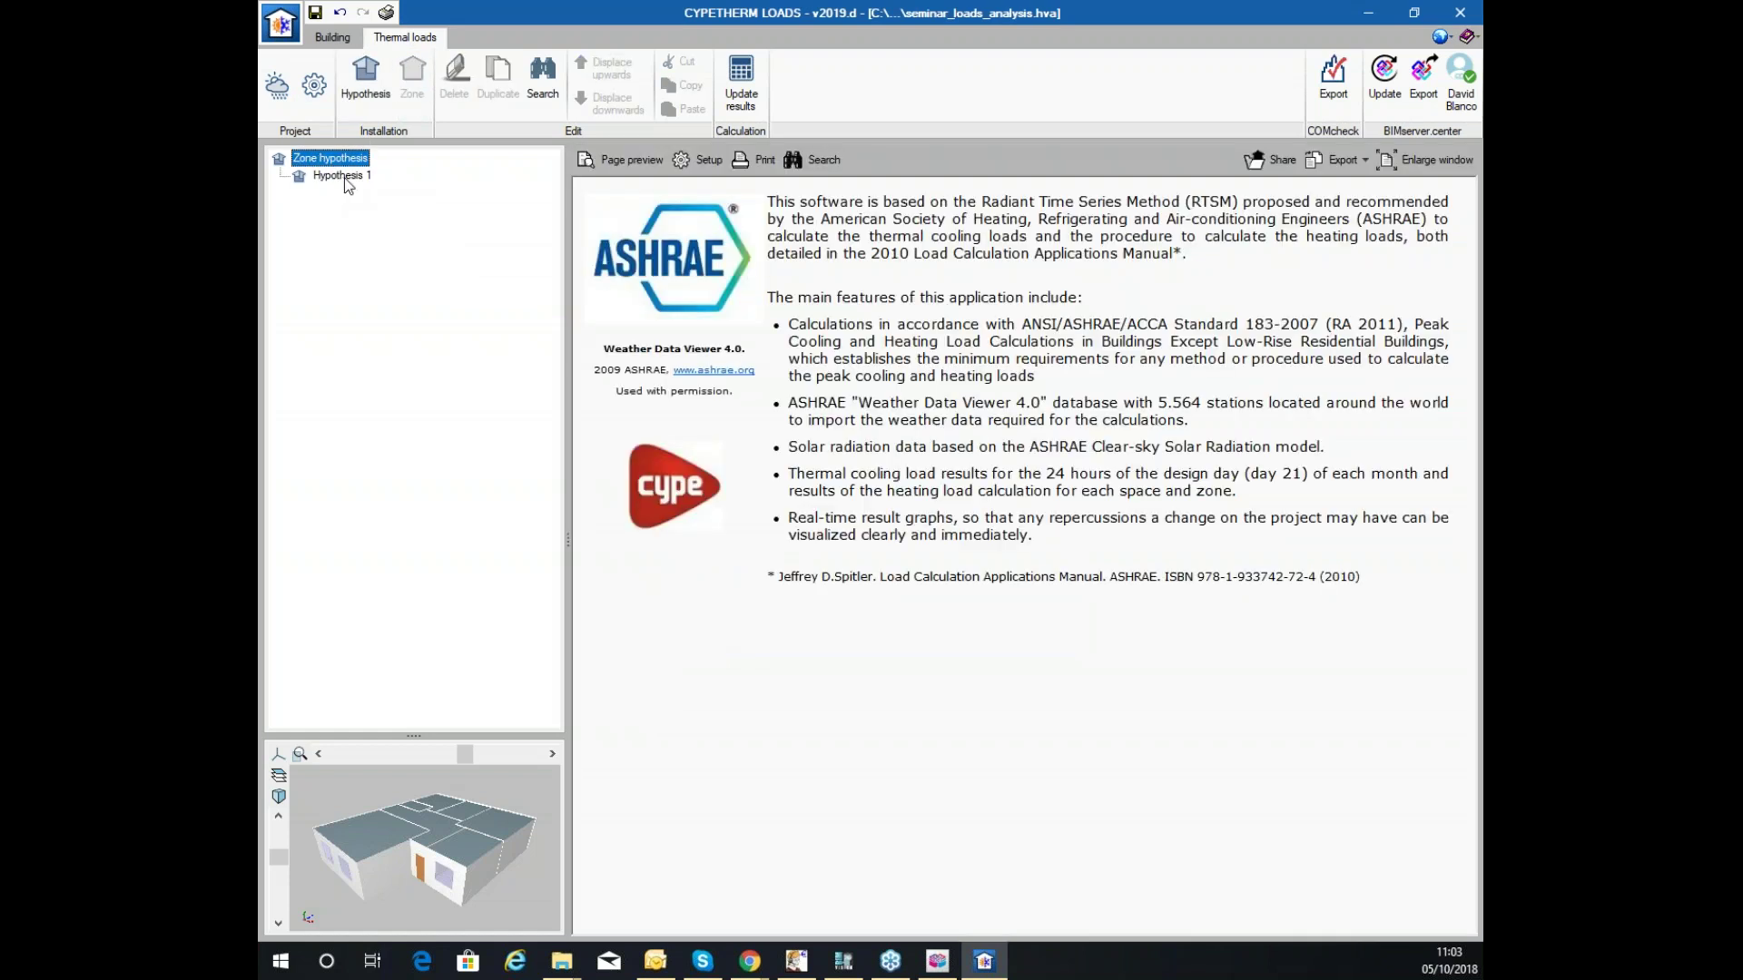
left_click(343, 177)
Create Zone 1 containing every project space, then update the thermal load results.
left_click(412, 82)
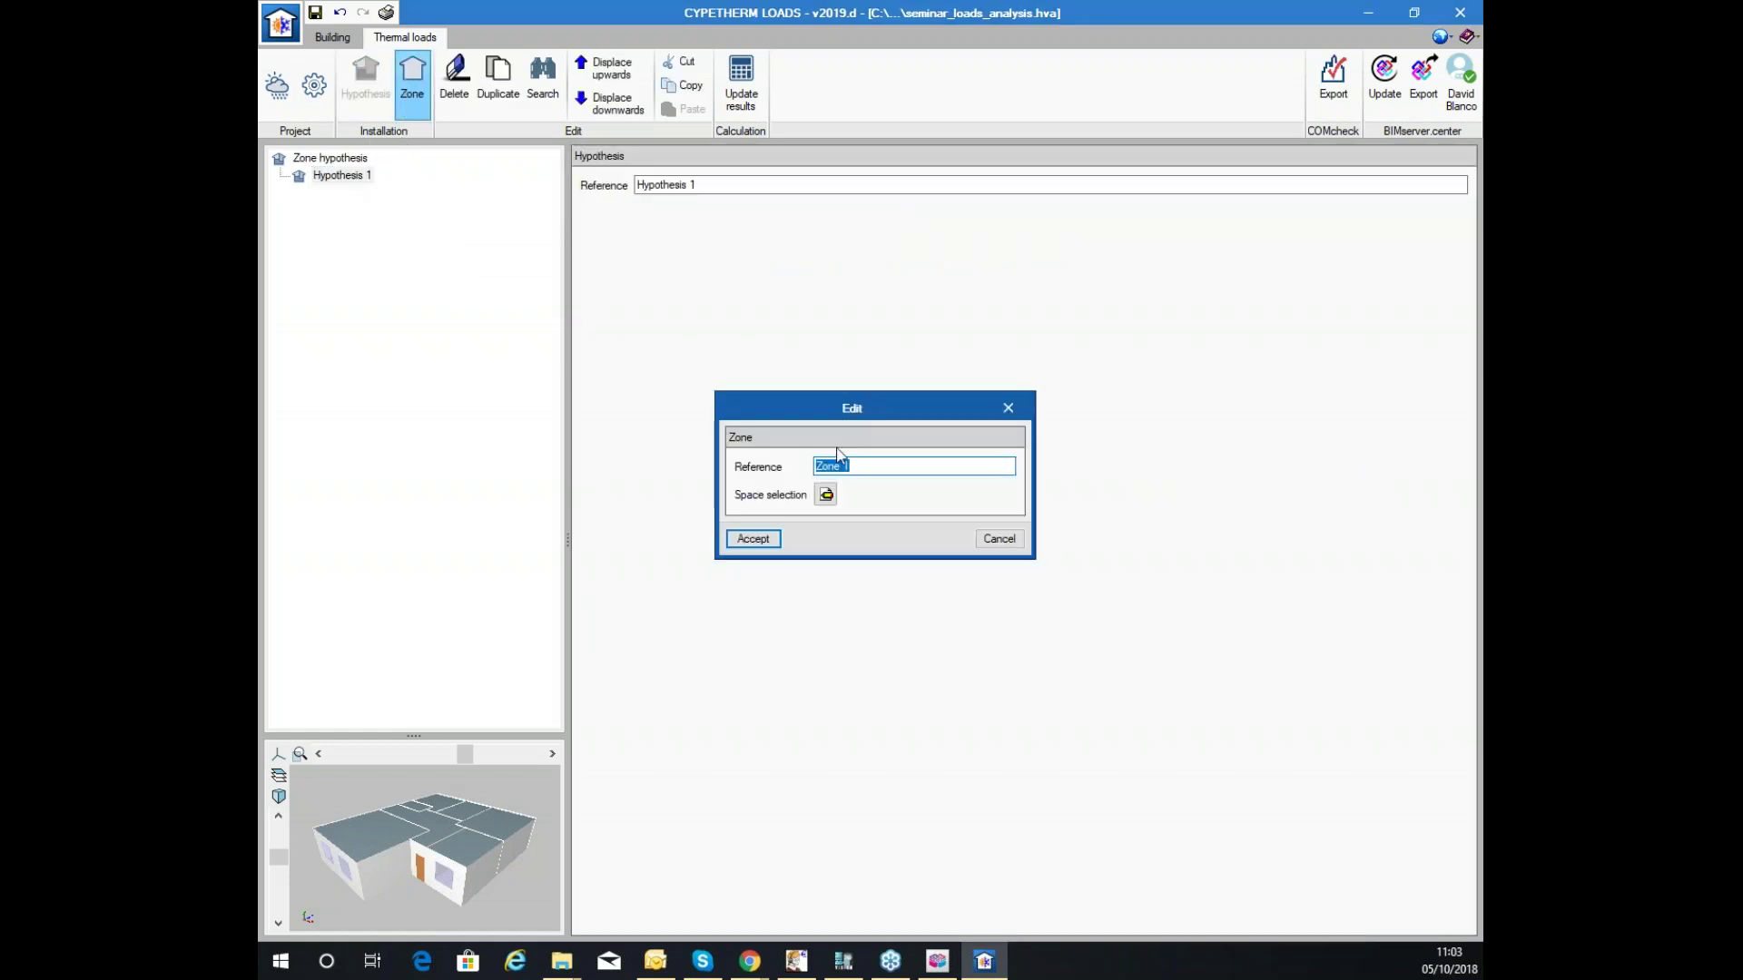
left_click(826, 496)
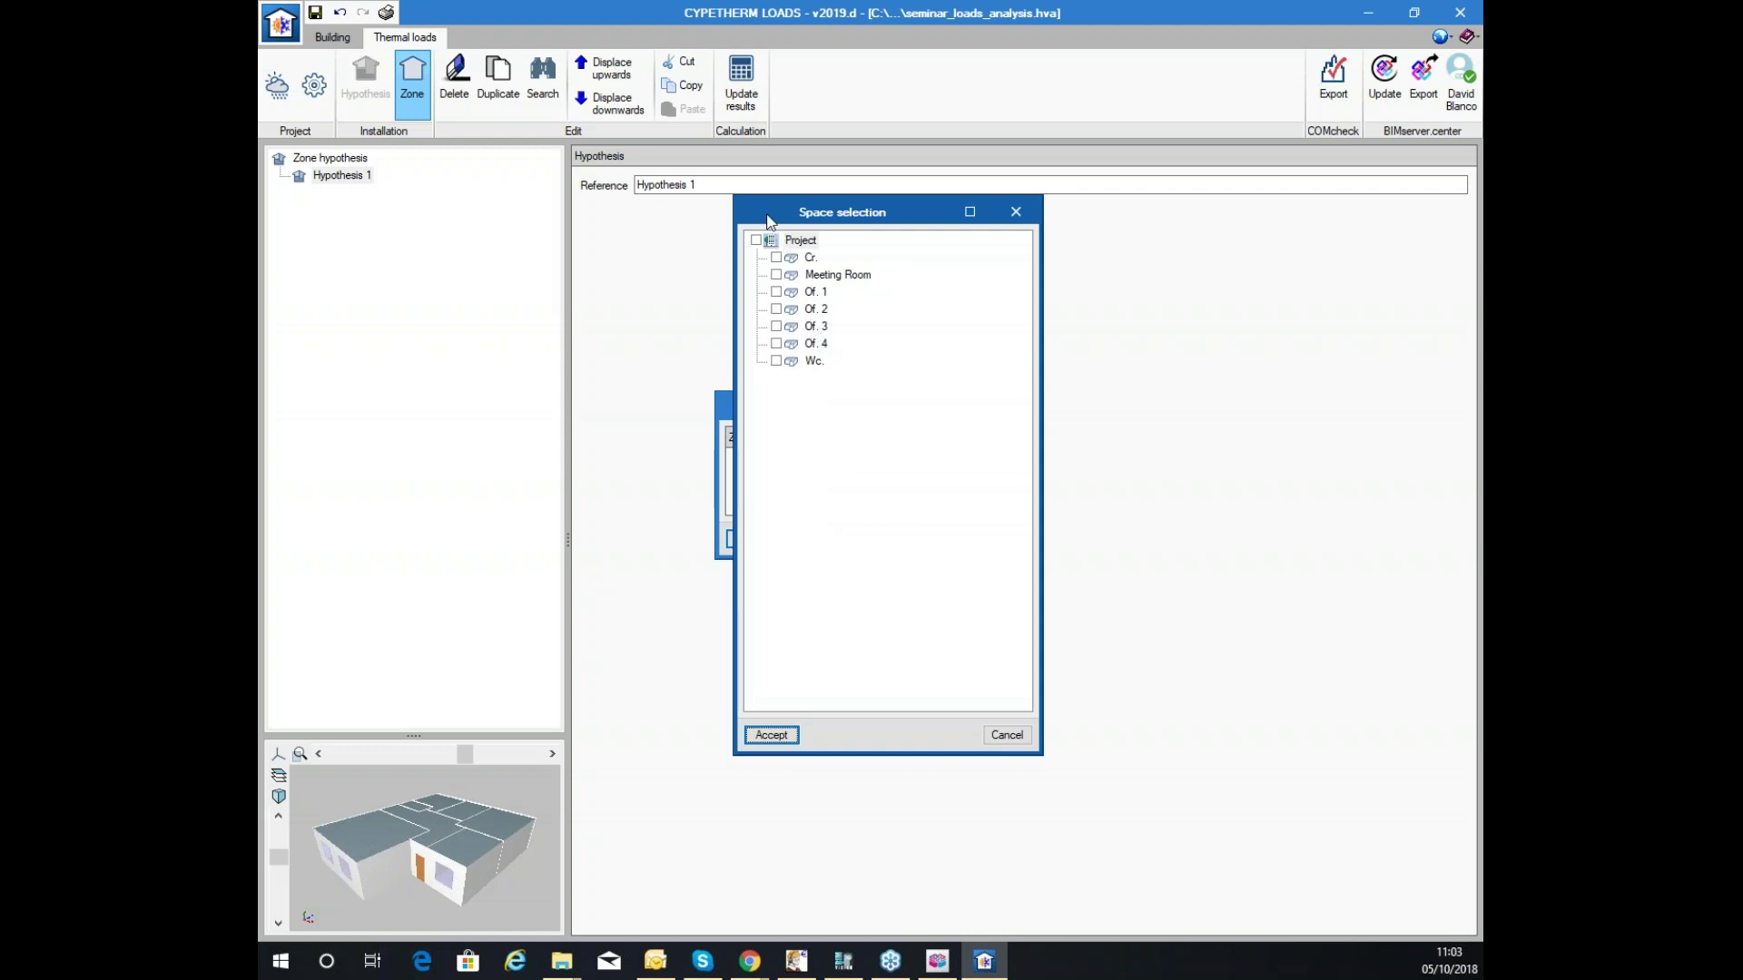
left_click(756, 240)
left_click(772, 734)
left_click(752, 538)
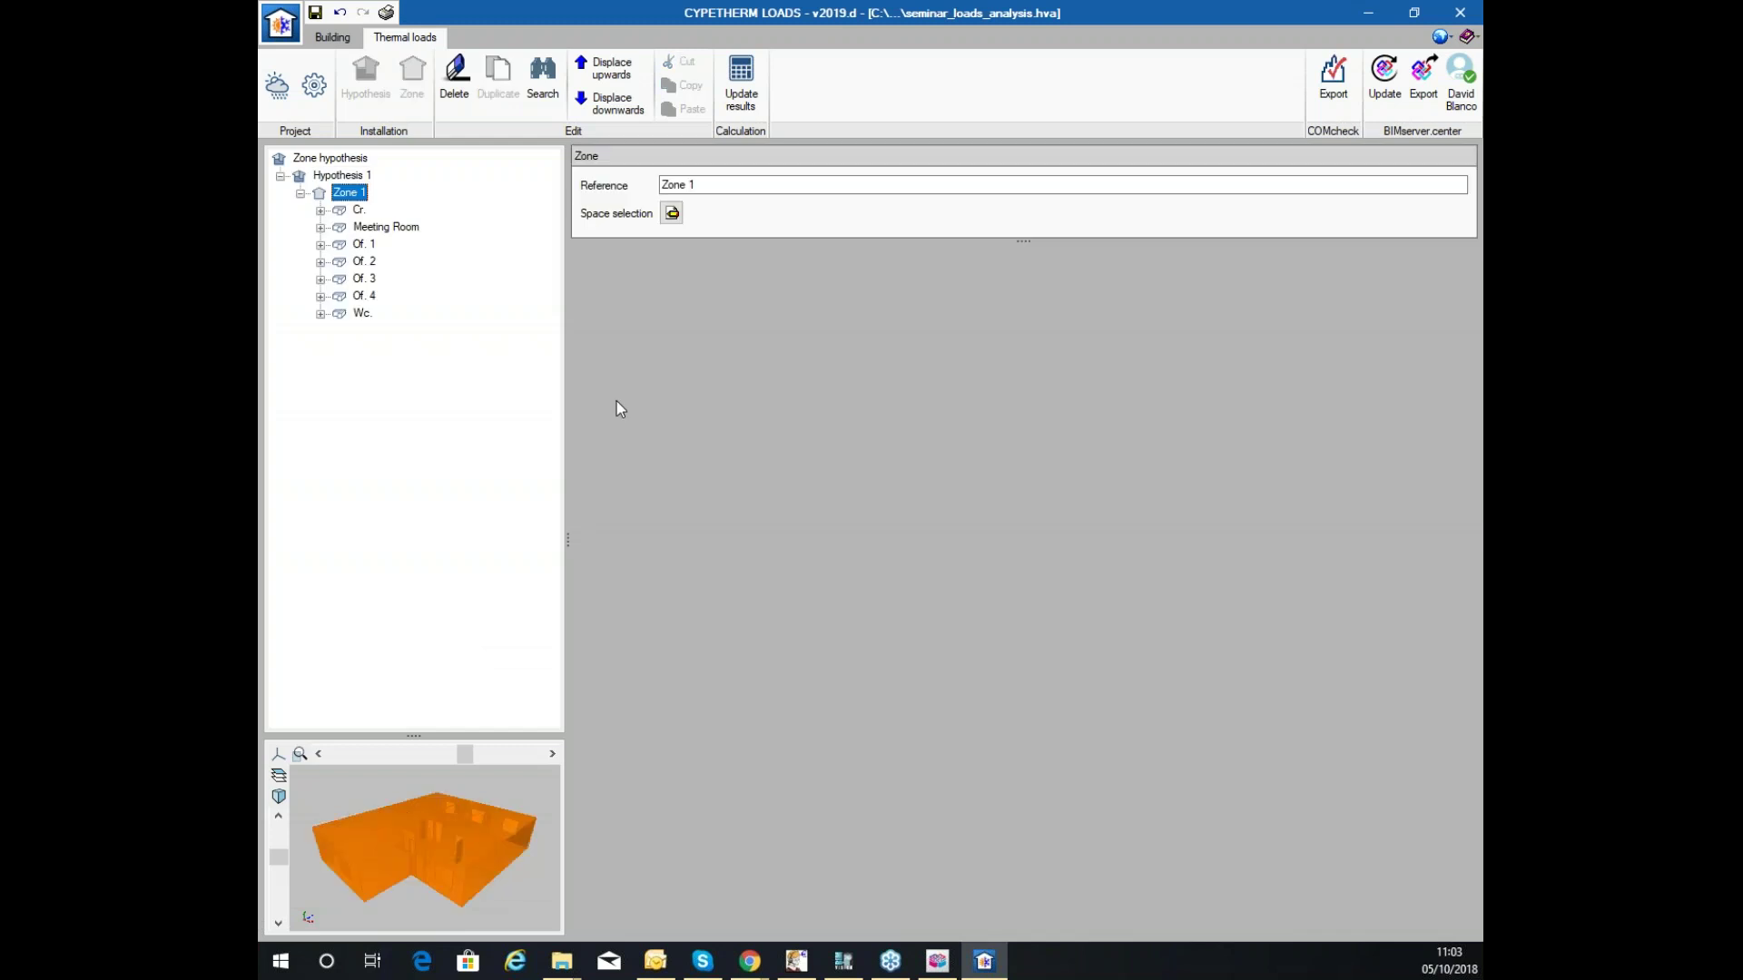
left_click(320, 228)
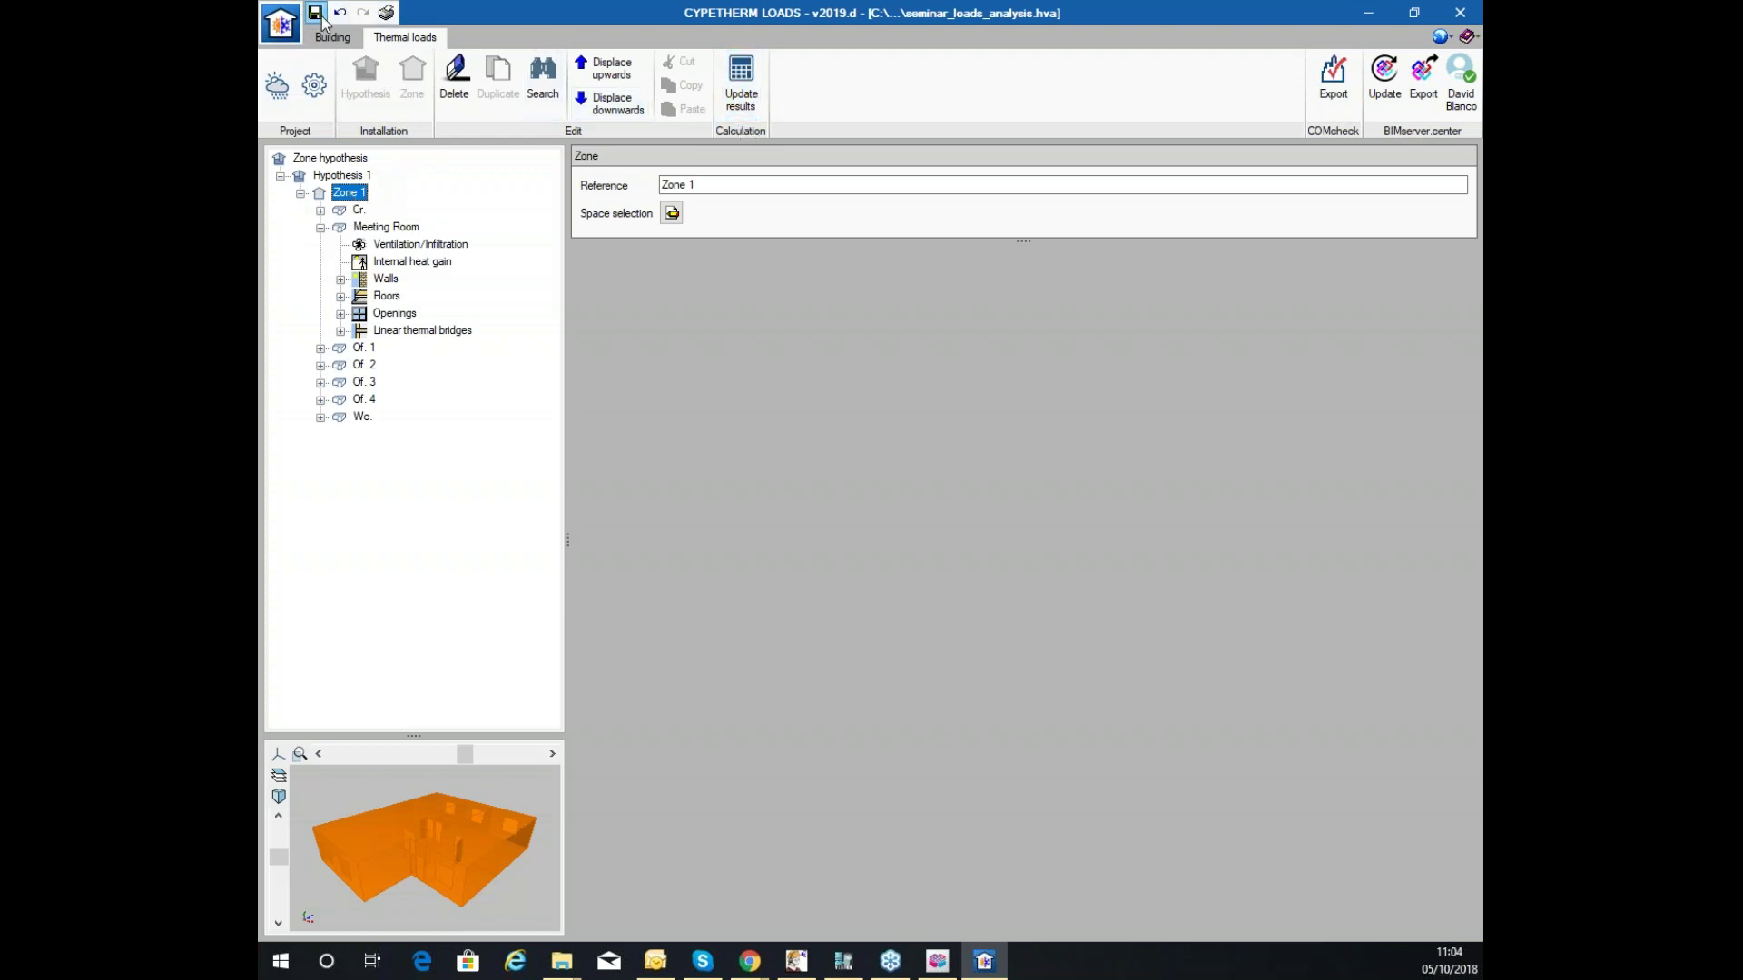
left_click(741, 87)
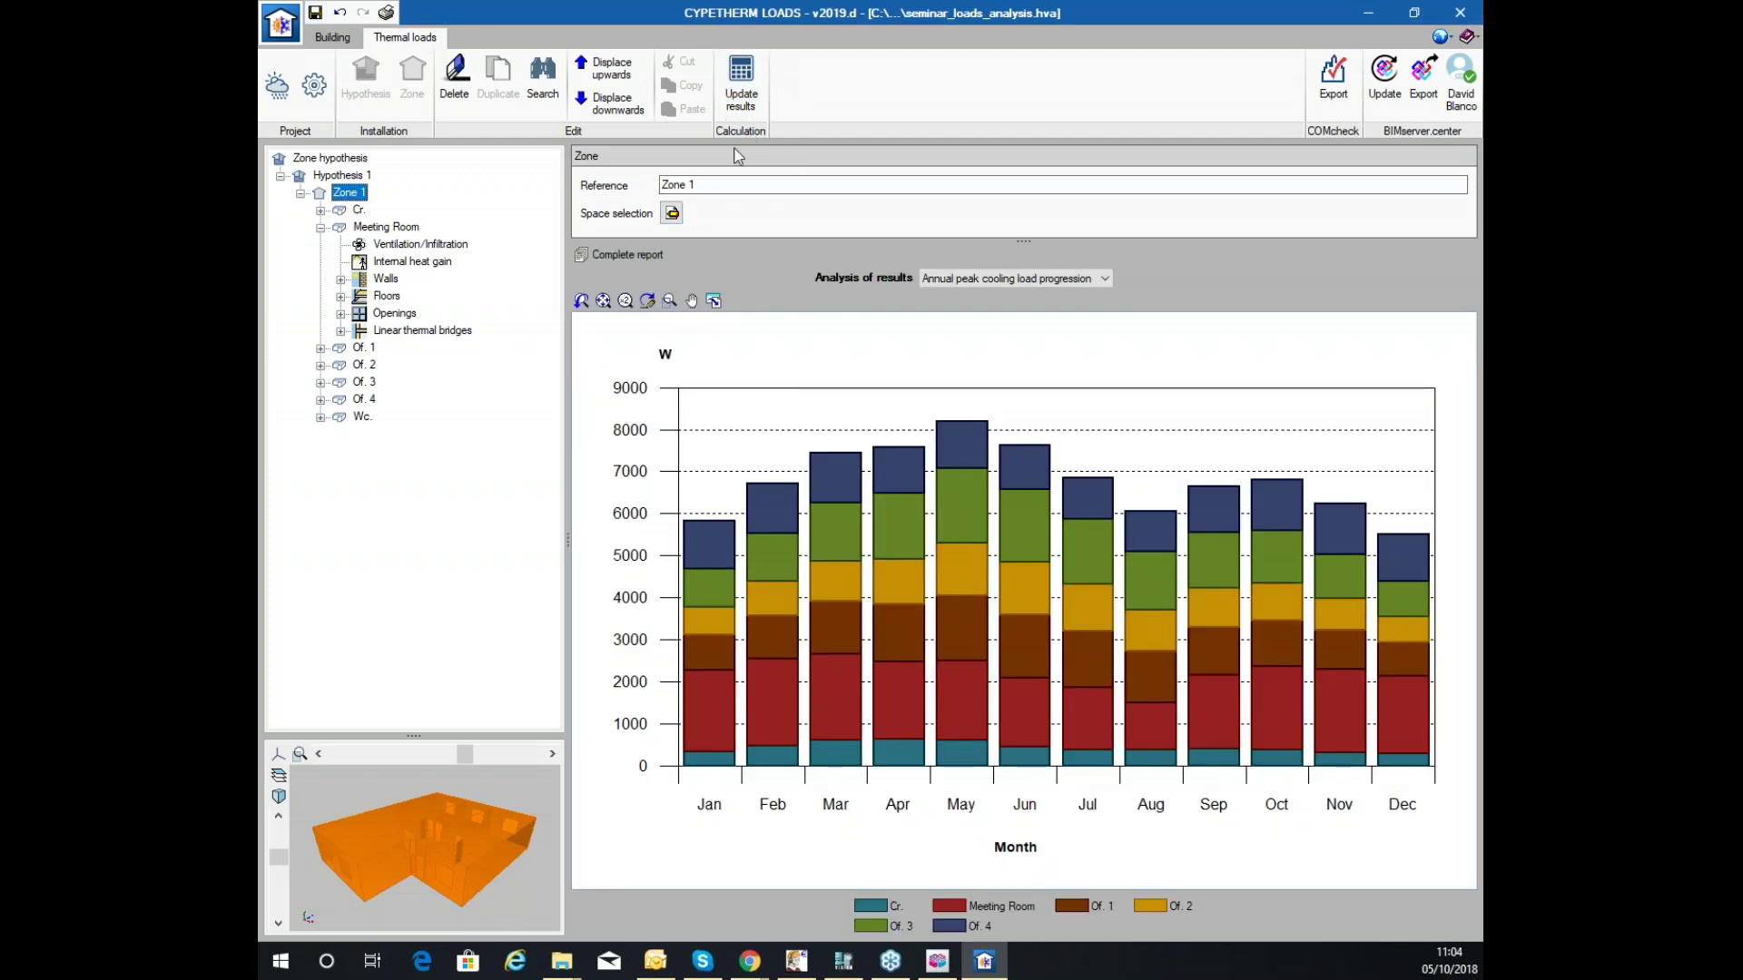
Expand the Cr. space and view its hourly cooling load and overview calculations.
left_click(321, 210)
left_click(357, 211)
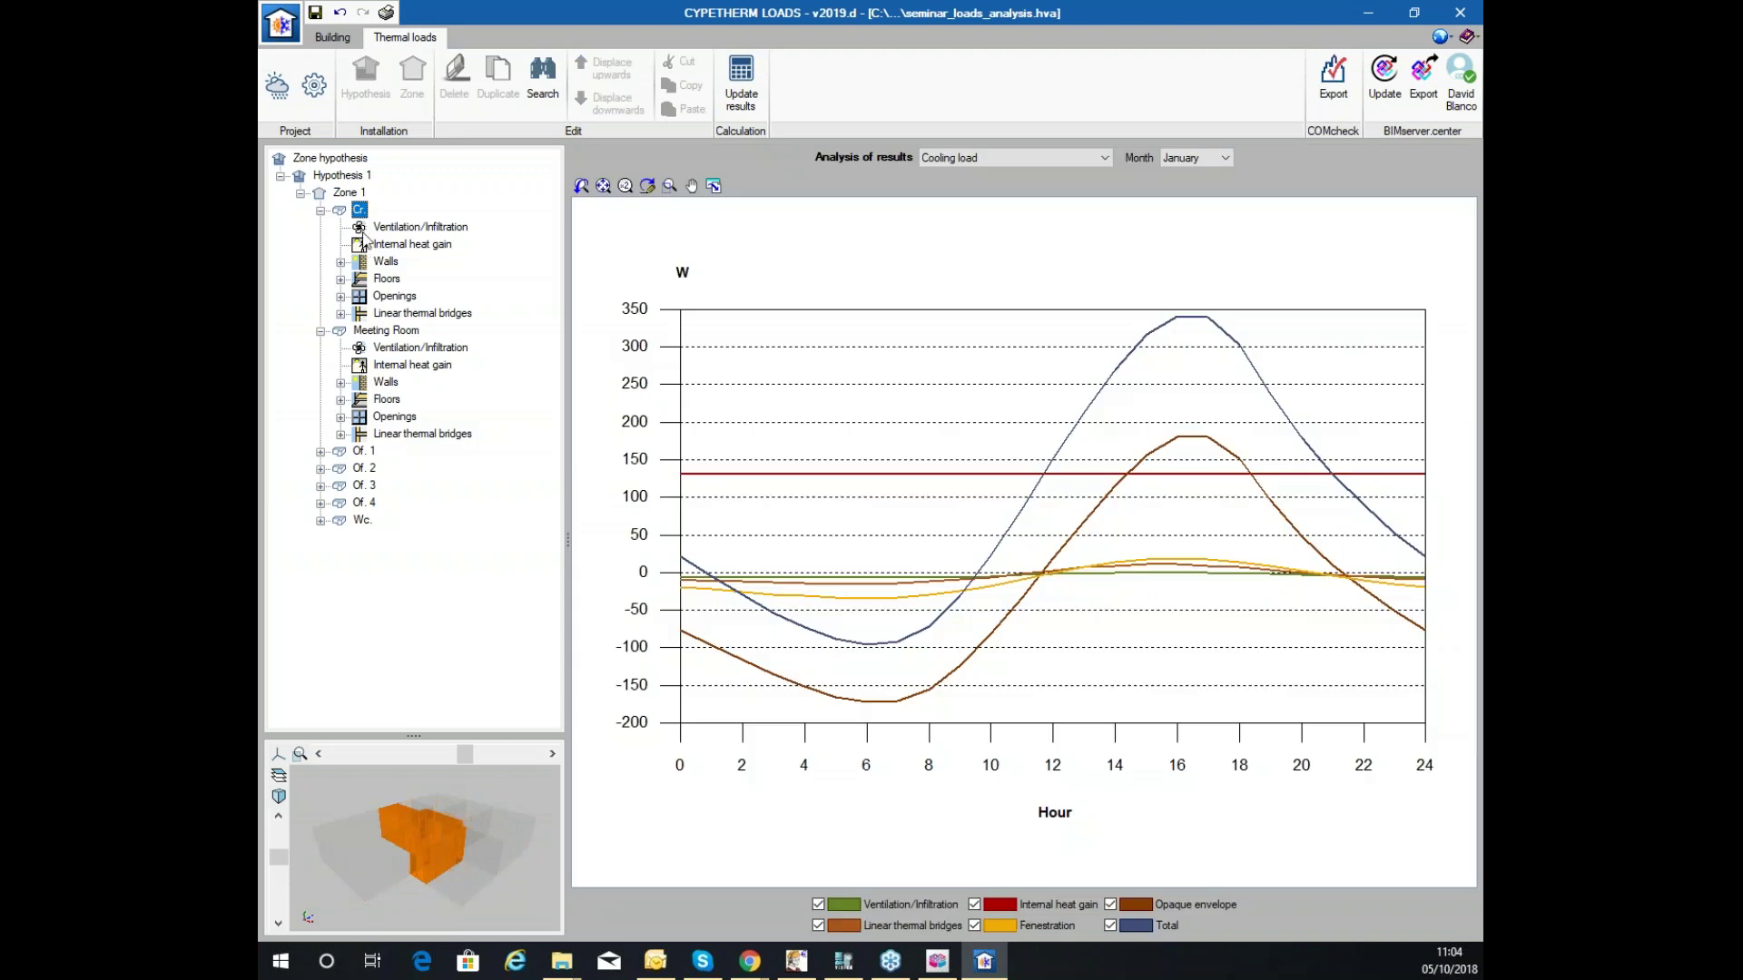
left_click(1000, 159)
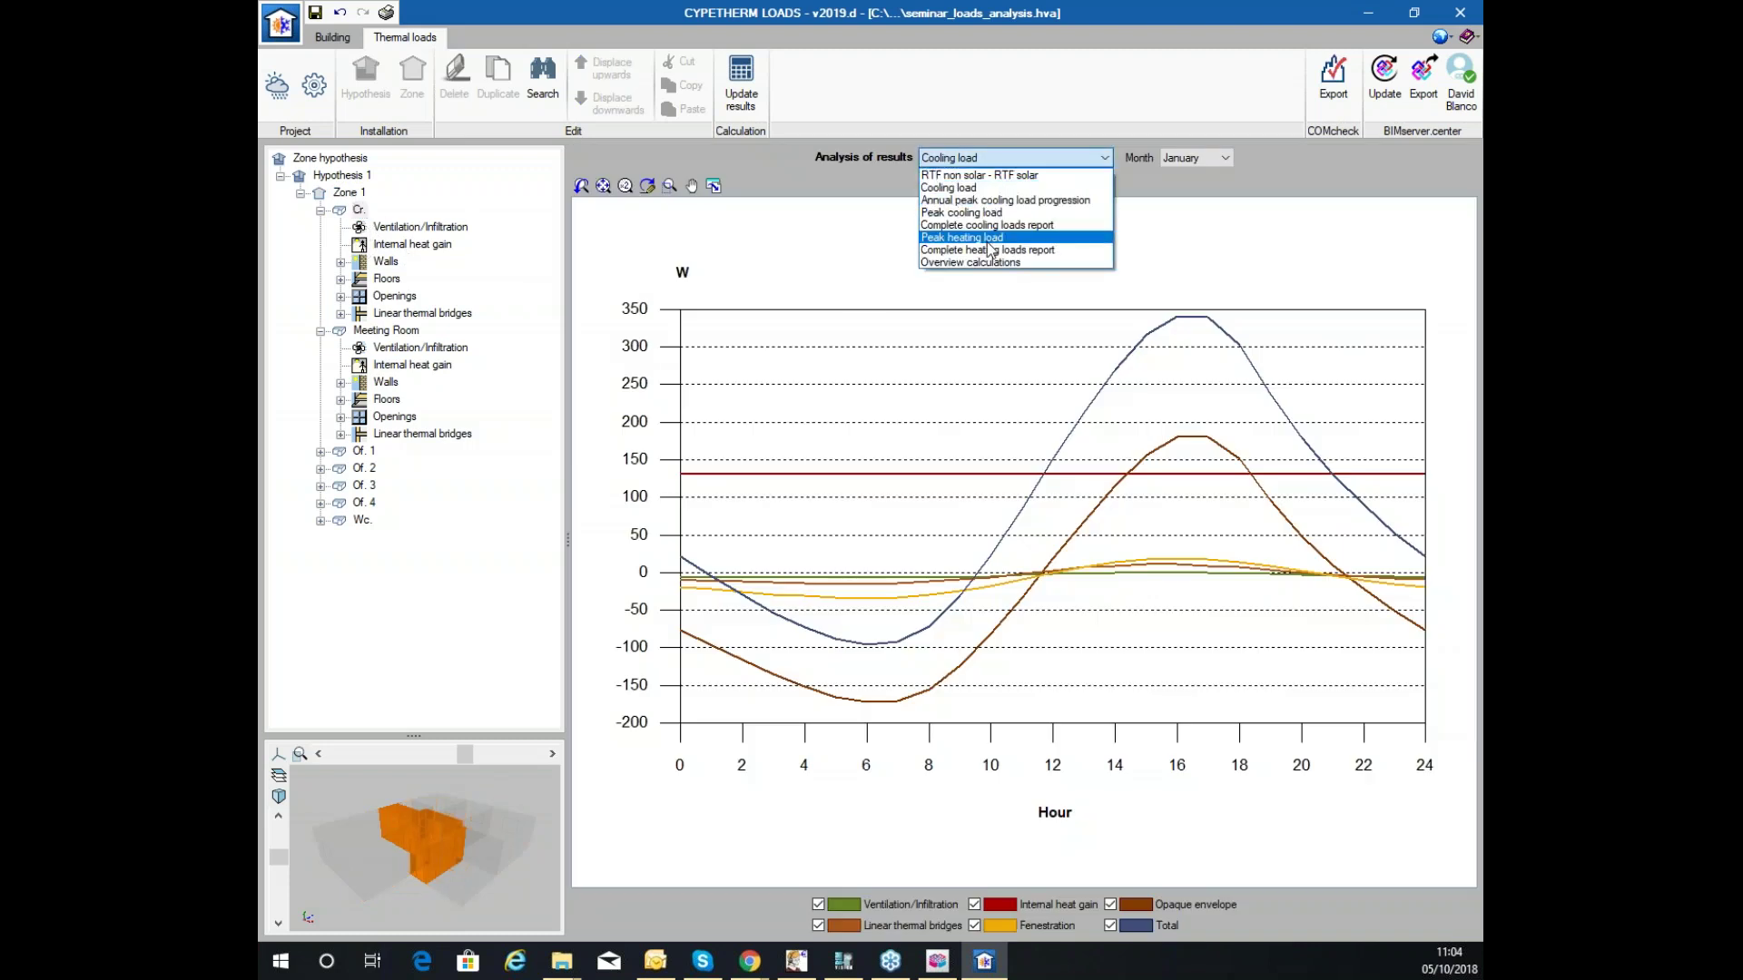
left_click(971, 262)
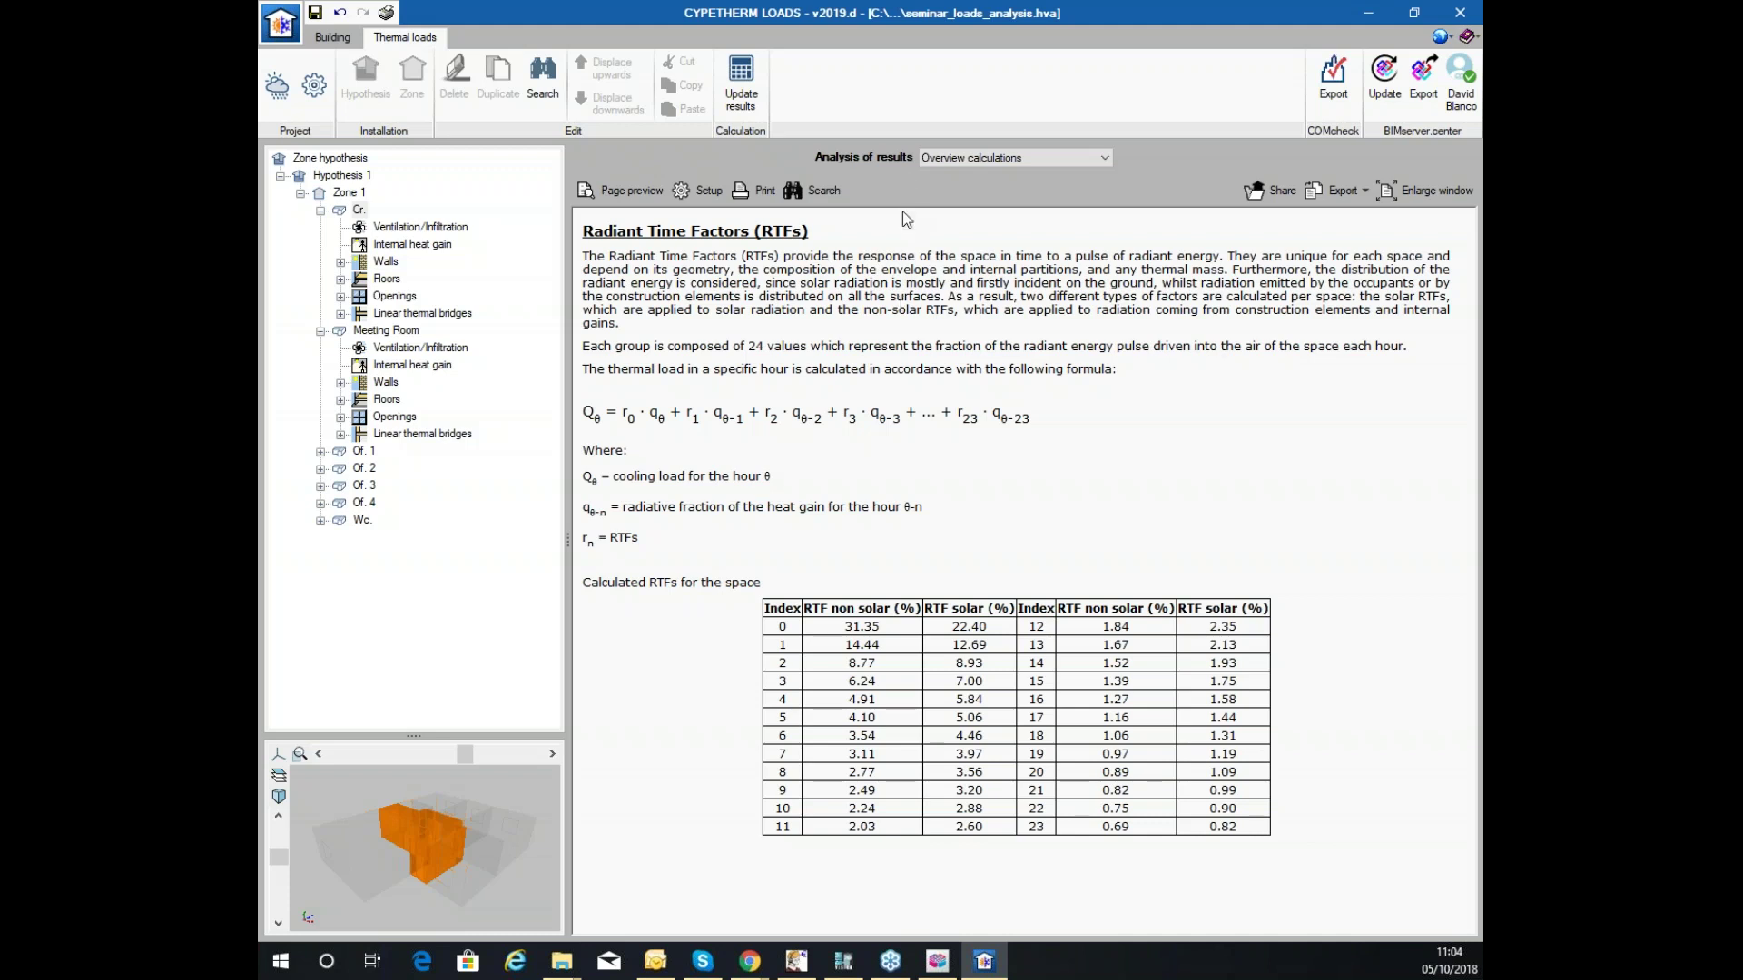
Show Cr.'s January hourly cooling load chart, toggling the Ventilation/Infiltration curve off and on.
left_click(1080, 158)
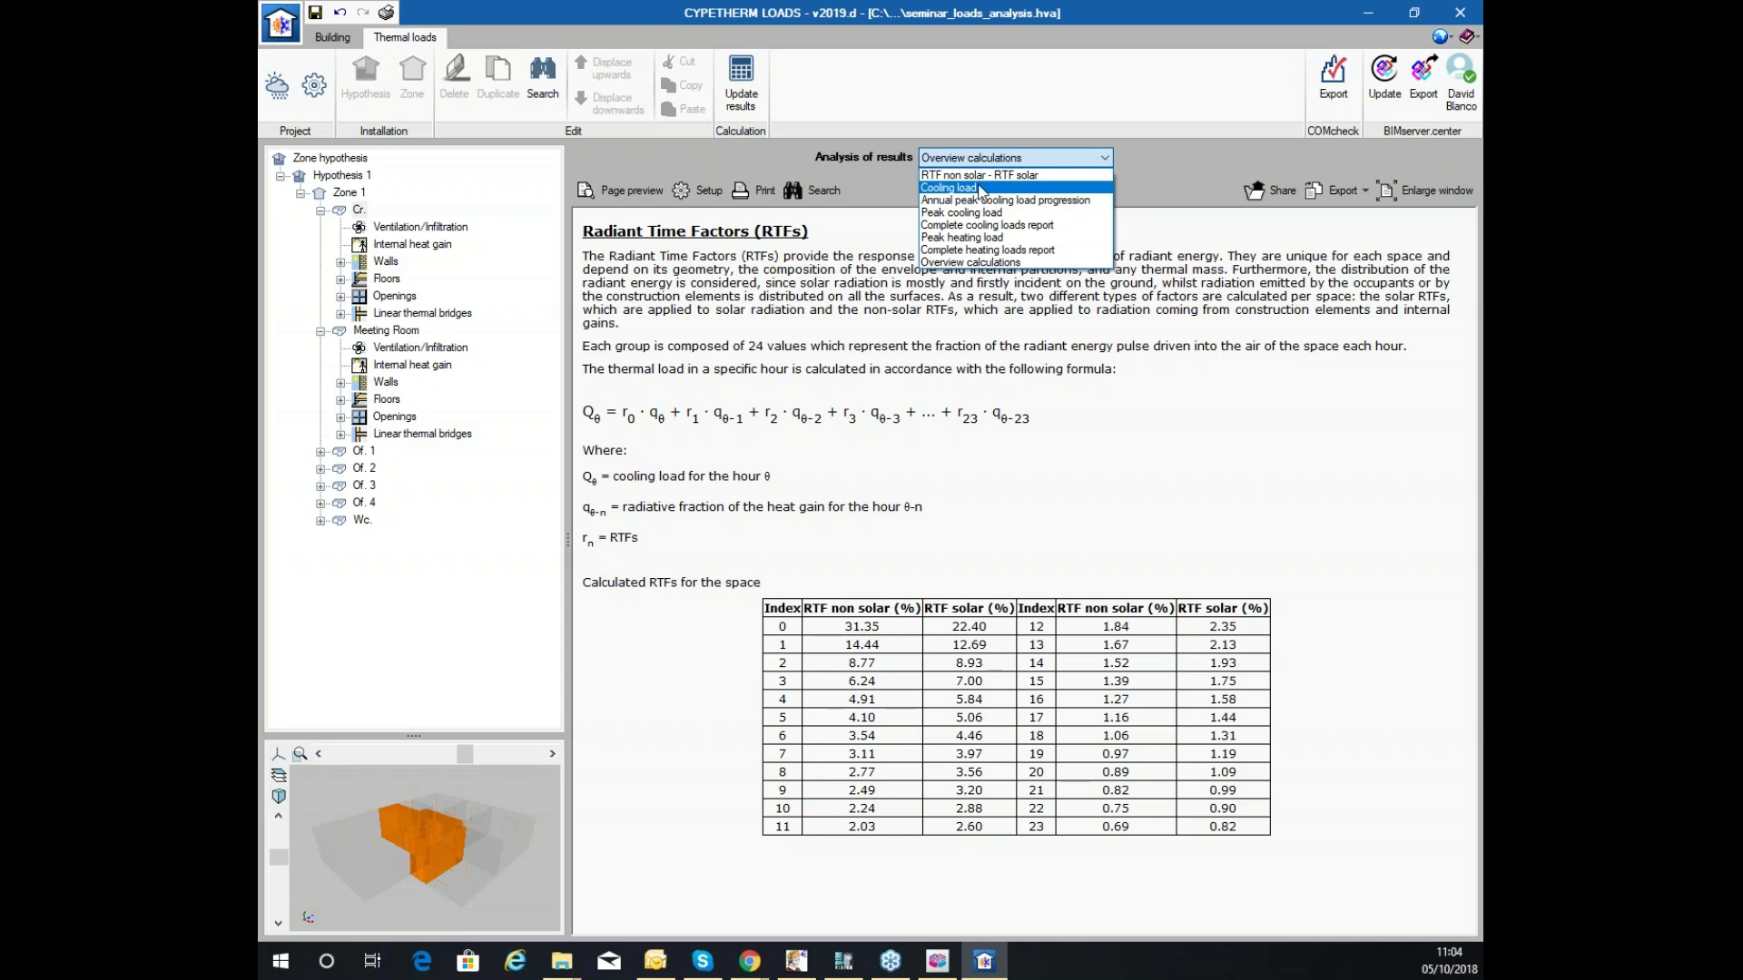
left_click(949, 187)
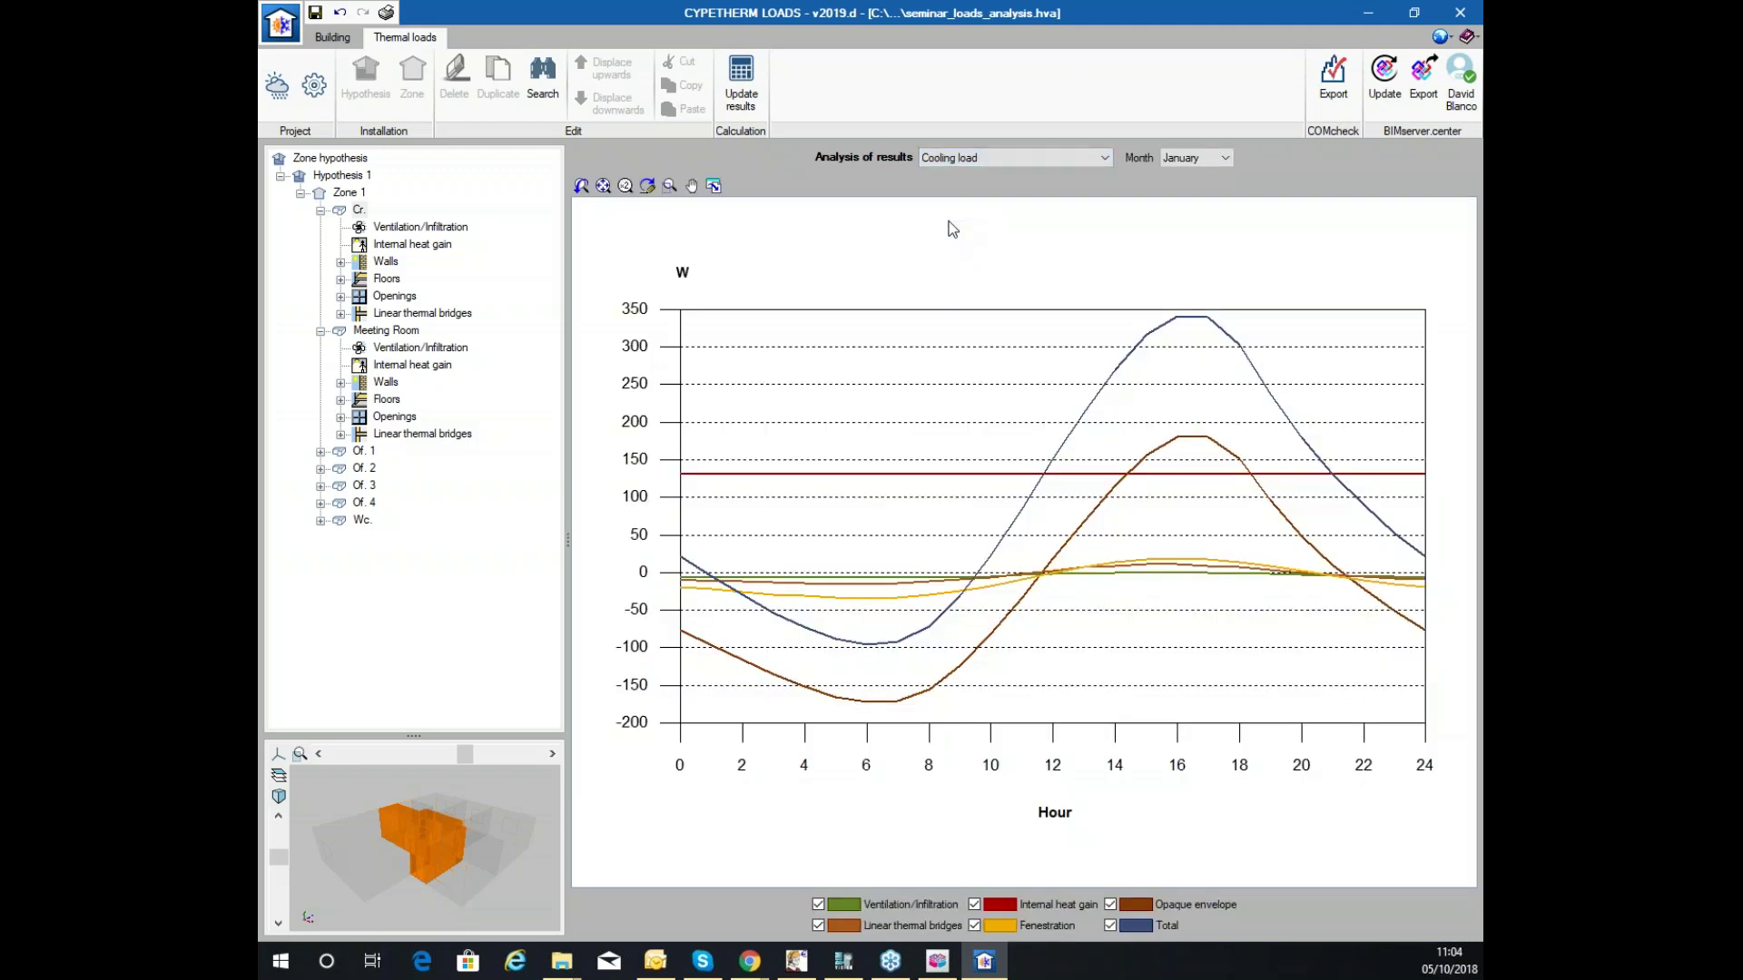
left_click(1183, 161)
left_click(959, 158)
left_click(977, 156)
left_click(818, 904)
left_click(820, 905)
left_click(1002, 160)
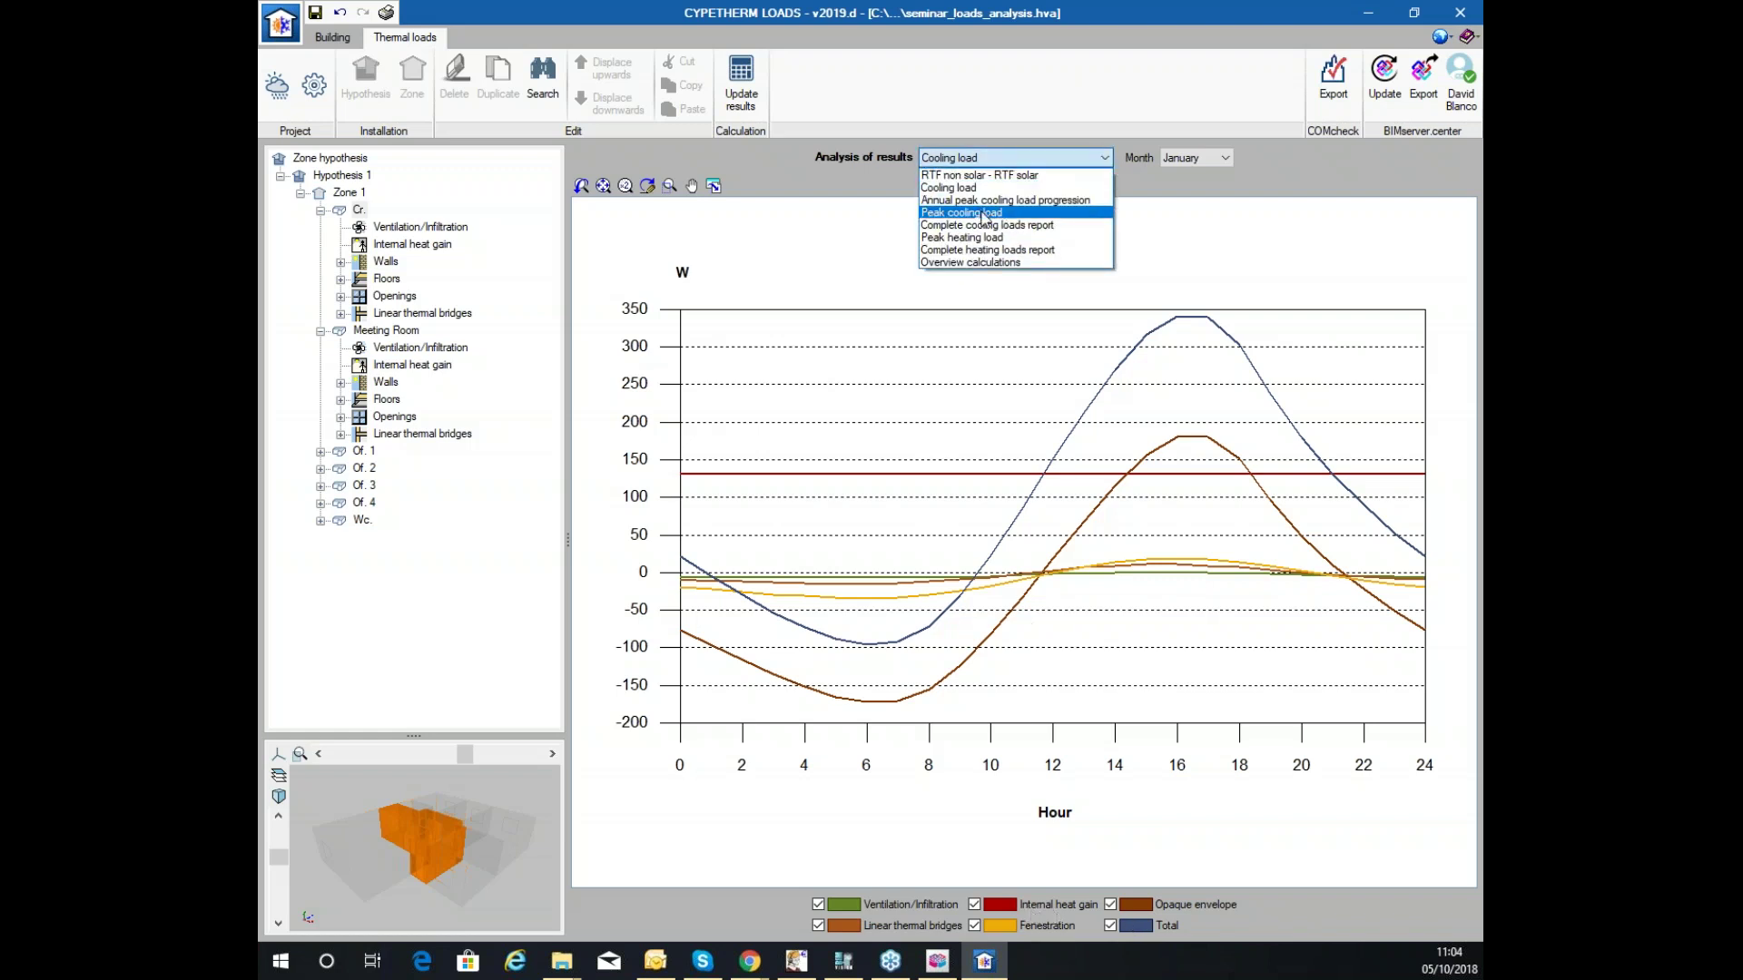
Switch to Cr.'s complete cooling loads report and scroll through its contents.
left_click(978, 226)
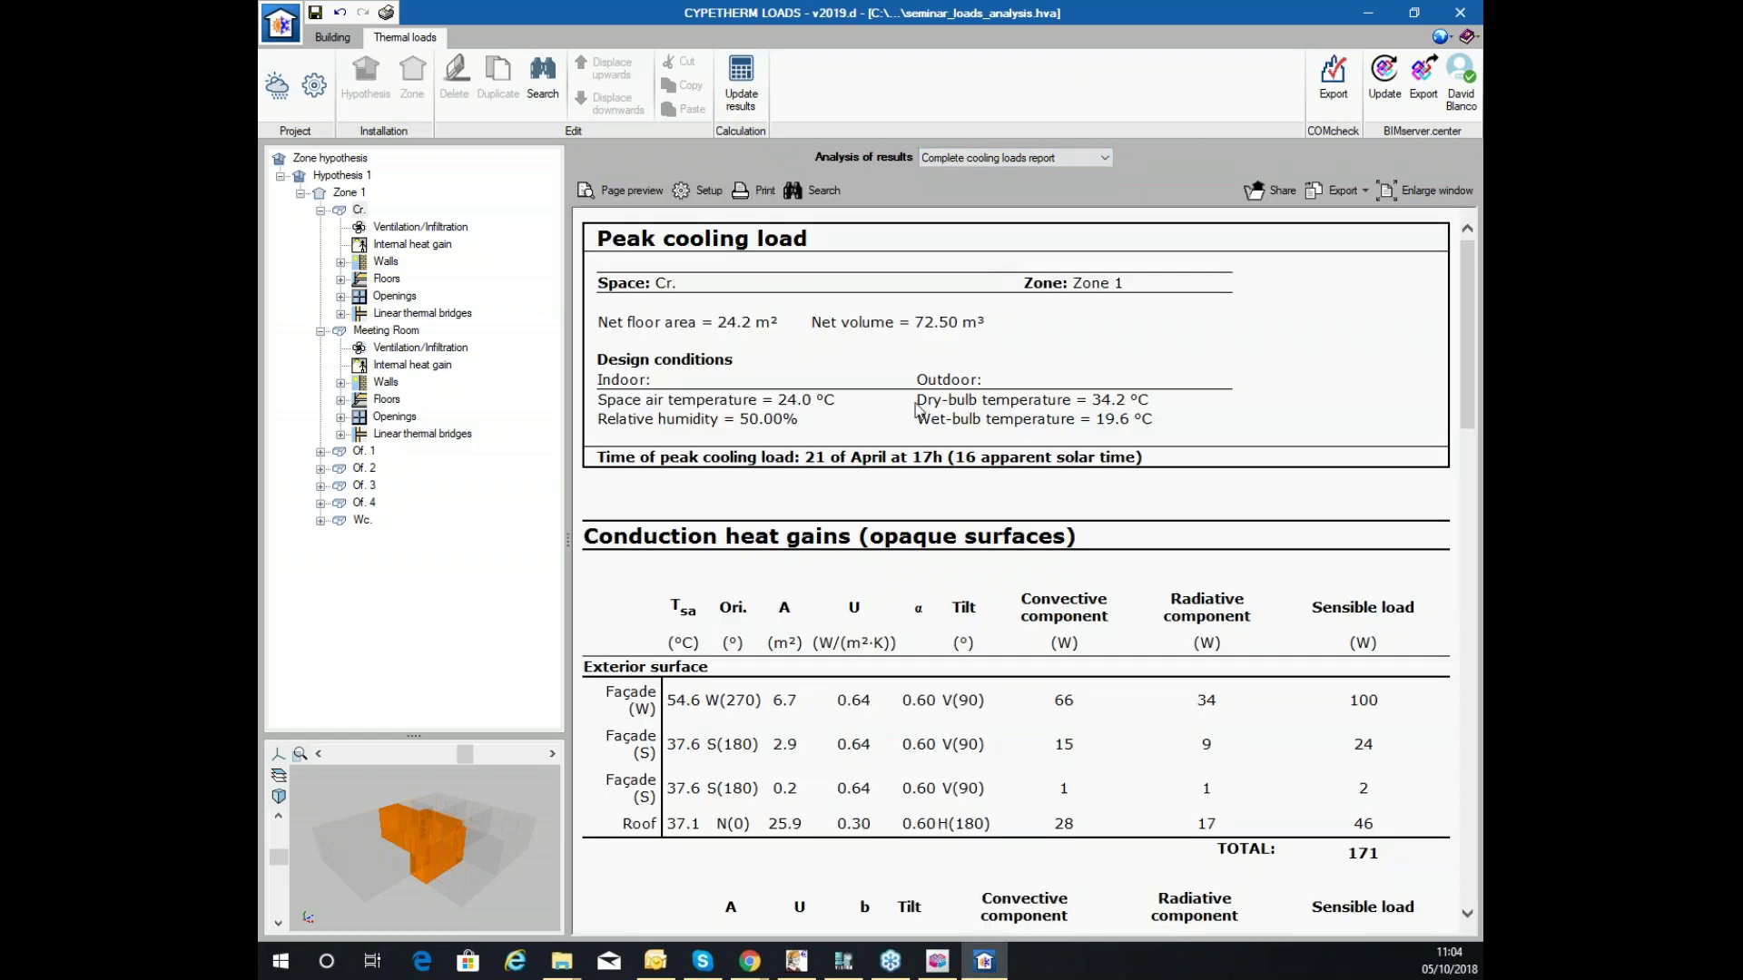
scroll(977, 272, "down", 10)
scroll(1017, 572, "up", 10)
scroll(942, 420, "down", 5)
scroll(943, 419, "up", 5)
scroll(1017, 572, "down", 5)
scroll(1017, 572, "up", 4)
scroll(1016, 572, "down", 6)
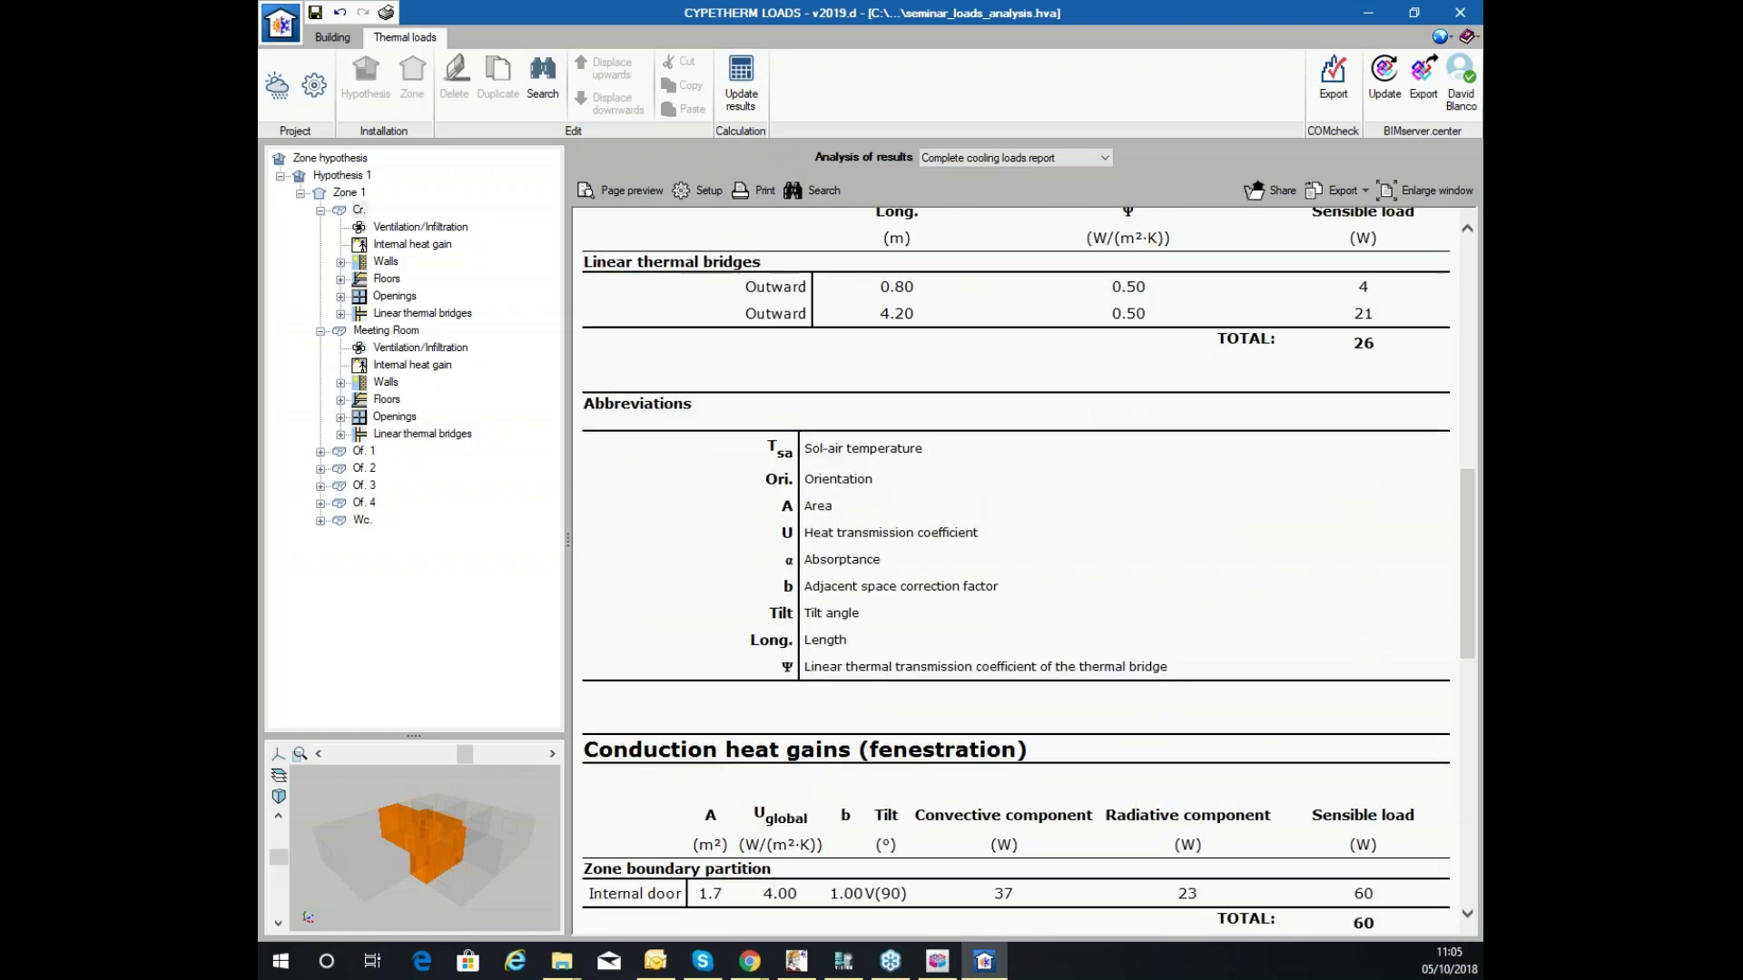
scroll(1016, 572, "up", 1)
scroll(1017, 572, "up", 3)
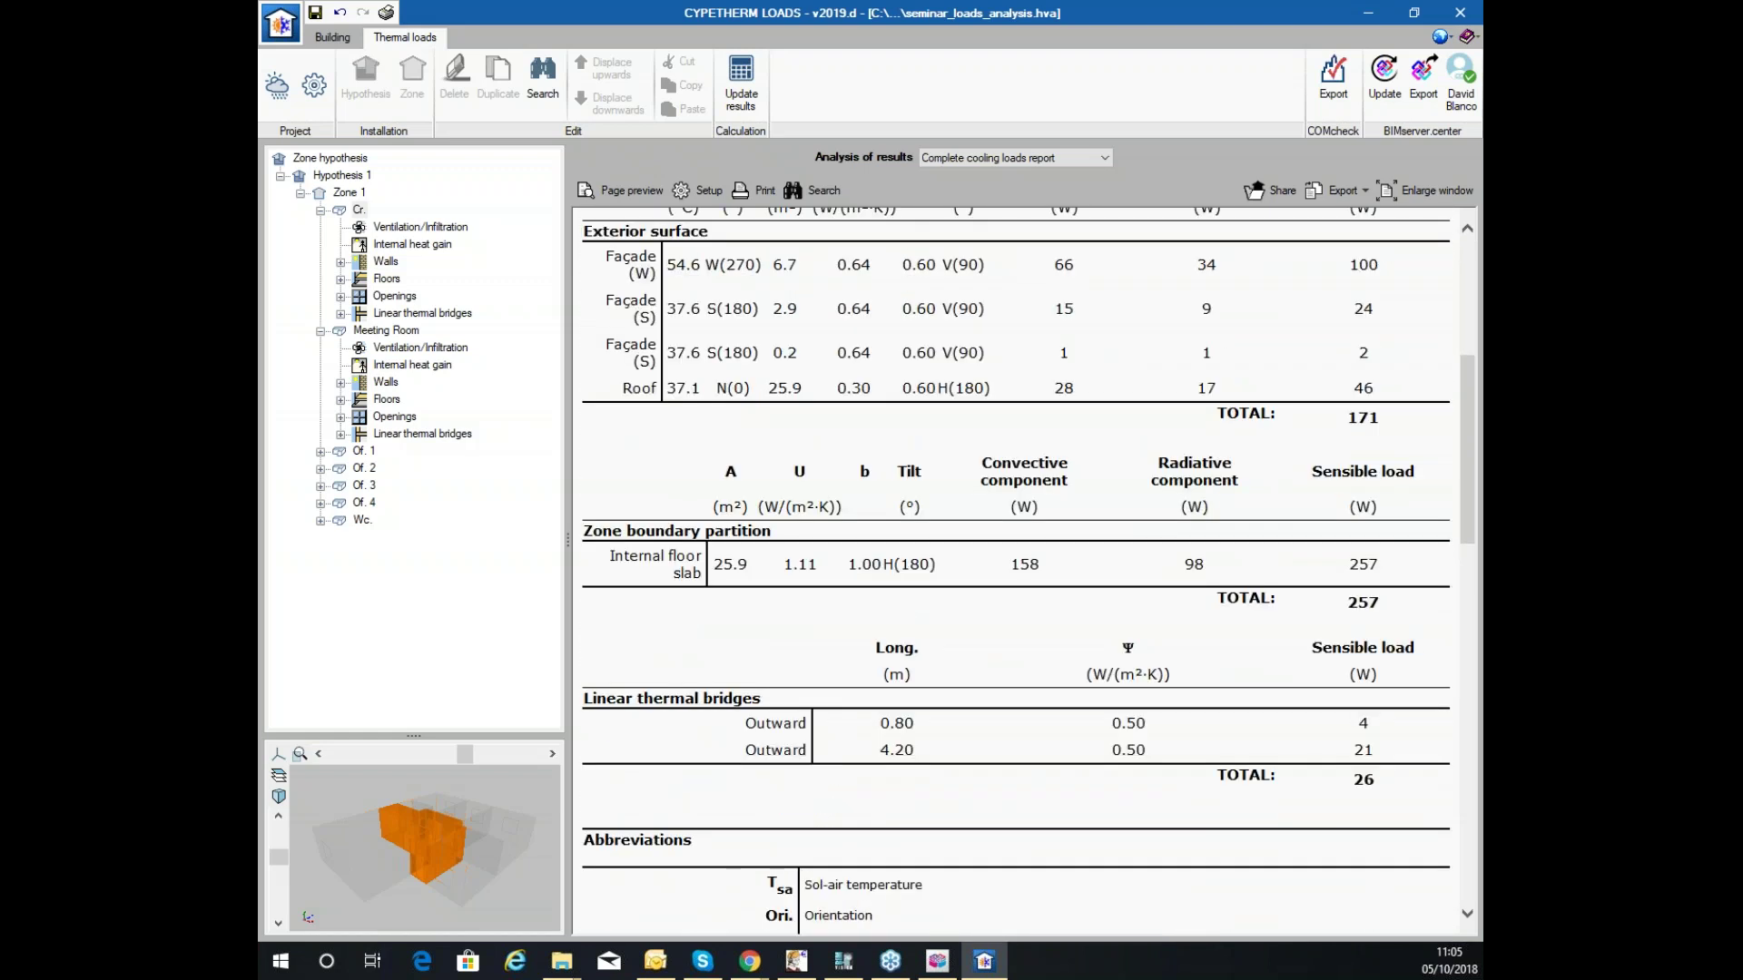
scroll(1017, 572, "down", 4)
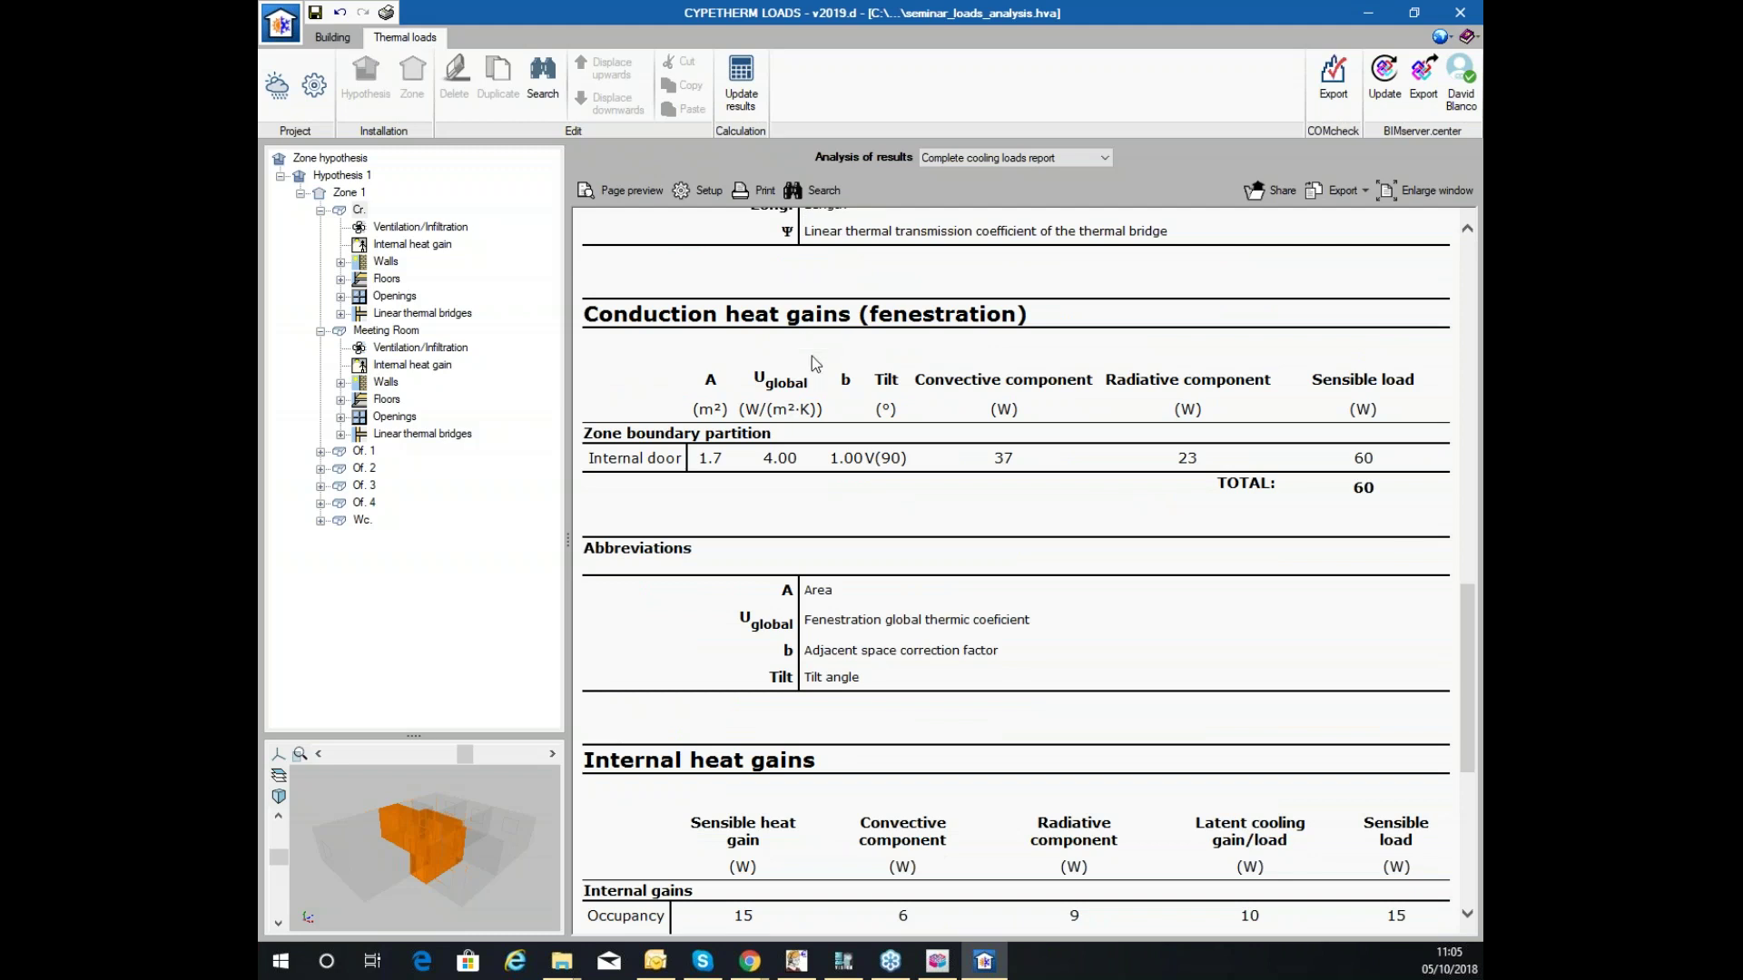
scroll(885, 383, "down", 5)
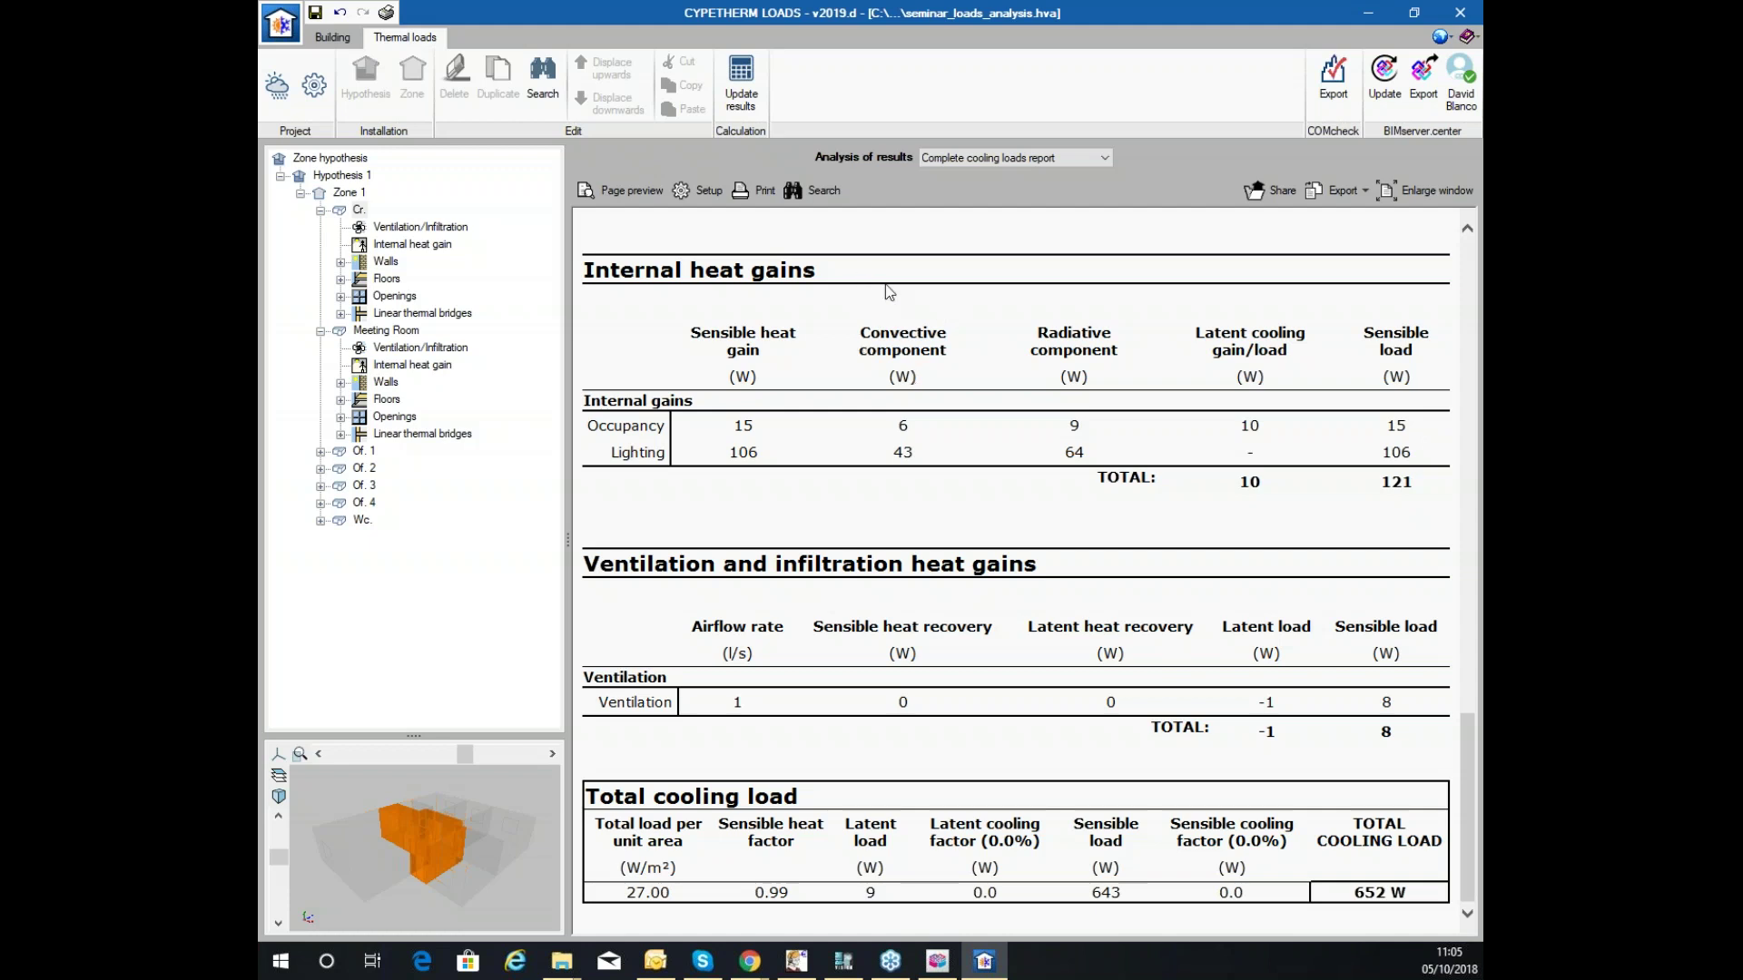
scroll(1198, 508, "up", 1)
scroll(1202, 525, "up", 12)
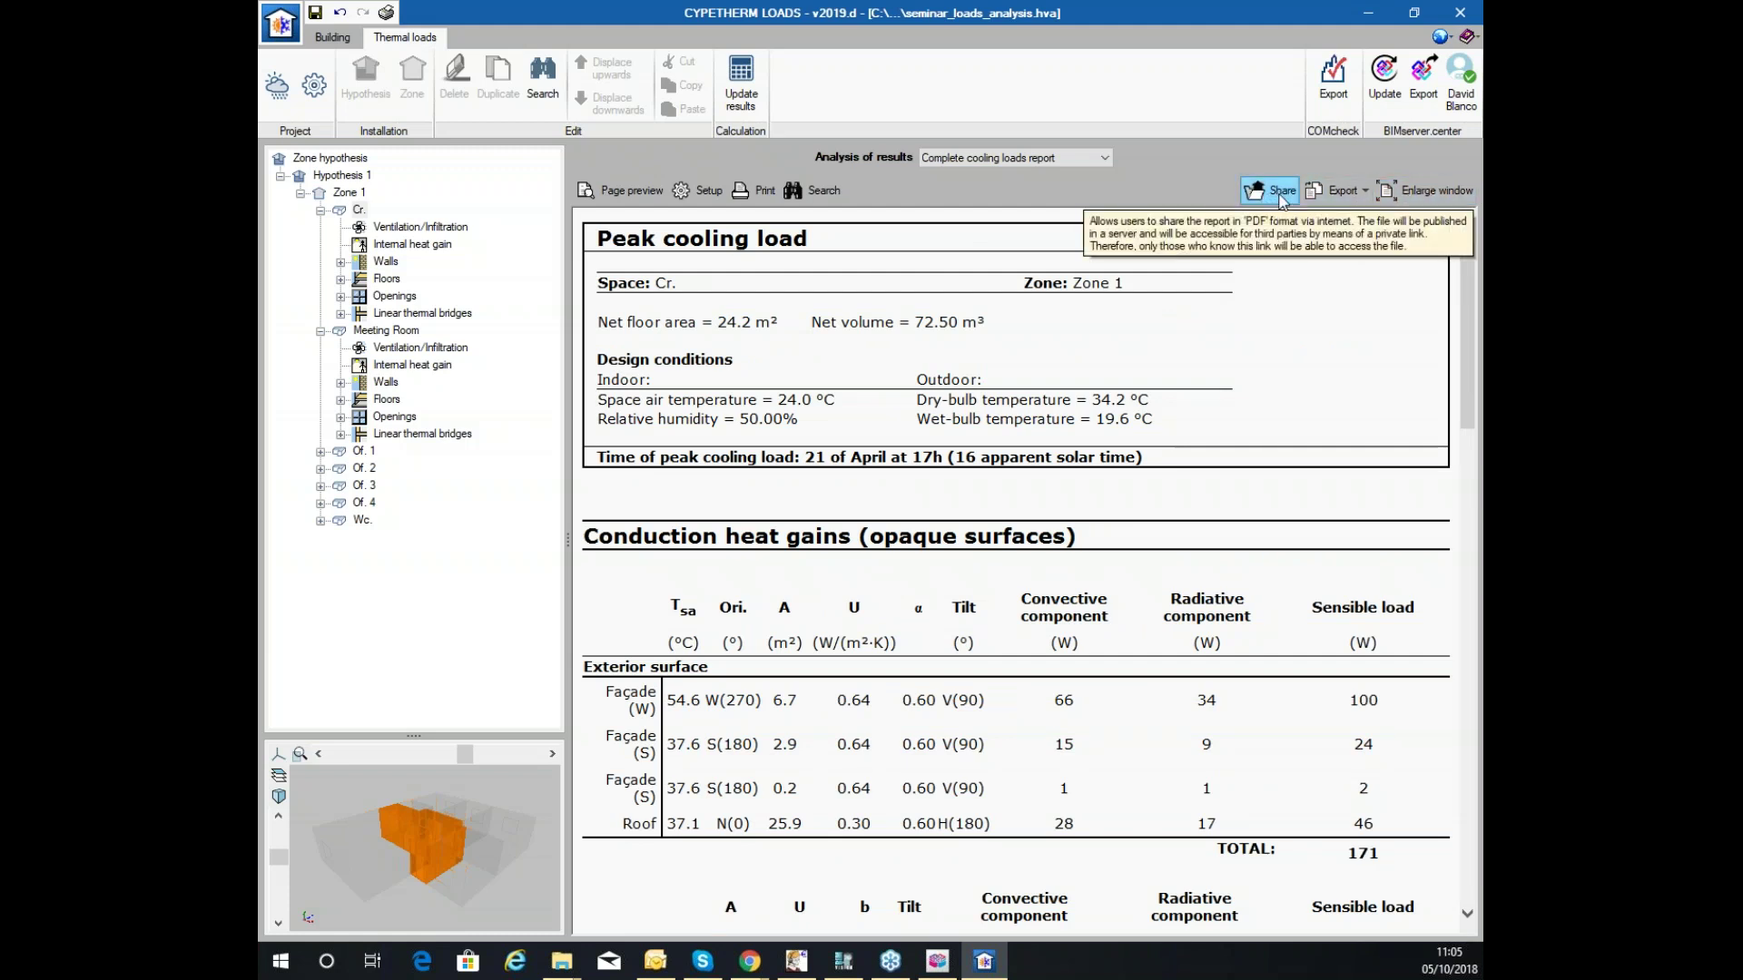
Check the report's export formats without exporting, and expand Cr.'s walls.
left_click(1336, 190)
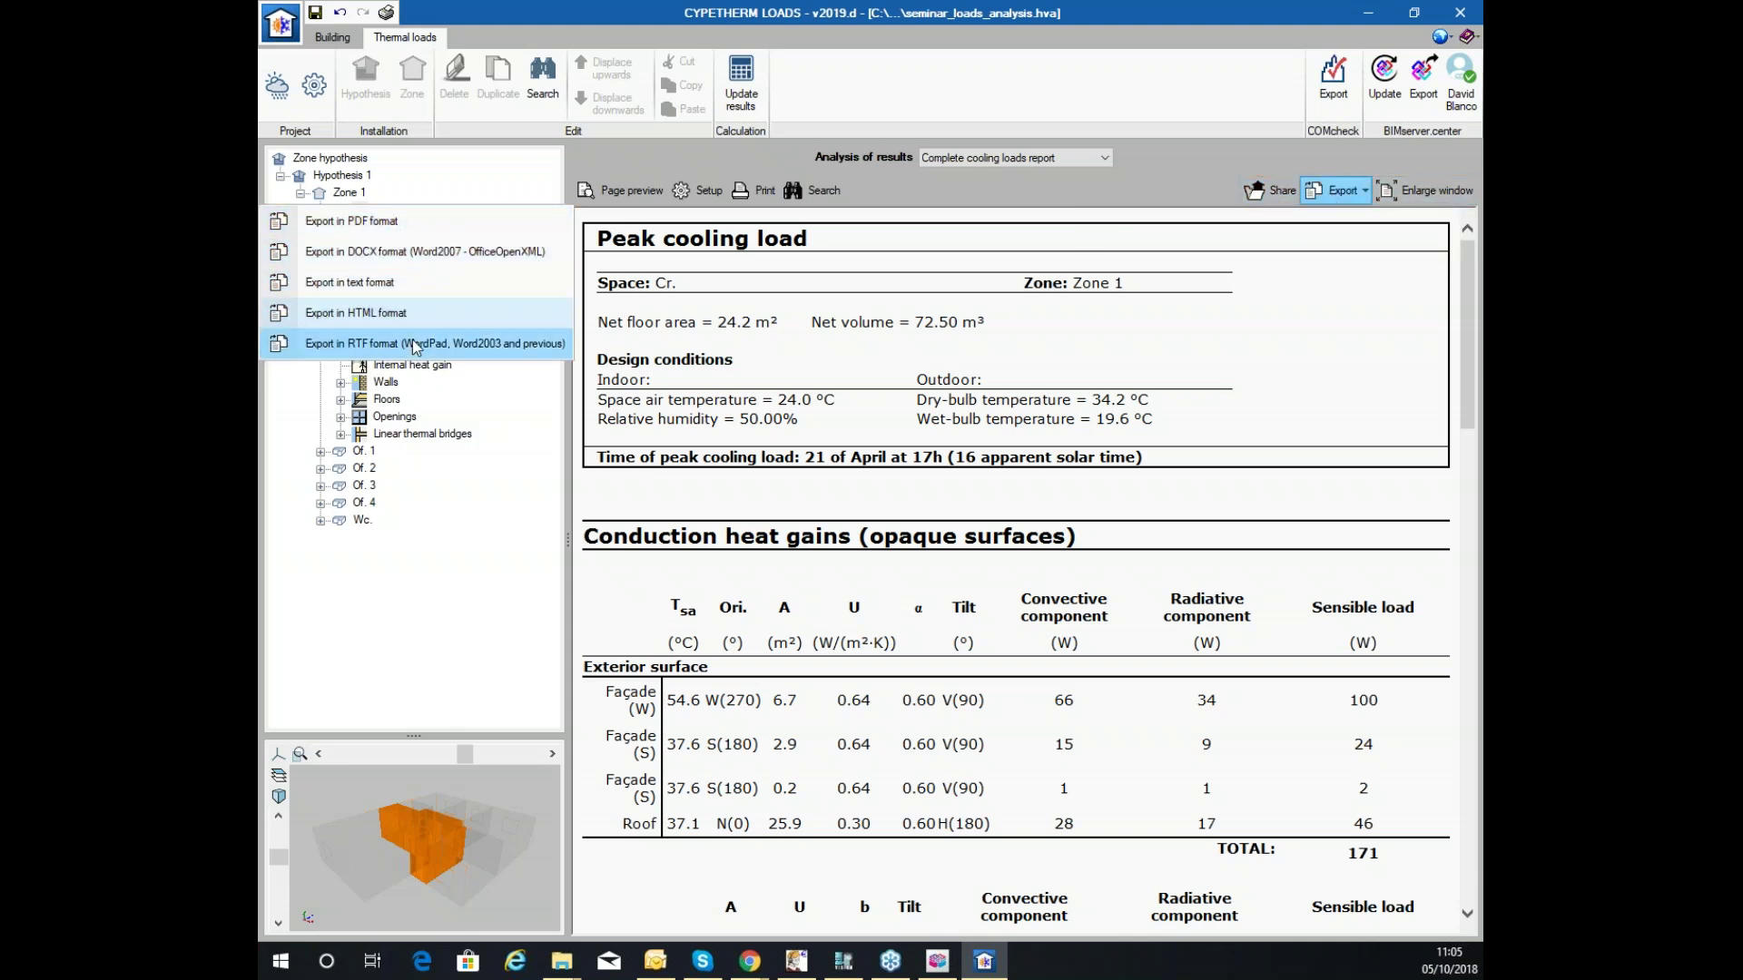
left_click(1344, 237)
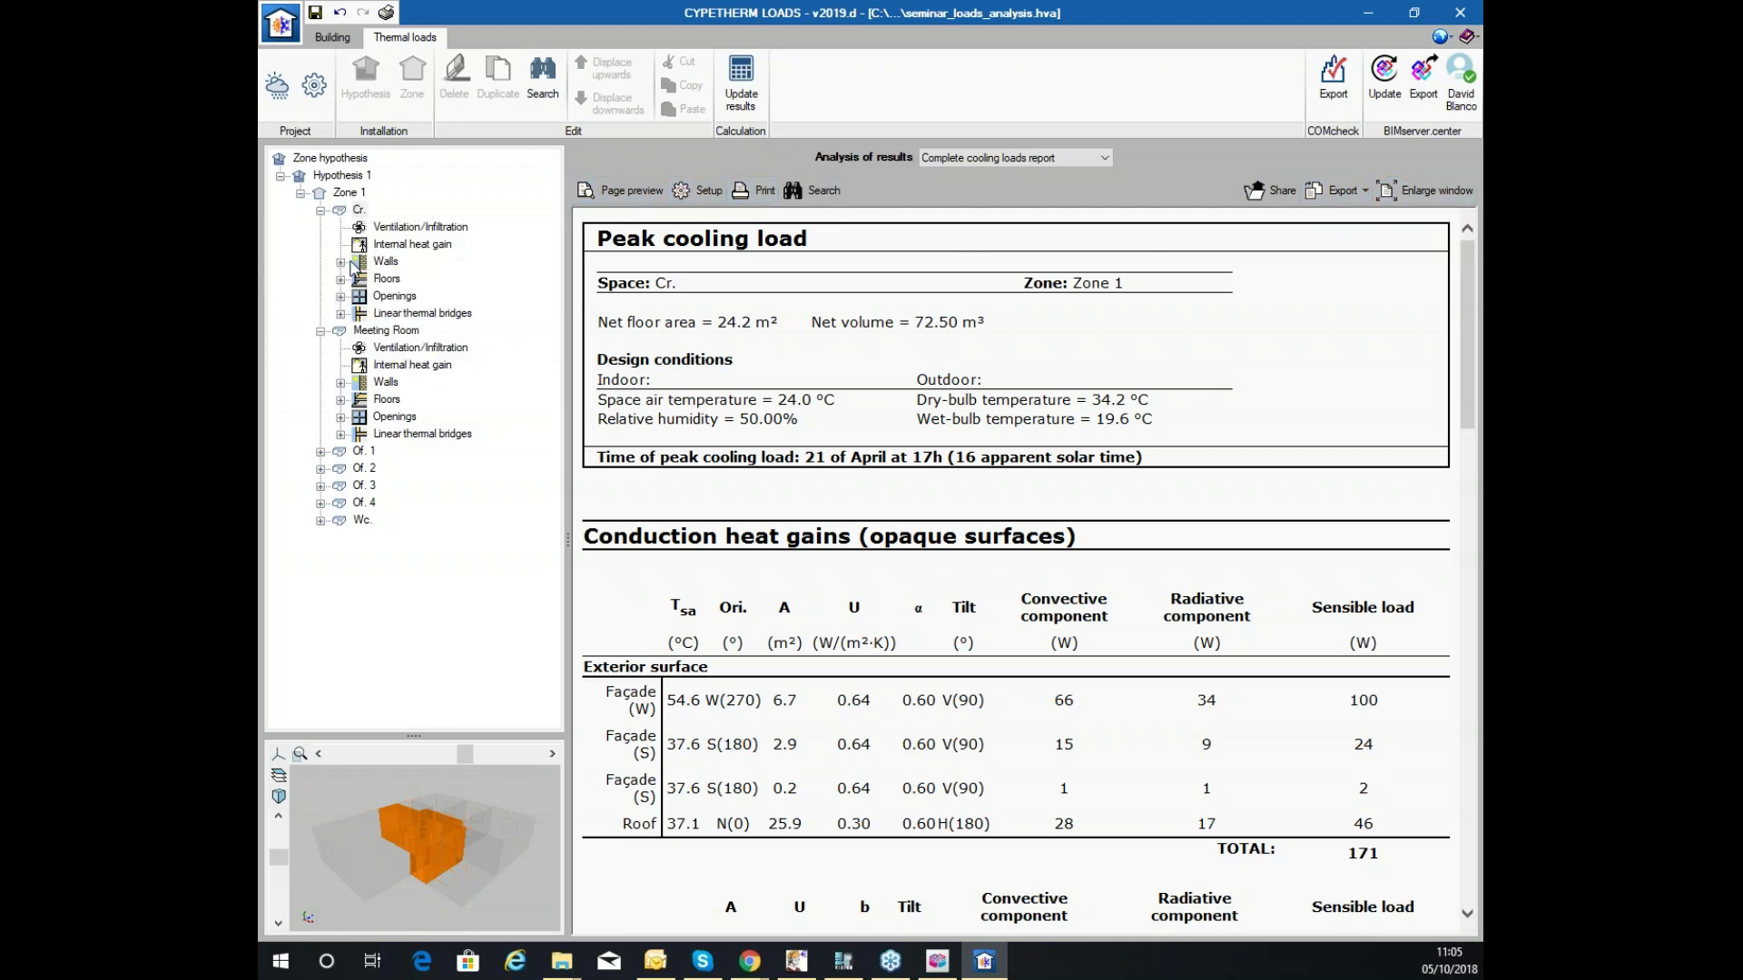
left_click(341, 263)
View the west and south façade results, including temperature/solar irradiation and CTSF charts.
left_click(416, 279)
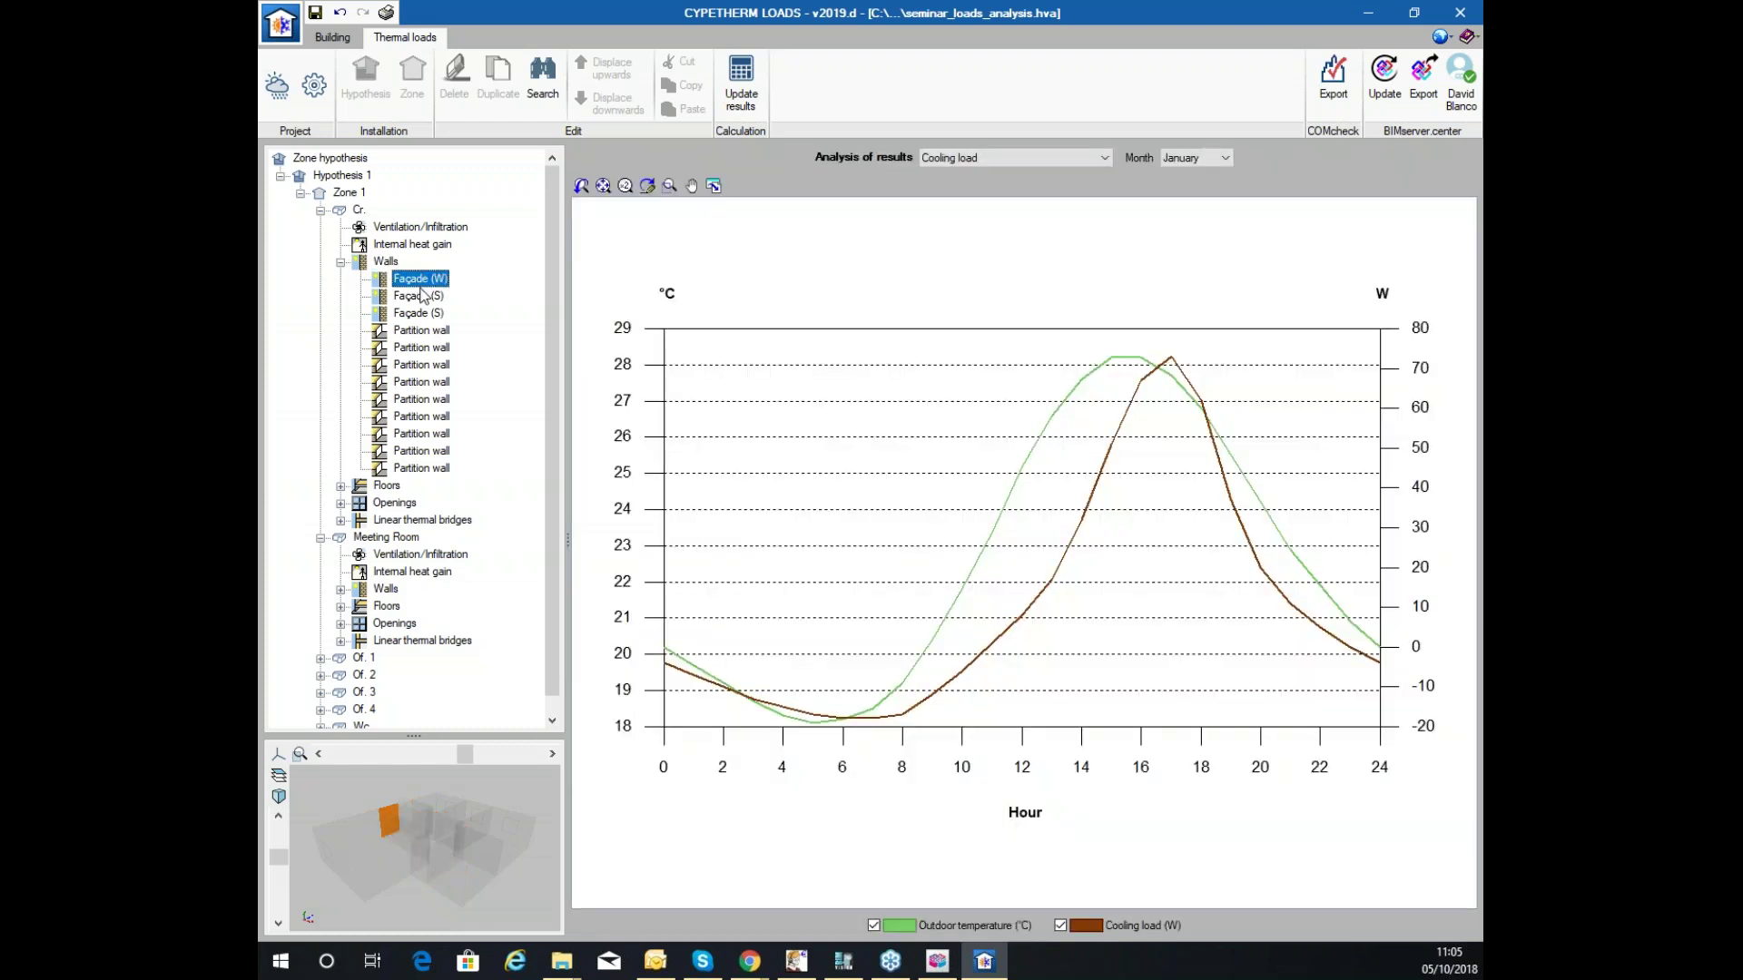
left_click(420, 312)
left_click(425, 280)
left_click(424, 296)
left_click(1019, 163)
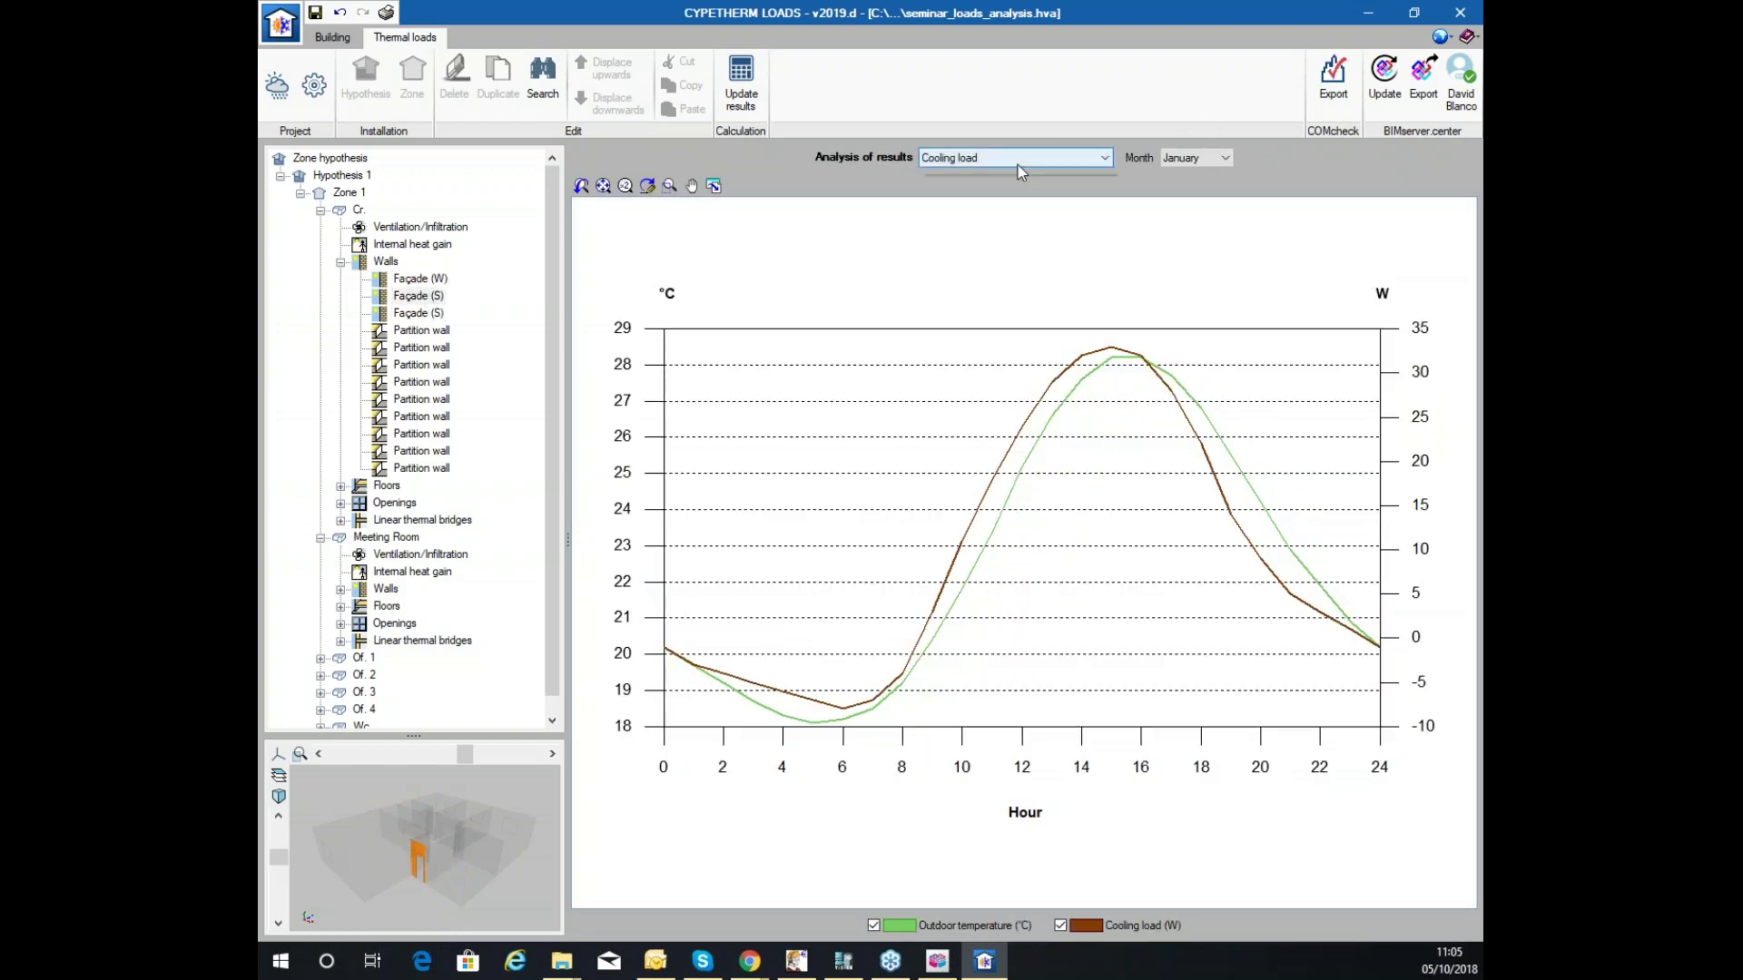
left_click(977, 204)
left_click(1002, 162)
left_click(987, 188)
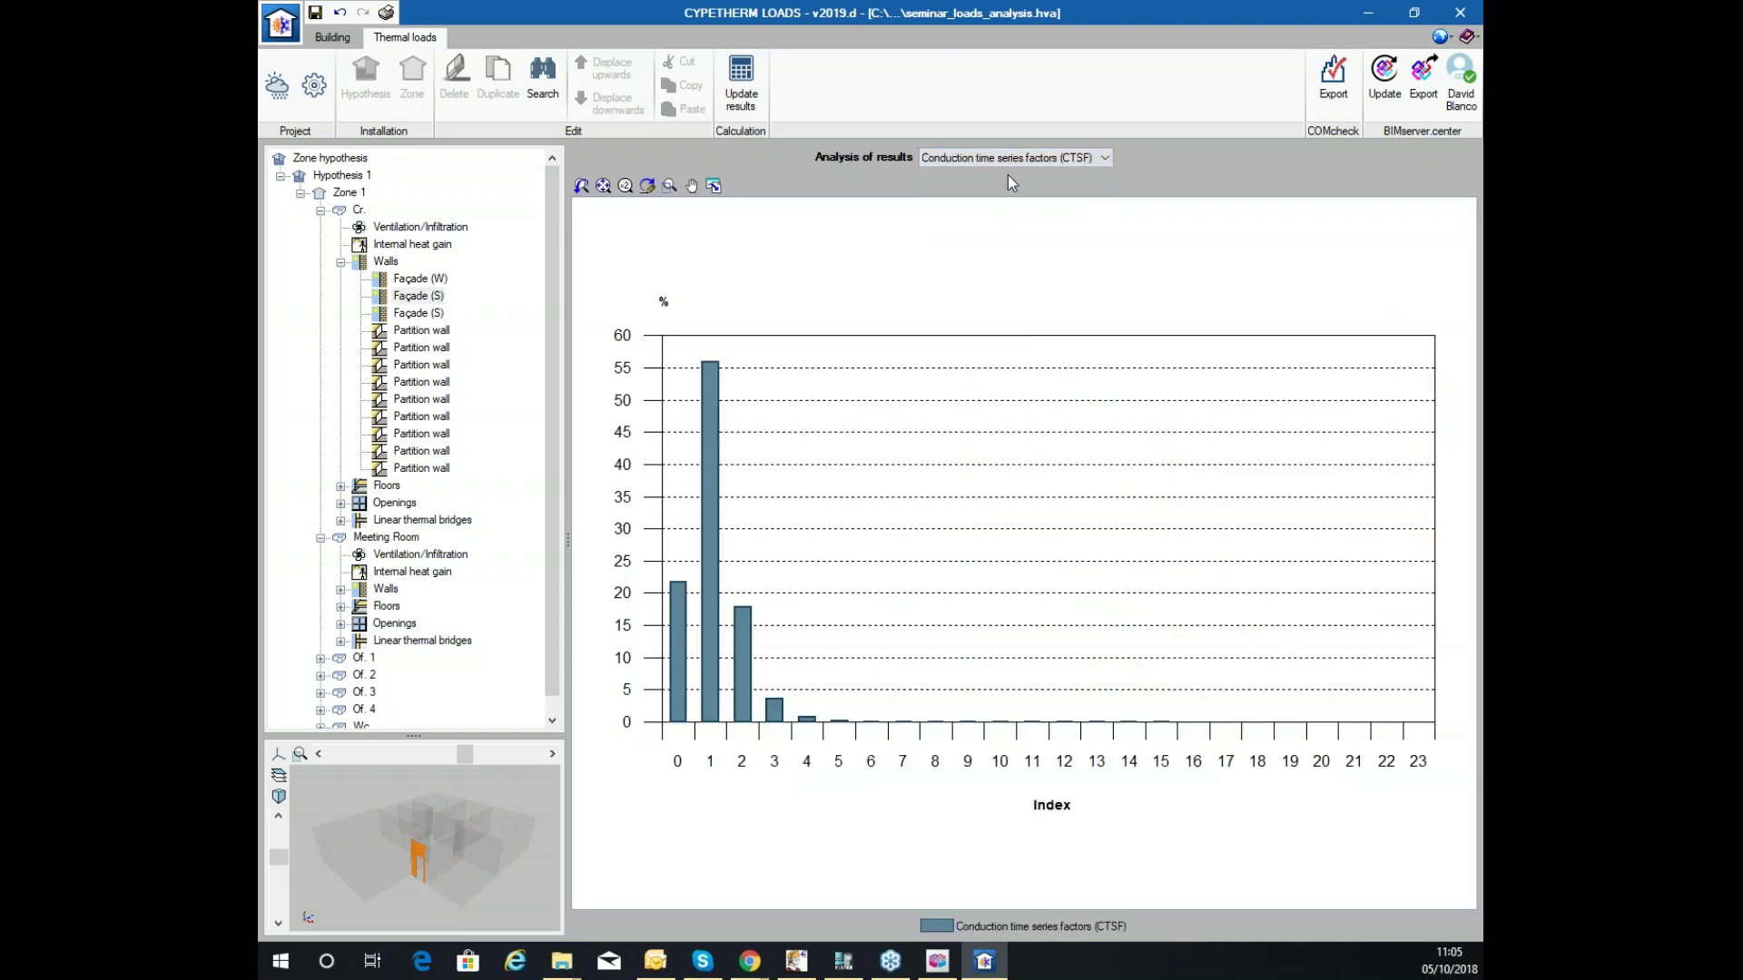
Show the façade's overview calculation formulas, then check two partition walls and ventilation/infiltration.
left_click(1085, 161)
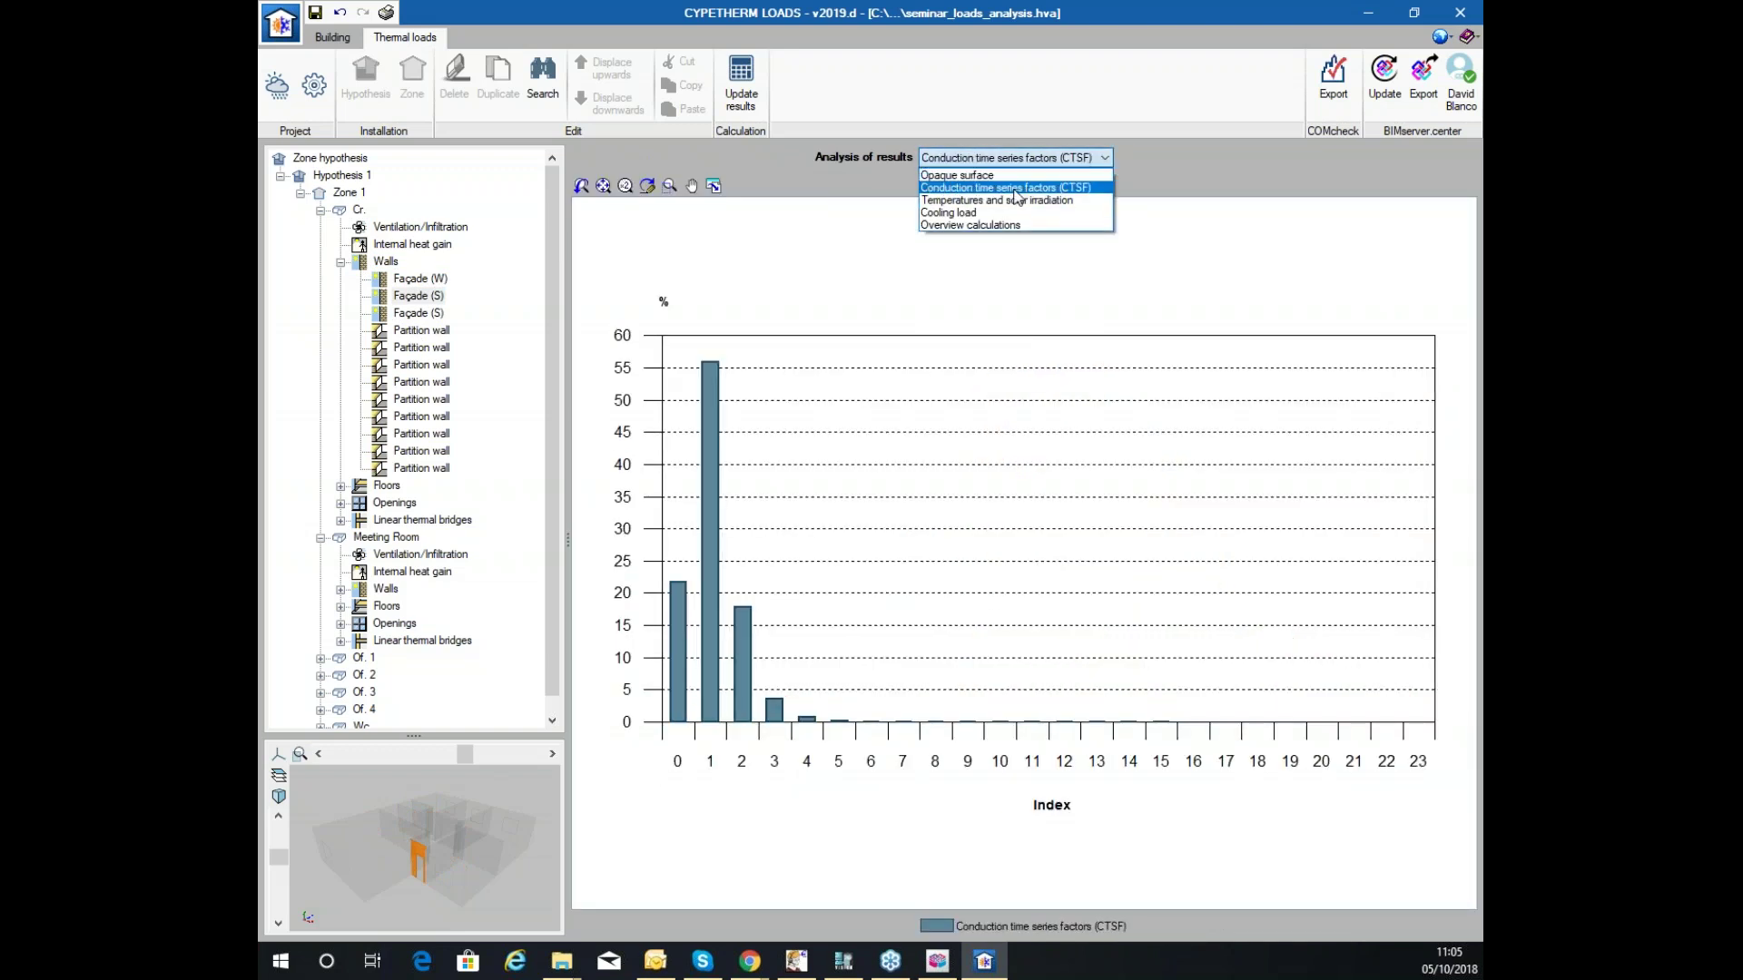
left_click(1016, 225)
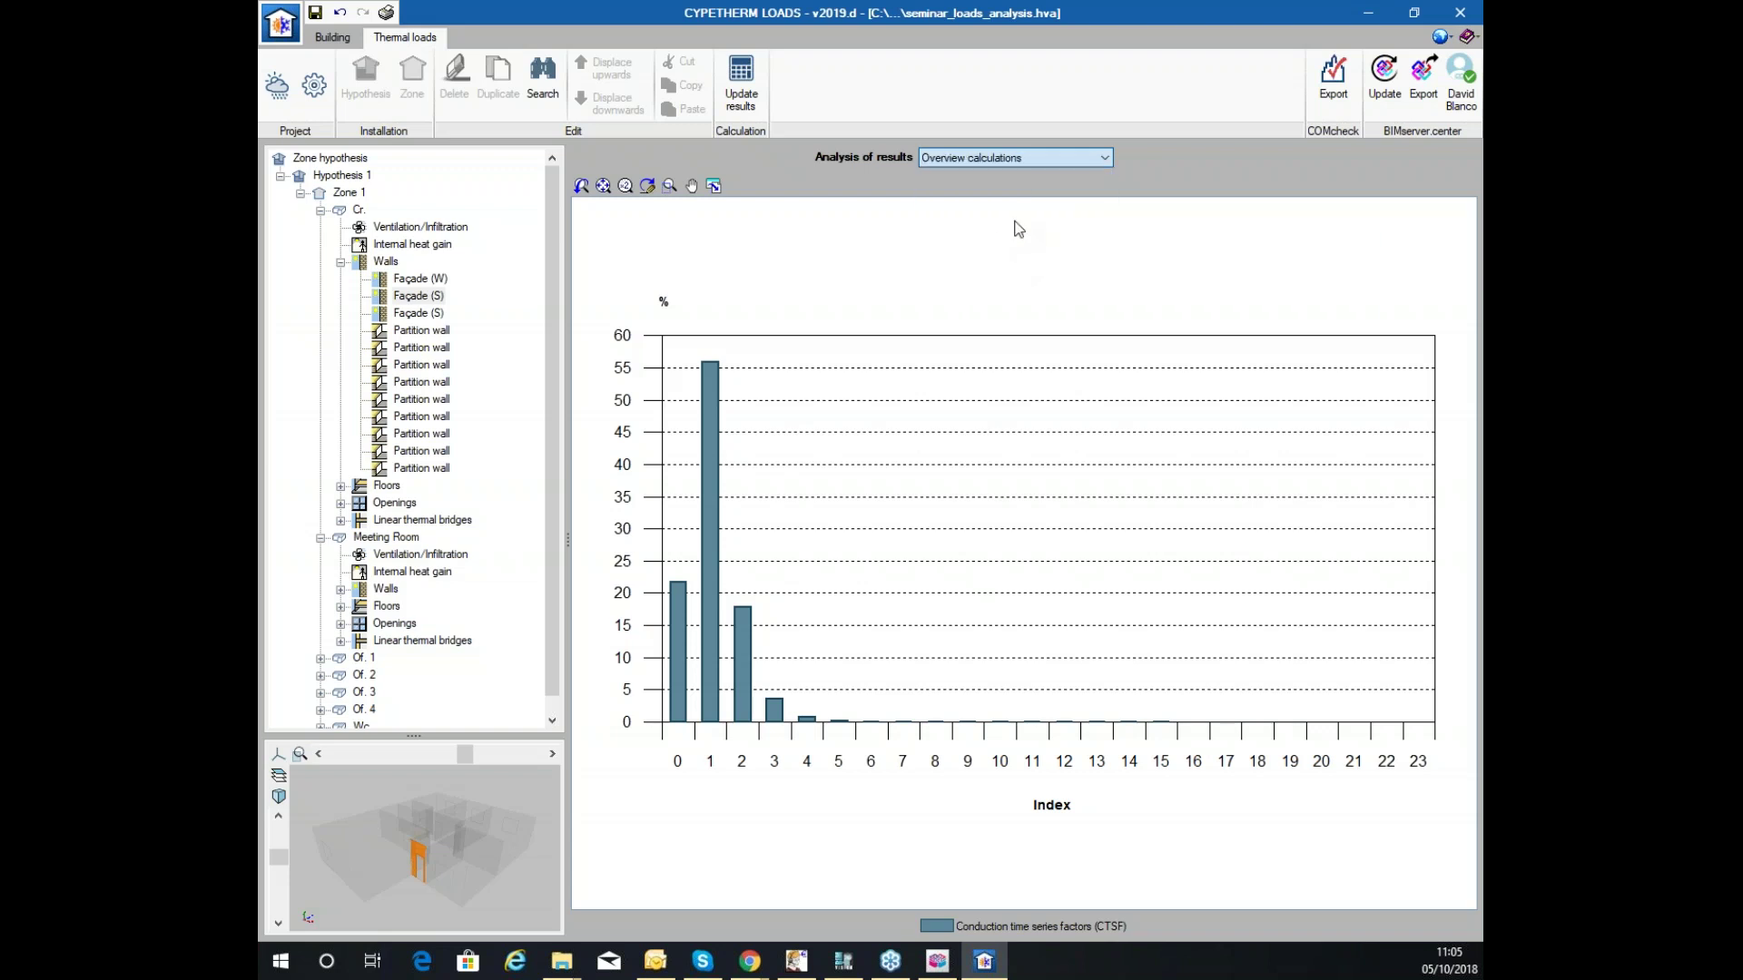
scroll(811, 362, "down", 7)
scroll(814, 365, "up", 7)
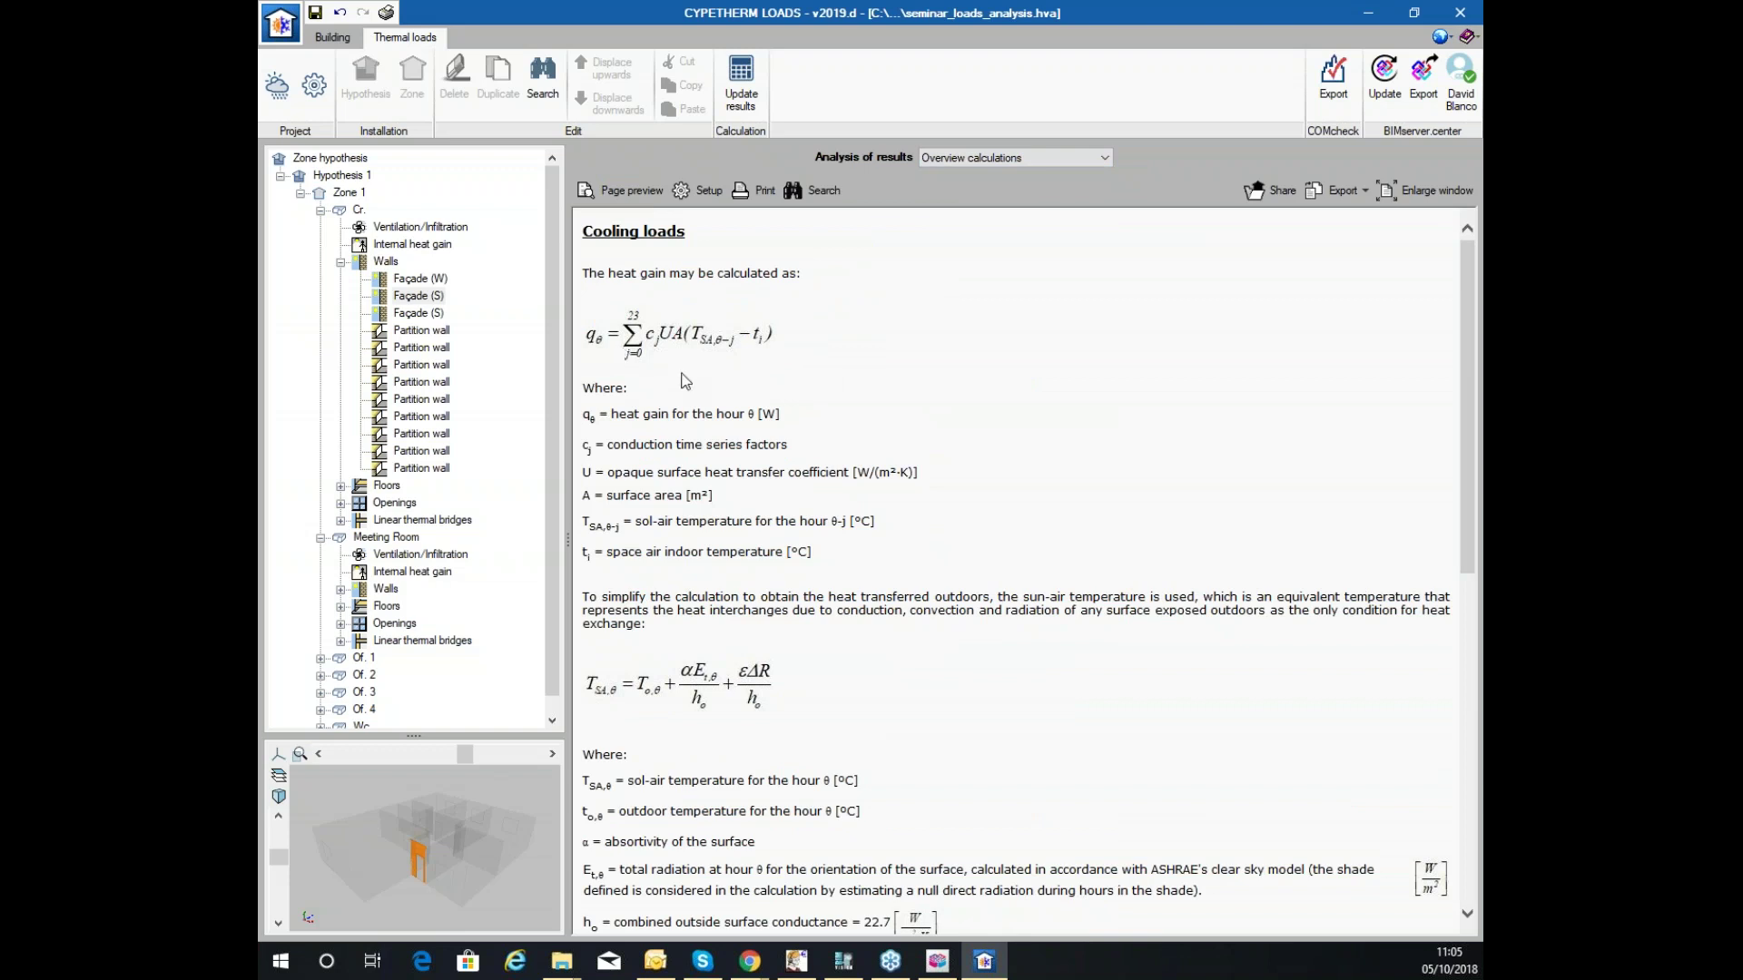
left_click(393, 348)
left_click(399, 399)
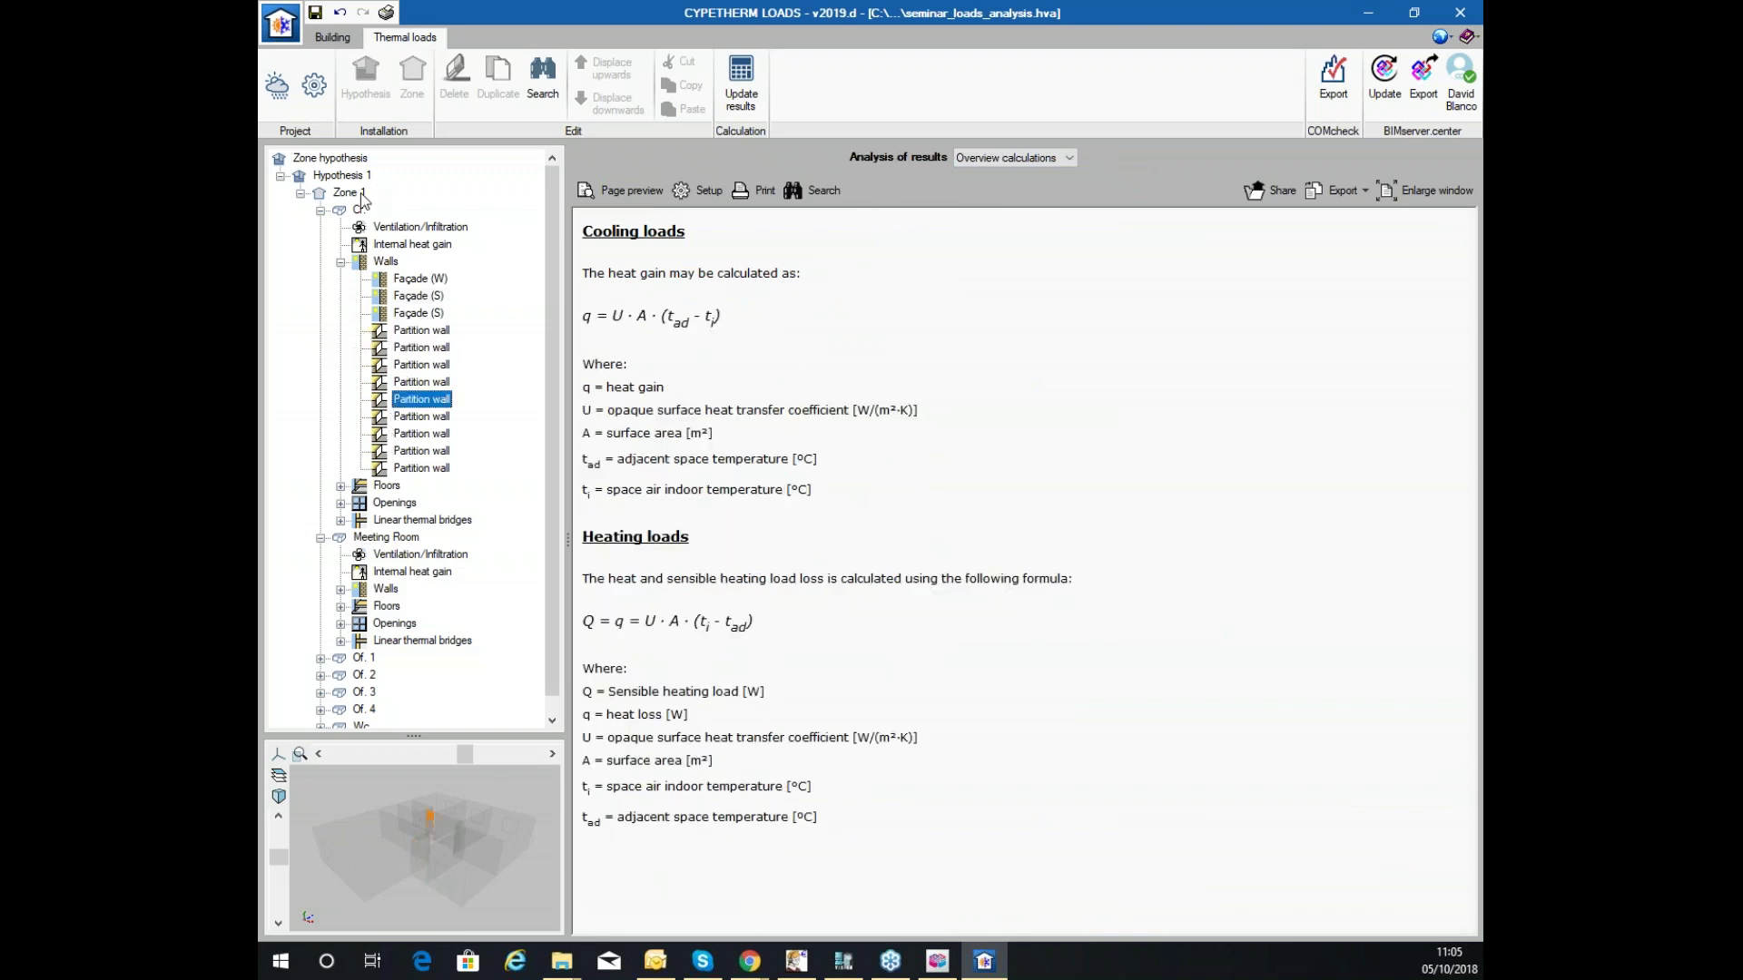
left_click(394, 229)
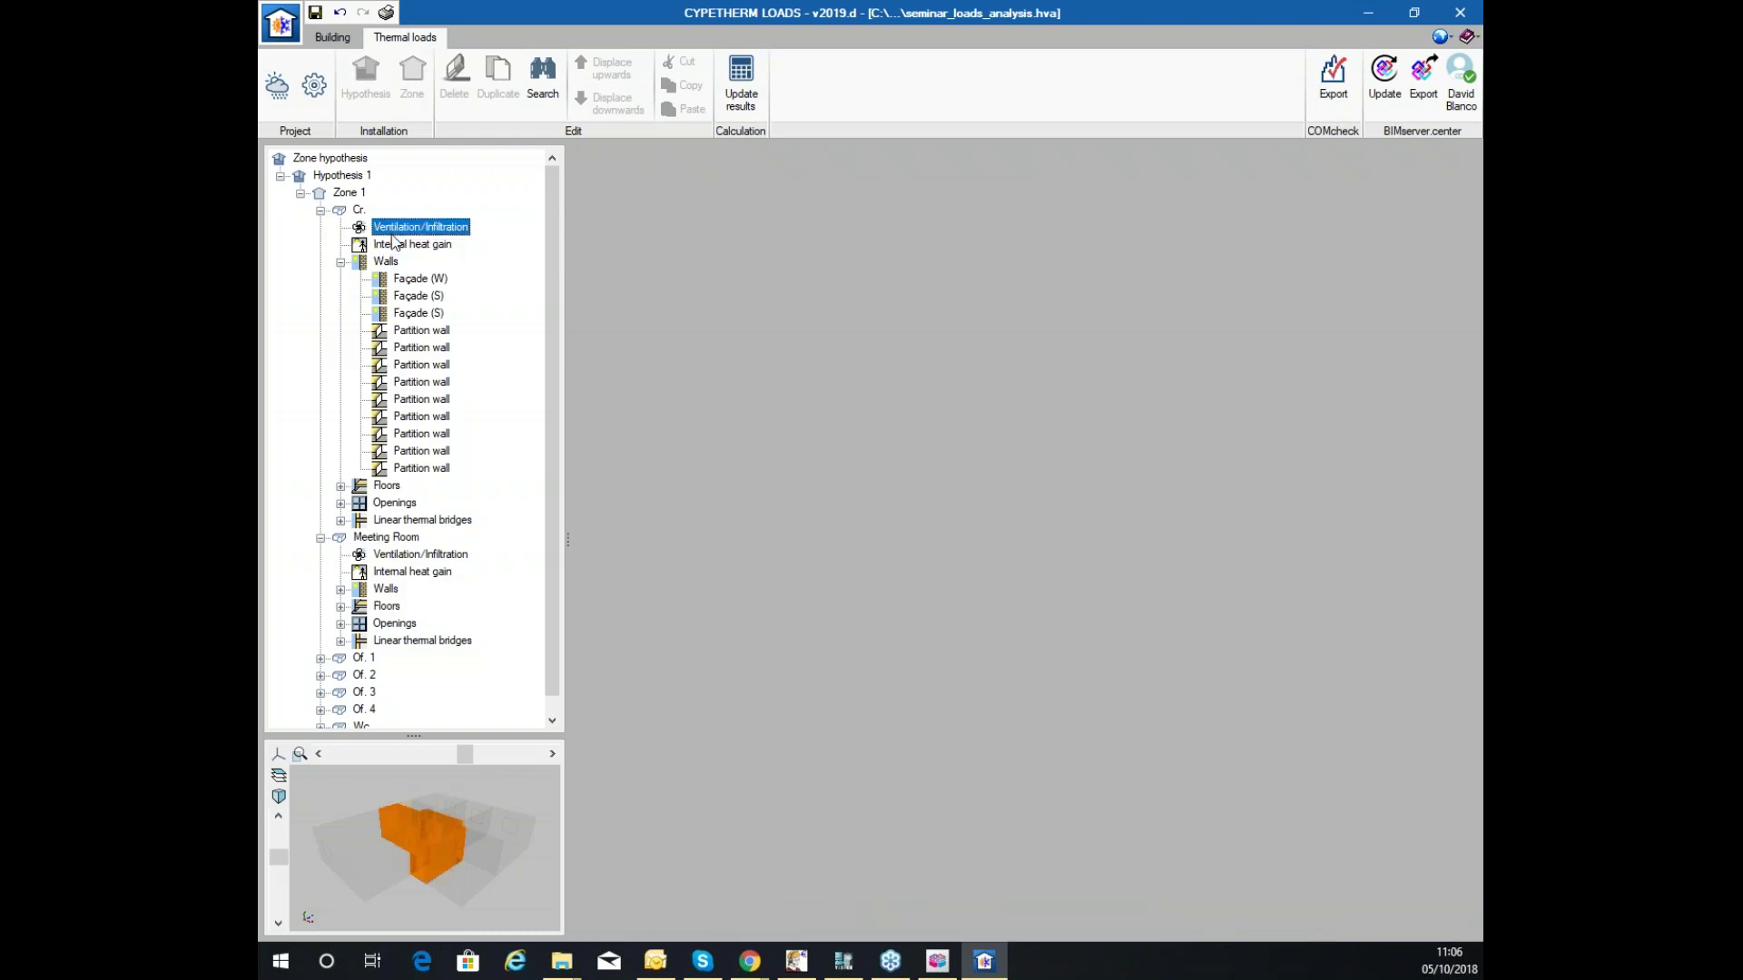
Show Cr.'s ventilation/infiltration latent cooling loads and their calculation formulas.
left_click(989, 159)
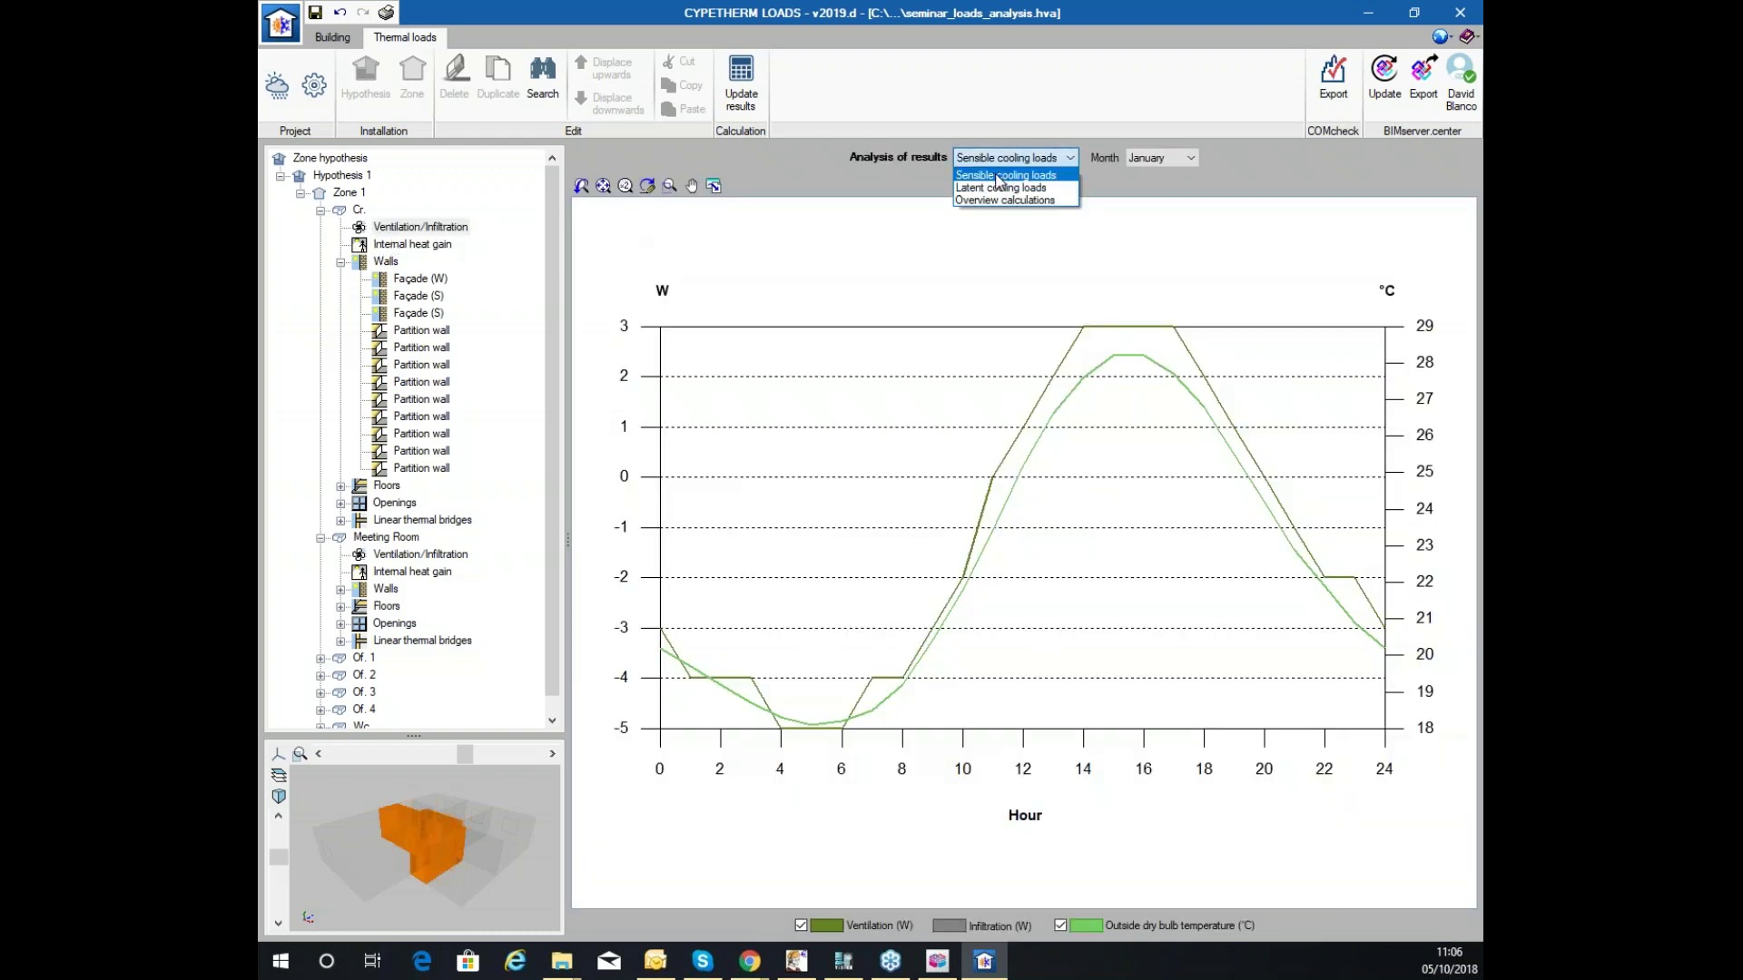
left_click(992, 188)
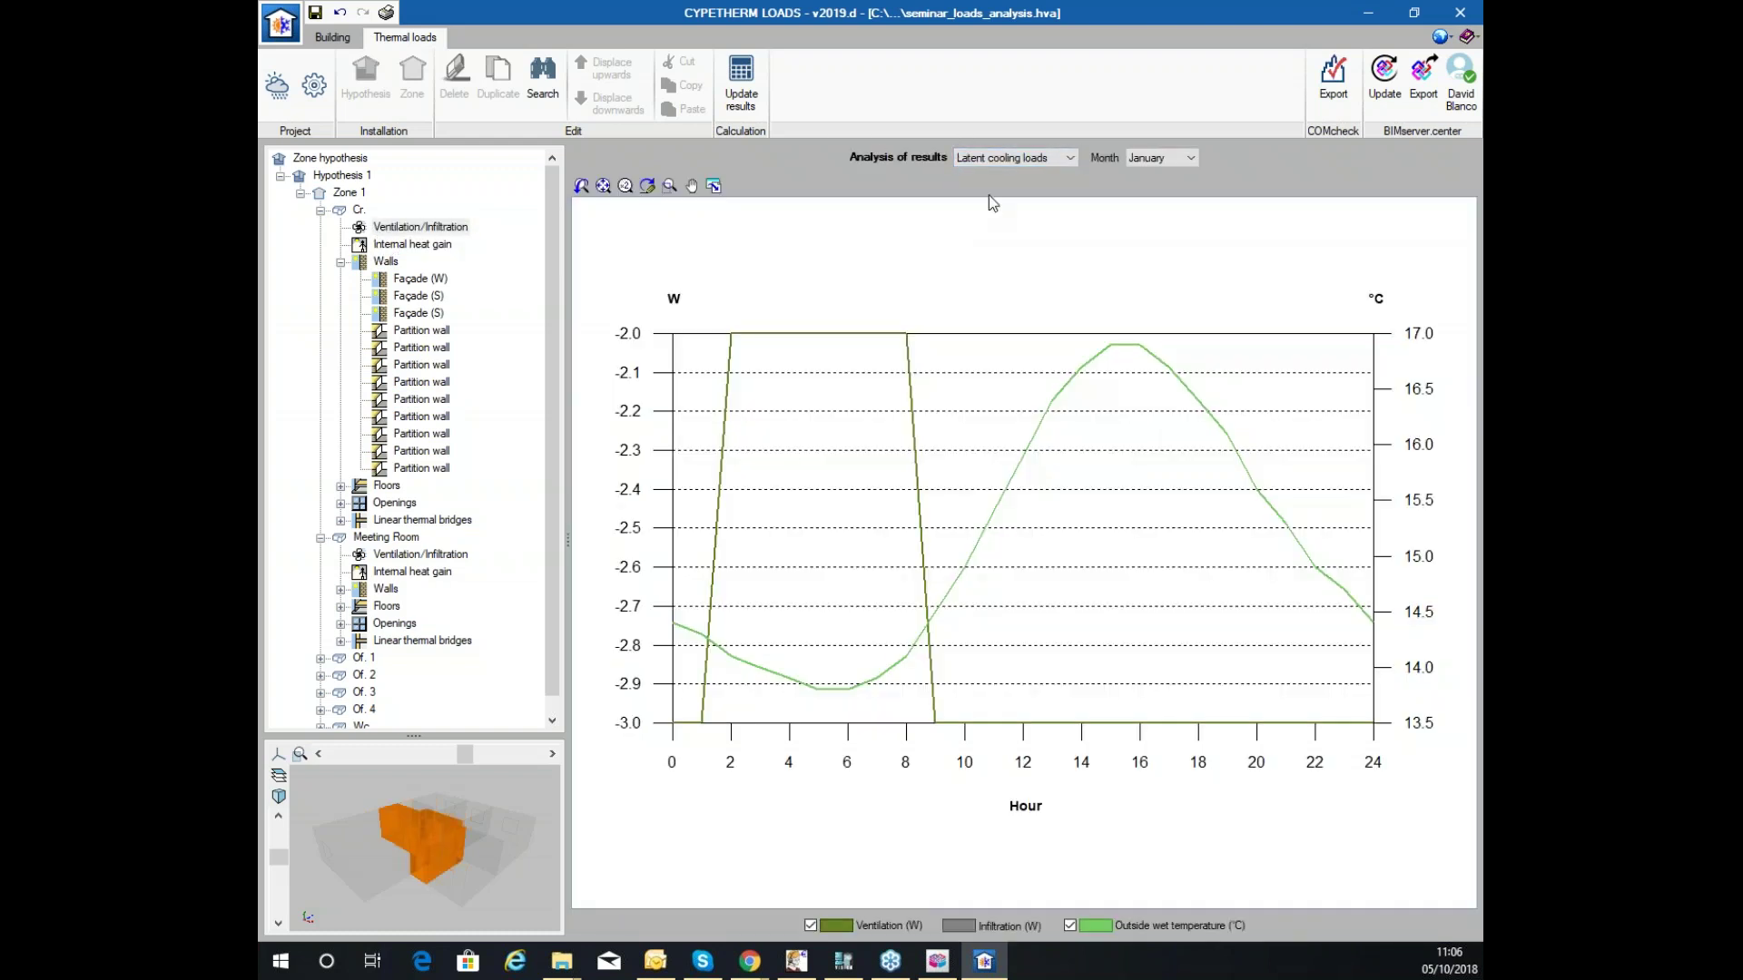
left_click(1039, 159)
left_click(998, 200)
scroll(898, 494, "down", 2)
scroll(896, 492, "up", 2)
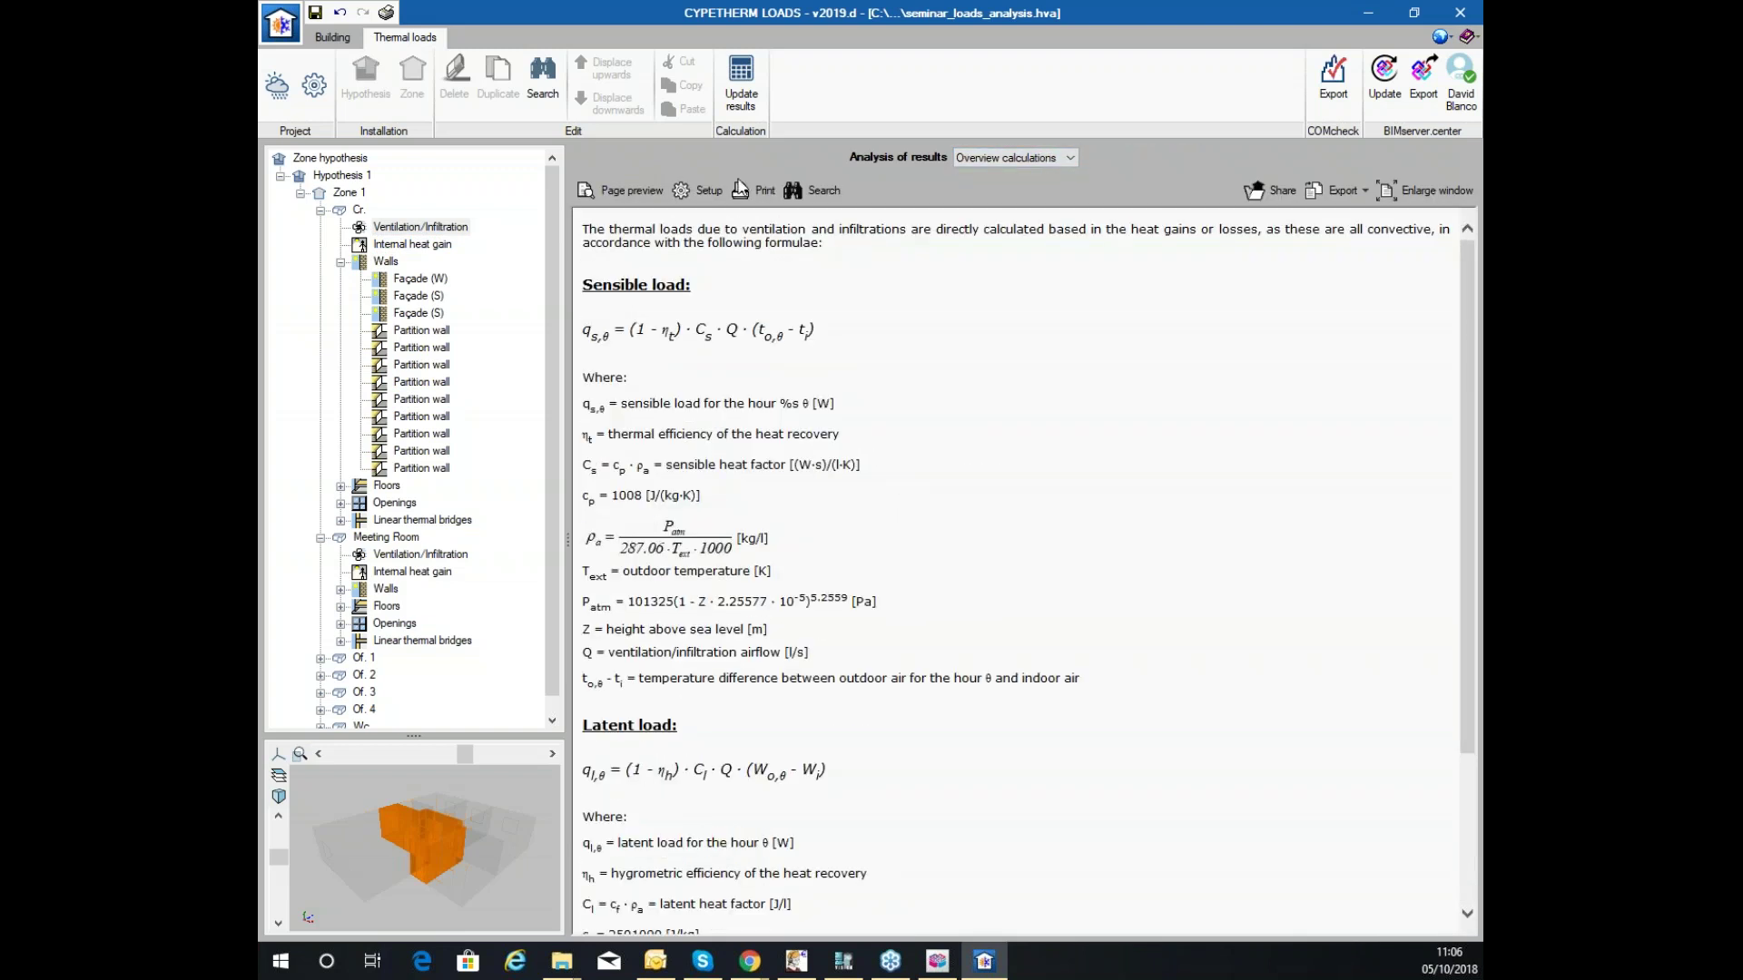
Collapse Cr. and Meeting Room and select Zone 1 to see its annual chart.
left_click(321, 211)
left_click(343, 193)
left_click(321, 228)
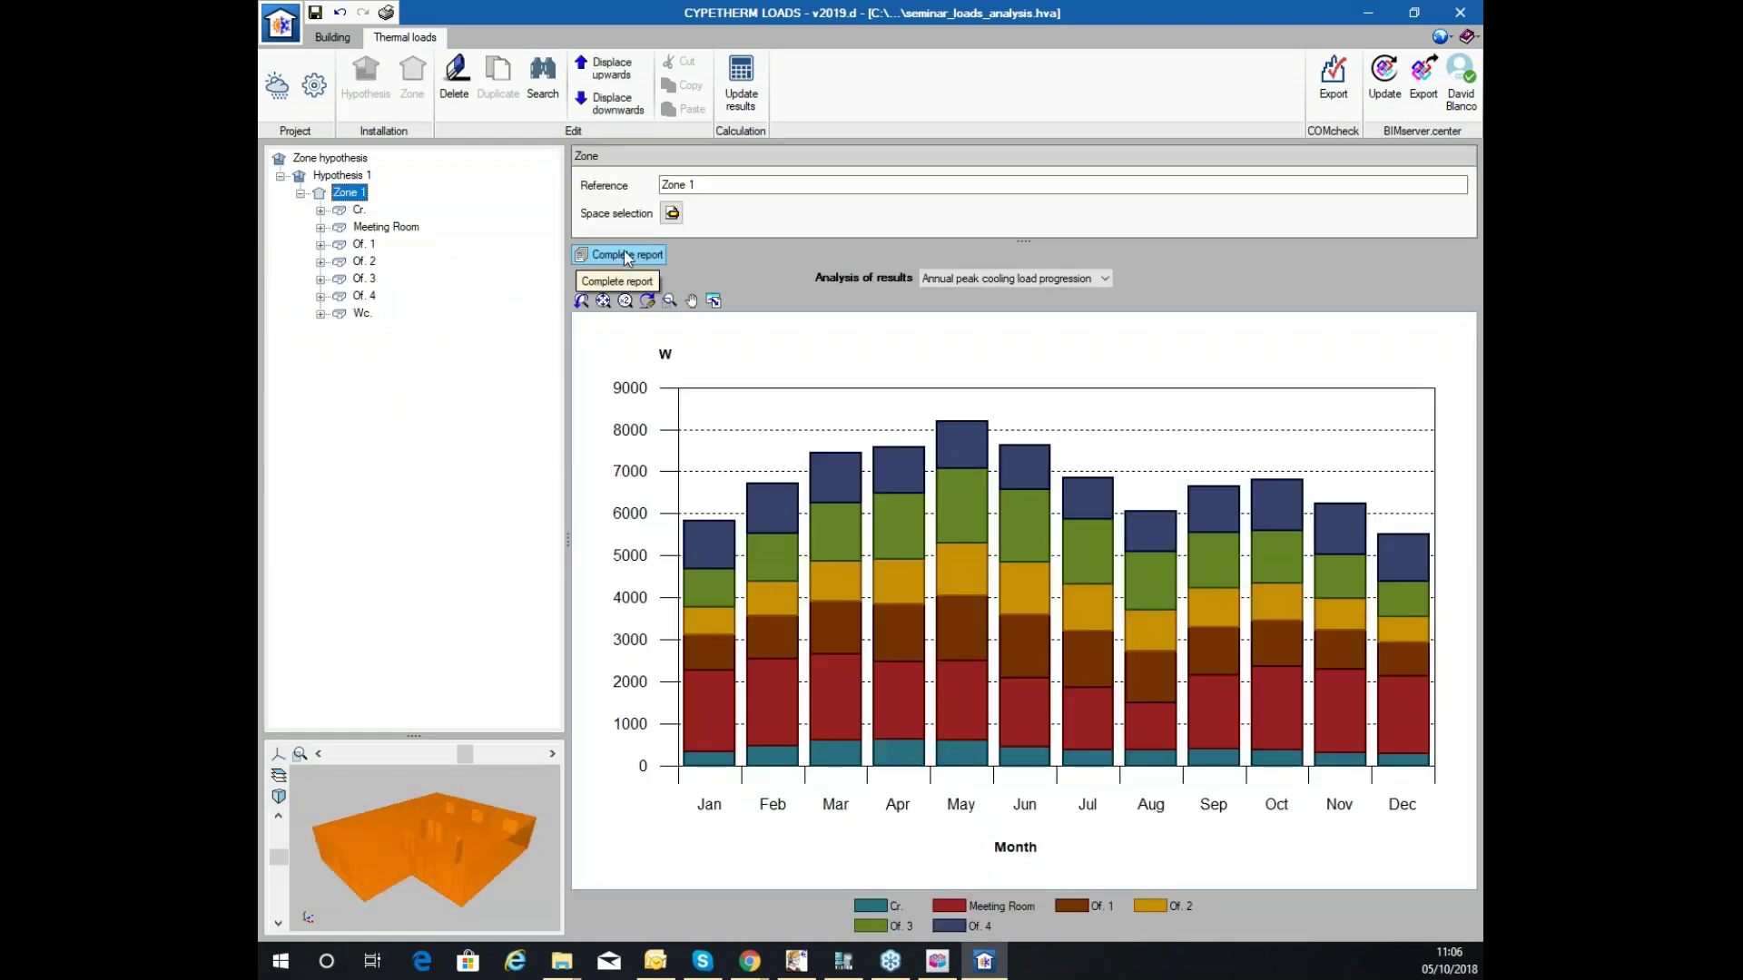
Generate Zone 1's Complete report, keeping the annual progression analysis selected.
left_click(1012, 278)
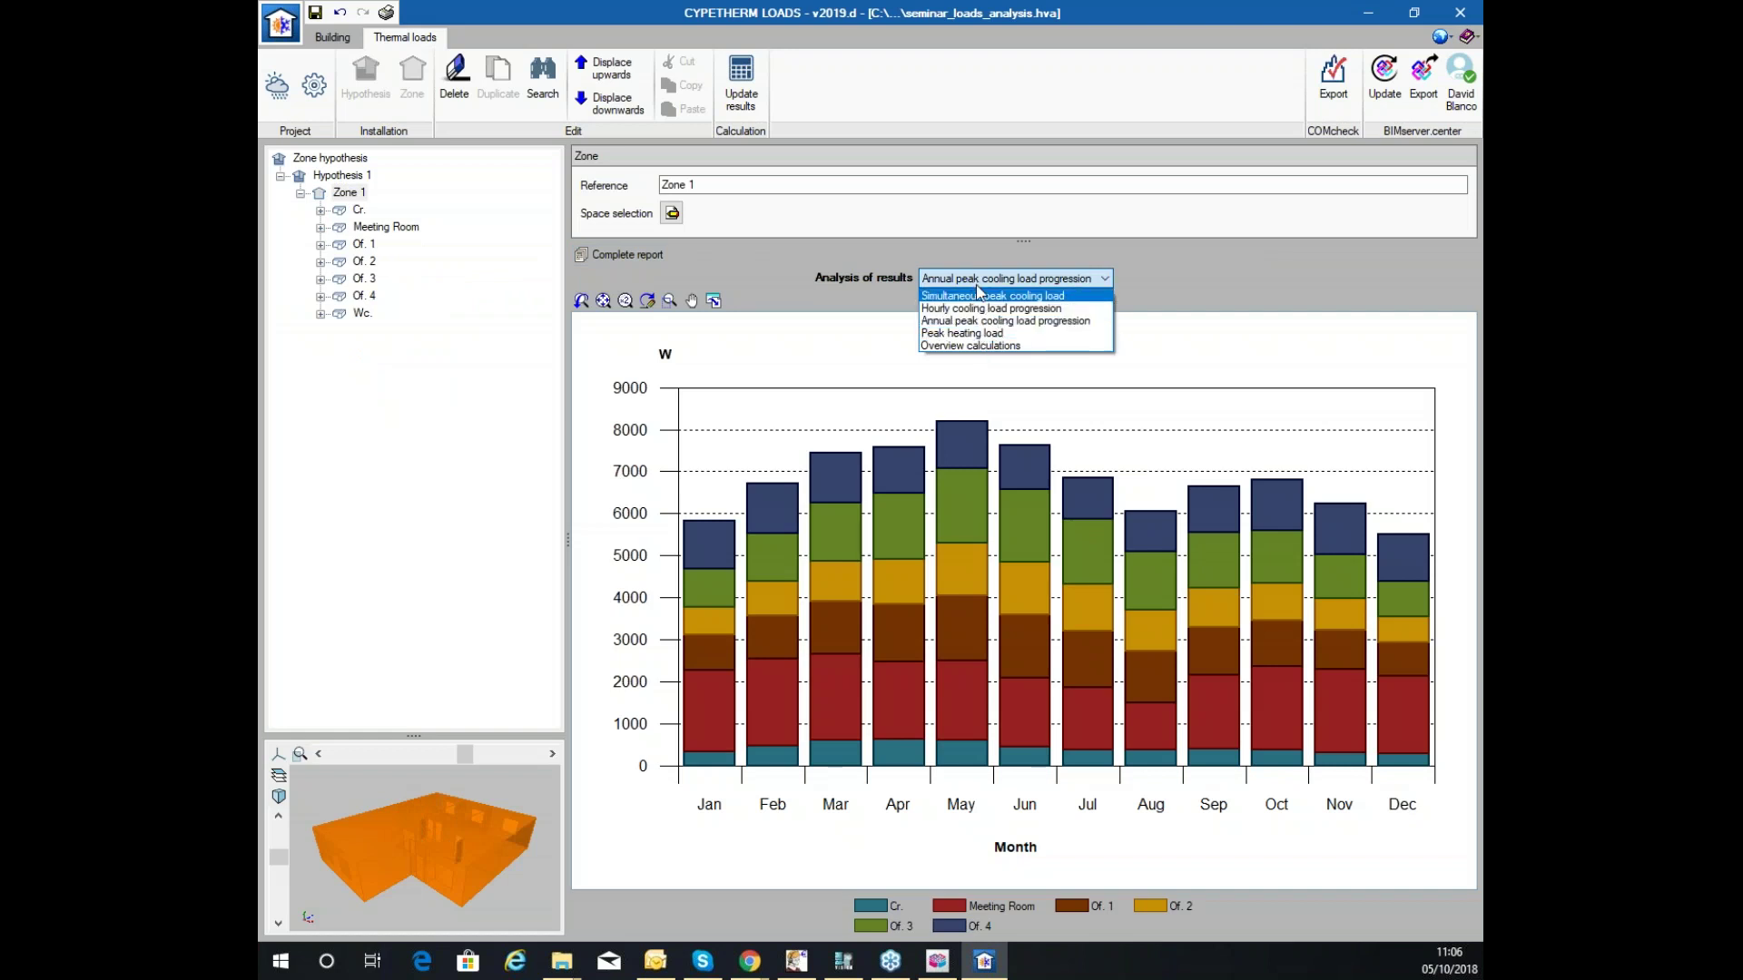
left_click(650, 263)
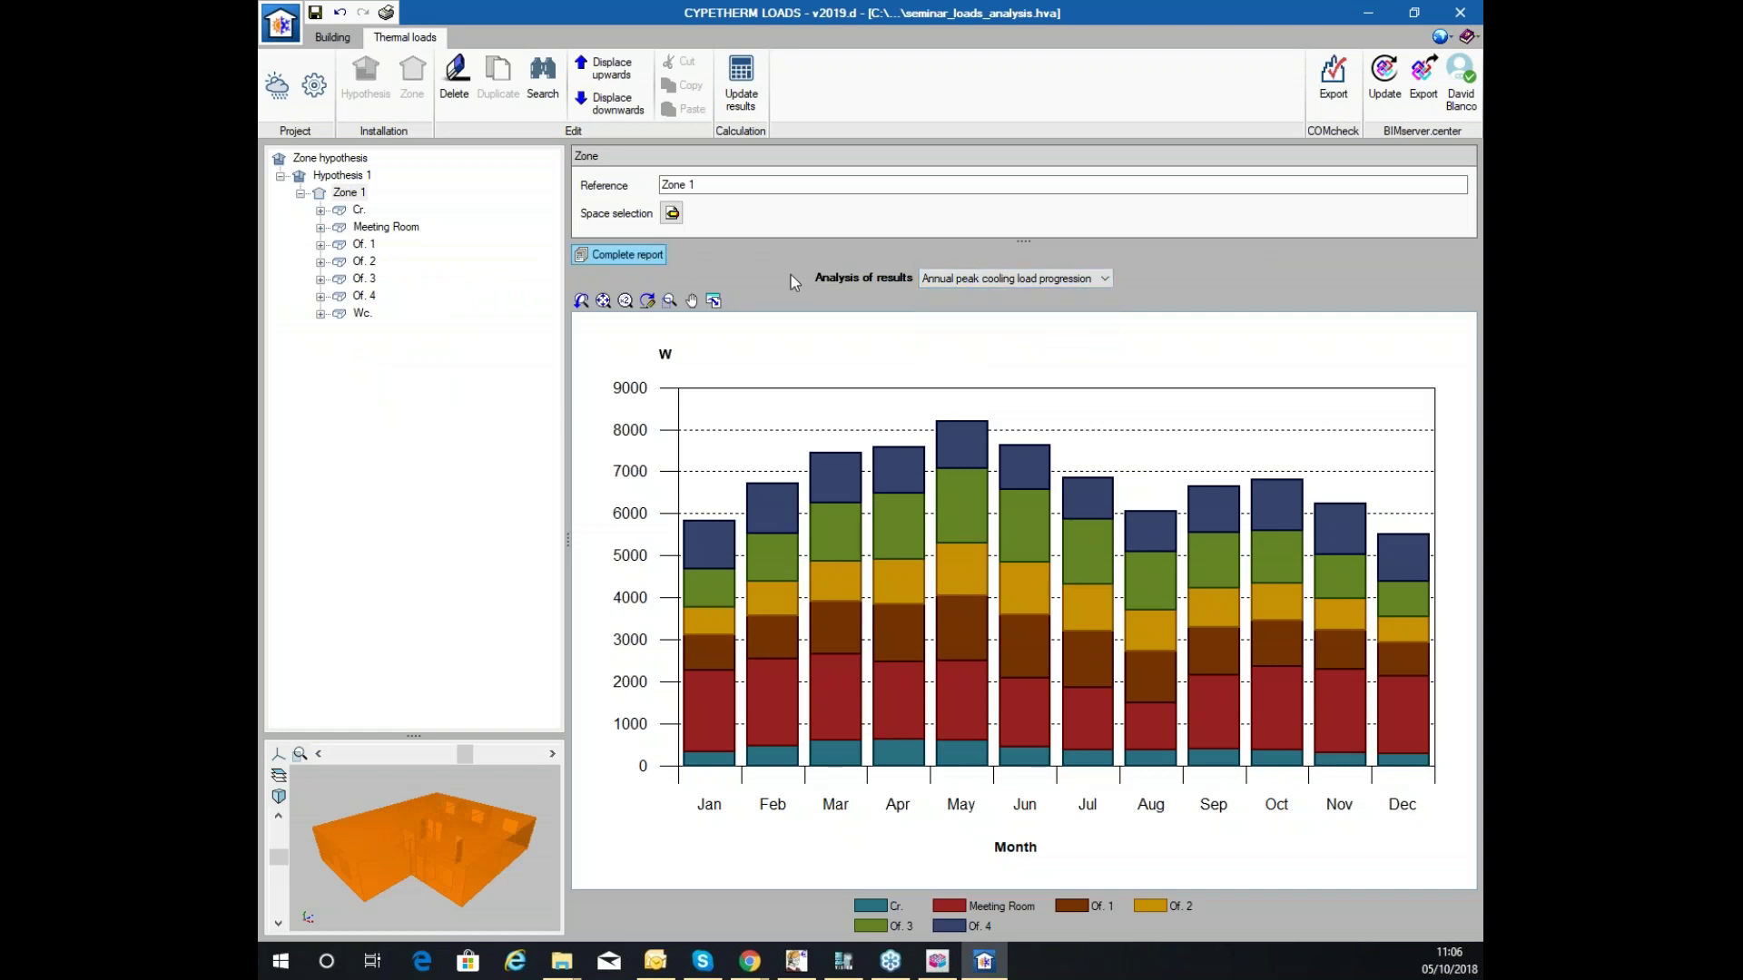
left_click(656, 261)
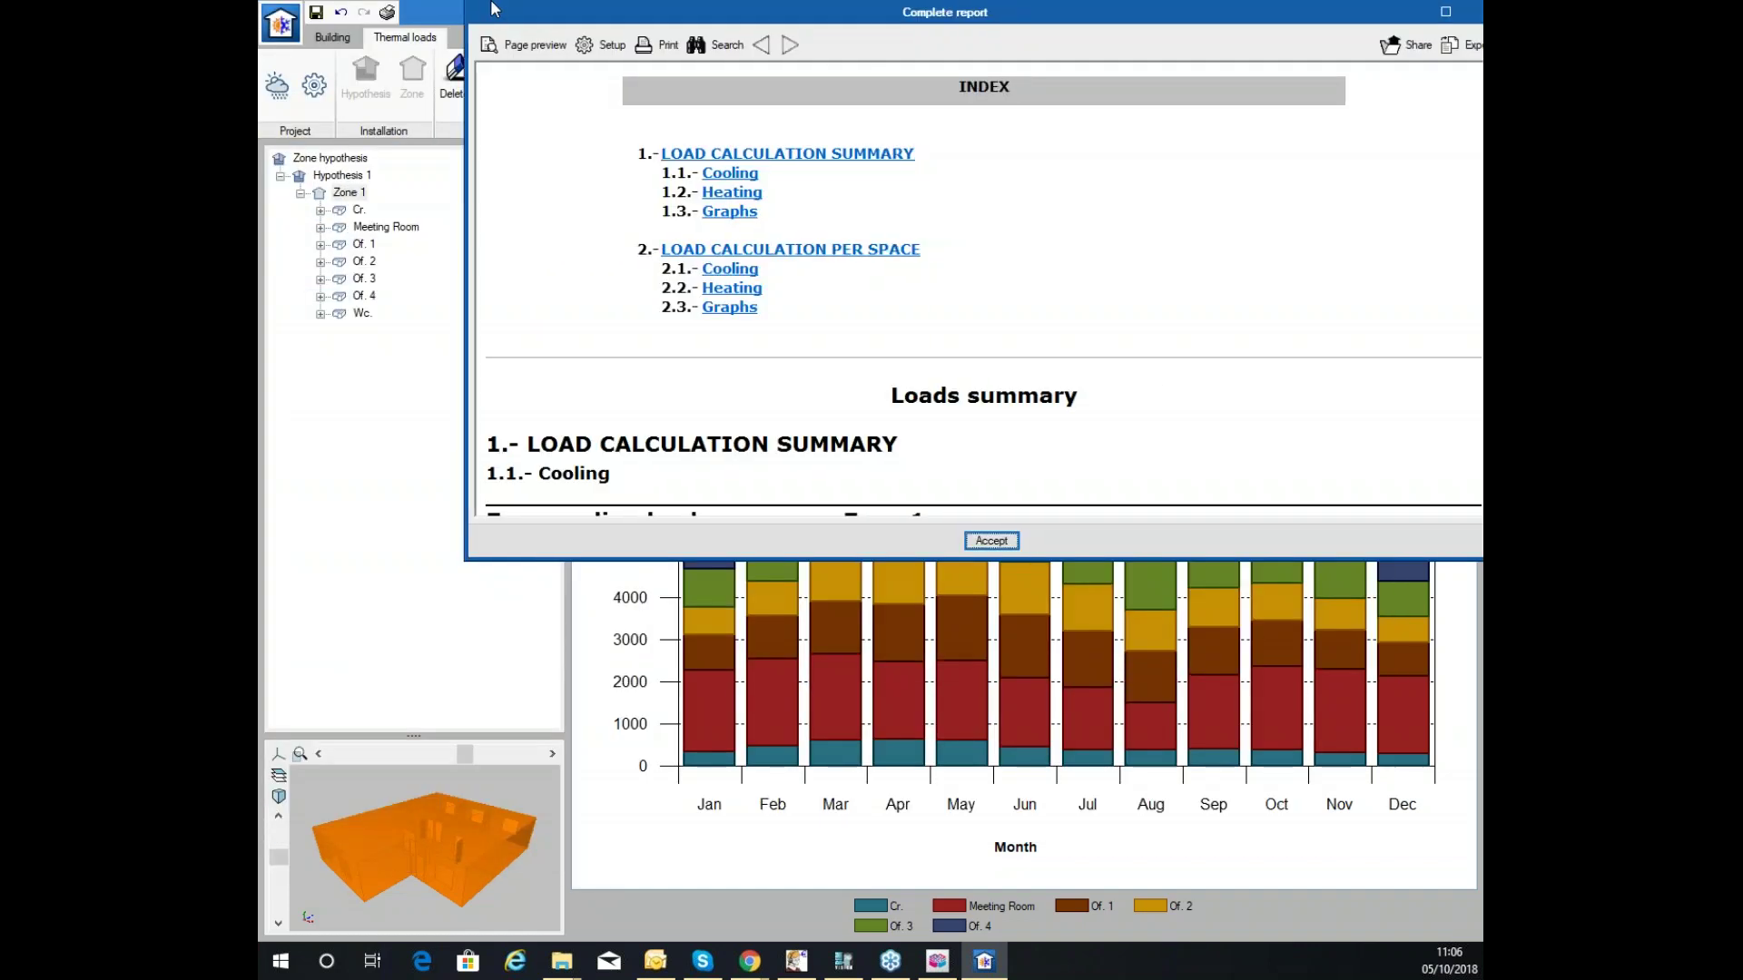
Maximize Zone 1's Complete report and scroll through it, highlighting the 8194 W total cooling load.
left_click(1350, 13)
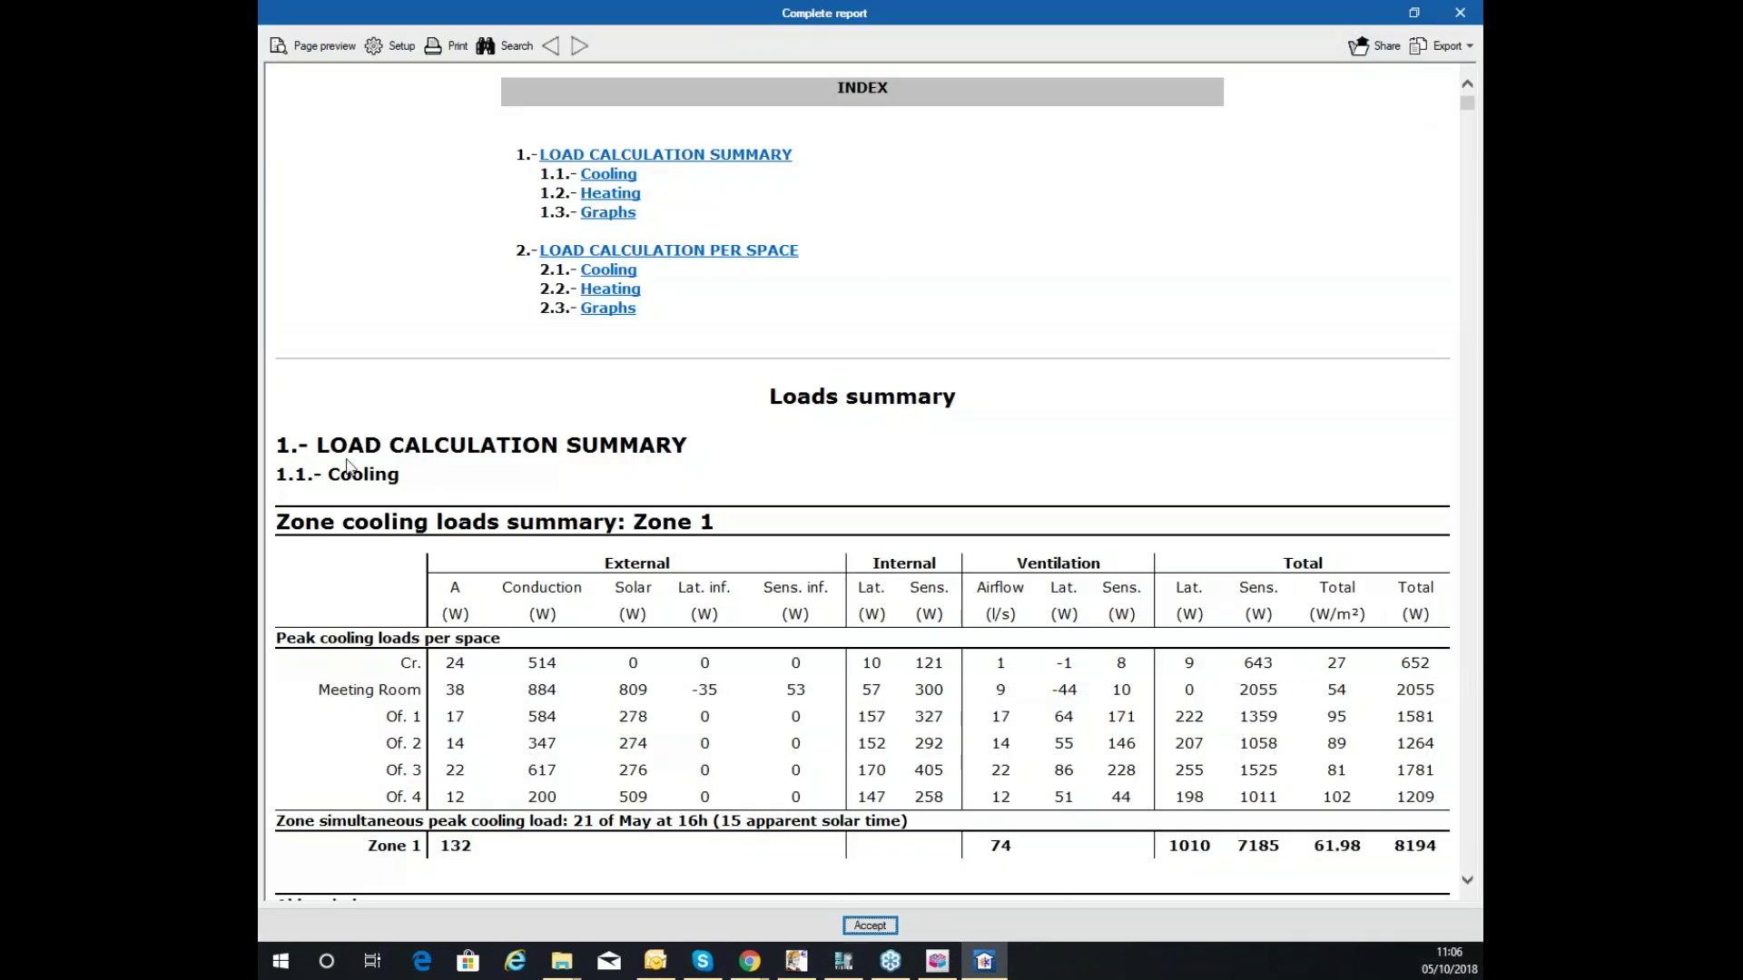
scroll(678, 247, "down", 8)
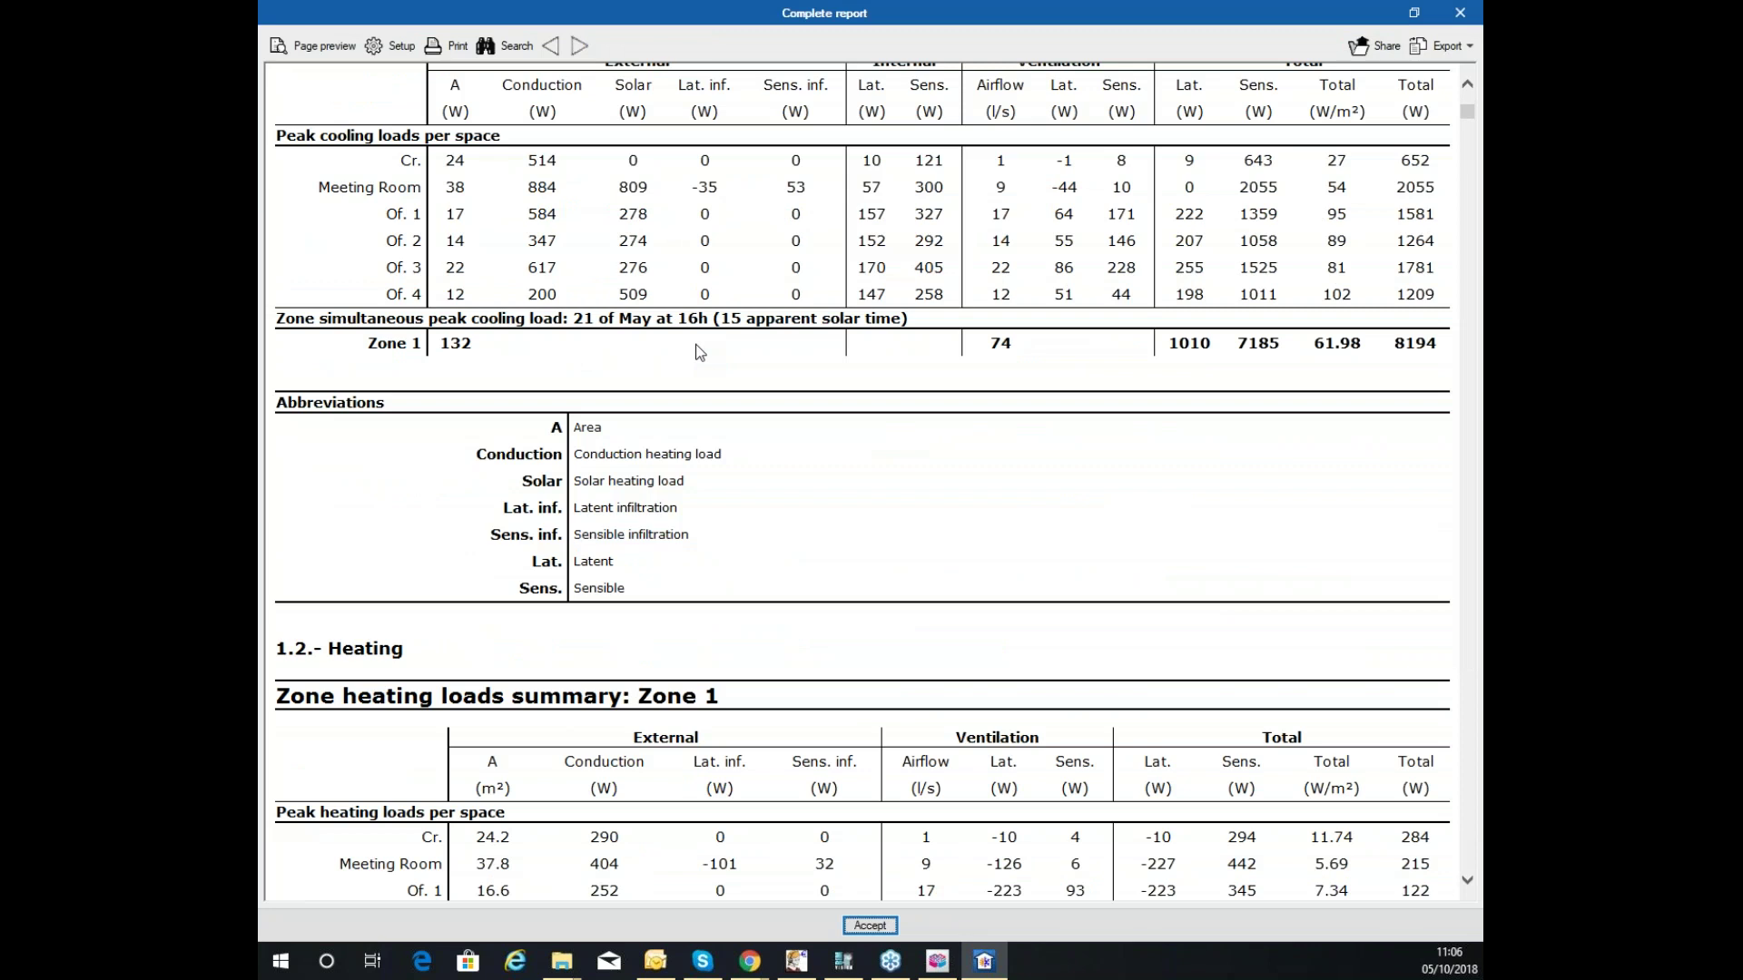
scroll(699, 354, "down", 5)
scroll(699, 354, "up", 10)
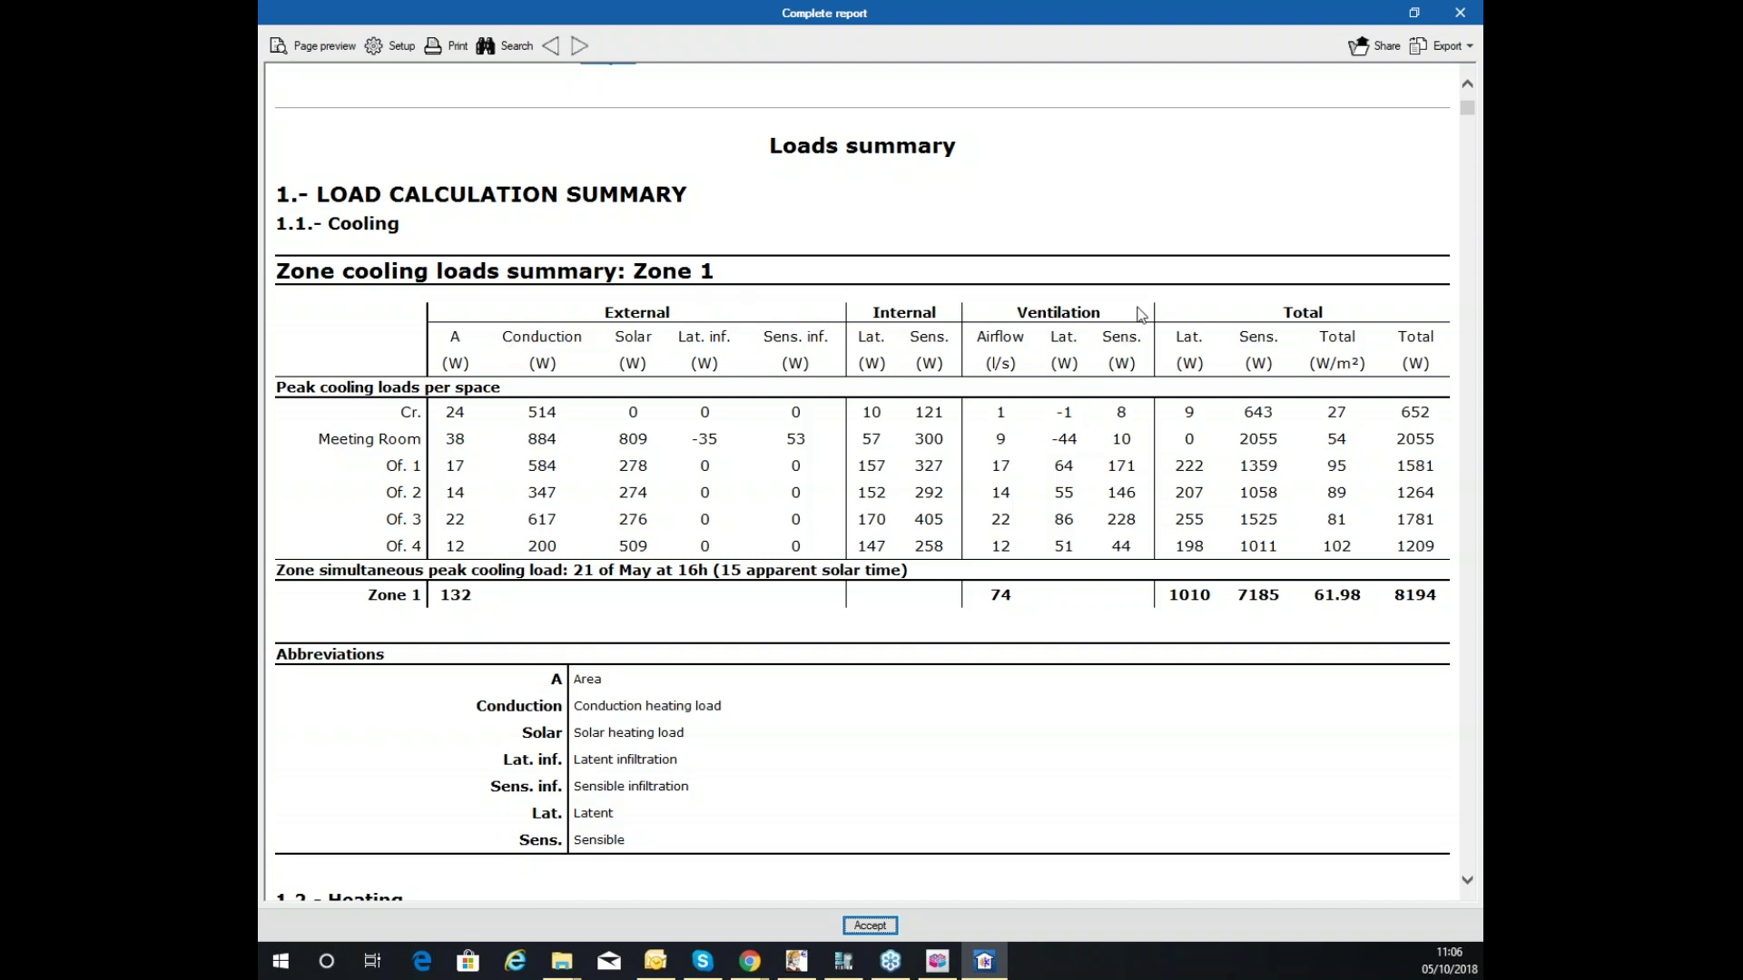
scroll(1122, 604, "down", 4)
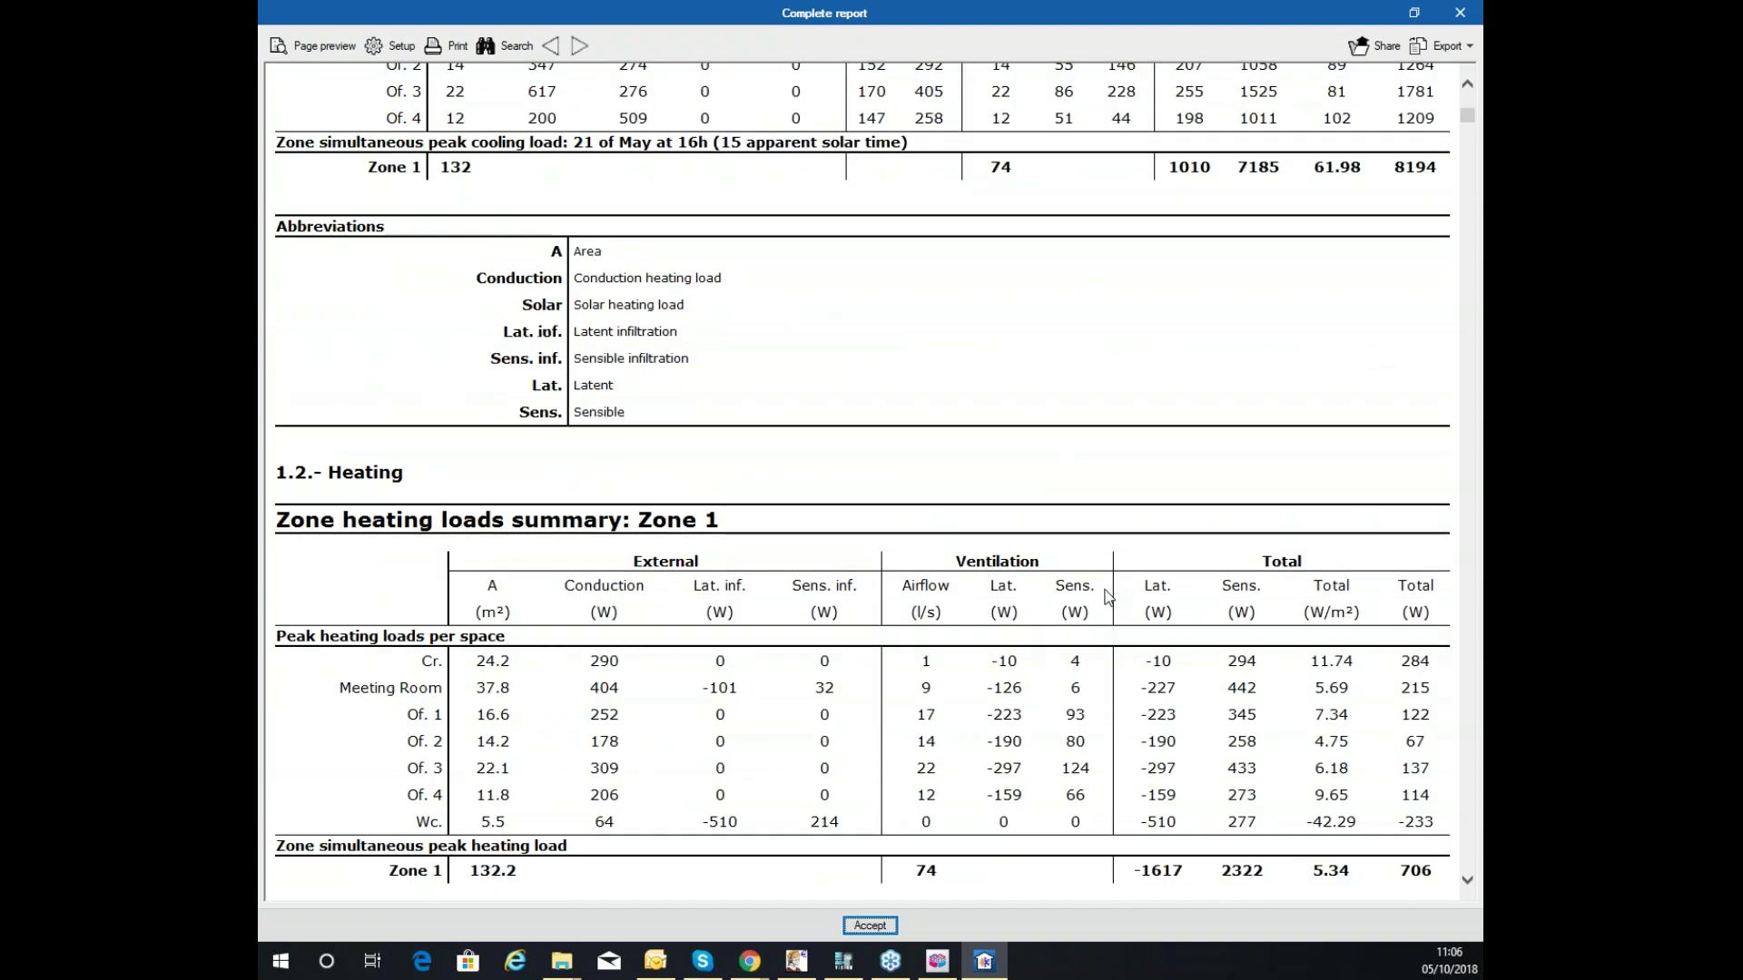
scroll(1289, 357, "up", 3)
scroll(1435, 433, "up", 1)
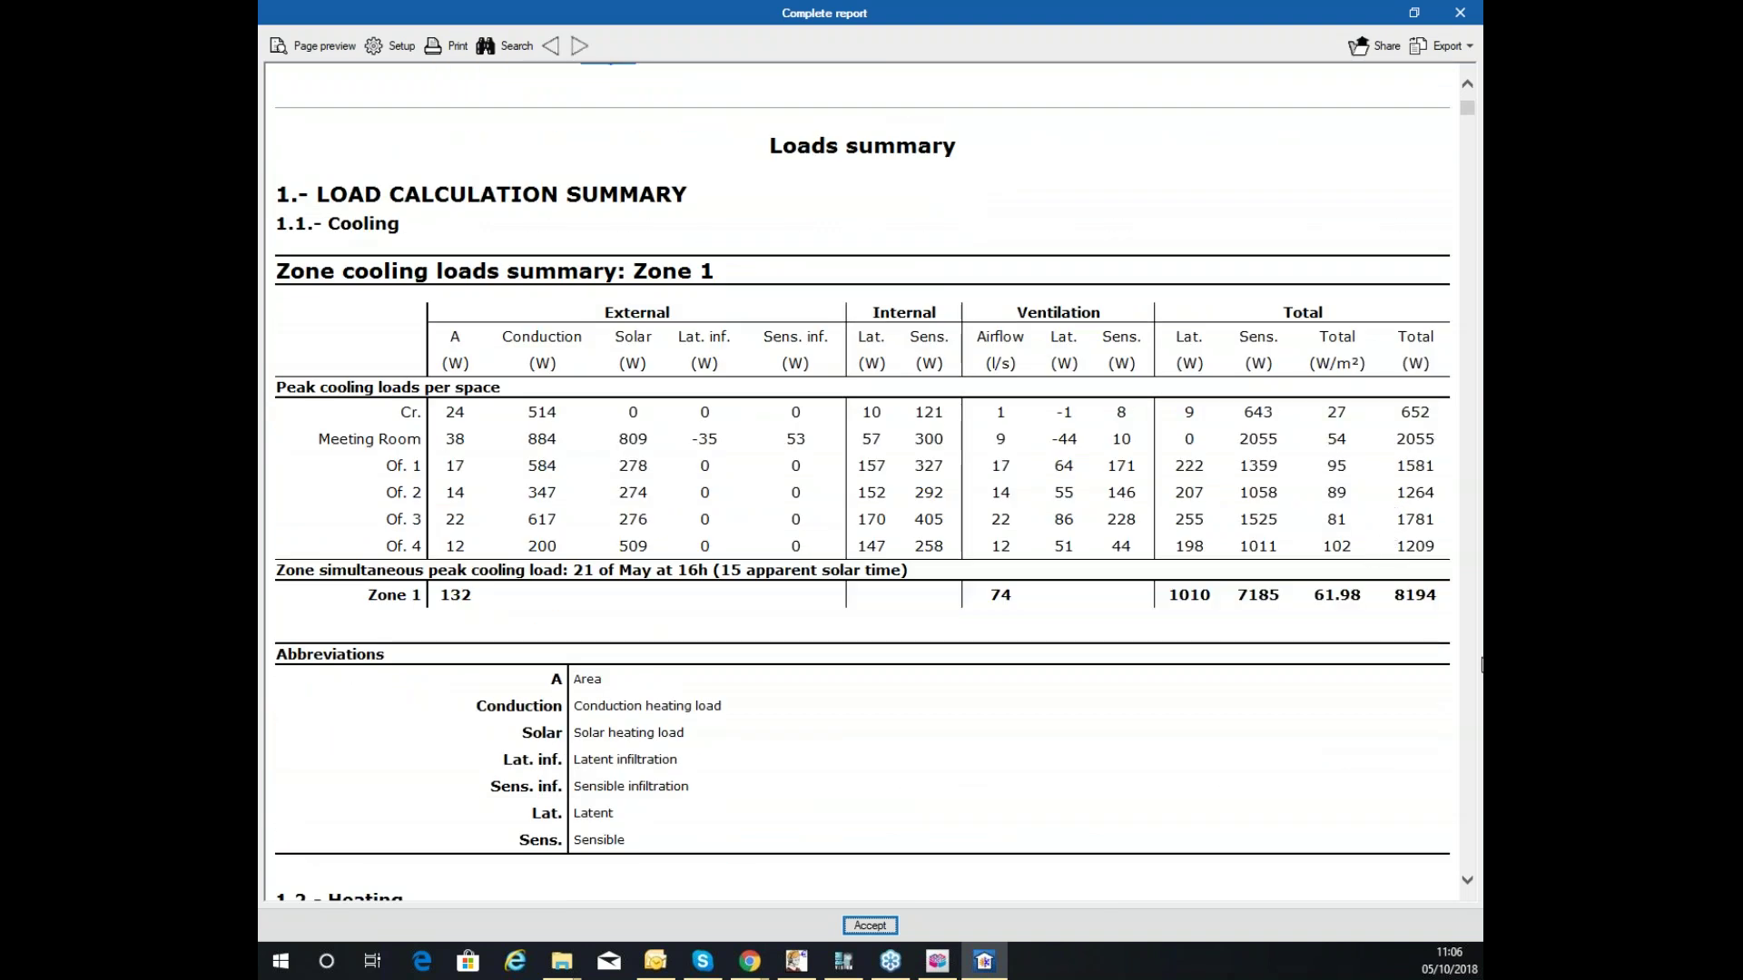
double_click(1393, 601)
scroll(1044, 416, "down", 7)
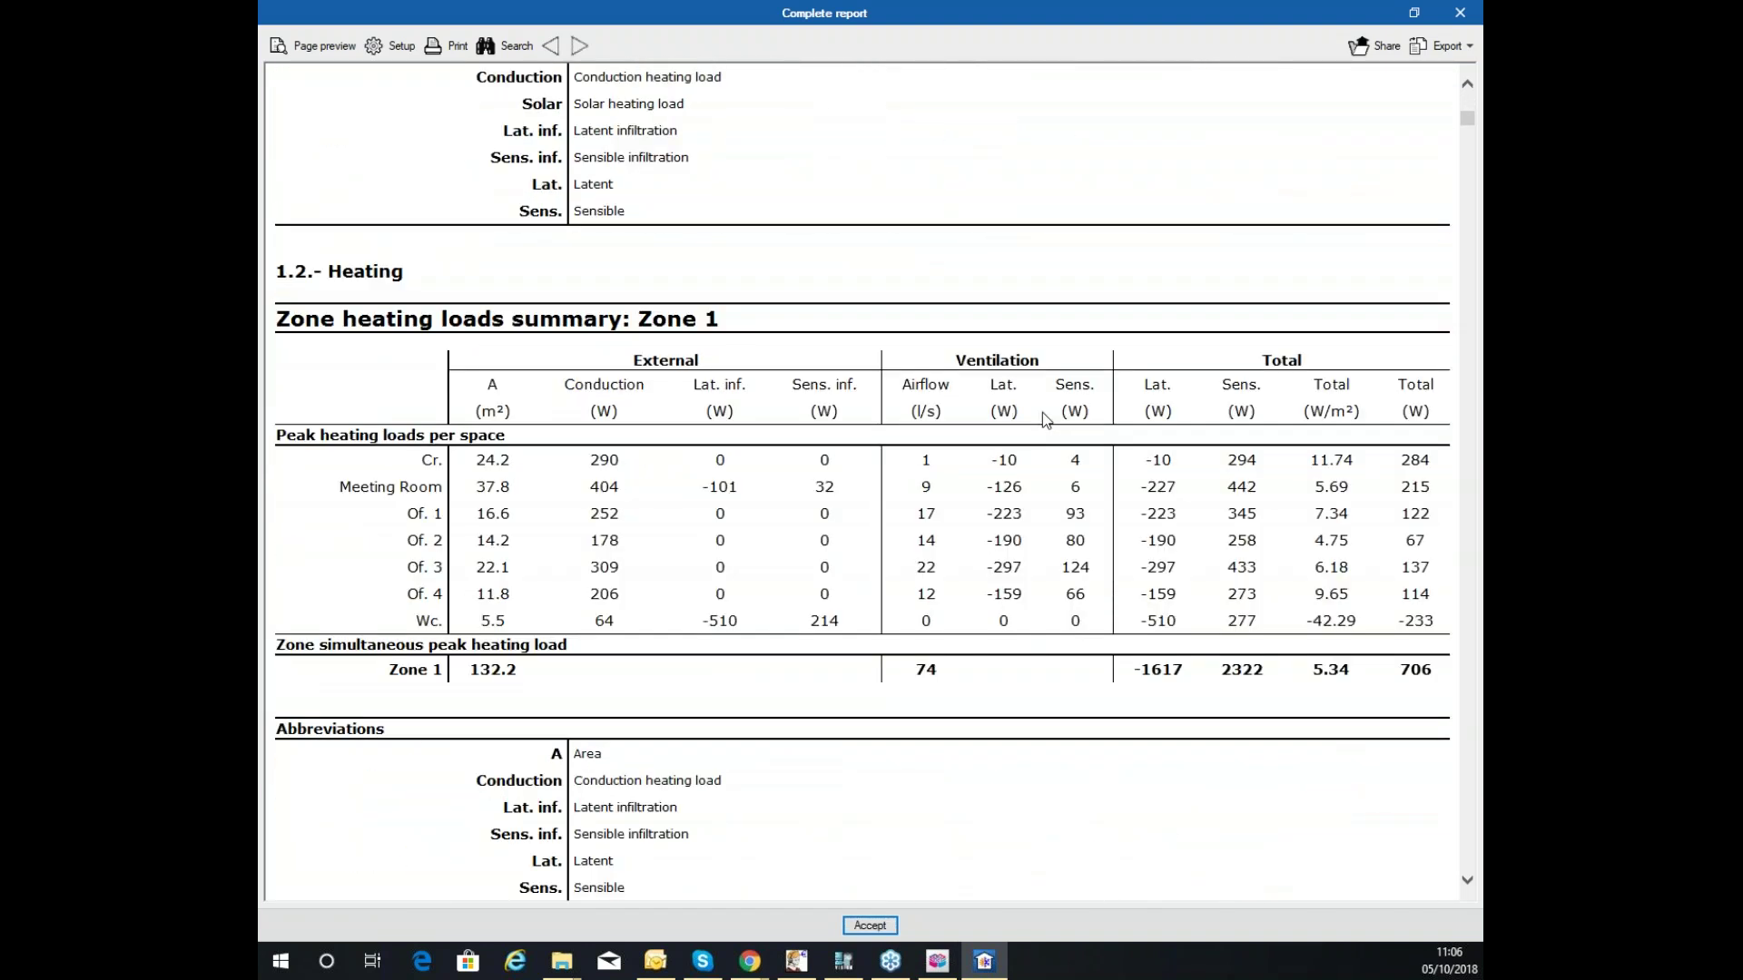
scroll(1042, 412, "down", 3)
scroll(980, 414, "down", 4)
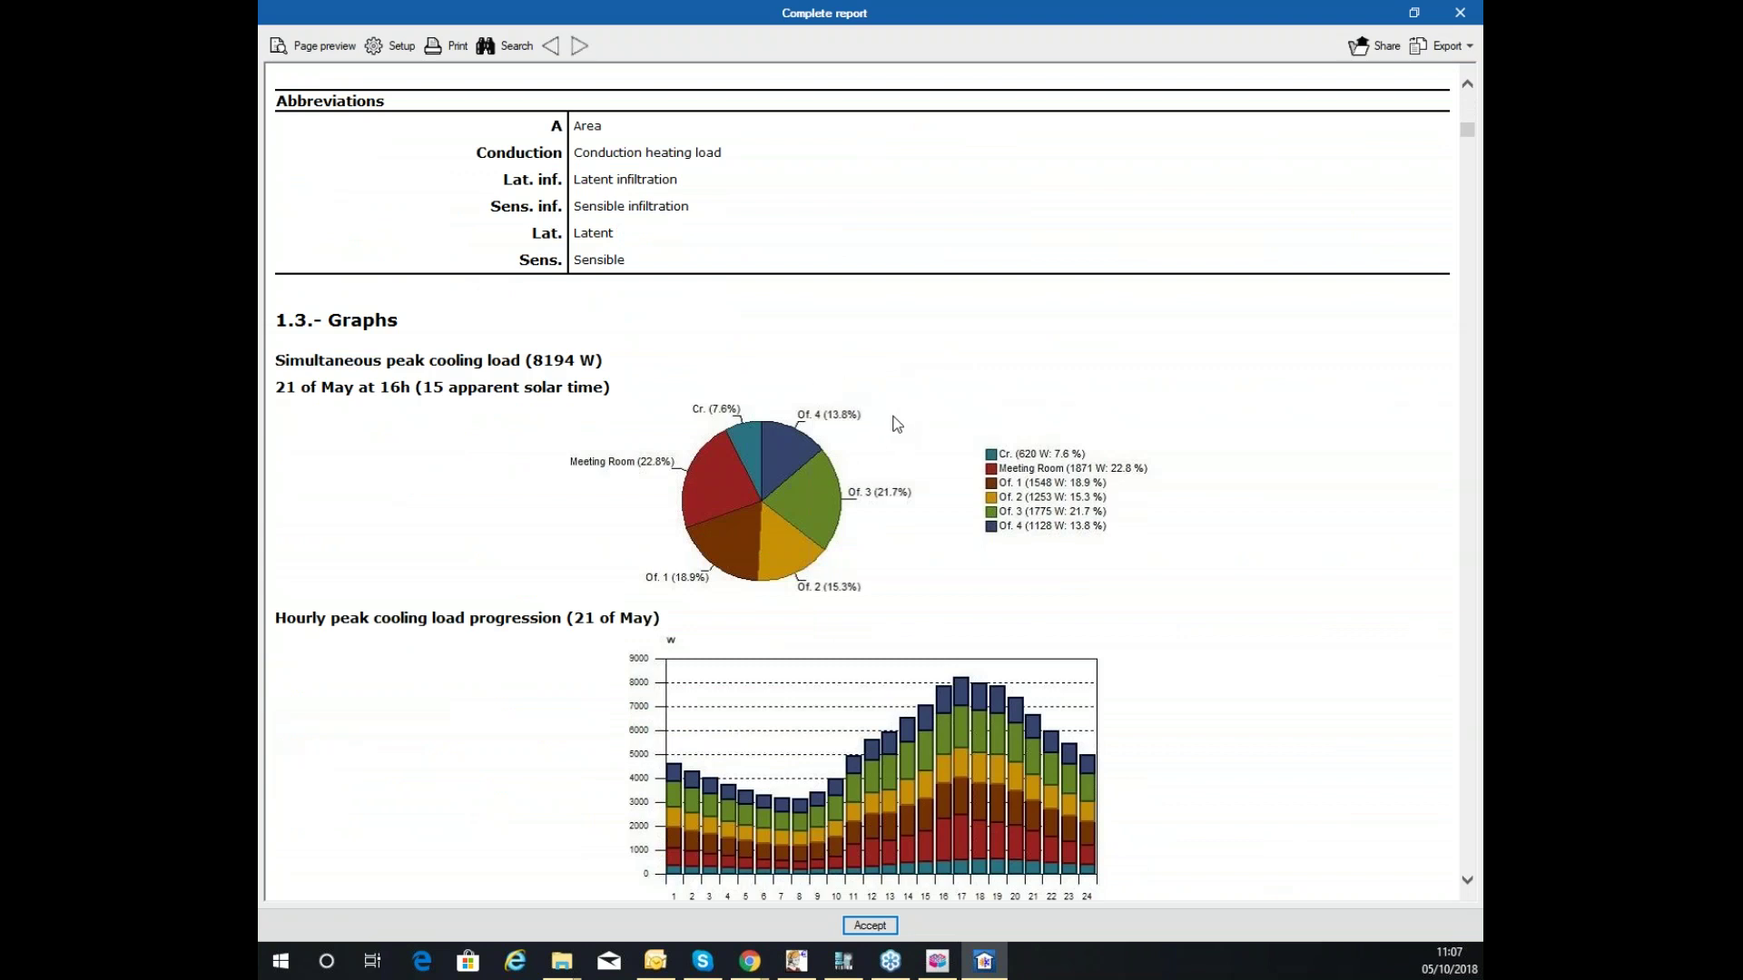
scroll(930, 389, "down", 15)
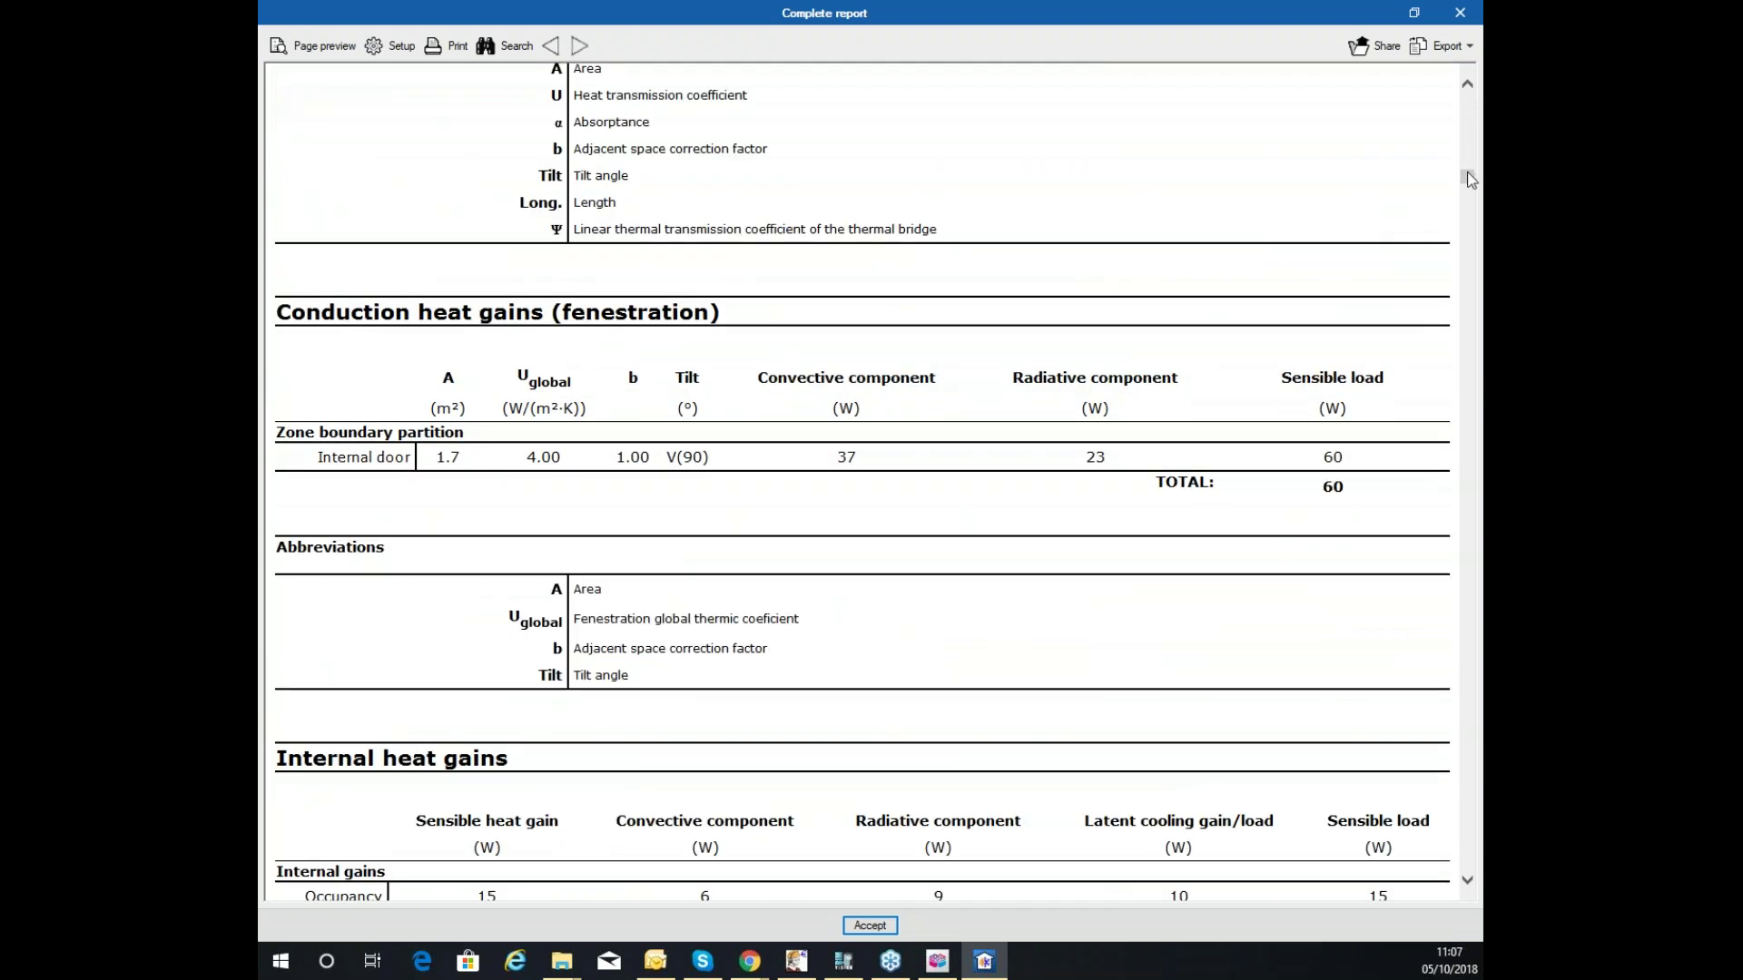
Check the report's export formats (PDF, DOCX, text, HTML, RTF) and close the report.
left_click_drag(1465, 172, 636, 59)
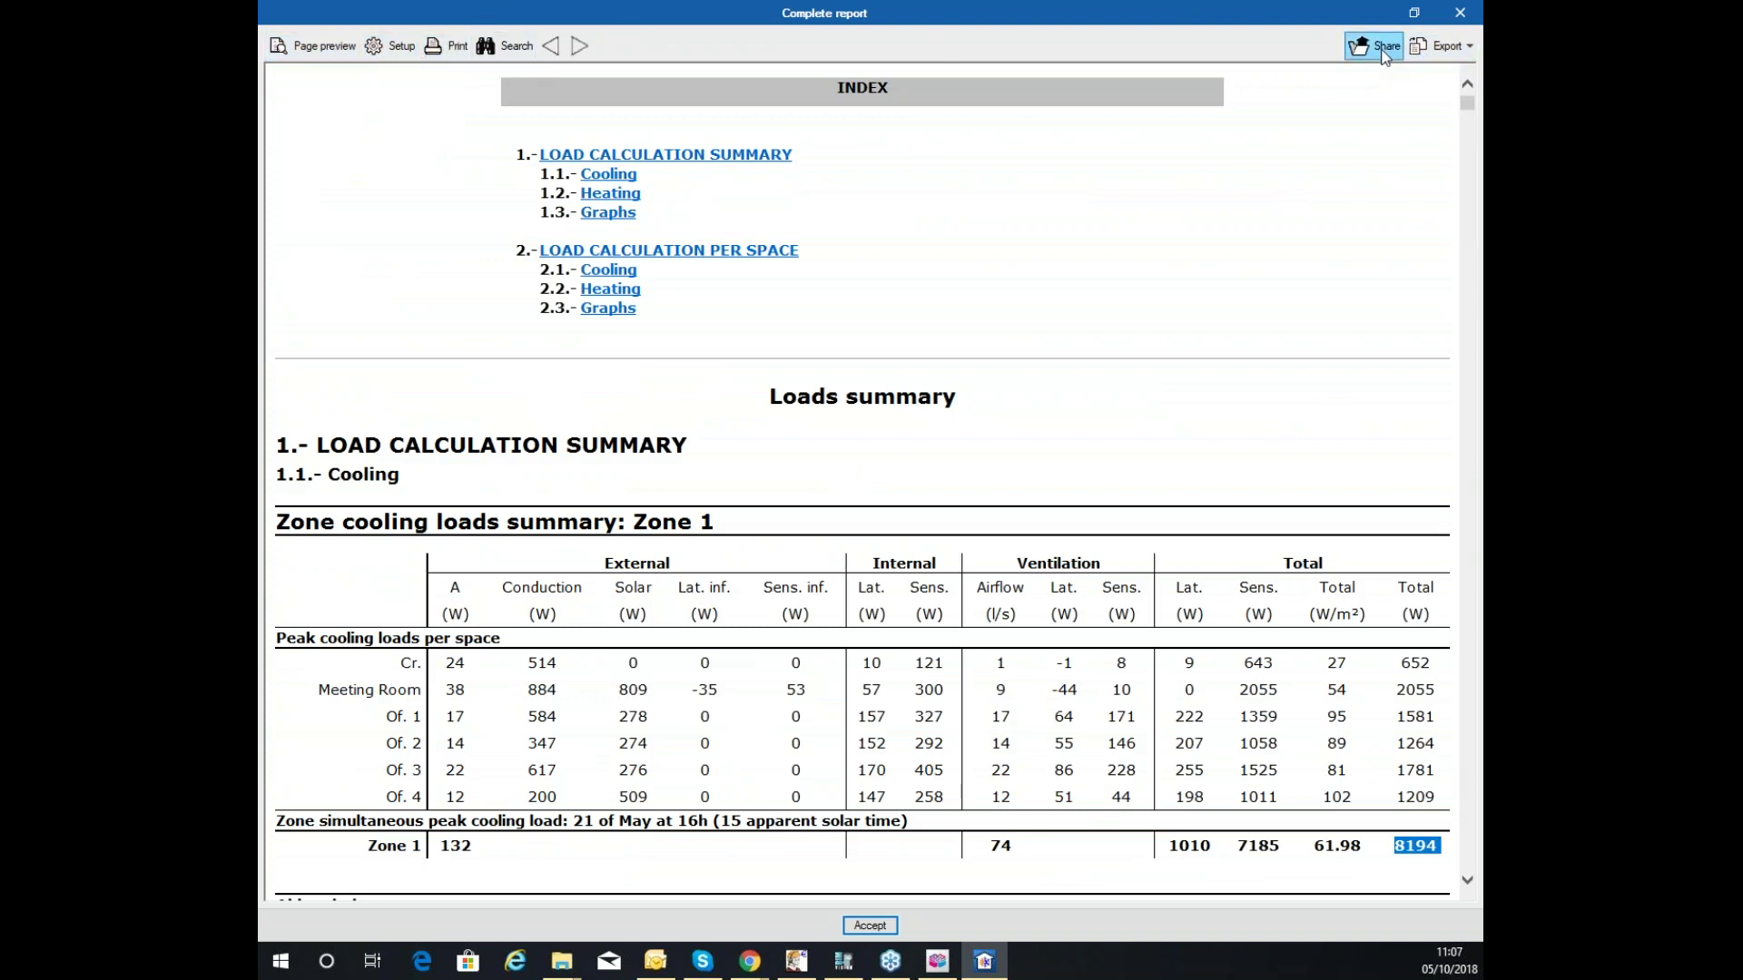
left_click(1435, 47)
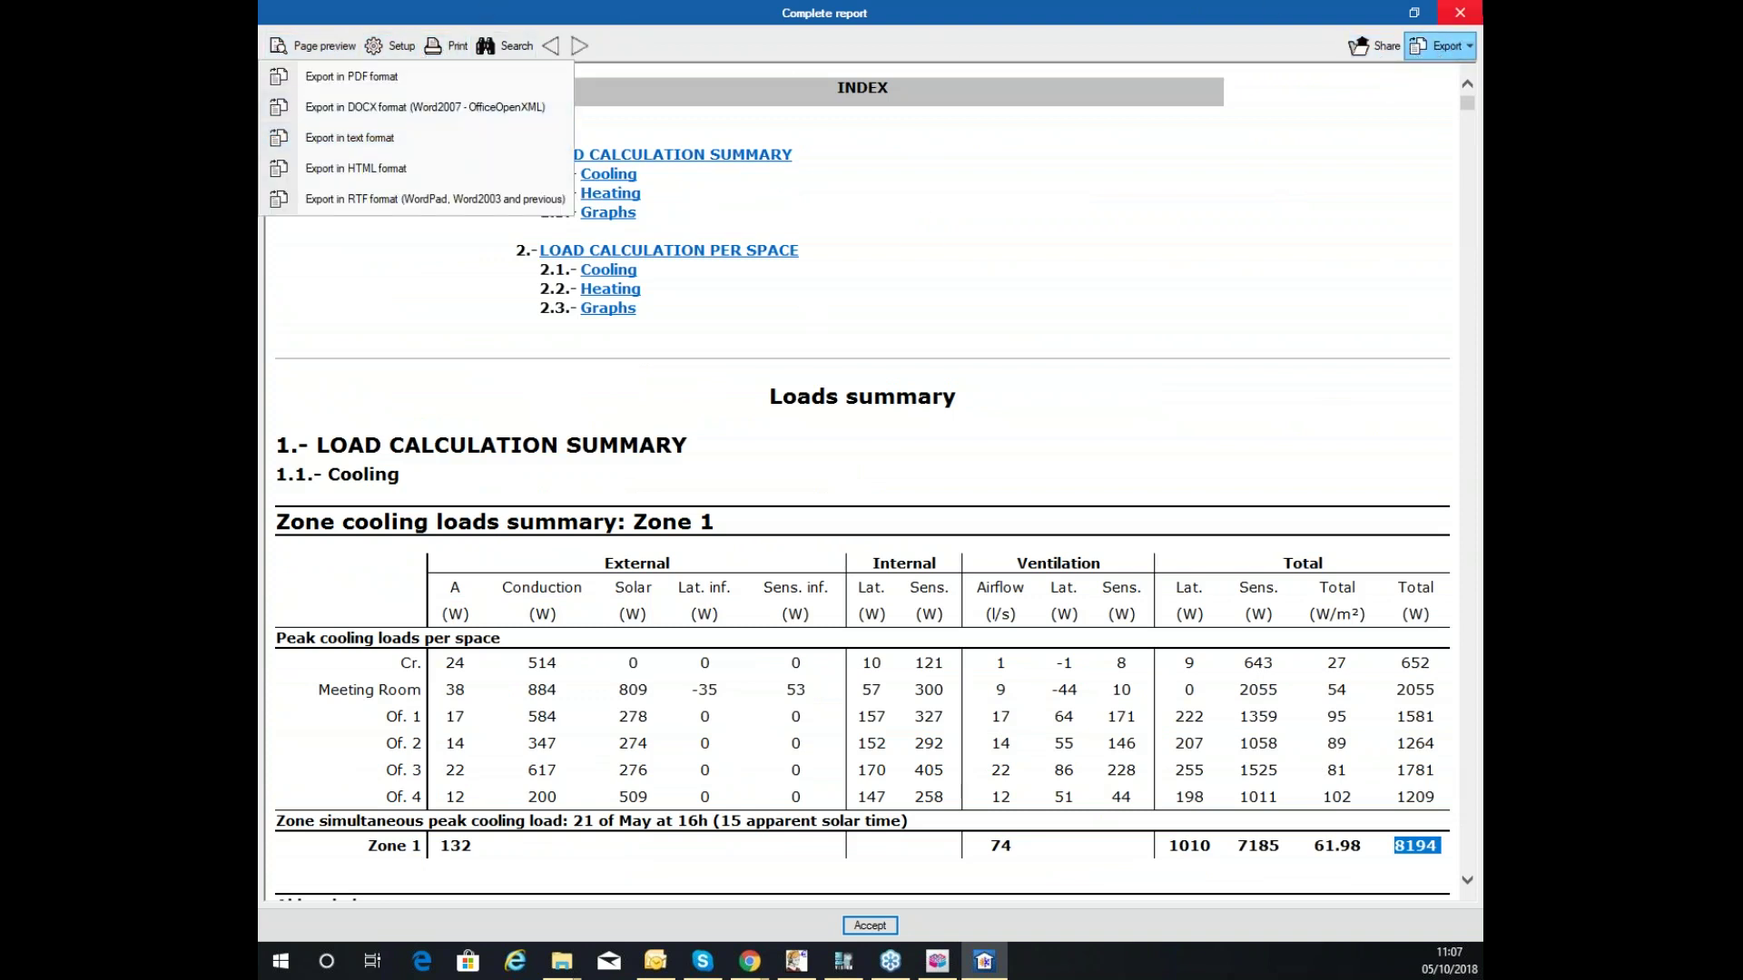
left_click(1459, 12)
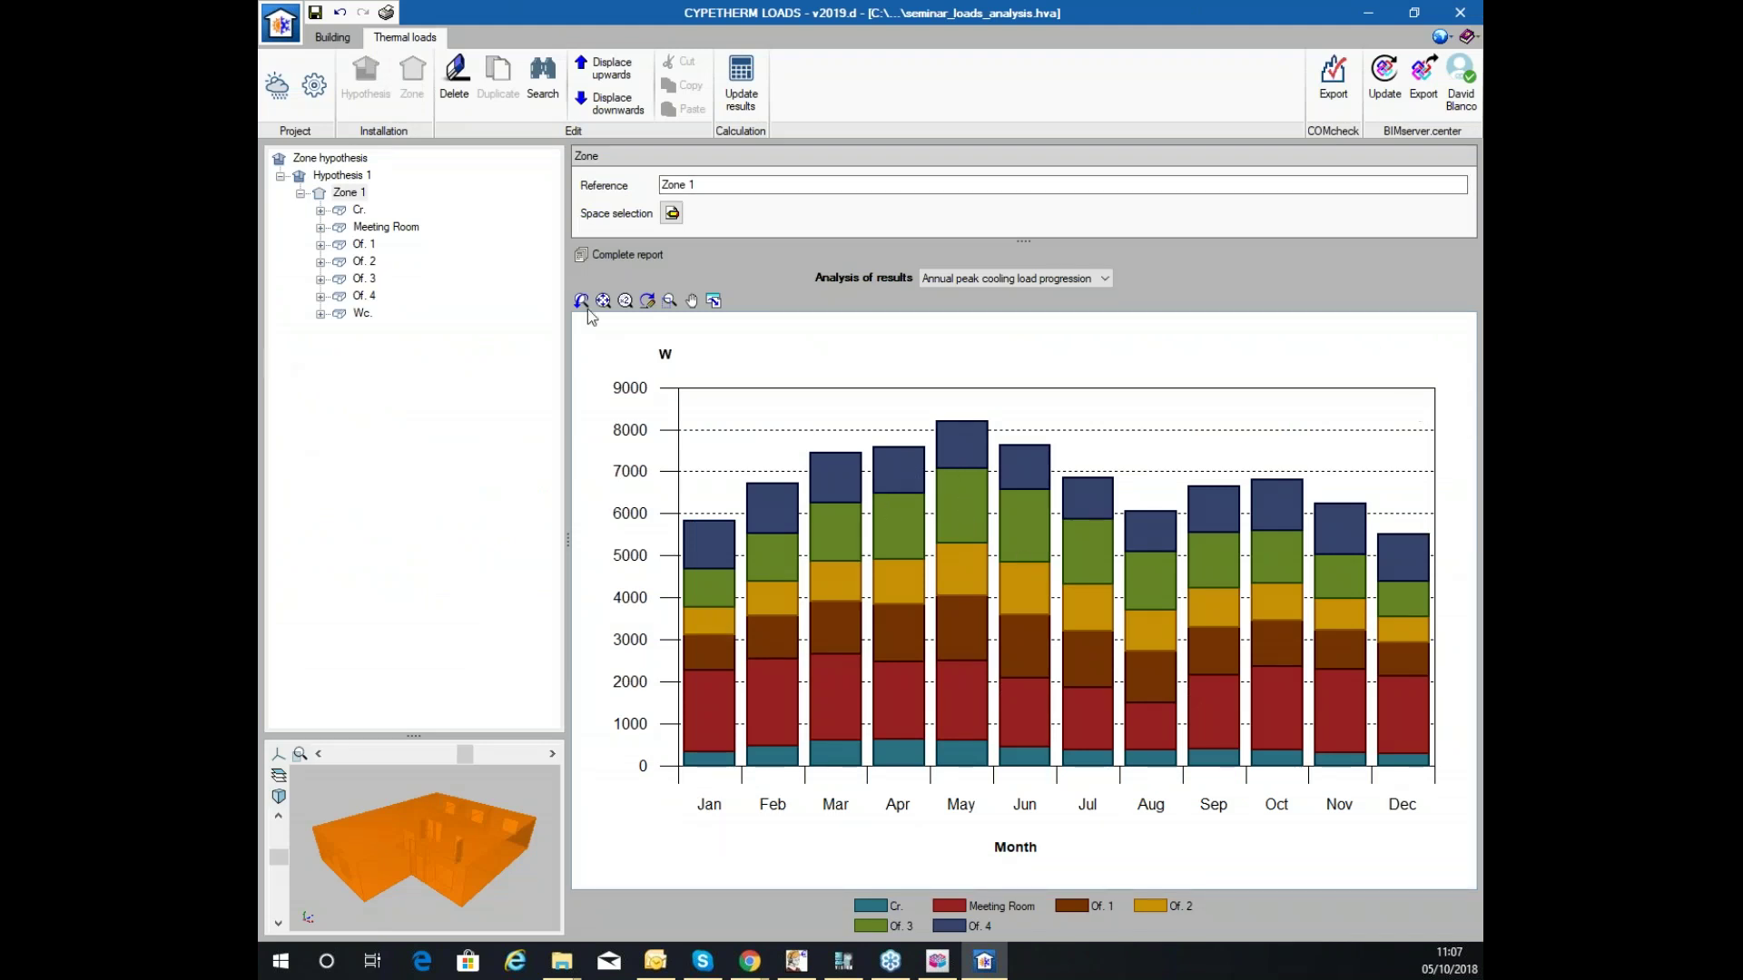
Expand Meeting Room and Of. 3 in the zone tree, then visit Building and return.
left_click(321, 227)
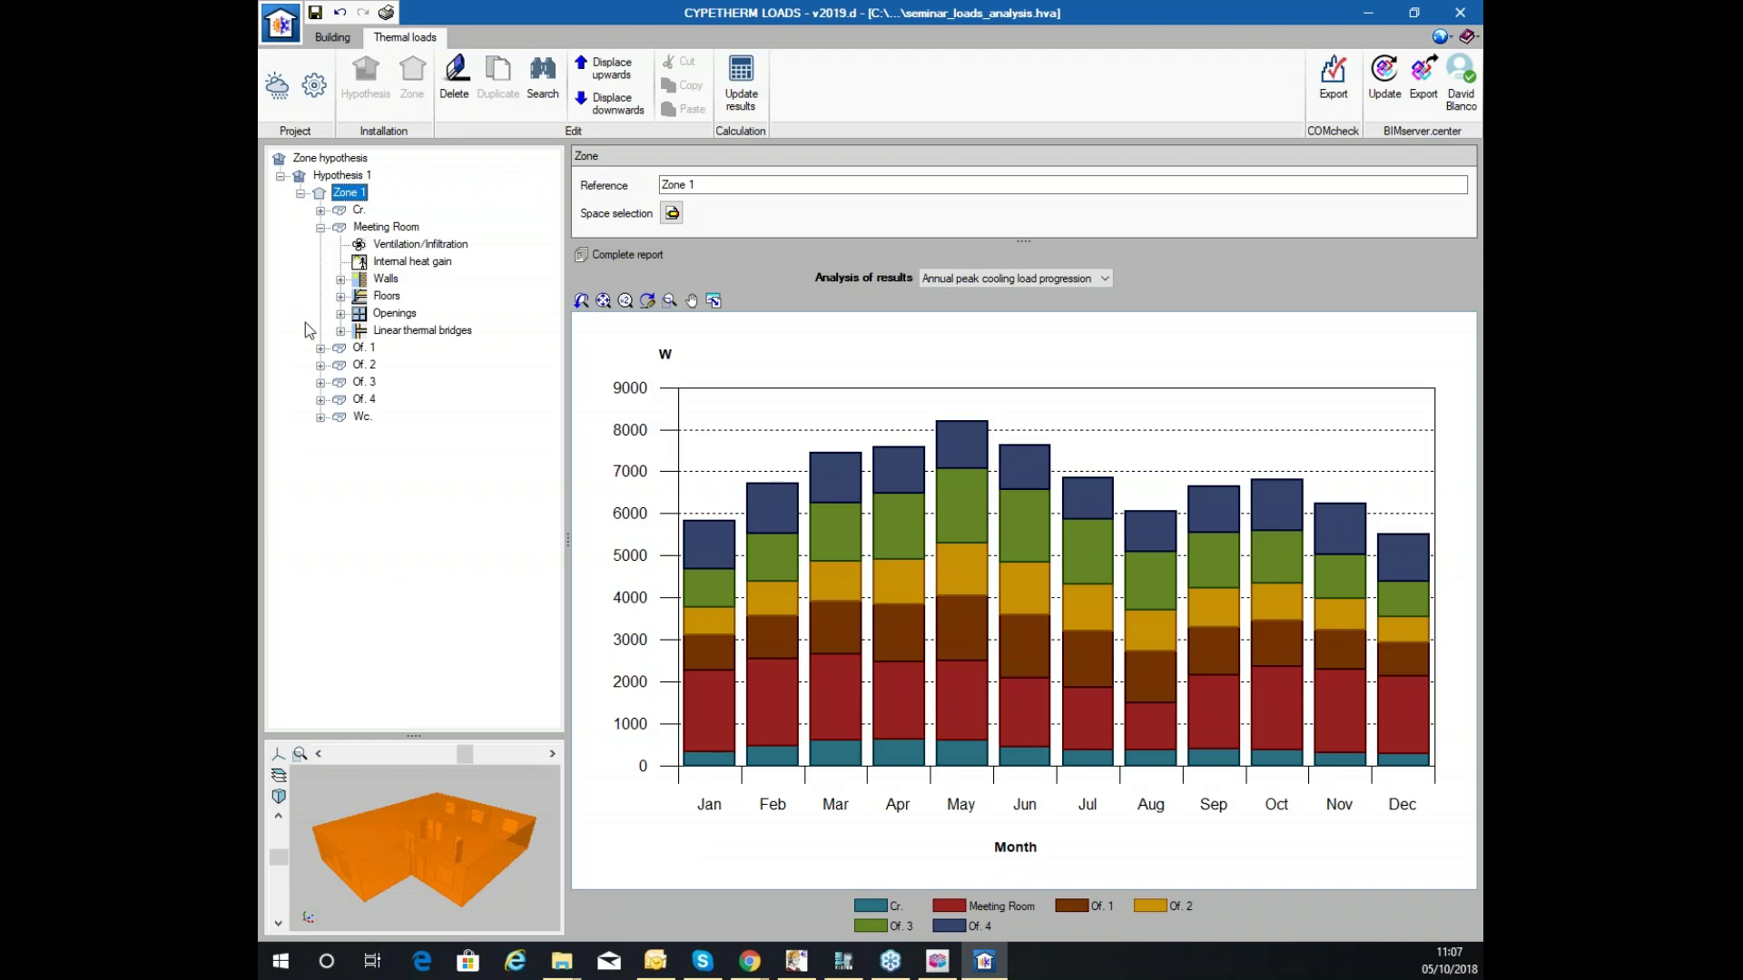
left_click(321, 381)
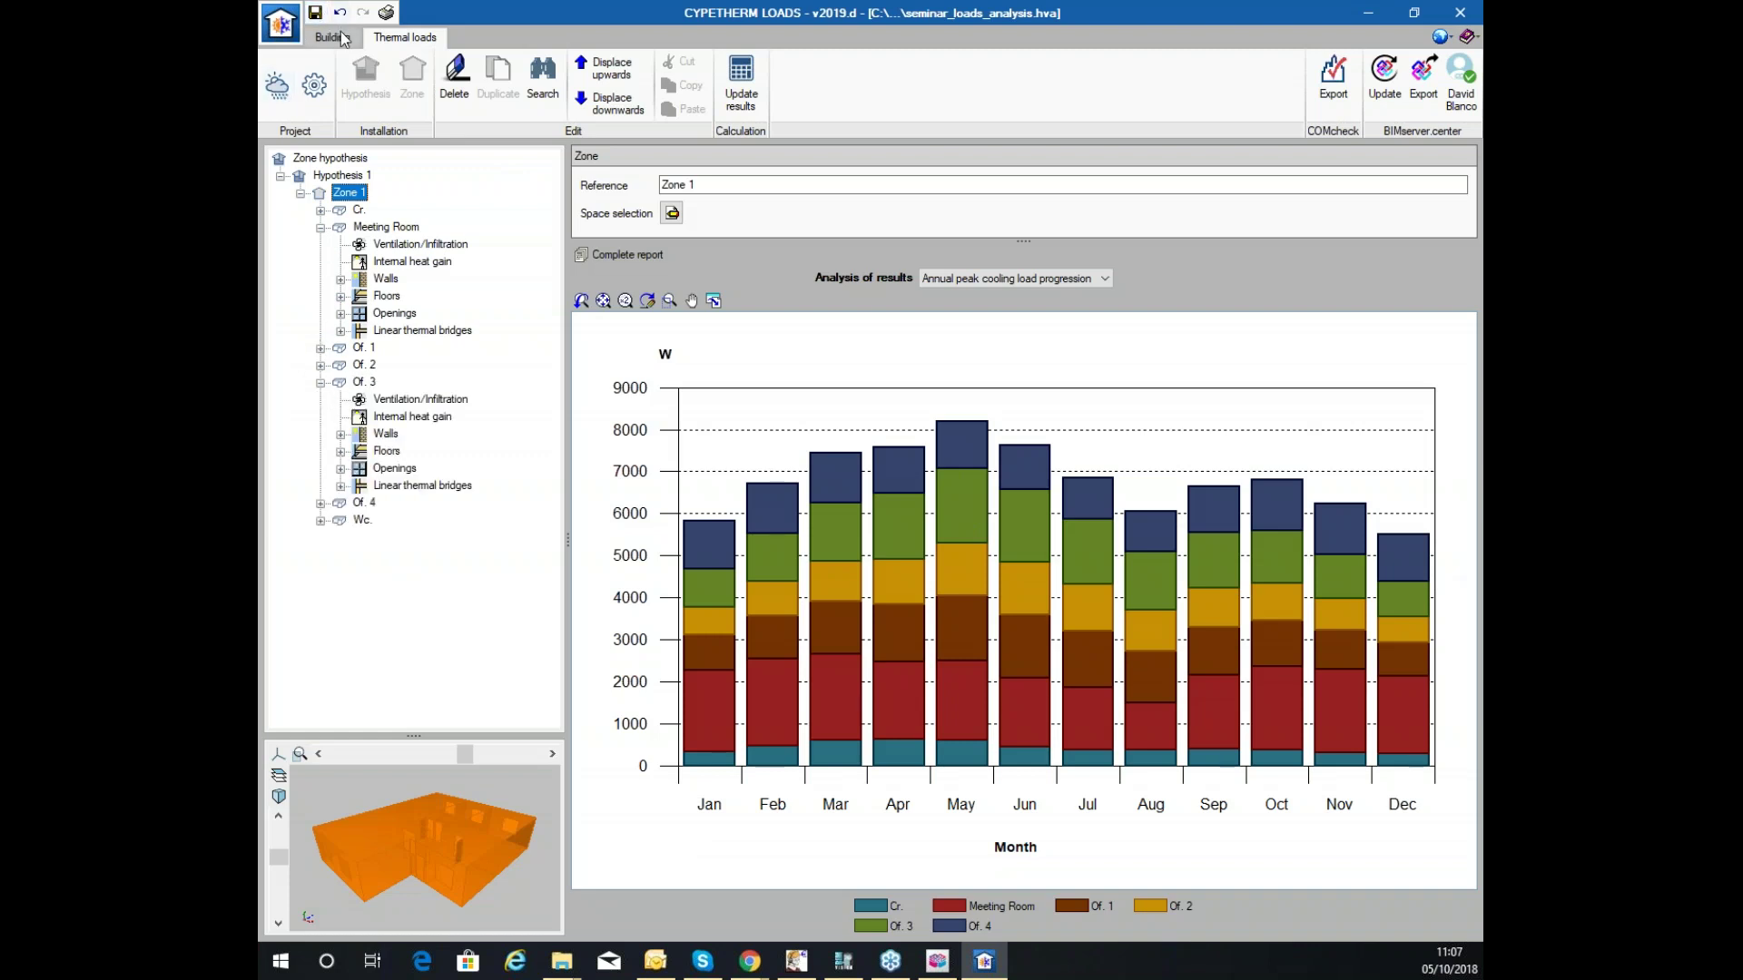
left_click(333, 37)
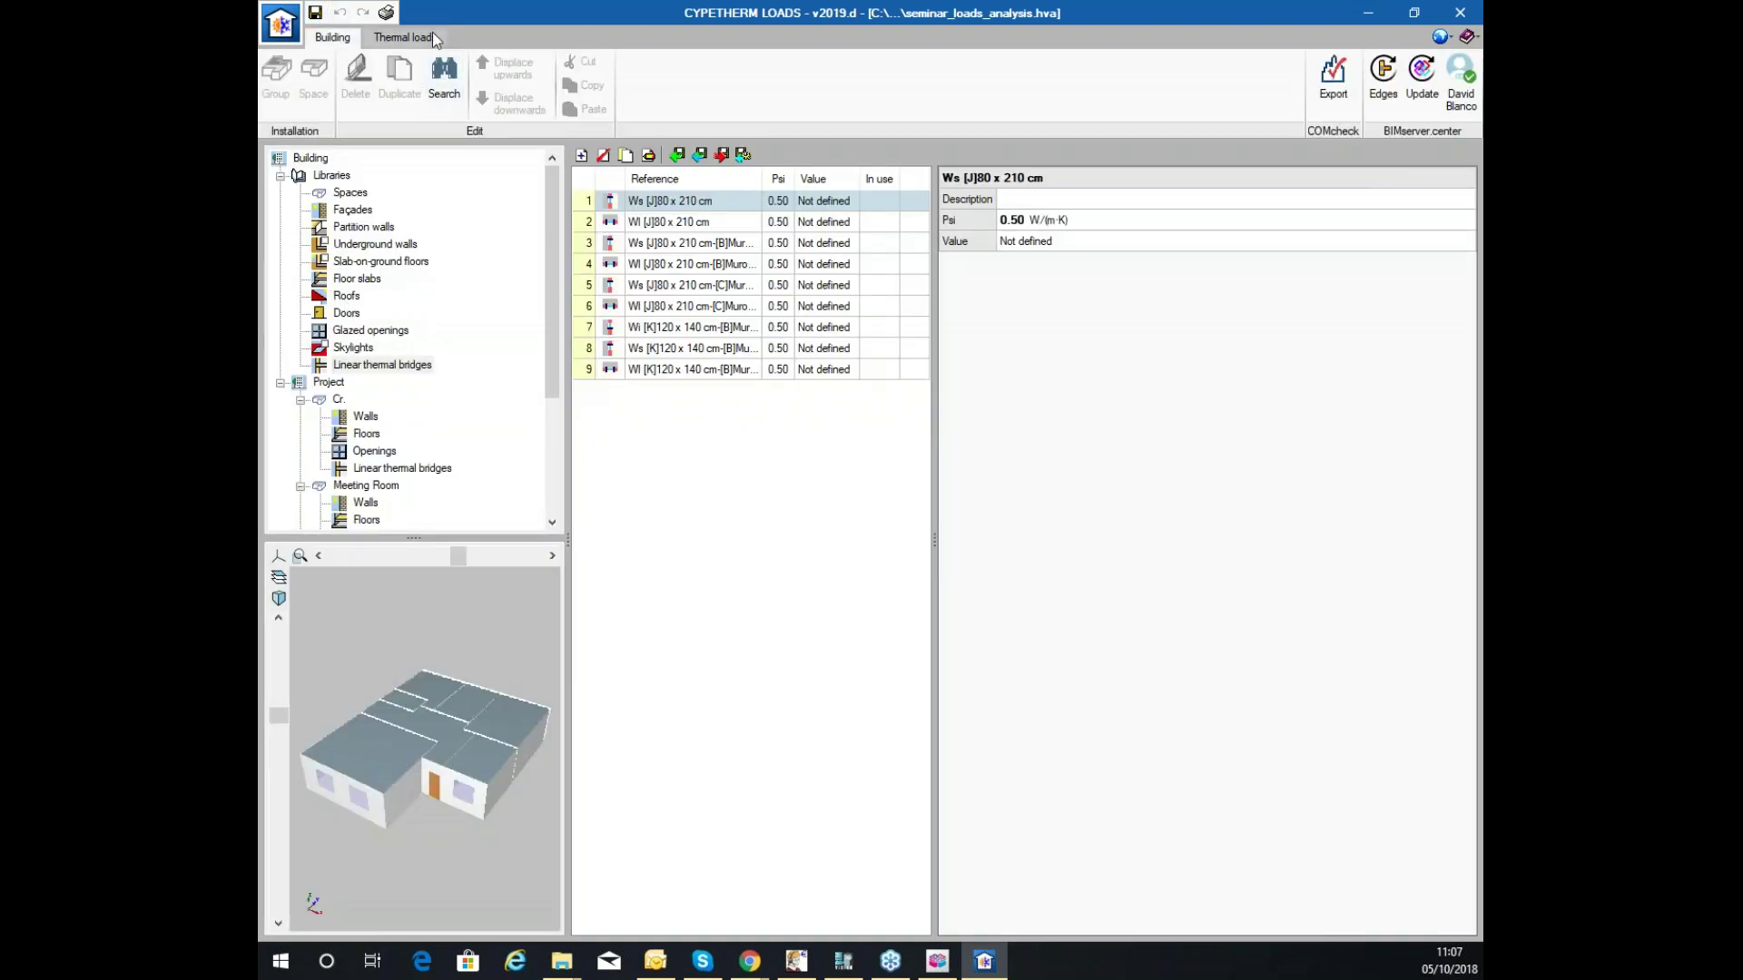
left_click(432, 33)
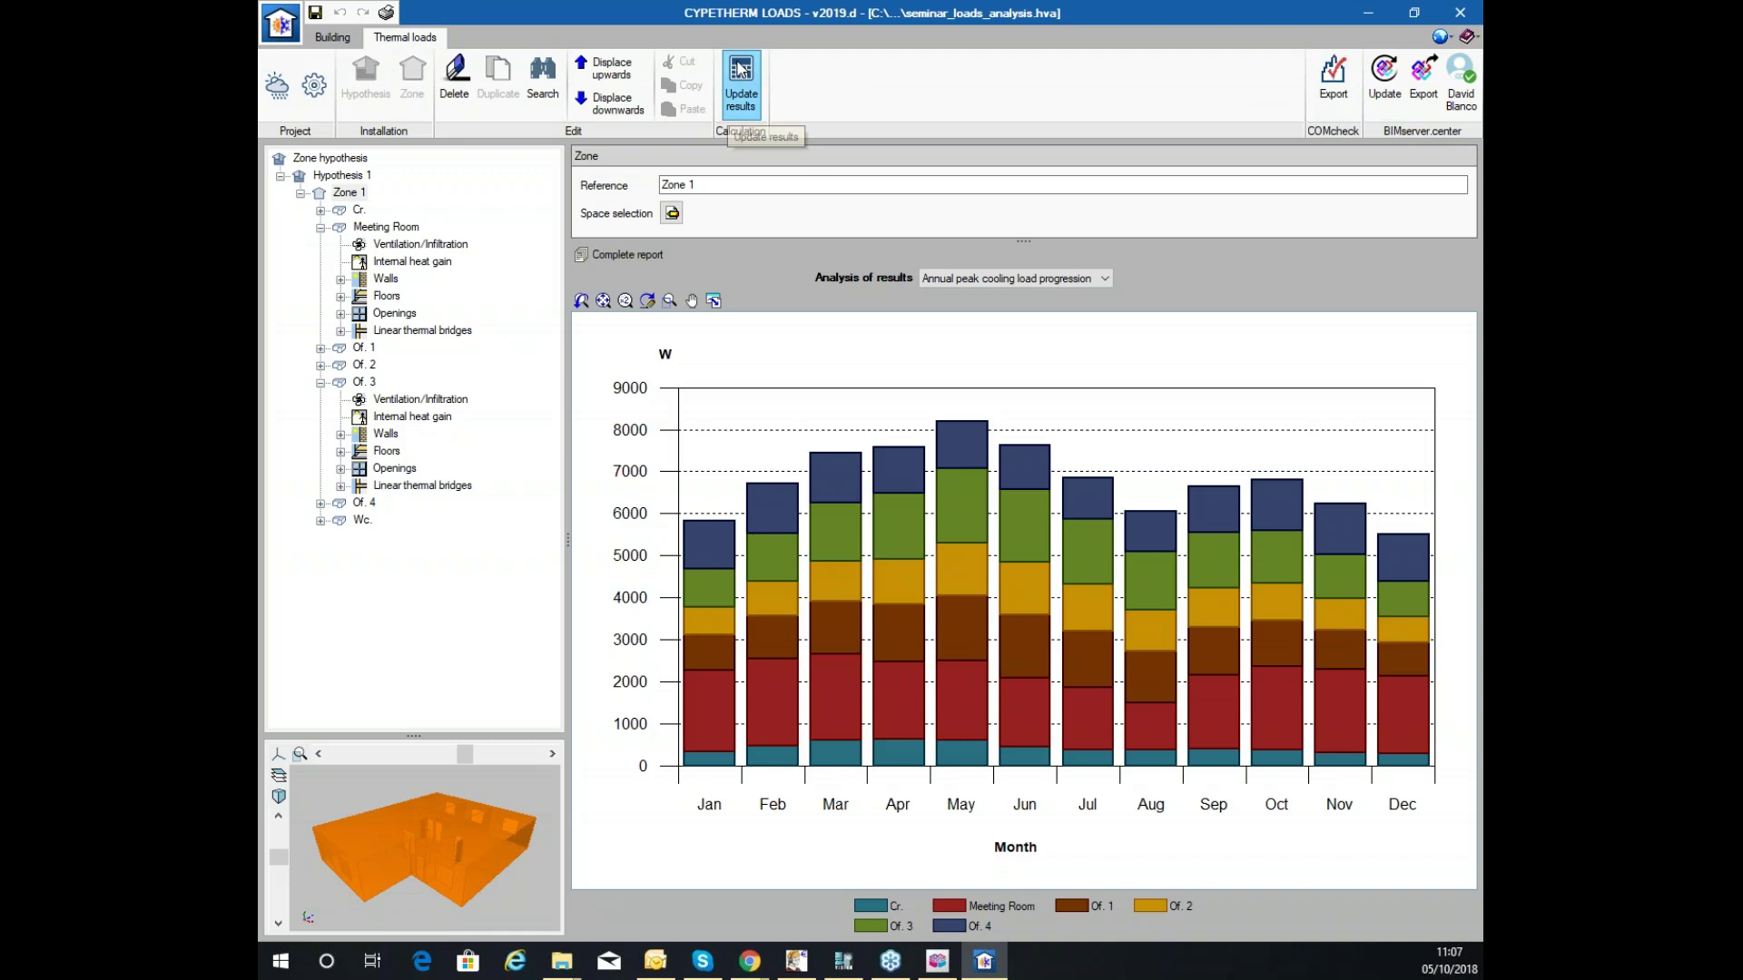
Export the load results to BIMserver.center as the IFC file 'Office Loads CYPETHERM LOADS' and check its sync to Seminar_Loads_October.
left_click(1423, 75)
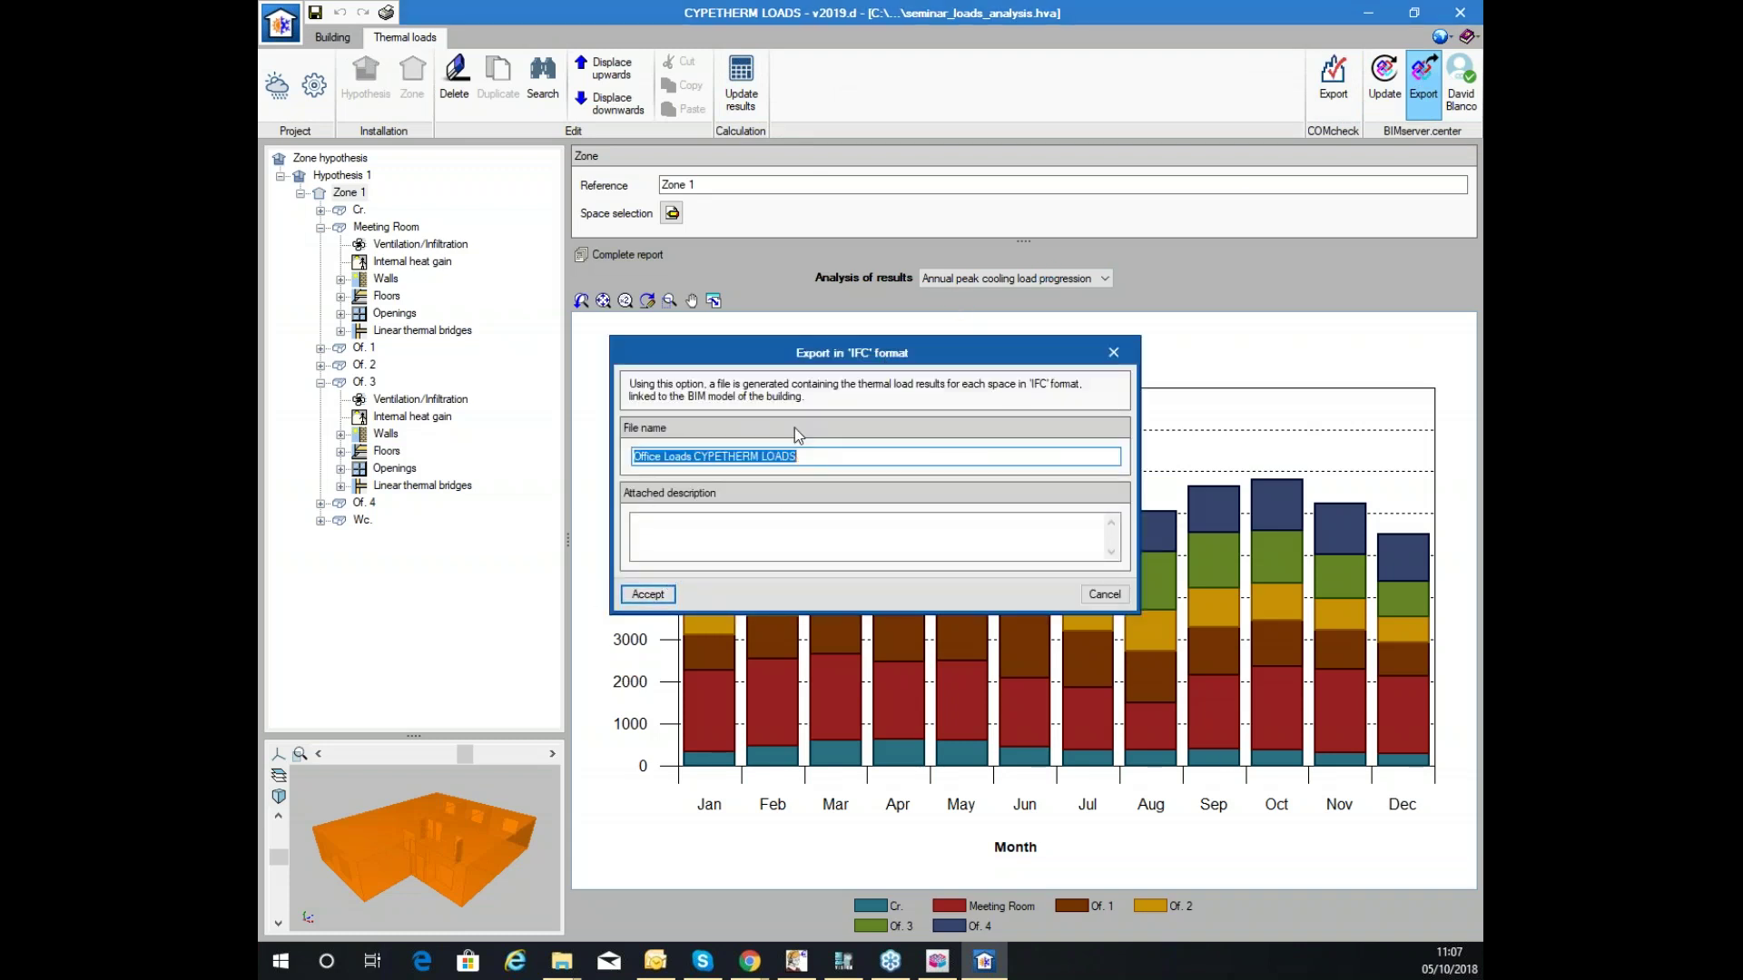
left_click(648, 593)
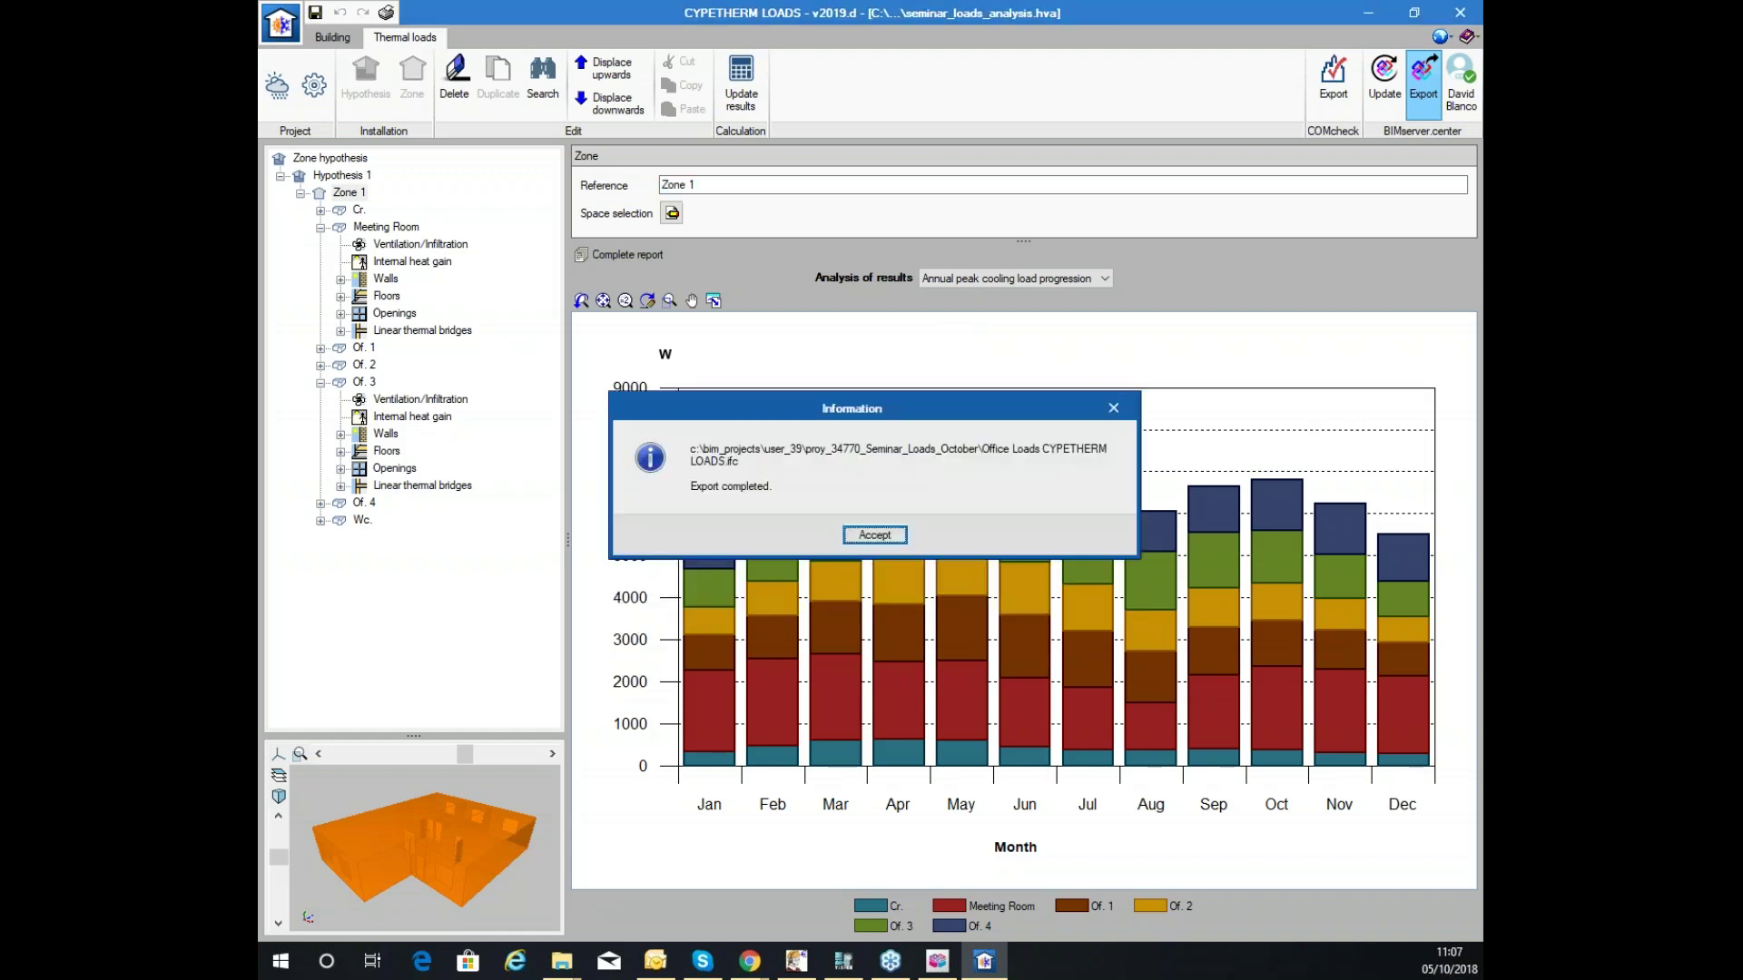
left_click(874, 535)
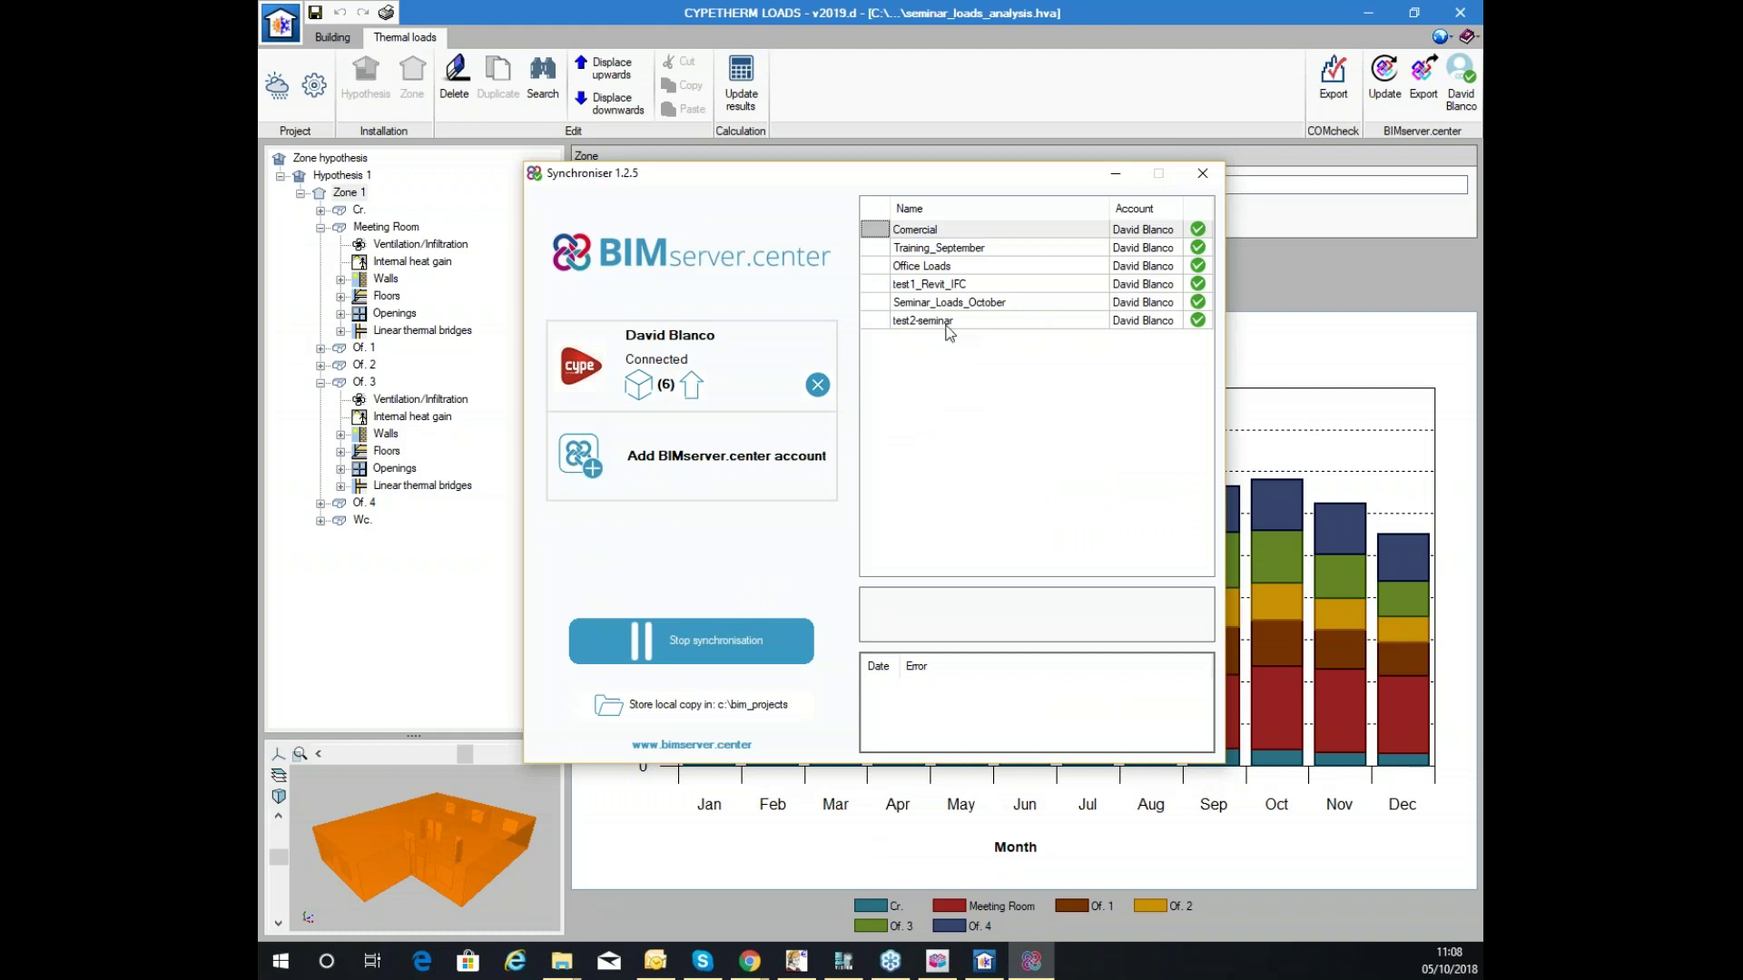
left_click(945, 307)
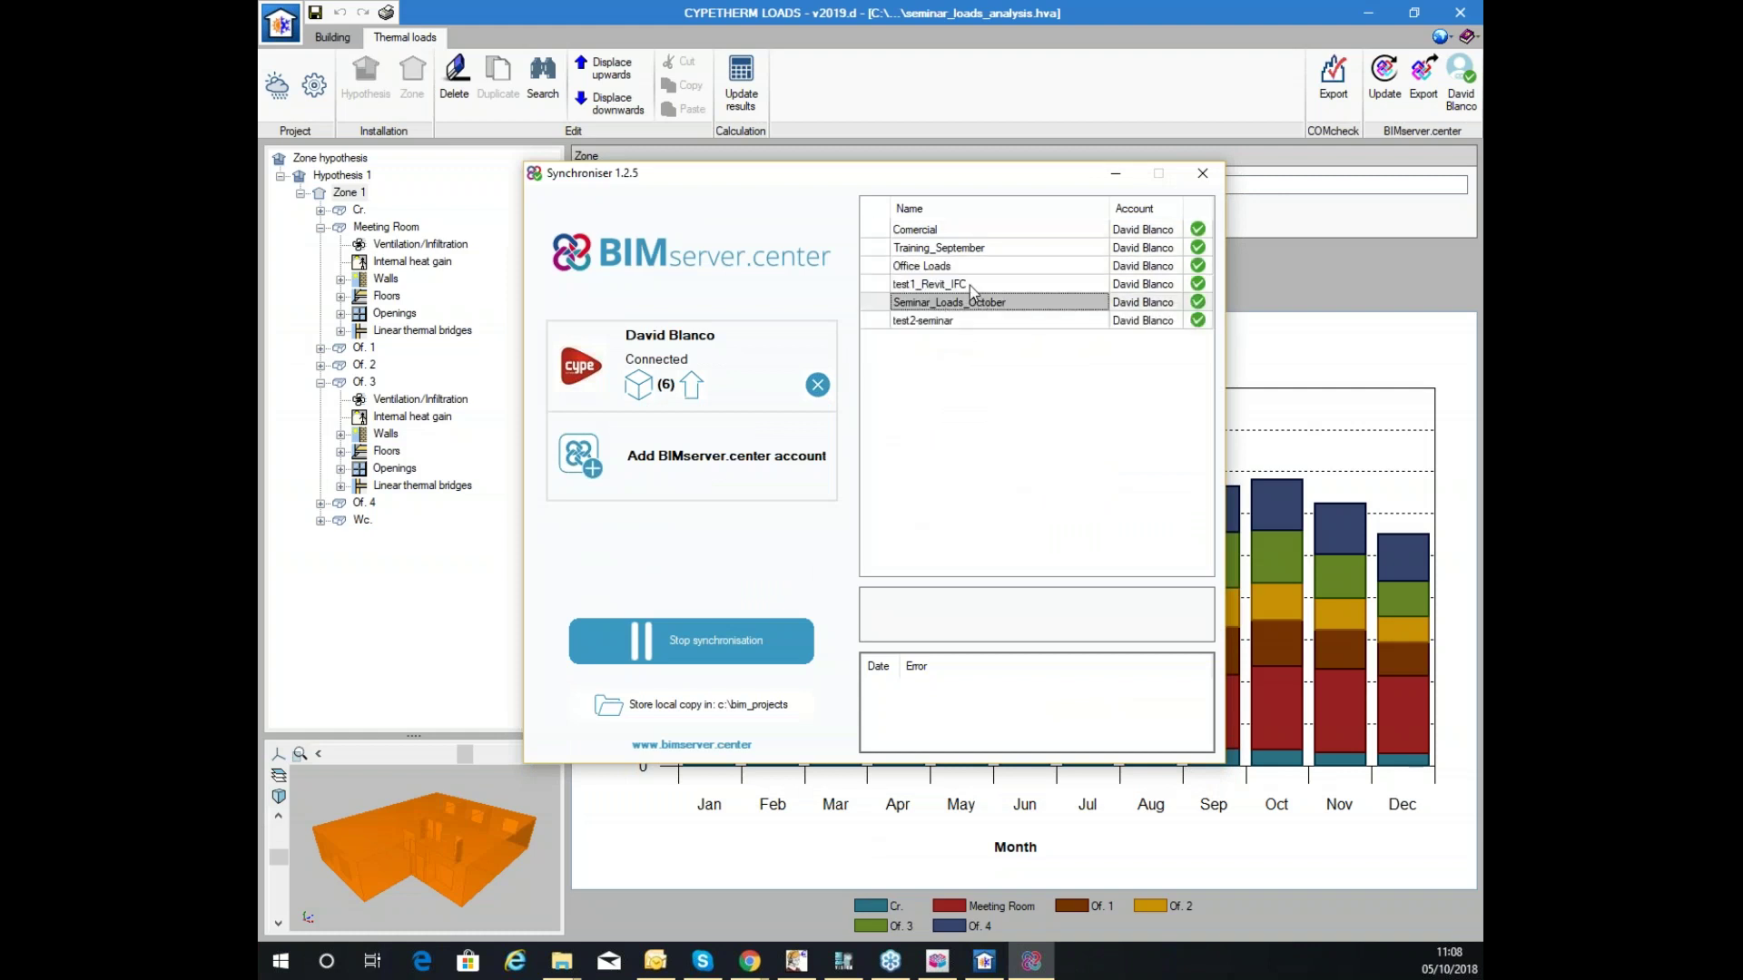
left_click(750, 961)
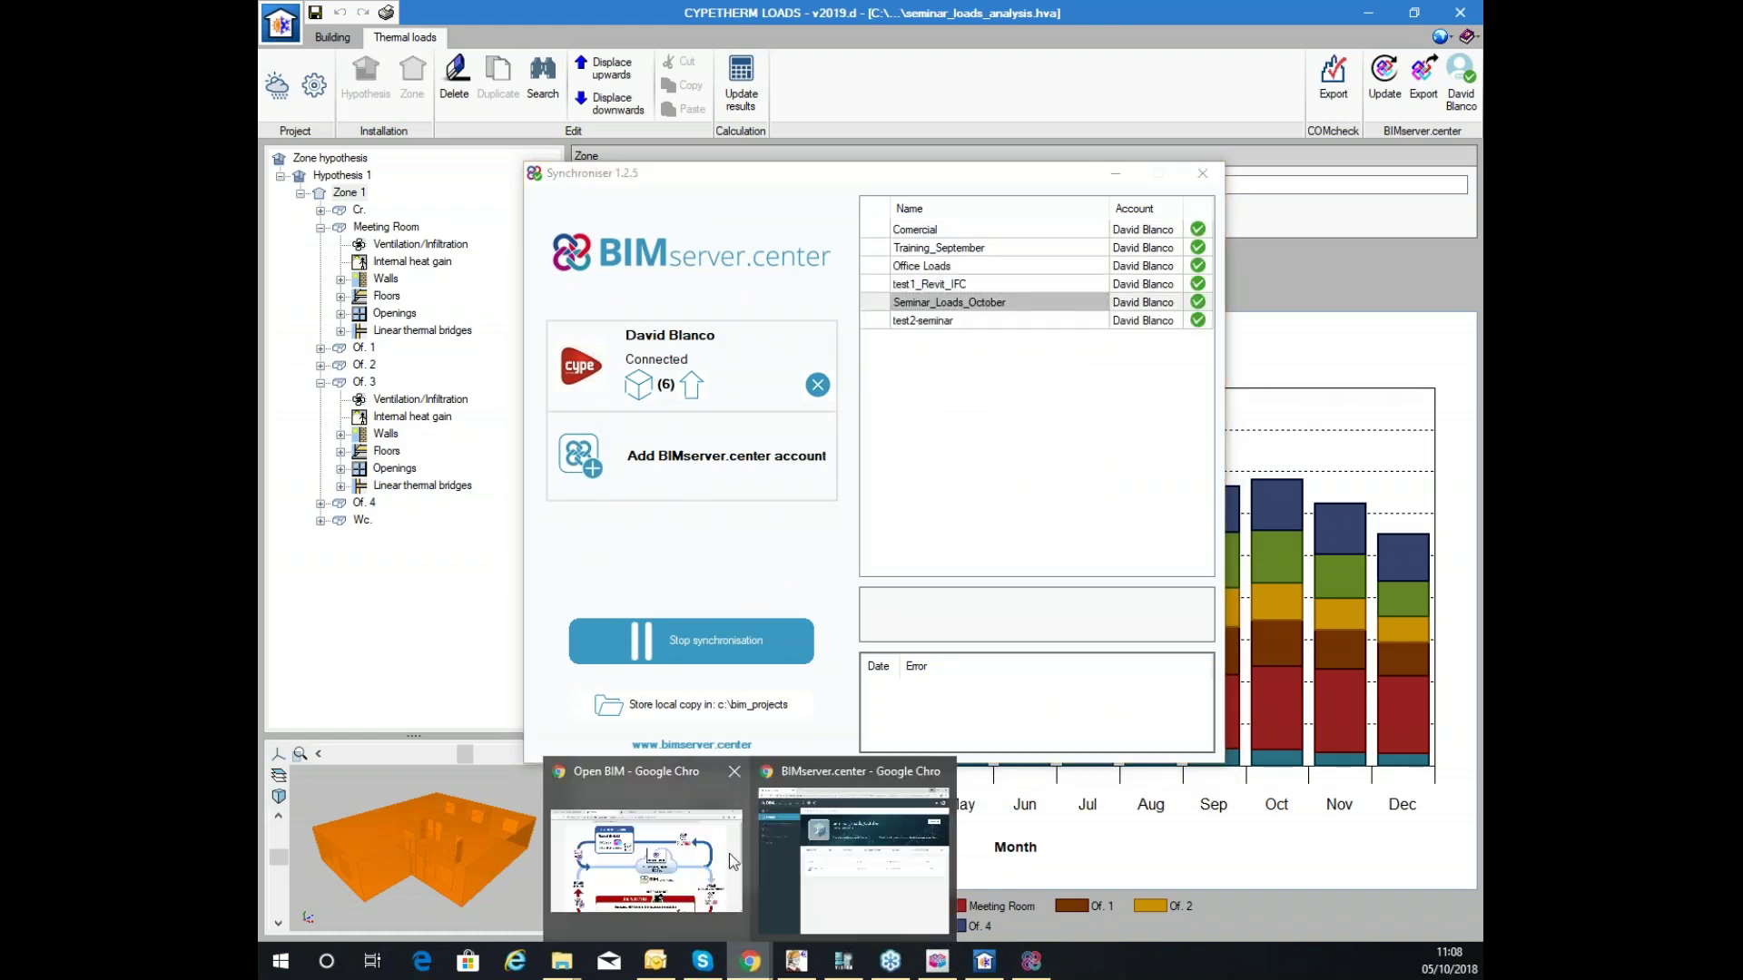
Reload the Seminar_Loads_October page and expand Office Loads CYPETHERM LOADS.ifc to list its two glTF thermal models.
left_click(827, 861)
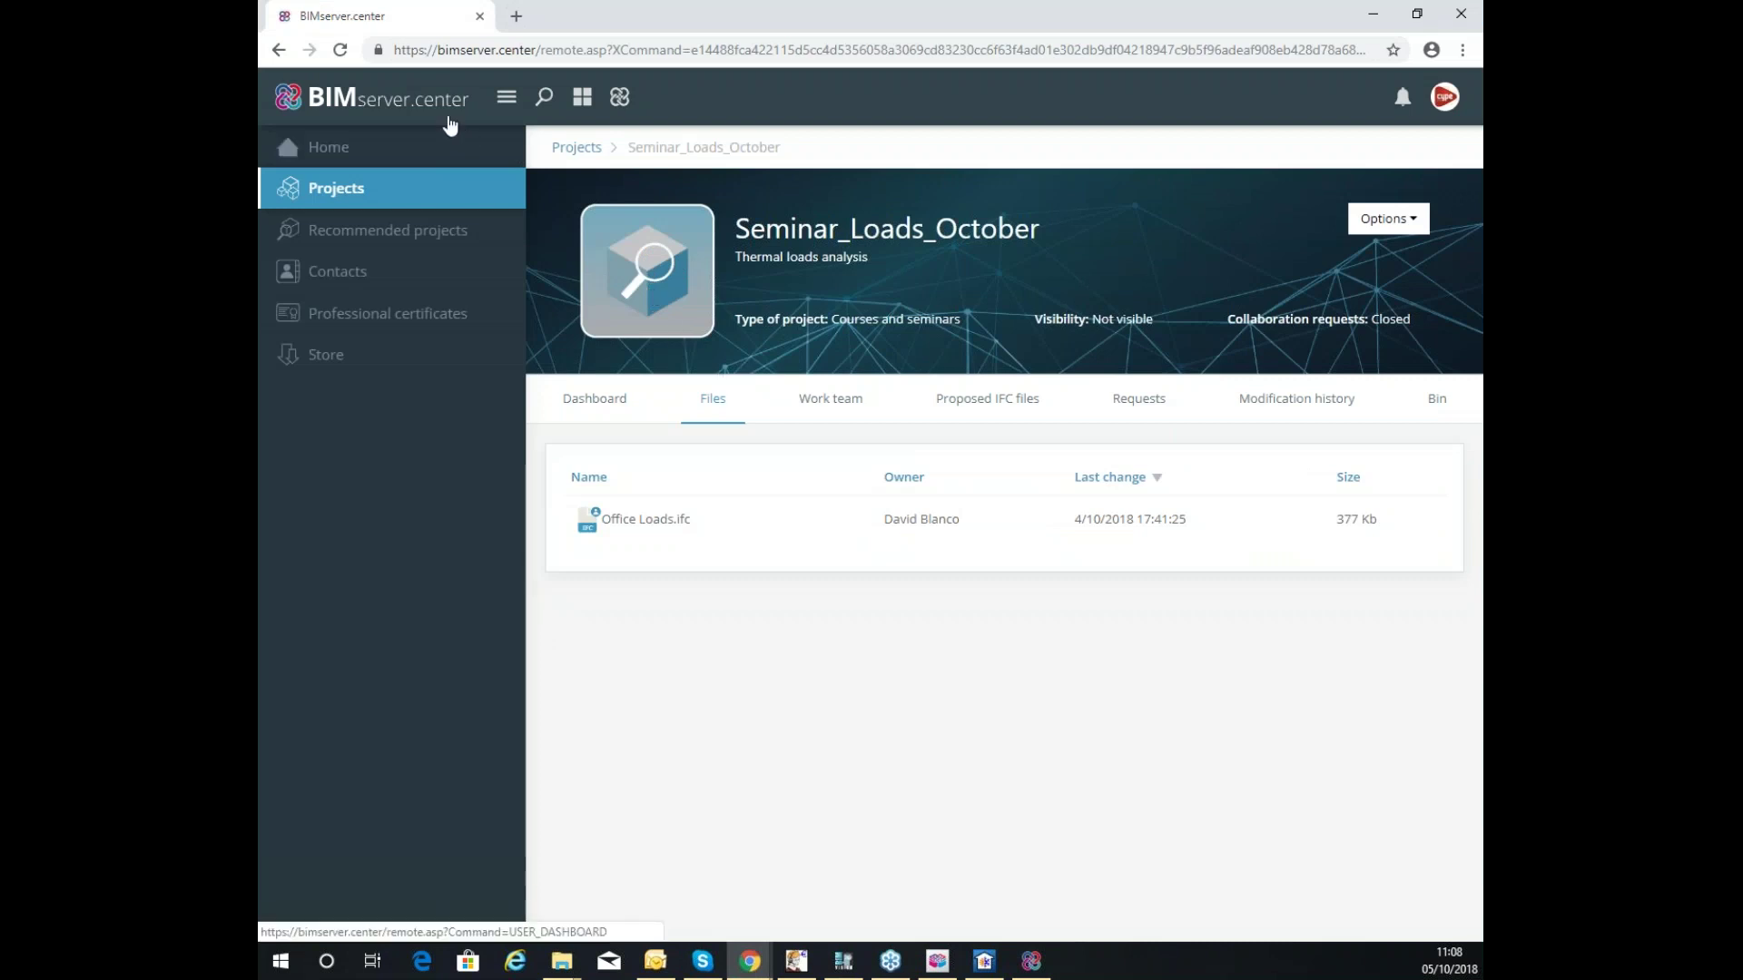
left_click(454, 98)
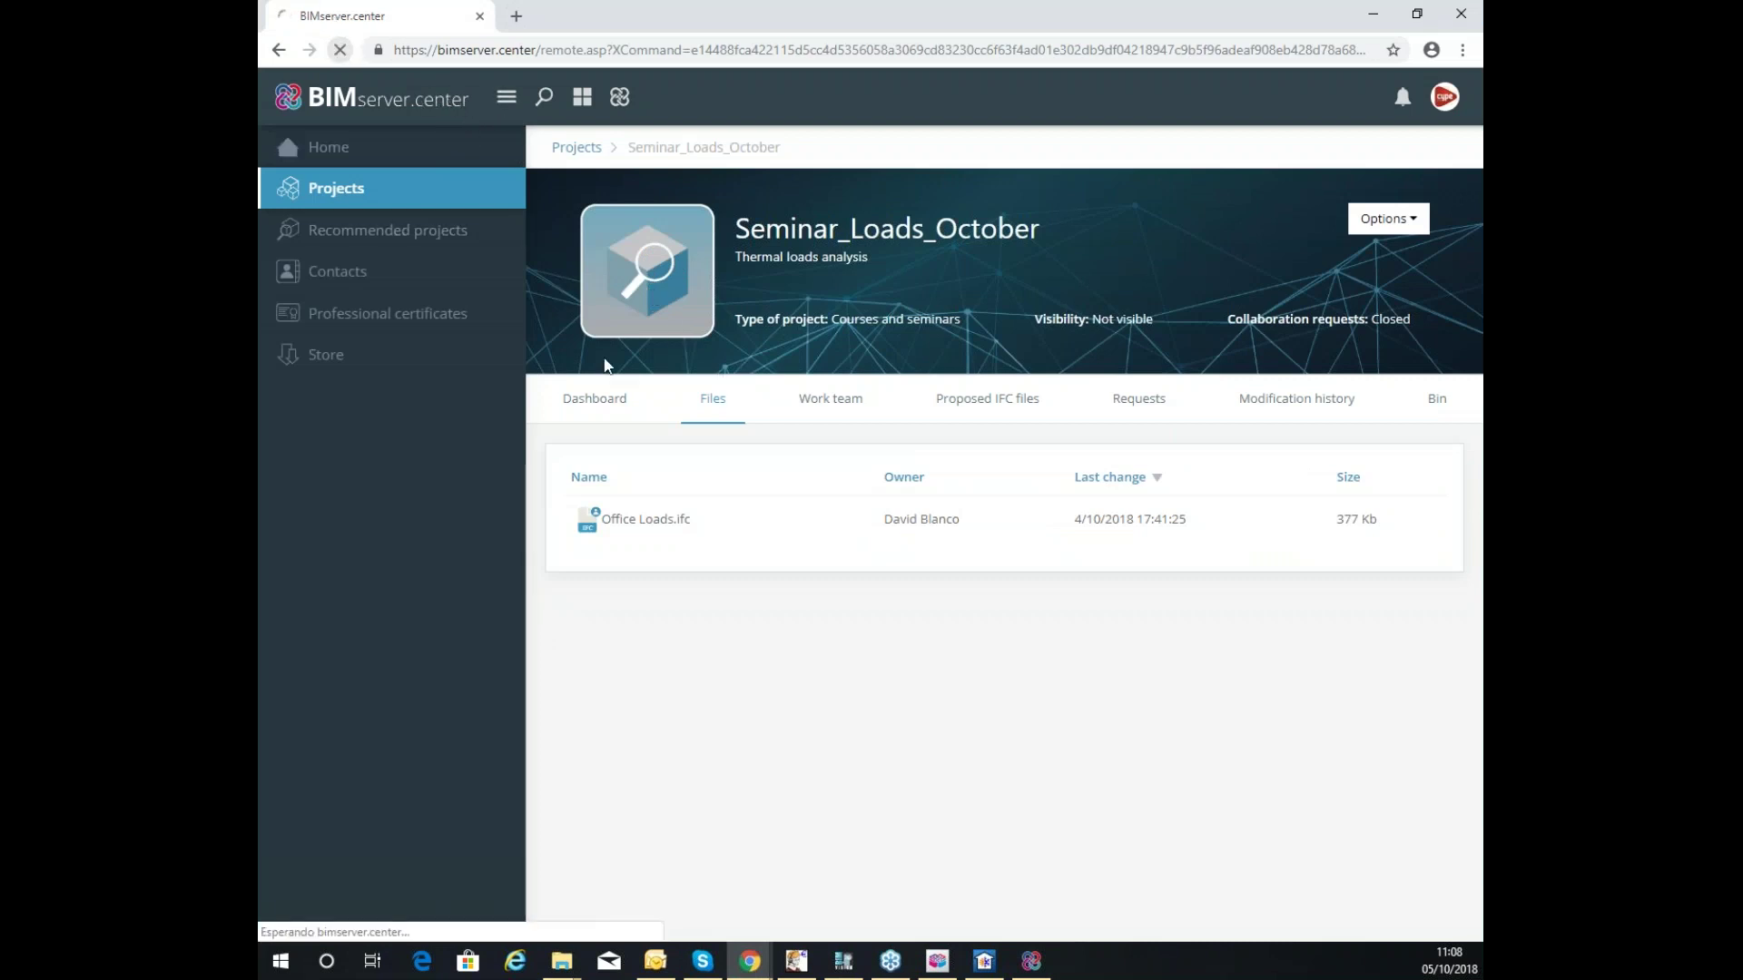
left_click(714, 404)
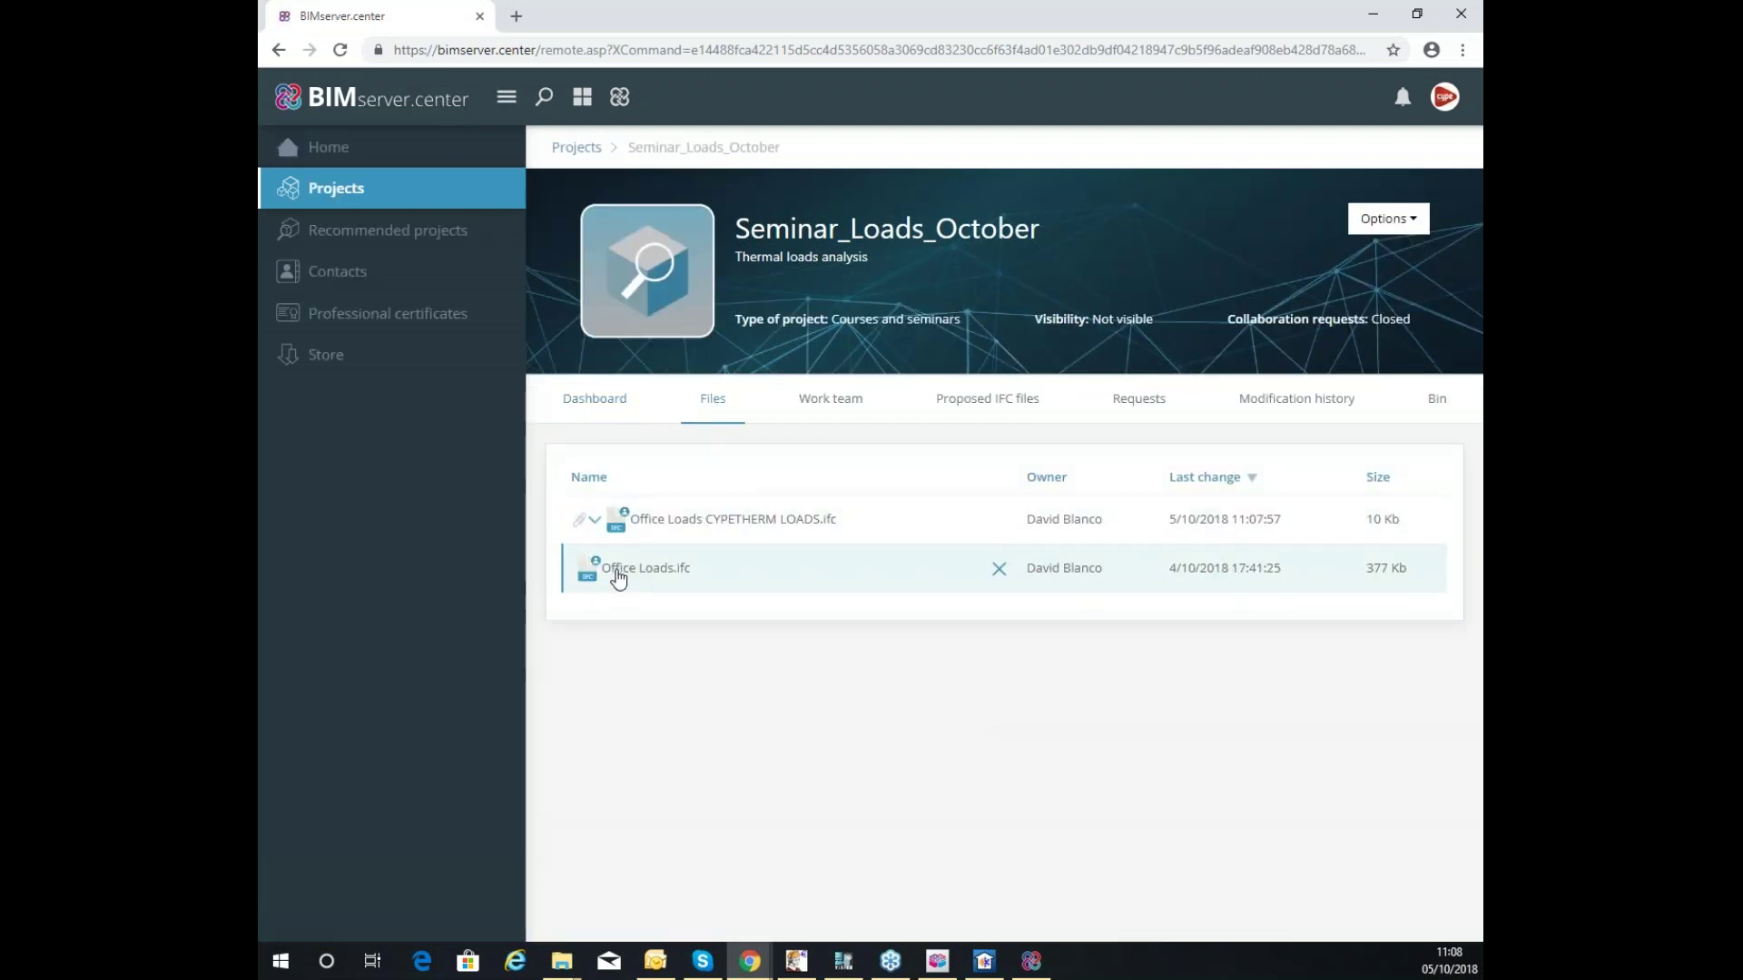
left_click(594, 521)
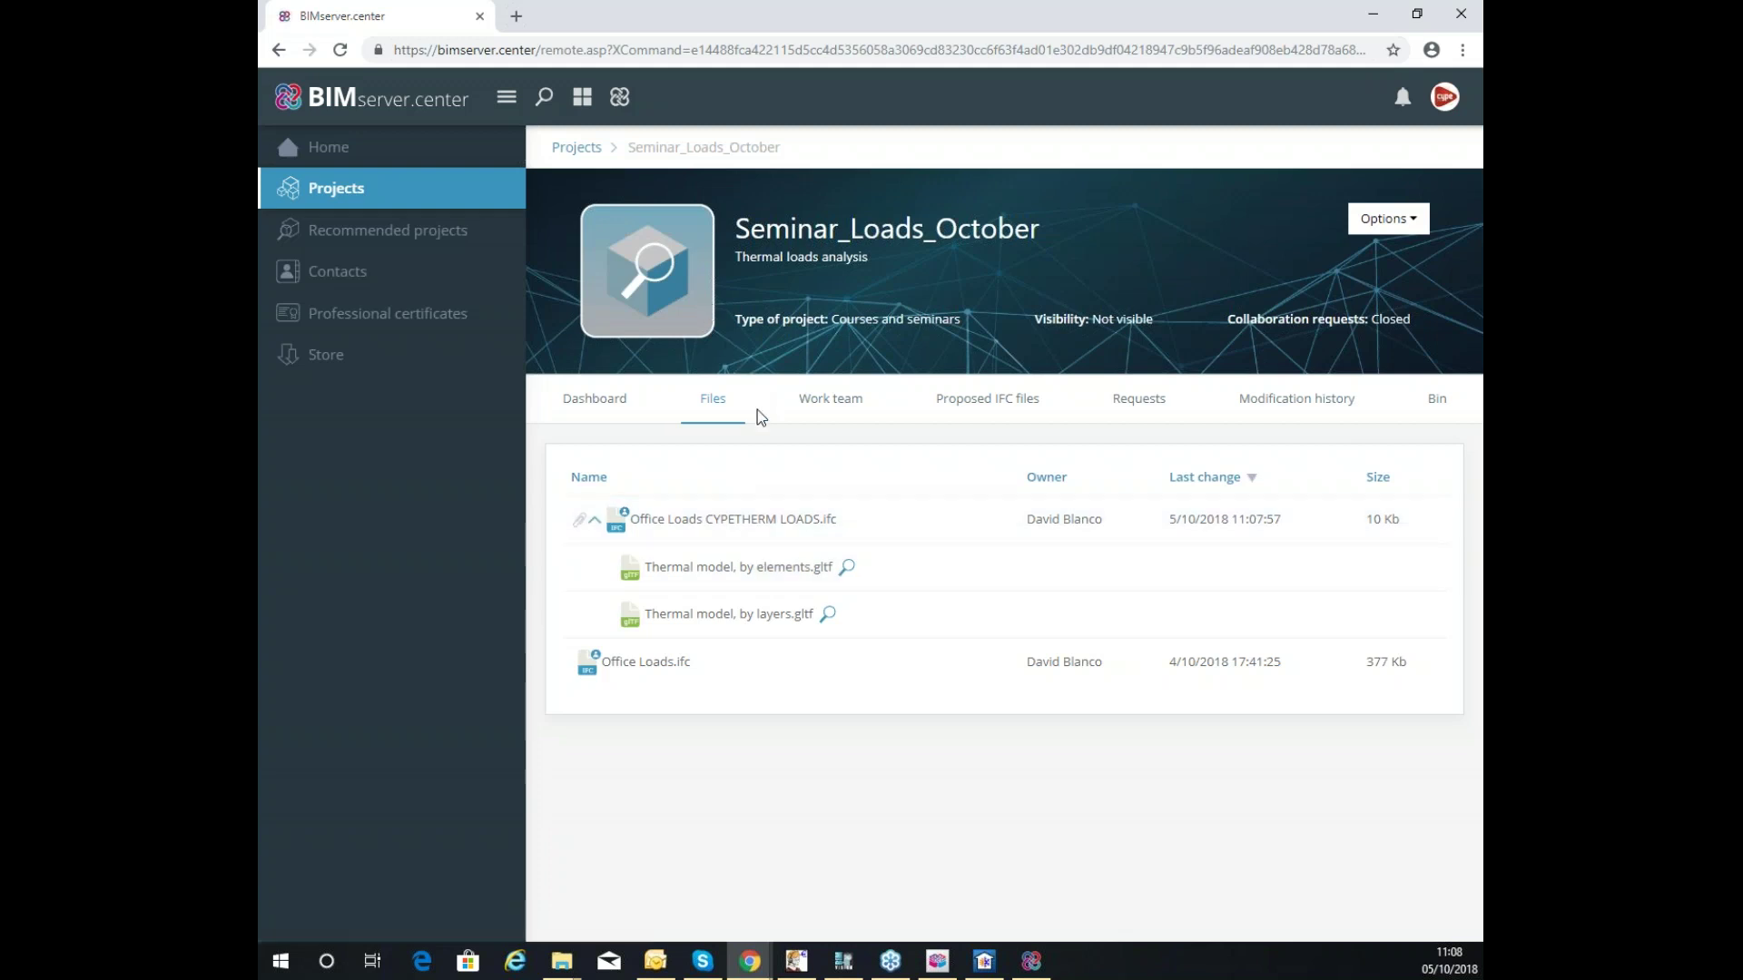
left_click(691, 318)
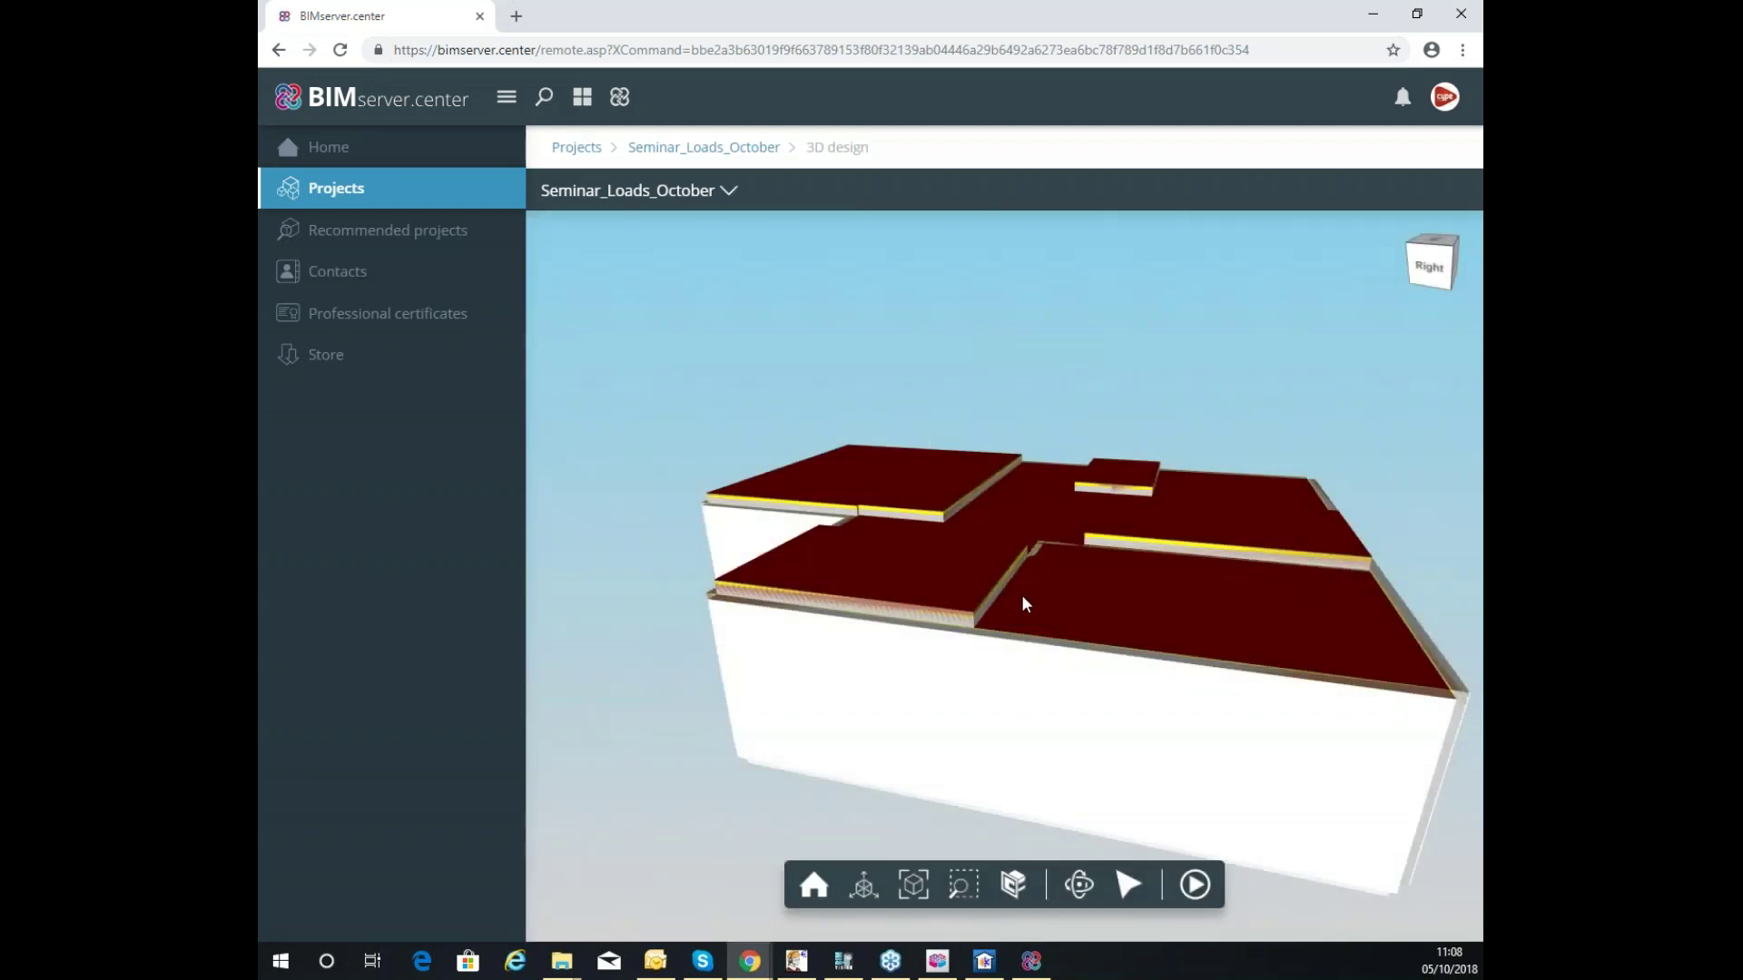
Orbit the building, slice it with a horizontal section plane, then restore the full model.
left_click_drag(1022, 596, 852, 511)
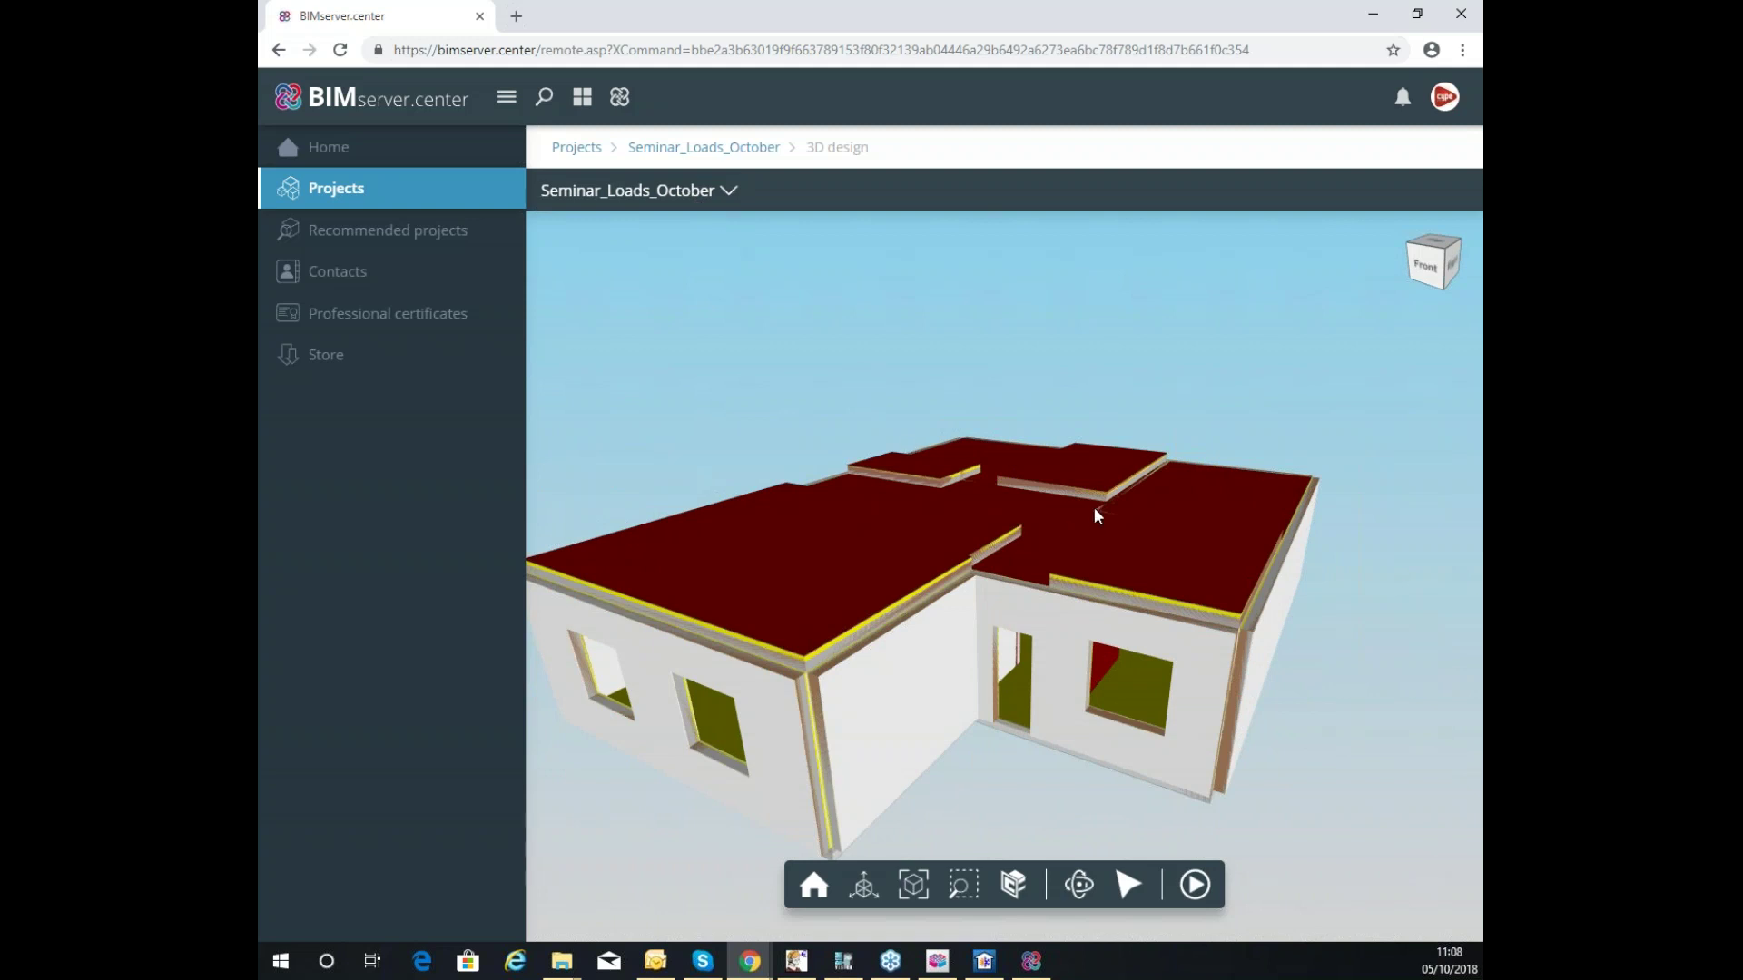
left_click_drag(1147, 326, 961, 611)
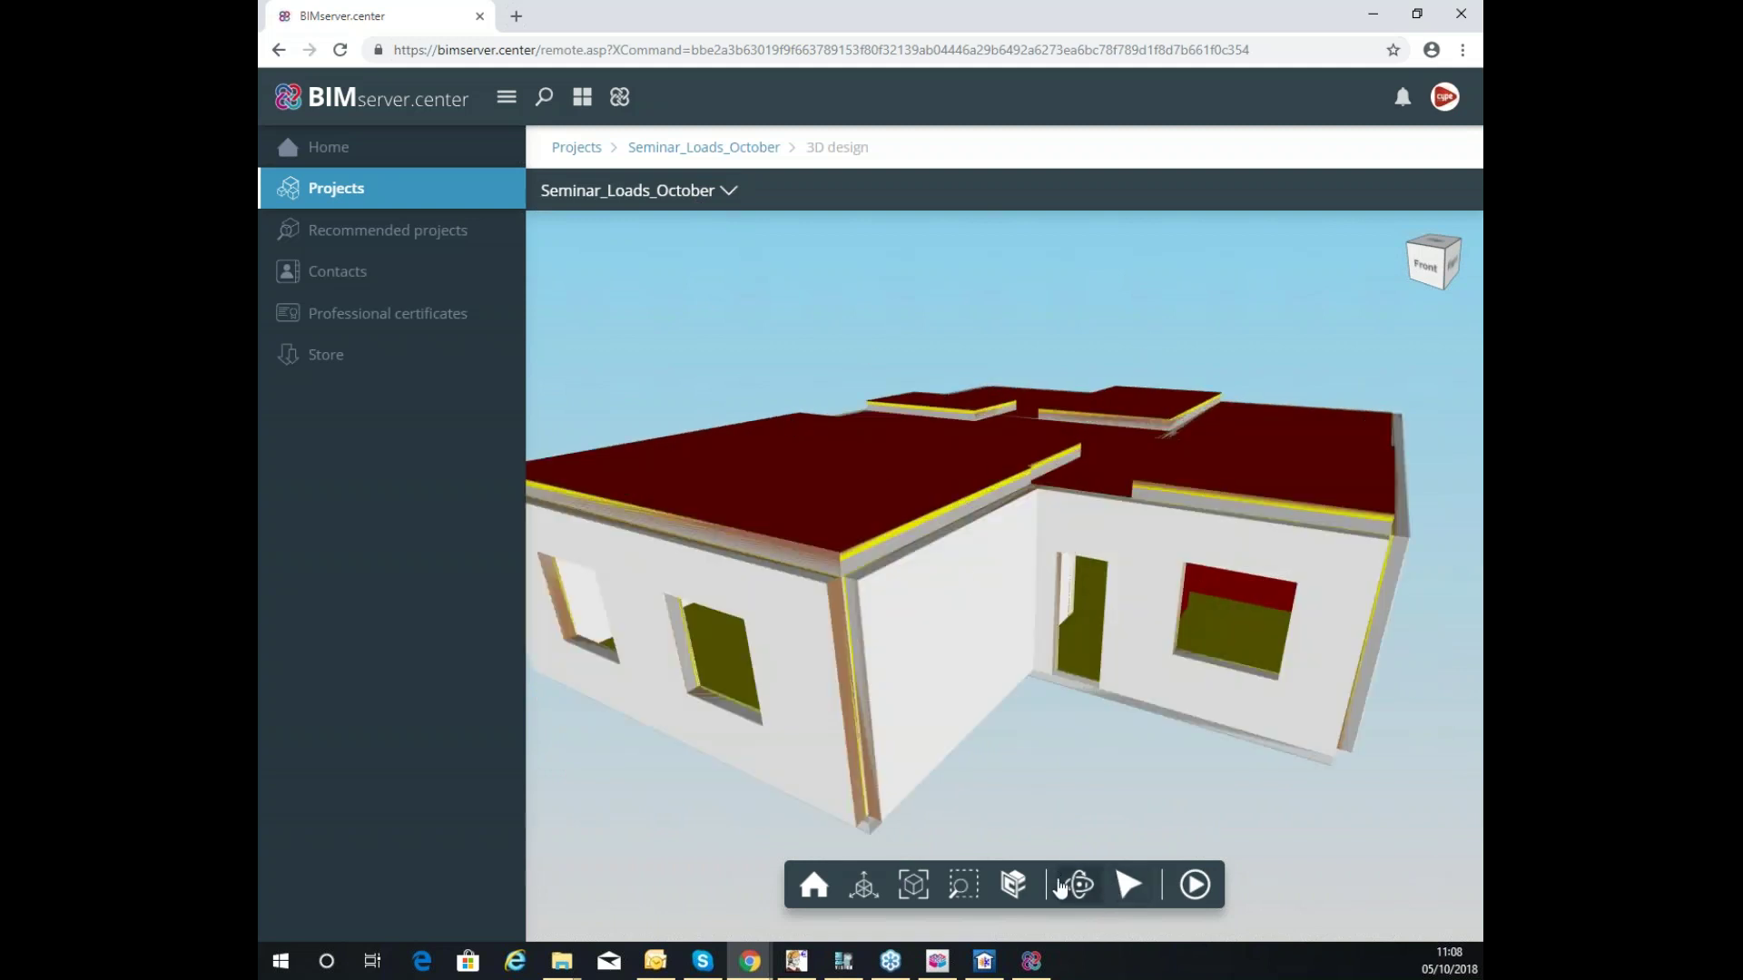
left_click(1013, 883)
left_click(912, 634)
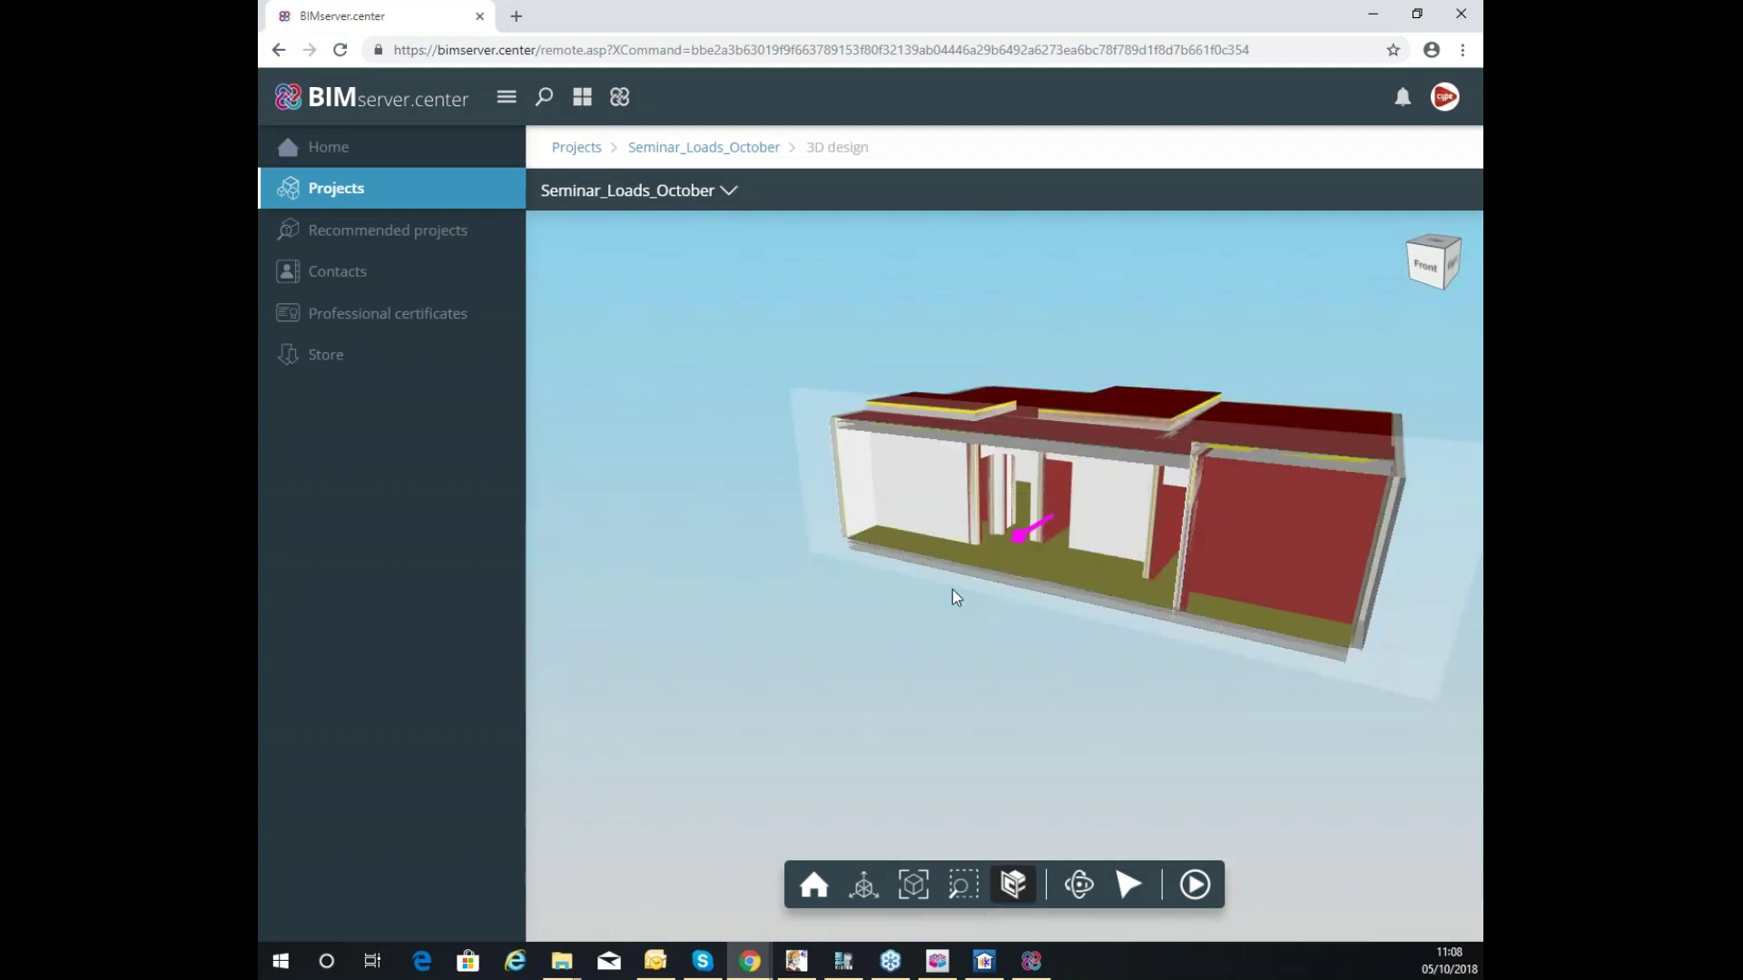
left_click_drag(1015, 537, 998, 570)
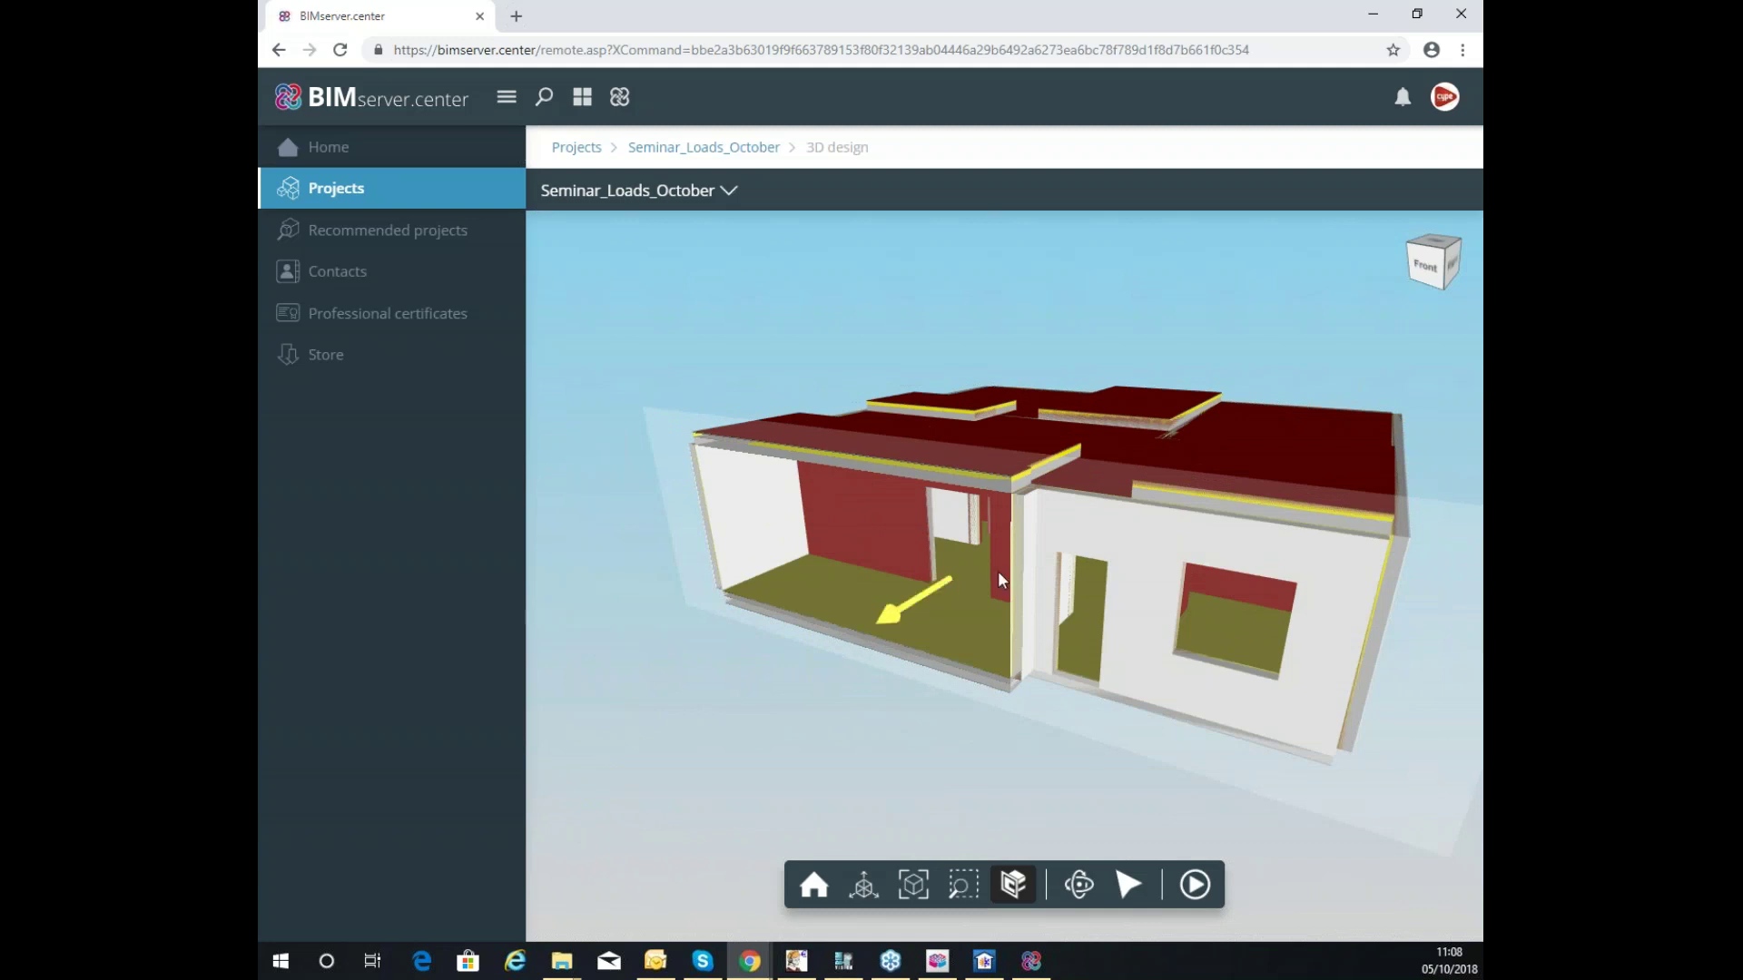
left_click(1017, 880)
Read the built-up roofing and wall thermal resistances, then go back to the Seminar_Loads_October project page.
left_click(1128, 884)
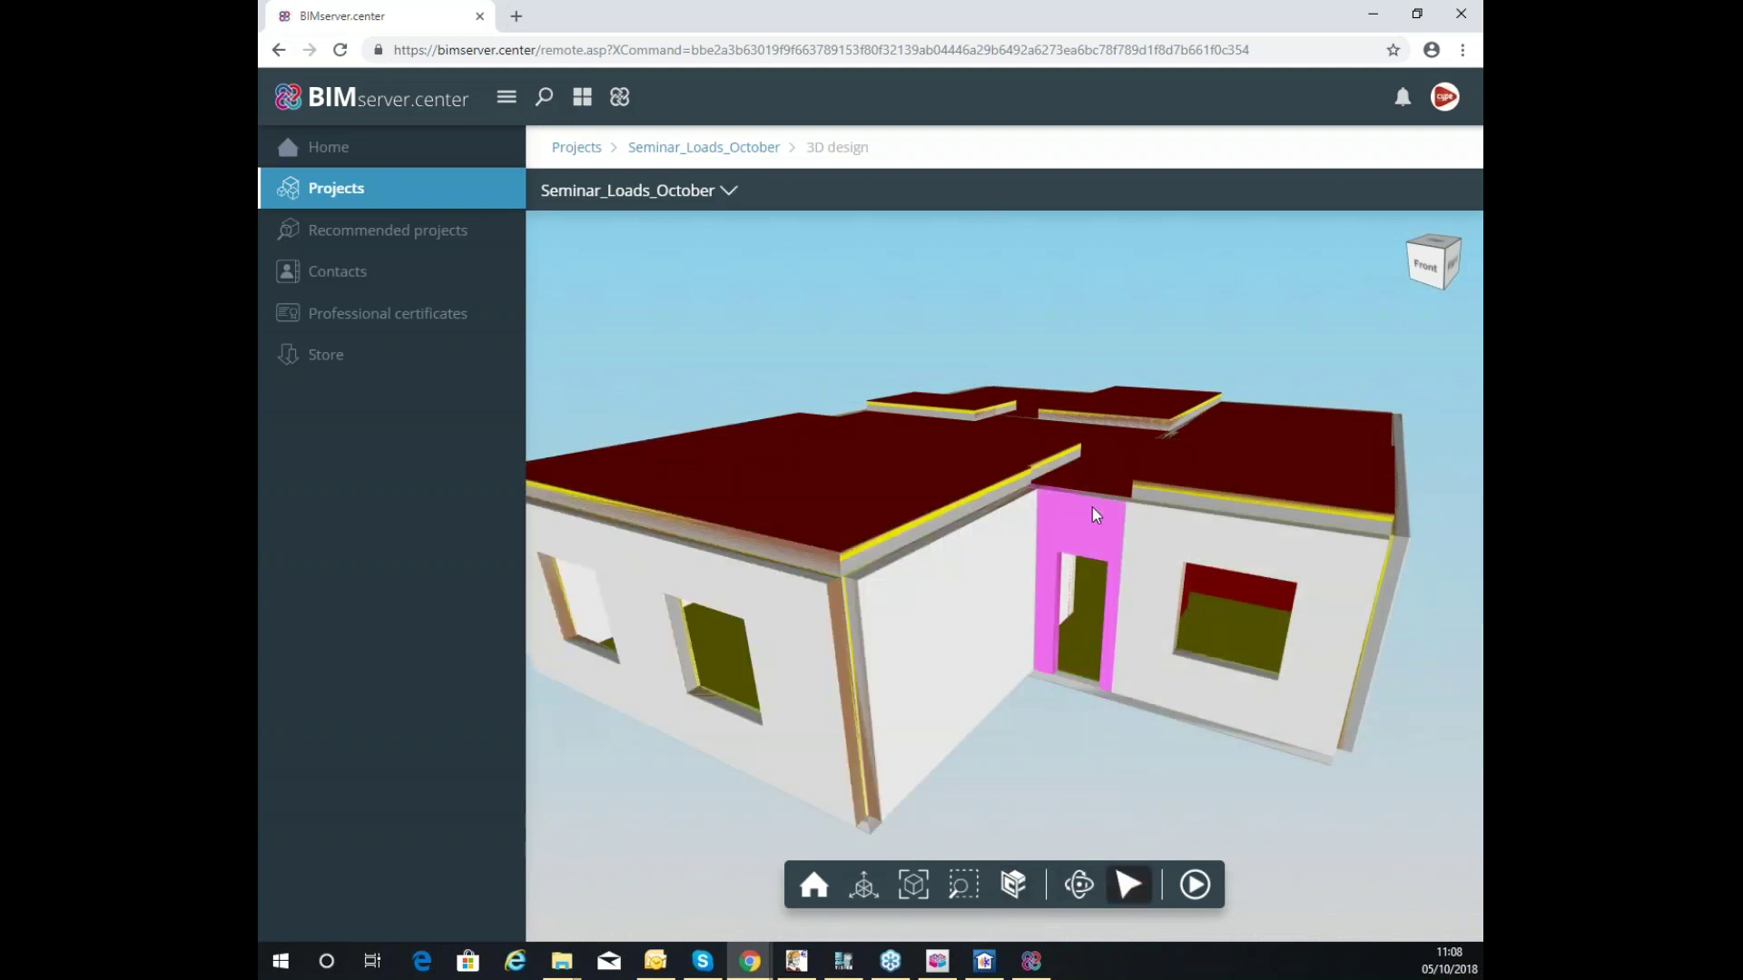
left_click(1291, 469)
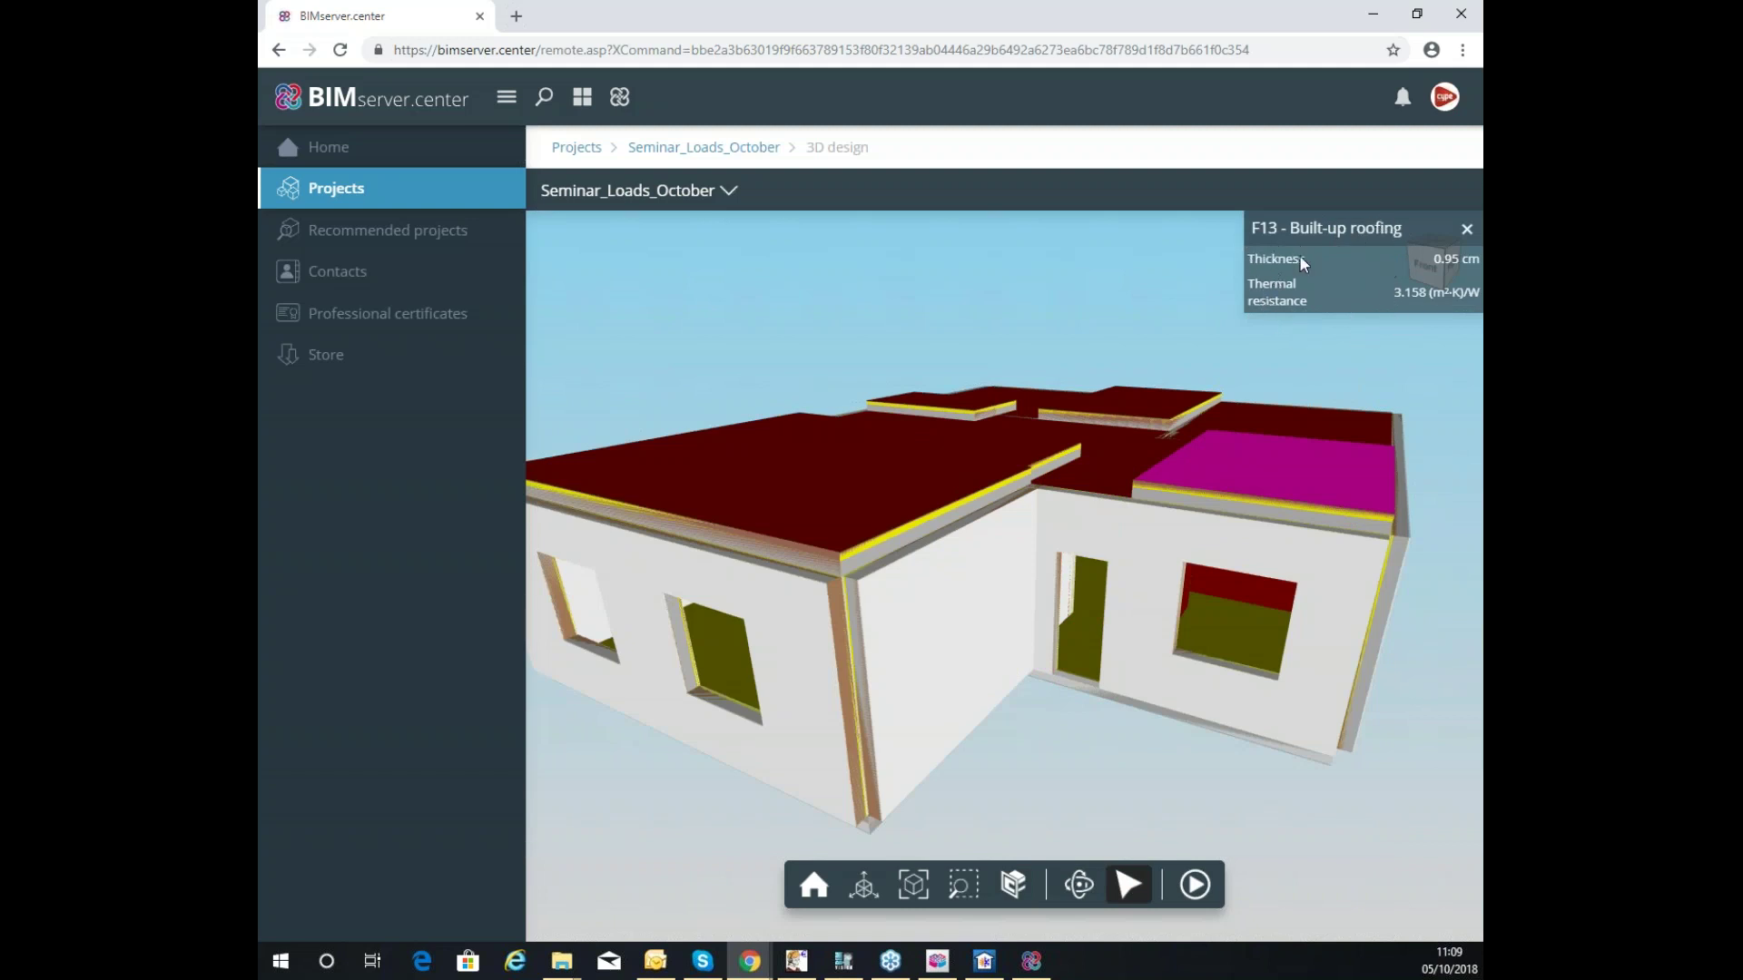
left_click(1133, 543)
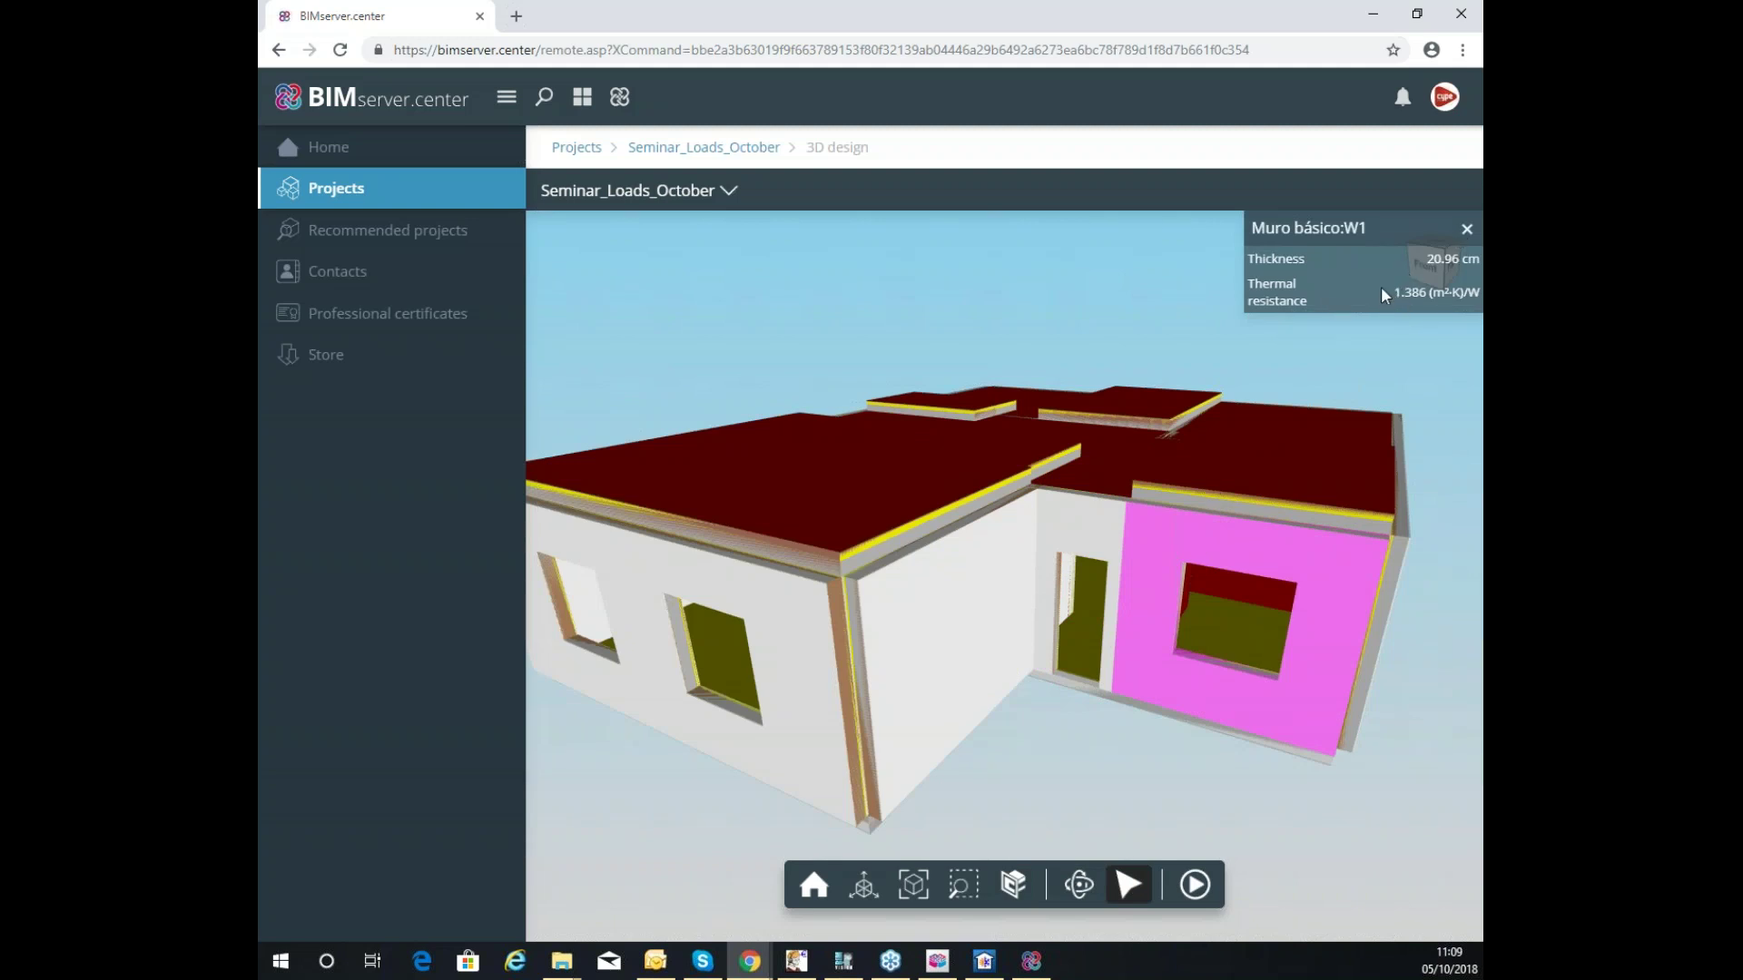
left_click(814, 549)
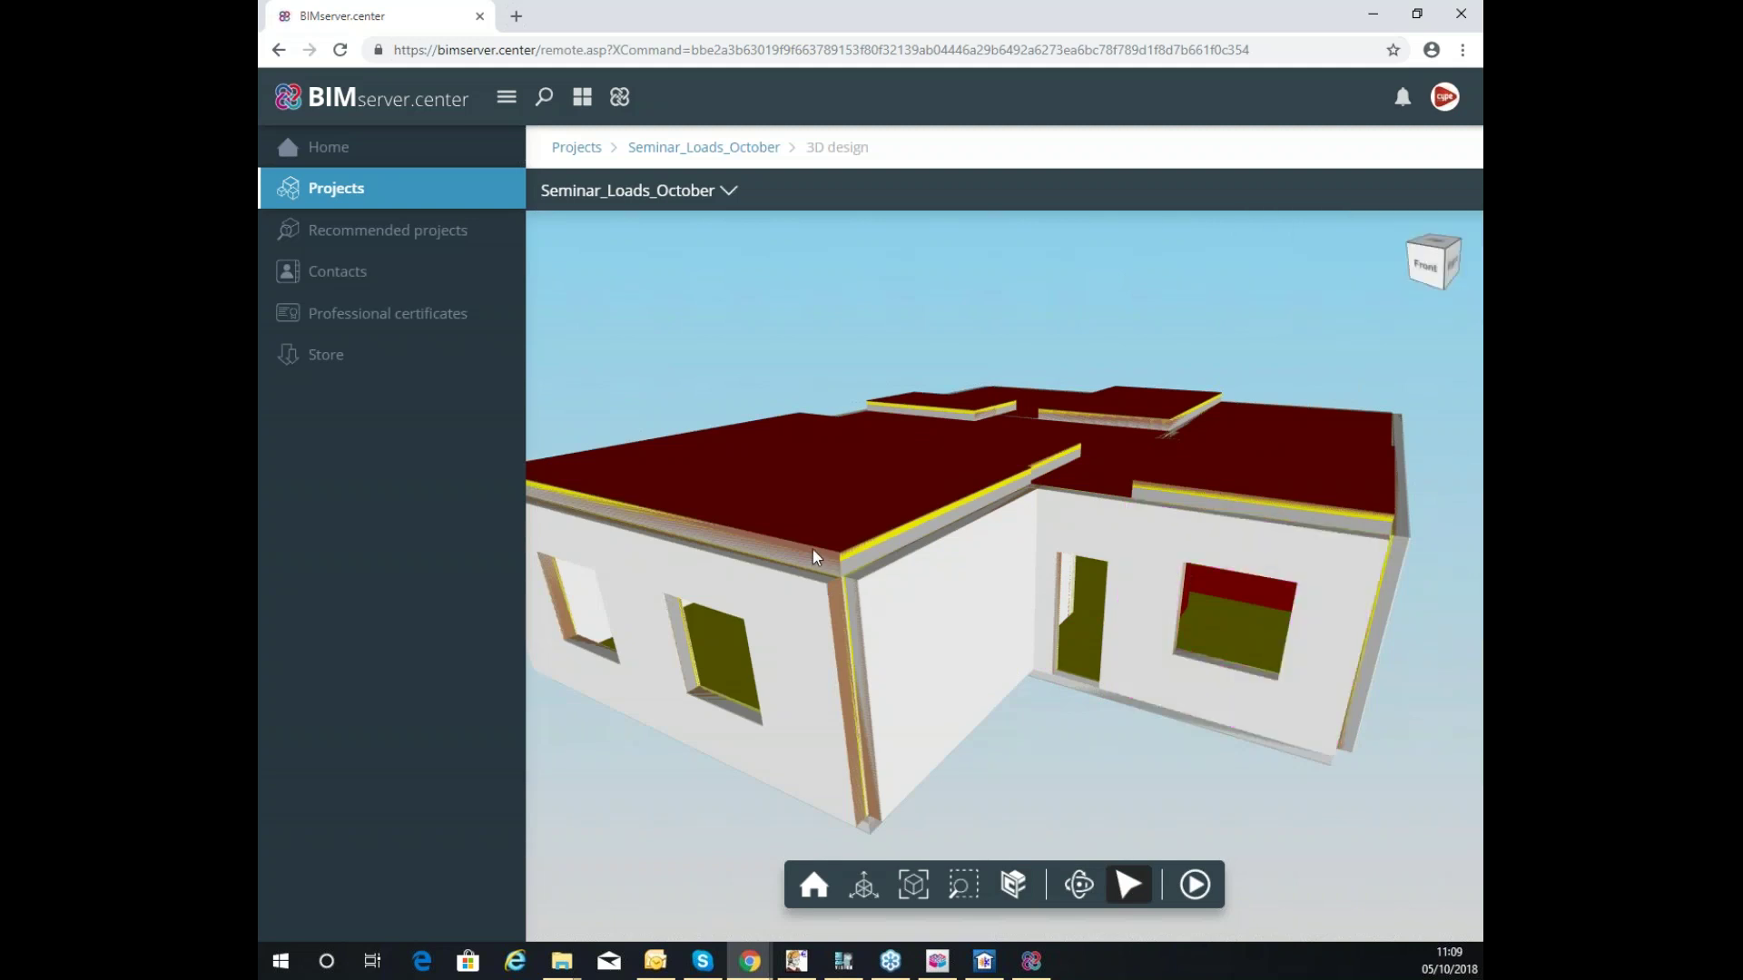
left_click(821, 527)
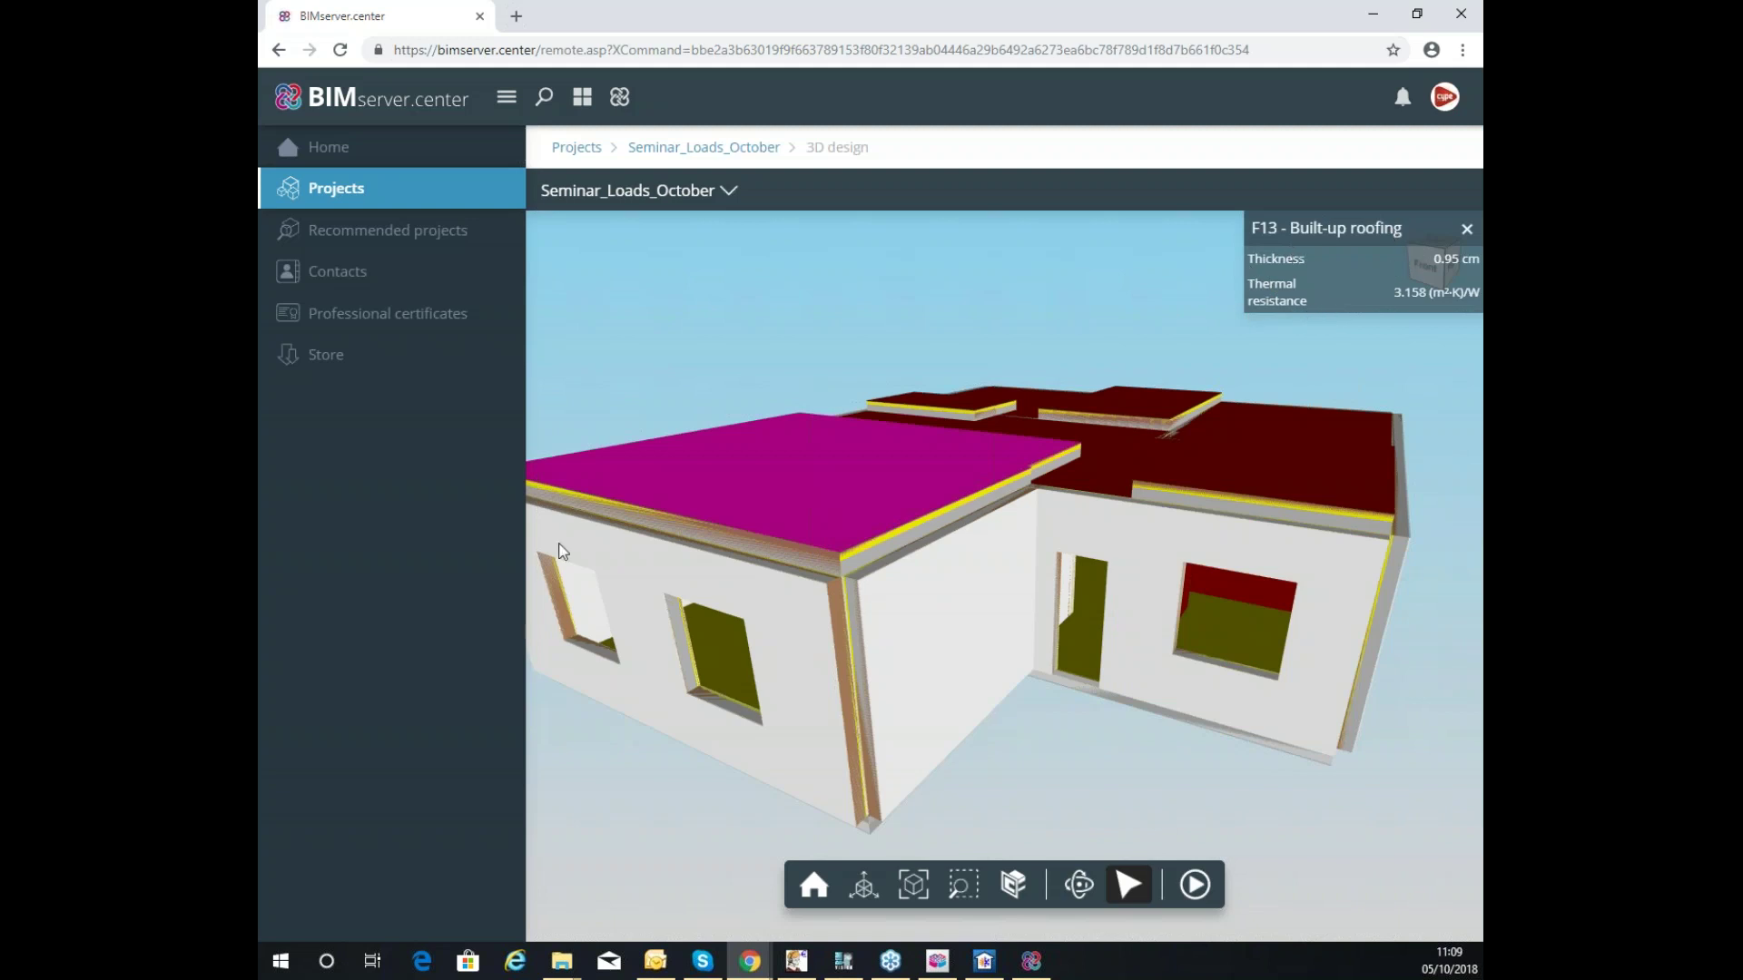
left_click(767, 264)
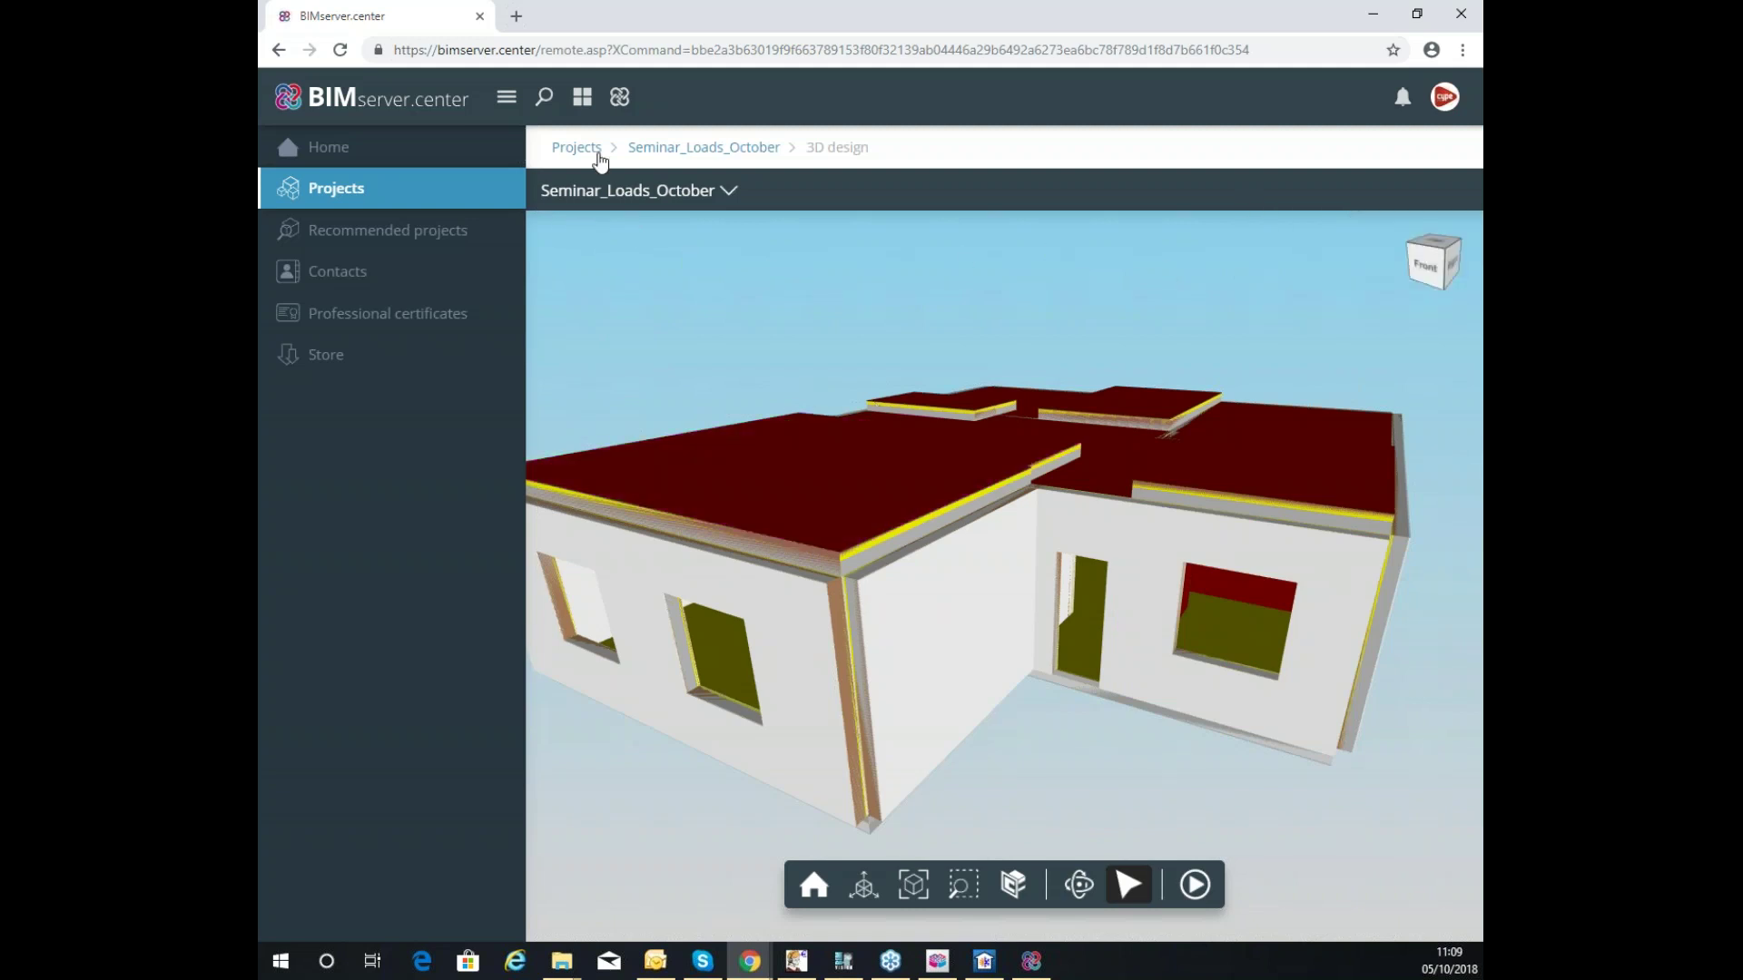
left_click(667, 148)
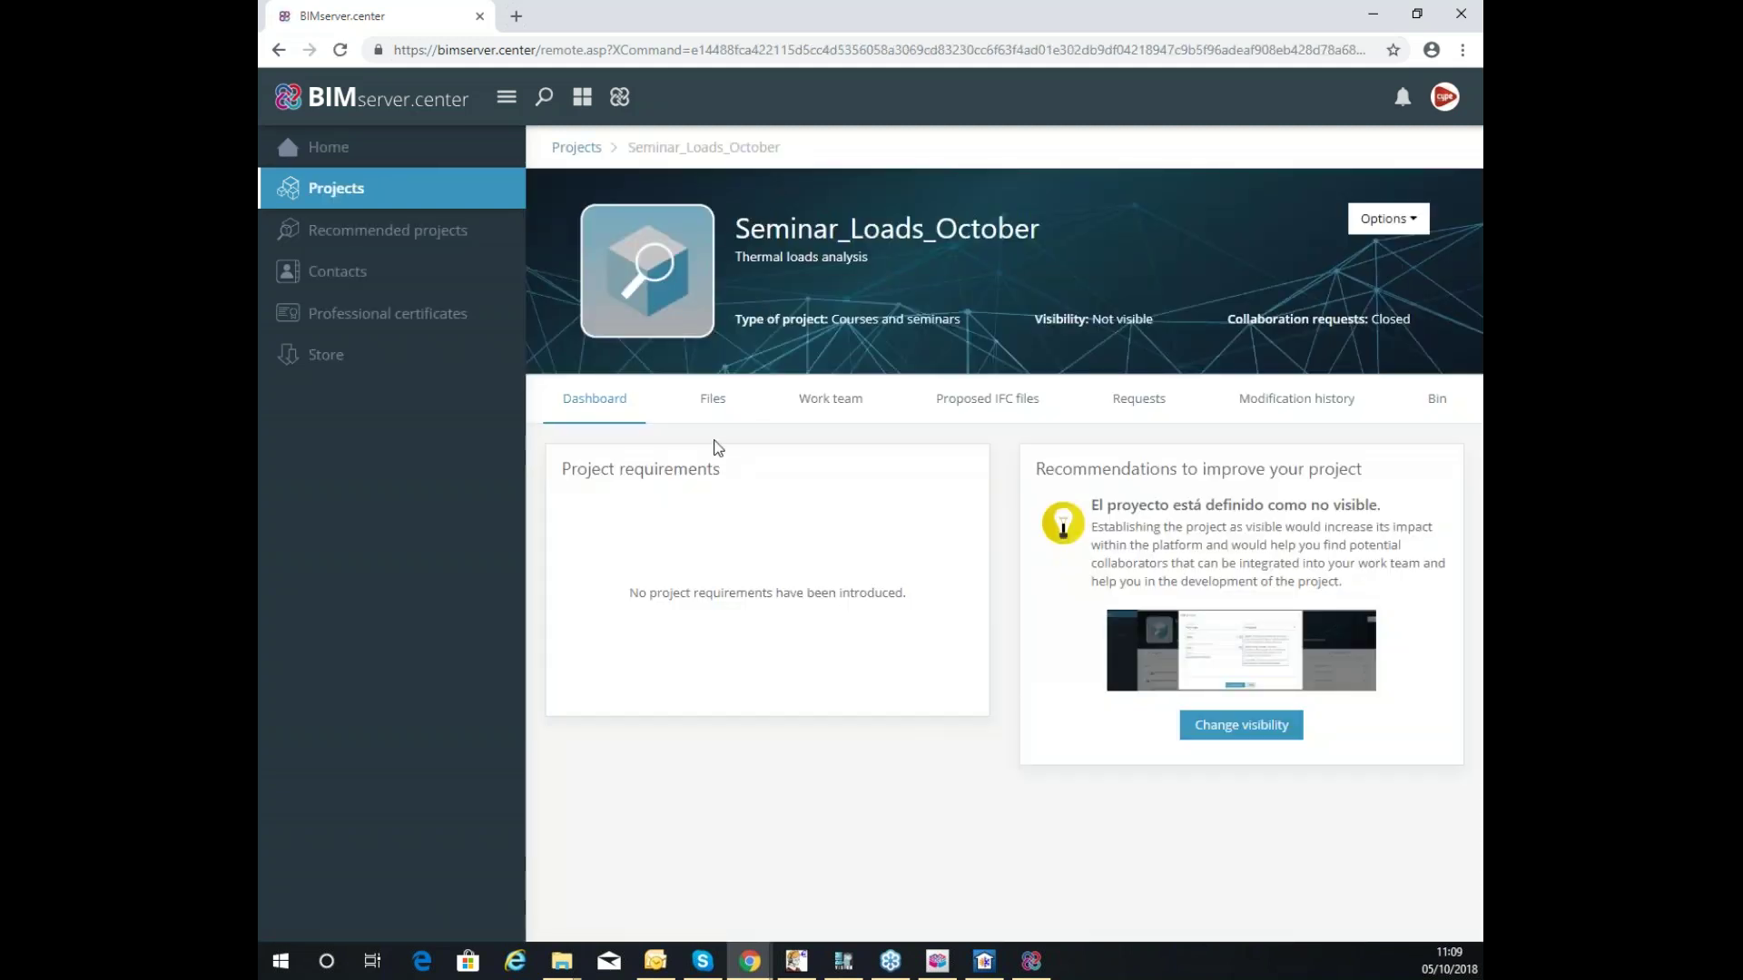
List the project files: Office Loads CYPETHERM LOADS.ifc (10 Kb) and Office Loads.ifc (377 Kb).
left_click(716, 406)
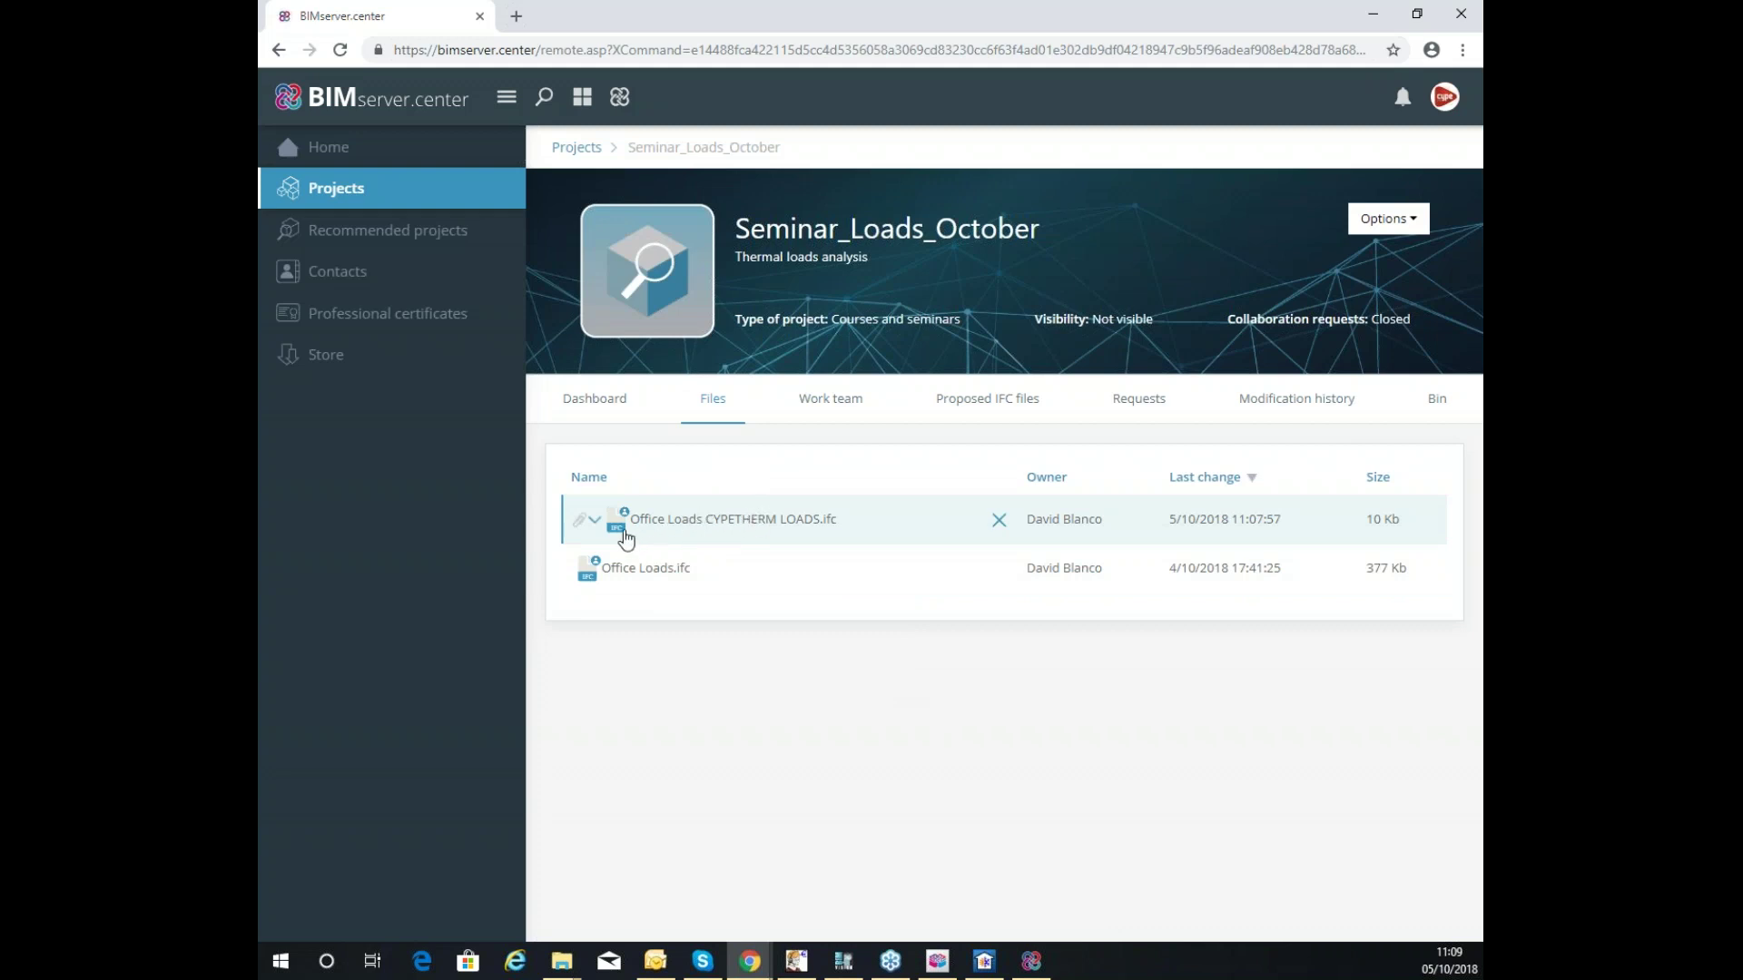
Expand Office Loads CYPETHERM LOADS.ifc to show its two glTF models, then return to CYPETHERM LOADS.
left_click(595, 520)
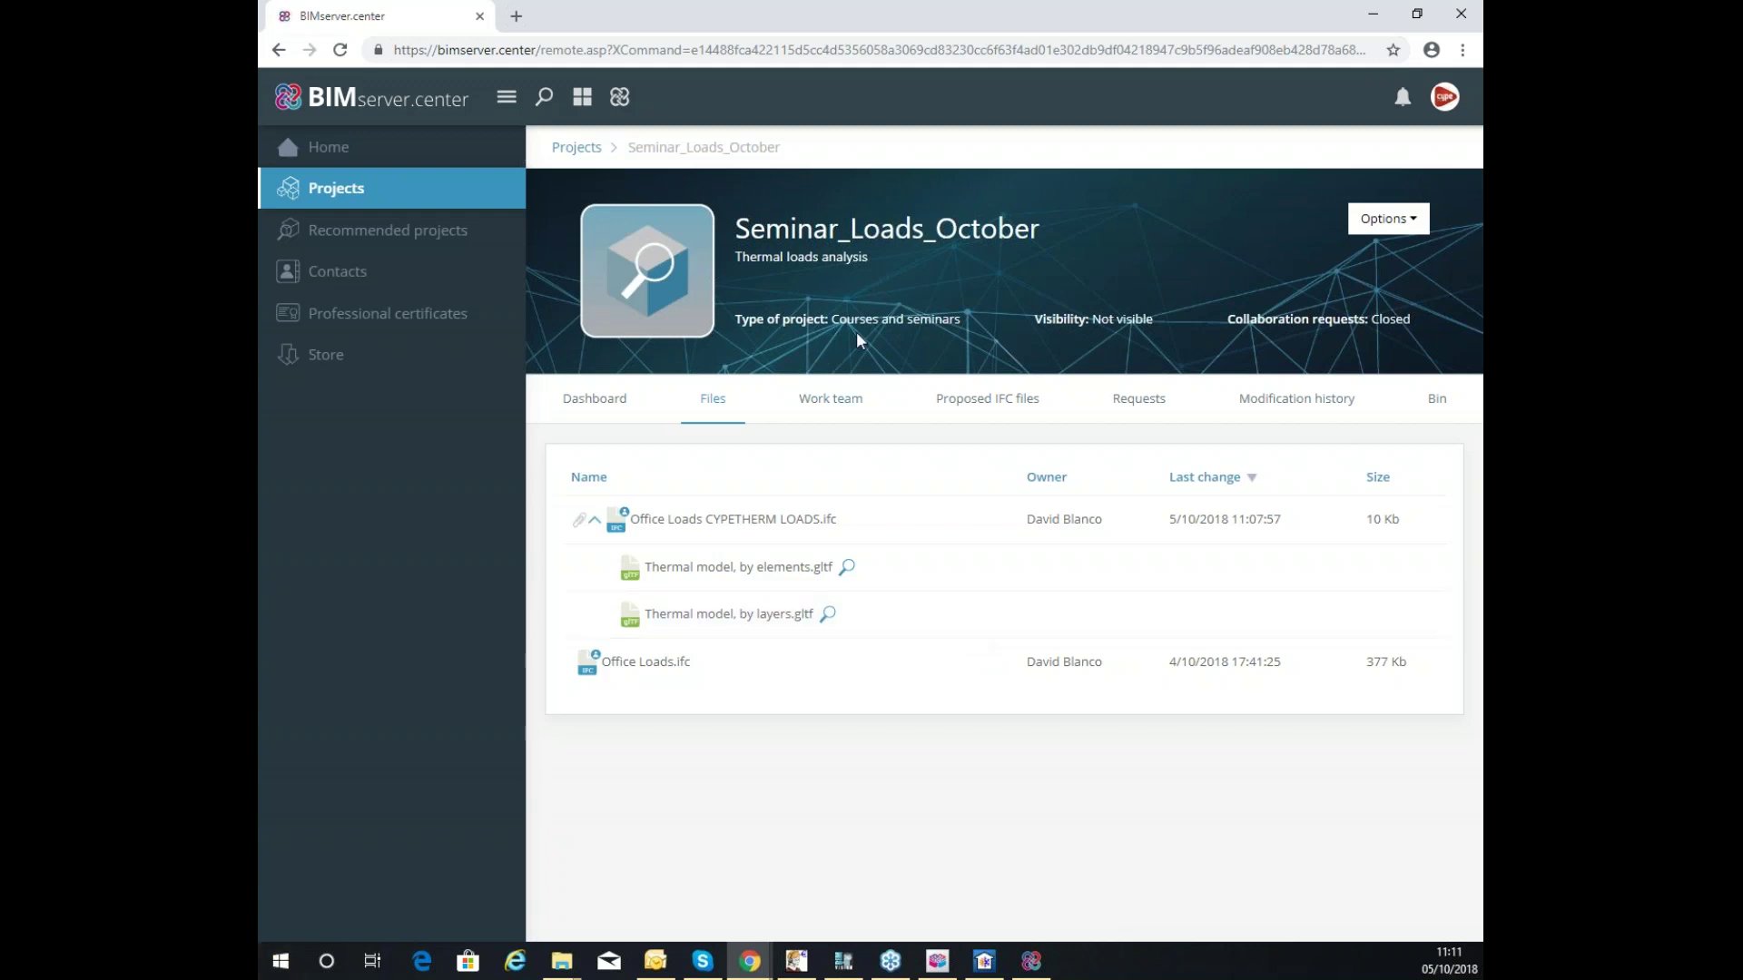
left_click(984, 962)
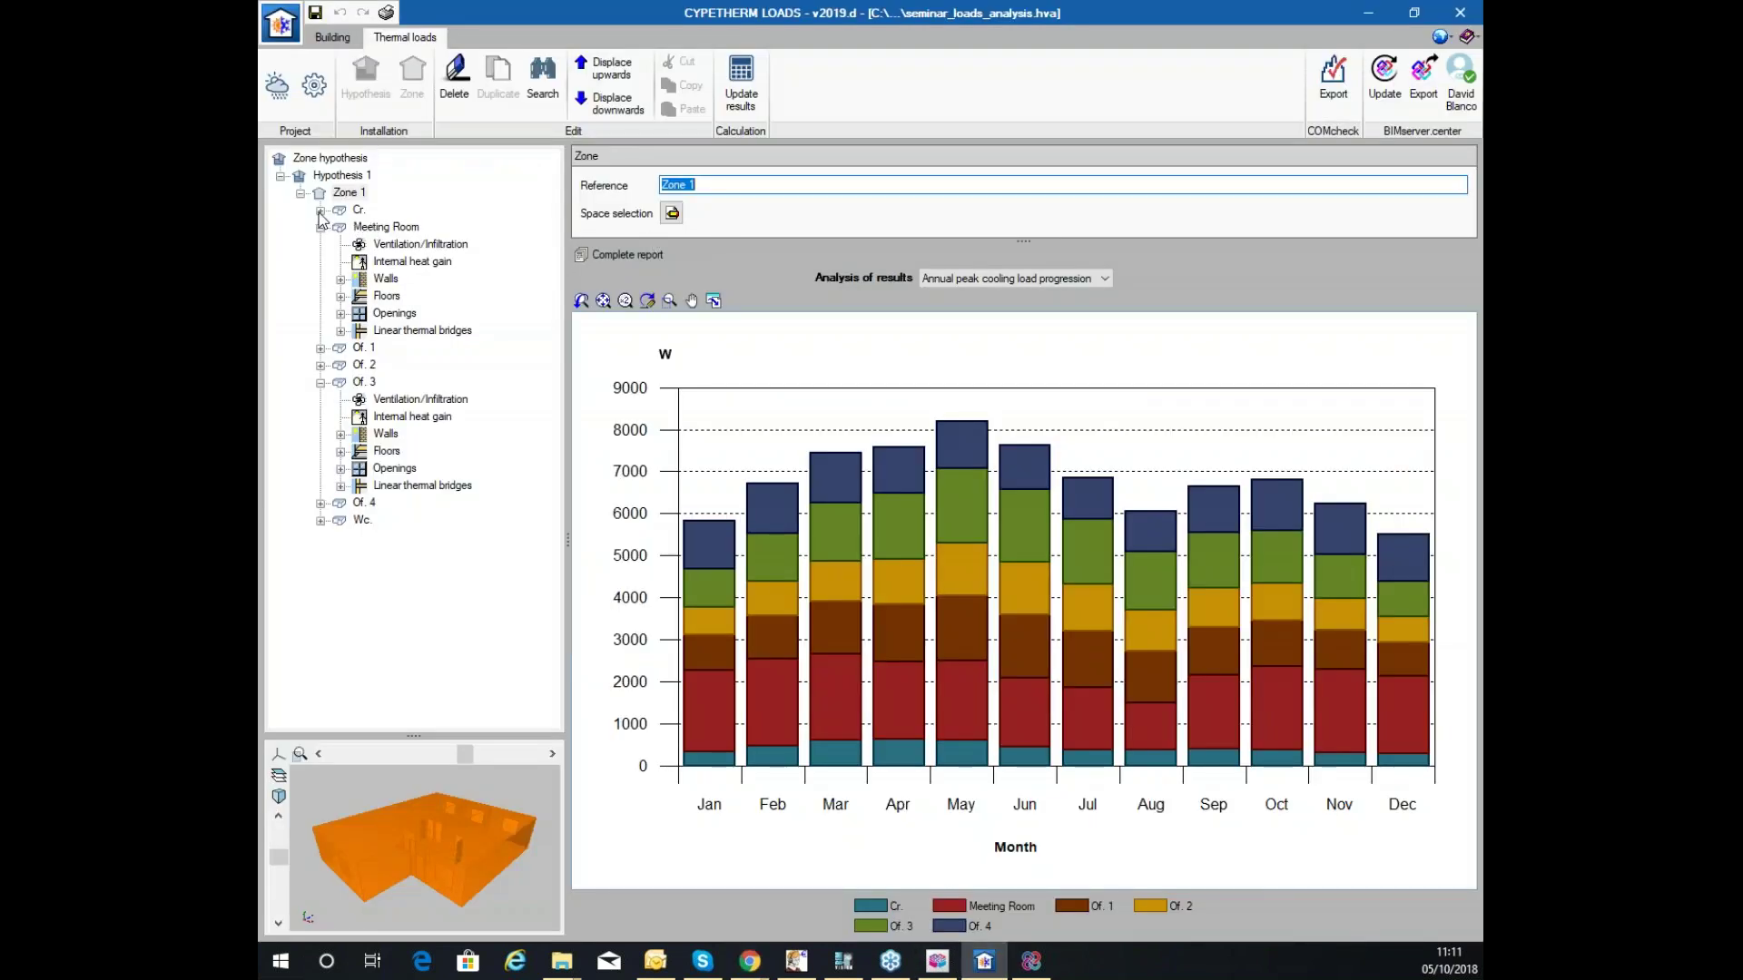
Open Of. 1's complete cooling loads report and locate its ventilation airflow value of 17.
left_click(320, 348)
left_click(399, 364)
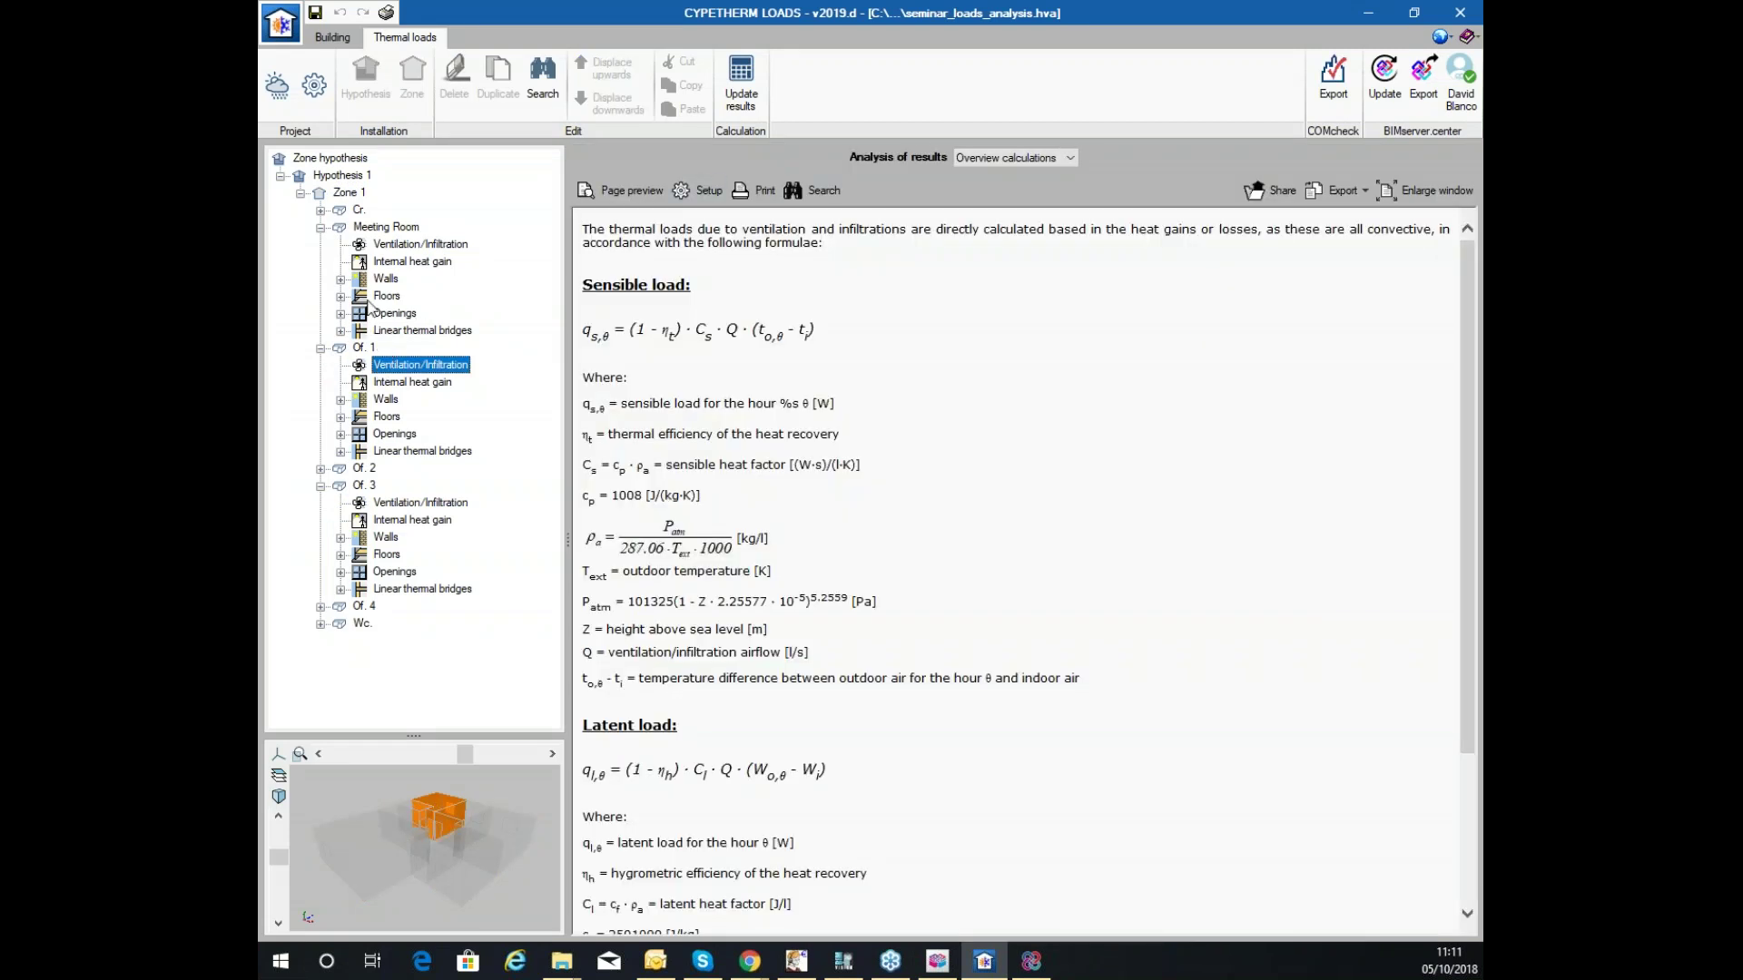
left_click(369, 348)
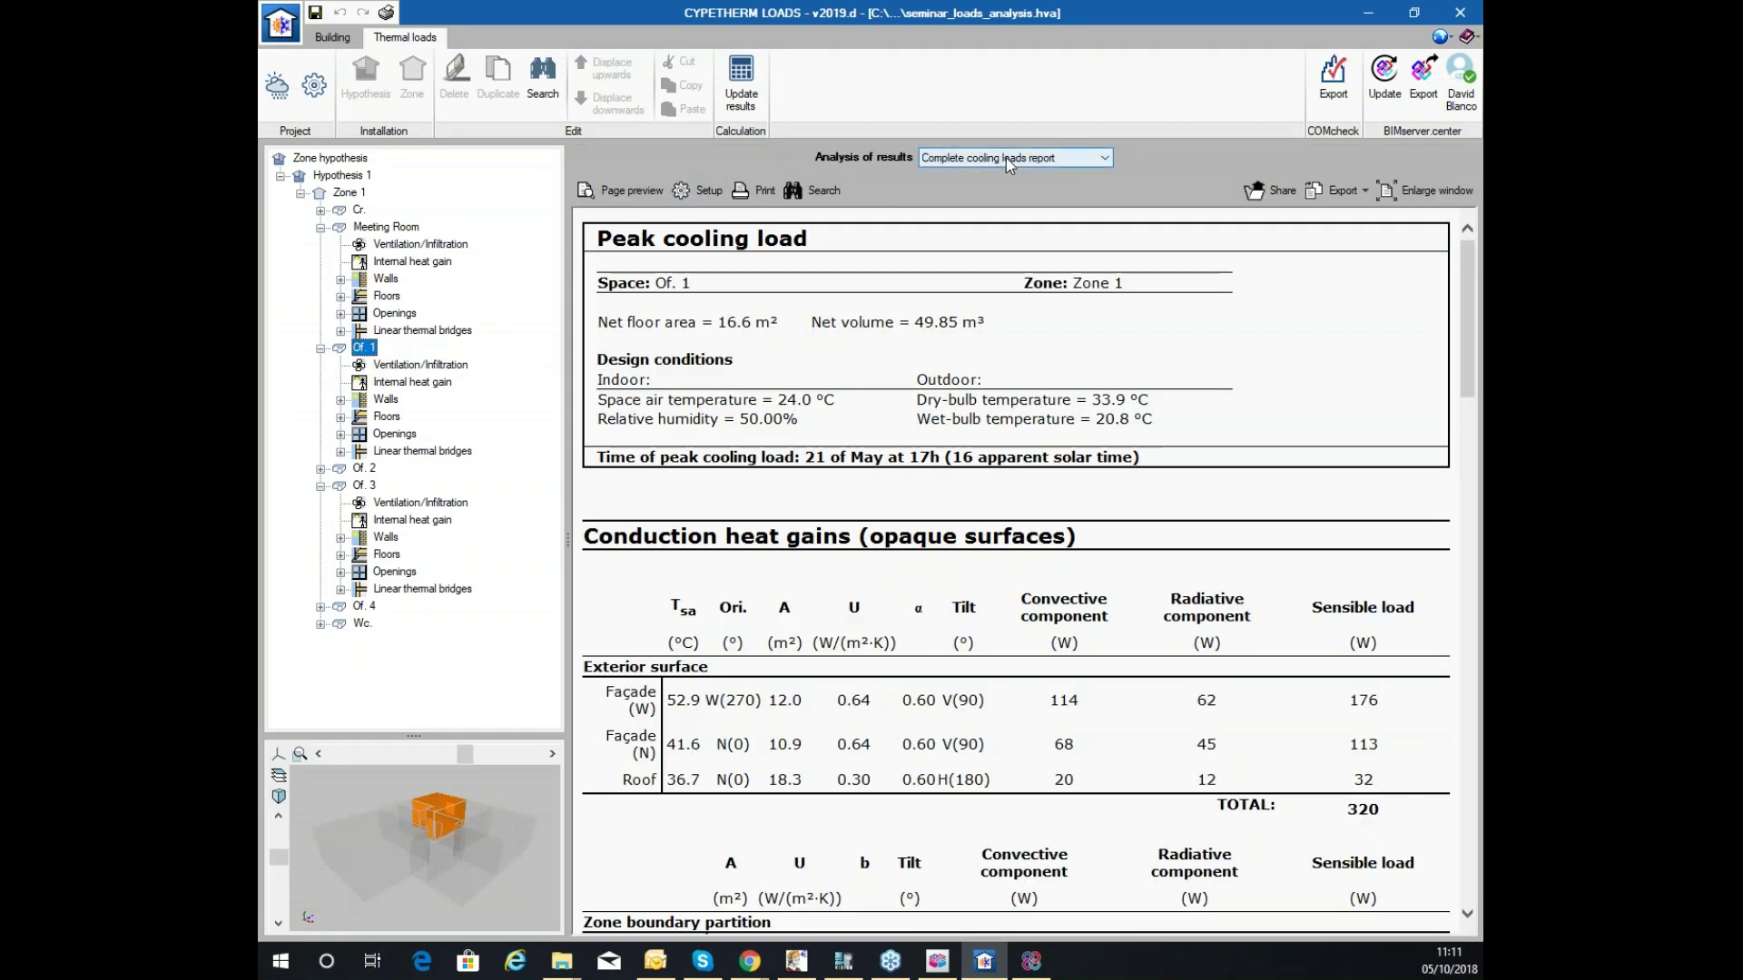
scroll(980, 390, "down", 15)
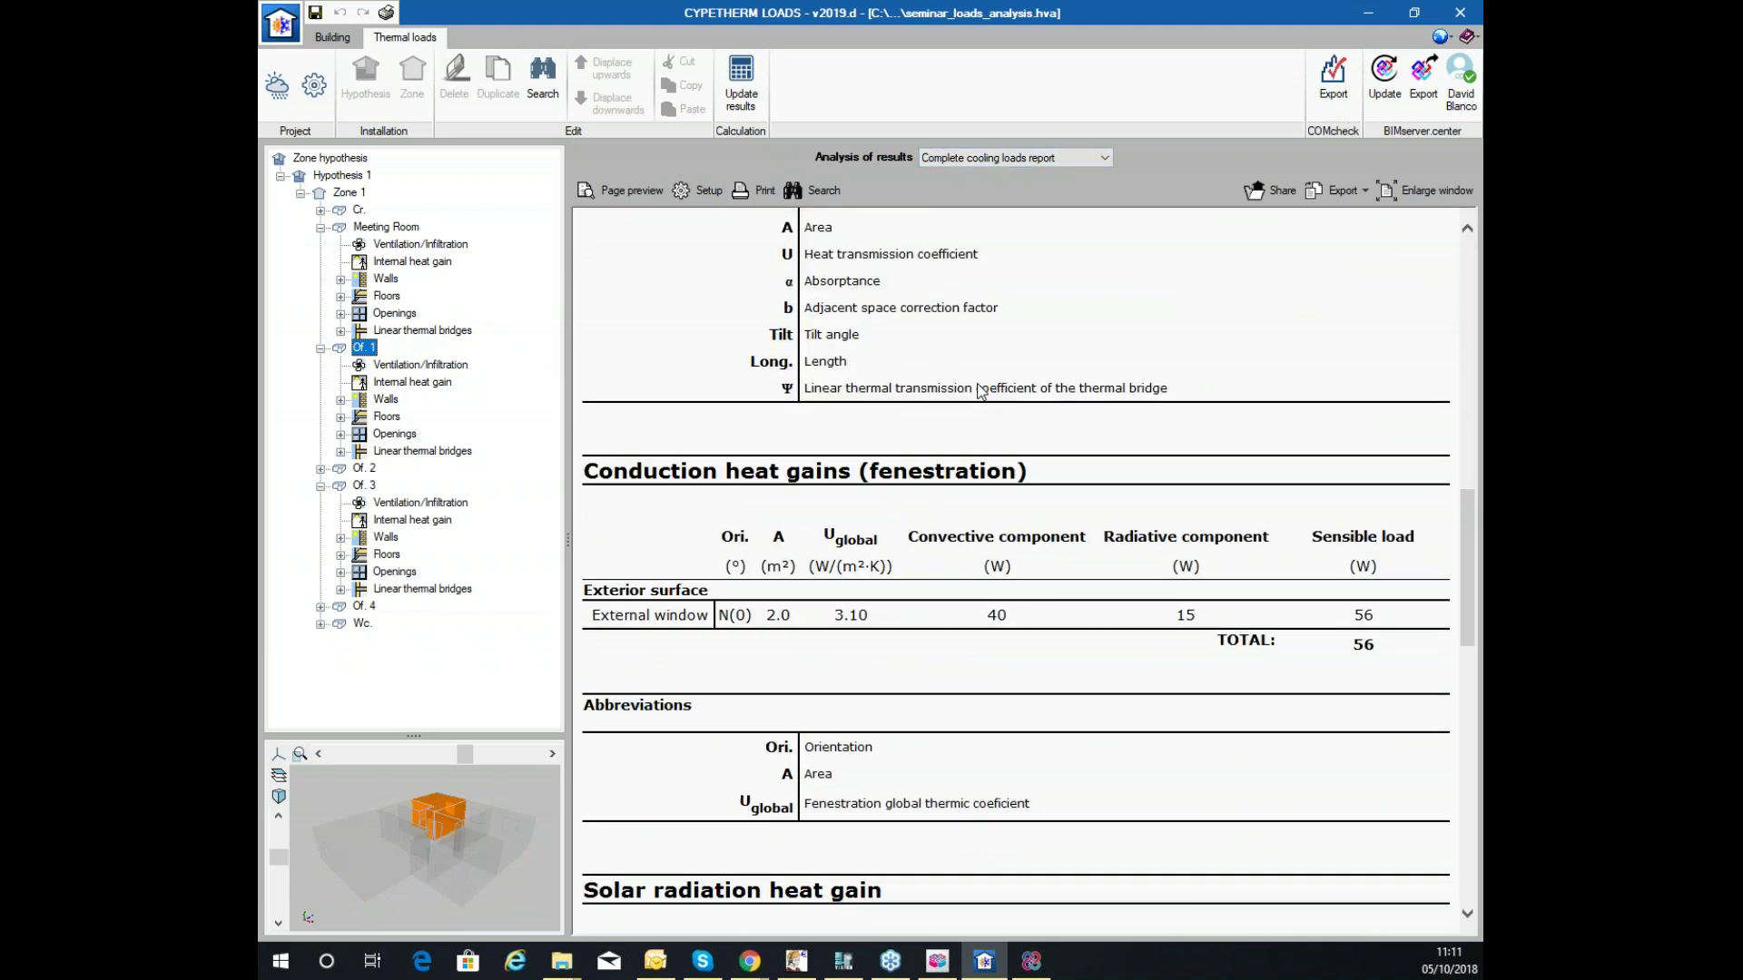
scroll(981, 391, "down", 5)
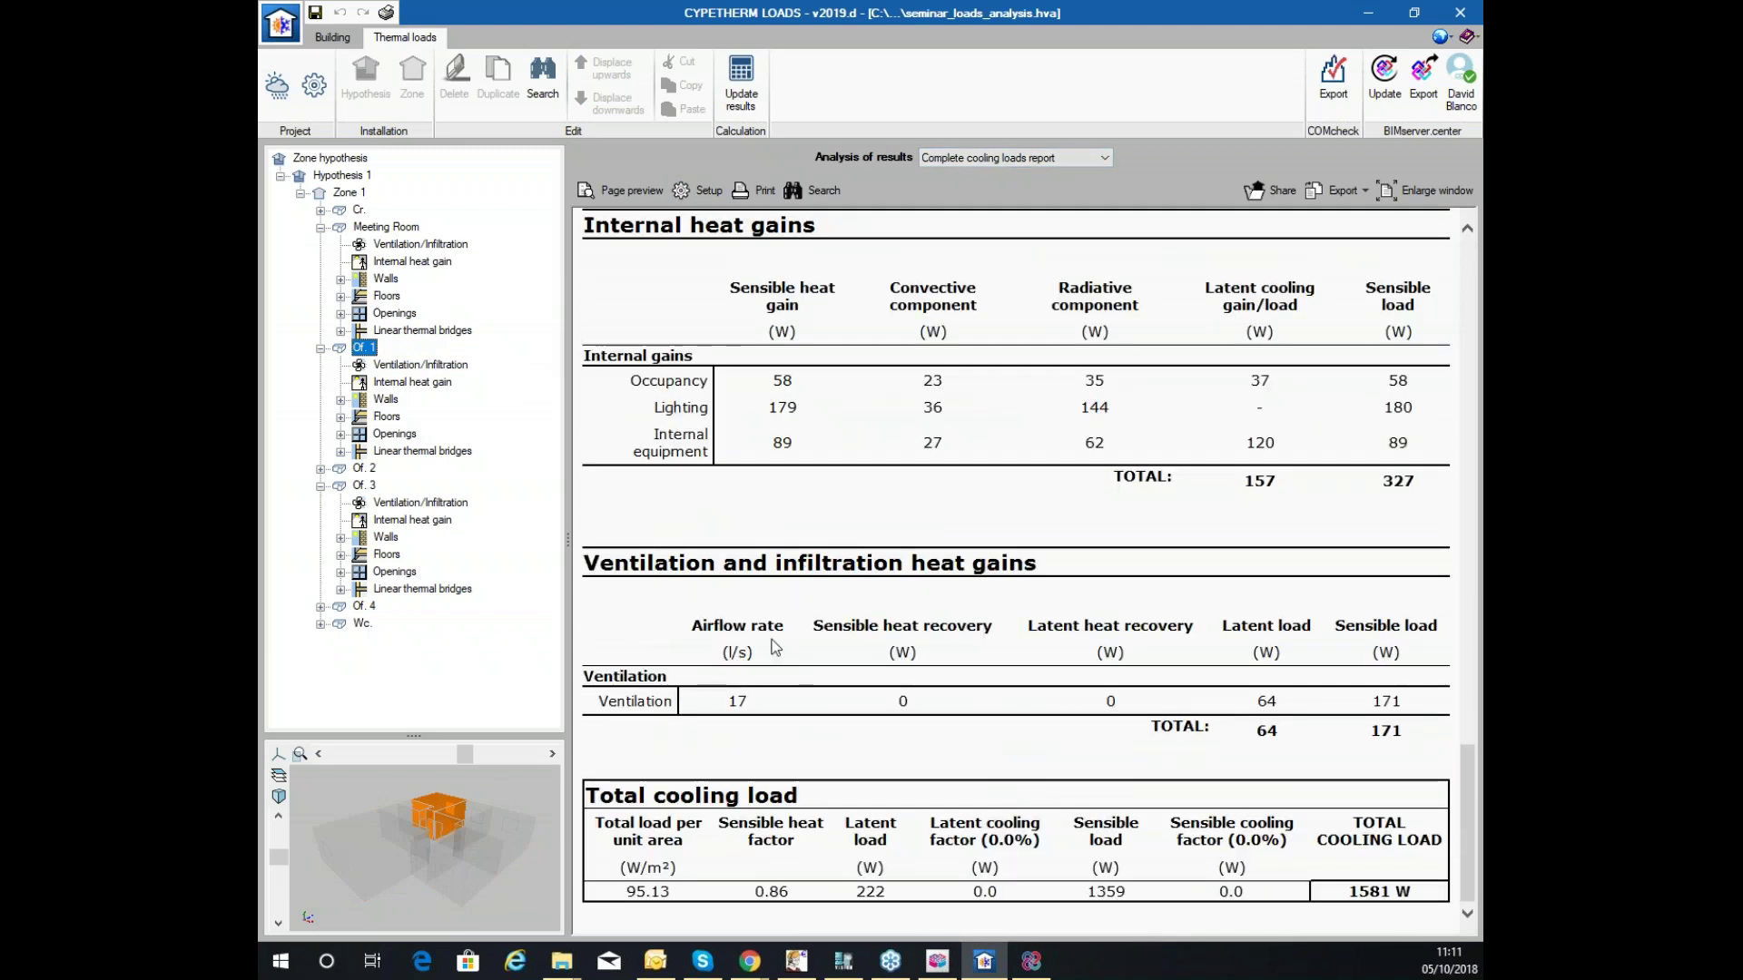
left_click_drag(746, 700, 692, 696)
left_click(725, 700)
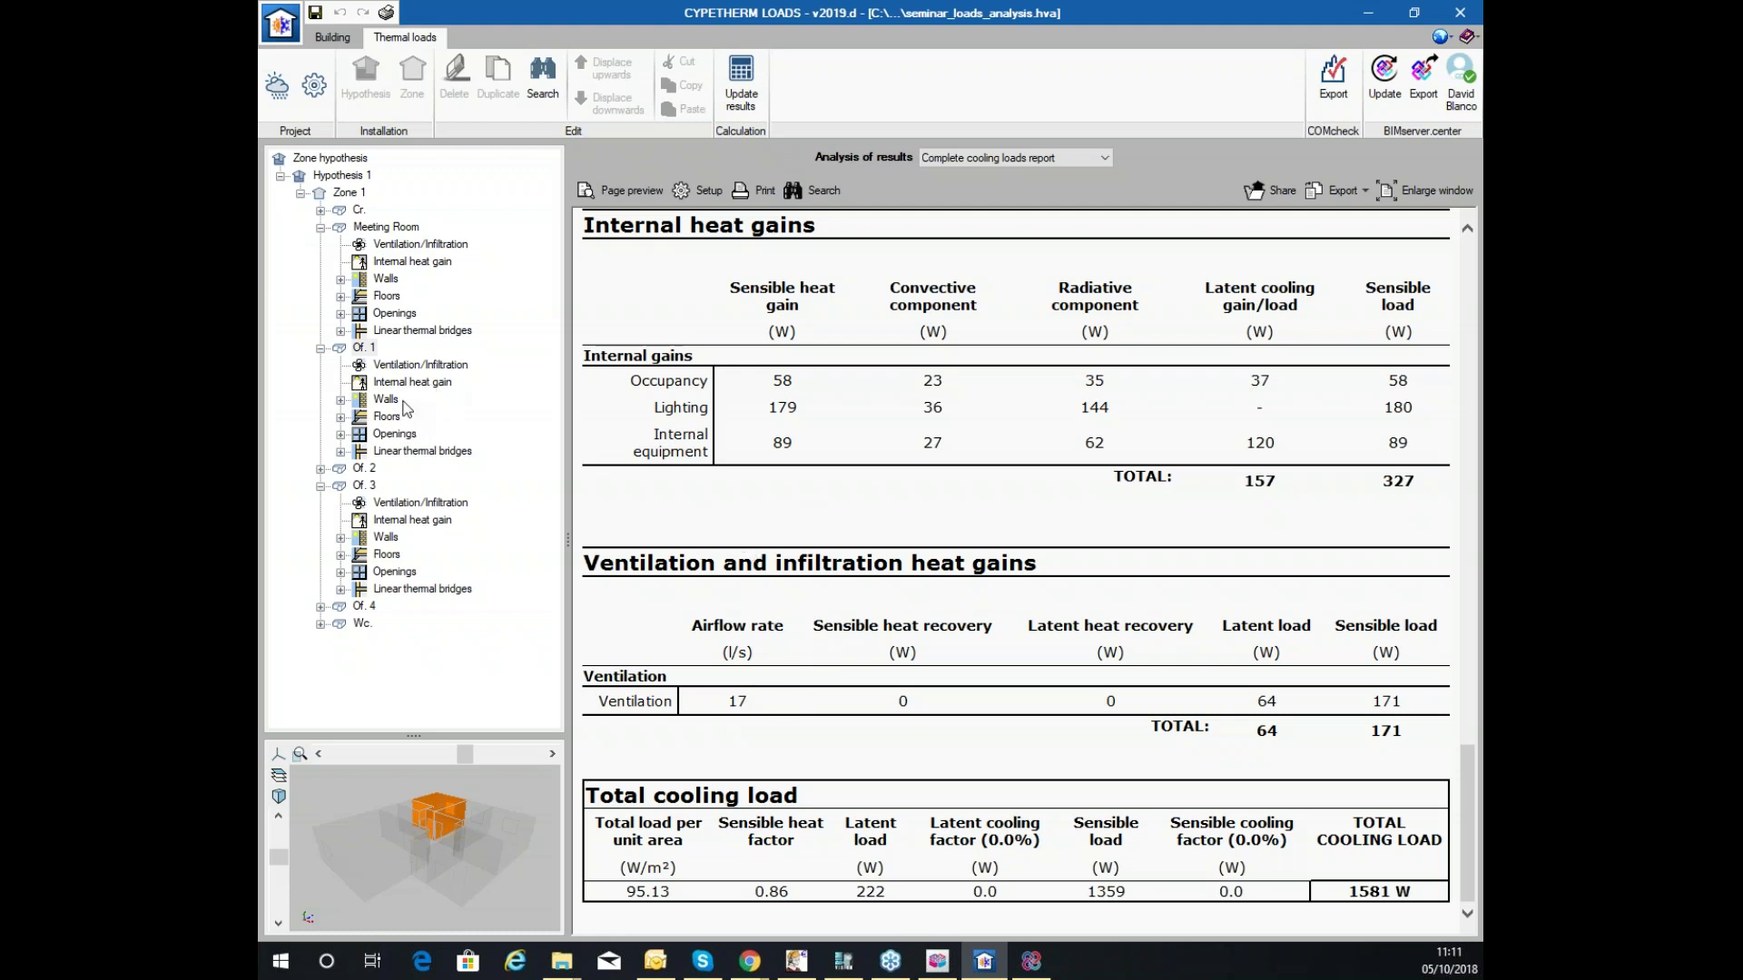
left_click(433, 364)
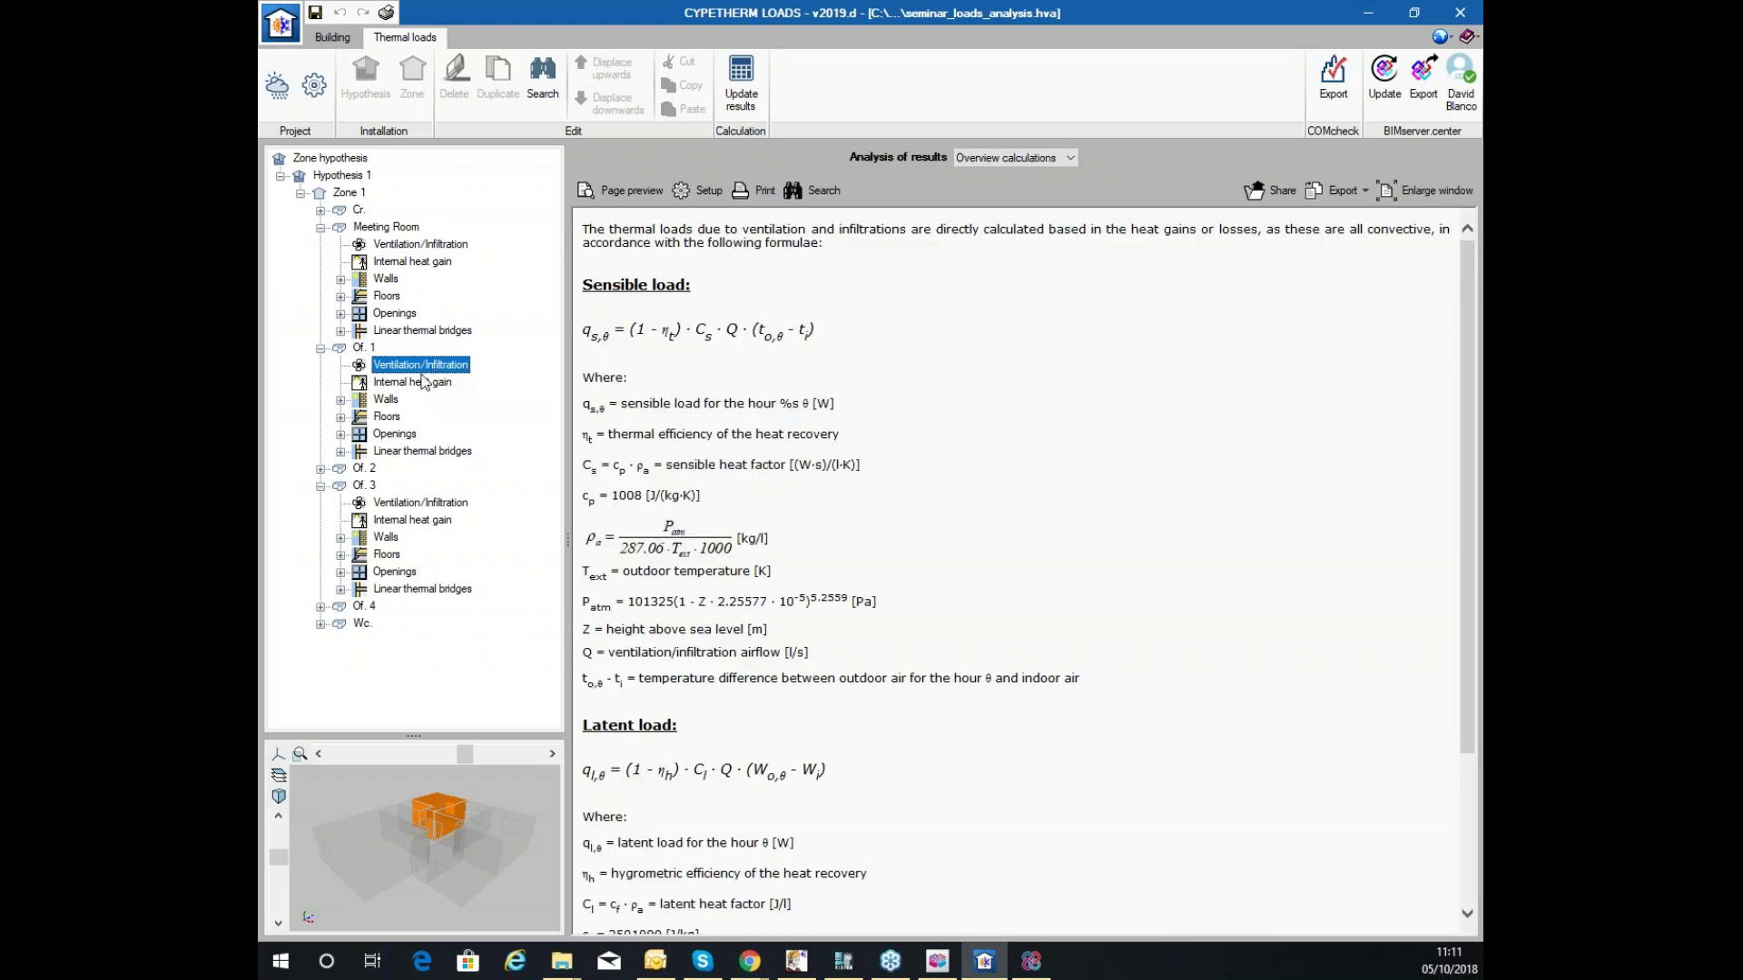
Switch the results analysis to the latent and then the sensible cooling loads charts.
left_click(1044, 162)
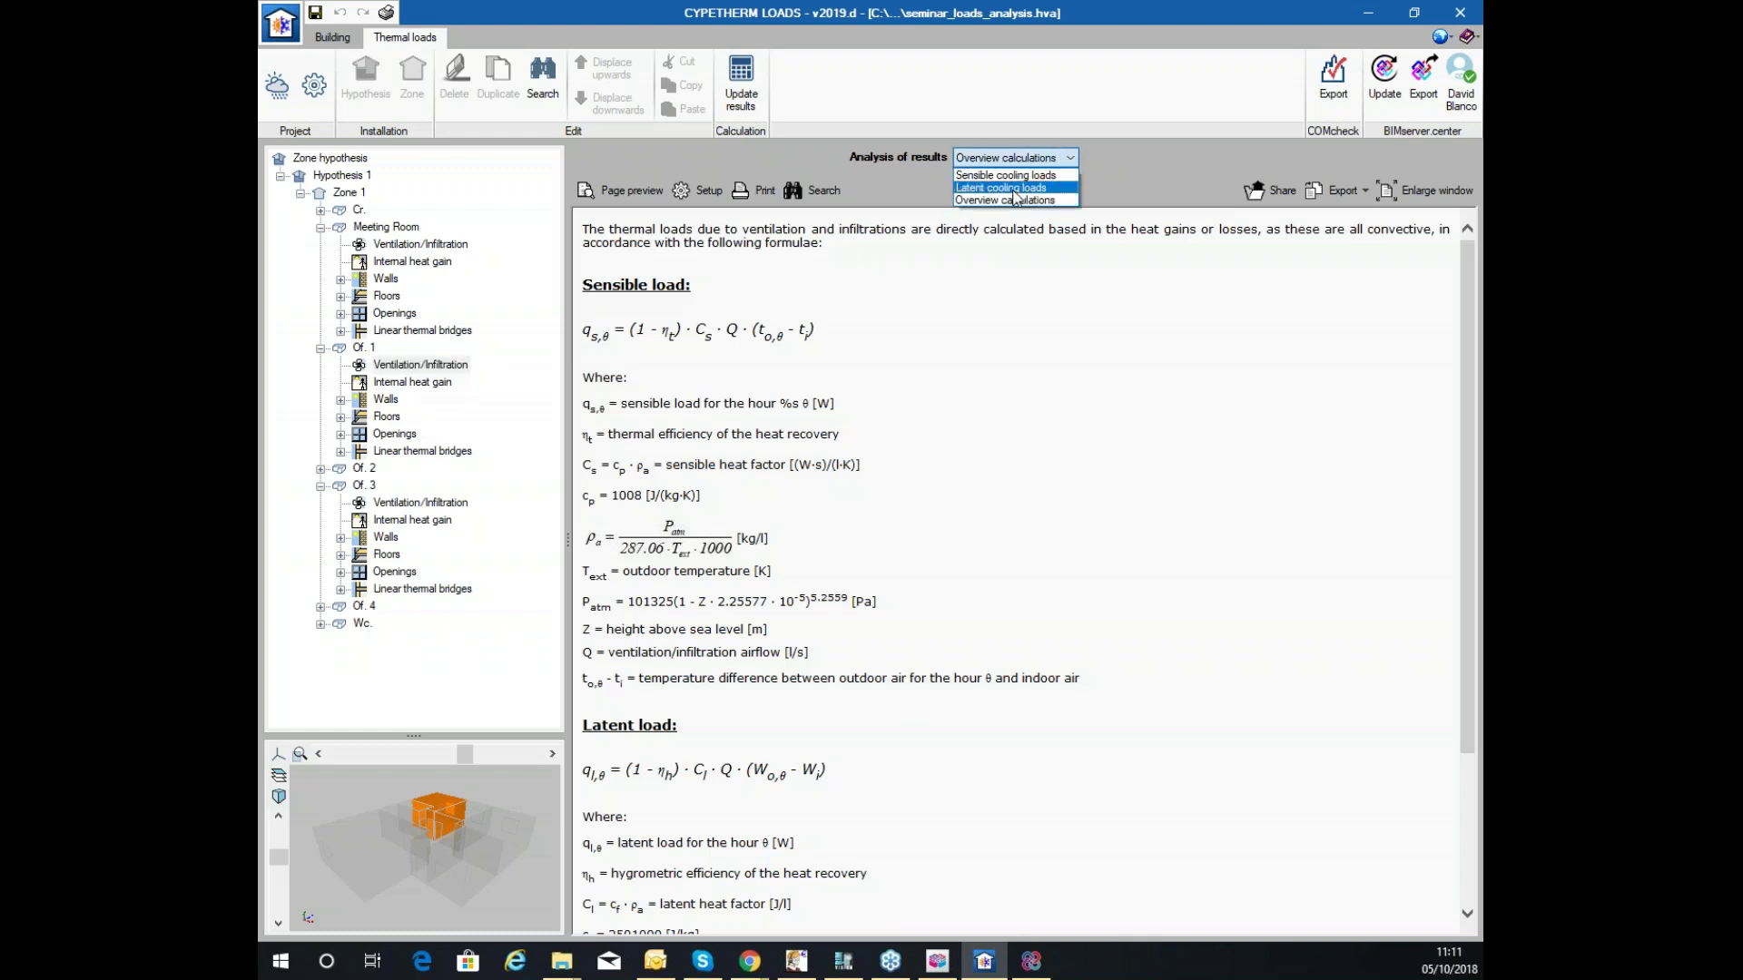
left_click(1006, 185)
left_click(1009, 159)
left_click(1006, 175)
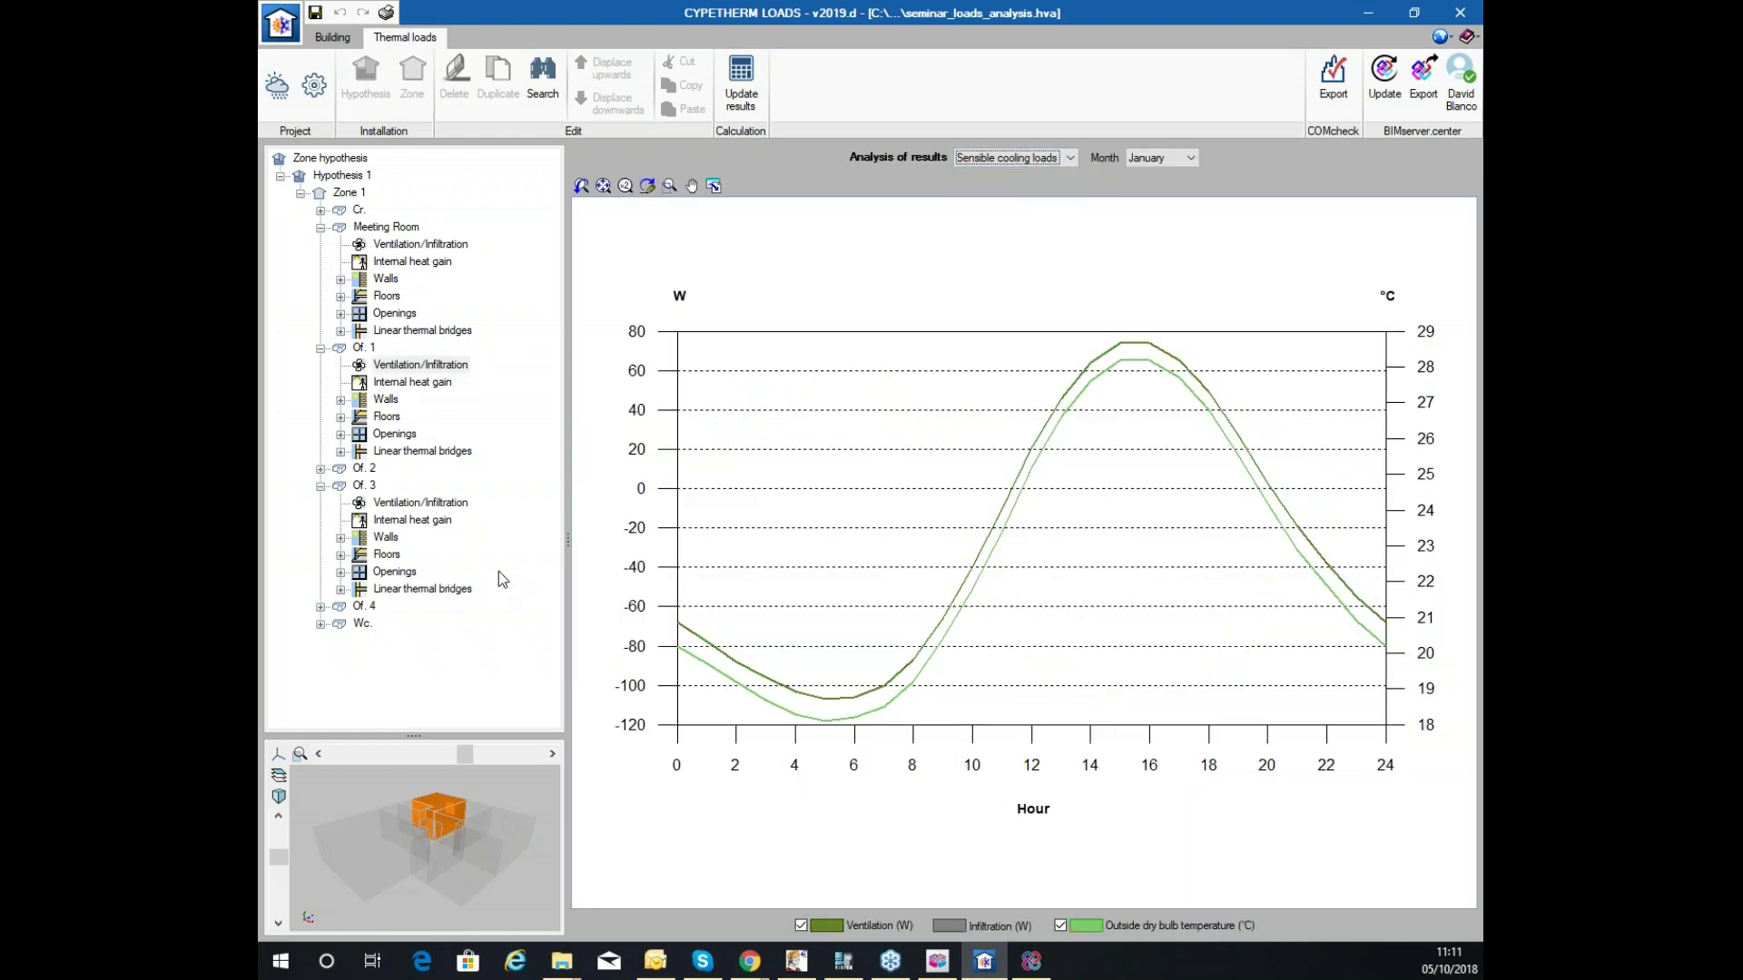
Reopen Of. 1's complete cooling loads report and highlight the airflow value 17 again.
left_click(405, 366)
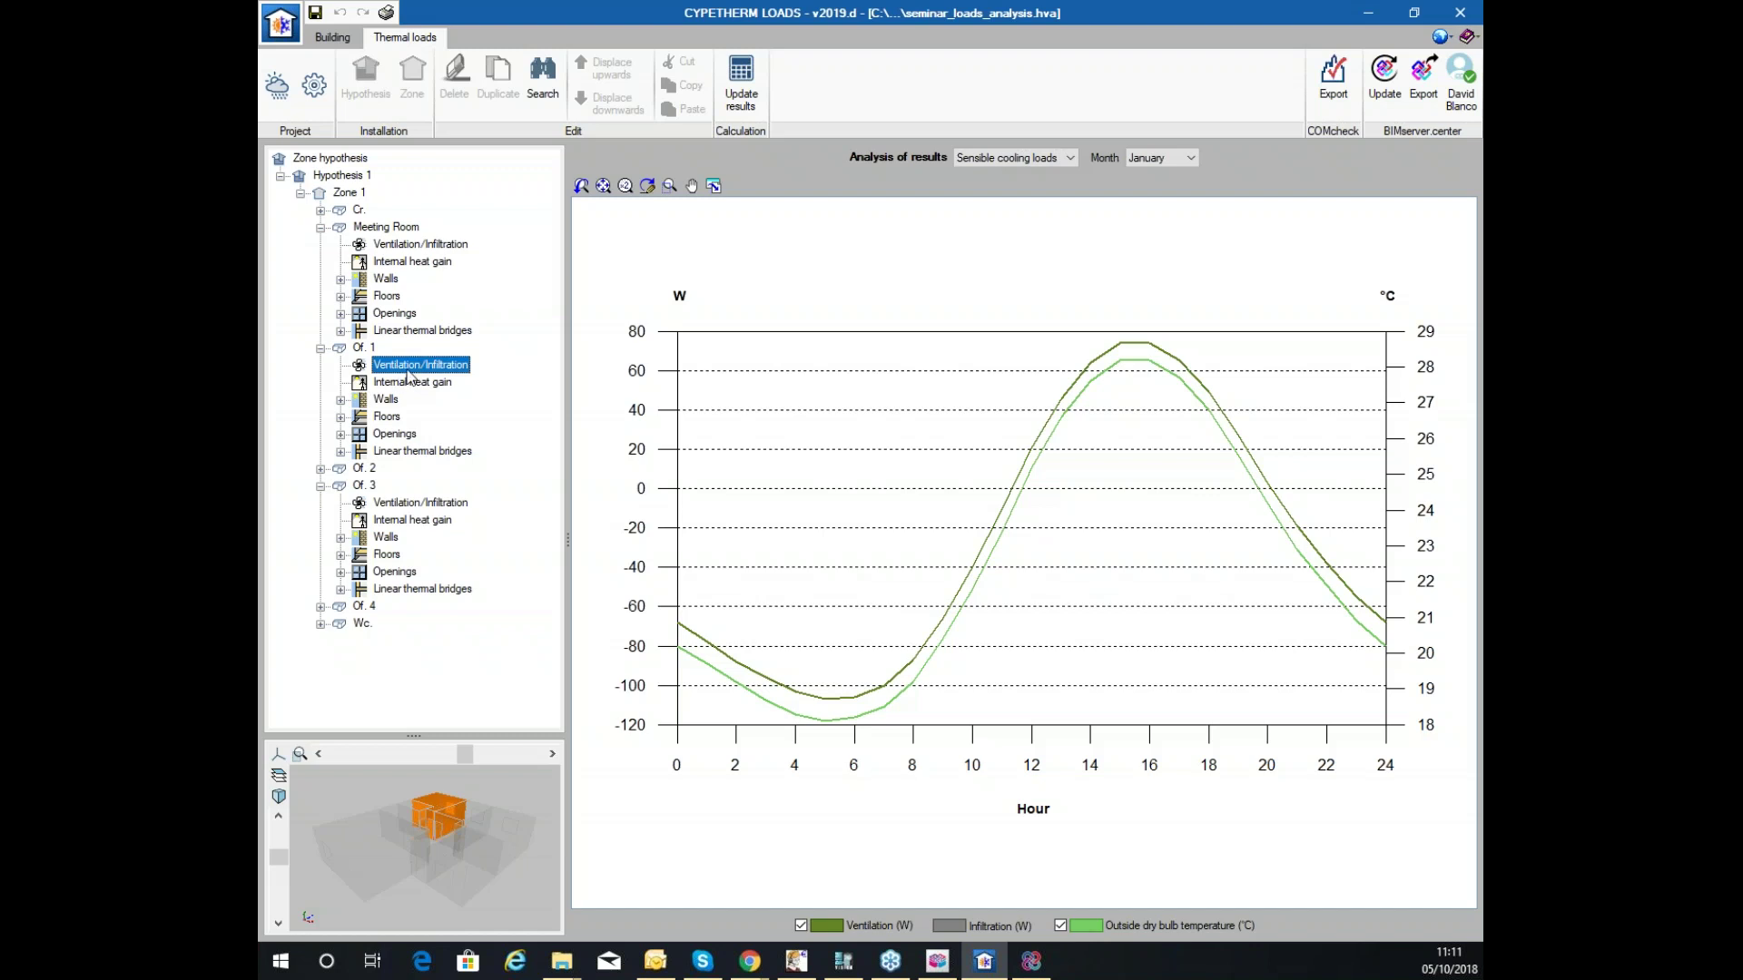
left_click(360, 348)
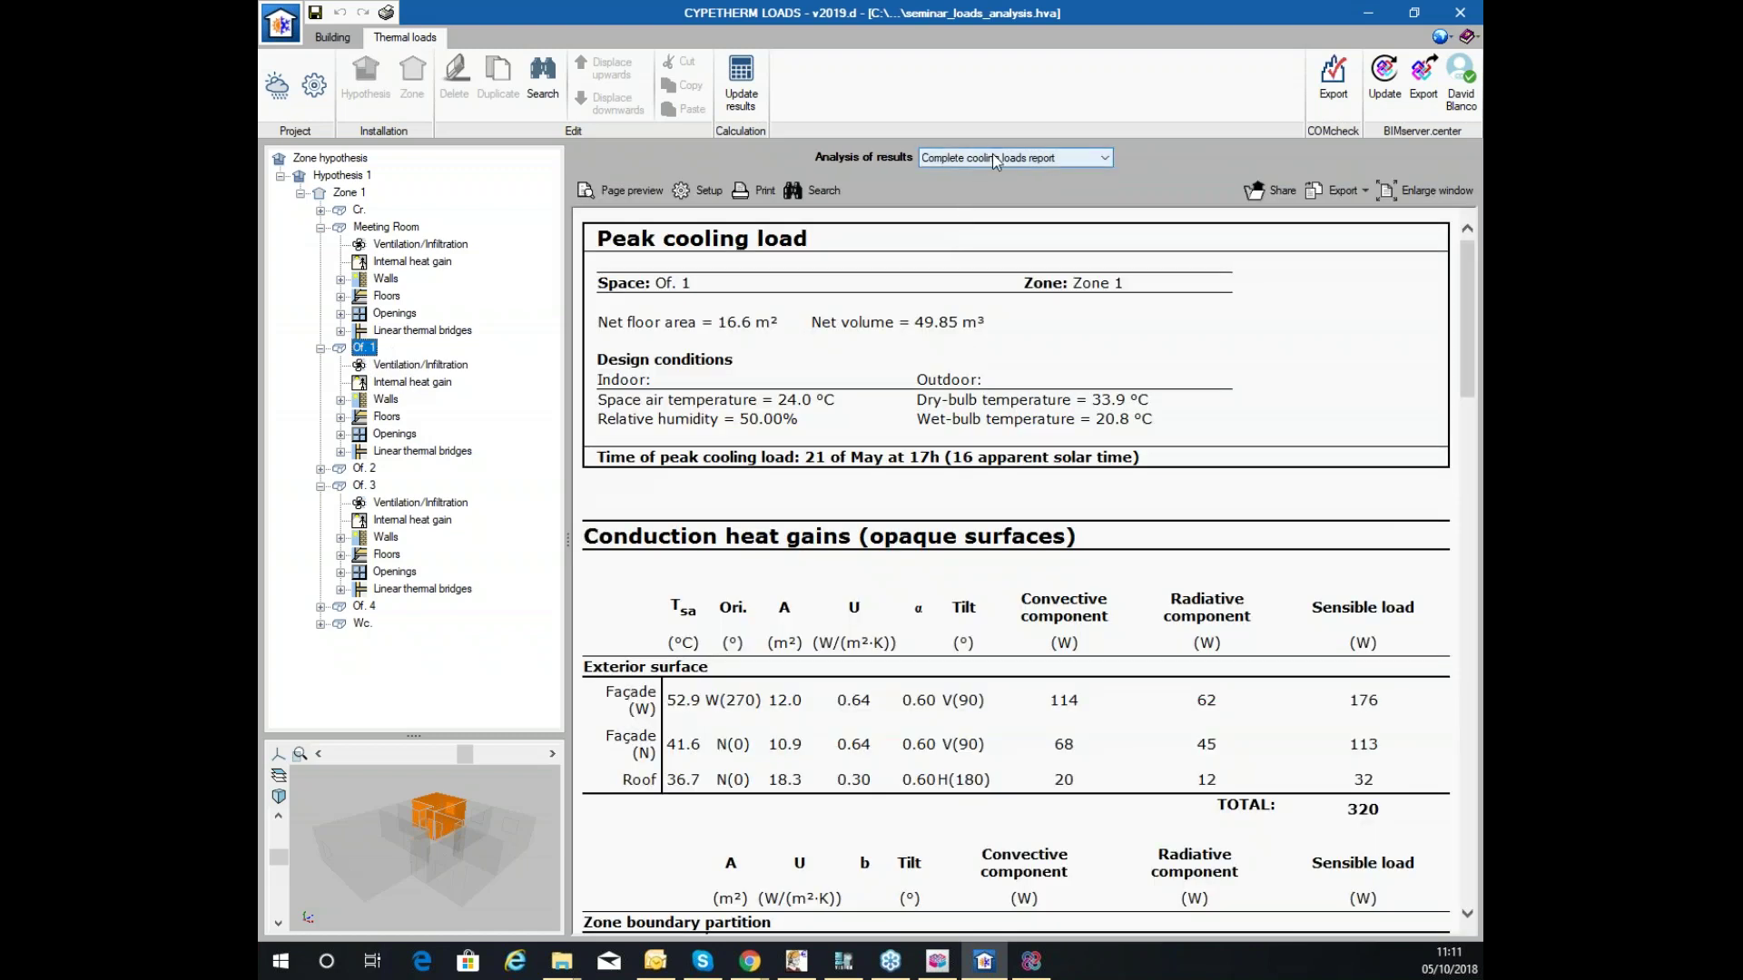
scroll(876, 618, "down", 15)
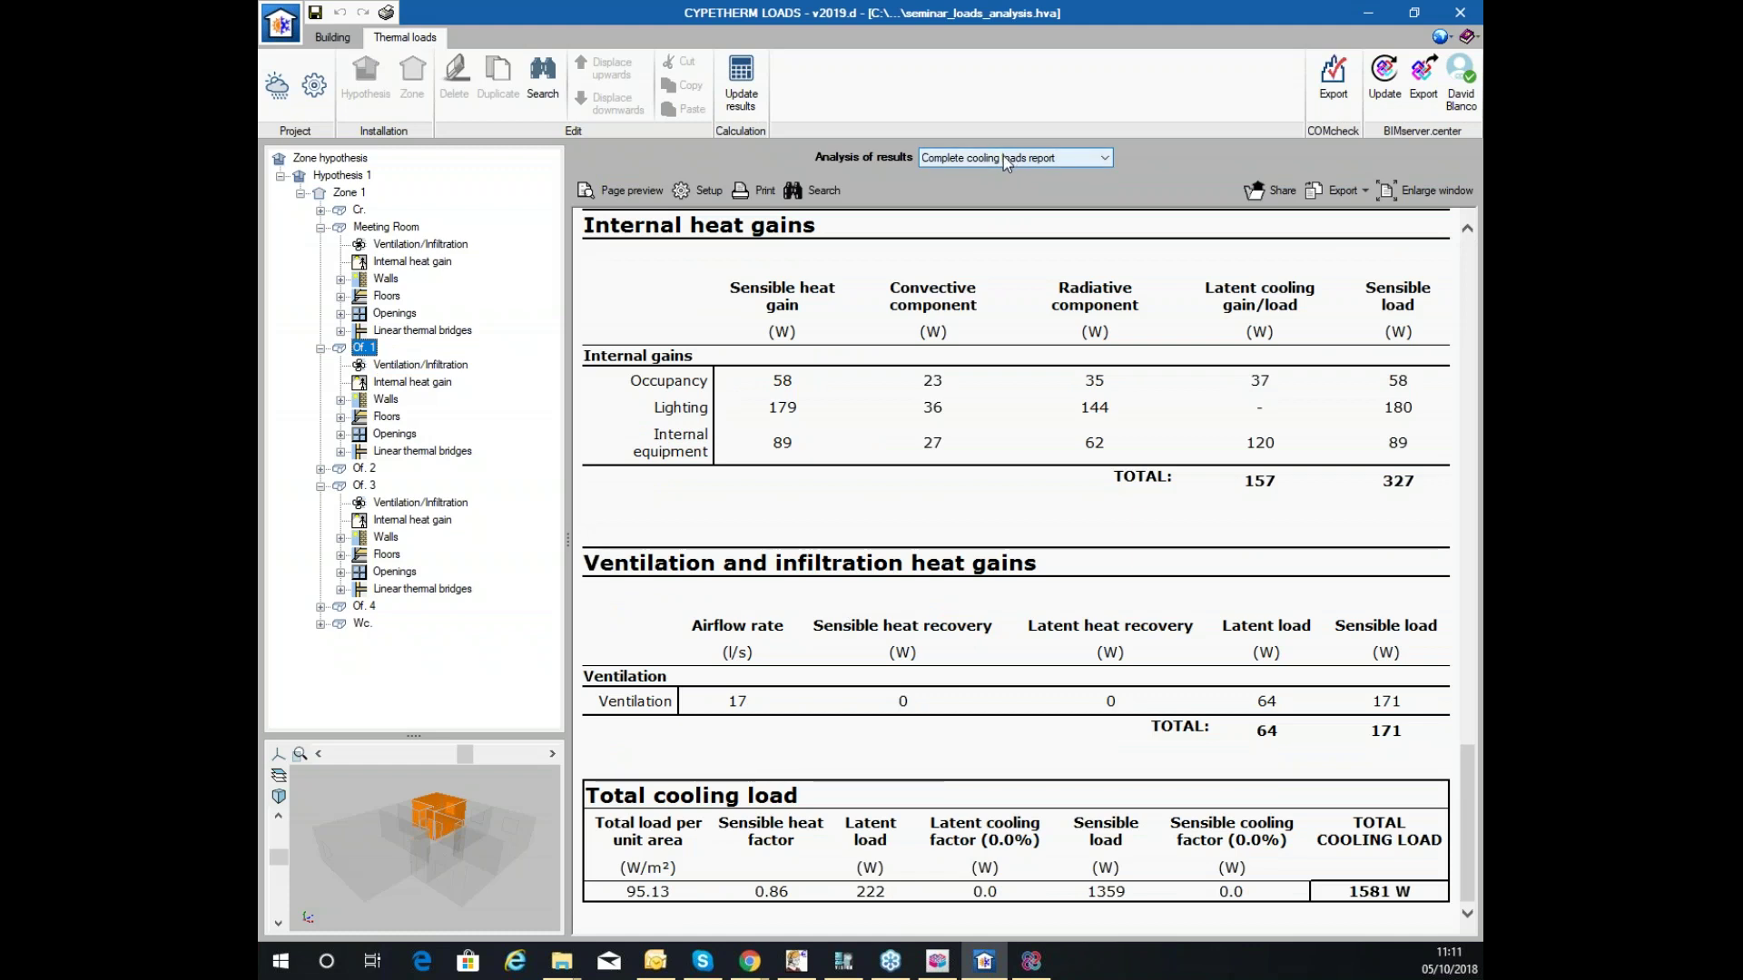
left_click(746, 704)
double_click(746, 704)
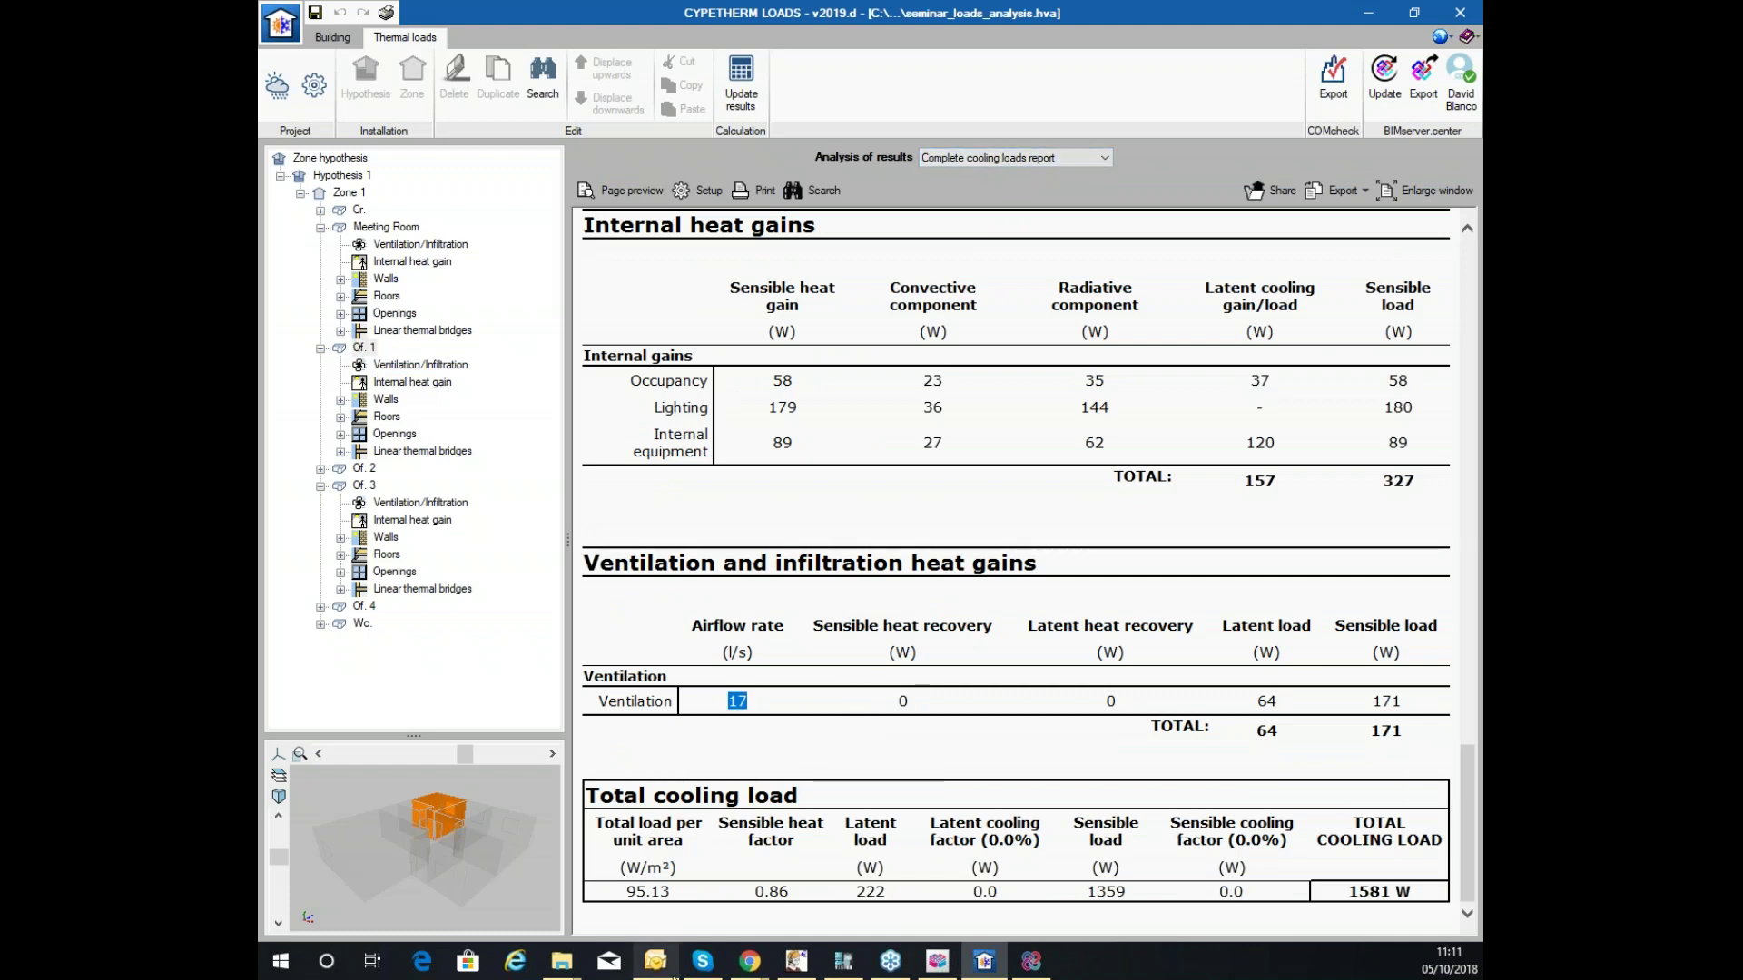
Show Zone 1's monthly peak cooling load chart, then bring back the BIMserver.center browser.
mouse_move(674, 976)
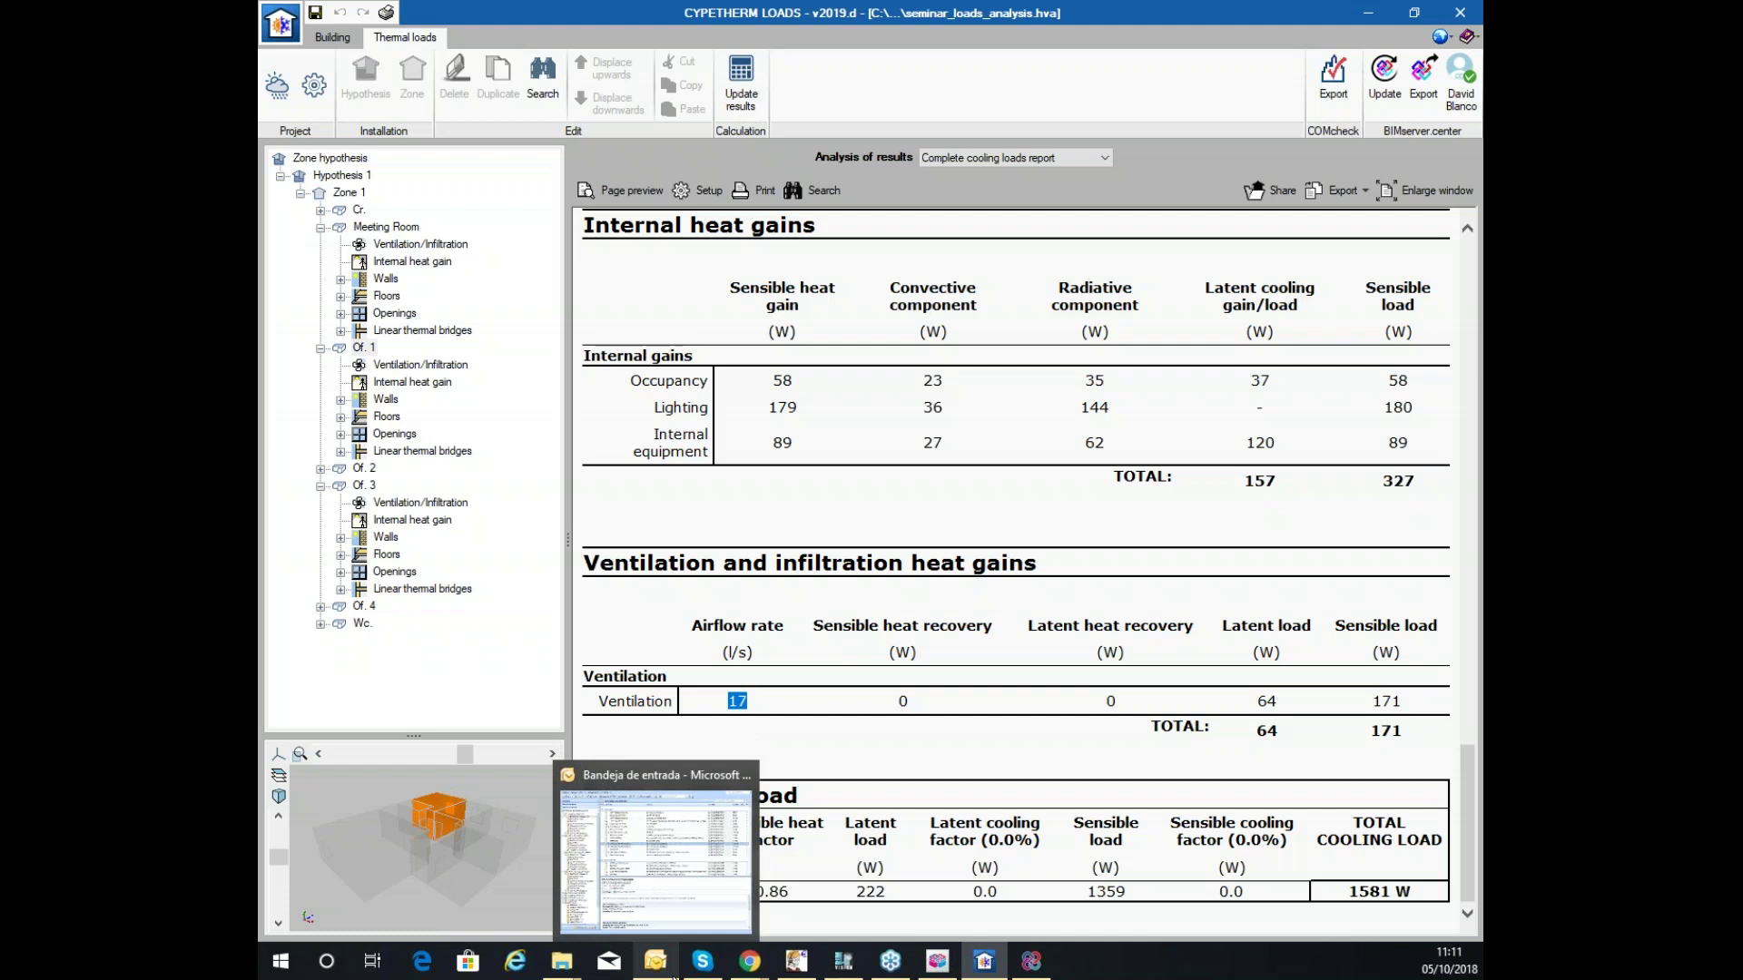
left_click(346, 192)
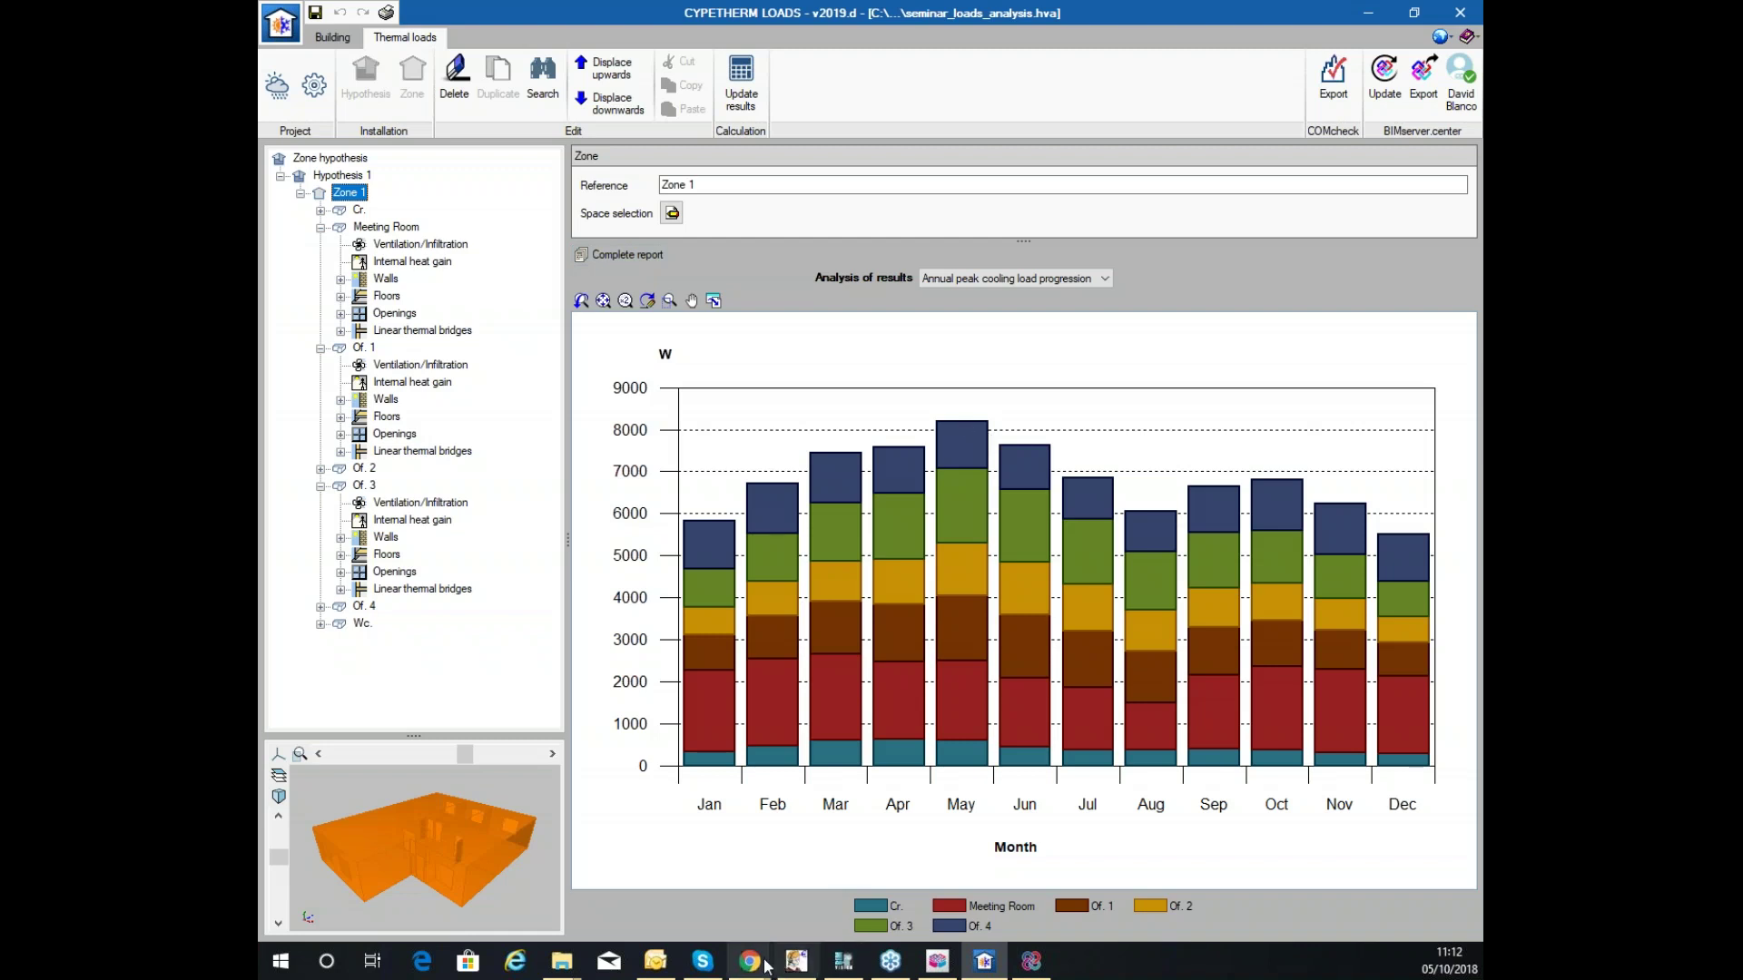
mouse_move(767, 964)
left_click(767, 907)
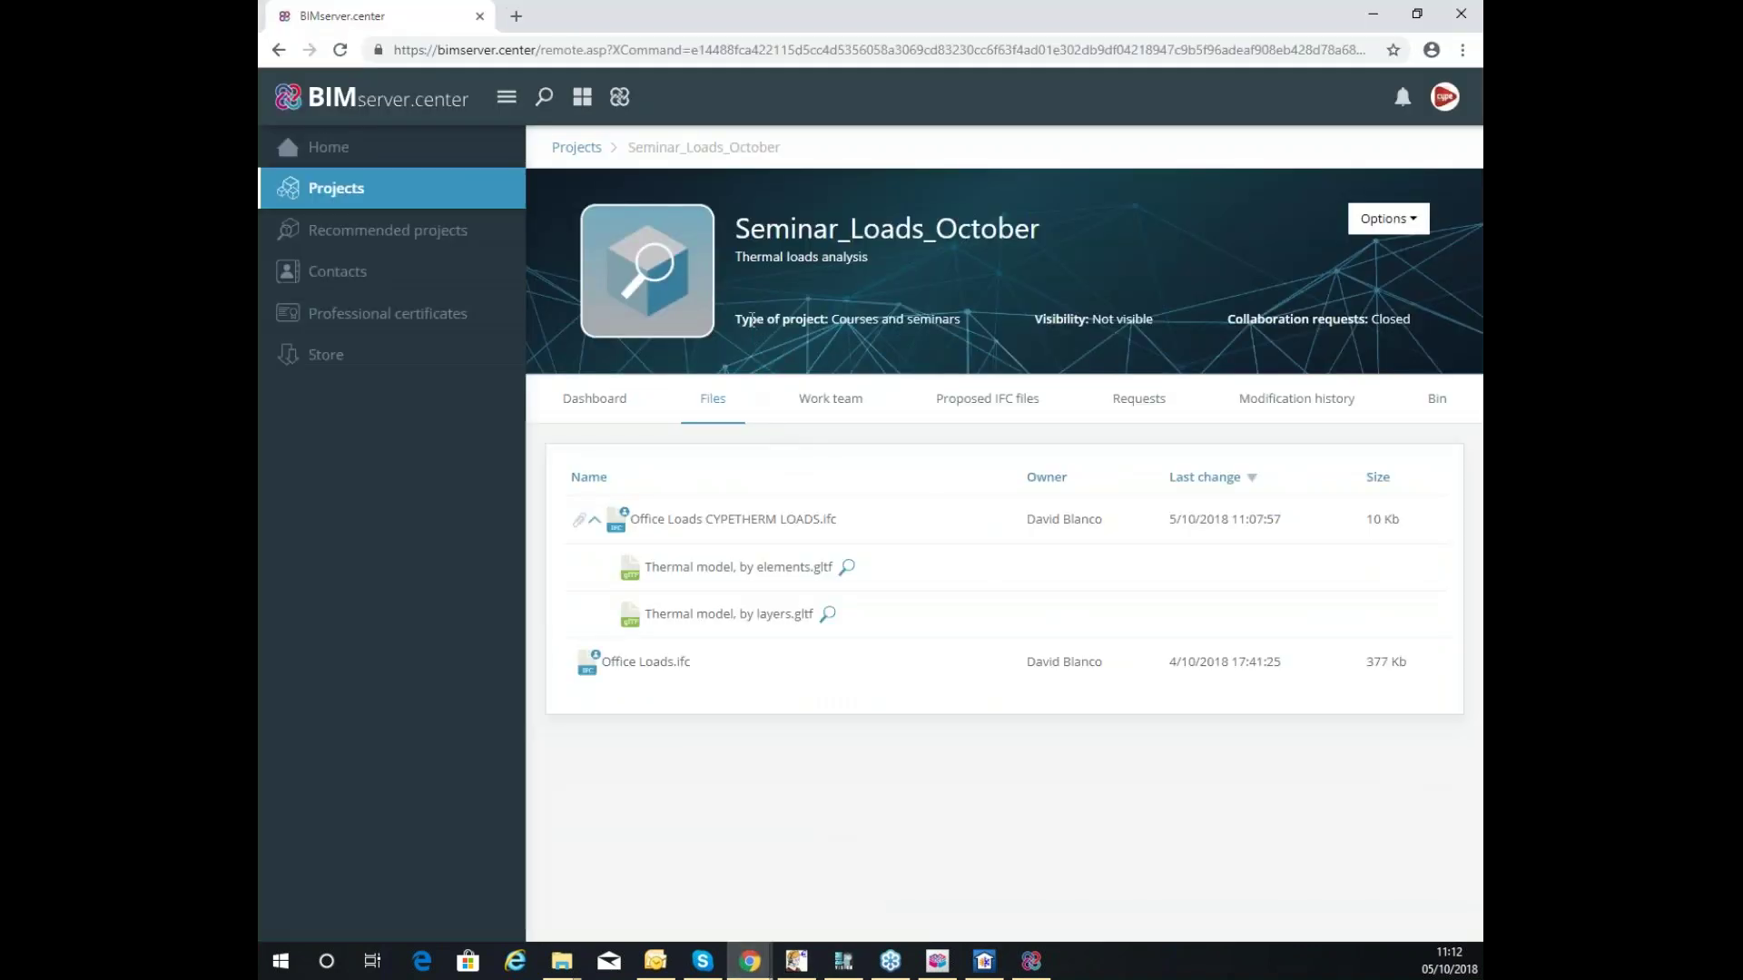